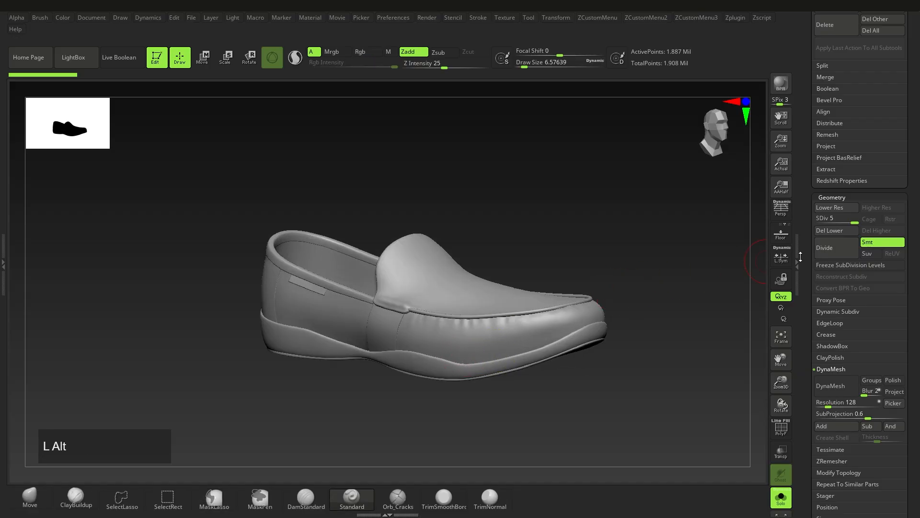
Rename the Shoe_Base3 subtool in the Shoes_LP folder to Shoe_lower
{"action": "left_click_drag", "start_coordinate": [914, 279], "coordinate": [919, 354]}
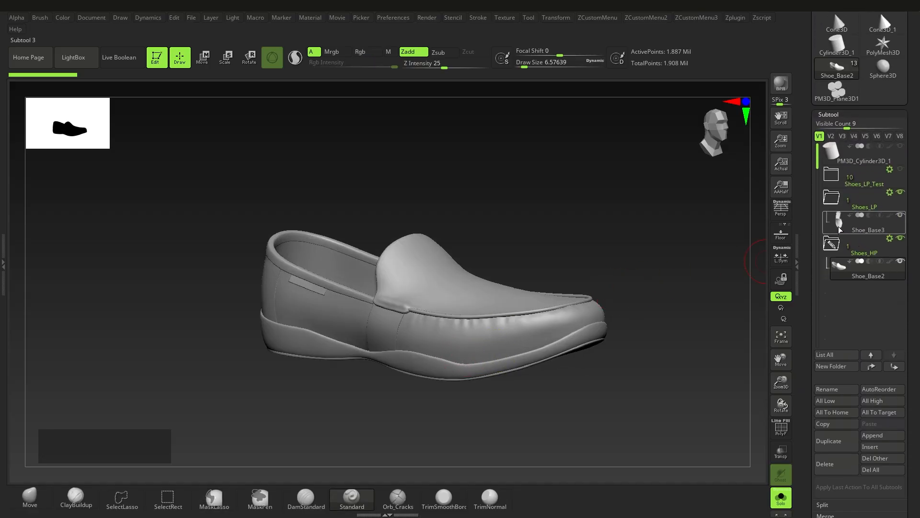
{"action": "left_click", "coordinate": [863, 223]}
{"action": "right_click_drag", "start_coordinate": [573, 345], "coordinate": [704, 304]}
{"action": "left_click", "coordinate": [826, 390]}
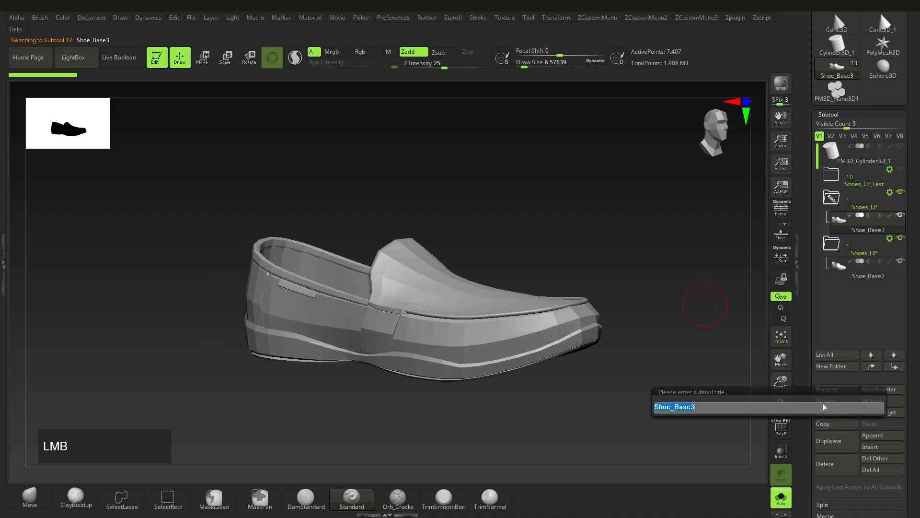
{"action": "key", "text": "Right"}
{"action": "key", "text": "BackSpace"}
{"action": "key", "text": "BackSpace"}
{"action": "key", "text": "BackSpace"}
{"action": "key", "text": "BackSpace"}
{"action": "key", "text": "BackSpace"}
{"action": "type", "text": "lower"}
{"action": "key", "text": "Return"}
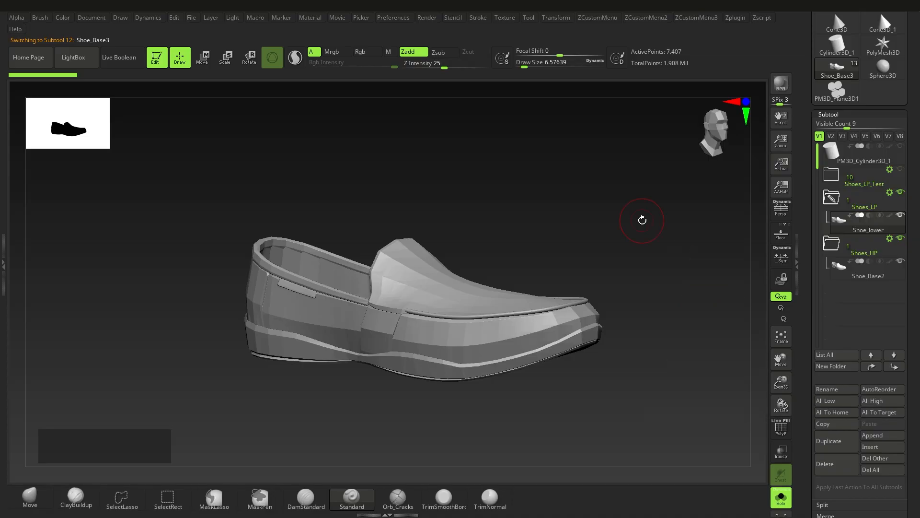
Rename the Shoe_Base2 subtool in the Shoes_HP folder to Shoe_Dec
{"action": "right_click_drag", "start_coordinate": [578, 255], "coordinate": [600, 239], "text": "alt"}
{"action": "left_click", "coordinate": [868, 269]}
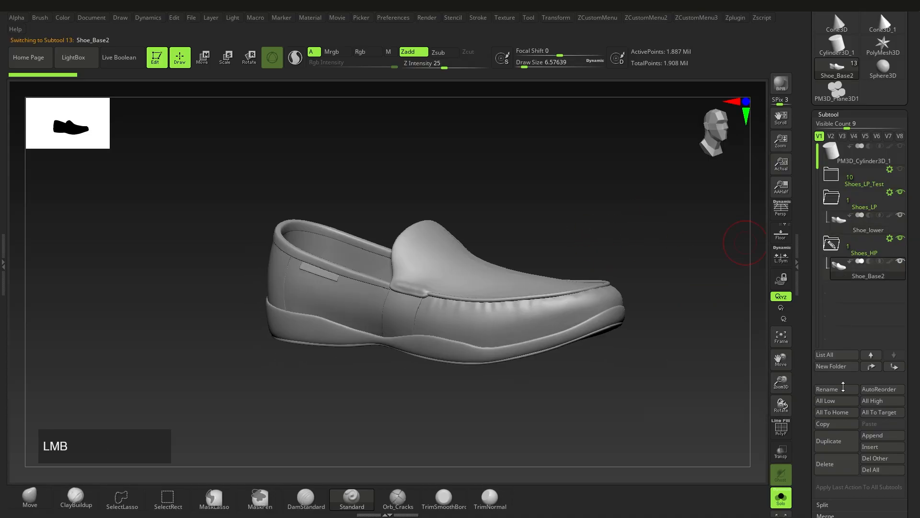
{"action": "left_click", "coordinate": [828, 389]}
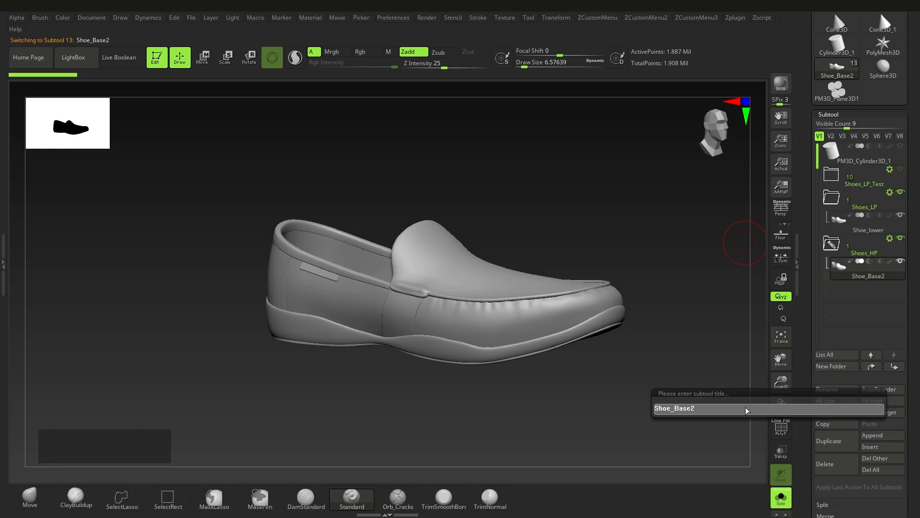
{"action": "key", "text": "BackSpace"}
{"action": "key", "text": "Return"}
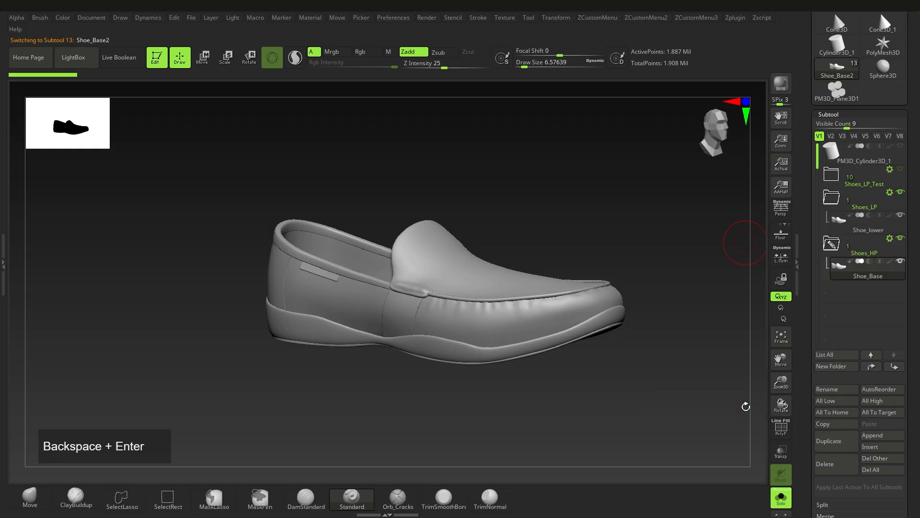
{"action": "left_click", "coordinate": [832, 390]}
{"action": "key", "text": "BackSpace"}
{"action": "key", "text": "BackSpace"}
{"action": "key", "text": "BackSpace"}
{"action": "key", "text": "BackSpace"}
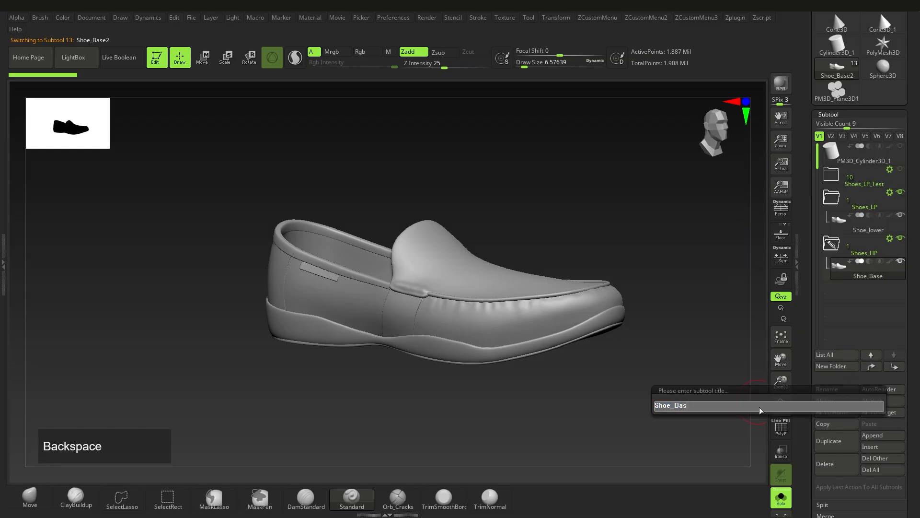
{"action": "type", "text": "Dec"}
{"action": "key", "text": "Return"}
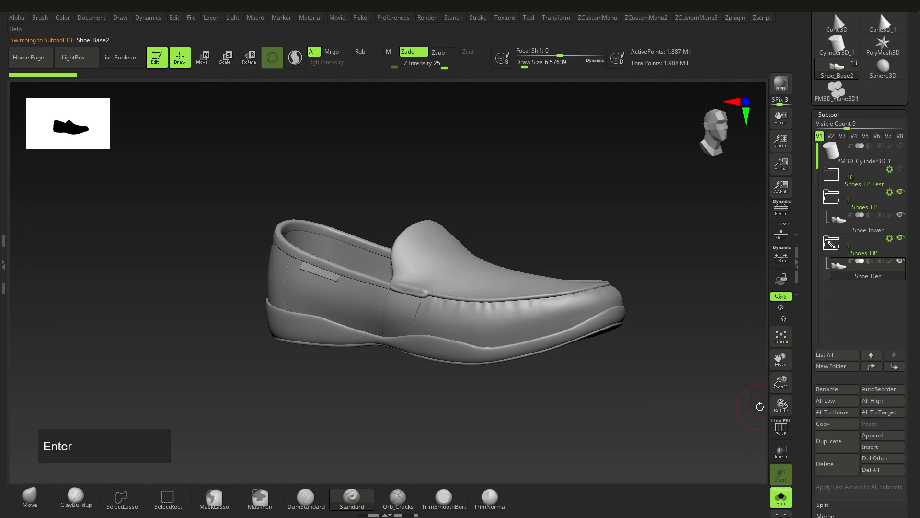
Delete the lower subdivision levels of the Shoe_Dec subtool
{"action": "right_click_drag", "start_coordinate": [529, 285], "coordinate": [531, 325], "text": "ctrl"}
{"action": "key", "text": "alt+q"}
{"action": "mouse_move", "coordinate": [918, 375]}
{"action": "left_mouse_down"}
{"action": "mouse_move", "coordinate": [919, 316]}
{"action": "mouse_move", "coordinate": [919, 371]}
{"action": "left_mouse_up"}
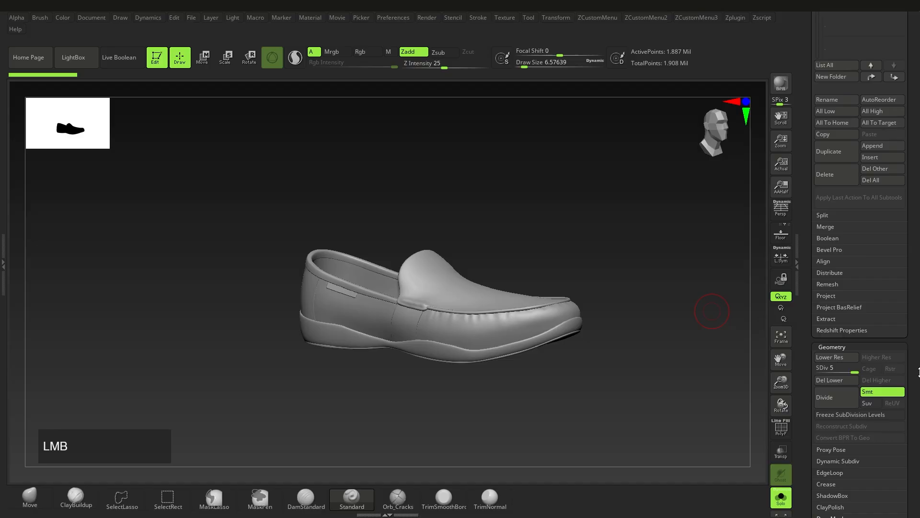
{"action": "left_click", "coordinate": [830, 382]}
{"action": "right_click_drag", "start_coordinate": [443, 307], "coordinate": [437, 328], "text": "ctrl"}
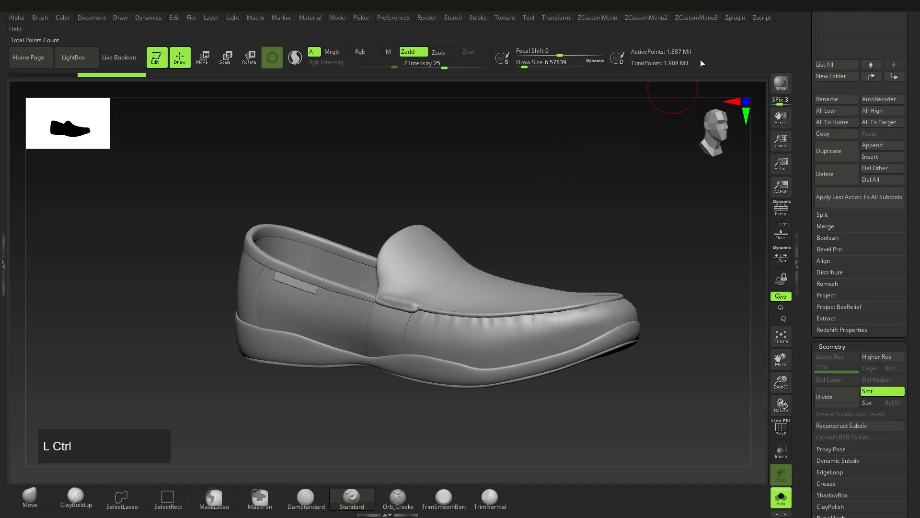
Pre-process the Shoe_Dec subtool with Decimation Master
{"action": "right_click_drag", "start_coordinate": [766, 400], "coordinate": [765, 372], "text": "ctrl"}
{"action": "left_click", "coordinate": [735, 18]}
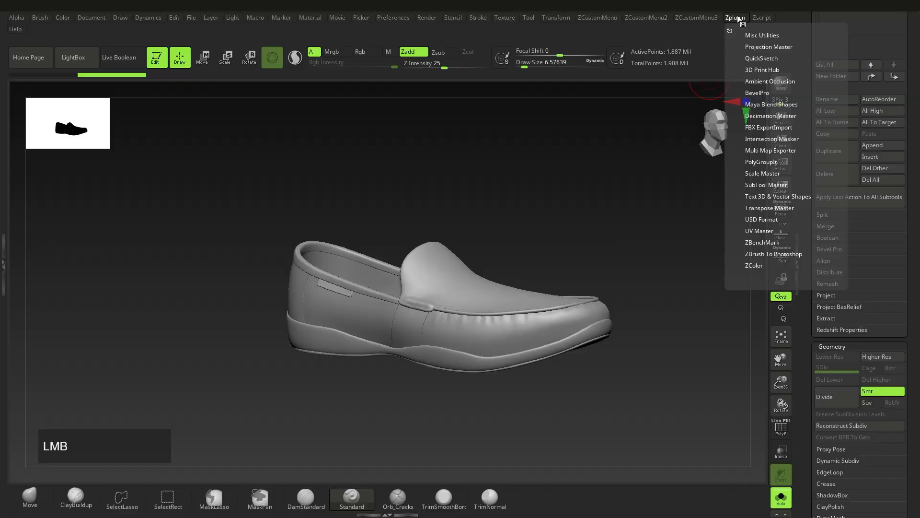
{"action": "left_click", "coordinate": [765, 116], "text": "shift"}
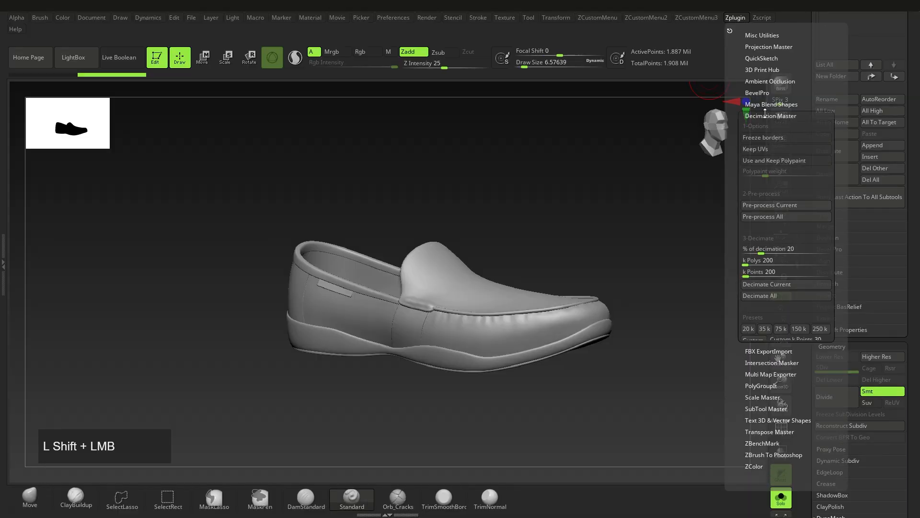
{"action": "left_click", "coordinate": [765, 206]}
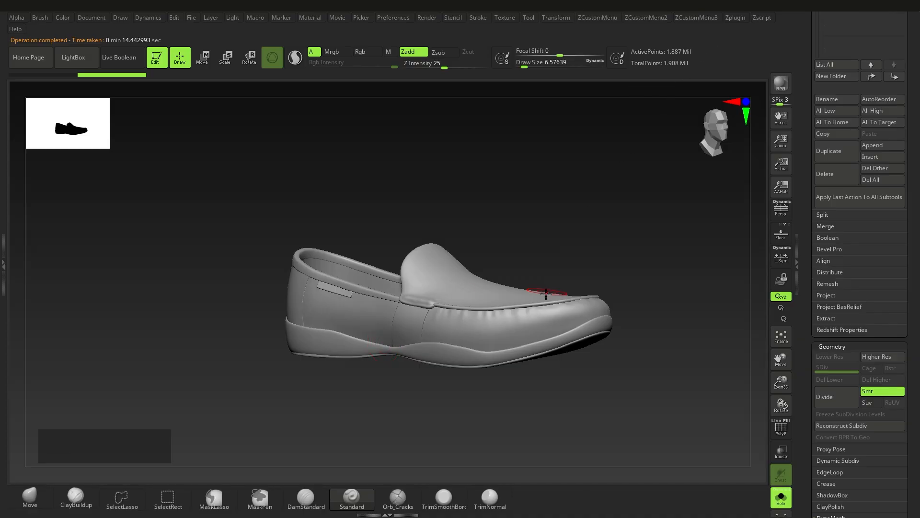
Decimate the pre-processed Shoe_Dec subtool with Decimation Master at 20% decimation
{"action": "right_click_drag", "start_coordinate": [602, 261], "coordinate": [594, 274], "text": "alt"}
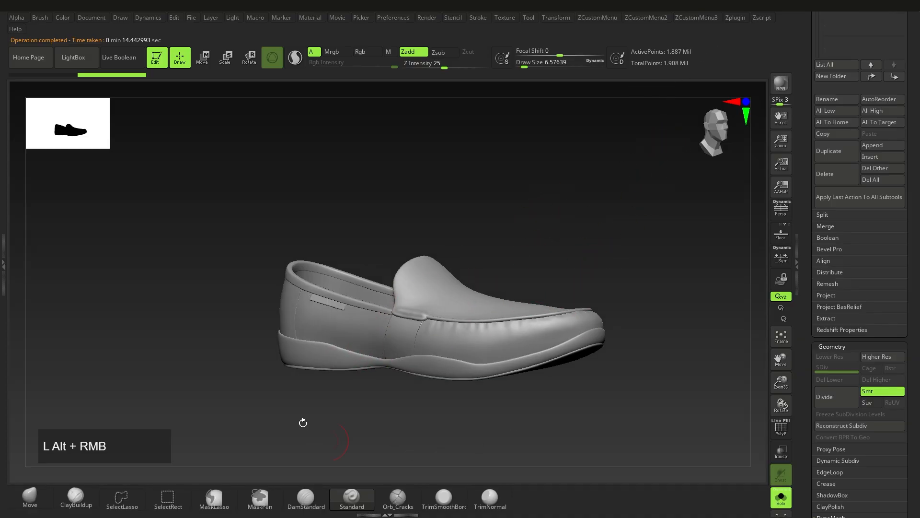
{"action": "right_click_drag", "start_coordinate": [472, 334], "coordinate": [482, 300], "text": "ctrl"}
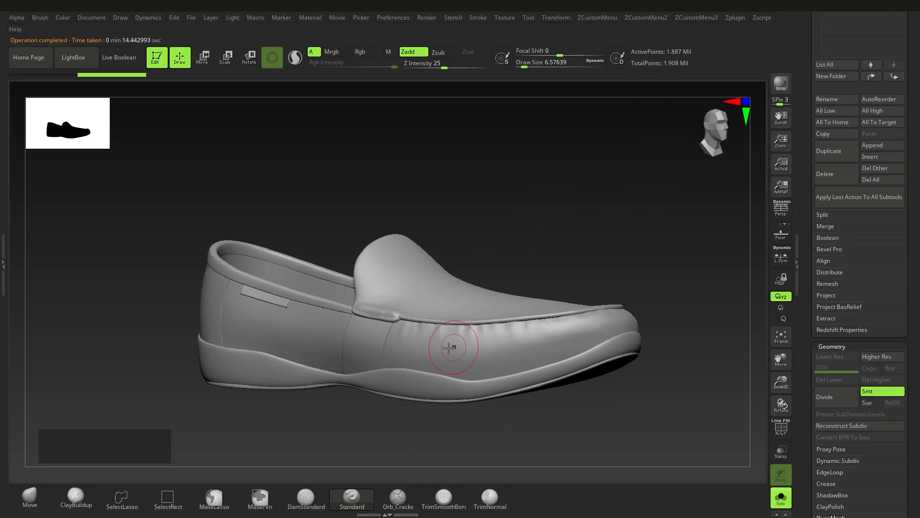
{"action": "right_click_drag", "start_coordinate": [444, 349], "coordinate": [530, 246]}
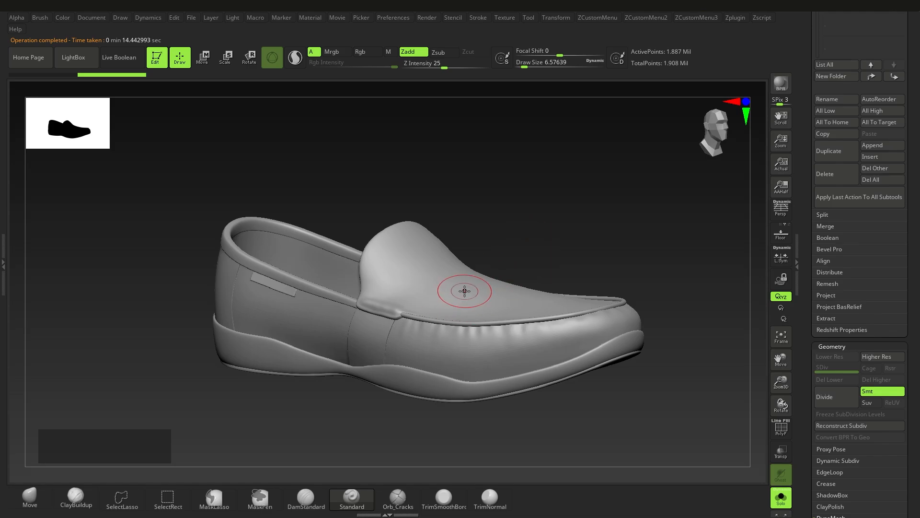
{"action": "left_click", "coordinate": [742, 21]}
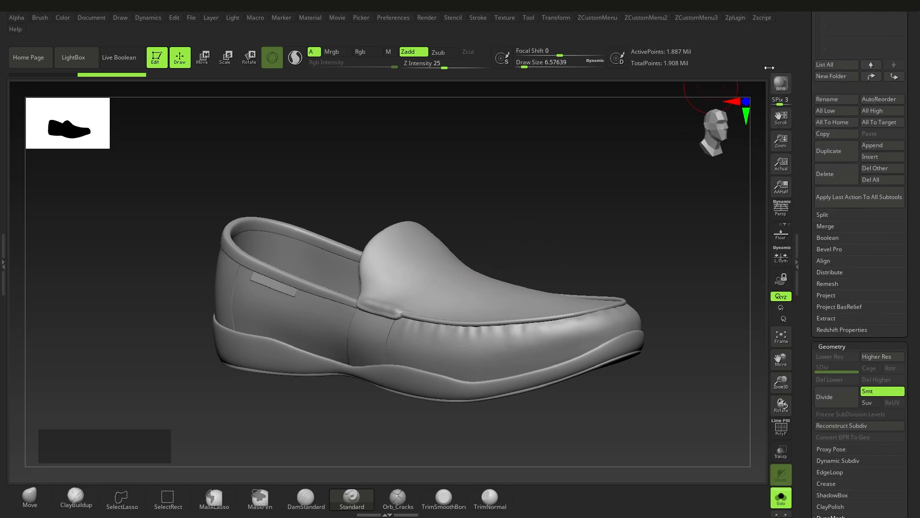
{"action": "left_click", "coordinate": [729, 15]}
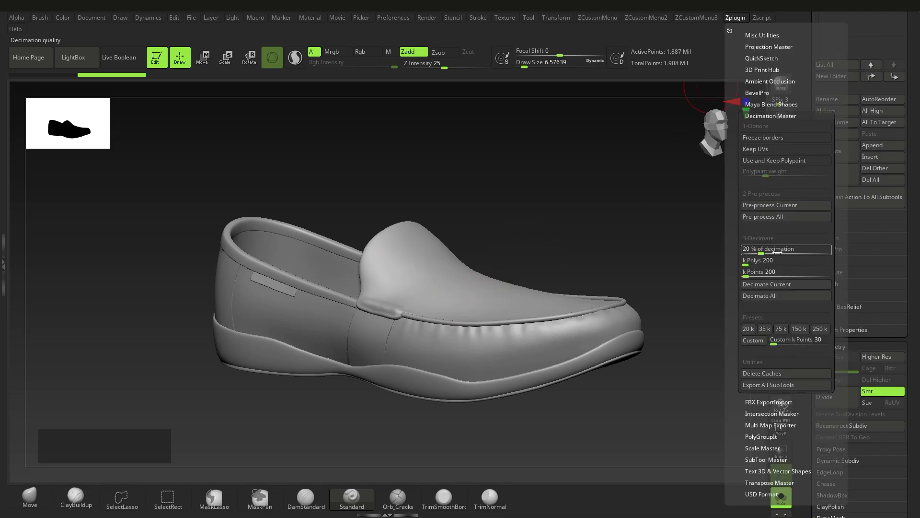
{"action": "left_click", "coordinate": [767, 285]}
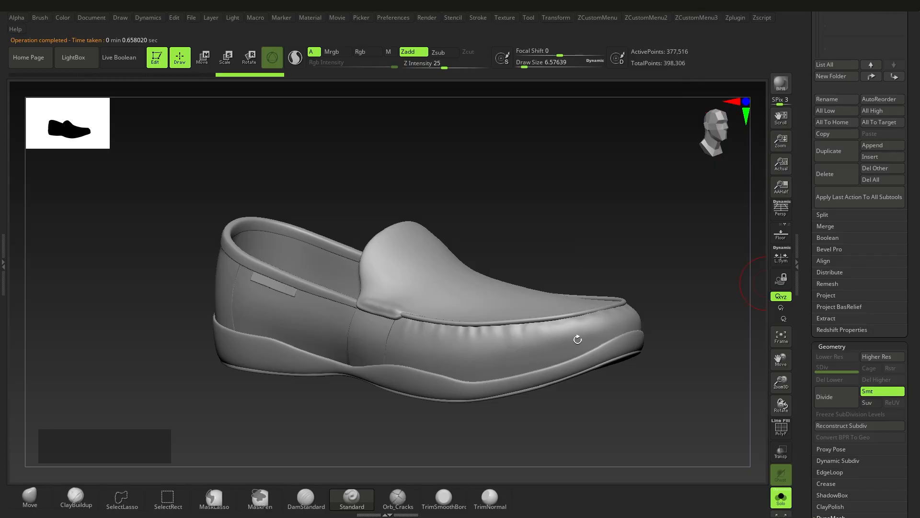
Examine the decimated shoe's surface and wireframe up close, comparing the mesh before and after decimation
{"action": "right_click_drag", "start_coordinate": [479, 345], "coordinate": [503, 380], "text": "ctrl"}
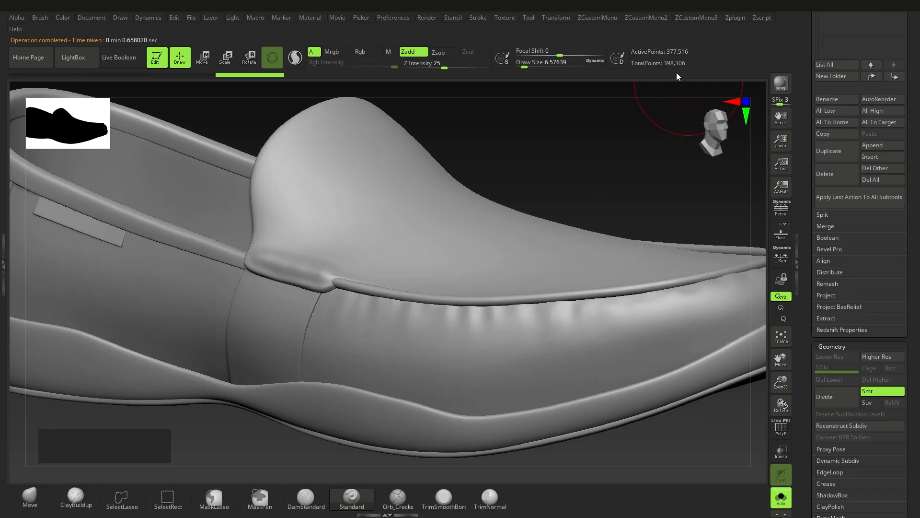
{"action": "key", "text": "shift+f"}
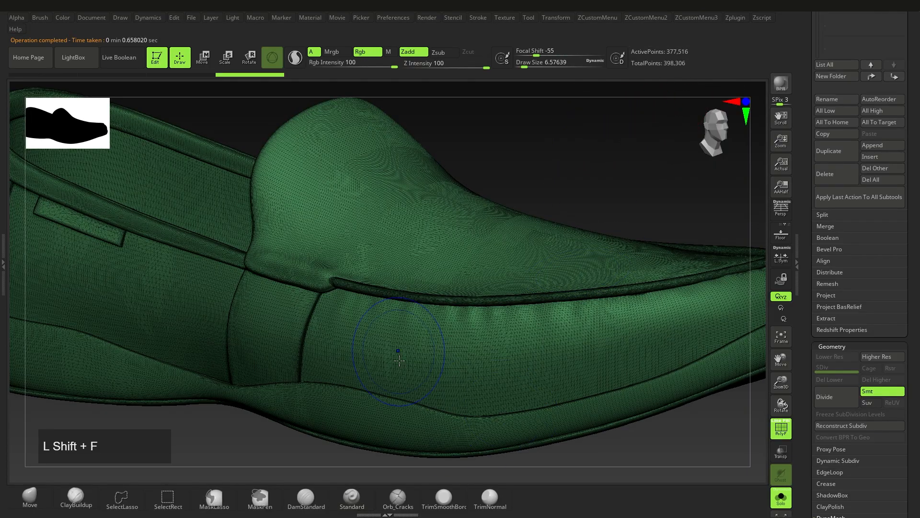
{"action": "key", "text": "ctrl+z"}
{"action": "key", "text": "ctrl+shift+z"}
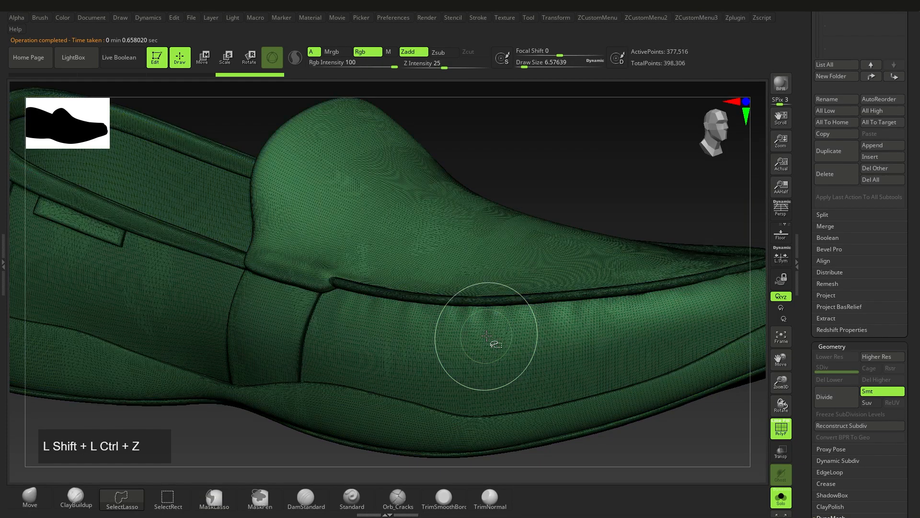
{"action": "key", "text": "shift+f"}
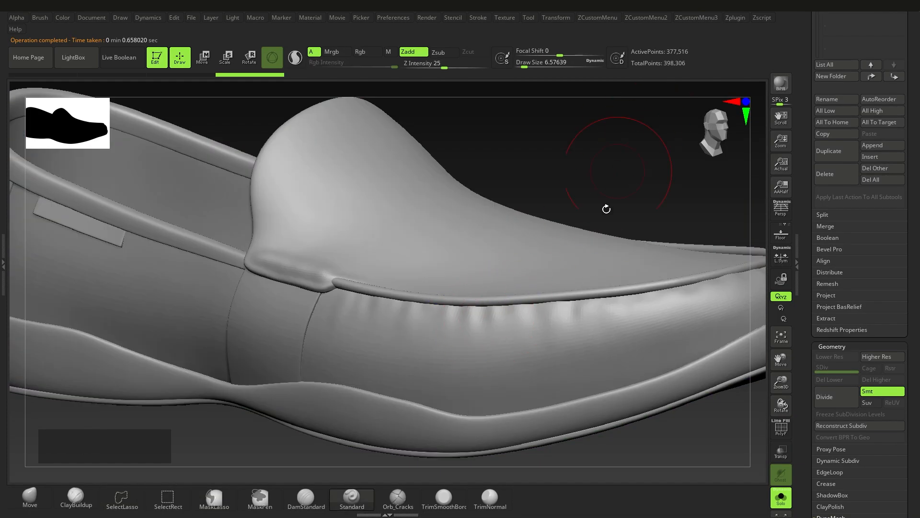
{"action": "right_click_drag", "start_coordinate": [606, 207], "coordinate": [602, 260]}
{"action": "right_click_drag", "start_coordinate": [603, 260], "coordinate": [589, 278], "text": "alt"}
{"action": "right_click_drag", "start_coordinate": [702, 291], "coordinate": [598, 324]}
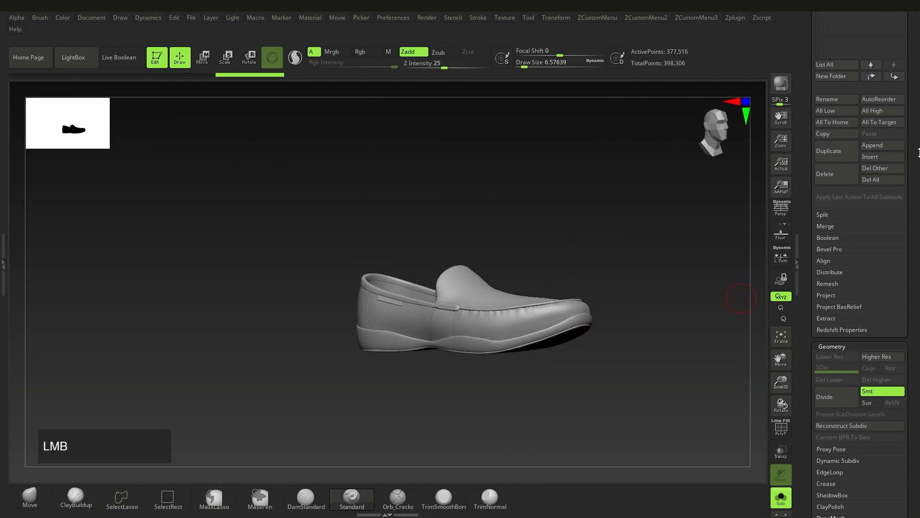
Make Shoe_lower in the Shoes_LP folder the active subtool and inspect the shoe
{"action": "left_click_drag", "start_coordinate": [918, 150], "coordinate": [919, 268]}
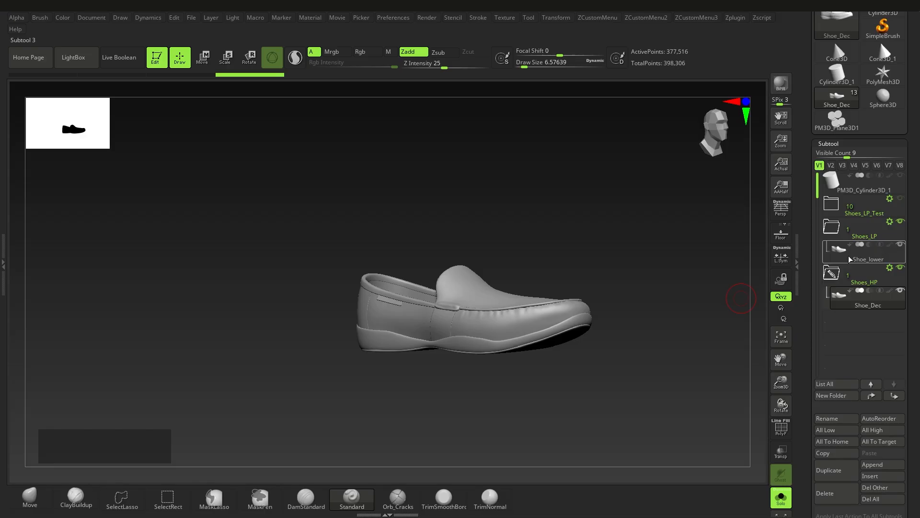
{"action": "left_click", "coordinate": [837, 254]}
{"action": "right_click_drag", "start_coordinate": [498, 312], "coordinate": [527, 331], "text": "ctrl"}
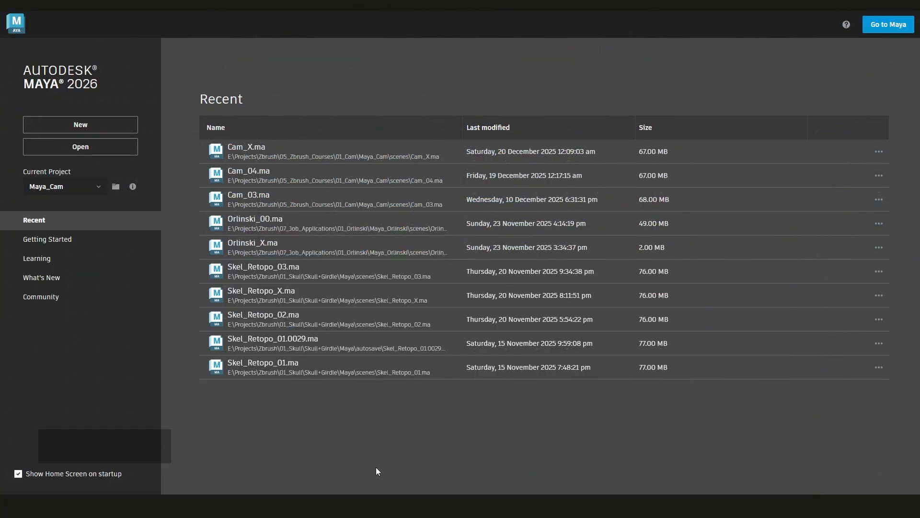
Switch to Maya, start a new scene and set the workspace to Custom Default
{"action": "left_click", "coordinate": [107, 126]}
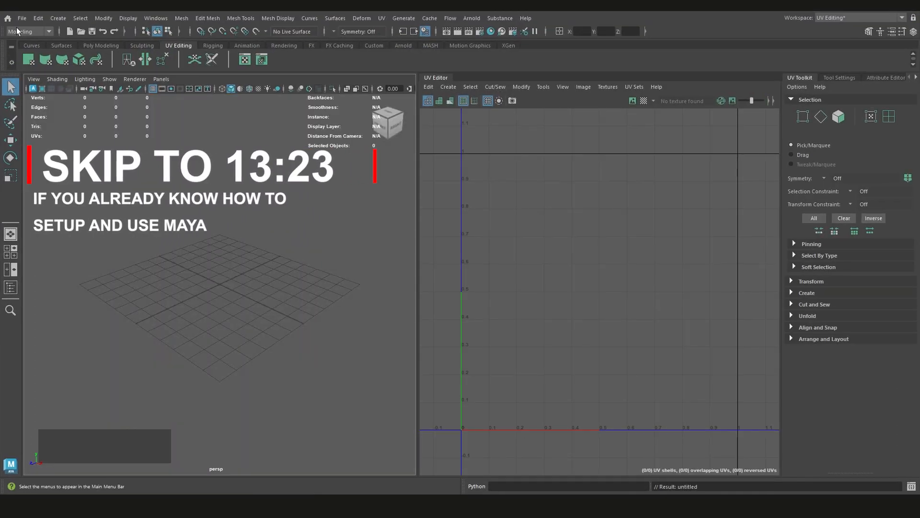
{"action": "left_click", "coordinate": [858, 18]}
{"action": "left_click", "coordinate": [844, 35]}
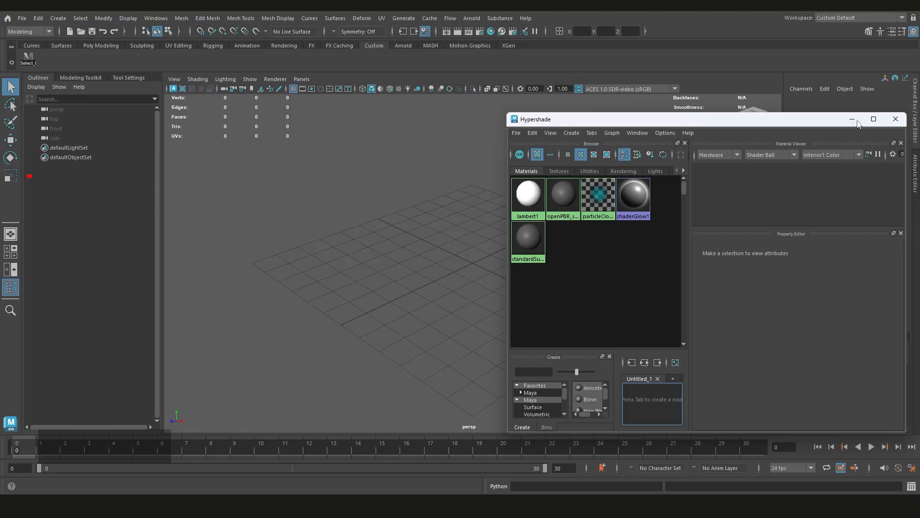
{"action": "left_click", "coordinate": [857, 121]}
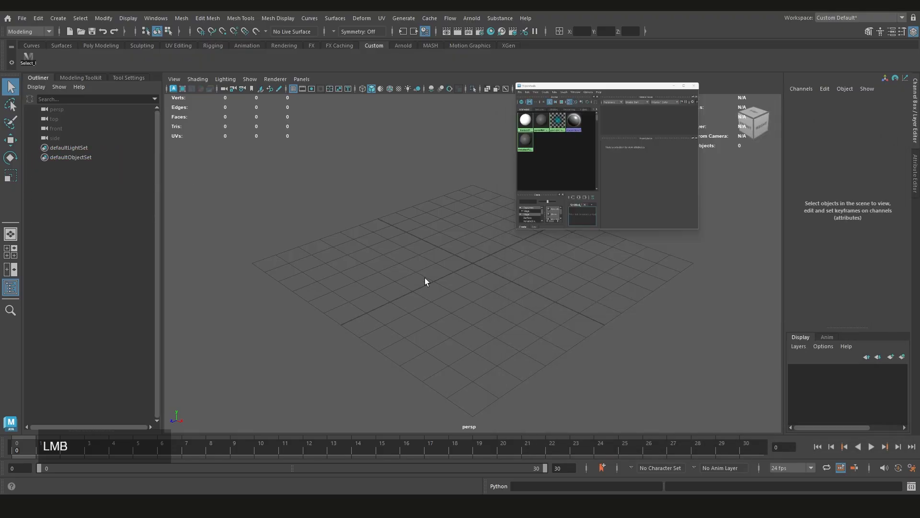
{"action": "scroll", "coordinate": [456, 284], "scroll_direction": "up", "scroll_amount": 1}
{"action": "mouse_move", "coordinate": [455, 285]}
{"action": "left_mouse_down", "text": "alt"}
{"action": "mouse_move", "coordinate": [493, 257]}
{"action": "mouse_move", "coordinate": [466, 275]}
{"action": "left_mouse_up", "text": "alt"}
{"action": "scroll", "coordinate": [467, 273], "scroll_direction": "down", "scroll_amount": 1}
{"action": "middle_click_drag", "start_coordinate": [485, 273], "coordinate": [488, 292], "text": "alt"}
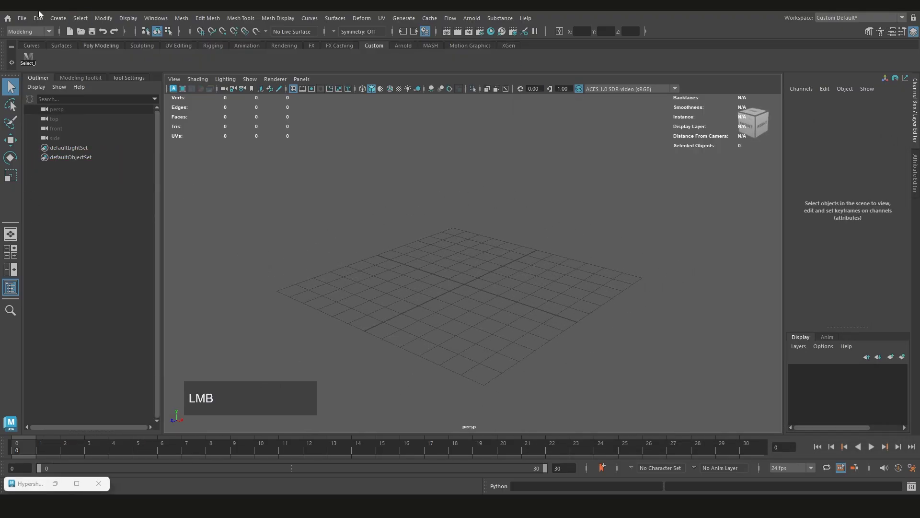
Open the Set Project dialog for choosing the project's root folder
{"action": "left_click", "coordinate": [22, 19]}
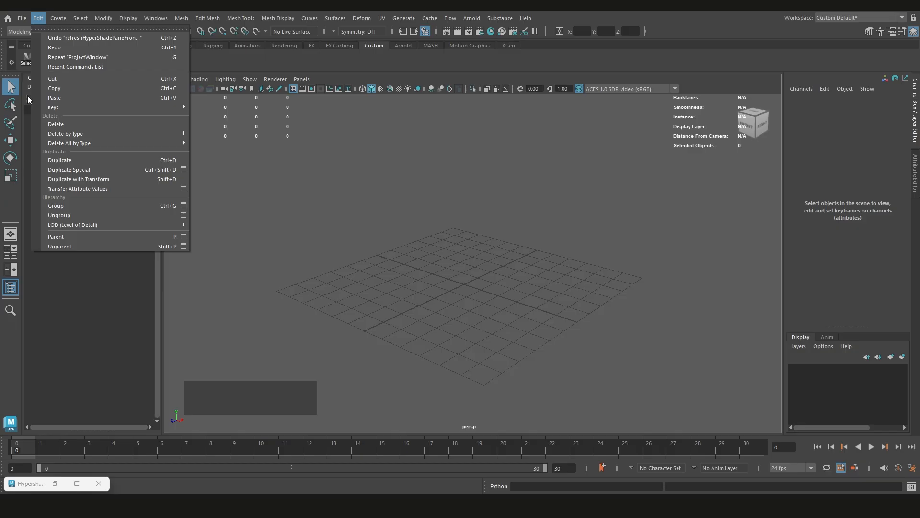
{"action": "mouse_move", "coordinate": [17, 20]}
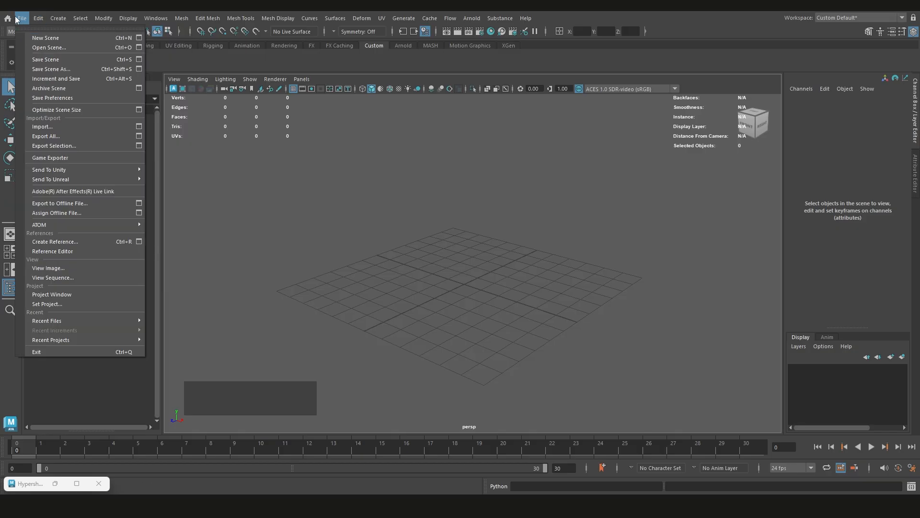
{"action": "left_click", "coordinate": [73, 304]}
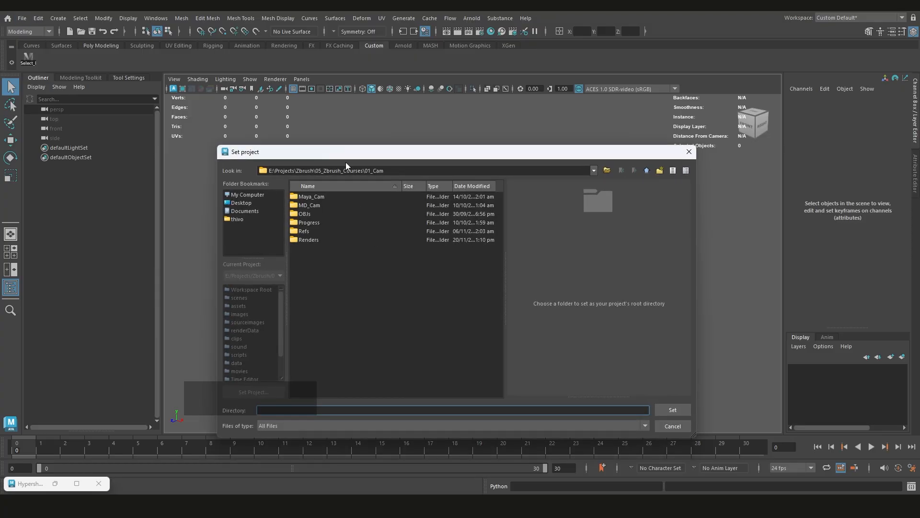
{"action": "left_click_drag", "start_coordinate": [359, 152], "coordinate": [386, 128]}
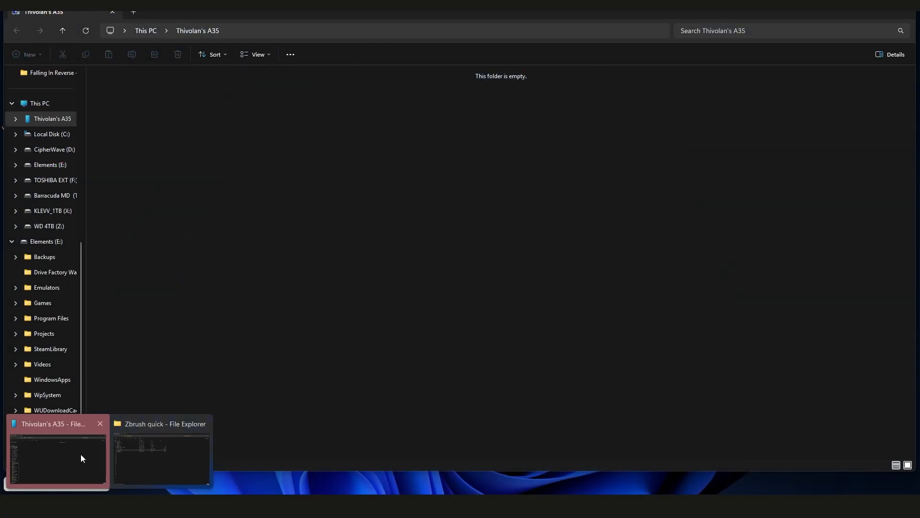
Switch to File Explorer and open the Maya_Demo folder inside Zbrush quick to obtain its path
{"action": "left_click", "coordinate": [154, 455]}
{"action": "left_click", "coordinate": [106, 271]}
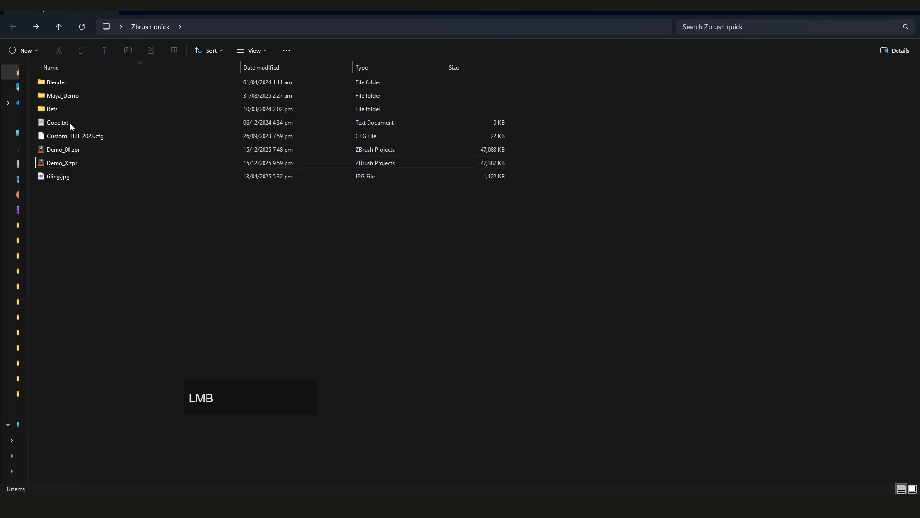
{"action": "double_click", "coordinate": [82, 97]}
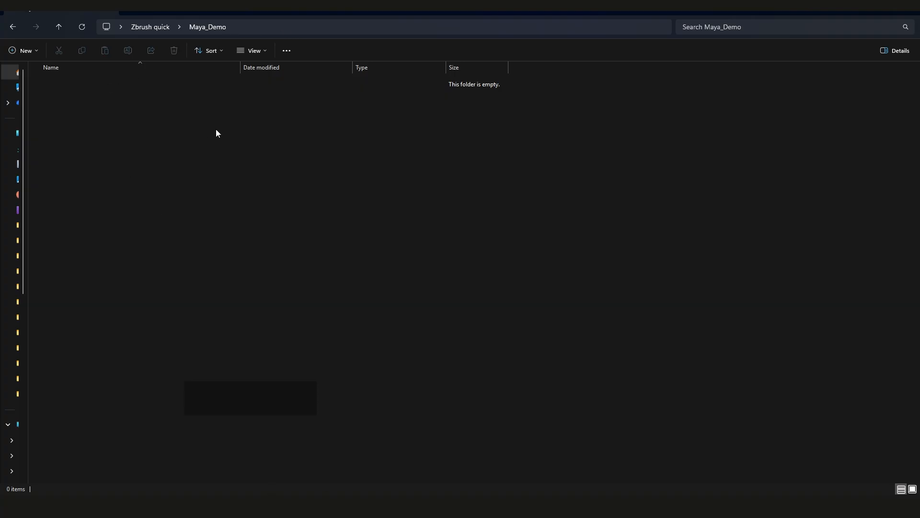
{"action": "left_click", "coordinate": [144, 27]}
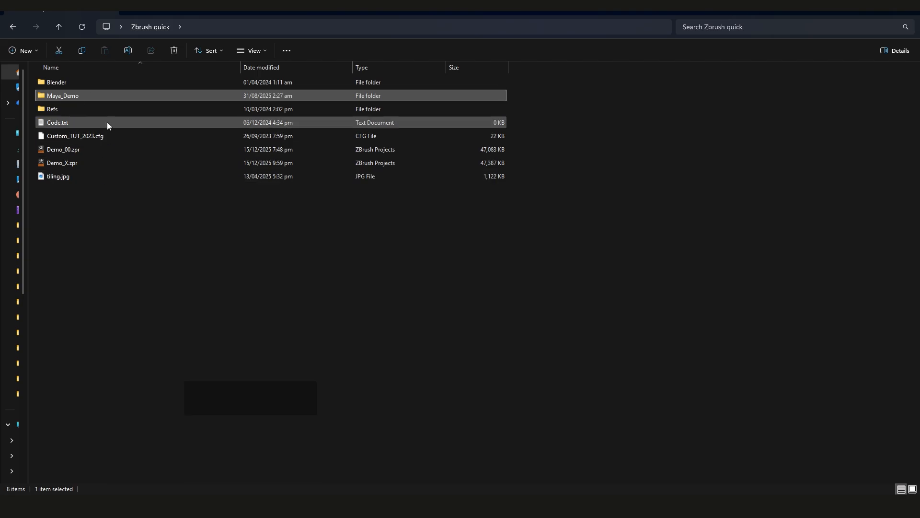
{"action": "double_click", "coordinate": [85, 95]}
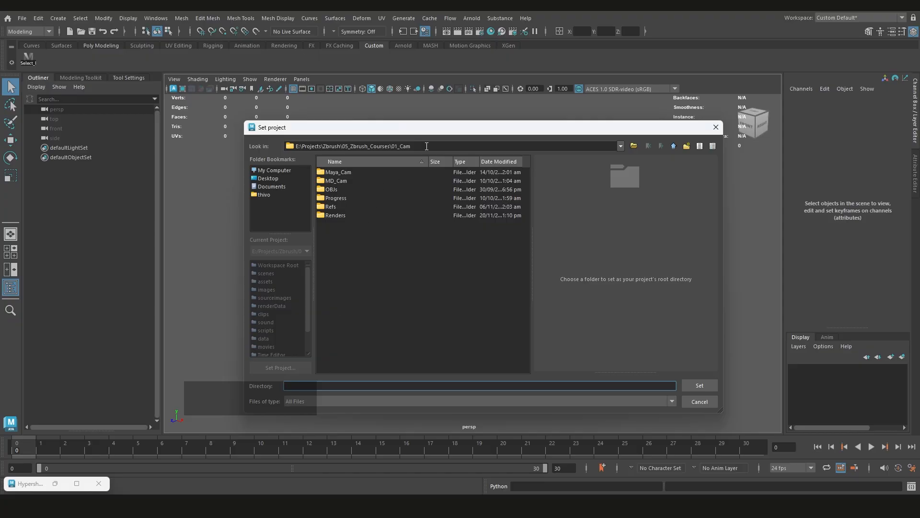
Set the Maya project root to the Zbrush quick\Maya_Demo folder and create a default workspace there
{"action": "left_click_drag", "start_coordinate": [440, 146], "coordinate": [282, 146]}
{"action": "type", "text": "C:\\Users\\thivo\\Desktop\\Zbrush quick\\Maya_Demo"}
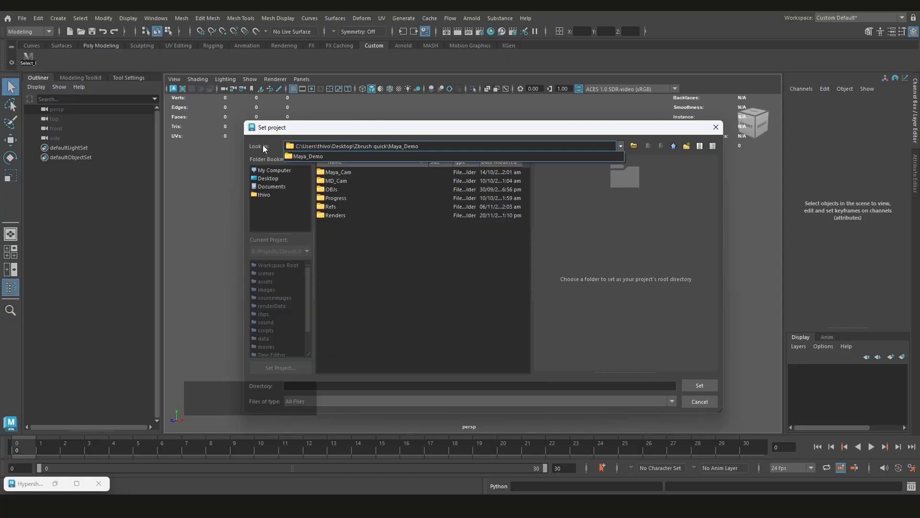
{"action": "key", "text": "Return"}
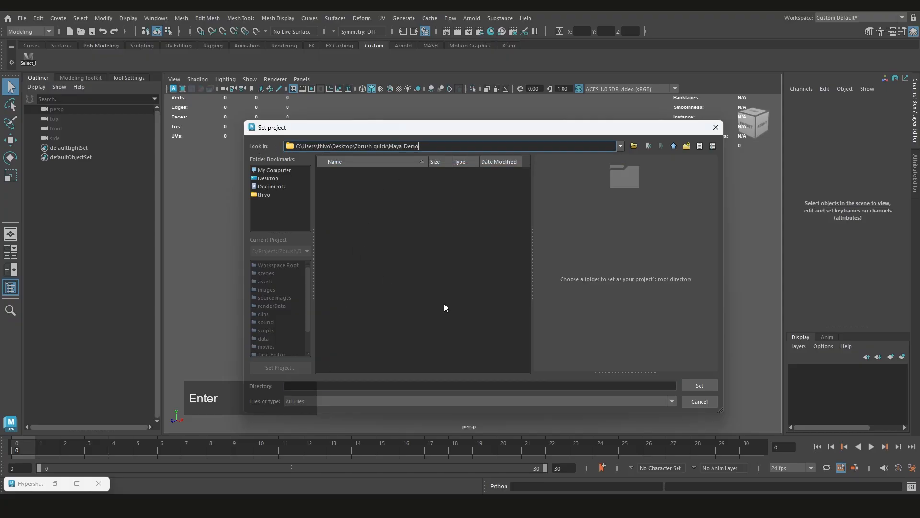
{"action": "left_click", "coordinate": [699, 385]}
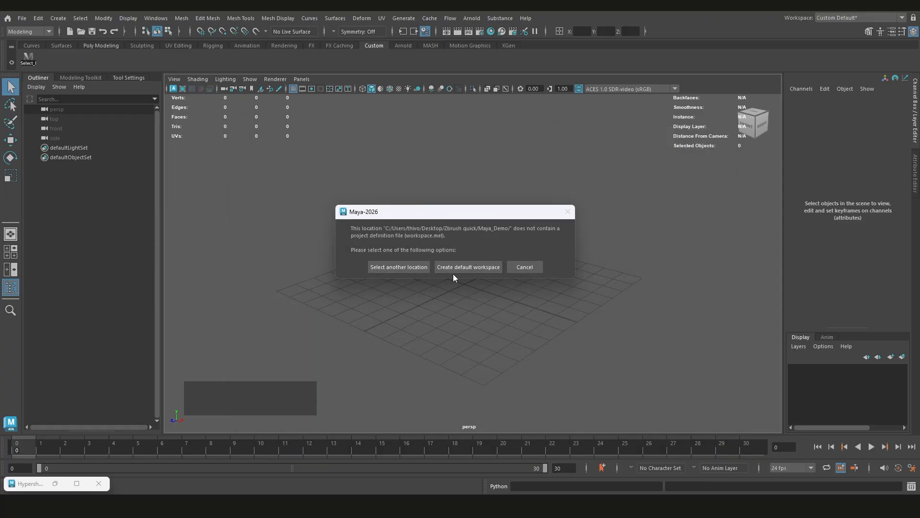
{"action": "left_click", "coordinate": [477, 269]}
Check the contents of the Maya_Demo folder in File Explorer and return to Maya
{"action": "scroll", "coordinate": [483, 271], "scroll_direction": "up", "scroll_amount": 3}
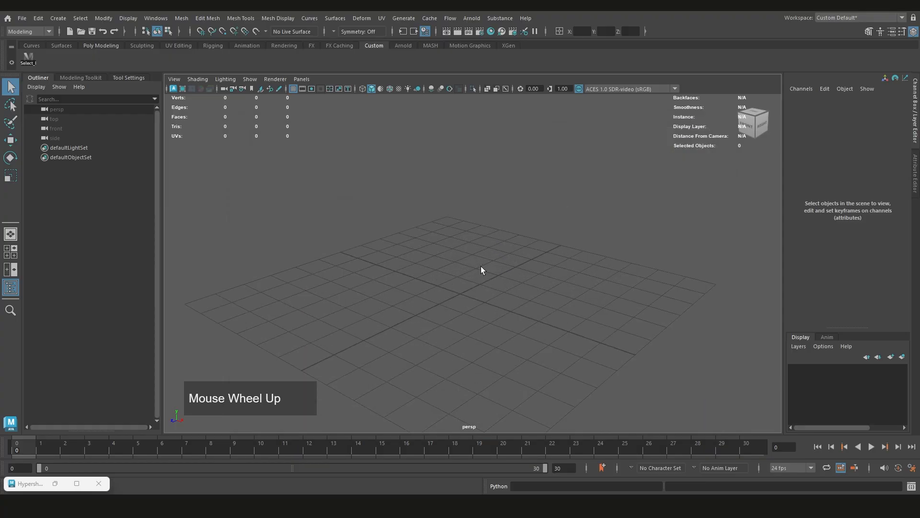
{"action": "scroll", "coordinate": [482, 270], "scroll_direction": "down", "scroll_amount": 3}
{"action": "middle_click_drag", "start_coordinate": [479, 268], "coordinate": [488, 252], "text": "alt"}
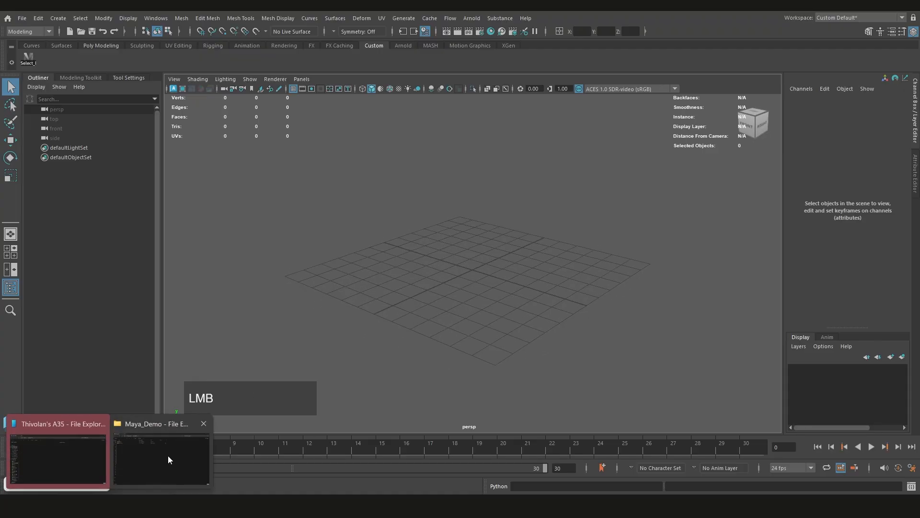
{"action": "left_click", "coordinate": [170, 459]}
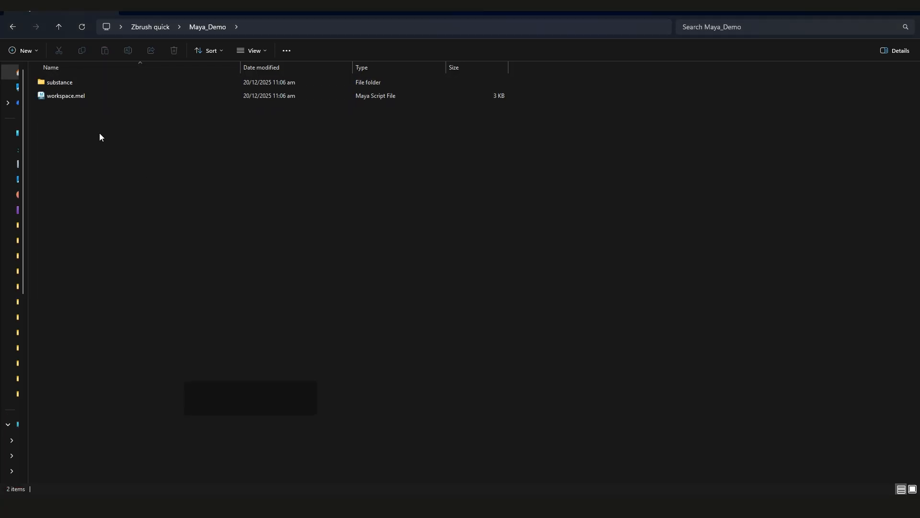
{"action": "left_click", "coordinate": [345, 506]}
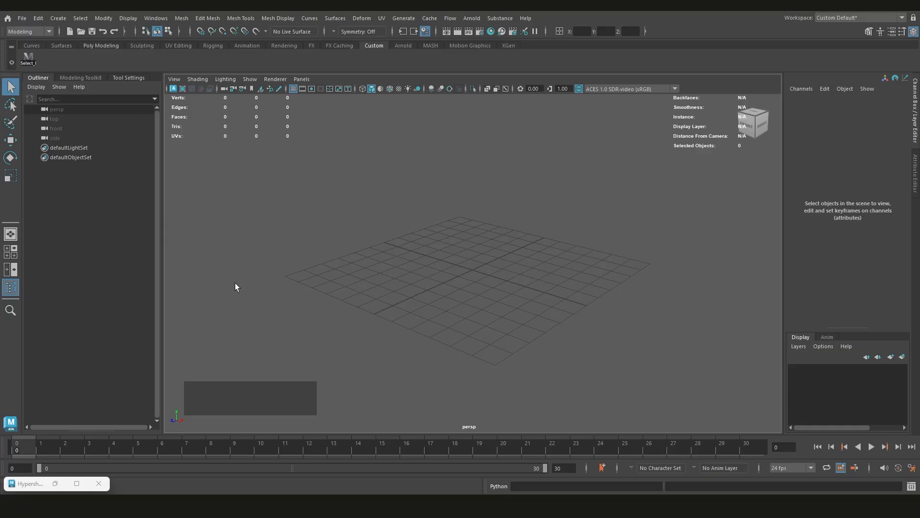
Generate the Maya_Demo project's subfolders from the Project Window, accepting the default primary locations
{"action": "left_click", "coordinate": [24, 18]}
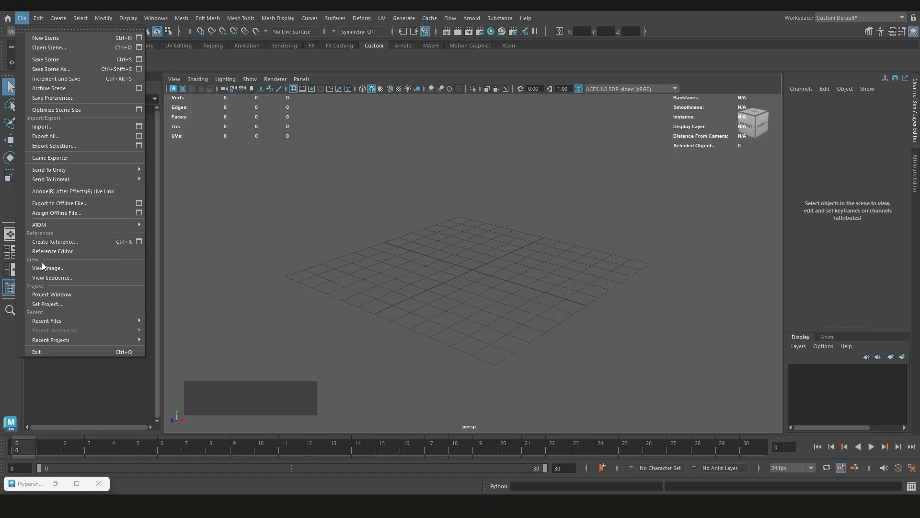
{"action": "left_click", "coordinate": [58, 295]}
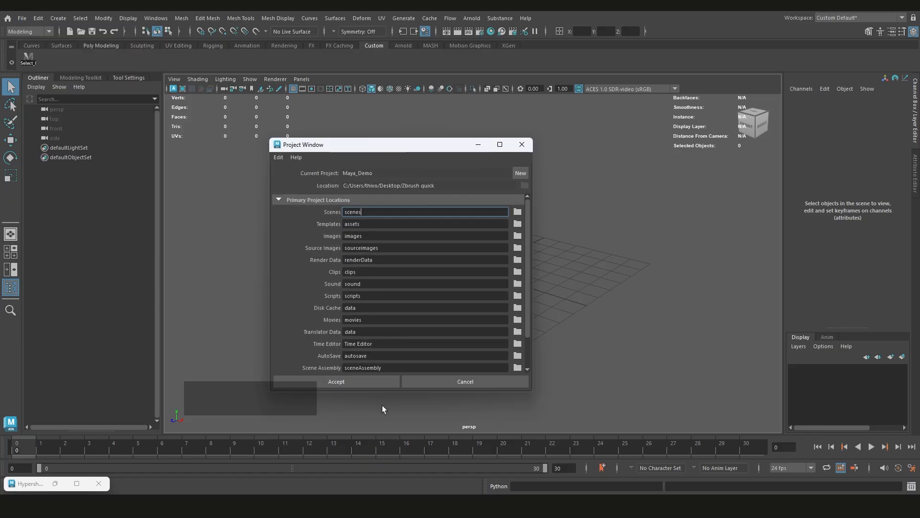
{"action": "left_click", "coordinate": [378, 381]}
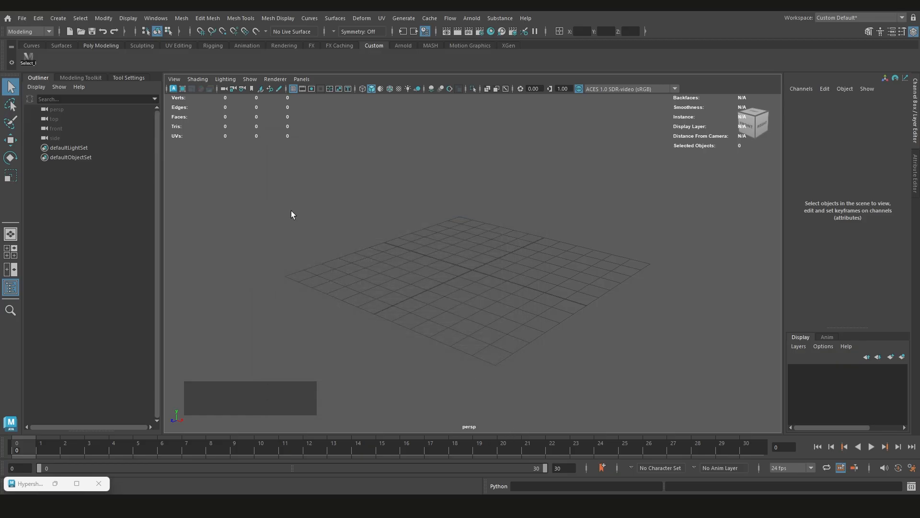
Check the current project and the list of available projects on Maya's home screen and return to the scene
{"action": "left_click", "coordinate": [7, 18]}
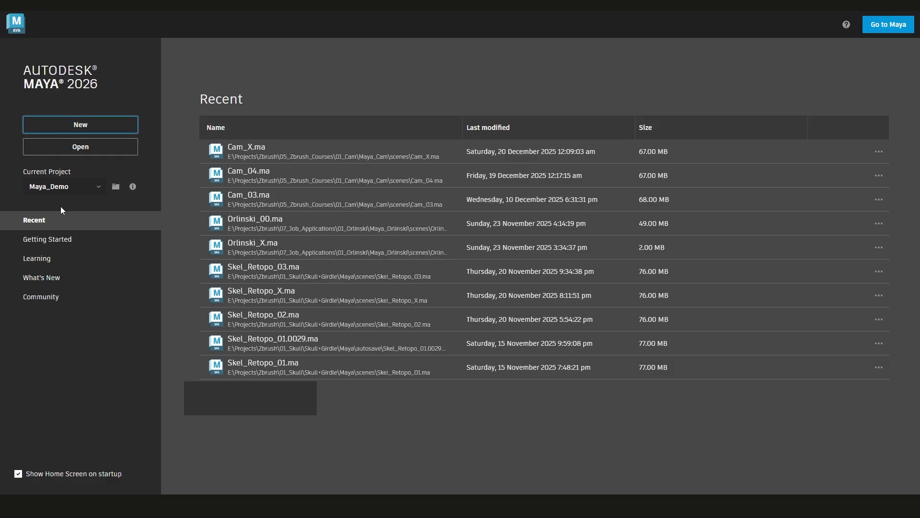
{"action": "left_click", "coordinate": [46, 186]}
{"action": "left_click", "coordinate": [86, 401]}
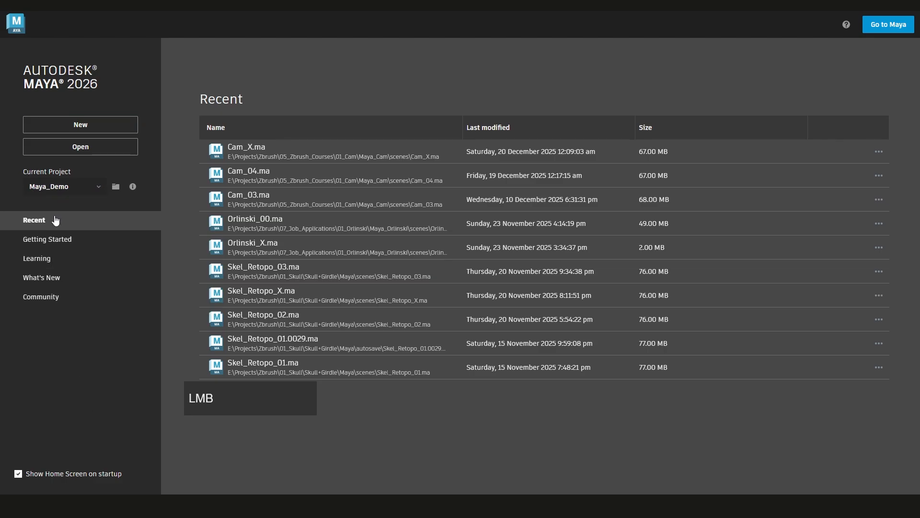
{"action": "left_click", "coordinate": [11, 26]}
{"action": "scroll", "coordinate": [508, 263], "scroll_direction": "up", "scroll_amount": 2}
{"action": "middle_click_drag", "start_coordinate": [510, 263], "coordinate": [495, 272], "text": "alt"}
Examine the generated subfolders of Maya_Demo in File Explorer, including assets and images, and return to Maya
{"action": "left_click", "coordinate": [55, 455]}
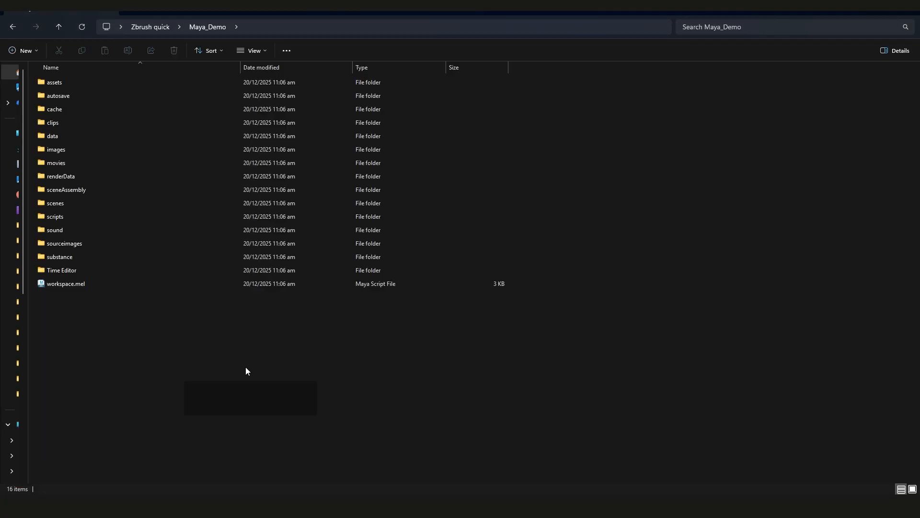
{"action": "left_click", "coordinate": [155, 27]}
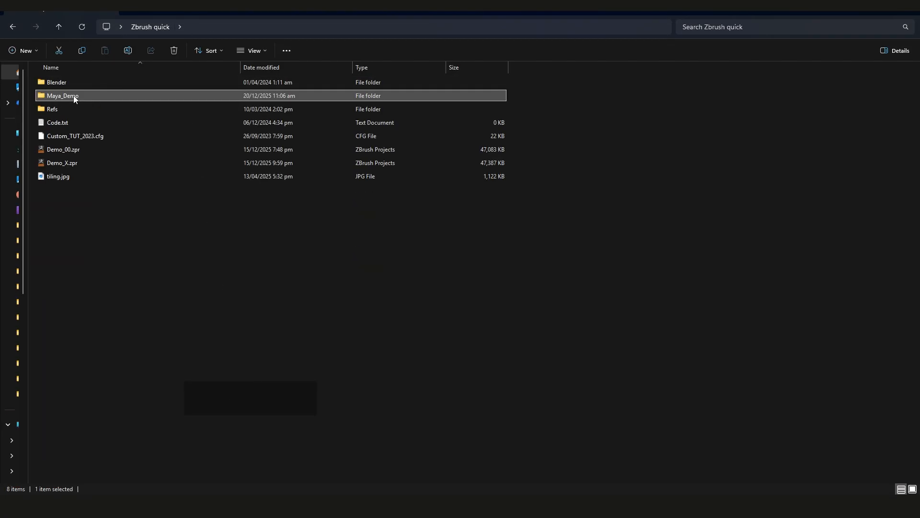
{"action": "double_click", "coordinate": [74, 95]}
{"action": "left_click_drag", "start_coordinate": [552, 86], "coordinate": [334, 335]}
{"action": "left_click", "coordinate": [210, 308]}
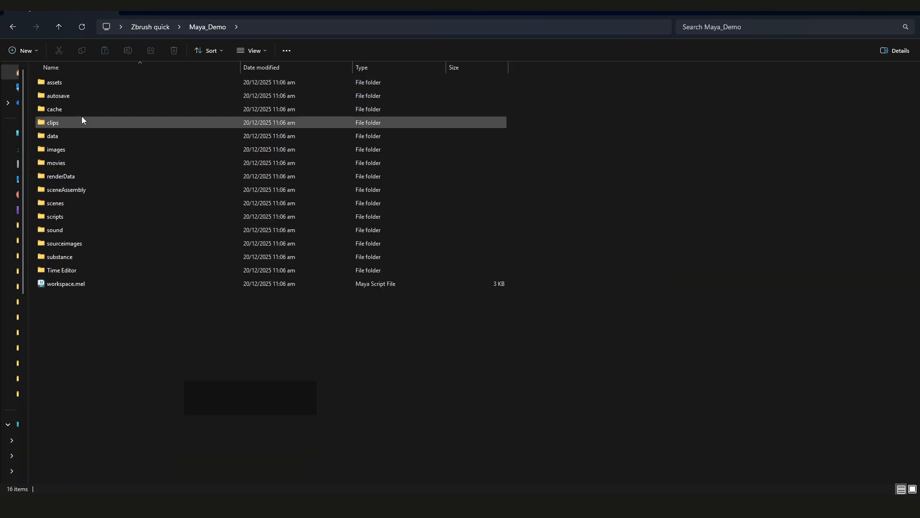
{"action": "left_click", "coordinate": [67, 83]}
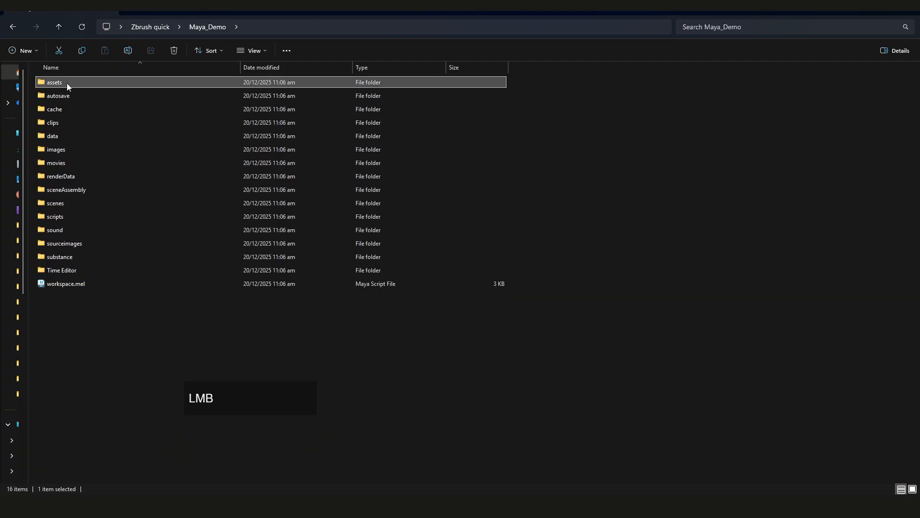
{"action": "left_click", "coordinate": [70, 149]}
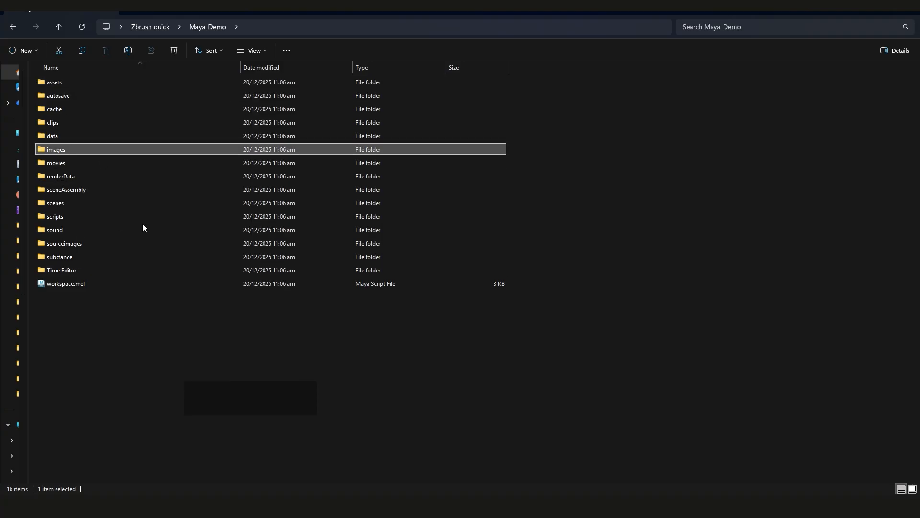
{"action": "left_click", "coordinate": [476, 367]}
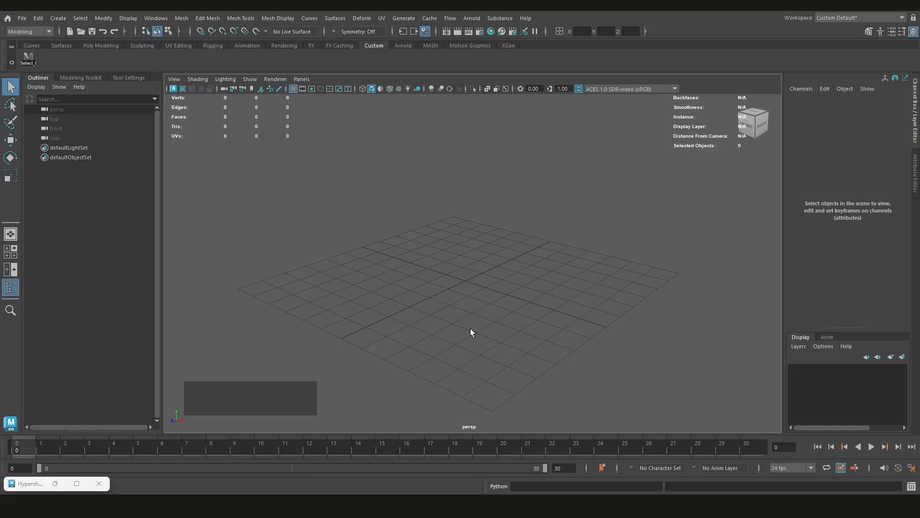
Start saving the scene and compare the save location with the project's scenes folder in File Explorer
{"action": "key", "text": "ctrl+s"}
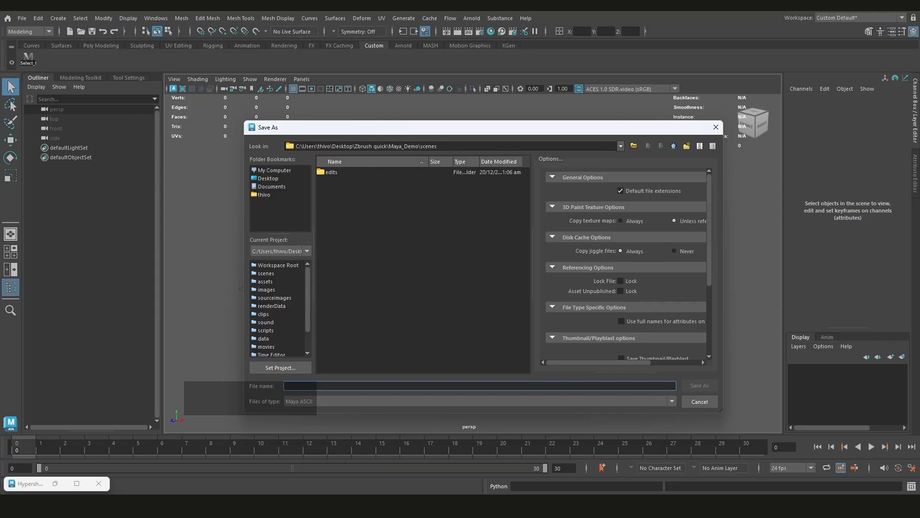
{"action": "left_click", "coordinate": [53, 465]}
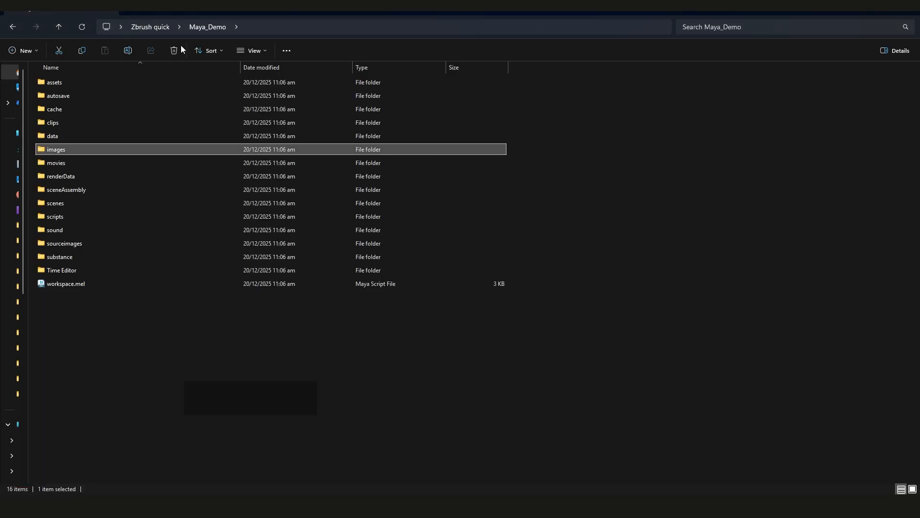
{"action": "double_click", "coordinate": [70, 202]}
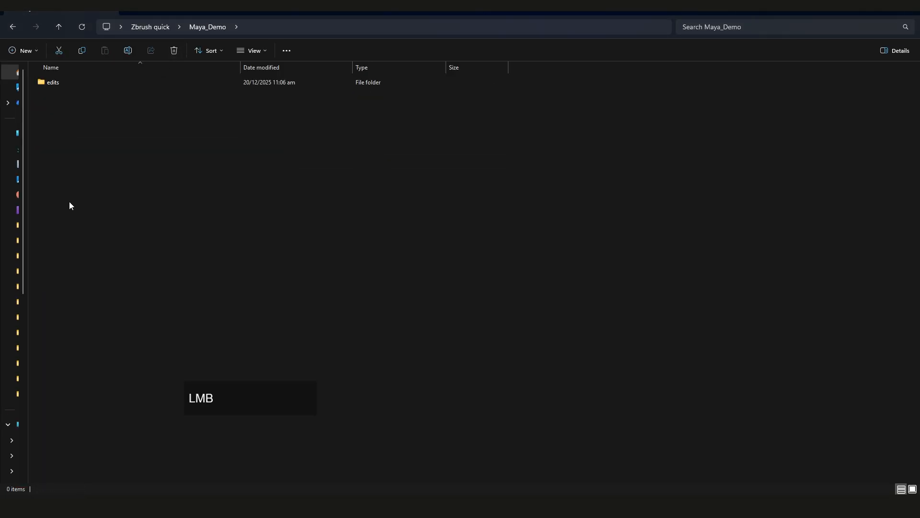
{"action": "left_click", "coordinate": [865, 7]}
Save the scene as Demo_00 in Maya ASCII format in the project's scenes folder
{"action": "left_click", "coordinate": [371, 385]}
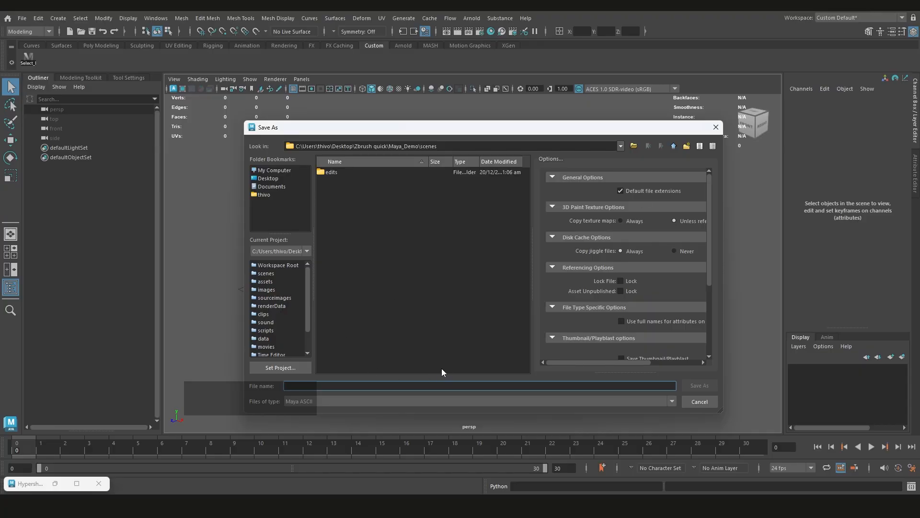
{"action": "type", "text": "Demoo_"}
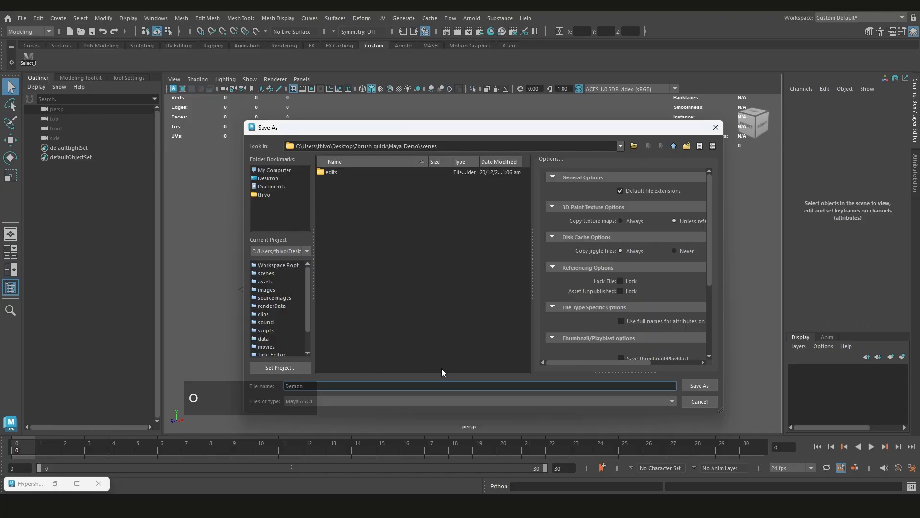
{"action": "key", "text": "BackSpace"}
{"action": "key", "text": "BackSpace"}
{"action": "type", "text": "_00"}
{"action": "left_click_drag", "start_coordinate": [705, 220], "coordinate": [705, 305]}
{"action": "scroll", "coordinate": [717, 240], "scroll_direction": "up", "scroll_amount": 2}
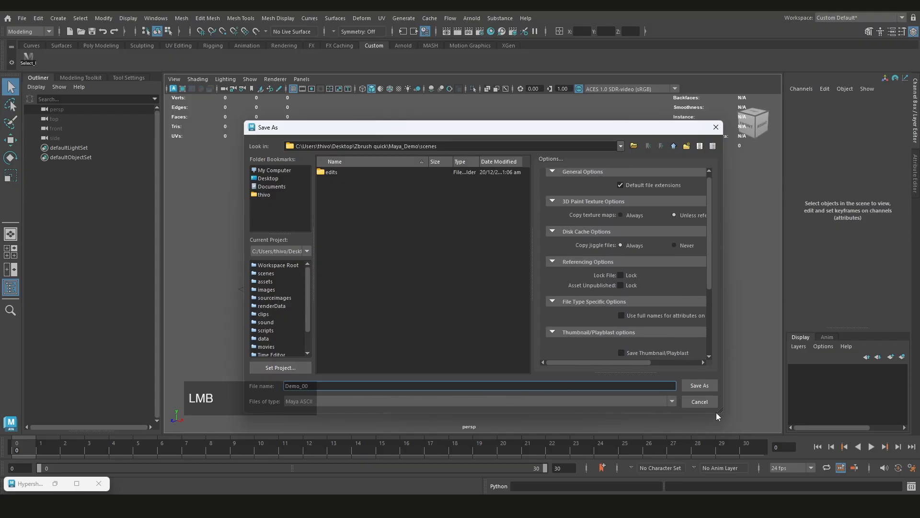
{"action": "left_click", "coordinate": [704, 385]}
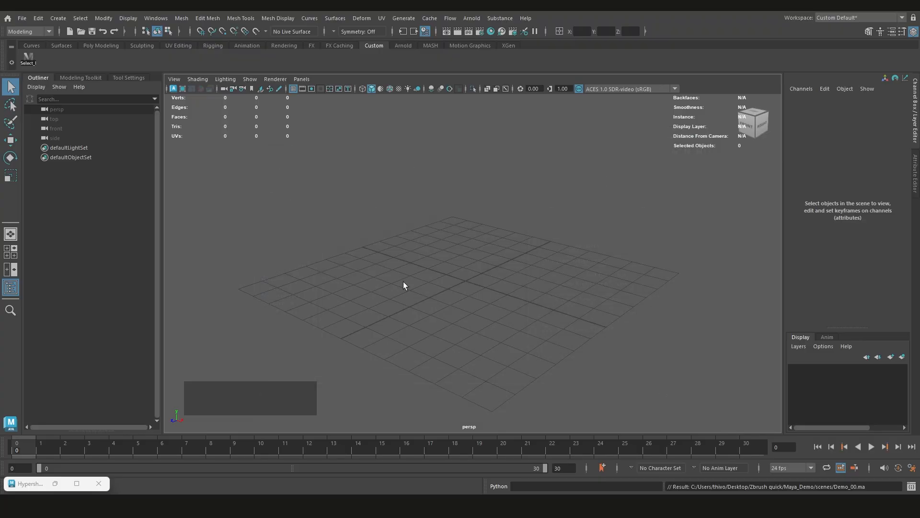
{"action": "left_click", "coordinate": [850, 119]}
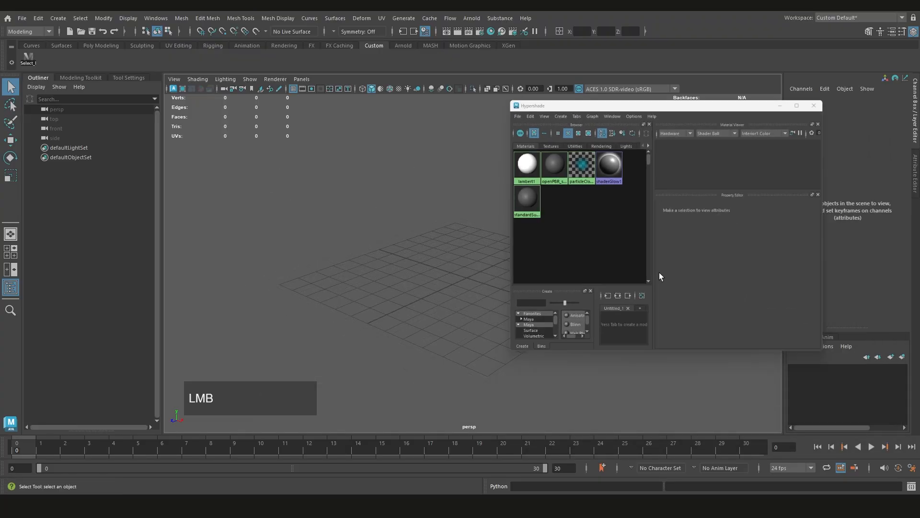
{"action": "scroll", "coordinate": [466, 286], "scroll_direction": "up", "scroll_amount": 1}
{"action": "left_click_drag", "start_coordinate": [466, 286], "coordinate": [491, 297], "text": "alt"}
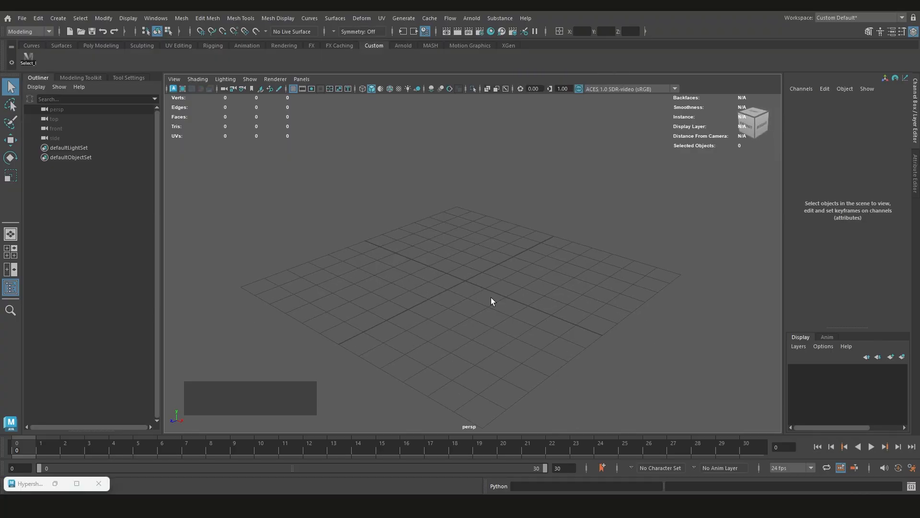
Open the preferences and examine the general application settings for the up axis and working units
{"action": "left_click", "coordinate": [156, 18]}
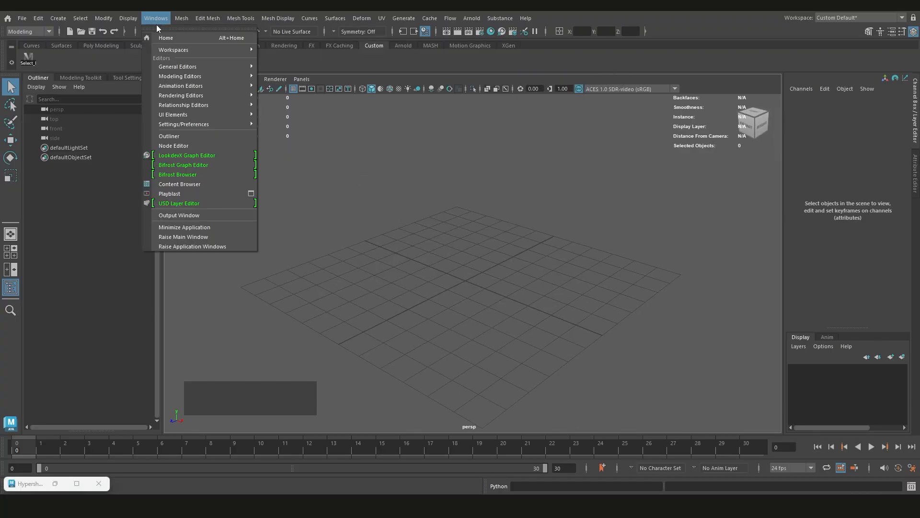
{"action": "mouse_move", "coordinate": [182, 124]}
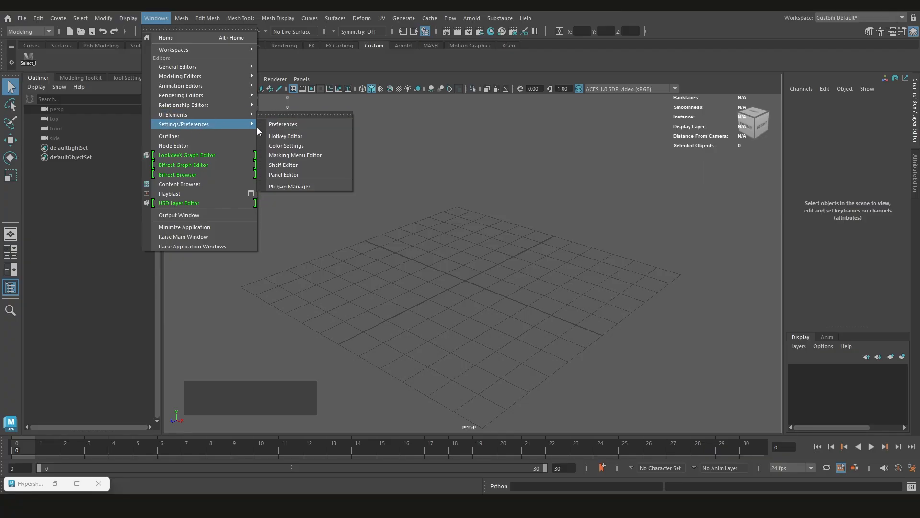
{"action": "left_click", "coordinate": [287, 125]}
{"action": "left_click_drag", "start_coordinate": [293, 125], "coordinate": [237, 97]}
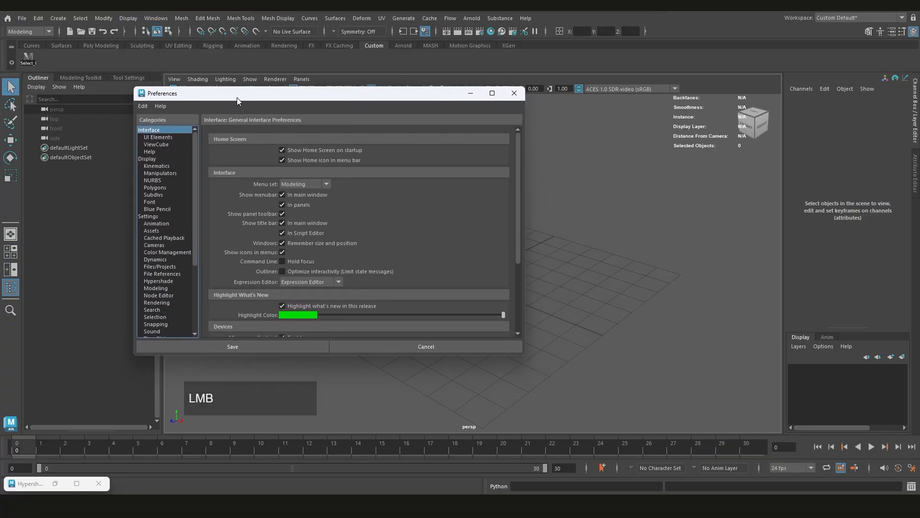
{"action": "scroll", "coordinate": [193, 243], "scroll_direction": "down", "scroll_amount": 2}
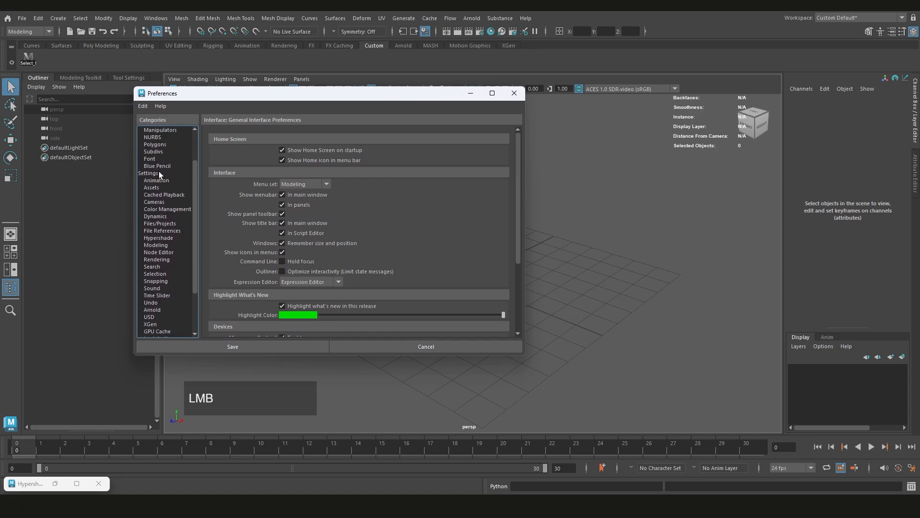
{"action": "left_click", "coordinate": [158, 173]}
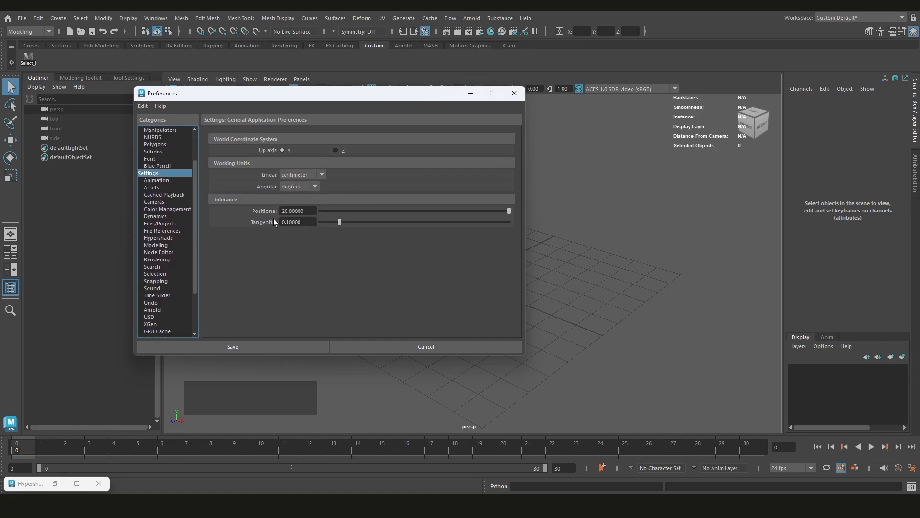
Examine the Files/Projects preferences, focusing on the AutoSave limit and interval options
{"action": "left_click", "coordinate": [172, 224]}
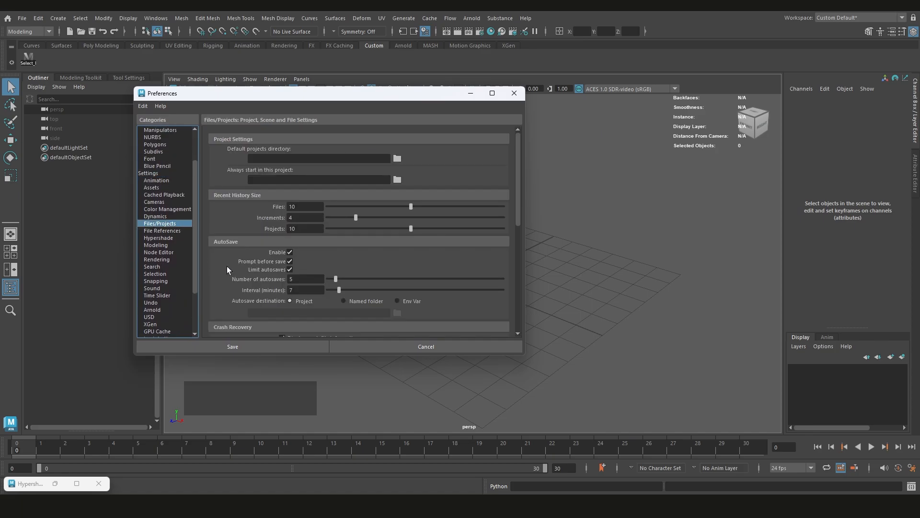
{"action": "scroll", "coordinate": [226, 266], "scroll_direction": "down", "scroll_amount": 3}
{"action": "scroll", "coordinate": [224, 264], "scroll_direction": "down", "scroll_amount": 5}
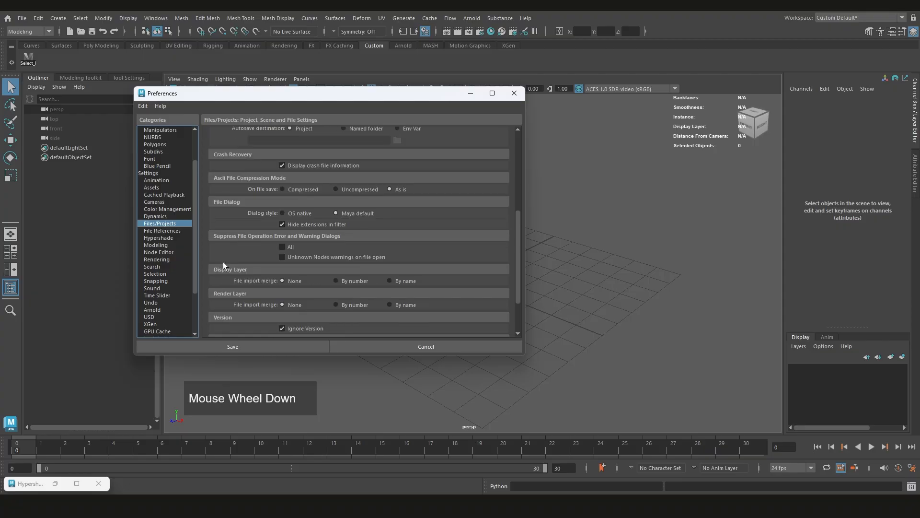
{"action": "scroll", "coordinate": [223, 262], "scroll_direction": "up", "scroll_amount": 8}
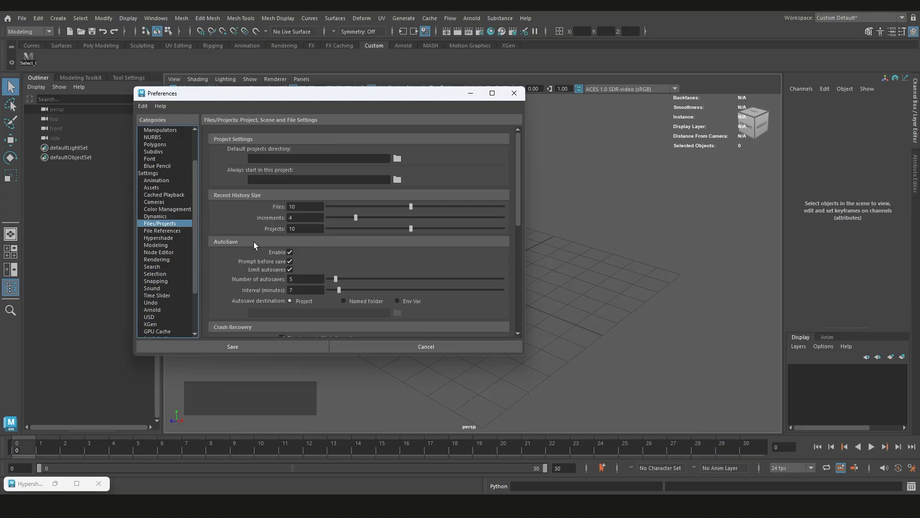
{"action": "left_click", "coordinate": [289, 269]}
{"action": "left_click", "coordinate": [286, 290]}
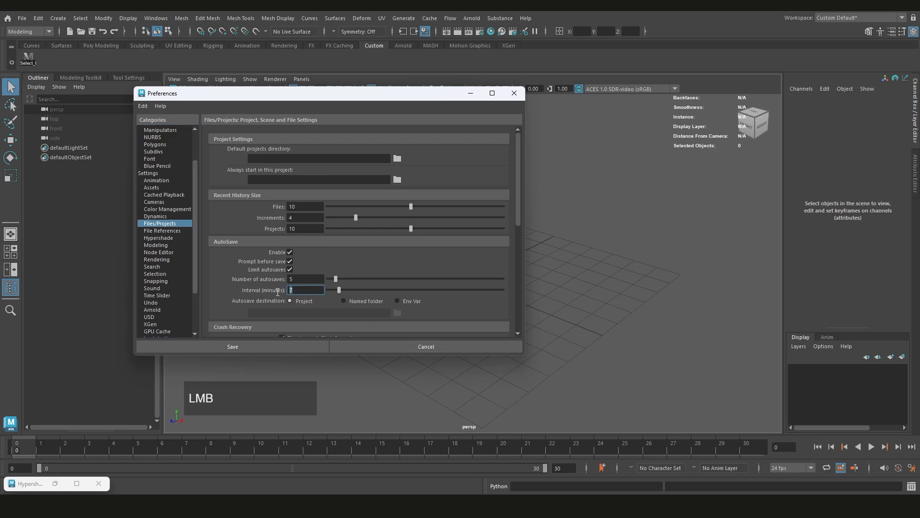
{"action": "left_click", "coordinate": [311, 290]}
Inspect Demo_00.ma in the scenes folder and the project's autosave folder in File Explorer, and return to Maya
{"action": "left_click", "coordinate": [110, 506]}
{"action": "left_click", "coordinate": [128, 458]}
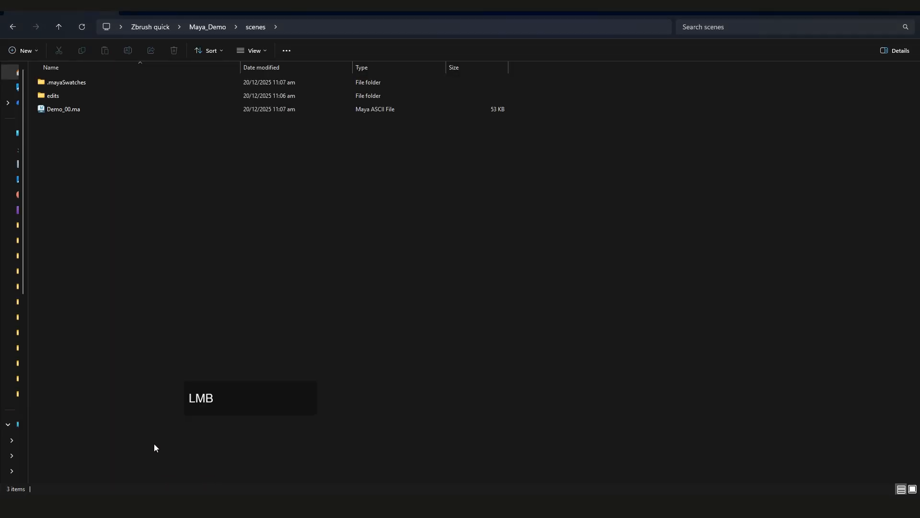
{"action": "left_click", "coordinate": [68, 109]}
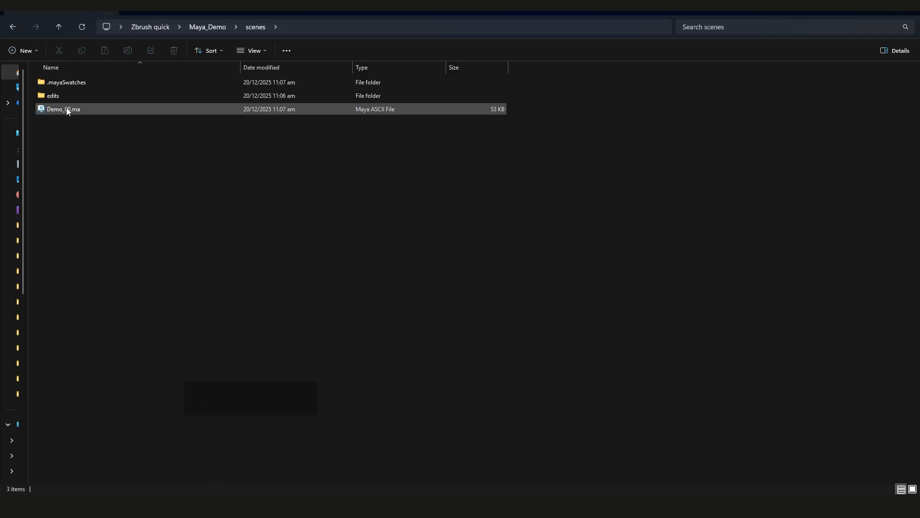
{"action": "left_click", "coordinate": [203, 25]}
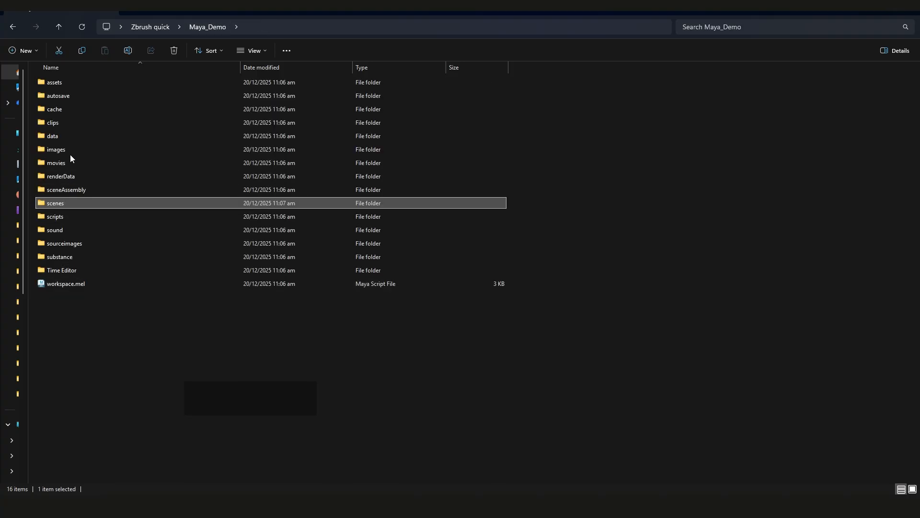
{"action": "left_click", "coordinate": [76, 95]}
{"action": "double_click", "coordinate": [82, 95]}
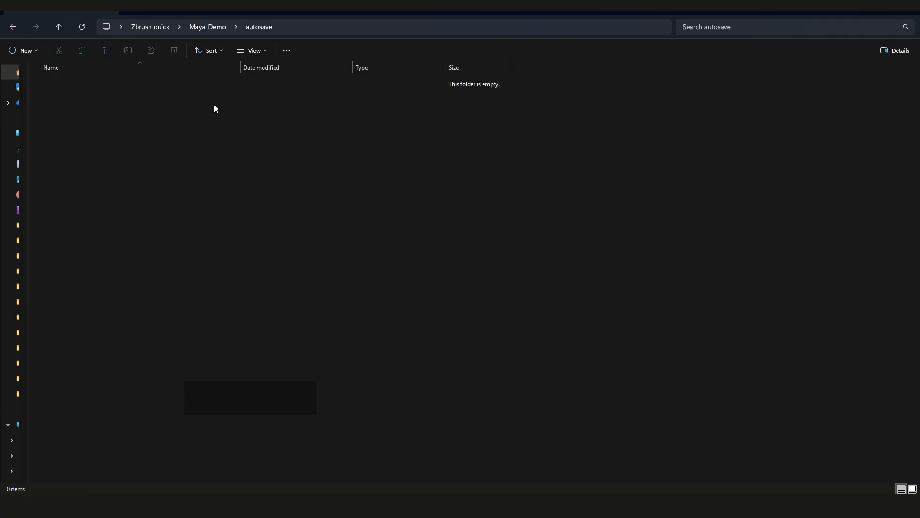
{"action": "left_click", "coordinate": [13, 26]}
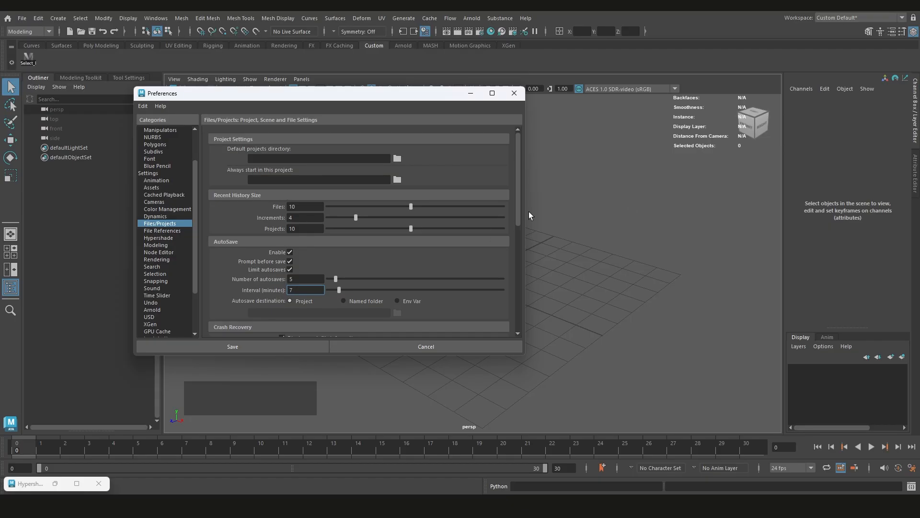
Switch AutoSave off and back on in the Files/Projects preferences
{"action": "left_click", "coordinate": [520, 198]}
{"action": "left_click", "coordinate": [290, 252]}
{"action": "left_click", "coordinate": [289, 252]}
{"action": "left_click_drag", "start_coordinate": [517, 220], "coordinate": [519, 210]}
{"action": "scroll", "coordinate": [335, 258], "scroll_direction": "up", "scroll_amount": 2}
{"action": "scroll", "coordinate": [467, 283], "scroll_direction": "down", "scroll_amount": 5}
{"action": "scroll", "coordinate": [467, 281], "scroll_direction": "up", "scroll_amount": 5}
Set the linear working unit to millimeter and save the preferences
{"action": "left_click", "coordinate": [157, 172]}
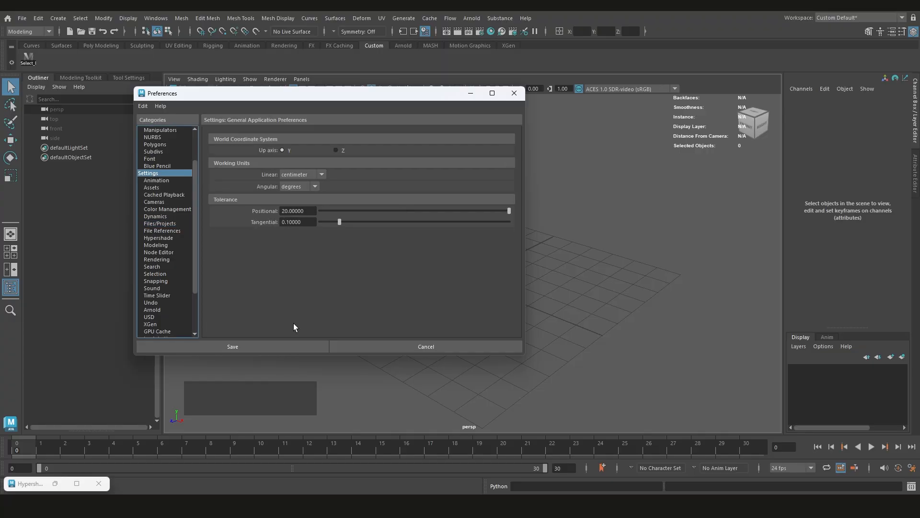
{"action": "left_click", "coordinate": [317, 175]}
{"action": "left_click", "coordinate": [297, 182]}
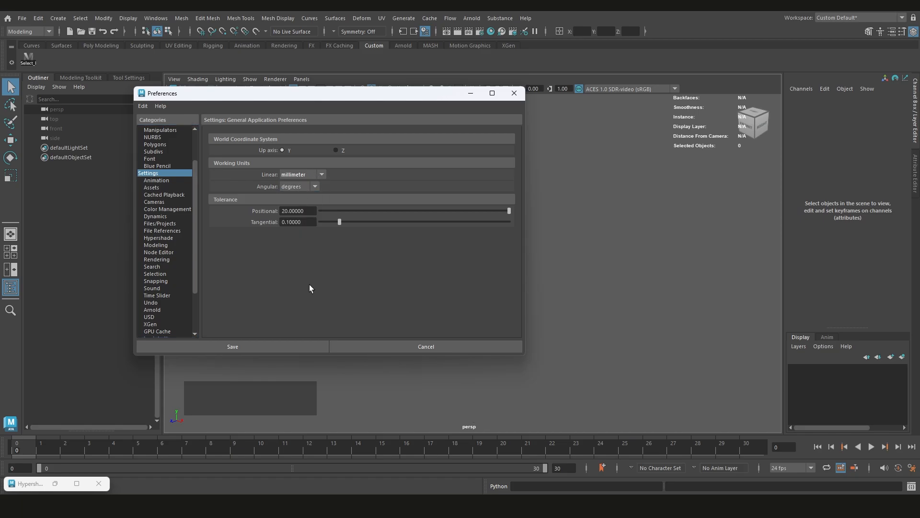
{"action": "left_click", "coordinate": [287, 344]}
Set the viewport grid's length and width to 1000 units in the grid options and apply it
{"action": "key", "text": "alt"}
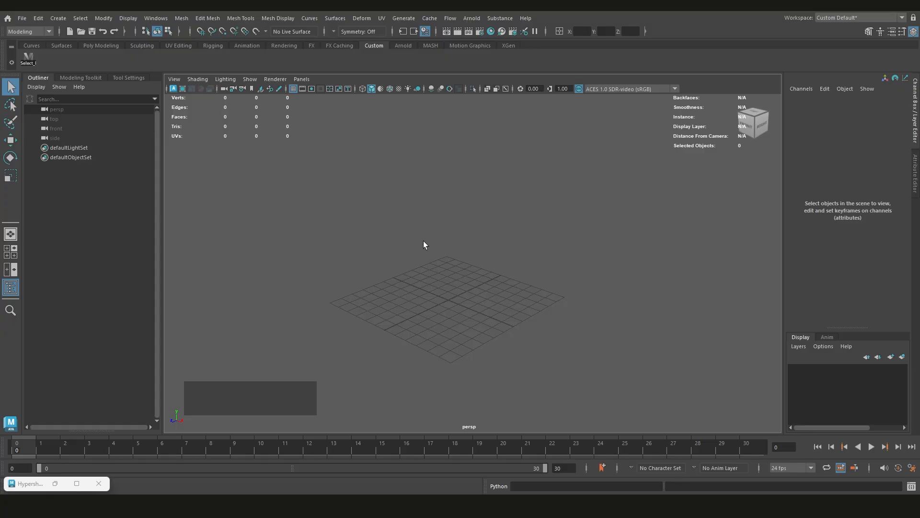
{"action": "left_click", "coordinate": [128, 18]}
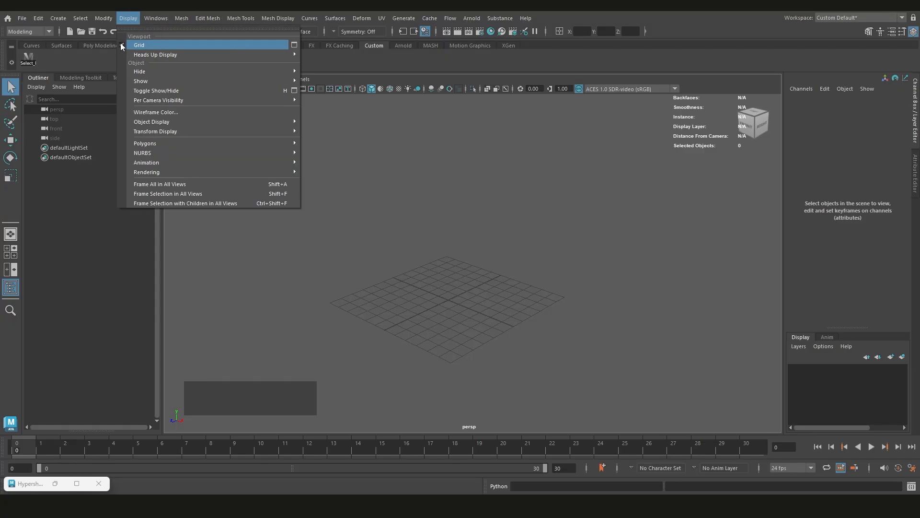
{"action": "left_click", "coordinate": [121, 46]}
{"action": "left_click", "coordinate": [128, 19]}
{"action": "left_click", "coordinate": [124, 45]}
{"action": "left_click", "coordinate": [128, 19]}
{"action": "left_click", "coordinate": [293, 46]}
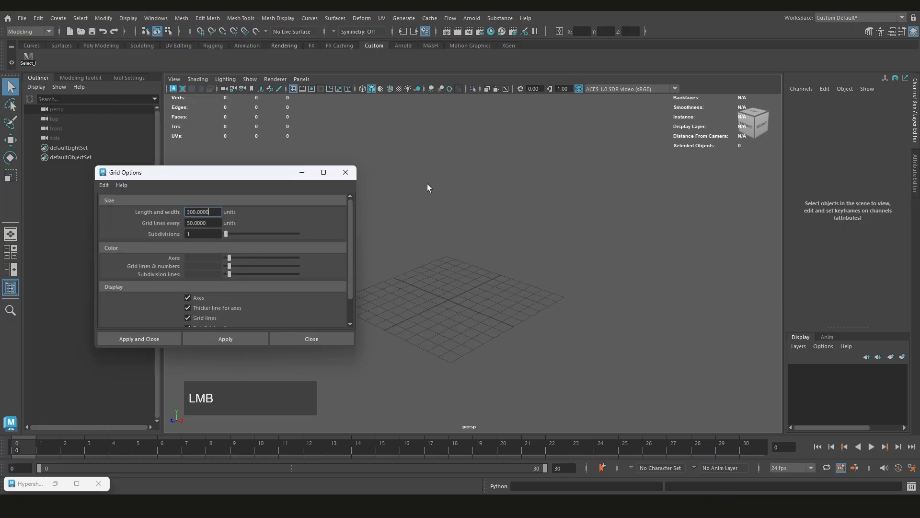
{"action": "left_click_drag", "start_coordinate": [235, 173], "coordinate": [219, 157]}
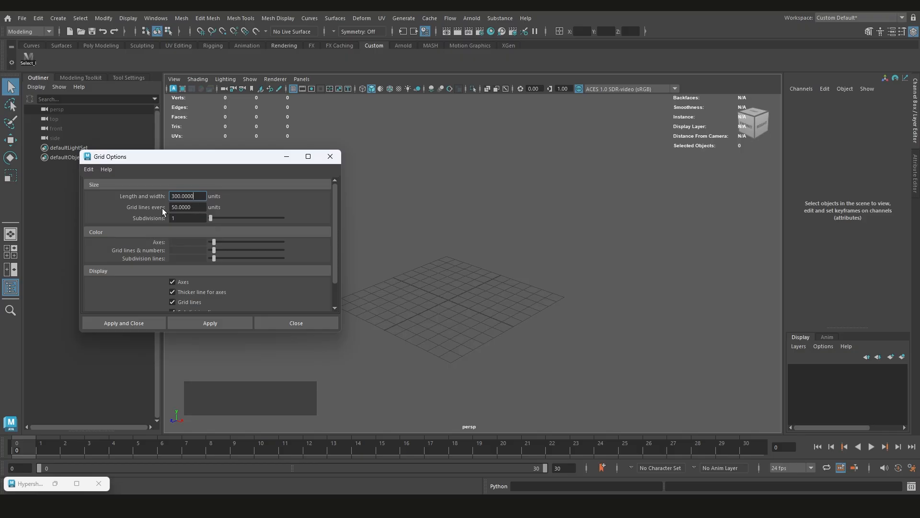
{"action": "left_click_drag", "start_coordinate": [193, 199], "coordinate": [170, 200]}
{"action": "type", "text": "1000"}
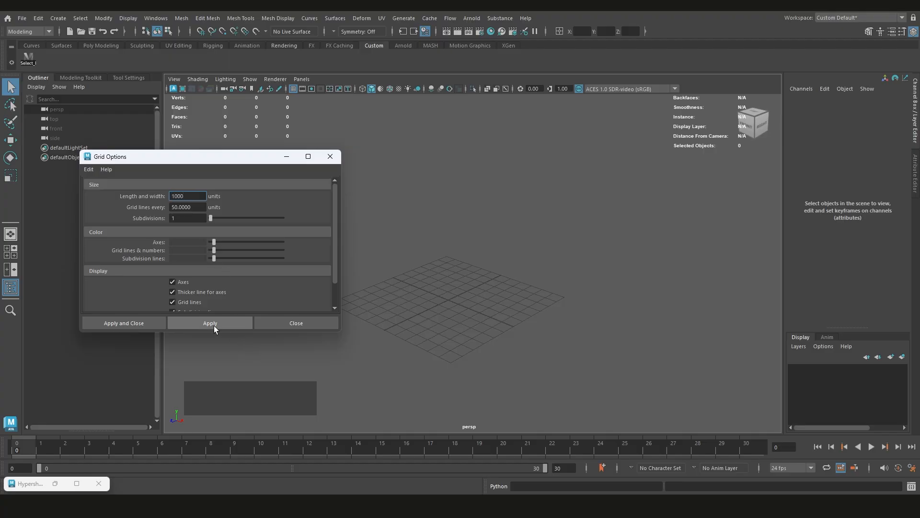
{"action": "left_click", "coordinate": [214, 323]}
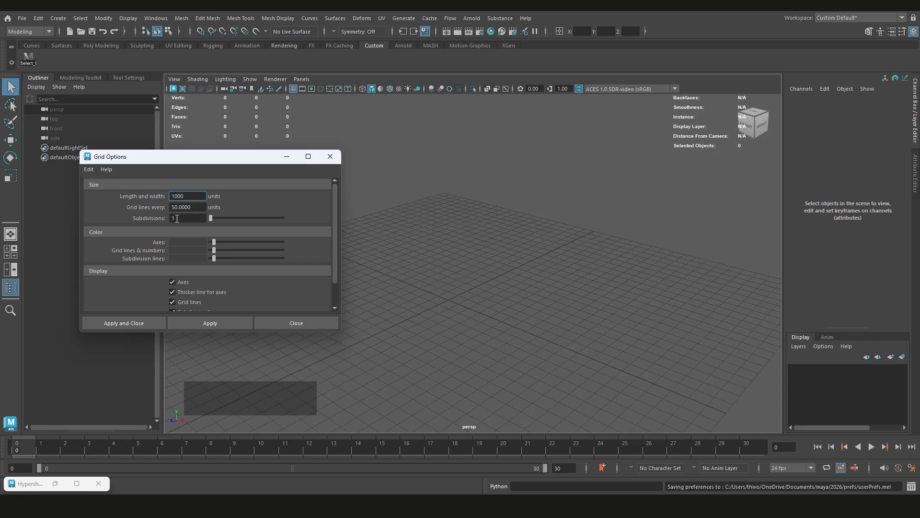
Try a grid line spacing of 1 unit and restore it to 50 units
{"action": "left_click", "coordinate": [177, 209]}
{"action": "type", "text": "1"}
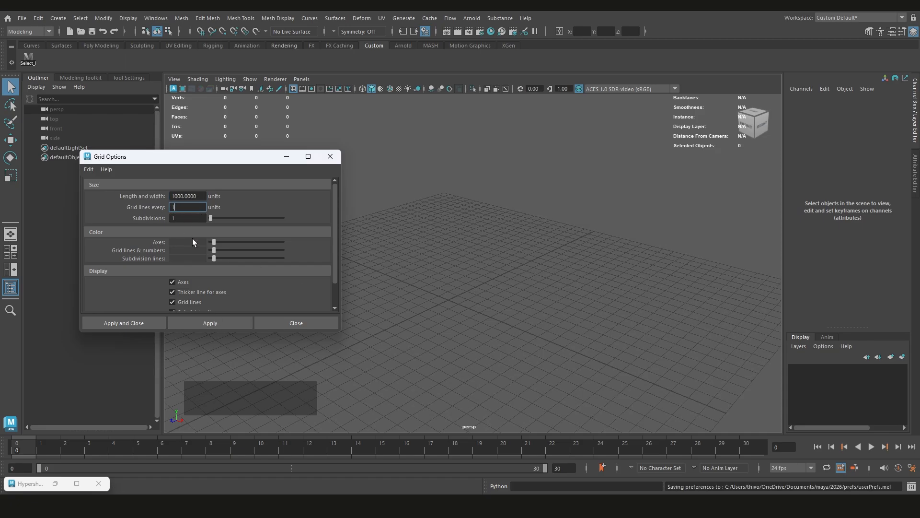
{"action": "left_click", "coordinate": [201, 322]}
{"action": "left_click", "coordinate": [171, 206]}
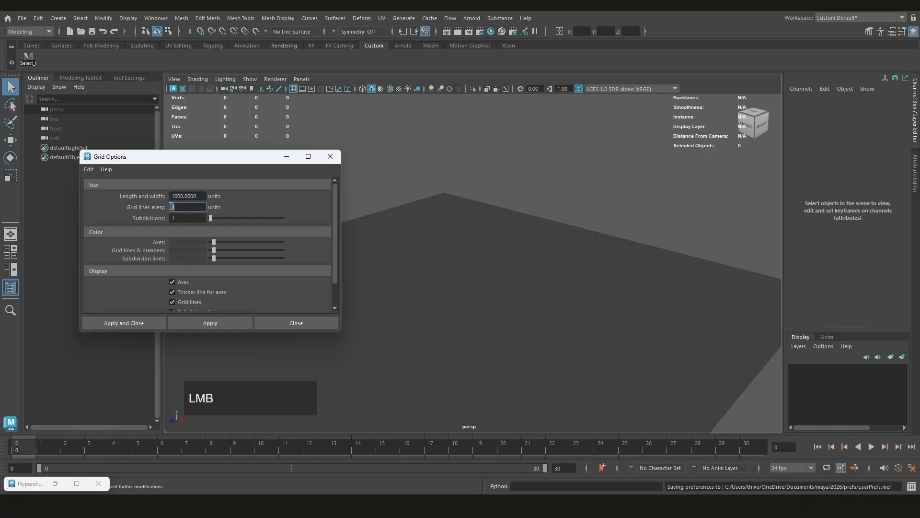
{"action": "type", "text": "50"}
{"action": "left_click", "coordinate": [215, 323]}
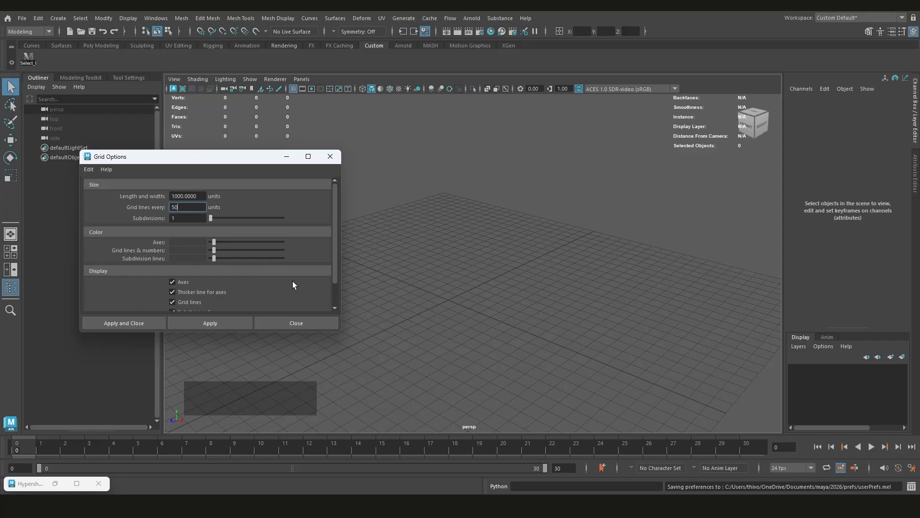
Set the grid lines to every 100 units, apply the change and close the grid options
{"action": "double_click", "coordinate": [168, 206]}
{"action": "type", "text": "100"}
{"action": "left_click", "coordinate": [209, 322]}
{"action": "scroll", "coordinate": [429, 301], "scroll_direction": "down", "scroll_amount": 2}
{"action": "scroll", "coordinate": [470, 286], "scroll_direction": "up", "scroll_amount": 2}
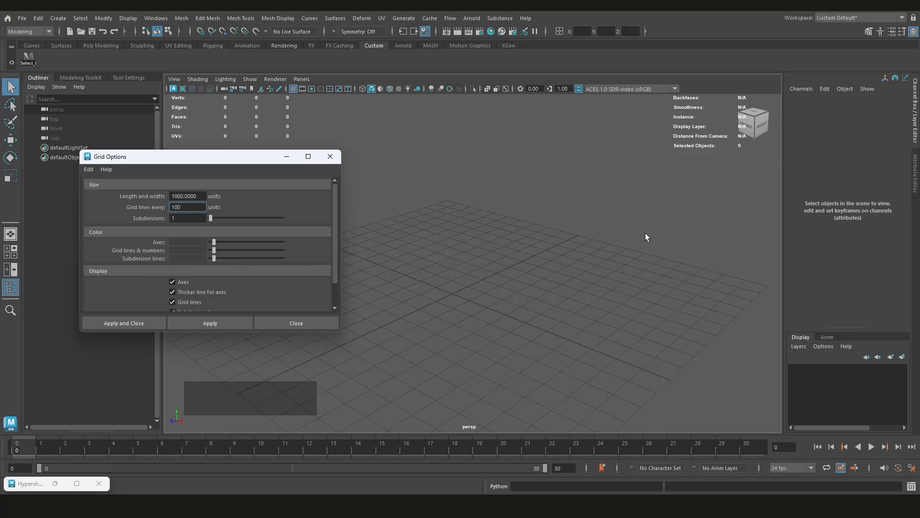
{"action": "left_click", "coordinate": [216, 323]}
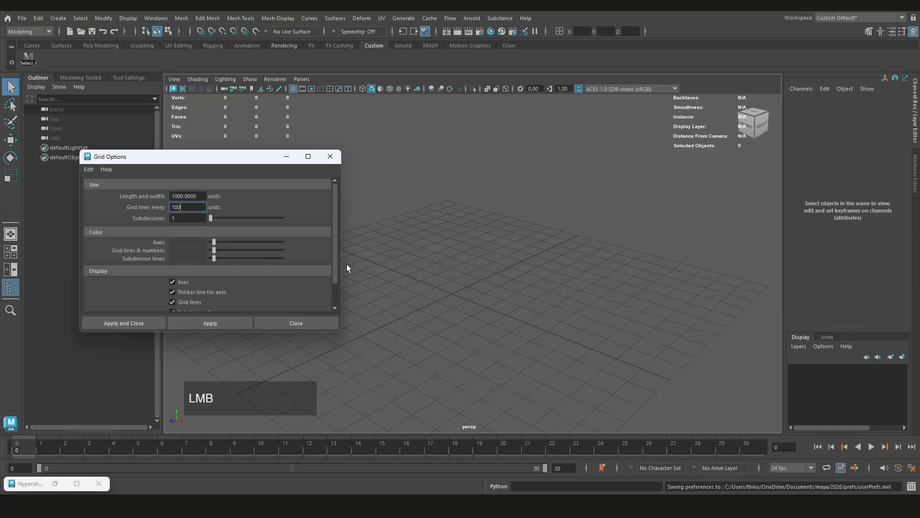
{"action": "left_click", "coordinate": [298, 323]}
Toggle the grid's visibility off and back on in the perspective view
{"action": "left_click", "coordinate": [294, 89]}
{"action": "left_click", "coordinate": [293, 88]}
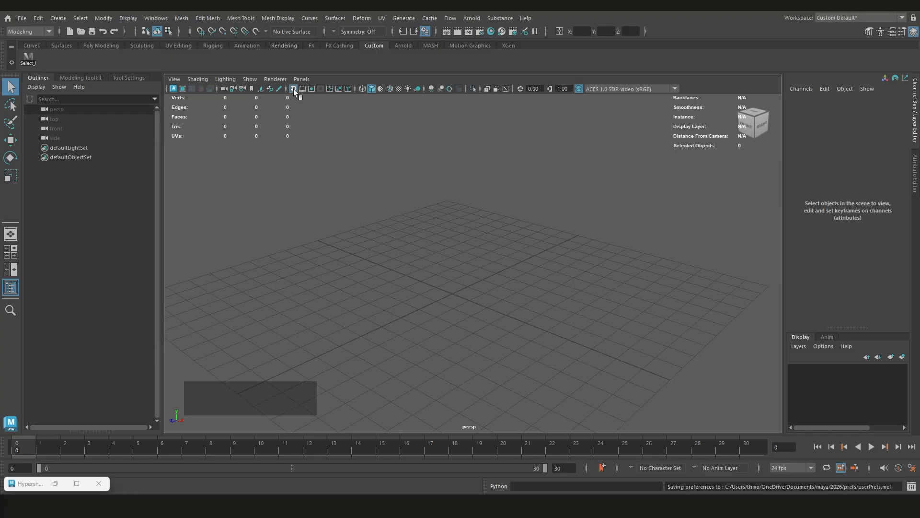
{"action": "left_click", "coordinate": [294, 88]}
{"action": "left_click", "coordinate": [294, 88]}
{"action": "scroll", "coordinate": [436, 256], "scroll_direction": "down", "scroll_amount": 1}
{"action": "scroll", "coordinate": [469, 294], "scroll_direction": "up", "scroll_amount": 1}
{"action": "mouse_move", "coordinate": [468, 294]}
{"action": "left_mouse_down", "text": "alt"}
{"action": "mouse_move", "coordinate": [462, 273]}
{"action": "mouse_move", "coordinate": [450, 302]}
{"action": "mouse_move", "coordinate": [478, 277]}
{"action": "mouse_move", "coordinate": [456, 289]}
{"action": "left_mouse_up", "text": "alt"}
{"action": "scroll", "coordinate": [455, 290], "scroll_direction": "up", "scroll_amount": 1}
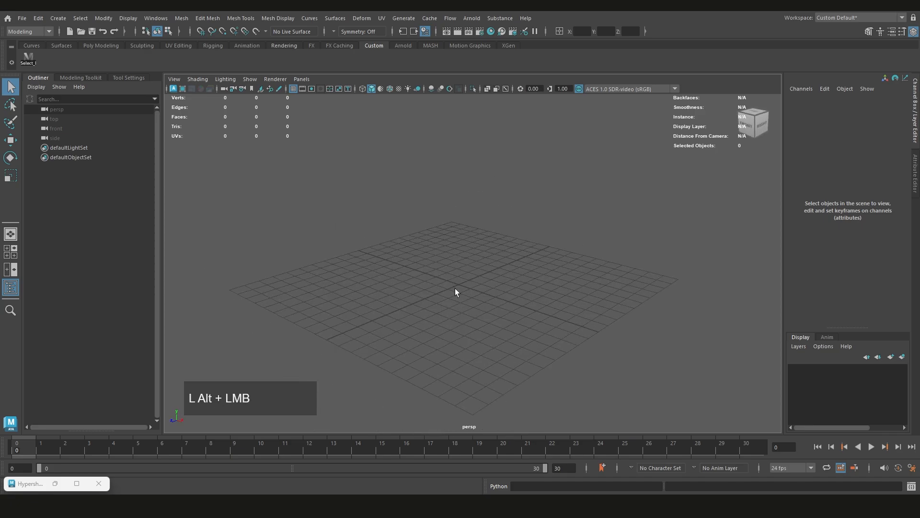
Create a polygon cylinder at the grid's origin and expand its polyCylinder1 input attributes
{"action": "middle_click_drag", "start_coordinate": [456, 289], "coordinate": [487, 265], "text": "alt"}
{"action": "right_click_drag", "start_coordinate": [492, 254], "coordinate": [436, 254], "text": "shift"}
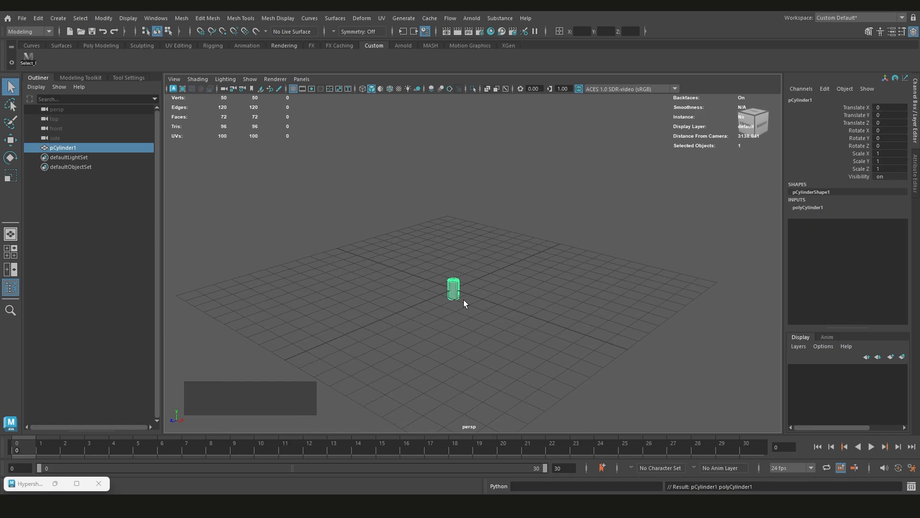
{"action": "scroll", "coordinate": [464, 300], "scroll_direction": "up", "scroll_amount": 3}
{"action": "left_click", "coordinate": [802, 208]}
{"action": "middle_click_drag", "start_coordinate": [573, 354], "coordinate": [575, 315], "text": "alt"}
{"action": "scroll", "coordinate": [575, 314], "scroll_direction": "up", "scroll_amount": 2}
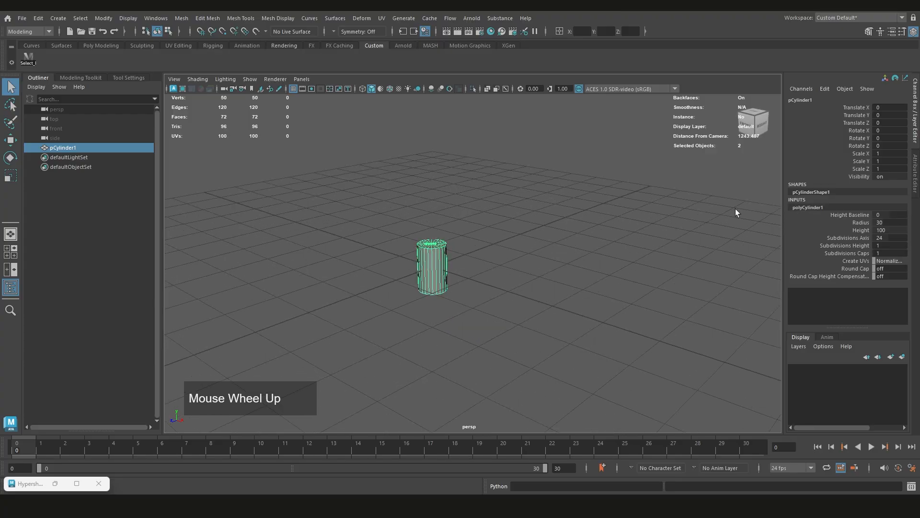
{"action": "scroll", "coordinate": [484, 297], "scroll_direction": "up", "scroll_amount": 2}
{"action": "left_click_drag", "start_coordinate": [484, 298], "coordinate": [438, 287], "text": "alt"}
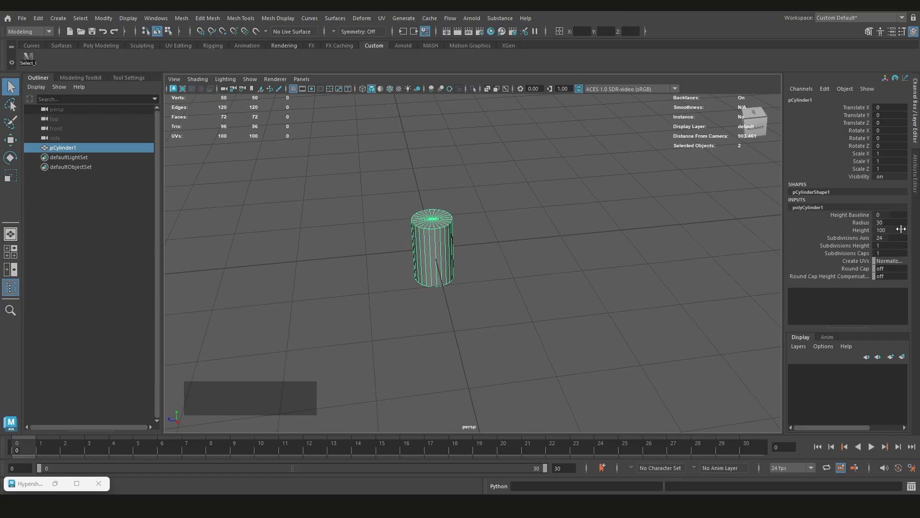
Try rotating the cylinder -90 degrees about X and moving it about -50 units along Z, and undo both changes
{"action": "scroll", "coordinate": [498, 272], "scroll_direction": "up", "scroll_amount": 2}
{"action": "left_click_drag", "start_coordinate": [499, 272], "coordinate": [478, 258], "text": "alt"}
{"action": "key", "text": "w"}
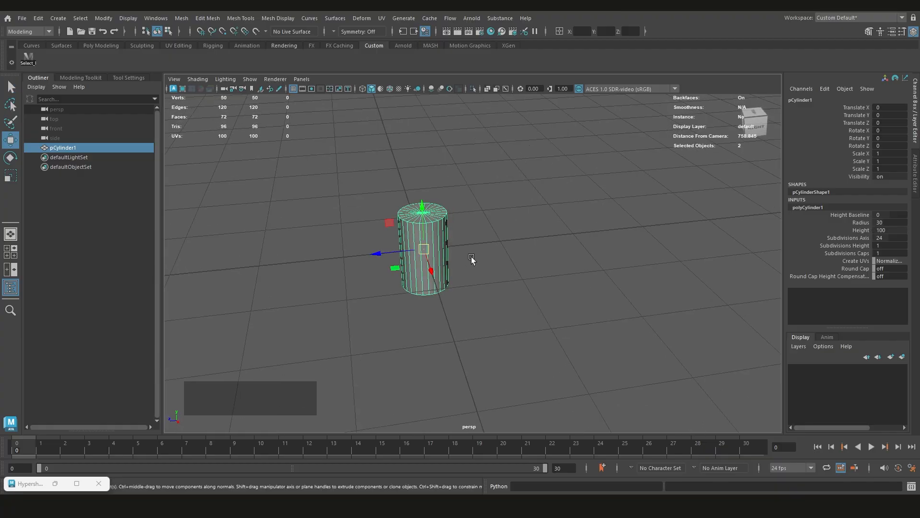
{"action": "key", "text": "e"}
{"action": "left_click_drag", "start_coordinate": [456, 226], "coordinate": [515, 241]}
{"action": "key", "text": "w"}
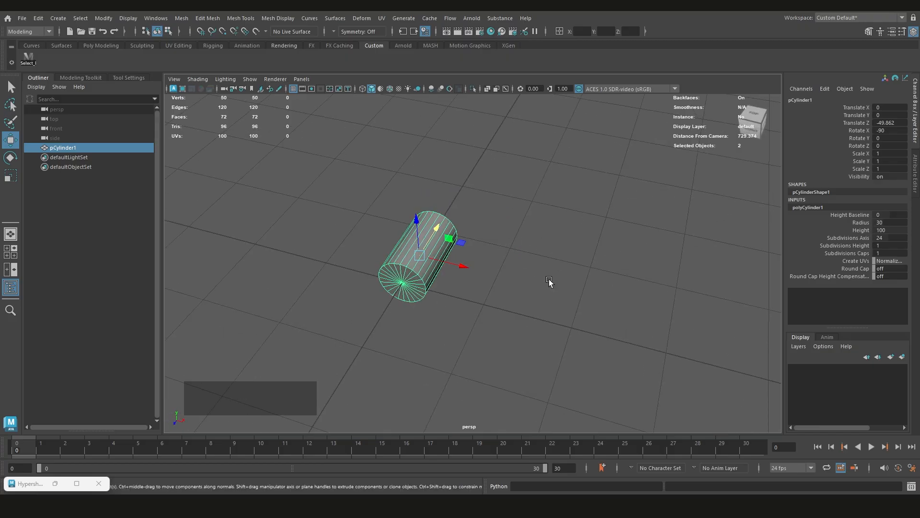
{"action": "key", "text": "ctrl+z"}
{"action": "key", "text": "ctrl+z"}
Switch the viewport to the four-view layout to view the cylinder from top, front, side and perspective
{"action": "scroll", "coordinate": [429, 284], "scroll_direction": "down", "scroll_amount": 3}
{"action": "left_click_drag", "start_coordinate": [429, 284], "coordinate": [484, 278], "text": "alt"}
{"action": "key", "text": "space"}
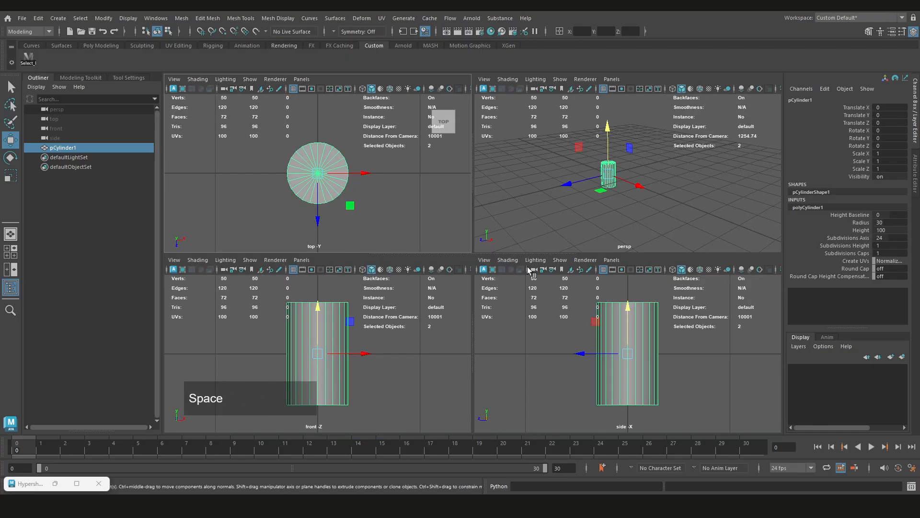
Toggle between the single perspective view and the four-view layout around the cylinder
{"action": "key", "text": "space"}
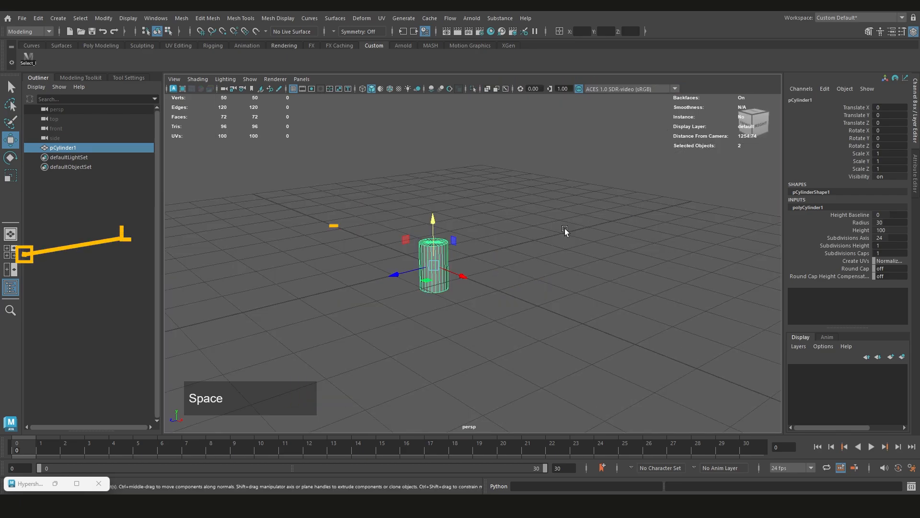
{"action": "key", "text": "space"}
{"action": "key", "text": "space"}
{"action": "key", "text": "space"}
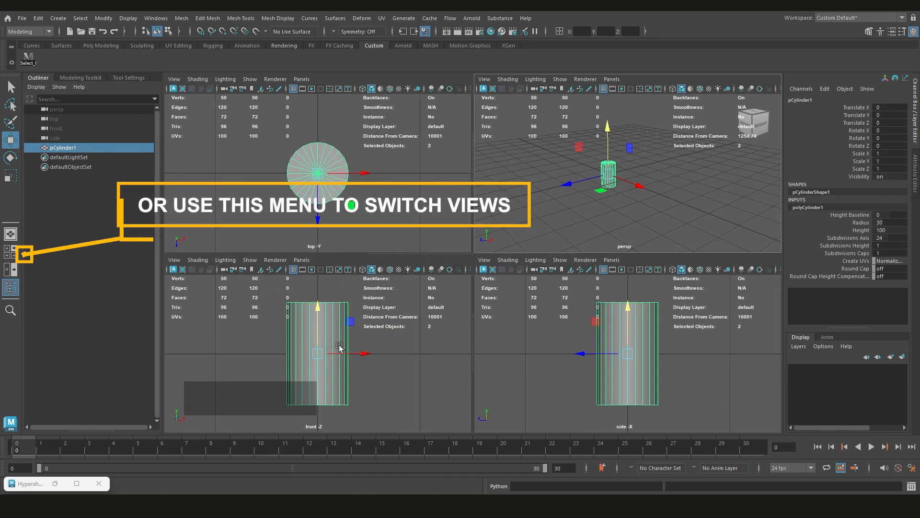
Measure the cylinder's height in the front view with the Distance Tool, and undo the measurement
{"action": "key", "text": "space"}
{"action": "scroll", "coordinate": [340, 345], "scroll_direction": "down", "scroll_amount": 2}
{"action": "middle_click_drag", "start_coordinate": [365, 305], "coordinate": [396, 314], "text": "alt"}
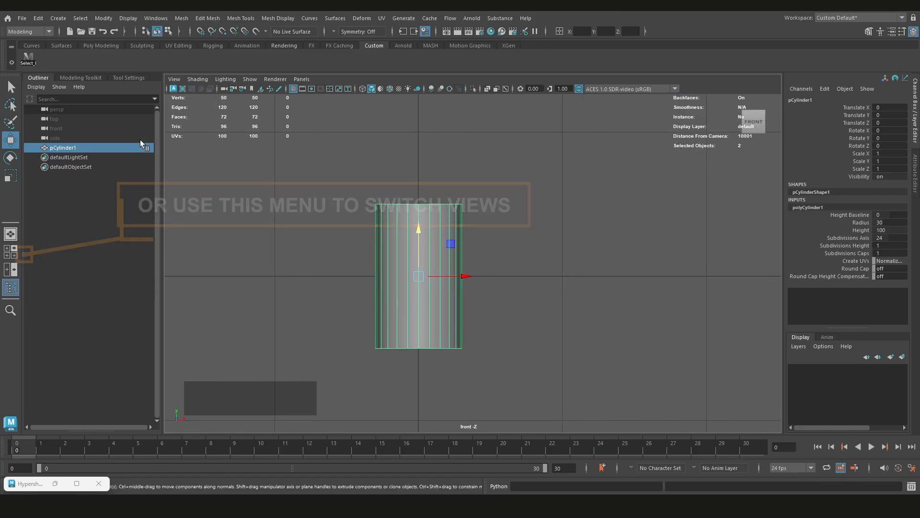
{"action": "left_click", "coordinate": [58, 18]}
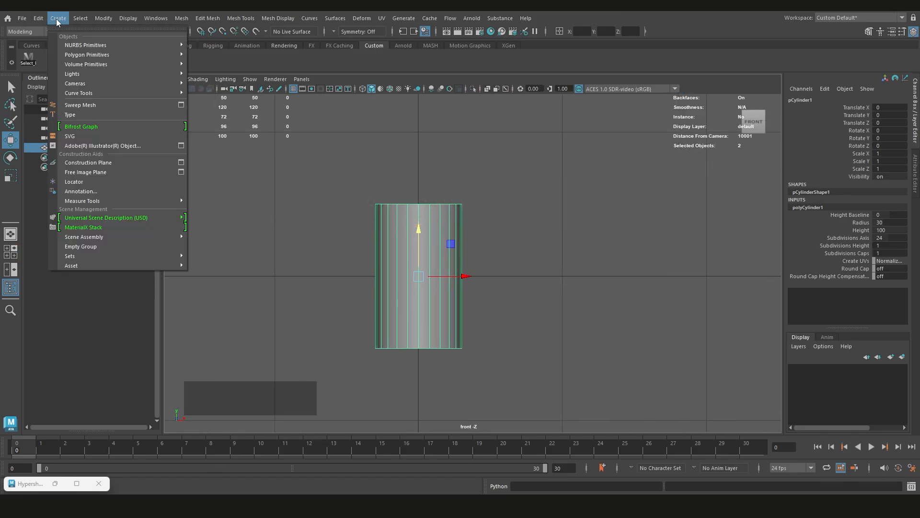
{"action": "mouse_move", "coordinate": [97, 200]}
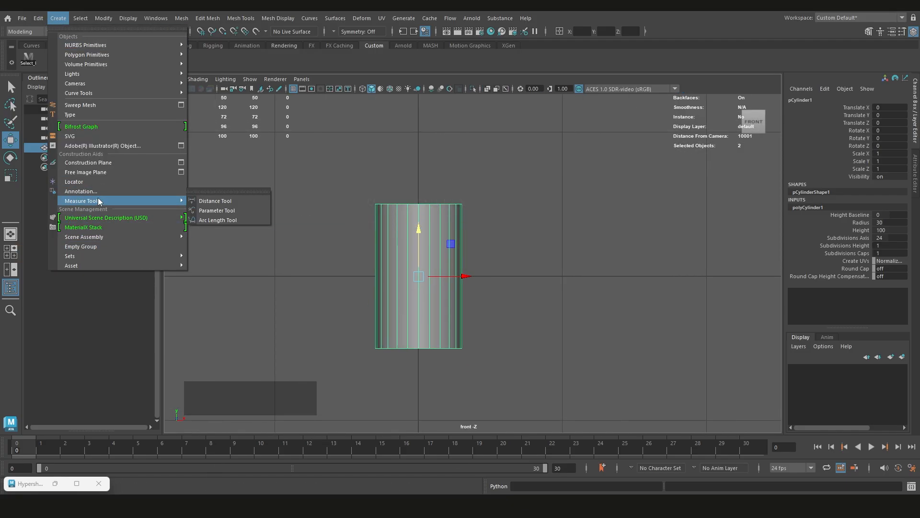
{"action": "left_click", "coordinate": [206, 198]}
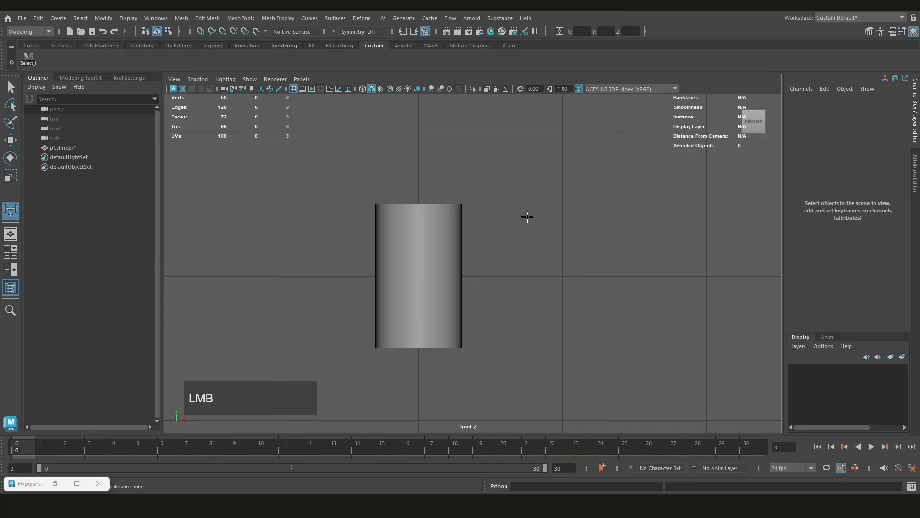
{"action": "left_click", "coordinate": [484, 204]}
{"action": "left_click", "coordinate": [479, 346]}
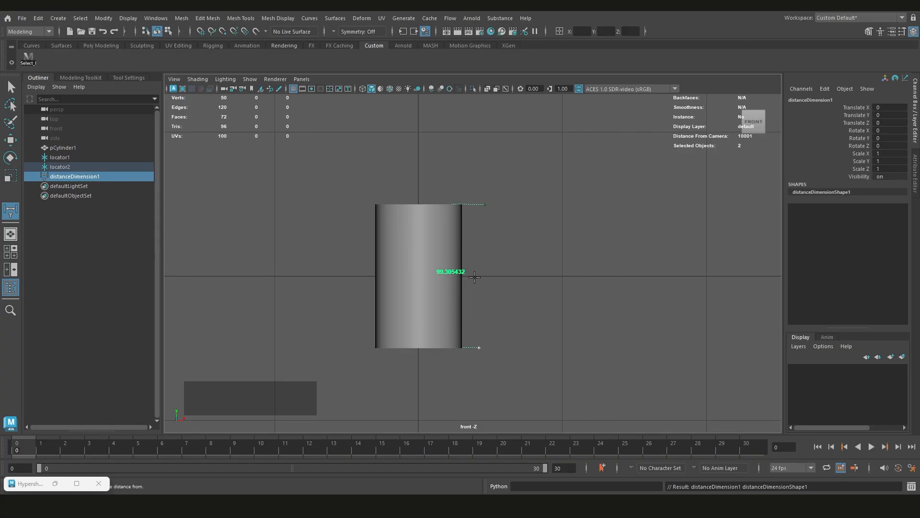
{"action": "key", "text": "ctrl+z"}
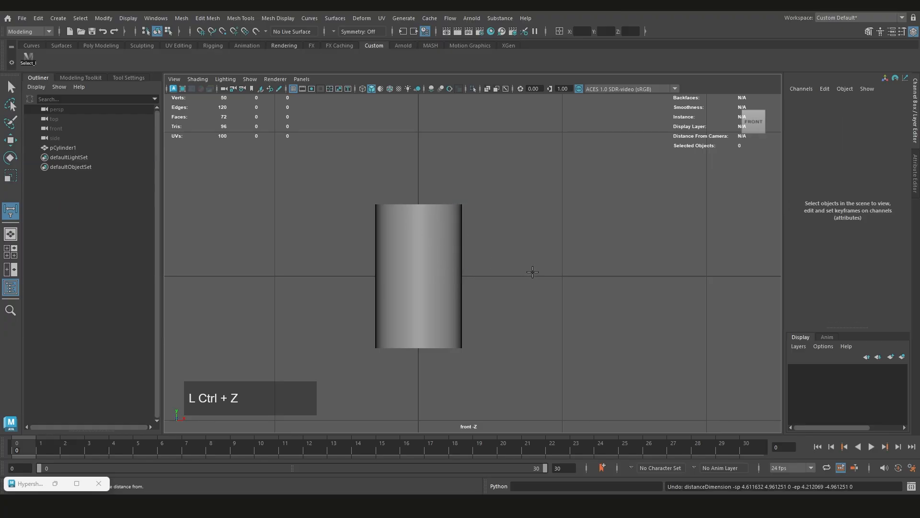
Delete the test cylinder in the perspective view and save the scene
{"action": "key", "text": "space"}
{"action": "key", "text": "space"}
{"action": "key", "text": "q"}
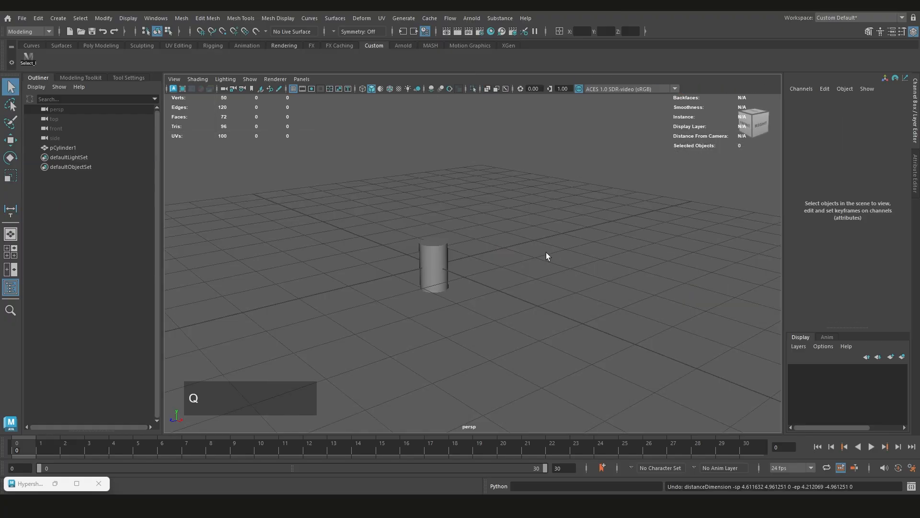
{"action": "scroll", "coordinate": [453, 266], "scroll_direction": "up", "scroll_amount": 2}
{"action": "left_click_drag", "start_coordinate": [484, 273], "coordinate": [442, 271], "text": "alt"}
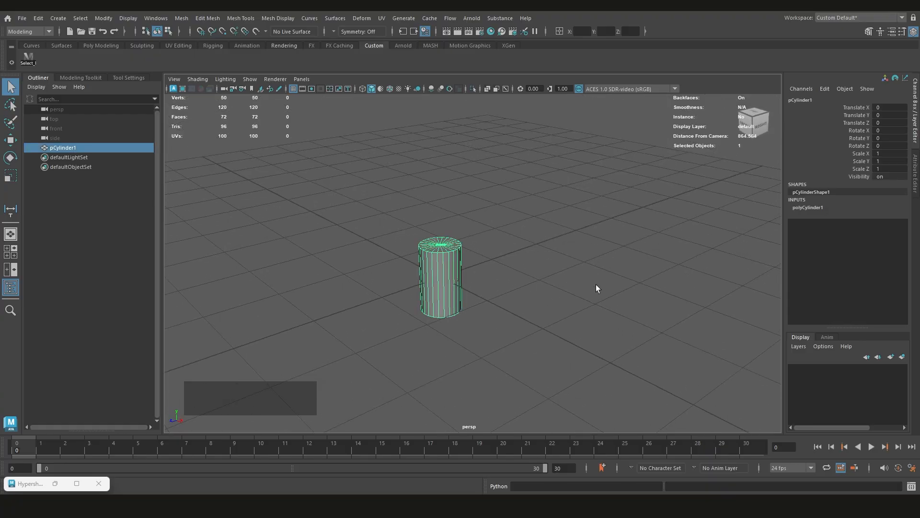
{"action": "key", "text": "Delete"}
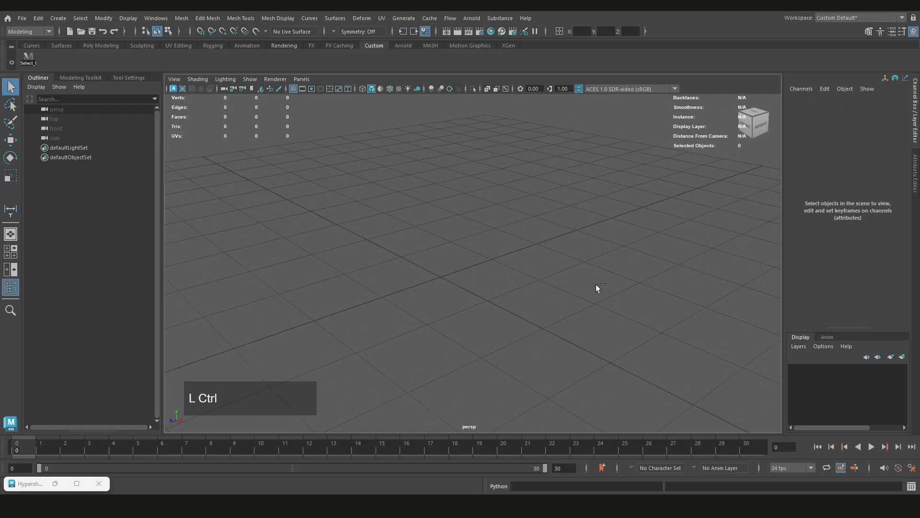
{"action": "key", "text": "ctrl+s"}
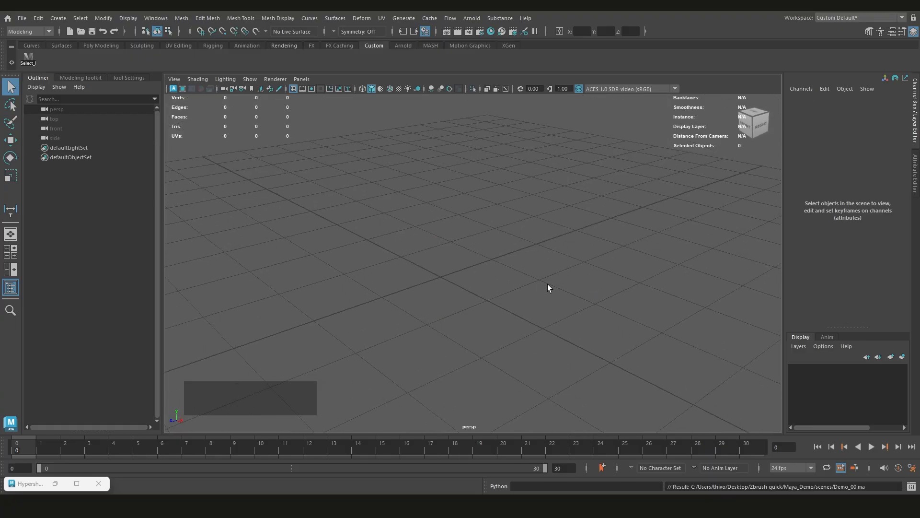
{"action": "scroll", "coordinate": [526, 282], "scroll_direction": "down", "scroll_amount": 5}
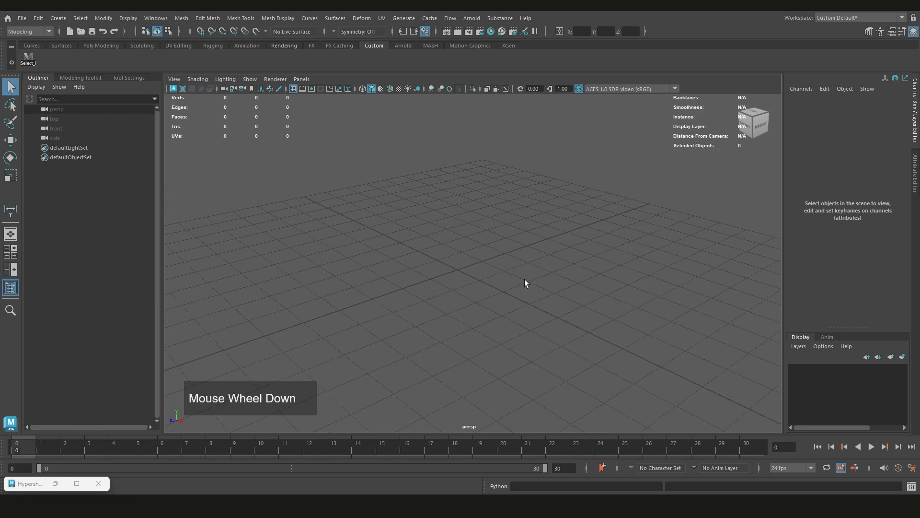
{"action": "middle_click_drag", "start_coordinate": [511, 283], "coordinate": [504, 272], "text": "alt"}
{"action": "scroll", "coordinate": [505, 271], "scroll_direction": "down", "scroll_amount": 1}
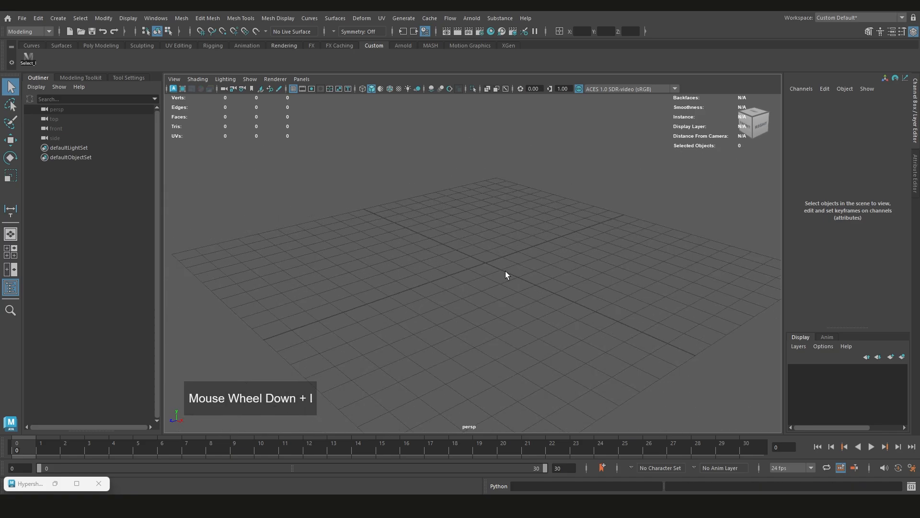
{"action": "left_click_drag", "start_coordinate": [506, 271], "coordinate": [484, 279], "text": "alt"}
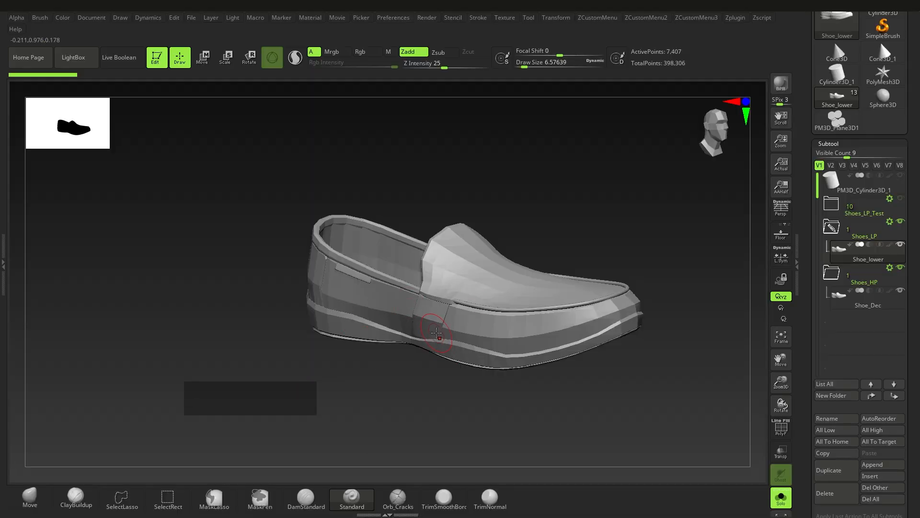
{"action": "mouse_move", "coordinate": [436, 333]}
{"action": "right_mouse_down"}
{"action": "mouse_move", "coordinate": [496, 318]}
{"action": "mouse_move", "coordinate": [486, 310]}
{"action": "mouse_move", "coordinate": [485, 341]}
{"action": "mouse_move", "coordinate": [460, 228]}
{"action": "mouse_move", "coordinate": [462, 269]}
{"action": "mouse_move", "coordinate": [484, 270]}
{"action": "mouse_move", "coordinate": [384, 308]}
{"action": "mouse_move", "coordinate": [463, 319]}
{"action": "mouse_move", "coordinate": [498, 255]}
{"action": "mouse_move", "coordinate": [434, 261]}
{"action": "mouse_move", "coordinate": [441, 326]}
{"action": "mouse_move", "coordinate": [459, 339]}
{"action": "right_mouse_up"}
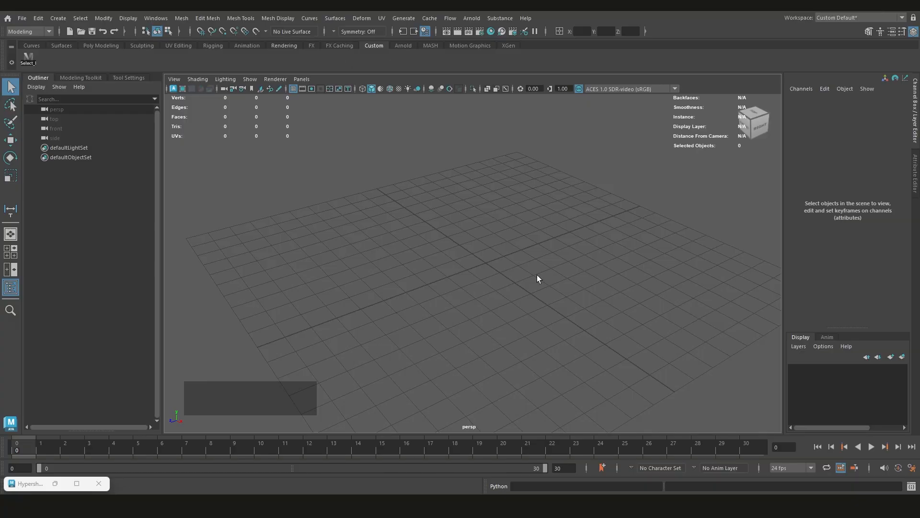
{"action": "scroll", "coordinate": [551, 272], "scroll_direction": "down", "scroll_amount": 2}
{"action": "scroll", "coordinate": [546, 271], "scroll_direction": "up", "scroll_amount": 3}
{"action": "scroll", "coordinate": [472, 277], "scroll_direction": "down", "scroll_amount": 2}
{"action": "left_click_drag", "start_coordinate": [473, 276], "coordinate": [496, 277], "text": "alt"}
{"action": "scroll", "coordinate": [477, 265], "scroll_direction": "up", "scroll_amount": 2}
{"action": "scroll", "coordinate": [491, 272], "scroll_direction": "down", "scroll_amount": 2}
{"action": "scroll", "coordinate": [453, 261], "scroll_direction": "down", "scroll_amount": 2}
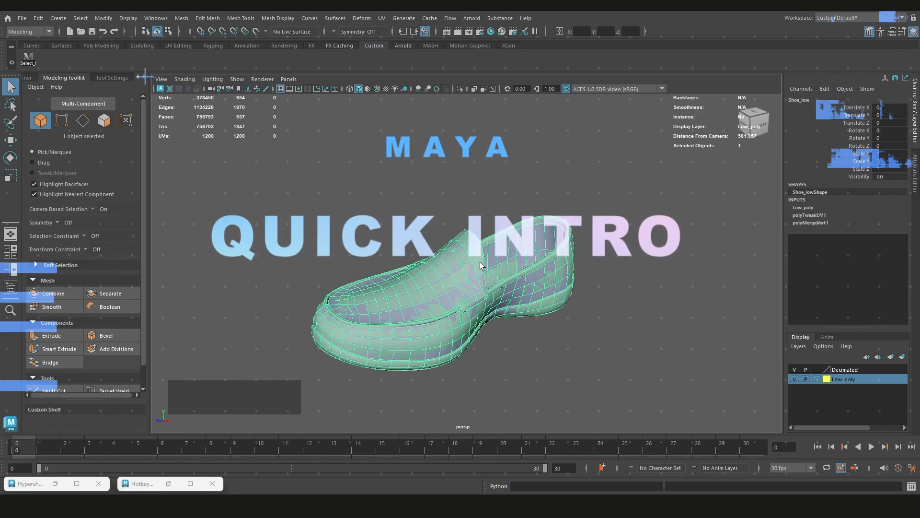
Examine the selected low-poly shoe's wireframe from several angles and distances in the perspective view
{"action": "scroll", "coordinate": [491, 307], "scroll_direction": "down", "scroll_amount": 1}
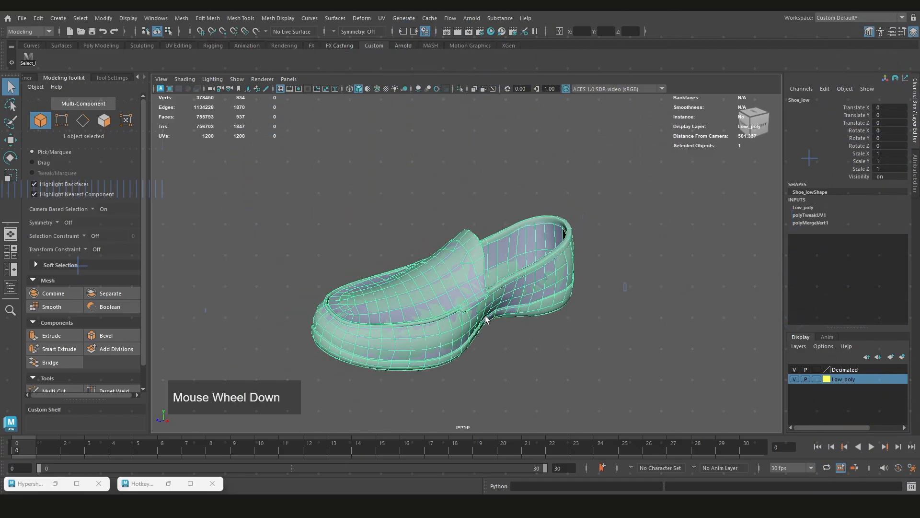
{"action": "scroll", "coordinate": [497, 278], "scroll_direction": "down", "scroll_amount": 1}
{"action": "mouse_move", "coordinate": [497, 278]}
{"action": "left_mouse_down", "text": "alt"}
{"action": "mouse_move", "coordinate": [365, 267]}
{"action": "mouse_move", "coordinate": [510, 206]}
{"action": "mouse_move", "coordinate": [497, 282]}
{"action": "mouse_move", "coordinate": [475, 282]}
{"action": "mouse_move", "coordinate": [486, 276]}
{"action": "left_mouse_up", "text": "alt"}
{"action": "scroll", "coordinate": [490, 280], "scroll_direction": "up", "scroll_amount": 1}
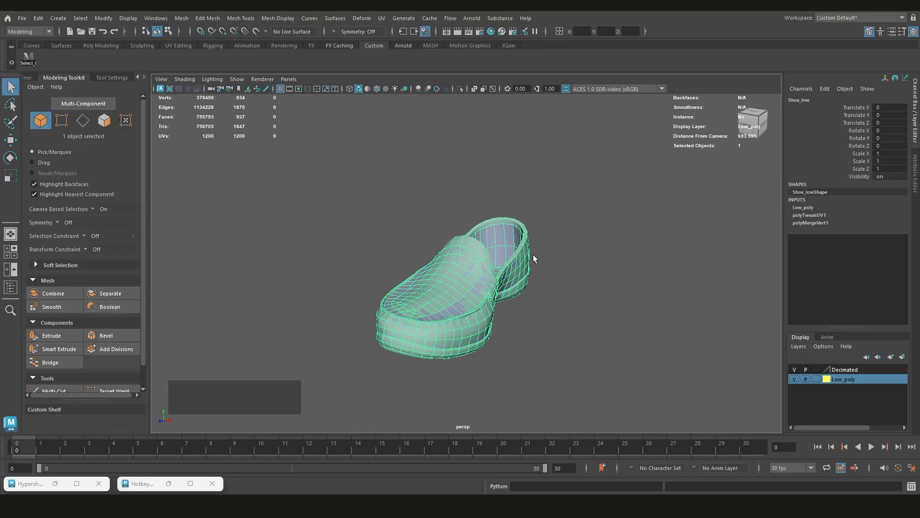
{"action": "left_click_drag", "start_coordinate": [533, 258], "coordinate": [507, 267], "text": "alt"}
{"action": "scroll", "coordinate": [505, 267], "scroll_direction": "up", "scroll_amount": 2}
{"action": "scroll", "coordinate": [504, 266], "scroll_direction": "down", "scroll_amount": 6}
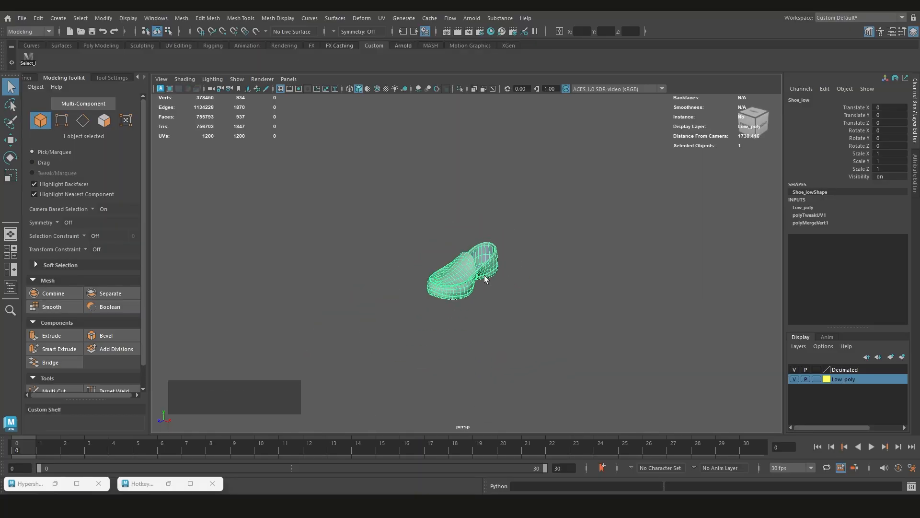
{"action": "scroll", "coordinate": [484, 275], "scroll_direction": "up", "scroll_amount": 2}
{"action": "middle_click_drag", "start_coordinate": [484, 275], "coordinate": [509, 311], "text": "alt"}
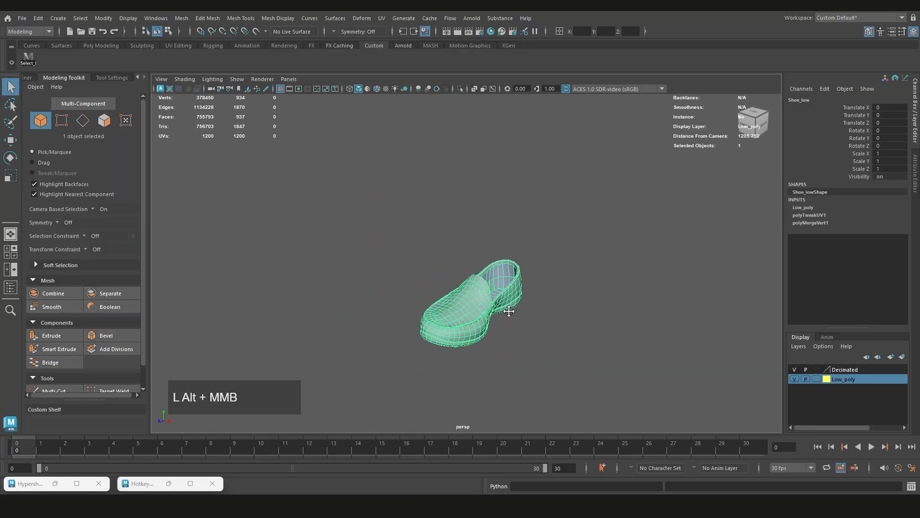
{"action": "scroll", "coordinate": [509, 311], "scroll_direction": "up", "scroll_amount": 2}
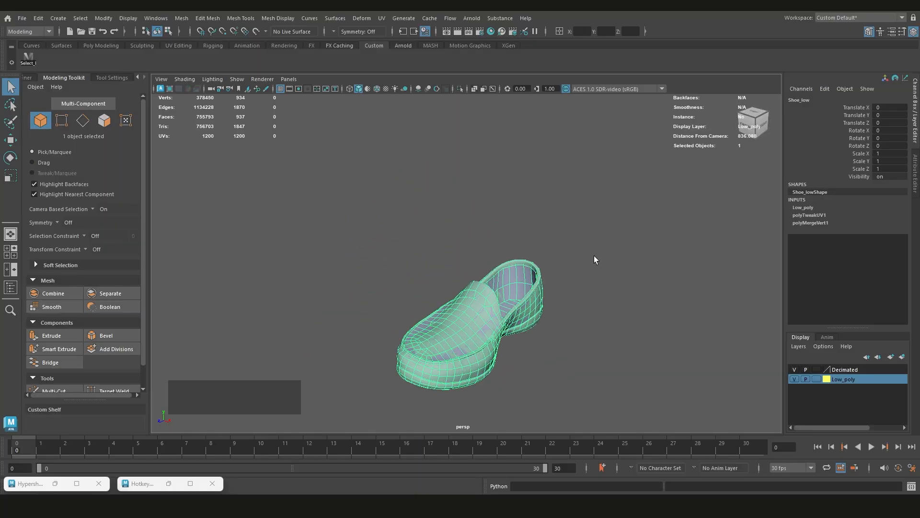
Show the shoe in the four-view layout, maximize the top view, and return to the perspective view
{"action": "key", "text": "space"}
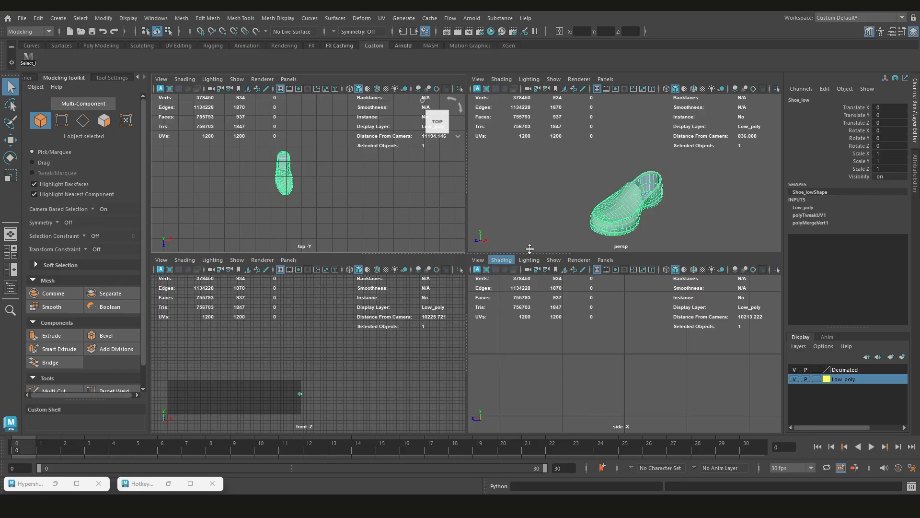
{"action": "key", "text": "space"}
{"action": "key", "text": "space"}
{"action": "key", "text": "space"}
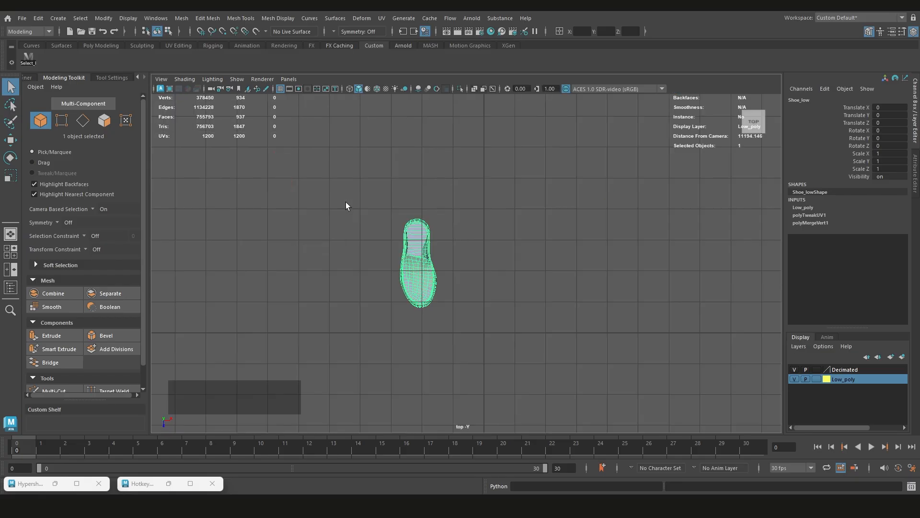
{"action": "key", "text": "space"}
{"action": "key", "text": "space"}
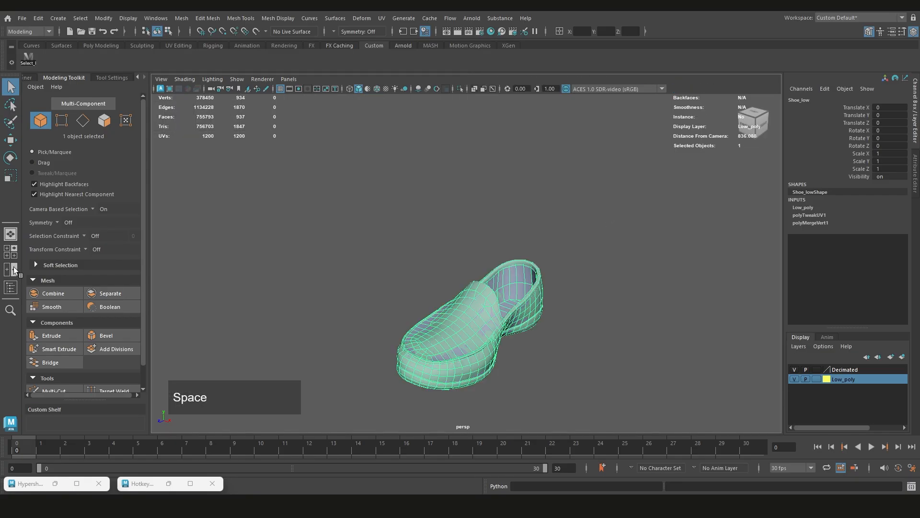
Deselect the shoe in the four-view layout and restore the single perspective view
{"action": "left_click", "coordinate": [11, 235]}
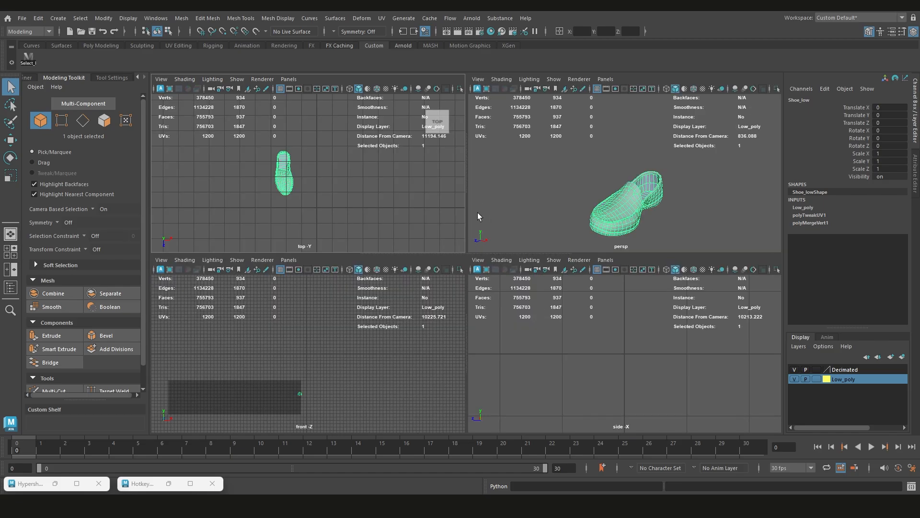
{"action": "left_click", "coordinate": [559, 202]}
{"action": "left_click", "coordinate": [10, 234]}
Examine the overlapping low-poly and decimated shoe meshes from different angles and distances in the shaded perspective view
{"action": "scroll", "coordinate": [482, 280], "scroll_direction": "up", "scroll_amount": 2, "text": "alt"}
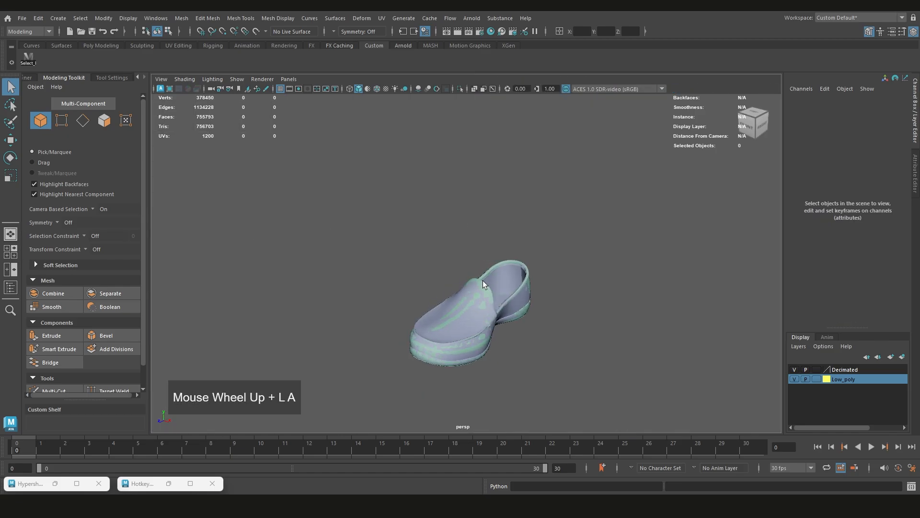
{"action": "left_click_drag", "start_coordinate": [482, 280], "coordinate": [518, 298], "text": "alt"}
{"action": "middle_click_drag", "start_coordinate": [372, 318], "coordinate": [572, 249], "text": "alt"}
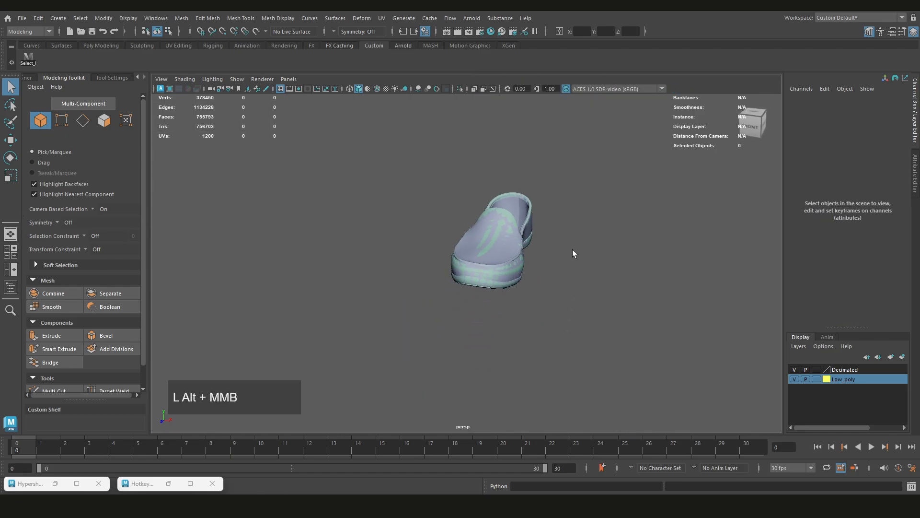
{"action": "left_click_drag", "start_coordinate": [572, 249], "coordinate": [485, 259], "text": "alt"}
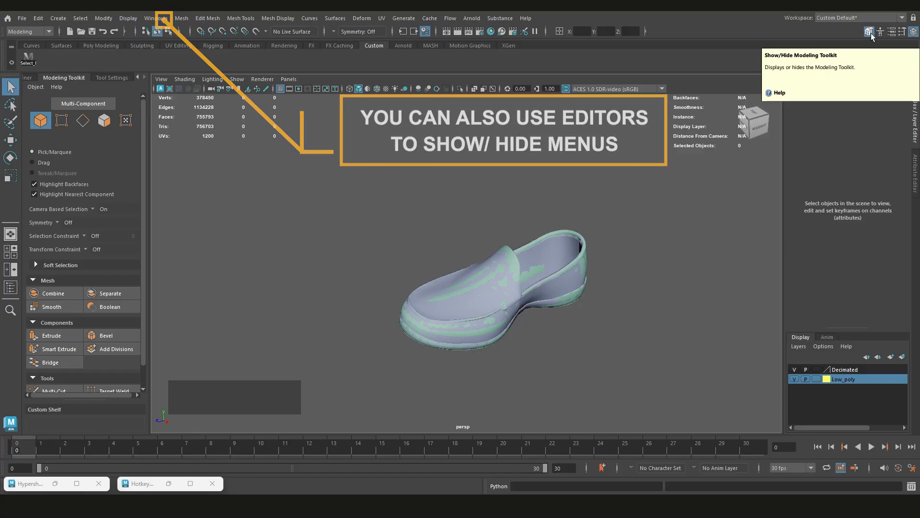
{"action": "left_click", "coordinate": [914, 32]}
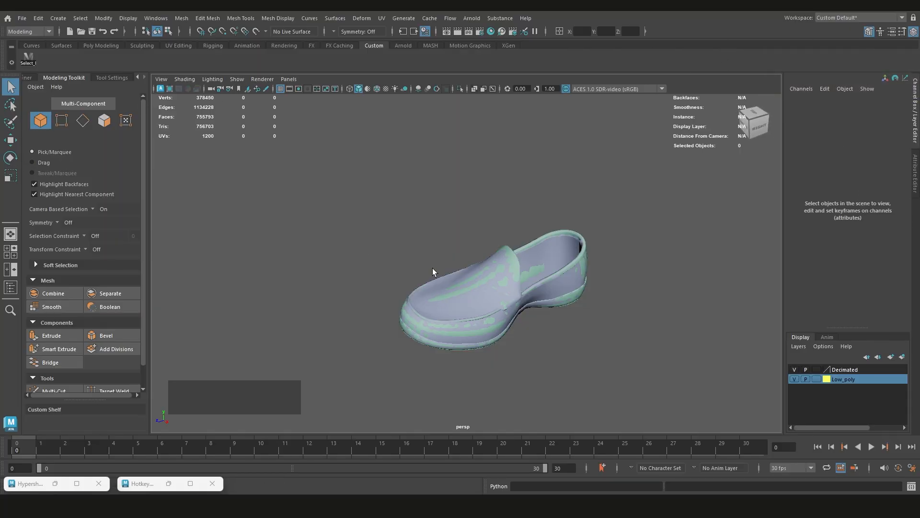
{"action": "scroll", "coordinate": [493, 243], "scroll_direction": "up", "scroll_amount": 1}
{"action": "middle_click_drag", "start_coordinate": [494, 243], "coordinate": [468, 267], "text": "alt"}
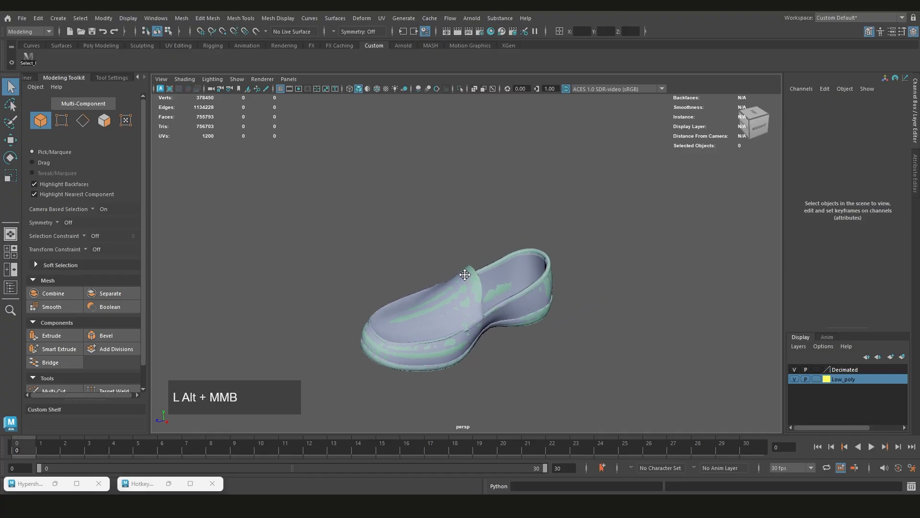
{"action": "scroll", "coordinate": [468, 267], "scroll_direction": "down", "scroll_amount": 1}
{"action": "left_click_drag", "start_coordinate": [468, 267], "coordinate": [489, 264], "text": "alt"}
{"action": "scroll", "coordinate": [489, 264], "scroll_direction": "up", "scroll_amount": 1, "text": "alt"}
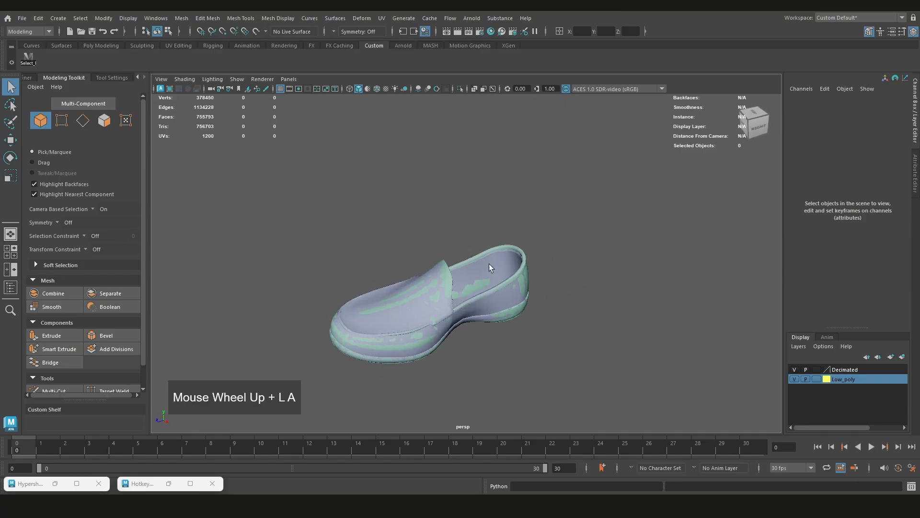
{"action": "scroll", "coordinate": [548, 217], "scroll_direction": "down", "scroll_amount": 3}
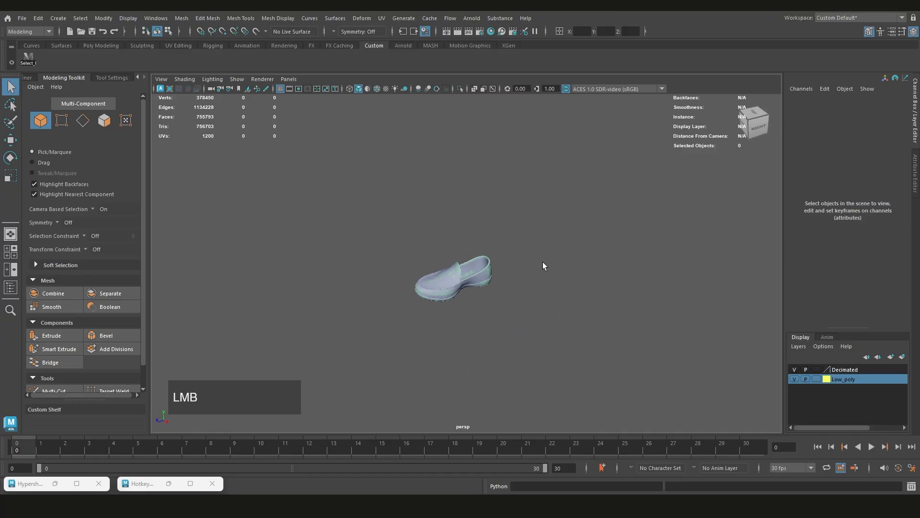
{"action": "right_click_drag", "start_coordinate": [544, 231], "coordinate": [512, 229], "text": "shift"}
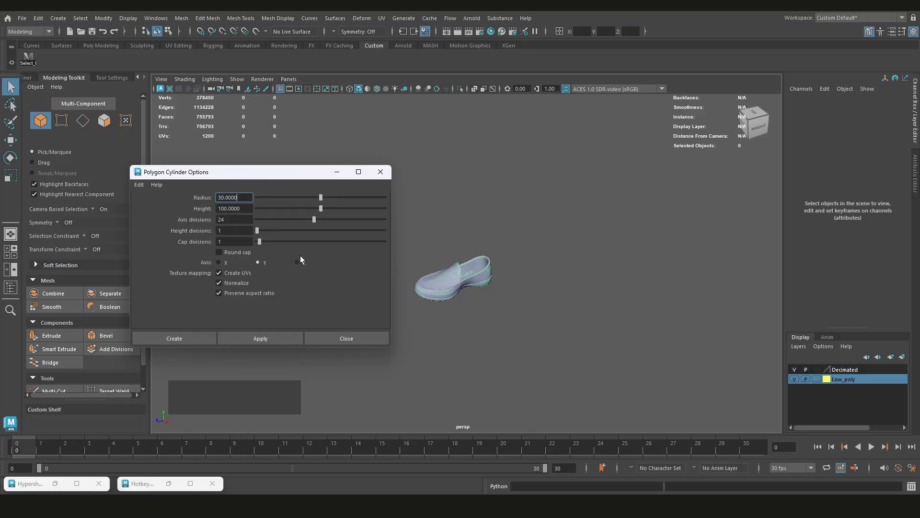
Close the Polygon Cylinder Options and create a polygon cylinder at the origin of the shoe scene
{"action": "left_click", "coordinate": [344, 339]}
{"action": "scroll", "coordinate": [489, 291], "scroll_direction": "up", "scroll_amount": 2}
{"action": "middle_click_drag", "start_coordinate": [489, 290], "coordinate": [494, 292], "text": "alt"}
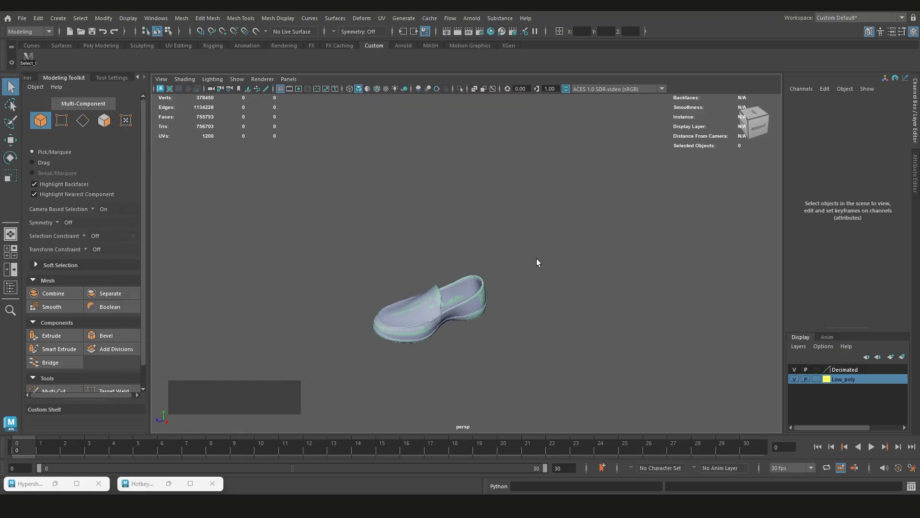
{"action": "right_click_drag", "start_coordinate": [545, 252], "coordinate": [489, 249], "text": "shift"}
{"action": "scroll", "coordinate": [474, 287], "scroll_direction": "down", "scroll_amount": 2}
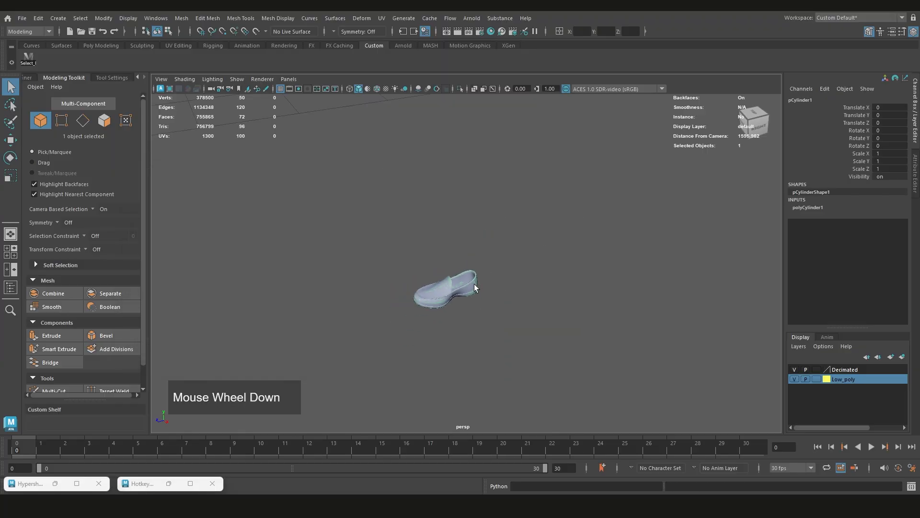
Set the new polygon cylinder's radius to 46 and its height to 95 in its creation settings
{"action": "scroll", "coordinate": [475, 287], "scroll_direction": "down", "scroll_amount": 4}
{"action": "middle_click_drag", "start_coordinate": [471, 263], "coordinate": [484, 354], "text": "alt"}
{"action": "scroll", "coordinate": [468, 292], "scroll_direction": "up", "scroll_amount": 2}
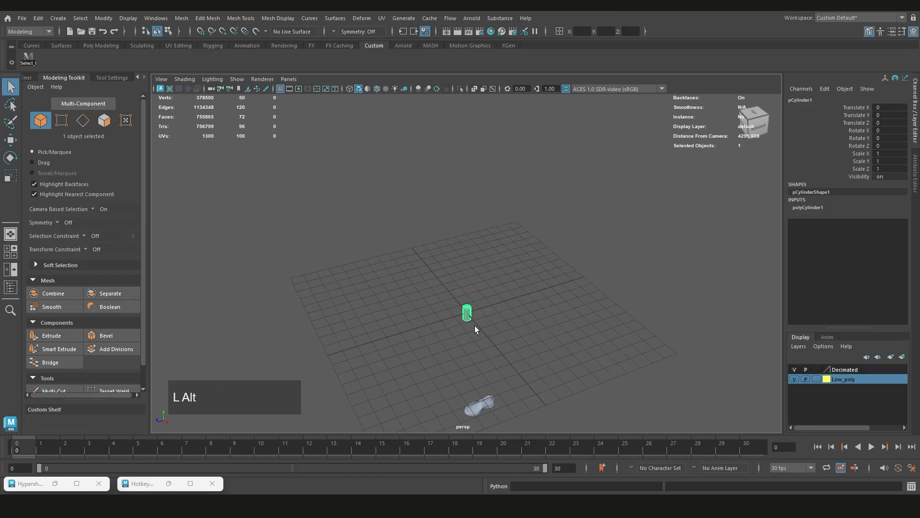
{"action": "left_click_drag", "start_coordinate": [475, 329], "coordinate": [481, 294], "text": "alt"}
{"action": "left_click_drag", "start_coordinate": [482, 252], "coordinate": [495, 265], "text": "alt"}
{"action": "scroll", "coordinate": [482, 271], "scroll_direction": "up", "scroll_amount": 4}
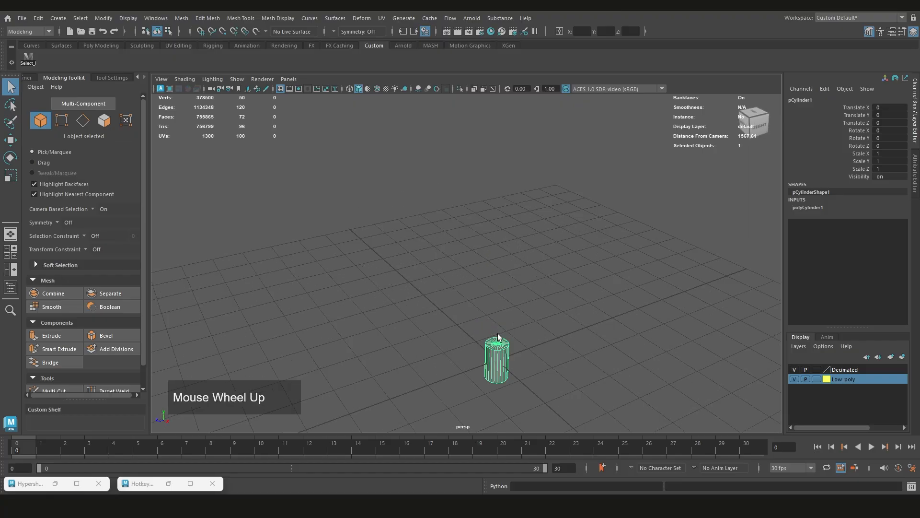
{"action": "left_click", "coordinate": [808, 207]}
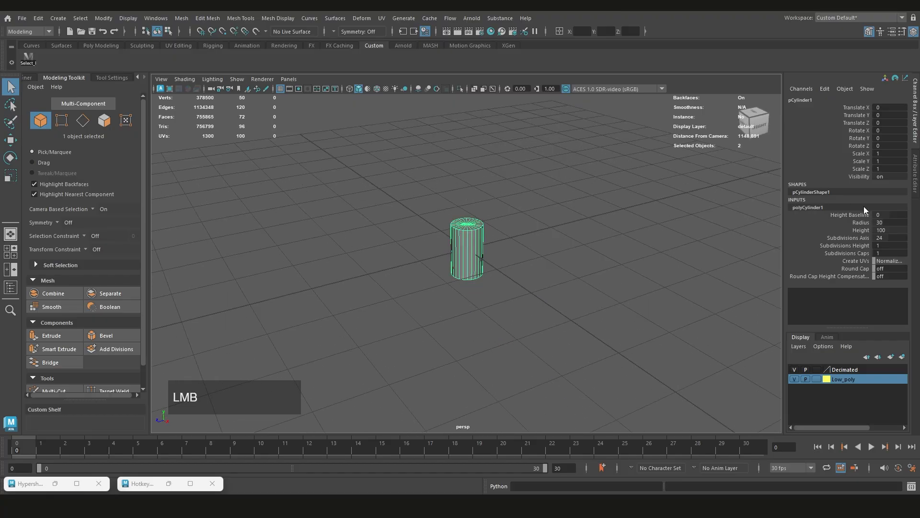
{"action": "mouse_move", "coordinate": [882, 223]}
{"action": "left_mouse_down"}
{"action": "mouse_move", "coordinate": [905, 230]}
{"action": "mouse_move", "coordinate": [880, 237]}
{"action": "left_mouse_up"}
{"action": "key", "text": "ctrl+z"}
Select the cylinder at the grid origin and delete it from the scene
{"action": "scroll", "coordinate": [642, 283], "scroll_direction": "down", "scroll_amount": 8}
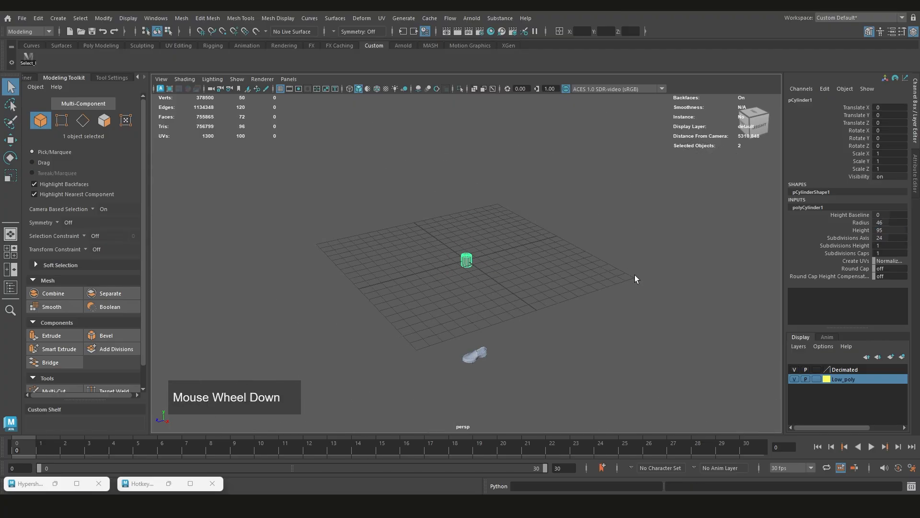
{"action": "middle_click_drag", "start_coordinate": [551, 250], "coordinate": [530, 279], "text": "alt"}
{"action": "scroll", "coordinate": [550, 197], "scroll_direction": "up", "scroll_amount": 6}
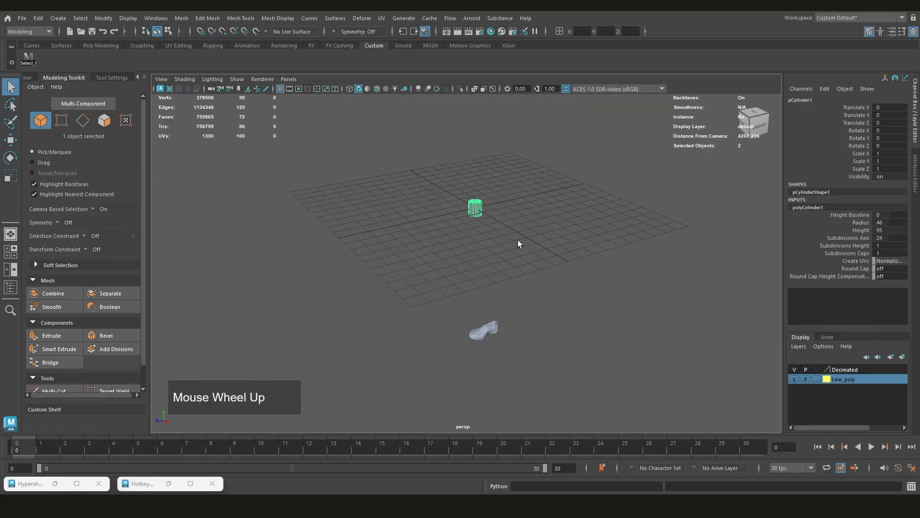
{"action": "left_click", "coordinate": [483, 200]}
{"action": "left_click", "coordinate": [483, 199]}
{"action": "key", "text": "Delete"}
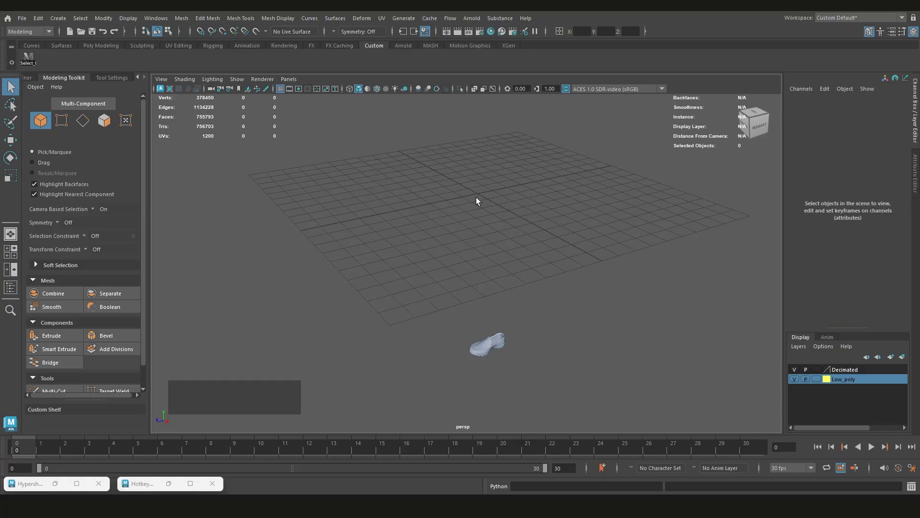
Select the decimated shoe mesh, and switch the selection to only the overlapping low-poly shoe
{"action": "scroll", "coordinate": [532, 316], "scroll_direction": "up", "scroll_amount": 4}
{"action": "left_click", "coordinate": [493, 261]}
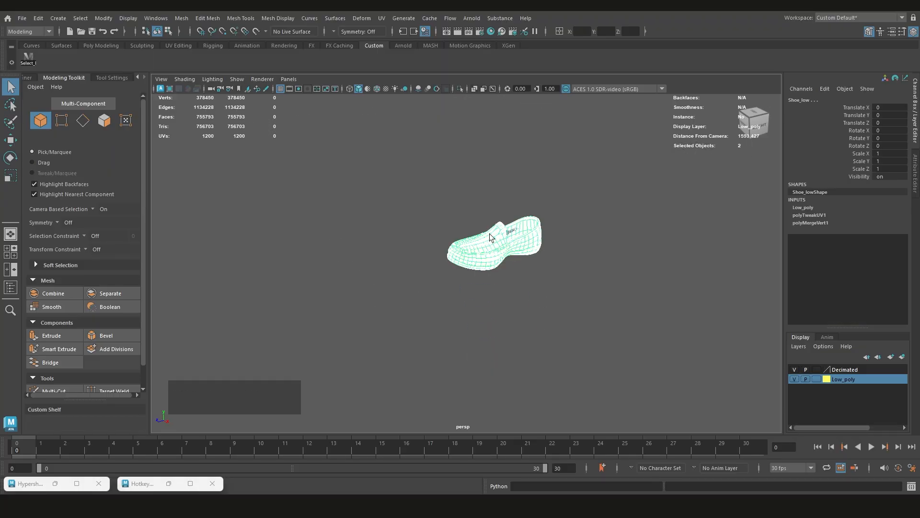
{"action": "scroll", "coordinate": [505, 247], "scroll_direction": "up", "scroll_amount": 3}
{"action": "left_click", "coordinate": [596, 317]}
{"action": "left_click", "coordinate": [532, 217]}
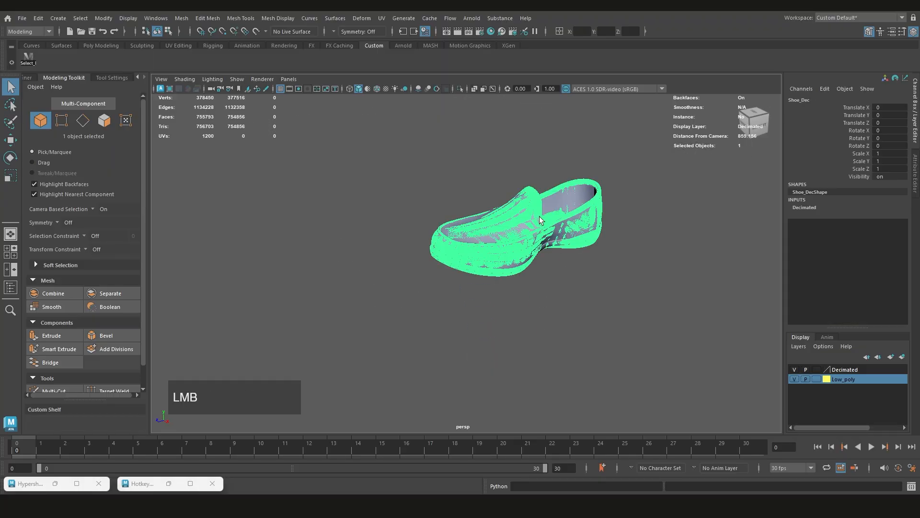
{"action": "middle_click_drag", "start_coordinate": [540, 216], "coordinate": [541, 237], "text": "alt"}
{"action": "scroll", "coordinate": [517, 260], "scroll_direction": "up", "scroll_amount": 4}
{"action": "left_click", "coordinate": [546, 248]}
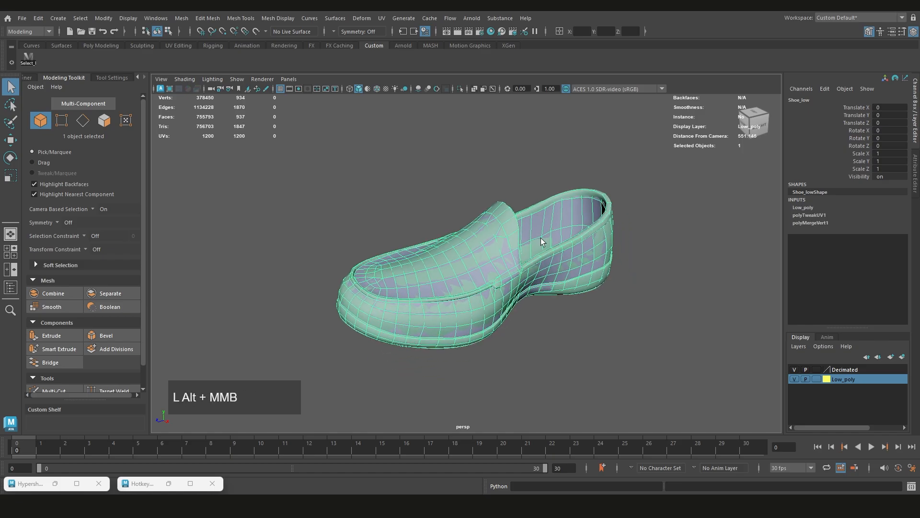
Frame the selected low-poly shoe and isolate it in the perspective view
{"action": "scroll", "coordinate": [541, 238], "scroll_direction": "down", "scroll_amount": 8}
{"action": "key", "text": "f"}
{"action": "scroll", "coordinate": [502, 320], "scroll_direction": "down", "scroll_amount": 4}
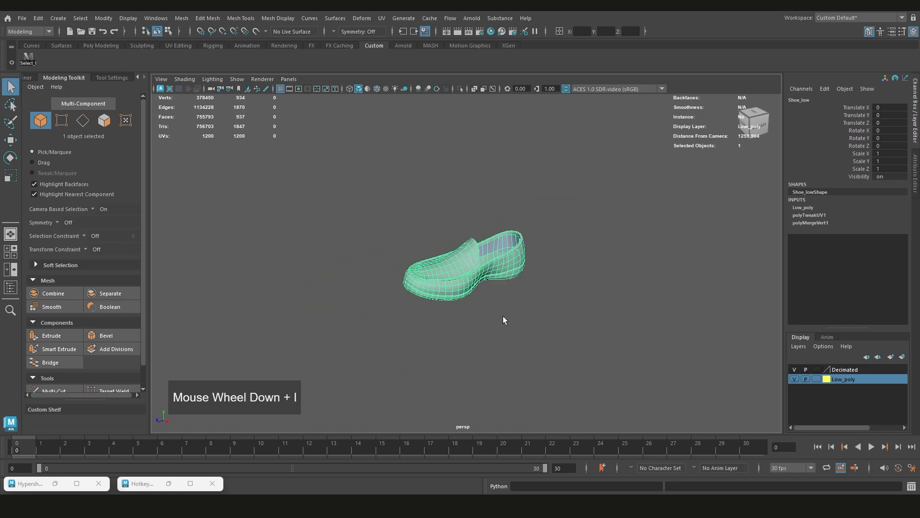
{"action": "left_click_drag", "start_coordinate": [503, 320], "coordinate": [476, 293], "text": "alt"}
{"action": "scroll", "coordinate": [477, 294], "scroll_direction": "up", "scroll_amount": 3}
{"action": "middle_click_drag", "start_coordinate": [476, 294], "coordinate": [446, 303], "text": "alt"}
{"action": "left_click_drag", "start_coordinate": [446, 303], "coordinate": [477, 300], "text": "alt"}
{"action": "scroll", "coordinate": [474, 290], "scroll_direction": "up", "scroll_amount": 3}
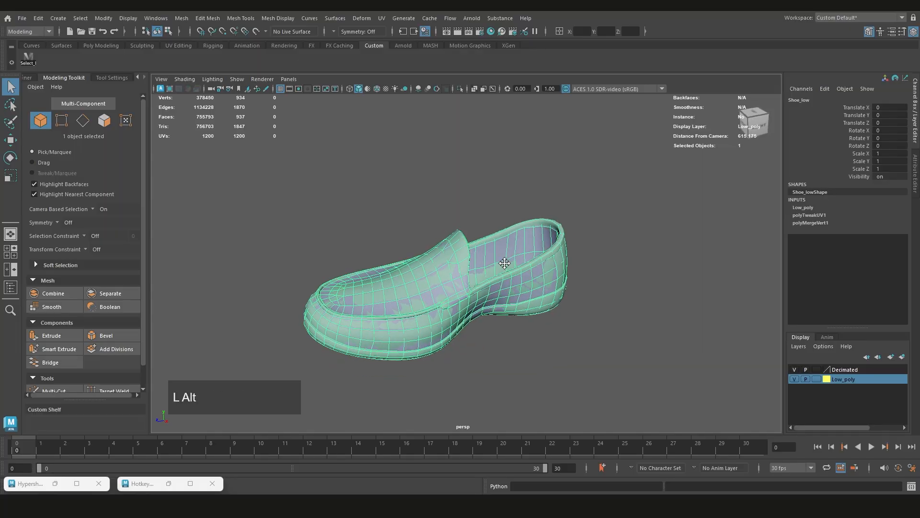
{"action": "middle_click_drag", "start_coordinate": [504, 263], "coordinate": [524, 270], "text": "alt"}
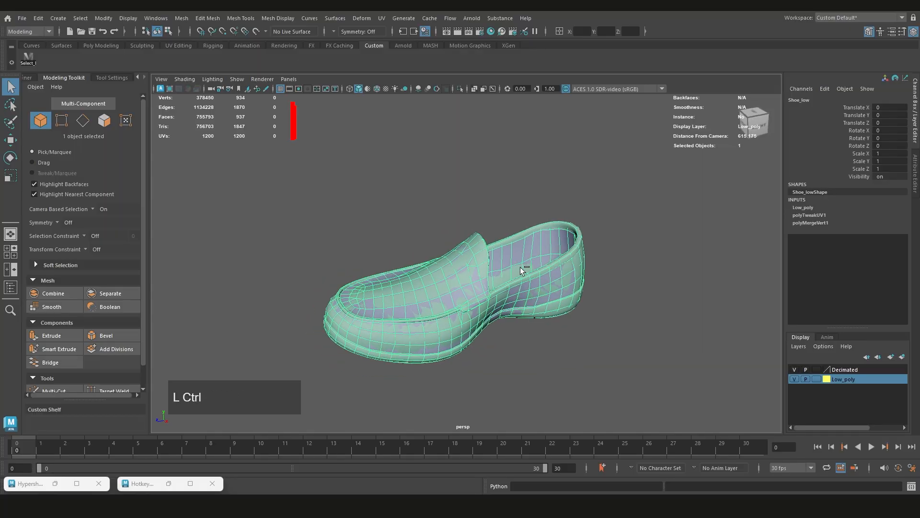
{"action": "key", "text": "ctrl+1"}
{"action": "scroll", "coordinate": [487, 293], "scroll_direction": "down", "scroll_amount": 3}
{"action": "left_click_drag", "start_coordinate": [488, 293], "coordinate": [512, 212], "text": "alt"}
{"action": "scroll", "coordinate": [494, 295], "scroll_direction": "up", "scroll_amount": 3}
Start the Multi-Cut tool on the isolated shoe, leave it without cutting, and return to object mode with nothing selected
{"action": "right_click", "coordinate": [522, 238], "text": "shift"}
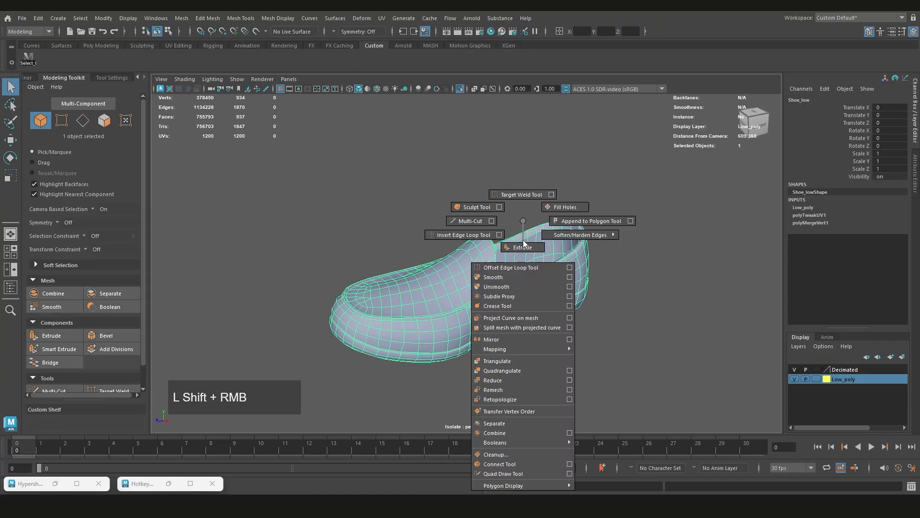
{"action": "right_click_drag", "start_coordinate": [479, 220], "coordinate": [479, 221], "text": "shift"}
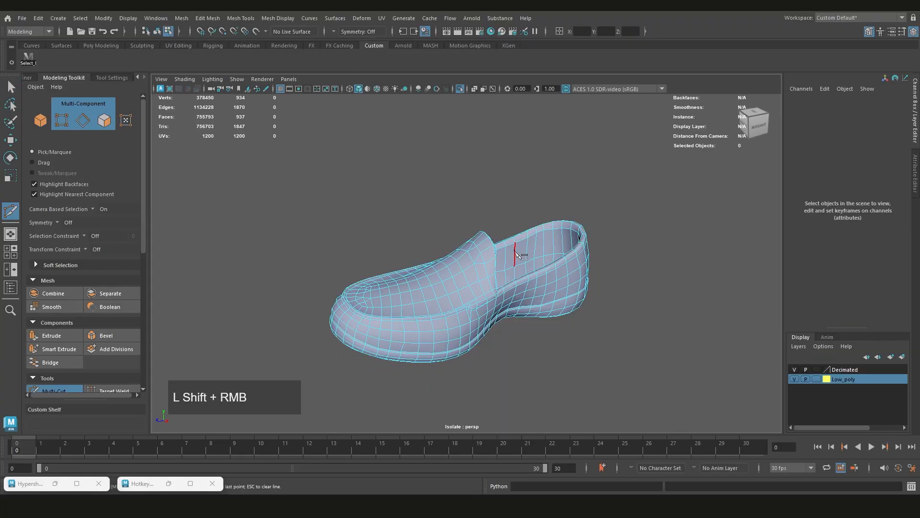
{"action": "scroll", "coordinate": [530, 229], "scroll_direction": "up", "scroll_amount": 3}
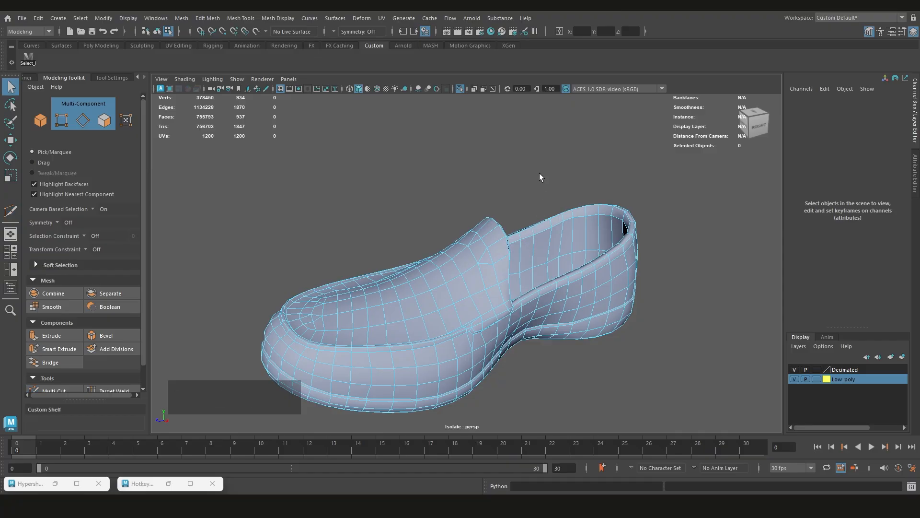
{"action": "scroll", "coordinate": [537, 177], "scroll_direction": "down", "scroll_amount": 2}
{"action": "right_click_drag", "start_coordinate": [520, 206], "coordinate": [557, 190]}
{"action": "left_click", "coordinate": [558, 189]}
{"action": "scroll", "coordinate": [555, 213], "scroll_direction": "up", "scroll_amount": 4}
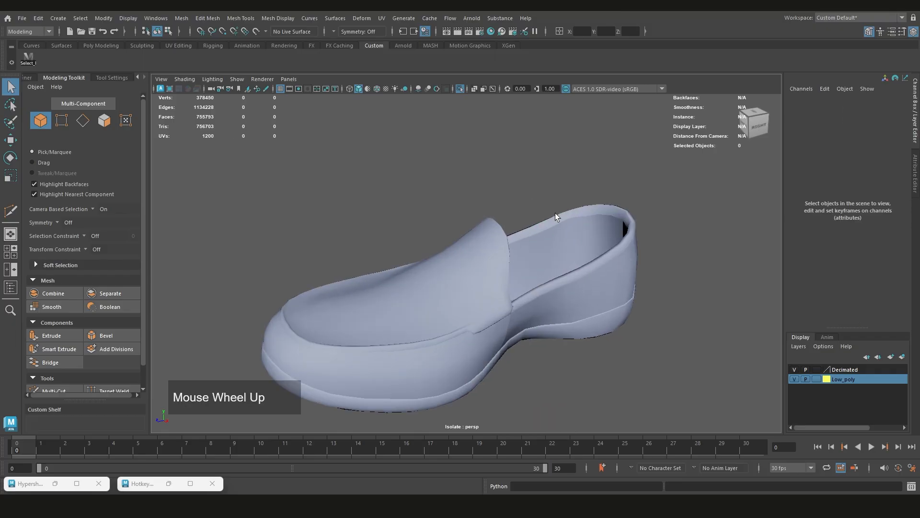
Switch the low-poly shoe to vertex mode, select a single vertex on its upper, and return to object mode
{"action": "right_click_drag", "start_coordinate": [576, 221], "coordinate": [577, 244]}
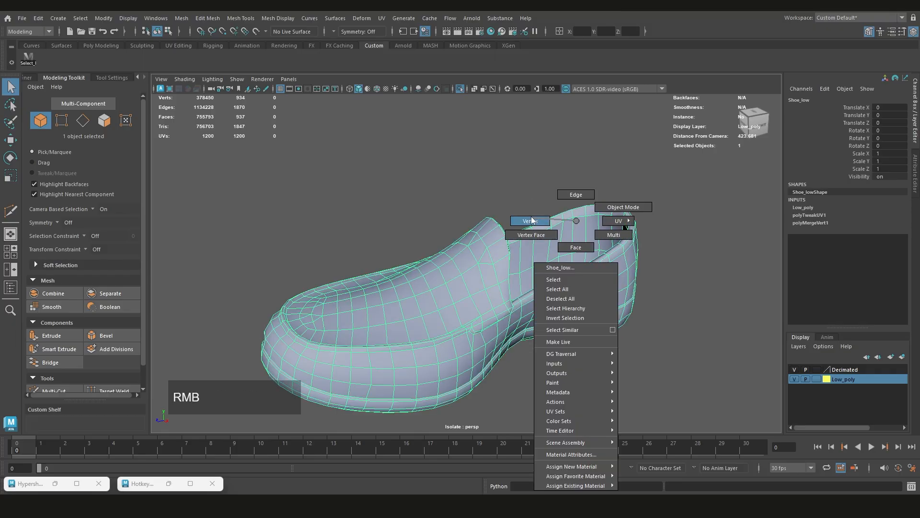
{"action": "right_click_drag", "start_coordinate": [532, 222], "coordinate": [531, 220]}
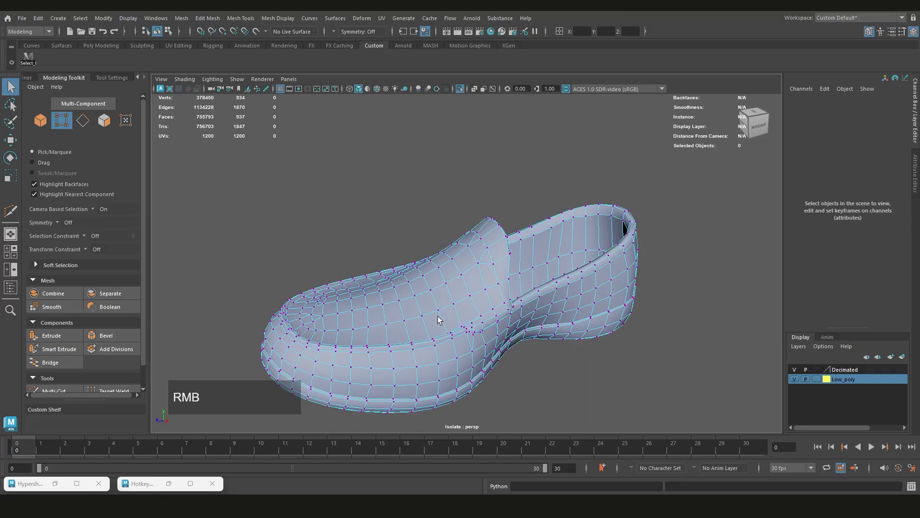
{"action": "scroll", "coordinate": [474, 271], "scroll_direction": "up", "scroll_amount": 3}
{"action": "left_click", "coordinate": [465, 288]}
{"action": "right_click_drag", "start_coordinate": [462, 281], "coordinate": [507, 208]}
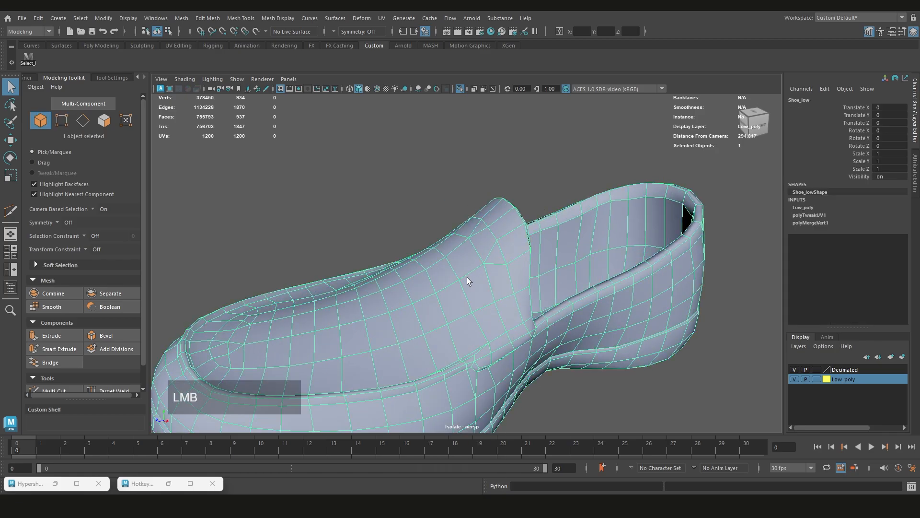
{"action": "right_click_drag", "start_coordinate": [468, 278], "coordinate": [432, 234]}
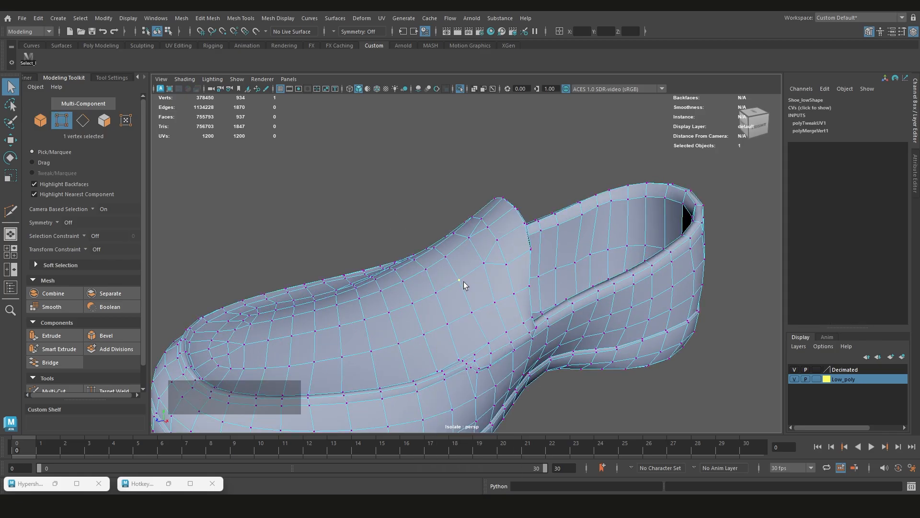
{"action": "mouse_move", "coordinate": [462, 280]}
{"action": "right_mouse_down", "text": "shift"}
{"action": "mouse_move", "coordinate": [459, 259]}
{"action": "mouse_move", "coordinate": [504, 268]}
{"action": "mouse_move", "coordinate": [404, 265]}
{"action": "mouse_move", "coordinate": [455, 309]}
{"action": "mouse_move", "coordinate": [408, 295]}
{"action": "mouse_move", "coordinate": [460, 285]}
{"action": "right_mouse_up", "text": "shift"}
{"action": "scroll", "coordinate": [479, 271], "scroll_direction": "down", "scroll_amount": 3}
{"action": "key", "text": "F8"}
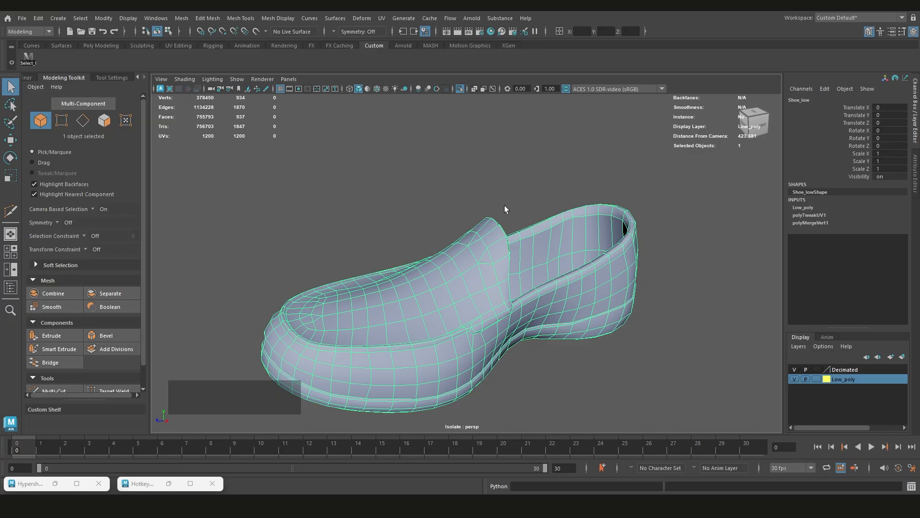
Select one vertex near the shoe's tongue in vertex mode, start the Multi-Cut tool, and return to the Select tool
{"action": "right_click", "coordinate": [499, 212]}
{"action": "right_click_drag", "start_coordinate": [494, 238], "coordinate": [456, 209]}
{"action": "right_click_drag", "start_coordinate": [491, 237], "coordinate": [517, 214]}
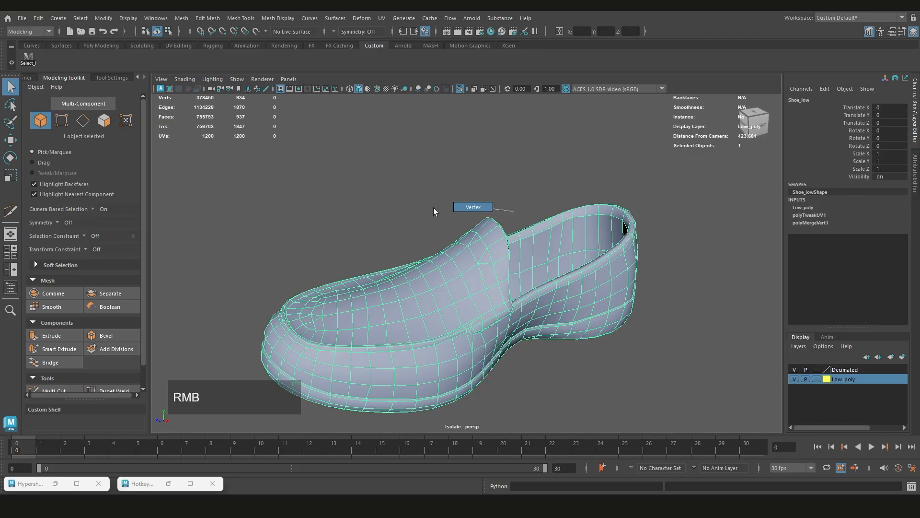
{"action": "right_click_drag", "start_coordinate": [433, 208], "coordinate": [434, 209]}
{"action": "left_click", "coordinate": [478, 262]}
{"action": "mouse_move", "coordinate": [481, 263]}
{"action": "right_mouse_down", "text": "shift"}
{"action": "mouse_move", "coordinate": [459, 262]}
{"action": "mouse_move", "coordinate": [501, 270]}
{"action": "right_mouse_up", "text": "shift"}
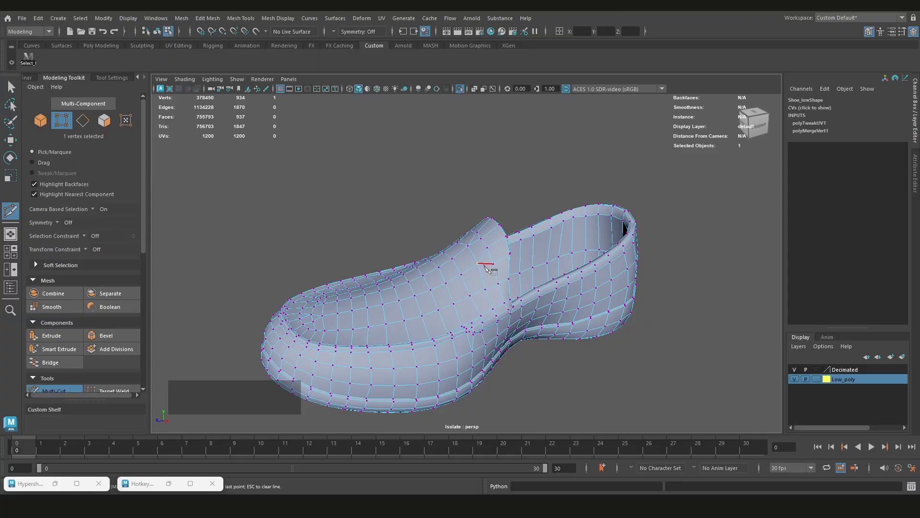
{"action": "scroll", "coordinate": [485, 267], "scroll_direction": "up", "scroll_amount": 3}
{"action": "key", "text": "q"}
Examine the isolated shoe's vertices from several angles and distances, and return to object mode with the shoe selected
{"action": "scroll", "coordinate": [486, 271], "scroll_direction": "down", "scroll_amount": 4}
{"action": "scroll", "coordinate": [489, 269], "scroll_direction": "up", "scroll_amount": 3}
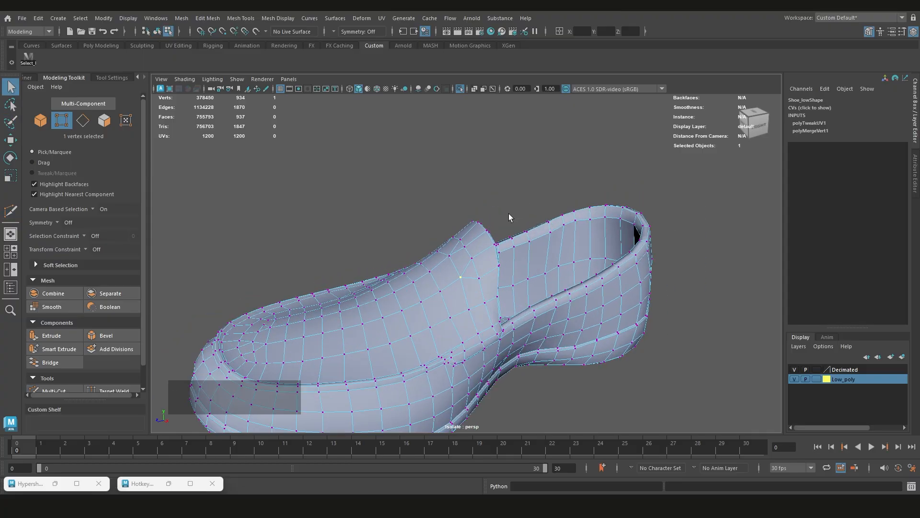
{"action": "scroll", "coordinate": [534, 303], "scroll_direction": "down", "scroll_amount": 3}
{"action": "scroll", "coordinate": [503, 282], "scroll_direction": "up", "scroll_amount": 2}
{"action": "left_click_drag", "start_coordinate": [503, 282], "coordinate": [530, 257], "text": "alt"}
{"action": "scroll", "coordinate": [549, 261], "scroll_direction": "down", "scroll_amount": 2}
{"action": "scroll", "coordinate": [549, 261], "scroll_direction": "up", "scroll_amount": 2}
{"action": "scroll", "coordinate": [530, 257], "scroll_direction": "up", "scroll_amount": 3}
{"action": "scroll", "coordinate": [530, 257], "scroll_direction": "down", "scroll_amount": 3}
{"action": "middle_click_drag", "start_coordinate": [530, 257], "coordinate": [475, 259], "text": "alt"}
{"action": "scroll", "coordinate": [476, 259], "scroll_direction": "up", "scroll_amount": 3}
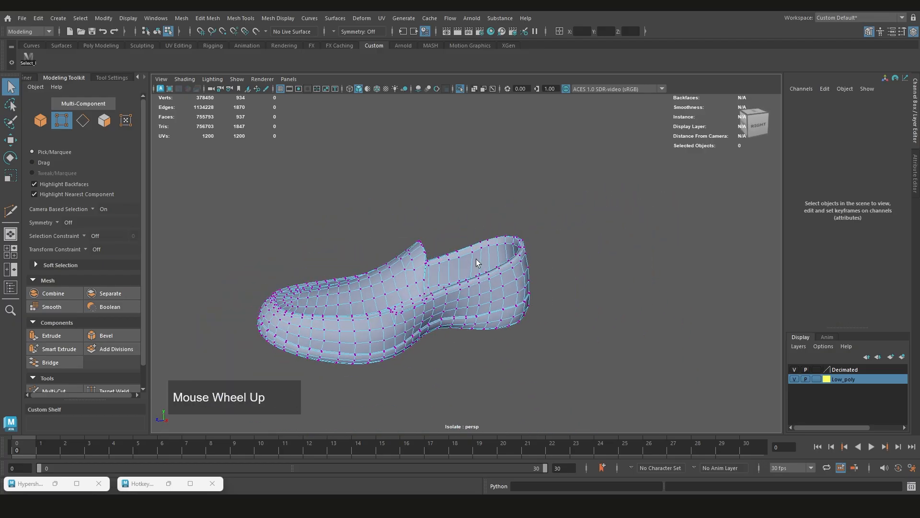
{"action": "mouse_move", "coordinate": [476, 259]}
{"action": "left_mouse_down", "text": "alt"}
{"action": "mouse_move", "coordinate": [459, 276]}
{"action": "mouse_move", "coordinate": [484, 251]}
{"action": "left_mouse_up", "text": "alt"}
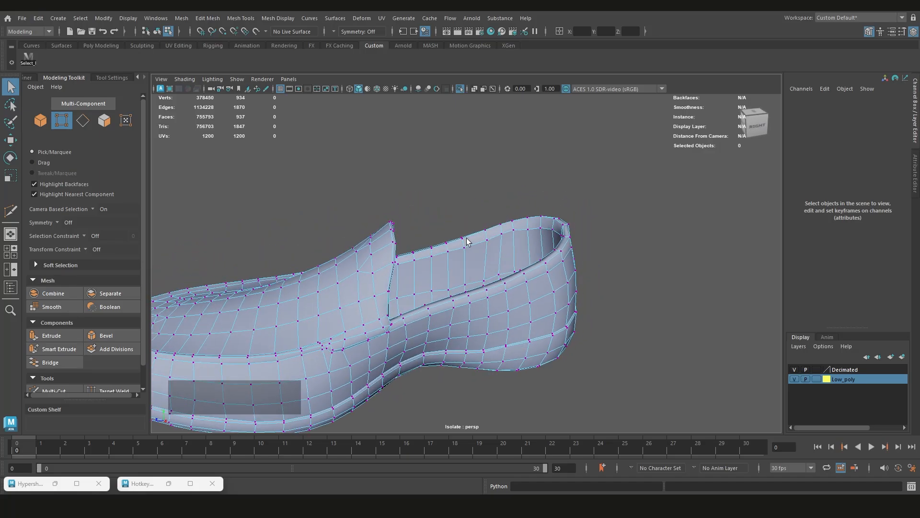
{"action": "scroll", "coordinate": [467, 241], "scroll_direction": "down", "scroll_amount": 2}
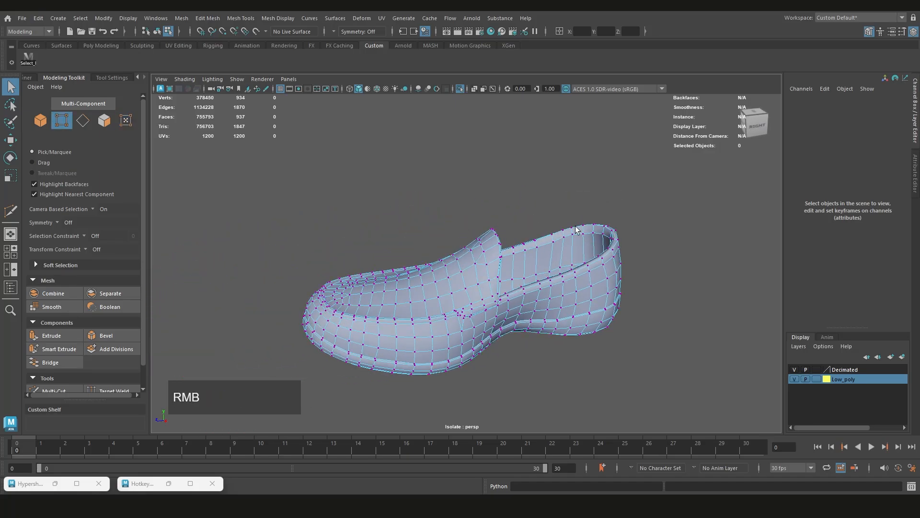
{"action": "scroll", "coordinate": [483, 280], "scroll_direction": "up", "scroll_amount": 2}
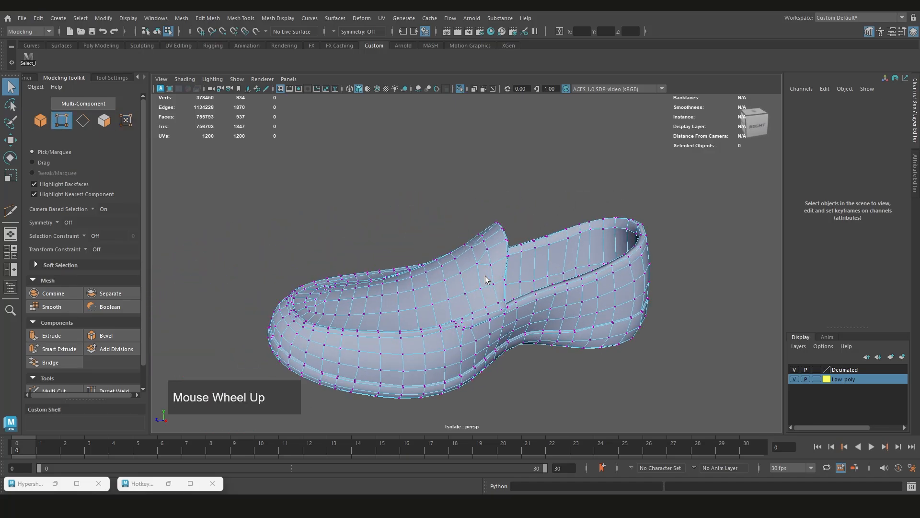
{"action": "scroll", "coordinate": [505, 254], "scroll_direction": "down", "scroll_amount": 3}
{"action": "left_click_drag", "start_coordinate": [523, 283], "coordinate": [416, 282], "text": "alt"}
{"action": "scroll", "coordinate": [416, 281], "scroll_direction": "up", "scroll_amount": 3}
{"action": "right_click_drag", "start_coordinate": [416, 281], "coordinate": [372, 237]}
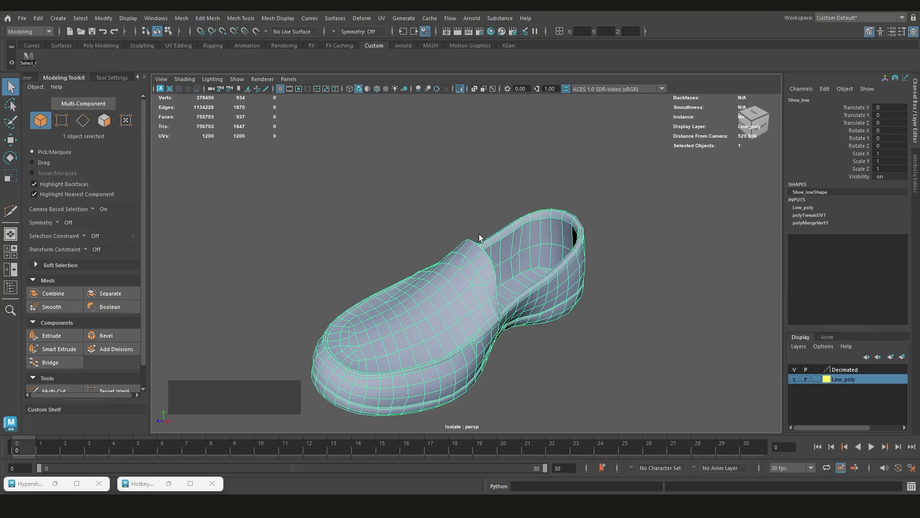
Delete the low-poly shoe's construction history and undo the deletion
{"action": "key", "text": "shift+alt"}
{"action": "key", "text": "shift+alt+d"}
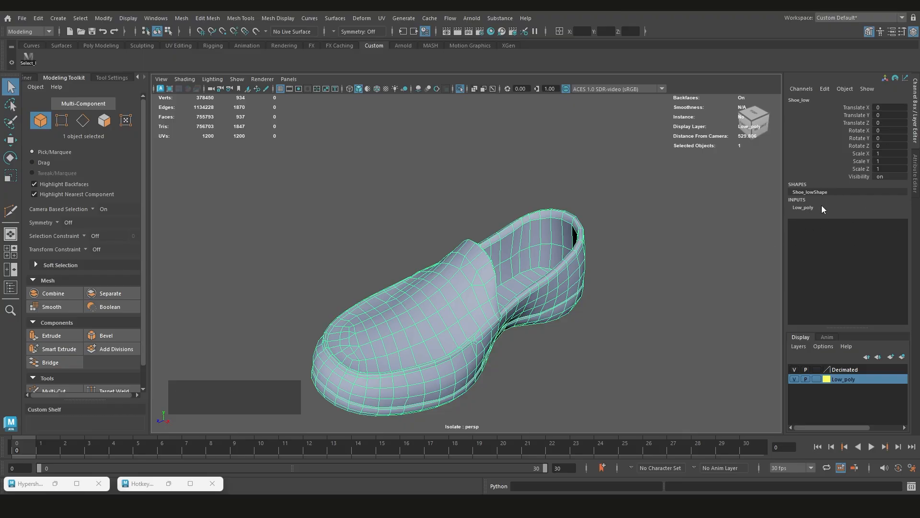
{"action": "key", "text": "ctrl+z"}
Review the polyMergeVert1, polyTweakUV1 and Low_poly input nodes of the low-poly shoe
{"action": "left_click_drag", "start_coordinate": [498, 340], "coordinate": [585, 317], "text": "alt"}
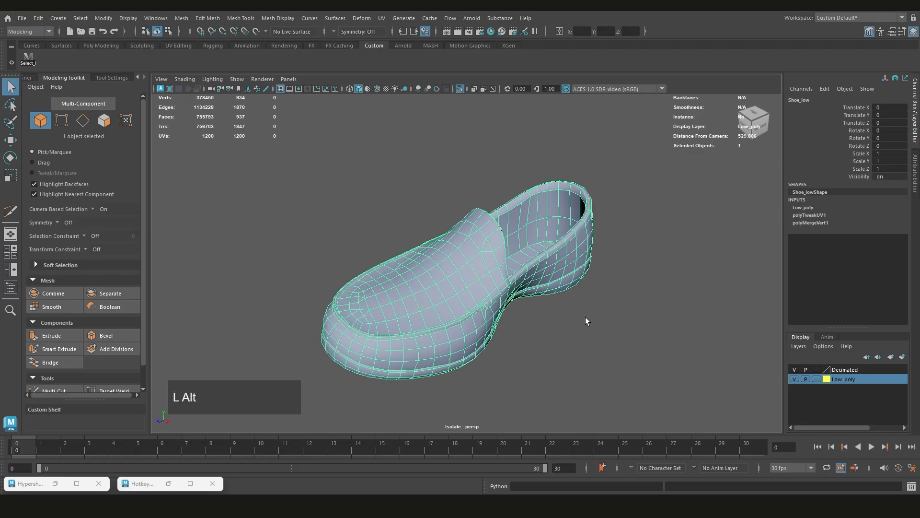
{"action": "left_click", "coordinate": [809, 223]}
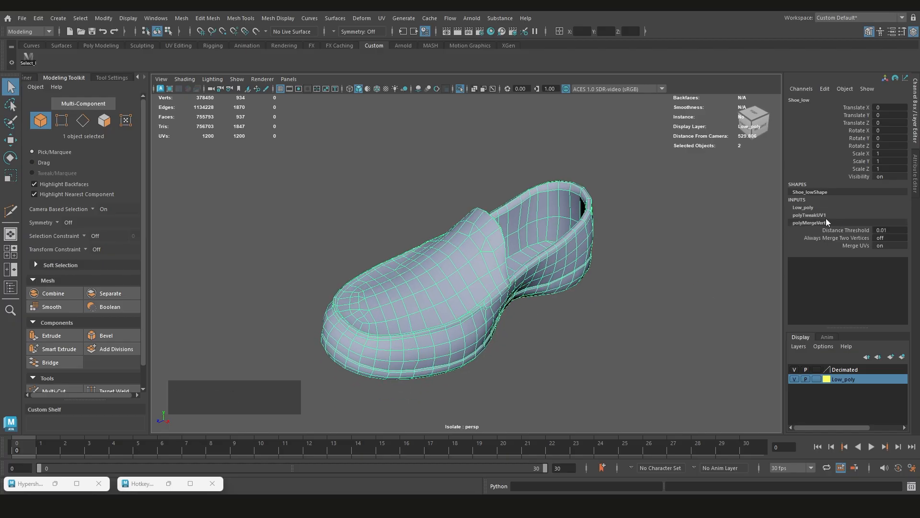
{"action": "left_click", "coordinate": [816, 214]}
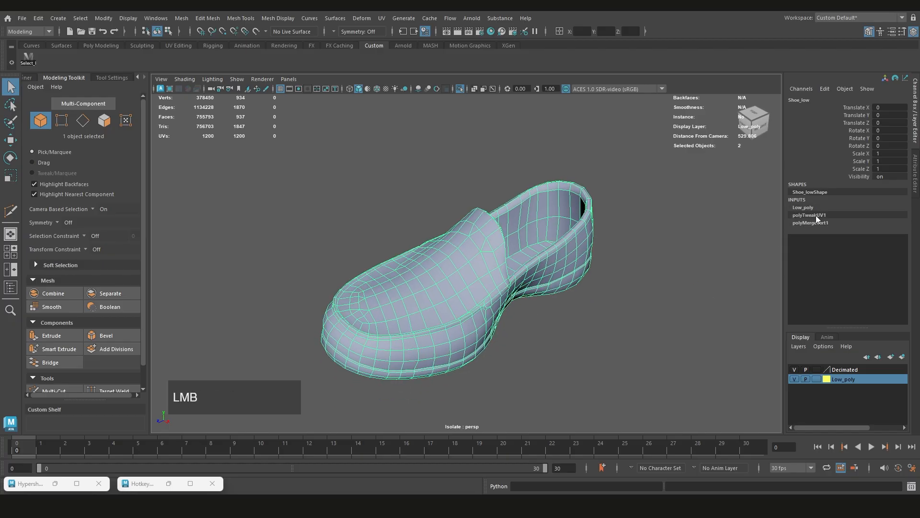
{"action": "left_click", "coordinate": [817, 223]}
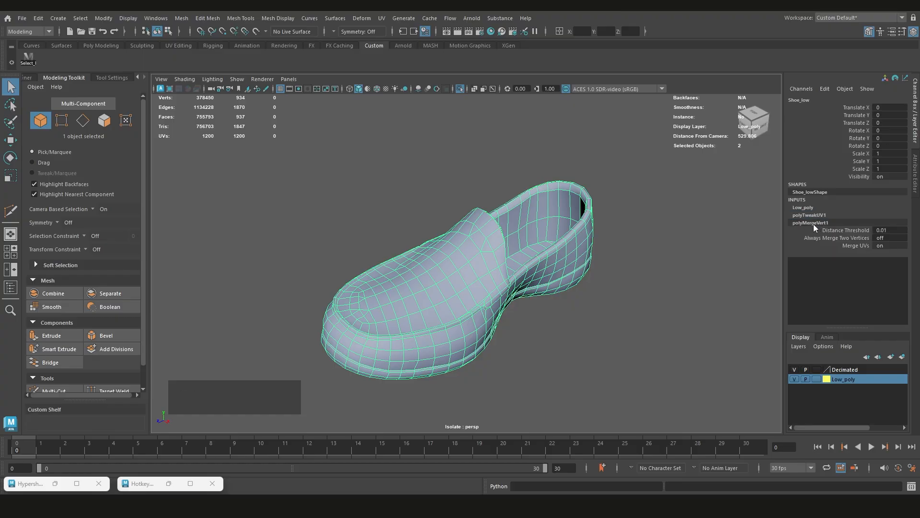
{"action": "left_click", "coordinate": [809, 208]}
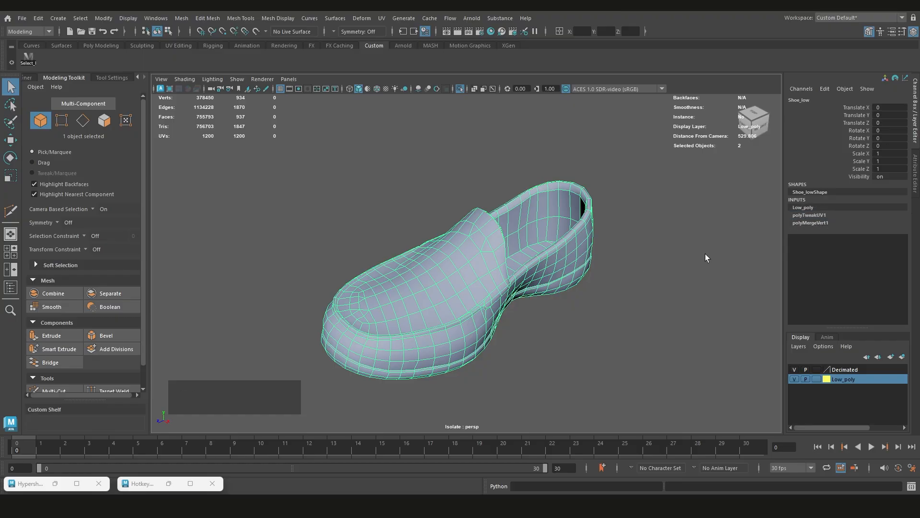
Show the polyMergeVert1 settings of the low-poly shoe and clear the selection
{"action": "scroll", "coordinate": [705, 257], "scroll_direction": "up", "scroll_amount": 3}
{"action": "left_click", "coordinate": [822, 222]}
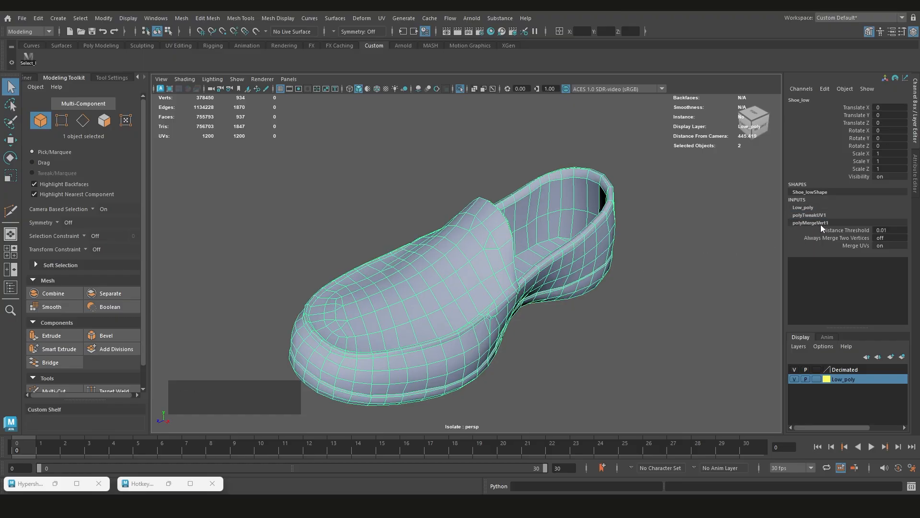
{"action": "left_click", "coordinate": [683, 290]}
{"action": "scroll", "coordinate": [579, 237], "scroll_direction": "up", "scroll_amount": 2}
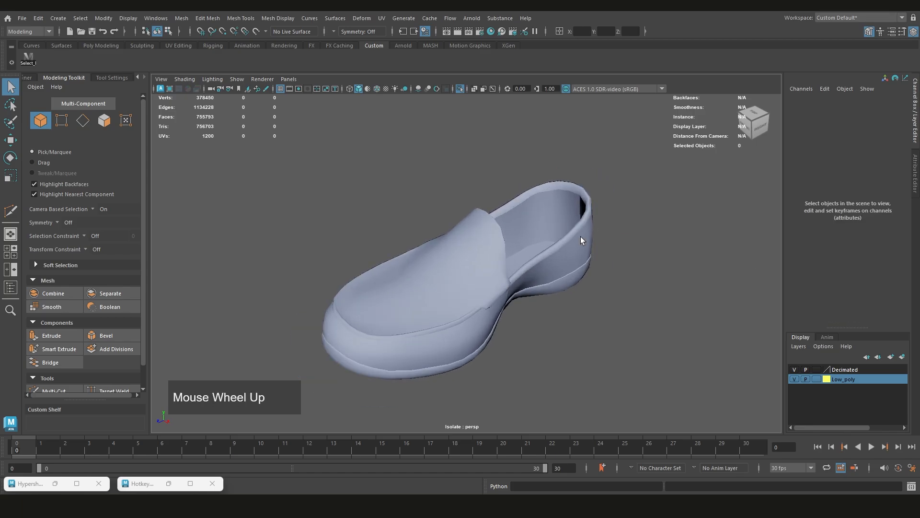
{"action": "scroll", "coordinate": [582, 225], "scroll_direction": "up", "scroll_amount": 3}
{"action": "scroll", "coordinate": [578, 231], "scroll_direction": "down", "scroll_amount": 3}
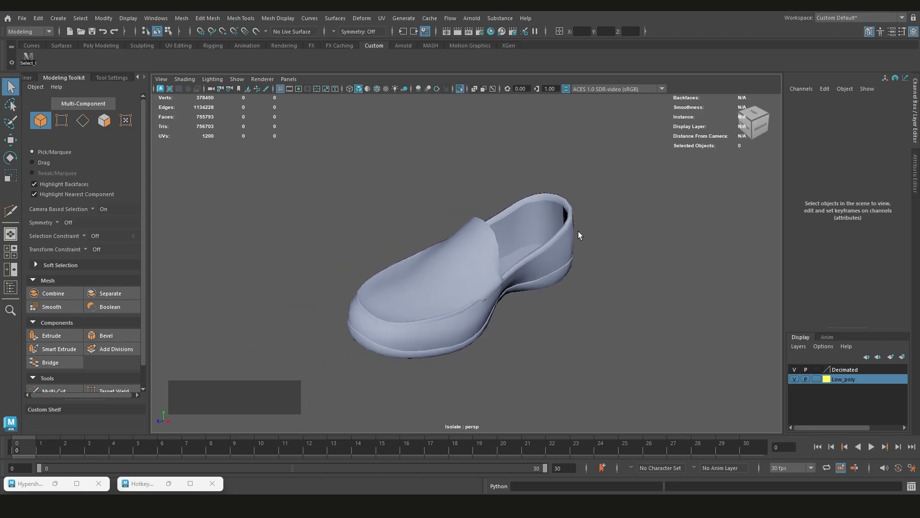
{"action": "scroll", "coordinate": [578, 231], "scroll_direction": "up", "scroll_amount": 2}
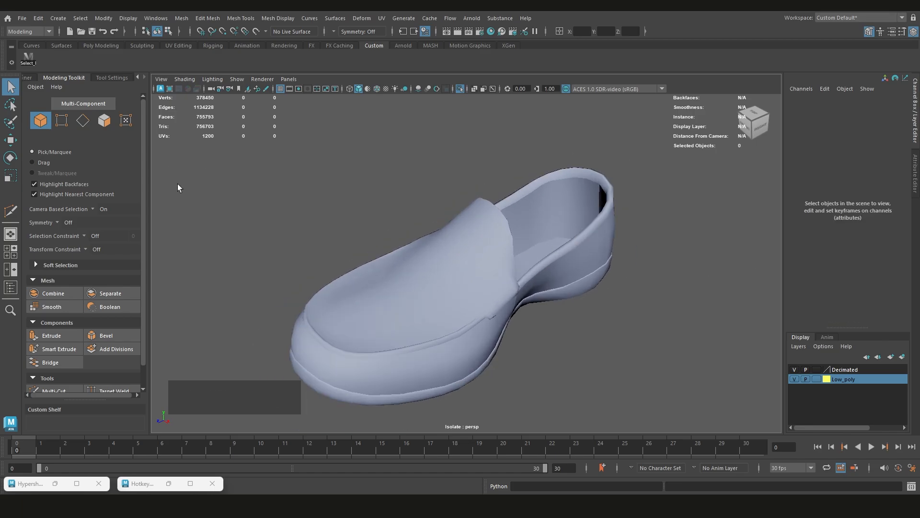
Review the general Settings and Files/Projects categories in Maya's Preferences, and close the preferences without saving
{"action": "left_click", "coordinate": [153, 17]}
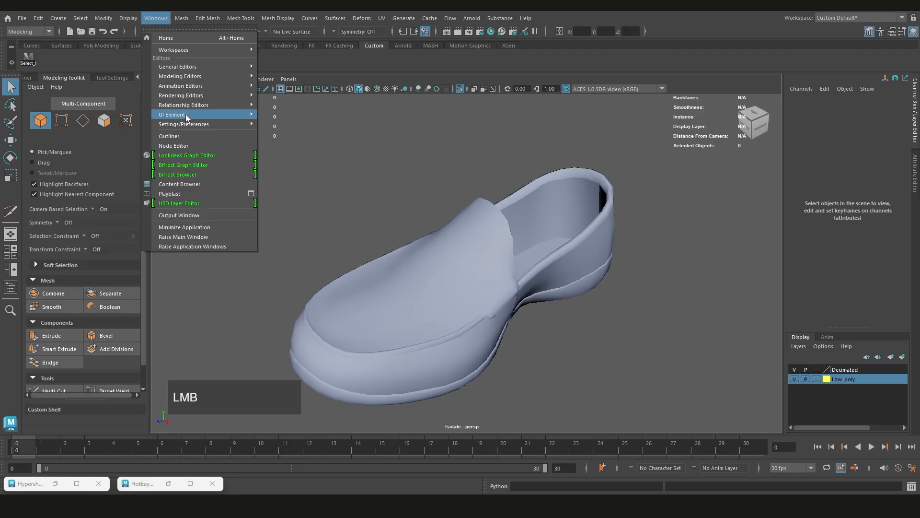
{"action": "mouse_move", "coordinate": [185, 124]}
{"action": "left_click", "coordinate": [297, 121]}
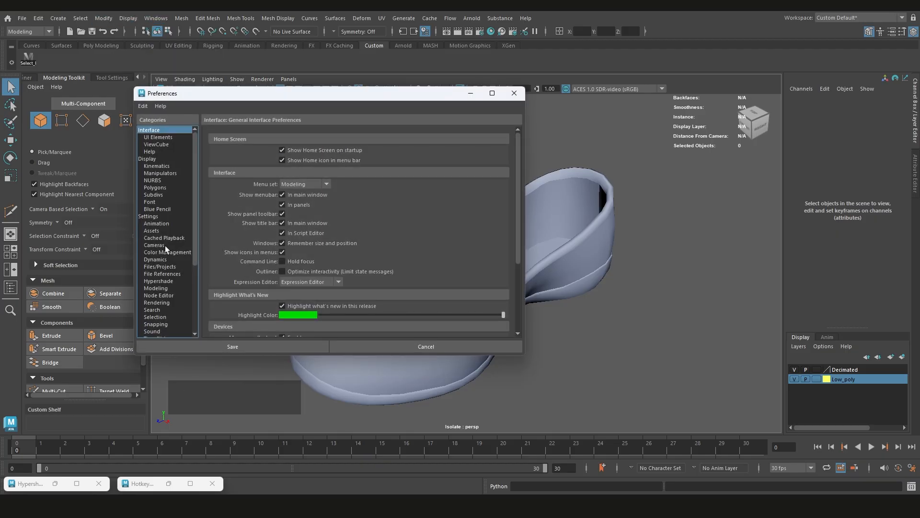
{"action": "left_click", "coordinate": [157, 215]}
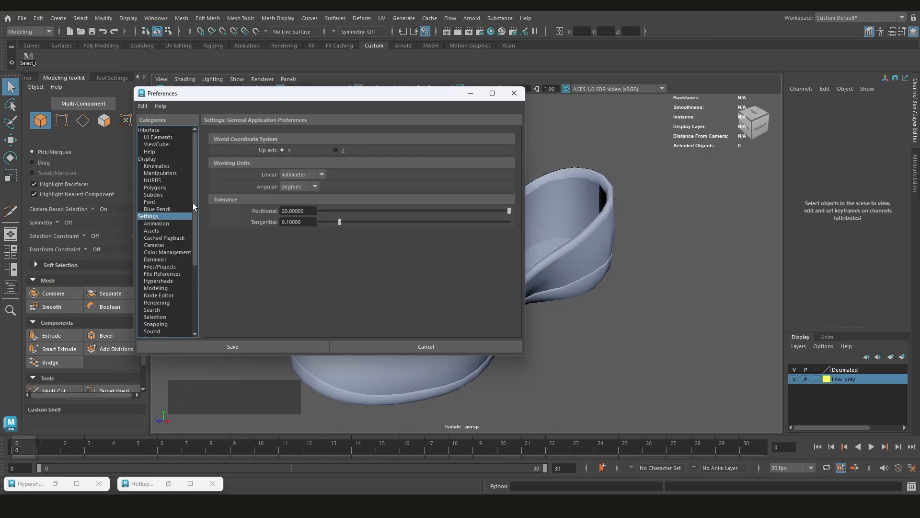
{"action": "left_click", "coordinate": [162, 266]}
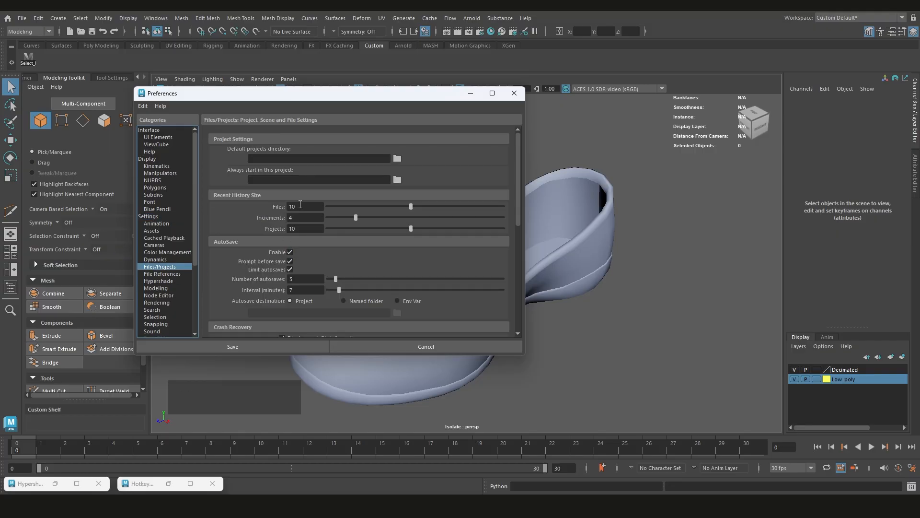
{"action": "left_click", "coordinate": [515, 93]}
{"action": "scroll", "coordinate": [450, 190], "scroll_direction": "down", "scroll_amount": 3}
{"action": "scroll", "coordinate": [453, 212], "scroll_direction": "up", "scroll_amount": 3}
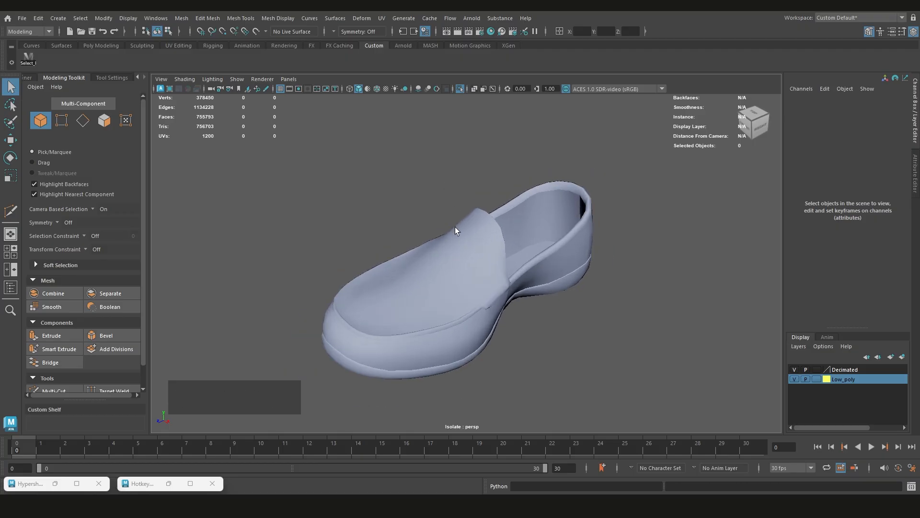
{"action": "scroll", "coordinate": [455, 226], "scroll_direction": "up", "scroll_amount": 2}
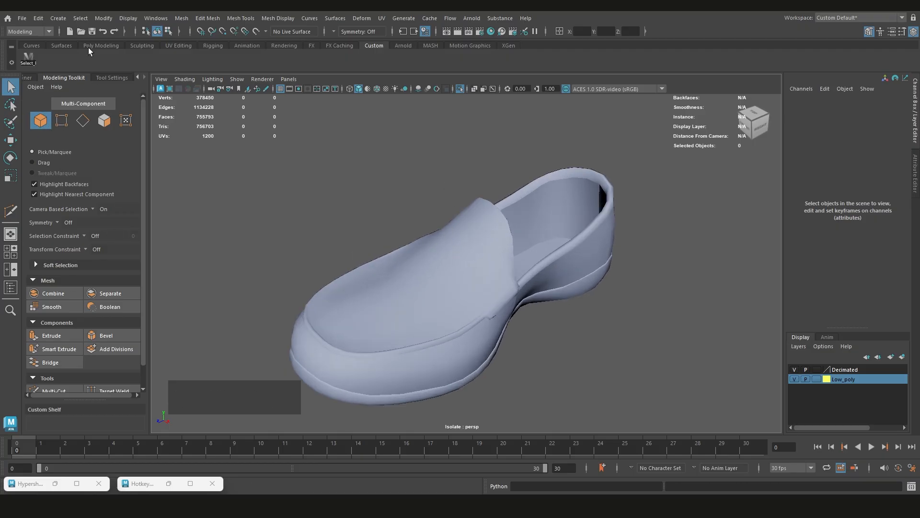
{"action": "scroll", "coordinate": [522, 189], "scroll_direction": "down", "scroll_amount": 3}
{"action": "scroll", "coordinate": [522, 189], "scroll_direction": "up", "scroll_amount": 2}
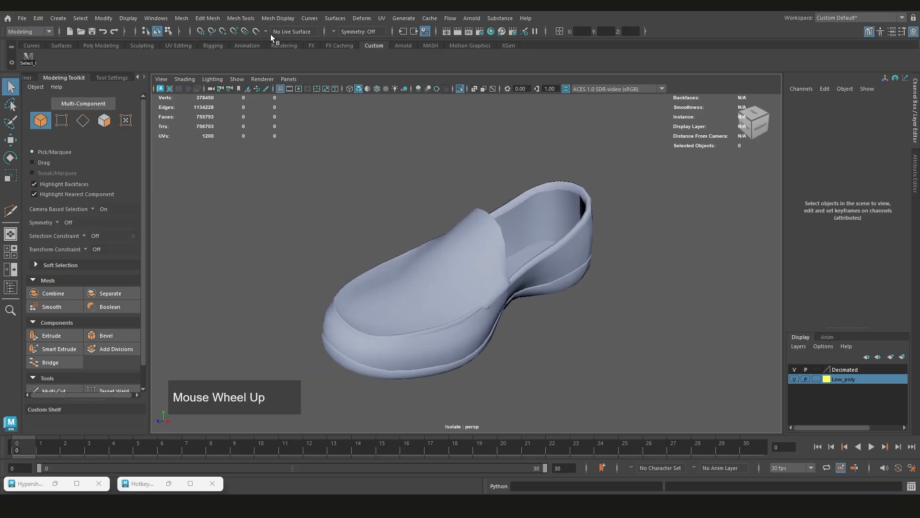
Display the hotbox over the shoe and explore its Maya view menu and Select commands
{"action": "key", "text": "space"}
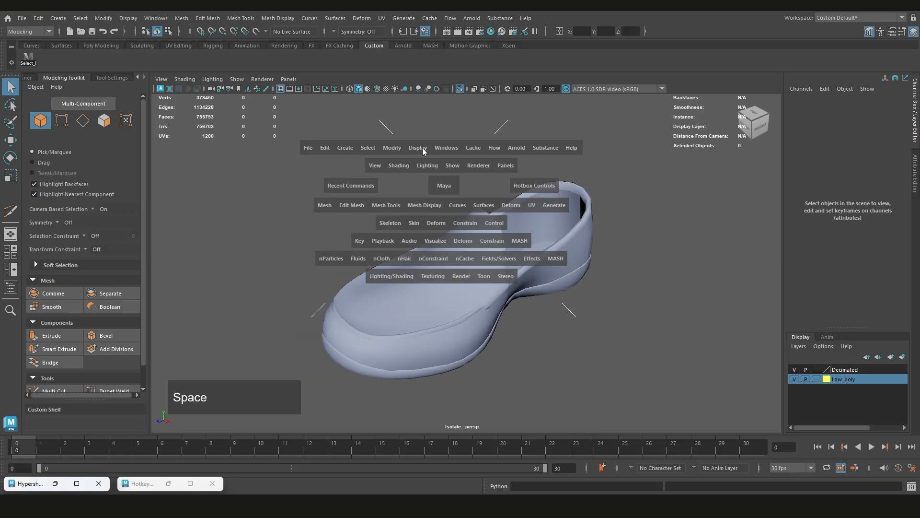
{"action": "left_click", "coordinate": [446, 186]}
{"action": "left_click_drag", "start_coordinate": [446, 185], "coordinate": [474, 191]}
{"action": "key", "text": "space"}
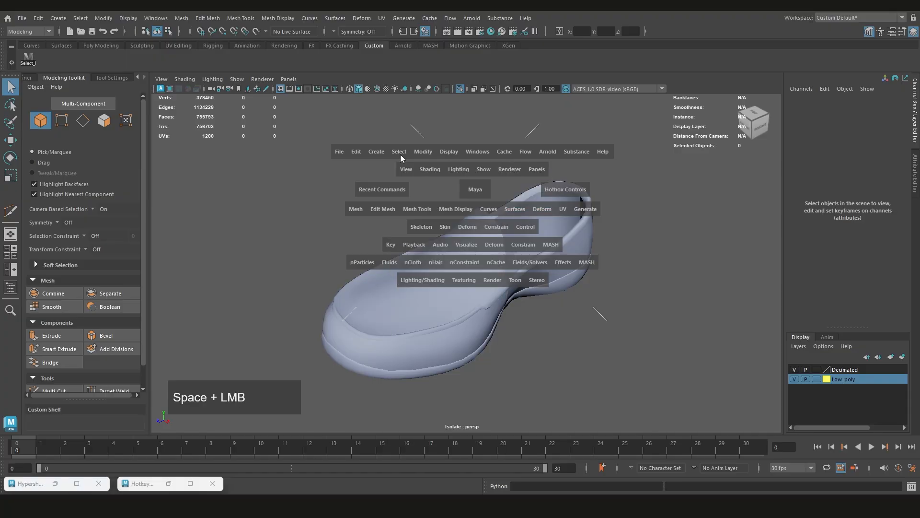
{"action": "left_click", "coordinate": [399, 152]}
{"action": "left_click", "coordinate": [389, 126]}
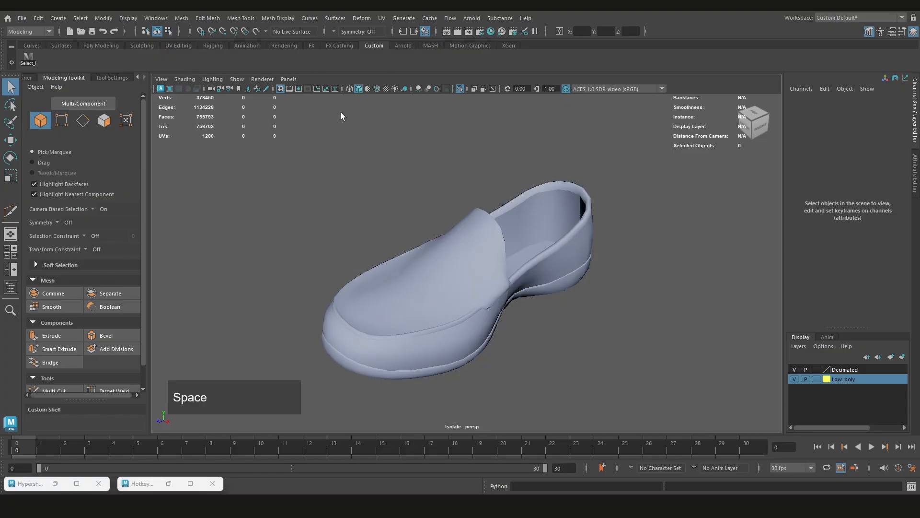
{"action": "key", "text": "space"}
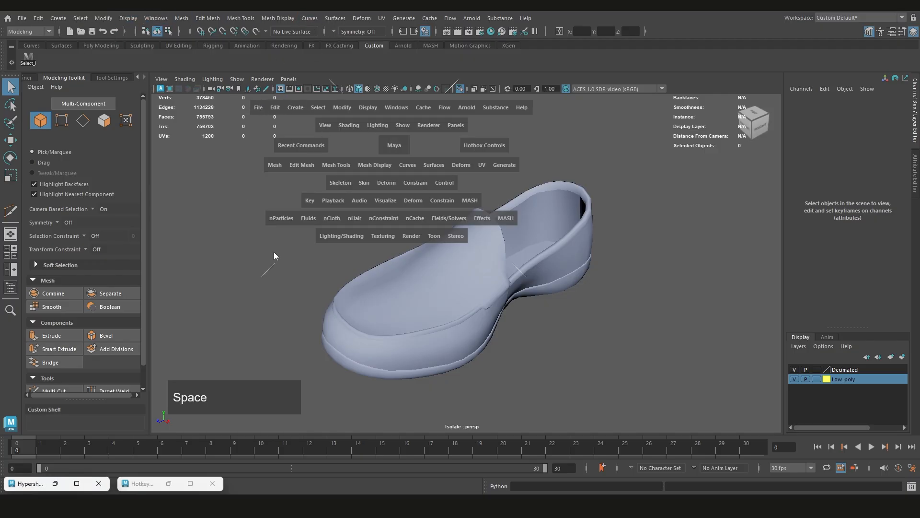
Show the four-view layout, return to the full perspective view, and examine the shoe from a lower angle
{"action": "key", "text": "space"}
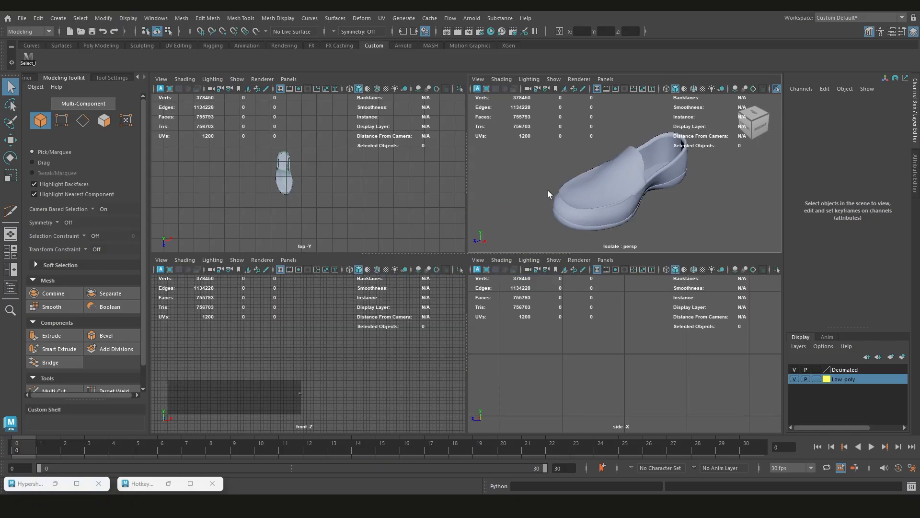
{"action": "key", "text": "space"}
{"action": "middle_click_drag", "start_coordinate": [483, 256], "coordinate": [508, 222], "text": "alt"}
{"action": "mouse_move", "coordinate": [507, 223]}
{"action": "left_mouse_down", "text": "alt"}
{"action": "mouse_move", "coordinate": [516, 220]}
{"action": "mouse_move", "coordinate": [507, 223]}
{"action": "left_mouse_up", "text": "alt"}
{"action": "scroll", "coordinate": [512, 217], "scroll_direction": "down", "scroll_amount": 1}
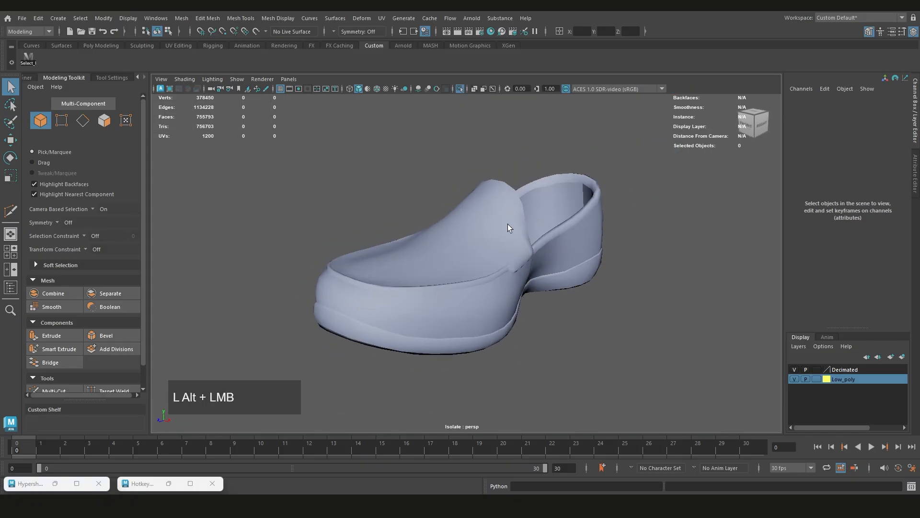
{"action": "scroll", "coordinate": [527, 218], "scroll_direction": "down", "scroll_amount": 1}
{"action": "scroll", "coordinate": [523, 232], "scroll_direction": "up", "scroll_amount": 1, "text": "alt"}
{"action": "scroll", "coordinate": [536, 230], "scroll_direction": "up", "scroll_amount": 1}
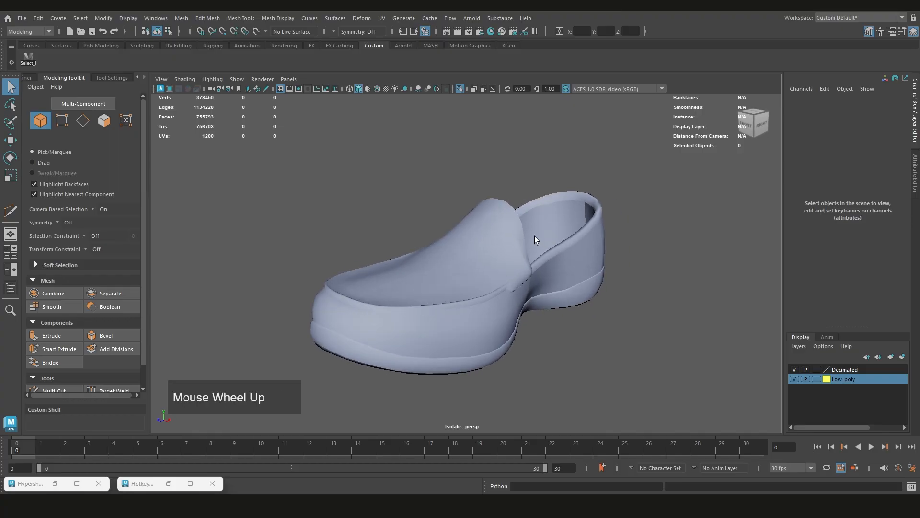
Toggle the viewport's X-ray display on and off repeatedly for the unselected shoe
{"action": "key", "text": "shift+ctrl"}
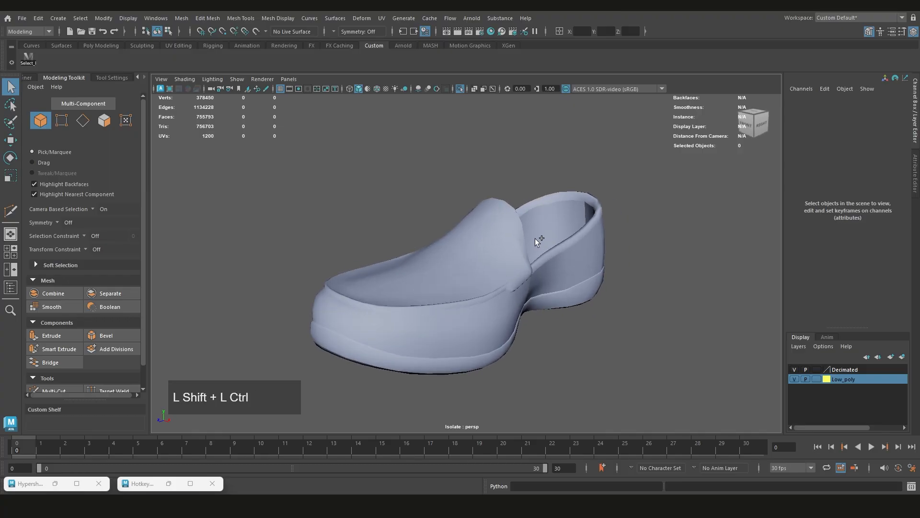
{"action": "key", "text": "ctrl+shift+z"}
{"action": "key", "text": "ctrl+shift+z"}
{"action": "key", "text": "ctrl+shift+z"}
{"action": "left_click", "coordinate": [473, 88]}
{"action": "left_click", "coordinate": [474, 88]}
{"action": "key", "text": "ctrl+shift+z"}
{"action": "scroll", "coordinate": [539, 247], "scroll_direction": "down", "scroll_amount": 1}
{"action": "scroll", "coordinate": [539, 247], "scroll_direction": "up", "scroll_amount": 1}
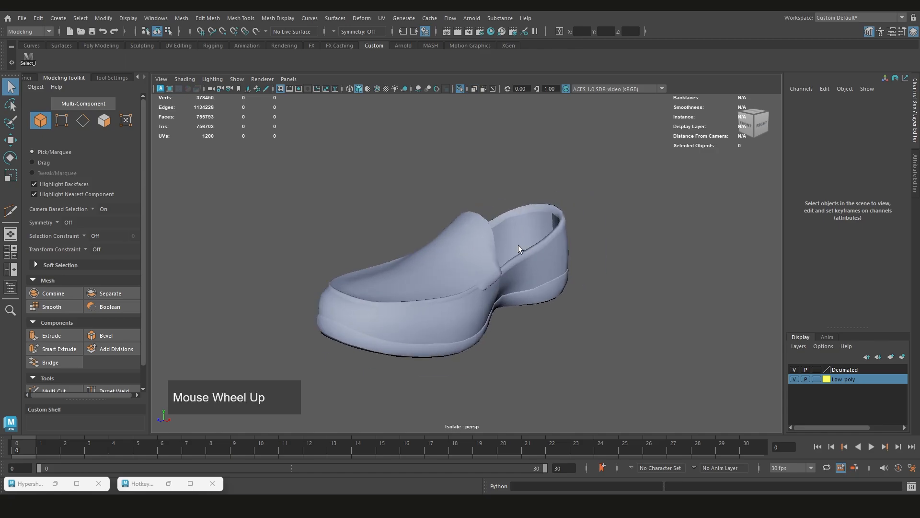
Close the minimized Hotkey Editor and reopen it as a maximized window
{"action": "left_click", "coordinate": [212, 483]}
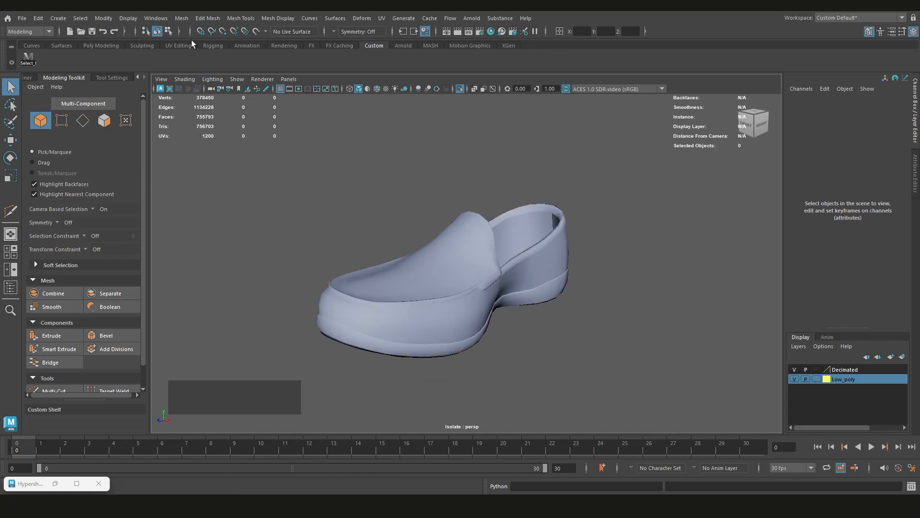
{"action": "left_click", "coordinate": [153, 19]}
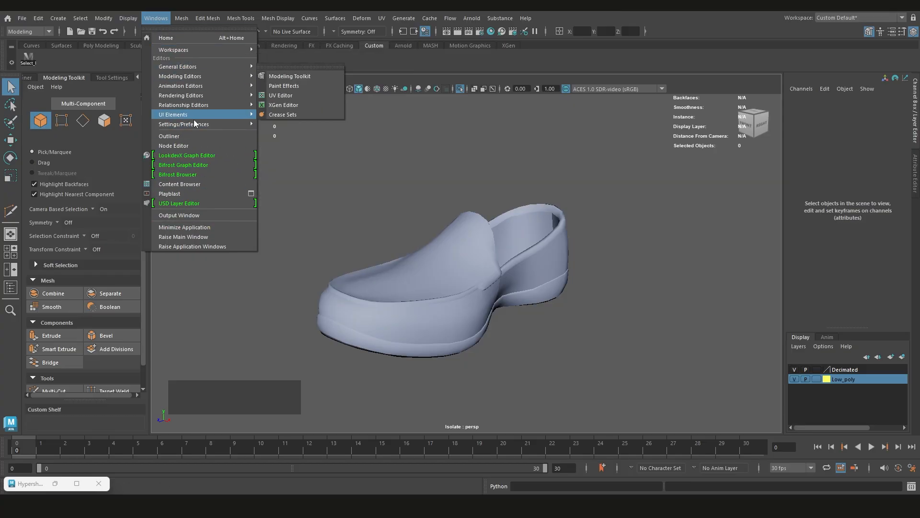
{"action": "mouse_move", "coordinate": [200, 123]}
{"action": "left_click", "coordinate": [296, 136]}
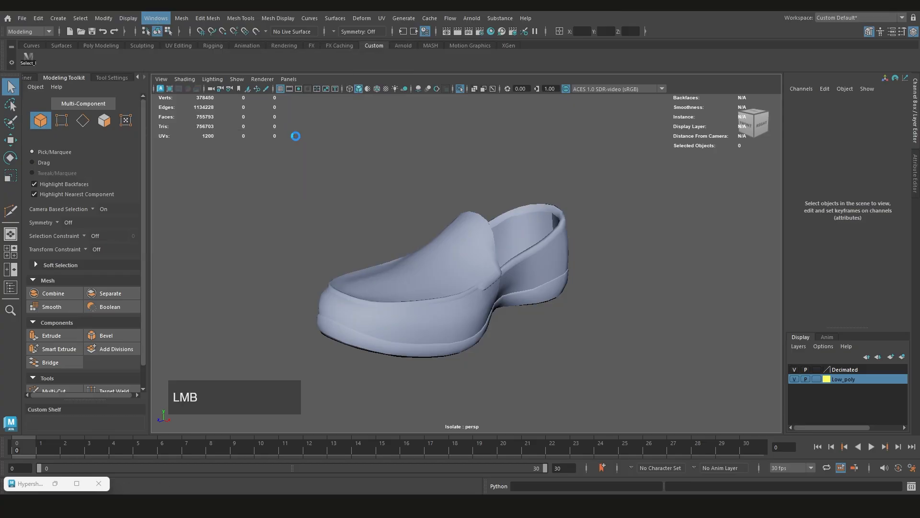
{"action": "left_click", "coordinate": [885, 6]}
{"action": "left_click", "coordinate": [886, 6]}
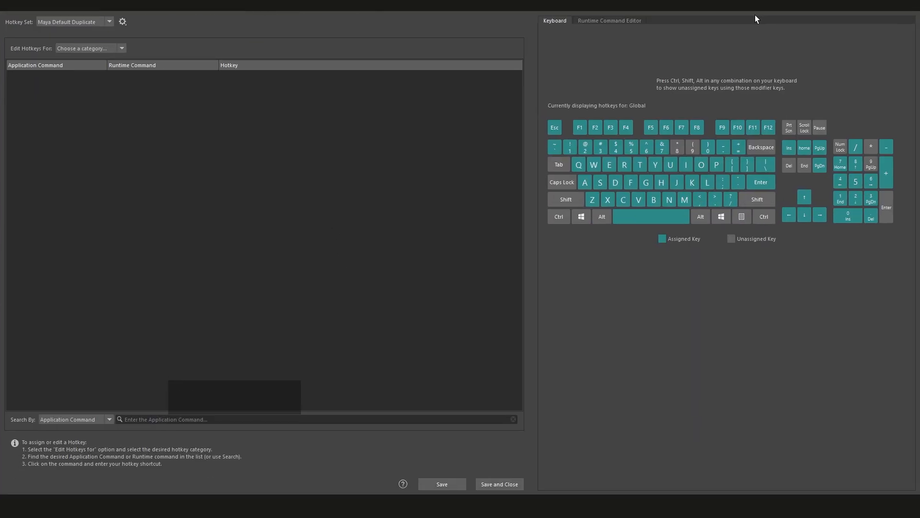
Search the Hotkey Editor by hotkey for the command assigned to Ctrl+Shift+Z
{"action": "left_click", "coordinate": [110, 420]}
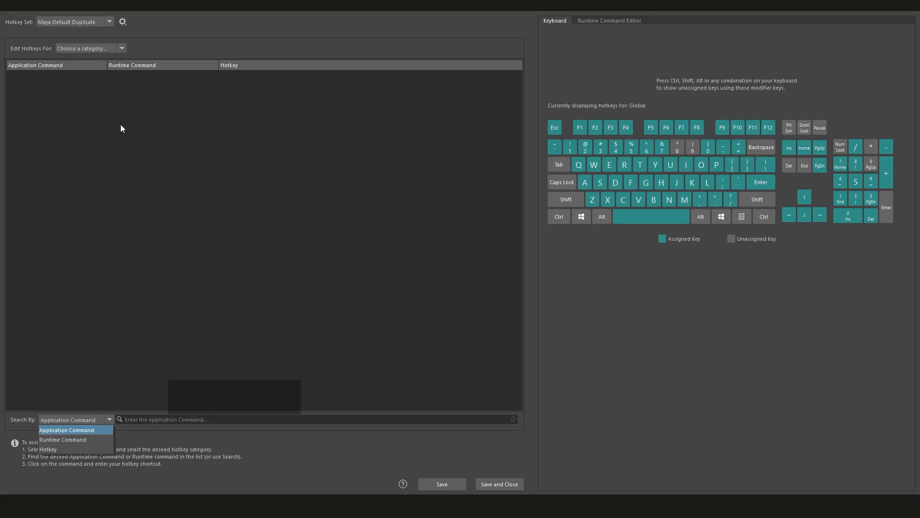
{"action": "left_click", "coordinate": [159, 394]}
{"action": "left_click", "coordinate": [146, 419]}
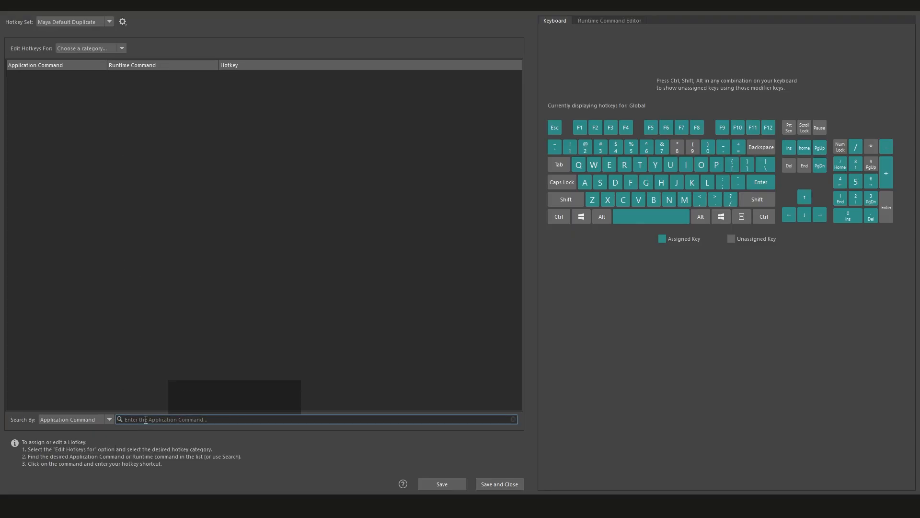
{"action": "left_click", "coordinate": [83, 416]}
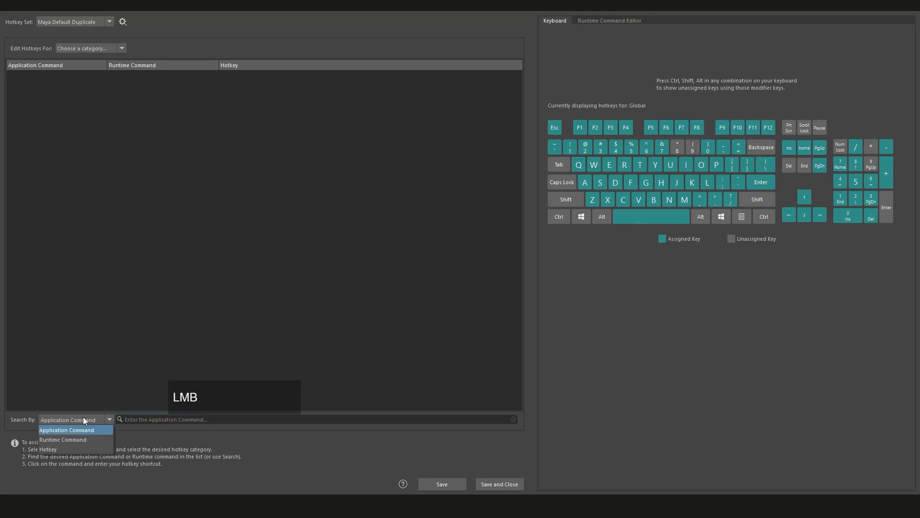
{"action": "left_click", "coordinate": [59, 446]}
{"action": "key", "text": "shift+ctrl"}
{"action": "key", "text": "ctrl+shift+z"}
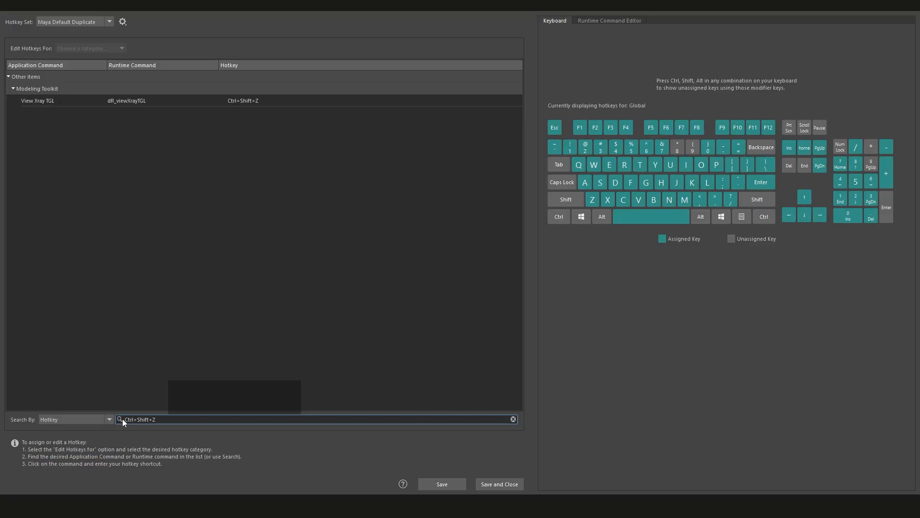
Search the Hotkey Editor by application command for "view x"
{"action": "left_click", "coordinate": [88, 419]}
{"action": "left_click", "coordinate": [69, 430]}
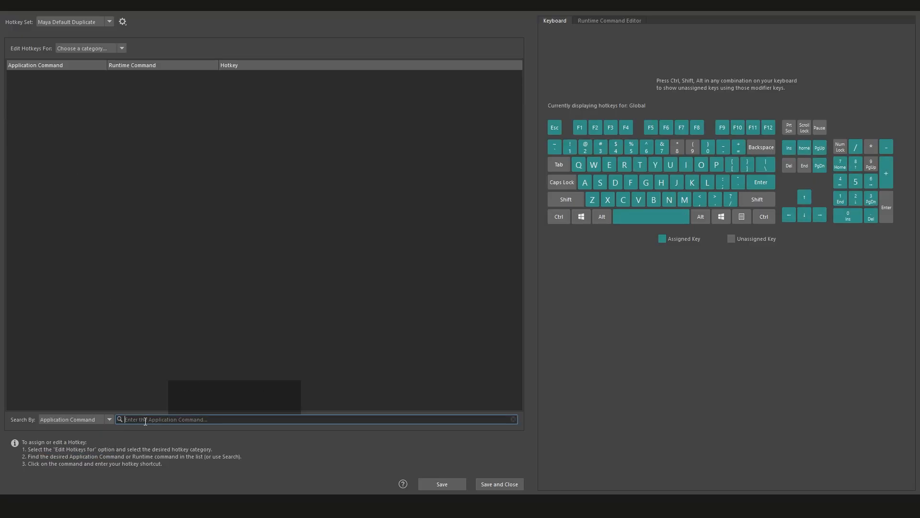
{"action": "type", "text": "view x"}
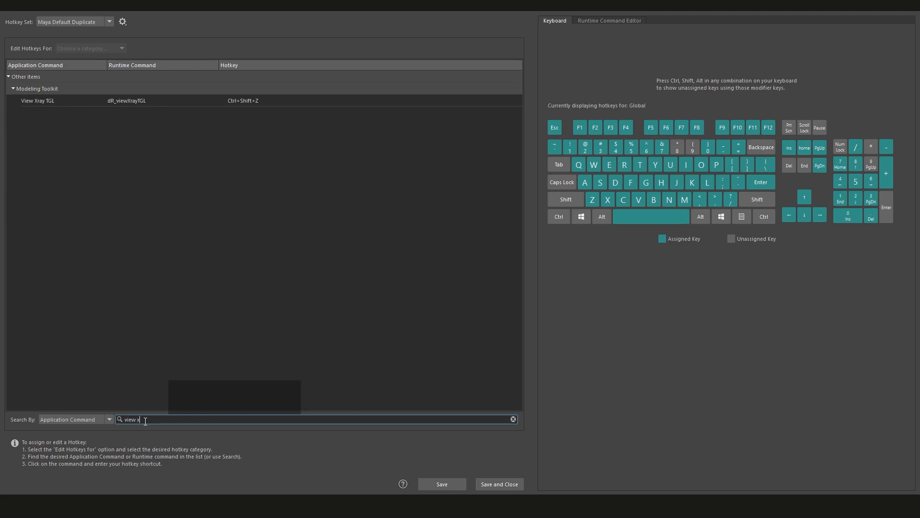
Open the View Xray TGL hotkey for editing, leave it as it is, and save and close the hotkey settings
{"action": "left_click", "coordinate": [244, 100]}
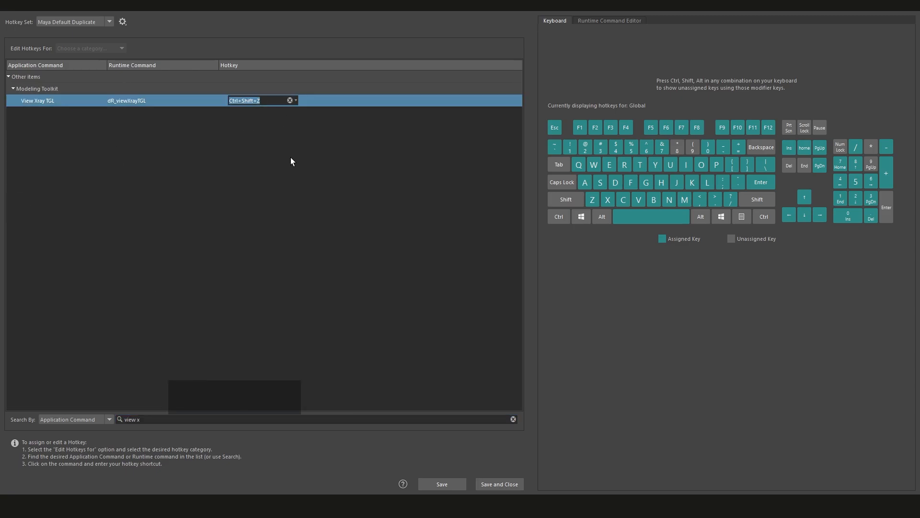
{"action": "left_click", "coordinate": [291, 174]}
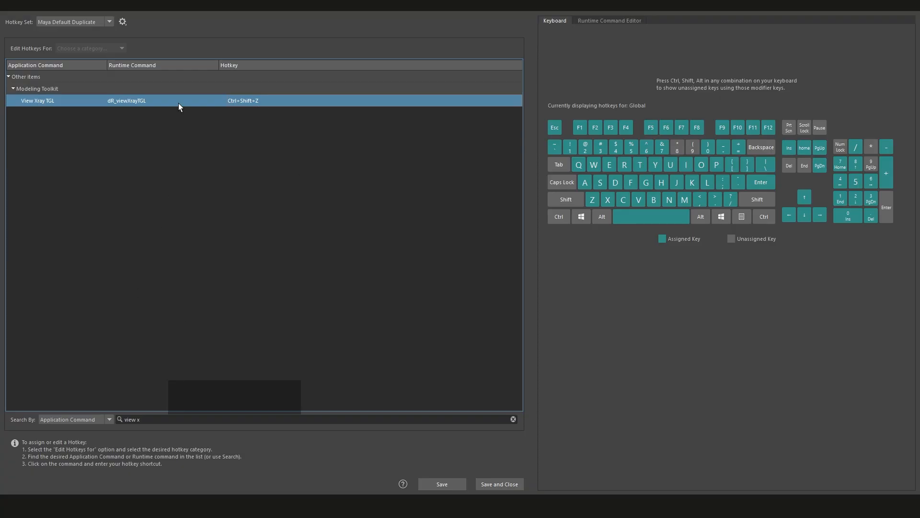
{"action": "left_click", "coordinate": [444, 484]}
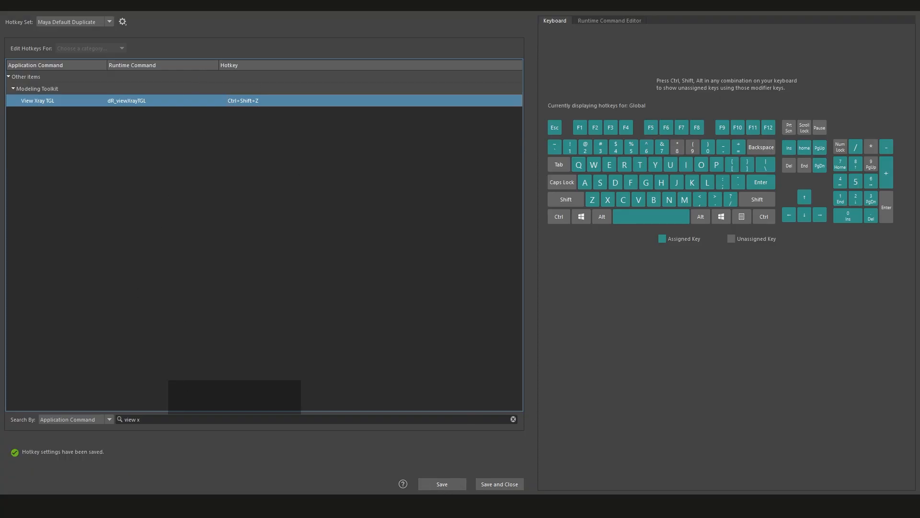
{"action": "left_click", "coordinate": [490, 488]}
Select the low-poly shoe and toggle its X-ray display on and off, ending in normal shading
{"action": "scroll", "coordinate": [466, 289], "scroll_direction": "up", "scroll_amount": 3}
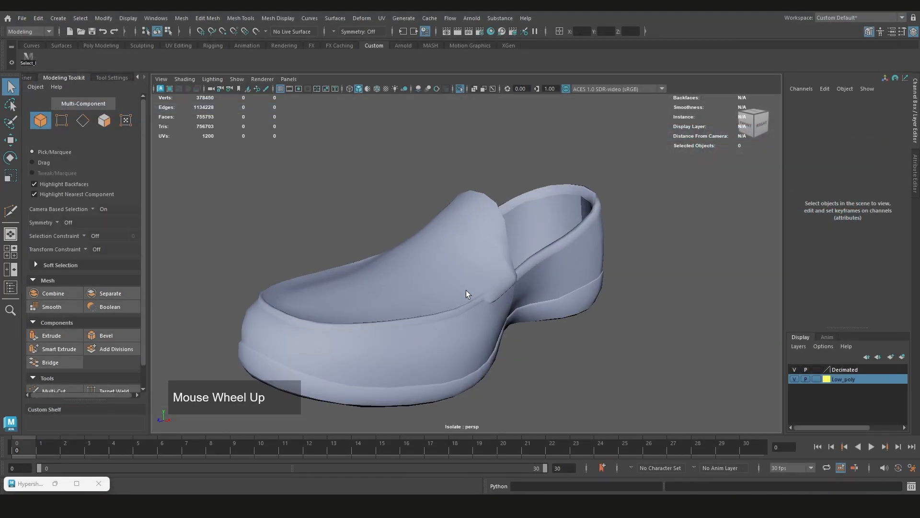
{"action": "left_click", "coordinate": [466, 289]}
{"action": "scroll", "coordinate": [466, 289], "scroll_direction": "down", "scroll_amount": 3}
{"action": "key", "text": "ctrl+shift+z"}
{"action": "key", "text": "ctrl+shift+z"}
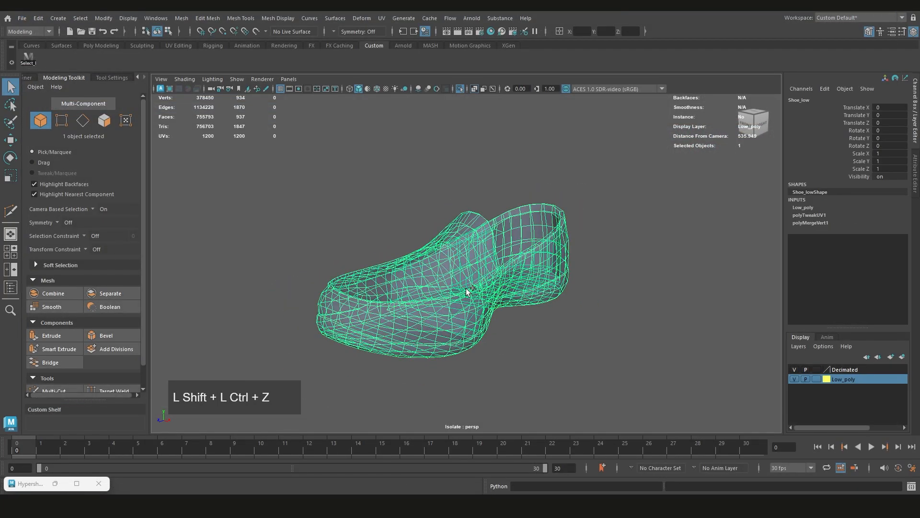
{"action": "key", "text": "ctrl+shift+z"}
{"action": "key", "text": "ctrl+shift+z"}
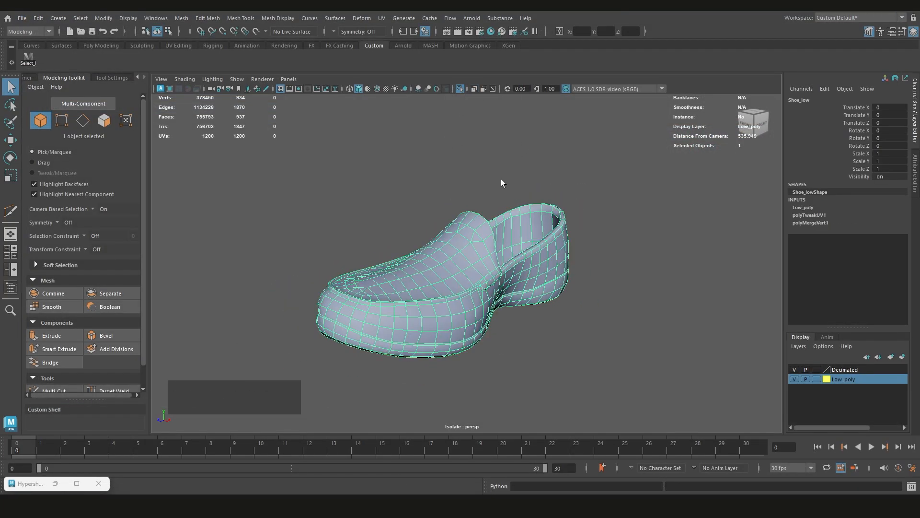
Review the list of available workspaces, keep Custom Default, and examine the selected shoe from a slightly higher angle
{"action": "left_click_drag", "start_coordinate": [479, 119], "coordinate": [499, 185], "text": "alt"}
{"action": "scroll", "coordinate": [499, 185], "scroll_direction": "up", "scroll_amount": 3}
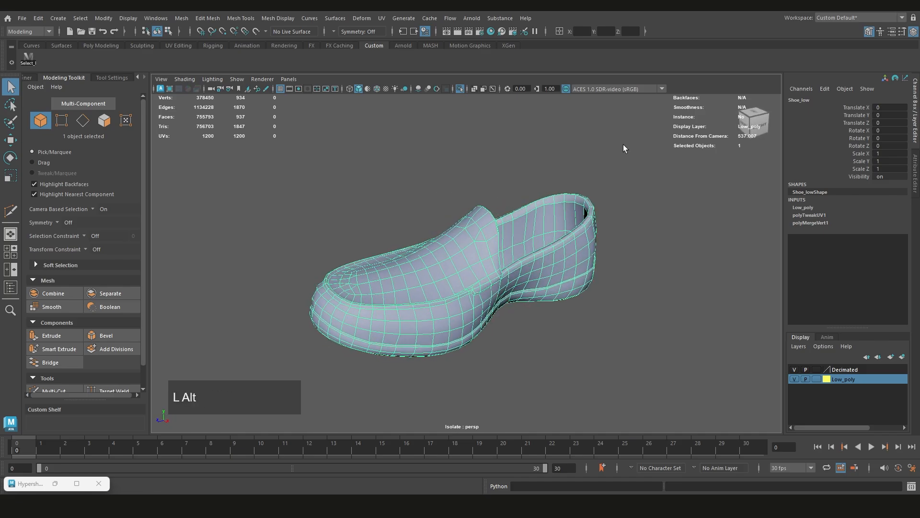
{"action": "left_click", "coordinate": [839, 18]}
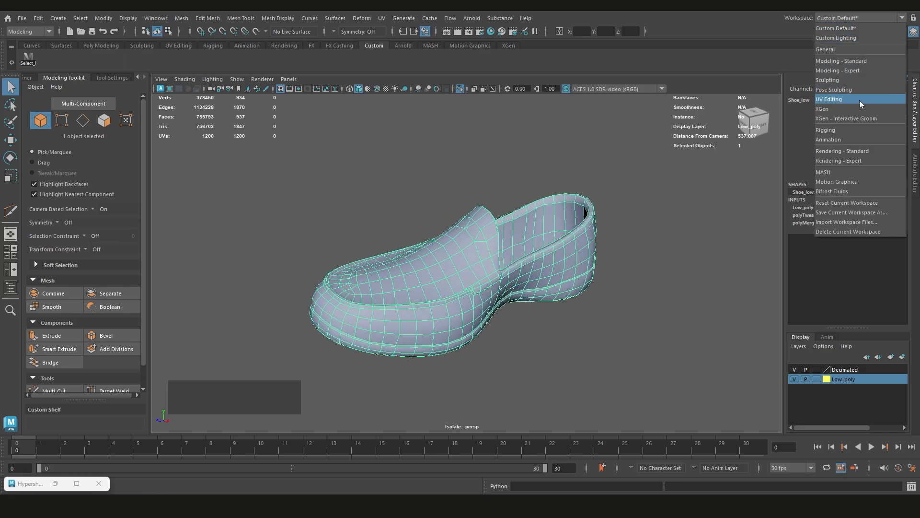
{"action": "left_click", "coordinate": [751, 51]}
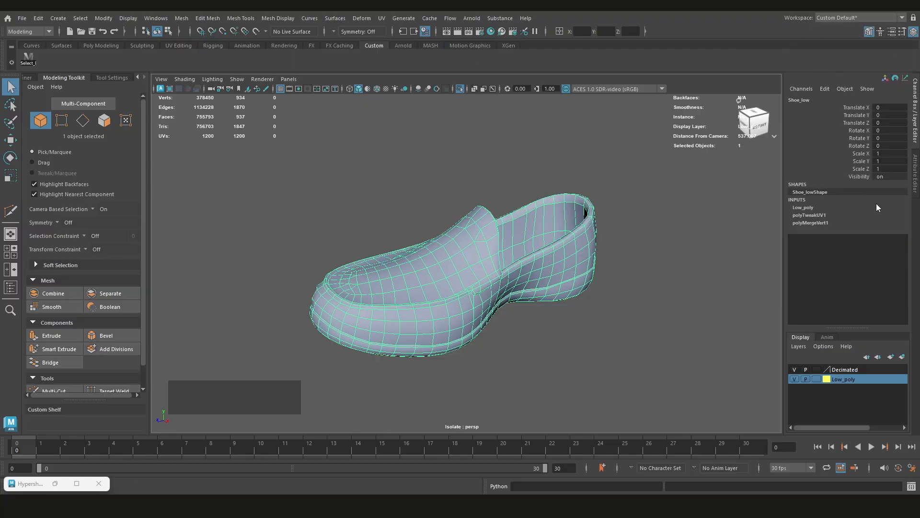
{"action": "scroll", "coordinate": [585, 237], "scroll_direction": "up", "scroll_amount": 2}
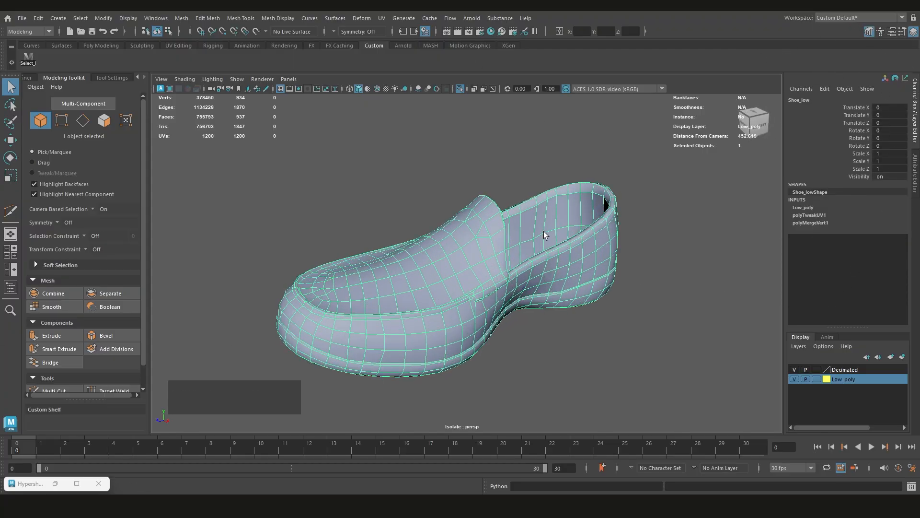
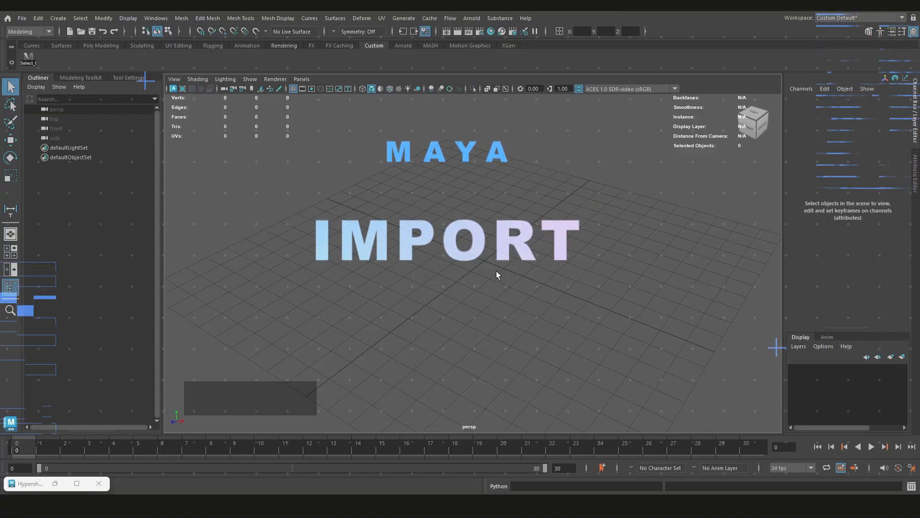
{"action": "scroll", "coordinate": [507, 249], "scroll_direction": "up", "scroll_amount": 2}
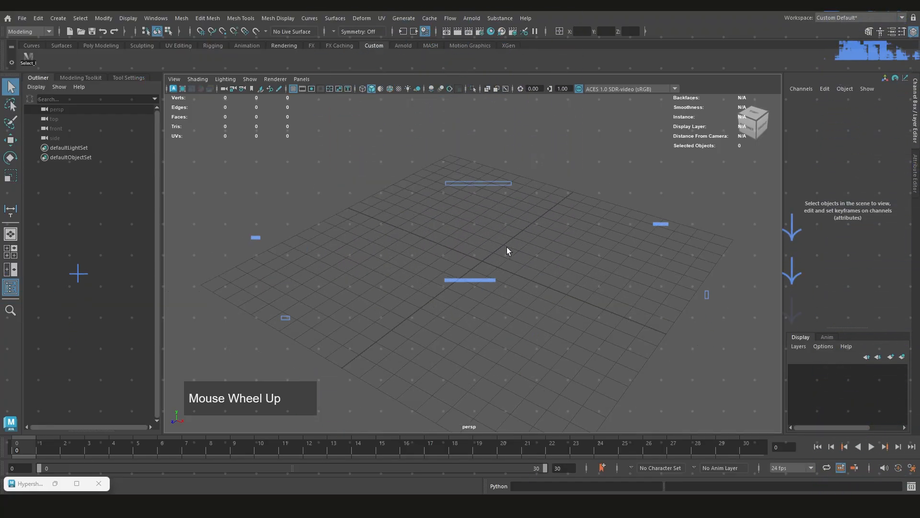
{"action": "left_click_drag", "start_coordinate": [528, 271], "coordinate": [323, 427], "text": "alt"}
{"action": "scroll", "coordinate": [464, 265], "scroll_direction": "down", "scroll_amount": 2}
{"action": "scroll", "coordinate": [541, 317], "scroll_direction": "up", "scroll_amount": 2}
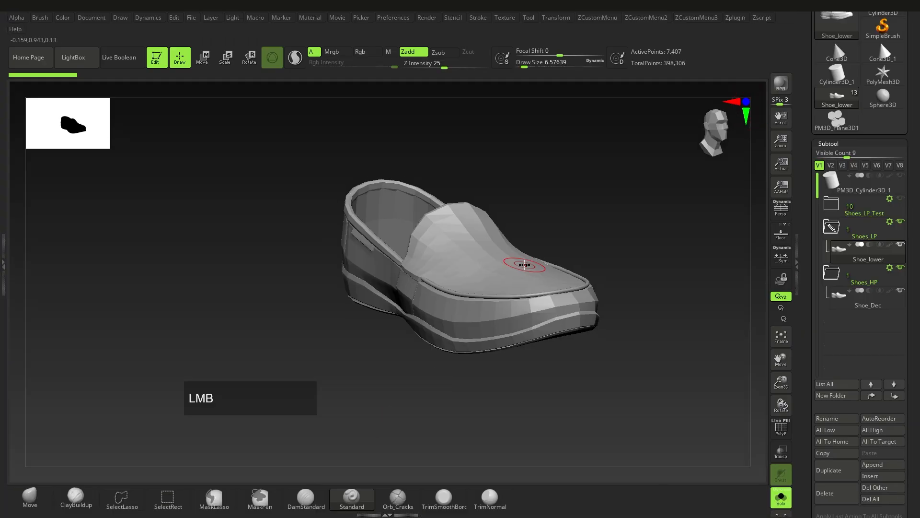
{"action": "right_click_drag", "start_coordinate": [525, 264], "coordinate": [427, 350], "text": "alt"}
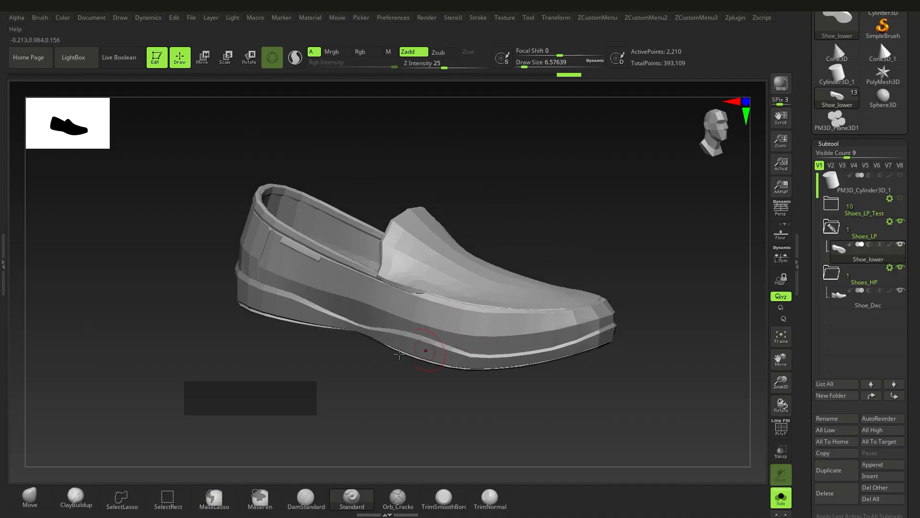
Switch to ZBrush and review the low-poly shoe's export scale and offset settings
{"action": "left_click_drag", "start_coordinate": [914, 188], "coordinate": [919, 274]}
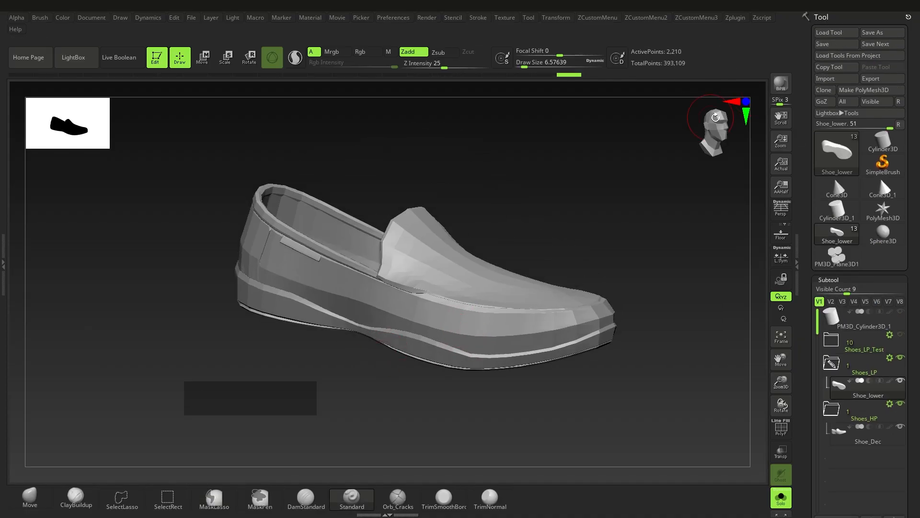
{"action": "left_click_drag", "start_coordinate": [916, 406], "coordinate": [918, 203]}
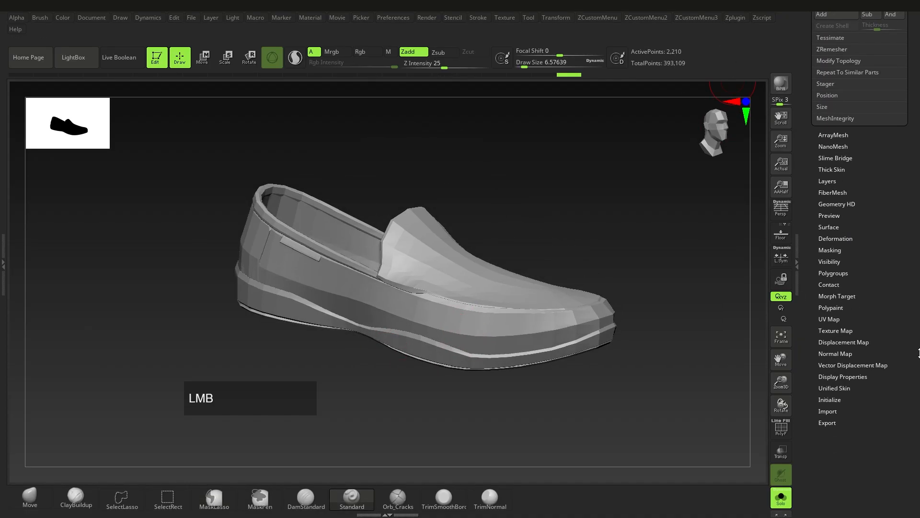
{"action": "left_click", "coordinate": [839, 422], "text": "shift"}
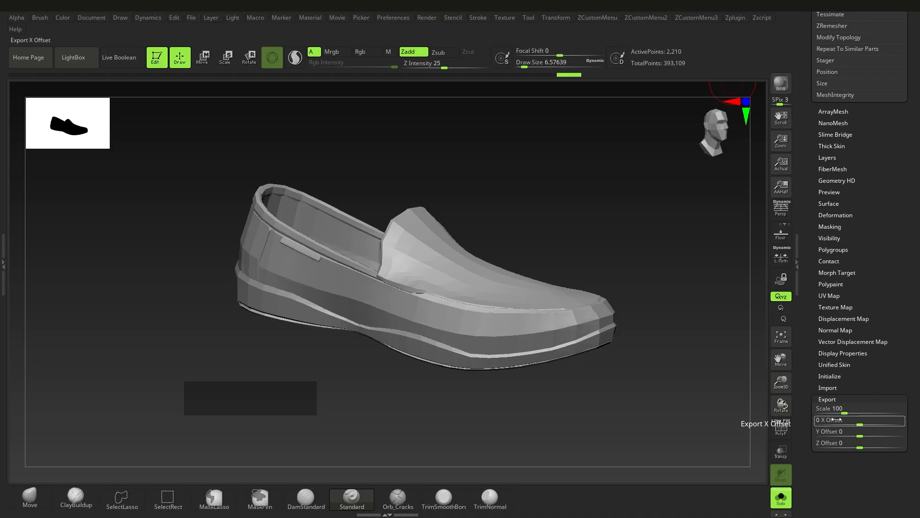
{"action": "left_click", "coordinate": [832, 408]}
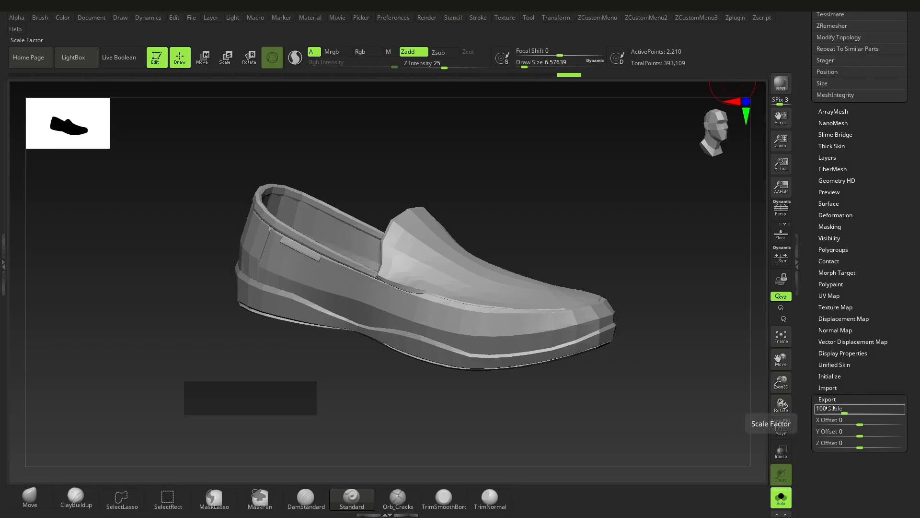
{"action": "right_click_drag", "start_coordinate": [604, 335], "coordinate": [528, 302]}
Export the selected low-poly shoe with FBX ExportImport as Shoe_lower.fbx into the Maya_Demo project's assets folder on the Desktop
{"action": "left_click_drag", "start_coordinate": [919, 232], "coordinate": [919, 431]}
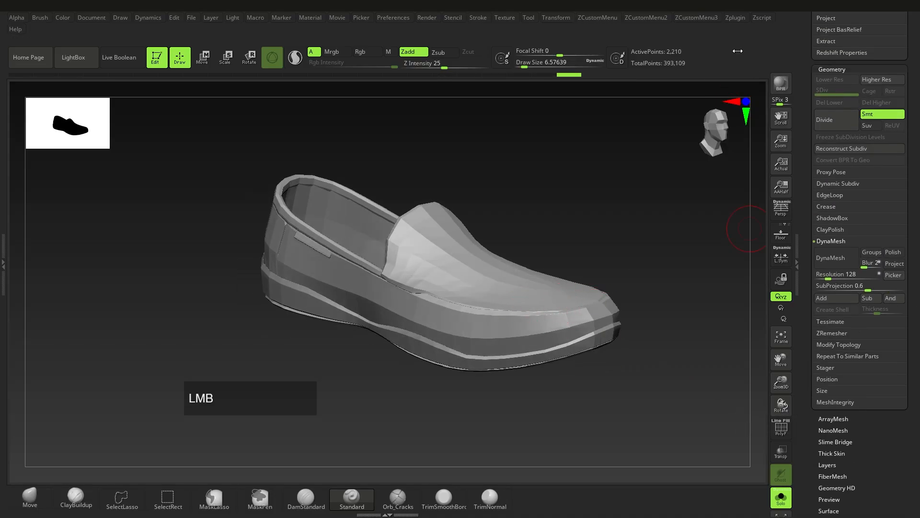
{"action": "left_click", "coordinate": [738, 21]}
{"action": "left_click", "coordinate": [771, 116], "text": "shift"}
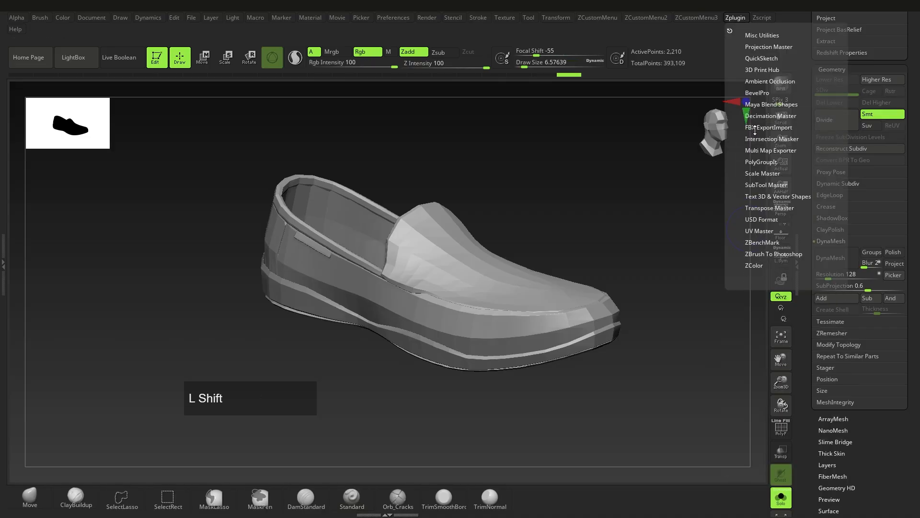
{"action": "left_click", "coordinate": [755, 128], "text": "shift"}
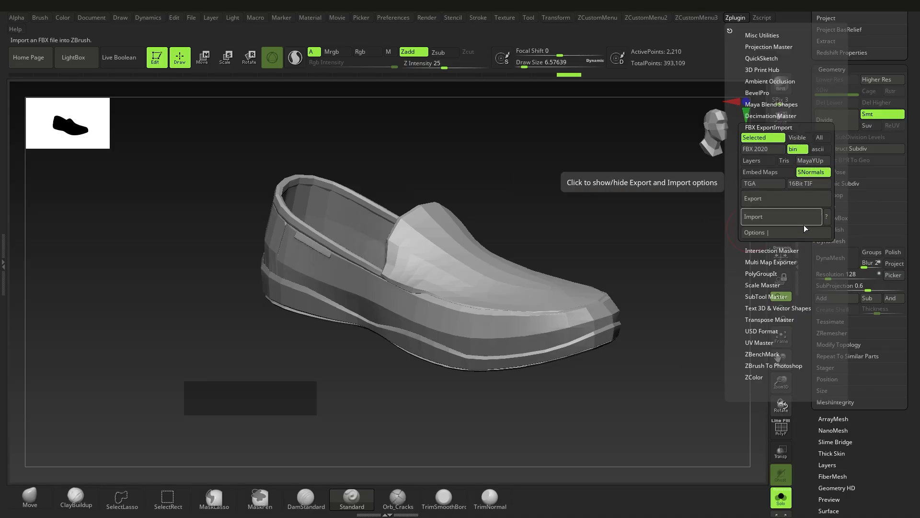
{"action": "left_click", "coordinate": [777, 198]}
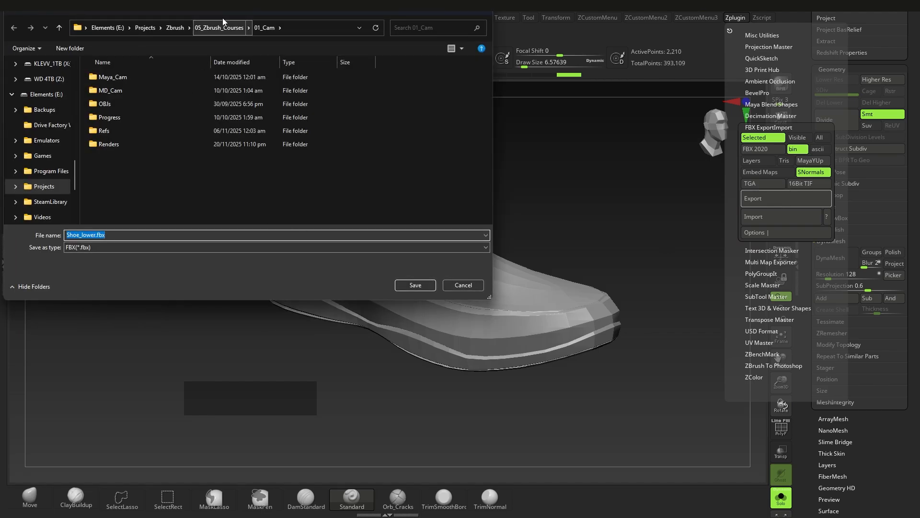
{"action": "scroll", "coordinate": [27, 103], "scroll_direction": "up", "scroll_amount": 5}
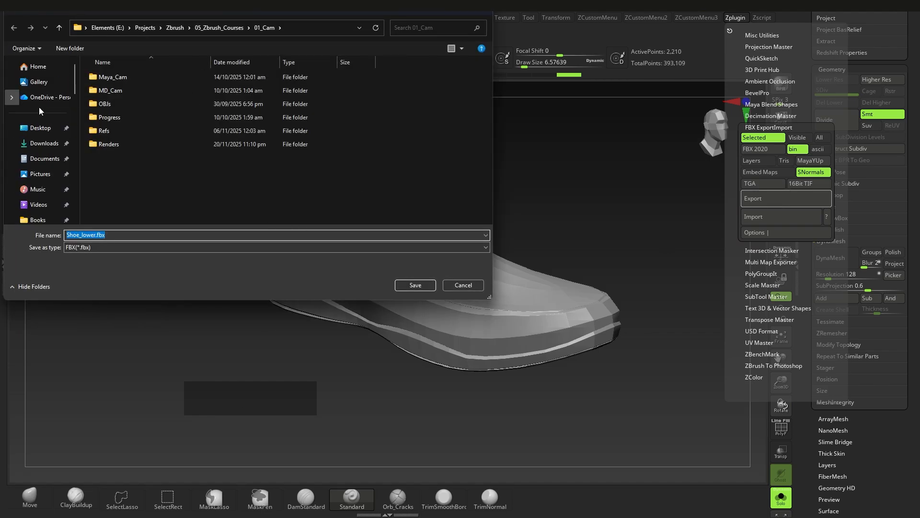
{"action": "left_click", "coordinate": [41, 129]}
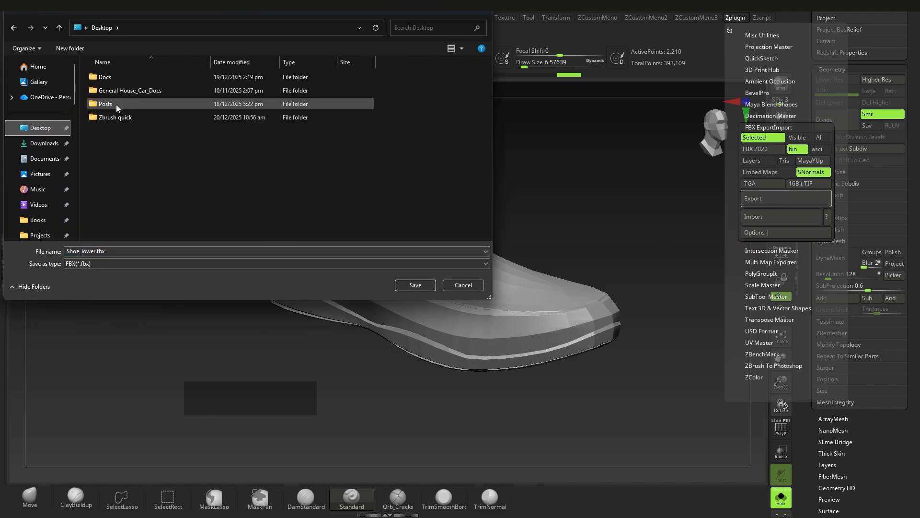
{"action": "double_click", "coordinate": [134, 119]}
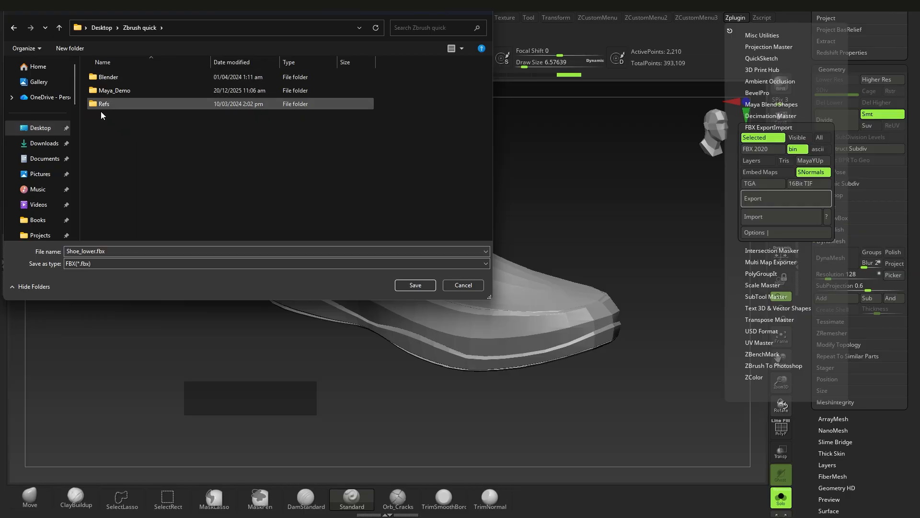
{"action": "double_click", "coordinate": [114, 91]}
{"action": "double_click", "coordinate": [117, 76]}
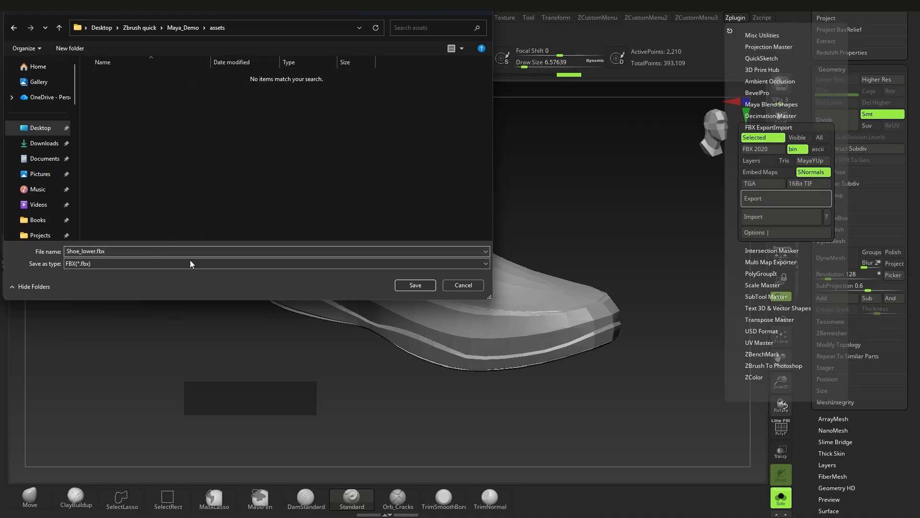
{"action": "left_click", "coordinate": [415, 285]}
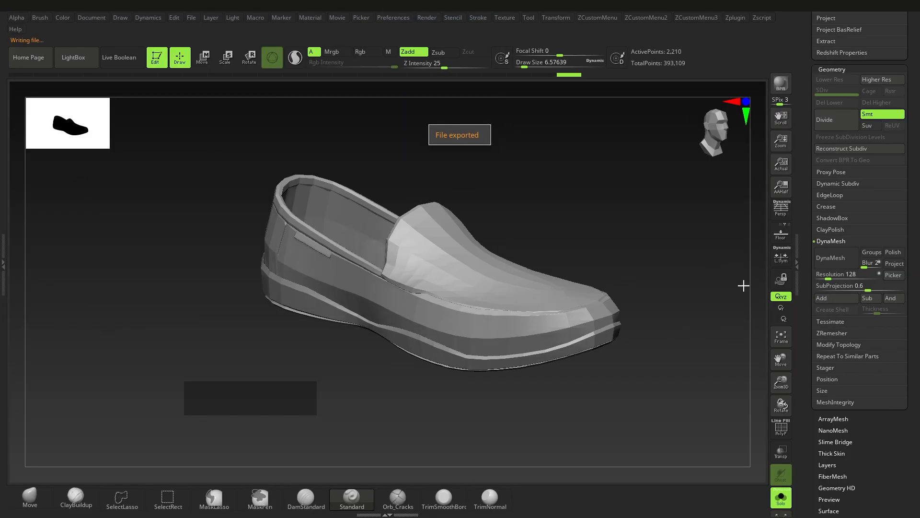
Switch to Maya and import Shoe_lower.fbx from the Maya_Demo project's assets folder into the empty scene
{"action": "right_click", "coordinate": [463, 387]}
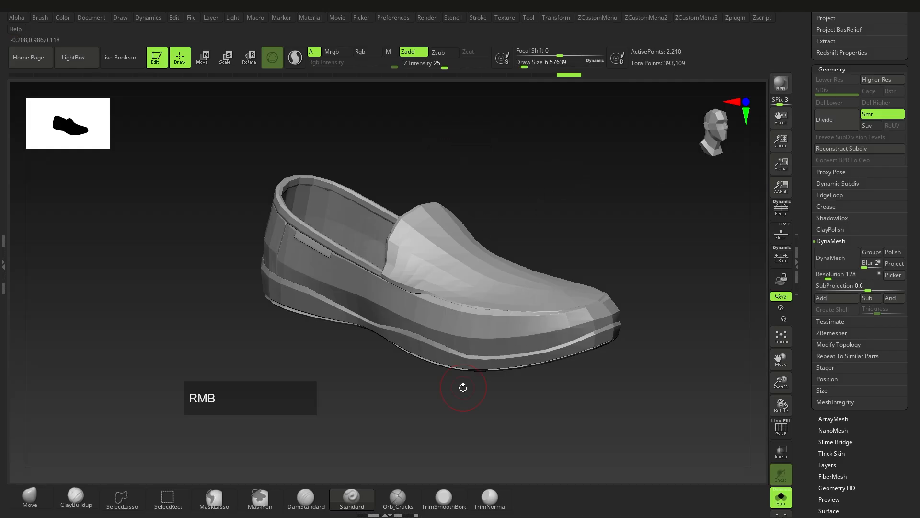
{"action": "scroll", "coordinate": [489, 288], "scroll_direction": "up", "scroll_amount": 2}
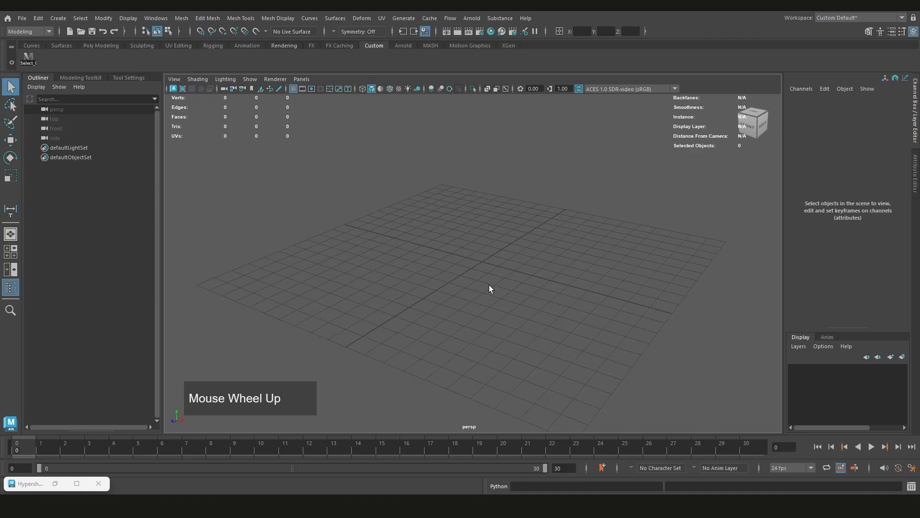
{"action": "middle_click_drag", "start_coordinate": [489, 288], "coordinate": [480, 280], "text": "alt"}
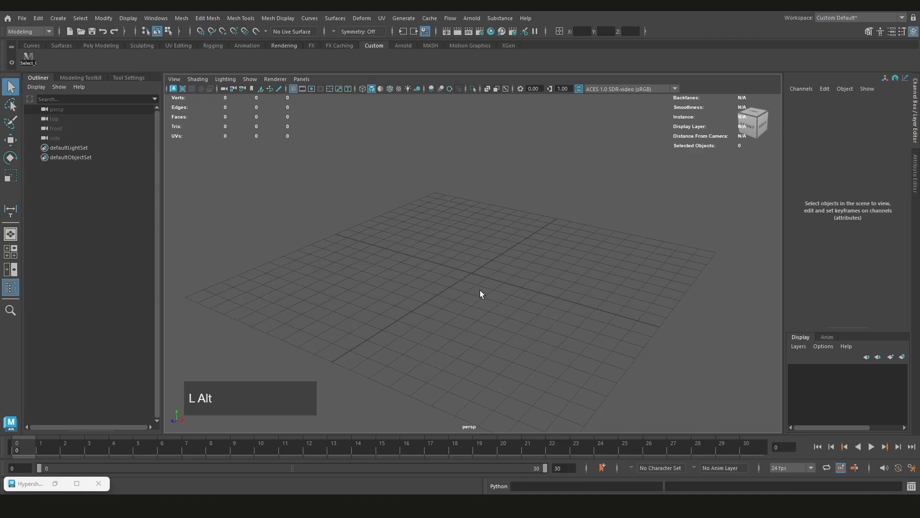
{"action": "left_click_drag", "start_coordinate": [480, 294], "coordinate": [443, 298], "text": "alt"}
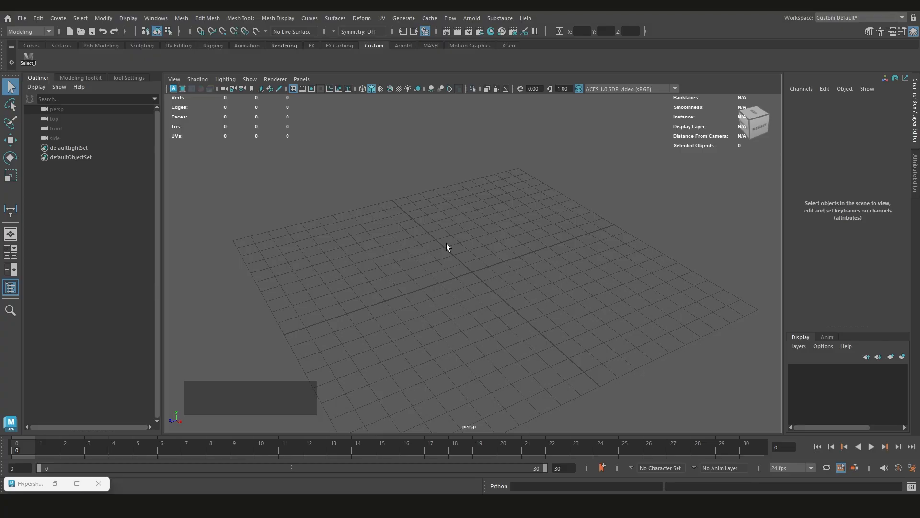
{"action": "left_click", "coordinate": [19, 19]}
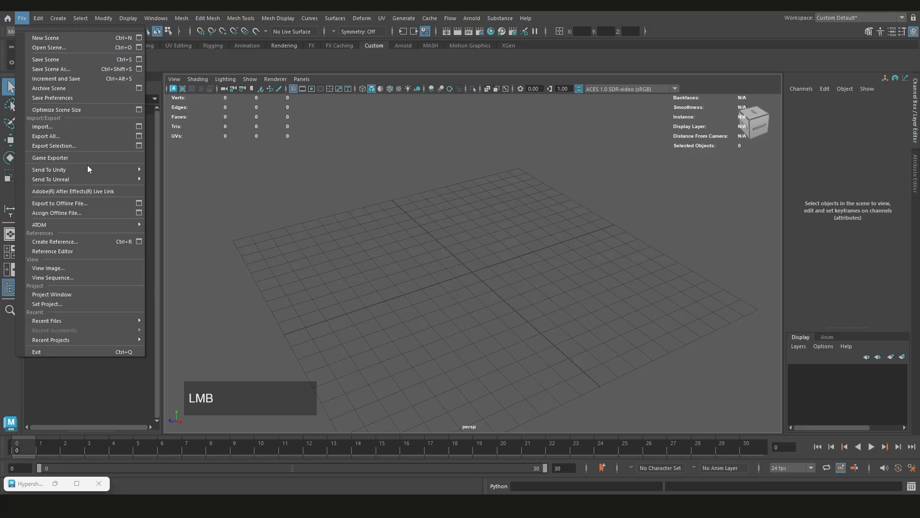
{"action": "left_click", "coordinate": [59, 126]}
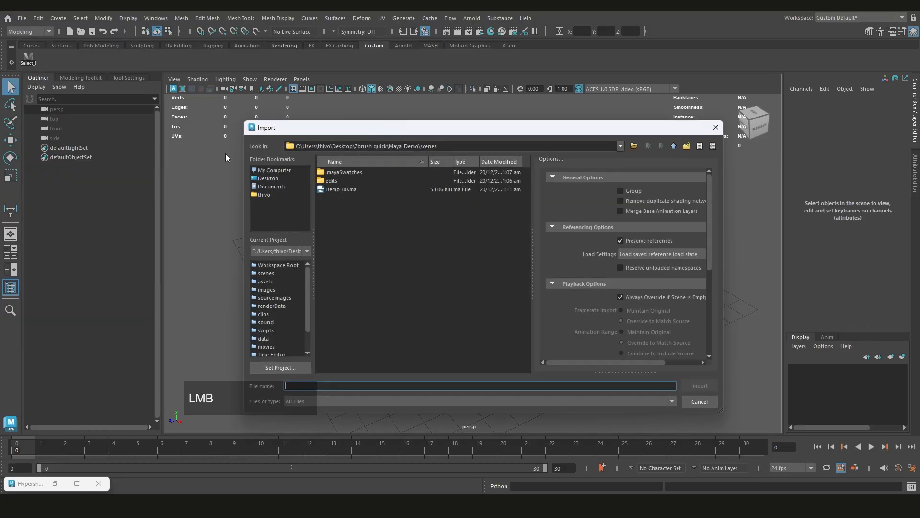
{"action": "left_click", "coordinate": [673, 146]}
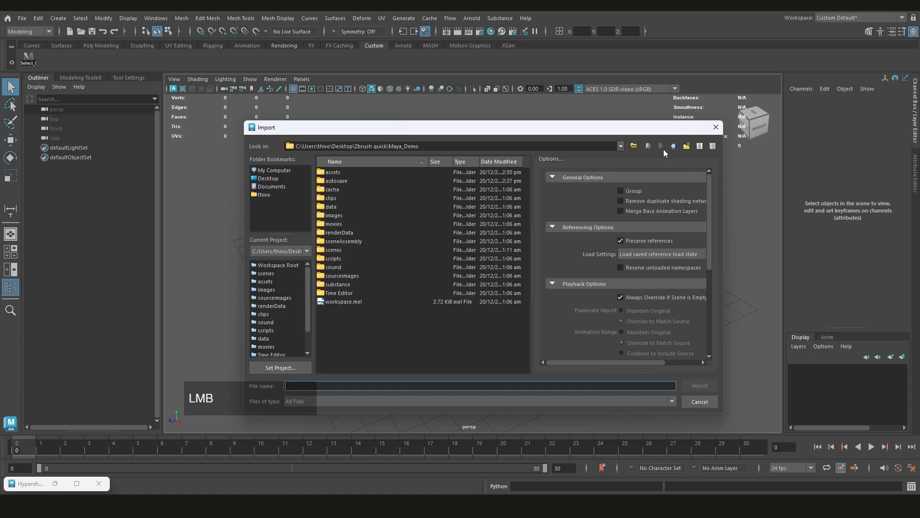
{"action": "double_click", "coordinate": [332, 172]}
{"action": "double_click", "coordinate": [349, 173]}
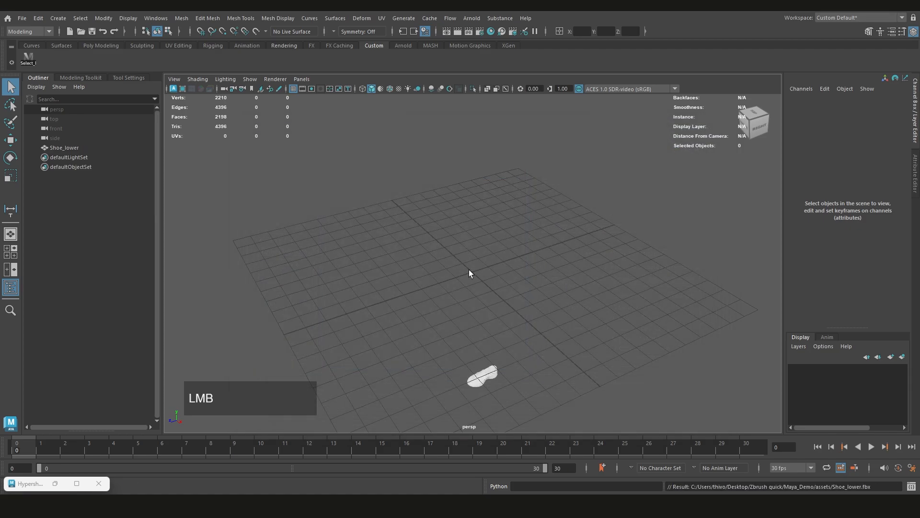
Examine the imported shoe's size and position relative to the grid in the perspective view
{"action": "scroll", "coordinate": [470, 342], "scroll_direction": "up", "scroll_amount": 2}
{"action": "scroll", "coordinate": [482, 378], "scroll_direction": "down", "scroll_amount": 3}
{"action": "left_click_drag", "start_coordinate": [485, 370], "coordinate": [470, 342], "text": "alt"}
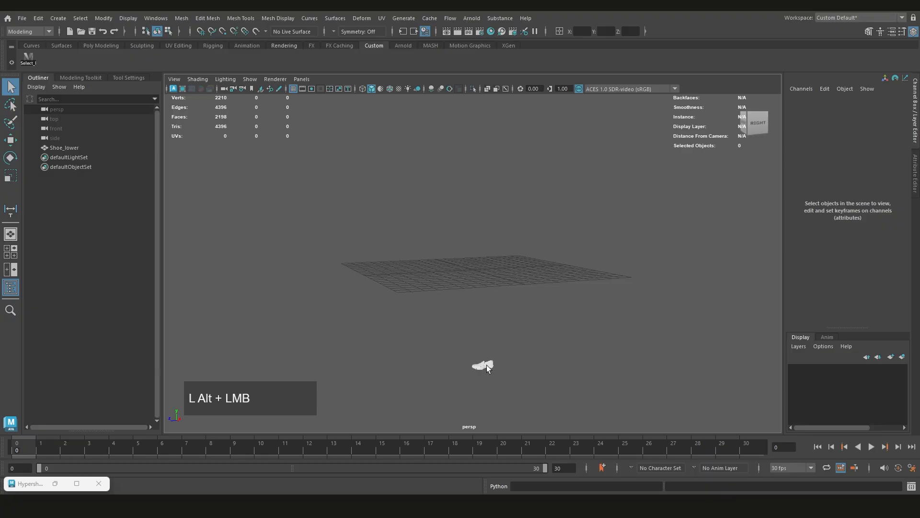
{"action": "middle_click_drag", "start_coordinate": [487, 368], "coordinate": [487, 326], "text": "alt"}
{"action": "scroll", "coordinate": [487, 319], "scroll_direction": "down", "scroll_amount": 2}
{"action": "scroll", "coordinate": [493, 251], "scroll_direction": "up", "scroll_amount": 2}
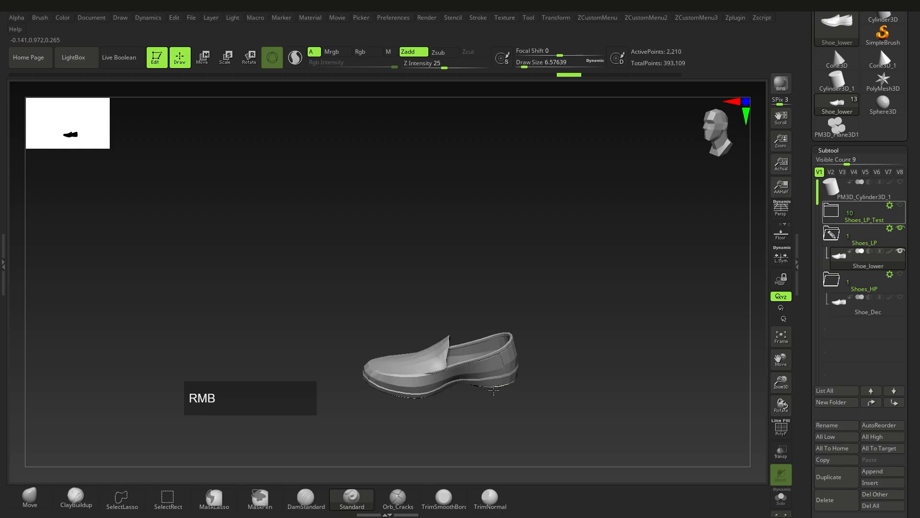
Switch to ZBrush and toggle the floor grid on and off to compare the shoe's position with the origin
{"action": "right_click_drag", "start_coordinate": [493, 390], "coordinate": [446, 283], "text": "ctrl"}
{"action": "left_click", "coordinate": [781, 233]}
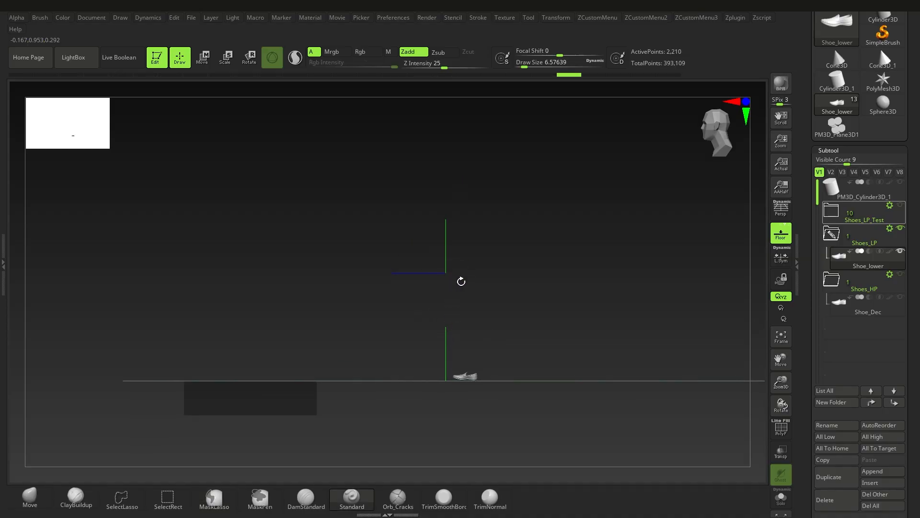
{"action": "right_click_drag", "start_coordinate": [464, 367], "coordinate": [477, 379], "text": "alt"}
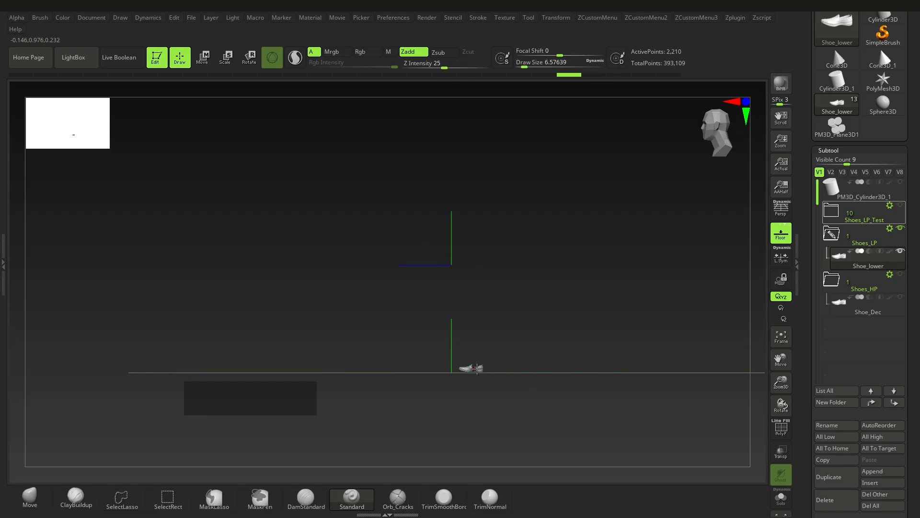
{"action": "left_click", "coordinate": [780, 236]}
{"action": "mouse_move", "coordinate": [487, 361]}
{"action": "right_mouse_down", "text": "ctrl"}
{"action": "mouse_move", "coordinate": [596, 437]}
{"action": "mouse_move", "coordinate": [483, 376]}
{"action": "right_mouse_up", "text": "ctrl"}
{"action": "left_click", "coordinate": [439, 335]}
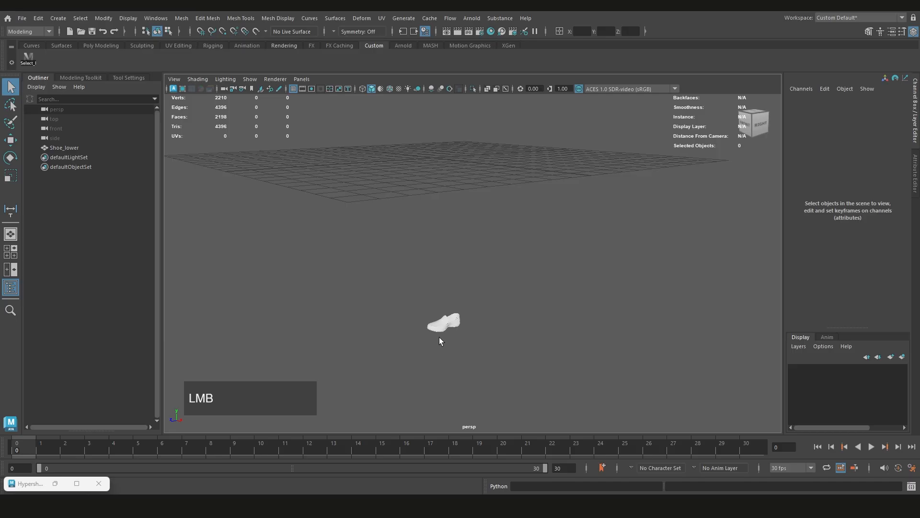
Switch back to Maya and show the four-view layout, widening the front and side views to locate the shoe
{"action": "scroll", "coordinate": [444, 347], "scroll_direction": "up", "scroll_amount": 3}
{"action": "scroll", "coordinate": [436, 350], "scroll_direction": "down", "scroll_amount": 5}
{"action": "left_click_drag", "start_coordinate": [479, 307], "coordinate": [435, 353], "text": "alt"}
{"action": "key", "text": "space"}
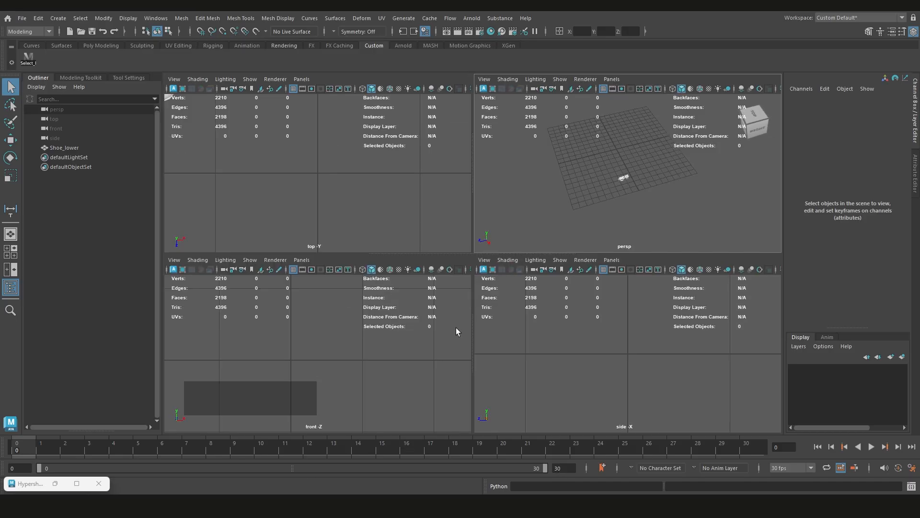
{"action": "scroll", "coordinate": [390, 353], "scroll_direction": "down", "scroll_amount": 3}
{"action": "scroll", "coordinate": [367, 365], "scroll_direction": "down", "scroll_amount": 3}
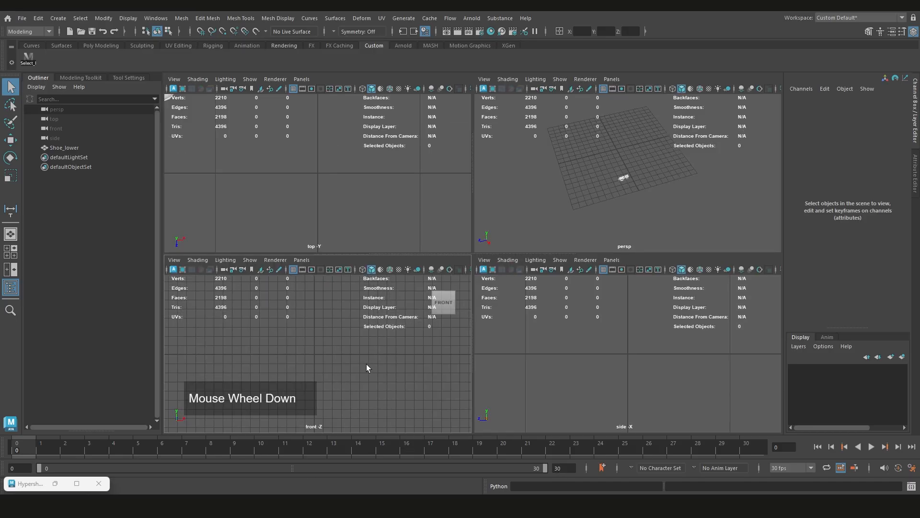
{"action": "scroll", "coordinate": [644, 357], "scroll_direction": "down", "scroll_amount": 3}
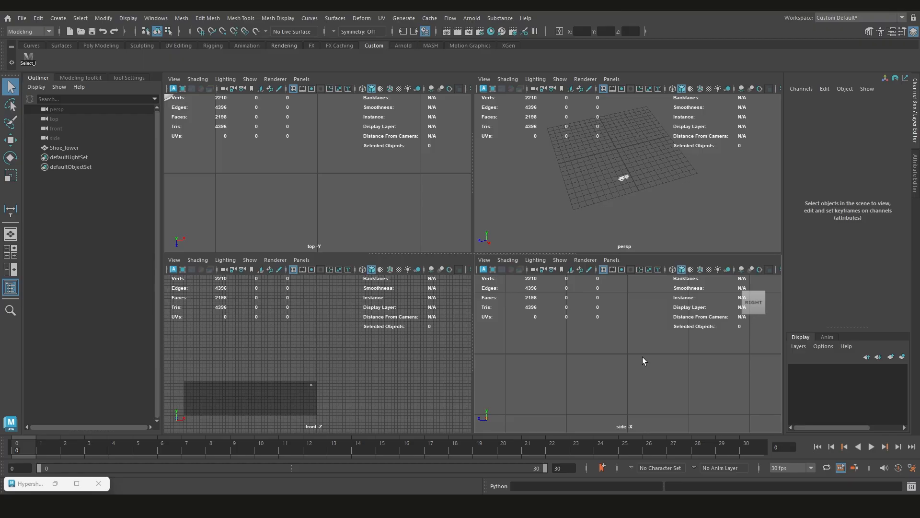
{"action": "scroll", "coordinate": [323, 190], "scroll_direction": "down", "scroll_amount": 5}
Examine the imported shoe and its placement on the grid in the top view
{"action": "scroll", "coordinate": [328, 192], "scroll_direction": "up", "scroll_amount": 3}
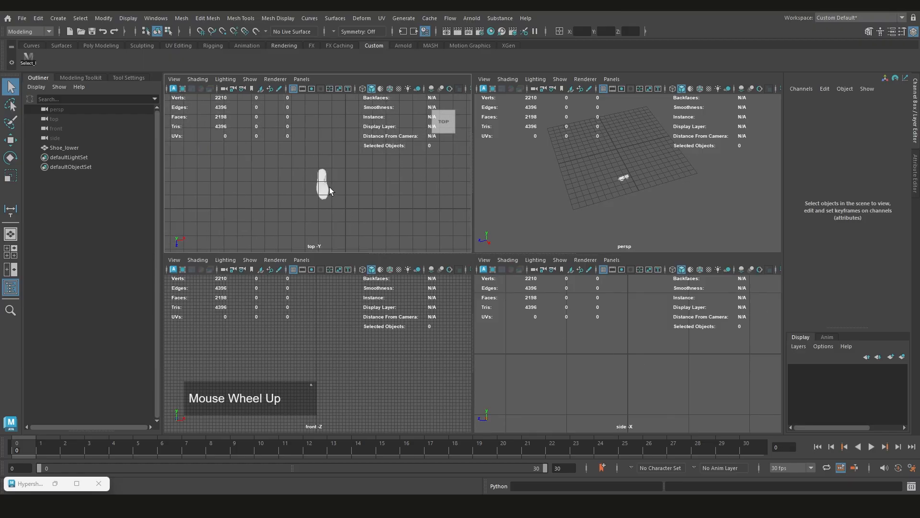
{"action": "middle_click_drag", "start_coordinate": [330, 191], "coordinate": [321, 177], "text": "alt"}
{"action": "scroll", "coordinate": [321, 177], "scroll_direction": "up", "scroll_amount": 2}
{"action": "scroll", "coordinate": [322, 163], "scroll_direction": "down", "scroll_amount": 1}
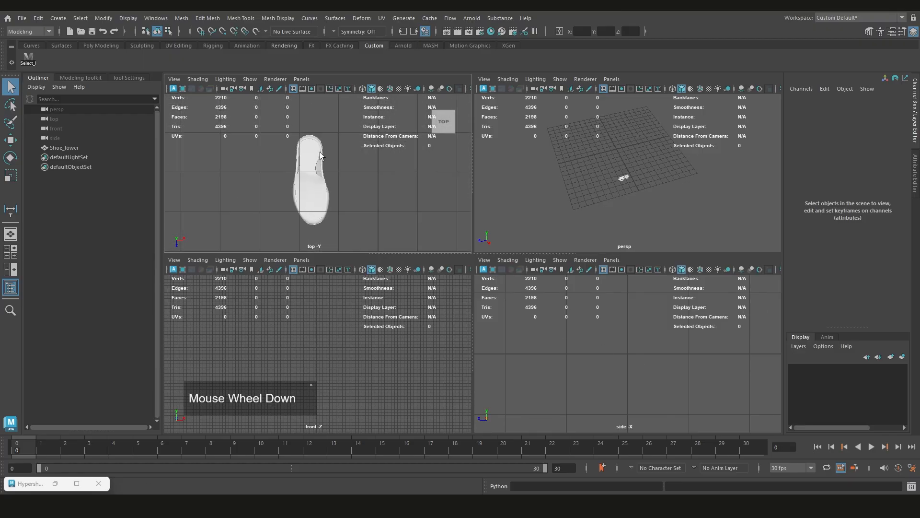
{"action": "scroll", "coordinate": [340, 206], "scroll_direction": "down", "scroll_amount": 2}
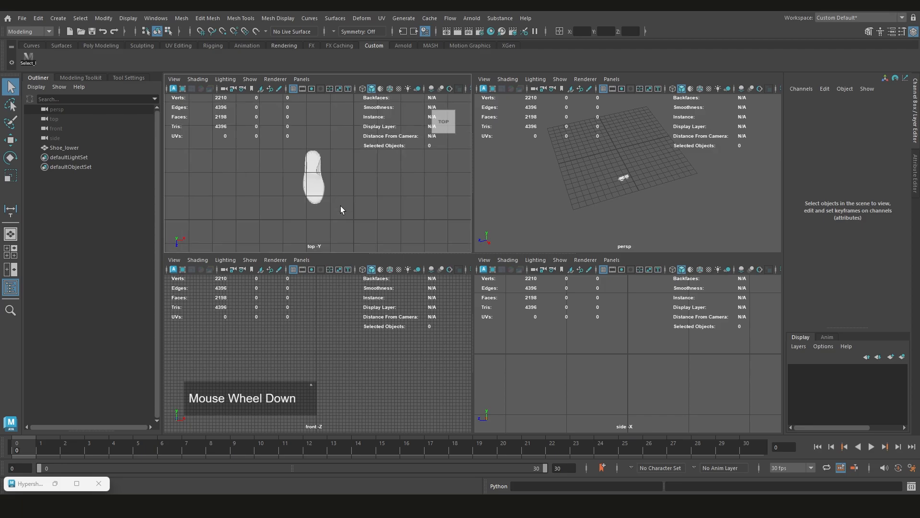
{"action": "scroll", "coordinate": [337, 205], "scroll_direction": "up", "scroll_amount": 1}
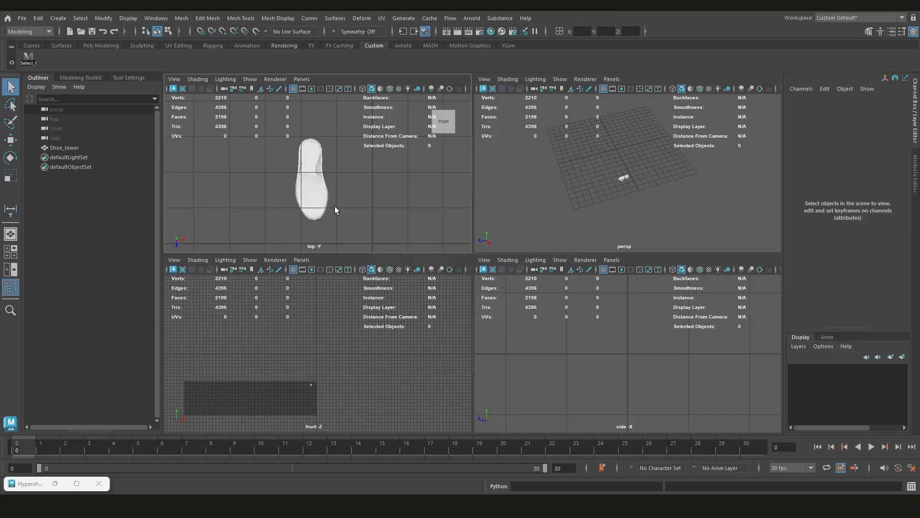
Enlarge the top view to a single pane and frame the whole shoe against the grid
{"action": "scroll", "coordinate": [350, 205], "scroll_direction": "down", "scroll_amount": 2}
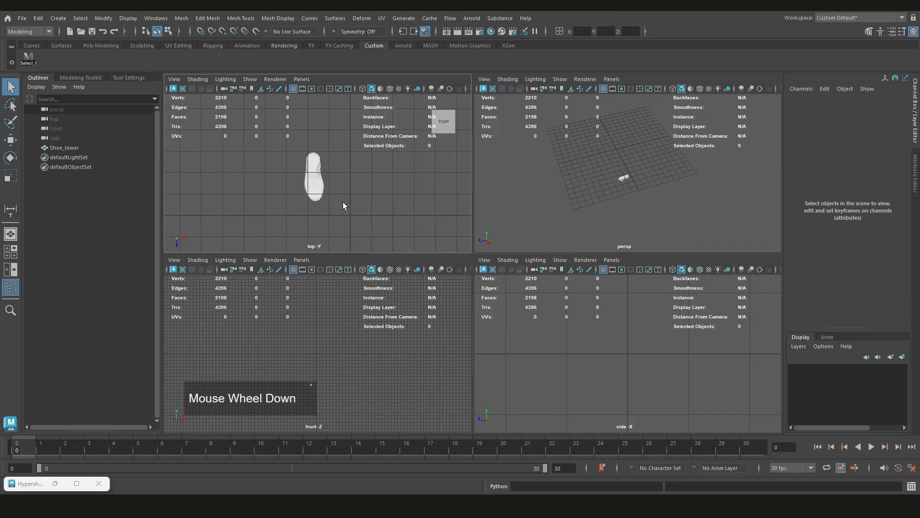
{"action": "scroll", "coordinate": [334, 196], "scroll_direction": "up", "scroll_amount": 3}
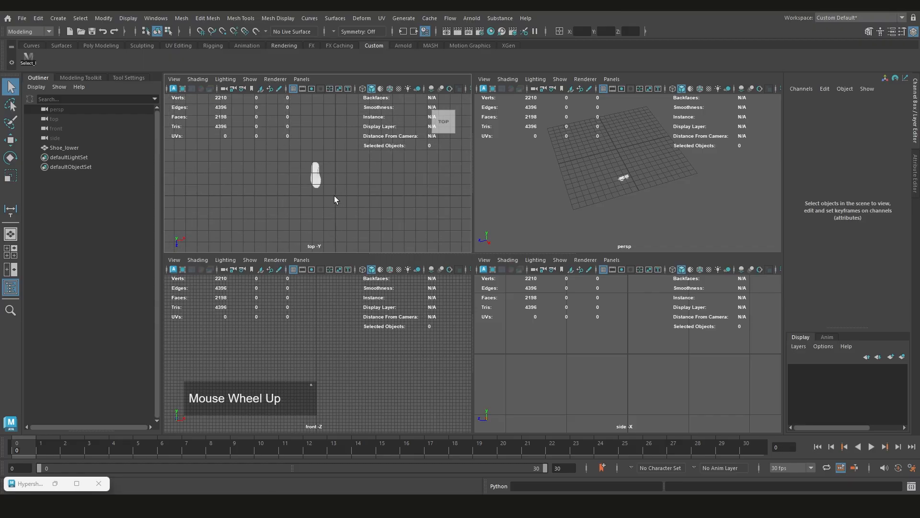
{"action": "middle_click_drag", "start_coordinate": [334, 194], "coordinate": [342, 180], "text": "alt"}
{"action": "key", "text": "space"}
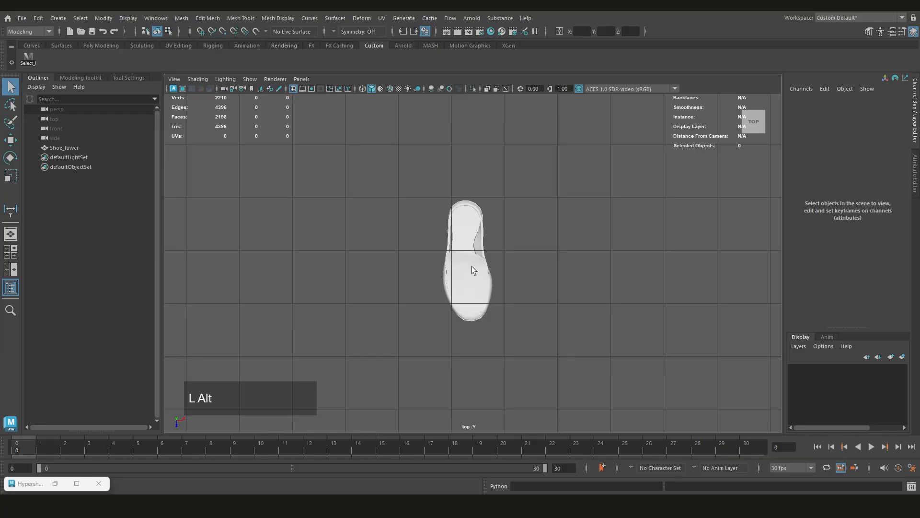
{"action": "middle_click_drag", "start_coordinate": [473, 267], "coordinate": [372, 254], "text": "alt"}
{"action": "scroll", "coordinate": [372, 254], "scroll_direction": "up", "scroll_amount": 1}
Measure the shoe's length from heel to toe with the Distance Tool in the top view, and undo the measurement
{"action": "left_click", "coordinate": [22, 19]}
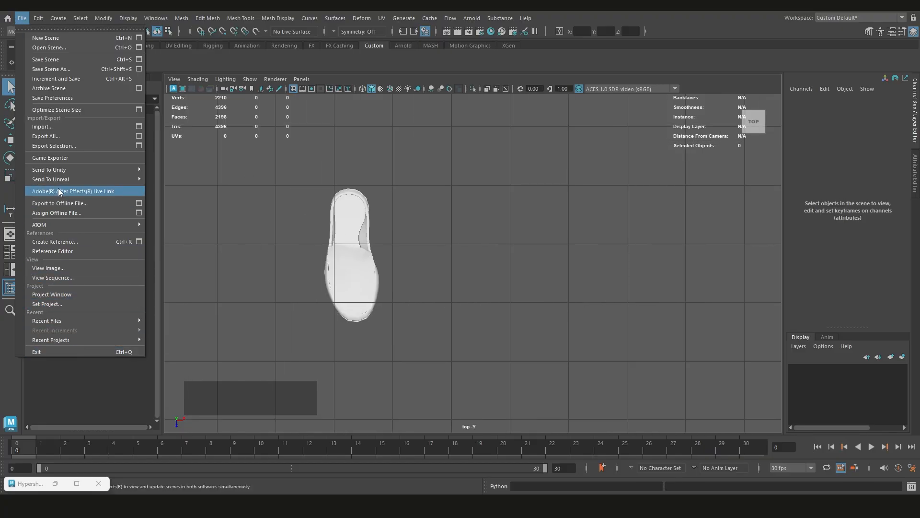
{"action": "mouse_move", "coordinate": [39, 22]}
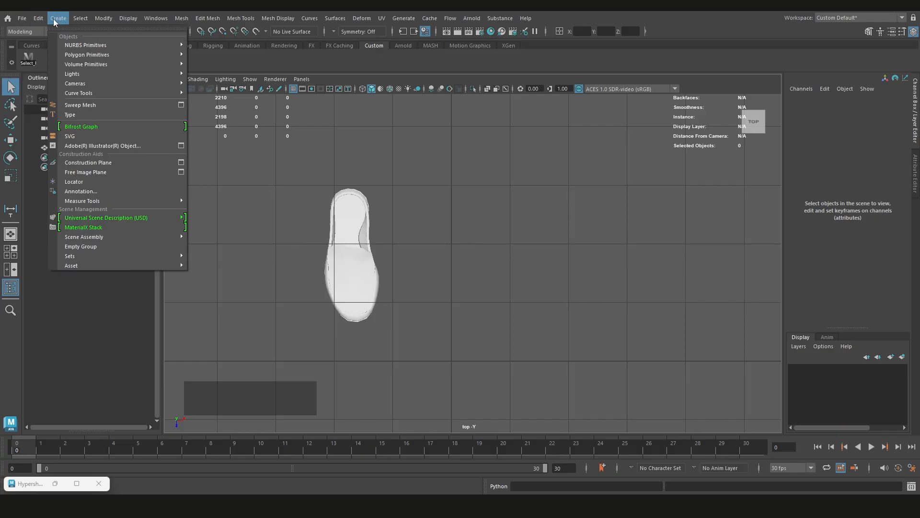
{"action": "mouse_move", "coordinate": [101, 200]}
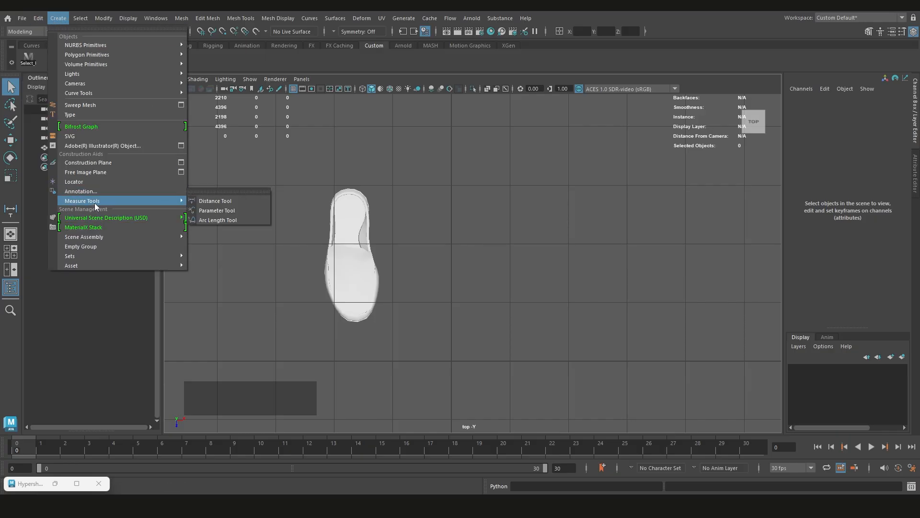
{"action": "left_click", "coordinate": [214, 201]}
{"action": "left_click", "coordinate": [391, 186]}
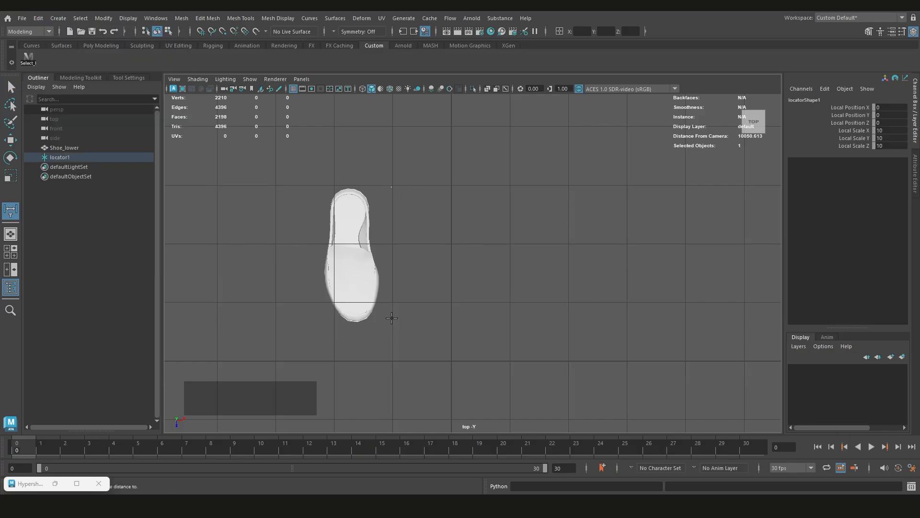
{"action": "left_click", "coordinate": [392, 318]}
{"action": "scroll", "coordinate": [366, 268], "scroll_direction": "up", "scroll_amount": 1}
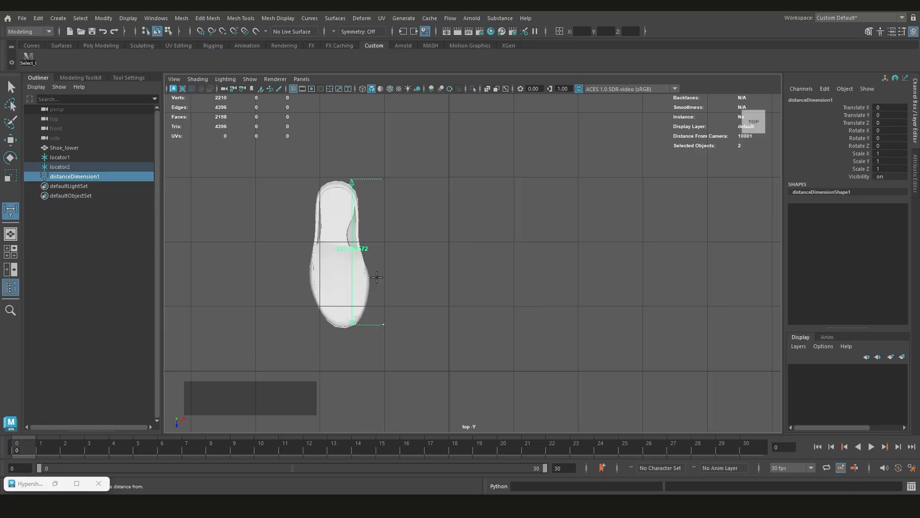
{"action": "scroll", "coordinate": [392, 273], "scroll_direction": "up", "scroll_amount": 1}
{"action": "scroll", "coordinate": [391, 274], "scroll_direction": "down", "scroll_amount": 1}
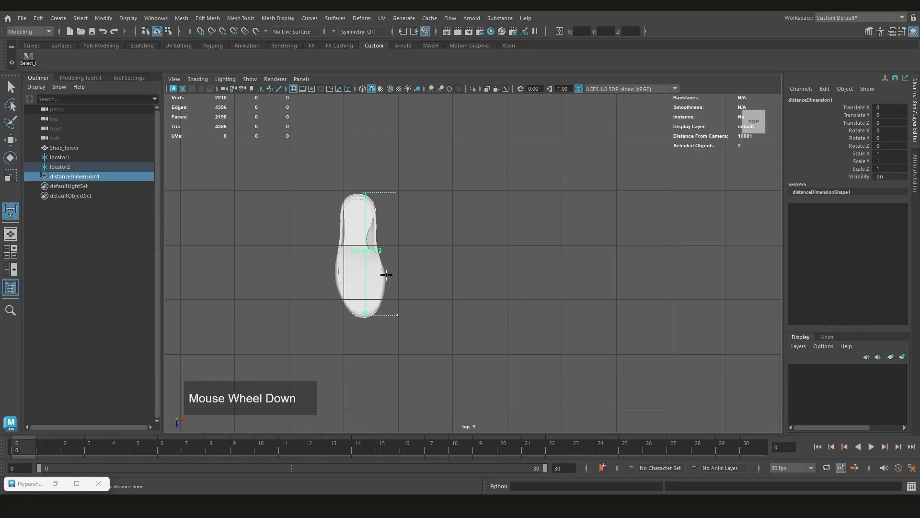
{"action": "key", "text": "ctrl+z"}
{"action": "key", "text": "q"}
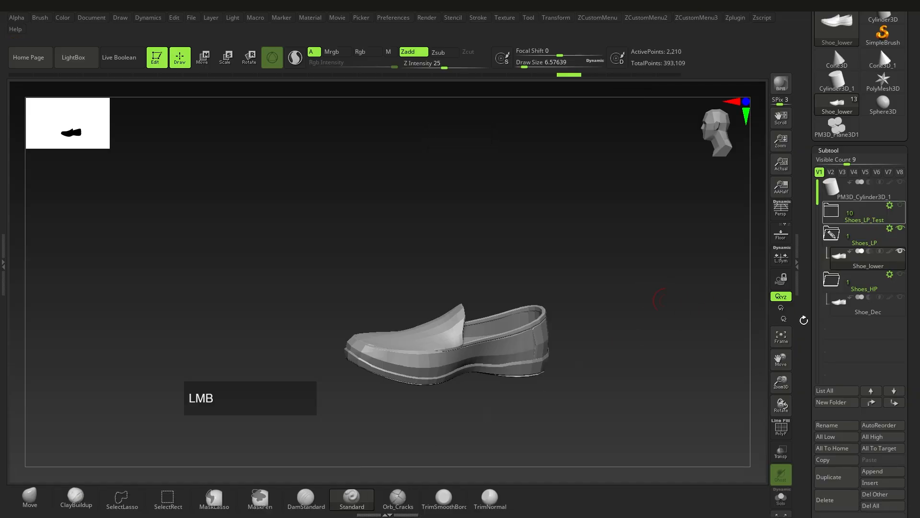
Switch to ZBrush and set the shoe's export Scale to 125
{"action": "left_click", "coordinate": [834, 47]}
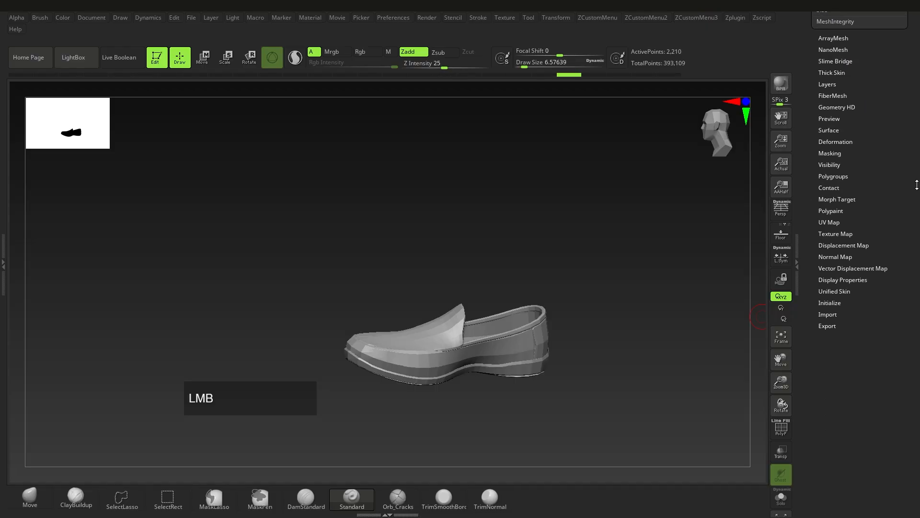
{"action": "key", "text": "shift"}
{"action": "left_click", "coordinate": [827, 325], "text": "shift"}
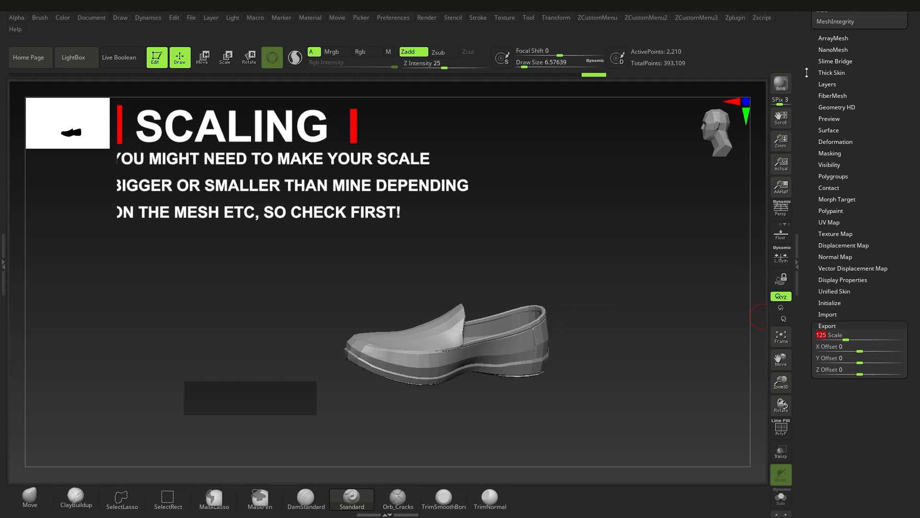
Export the selected shoe as a binary FBX, overwriting Shoe_lower.fbx in the Maya_Demo assets folder
{"action": "left_click", "coordinate": [740, 17]}
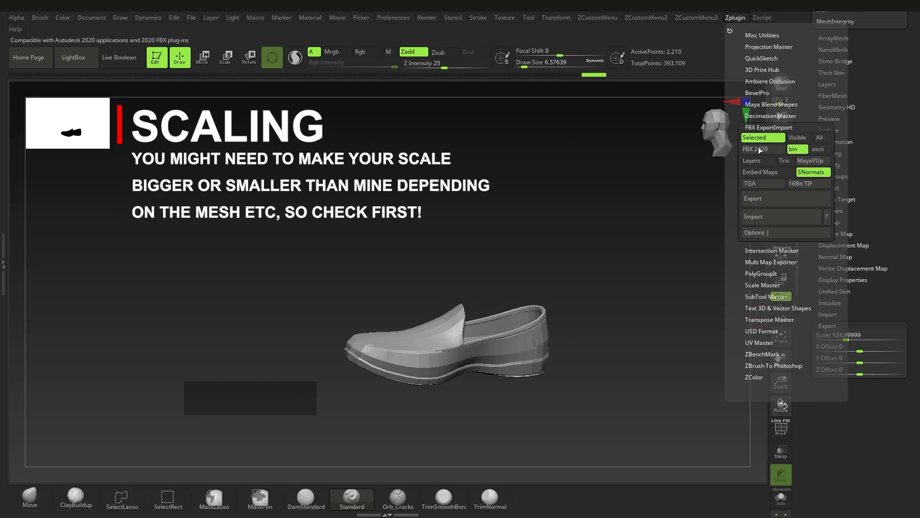
{"action": "left_click", "coordinate": [767, 200]}
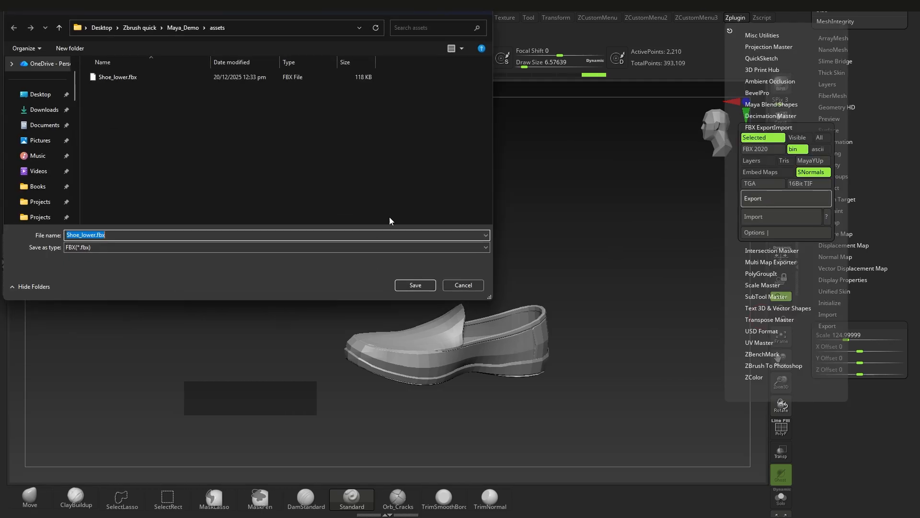
{"action": "double_click", "coordinate": [134, 77]}
{"action": "left_click", "coordinate": [482, 252]}
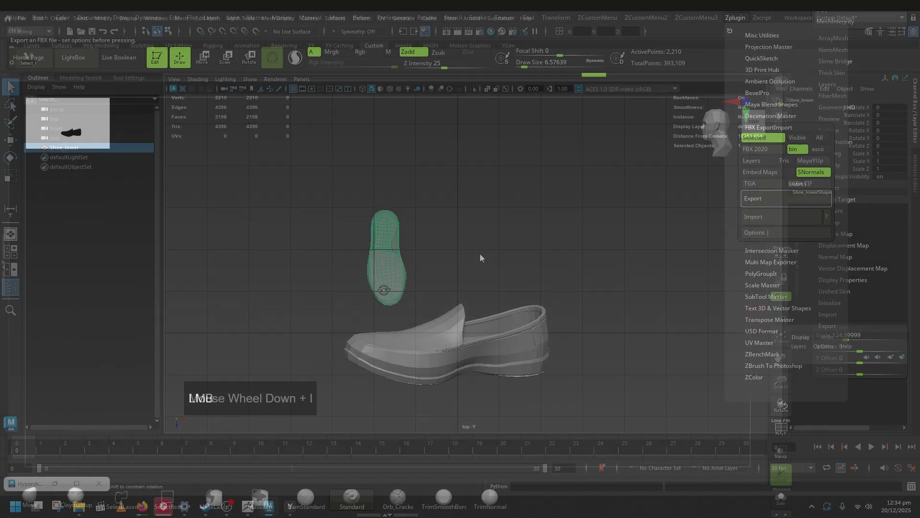
Switch to Maya and delete the previously imported Shoe_lower mesh in the full-size perspective view
{"action": "left_click_drag", "start_coordinate": [480, 257], "coordinate": [382, 267], "text": "alt"}
{"action": "key", "text": "space"}
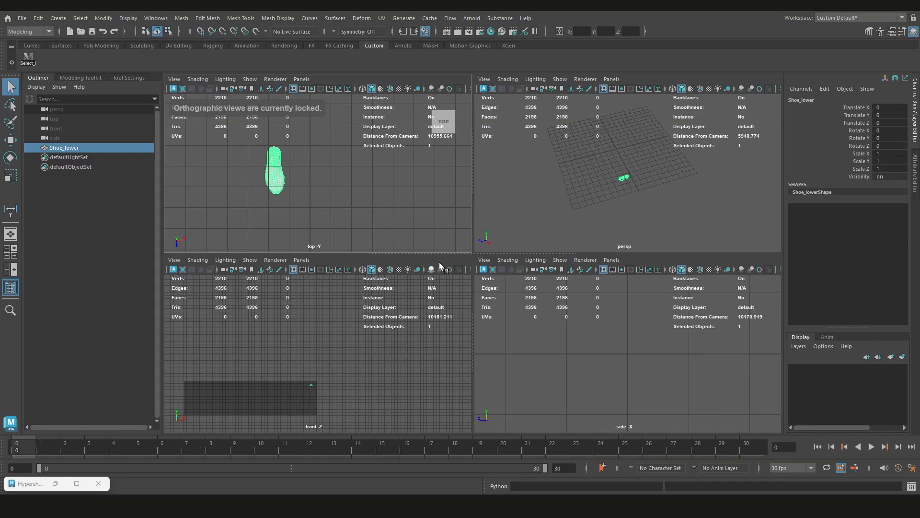
{"action": "middle_click_drag", "start_coordinate": [537, 206], "coordinate": [565, 226], "text": "alt"}
{"action": "key", "text": "space"}
{"action": "scroll", "coordinate": [401, 369], "scroll_direction": "up", "scroll_amount": 3}
{"action": "middle_click_drag", "start_coordinate": [401, 370], "coordinate": [459, 298], "text": "alt"}
{"action": "scroll", "coordinate": [472, 304], "scroll_direction": "up", "scroll_amount": 2}
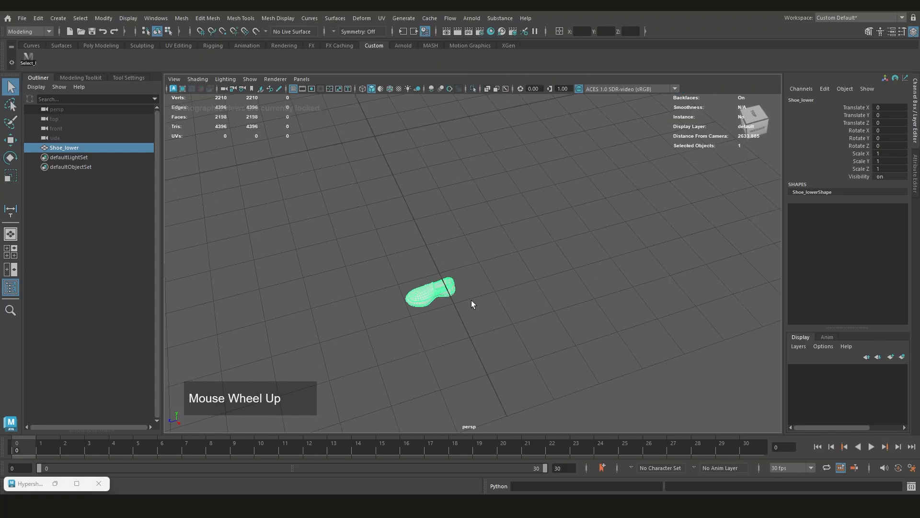
{"action": "left_click", "coordinate": [472, 304]}
{"action": "left_click", "coordinate": [433, 296]}
{"action": "key", "text": "Delete"}
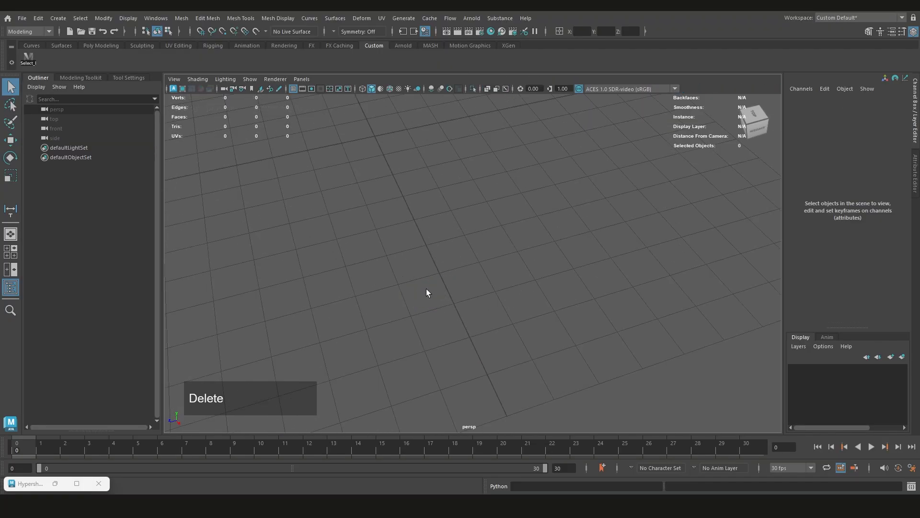
Delete the leftover Shoe_lower phong material in Hypershade and minimize the Hypershade window
{"action": "scroll", "coordinate": [448, 274], "scroll_direction": "down", "scroll_amount": 2}
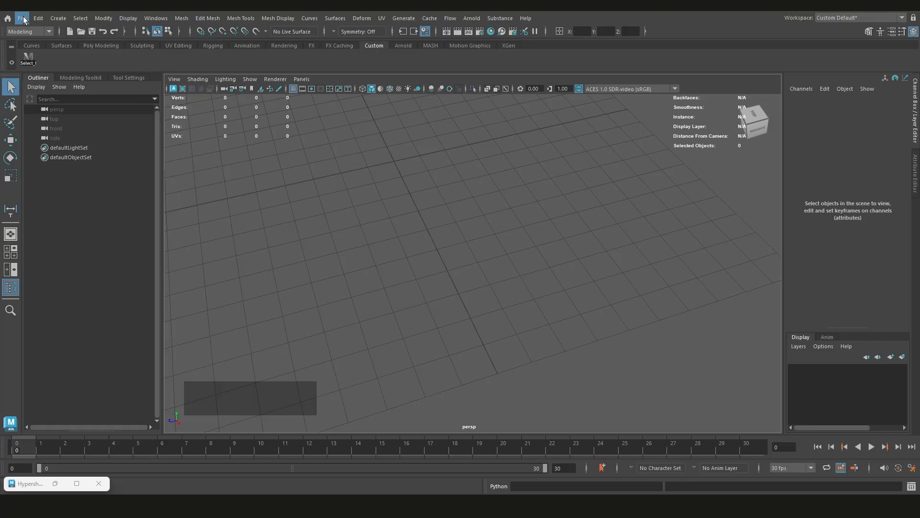
{"action": "left_click", "coordinate": [501, 32]}
{"action": "left_click_drag", "start_coordinate": [570, 126], "coordinate": [503, 120]}
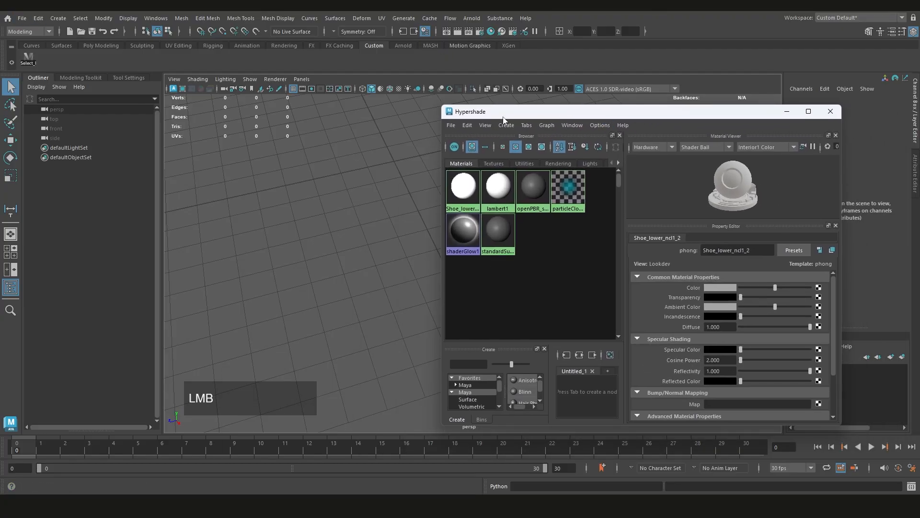
{"action": "left_click", "coordinate": [466, 125]}
{"action": "left_click", "coordinate": [481, 142]}
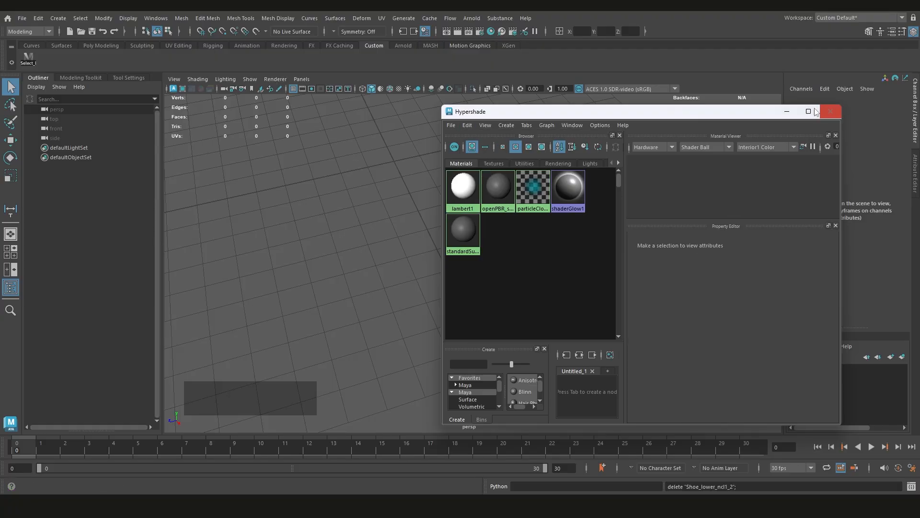
{"action": "left_click", "coordinate": [786, 113]}
Import the re-exported Shoe_lower.fbx from the project's assets folder into the scene
{"action": "scroll", "coordinate": [503, 247], "scroll_direction": "down", "scroll_amount": 2}
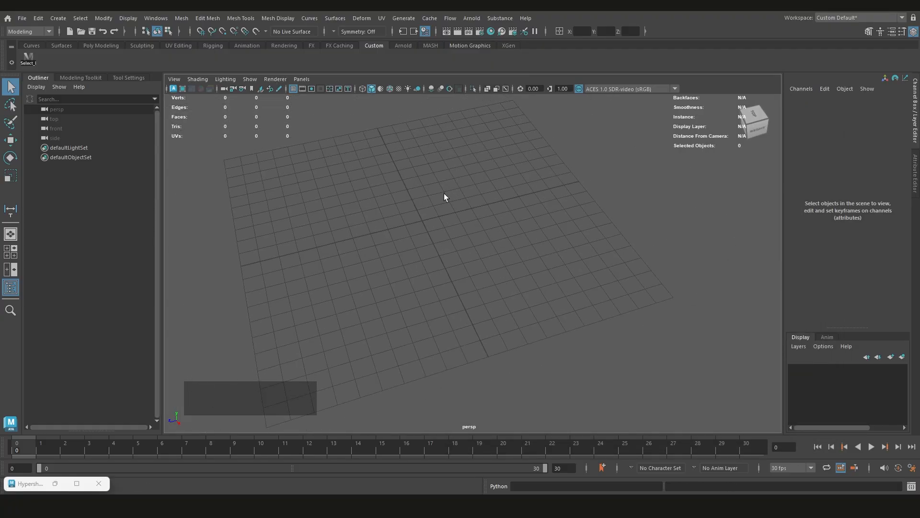
{"action": "scroll", "coordinate": [459, 255], "scroll_direction": "up", "scroll_amount": 2}
{"action": "left_click_drag", "start_coordinate": [458, 255], "coordinate": [475, 230], "text": "alt"}
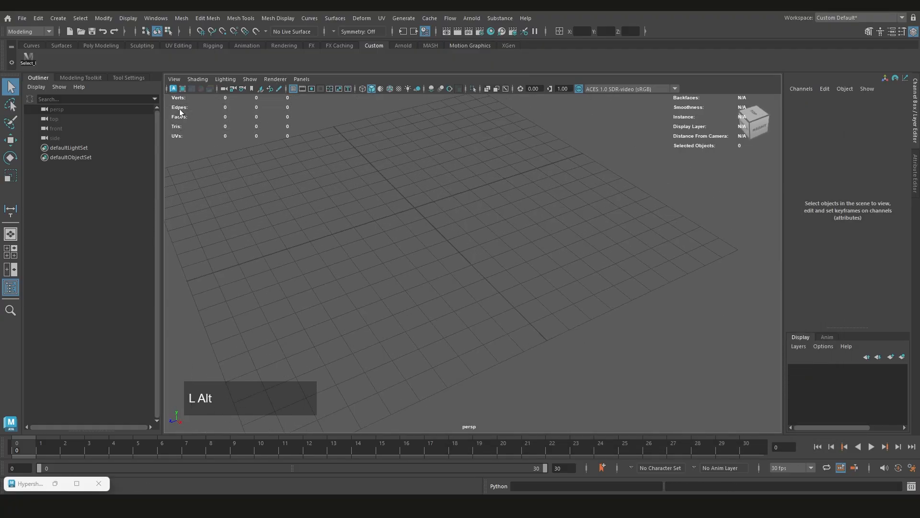
{"action": "left_click", "coordinate": [24, 20]}
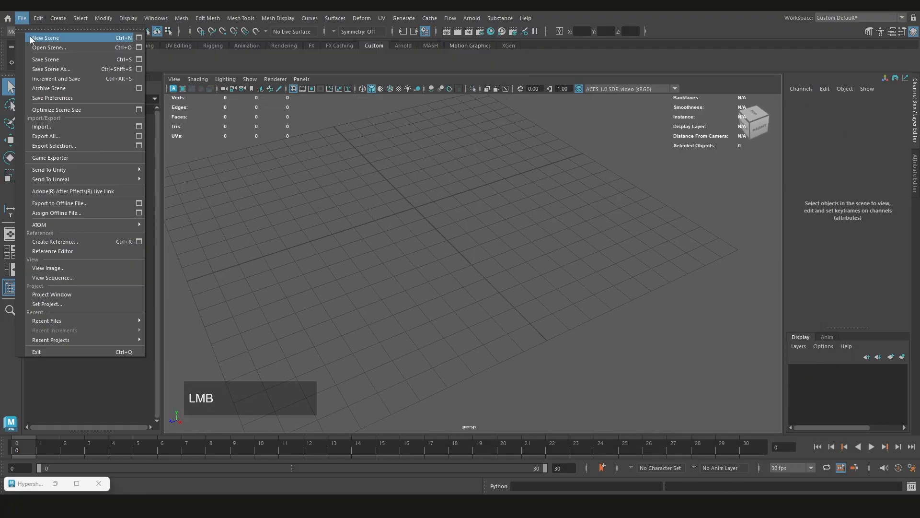
{"action": "left_click", "coordinate": [54, 127]}
{"action": "double_click", "coordinate": [339, 172]}
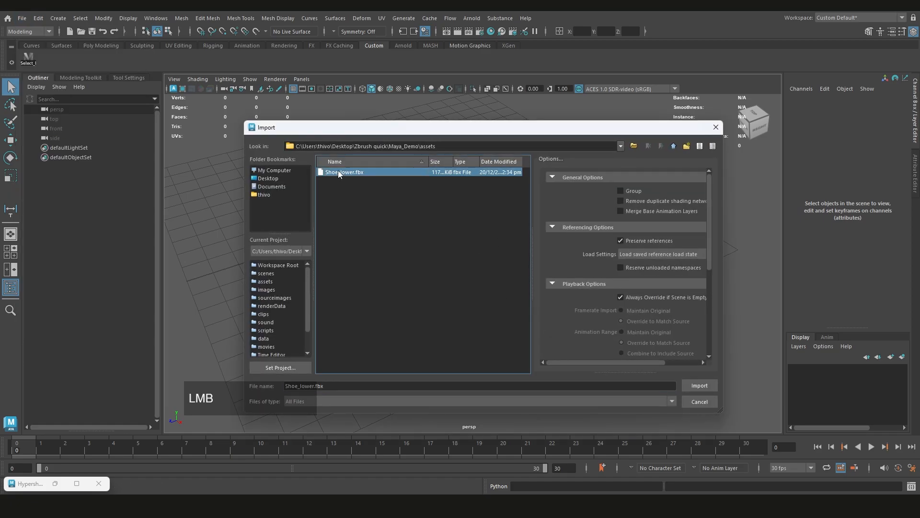
Examine the reimported shoe's size against the grid in the perspective view and in the enlarged top view
{"action": "scroll", "coordinate": [461, 330], "scroll_direction": "down", "scroll_amount": 2}
{"action": "key", "text": "space"}
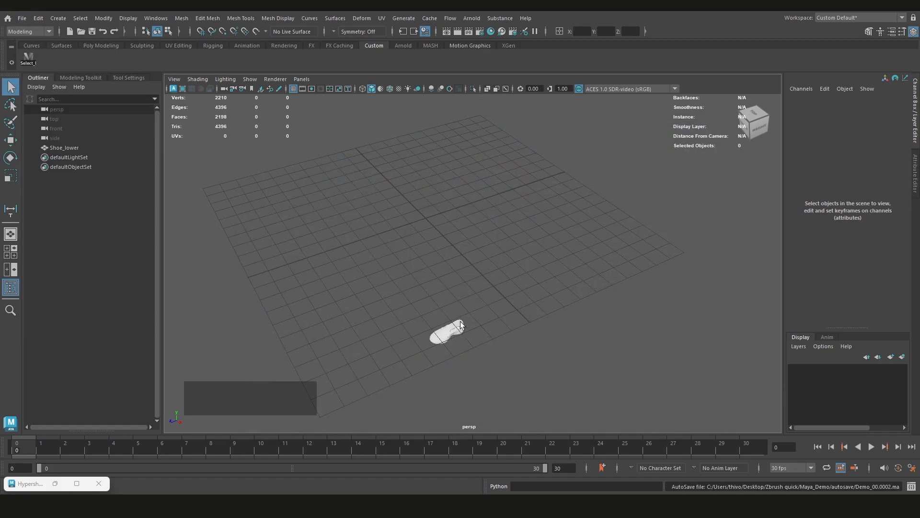
{"action": "scroll", "coordinate": [472, 259], "scroll_direction": "down", "scroll_amount": 2}
{"action": "left_click_drag", "start_coordinate": [472, 258], "coordinate": [535, 266], "text": "alt"}
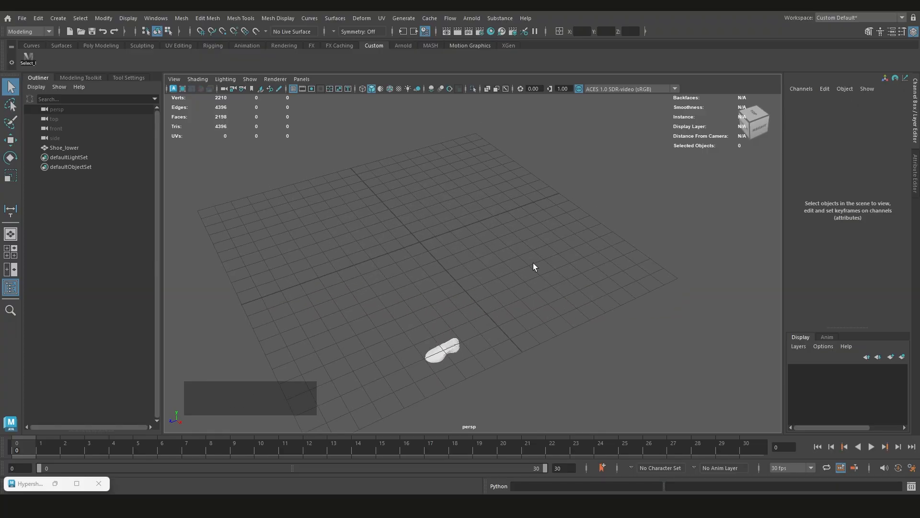
{"action": "scroll", "coordinate": [487, 302], "scroll_direction": "up", "scroll_amount": 2, "text": "alt"}
{"action": "key", "text": "space"}
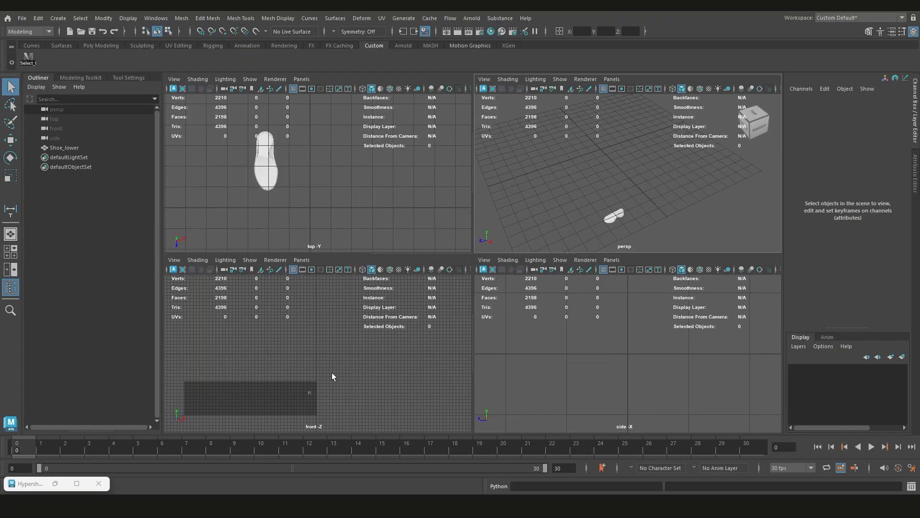
{"action": "middle_click_drag", "start_coordinate": [280, 173], "coordinate": [284, 191], "text": "alt"}
{"action": "key", "text": "space"}
{"action": "middle_click_drag", "start_coordinate": [381, 228], "coordinate": [413, 236], "text": "alt"}
{"action": "scroll", "coordinate": [400, 250], "scroll_direction": "up", "scroll_amount": 2, "text": "alt"}
Measure the rescaled shoe from heel to toe with the Distance Tool, and undo the measurement in the four-view layout
{"action": "left_click", "coordinate": [22, 18]}
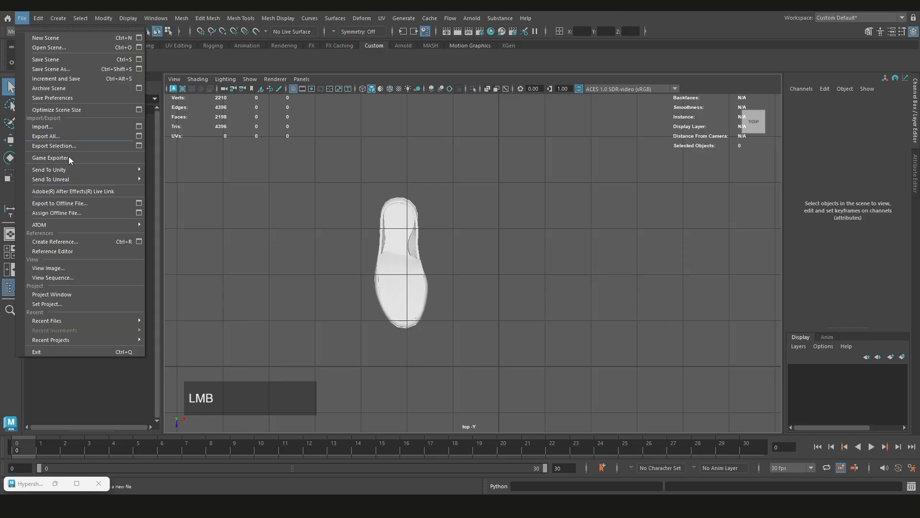
{"action": "mouse_move", "coordinate": [56, 18]}
{"action": "mouse_move", "coordinate": [96, 201]}
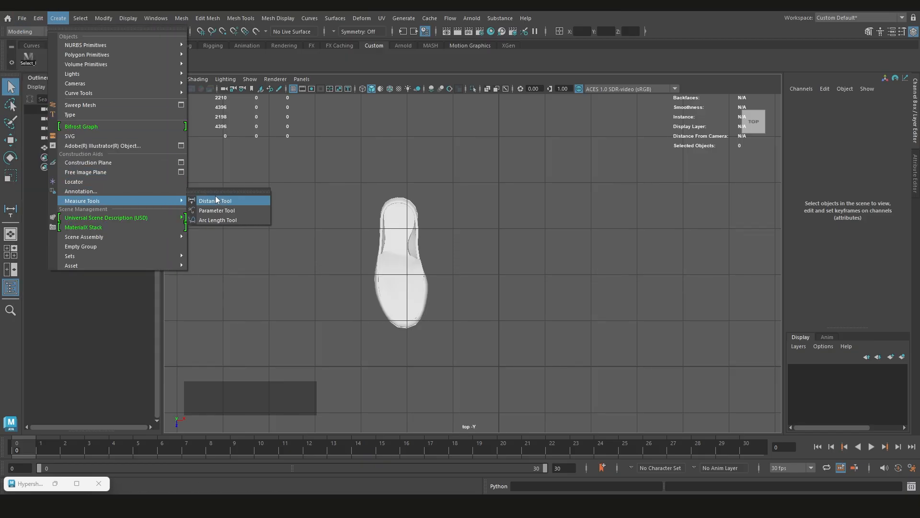
{"action": "left_click", "coordinate": [217, 201]}
{"action": "left_click", "coordinate": [429, 199]}
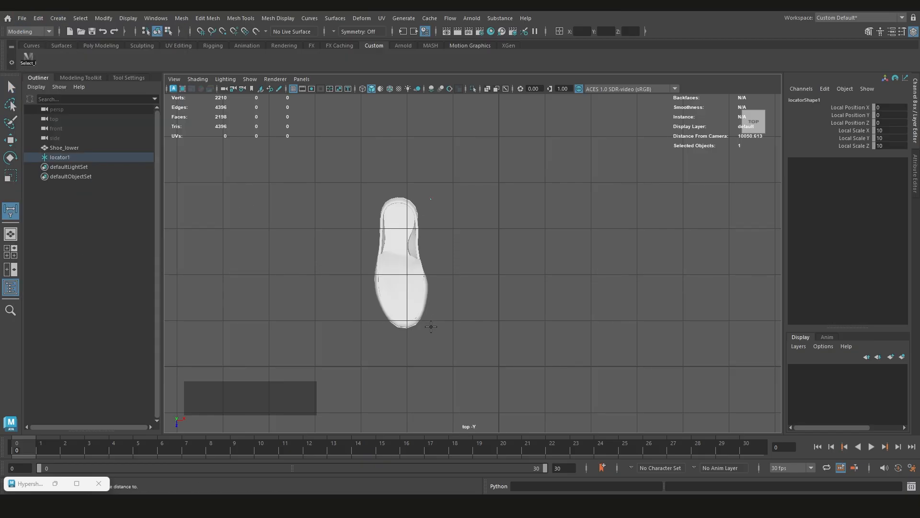
{"action": "left_click", "coordinate": [431, 326]}
{"action": "scroll", "coordinate": [430, 327], "scroll_direction": "up", "scroll_amount": 3}
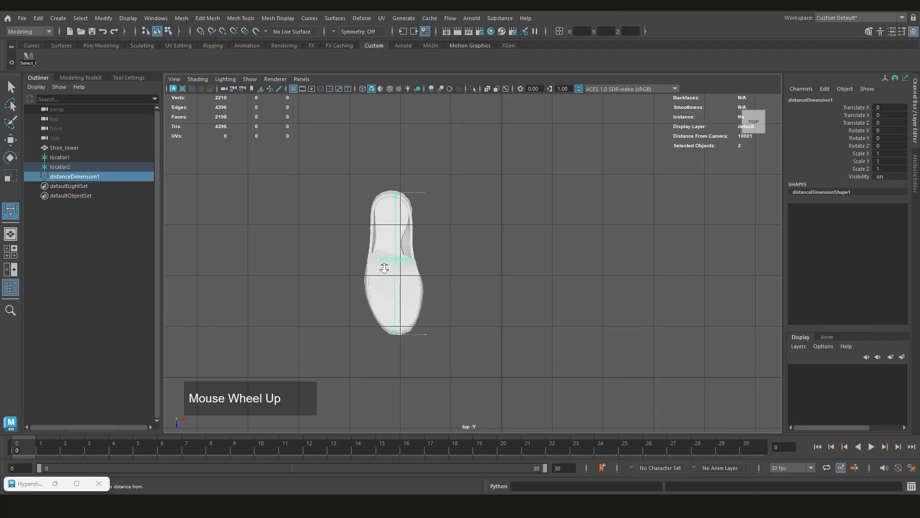
{"action": "scroll", "coordinate": [436, 263], "scroll_direction": "down", "scroll_amount": 5}
{"action": "left_click_drag", "start_coordinate": [450, 276], "coordinate": [386, 216], "text": "alt"}
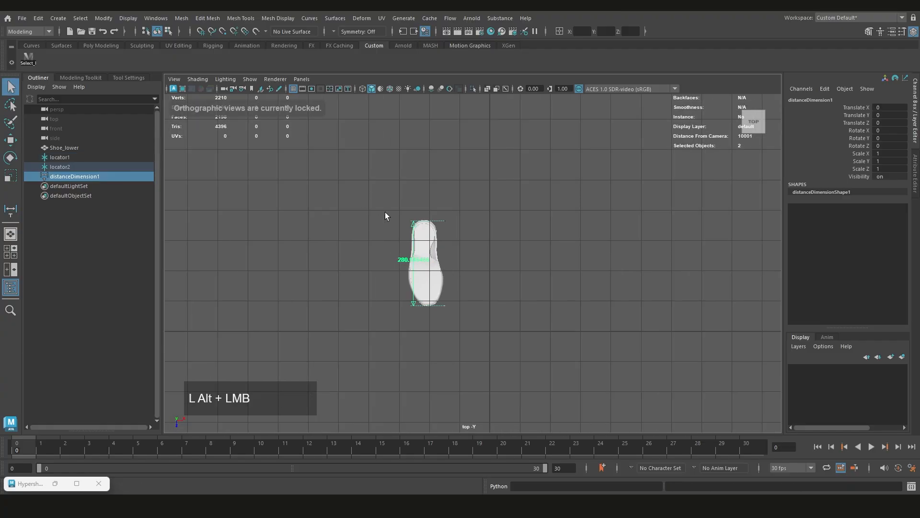
{"action": "key", "text": "space"}
{"action": "key", "text": "ctrl+z"}
Enlarge the perspective view and examine the reimported shoe up close
{"action": "left_click_drag", "start_coordinate": [623, 213], "coordinate": [635, 212], "text": "alt"}
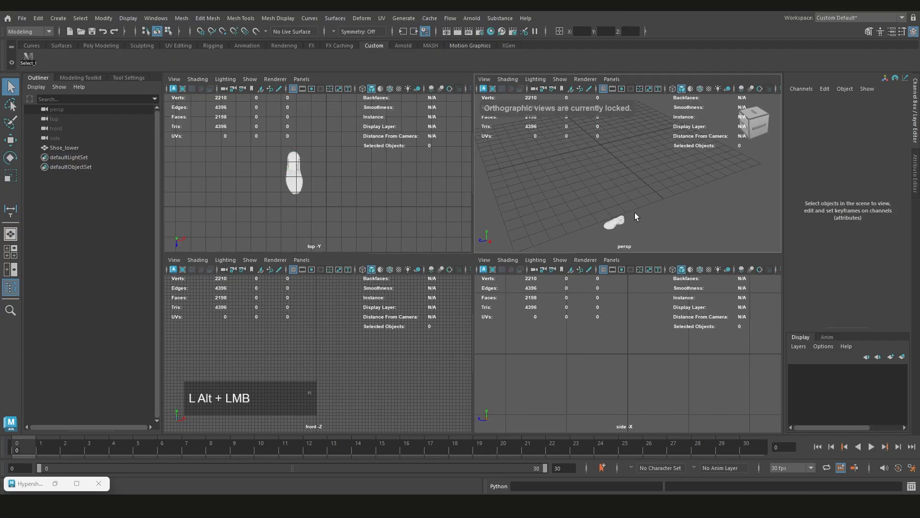
{"action": "key", "text": "space"}
{"action": "scroll", "coordinate": [616, 232], "scroll_direction": "down", "scroll_amount": 3}
{"action": "middle_click_drag", "start_coordinate": [493, 286], "coordinate": [565, 181], "text": "alt"}
{"action": "scroll", "coordinate": [551, 215], "scroll_direction": "up", "scroll_amount": 5, "text": "alt"}
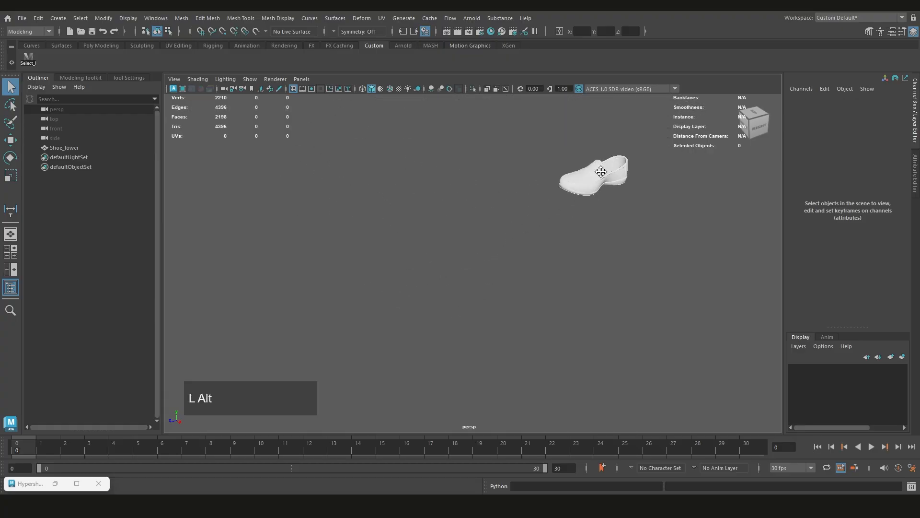
Group the Shoe_lower mesh and rename the group Low
{"action": "left_click_drag", "start_coordinate": [526, 261], "coordinate": [577, 272], "text": "alt"}
{"action": "left_click", "coordinate": [581, 274]}
{"action": "scroll", "coordinate": [431, 264], "scroll_direction": "up", "scroll_amount": 3}
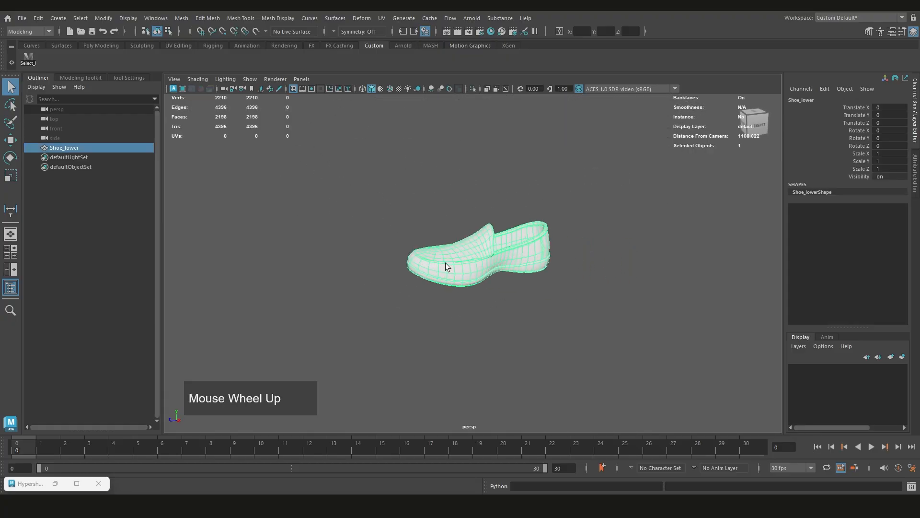
{"action": "scroll", "coordinate": [455, 265], "scroll_direction": "down", "scroll_amount": 1}
{"action": "left_click_drag", "start_coordinate": [455, 264], "coordinate": [447, 267], "text": "alt"}
{"action": "middle_click_drag", "start_coordinate": [447, 267], "coordinate": [438, 274], "text": "alt"}
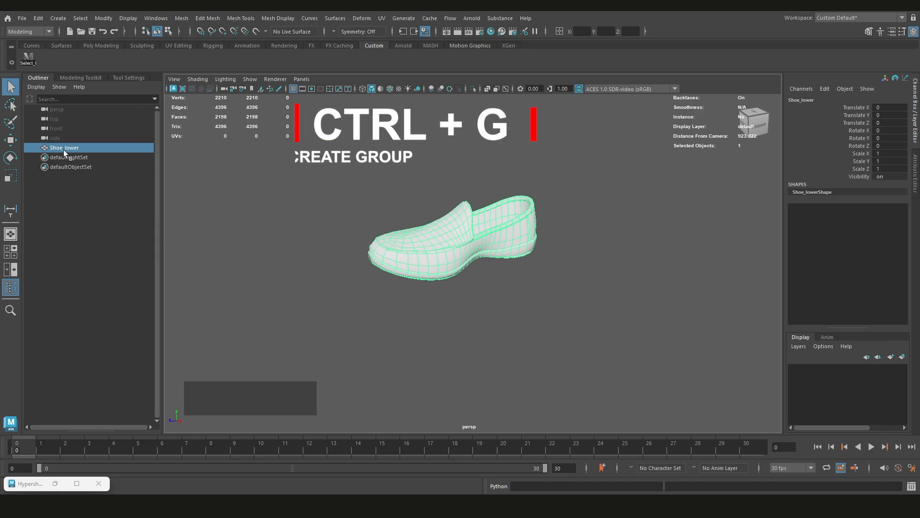
{"action": "key", "text": "ctrl+g"}
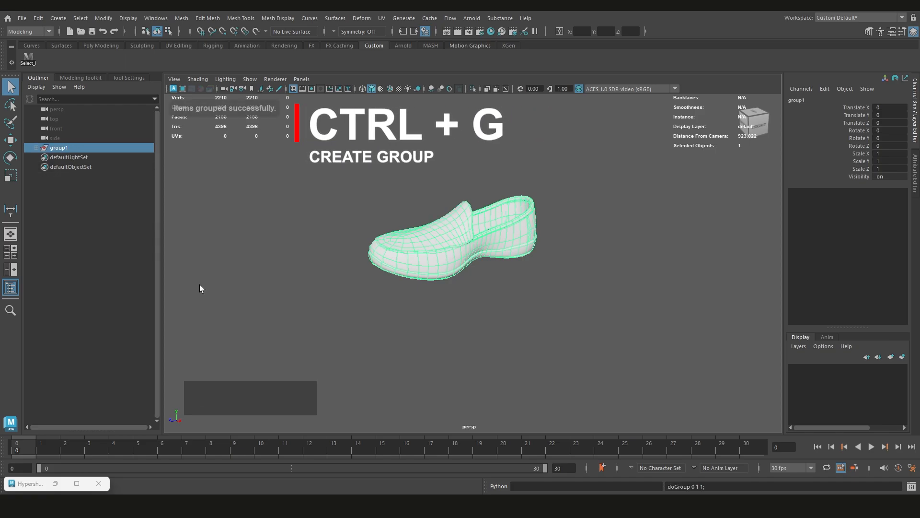
{"action": "double_click", "coordinate": [54, 150]}
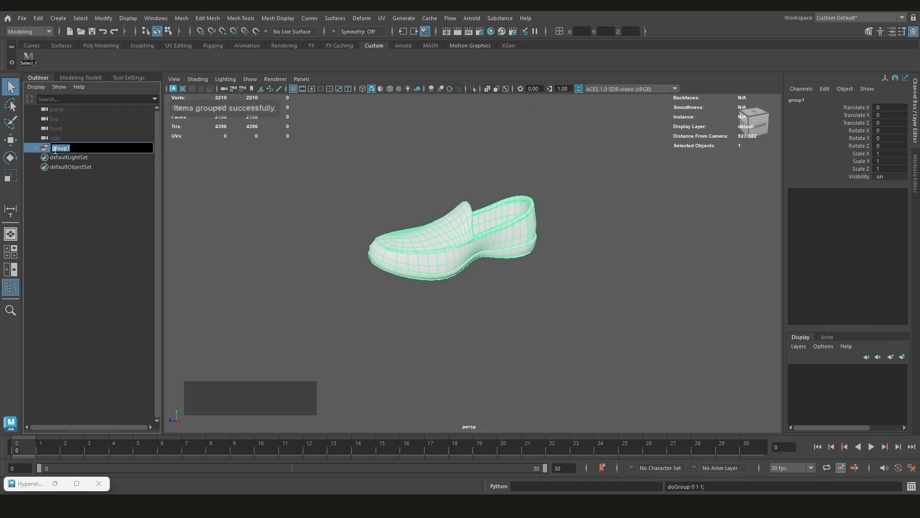
{"action": "key", "text": "Return"}
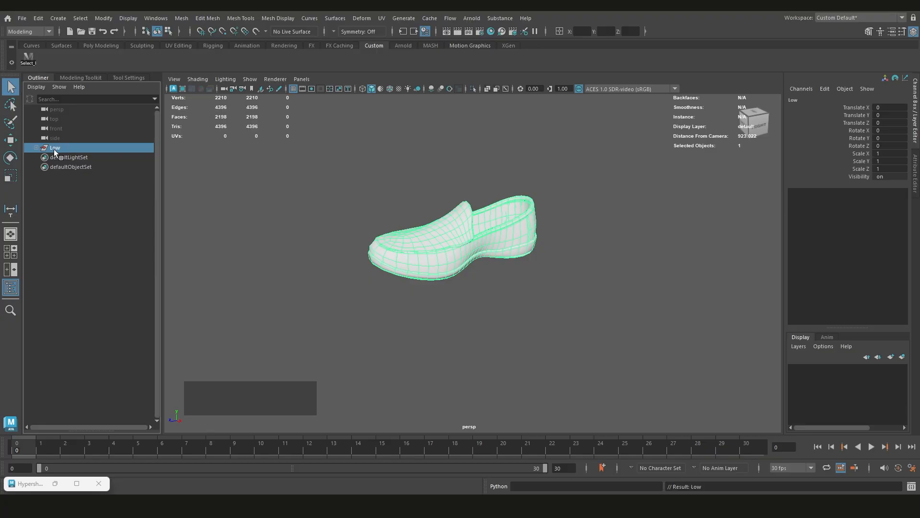
{"action": "scroll", "coordinate": [392, 218], "scroll_direction": "down", "scroll_amount": 1}
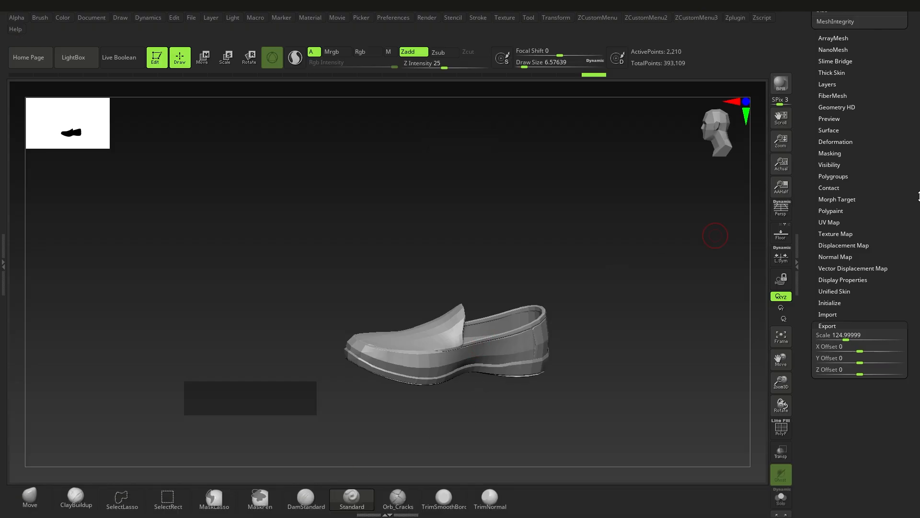
Switch to ZBrush, select the Shoe_Dec subtool, and show the Shoes_HP folder in place of Shoes_LP
{"action": "left_click_drag", "start_coordinate": [919, 196], "coordinate": [918, 323]}
{"action": "right_click_drag", "start_coordinate": [451, 331], "coordinate": [505, 361]}
{"action": "right_click_drag", "start_coordinate": [504, 362], "coordinate": [449, 338]}
{"action": "left_click_drag", "start_coordinate": [919, 298], "coordinate": [918, 342]}
{"action": "left_click", "coordinate": [841, 228]}
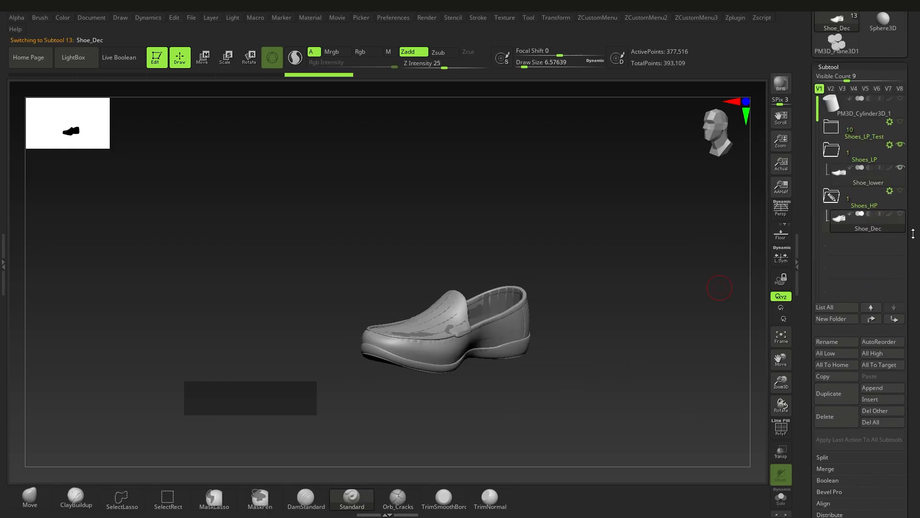
{"action": "left_click", "coordinate": [902, 145]}
{"action": "left_click", "coordinate": [901, 191]}
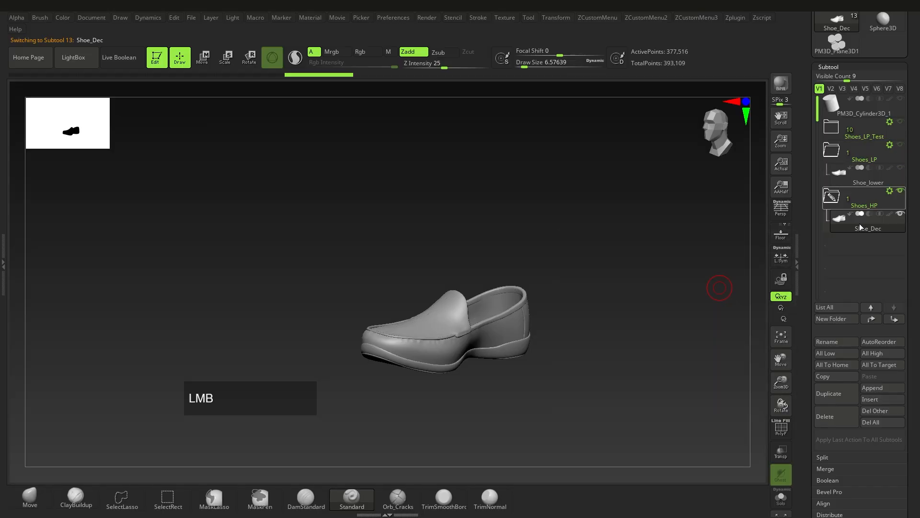
Export the selected high-poly shoe as Shoe_Dec.fbx to the Maya_Demo assets folder
{"action": "mouse_move", "coordinate": [519, 352]}
{"action": "right_mouse_down", "text": "alt"}
{"action": "mouse_move", "coordinate": [542, 346]}
{"action": "mouse_move", "coordinate": [403, 353]}
{"action": "mouse_move", "coordinate": [410, 384]}
{"action": "mouse_move", "coordinate": [432, 338]}
{"action": "mouse_move", "coordinate": [479, 357]}
{"action": "mouse_move", "coordinate": [446, 338]}
{"action": "right_mouse_up", "text": "alt"}
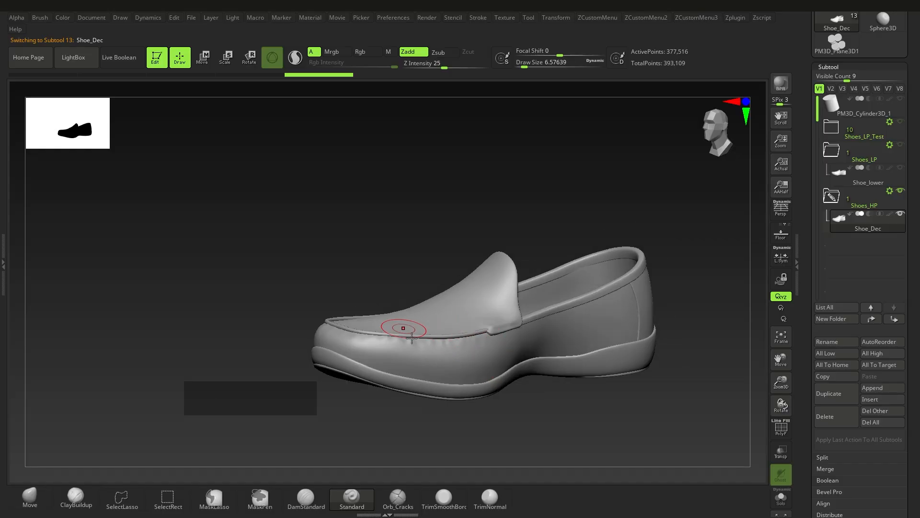
{"action": "right_click_drag", "start_coordinate": [594, 331], "coordinate": [725, 174]}
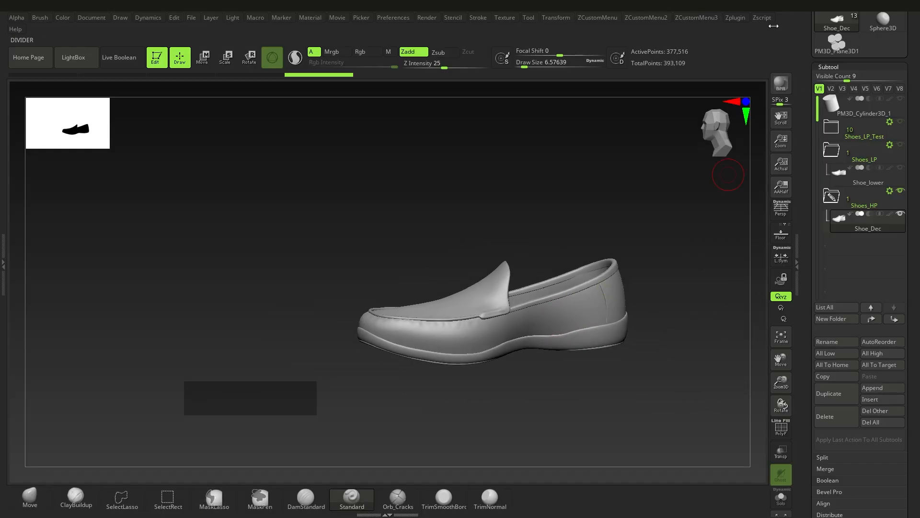
{"action": "left_click", "coordinate": [735, 18]}
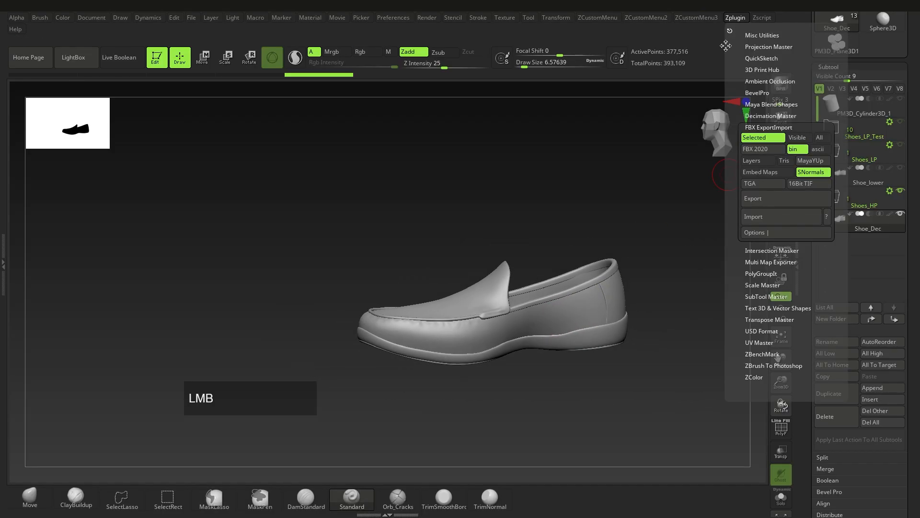
{"action": "left_click", "coordinate": [762, 199]}
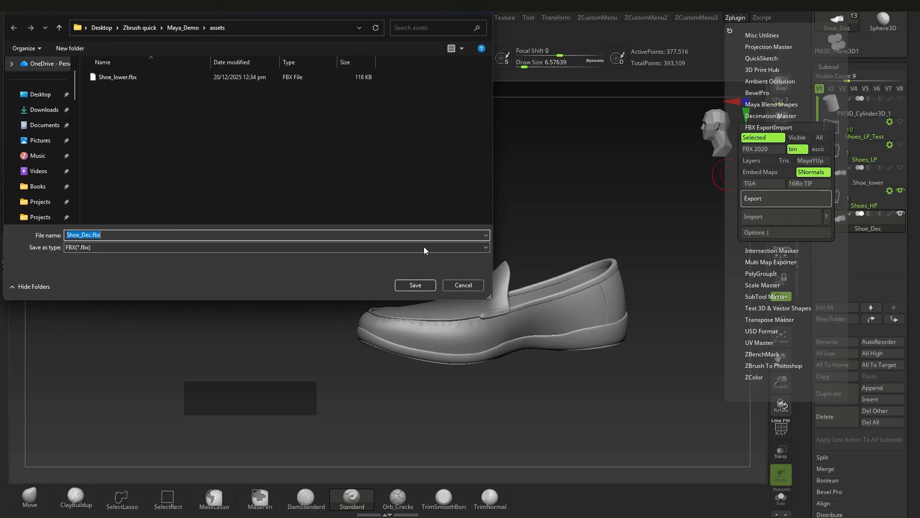
{"action": "left_click", "coordinate": [415, 286]}
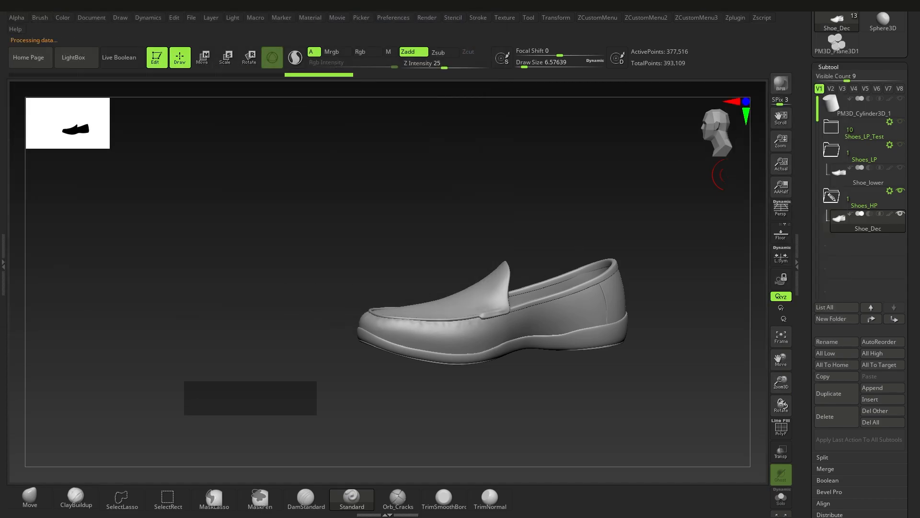
Switch back to Maya and examine the grouped low-poly shoe up close in the perspective view
{"action": "scroll", "coordinate": [541, 235], "scroll_direction": "up", "scroll_amount": 1}
{"action": "right_click", "coordinate": [528, 295]}
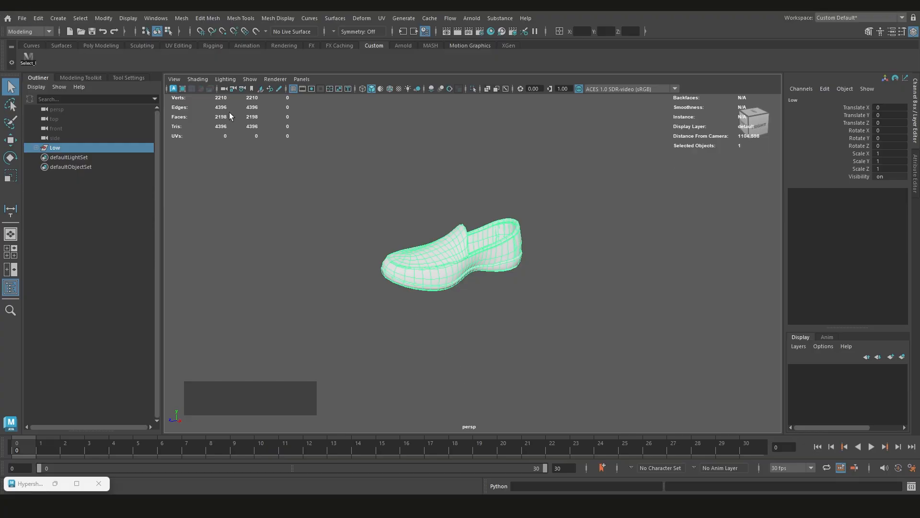
{"action": "scroll", "coordinate": [502, 295], "scroll_direction": "down", "scroll_amount": 1}
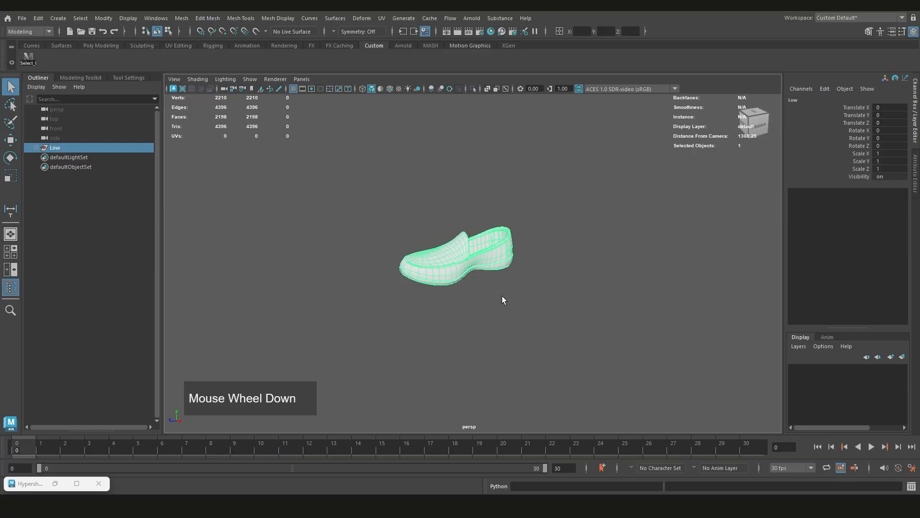
{"action": "left_click_drag", "start_coordinate": [502, 296], "coordinate": [435, 302], "text": "alt"}
{"action": "key", "text": "f"}
{"action": "scroll", "coordinate": [511, 258], "scroll_direction": "up", "scroll_amount": 1}
{"action": "scroll", "coordinate": [455, 295], "scroll_direction": "up", "scroll_amount": 2}
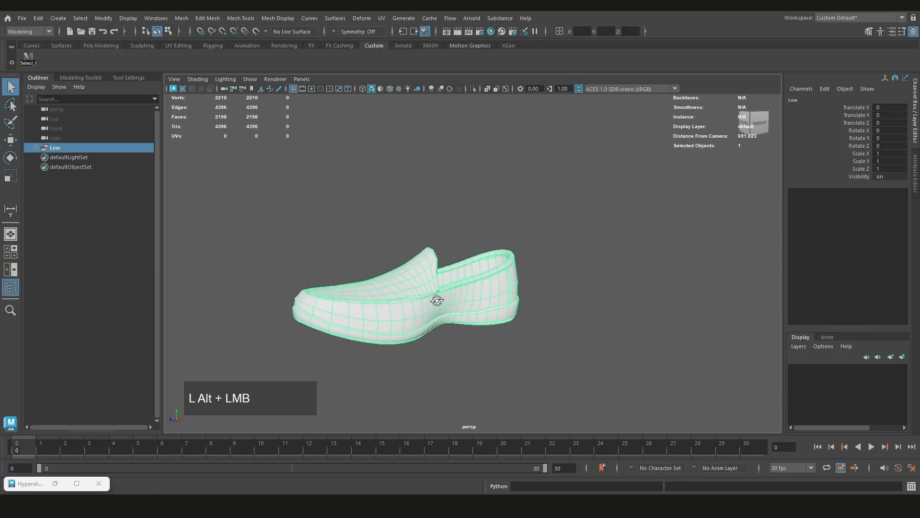
{"action": "middle_click_drag", "start_coordinate": [436, 302], "coordinate": [497, 281], "text": "alt"}
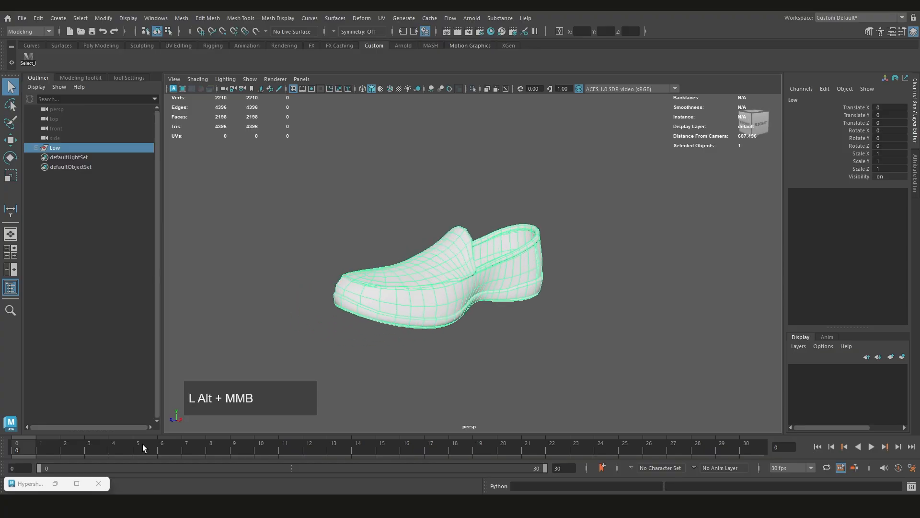
Open the Hypershade, maximize its window and widen the node creation area
{"action": "left_click", "coordinate": [76, 484]}
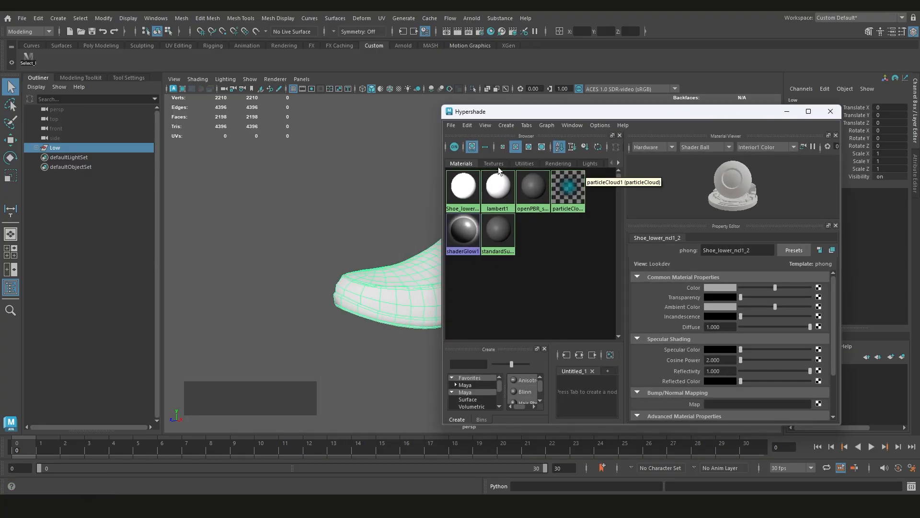
{"action": "left_click", "coordinate": [831, 112]}
{"action": "left_click", "coordinate": [490, 32]}
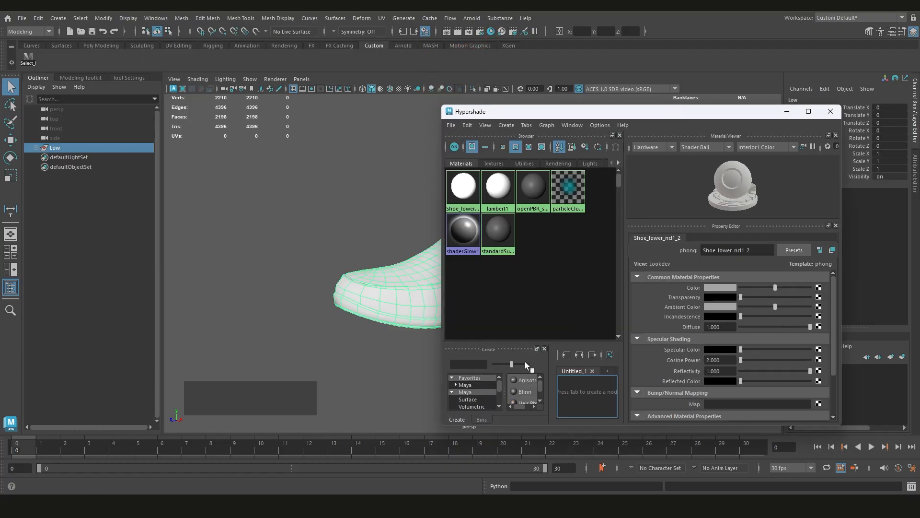
{"action": "scroll", "coordinate": [525, 244], "scroll_direction": "down", "scroll_amount": 2}
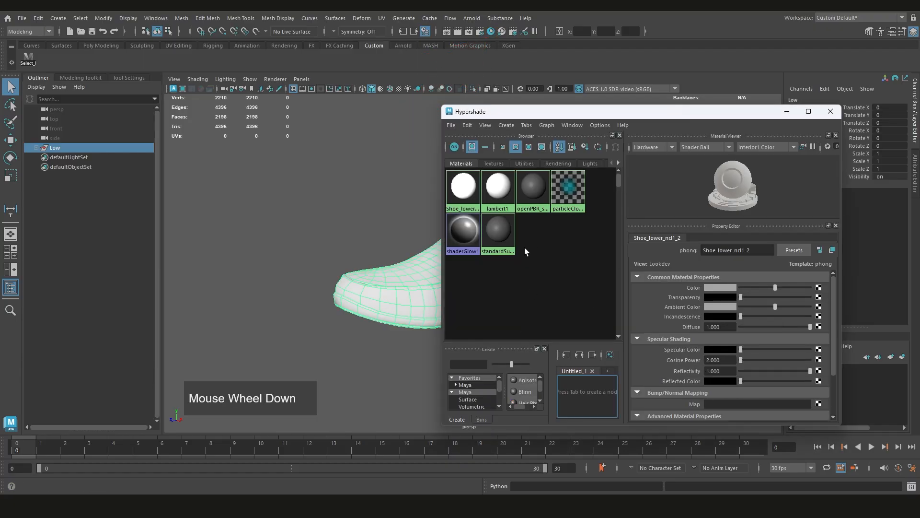
{"action": "left_click", "coordinate": [788, 113]}
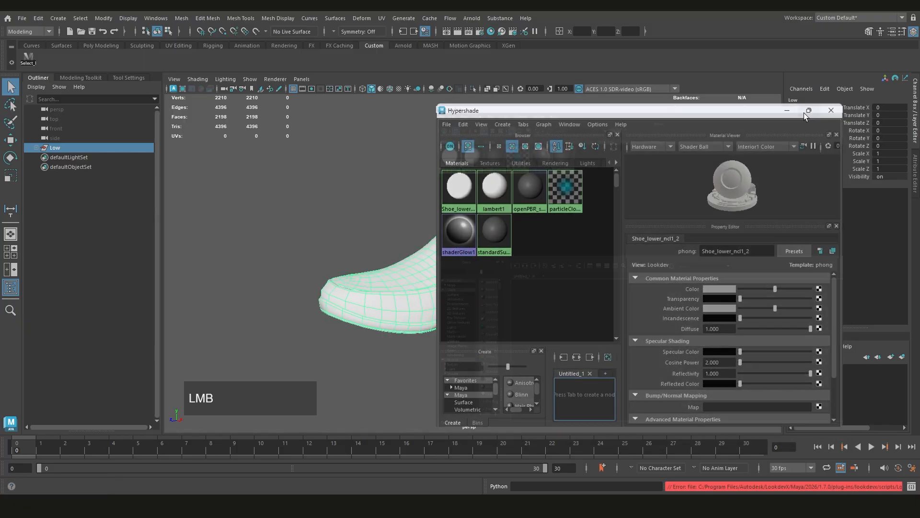
{"action": "left_click", "coordinate": [809, 112]}
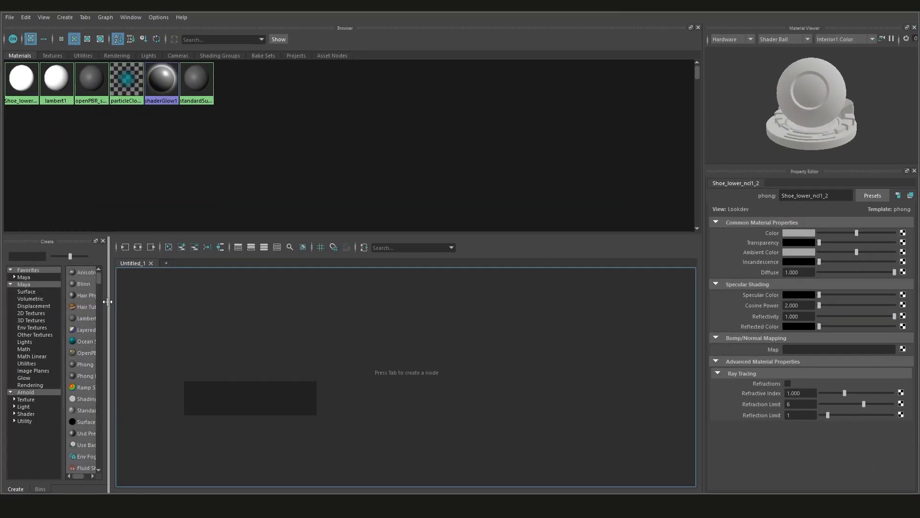
{"action": "left_click_drag", "start_coordinate": [105, 304], "coordinate": [161, 306]}
Create an Arnold aiStandardSurface material from the Arnold surface shaders
{"action": "scroll", "coordinate": [121, 393], "scroll_direction": "down", "scroll_amount": 2}
{"action": "scroll", "coordinate": [121, 390], "scroll_direction": "down", "scroll_amount": 3}
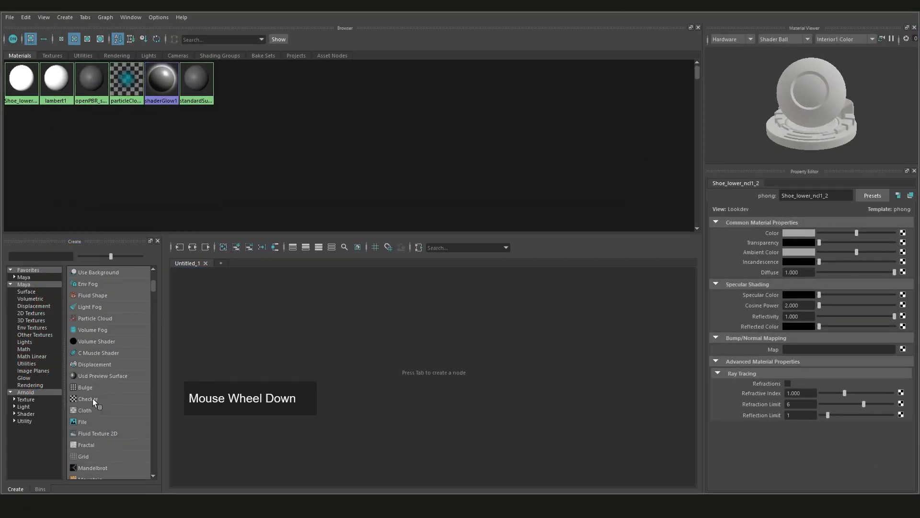
{"action": "left_click", "coordinate": [15, 399]}
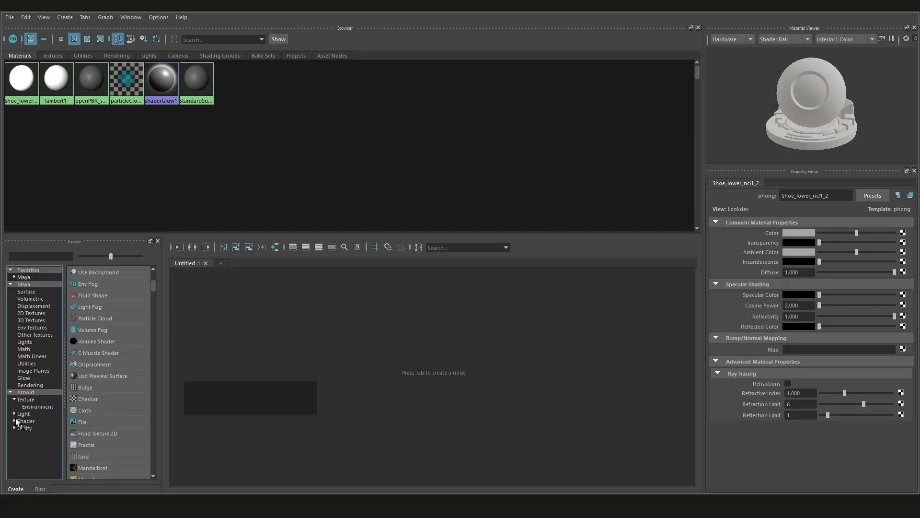
{"action": "left_click", "coordinate": [14, 421]}
{"action": "left_click", "coordinate": [35, 434]}
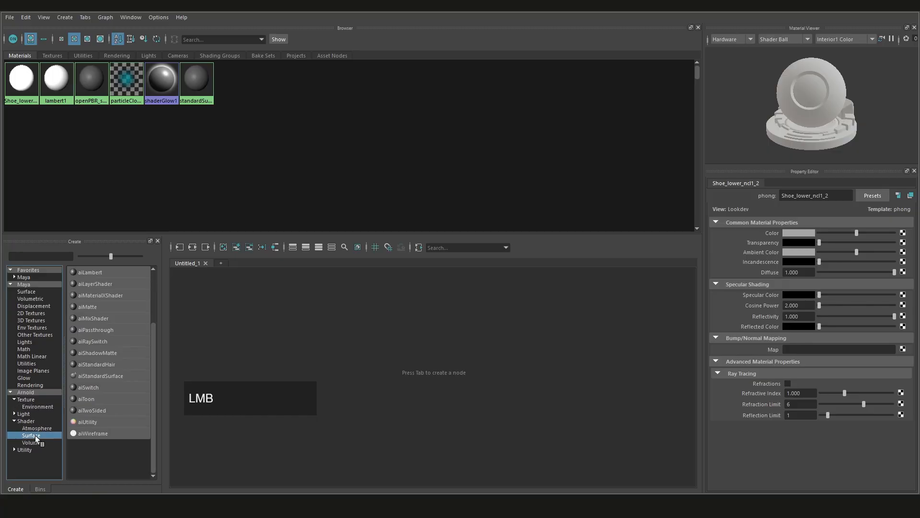
{"action": "left_click", "coordinate": [118, 376]}
Rename the new aiStandardSurface material as LP_SD in the node graph
{"action": "scroll", "coordinate": [308, 327], "scroll_direction": "down", "scroll_amount": 2}
{"action": "scroll", "coordinate": [326, 311], "scroll_direction": "up", "scroll_amount": 2}
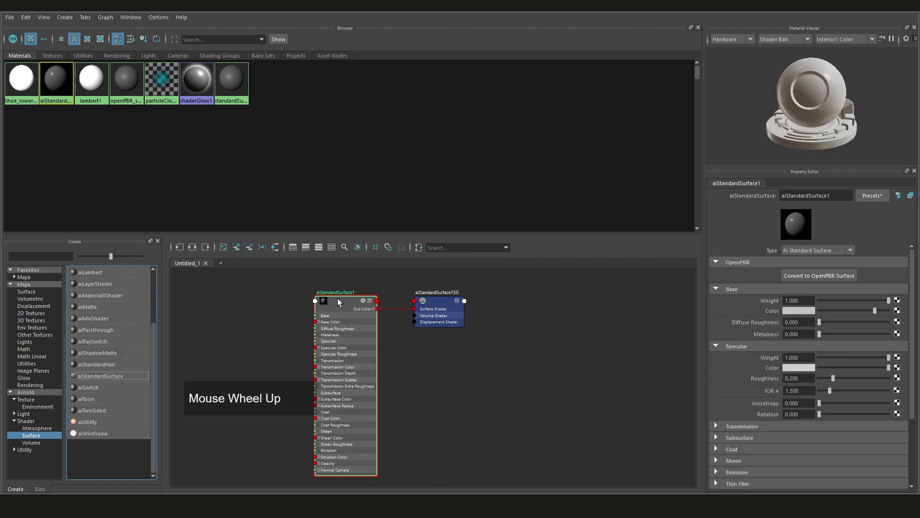
{"action": "middle_click_drag", "start_coordinate": [338, 301], "coordinate": [360, 303], "text": "alt"}
{"action": "scroll", "coordinate": [364, 304], "scroll_direction": "up", "scroll_amount": 2}
{"action": "left_click", "coordinate": [370, 299]}
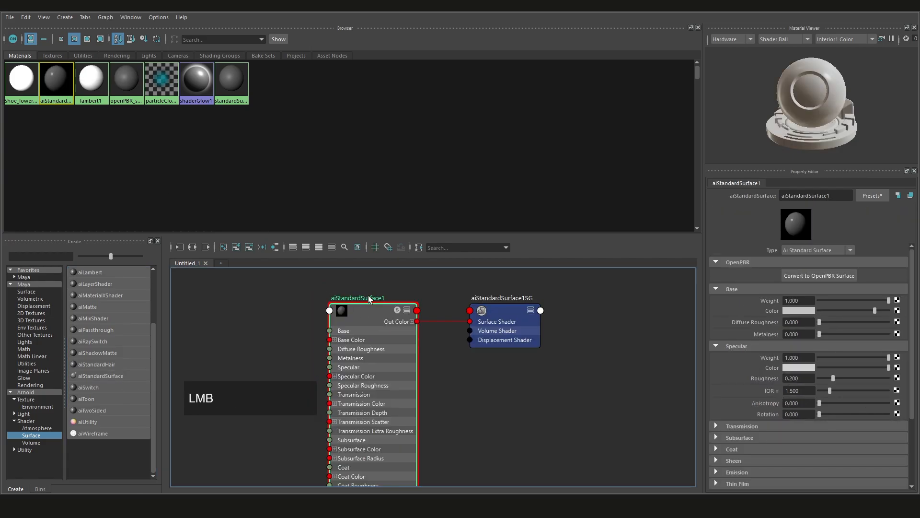
{"action": "double_click", "coordinate": [370, 298]}
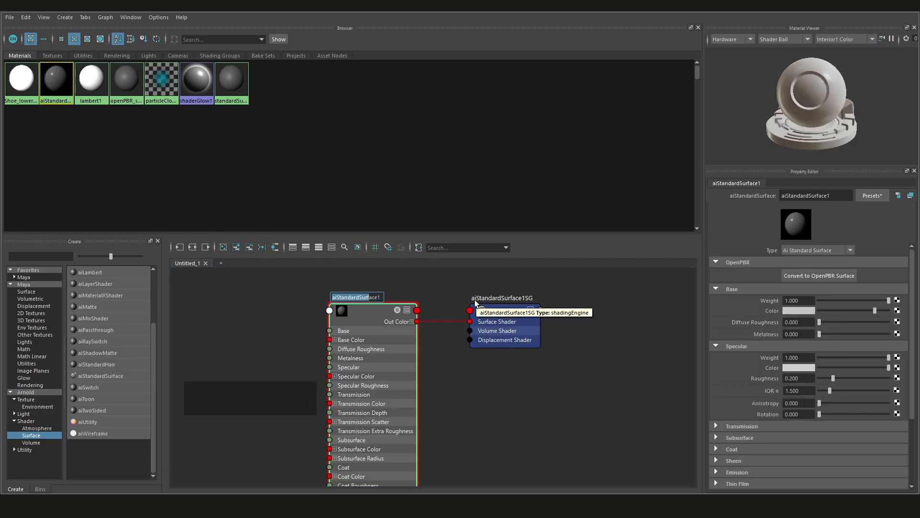
{"action": "key", "text": "BackSpace"}
{"action": "key", "text": "Delete"}
{"action": "key", "text": "Delete"}
{"action": "key", "text": "Delete"}
{"action": "key", "text": "Delete"}
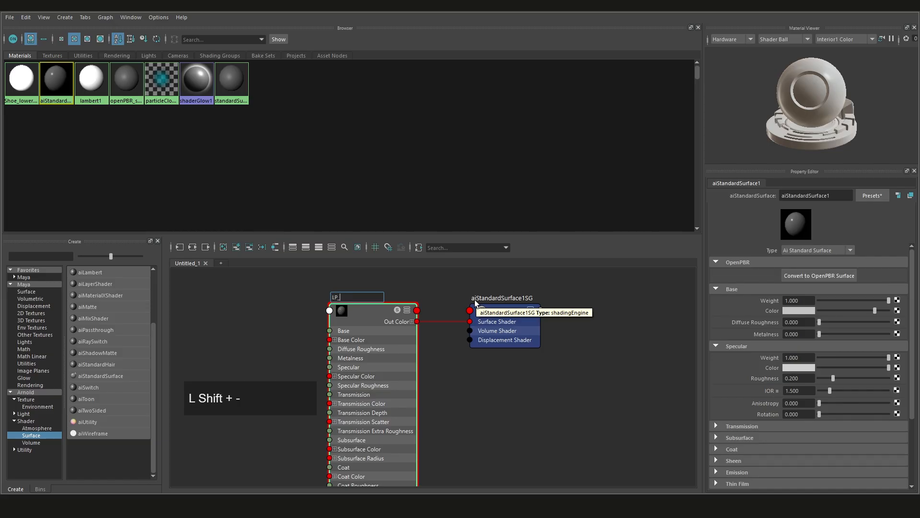
{"action": "type", "text": "LP_SD"}
{"action": "key", "text": "Return"}
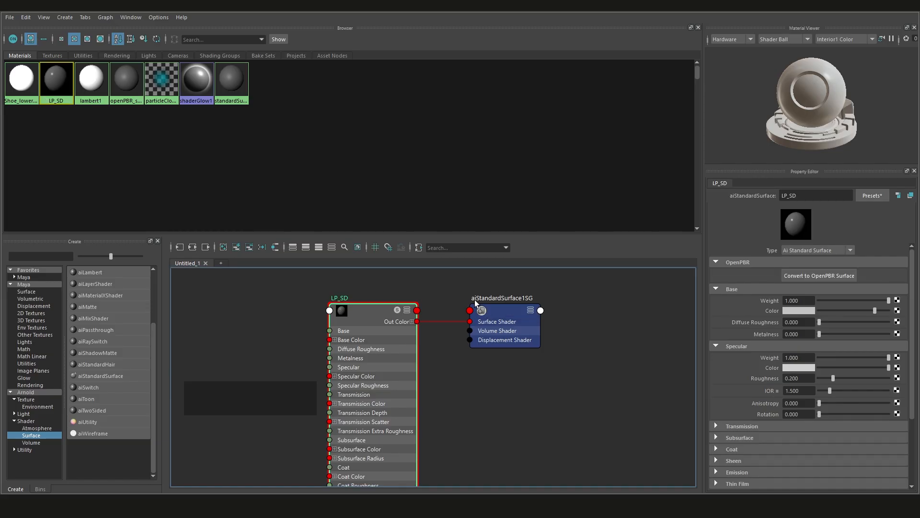
Extend the LP_SD material's name to LP_SDR
{"action": "double_click", "coordinate": [347, 298]}
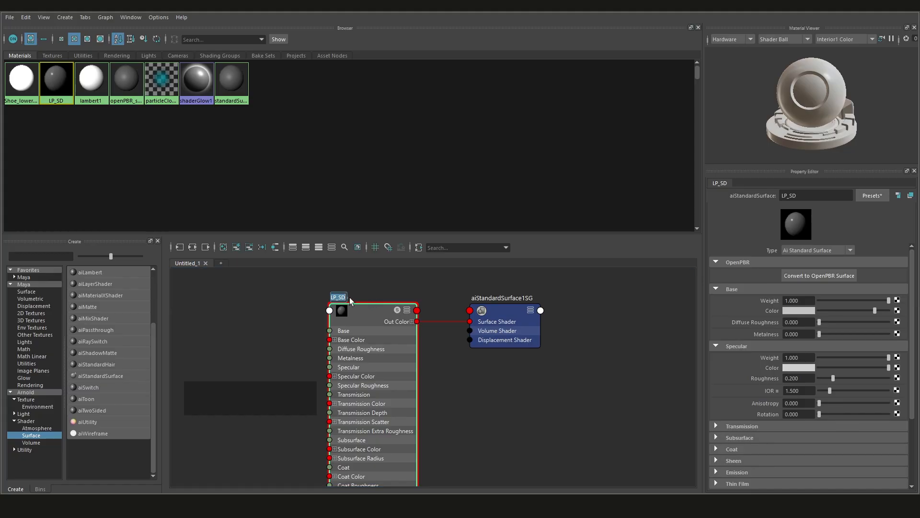
{"action": "left_click", "coordinate": [346, 297]}
{"action": "type", "text": "R"}
{"action": "key", "text": "Return"}
Set the LP_SDR material's base color to a light pink and restore the Hypershade window to its smaller size
{"action": "left_click", "coordinate": [800, 310]}
{"action": "left_click_drag", "start_coordinate": [767, 351], "coordinate": [779, 352]}
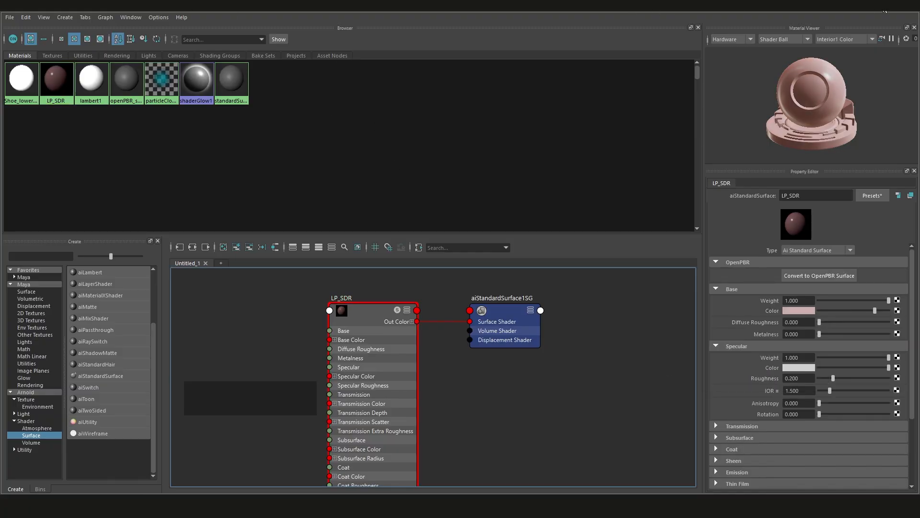
{"action": "left_click", "coordinate": [884, 11]}
Assign the LP_SDR material to the low-poly shoe, check it in the viewport and minimize the Hypershade
{"action": "left_click", "coordinate": [413, 296]}
{"action": "right_click", "coordinate": [465, 190]}
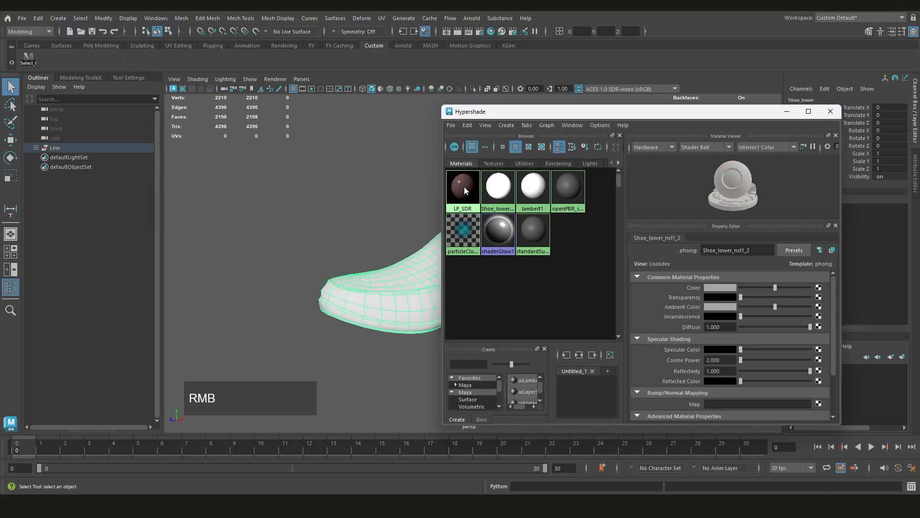
{"action": "right_click_drag", "start_coordinate": [464, 187], "coordinate": [464, 166]}
{"action": "scroll", "coordinate": [379, 262], "scroll_direction": "down", "scroll_amount": 3}
{"action": "left_click", "coordinate": [340, 260]}
{"action": "left_click", "coordinate": [381, 302]}
{"action": "left_click", "coordinate": [410, 241]}
{"action": "scroll", "coordinate": [387, 266], "scroll_direction": "down", "scroll_amount": 3}
{"action": "middle_click_drag", "start_coordinate": [388, 266], "coordinate": [328, 263], "text": "alt"}
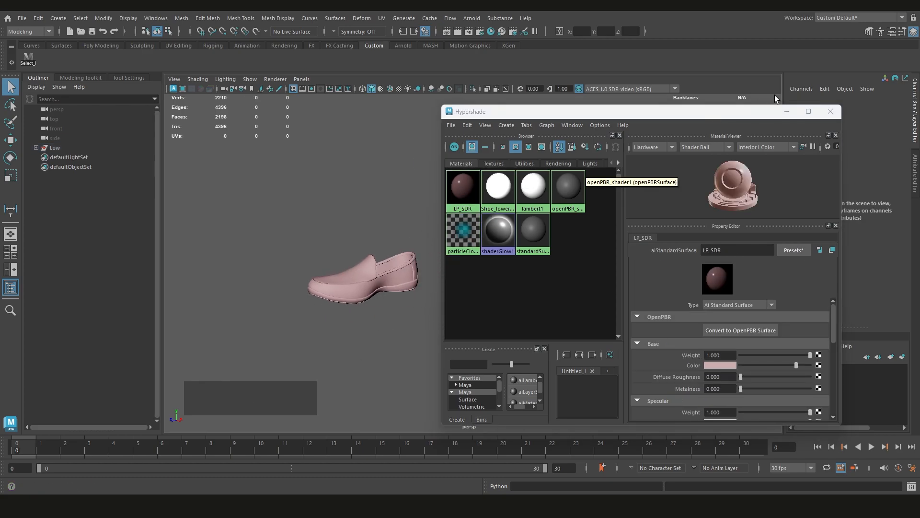
{"action": "left_click", "coordinate": [786, 111]}
Create a display layer containing the low-poly shoe and toggle the layer's visibility off and on
{"action": "scroll", "coordinate": [361, 297], "scroll_direction": "up", "scroll_amount": 2, "text": "alt"}
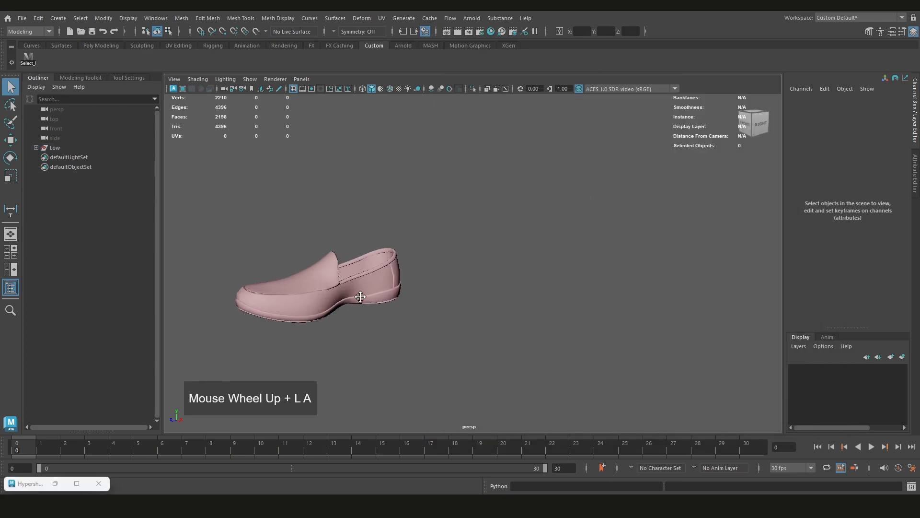
{"action": "left_click", "coordinate": [446, 307]}
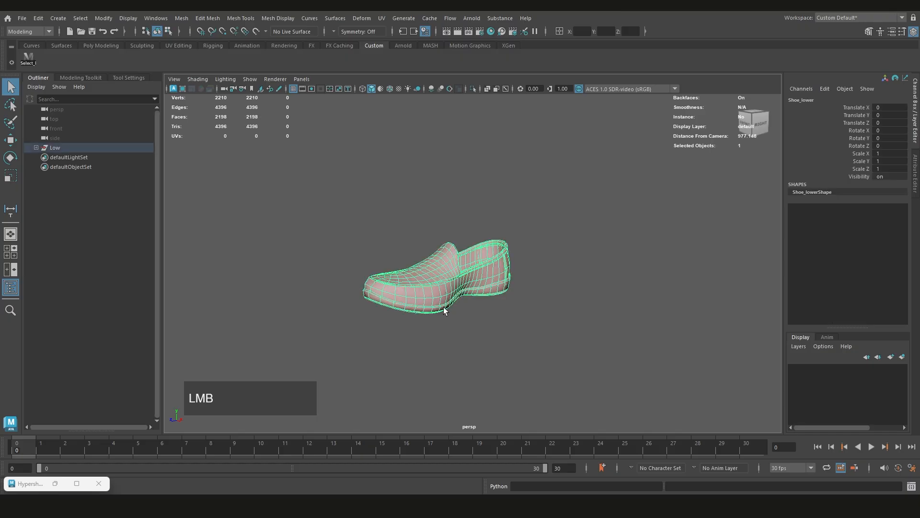
{"action": "left_click", "coordinate": [902, 360]}
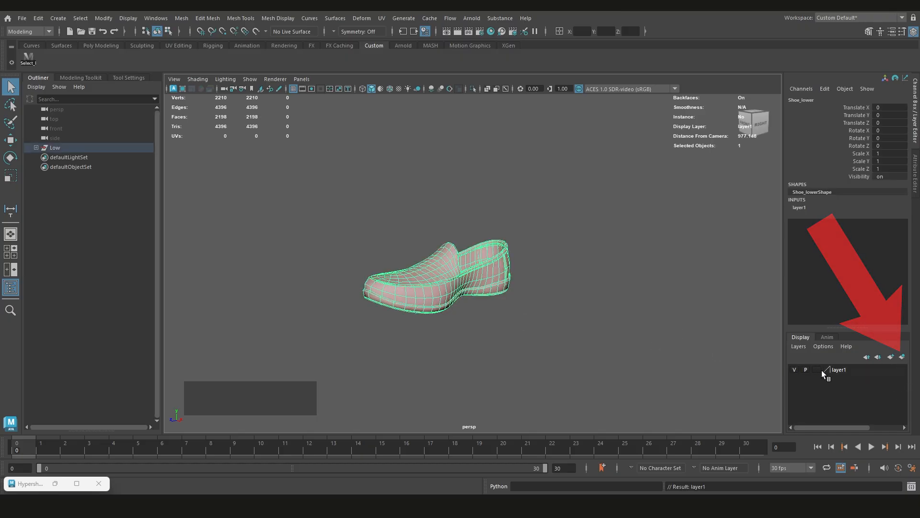
{"action": "left_click", "coordinate": [795, 370]}
{"action": "left_click", "coordinate": [795, 370]}
{"action": "left_click", "coordinate": [794, 370]}
{"action": "left_click", "coordinate": [794, 370]}
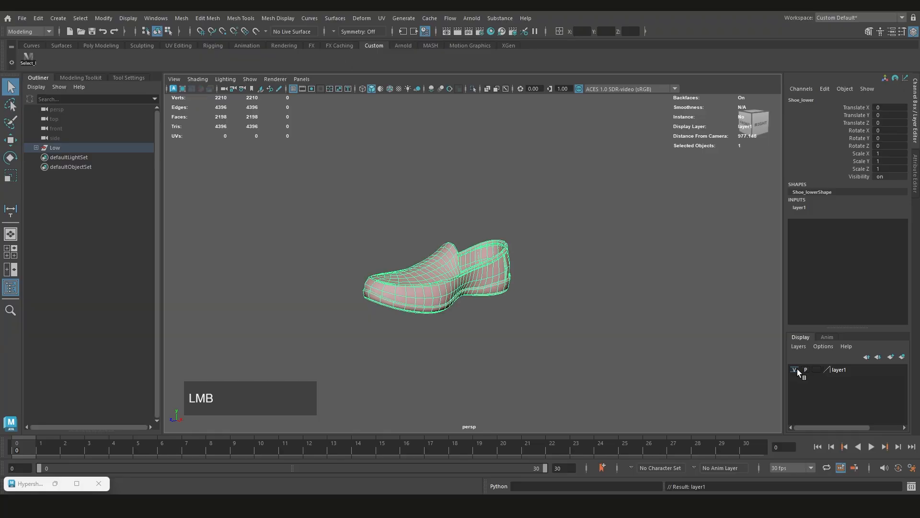
Rename the low-poly shoe's display layer to Low_poly, give it a yellow color and save the layer settings
{"action": "double_click", "coordinate": [845, 373]}
{"action": "left_click", "coordinate": [367, 189]}
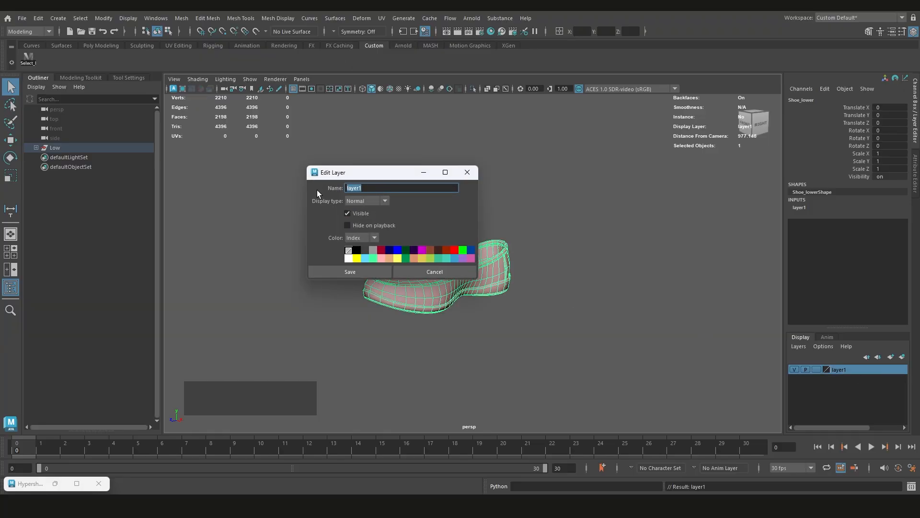
{"action": "type", "text": "Low_poly"}
{"action": "key", "text": "Return"}
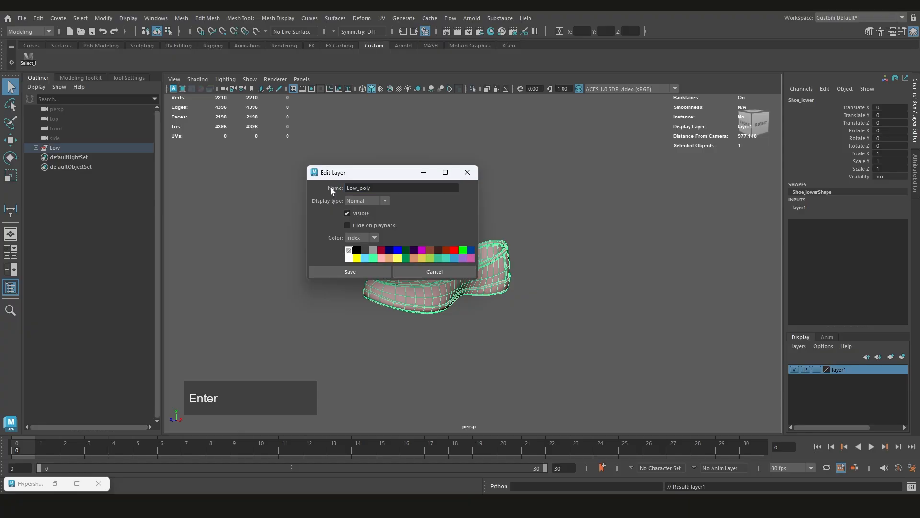
{"action": "left_click", "coordinate": [397, 259]}
{"action": "left_click", "coordinate": [366, 270]}
{"action": "scroll", "coordinate": [469, 312], "scroll_direction": "up", "scroll_amount": 2}
{"action": "left_click", "coordinate": [468, 312]}
{"action": "scroll", "coordinate": [445, 294], "scroll_direction": "down", "scroll_amount": 2}
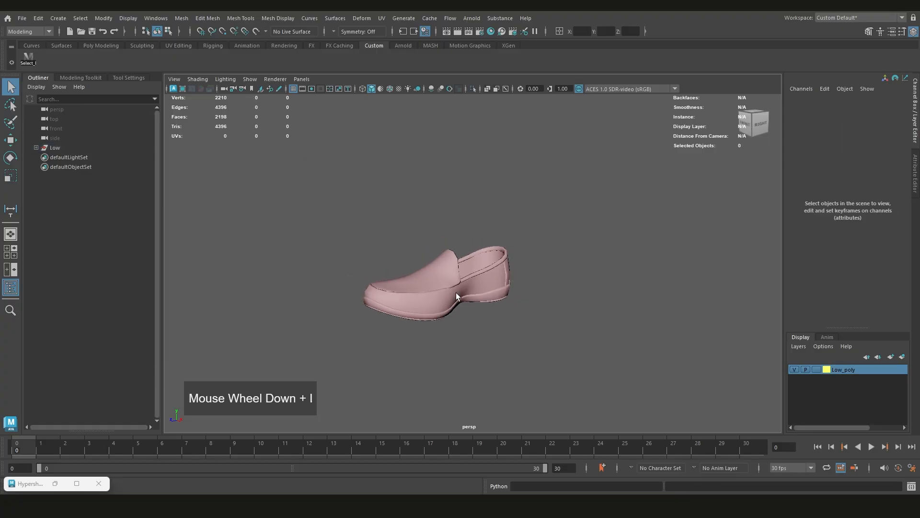
Save the scene
{"action": "left_click", "coordinate": [455, 293]}
{"action": "key", "text": "ctrl+s"}
{"action": "scroll", "coordinate": [487, 317], "scroll_direction": "up", "scroll_amount": 2}
{"action": "left_click", "coordinate": [487, 343]}
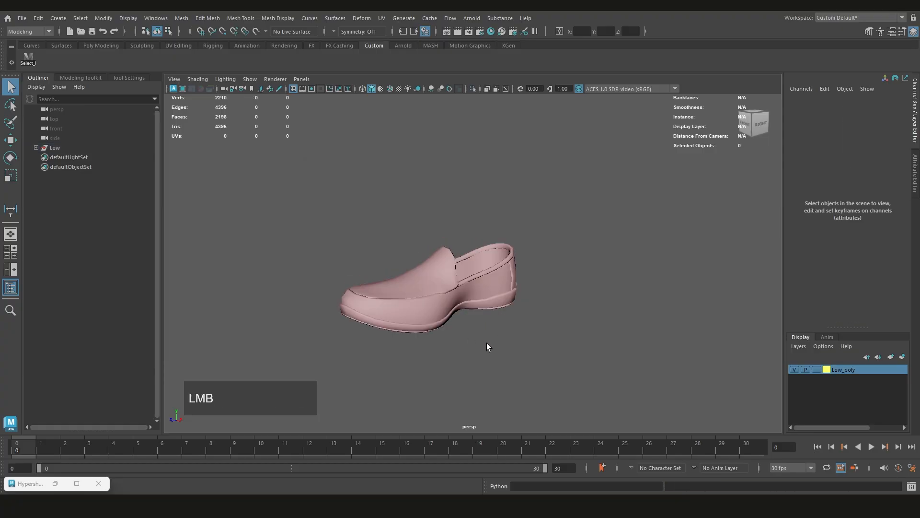
{"action": "left_click_drag", "start_coordinate": [487, 343], "coordinate": [439, 321], "text": "alt"}
Toggle the Low_poly layer's visibility off and on to check that it controls the shoe
{"action": "left_click", "coordinate": [793, 372]}
{"action": "left_click", "coordinate": [793, 372]}
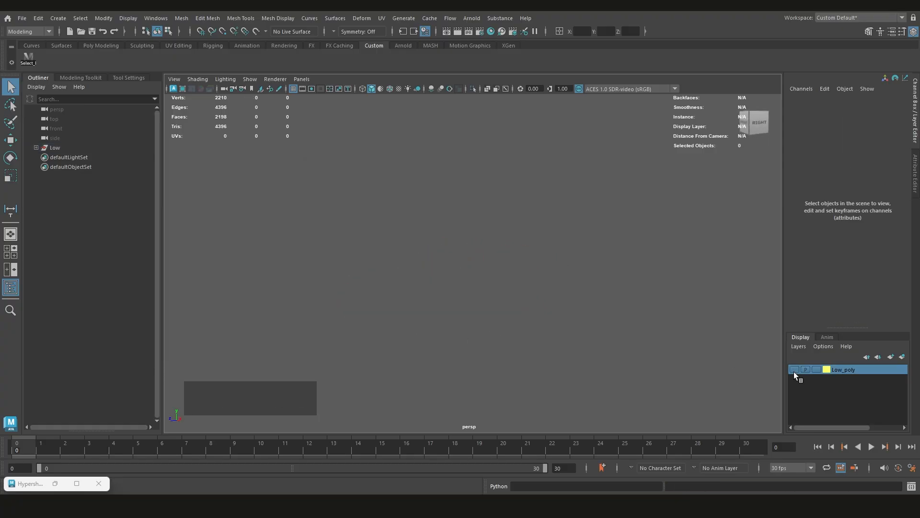
{"action": "left_click", "coordinate": [793, 372]}
{"action": "left_click", "coordinate": [794, 372]}
{"action": "left_click", "coordinate": [794, 372]}
{"action": "left_click", "coordinate": [794, 372]}
{"action": "left_click", "coordinate": [794, 371]}
{"action": "left_click_drag", "start_coordinate": [343, 272], "coordinate": [392, 296], "text": "alt"}
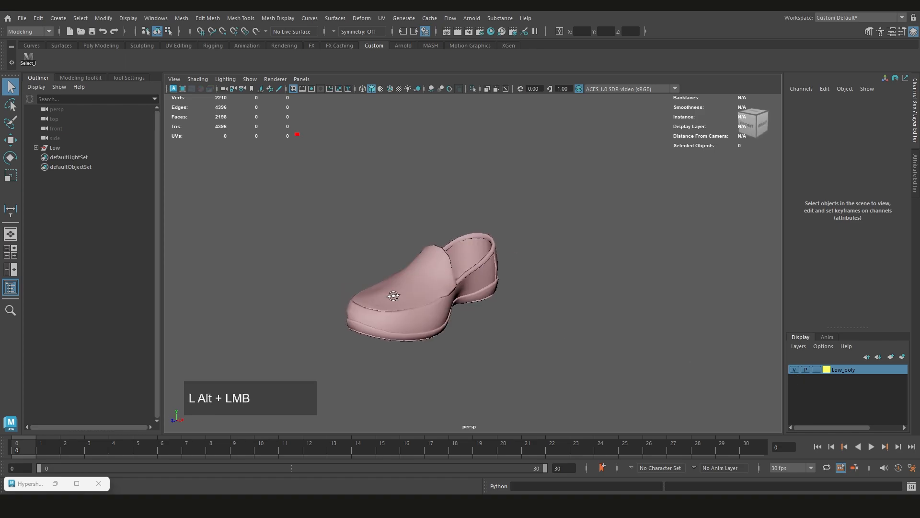
Expand the Low group, hide and unhide it, and compare this with toggling the Low_poly layer's visibility
{"action": "left_click", "coordinate": [36, 148]}
{"action": "left_click", "coordinate": [54, 149]}
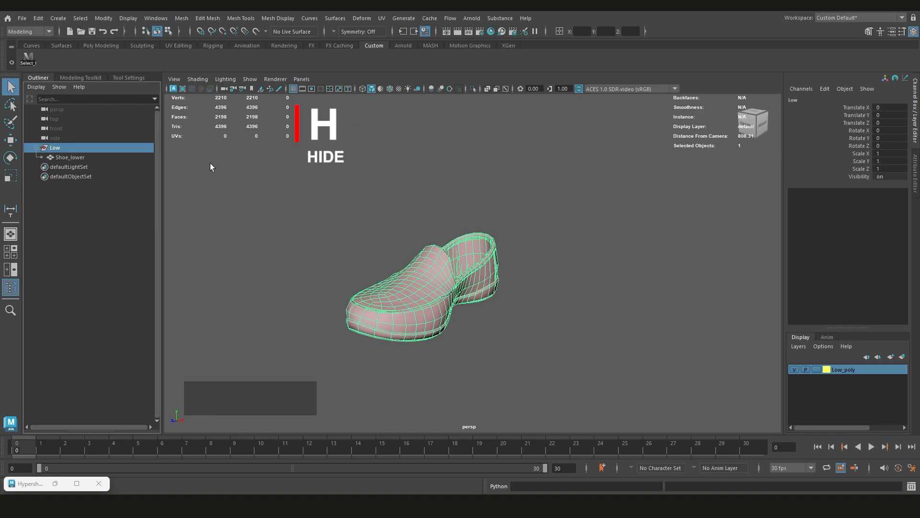
{"action": "key", "text": "h"}
{"action": "key", "text": "h"}
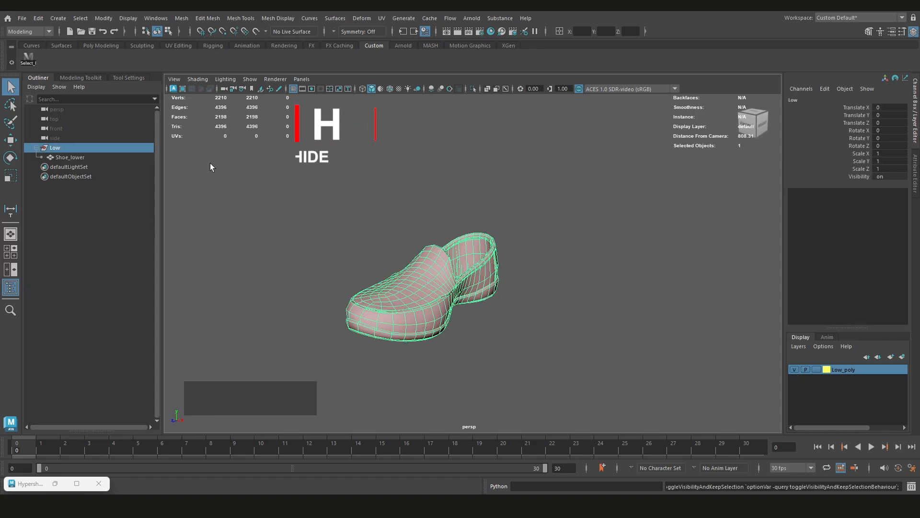
{"action": "left_click_drag", "start_coordinate": [436, 323], "coordinate": [461, 300], "text": "alt"}
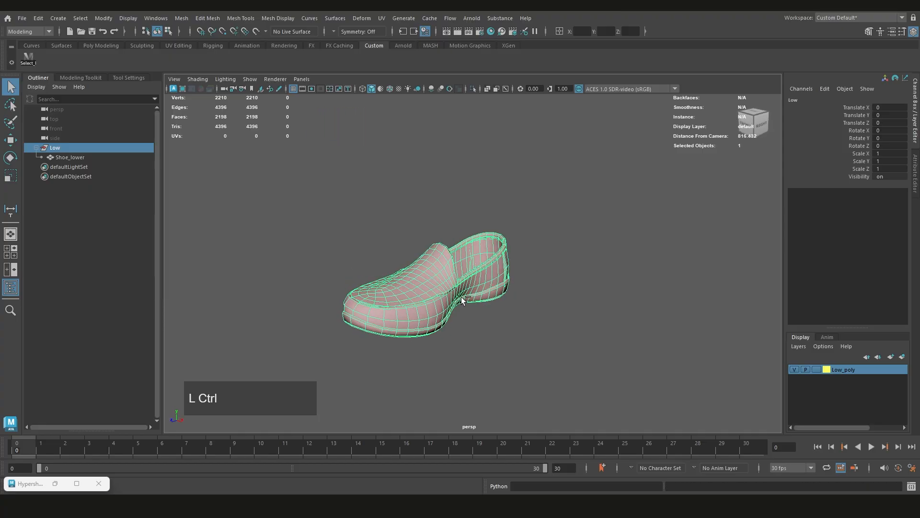
{"action": "scroll", "coordinate": [467, 298], "scroll_direction": "down", "scroll_amount": 3}
{"action": "scroll", "coordinate": [479, 296], "scroll_direction": "up", "scroll_amount": 1}
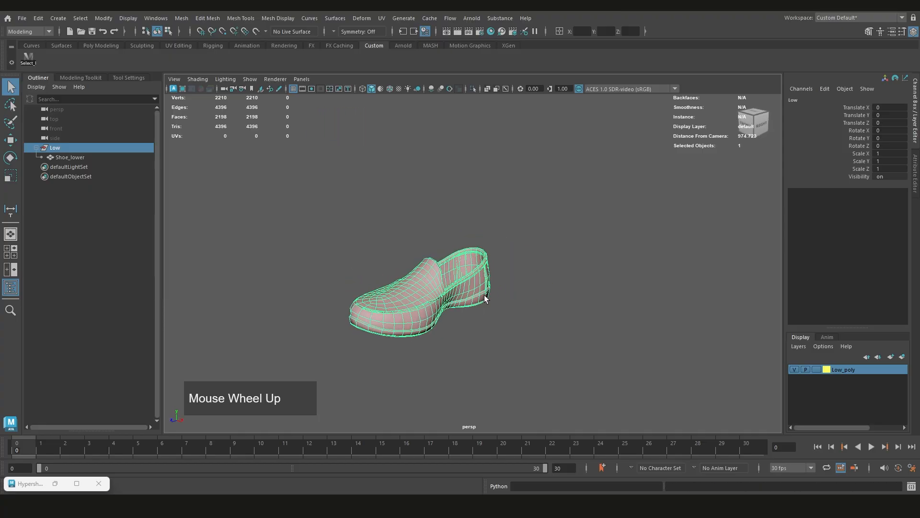
{"action": "left_click", "coordinate": [794, 370]}
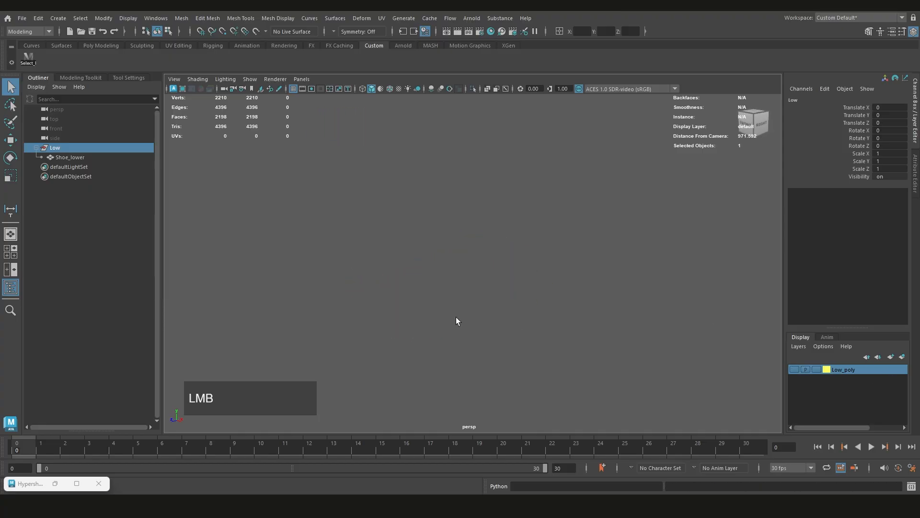
{"action": "left_click", "coordinate": [795, 370]}
Import Shoe_Dec.fbx from the project's assets folder into the scene
{"action": "left_click", "coordinate": [21, 17]}
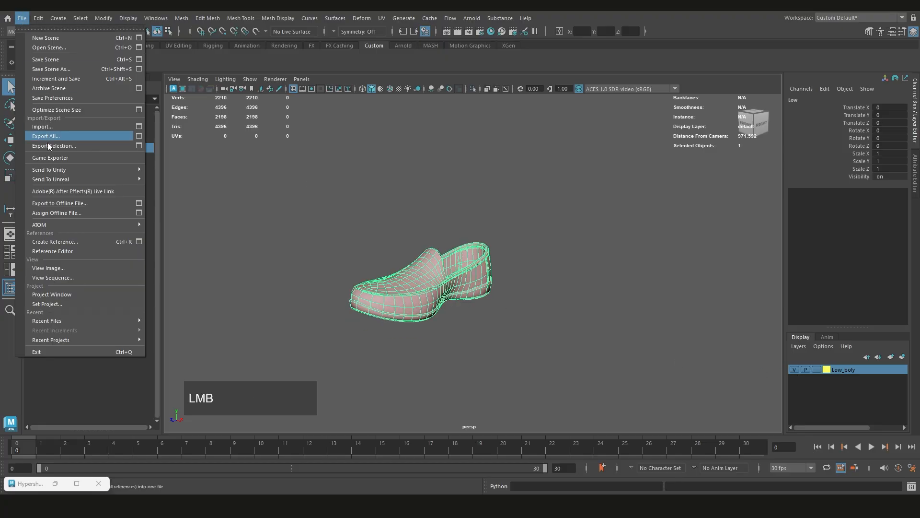
{"action": "left_click", "coordinate": [51, 130]}
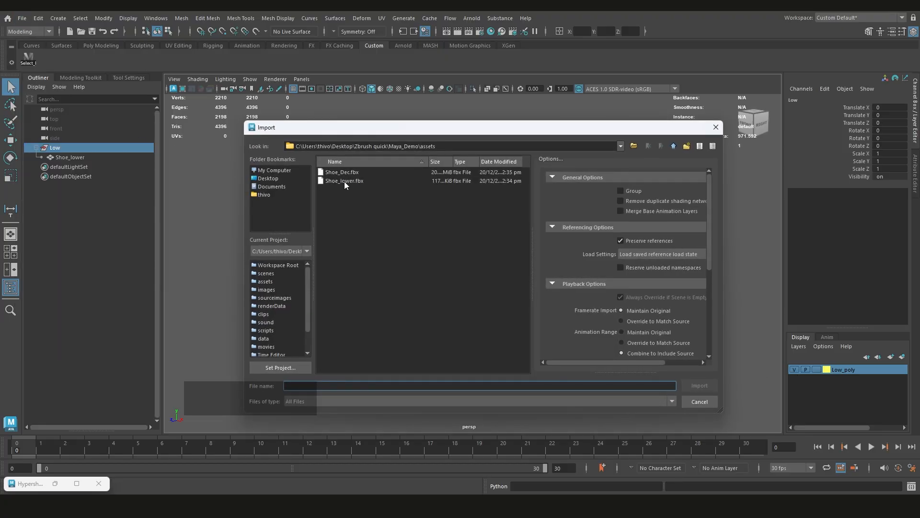
{"action": "double_click", "coordinate": [349, 174]}
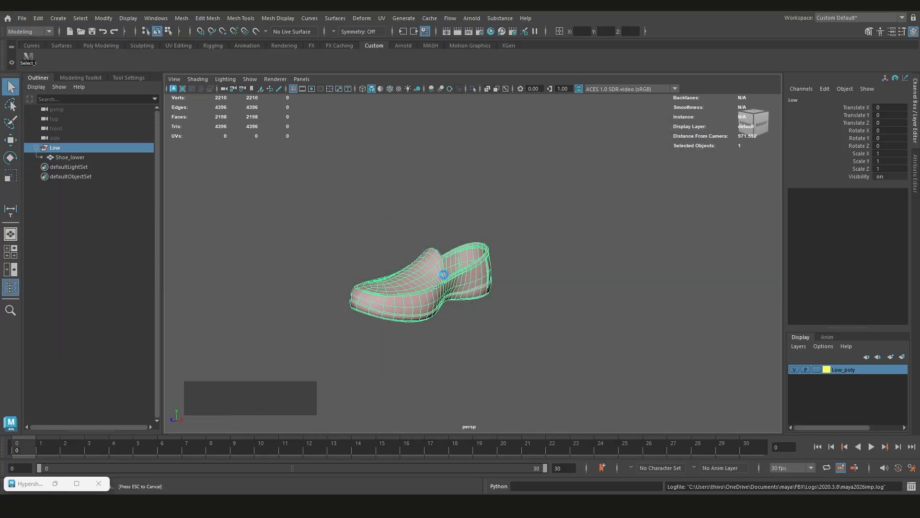
{"action": "scroll", "coordinate": [446, 292], "scroll_direction": "up", "scroll_amount": 3}
{"action": "left_click_drag", "start_coordinate": [447, 293], "coordinate": [421, 287], "text": "alt"}
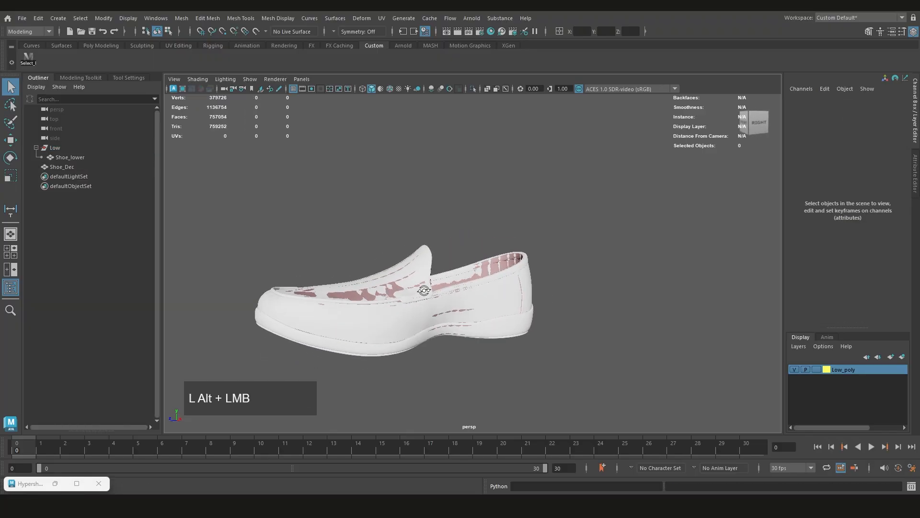
{"action": "middle_click_drag", "start_coordinate": [421, 288], "coordinate": [452, 288], "text": "alt"}
Hide the Low_poly layer and inspect the imported Shoe_Dec mesh on its own
{"action": "left_click", "coordinate": [430, 302]}
{"action": "scroll", "coordinate": [431, 302], "scroll_direction": "down", "scroll_amount": 3}
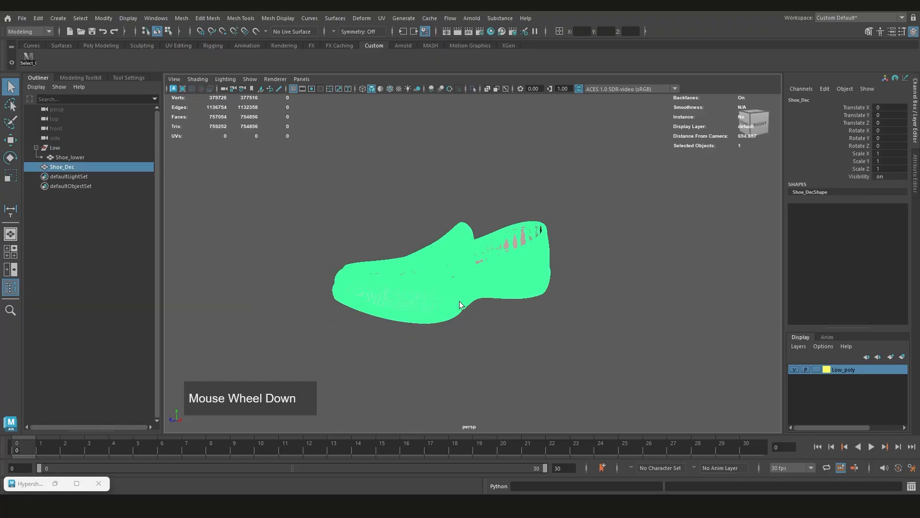
{"action": "left_click", "coordinate": [795, 369]}
{"action": "left_click", "coordinate": [556, 311]}
{"action": "left_click_drag", "start_coordinate": [554, 312], "coordinate": [527, 271], "text": "alt"}
{"action": "middle_click_drag", "start_coordinate": [527, 271], "coordinate": [479, 267], "text": "alt"}
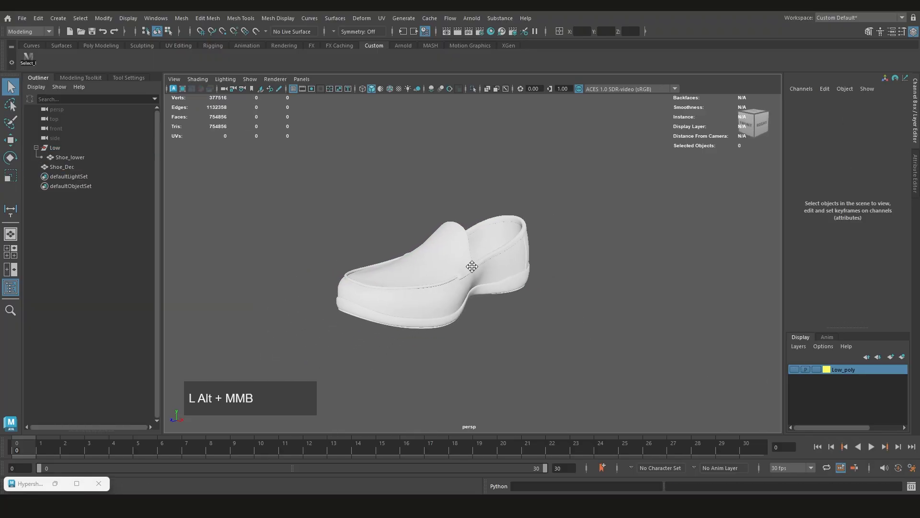
{"action": "scroll", "coordinate": [451, 288], "scroll_direction": "up", "scroll_amount": 3, "text": "alt"}
{"action": "left_click_drag", "start_coordinate": [451, 287], "coordinate": [465, 268], "text": "alt"}
{"action": "scroll", "coordinate": [444, 278], "scroll_direction": "down", "scroll_amount": 3, "text": "alt"}
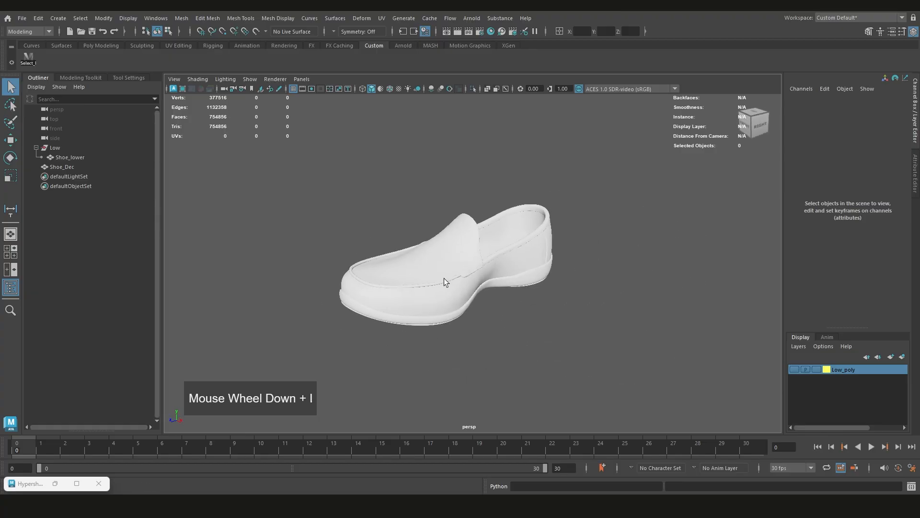
Reopen the Hypershade and duplicate the LP_SDR material by copying and pasting it
{"action": "left_click", "coordinate": [55, 483]}
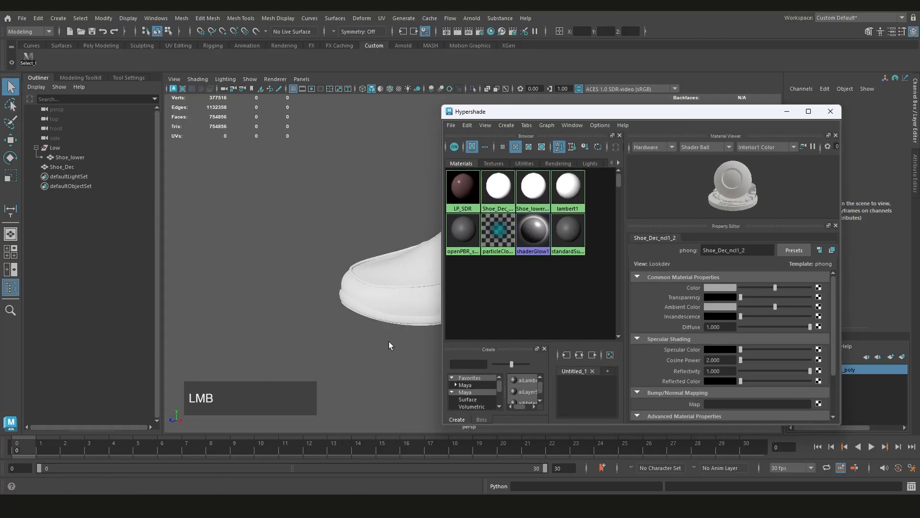
{"action": "left_click", "coordinate": [459, 199]}
{"action": "key", "text": "ctrl+c"}
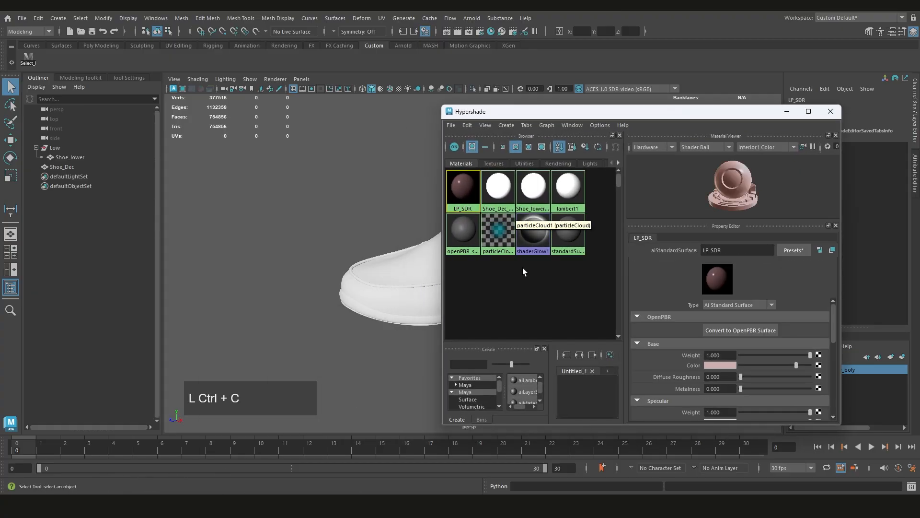
{"action": "key", "text": "ctrl+v"}
{"action": "left_click", "coordinate": [537, 244]}
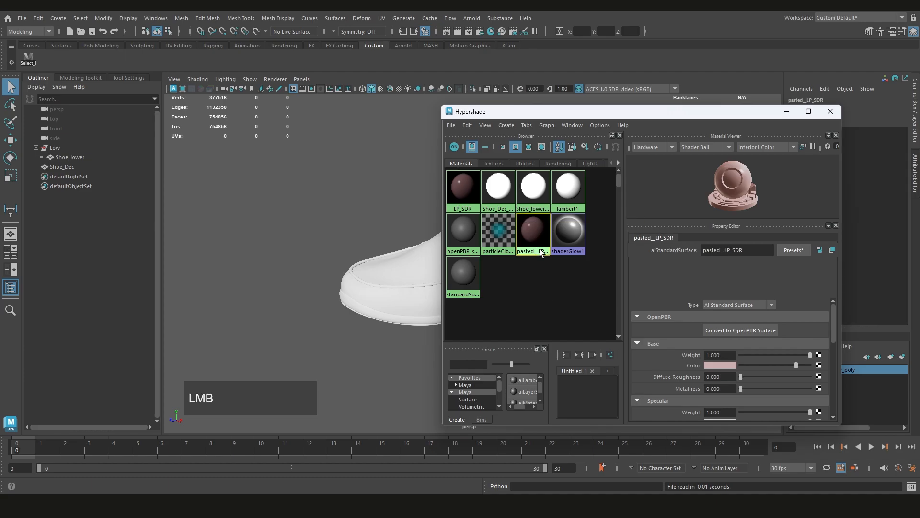
Maximize the Hypershade and add the pasted LP_SDR copy to the node graph
{"action": "left_click_drag", "start_coordinate": [824, 115], "coordinate": [787, 98]}
{"action": "double_click", "coordinate": [788, 98]}
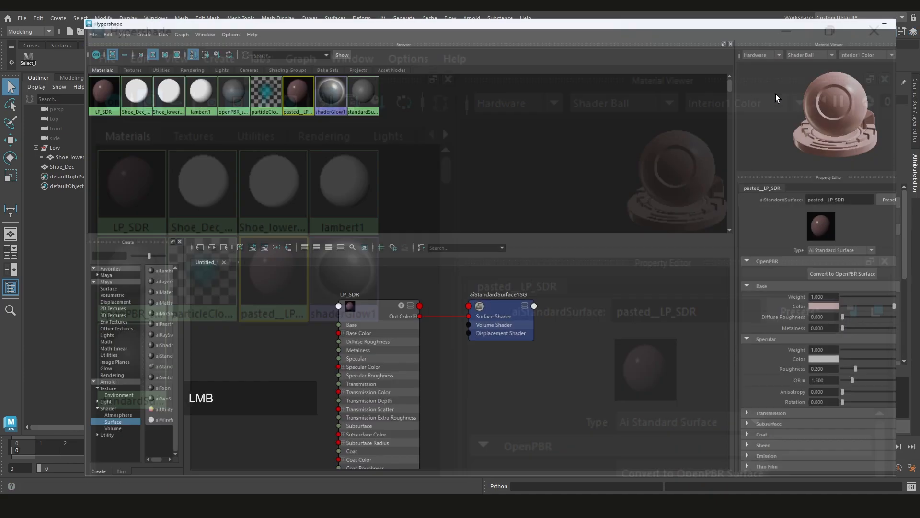
{"action": "left_click", "coordinate": [291, 300]}
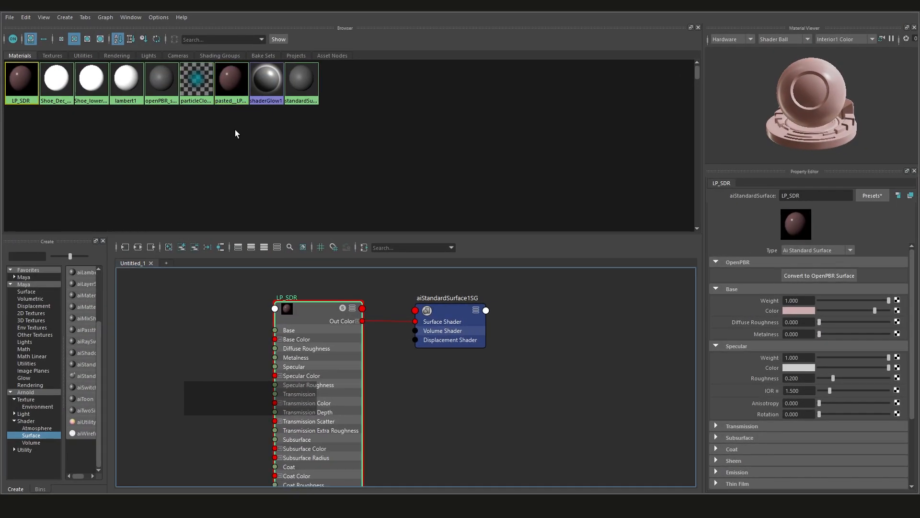
{"action": "left_click", "coordinate": [228, 85]}
{"action": "scroll", "coordinate": [376, 285], "scroll_direction": "down", "scroll_amount": 1}
{"action": "scroll", "coordinate": [376, 285], "scroll_direction": "down", "scroll_amount": 3}
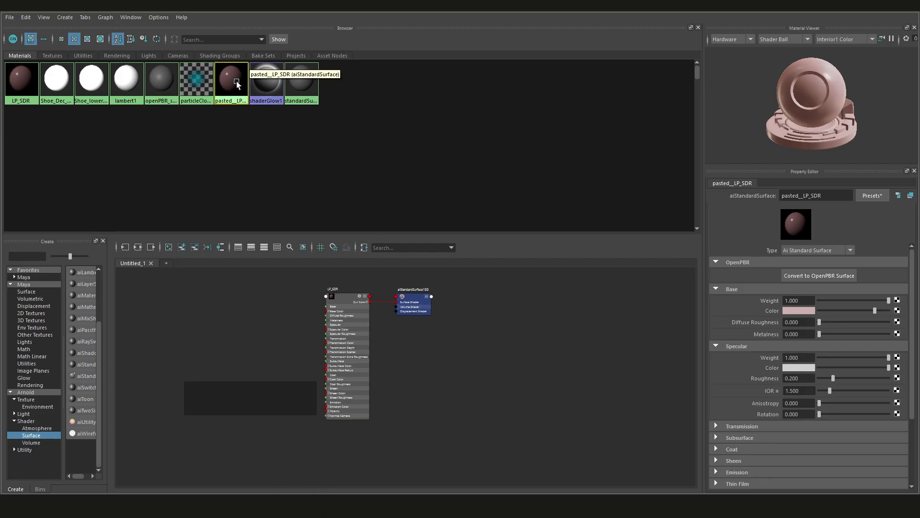
{"action": "middle_click_drag", "start_coordinate": [231, 80], "coordinate": [541, 346]}
{"action": "scroll", "coordinate": [542, 346], "scroll_direction": "up", "scroll_amount": 2}
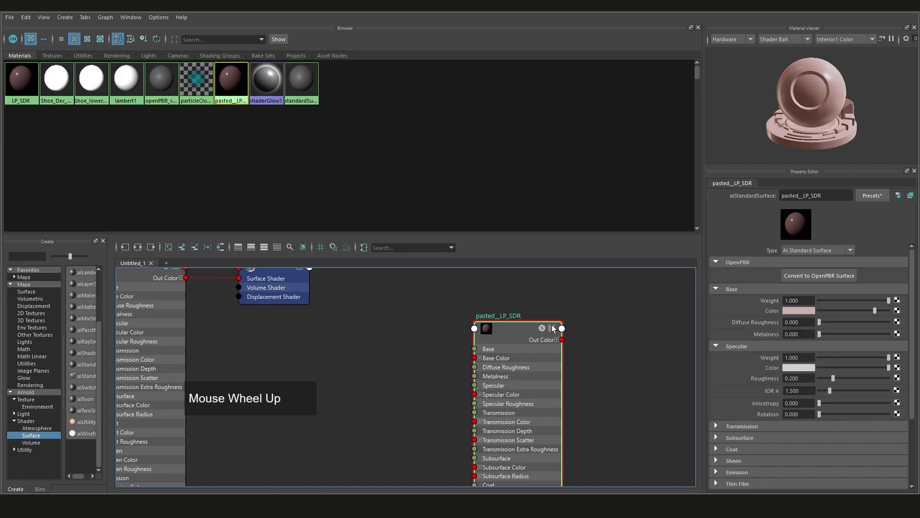
Rename the pasted material to Dec_SDR
{"action": "double_click", "coordinate": [509, 314]}
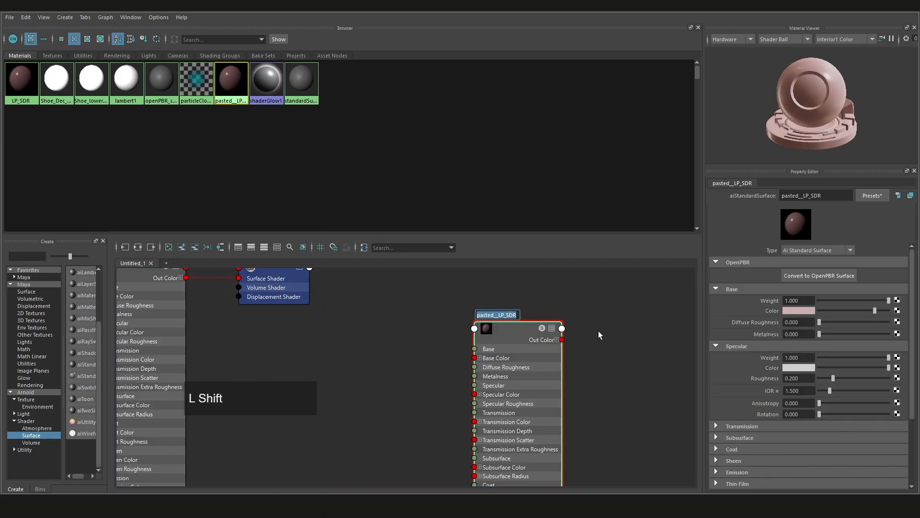
{"action": "type", "text": "Dec_SDR"}
{"action": "key", "text": "Return"}
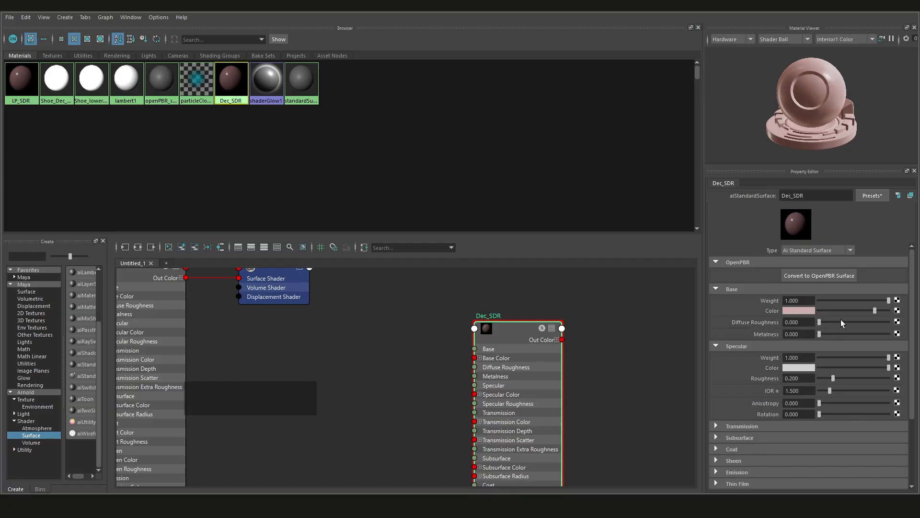
Set the Dec_SDR material's base color to a light teal green and restore the Hypershade window to its smaller size
{"action": "left_click", "coordinate": [806, 310]}
{"action": "left_click", "coordinate": [789, 341]}
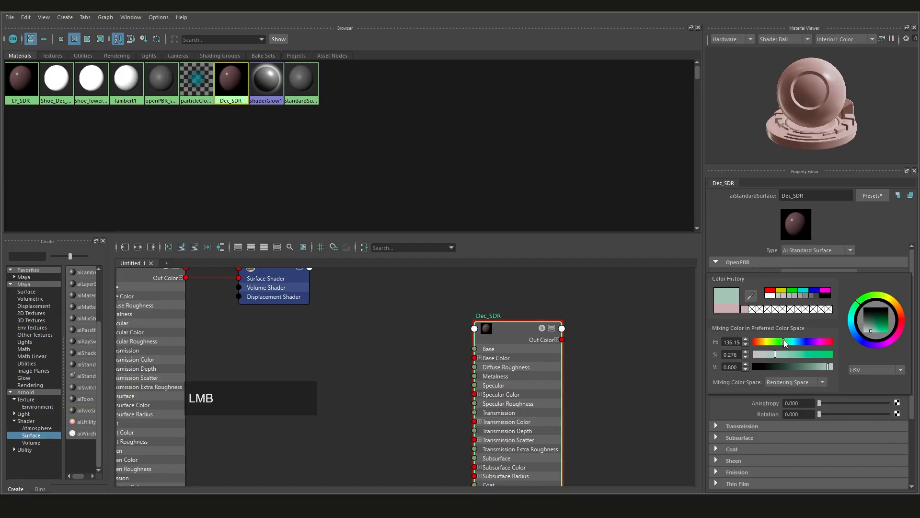
{"action": "left_click", "coordinate": [887, 5]}
Assign the Dec_SDR material to the Shoe_Dec mesh, check it in the viewport and minimize the Hypershade
{"action": "left_click", "coordinate": [341, 288]}
{"action": "right_click_drag", "start_coordinate": [429, 173], "coordinate": [434, 147]}
{"action": "left_click", "coordinate": [348, 242]}
{"action": "scroll", "coordinate": [346, 246], "scroll_direction": "down", "scroll_amount": 4}
{"action": "middle_click_drag", "start_coordinate": [346, 247], "coordinate": [256, 247], "text": "alt"}
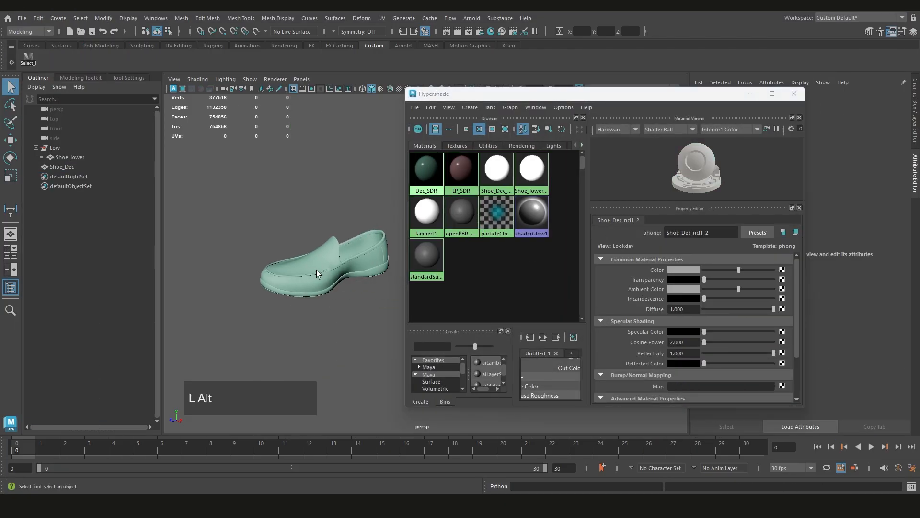
{"action": "left_click_drag", "start_coordinate": [316, 270], "coordinate": [326, 266], "text": "alt"}
{"action": "left_click", "coordinate": [751, 94]}
Group the Shoe_Dec mesh under the name DEc and place the group above Low in the Outliner
{"action": "left_click", "coordinate": [61, 166]}
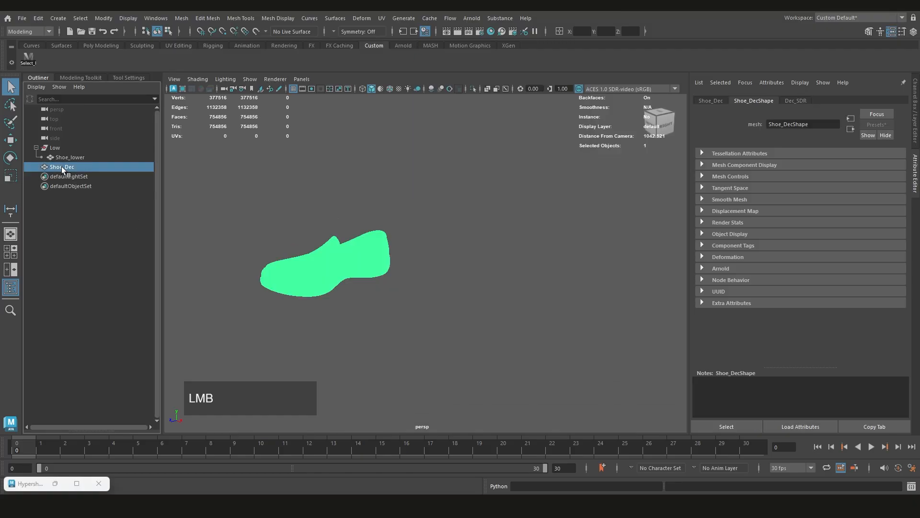
{"action": "key", "text": "ctrl+g"}
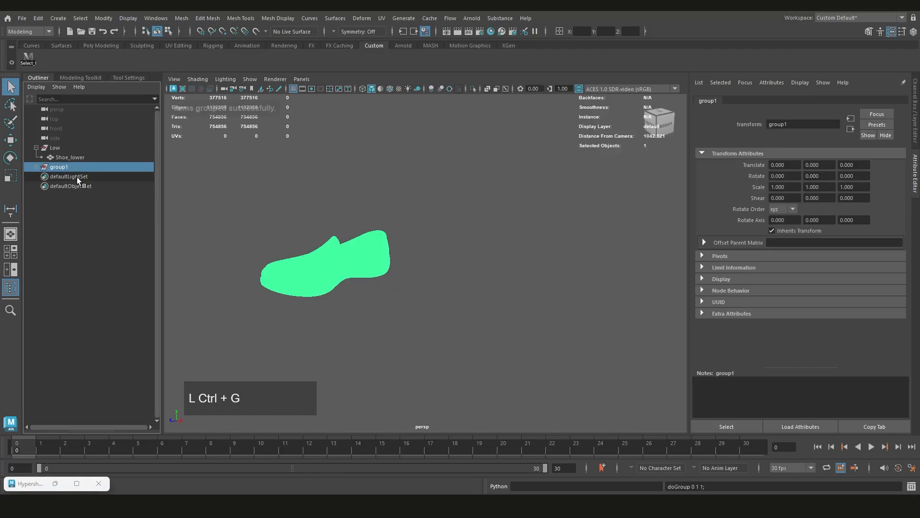
{"action": "middle_click_drag", "start_coordinate": [63, 167], "coordinate": [61, 141]}
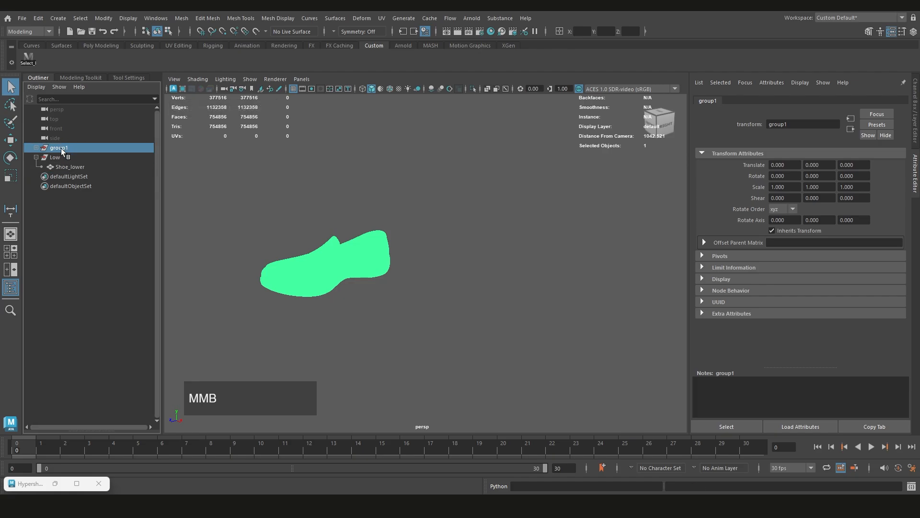
{"action": "double_click", "coordinate": [61, 148]}
{"action": "type", "text": "DEc"}
{"action": "key", "text": "Return"}
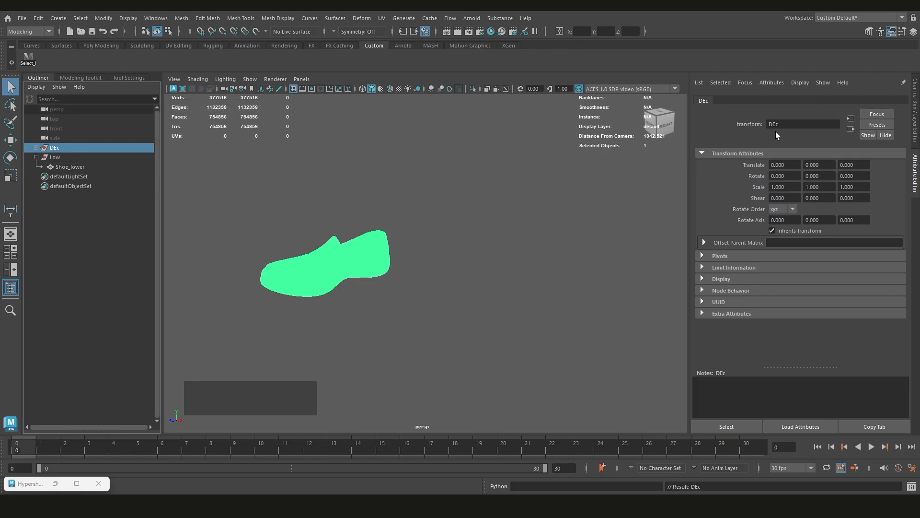
Switch back and forth between the Channel Box / Layer Editor and the Attribute Editor
{"action": "scroll", "coordinate": [777, 136], "scroll_direction": "up", "scroll_amount": 1}
{"action": "left_click", "coordinate": [915, 111]}
{"action": "left_click", "coordinate": [915, 173]}
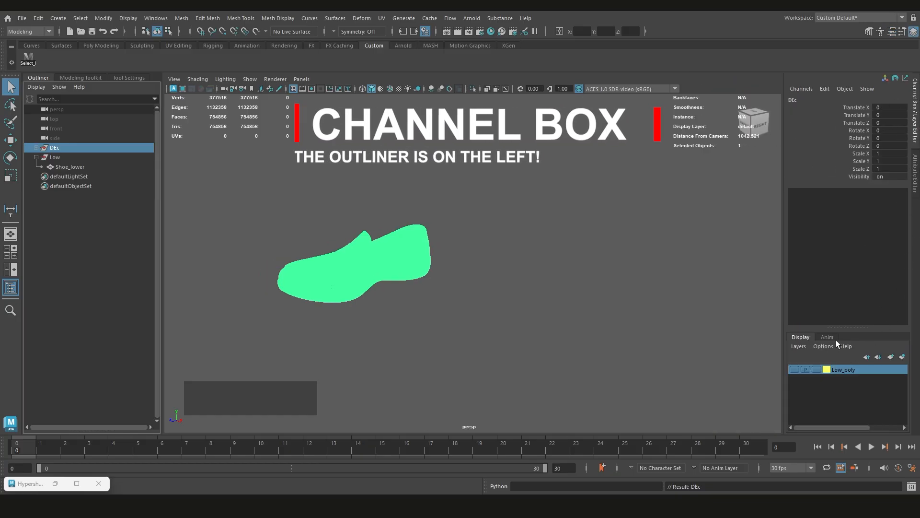
{"action": "left_click", "coordinate": [916, 177]}
{"action": "left_click", "coordinate": [915, 116]}
{"action": "scroll", "coordinate": [915, 115], "scroll_direction": "down", "scroll_amount": 1}
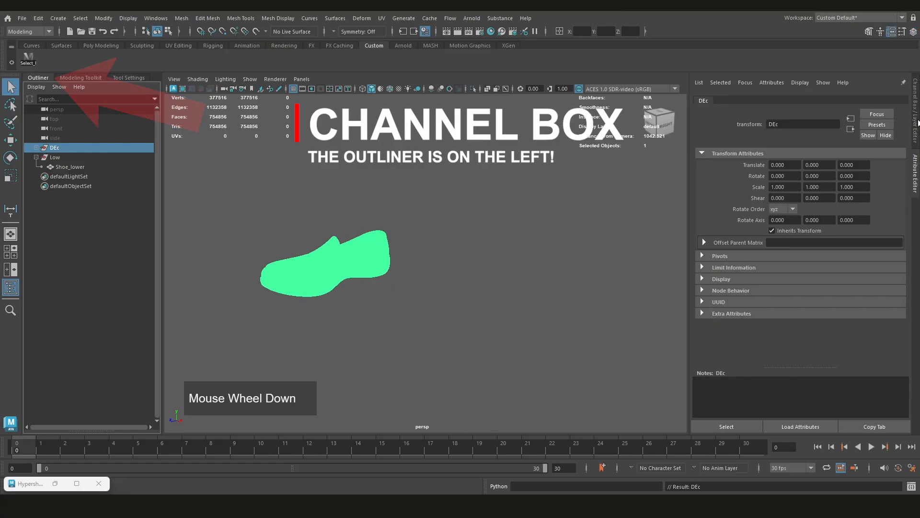
Bring up the Modeling Toolkit and switch from the Attribute Editor to the Channel Box / Layer Editor
{"action": "scroll", "coordinate": [914, 115], "scroll_direction": "up", "scroll_amount": 1}
{"action": "left_click", "coordinate": [913, 33]}
{"action": "left_click", "coordinate": [903, 33]}
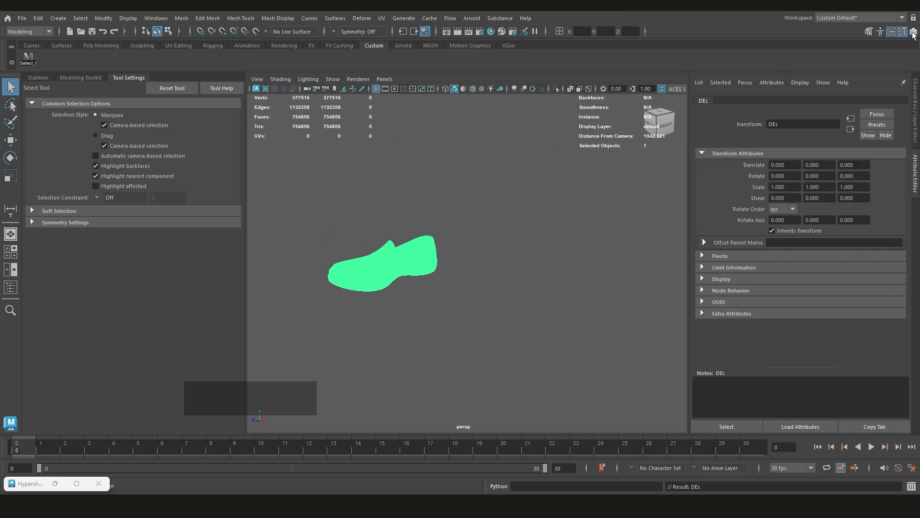
{"action": "left_click", "coordinate": [913, 34]}
{"action": "left_click", "coordinate": [882, 33]}
{"action": "left_click", "coordinate": [870, 34]}
{"action": "left_click", "coordinate": [892, 34]}
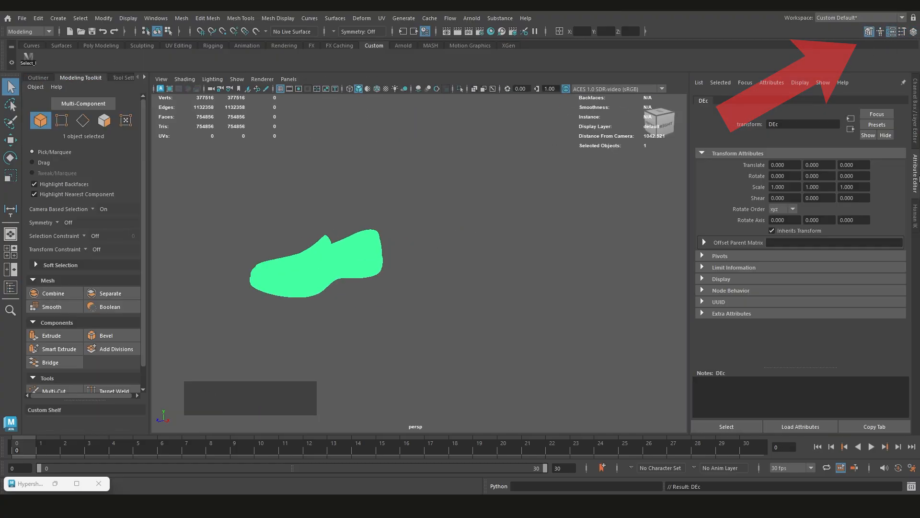
{"action": "left_click", "coordinate": [917, 138]}
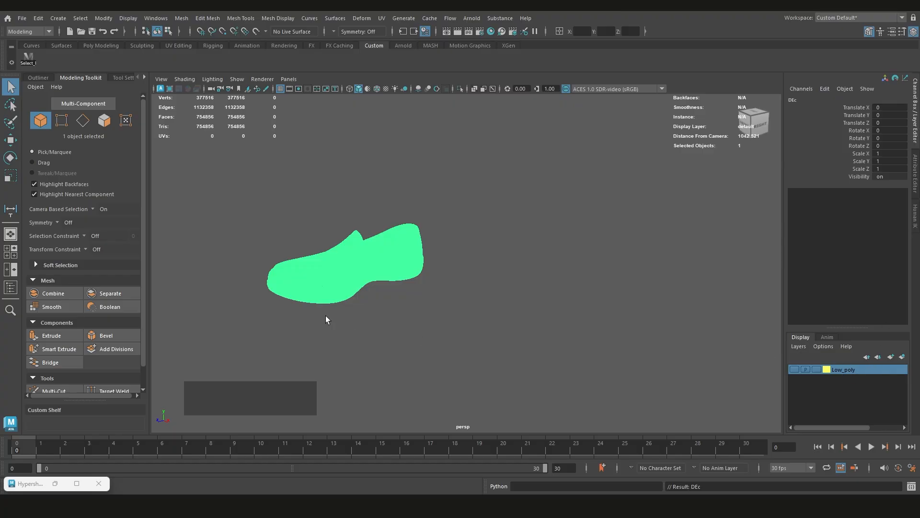
Create a display layer from the selected Shoe_Dec mesh and check the mesh in the viewport
{"action": "left_click", "coordinate": [366, 274]}
{"action": "left_click", "coordinate": [902, 357]}
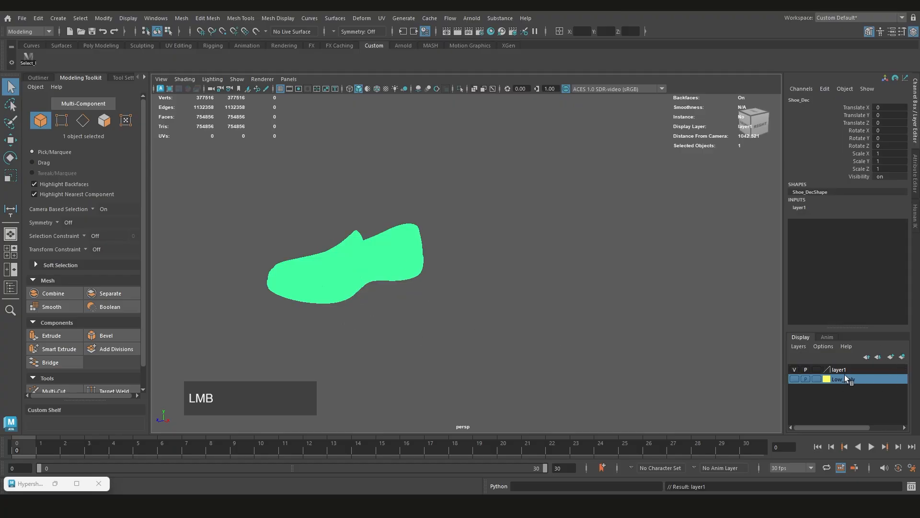
{"action": "middle_click_drag", "start_coordinate": [312, 268], "coordinate": [442, 278], "text": "alt"}
{"action": "scroll", "coordinate": [364, 266], "scroll_direction": "up", "scroll_amount": 3}
{"action": "left_click", "coordinate": [448, 324]}
{"action": "left_click", "coordinate": [441, 278]}
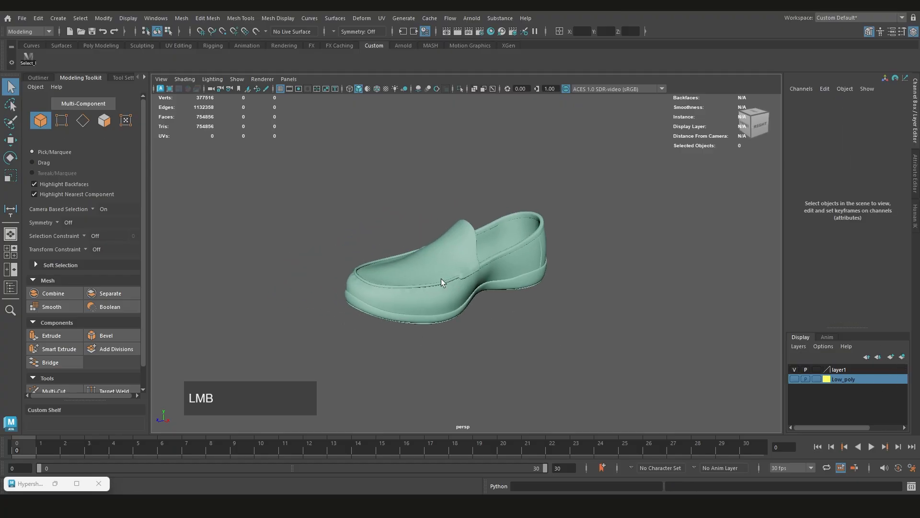
{"action": "left_click", "coordinate": [505, 340]}
{"action": "left_click", "coordinate": [453, 286]}
Rename the new display layer of the Shoe_Dec mesh as Decimated
{"action": "right_click", "coordinate": [840, 375]}
{"action": "left_click", "coordinate": [838, 366]}
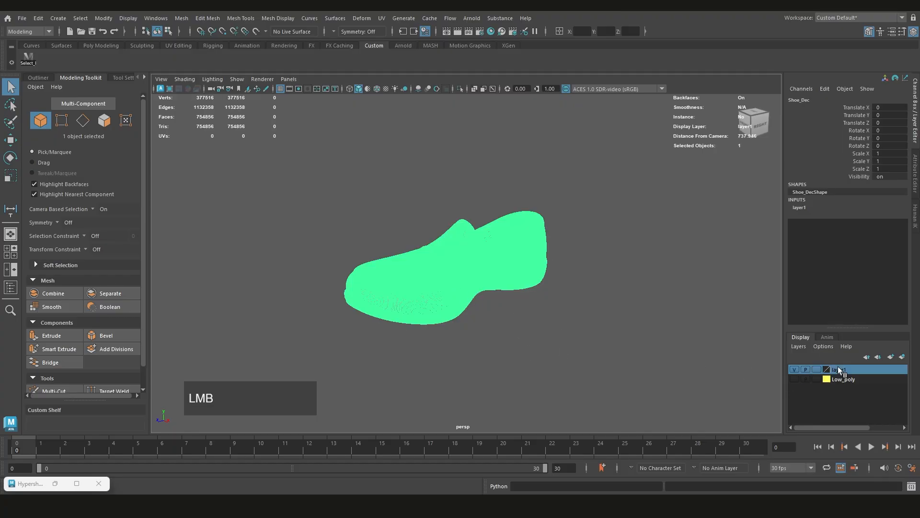
{"action": "right_click", "coordinate": [842, 370]}
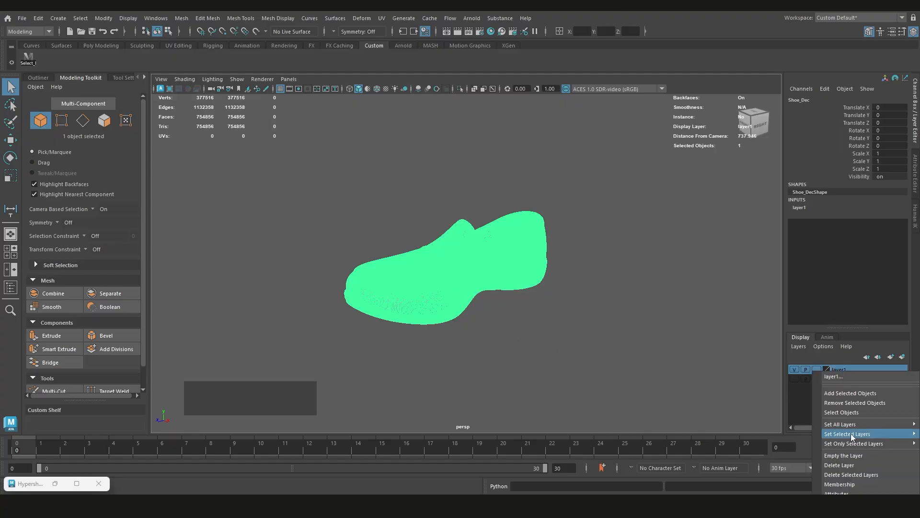
{"action": "left_click", "coordinate": [801, 401]}
{"action": "double_click", "coordinate": [834, 370]}
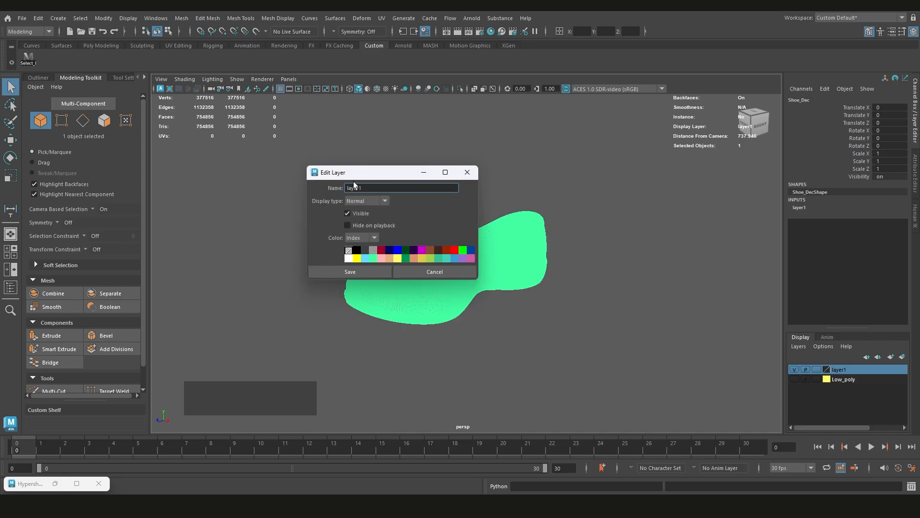
{"action": "type", "text": "DEc"}
{"action": "key", "text": "BackSpace"}
{"action": "key", "text": "BackSpace"}
{"action": "type", "text": "ecimated"}
{"action": "key", "text": "Return"}
Examine how the low-poly and decimated shoe meshes overlap from several angles, especially around the collar and heel
{"action": "left_click_drag", "start_coordinate": [315, 188], "coordinate": [476, 299], "text": "alt"}
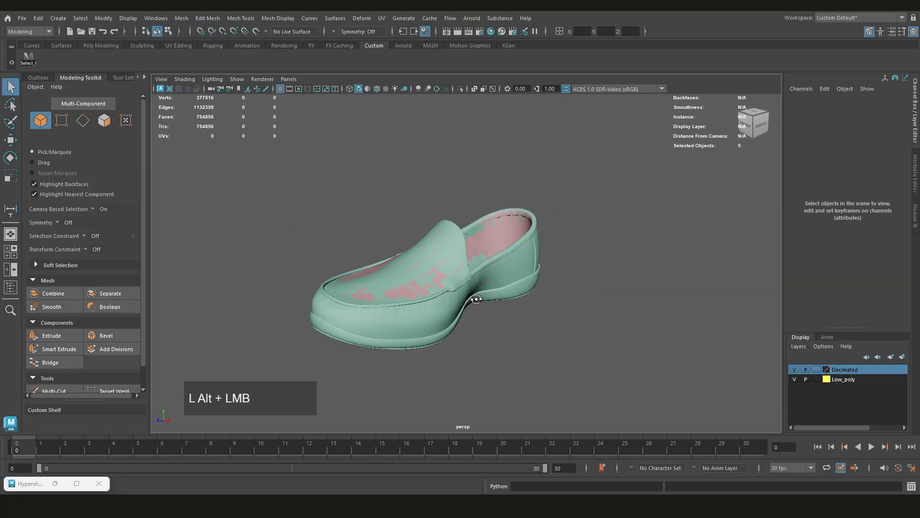
{"action": "scroll", "coordinate": [513, 272], "scroll_direction": "down", "scroll_amount": 3}
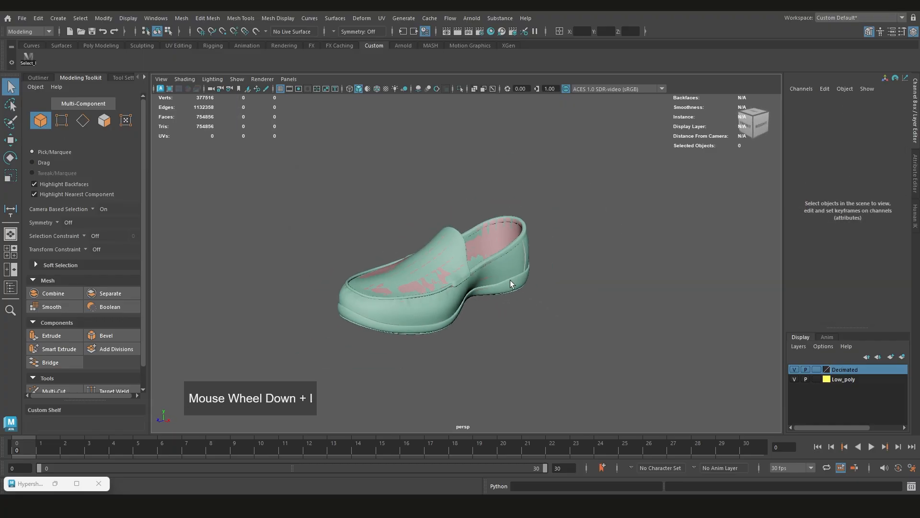
{"action": "left_click_drag", "start_coordinate": [510, 280], "coordinate": [478, 265], "text": "alt"}
{"action": "scroll", "coordinate": [502, 283], "scroll_direction": "up", "scroll_amount": 5}
{"action": "left_click", "coordinate": [522, 271]}
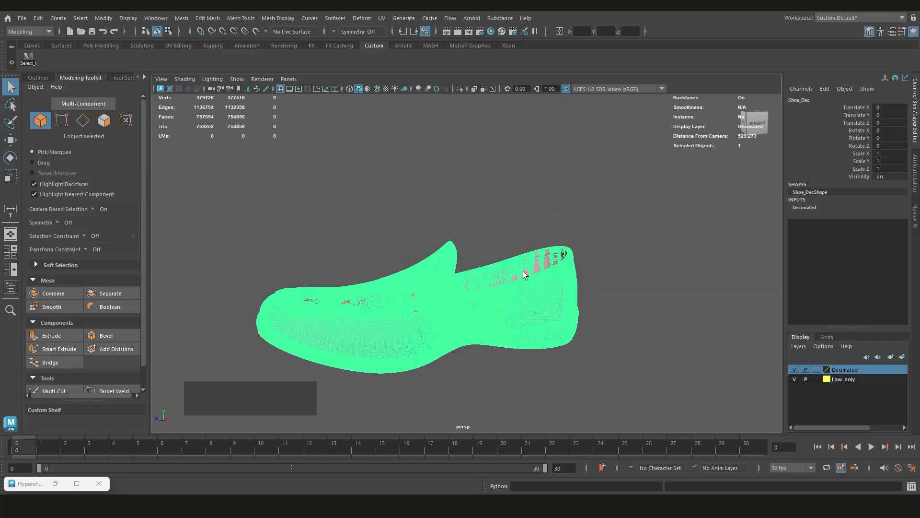
{"action": "scroll", "coordinate": [462, 313], "scroll_direction": "up", "scroll_amount": 3, "text": "alt"}
{"action": "left_click_drag", "start_coordinate": [461, 312], "coordinate": [464, 314], "text": "alt"}
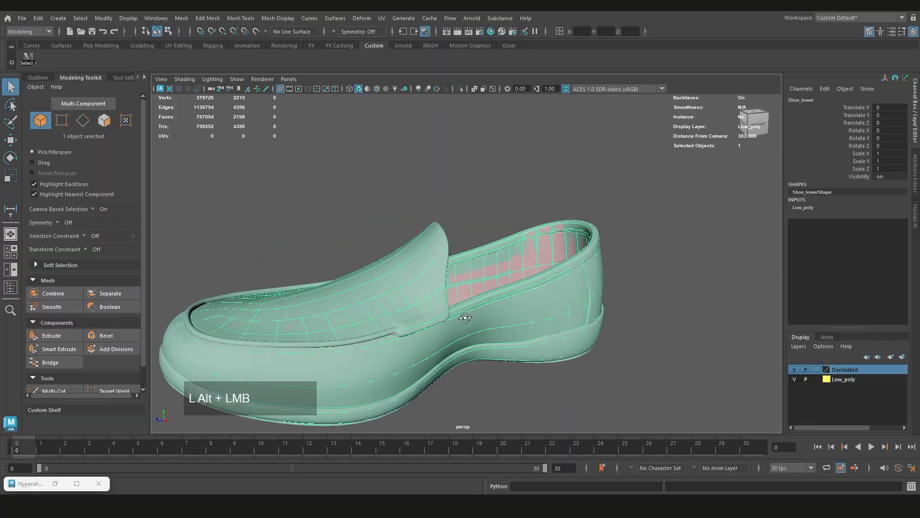
{"action": "middle_click_drag", "start_coordinate": [465, 314], "coordinate": [405, 273], "text": "alt"}
{"action": "scroll", "coordinate": [438, 287], "scroll_direction": "down", "scroll_amount": 2}
{"action": "scroll", "coordinate": [439, 287], "scroll_direction": "down", "scroll_amount": 2}
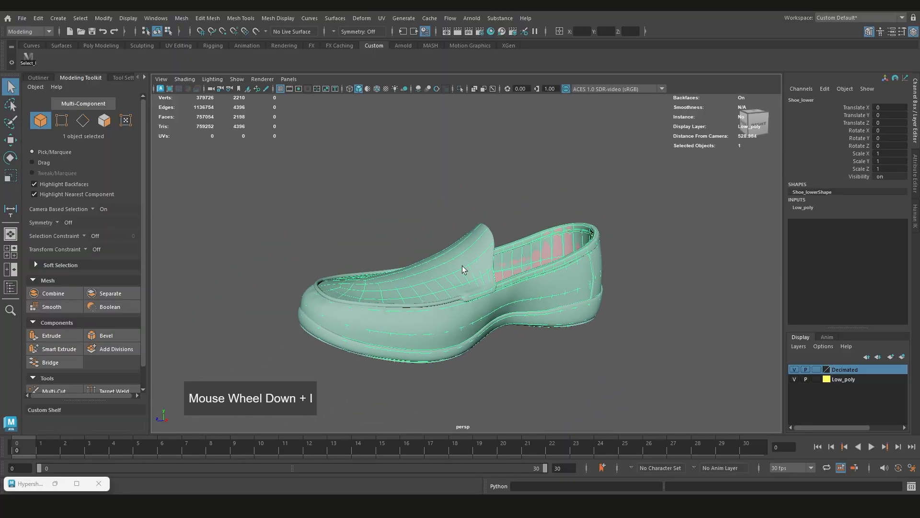
{"action": "left_click_drag", "start_coordinate": [481, 278], "coordinate": [440, 266], "text": "alt"}
{"action": "scroll", "coordinate": [495, 299], "scroll_direction": "down", "scroll_amount": 2}
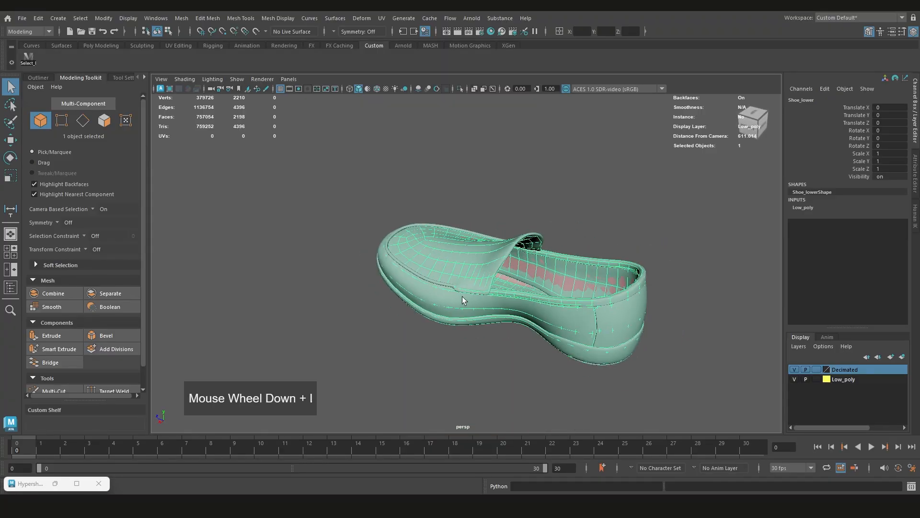
{"action": "mouse_move", "coordinate": [495, 300]}
{"action": "left_mouse_down", "text": "alt"}
{"action": "mouse_move", "coordinate": [530, 254]}
{"action": "mouse_move", "coordinate": [542, 277]}
{"action": "mouse_move", "coordinate": [489, 293]}
{"action": "left_mouse_up", "text": "alt"}
{"action": "scroll", "coordinate": [480, 314], "scroll_direction": "up", "scroll_amount": 3}
{"action": "middle_click_drag", "start_coordinate": [480, 314], "coordinate": [439, 276], "text": "alt"}
{"action": "scroll", "coordinate": [527, 261], "scroll_direction": "up", "scroll_amount": 3}
{"action": "middle_click_drag", "start_coordinate": [562, 275], "coordinate": [352, 297], "text": "alt"}
{"action": "left_click_drag", "start_coordinate": [458, 269], "coordinate": [383, 276], "text": "alt"}
{"action": "middle_click_drag", "start_coordinate": [371, 276], "coordinate": [419, 264], "text": "alt"}
{"action": "scroll", "coordinate": [419, 265], "scroll_direction": "up", "scroll_amount": 2}
{"action": "left_click_drag", "start_coordinate": [419, 265], "coordinate": [409, 278], "text": "alt"}
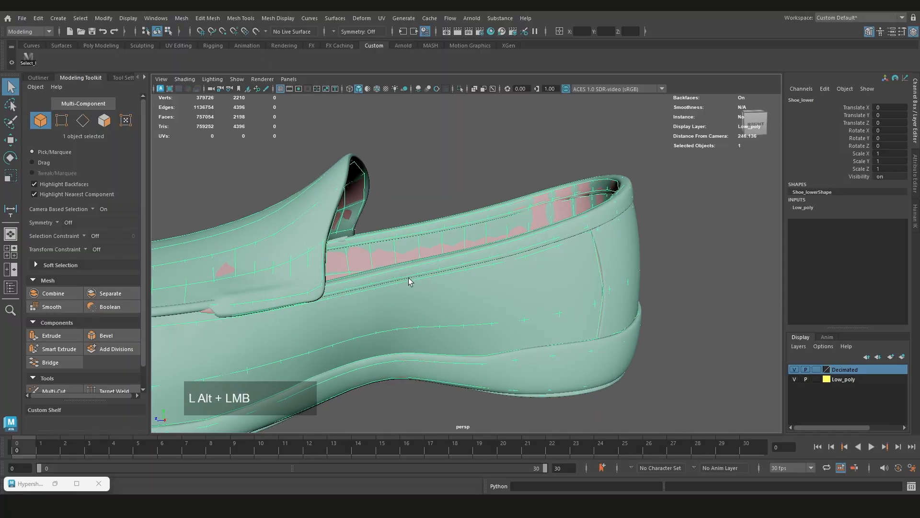
Hide the Decimated layer, leave only the Low_poly layer visible and select the Shoe_lower mesh
{"action": "left_click", "coordinate": [793, 379]}
{"action": "scroll", "coordinate": [441, 269], "scroll_direction": "down", "scroll_amount": 1}
{"action": "left_click", "coordinate": [738, 349]}
{"action": "left_click", "coordinate": [794, 369]}
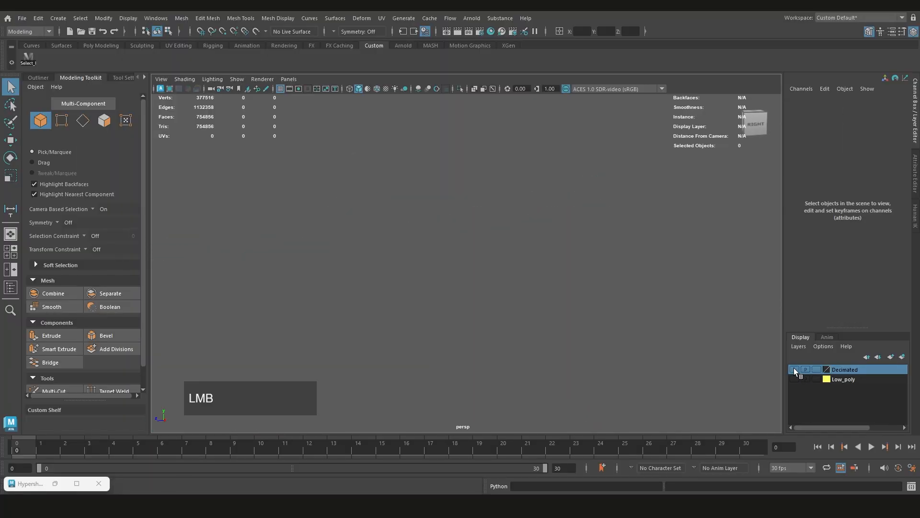
{"action": "left_click", "coordinate": [794, 379]}
{"action": "left_click", "coordinate": [482, 257]}
{"action": "scroll", "coordinate": [467, 189], "scroll_direction": "up", "scroll_amount": 1}
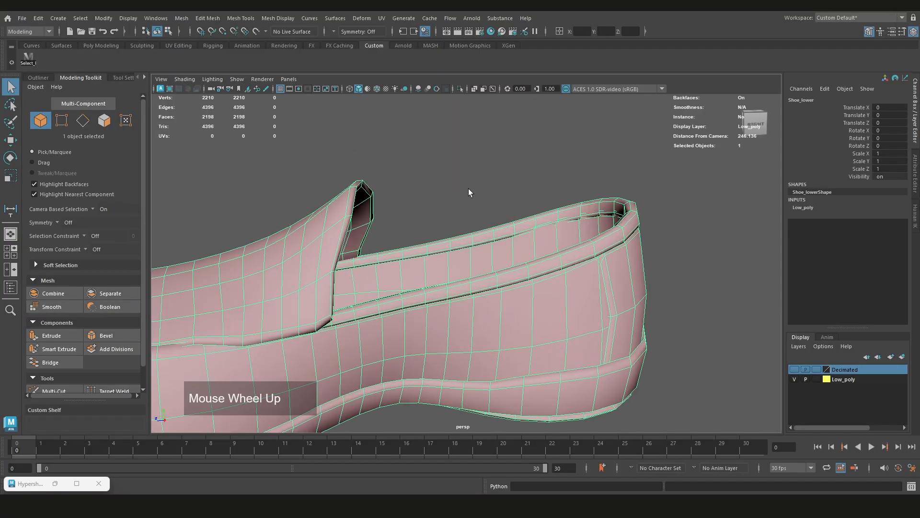
Select the band of collar faces on the Shoe_lower mesh in face mode and inspect it up close
{"action": "right_click_drag", "start_coordinate": [468, 185], "coordinate": [468, 211]}
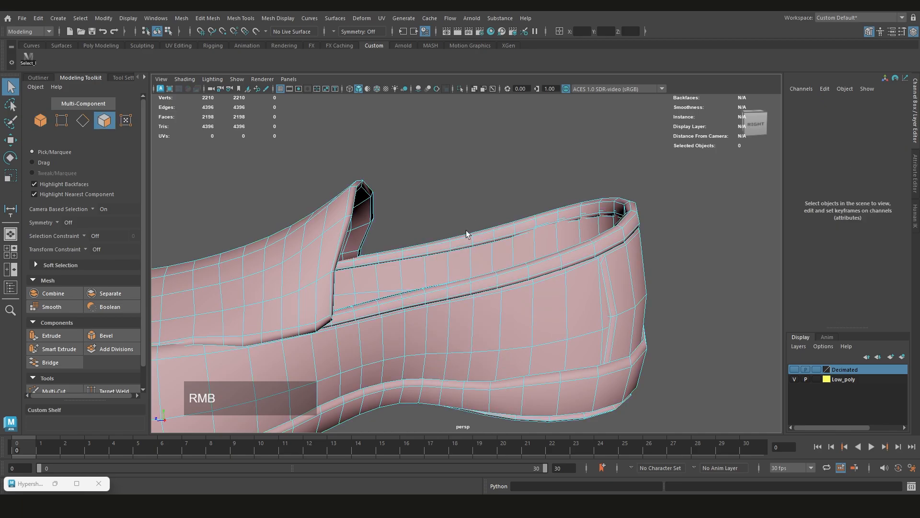
{"action": "scroll", "coordinate": [463, 235], "scroll_direction": "up", "scroll_amount": 2}
{"action": "scroll", "coordinate": [457, 230], "scroll_direction": "down", "scroll_amount": 2}
{"action": "left_click_drag", "start_coordinate": [464, 222], "coordinate": [495, 212], "text": "alt"}
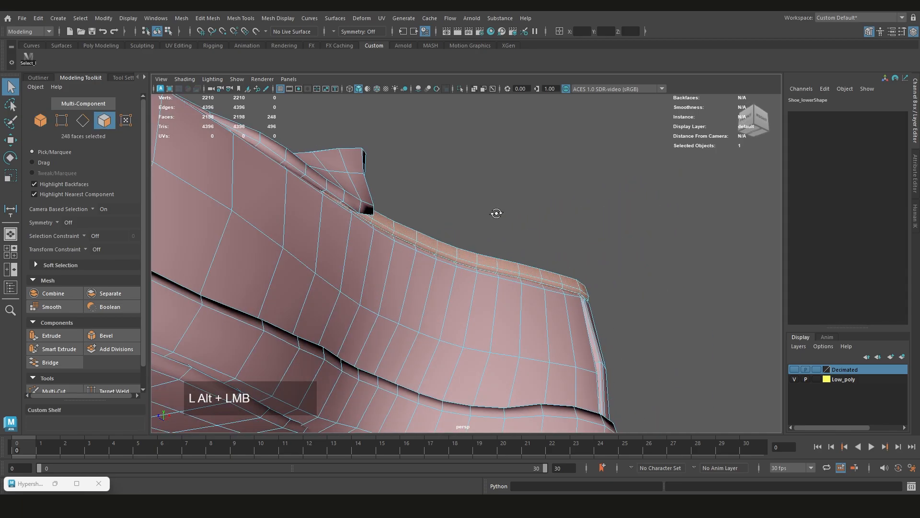
{"action": "scroll", "coordinate": [408, 226], "scroll_direction": "up", "scroll_amount": 3}
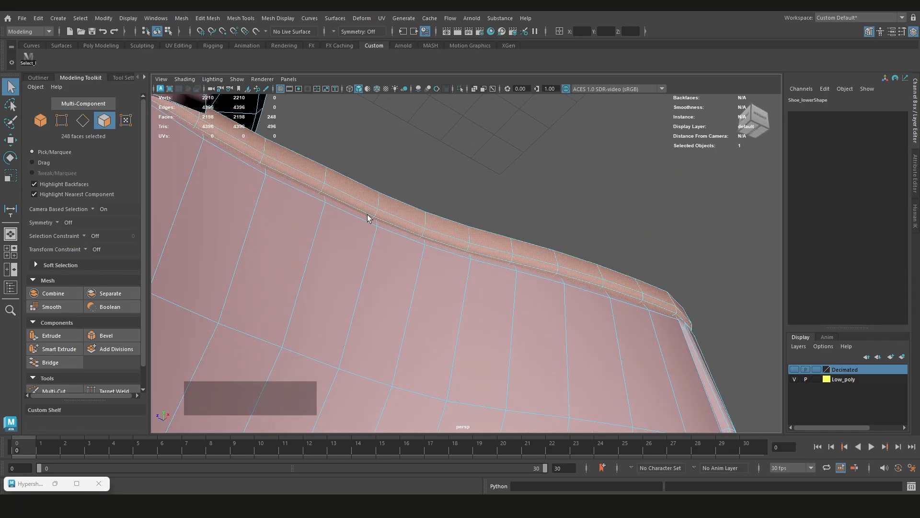
{"action": "scroll", "coordinate": [367, 216], "scroll_direction": "down", "scroll_amount": 2}
{"action": "left_click_drag", "start_coordinate": [304, 282], "coordinate": [421, 273], "text": "alt"}
{"action": "scroll", "coordinate": [368, 292], "scroll_direction": "down", "scroll_amount": 2}
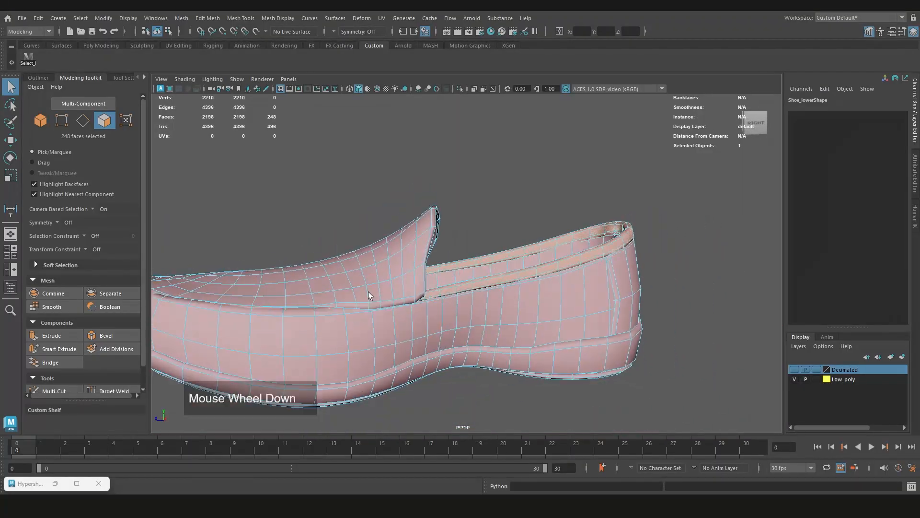
Examine the low-poly shoe's topology along the collar, side and toe, and clear the face selection
{"action": "scroll", "coordinate": [443, 275], "scroll_direction": "down", "scroll_amount": 2}
{"action": "middle_click_drag", "start_coordinate": [369, 291], "coordinate": [393, 297], "text": "alt"}
{"action": "scroll", "coordinate": [443, 276], "scroll_direction": "down", "scroll_amount": 1}
{"action": "scroll", "coordinate": [393, 297], "scroll_direction": "up", "scroll_amount": 4}
{"action": "left_click_drag", "start_coordinate": [397, 298], "coordinate": [378, 300], "text": "alt"}
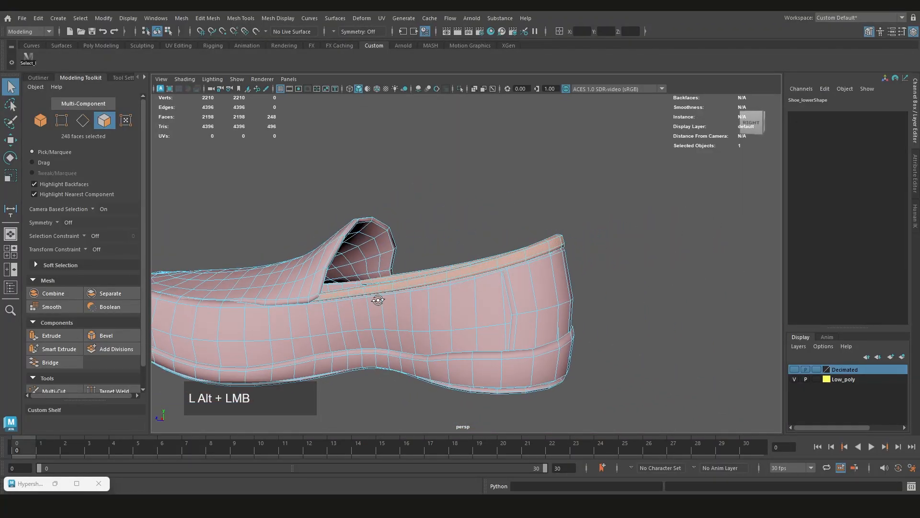
{"action": "middle_click_drag", "start_coordinate": [378, 300], "coordinate": [516, 294], "text": "alt"}
{"action": "left_click_drag", "start_coordinate": [516, 294], "coordinate": [481, 308], "text": "alt"}
{"action": "scroll", "coordinate": [518, 285], "scroll_direction": "up", "scroll_amount": 2}
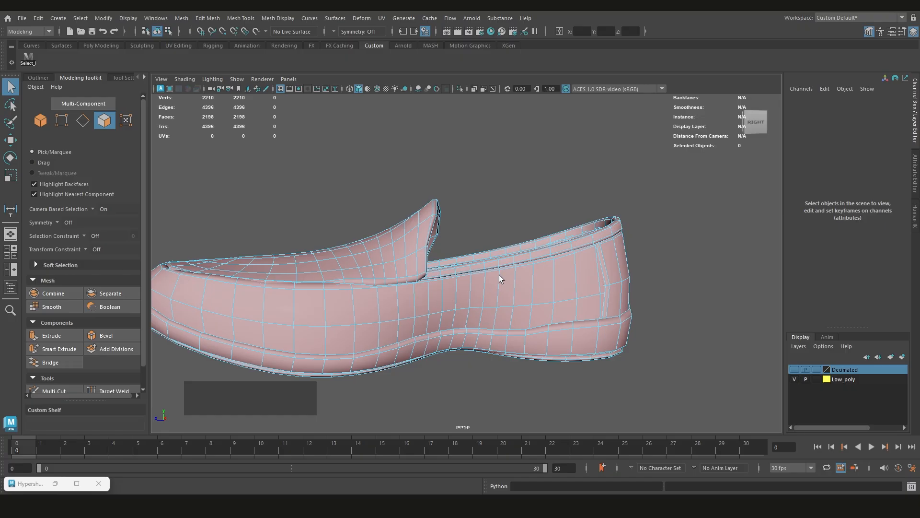
{"action": "scroll", "coordinate": [496, 275], "scroll_direction": "down", "scroll_amount": 1}
{"action": "left_click_drag", "start_coordinate": [493, 271], "coordinate": [447, 274], "text": "alt"}
{"action": "scroll", "coordinate": [520, 258], "scroll_direction": "up", "scroll_amount": 2}
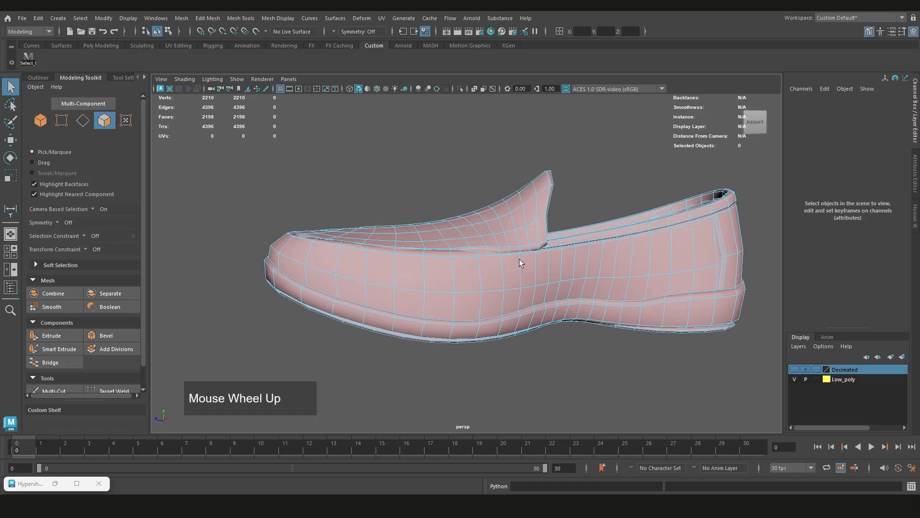
{"action": "left_click_drag", "start_coordinate": [519, 259], "coordinate": [497, 254], "text": "alt"}
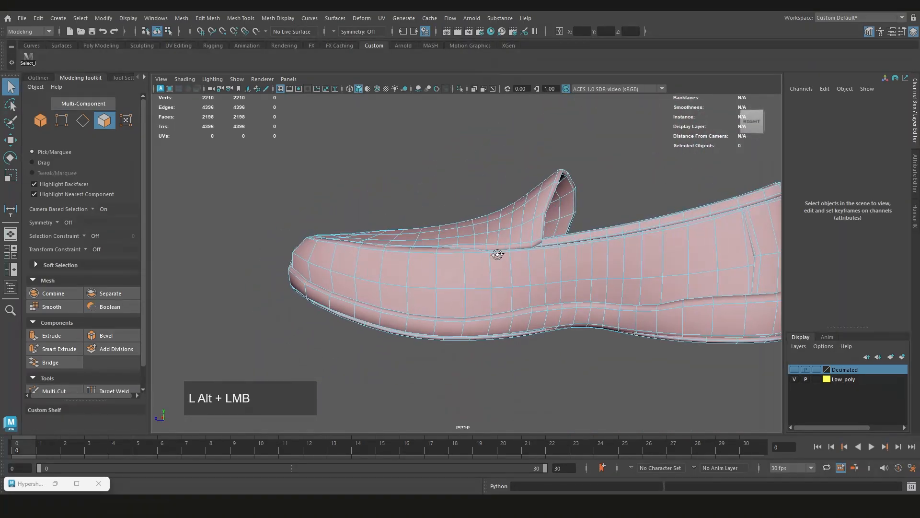
{"action": "scroll", "coordinate": [425, 292], "scroll_direction": "down", "scroll_amount": 3}
{"action": "left_click_drag", "start_coordinate": [677, 237], "coordinate": [596, 259], "text": "alt"}
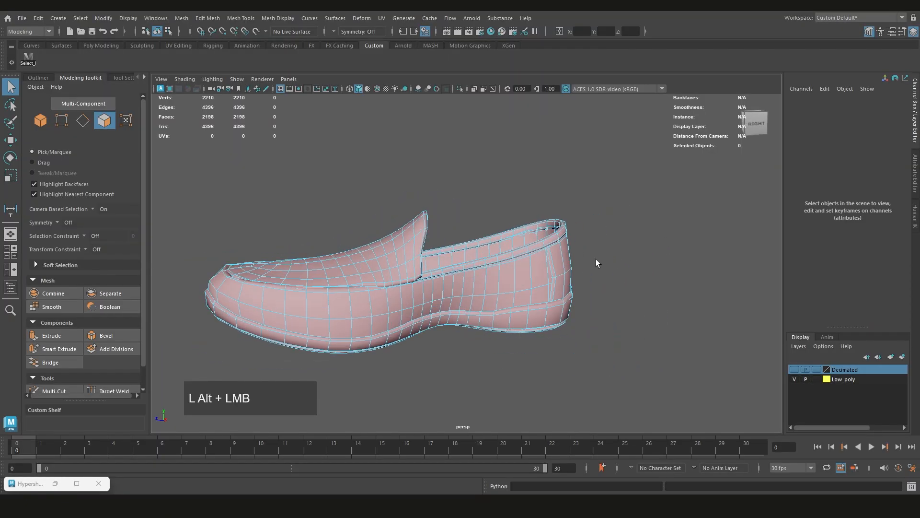
Hide the Low_poly layer and show the Decimated layer
{"action": "left_click", "coordinate": [794, 379]}
{"action": "left_click", "coordinate": [795, 370]}
{"action": "middle_click_drag", "start_coordinate": [367, 296], "coordinate": [440, 286], "text": "alt"}
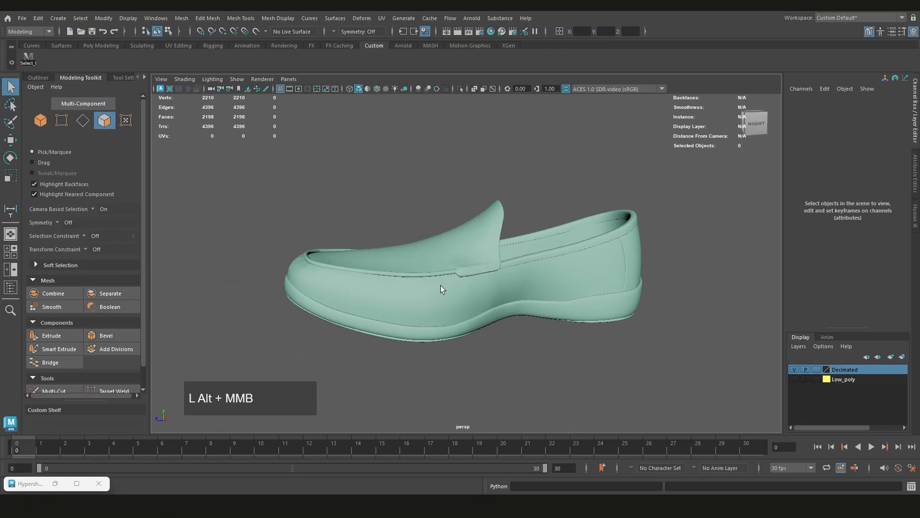
Make the Shoe_Dec mesh a live surface and check it in the viewport
{"action": "left_click", "coordinate": [442, 287]}
{"action": "left_click_drag", "start_coordinate": [485, 313], "coordinate": [450, 269], "text": "alt"}
{"action": "scroll", "coordinate": [479, 297], "scroll_direction": "up", "scroll_amount": 2, "text": "alt"}
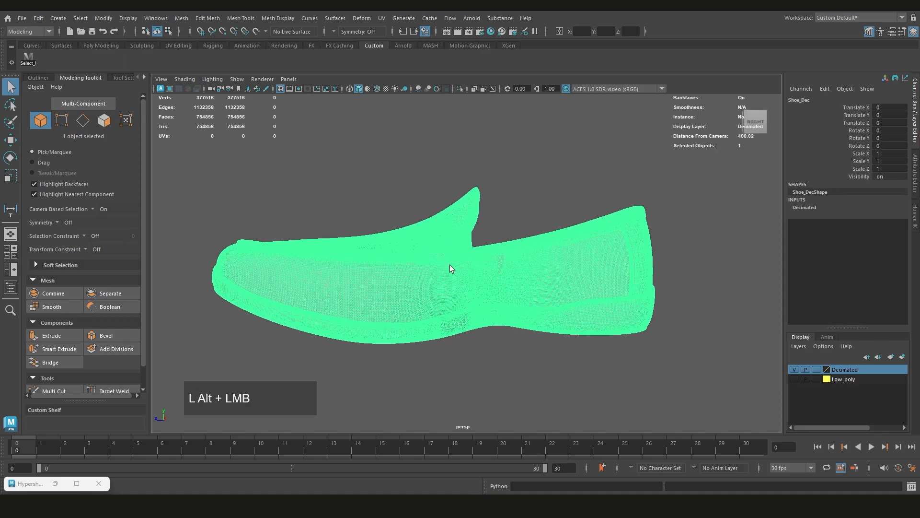
{"action": "left_click", "coordinate": [256, 31]}
{"action": "scroll", "coordinate": [499, 290], "scroll_direction": "up", "scroll_amount": 2, "text": "alt"}
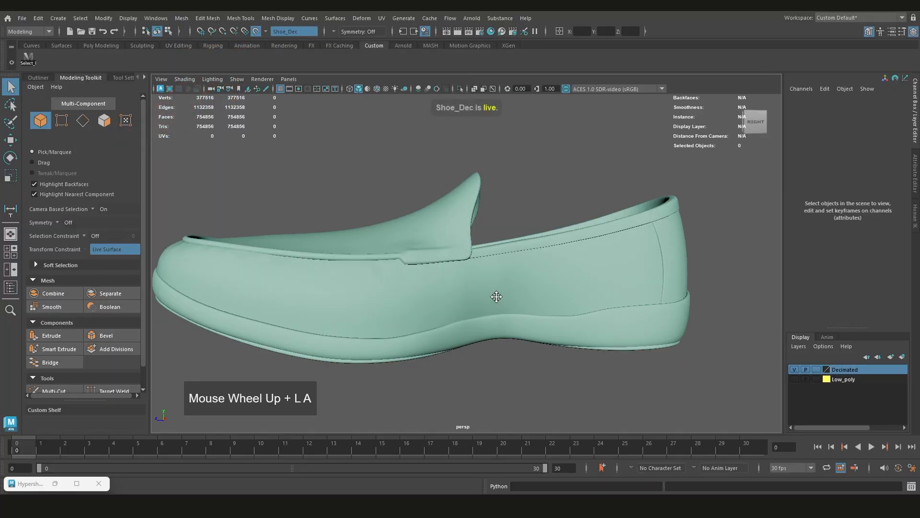
{"action": "scroll", "coordinate": [460, 285], "scroll_direction": "down", "scroll_amount": 1}
{"action": "scroll", "coordinate": [499, 302], "scroll_direction": "up", "scroll_amount": 1}
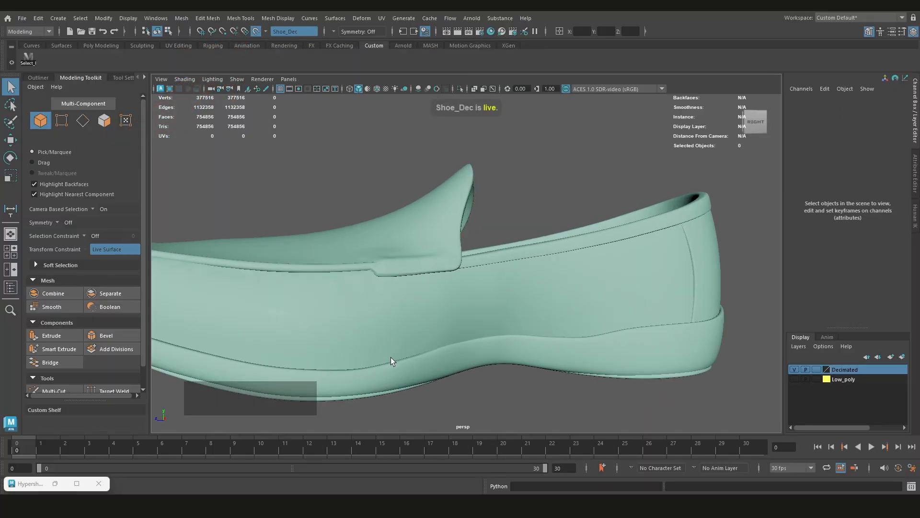
{"action": "scroll", "coordinate": [581, 344], "scroll_direction": "down", "scroll_amount": 2}
{"action": "left_click", "coordinate": [367, 259]}
{"action": "mouse_move", "coordinate": [492, 261]}
{"action": "left_mouse_down", "text": "alt"}
{"action": "mouse_move", "coordinate": [407, 274]}
{"action": "mouse_move", "coordinate": [479, 261]}
{"action": "left_mouse_up", "text": "alt"}
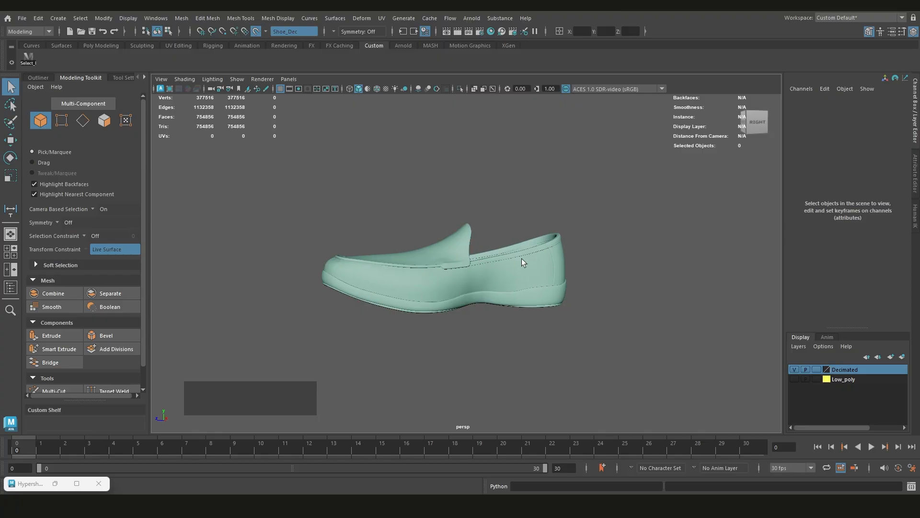
Turn off the live surface, reselect the Shoe_Dec mesh and make it live again
{"action": "left_click", "coordinate": [256, 31]}
{"action": "left_click", "coordinate": [469, 284]}
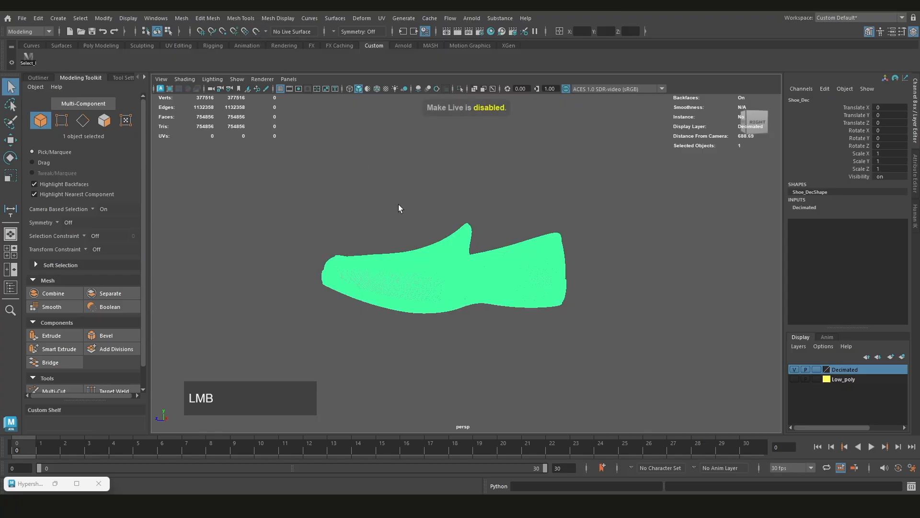
{"action": "left_click", "coordinate": [255, 32]}
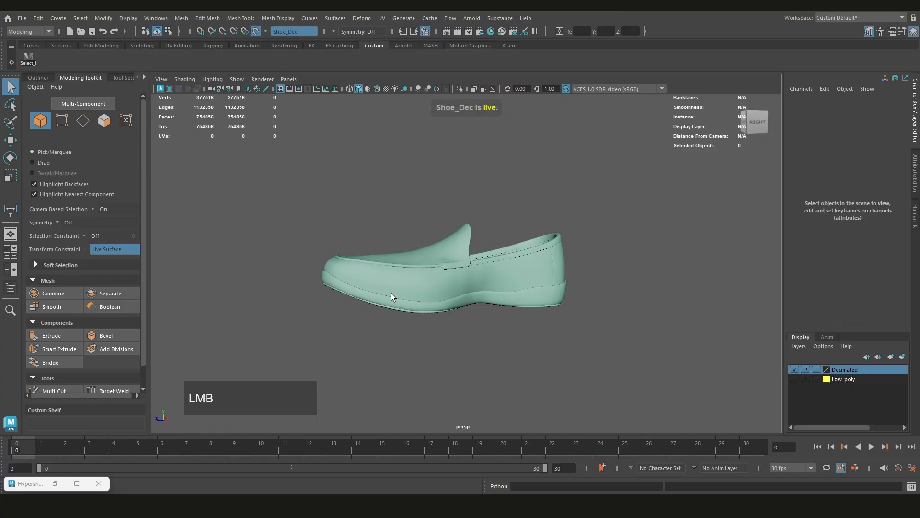
Cycle the side panels through the Outliner, Tool Settings and Attribute Editor, and return to the Modeling Toolkit and Channel Box
{"action": "left_click", "coordinate": [39, 78]}
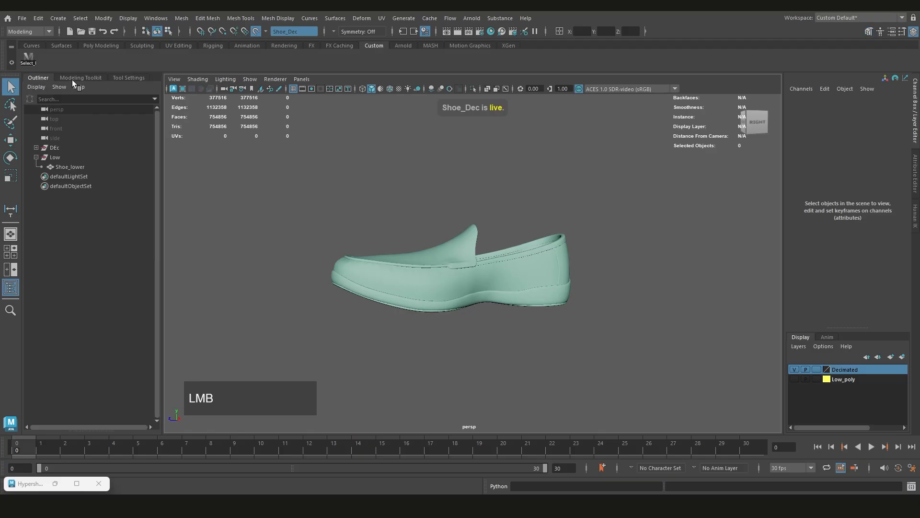
{"action": "left_click", "coordinate": [903, 32]}
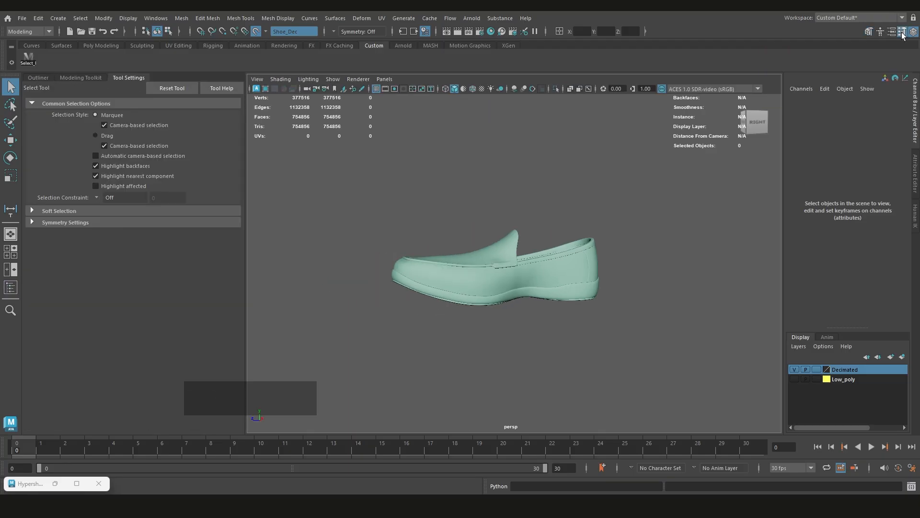
{"action": "left_click", "coordinate": [881, 32]}
{"action": "left_click", "coordinate": [893, 33]}
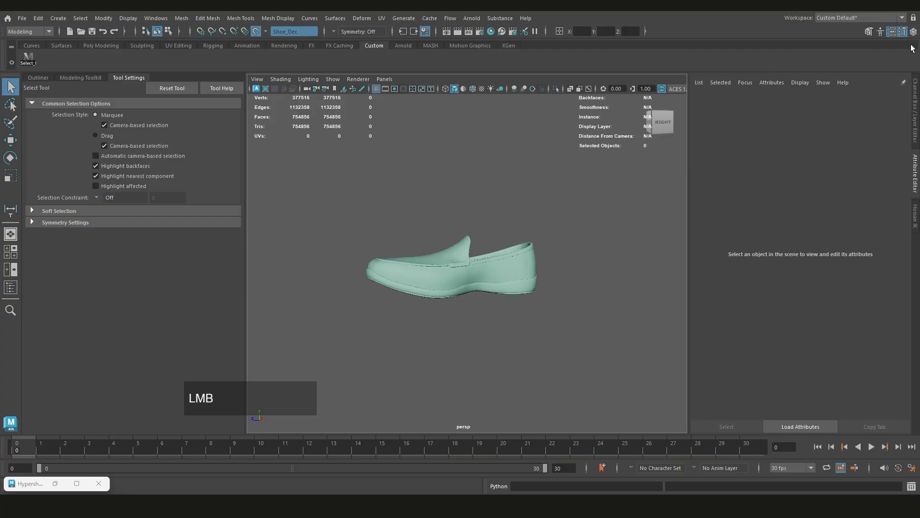
{"action": "left_click", "coordinate": [913, 32]}
{"action": "left_click", "coordinate": [871, 31]}
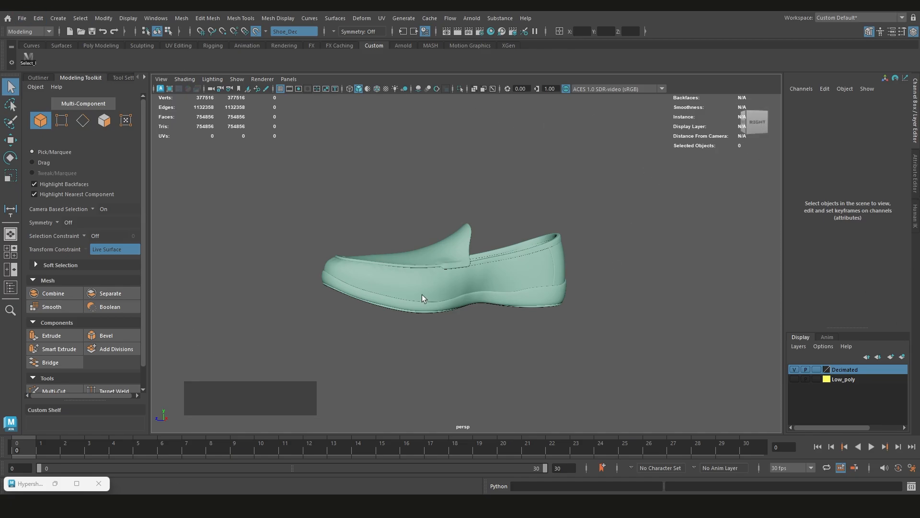
Start Quad Draw, place four dots on the shoe's side below the tongue and fill them to create a quad
{"action": "scroll", "coordinate": [116, 305], "scroll_direction": "down", "scroll_amount": 1}
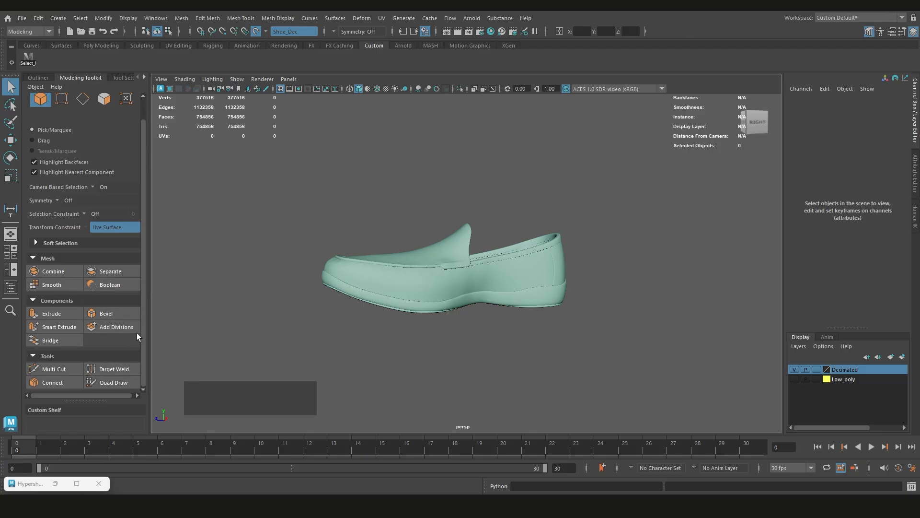
{"action": "left_click", "coordinate": [116, 381]}
{"action": "scroll", "coordinate": [459, 284], "scroll_direction": "up", "scroll_amount": 3}
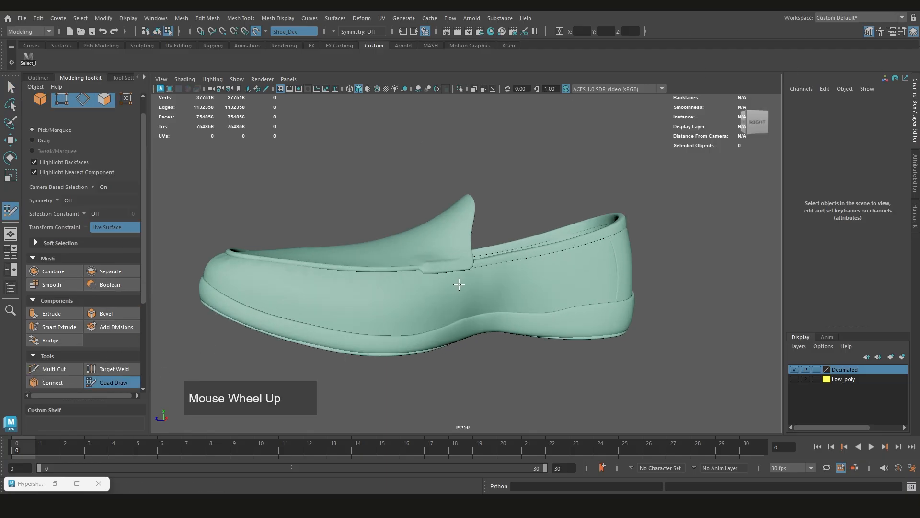
{"action": "scroll", "coordinate": [459, 283], "scroll_direction": "up", "scroll_amount": 3}
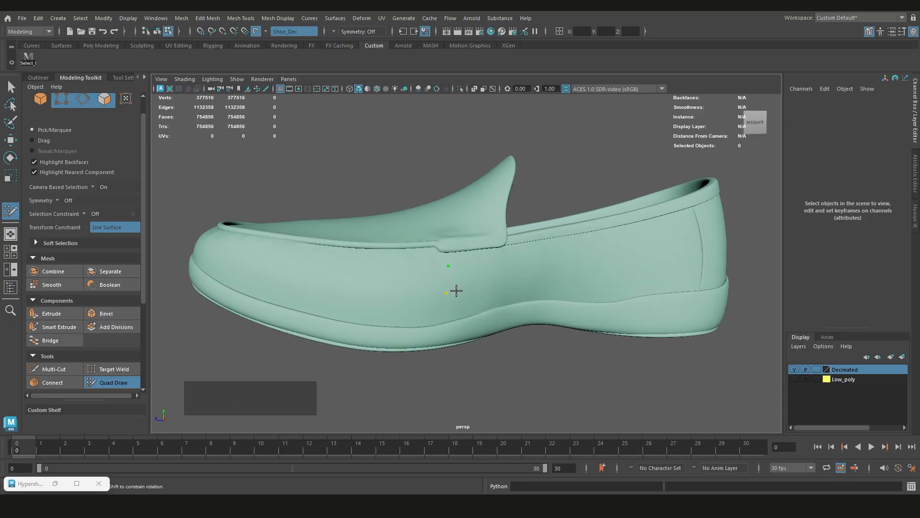
{"action": "left_click", "coordinate": [472, 267]}
{"action": "scroll", "coordinate": [455, 287], "scroll_direction": "up", "scroll_amount": 2}
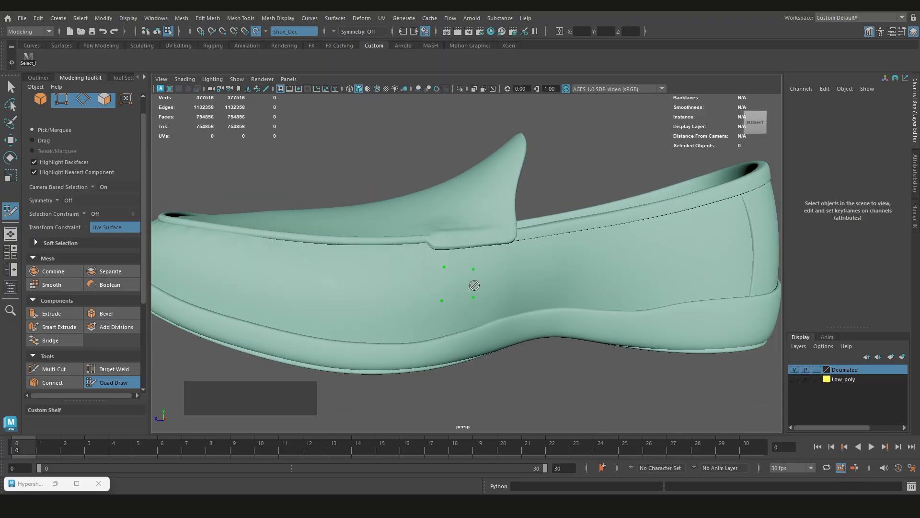
{"action": "left_click", "coordinate": [459, 287], "text": "shift"}
{"action": "mouse_move", "coordinate": [469, 304]}
{"action": "left_mouse_down", "text": "alt"}
{"action": "mouse_move", "coordinate": [477, 268]}
{"action": "mouse_move", "coordinate": [462, 247]}
{"action": "left_mouse_up", "text": "alt"}
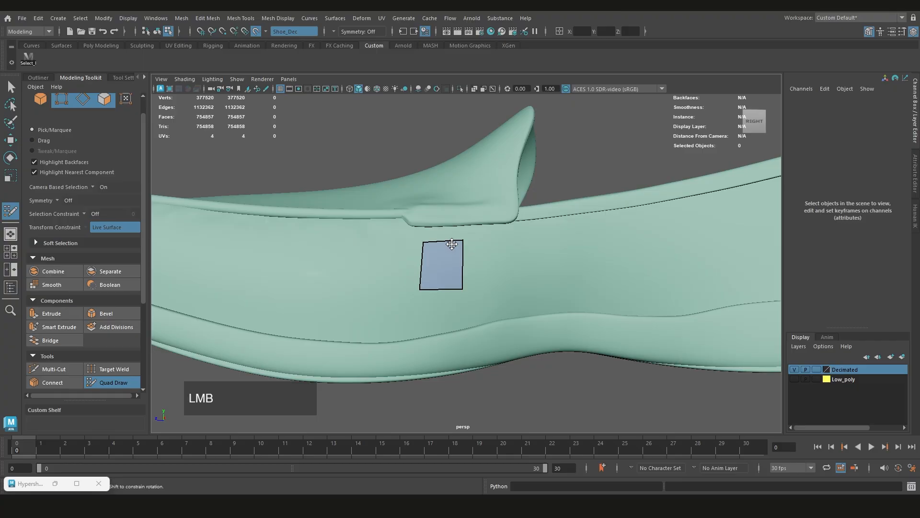
Extend the quad's border edges downward and toward the heel to build a patch two rows high and four columns wide
{"action": "mouse_move", "coordinate": [419, 278]}
{"action": "left_mouse_down", "text": "alt"}
{"action": "mouse_move", "coordinate": [497, 286]}
{"action": "mouse_move", "coordinate": [390, 226]}
{"action": "mouse_move", "coordinate": [412, 286]}
{"action": "mouse_move", "coordinate": [410, 316]}
{"action": "left_mouse_up", "text": "alt"}
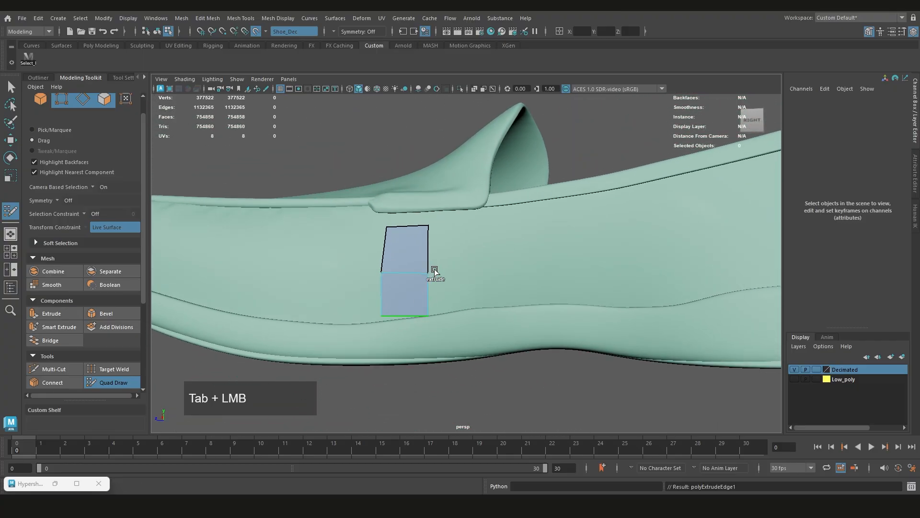
{"action": "left_click_drag", "start_coordinate": [429, 252], "coordinate": [458, 294]}
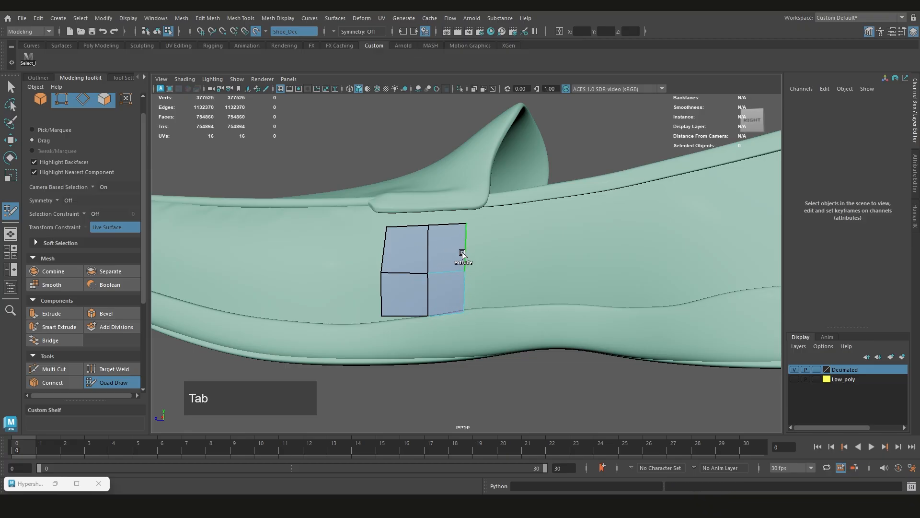
{"action": "middle_click_drag", "start_coordinate": [463, 254], "coordinate": [540, 247]}
{"action": "scroll", "coordinate": [497, 254], "scroll_direction": "up", "scroll_amount": 2}
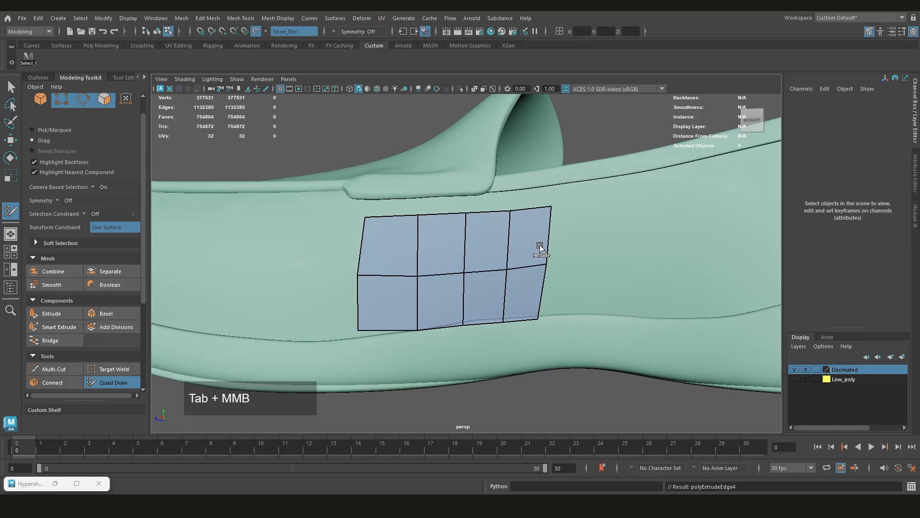
Delete the patch's horizontal middle edge loop with Quad Draw and insert a new one across all four columns
{"action": "scroll", "coordinate": [539, 250], "scroll_direction": "down", "scroll_amount": 3}
{"action": "scroll", "coordinate": [538, 250], "scroll_direction": "up", "scroll_amount": 2}
{"action": "middle_click_drag", "start_coordinate": [398, 288], "coordinate": [445, 290], "text": "alt"}
{"action": "scroll", "coordinate": [451, 300], "scroll_direction": "up", "scroll_amount": 2}
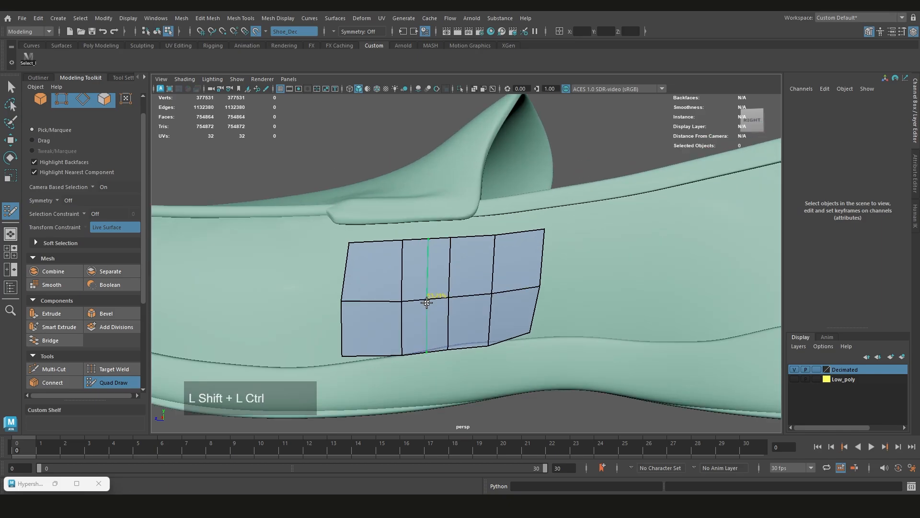
{"action": "left_click", "coordinate": [427, 302], "text": "ctrl+shift"}
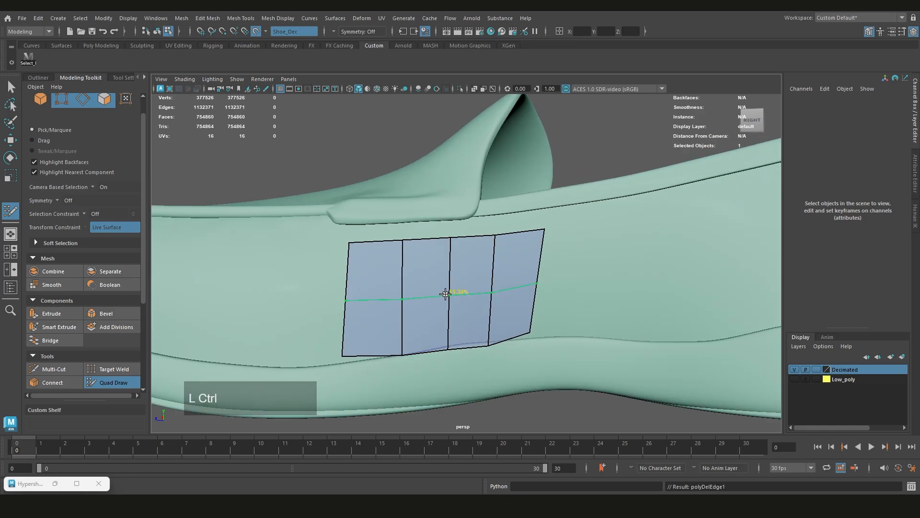
{"action": "left_click", "coordinate": [446, 289], "text": "ctrl"}
{"action": "scroll", "coordinate": [446, 302], "scroll_direction": "down", "scroll_amount": 3}
{"action": "left_click_drag", "start_coordinate": [446, 302], "coordinate": [166, 288], "text": "alt"}
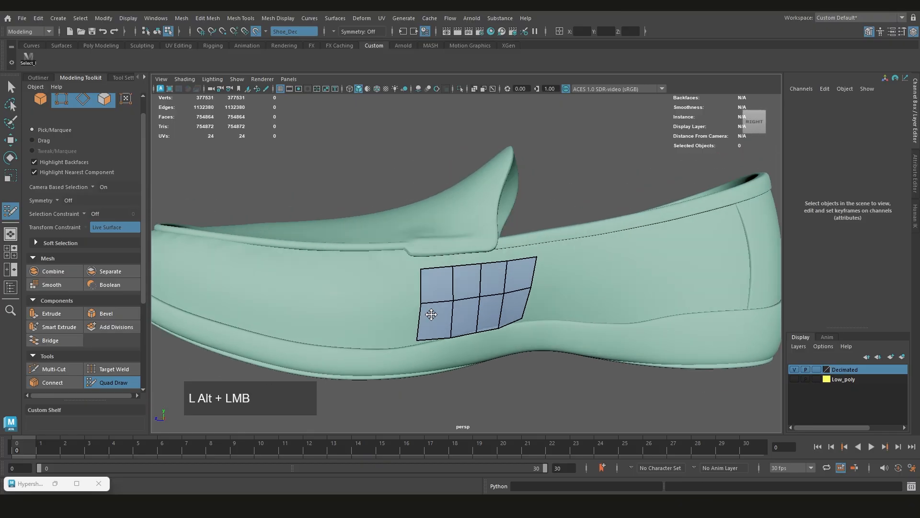
Read through the Quad Draw keyboard and mouse shortcuts list
{"action": "scroll", "coordinate": [166, 288], "scroll_direction": "down", "scroll_amount": 2}
{"action": "scroll", "coordinate": [167, 288], "scroll_direction": "down", "scroll_amount": 5}
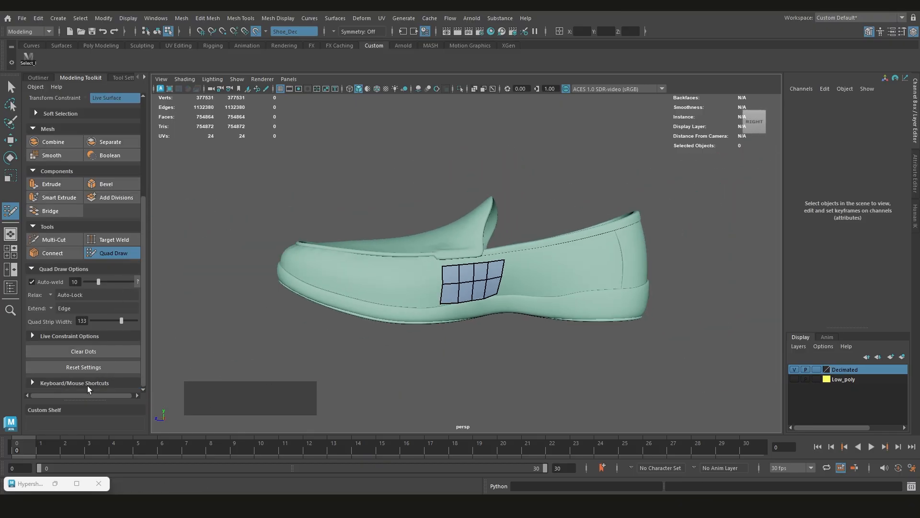
{"action": "scroll", "coordinate": [76, 371], "scroll_direction": "down", "scroll_amount": 2}
{"action": "scroll", "coordinate": [75, 371], "scroll_direction": "down", "scroll_amount": 6}
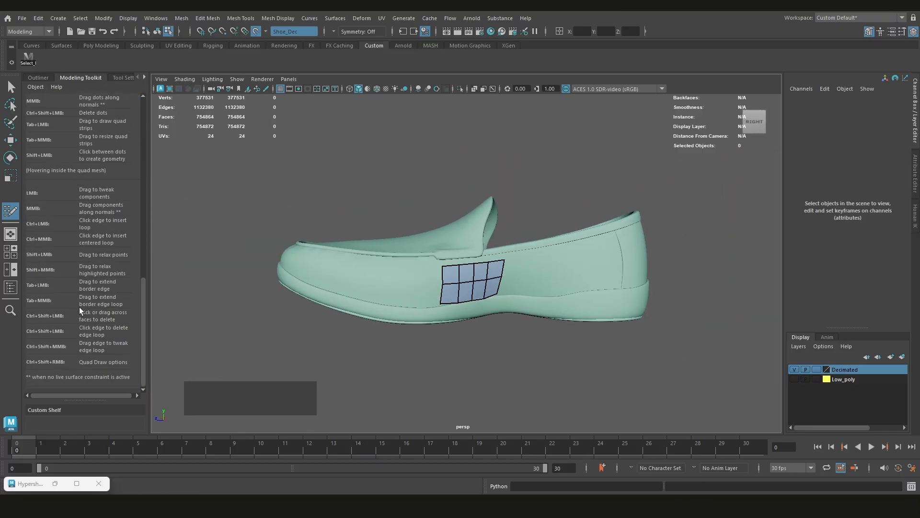
{"action": "scroll", "coordinate": [79, 309], "scroll_direction": "up", "scroll_amount": 1}
{"action": "scroll", "coordinate": [505, 276], "scroll_direction": "up", "scroll_amount": 3}
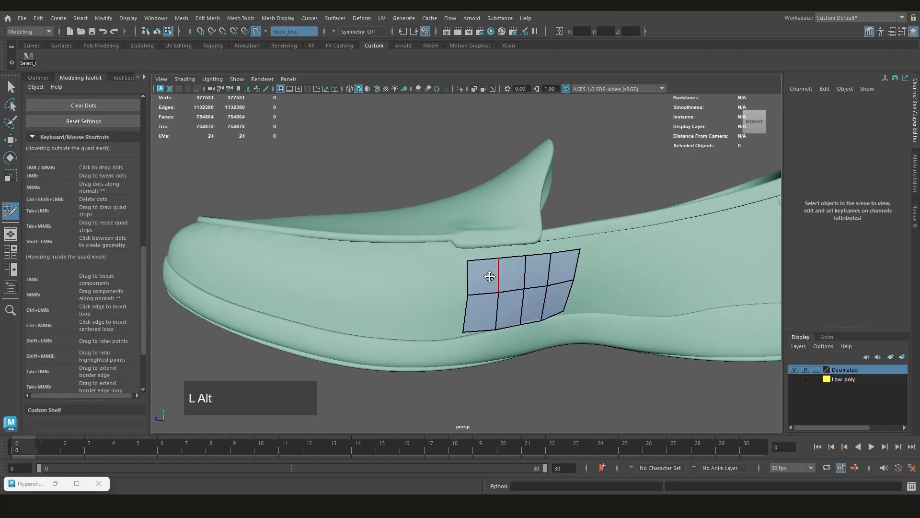
Delete and rebuild the patch's upper toe-side face, and add a quad from new dots at the upper row's heel end
{"action": "scroll", "coordinate": [489, 277], "scroll_direction": "up", "scroll_amount": 2}
{"action": "left_click", "coordinate": [437, 287], "text": "ctrl+shift"}
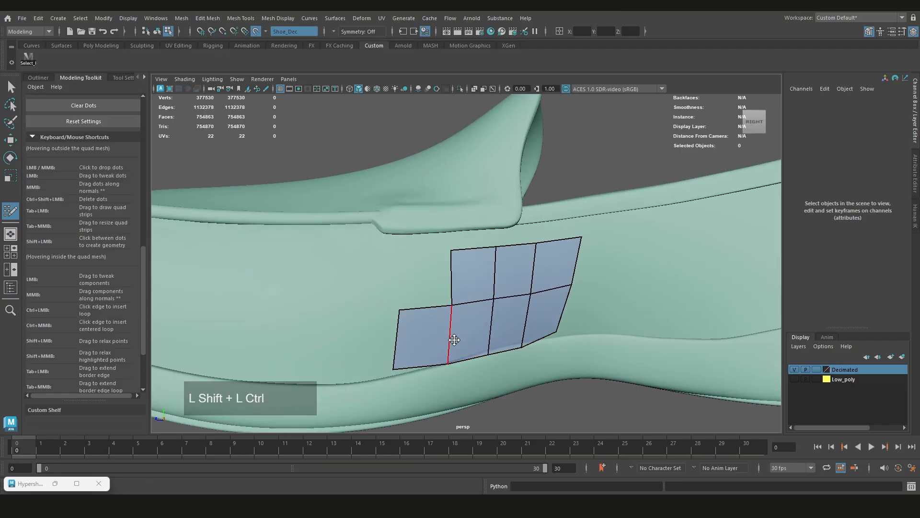
{"action": "left_click_drag", "start_coordinate": [454, 307], "coordinate": [489, 256]}
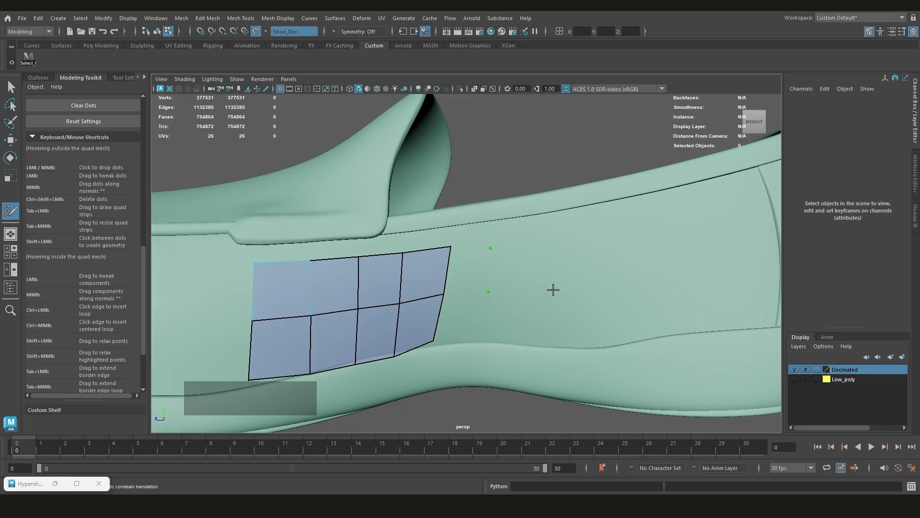
{"action": "left_click", "coordinate": [472, 264], "text": "shift"}
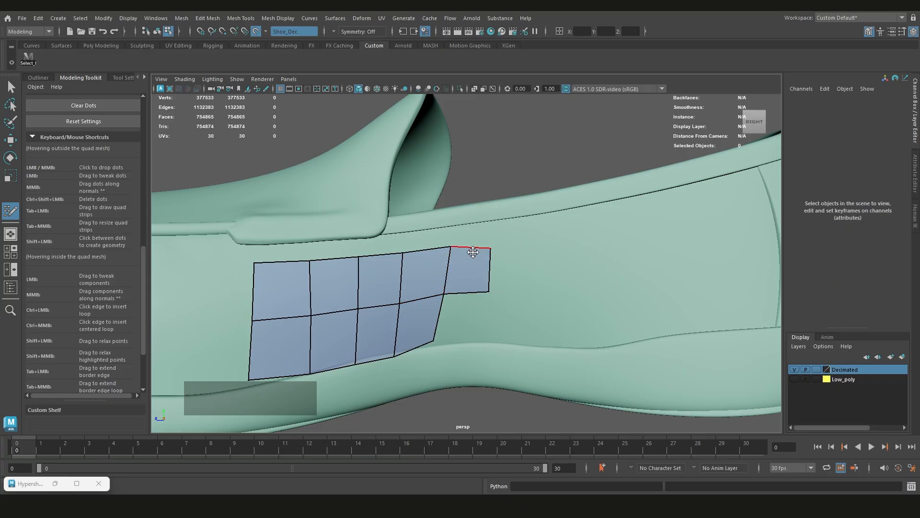
Adjust the patch's vertices so its lower border follows the seam above the sole
{"action": "middle_click_drag", "start_coordinate": [309, 325], "coordinate": [376, 283], "text": "alt"}
{"action": "left_click_drag", "start_coordinate": [365, 281], "coordinate": [486, 261], "text": "shift"}
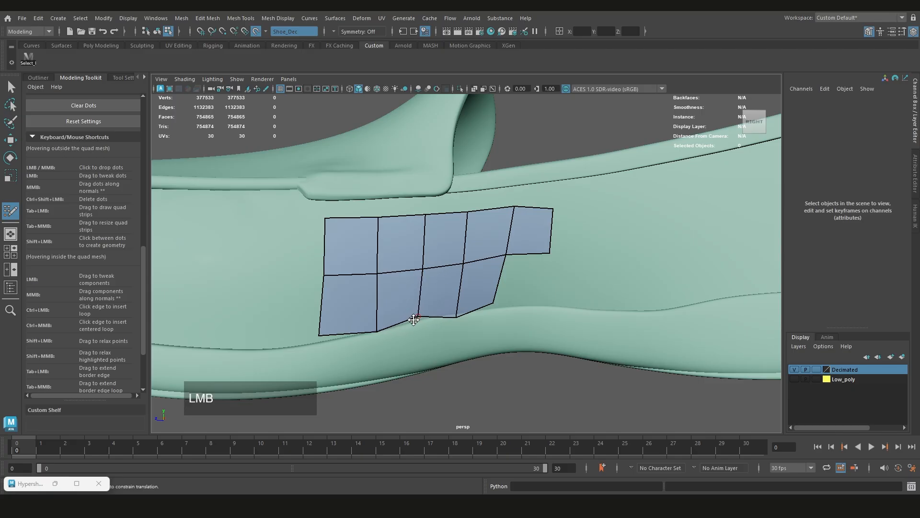
{"action": "scroll", "coordinate": [414, 320], "scroll_direction": "up", "scroll_amount": 5, "text": "alt"}
{"action": "left_click_drag", "start_coordinate": [415, 296], "coordinate": [414, 292]}
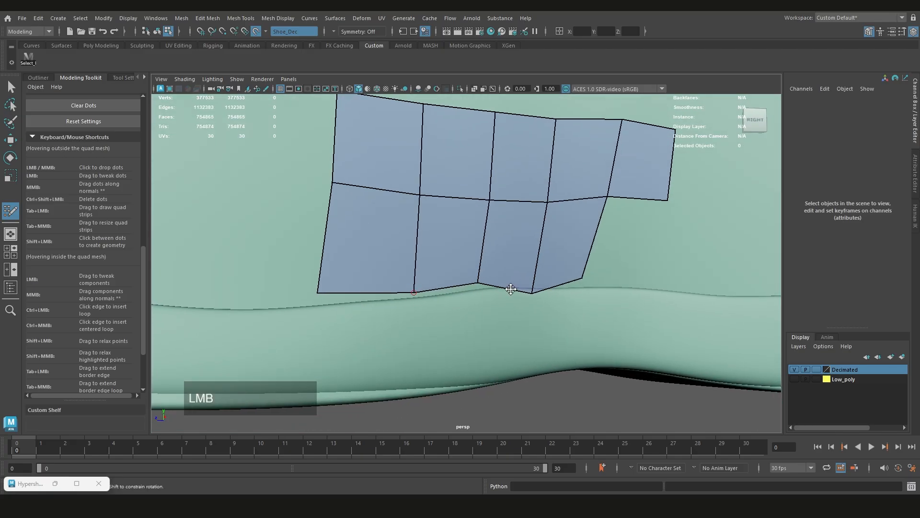
{"action": "left_click_drag", "start_coordinate": [532, 292], "coordinate": [578, 265]}
{"action": "scroll", "coordinate": [484, 277], "scroll_direction": "down", "scroll_amount": 6, "text": "alt"}
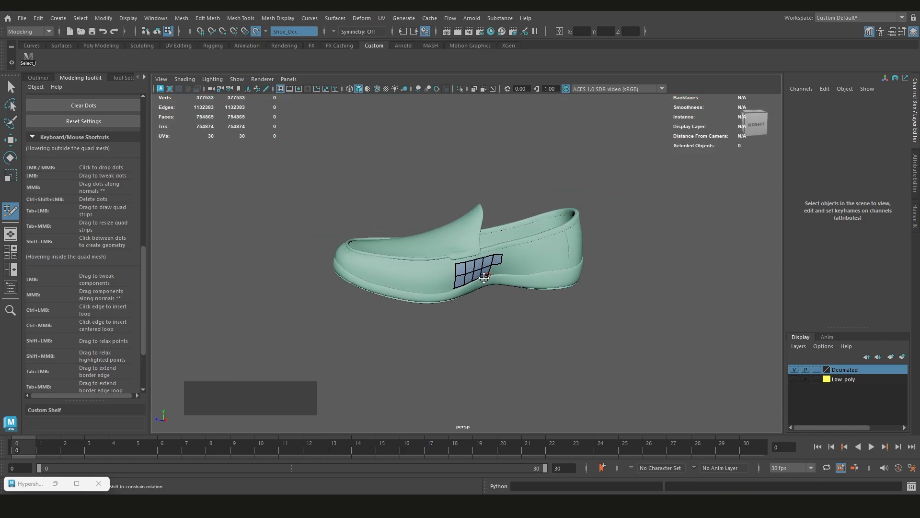
Hide the Decimated layer and show the Low_poly layer
{"action": "left_click_drag", "start_coordinate": [484, 278], "coordinate": [463, 285], "text": "alt"}
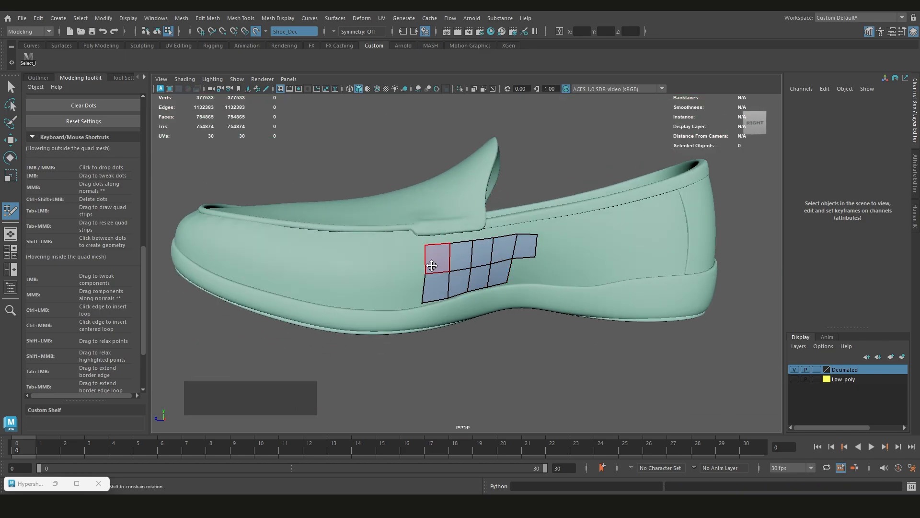
{"action": "scroll", "coordinate": [480, 255], "scroll_direction": "down", "scroll_amount": 2}
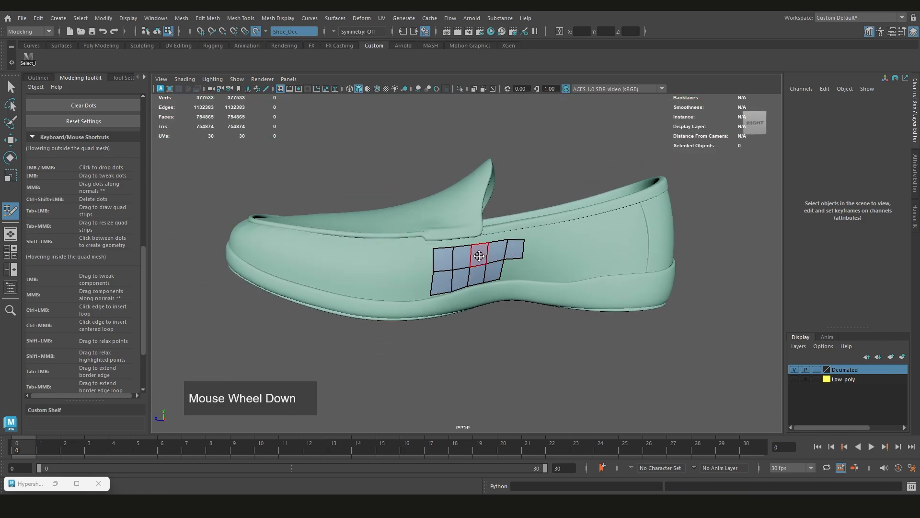
{"action": "left_click_drag", "start_coordinate": [479, 255], "coordinate": [463, 271], "text": "alt"}
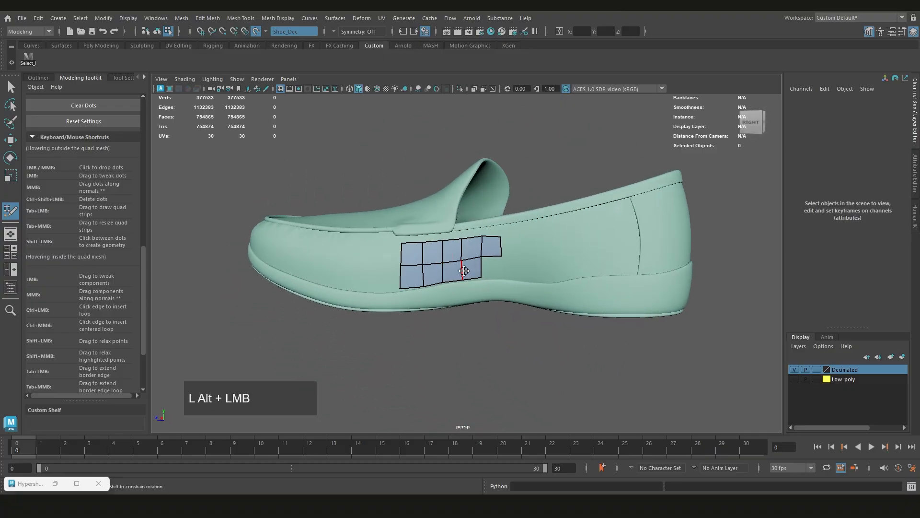
{"action": "left_click", "coordinate": [796, 369]}
{"action": "left_click", "coordinate": [798, 380]}
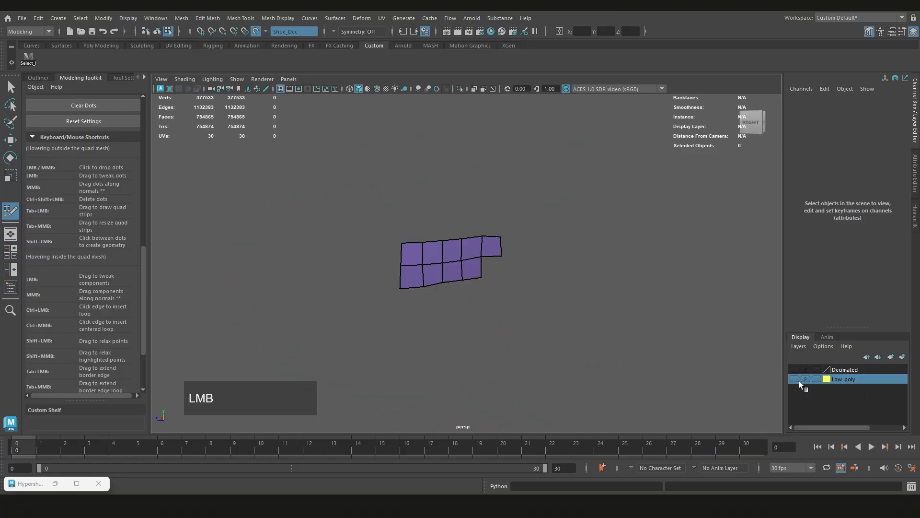
{"action": "left_click", "coordinate": [794, 379]}
Leave Quad Draw for the Select tool, re-enter it, and return to component selection on the low-poly shoe
{"action": "left_click_drag", "start_coordinate": [479, 306], "coordinate": [519, 264], "text": "alt"}
{"action": "key", "text": "q"}
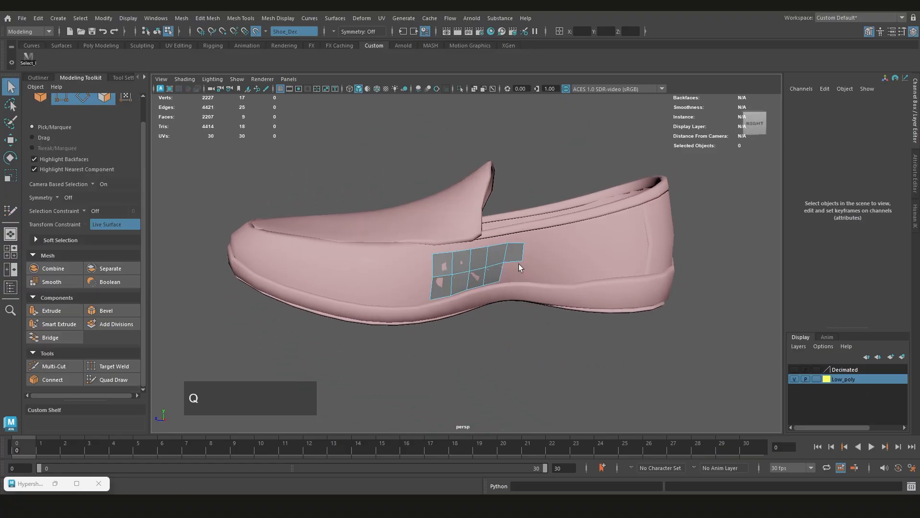
{"action": "key", "text": "ctrl+shift+q"}
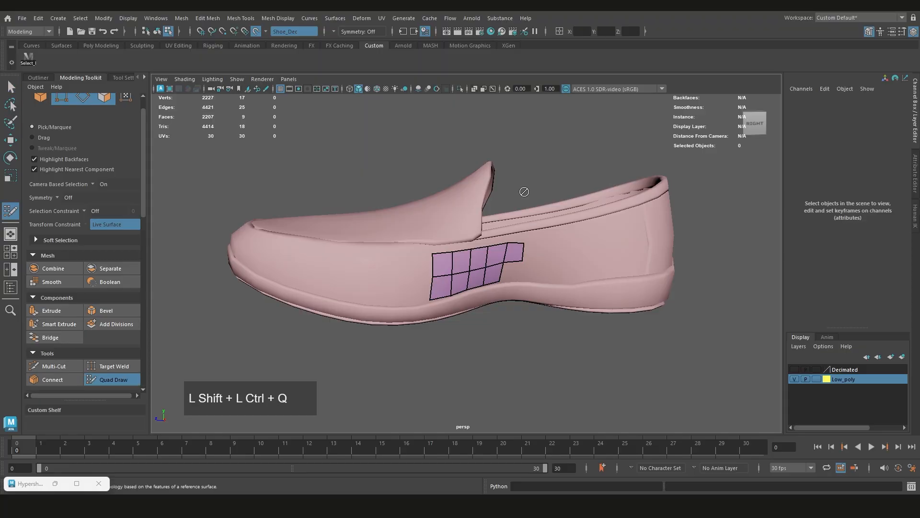
{"action": "key", "text": "ctrl+shift+q"}
{"action": "left_click", "coordinate": [542, 254]}
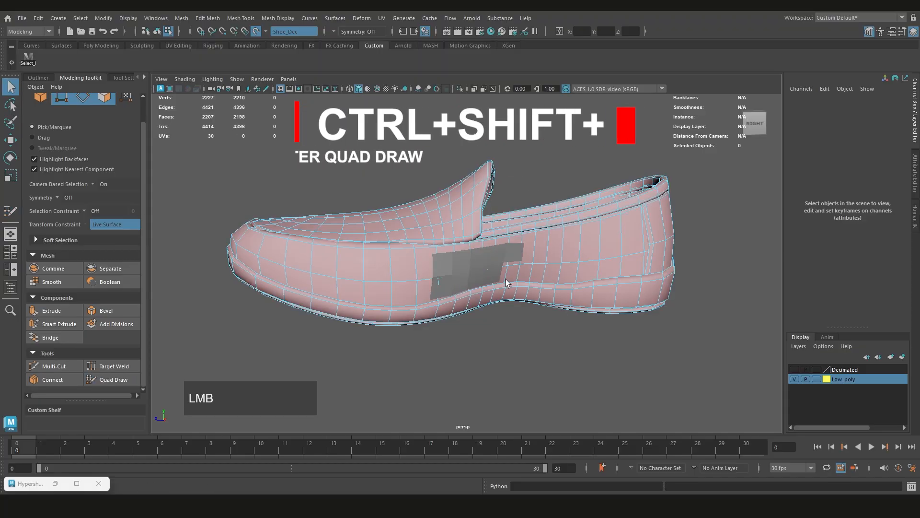
Examine the low-poly shoe's topology along the side, toe and sole, and clear the component selection
{"action": "mouse_move", "coordinate": [509, 284]}
{"action": "left_mouse_down", "text": "alt"}
{"action": "mouse_move", "coordinate": [544, 271]}
{"action": "mouse_move", "coordinate": [511, 275]}
{"action": "left_mouse_up", "text": "alt"}
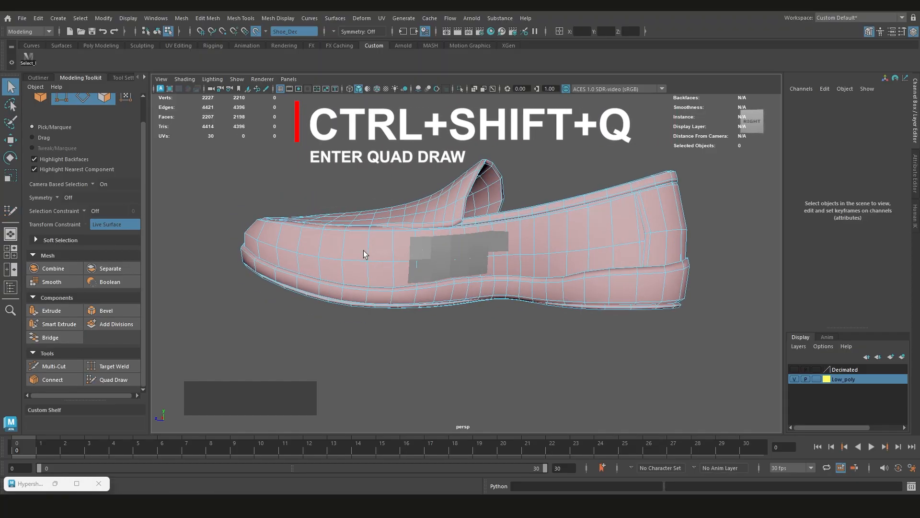
{"action": "left_click_drag", "start_coordinate": [266, 237], "coordinate": [475, 247], "text": "alt"}
{"action": "scroll", "coordinate": [442, 263], "scroll_direction": "down", "scroll_amount": 2}
{"action": "scroll", "coordinate": [505, 268], "scroll_direction": "up", "scroll_amount": 3}
{"action": "scroll", "coordinate": [409, 293], "scroll_direction": "down", "scroll_amount": 2}
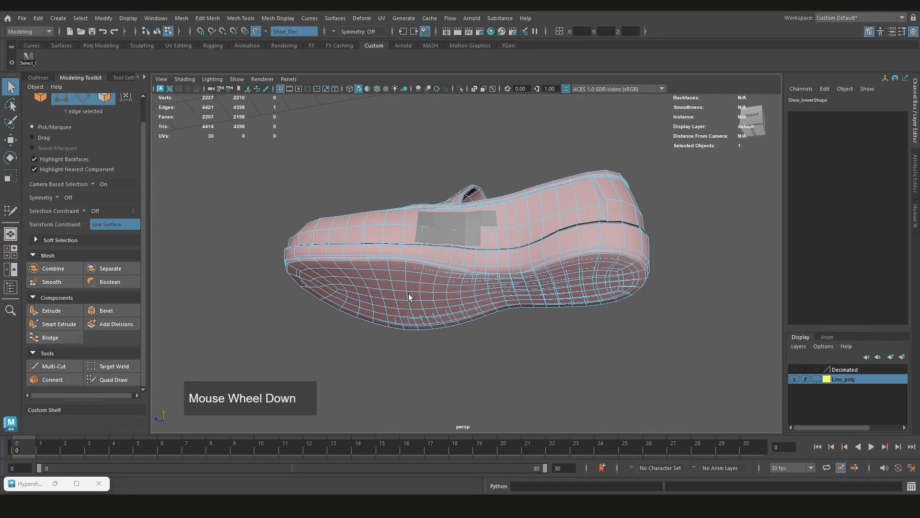
{"action": "scroll", "coordinate": [453, 312], "scroll_direction": "up", "scroll_amount": 4}
{"action": "right_click_drag", "start_coordinate": [502, 221], "coordinate": [501, 254]}
{"action": "left_click", "coordinate": [419, 287]}
{"action": "scroll", "coordinate": [429, 302], "scroll_direction": "down", "scroll_amount": 4}
{"action": "left_click_drag", "start_coordinate": [539, 225], "coordinate": [475, 230], "text": "alt"}
{"action": "left_click", "coordinate": [567, 333]}
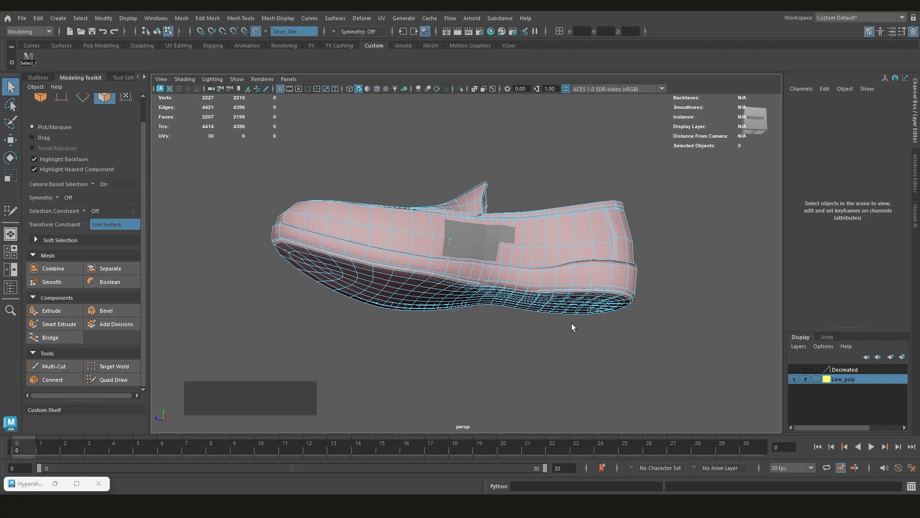
Switch component editing from the low-poly shoe to the Quad Draw patch on its side
{"action": "left_click_drag", "start_coordinate": [524, 341], "coordinate": [498, 359], "text": "alt"}
{"action": "scroll", "coordinate": [449, 261], "scroll_direction": "up", "scroll_amount": 3}
{"action": "double_click", "coordinate": [453, 249]}
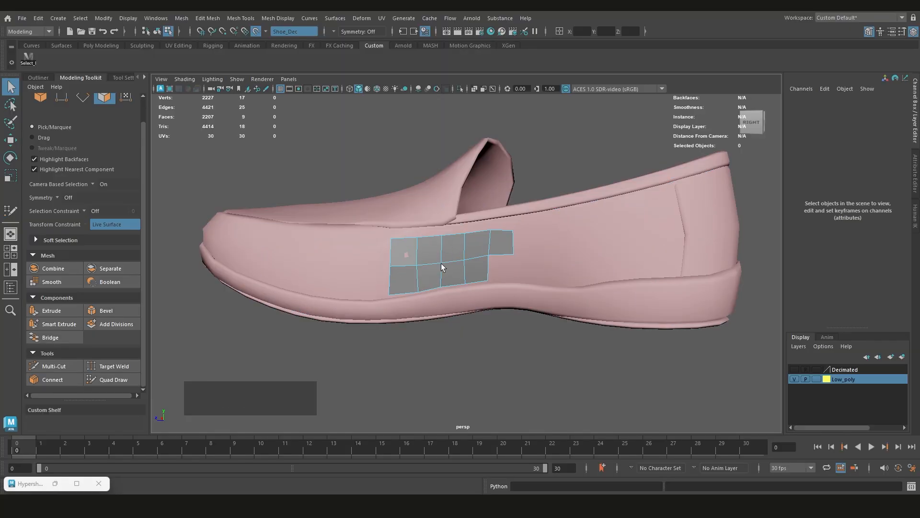
Turn off the live surface and select the whole low-poly shoe as an object to inspect its side and sole wireframe
{"action": "double_click", "coordinate": [591, 272]}
{"action": "scroll", "coordinate": [456, 286], "scroll_direction": "down", "scroll_amount": 2}
{"action": "left_click_drag", "start_coordinate": [456, 286], "coordinate": [606, 263], "text": "alt"}
{"action": "scroll", "coordinate": [535, 253], "scroll_direction": "down", "scroll_amount": 2}
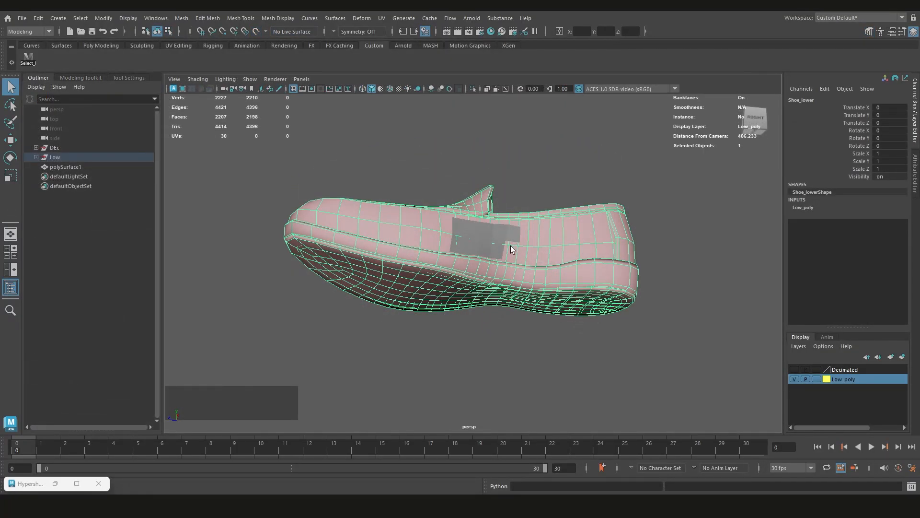
{"action": "scroll", "coordinate": [432, 289], "scroll_direction": "down", "scroll_amount": 2}
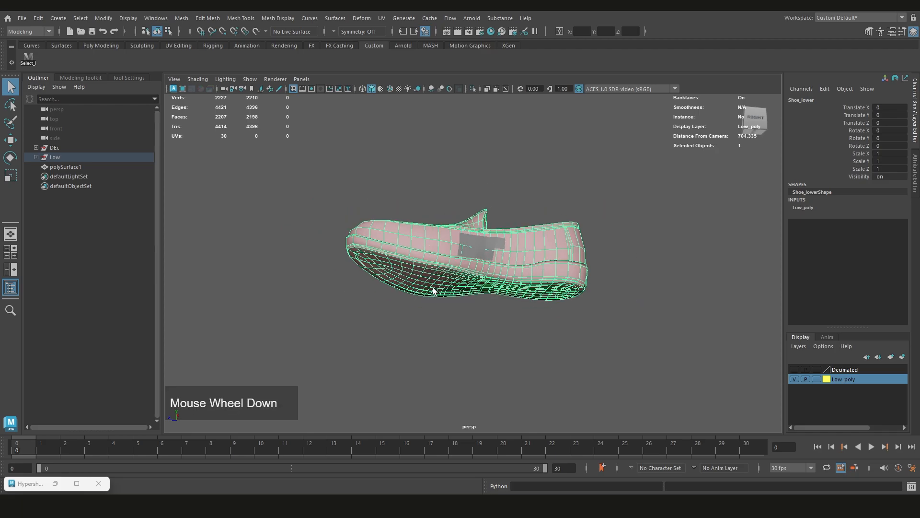
{"action": "scroll", "coordinate": [433, 289], "scroll_direction": "up", "scroll_amount": 2}
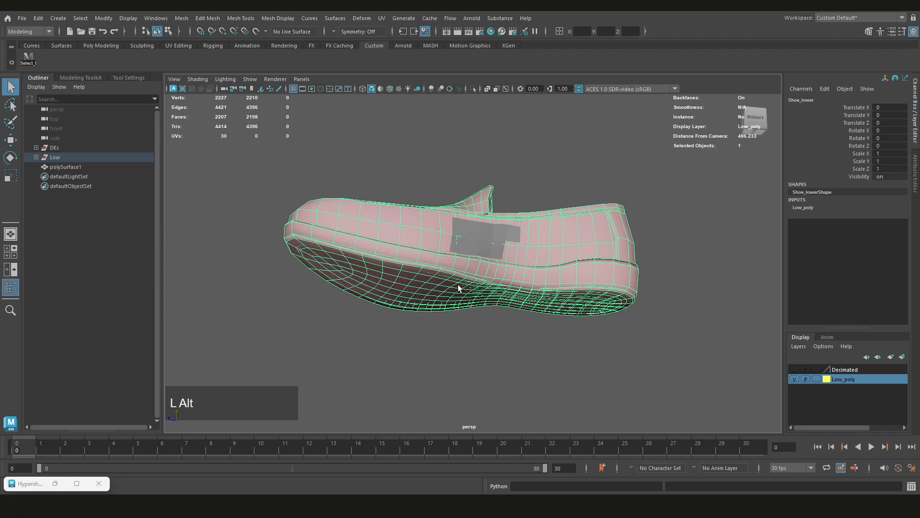
{"action": "left_click_drag", "start_coordinate": [458, 288], "coordinate": [472, 270], "text": "alt"}
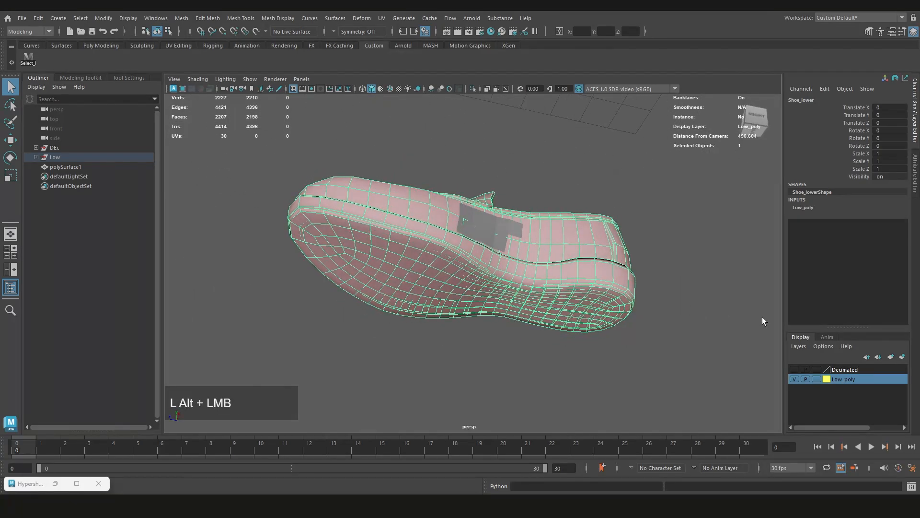
Reselect the low-poly shoe mesh and duplicate it in place
{"action": "left_click", "coordinate": [317, 174]}
{"action": "left_click", "coordinate": [445, 246]}
{"action": "key", "text": "shift+d"}
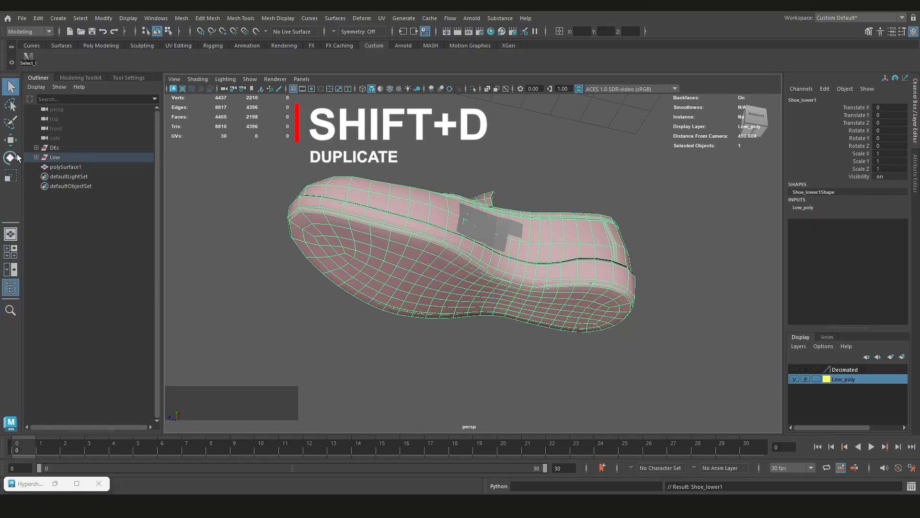
Expand the Low group and rename the duplicated shoe mesh as Shoe_low
{"action": "left_click", "coordinate": [36, 157]}
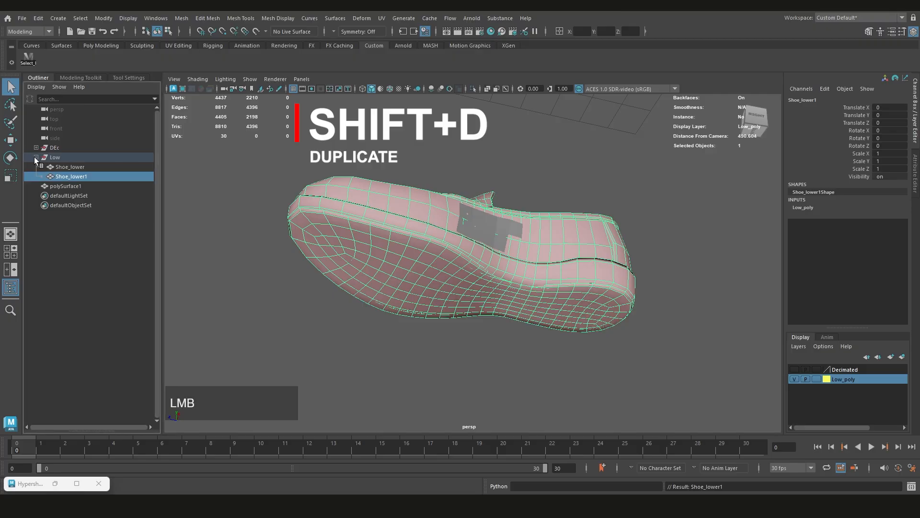
{"action": "double_click", "coordinate": [78, 177]}
{"action": "key", "text": "shift"}
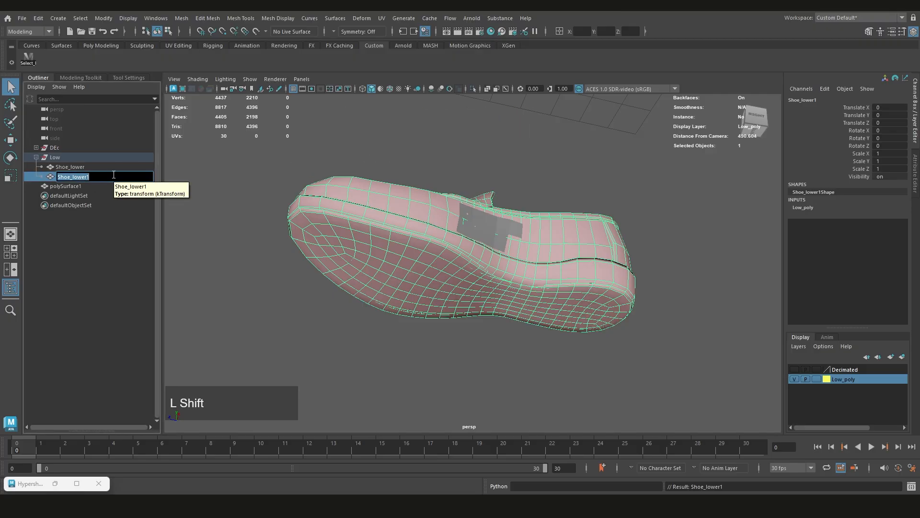
{"action": "type", "text": "Shoe_low"}
{"action": "key", "text": "Return"}
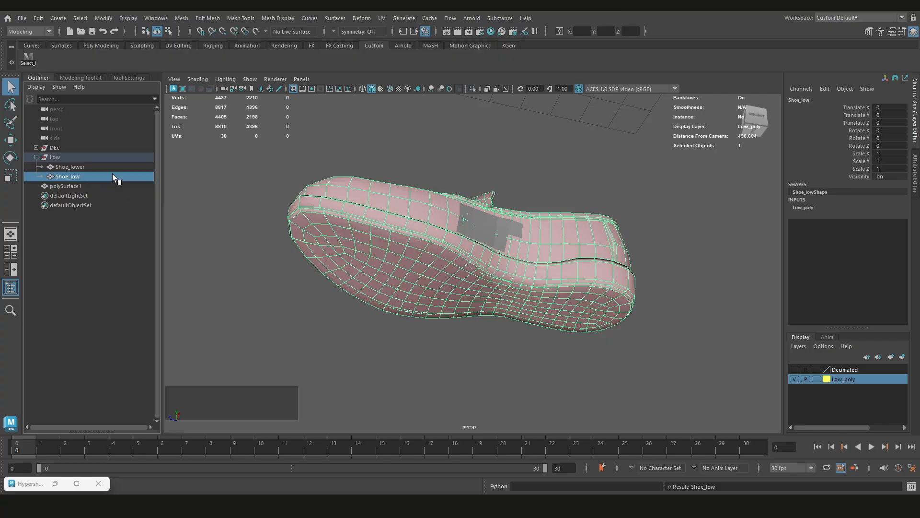
Rename the original Shoe_lower mesh in the Low group as Template
{"action": "double_click", "coordinate": [78, 166]}
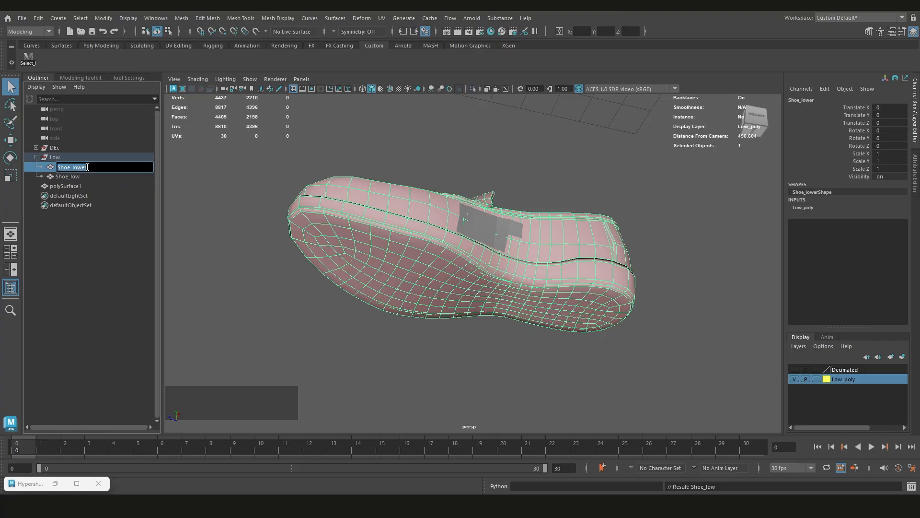
{"action": "type", "text": "T"}
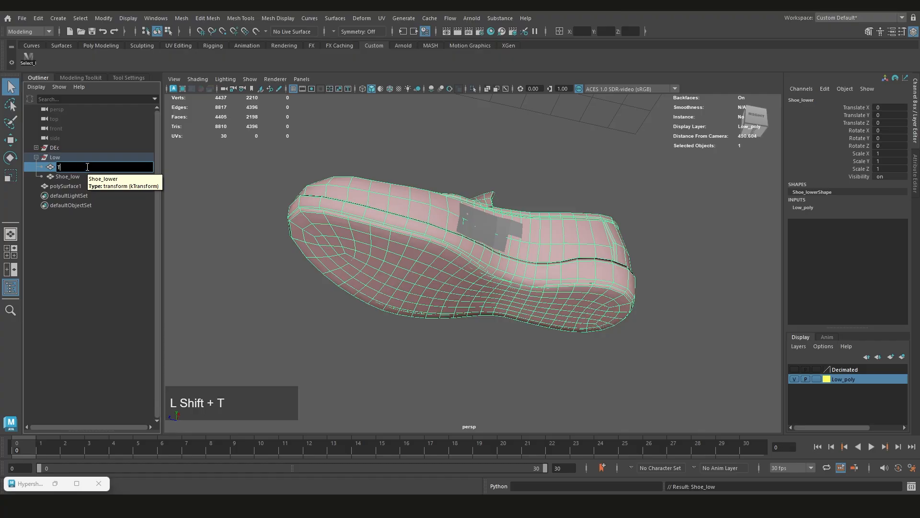
{"action": "type", "text": "emplate"}
{"action": "key", "text": "Return"}
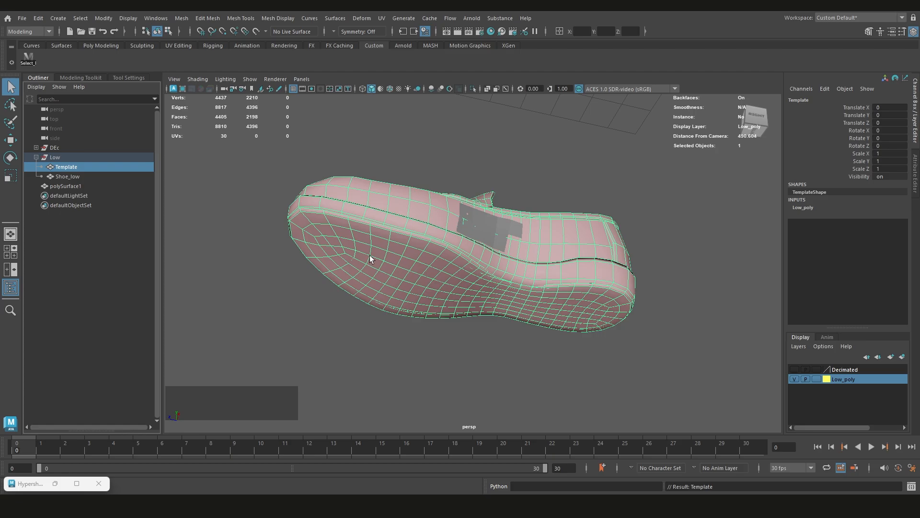
Hide the Template mesh and select the Shoe_low mesh
{"action": "key", "text": "h"}
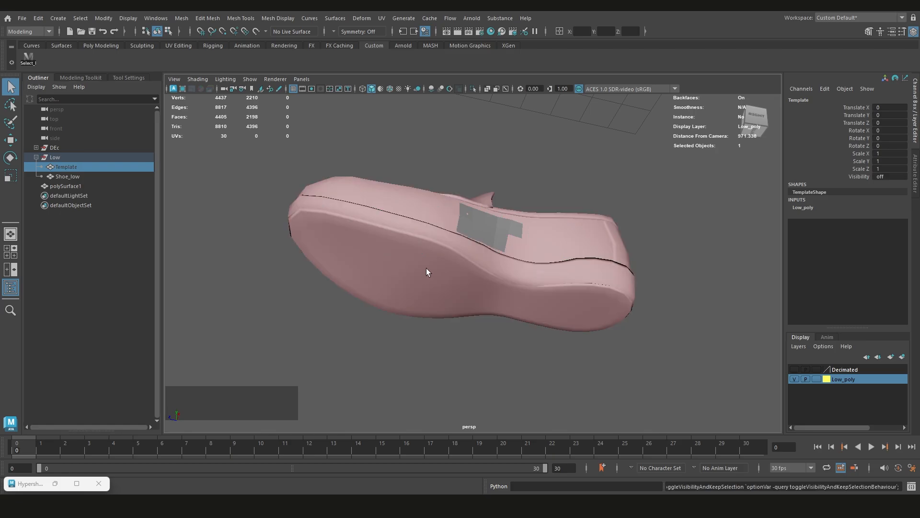
{"action": "left_click", "coordinate": [396, 260]}
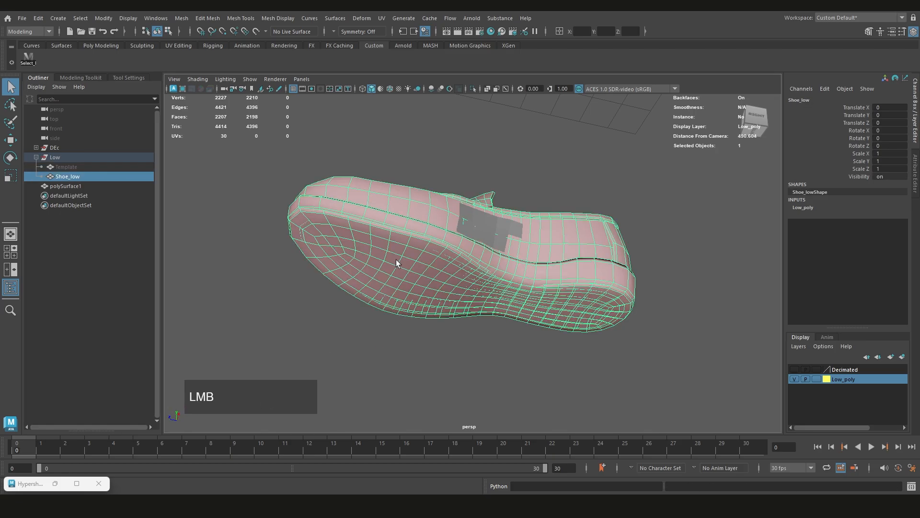
{"action": "left_click_drag", "start_coordinate": [396, 260], "coordinate": [370, 262], "text": "alt"}
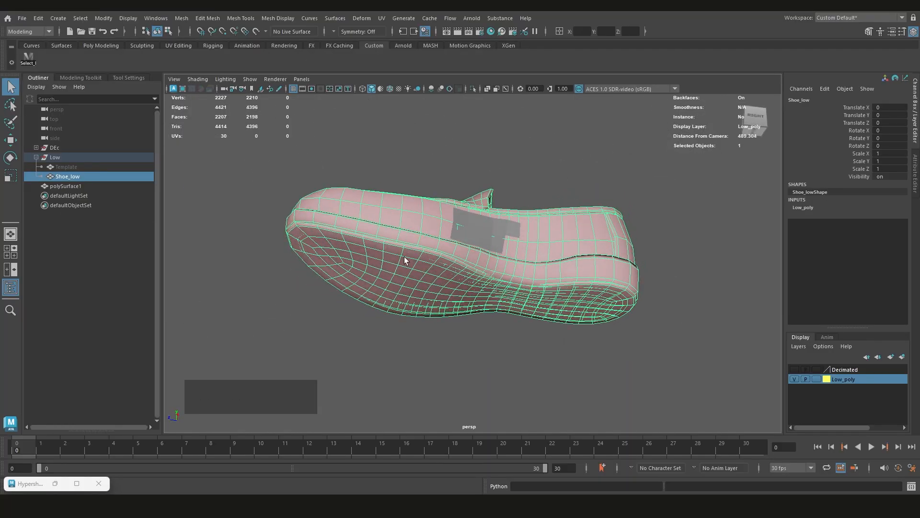
Select all faces of Shoe_low's sole piece, invert the selection and delete the rest of the shoe
{"action": "middle_click_drag", "start_coordinate": [415, 253], "coordinate": [413, 241], "text": "alt"}
{"action": "right_click_drag", "start_coordinate": [419, 136], "coordinate": [401, 157]}
{"action": "left_click", "coordinate": [395, 233]}
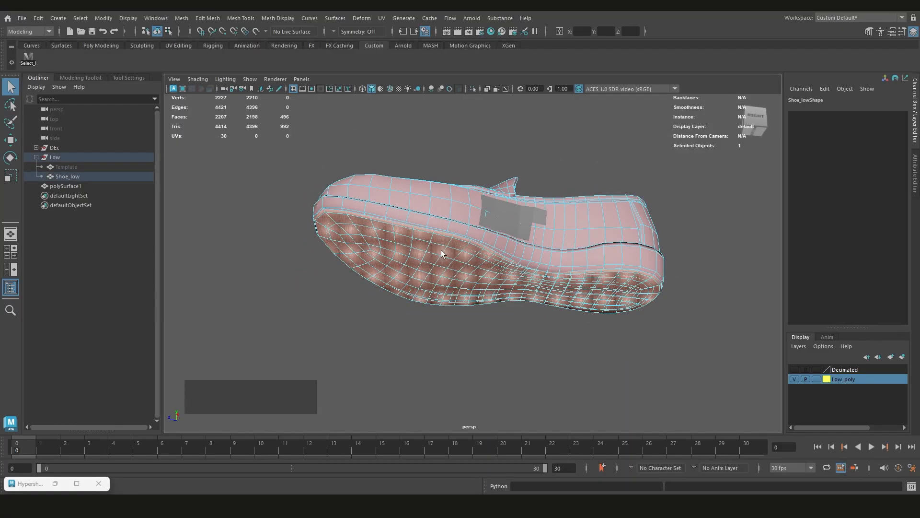
{"action": "key", "text": "ctrl+shift+i"}
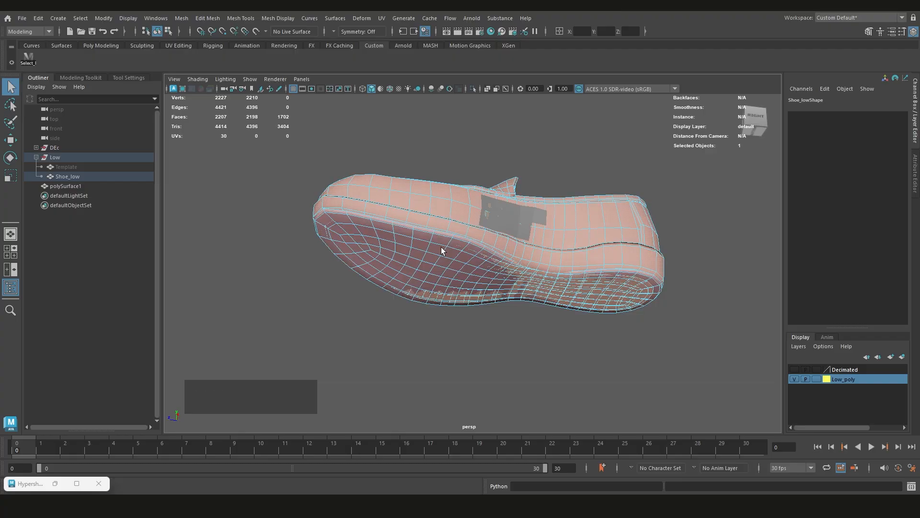
{"action": "key", "text": "Delete"}
Try to marquee-select the forefoot faces on the underside of the sole piece
{"action": "left_click_drag", "start_coordinate": [458, 256], "coordinate": [452, 202], "text": "alt"}
{"action": "scroll", "coordinate": [448, 256], "scroll_direction": "up", "scroll_amount": 2}
{"action": "left_click", "coordinate": [448, 223]}
{"action": "left_click_drag", "start_coordinate": [482, 154], "coordinate": [263, 343]}
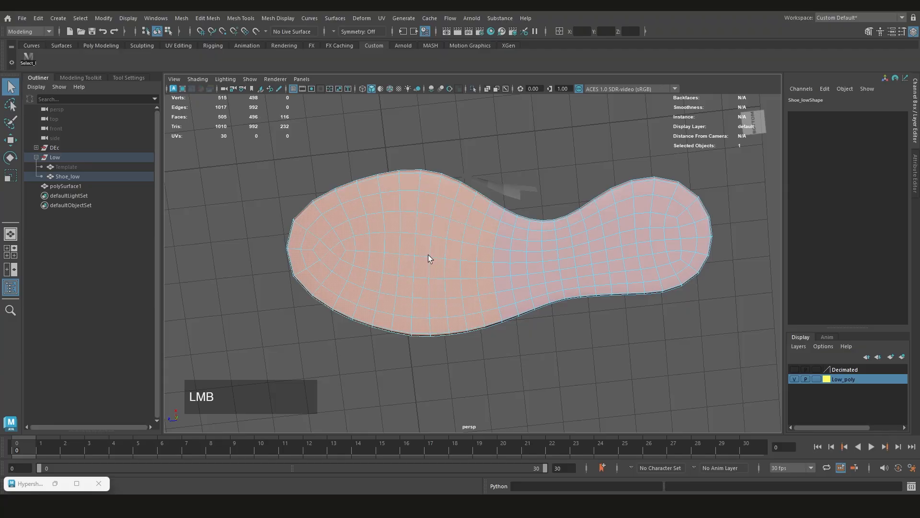
Try other selection methods on the sole's forefoot faces and check the Select tool's settings
{"action": "right_click", "coordinate": [424, 218]}
{"action": "key", "text": "w"}
{"action": "right_click", "coordinate": [425, 220]}
{"action": "key", "text": "q"}
{"action": "left_click", "coordinate": [425, 220]}
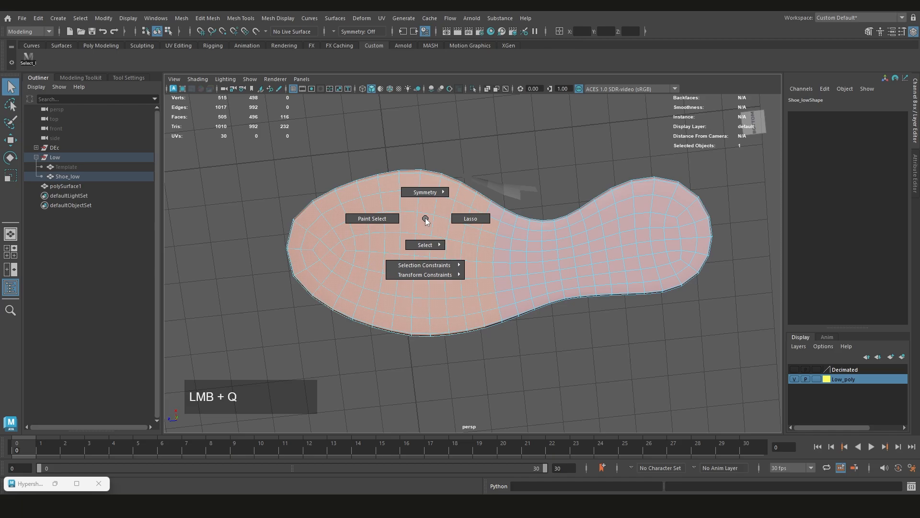
{"action": "left_click_drag", "start_coordinate": [425, 220], "coordinate": [355, 244]}
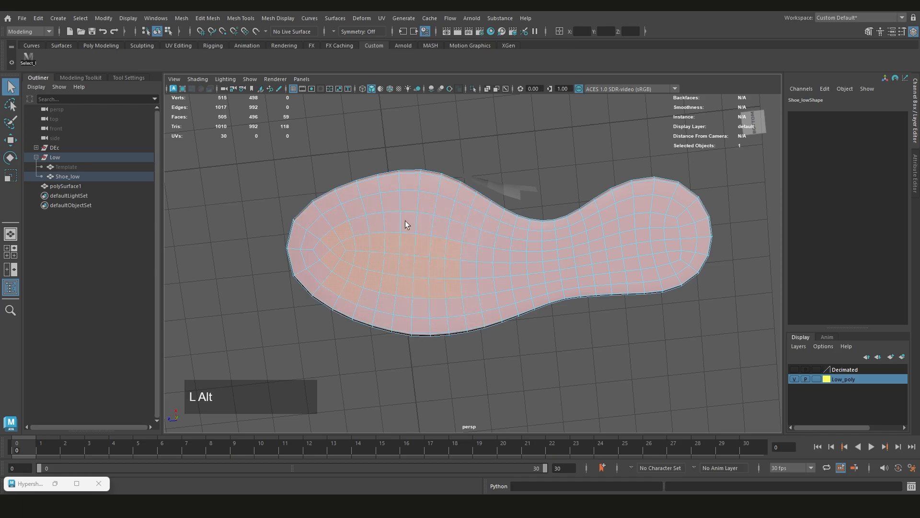
{"action": "left_click_drag", "start_coordinate": [407, 220], "coordinate": [366, 284], "text": "alt"}
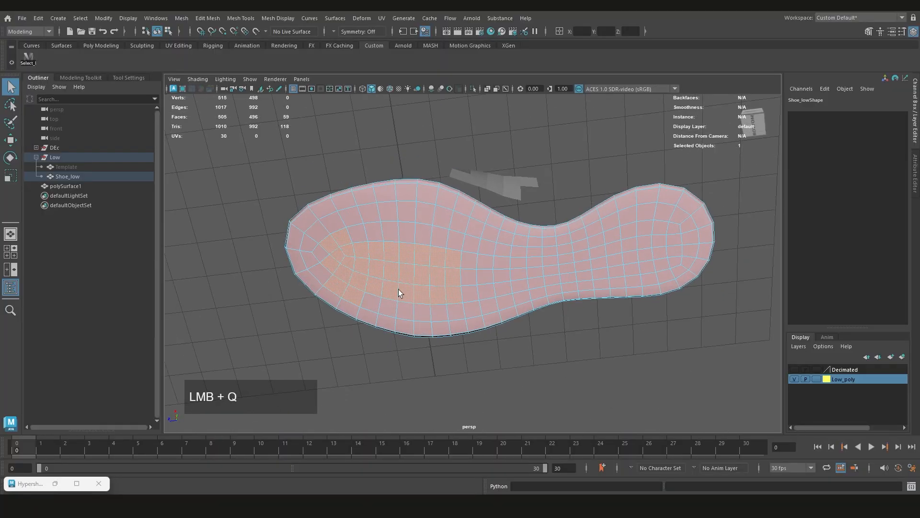
{"action": "left_click", "coordinate": [119, 78]}
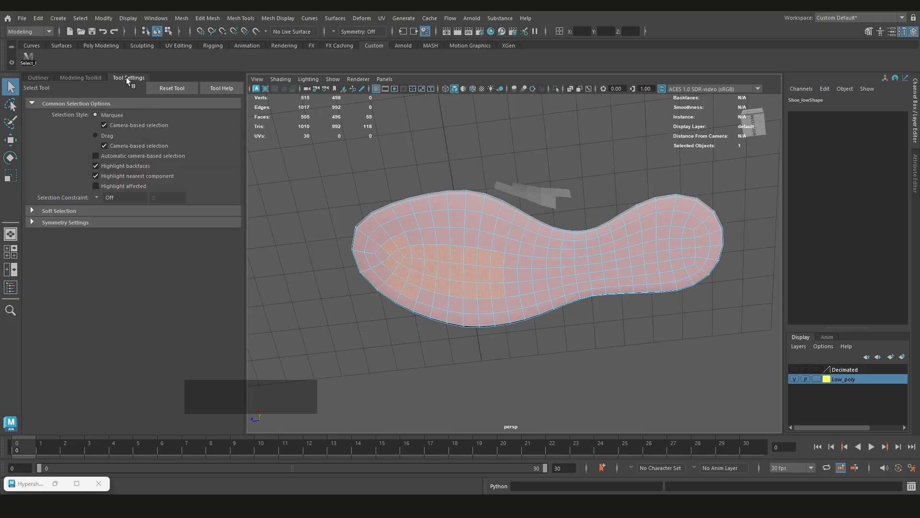
{"action": "left_click", "coordinate": [42, 78]}
Select the forefoot faces on the sole's underside, adding patches out to the toe and side edges
{"action": "left_click_drag", "start_coordinate": [336, 269], "coordinate": [334, 272]}
{"action": "left_click_drag", "start_coordinate": [403, 254], "coordinate": [431, 177], "text": "alt"}
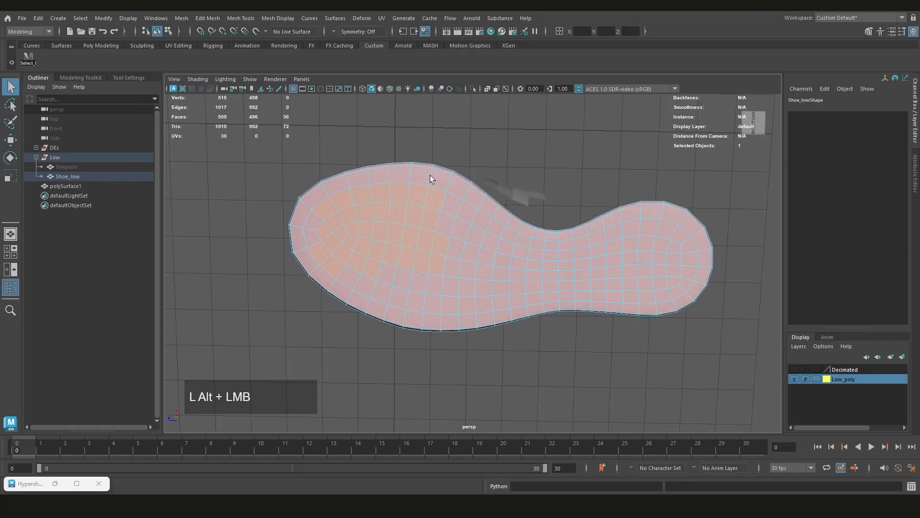
{"action": "left_click", "coordinate": [374, 203], "text": "ctrl+shift"}
{"action": "left_click_drag", "start_coordinate": [380, 189], "coordinate": [464, 258], "text": "shift"}
{"action": "left_click_drag", "start_coordinate": [407, 209], "coordinate": [457, 256], "text": "shift"}
{"action": "key", "text": "ctrl+z"}
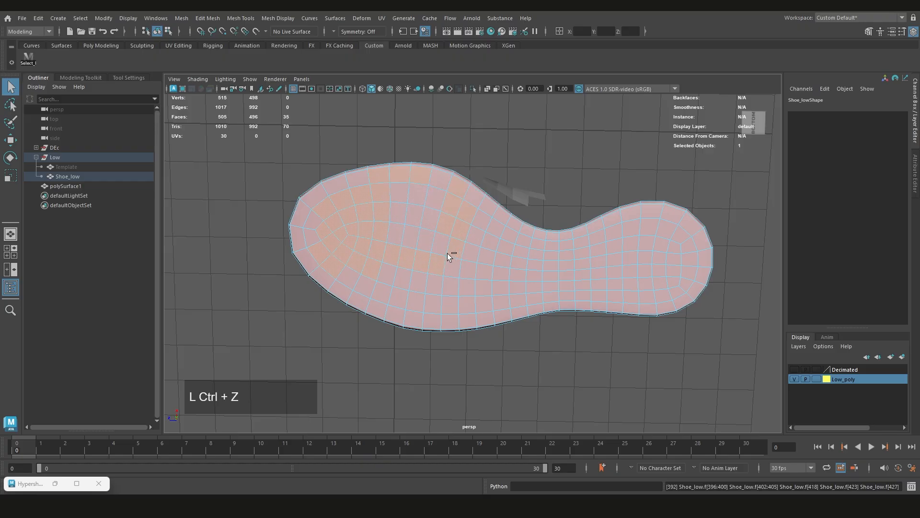
{"action": "left_click", "coordinate": [431, 215], "text": "ctrl+shift"}
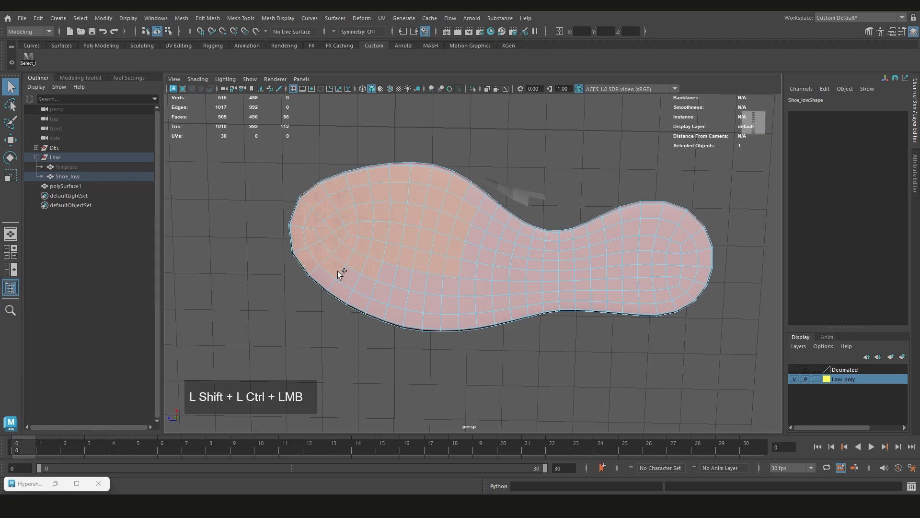
{"action": "left_click_drag", "start_coordinate": [401, 302], "coordinate": [401, 301], "text": "ctrl+shift"}
Add the remaining midfoot and heel faces of the sole's underside to the selection with the Lasso tool
{"action": "left_click", "coordinate": [10, 104]}
{"action": "mouse_move", "coordinate": [463, 247]}
{"action": "left_mouse_down", "text": "ctrl+shift"}
{"action": "mouse_move", "coordinate": [401, 257]}
{"action": "mouse_move", "coordinate": [387, 307]}
{"action": "mouse_move", "coordinate": [465, 318]}
{"action": "mouse_move", "coordinate": [538, 292]}
{"action": "mouse_move", "coordinate": [559, 266]}
{"action": "mouse_move", "coordinate": [547, 247]}
{"action": "left_mouse_up", "text": "ctrl+shift"}
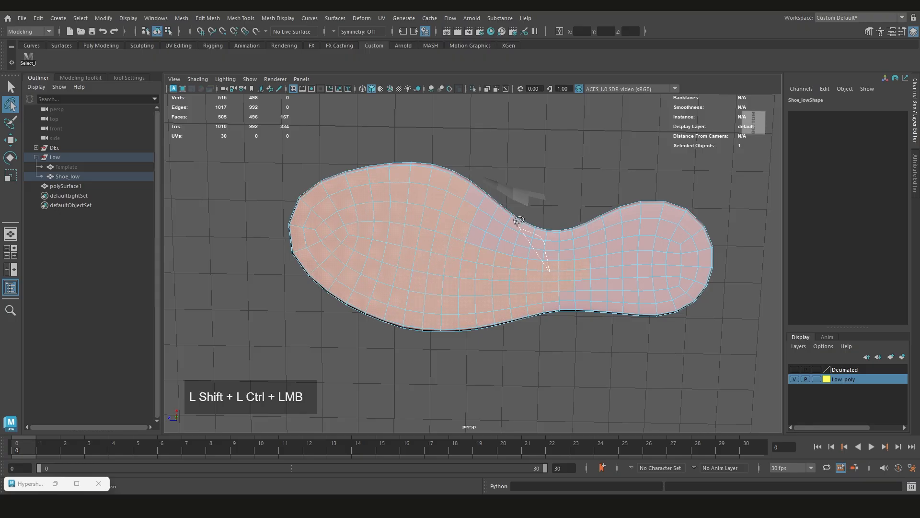
{"action": "left_click_drag", "start_coordinate": [517, 220], "coordinate": [448, 197], "text": "ctrl+shift"}
{"action": "mouse_move", "coordinate": [578, 257]}
{"action": "left_mouse_down", "text": "ctrl+shift"}
{"action": "mouse_move", "coordinate": [525, 293]}
{"action": "mouse_move", "coordinate": [560, 300]}
{"action": "left_mouse_up", "text": "ctrl+shift"}
{"action": "left_click_drag", "start_coordinate": [664, 300], "coordinate": [700, 282], "text": "ctrl+shift"}
{"action": "left_click_drag", "start_coordinate": [524, 231], "coordinate": [526, 232], "text": "ctrl+shift"}
{"action": "mouse_move", "coordinate": [551, 289]}
{"action": "left_mouse_down", "text": "alt"}
{"action": "mouse_move", "coordinate": [508, 300]}
{"action": "mouse_move", "coordinate": [519, 318]}
{"action": "mouse_move", "coordinate": [583, 328]}
{"action": "mouse_move", "coordinate": [503, 240]}
{"action": "mouse_move", "coordinate": [462, 213]}
{"action": "left_mouse_up", "text": "alt"}
Deselect the faces on the sole's upper, inner side so only the underside faces stay selected
{"action": "mouse_move", "coordinate": [416, 194]}
{"action": "left_mouse_down", "text": "ctrl"}
{"action": "mouse_move", "coordinate": [411, 181]}
{"action": "mouse_move", "coordinate": [437, 195]}
{"action": "mouse_move", "coordinate": [421, 244]}
{"action": "mouse_move", "coordinate": [413, 189]}
{"action": "mouse_move", "coordinate": [465, 220]}
{"action": "mouse_move", "coordinate": [519, 224]}
{"action": "mouse_move", "coordinate": [558, 215]}
{"action": "mouse_move", "coordinate": [565, 199]}
{"action": "mouse_move", "coordinate": [551, 280]}
{"action": "mouse_move", "coordinate": [425, 267]}
{"action": "mouse_move", "coordinate": [417, 302]}
{"action": "mouse_move", "coordinate": [363, 345]}
{"action": "mouse_move", "coordinate": [366, 335]}
{"action": "left_mouse_up", "text": "ctrl"}
{"action": "scroll", "coordinate": [421, 283], "scroll_direction": "up", "scroll_amount": 3}
{"action": "left_click_drag", "start_coordinate": [421, 283], "coordinate": [444, 273], "text": "alt"}
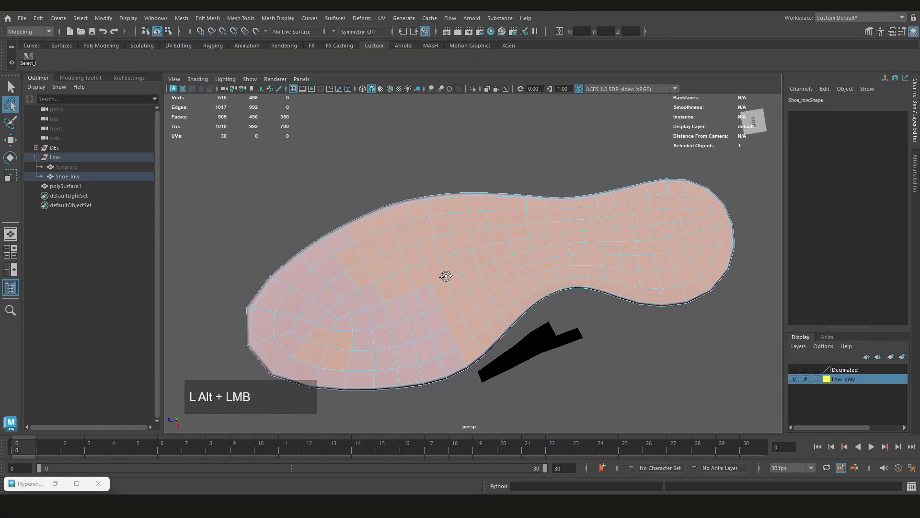
{"action": "middle_click_drag", "start_coordinate": [444, 274], "coordinate": [457, 236], "text": "alt"}
{"action": "left_click", "coordinate": [455, 233]}
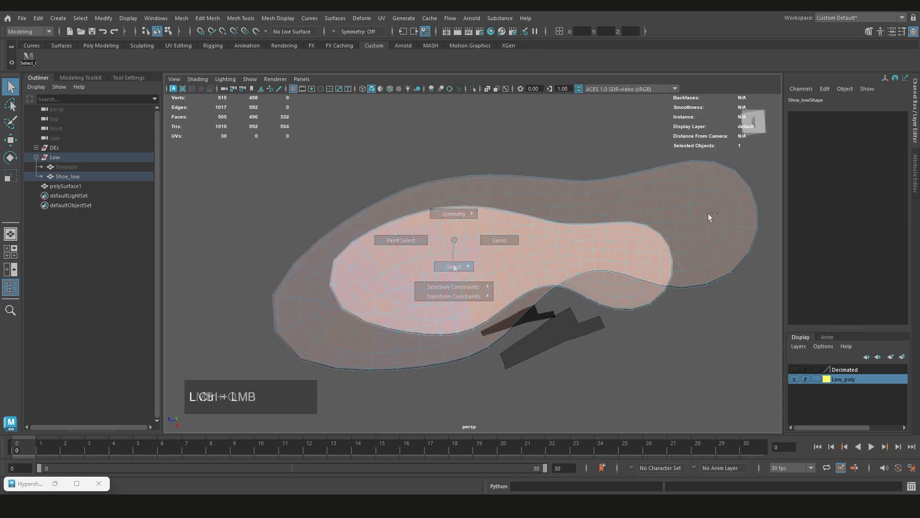
{"action": "left_click_drag", "start_coordinate": [709, 215], "coordinate": [310, 351], "text": "ctrl"}
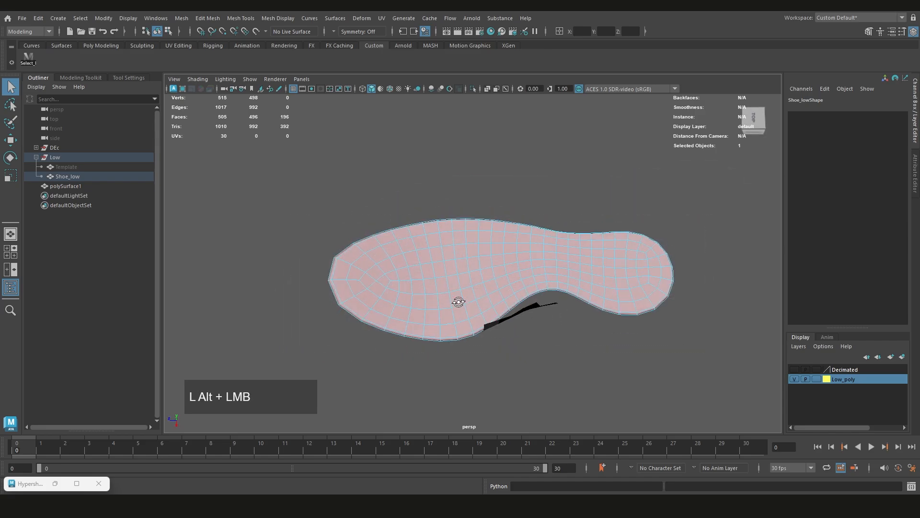
Examine the face selection on the sole's underside and along its rim from several angles
{"action": "left_click_drag", "start_coordinate": [460, 302], "coordinate": [518, 267], "text": "alt"}
{"action": "scroll", "coordinate": [479, 230], "scroll_direction": "up", "scroll_amount": 3}
{"action": "scroll", "coordinate": [468, 218], "scroll_direction": "up", "scroll_amount": 2}
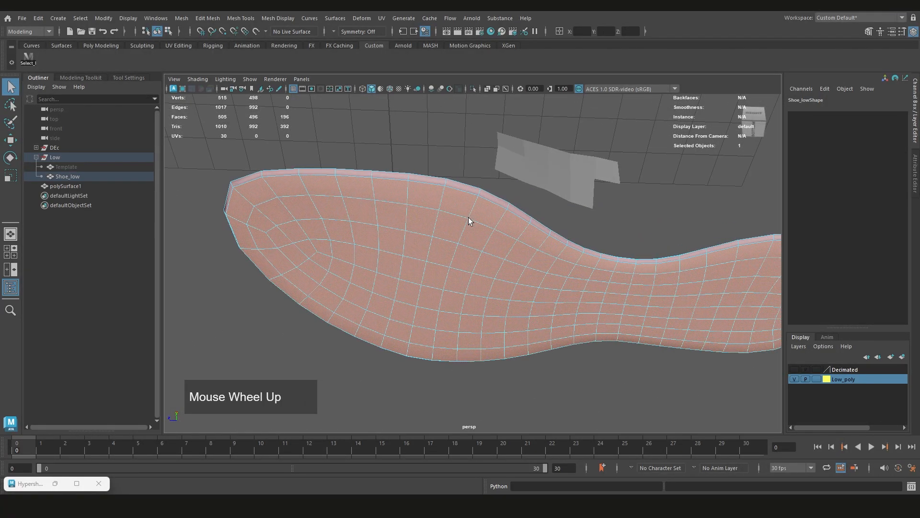
{"action": "left_click_drag", "start_coordinate": [454, 240], "coordinate": [452, 249], "text": "alt"}
{"action": "middle_click_drag", "start_coordinate": [452, 248], "coordinate": [406, 259], "text": "alt"}
{"action": "scroll", "coordinate": [417, 256], "scroll_direction": "up", "scroll_amount": 1}
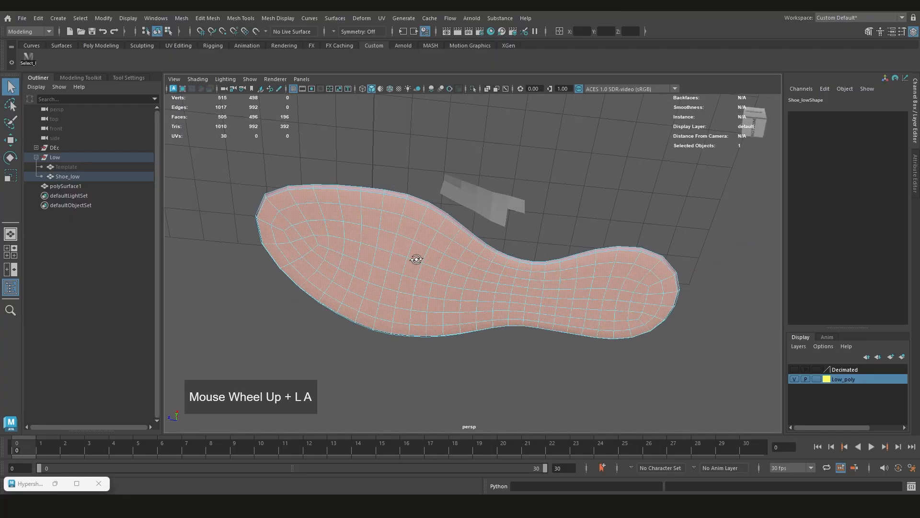
{"action": "left_click_drag", "start_coordinate": [417, 257], "coordinate": [419, 272], "text": "alt"}
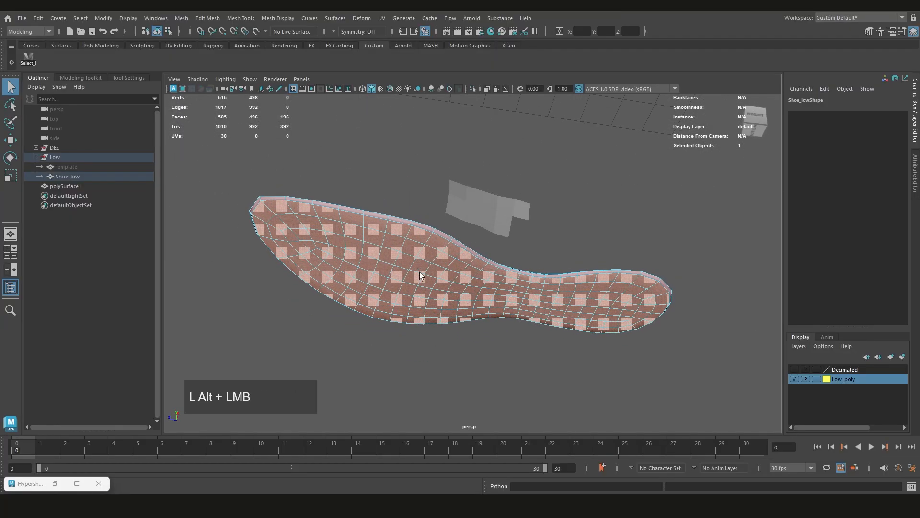
Change the LP_SDR material's base color to pale green with hue 85.384, saturation 0.276 and value 0.800
{"action": "left_click", "coordinate": [55, 483]}
{"action": "left_click", "coordinate": [462, 184]}
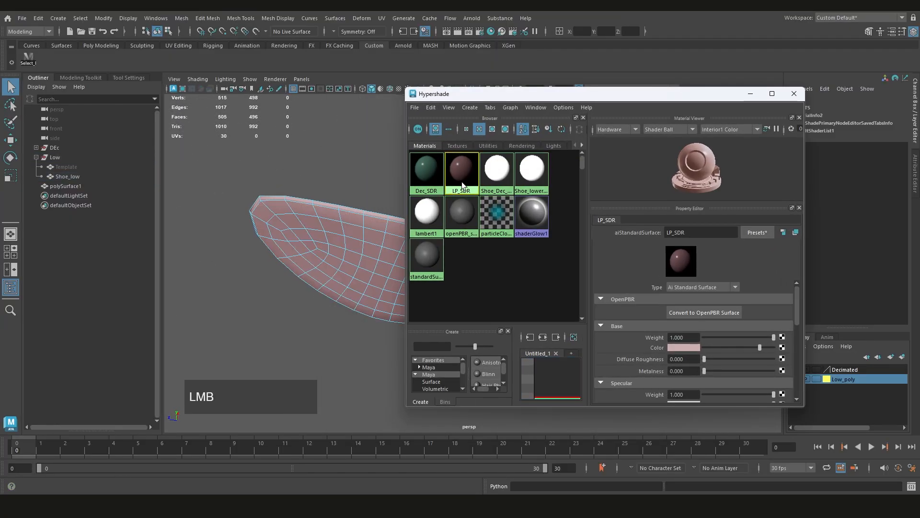
{"action": "left_click", "coordinate": [684, 347]}
{"action": "left_click", "coordinate": [687, 370]}
{"action": "left_click_drag", "start_coordinate": [689, 373], "coordinate": [712, 373]}
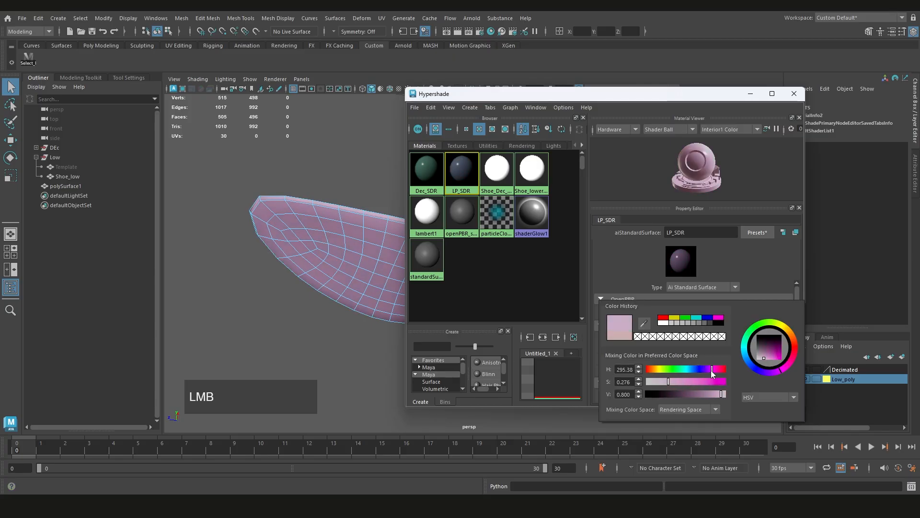
{"action": "left_click", "coordinate": [666, 369]}
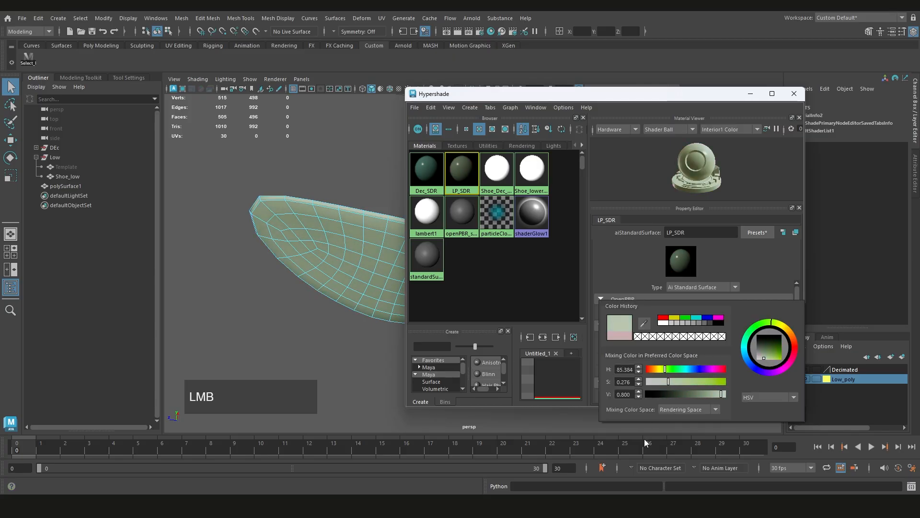
{"action": "left_click", "coordinate": [751, 94]}
Grow the face selection on the sole's underside outward to include the surrounding rim faces
{"action": "left_click", "coordinate": [454, 314]}
{"action": "left_click_drag", "start_coordinate": [454, 314], "coordinate": [395, 217], "text": "alt"}
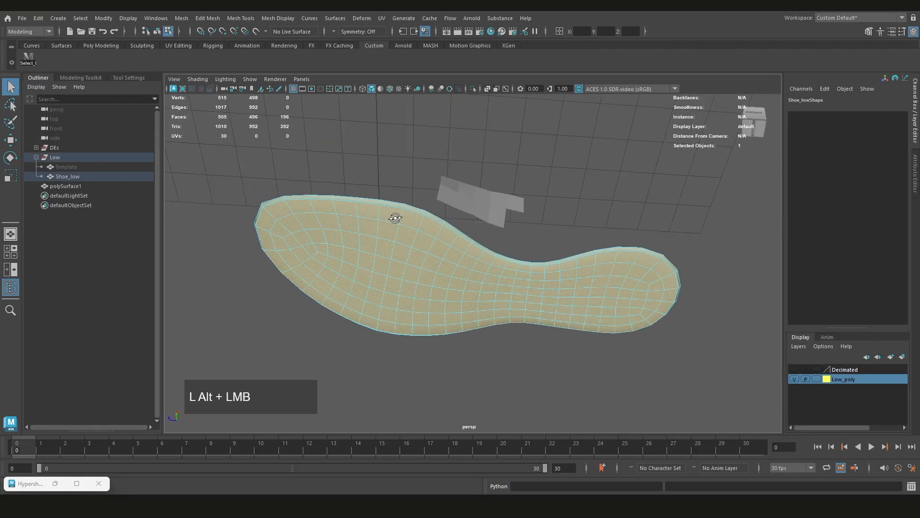
{"action": "scroll", "coordinate": [392, 222], "scroll_direction": "up", "scroll_amount": 3}
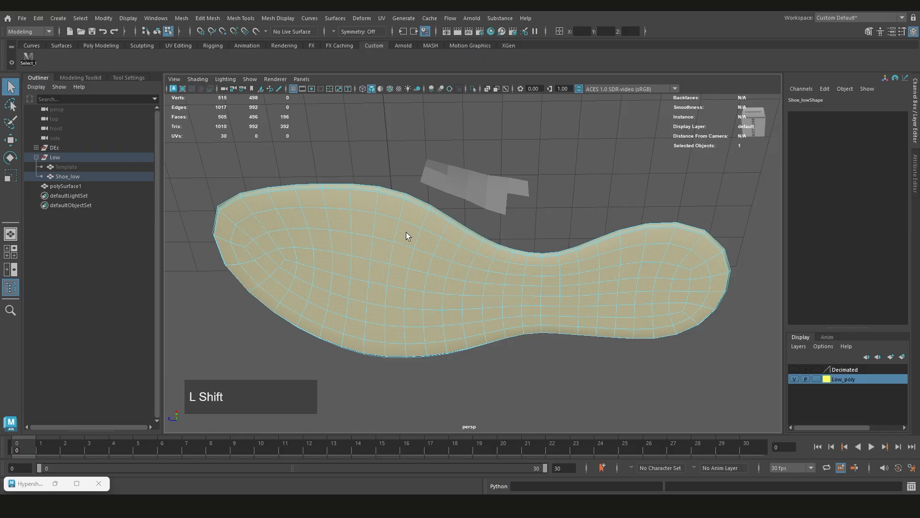
{"action": "key", "text": "shift+period"}
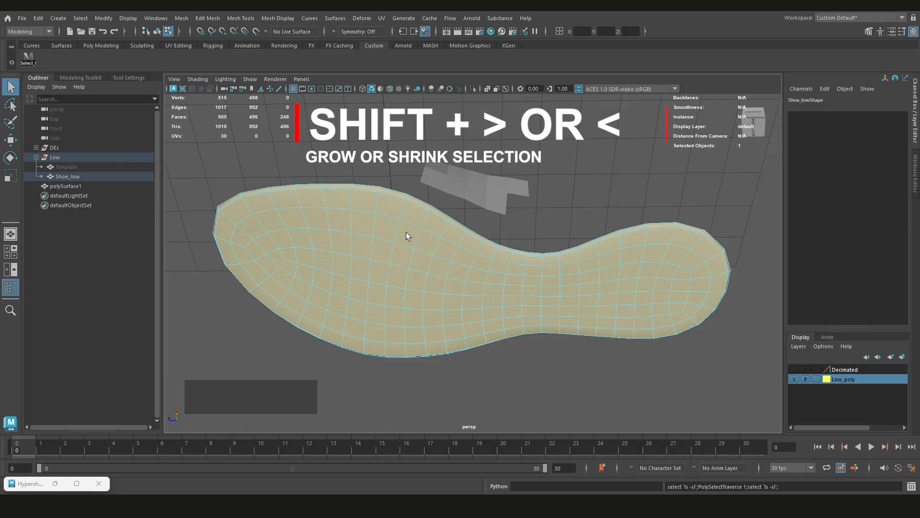
{"action": "key", "text": "shift"}
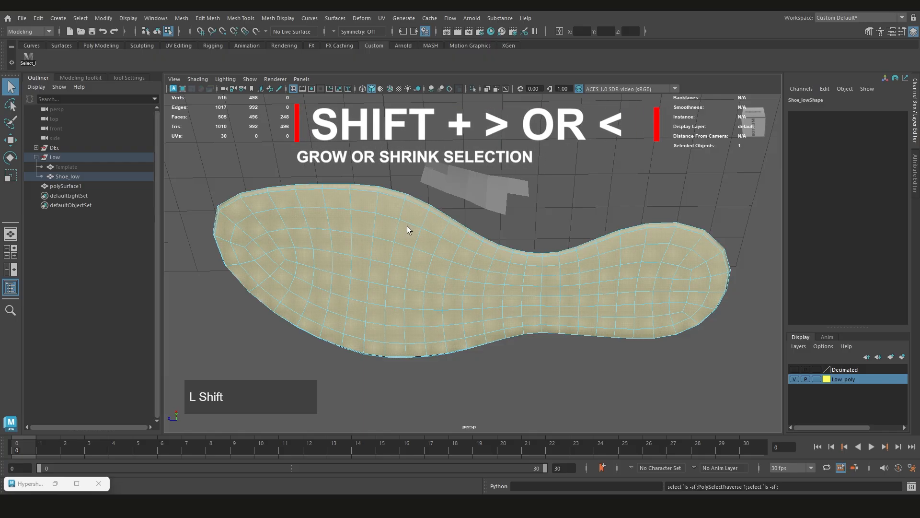
{"action": "key", "text": "shift+comma"}
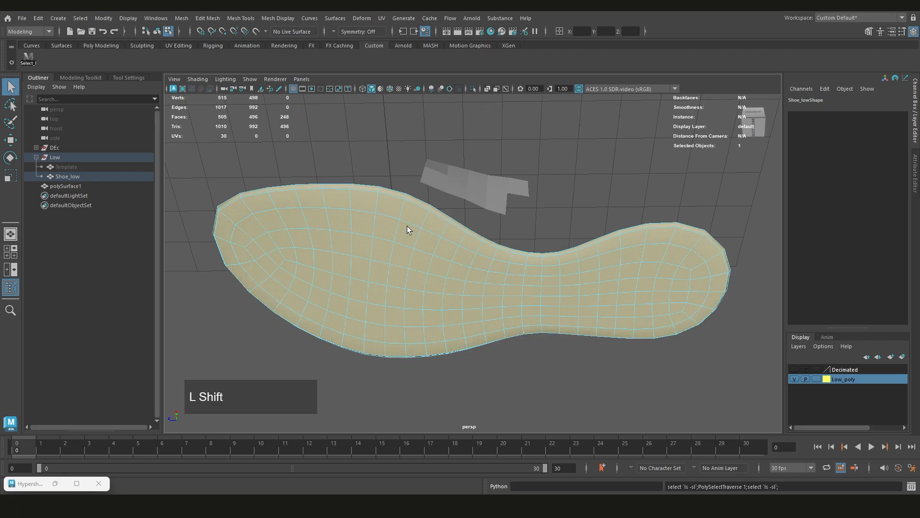
Invert the face selection and delete the inner layer of the sole
{"action": "left_click_drag", "start_coordinate": [407, 225], "coordinate": [388, 275], "text": "alt"}
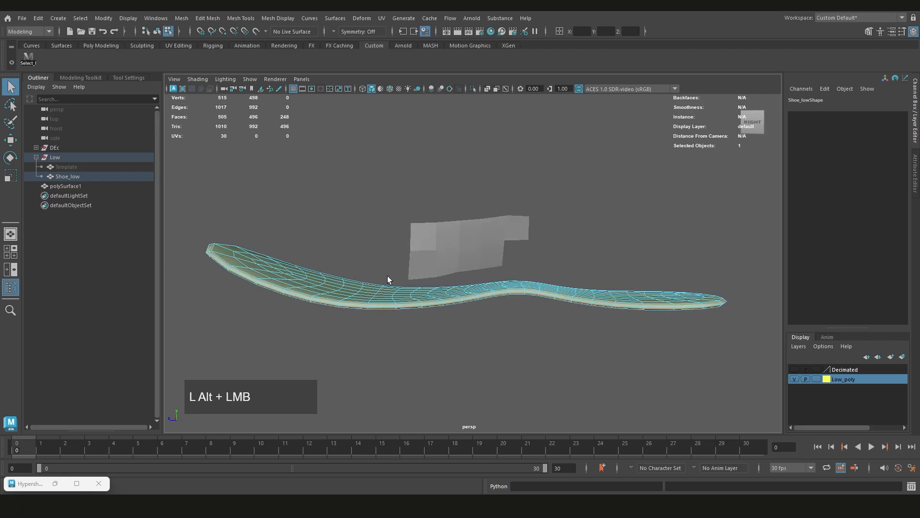
{"action": "key", "text": "ctrl+shift+i"}
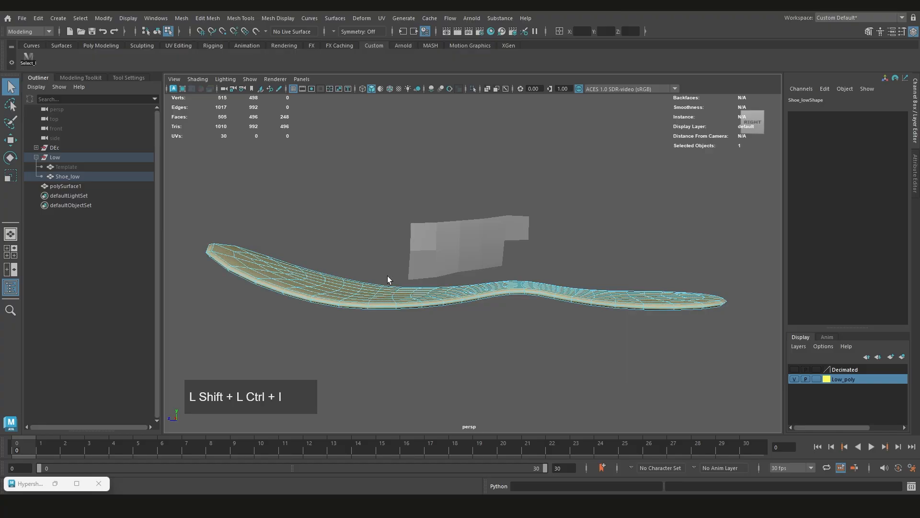
{"action": "key", "text": "Delete"}
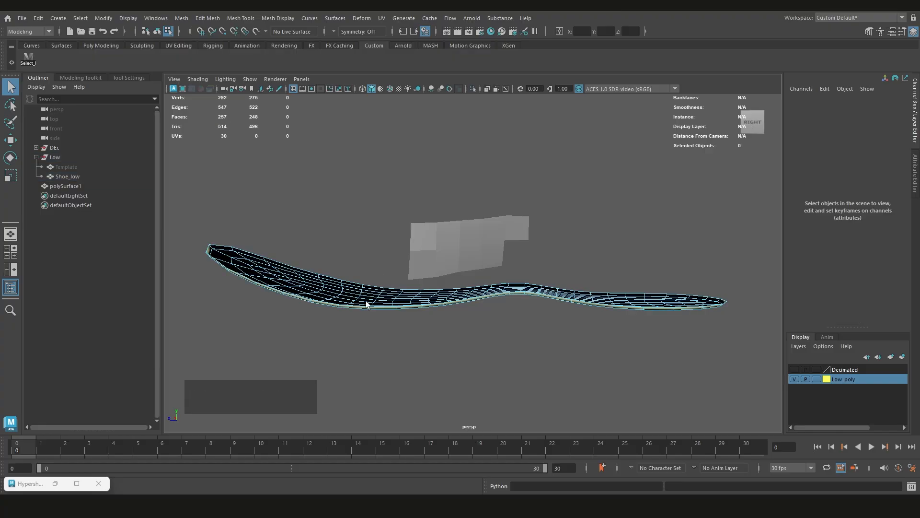
Delete the stray polySurface1 patch above the sole as an object
{"action": "scroll", "coordinate": [365, 302], "scroll_direction": "down", "scroll_amount": 2}
{"action": "left_click_drag", "start_coordinate": [366, 301], "coordinate": [466, 230], "text": "alt"}
{"action": "key", "text": "ctrl+shift+i"}
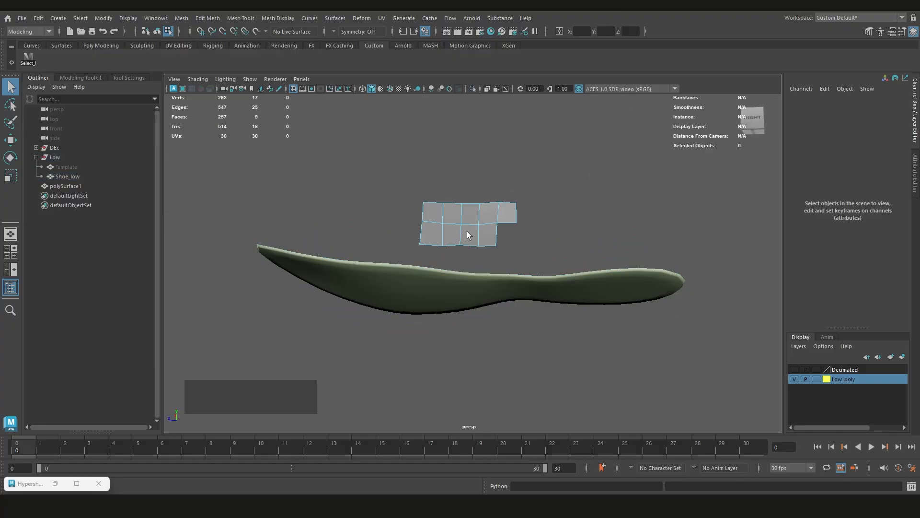
{"action": "key", "text": "Delete"}
{"action": "scroll", "coordinate": [483, 237], "scroll_direction": "down", "scroll_amount": 3}
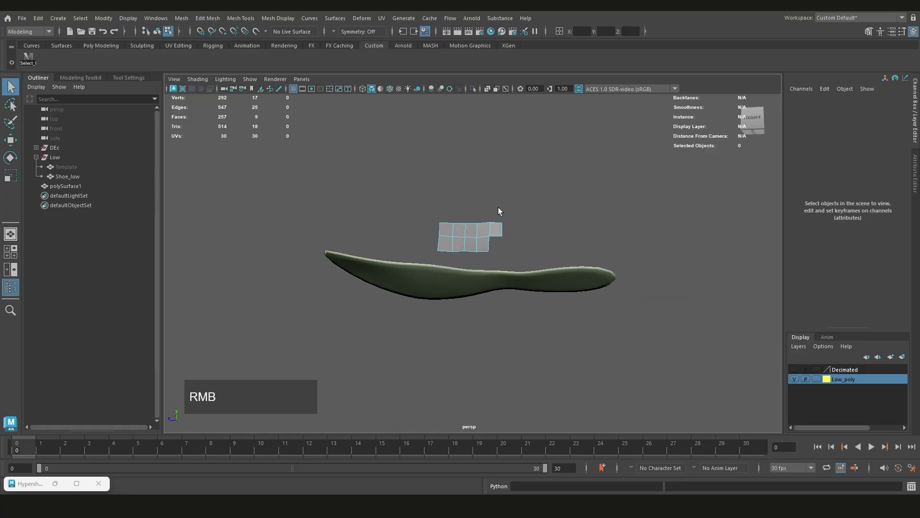
{"action": "right_click_drag", "start_coordinate": [499, 207], "coordinate": [528, 191]}
{"action": "left_click", "coordinate": [479, 232]}
{"action": "key", "text": "Delete"}
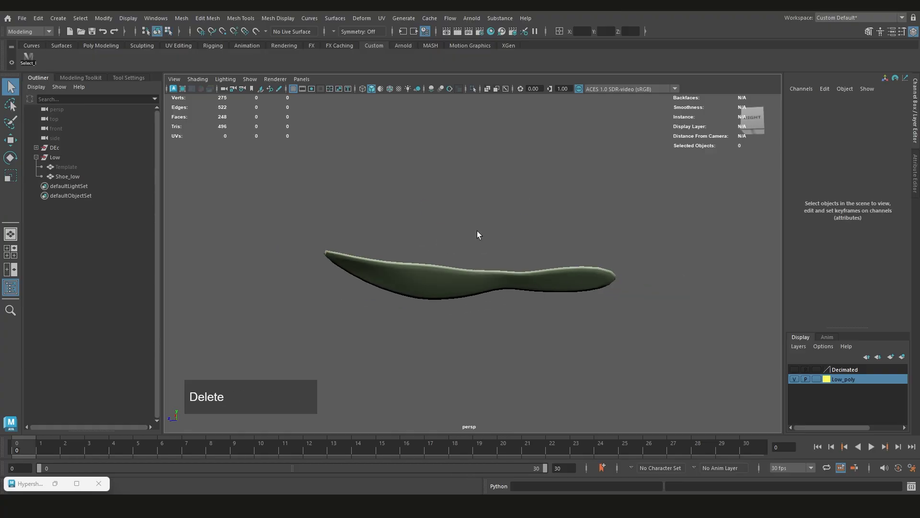
Select the Shoe_low sole and delete its construction history
{"action": "scroll", "coordinate": [472, 275], "scroll_direction": "up", "scroll_amount": 2}
{"action": "left_click", "coordinate": [458, 280]}
{"action": "left_click_drag", "start_coordinate": [455, 283], "coordinate": [538, 258], "text": "alt"}
{"action": "left_click", "coordinate": [807, 208]}
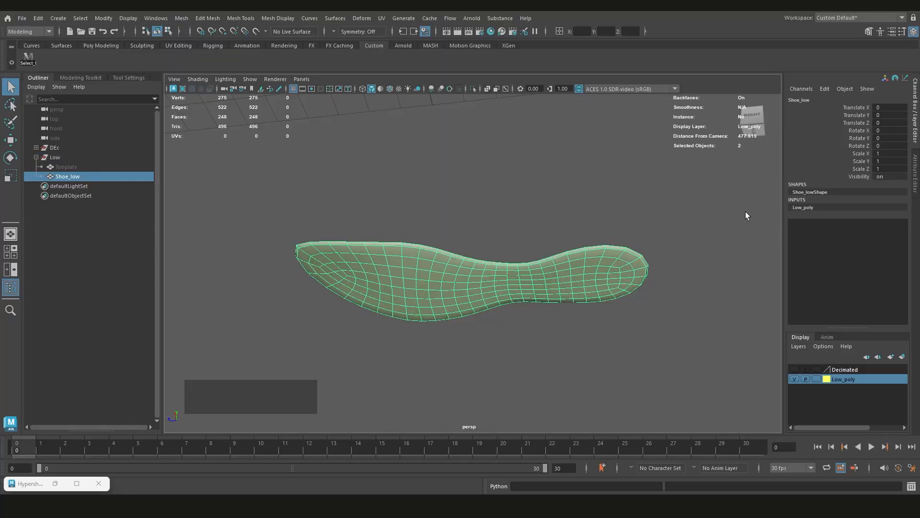
{"action": "scroll", "coordinate": [596, 270], "scroll_direction": "down", "scroll_amount": 2}
{"action": "left_click_drag", "start_coordinate": [546, 280], "coordinate": [525, 230], "text": "alt"}
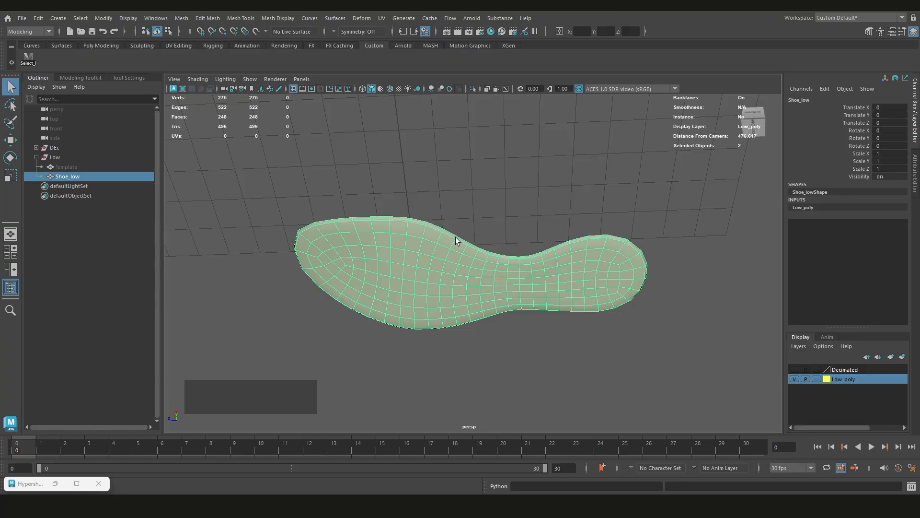
{"action": "key", "text": "shift+alt+d"}
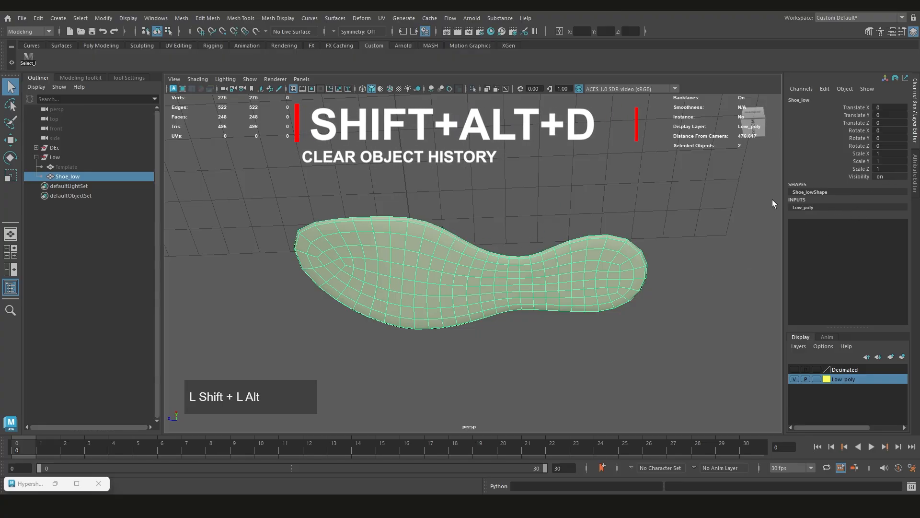
{"action": "key", "text": "shift+alt+d"}
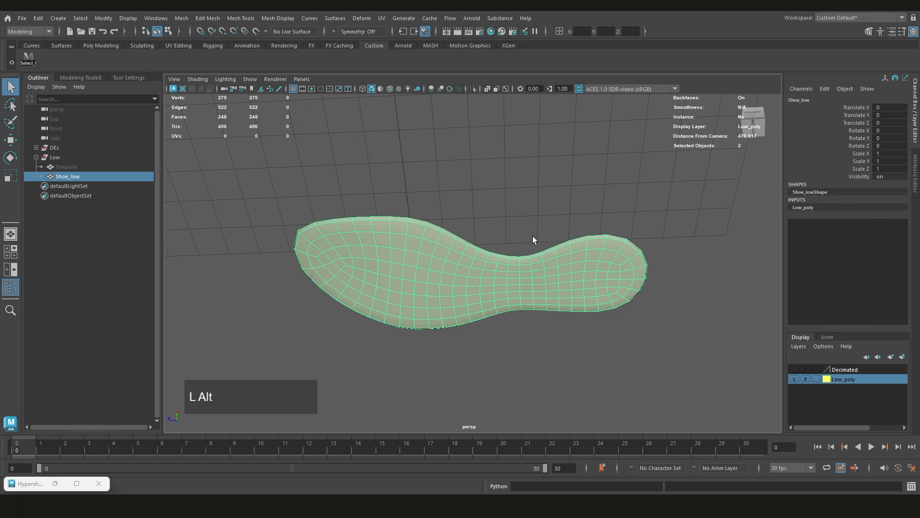
Inspect the Shoe_low sole from the side and underneath, toggling its isolated view on and off
{"action": "left_click_drag", "start_coordinate": [533, 236], "coordinate": [459, 261], "text": "alt"}
{"action": "scroll", "coordinate": [477, 254], "scroll_direction": "up", "scroll_amount": 2}
{"action": "scroll", "coordinate": [476, 254], "scroll_direction": "down", "scroll_amount": 3}
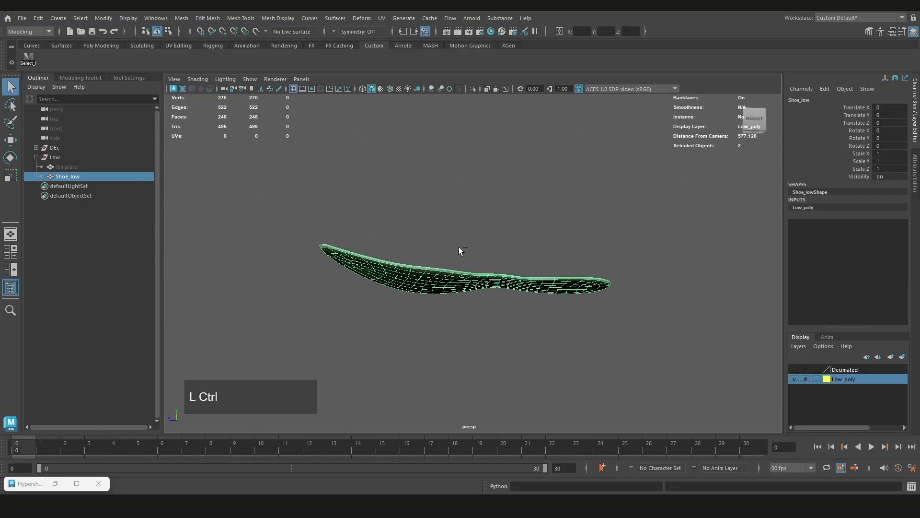
{"action": "key", "text": "ctrl+1"}
{"action": "key", "text": "ctrl+1"}
{"action": "left_click", "coordinate": [489, 320]}
{"action": "left_click_drag", "start_coordinate": [488, 320], "coordinate": [447, 266], "text": "alt"}
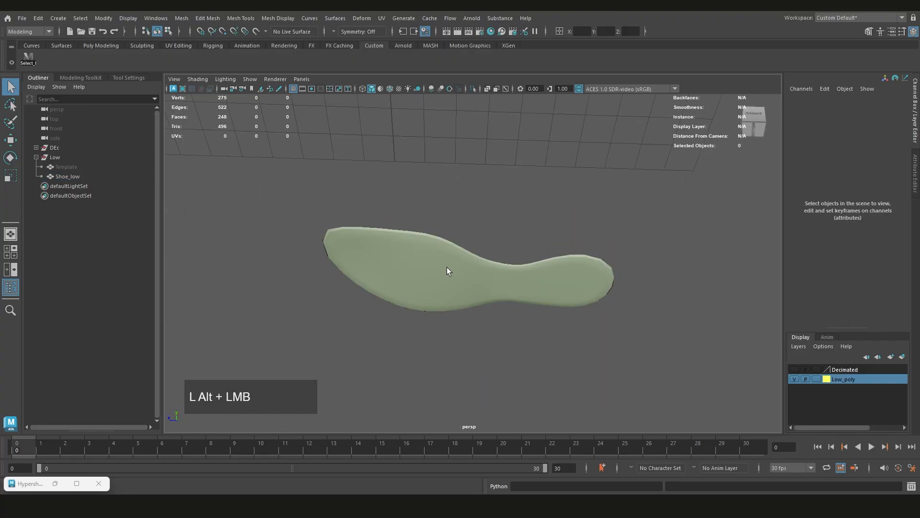
{"action": "left_click", "coordinate": [447, 267]}
{"action": "left_click_drag", "start_coordinate": [499, 299], "coordinate": [492, 311], "text": "alt"}
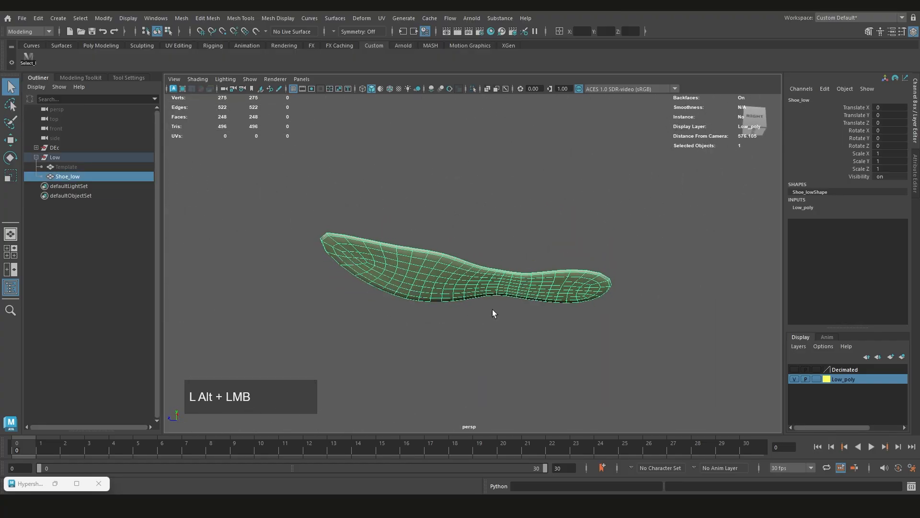
Show the Decimated layer and make the high-resolution Shoe_Dec mesh a live surface
{"action": "left_click", "coordinate": [794, 369]}
{"action": "left_click_drag", "start_coordinate": [479, 269], "coordinate": [433, 249], "text": "alt"}
{"action": "scroll", "coordinate": [441, 263], "scroll_direction": "up", "scroll_amount": 3}
{"action": "left_click", "coordinate": [434, 249]}
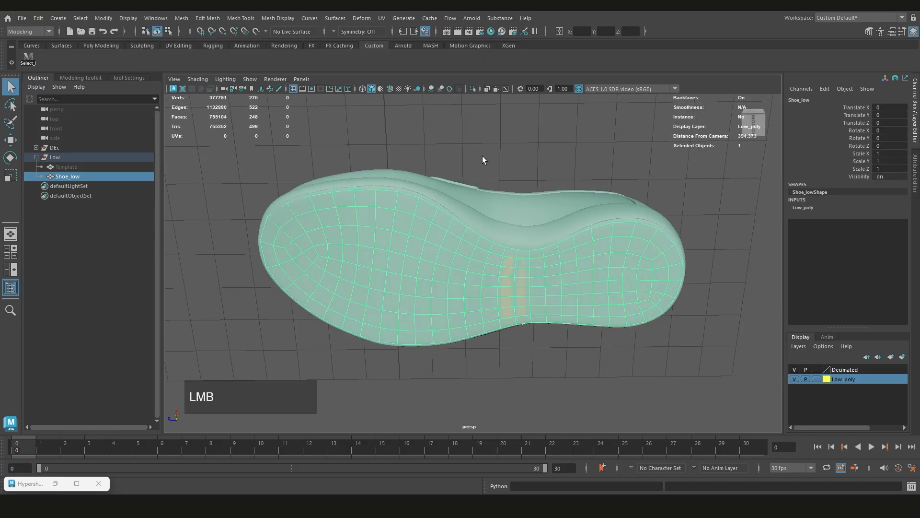
{"action": "left_click", "coordinate": [501, 211]}
{"action": "left_click_drag", "start_coordinate": [501, 212], "coordinate": [498, 223], "text": "alt"}
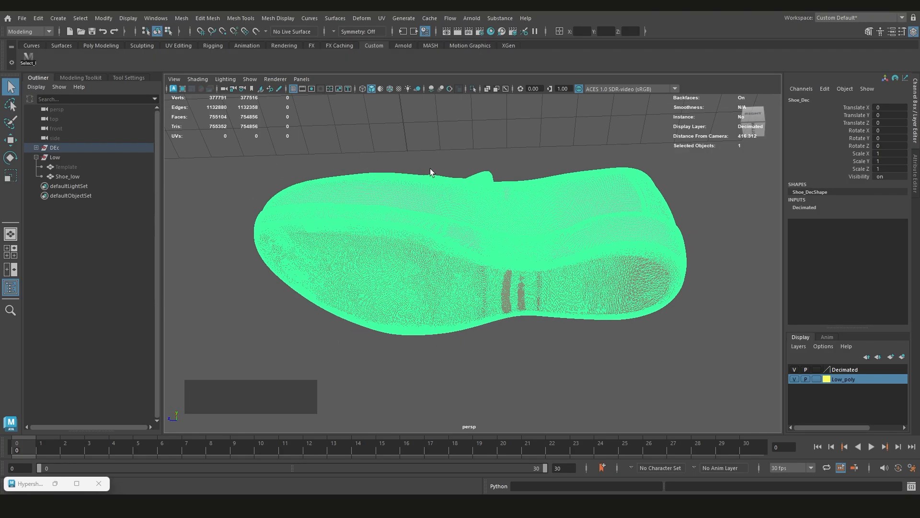
{"action": "left_click", "coordinate": [256, 32]}
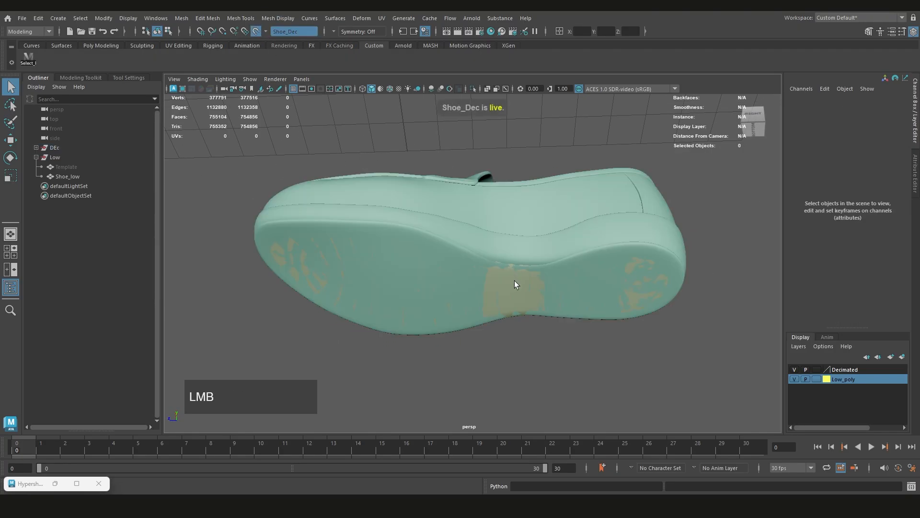
Select the Shoe_low sole and activate Quad Draw on it
{"action": "left_click", "coordinate": [511, 283]}
{"action": "left_click_drag", "start_coordinate": [495, 300], "coordinate": [495, 281], "text": "alt"}
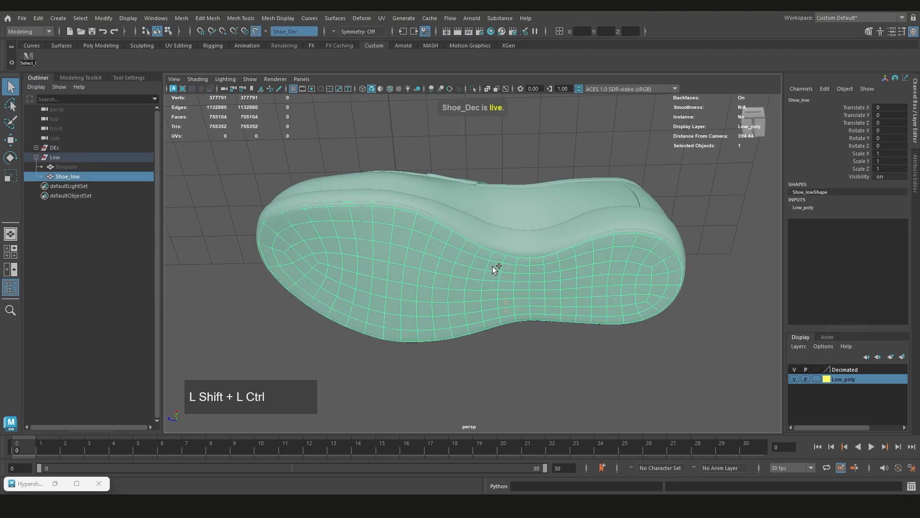
{"action": "key", "text": "ctrl+shift+q"}
{"action": "left_click_drag", "start_coordinate": [398, 254], "coordinate": [381, 249], "text": "alt"}
{"action": "middle_click_drag", "start_coordinate": [381, 249], "coordinate": [499, 261], "text": "alt"}
{"action": "left_click_drag", "start_coordinate": [499, 261], "coordinate": [581, 255], "text": "alt"}
{"action": "scroll", "coordinate": [479, 211], "scroll_direction": "down", "scroll_amount": 2, "text": "alt"}
{"action": "scroll", "coordinate": [386, 281], "scroll_direction": "up", "scroll_amount": 5, "text": "alt"}
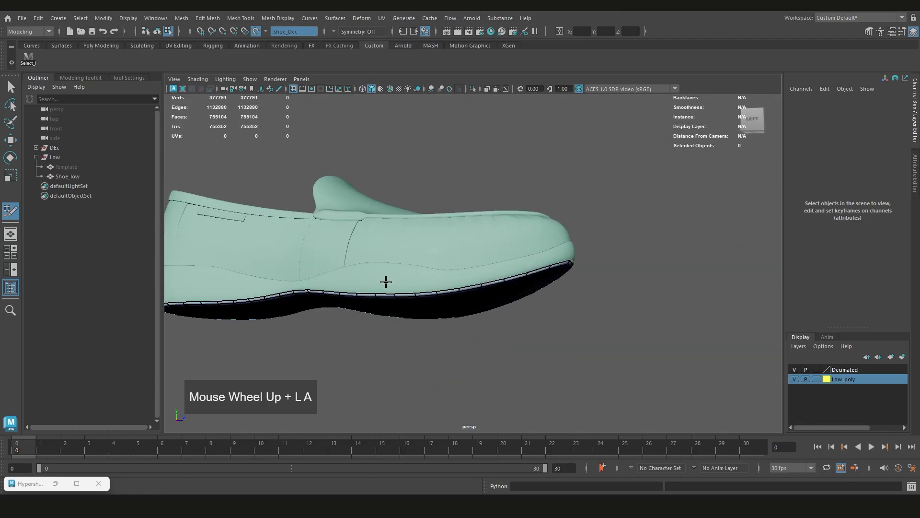
Insert an edge loop around the toe end of the sole, running from one side of the rim to the other
{"action": "left_click_drag", "start_coordinate": [460, 271], "coordinate": [405, 257], "text": "alt"}
{"action": "scroll", "coordinate": [479, 259], "scroll_direction": "down", "scroll_amount": 3}
{"action": "scroll", "coordinate": [381, 240], "scroll_direction": "down", "scroll_amount": 2, "text": "alt"}
{"action": "scroll", "coordinate": [444, 267], "scroll_direction": "up", "scroll_amount": 3}
{"action": "scroll", "coordinate": [467, 265], "scroll_direction": "up", "scroll_amount": 3}
{"action": "left_click_drag", "start_coordinate": [467, 265], "coordinate": [530, 239], "text": "alt"}
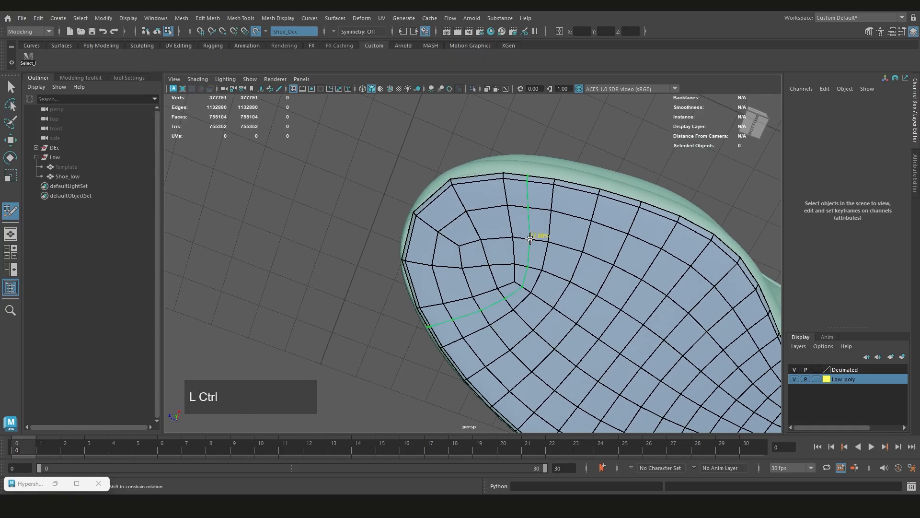
{"action": "left_click", "coordinate": [530, 238], "text": "ctrl"}
{"action": "scroll", "coordinate": [530, 211], "scroll_direction": "up", "scroll_amount": 2}
Reposition the rim vertices at the toe tip and the inner vertices behind them to even out the edge spacing
{"action": "mouse_move", "coordinate": [530, 206]}
{"action": "left_mouse_down", "text": "alt"}
{"action": "mouse_move", "coordinate": [533, 265]}
{"action": "mouse_move", "coordinate": [585, 220]}
{"action": "mouse_move", "coordinate": [662, 259]}
{"action": "mouse_move", "coordinate": [581, 222]}
{"action": "mouse_move", "coordinate": [540, 320]}
{"action": "left_mouse_up", "text": "alt"}
{"action": "mouse_move", "coordinate": [518, 236]}
{"action": "left_mouse_down", "text": "shift"}
{"action": "mouse_move", "coordinate": [607, 235]}
{"action": "mouse_move", "coordinate": [574, 272]}
{"action": "left_mouse_up", "text": "shift"}
{"action": "middle_click_drag", "start_coordinate": [476, 215], "coordinate": [499, 232], "text": "alt"}
{"action": "scroll", "coordinate": [499, 232], "scroll_direction": "up", "scroll_amount": 2}
{"action": "mouse_move", "coordinate": [489, 225]}
{"action": "left_mouse_down", "text": "alt"}
{"action": "mouse_move", "coordinate": [509, 229]}
{"action": "mouse_move", "coordinate": [530, 199]}
{"action": "mouse_move", "coordinate": [545, 201]}
{"action": "mouse_move", "coordinate": [499, 192]}
{"action": "mouse_move", "coordinate": [473, 222]}
{"action": "left_mouse_up", "text": "alt"}
{"action": "key", "text": "ctrl+z"}
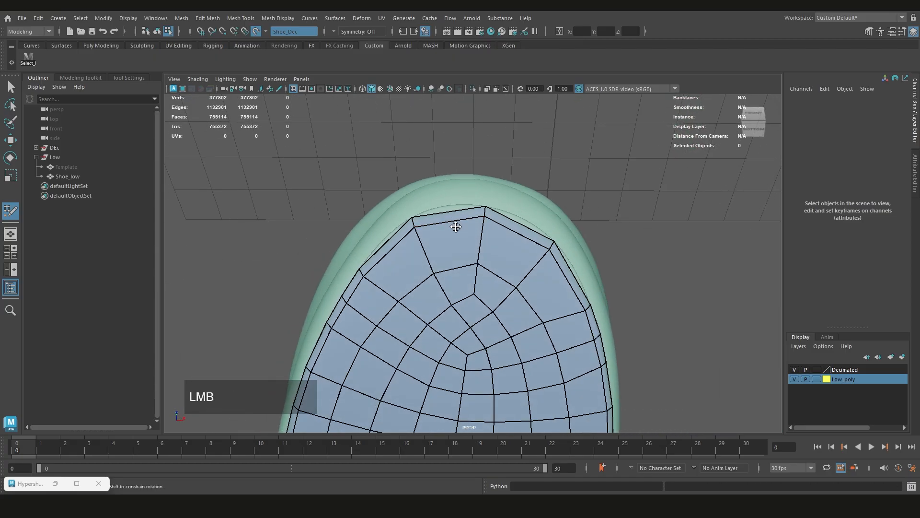
{"action": "left_click_drag", "start_coordinate": [455, 226], "coordinate": [470, 255], "text": "alt"}
{"action": "scroll", "coordinate": [443, 230], "scroll_direction": "up", "scroll_amount": 3}
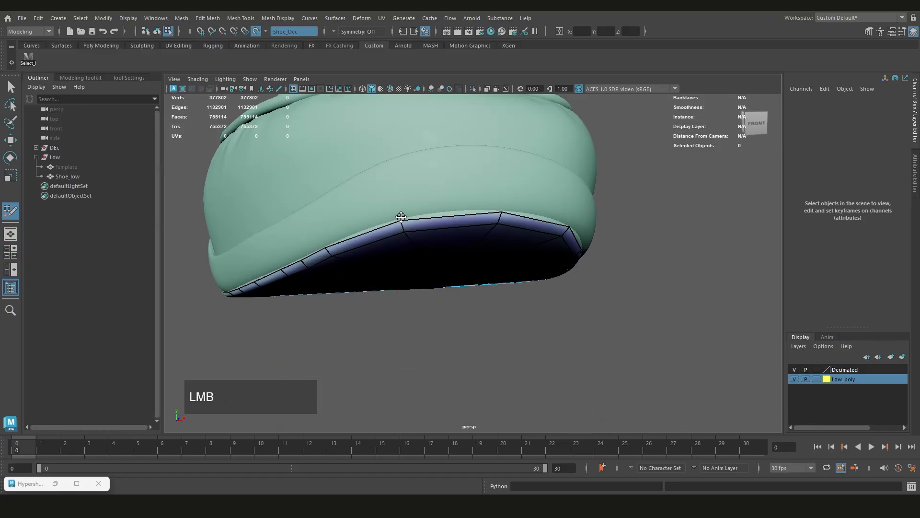
{"action": "left_click_drag", "start_coordinate": [458, 208], "coordinate": [385, 210], "text": "alt"}
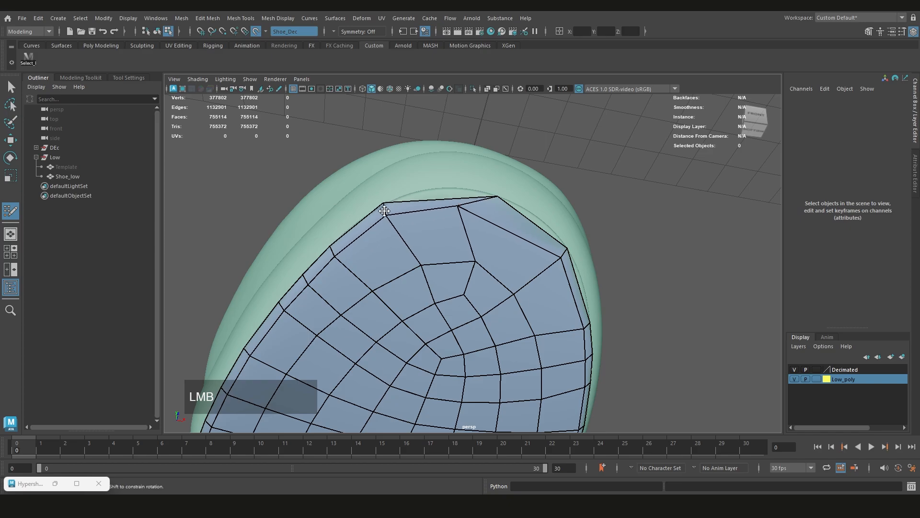
{"action": "left_click_drag", "start_coordinate": [423, 262], "coordinate": [414, 264]}
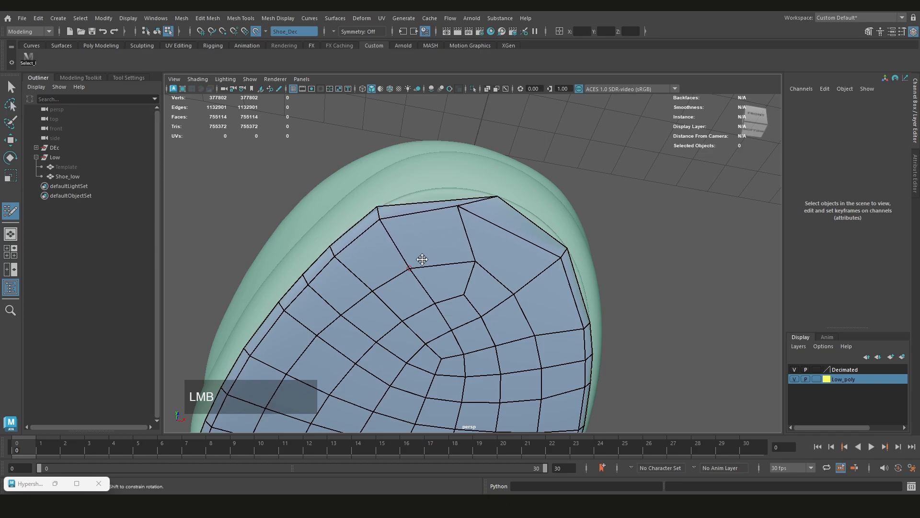
{"action": "left_click_drag", "start_coordinate": [481, 179], "coordinate": [493, 206], "text": "alt"}
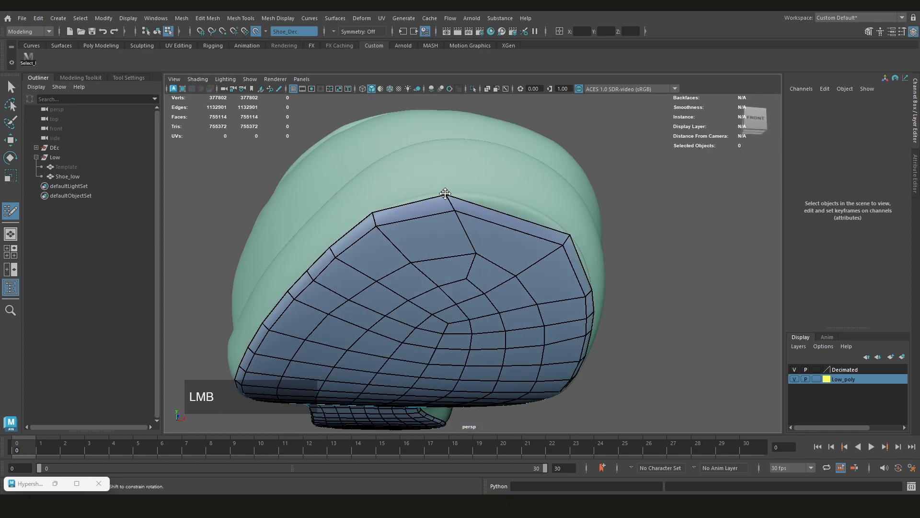
{"action": "left_click_drag", "start_coordinate": [481, 264], "coordinate": [487, 210], "text": "alt"}
{"action": "left_click_drag", "start_coordinate": [470, 253], "coordinate": [452, 257]}
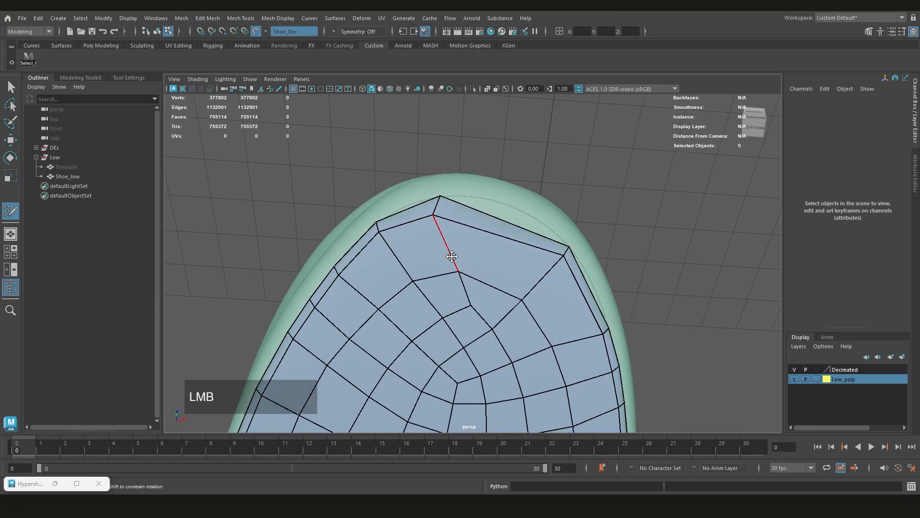
Examine the sole's quad layout from the toe to the heel
{"action": "scroll", "coordinate": [457, 283], "scroll_direction": "down", "scroll_amount": 4}
{"action": "scroll", "coordinate": [463, 315], "scroll_direction": "down", "scroll_amount": 3}
{"action": "middle_click_drag", "start_coordinate": [463, 315], "coordinate": [476, 163], "text": "alt"}
{"action": "scroll", "coordinate": [469, 307], "scroll_direction": "down", "scroll_amount": 2}
{"action": "left_click_drag", "start_coordinate": [464, 331], "coordinate": [460, 300], "text": "alt"}
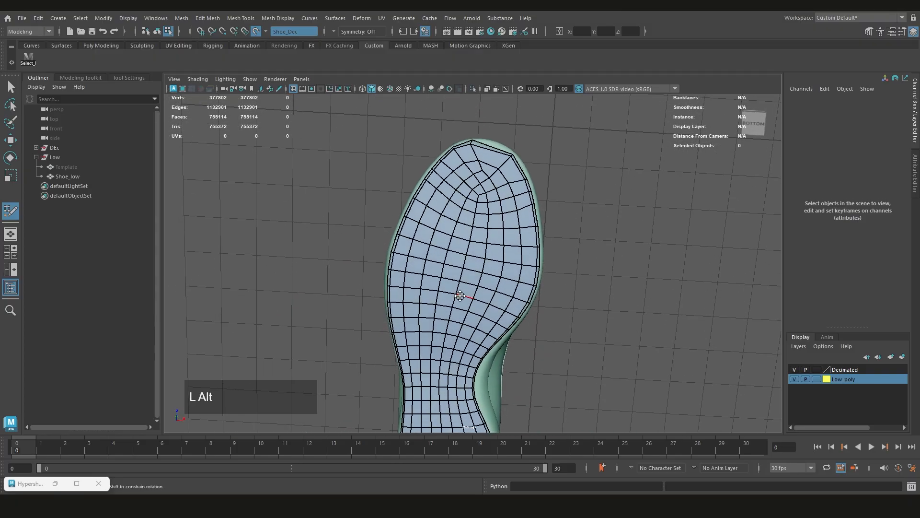
{"action": "middle_click_drag", "start_coordinate": [456, 309], "coordinate": [468, 217], "text": "alt"}
{"action": "left_click_drag", "start_coordinate": [468, 216], "coordinate": [468, 294], "text": "alt"}
{"action": "scroll", "coordinate": [452, 287], "scroll_direction": "up", "scroll_amount": 3}
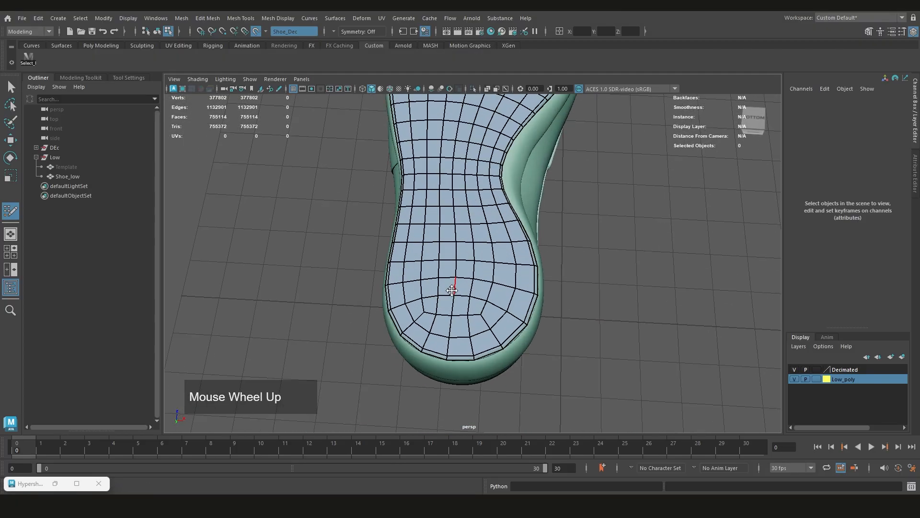
{"action": "scroll", "coordinate": [430, 295], "scroll_direction": "down", "scroll_amount": 4}
{"action": "middle_click_drag", "start_coordinate": [437, 187], "coordinate": [438, 314], "text": "alt"}
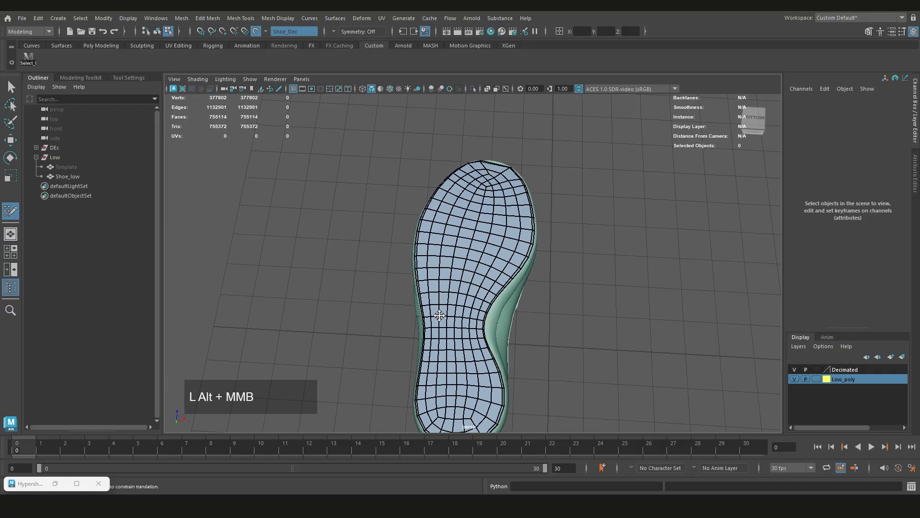
{"action": "left_click_drag", "start_coordinate": [439, 314], "coordinate": [446, 273], "text": "alt"}
Try to insert a lengthwise edge loop from the toe rim along the whole sole
{"action": "scroll", "coordinate": [483, 196], "scroll_direction": "up", "scroll_amount": 3}
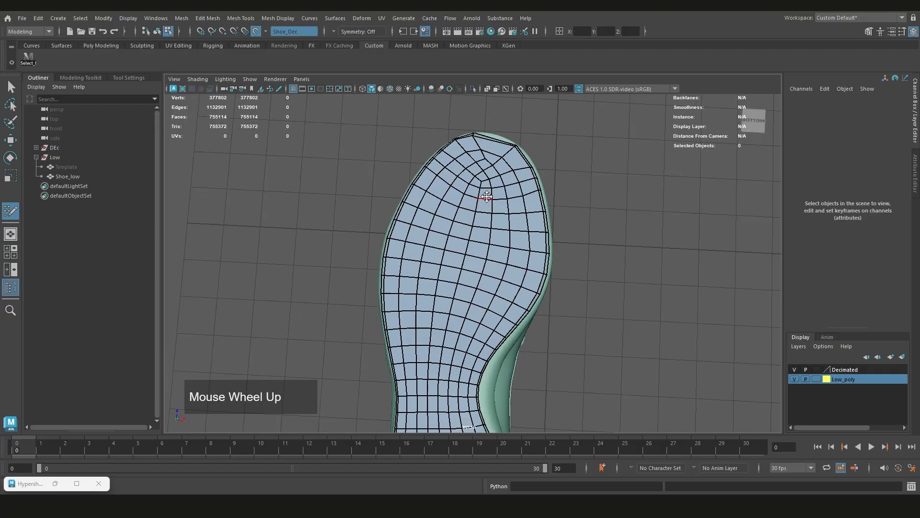
{"action": "left_click", "coordinate": [490, 160], "text": "ctrl"}
{"action": "scroll", "coordinate": [475, 173], "scroll_direction": "up", "scroll_amount": 3}
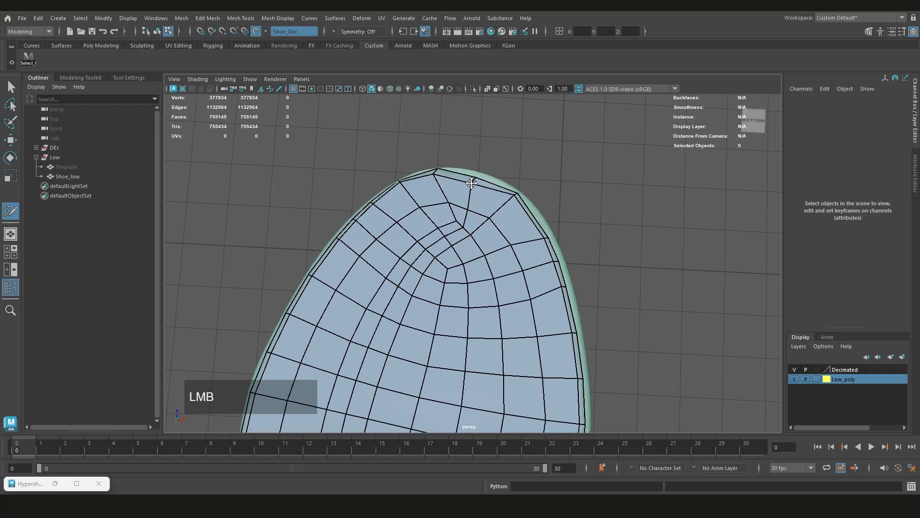
{"action": "left_click_drag", "start_coordinate": [472, 179], "coordinate": [468, 205], "text": "alt"}
{"action": "scroll", "coordinate": [448, 201], "scroll_direction": "down", "scroll_amount": 4}
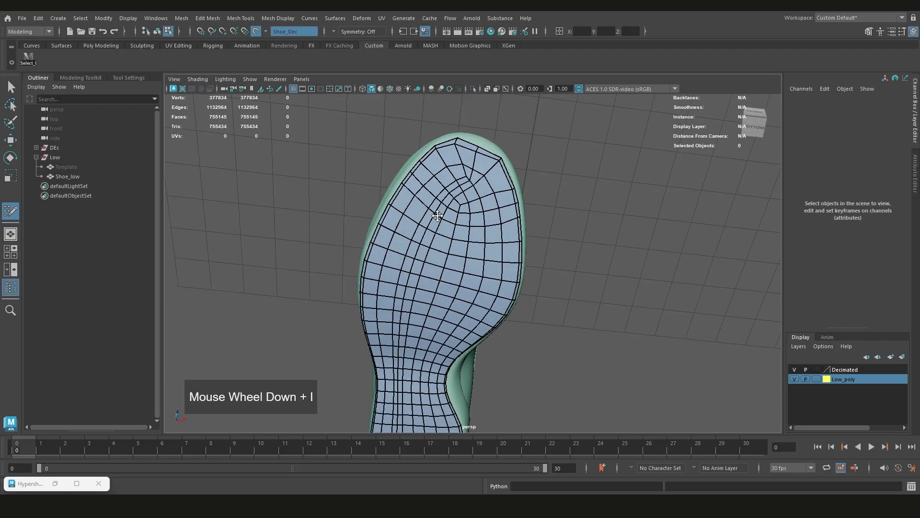
{"action": "scroll", "coordinate": [482, 254], "scroll_direction": "up", "scroll_amount": 2}
{"action": "key", "text": "ctrl+z"}
{"action": "scroll", "coordinate": [448, 211], "scroll_direction": "up", "scroll_amount": 3}
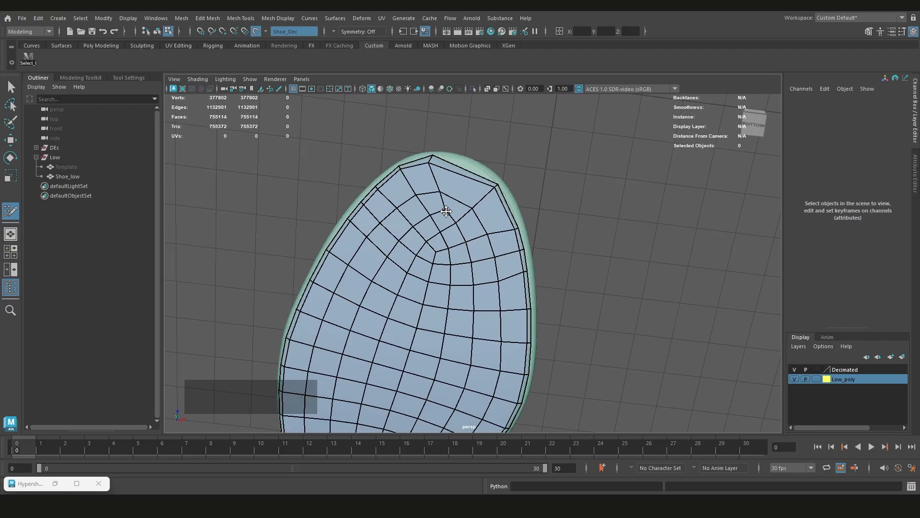
Split the wide face at the toe tip with an added edge from the rim and adjust the inner vertices
{"action": "left_click", "coordinate": [448, 213]}
{"action": "left_click_drag", "start_coordinate": [455, 220], "coordinate": [456, 221]}
{"action": "left_click", "coordinate": [458, 199], "text": "ctrl"}
{"action": "scroll", "coordinate": [459, 211], "scroll_direction": "up", "scroll_amount": 2}
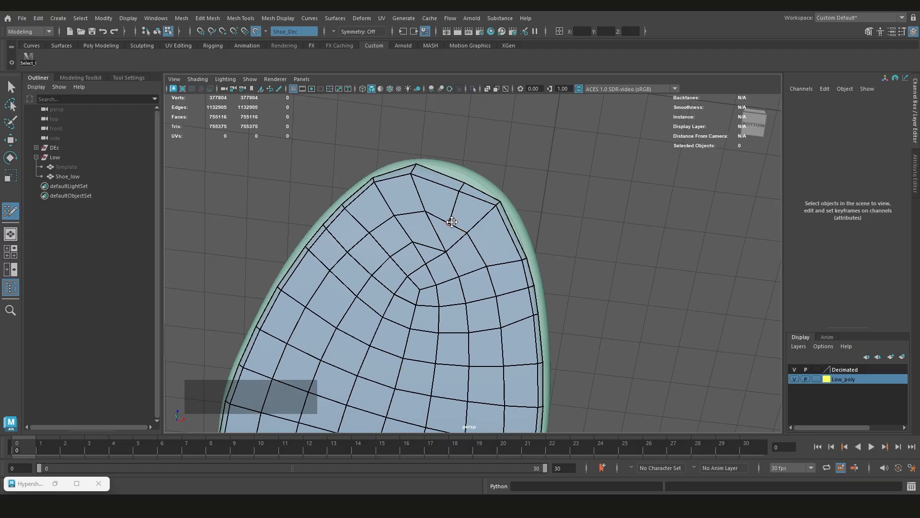
{"action": "left_click", "coordinate": [450, 251]}
{"action": "left_click", "coordinate": [447, 257]}
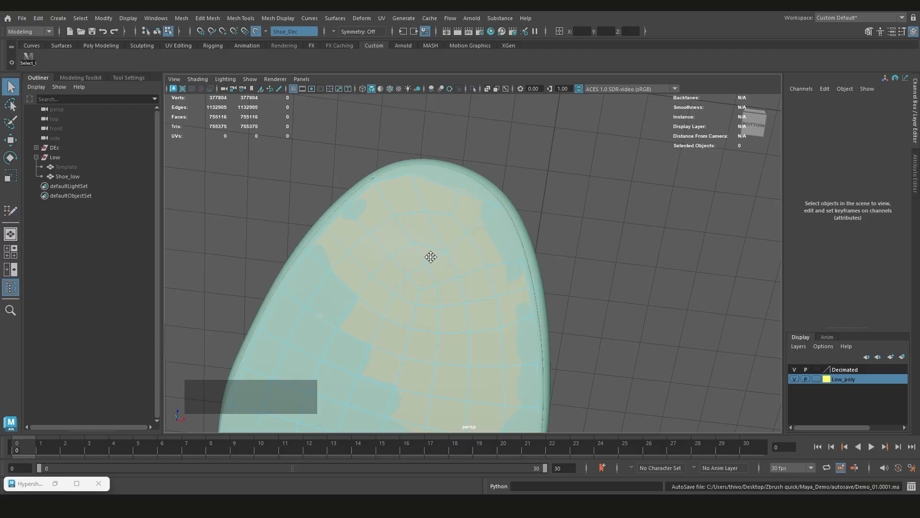
{"action": "left_click_drag", "start_coordinate": [449, 251], "coordinate": [387, 268]}
{"action": "scroll", "coordinate": [387, 271], "scroll_direction": "down", "scroll_amount": 3}
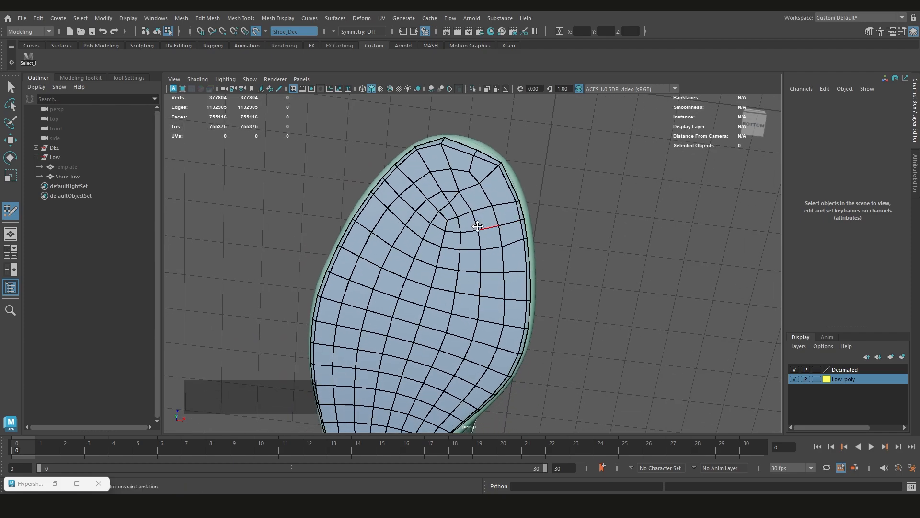
Undo the toe-tip split and vertex tweaks, and redo them to compare the two layouts
{"action": "scroll", "coordinate": [478, 226], "scroll_direction": "up", "scroll_amount": 3}
{"action": "scroll", "coordinate": [478, 259], "scroll_direction": "down", "scroll_amount": 1}
{"action": "scroll", "coordinate": [478, 270], "scroll_direction": "up", "scroll_amount": 2}
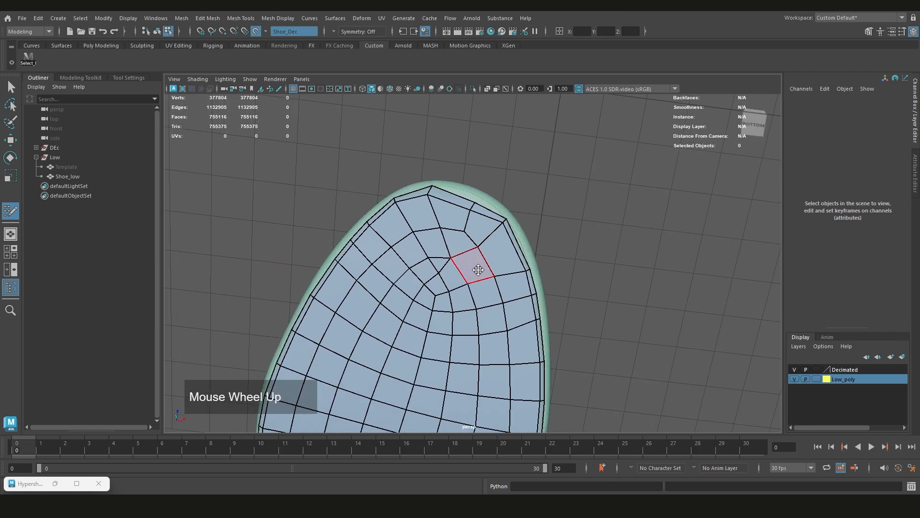
{"action": "key", "text": "ctrl+z"}
{"action": "key", "text": "ctrl+z"}
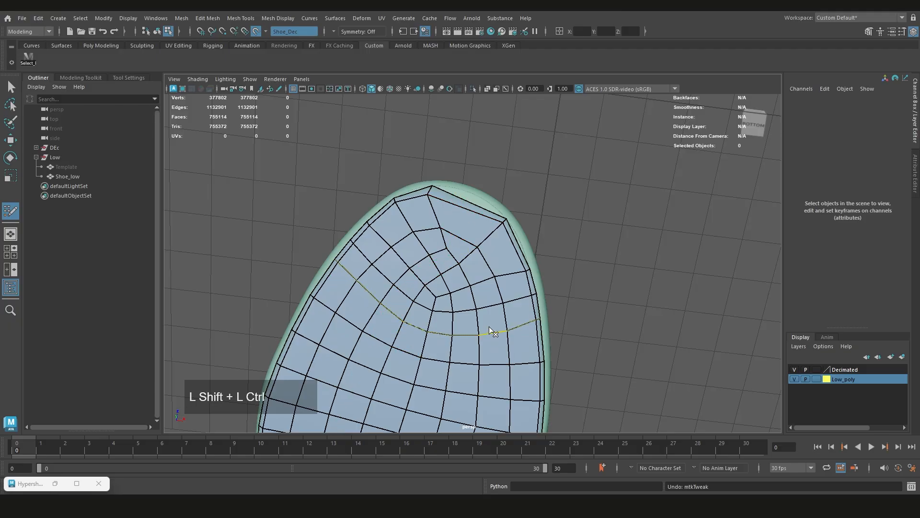
{"action": "key", "text": "ctrl+shift+z"}
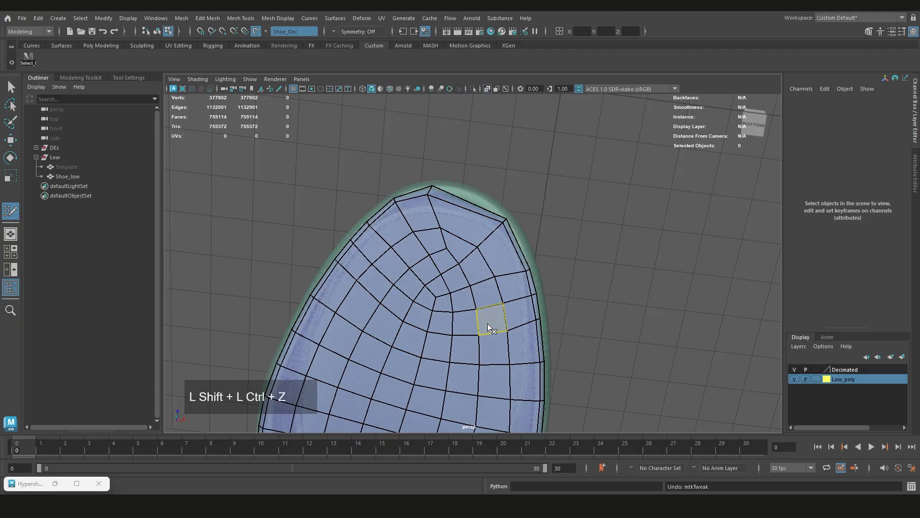
{"action": "key", "text": "shift+z"}
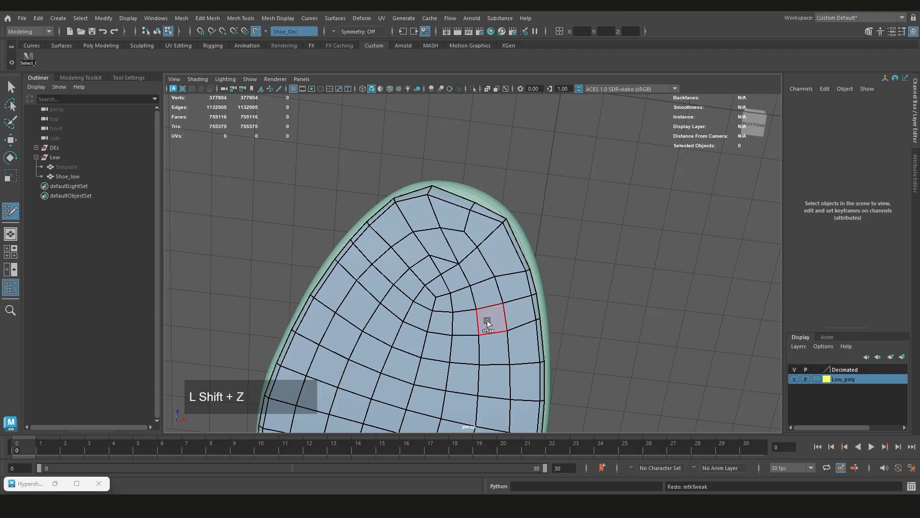
Pull the new toe-tip rim vertices outward to round the sole's outline along the shoe's edge
{"action": "scroll", "coordinate": [478, 202], "scroll_direction": "up", "scroll_amount": 2}
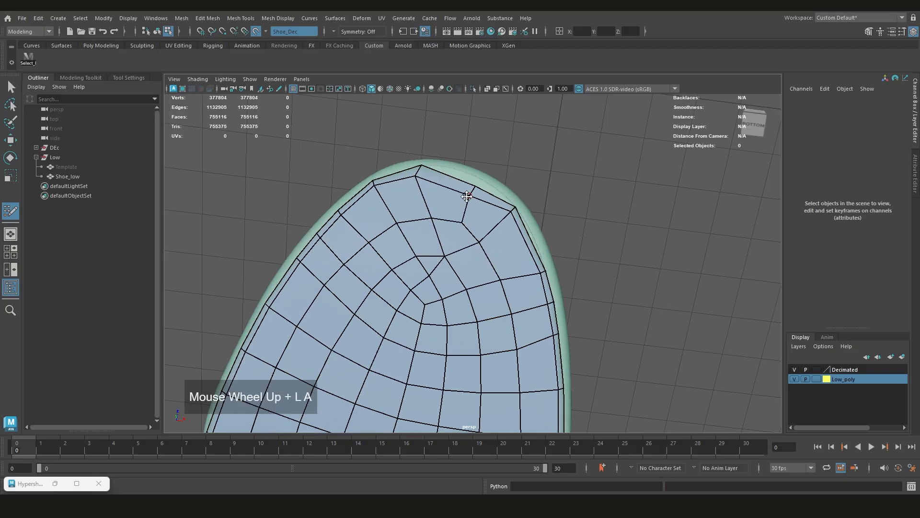
{"action": "middle_click_drag", "start_coordinate": [466, 196], "coordinate": [474, 236], "text": "alt"}
{"action": "mouse_move", "coordinate": [474, 236]}
{"action": "left_mouse_down", "text": "alt"}
{"action": "mouse_move", "coordinate": [480, 187]}
{"action": "mouse_move", "coordinate": [502, 237]}
{"action": "mouse_move", "coordinate": [492, 240]}
{"action": "left_mouse_up", "text": "alt"}
{"action": "mouse_move", "coordinate": [493, 240]}
{"action": "left_mouse_down", "text": "shift"}
{"action": "mouse_move", "coordinate": [454, 304]}
{"action": "mouse_move", "coordinate": [423, 303]}
{"action": "left_mouse_up", "text": "shift"}
{"action": "left_click_drag", "start_coordinate": [515, 214], "coordinate": [497, 236], "text": "alt"}
{"action": "middle_click_drag", "start_coordinate": [497, 236], "coordinate": [488, 212], "text": "alt"}
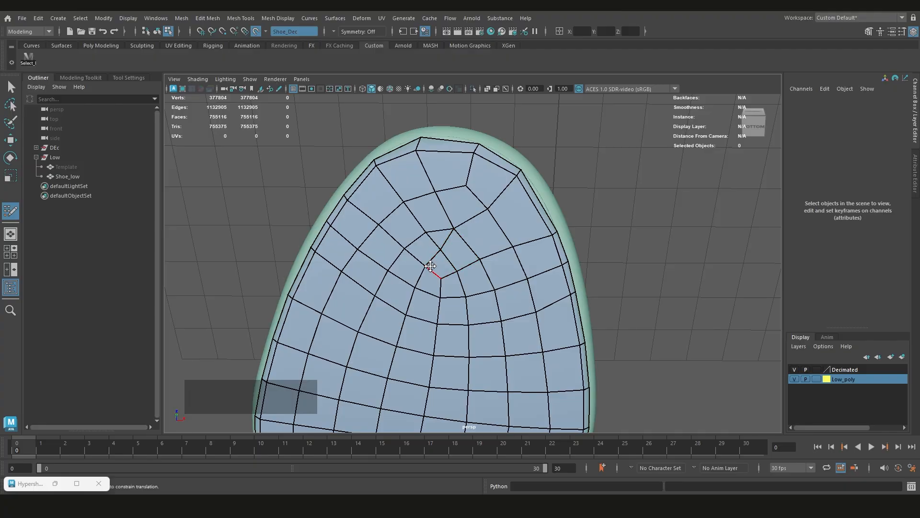
Merge the inner pole vertex of the toe mesh into its neighbouring vertex and reshape the surrounding faces
{"action": "left_click_drag", "start_coordinate": [431, 265], "coordinate": [442, 271]}
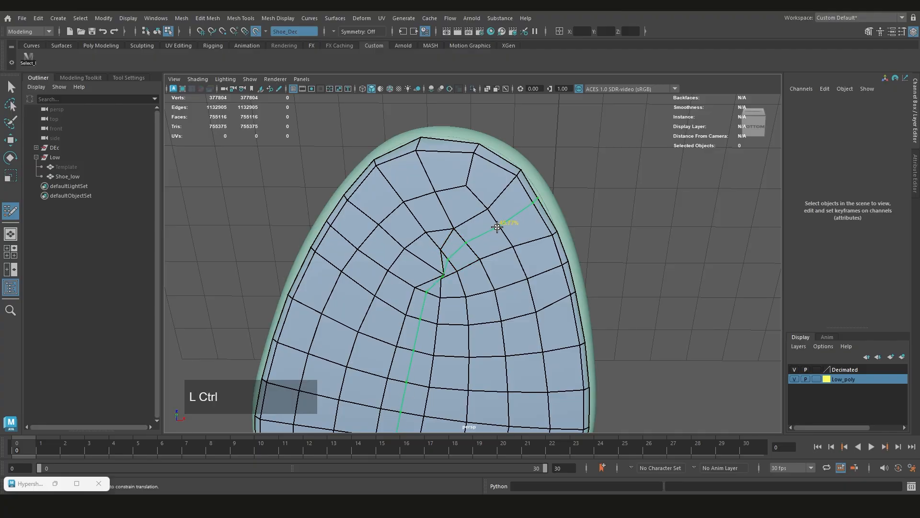
{"action": "left_click", "coordinate": [447, 271], "text": "ctrl"}
{"action": "mouse_move", "coordinate": [445, 274]}
{"action": "left_mouse_down"}
{"action": "mouse_move", "coordinate": [447, 255]}
{"action": "mouse_move", "coordinate": [434, 280]}
{"action": "mouse_move", "coordinate": [421, 269]}
{"action": "mouse_move", "coordinate": [361, 331]}
{"action": "mouse_move", "coordinate": [452, 283]}
{"action": "left_mouse_up"}
{"action": "scroll", "coordinate": [446, 257], "scroll_direction": "up", "scroll_amount": 2}
{"action": "middle_click_drag", "start_coordinate": [452, 283], "coordinate": [456, 249], "text": "alt"}
{"action": "scroll", "coordinate": [456, 249], "scroll_direction": "down", "scroll_amount": 3}
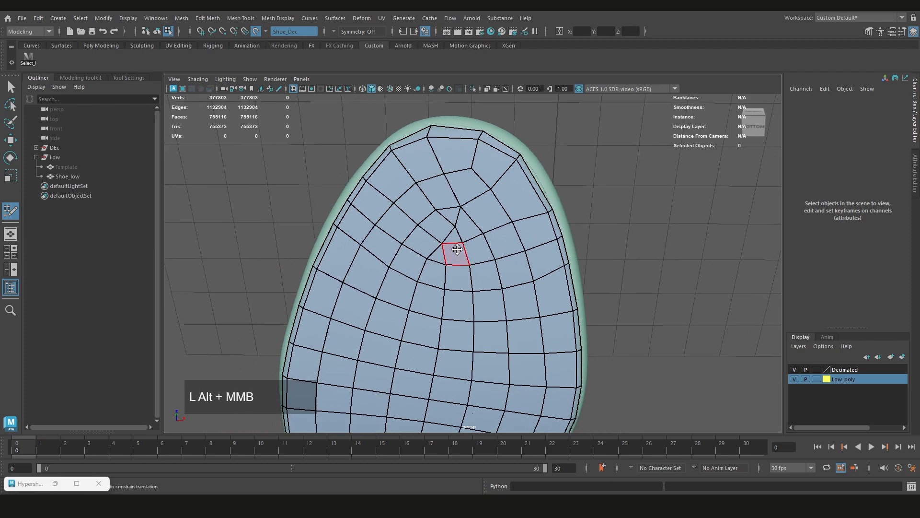
Show the Modeling Toolkit and insert a short edge loop from the toe's rim to the inner pole
{"action": "scroll", "coordinate": [455, 250], "scroll_direction": "up", "scroll_amount": 2}
{"action": "left_click", "coordinate": [81, 77]}
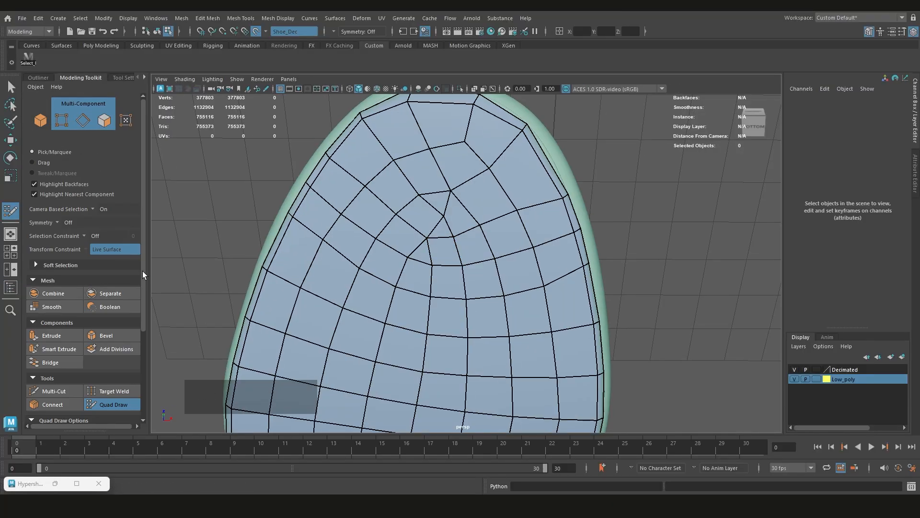
{"action": "mouse_move", "coordinate": [144, 256]}
{"action": "left_mouse_down"}
{"action": "mouse_move", "coordinate": [143, 350]}
{"action": "mouse_move", "coordinate": [144, 242]}
{"action": "left_mouse_up"}
{"action": "middle_click_drag", "start_coordinate": [411, 242], "coordinate": [435, 263], "text": "alt"}
{"action": "right_click", "coordinate": [435, 255], "text": "shift"}
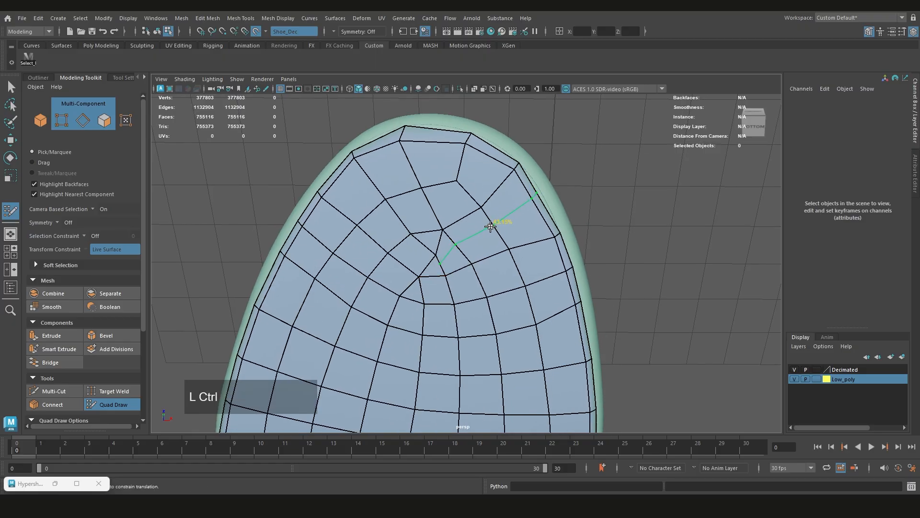
{"action": "left_click", "coordinate": [490, 226], "text": "ctrl"}
{"action": "middle_click_drag", "start_coordinate": [528, 215], "coordinate": [471, 159], "text": "alt"}
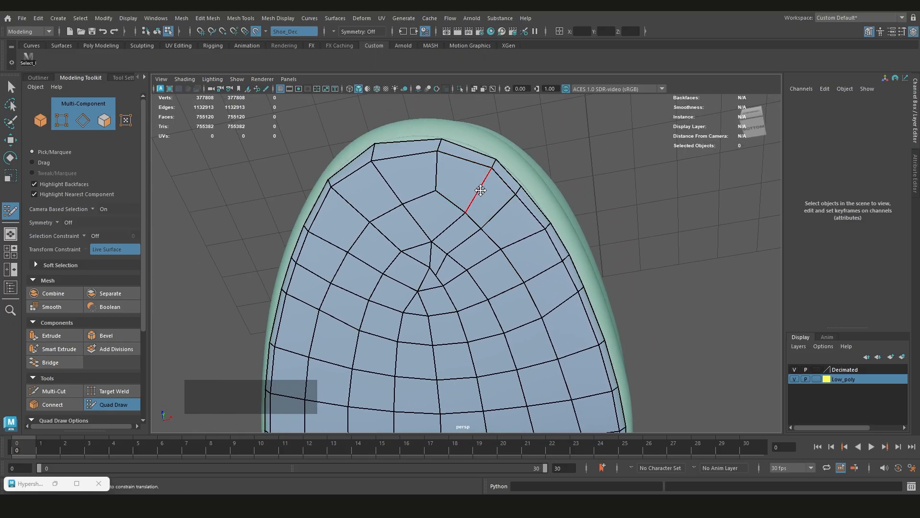
Examine the new edge flow around the toe tip up close and from a distance
{"action": "left_click_drag", "start_coordinate": [481, 190], "coordinate": [475, 188]}
{"action": "middle_click_drag", "start_coordinate": [482, 186], "coordinate": [479, 220], "text": "alt"}
{"action": "scroll", "coordinate": [479, 220], "scroll_direction": "up", "scroll_amount": 2}
{"action": "middle_click_drag", "start_coordinate": [408, 240], "coordinate": [409, 264], "text": "alt"}
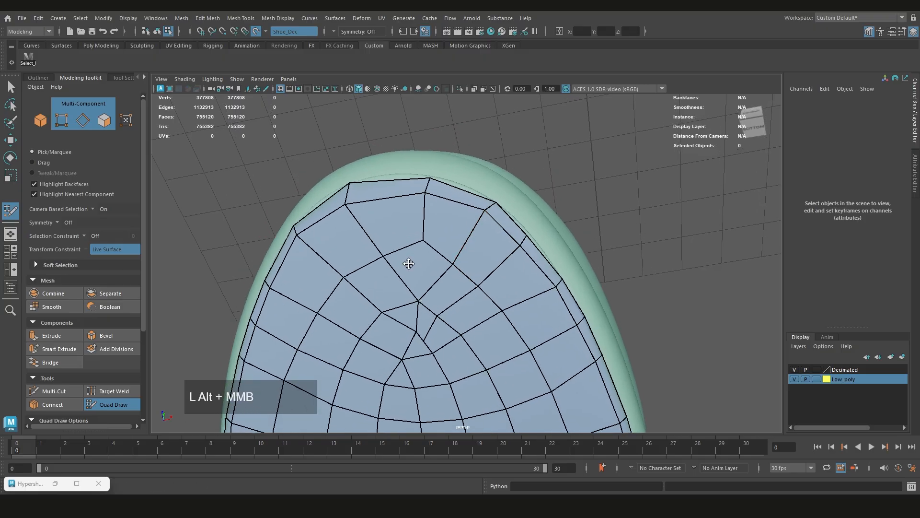
{"action": "left_click_drag", "start_coordinate": [409, 263], "coordinate": [448, 203], "text": "alt"}
{"action": "scroll", "coordinate": [421, 217], "scroll_direction": "down", "scroll_amount": 2}
{"action": "middle_click_drag", "start_coordinate": [421, 218], "coordinate": [441, 304], "text": "alt"}
{"action": "left_click_drag", "start_coordinate": [442, 304], "coordinate": [451, 279], "text": "alt"}
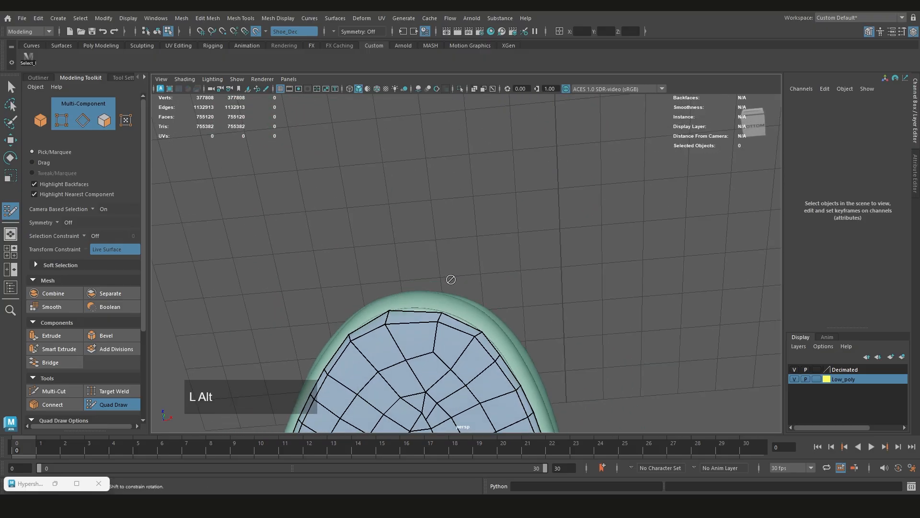
{"action": "middle_click_drag", "start_coordinate": [451, 280], "coordinate": [448, 263], "text": "alt"}
{"action": "scroll", "coordinate": [436, 318], "scroll_direction": "up", "scroll_amount": 1}
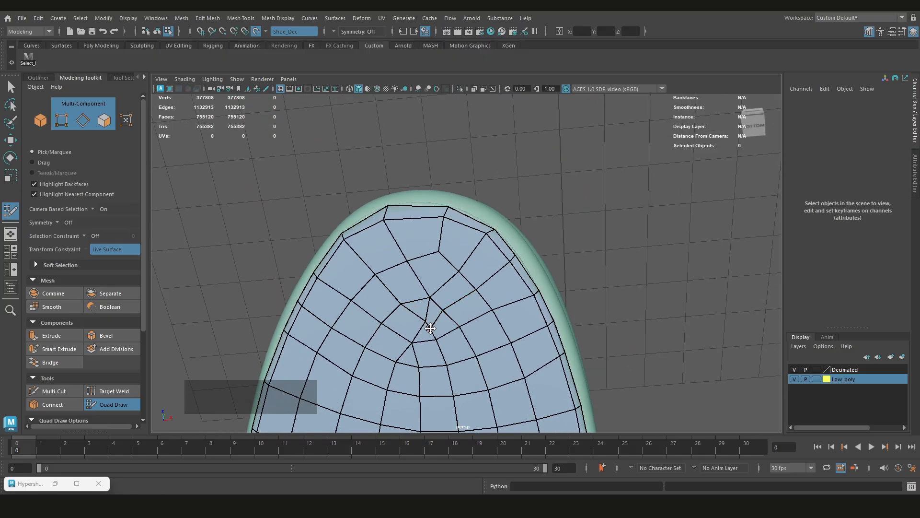
Merge the stray inner vertices below the toe tip into their neighbours and relax the surrounding faces
{"action": "mouse_move", "coordinate": [440, 310]}
{"action": "left_mouse_down", "text": "shift"}
{"action": "mouse_move", "coordinate": [425, 323]}
{"action": "mouse_move", "coordinate": [411, 309]}
{"action": "mouse_move", "coordinate": [432, 328]}
{"action": "mouse_move", "coordinate": [457, 228]}
{"action": "left_mouse_up", "text": "shift"}
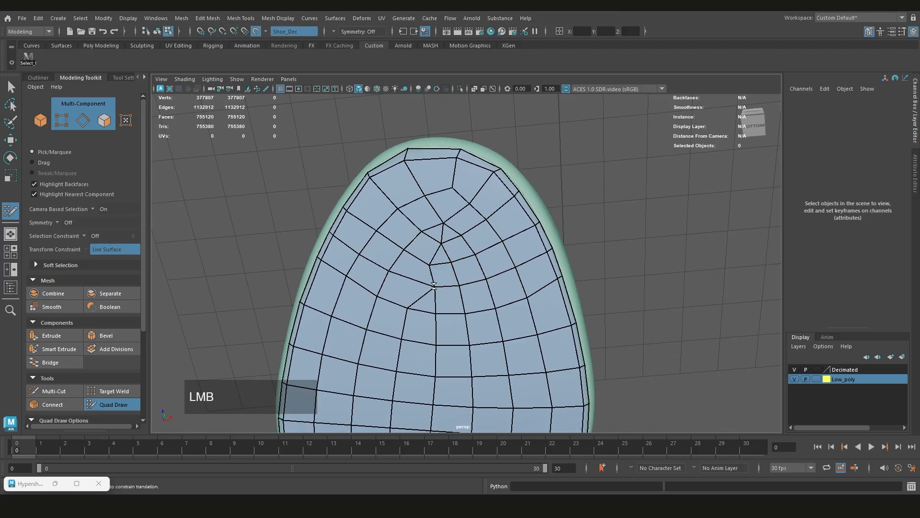
{"action": "left_click_drag", "start_coordinate": [427, 285], "coordinate": [423, 289], "text": "shift"}
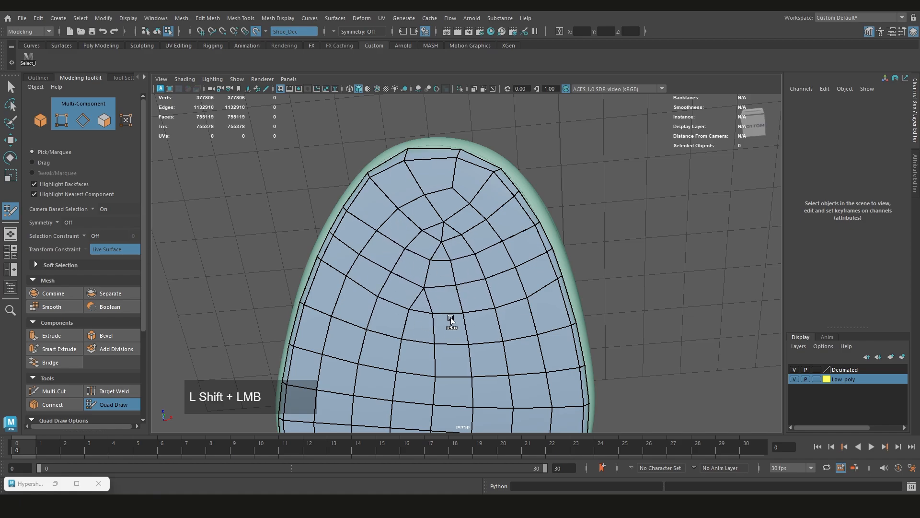
{"action": "middle_click_drag", "start_coordinate": [442, 225], "coordinate": [442, 245], "text": "alt"}
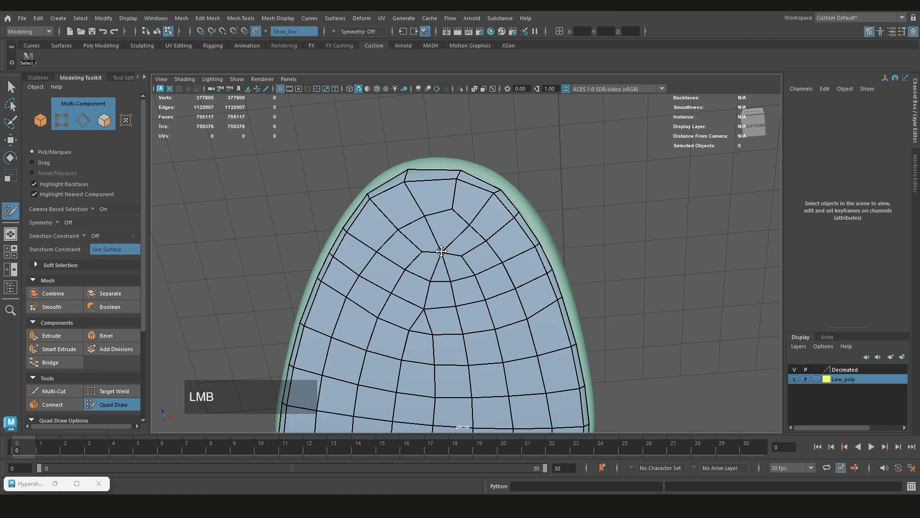
{"action": "left_click_drag", "start_coordinate": [441, 251], "coordinate": [416, 266], "text": "shift"}
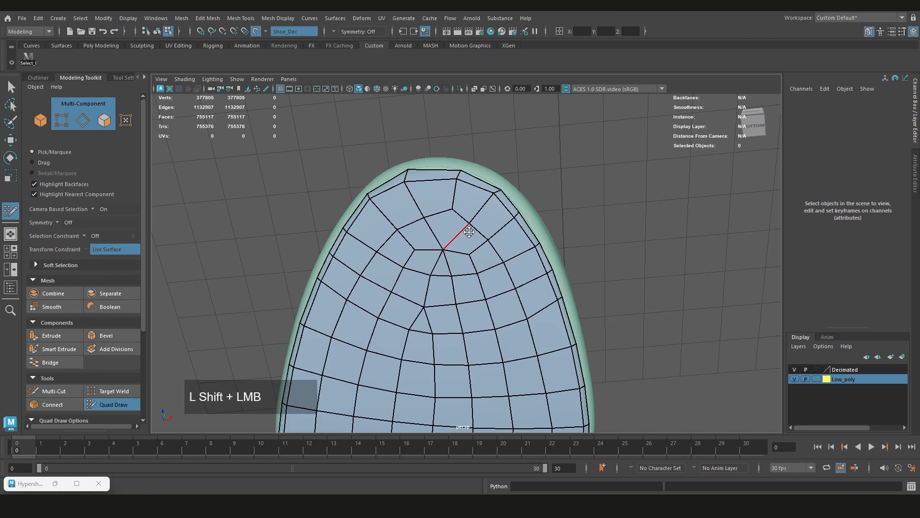
{"action": "middle_click_drag", "start_coordinate": [456, 282], "coordinate": [467, 244], "text": "alt"}
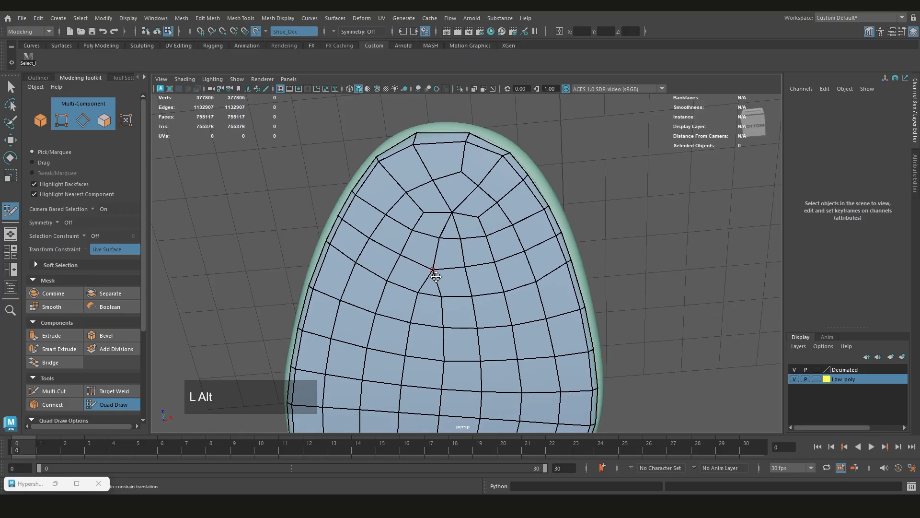
Try to shift a toe-tip rim vertex along the shoe's edge, and undo the move
{"action": "scroll", "coordinate": [443, 287], "scroll_direction": "down", "scroll_amount": 8}
{"action": "middle_click_drag", "start_coordinate": [444, 288], "coordinate": [457, 258], "text": "alt"}
{"action": "scroll", "coordinate": [452, 234], "scroll_direction": "up", "scroll_amount": 5}
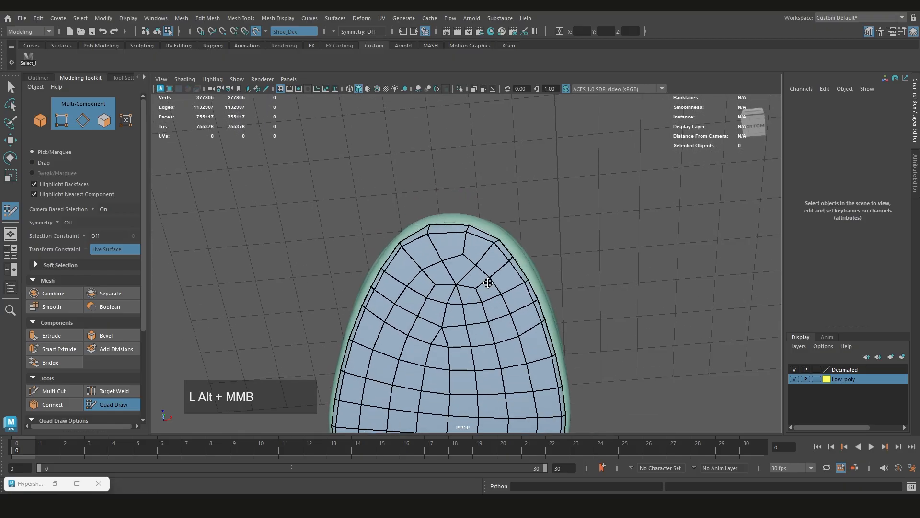
{"action": "left_click_drag", "start_coordinate": [458, 258], "coordinate": [475, 249], "text": "alt"}
{"action": "middle_click_drag", "start_coordinate": [474, 249], "coordinate": [482, 240], "text": "alt"}
{"action": "scroll", "coordinate": [482, 240], "scroll_direction": "up", "scroll_amount": 3}
{"action": "left_click", "coordinate": [473, 223]}
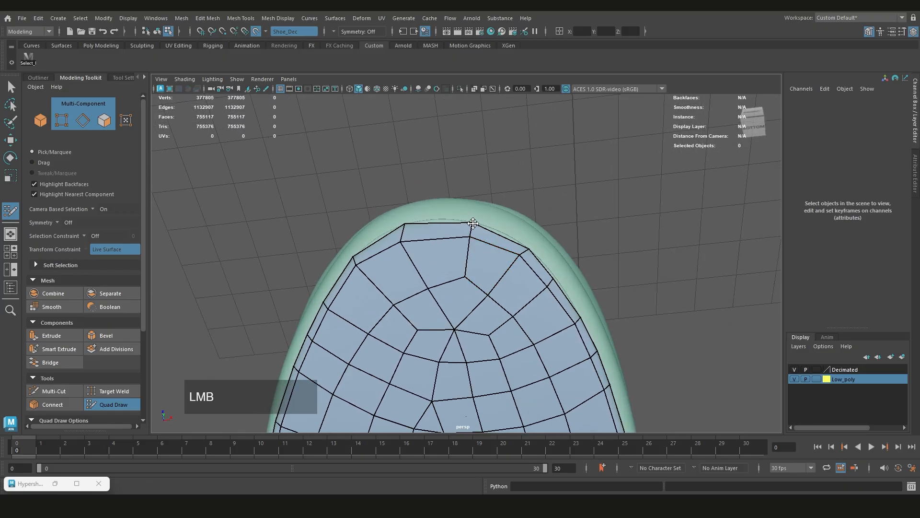
{"action": "mouse_move", "coordinate": [464, 237]}
{"action": "left_mouse_down", "text": "alt"}
{"action": "mouse_move", "coordinate": [537, 204]}
{"action": "mouse_move", "coordinate": [496, 210]}
{"action": "left_mouse_up", "text": "alt"}
{"action": "scroll", "coordinate": [513, 211], "scroll_direction": "up", "scroll_amount": 3}
{"action": "key", "text": "ctrl+z"}
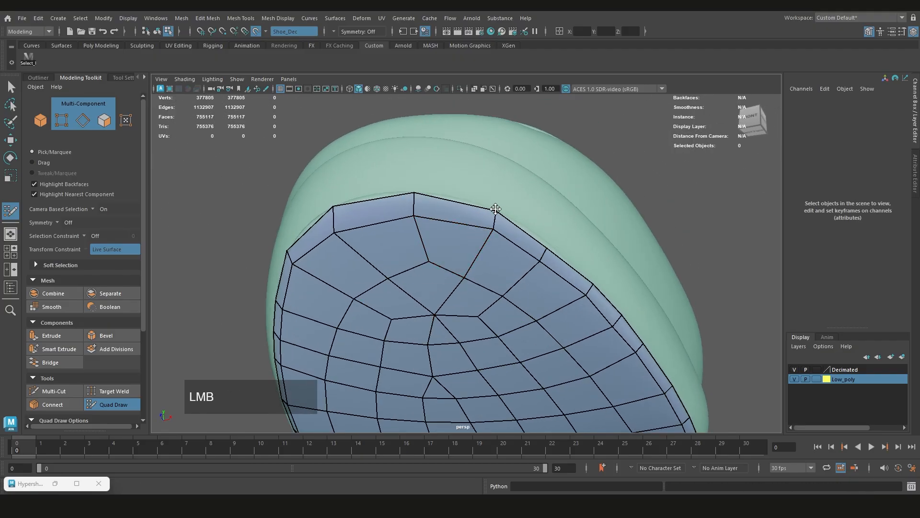
Examine how the edges are laid out at the sole's opposite end and compare them with the toe
{"action": "left_click_drag", "start_coordinate": [411, 221], "coordinate": [465, 240], "text": "alt"}
{"action": "scroll", "coordinate": [475, 242], "scroll_direction": "down", "scroll_amount": 5}
{"action": "middle_click_drag", "start_coordinate": [465, 240], "coordinate": [484, 372], "text": "alt"}
{"action": "scroll", "coordinate": [485, 372], "scroll_direction": "up", "scroll_amount": 3}
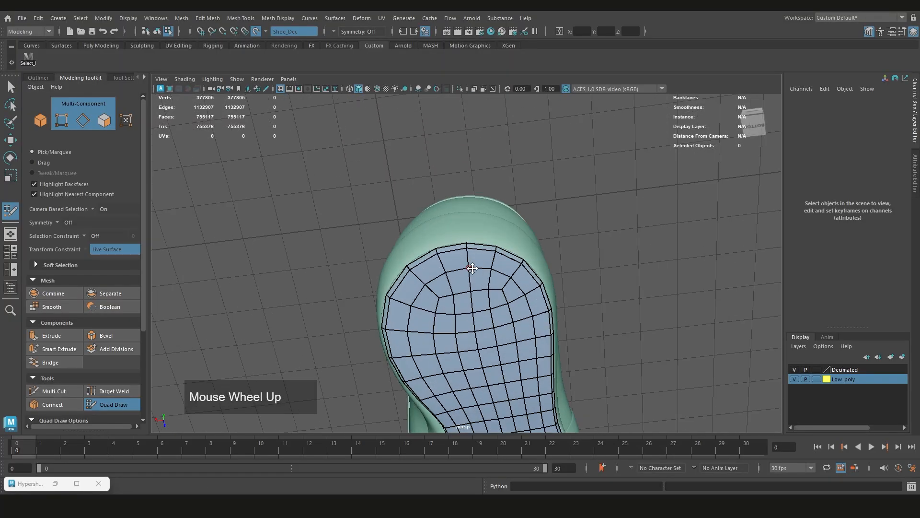
{"action": "left_click_drag", "start_coordinate": [469, 265], "coordinate": [526, 261], "text": "alt"}
{"action": "scroll", "coordinate": [542, 291], "scroll_direction": "down", "scroll_amount": 5}
{"action": "scroll", "coordinate": [501, 248], "scroll_direction": "up", "scroll_amount": 3}
{"action": "scroll", "coordinate": [520, 241], "scroll_direction": "up", "scroll_amount": 3}
{"action": "scroll", "coordinate": [520, 240], "scroll_direction": "up", "scroll_amount": 2}
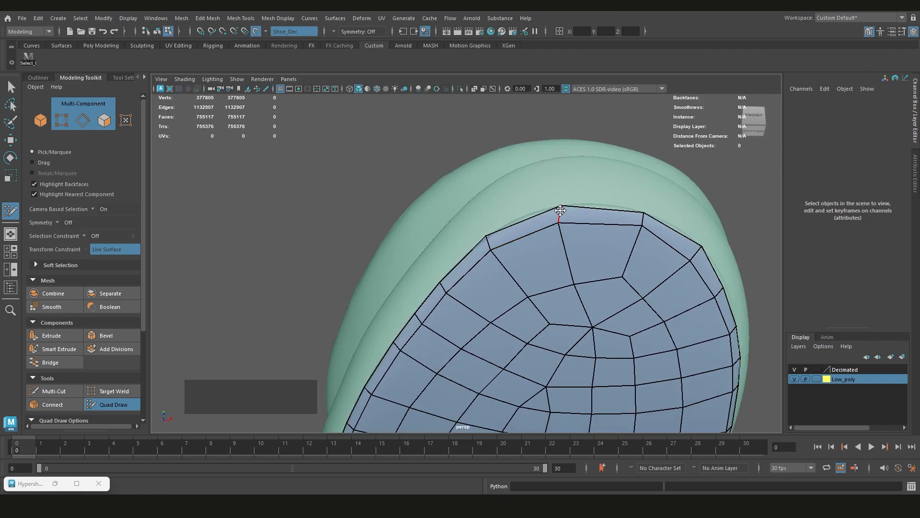
Slide the toe-tip rim vertex and the inner vertex beneath it closer to the centre of the tip
{"action": "left_click_drag", "start_coordinate": [617, 209], "coordinate": [535, 240], "text": "alt"}
{"action": "scroll", "coordinate": [596, 205], "scroll_direction": "down", "scroll_amount": 2}
{"action": "middle_click_drag", "start_coordinate": [535, 239], "coordinate": [533, 250], "text": "alt"}
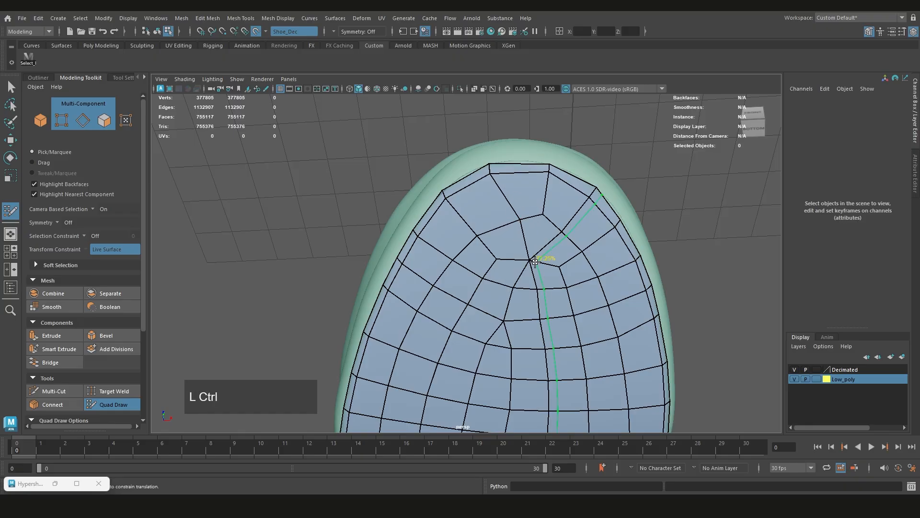
{"action": "left_click_drag", "start_coordinate": [534, 262], "coordinate": [544, 246], "text": "alt"}
{"action": "scroll", "coordinate": [523, 216], "scroll_direction": "up", "scroll_amount": 3}
{"action": "middle_click_drag", "start_coordinate": [522, 192], "coordinate": [479, 231], "text": "alt"}
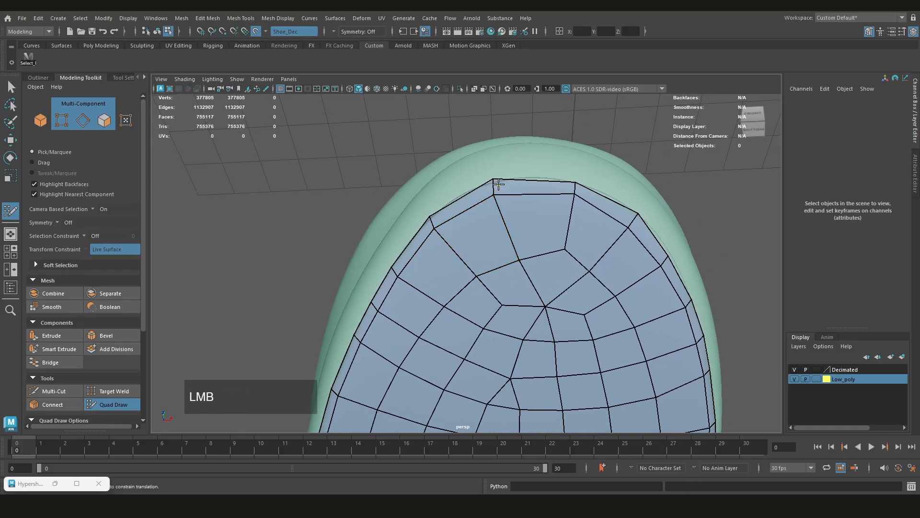
{"action": "mouse_move", "coordinate": [496, 178]}
{"action": "left_mouse_down"}
{"action": "mouse_move", "coordinate": [513, 178]}
{"action": "mouse_move", "coordinate": [510, 194]}
{"action": "left_mouse_up"}
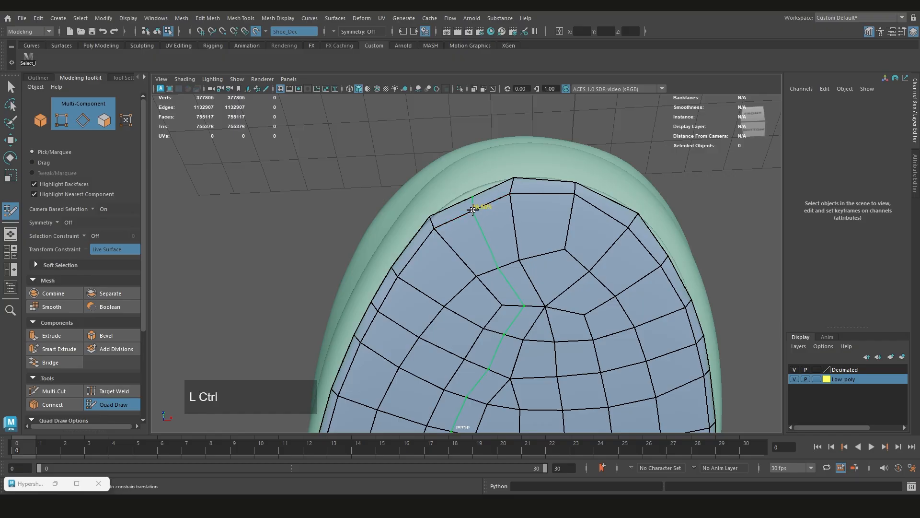
Merge an inner toe vertex into its neighbour and insert an edge loop through the wide faces up to the rim
{"action": "middle_click_drag", "start_coordinate": [507, 310], "coordinate": [487, 243], "text": "alt"}
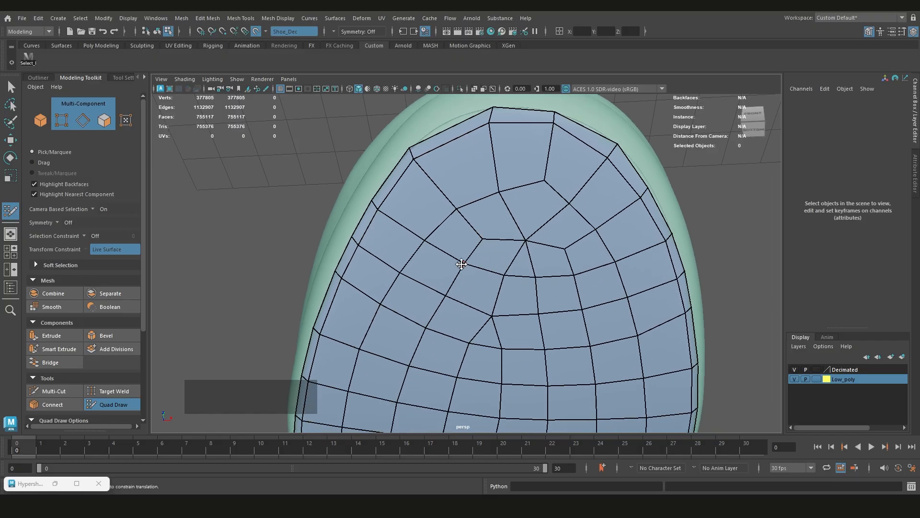
{"action": "left_click_drag", "start_coordinate": [461, 264], "coordinate": [504, 274]}
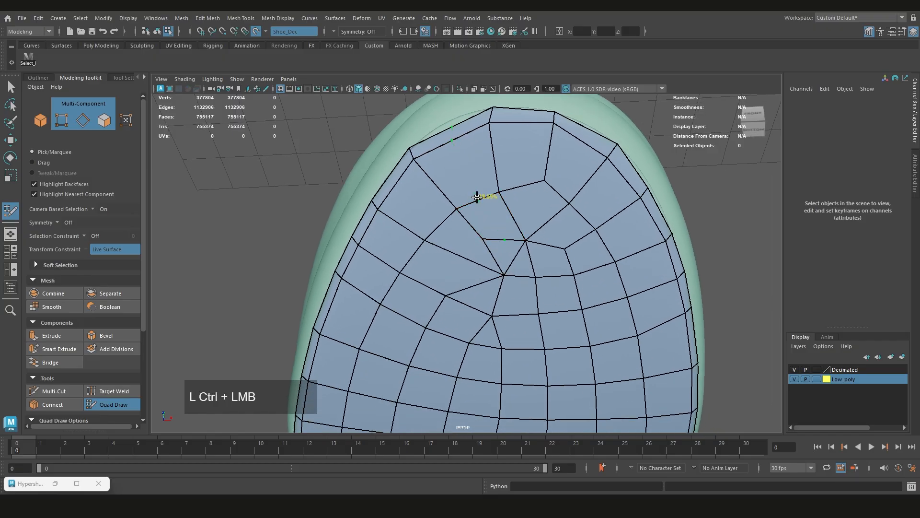
{"action": "left_click", "coordinate": [477, 197], "text": "ctrl"}
{"action": "mouse_move", "coordinate": [476, 197]}
{"action": "middle_mouse_down", "text": "alt"}
{"action": "mouse_move", "coordinate": [495, 236]}
{"action": "mouse_move", "coordinate": [479, 225]}
{"action": "middle_mouse_up", "text": "alt"}
{"action": "left_click_drag", "start_coordinate": [476, 226], "coordinate": [514, 284], "text": "alt"}
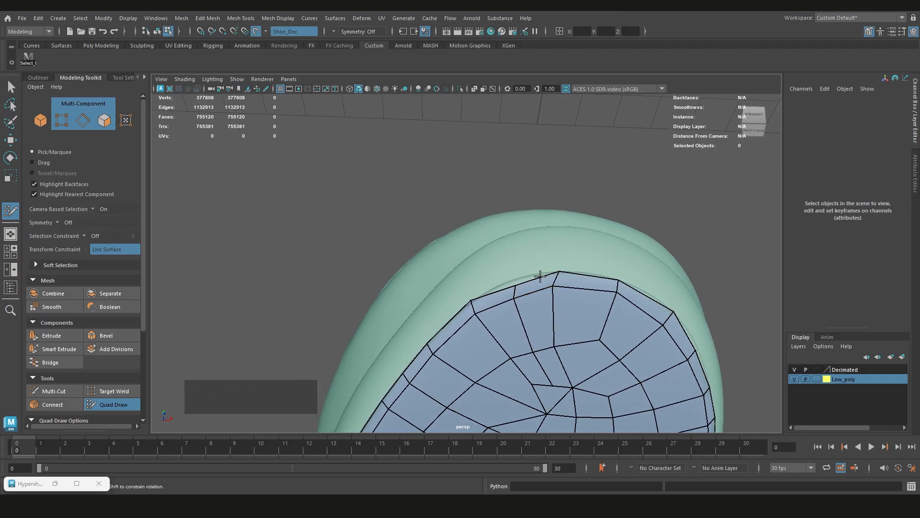
Leave Quad Draw and switch the Shoe_low mesh to vertex selection
{"action": "scroll", "coordinate": [555, 271], "scroll_direction": "down", "scroll_amount": 3}
{"action": "left_click_drag", "start_coordinate": [556, 271], "coordinate": [556, 229], "text": "alt"}
{"action": "scroll", "coordinate": [514, 257], "scroll_direction": "up", "scroll_amount": 3}
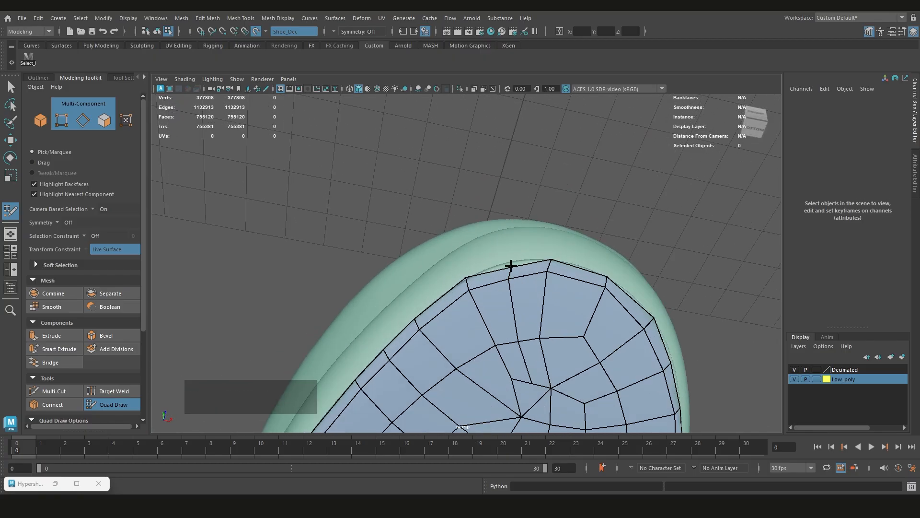
{"action": "key", "text": "q"}
{"action": "right_click", "coordinate": [614, 202]}
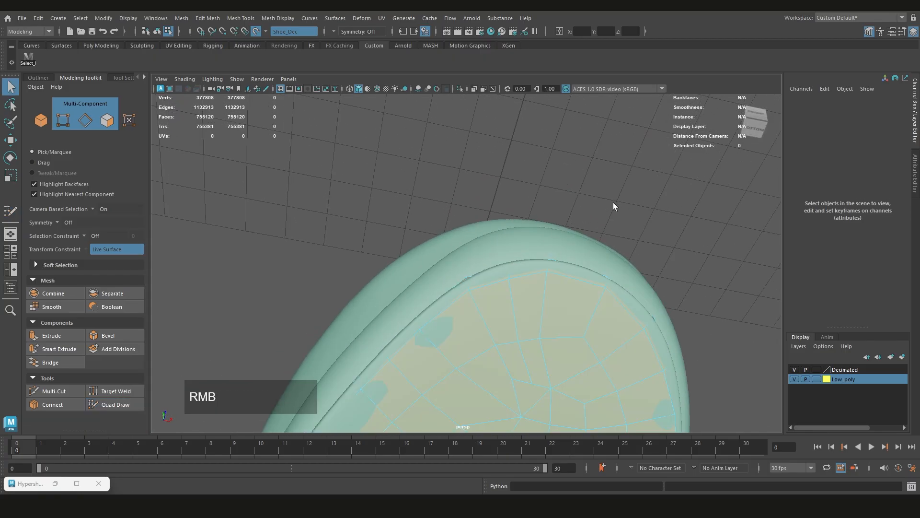
{"action": "right_click_drag", "start_coordinate": [655, 207], "coordinate": [616, 208]}
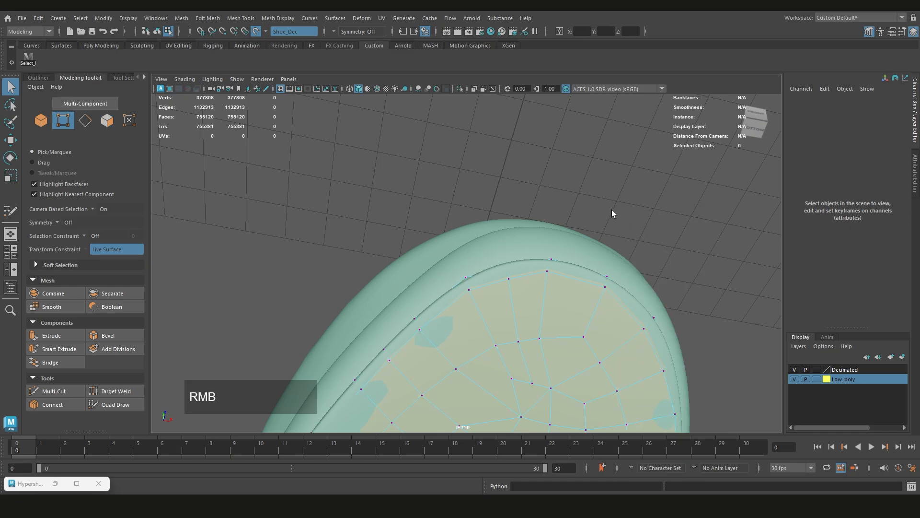
{"action": "middle_click_drag", "start_coordinate": [611, 209], "coordinate": [575, 203], "text": "alt"}
Turn on X-ray to select the hidden new rim vertex, and move it outward onto the sole's edge
{"action": "scroll", "coordinate": [572, 201], "scroll_direction": "up", "scroll_amount": 2}
{"action": "key", "text": "ctrl+shift+z"}
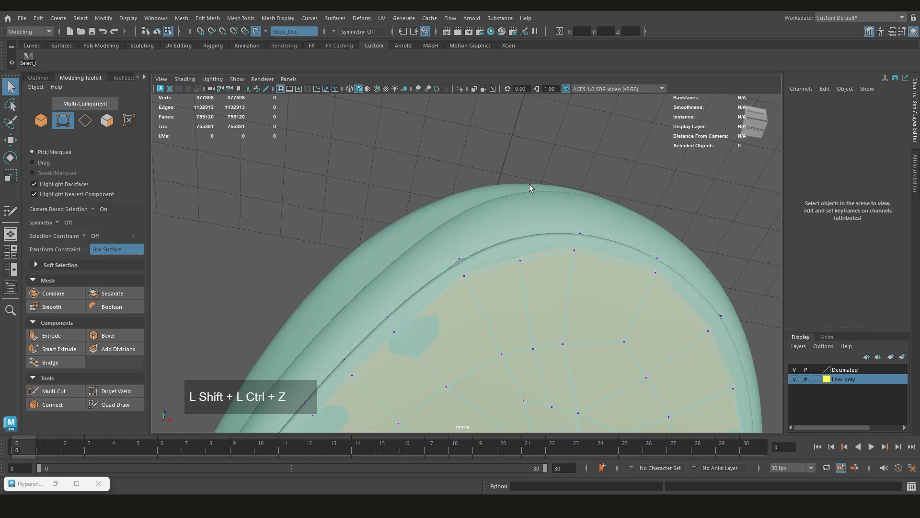
{"action": "key", "text": "ctrl+shift+z"}
{"action": "left_click", "coordinate": [475, 89]}
{"action": "left_click", "coordinate": [525, 244]}
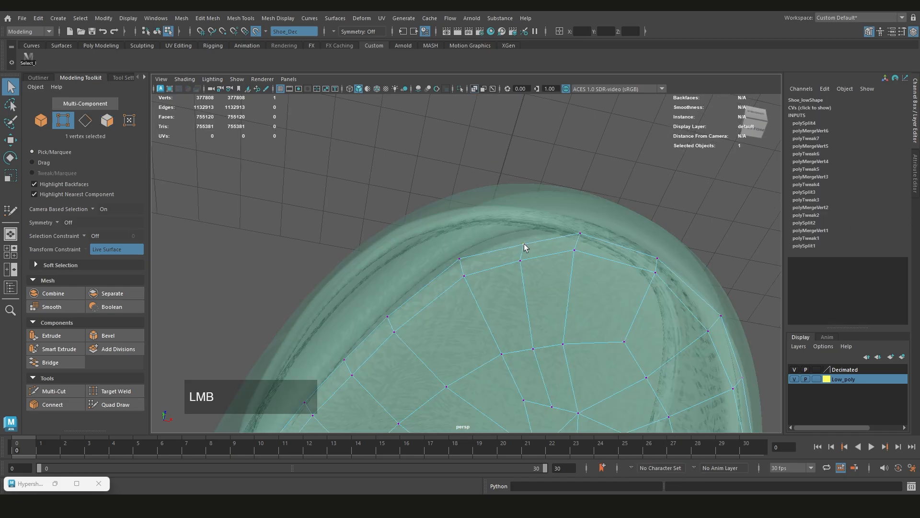
{"action": "key", "text": "ctrl+shift+z"}
{"action": "key", "text": "w"}
{"action": "middle_click_drag", "start_coordinate": [526, 243], "coordinate": [519, 239]}
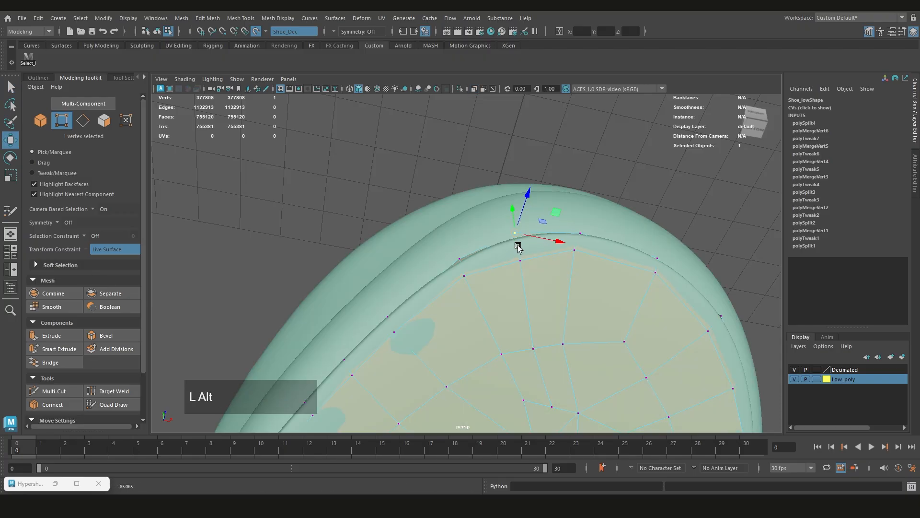
{"action": "middle_click_drag", "start_coordinate": [517, 246], "coordinate": [567, 286], "text": "alt"}
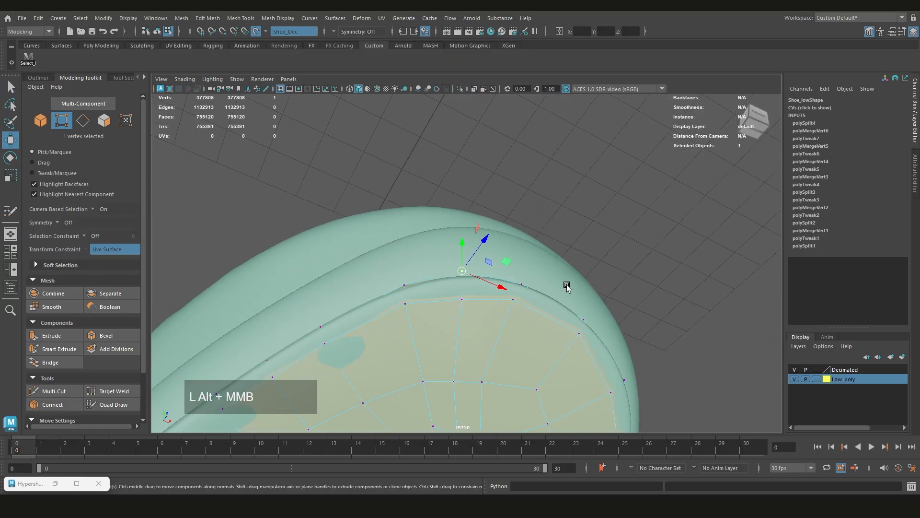
Return to Quad Draw and adjust the toe-tip rim and inner ring vertices to even out their spacing
{"action": "key", "text": "ctrl+shift+q"}
{"action": "middle_click_drag", "start_coordinate": [453, 296], "coordinate": [527, 291], "text": "alt"}
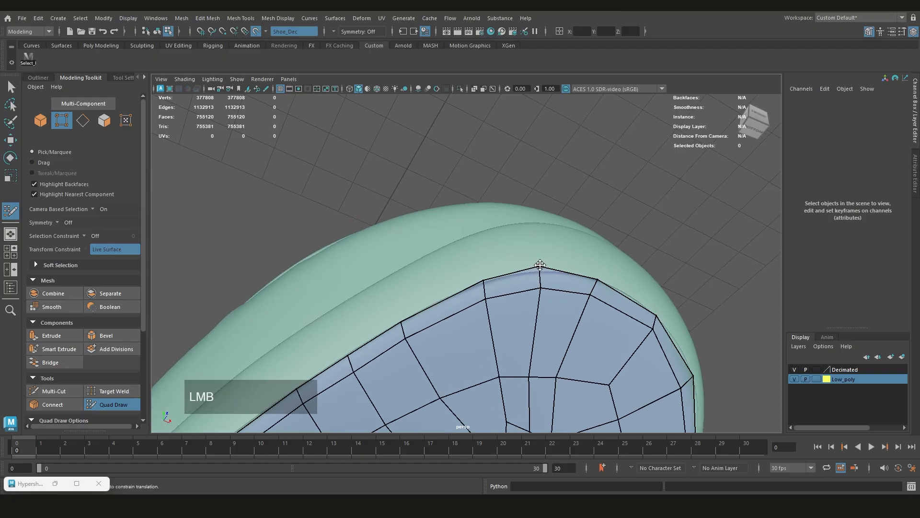
{"action": "left_click_drag", "start_coordinate": [580, 273], "coordinate": [540, 275], "text": "alt"}
{"action": "middle_click_drag", "start_coordinate": [540, 275], "coordinate": [551, 295], "text": "alt"}
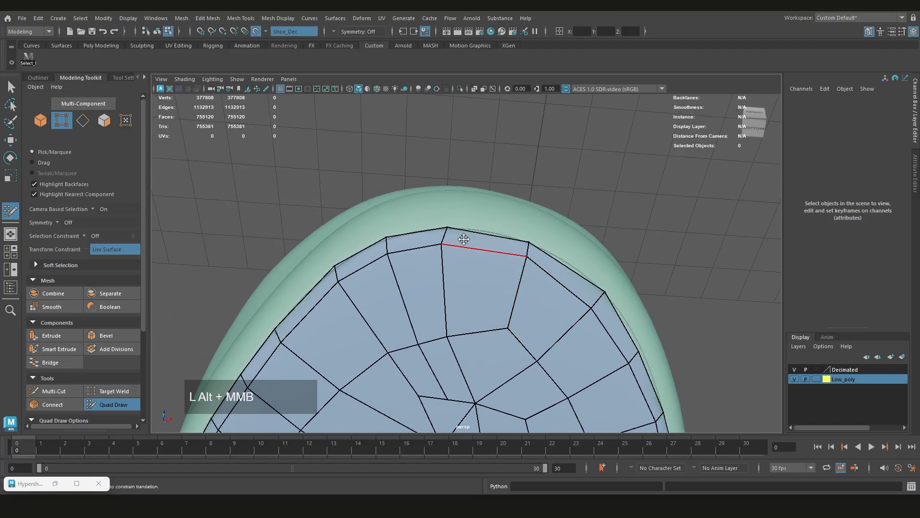
{"action": "left_click_drag", "start_coordinate": [445, 233], "coordinate": [464, 236]}
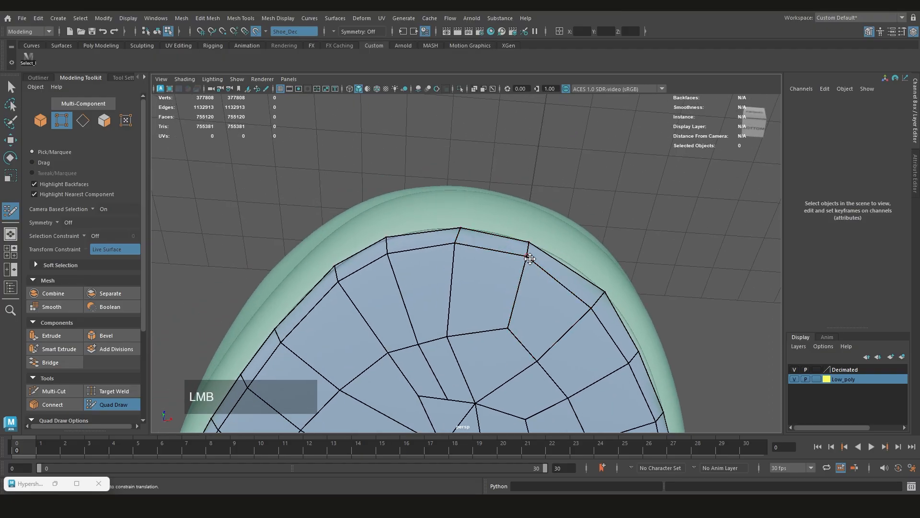
{"action": "left_click_drag", "start_coordinate": [589, 308], "coordinate": [598, 301]}
{"action": "left_click_drag", "start_coordinate": [599, 301], "coordinate": [560, 303], "text": "alt"}
{"action": "left_click_drag", "start_coordinate": [412, 273], "coordinate": [536, 275], "text": "alt"}
{"action": "middle_click_drag", "start_coordinate": [316, 321], "coordinate": [462, 281], "text": "alt"}
{"action": "middle_click_drag", "start_coordinate": [530, 317], "coordinate": [448, 263], "text": "alt"}
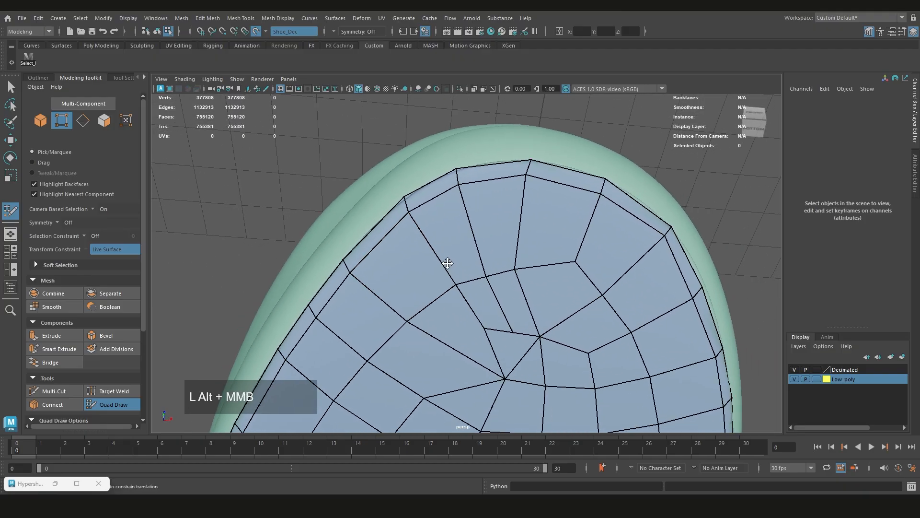
Delete the irregular faces around the pole at the centre of the toe, opening a hole inside the toe ring
{"action": "mouse_move", "coordinate": [461, 278]}
{"action": "left_mouse_down", "text": "shift"}
{"action": "mouse_move", "coordinate": [497, 277]}
{"action": "mouse_move", "coordinate": [535, 318]}
{"action": "left_mouse_up", "text": "shift"}
{"action": "scroll", "coordinate": [535, 318], "scroll_direction": "down", "scroll_amount": 3}
{"action": "scroll", "coordinate": [494, 282], "scroll_direction": "up", "scroll_amount": 3}
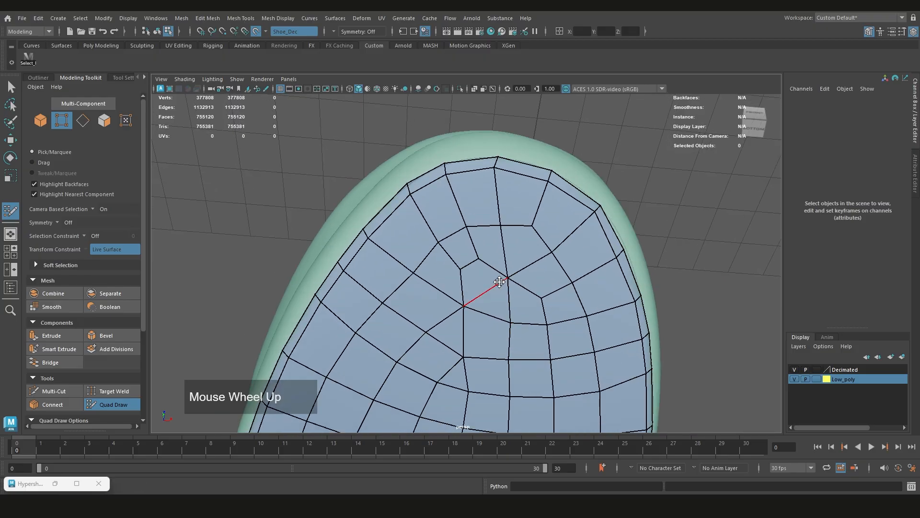
{"action": "left_click", "coordinate": [482, 238], "text": "ctrl+shift"}
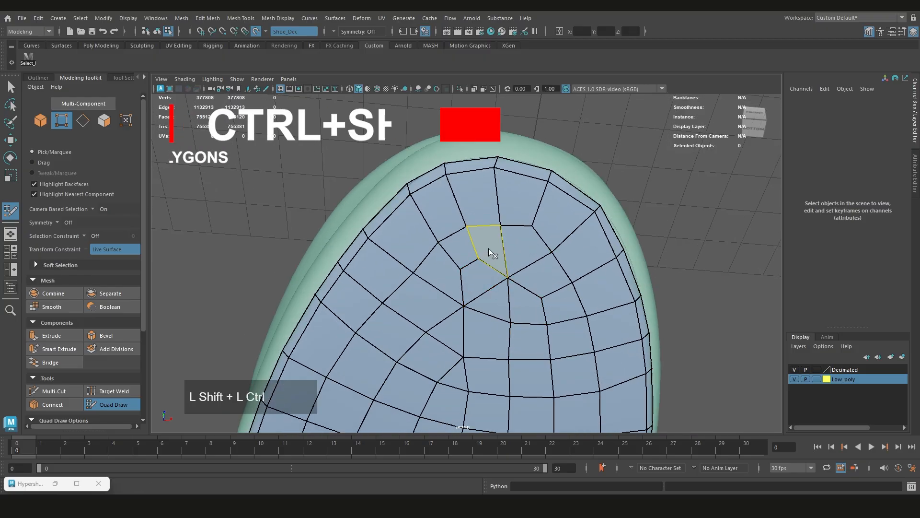
{"action": "left_click", "coordinate": [525, 249], "text": "ctrl+shift"}
{"action": "left_click", "coordinate": [455, 247], "text": "ctrl+shift"}
{"action": "left_click", "coordinate": [451, 274], "text": "ctrl+shift"}
{"action": "left_click", "coordinate": [484, 282], "text": "ctrl+shift"}
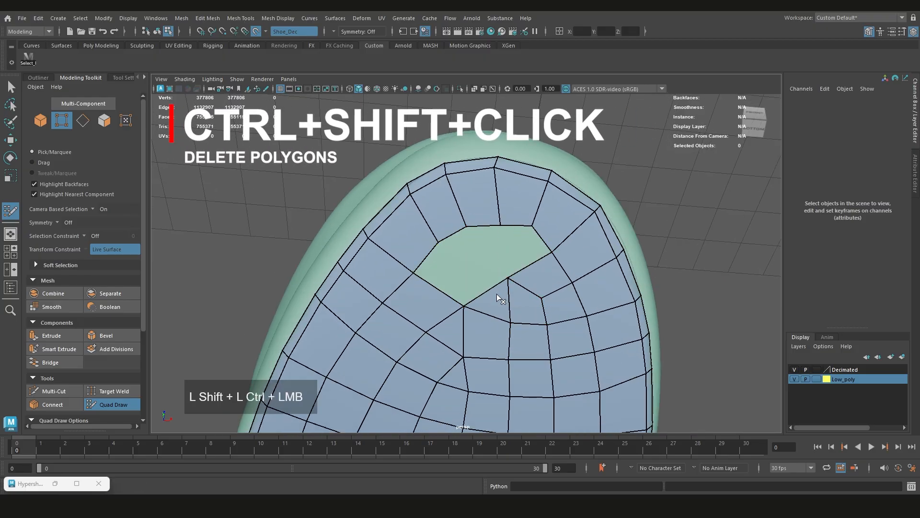
{"action": "left_click", "coordinate": [497, 294], "text": "ctrl+shift"}
{"action": "left_click", "coordinate": [527, 301], "text": "ctrl+shift"}
{"action": "left_click", "coordinate": [548, 304], "text": "ctrl+shift"}
{"action": "middle_click_drag", "start_coordinate": [548, 305], "coordinate": [536, 293], "text": "alt"}
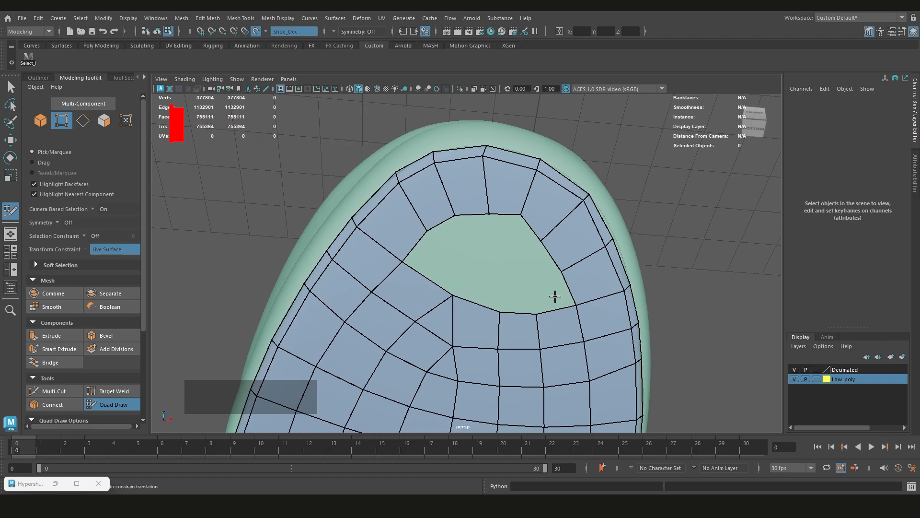
Extend new quads inward from the toe hole's border edges and fill the gap at its side
{"action": "key", "text": "Tab"}
{"action": "left_click_drag", "start_coordinate": [575, 306], "coordinate": [497, 230]}
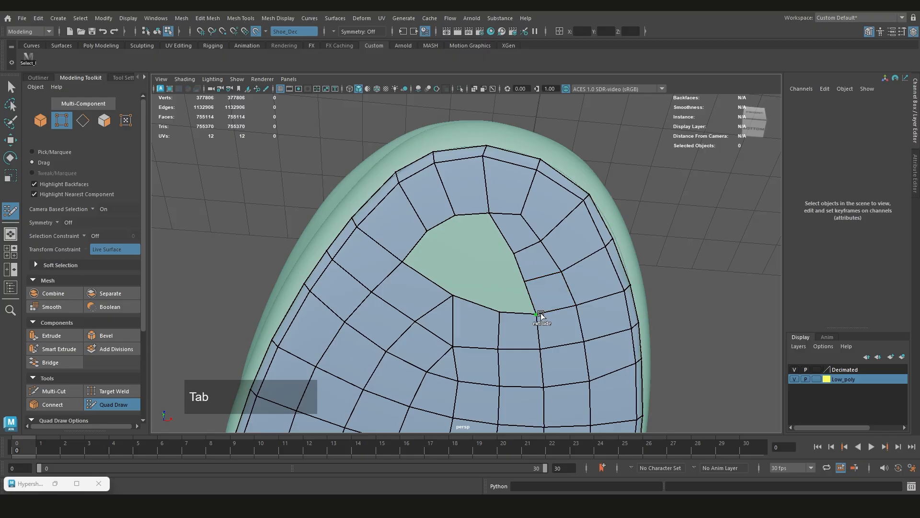
{"action": "mouse_move", "coordinate": [539, 316]}
{"action": "left_mouse_down"}
{"action": "mouse_move", "coordinate": [500, 287]}
{"action": "mouse_move", "coordinate": [481, 233]}
{"action": "mouse_move", "coordinate": [464, 218]}
{"action": "left_mouse_up"}
{"action": "left_click_drag", "start_coordinate": [497, 267], "coordinate": [486, 266]}
{"action": "mouse_move", "coordinate": [448, 225]}
{"action": "left_mouse_down"}
{"action": "mouse_move", "coordinate": [456, 267]}
{"action": "mouse_move", "coordinate": [478, 276]}
{"action": "mouse_move", "coordinate": [453, 294]}
{"action": "left_mouse_up"}
{"action": "left_click", "coordinate": [432, 267], "text": "shift"}
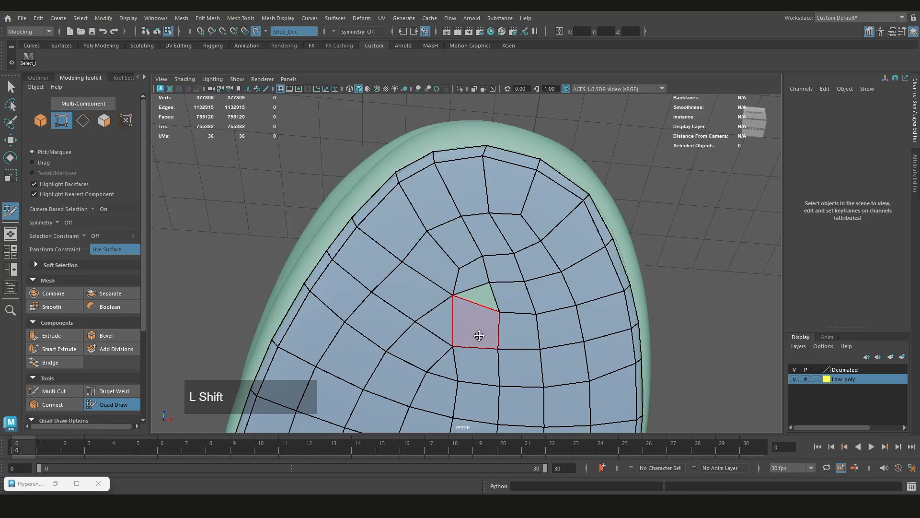
Delete the uneven faces beside the remaining gap, rebuild them as quads, and relax the toe centre's vertices
{"action": "left_click", "coordinate": [483, 303], "text": "ctrl+shift"}
{"action": "left_click", "coordinate": [448, 312], "text": "ctrl+shift"}
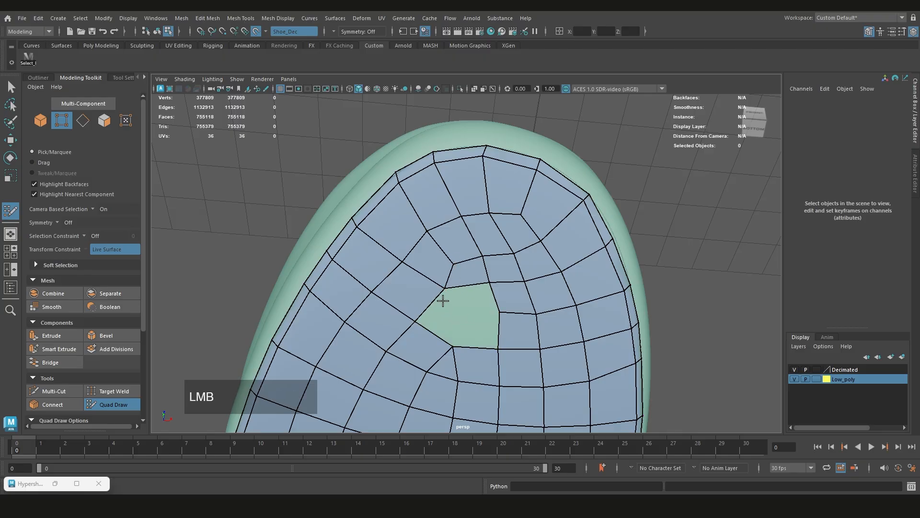
{"action": "left_click_drag", "start_coordinate": [443, 301], "coordinate": [472, 302]}
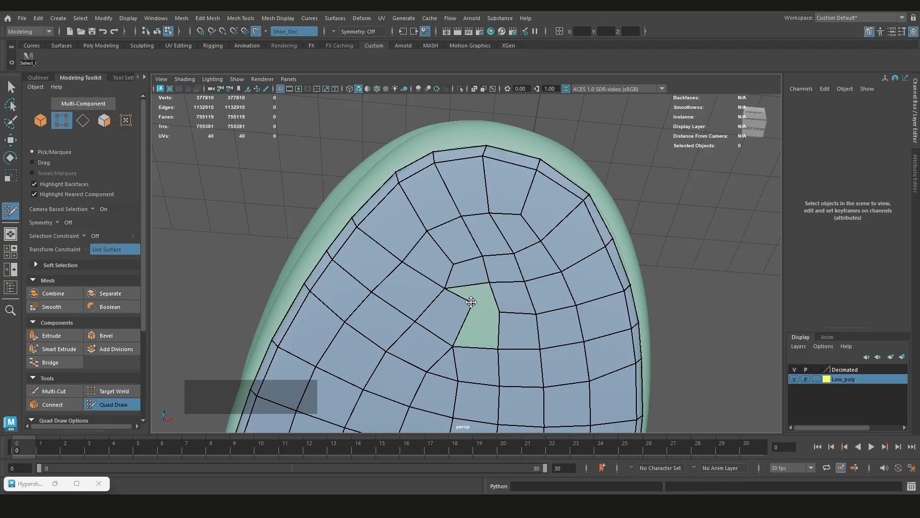
{"action": "left_click", "coordinate": [483, 325], "text": "shift"}
{"action": "mouse_move", "coordinate": [487, 339]}
{"action": "left_mouse_down", "text": "shift"}
{"action": "mouse_move", "coordinate": [448, 300]}
{"action": "mouse_move", "coordinate": [482, 277]}
{"action": "mouse_move", "coordinate": [447, 353]}
{"action": "mouse_move", "coordinate": [519, 304]}
{"action": "mouse_move", "coordinate": [491, 221]}
{"action": "mouse_move", "coordinate": [460, 195]}
{"action": "mouse_move", "coordinate": [508, 279]}
{"action": "mouse_move", "coordinate": [464, 277]}
{"action": "mouse_move", "coordinate": [396, 232]}
{"action": "mouse_move", "coordinate": [376, 303]}
{"action": "mouse_move", "coordinate": [431, 304]}
{"action": "mouse_move", "coordinate": [544, 369]}
{"action": "left_mouse_up", "text": "shift"}
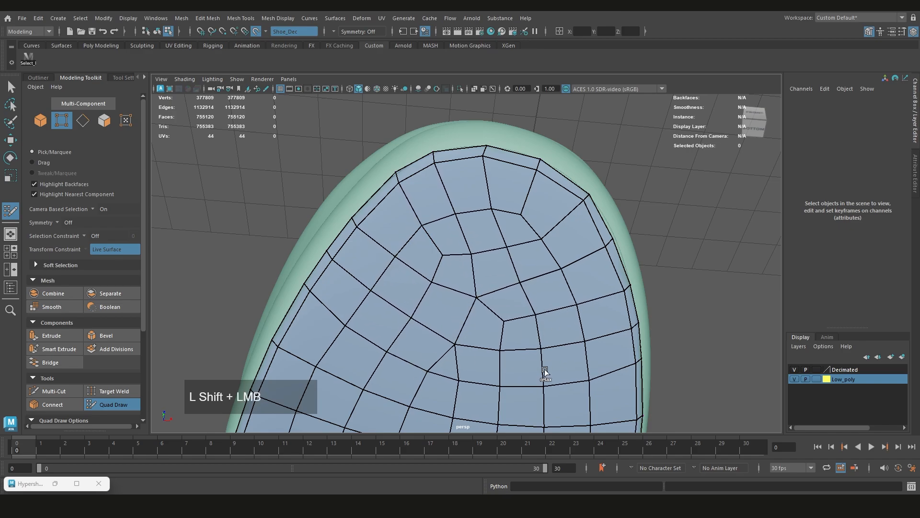
Merge a central vertex behind the toe into its neighbour to collapse the surplus quad
{"action": "scroll", "coordinate": [485, 268], "scroll_direction": "down", "scroll_amount": 3}
{"action": "scroll", "coordinate": [484, 268], "scroll_direction": "down", "scroll_amount": 3}
{"action": "left_click_drag", "start_coordinate": [472, 191], "coordinate": [459, 223], "text": "alt"}
{"action": "scroll", "coordinate": [459, 222], "scroll_direction": "down", "scroll_amount": 2}
{"action": "scroll", "coordinate": [459, 192], "scroll_direction": "up", "scroll_amount": 3}
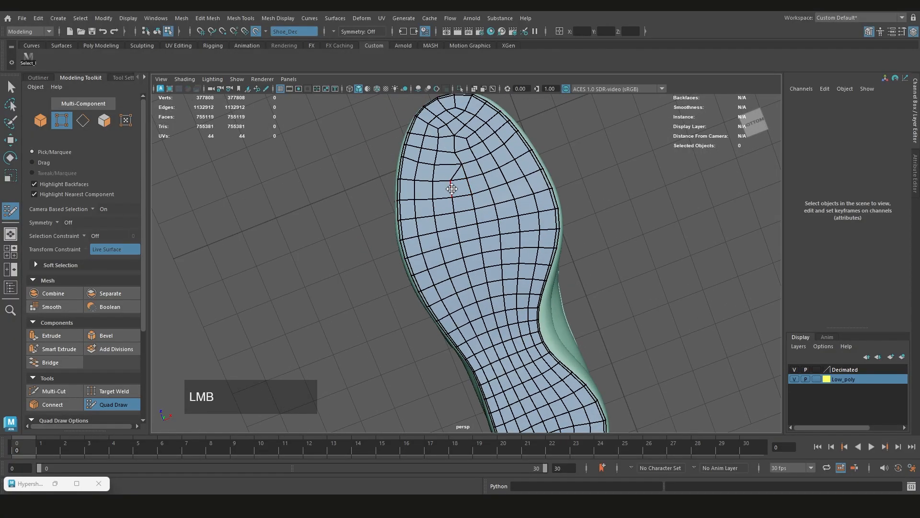
Delete the surplus lengthwise edge loop running through the middle of the sole from forefoot to heel
{"action": "key", "text": "shift+ctrl"}
{"action": "middle_click_drag", "start_coordinate": [476, 328], "coordinate": [469, 232], "text": "alt"}
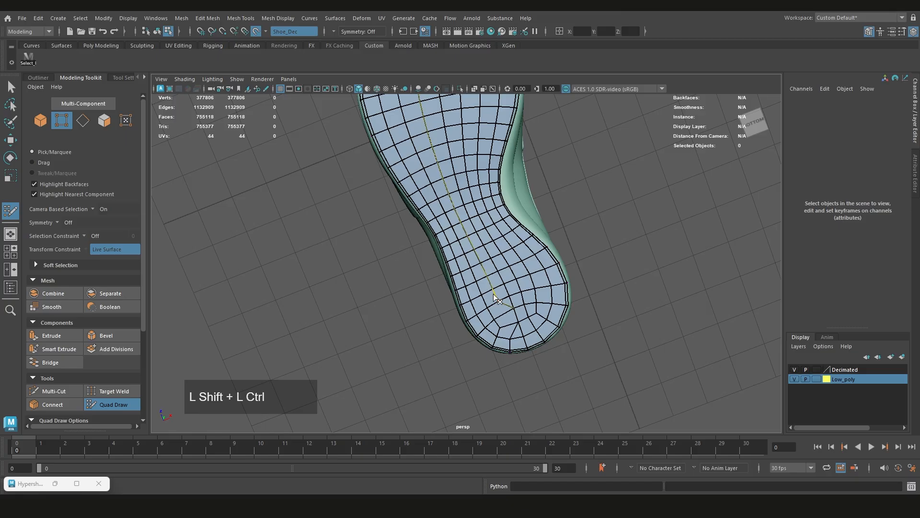
{"action": "middle_click_drag", "start_coordinate": [464, 223], "coordinate": [481, 300], "text": "alt"}
{"action": "left_click", "coordinate": [472, 285], "text": "ctrl+shift"}
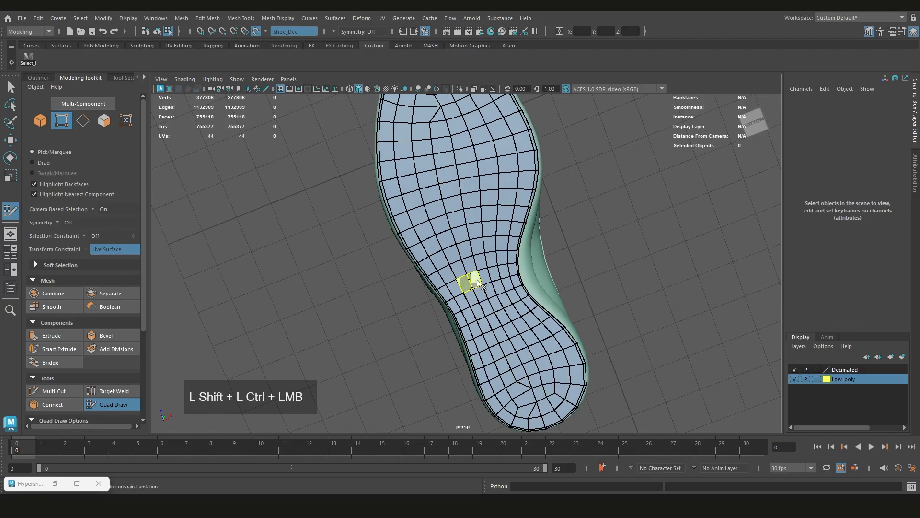
{"action": "key", "text": "ctrl+z"}
{"action": "scroll", "coordinate": [472, 284], "scroll_direction": "up", "scroll_amount": 2}
{"action": "middle_click_drag", "start_coordinate": [470, 282], "coordinate": [488, 313], "text": "ctrl+shift"}
{"action": "scroll", "coordinate": [494, 289], "scroll_direction": "down", "scroll_amount": 2}
{"action": "scroll", "coordinate": [484, 276], "scroll_direction": "down", "scroll_amount": 2}
{"action": "middle_click_drag", "start_coordinate": [484, 277], "coordinate": [472, 267], "text": "alt"}
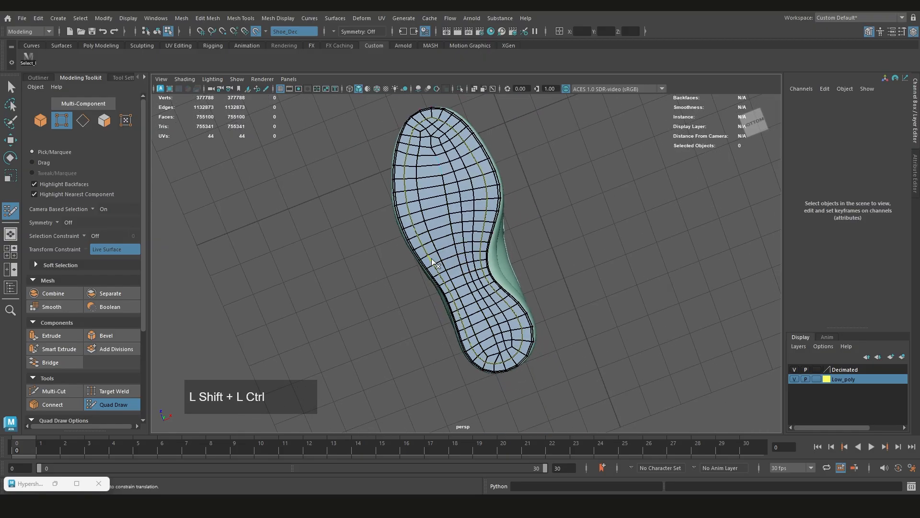
Relax the sole's quads from forefoot to heel to even out the gap left by the loop, and save the scene
{"action": "scroll", "coordinate": [442, 198], "scroll_direction": "up", "scroll_amount": 5}
{"action": "mouse_move", "coordinate": [460, 240]}
{"action": "middle_mouse_down", "text": "alt"}
{"action": "mouse_move", "coordinate": [473, 259]}
{"action": "mouse_move", "coordinate": [473, 239]}
{"action": "middle_mouse_up", "text": "alt"}
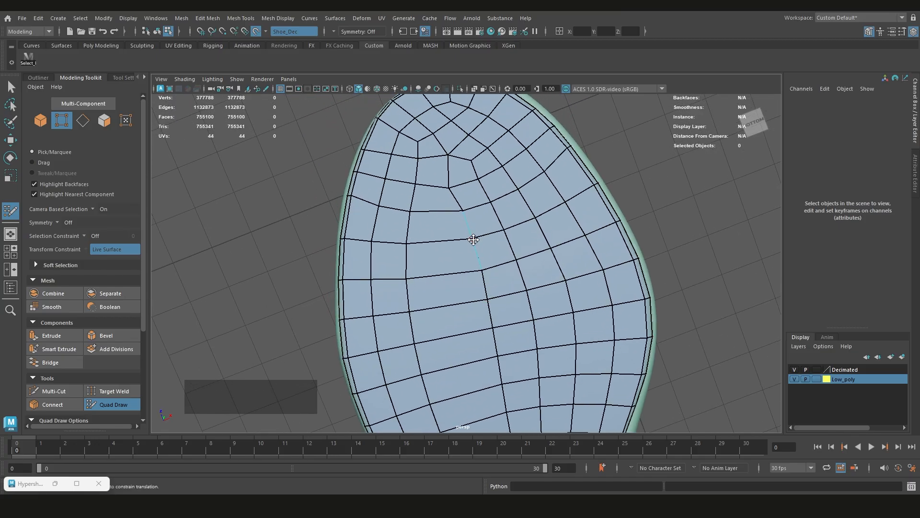
{"action": "mouse_move", "coordinate": [473, 243]}
{"action": "left_mouse_down", "text": "shift"}
{"action": "mouse_move", "coordinate": [468, 228]}
{"action": "mouse_move", "coordinate": [503, 328]}
{"action": "left_mouse_up", "text": "shift"}
{"action": "scroll", "coordinate": [505, 329], "scroll_direction": "down", "scroll_amount": 4}
{"action": "middle_click_drag", "start_coordinate": [505, 329], "coordinate": [486, 228], "text": "alt"}
{"action": "mouse_move", "coordinate": [485, 235]}
{"action": "left_mouse_down", "text": "shift"}
{"action": "mouse_move", "coordinate": [508, 361]}
{"action": "mouse_move", "coordinate": [471, 315]}
{"action": "mouse_move", "coordinate": [479, 298]}
{"action": "mouse_move", "coordinate": [444, 152]}
{"action": "mouse_move", "coordinate": [497, 366]}
{"action": "left_mouse_up", "text": "shift"}
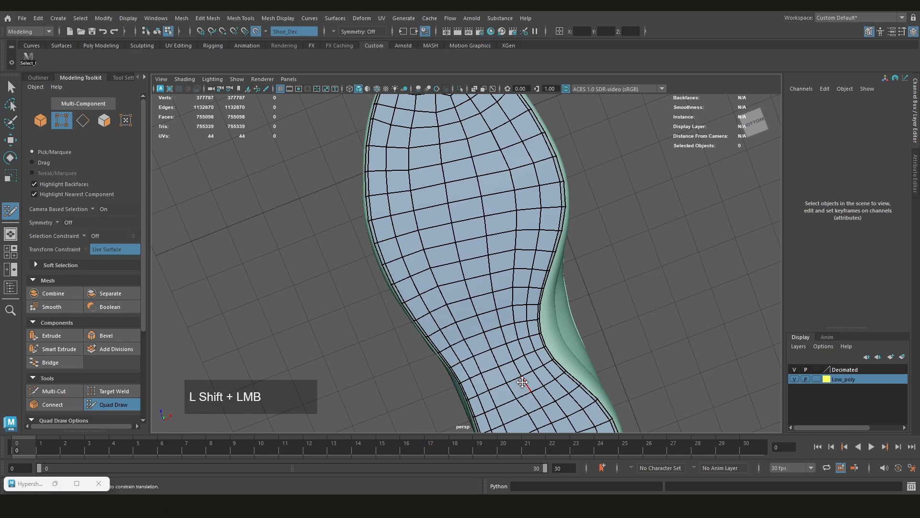
{"action": "middle_click_drag", "start_coordinate": [523, 382], "coordinate": [504, 268], "text": "alt"}
{"action": "left_click_drag", "start_coordinate": [500, 272], "coordinate": [538, 367], "text": "shift"}
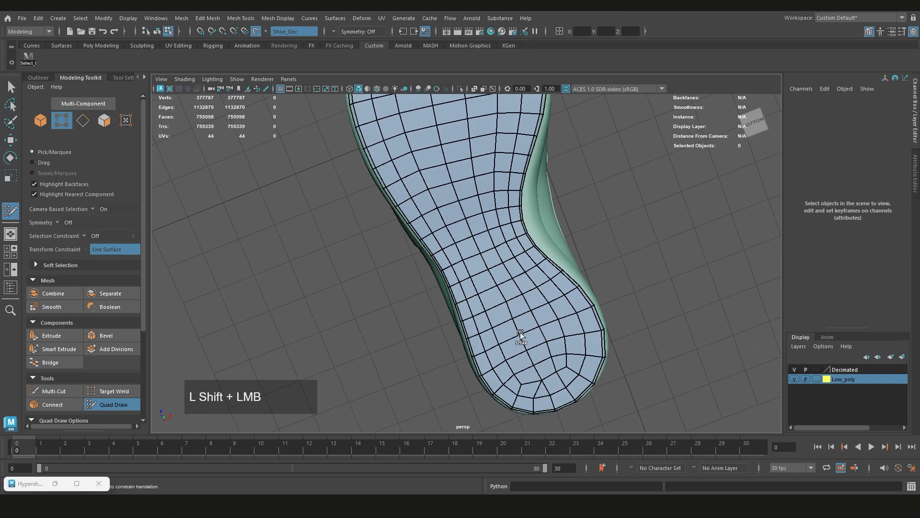
{"action": "scroll", "coordinate": [486, 232], "scroll_direction": "down", "scroll_amount": 3}
{"action": "middle_click_drag", "start_coordinate": [468, 195], "coordinate": [487, 261], "text": "alt"}
{"action": "left_click_drag", "start_coordinate": [486, 261], "coordinate": [606, 358], "text": "alt"}
{"action": "key", "text": "ctrl+s"}
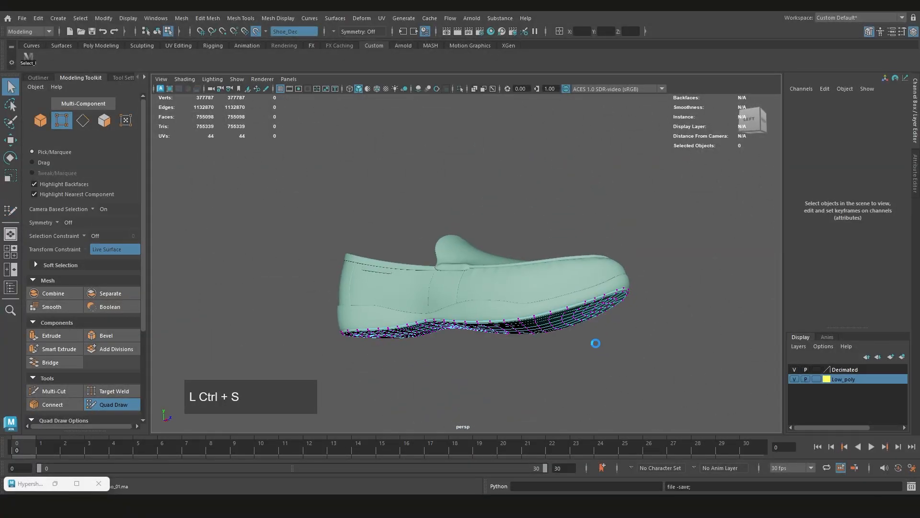
Adjust the rim vertices across the front of the toe to follow the outsole's edge
{"action": "scroll", "coordinate": [491, 308], "scroll_direction": "up", "scroll_amount": 2}
{"action": "scroll", "coordinate": [489, 309], "scroll_direction": "down", "scroll_amount": 1}
{"action": "left_click_drag", "start_coordinate": [469, 314], "coordinate": [484, 330], "text": "alt"}
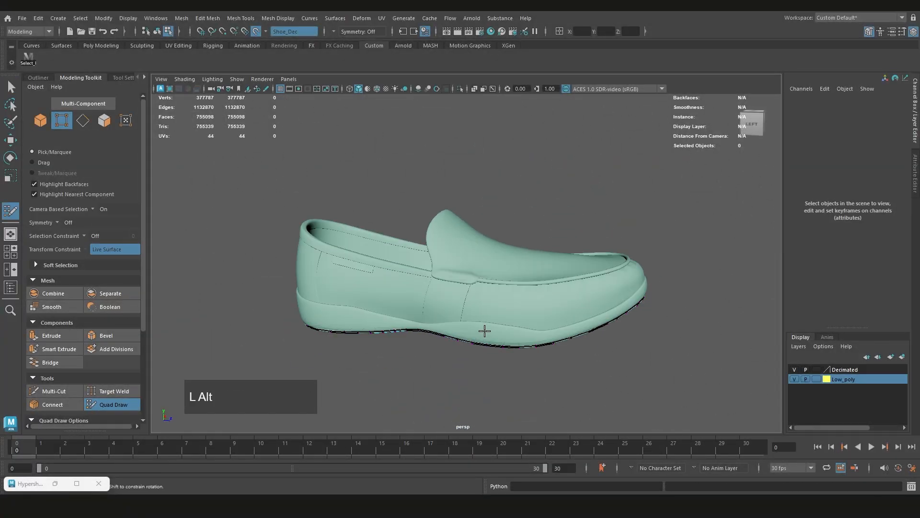
{"action": "left_click_drag", "start_coordinate": [484, 330], "coordinate": [518, 303], "text": "alt"}
{"action": "scroll", "coordinate": [518, 303], "scroll_direction": "up", "scroll_amount": 2}
{"action": "left_click_drag", "start_coordinate": [423, 307], "coordinate": [455, 291], "text": "alt"}
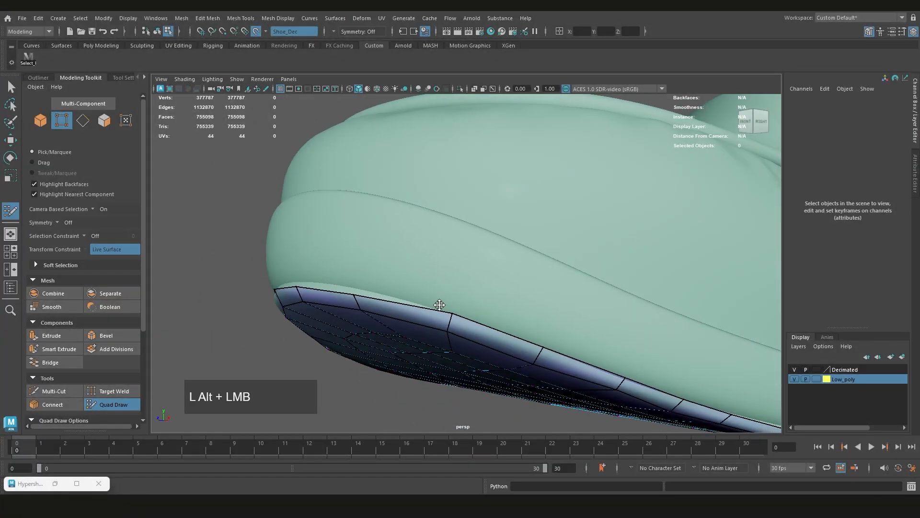
{"action": "middle_click_drag", "start_coordinate": [454, 291], "coordinate": [453, 303], "text": "alt"}
{"action": "left_click_drag", "start_coordinate": [451, 304], "coordinate": [448, 301]}
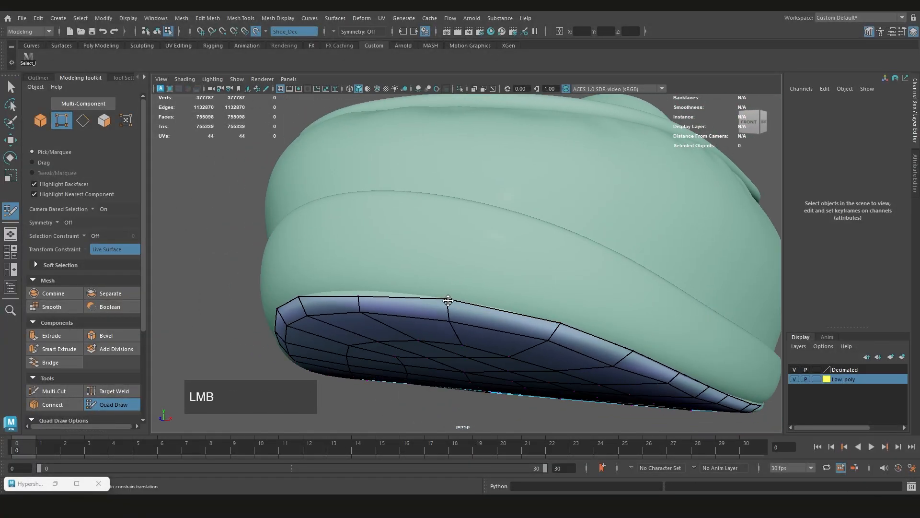
{"action": "left_click_drag", "start_coordinate": [359, 295], "coordinate": [452, 293]}
Adjust the rim vertices along the side of the toe to align with the outsole's edge
{"action": "scroll", "coordinate": [362, 289], "scroll_direction": "down", "scroll_amount": 1}
{"action": "middle_click_drag", "start_coordinate": [452, 294], "coordinate": [536, 238], "text": "alt"}
{"action": "left_click_drag", "start_coordinate": [510, 279], "coordinate": [485, 257]}
{"action": "left_click_drag", "start_coordinate": [485, 258], "coordinate": [551, 246]}
{"action": "middle_click_drag", "start_coordinate": [551, 245], "coordinate": [482, 271], "text": "alt"}
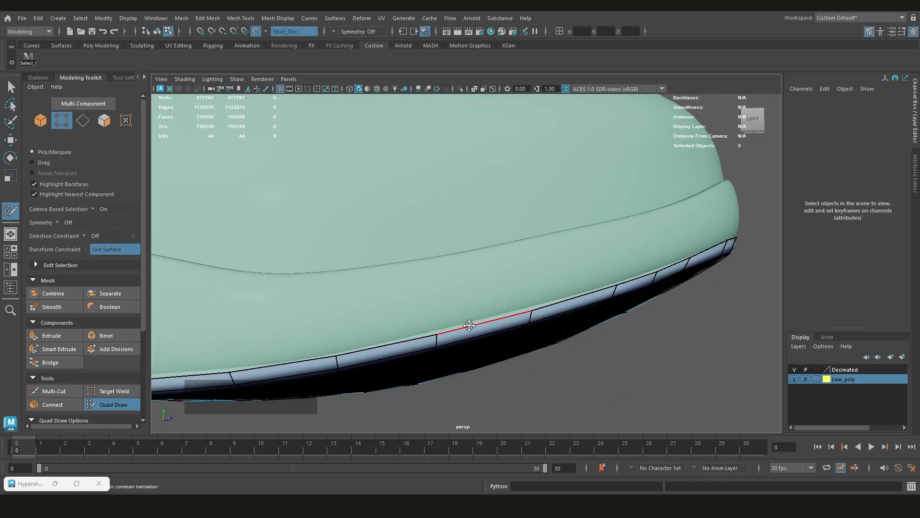
{"action": "left_click_drag", "start_coordinate": [469, 325], "coordinate": [488, 271], "text": "alt"}
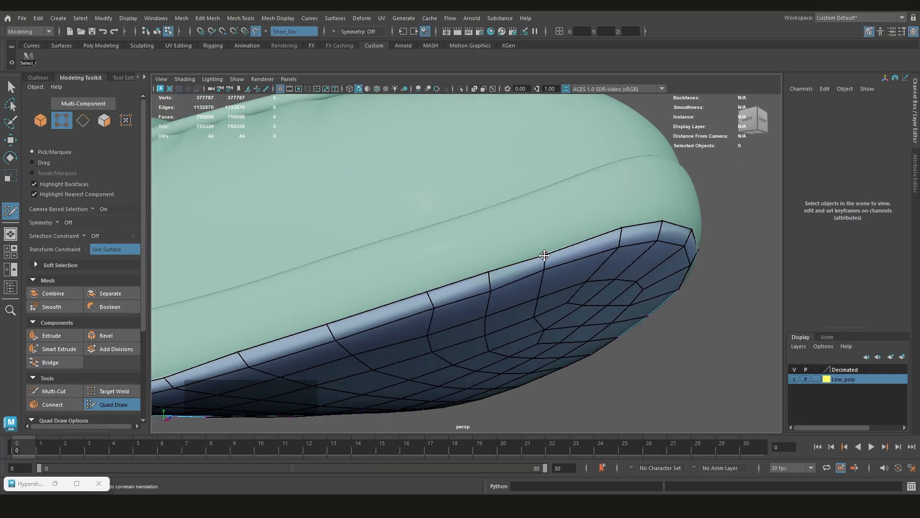
{"action": "left_click_drag", "start_coordinate": [545, 255], "coordinate": [544, 251]}
Examine how the sole's rim fits the shoe surface around the heel
{"action": "left_click_drag", "start_coordinate": [536, 275], "coordinate": [475, 302], "text": "alt"}
{"action": "scroll", "coordinate": [510, 249], "scroll_direction": "down", "scroll_amount": 4}
{"action": "middle_click_drag", "start_coordinate": [475, 302], "coordinate": [511, 289], "text": "alt"}
{"action": "scroll", "coordinate": [512, 290], "scroll_direction": "up", "scroll_amount": 3}
{"action": "left_click_drag", "start_coordinate": [511, 289], "coordinate": [446, 292], "text": "alt"}
{"action": "left_click_drag", "start_coordinate": [438, 300], "coordinate": [577, 281]}
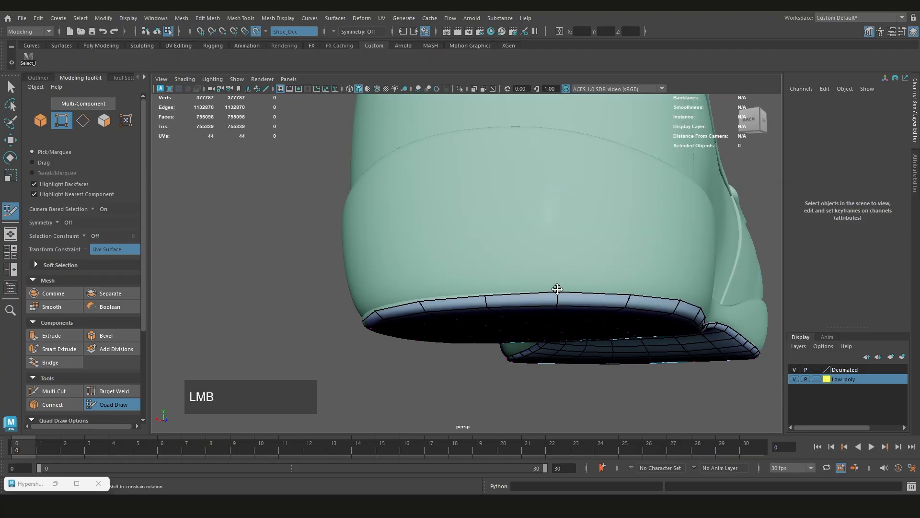
Show the Live Constraint Options with the Surface Offset and inspect the heel rim's fit up close
{"action": "scroll", "coordinate": [115, 292], "scroll_direction": "down", "scroll_amount": 5}
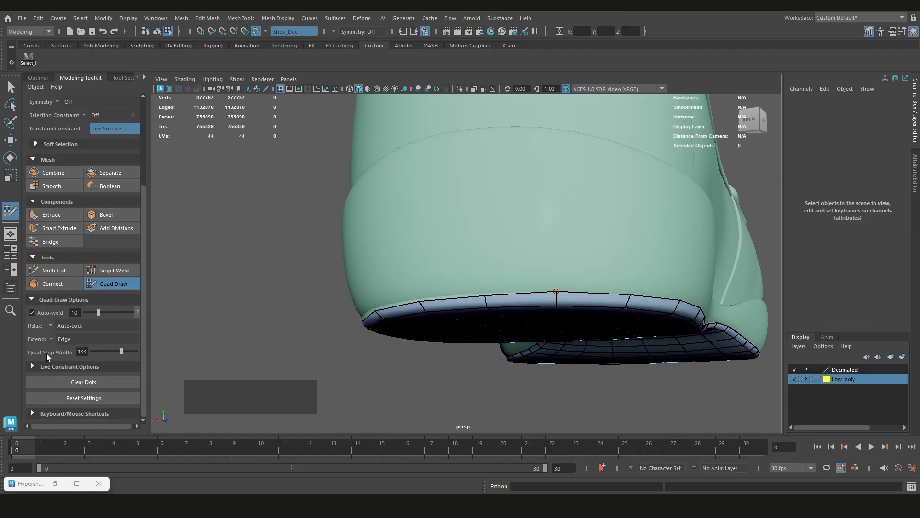
{"action": "left_click", "coordinate": [56, 367]}
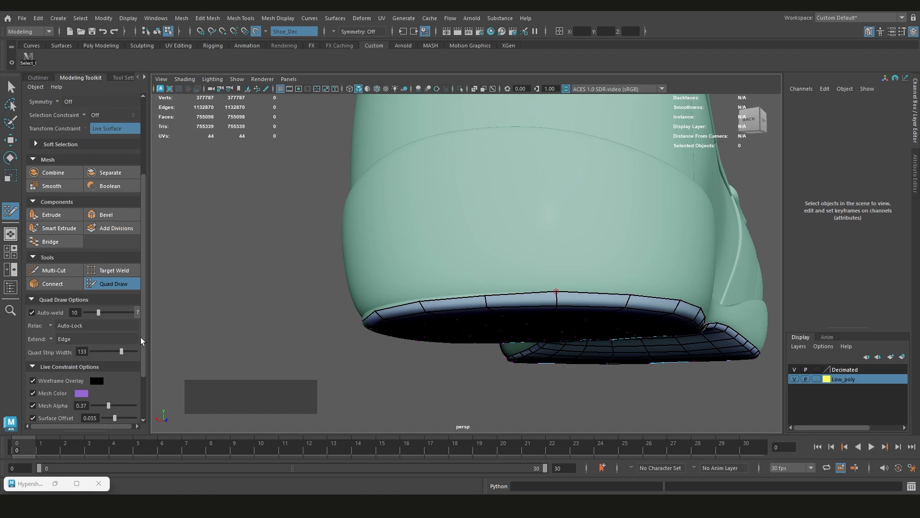
{"action": "left_click_drag", "start_coordinate": [139, 326], "coordinate": [142, 355]}
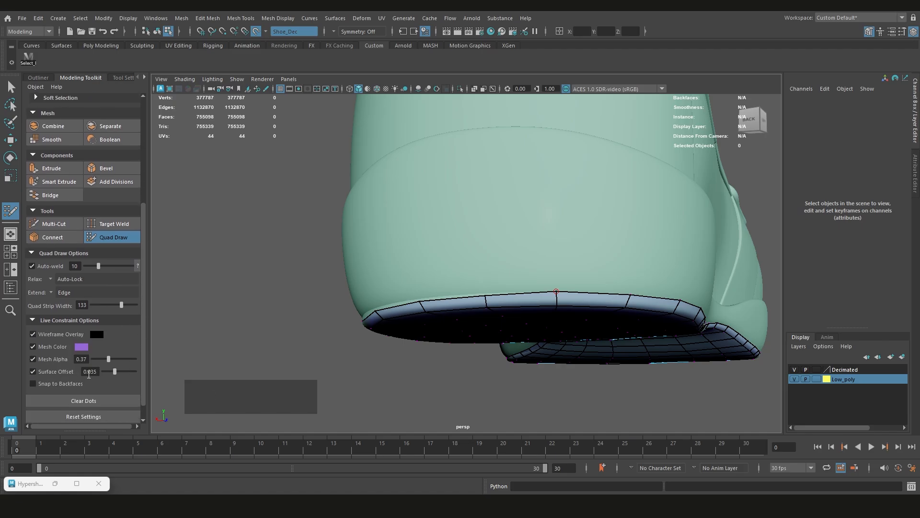
{"action": "left_click_drag", "start_coordinate": [456, 298], "coordinate": [474, 325], "text": "alt"}
{"action": "scroll", "coordinate": [493, 293], "scroll_direction": "up", "scroll_amount": 5}
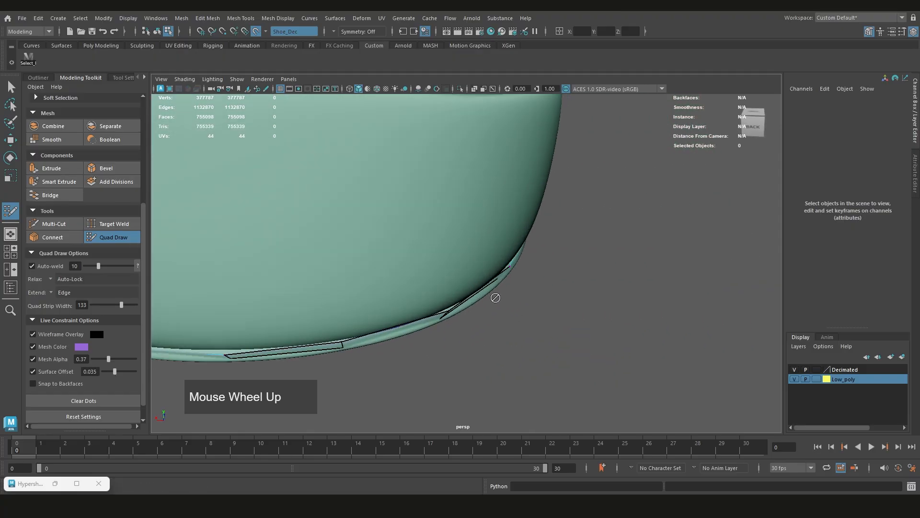
{"action": "mouse_move", "coordinate": [493, 293]}
{"action": "left_mouse_down", "text": "alt"}
{"action": "mouse_move", "coordinate": [471, 319]}
{"action": "mouse_move", "coordinate": [450, 317]}
{"action": "mouse_move", "coordinate": [463, 321]}
{"action": "mouse_move", "coordinate": [451, 292]}
{"action": "mouse_move", "coordinate": [483, 274]}
{"action": "left_mouse_up", "text": "alt"}
Leave Quad Draw, turn off the live surface, and make the Shoe_Dec mesh live again in object mode
{"action": "key", "text": "q"}
{"action": "scroll", "coordinate": [384, 227], "scroll_direction": "down", "scroll_amount": 3}
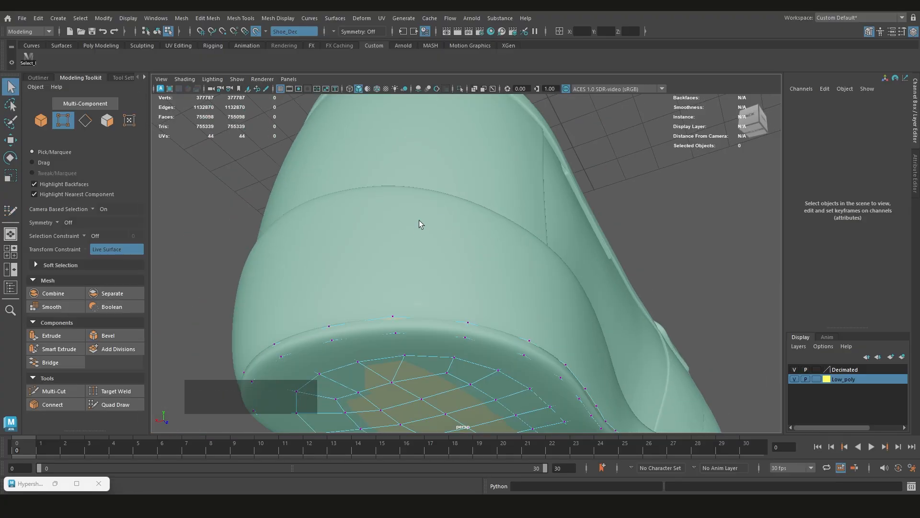
{"action": "left_click", "coordinate": [251, 32]}
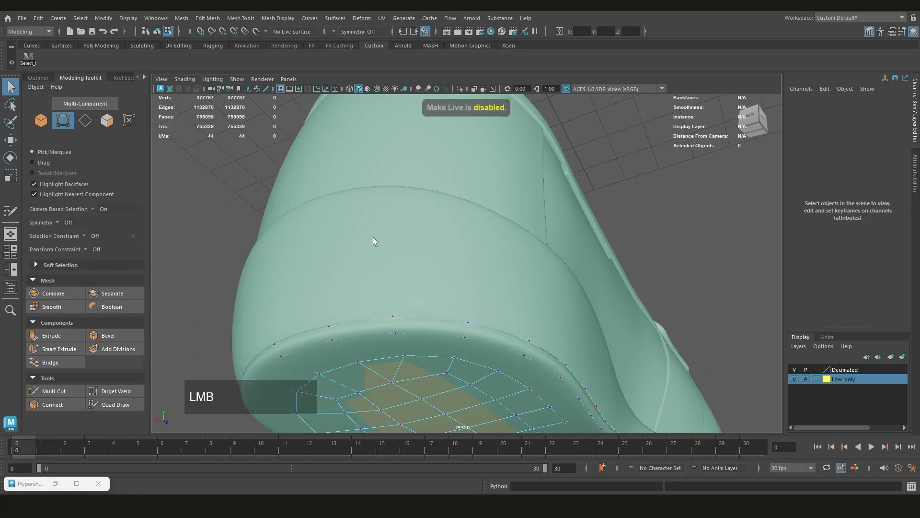
{"action": "scroll", "coordinate": [373, 237], "scroll_direction": "down", "scroll_amount": 3}
{"action": "right_click", "coordinate": [303, 232]}
{"action": "right_click_drag", "start_coordinate": [304, 227], "coordinate": [352, 206]}
{"action": "left_click", "coordinate": [244, 269]}
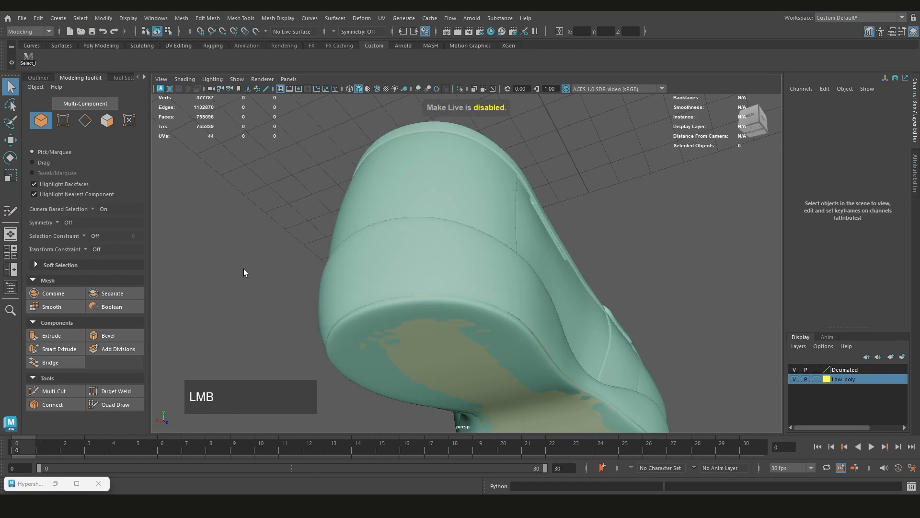
{"action": "left_click", "coordinate": [409, 245]}
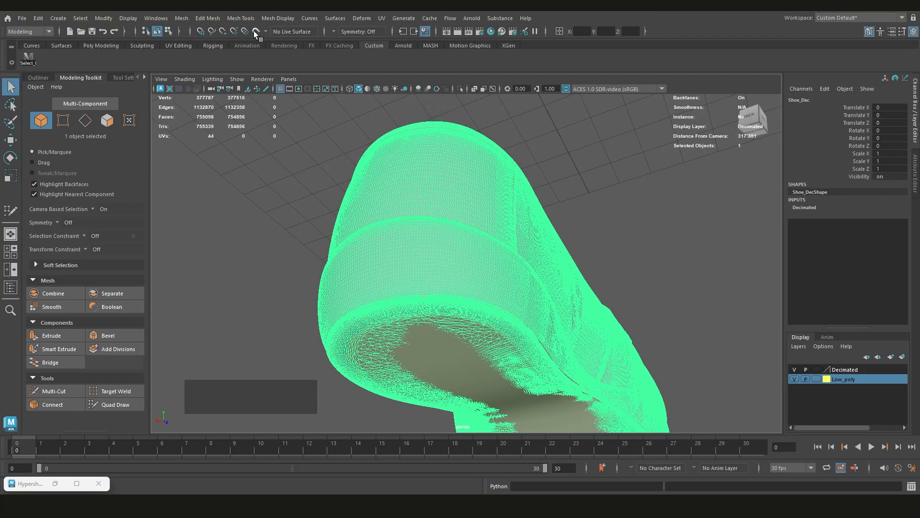
{"action": "left_click", "coordinate": [254, 32]}
Select the Shoe_low mesh and activate Quad Draw on it again
{"action": "left_click", "coordinate": [447, 344]}
{"action": "scroll", "coordinate": [443, 341], "scroll_direction": "down", "scroll_amount": 2}
{"action": "left_click_drag", "start_coordinate": [441, 340], "coordinate": [424, 259], "text": "alt"}
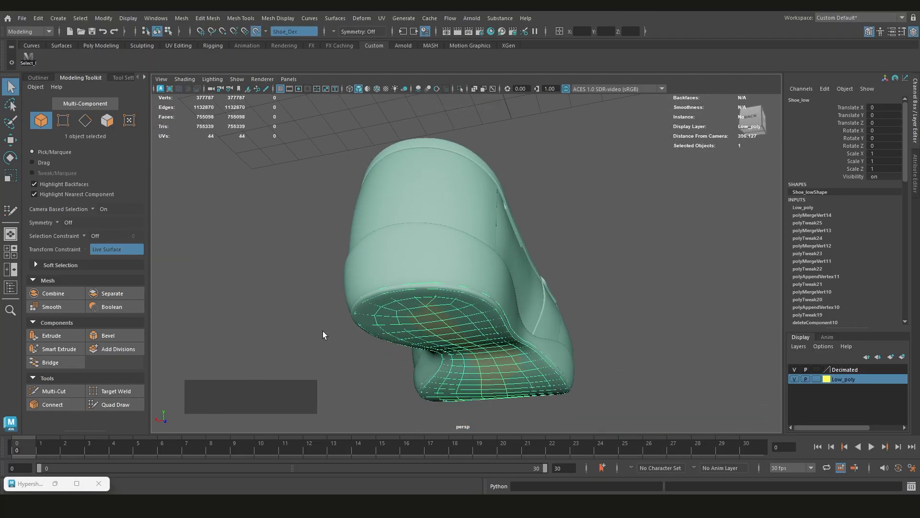
{"action": "middle_click_drag", "start_coordinate": [350, 272], "coordinate": [358, 286], "text": "alt"}
{"action": "scroll", "coordinate": [446, 315], "scroll_direction": "down", "scroll_amount": 2}
{"action": "scroll", "coordinate": [445, 314], "scroll_direction": "up", "scroll_amount": 3}
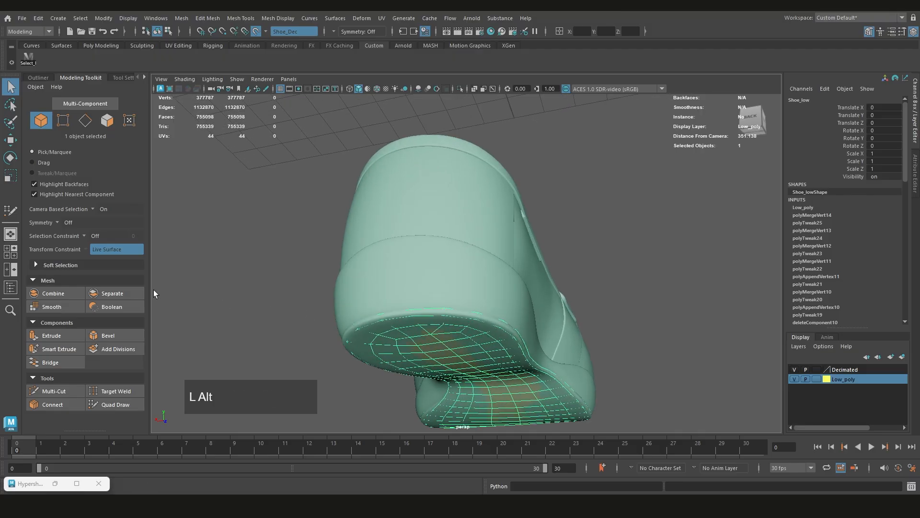
{"action": "scroll", "coordinate": [484, 243], "scroll_direction": "up", "scroll_amount": 2}
{"action": "key", "text": "ctrl+shift+q"}
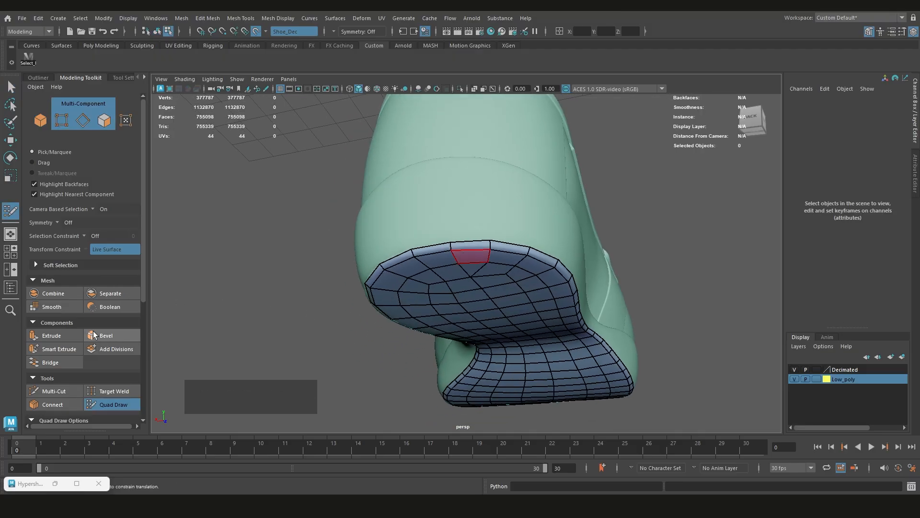
Set the Surface Offset in the Live Constraint Options to 0.08
{"action": "scroll", "coordinate": [86, 328], "scroll_direction": "down", "scroll_amount": 5}
{"action": "left_click", "coordinate": [88, 354]}
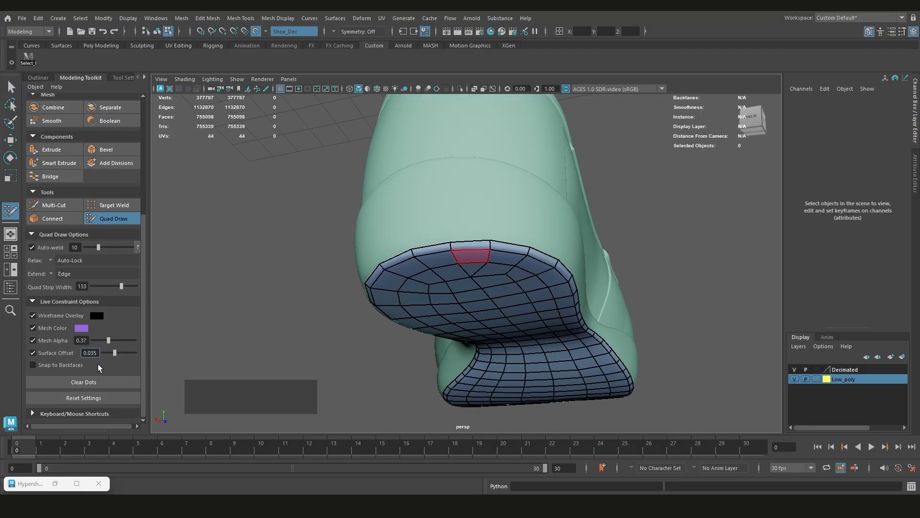
{"action": "double_click", "coordinate": [94, 354]}
{"action": "type", "text": "0"}
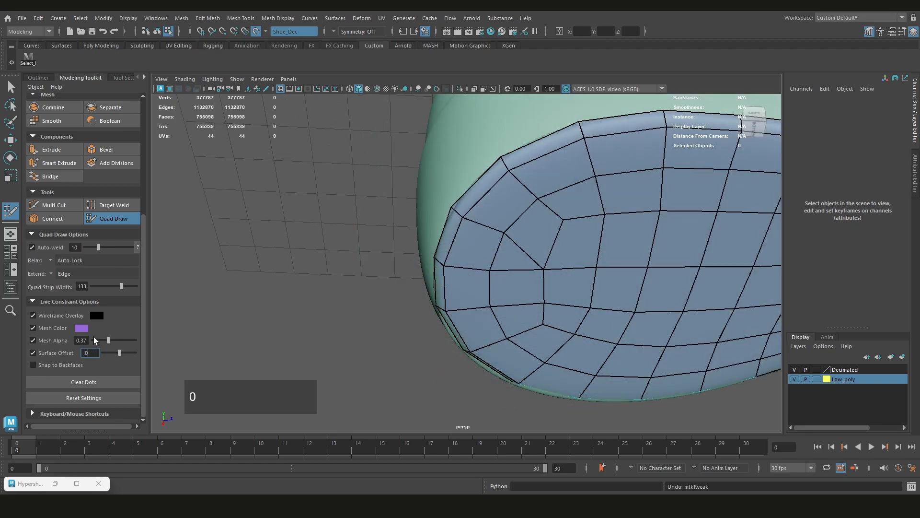
{"action": "type", "text": "80"}
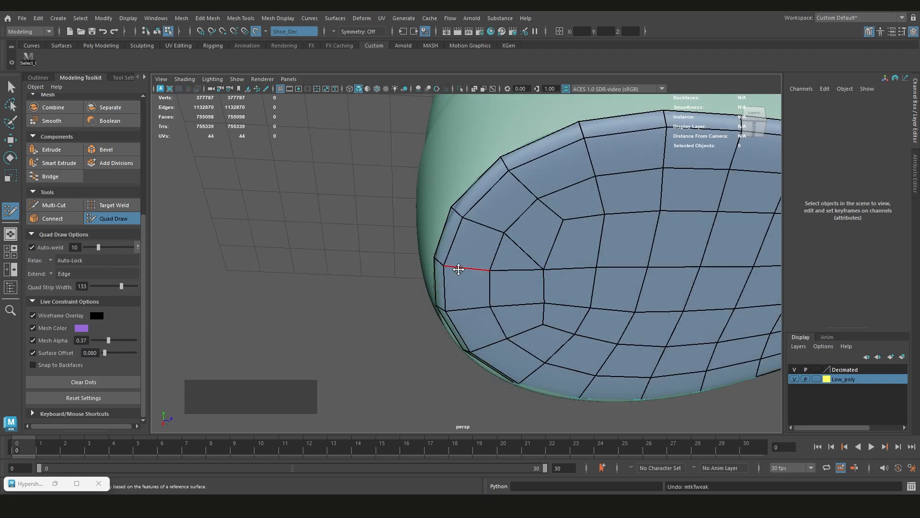
Examine how the heel rim sits against the shoe surface from the side and from below
{"action": "mouse_move", "coordinate": [459, 269]}
{"action": "left_mouse_down"}
{"action": "mouse_move", "coordinate": [495, 269]}
{"action": "mouse_move", "coordinate": [408, 292]}
{"action": "mouse_move", "coordinate": [496, 262]}
{"action": "mouse_move", "coordinate": [469, 255]}
{"action": "left_mouse_up"}
{"action": "middle_click_drag", "start_coordinate": [468, 255], "coordinate": [480, 249], "text": "alt"}
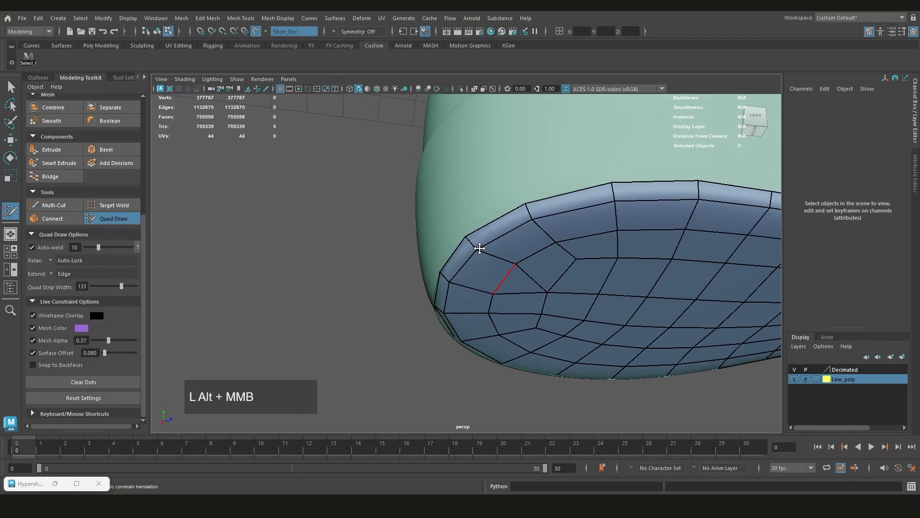
{"action": "left_click_drag", "start_coordinate": [464, 238], "coordinate": [476, 275]}
{"action": "scroll", "coordinate": [430, 254], "scroll_direction": "up", "scroll_amount": 2}
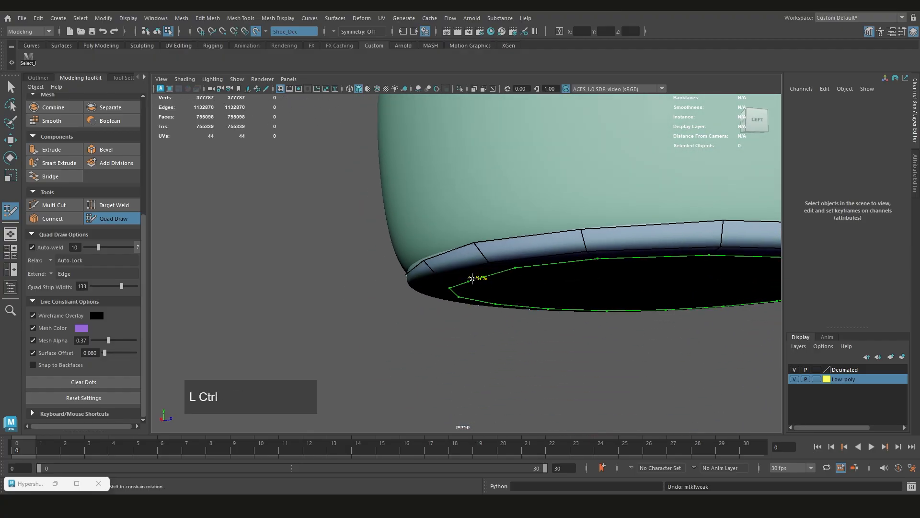
{"action": "scroll", "coordinate": [429, 300], "scroll_direction": "down", "scroll_amount": 1}
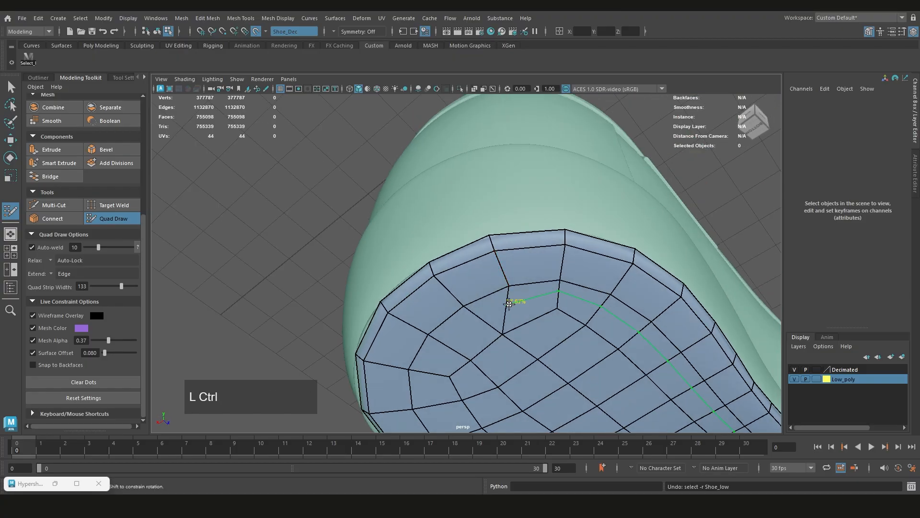
{"action": "key", "text": "shift+z"}
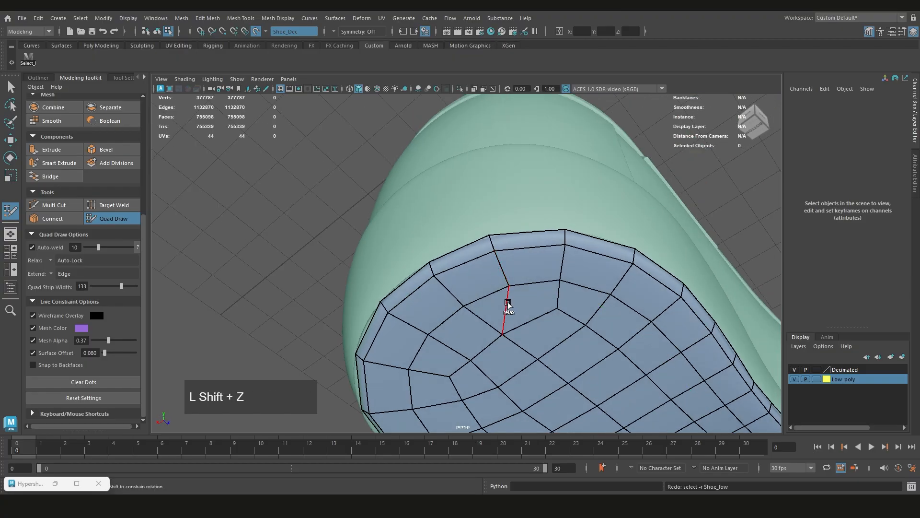
{"action": "key", "text": "shift+z"}
{"action": "key", "text": "ctrl+z"}
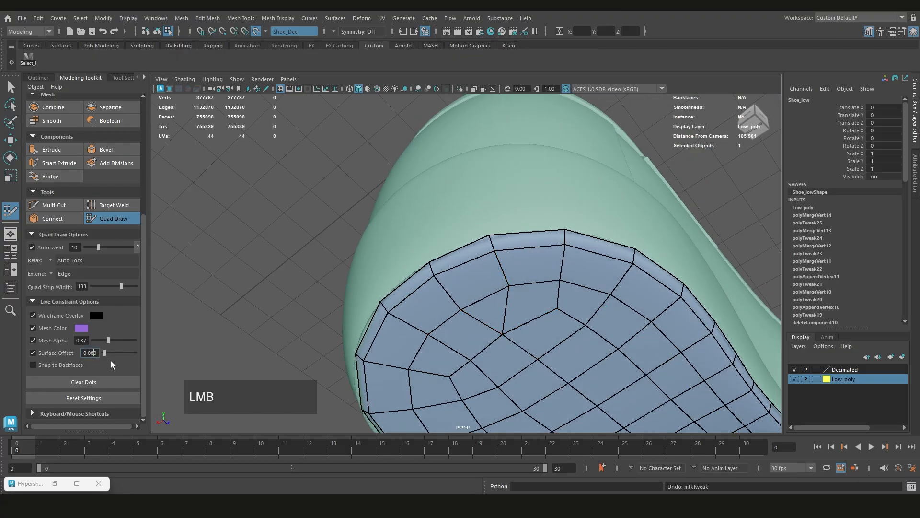
Set the live constraint's Surface Offset to 0.04
{"action": "key", "text": "BackSpace"}
{"action": "type", "text": "4"}
{"action": "key", "text": "Return"}
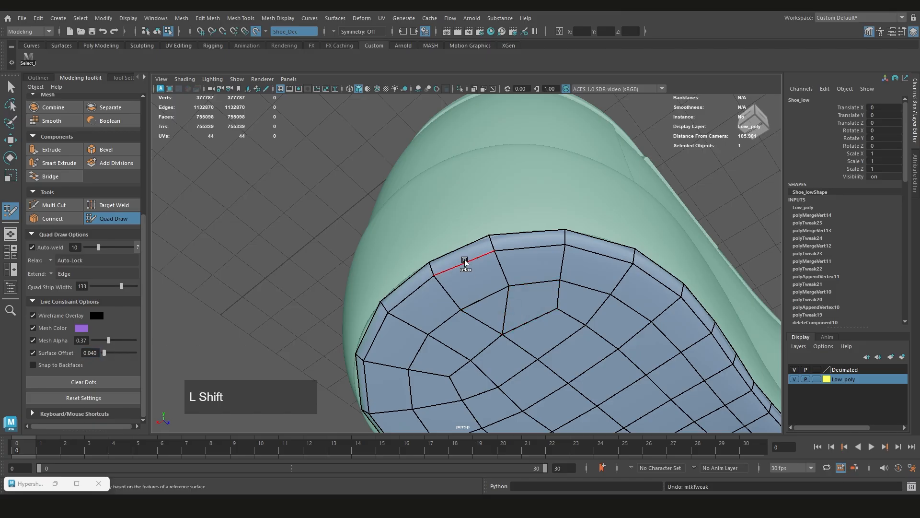
Adjust the outer rim vertices around the back of the heel so they snap onto the live shoe surface
{"action": "left_click", "coordinate": [490, 234]}
{"action": "left_click_drag", "start_coordinate": [429, 264], "coordinate": [532, 240]}
{"action": "scroll", "coordinate": [455, 237], "scroll_direction": "down", "scroll_amount": 3}
{"action": "scroll", "coordinate": [491, 261], "scroll_direction": "up", "scroll_amount": 2}
{"action": "left_click_drag", "start_coordinate": [491, 261], "coordinate": [418, 275], "text": "alt"}
{"action": "scroll", "coordinate": [446, 272], "scroll_direction": "up", "scroll_amount": 1}
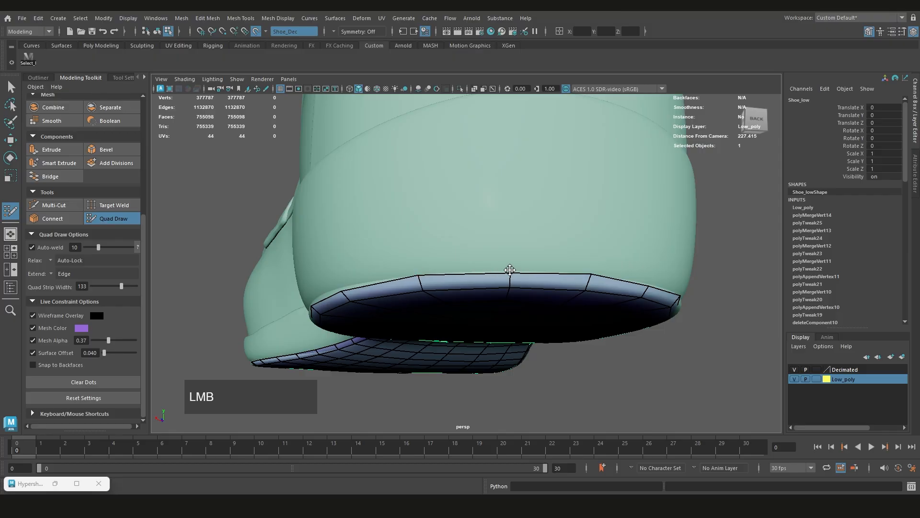
{"action": "left_click_drag", "start_coordinate": [275, 335], "coordinate": [493, 269], "text": "alt"}
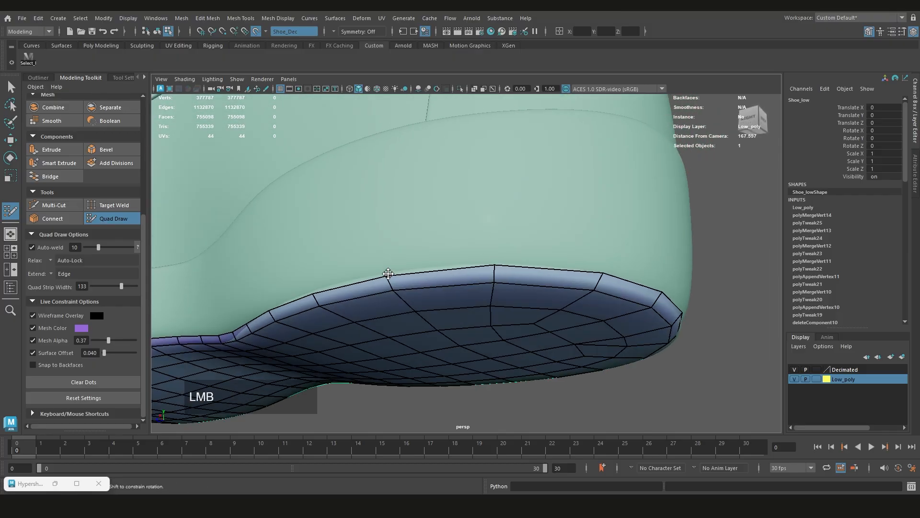
Adjust the sole's outer rim vertices along the side of the shoe towards the toe, following the live surface
{"action": "left_click_drag", "start_coordinate": [388, 269], "coordinate": [456, 257], "text": "alt"}
{"action": "scroll", "coordinate": [328, 253], "scroll_direction": "down", "scroll_amount": 3}
{"action": "left_click_drag", "start_coordinate": [329, 253], "coordinate": [456, 261], "text": "alt"}
{"action": "scroll", "coordinate": [472, 272], "scroll_direction": "up", "scroll_amount": 3}
{"action": "scroll", "coordinate": [472, 271], "scroll_direction": "down", "scroll_amount": 3}
{"action": "scroll", "coordinate": [400, 237], "scroll_direction": "down", "scroll_amount": 3}
{"action": "scroll", "coordinate": [356, 267], "scroll_direction": "down", "scroll_amount": 3}
{"action": "left_click_drag", "start_coordinate": [356, 267], "coordinate": [524, 278], "text": "alt"}
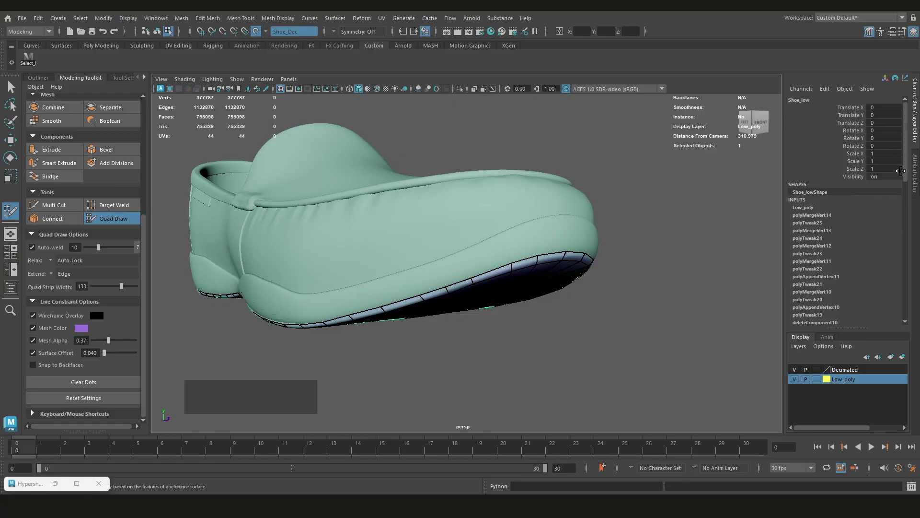
Leave Quad Draw and review the full construction history of the Shoe_low mesh
{"action": "left_click_drag", "start_coordinate": [905, 157], "coordinate": [906, 167]}
{"action": "left_click_drag", "start_coordinate": [911, 211], "coordinate": [906, 103]}
{"action": "left_click_drag", "start_coordinate": [665, 227], "coordinate": [515, 230], "text": "alt"}
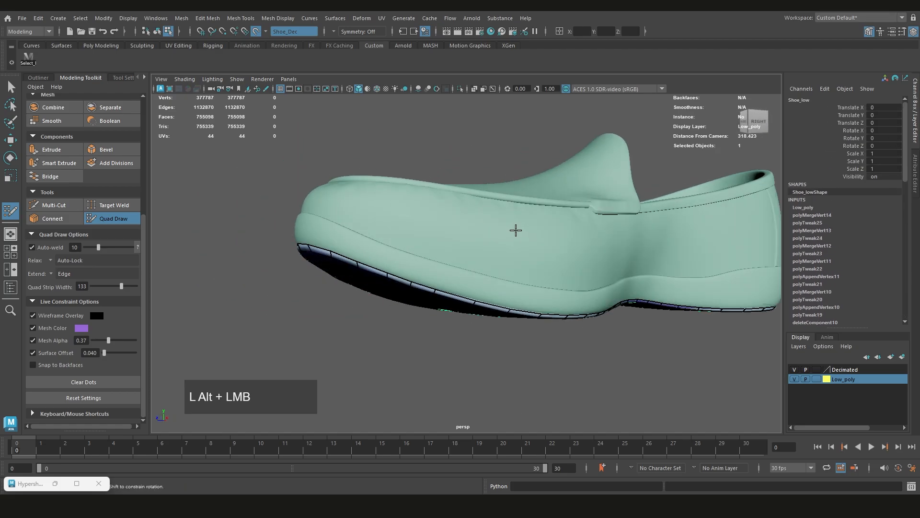
{"action": "key", "text": "q"}
{"action": "scroll", "coordinate": [520, 231], "scroll_direction": "down", "scroll_amount": 3}
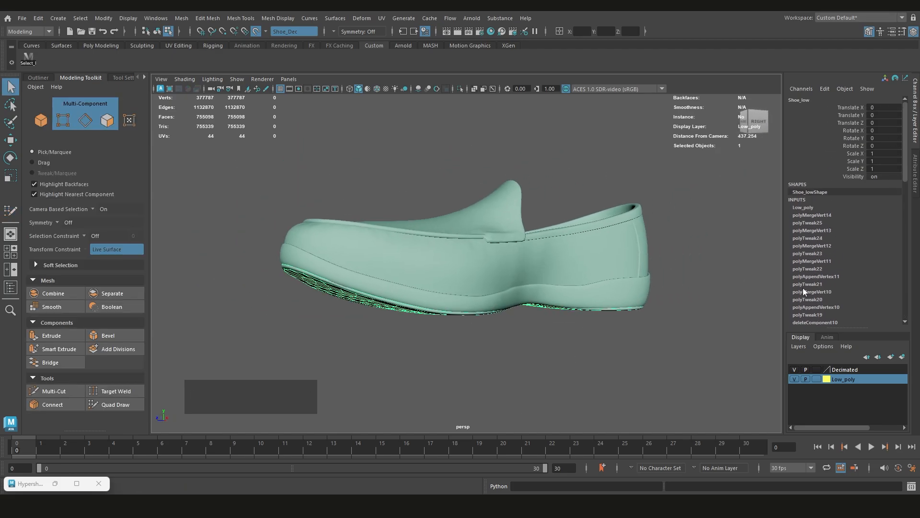
{"action": "left_click_drag", "start_coordinate": [905, 167], "coordinate": [901, 322]}
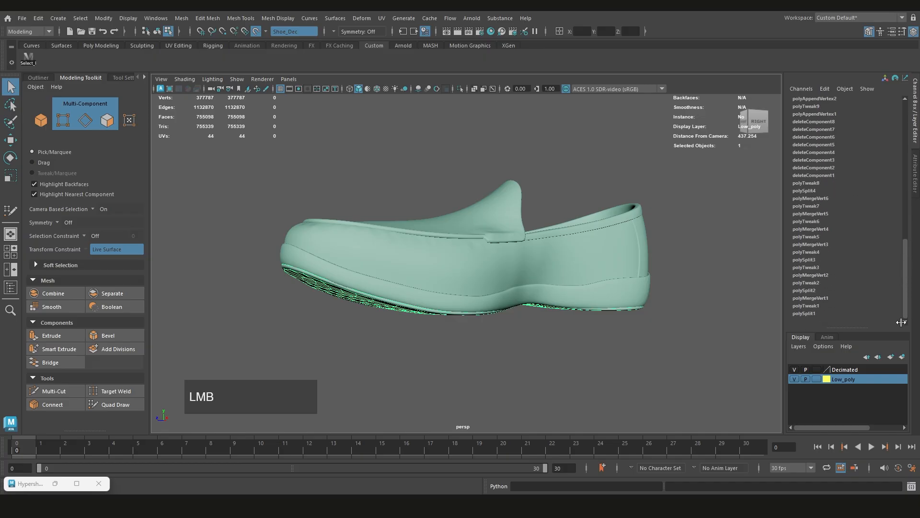
Select the Shoe_low mesh in object mode and delete its construction history
{"action": "left_click_drag", "start_coordinate": [624, 307], "coordinate": [468, 200], "text": "alt"}
{"action": "left_click", "coordinate": [491, 207]}
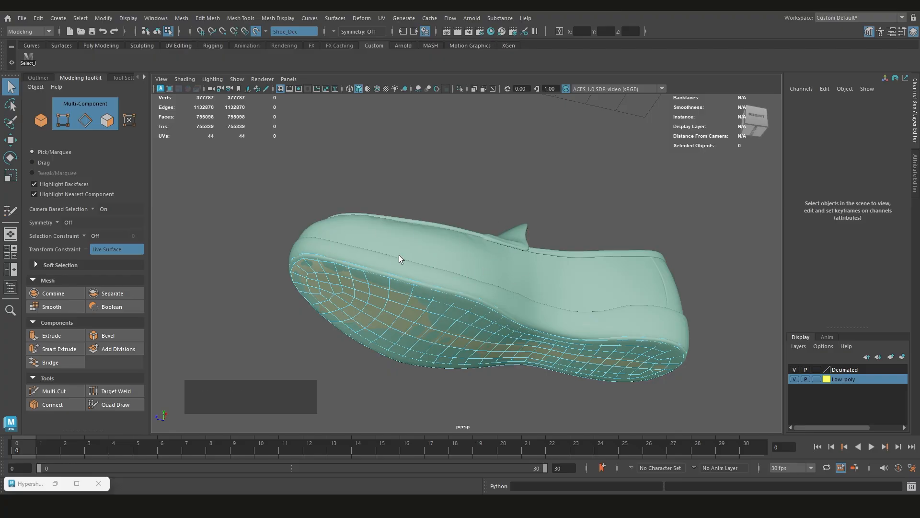
{"action": "left_click", "coordinate": [398, 300]}
{"action": "right_click_drag", "start_coordinate": [496, 168], "coordinate": [468, 186]}
{"action": "left_click", "coordinate": [467, 186]}
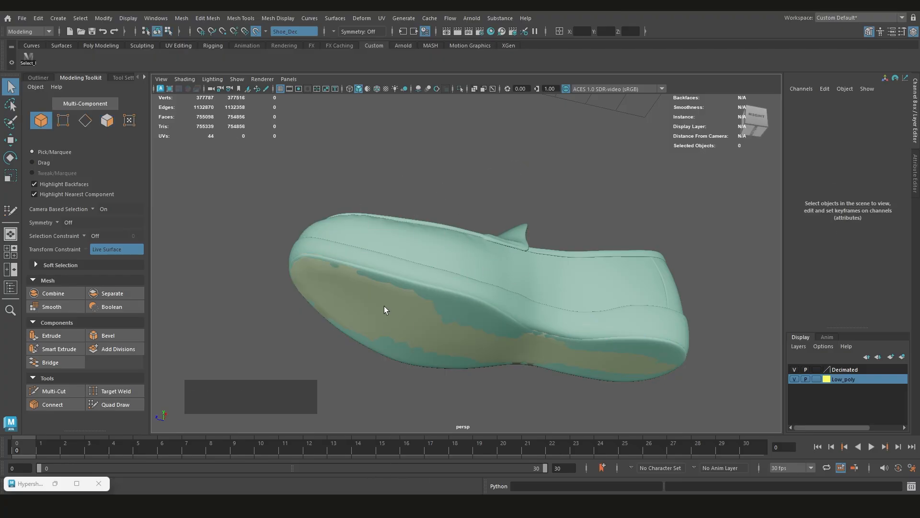
{"action": "left_click", "coordinate": [384, 306]}
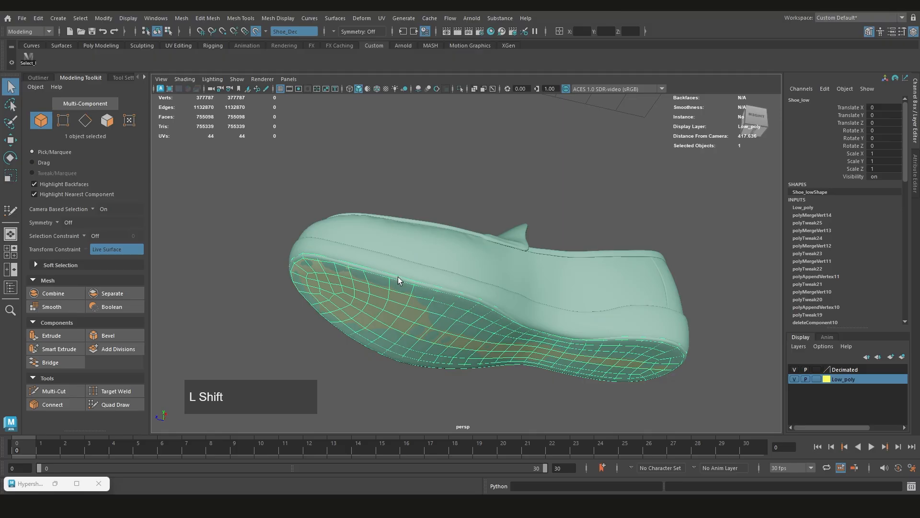
{"action": "key", "text": "shift+alt+d"}
Inspect the sole mesh on the shoe from the side and below, both deselected and selected
{"action": "scroll", "coordinate": [432, 242], "scroll_direction": "down", "scroll_amount": 2}
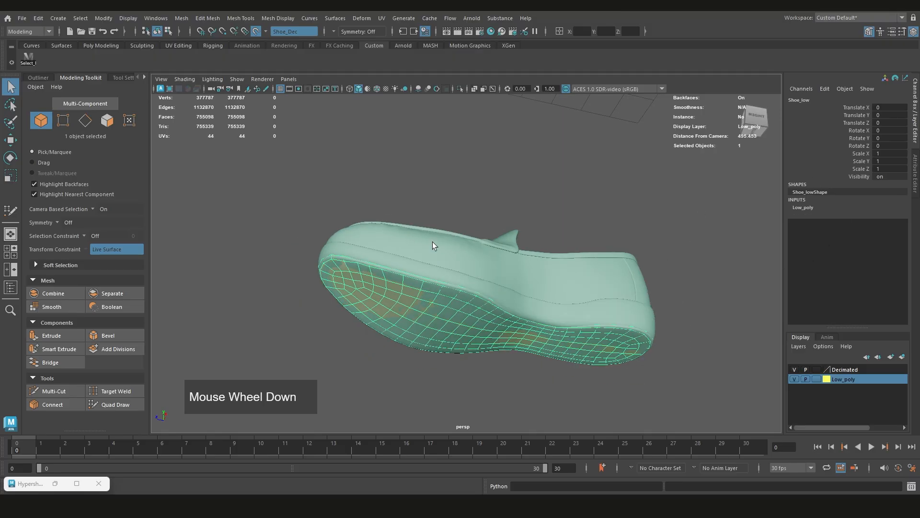
{"action": "left_click_drag", "start_coordinate": [432, 241], "coordinate": [490, 272], "text": "alt"}
{"action": "scroll", "coordinate": [642, 369], "scroll_direction": "down", "scroll_amount": 3}
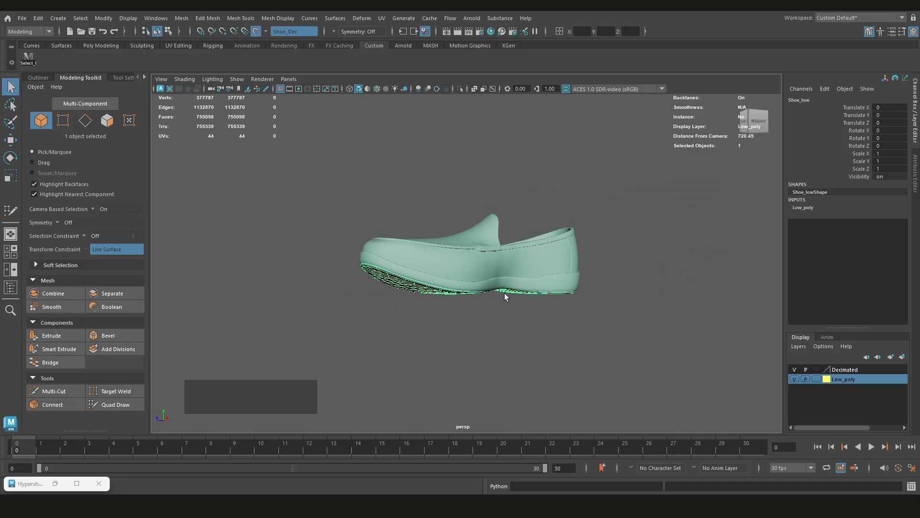
{"action": "left_click", "coordinate": [626, 312]}
{"action": "scroll", "coordinate": [446, 292], "scroll_direction": "up", "scroll_amount": 4}
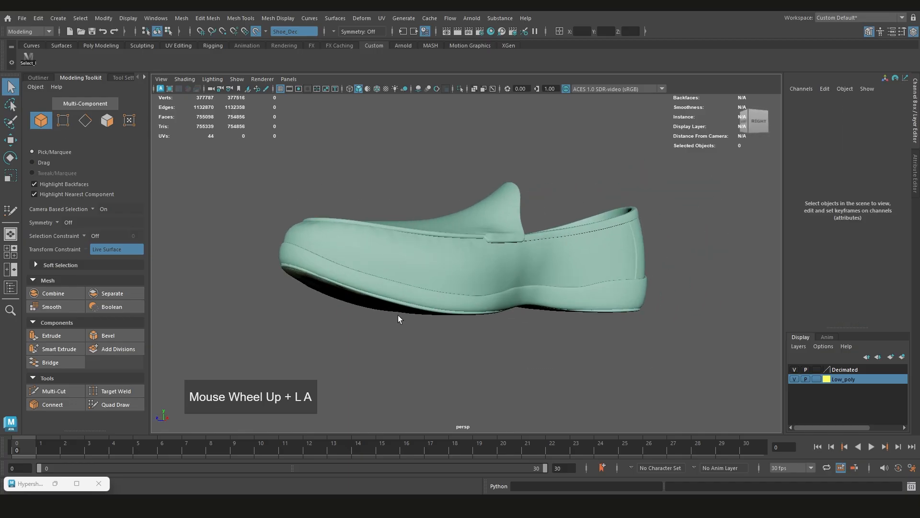
{"action": "left_click_drag", "start_coordinate": [398, 315], "coordinate": [383, 206], "text": "alt"}
{"action": "middle_click_drag", "start_coordinate": [383, 206], "coordinate": [456, 228], "text": "alt"}
{"action": "left_click", "coordinate": [448, 234]}
{"action": "scroll", "coordinate": [447, 234], "scroll_direction": "down", "scroll_amount": 2}
{"action": "right_click_drag", "start_coordinate": [457, 160], "coordinate": [501, 147]}
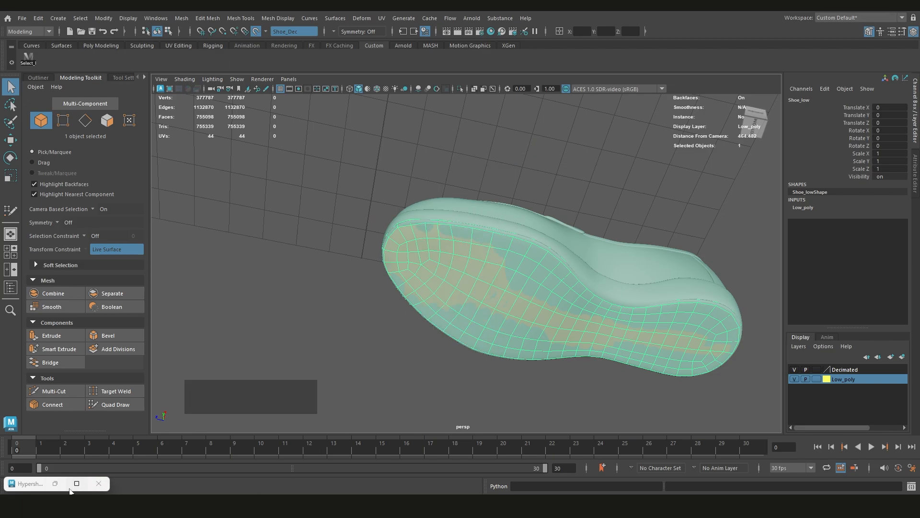
Change the LP_SDR material's base Color to a pale lavender blue in the Hypershade and minimize that window
{"action": "left_click", "coordinate": [55, 483]}
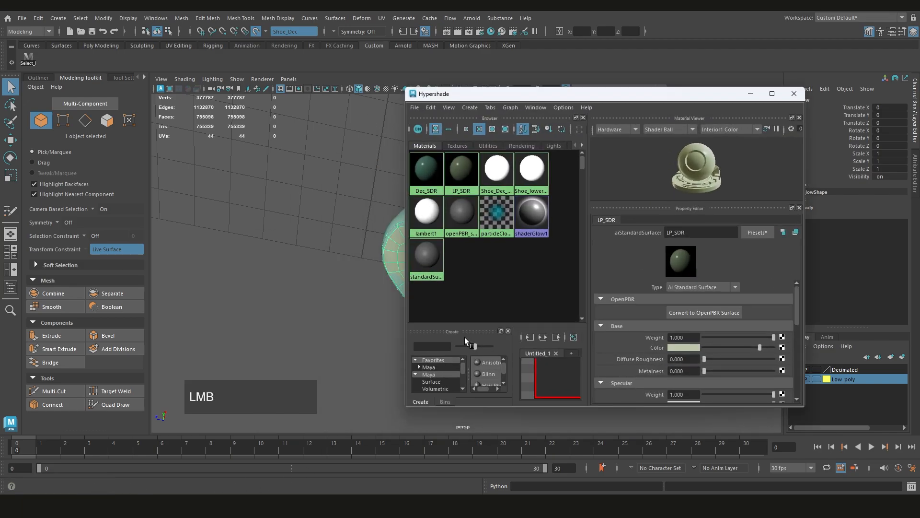
{"action": "left_click", "coordinate": [683, 347]}
{"action": "left_click_drag", "start_coordinate": [673, 378], "coordinate": [684, 373]}
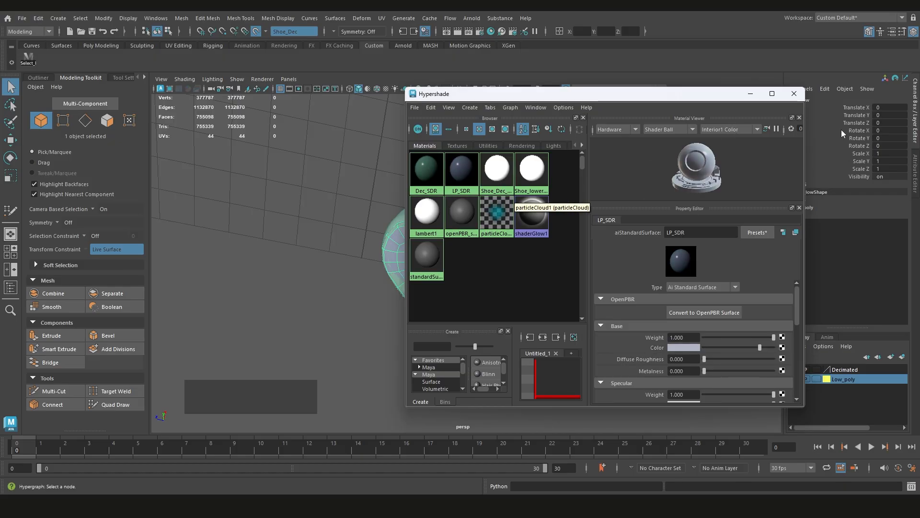
{"action": "left_click_drag", "start_coordinate": [698, 96], "coordinate": [354, 112]}
{"action": "scroll", "coordinate": [560, 260], "scroll_direction": "down", "scroll_amount": 3}
{"action": "middle_click_drag", "start_coordinate": [561, 257], "coordinate": [614, 267], "text": "alt"}
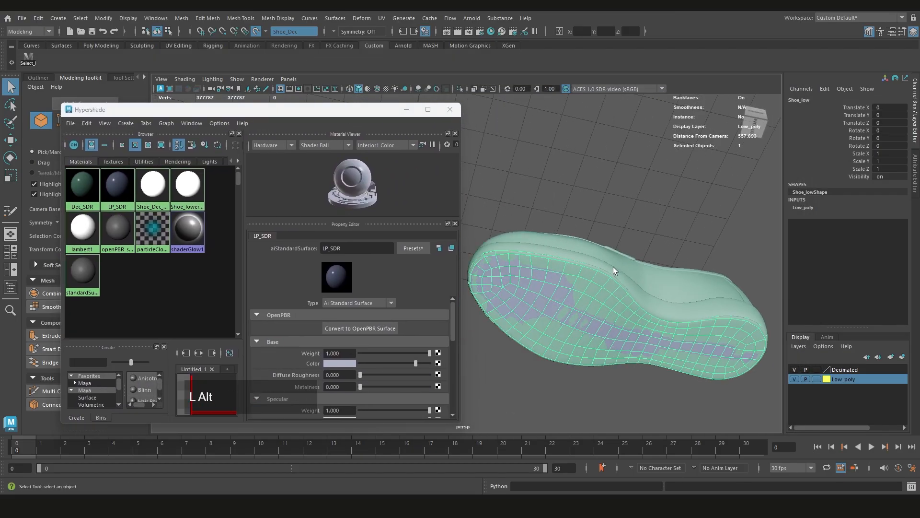
{"action": "left_click_drag", "start_coordinate": [614, 271], "coordinate": [524, 226], "text": "alt"}
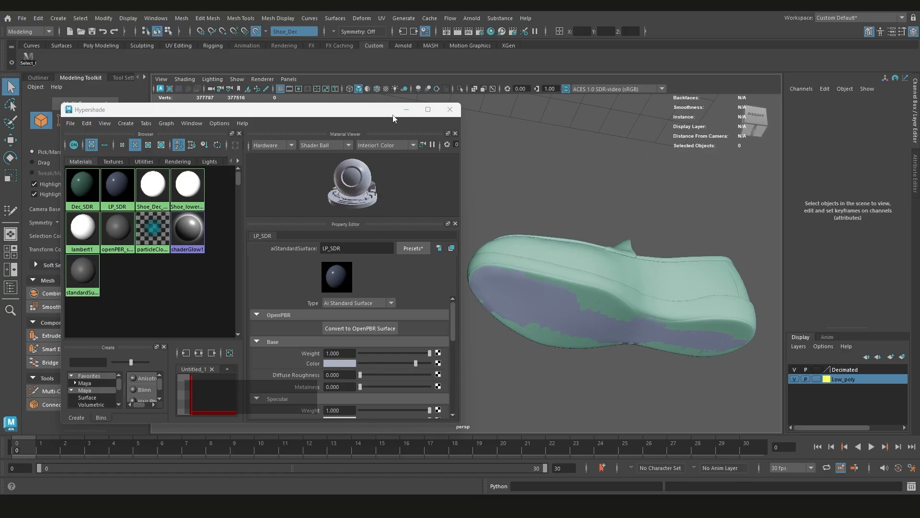
{"action": "left_click", "coordinate": [406, 110]}
{"action": "left_click", "coordinate": [491, 31]}
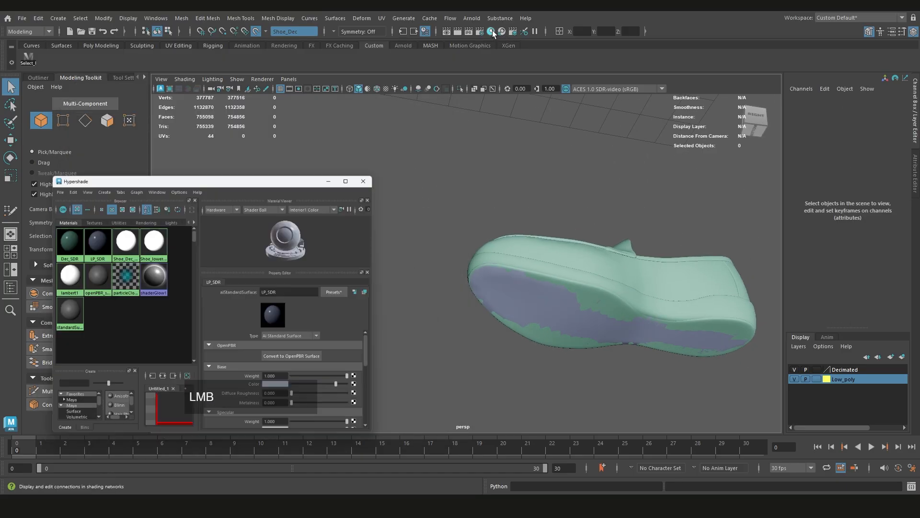
{"action": "left_click", "coordinate": [406, 110]}
Select the Shoe_low sole mesh and activate Quad Draw on it
{"action": "middle_click_drag", "start_coordinate": [554, 309], "coordinate": [514, 289], "text": "alt"}
{"action": "left_click_drag", "start_coordinate": [514, 289], "coordinate": [552, 308], "text": "alt"}
{"action": "left_click", "coordinate": [481, 275]}
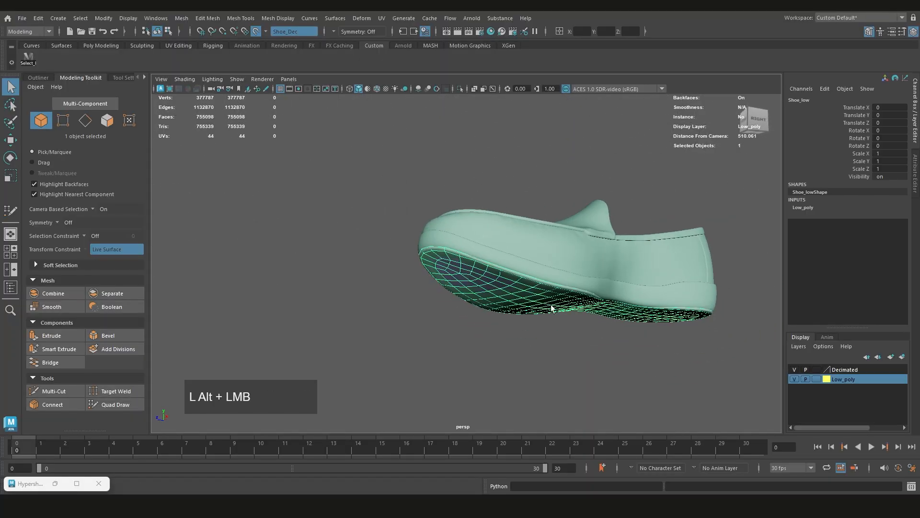
{"action": "key", "text": "ctrl+shift+q"}
Examine the sole's rim along the shoe from the toe around to the heel
{"action": "scroll", "coordinate": [494, 279], "scroll_direction": "up", "scroll_amount": 3}
{"action": "left_click_drag", "start_coordinate": [493, 279], "coordinate": [532, 280], "text": "alt"}
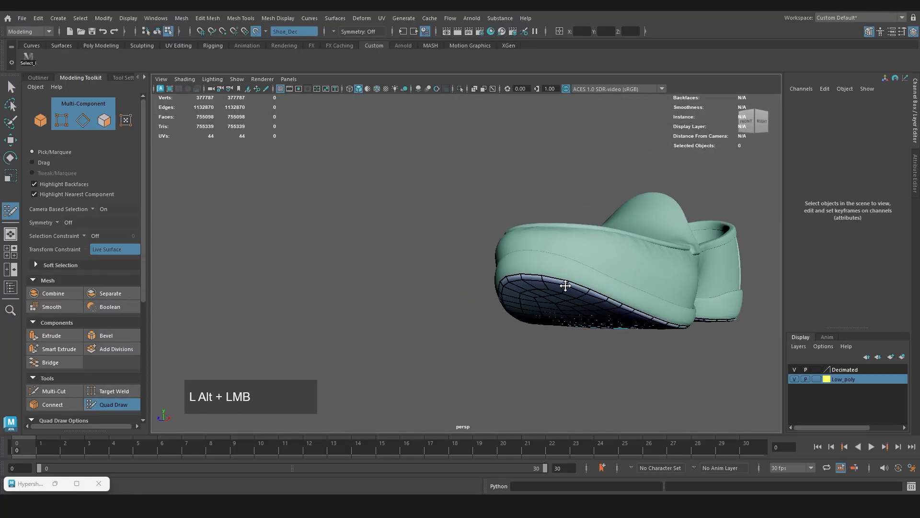
{"action": "scroll", "coordinate": [538, 278], "scroll_direction": "up", "scroll_amount": 2}
{"action": "scroll", "coordinate": [539, 278], "scroll_direction": "up", "scroll_amount": 3}
{"action": "middle_click_drag", "start_coordinate": [538, 279], "coordinate": [530, 269], "text": "alt"}
{"action": "scroll", "coordinate": [530, 269], "scroll_direction": "down", "scroll_amount": 2}
{"action": "left_click_drag", "start_coordinate": [530, 269], "coordinate": [602, 283], "text": "alt"}
{"action": "middle_click_drag", "start_coordinate": [602, 283], "coordinate": [419, 263], "text": "alt"}
{"action": "scroll", "coordinate": [419, 263], "scroll_direction": "down", "scroll_amount": 3}
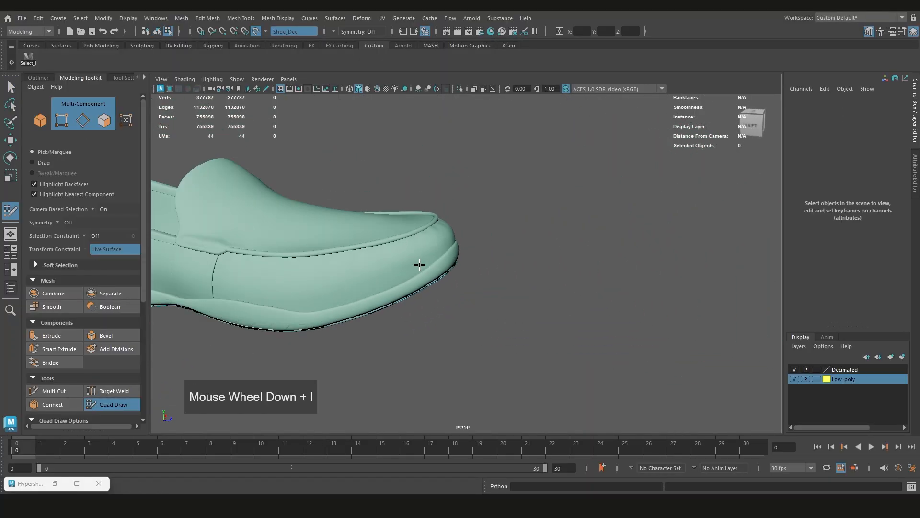
{"action": "mouse_move", "coordinate": [419, 263]}
{"action": "left_mouse_down", "text": "alt"}
{"action": "mouse_move", "coordinate": [392, 248]}
{"action": "mouse_move", "coordinate": [411, 261]}
{"action": "left_mouse_up", "text": "alt"}
{"action": "scroll", "coordinate": [547, 269], "scroll_direction": "up", "scroll_amount": 3}
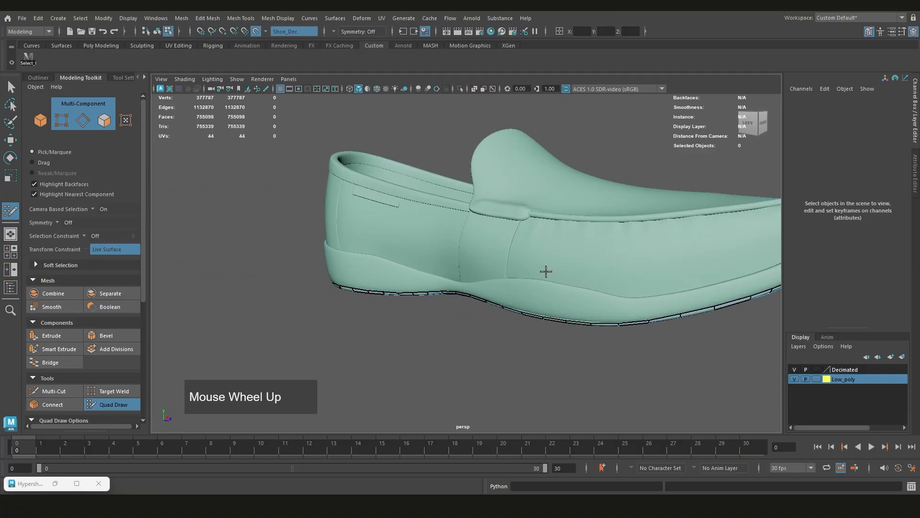
{"action": "left_click_drag", "start_coordinate": [546, 269], "coordinate": [427, 306], "text": "alt"}
Extrude the sole's entire open rim border upward onto the side of the shoe with Quad Draw
{"action": "scroll", "coordinate": [499, 269], "scroll_direction": "up", "scroll_amount": 3}
{"action": "middle_click_drag", "start_coordinate": [499, 269], "coordinate": [436, 269], "text": "alt"}
{"action": "left_click_drag", "start_coordinate": [435, 269], "coordinate": [436, 268], "text": "alt"}
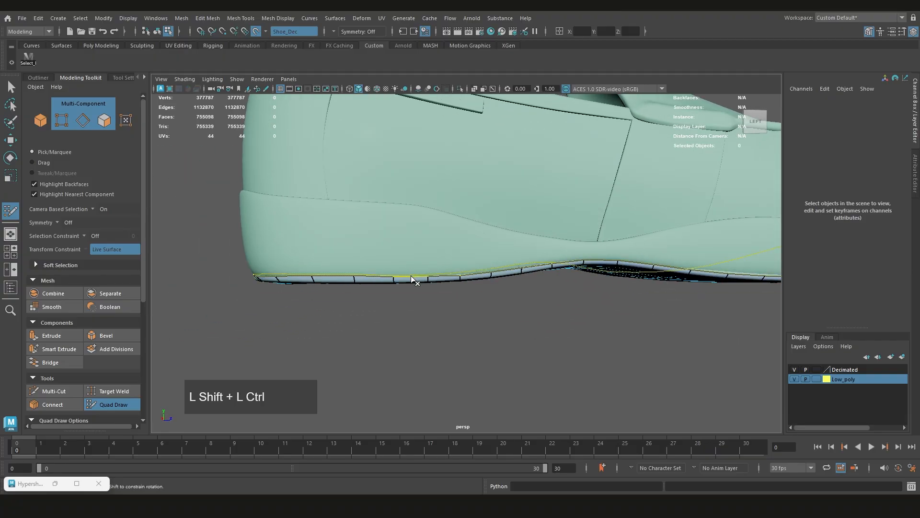
{"action": "key", "text": "Tab"}
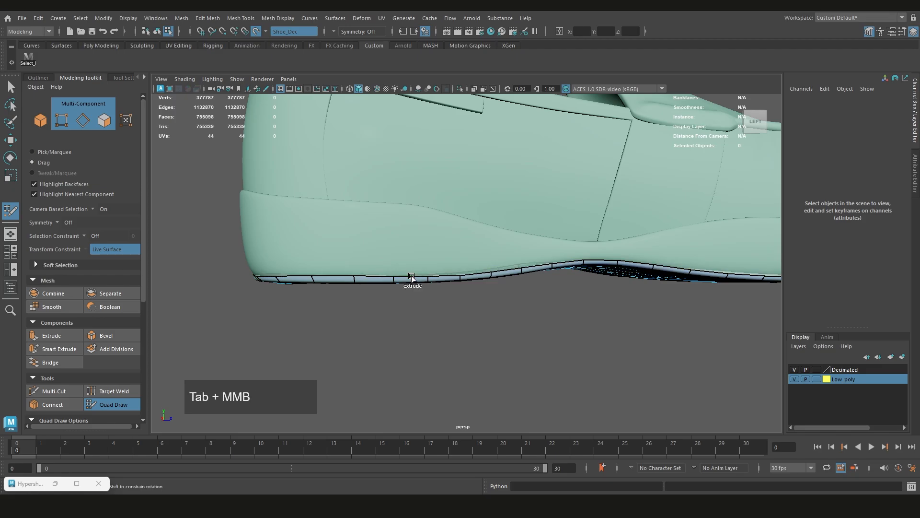
{"action": "middle_click_drag", "start_coordinate": [411, 278], "coordinate": [411, 257]}
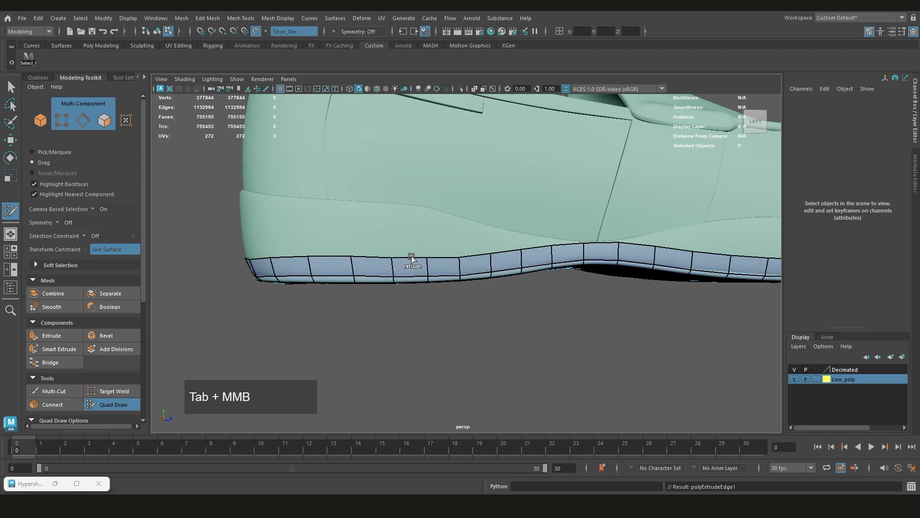
Undo the full border extrusion and extrude a single rim edge near the toe upward onto the sole's side wall
{"action": "scroll", "coordinate": [567, 236], "scroll_direction": "down", "scroll_amount": 3}
{"action": "left_click_drag", "start_coordinate": [567, 236], "coordinate": [417, 239], "text": "alt"}
{"action": "middle_click_drag", "start_coordinate": [417, 240], "coordinate": [524, 254], "text": "alt"}
{"action": "left_click_drag", "start_coordinate": [377, 237], "coordinate": [528, 269], "text": "alt"}
{"action": "middle_click_drag", "start_coordinate": [637, 308], "coordinate": [577, 289], "text": "alt"}
{"action": "scroll", "coordinate": [551, 283], "scroll_direction": "up", "scroll_amount": 3}
{"action": "left_click_drag", "start_coordinate": [501, 276], "coordinate": [580, 286], "text": "alt"}
{"action": "middle_click_drag", "start_coordinate": [568, 287], "coordinate": [494, 283], "text": "alt"}
{"action": "scroll", "coordinate": [508, 275], "scroll_direction": "up", "scroll_amount": 3}
{"action": "left_click_drag", "start_coordinate": [523, 274], "coordinate": [518, 247]}
{"action": "middle_click_drag", "start_coordinate": [517, 248], "coordinate": [708, 288], "text": "alt"}
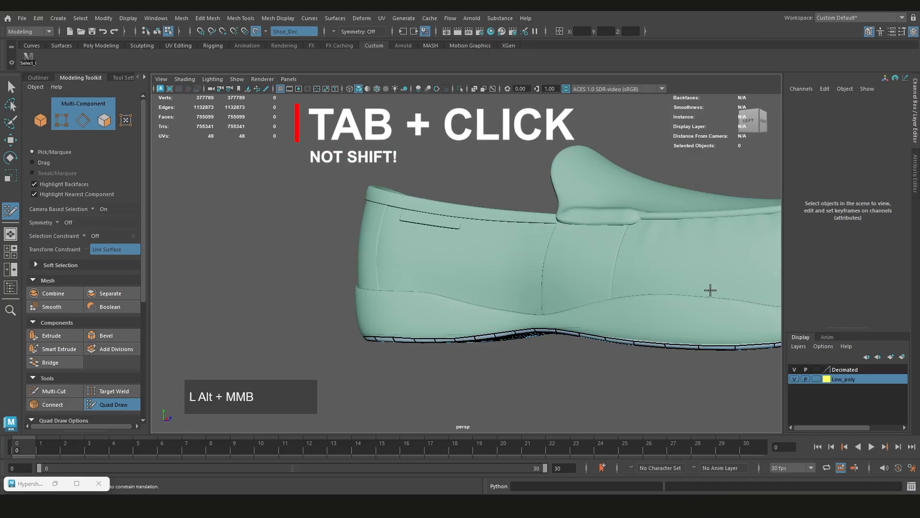
Extrude a single rim edge at the heel upward onto the sole's side wall
{"action": "left_click_drag", "start_coordinate": [709, 288], "coordinate": [425, 294], "text": "alt"}
{"action": "scroll", "coordinate": [435, 294], "scroll_direction": "up", "scroll_amount": 4}
{"action": "mouse_move", "coordinate": [442, 339]}
{"action": "left_mouse_down"}
{"action": "mouse_move", "coordinate": [431, 278]}
{"action": "mouse_move", "coordinate": [434, 338]}
{"action": "mouse_move", "coordinate": [434, 276]}
{"action": "left_mouse_up"}
{"action": "scroll", "coordinate": [537, 300], "scroll_direction": "down", "scroll_amount": 5}
{"action": "mouse_move", "coordinate": [444, 273]}
{"action": "middle_mouse_down", "text": "alt"}
{"action": "mouse_move", "coordinate": [473, 284]}
{"action": "mouse_move", "coordinate": [355, 277]}
{"action": "middle_mouse_up", "text": "alt"}
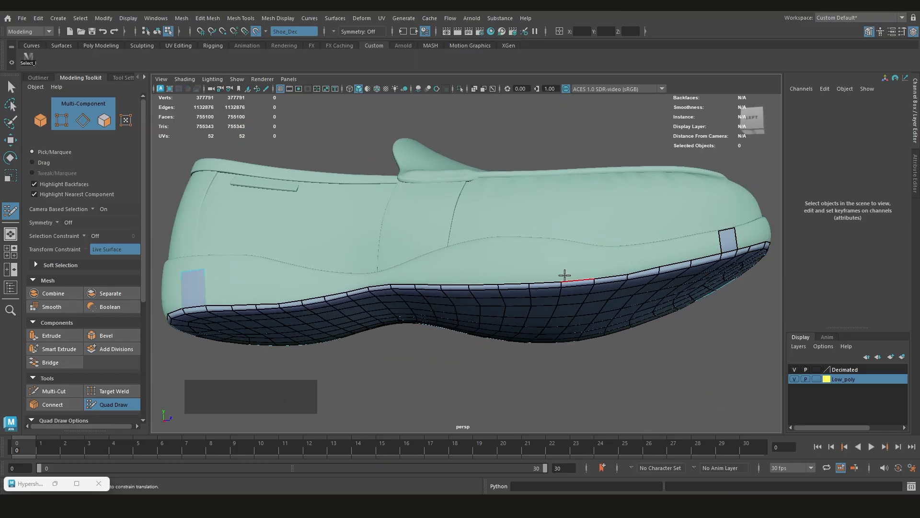
Extrude the rim border between the toe and heel patches up the side wall and weld its front end to the toe patch
{"action": "middle_click_drag", "start_coordinate": [486, 283], "coordinate": [483, 262]}
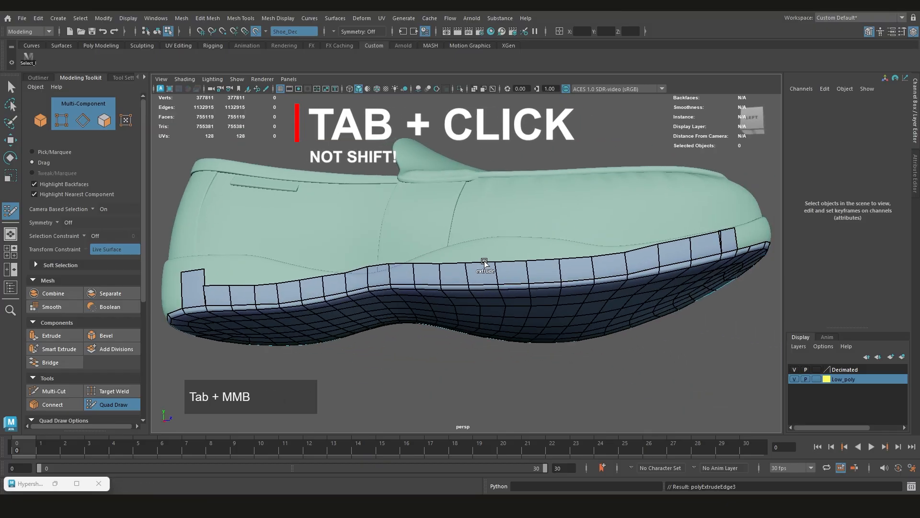
{"action": "scroll", "coordinate": [539, 266], "scroll_direction": "up", "scroll_amount": 6}
{"action": "middle_click_drag", "start_coordinate": [583, 263], "coordinate": [460, 278], "text": "alt"}
{"action": "scroll", "coordinate": [484, 281], "scroll_direction": "up", "scroll_amount": 3}
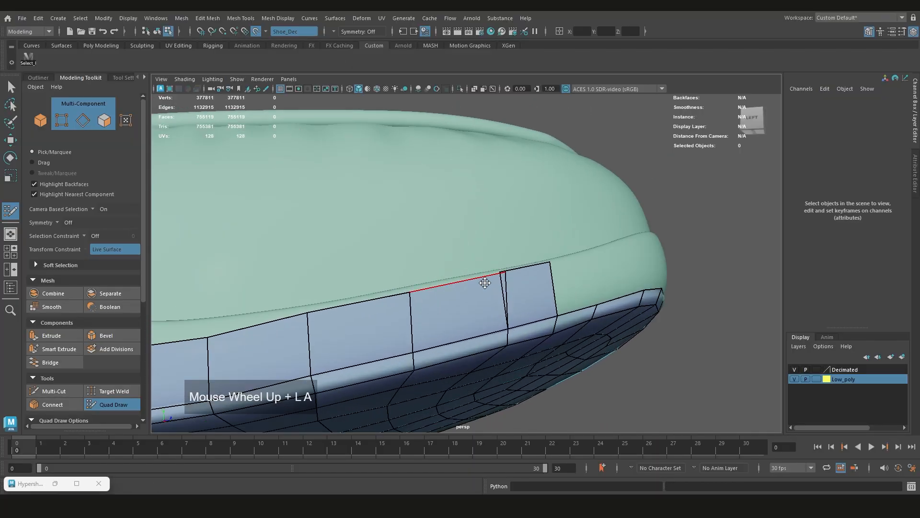
{"action": "left_click_drag", "start_coordinate": [487, 282], "coordinate": [462, 285], "text": "alt"}
Align the toe patch's upper vertices with the seam line on the sole's side wall
{"action": "left_click_drag", "start_coordinate": [547, 241], "coordinate": [541, 238]}
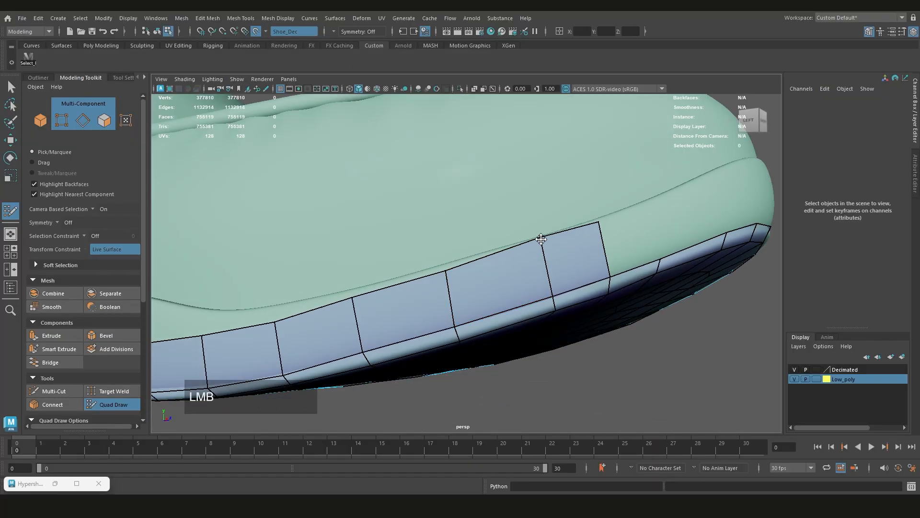
{"action": "left_click_drag", "start_coordinate": [598, 224], "coordinate": [599, 220]}
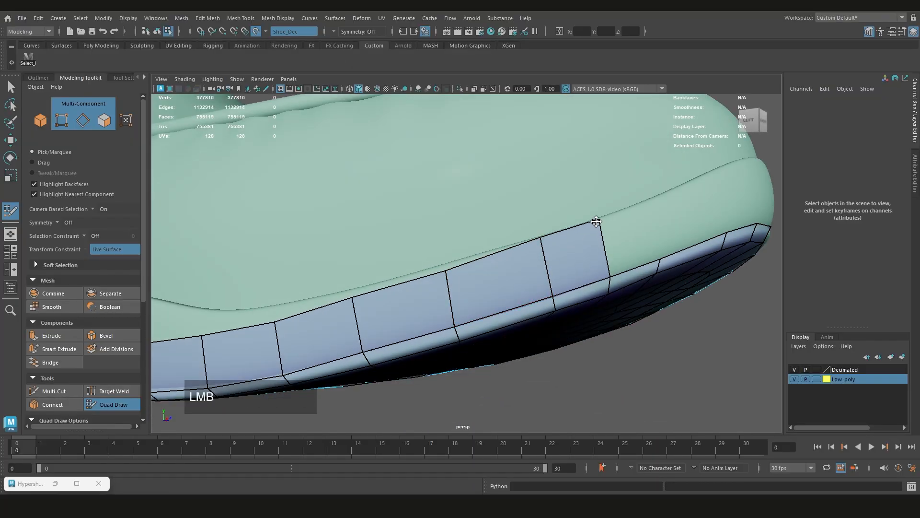
{"action": "left_click", "coordinate": [448, 296], "text": "ctrl"}
{"action": "key", "text": "ctrl+z"}
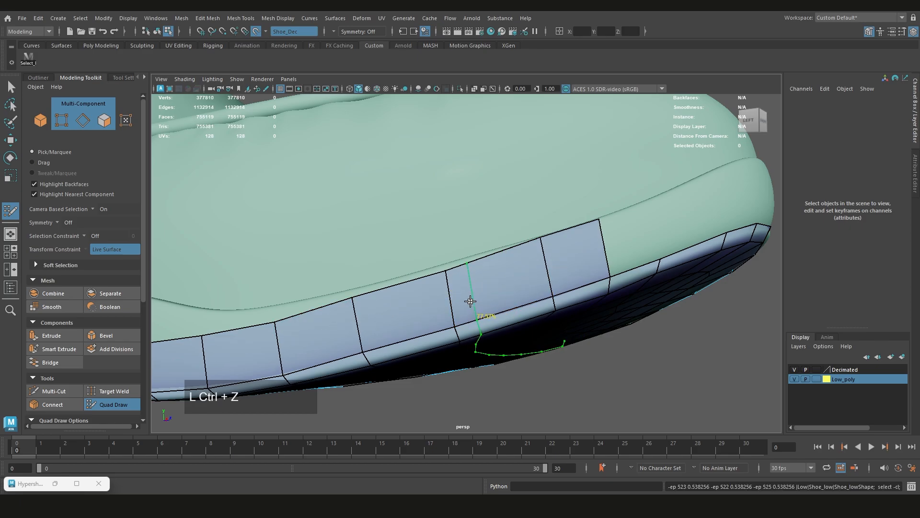
Raise the side strip's upper vertices behind the toe and under the forefoot to the seam line
{"action": "scroll", "coordinate": [470, 301], "scroll_direction": "down", "scroll_amount": 3}
{"action": "scroll", "coordinate": [477, 285], "scroll_direction": "up", "scroll_amount": 3}
{"action": "left_click_drag", "start_coordinate": [468, 268], "coordinate": [468, 265]}
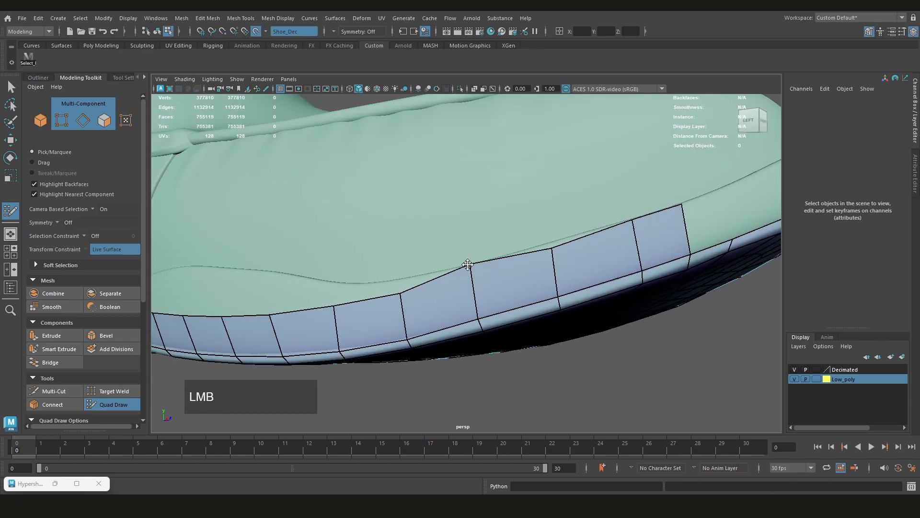
{"action": "left_click_drag", "start_coordinate": [552, 249], "coordinate": [549, 245]}
{"action": "middle_click_drag", "start_coordinate": [438, 276], "coordinate": [501, 302], "text": "alt"}
{"action": "key", "text": "ctrl+z"}
{"action": "left_click_drag", "start_coordinate": [504, 301], "coordinate": [502, 262]}
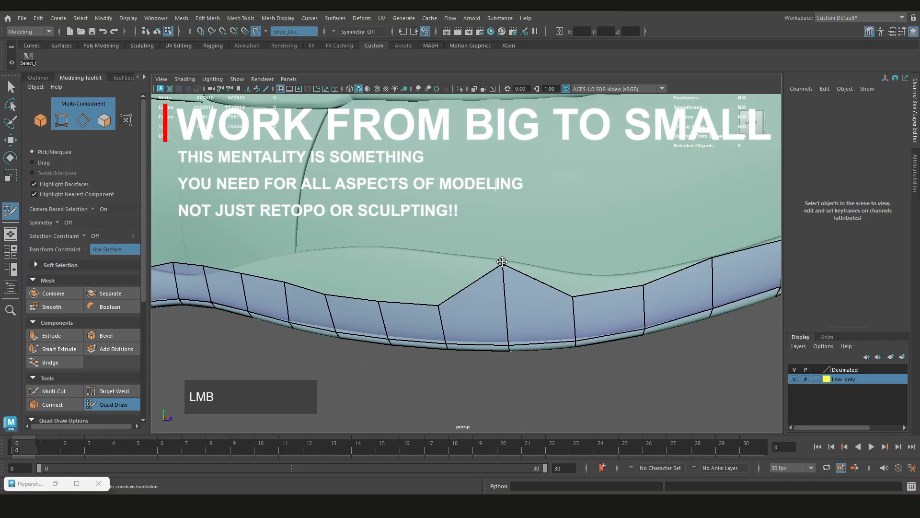
Inspect the side strip's vertices against the shoe surface in X-ray shading
{"action": "middle_click_drag", "start_coordinate": [570, 298], "coordinate": [479, 304], "text": "alt"}
{"action": "mouse_move", "coordinate": [479, 304]}
{"action": "left_mouse_down", "text": "alt"}
{"action": "mouse_move", "coordinate": [364, 286]}
{"action": "mouse_move", "coordinate": [494, 314]}
{"action": "mouse_move", "coordinate": [487, 351]}
{"action": "mouse_move", "coordinate": [486, 292]}
{"action": "left_mouse_up", "text": "alt"}
{"action": "key", "text": "q"}
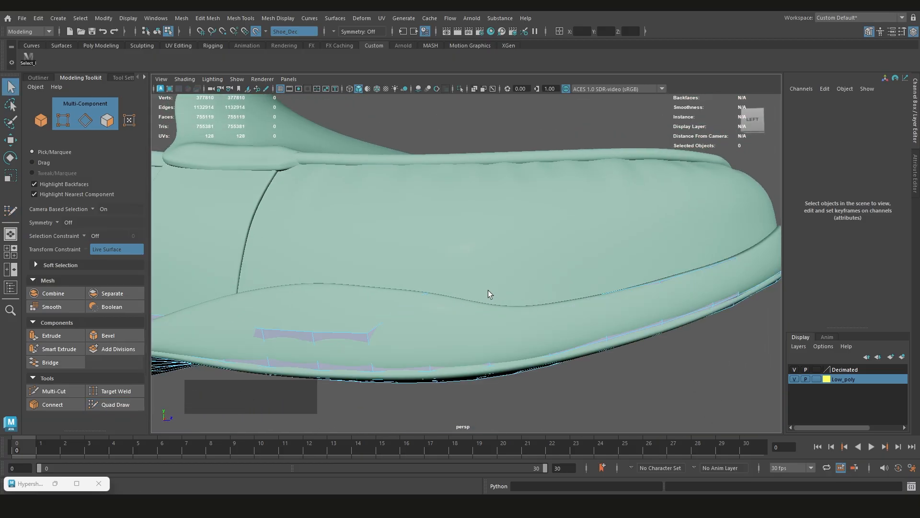
{"action": "right_click_drag", "start_coordinate": [533, 131], "coordinate": [488, 137]}
{"action": "key", "text": "ctrl+shift+z"}
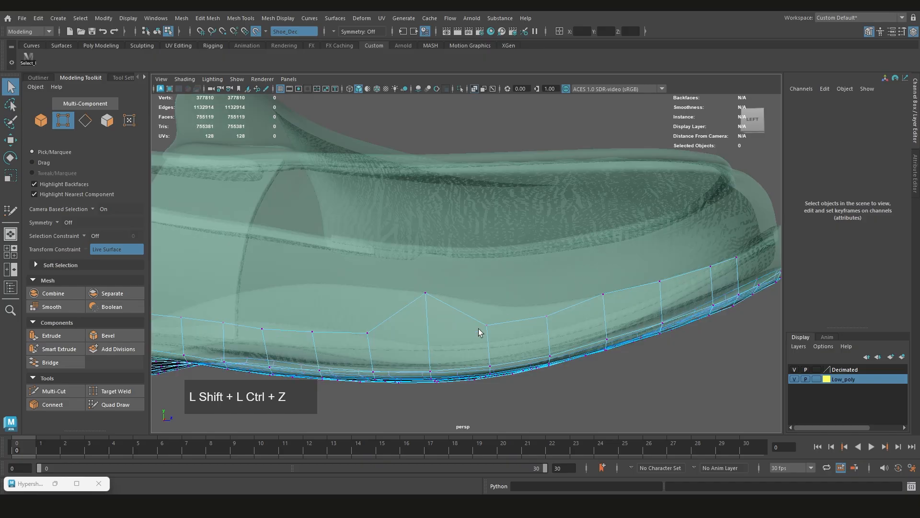
{"action": "left_click", "coordinate": [475, 89]}
{"action": "left_click", "coordinate": [475, 89]}
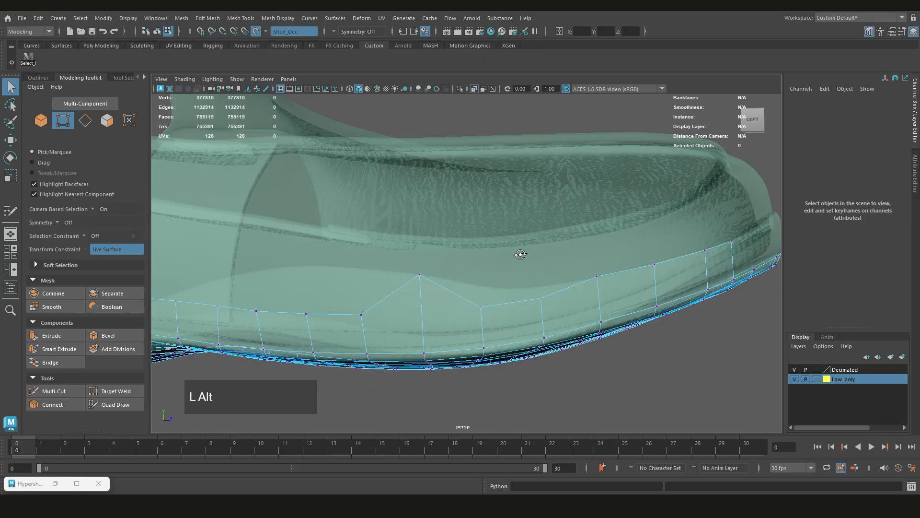
Try to adjust the forefoot strip's vertices with the Move tool instead of Quad Draw
{"action": "left_click_drag", "start_coordinate": [520, 254], "coordinate": [567, 310], "text": "alt"}
{"action": "left_click_drag", "start_coordinate": [472, 345], "coordinate": [472, 346]}
{"action": "left_click_drag", "start_coordinate": [472, 345], "coordinate": [522, 335], "text": "alt"}
{"action": "key", "text": "w"}
{"action": "middle_click_drag", "start_coordinate": [522, 335], "coordinate": [497, 251], "text": "alt"}
{"action": "left_click_drag", "start_coordinate": [498, 251], "coordinate": [493, 263]}
{"action": "middle_click_drag", "start_coordinate": [493, 263], "coordinate": [441, 257], "text": "alt"}
{"action": "key", "text": "ctrl+shift+q"}
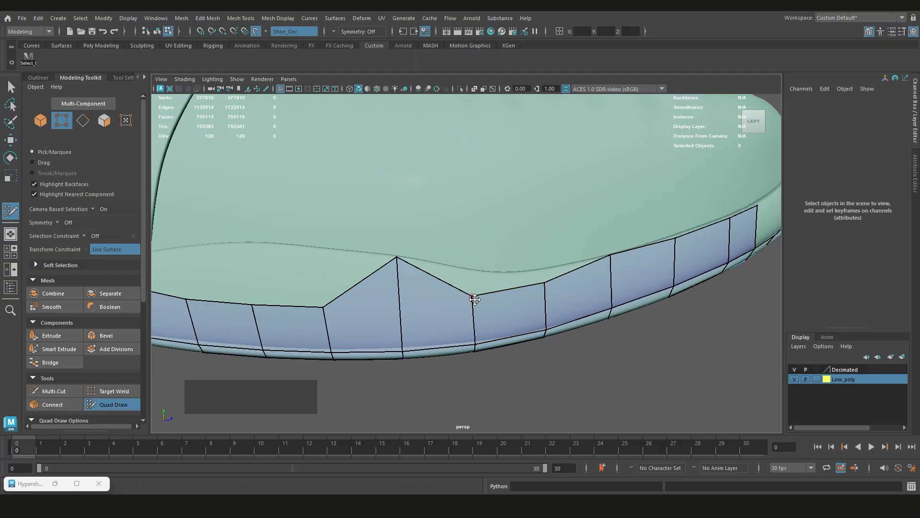
Use Quad Draw to move the forefoot strip's remaining upper vertices onto the curved side seam
{"action": "left_click_drag", "start_coordinate": [474, 299], "coordinate": [472, 275]}
{"action": "left_click_drag", "start_coordinate": [541, 285], "coordinate": [543, 272]}
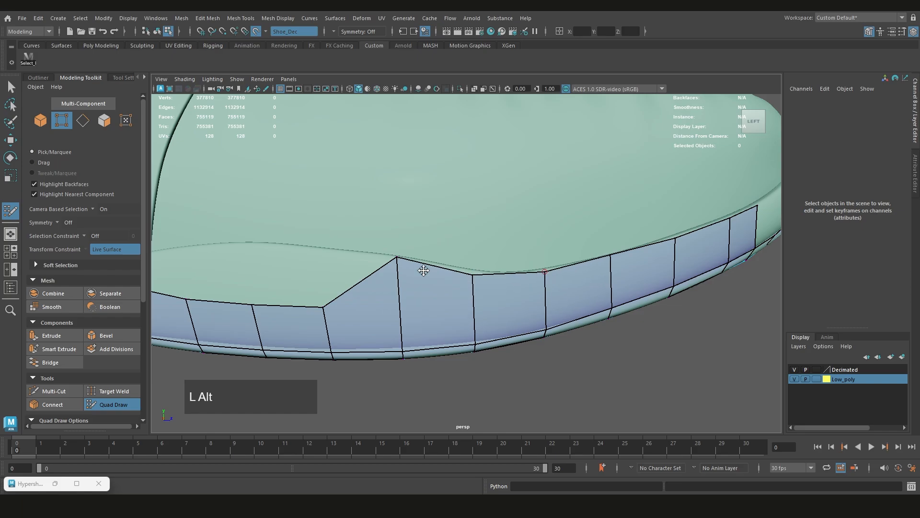
{"action": "mouse_move", "coordinate": [423, 271]}
{"action": "left_mouse_down", "text": "alt"}
{"action": "mouse_move", "coordinate": [455, 293]}
{"action": "mouse_move", "coordinate": [463, 247]}
{"action": "left_mouse_up", "text": "alt"}
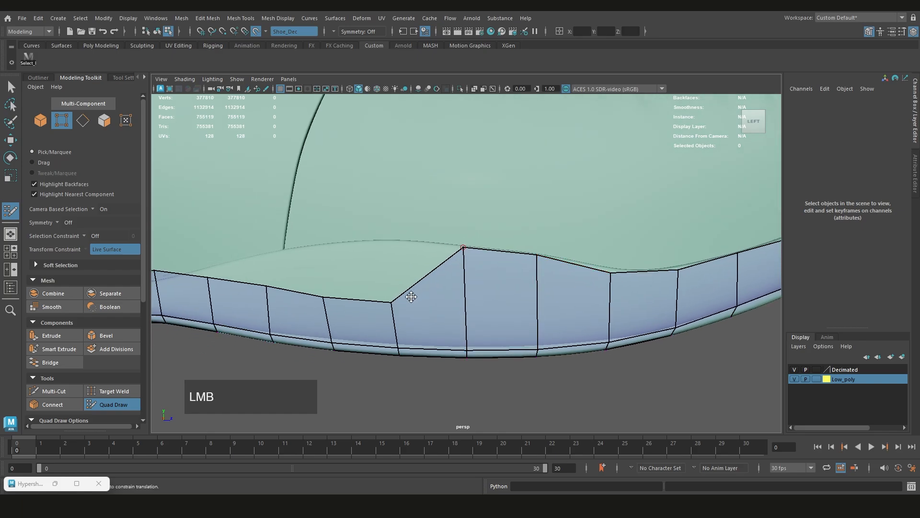
{"action": "left_click_drag", "start_coordinate": [393, 301], "coordinate": [394, 246]}
{"action": "scroll", "coordinate": [394, 243], "scroll_direction": "down", "scroll_amount": 1}
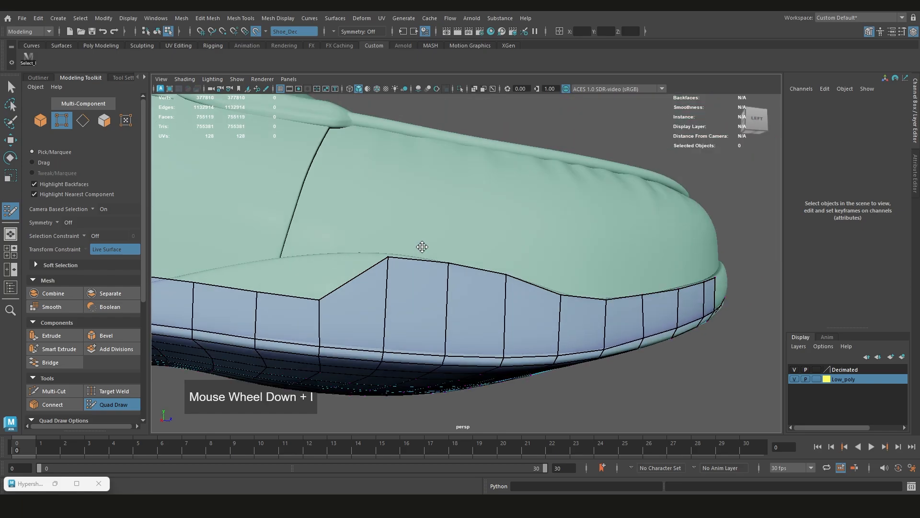
{"action": "middle_click_drag", "start_coordinate": [422, 246], "coordinate": [551, 249], "text": "alt"}
{"action": "mouse_move", "coordinate": [551, 248]}
{"action": "left_mouse_down", "text": "alt"}
{"action": "mouse_move", "coordinate": [486, 283]}
{"action": "mouse_move", "coordinate": [467, 254]}
{"action": "left_mouse_up", "text": "alt"}
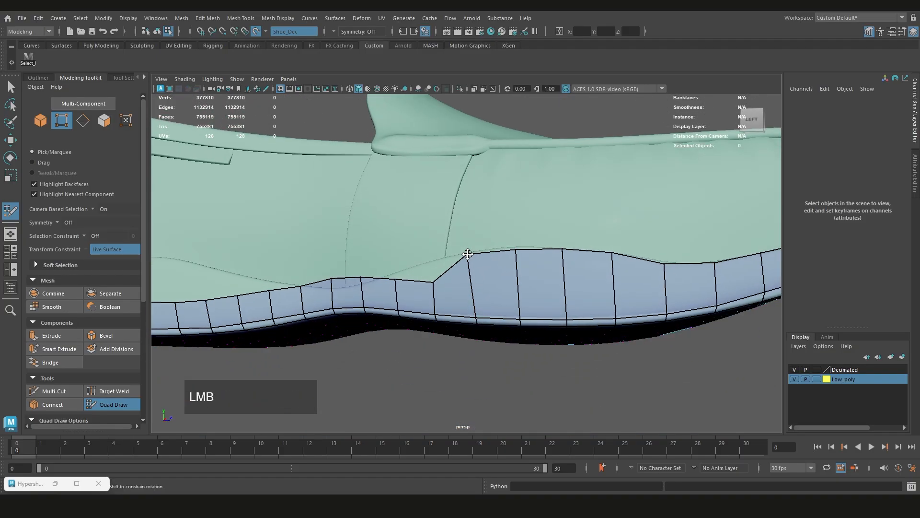
Shift the strip's upper midfoot vertices onto the lowest dip of the side seam
{"action": "middle_click_drag", "start_coordinate": [441, 260], "coordinate": [501, 277], "text": "alt"}
{"action": "scroll", "coordinate": [502, 277], "scroll_direction": "up", "scroll_amount": 1}
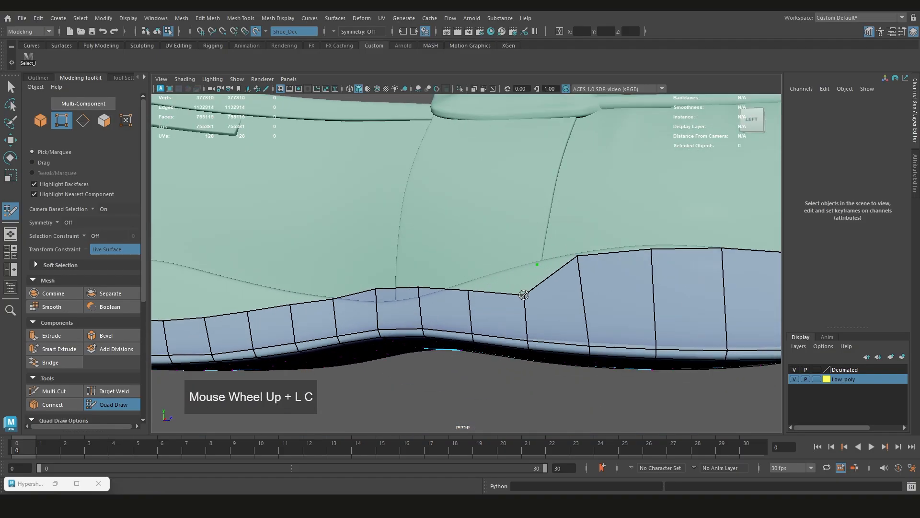
{"action": "left_click_drag", "start_coordinate": [501, 278], "coordinate": [538, 289], "text": "alt"}
{"action": "scroll", "coordinate": [525, 278], "scroll_direction": "down", "scroll_amount": 1}
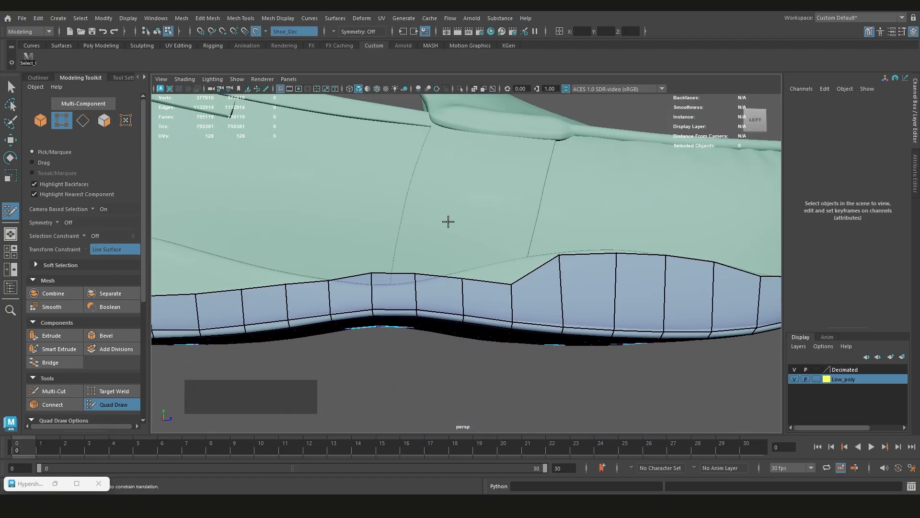
{"action": "mouse_move", "coordinate": [375, 274]}
{"action": "left_mouse_down"}
{"action": "mouse_move", "coordinate": [389, 284]}
{"action": "mouse_move", "coordinate": [472, 280]}
{"action": "mouse_move", "coordinate": [436, 288]}
{"action": "left_mouse_up"}
{"action": "mouse_move", "coordinate": [472, 259]}
{"action": "left_mouse_down", "text": "alt"}
{"action": "mouse_move", "coordinate": [445, 287]}
{"action": "mouse_move", "coordinate": [430, 269]}
{"action": "mouse_move", "coordinate": [416, 325]}
{"action": "mouse_move", "coordinate": [479, 290]}
{"action": "left_mouse_up", "text": "alt"}
{"action": "scroll", "coordinate": [487, 312], "scroll_direction": "up", "scroll_amount": 3}
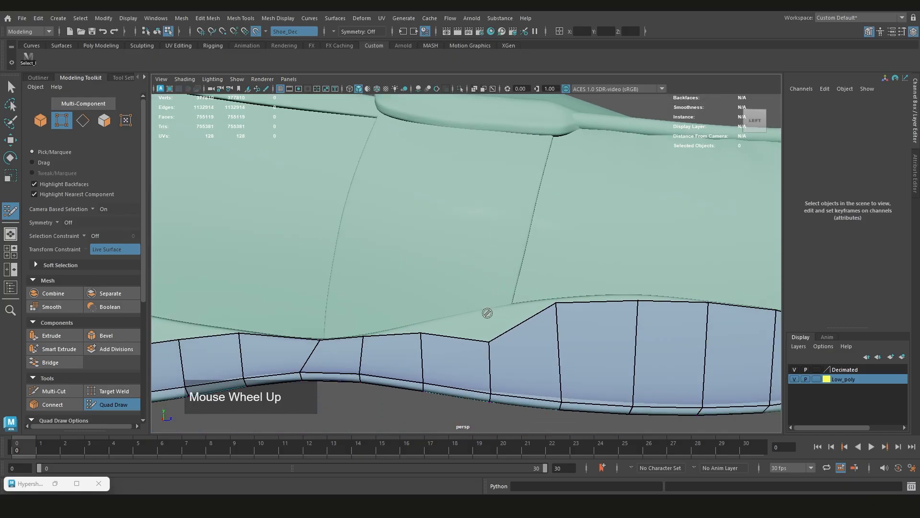
Try to reposition two upper midfoot vertices against the side wall with the Move tool
{"action": "key", "text": "q"}
{"action": "key", "text": "ctrl+shift+z"}
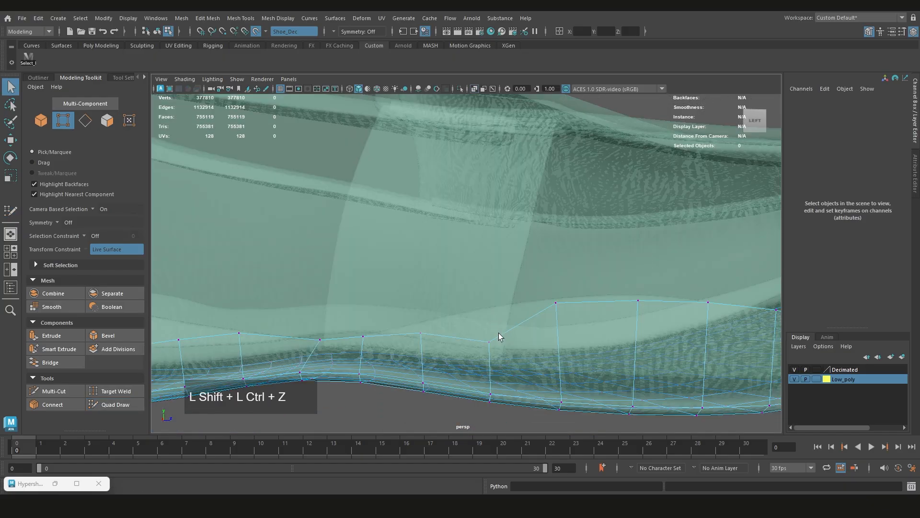
{"action": "key", "text": "alt+x"}
{"action": "key", "text": "w"}
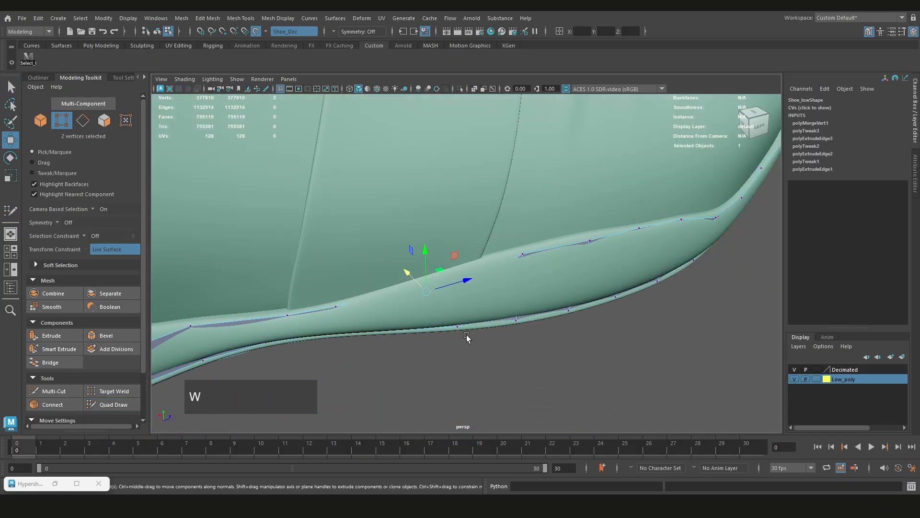
{"action": "left_click_drag", "start_coordinate": [409, 275], "coordinate": [417, 292]}
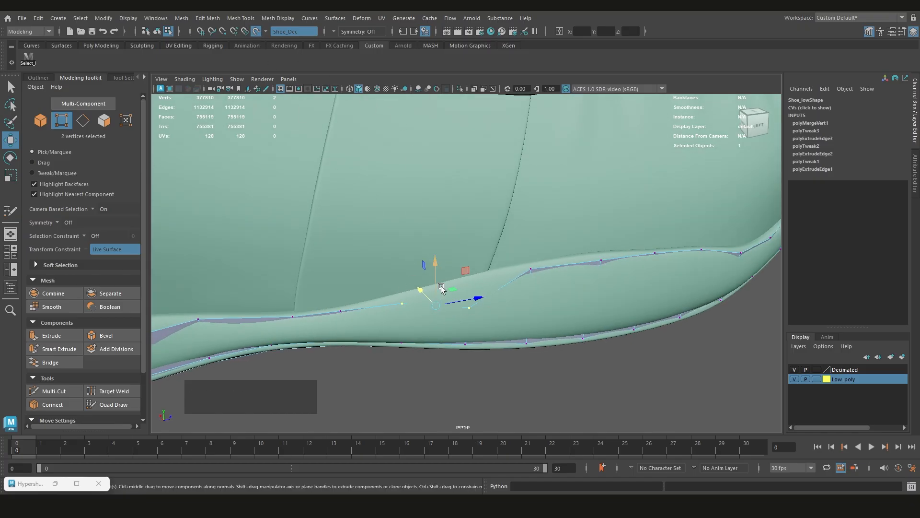
{"action": "mouse_move", "coordinate": [437, 280]}
{"action": "left_mouse_down"}
{"action": "mouse_move", "coordinate": [438, 211]}
{"action": "mouse_move", "coordinate": [458, 278]}
{"action": "mouse_move", "coordinate": [479, 302]}
{"action": "mouse_move", "coordinate": [470, 269]}
{"action": "mouse_move", "coordinate": [459, 275]}
{"action": "mouse_move", "coordinate": [495, 290]}
{"action": "mouse_move", "coordinate": [453, 288]}
{"action": "left_mouse_up"}
{"action": "key", "text": "ctrl+z"}
{"action": "key", "text": "q"}
{"action": "key", "text": "ctrl+shift+q"}
Align the upper midfoot vertices with the rising seam between arch and forefoot in Quad Draw
{"action": "scroll", "coordinate": [472, 301], "scroll_direction": "down", "scroll_amount": 2}
{"action": "left_click_drag", "start_coordinate": [424, 332], "coordinate": [430, 327]}
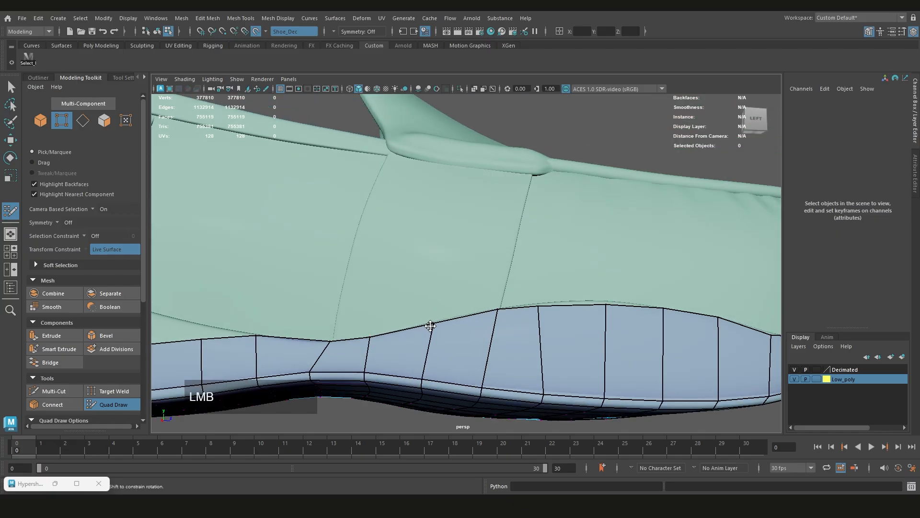
{"action": "scroll", "coordinate": [504, 301], "scroll_direction": "down", "scroll_amount": 2}
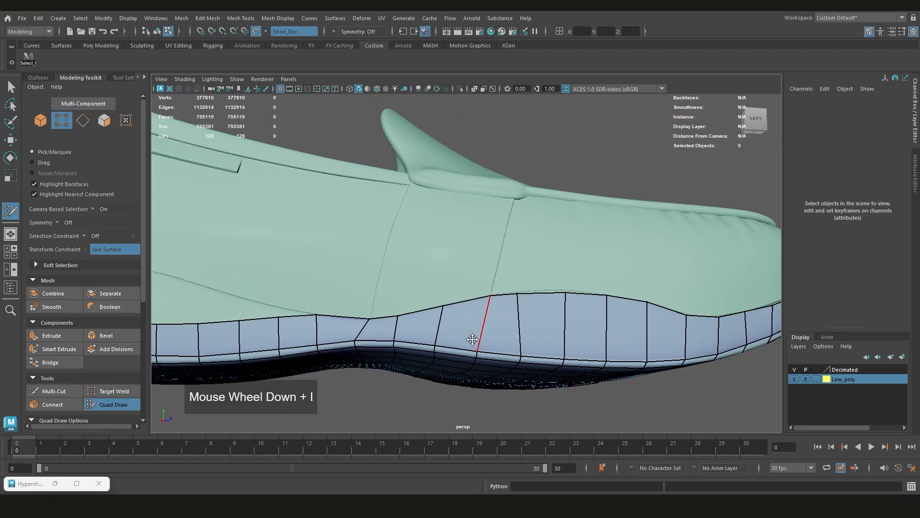
Try inserting a lengthwise edge loop along the raised side strip
{"action": "left_click_drag", "start_coordinate": [473, 327], "coordinate": [478, 314], "text": "alt"}
{"action": "left_click", "coordinate": [465, 315], "text": "ctrl"}
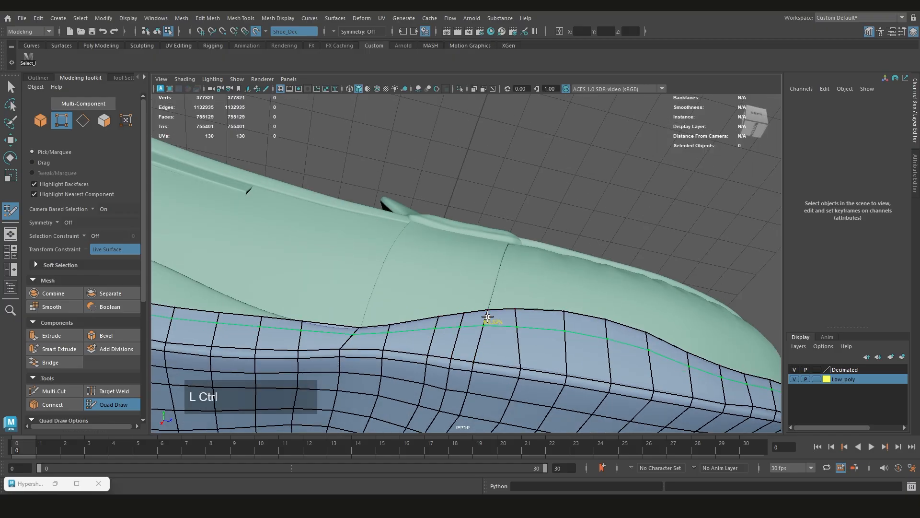
{"action": "key", "text": "ctrl+z"}
Even out the spacing of the strip's upper vertices along the seam's forefoot arch
{"action": "scroll", "coordinate": [431, 329], "scroll_direction": "down", "scroll_amount": 2}
{"action": "left_click_drag", "start_coordinate": [431, 329], "coordinate": [436, 297], "text": "alt"}
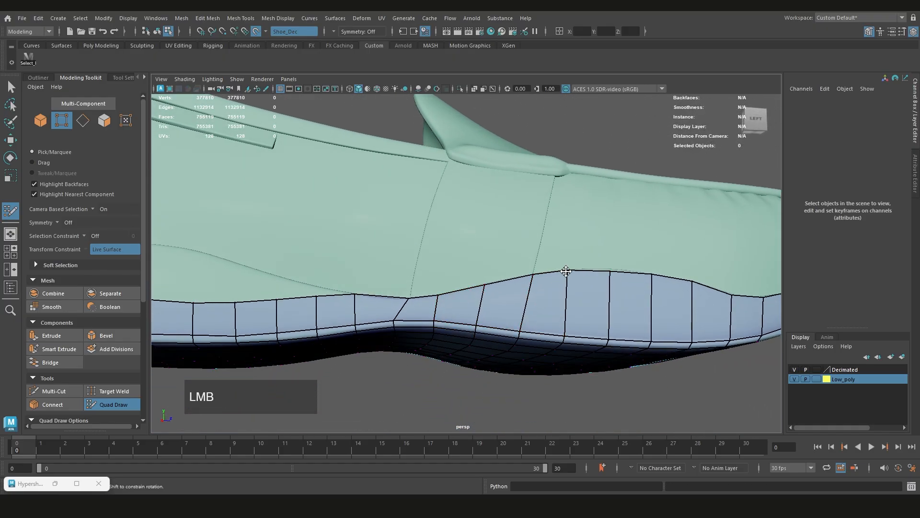
{"action": "left_click_drag", "start_coordinate": [580, 274], "coordinate": [517, 313], "text": "alt"}
{"action": "scroll", "coordinate": [492, 278], "scroll_direction": "down", "scroll_amount": 2}
{"action": "left_click", "coordinate": [527, 297], "text": "ctrl"}
{"action": "key", "text": "ctrl+z"}
{"action": "scroll", "coordinate": [498, 277], "scroll_direction": "up", "scroll_amount": 2}
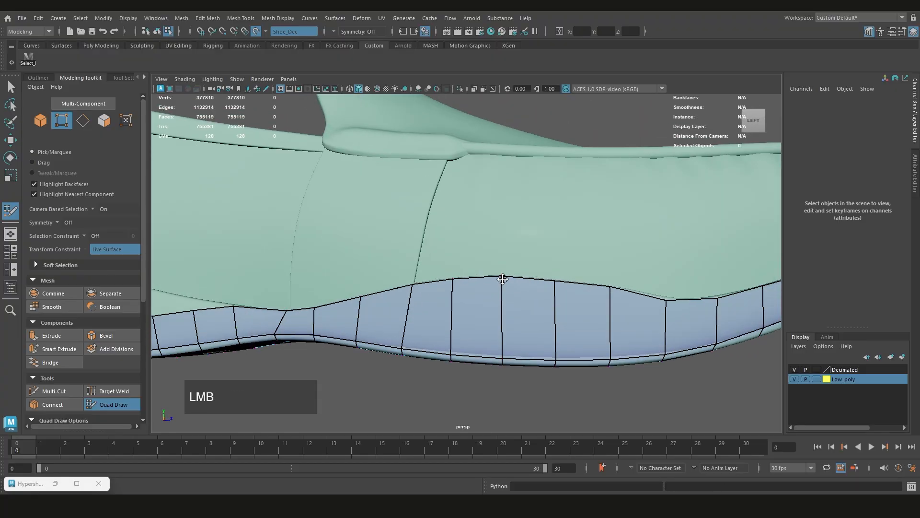
Raise the strip's upper vertices from the midfoot back to the heel patch onto the side seam
{"action": "middle_click_drag", "start_coordinate": [472, 284], "coordinate": [543, 308], "text": "alt"}
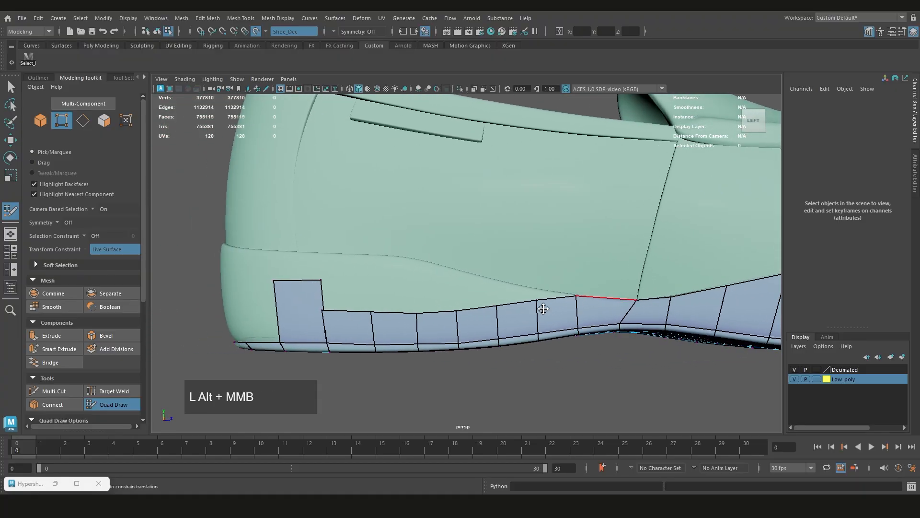
{"action": "mouse_move", "coordinate": [535, 300]}
{"action": "left_mouse_down"}
{"action": "mouse_move", "coordinate": [534, 289]}
{"action": "mouse_move", "coordinate": [496, 284]}
{"action": "left_mouse_up"}
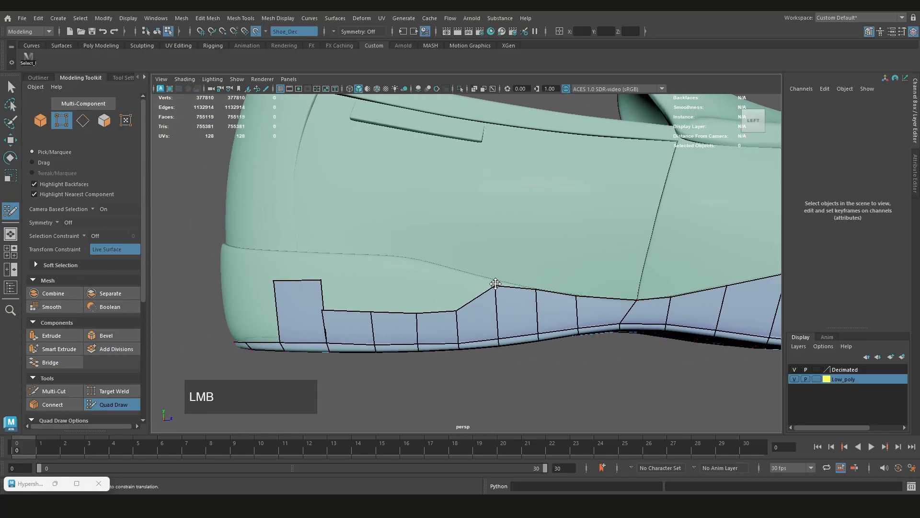
{"action": "left_click_drag", "start_coordinate": [456, 308], "coordinate": [454, 268]}
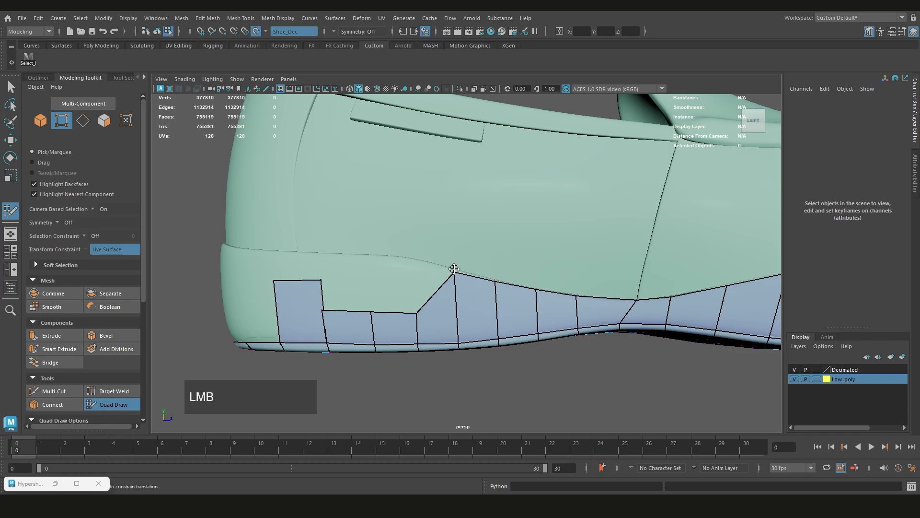
{"action": "left_click_drag", "start_coordinate": [418, 312], "coordinate": [419, 262]}
{"action": "middle_click_drag", "start_coordinate": [392, 286], "coordinate": [535, 294], "text": "alt"}
{"action": "left_click_drag", "start_coordinate": [513, 319], "coordinate": [513, 264]}
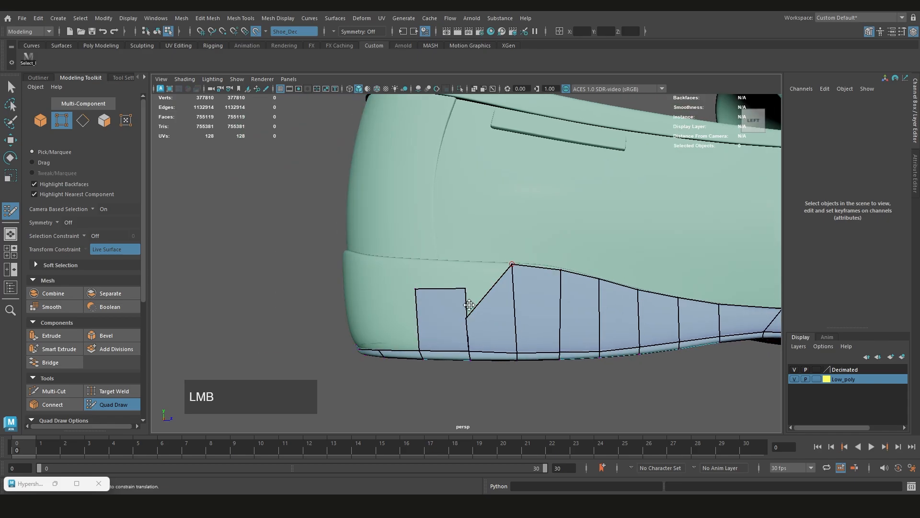
Weld the strip's rear end to the heel patch and raise the patch's upper vertices to the seam
{"action": "left_click_drag", "start_coordinate": [465, 317], "coordinate": [464, 289]}
{"action": "left_click_drag", "start_coordinate": [464, 289], "coordinate": [463, 264]}
{"action": "left_click_drag", "start_coordinate": [416, 290], "coordinate": [419, 261]}
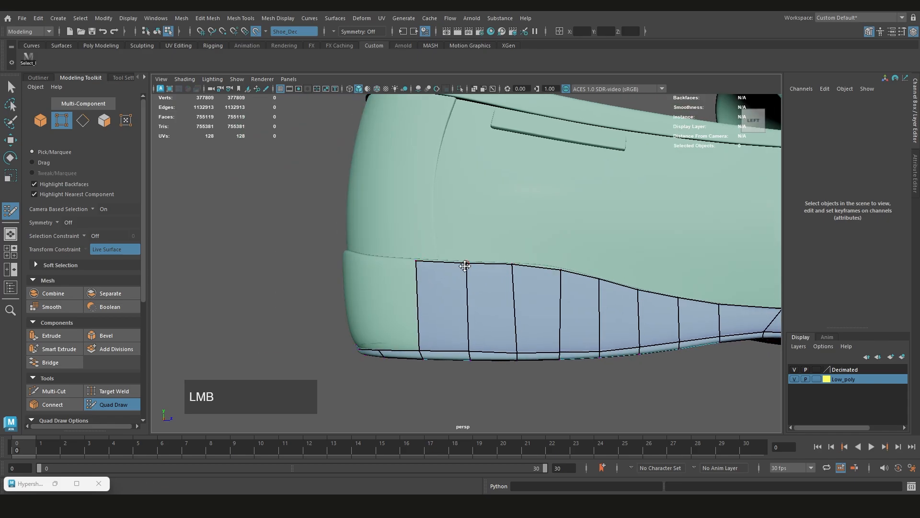
Examine the side strip along the seam, around the toe and on the shoe's opposite side
{"action": "scroll", "coordinate": [463, 264], "scroll_direction": "down", "scroll_amount": 4}
{"action": "middle_click_drag", "start_coordinate": [479, 273], "coordinate": [355, 289], "text": "alt"}
{"action": "scroll", "coordinate": [365, 290], "scroll_direction": "down", "scroll_amount": 3}
{"action": "mouse_move", "coordinate": [539, 299]}
{"action": "left_mouse_down", "text": "alt"}
{"action": "mouse_move", "coordinate": [528, 296]}
{"action": "mouse_move", "coordinate": [546, 293]}
{"action": "left_mouse_up", "text": "alt"}
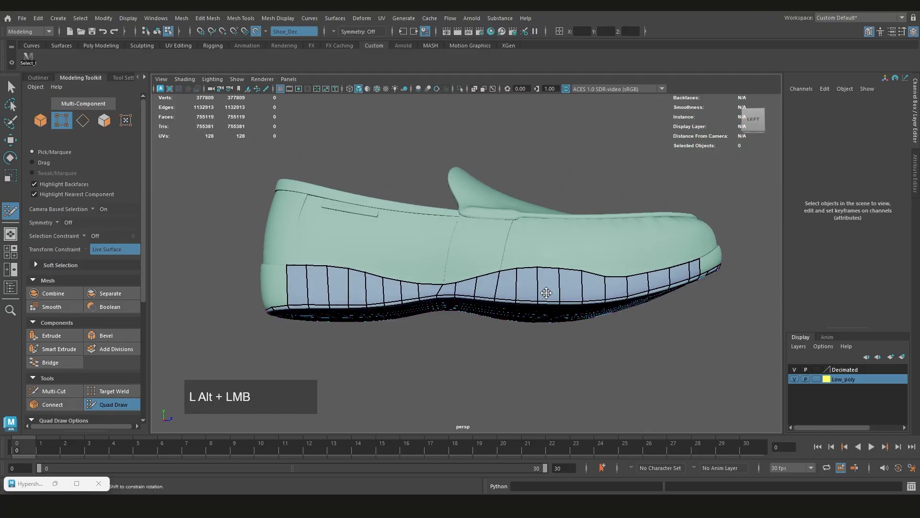
{"action": "left_click_drag", "start_coordinate": [650, 257], "coordinate": [642, 257], "text": "alt"}
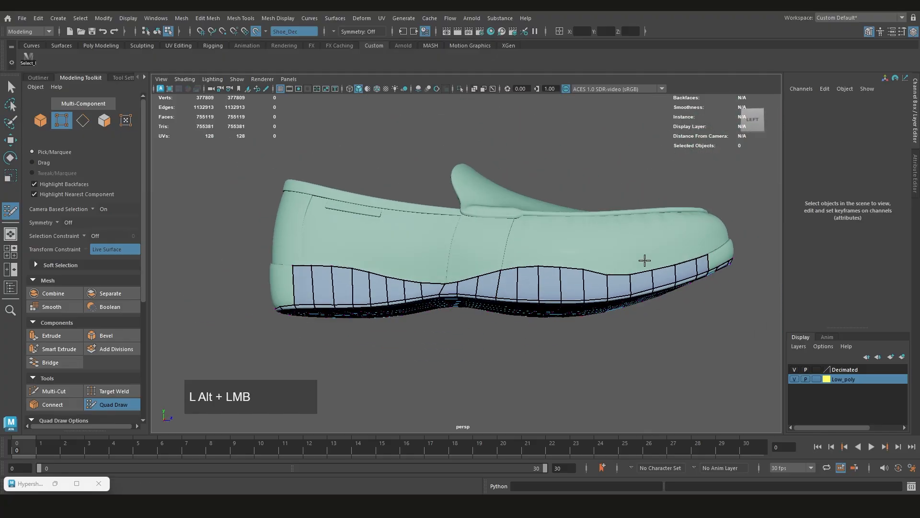
{"action": "middle_click_drag", "start_coordinate": [642, 256], "coordinate": [452, 267], "text": "alt"}
{"action": "left_click_drag", "start_coordinate": [452, 267], "coordinate": [475, 264], "text": "alt"}
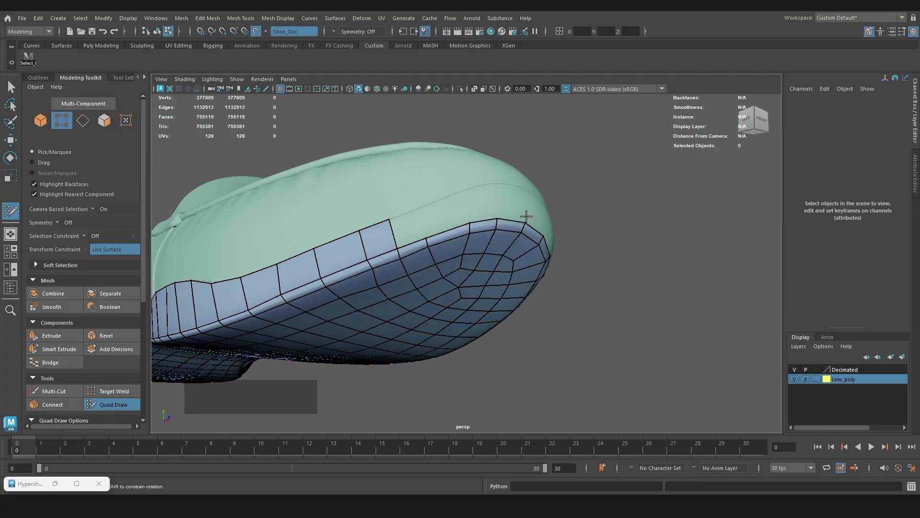
{"action": "scroll", "coordinate": [526, 216], "scroll_direction": "down", "scroll_amount": 5}
{"action": "scroll", "coordinate": [548, 298], "scroll_direction": "up", "scroll_amount": 4}
{"action": "left_click_drag", "start_coordinate": [680, 265], "coordinate": [666, 238], "text": "alt"}
{"action": "scroll", "coordinate": [431, 255], "scroll_direction": "up", "scroll_amount": 3}
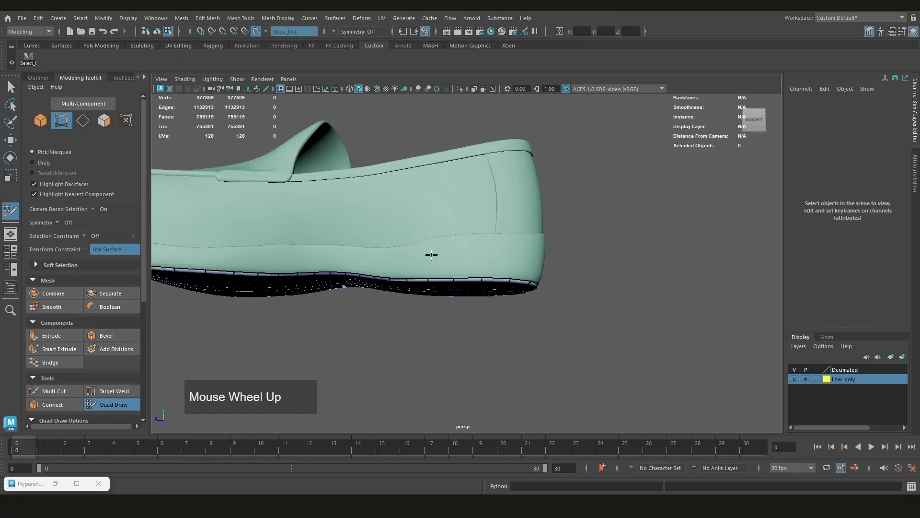
Extend the side strip around the heel with three more quads from the sole rim up to the seam
{"action": "left_click_drag", "start_coordinate": [432, 255], "coordinate": [393, 269], "text": "alt"}
{"action": "middle_click_drag", "start_coordinate": [393, 268], "coordinate": [472, 274], "text": "alt"}
{"action": "scroll", "coordinate": [473, 273], "scroll_direction": "up", "scroll_amount": 3}
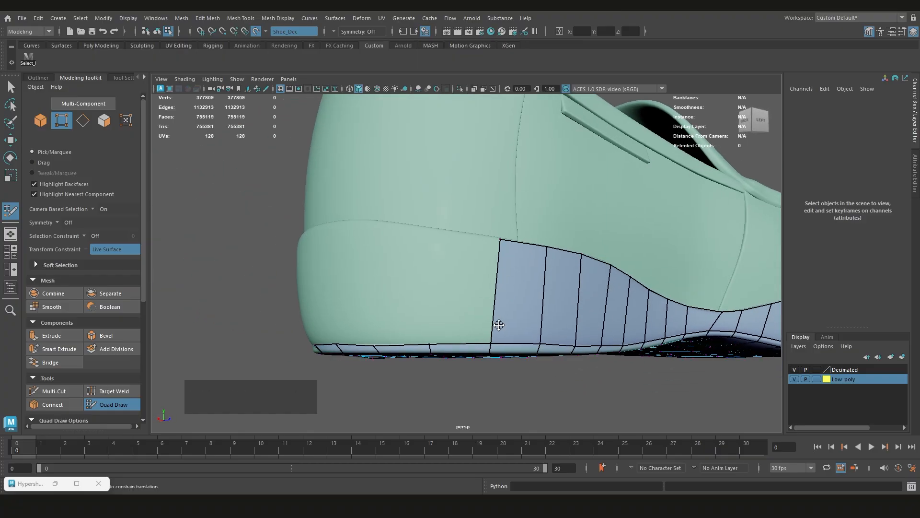
{"action": "left_click_drag", "start_coordinate": [493, 342], "coordinate": [442, 237]}
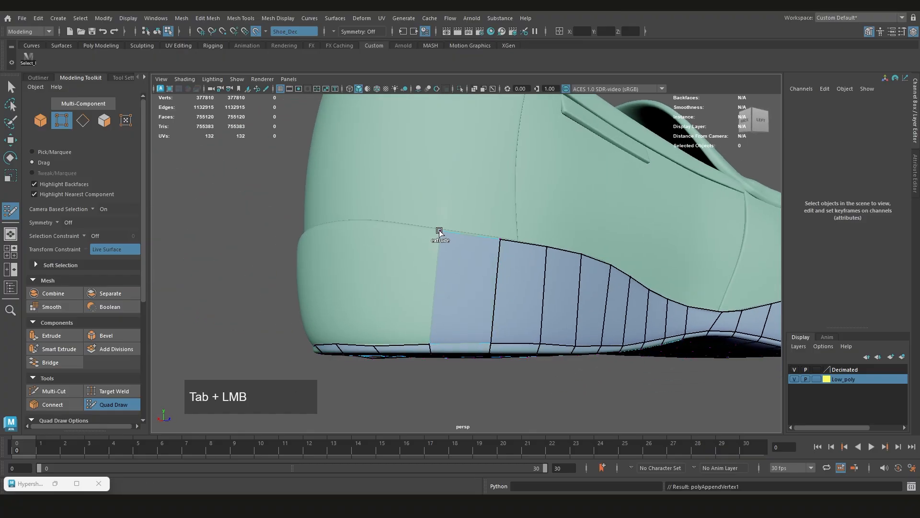
{"action": "left_click_drag", "start_coordinate": [429, 342], "coordinate": [369, 259]}
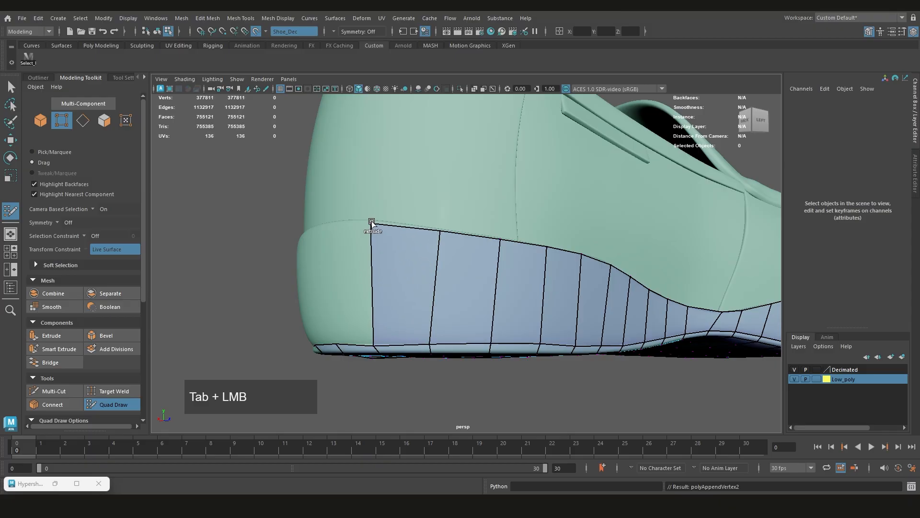
{"action": "middle_click_drag", "start_coordinate": [371, 223], "coordinate": [499, 265], "text": "alt"}
{"action": "left_click_drag", "start_coordinate": [499, 265], "coordinate": [610, 283], "text": "alt"}
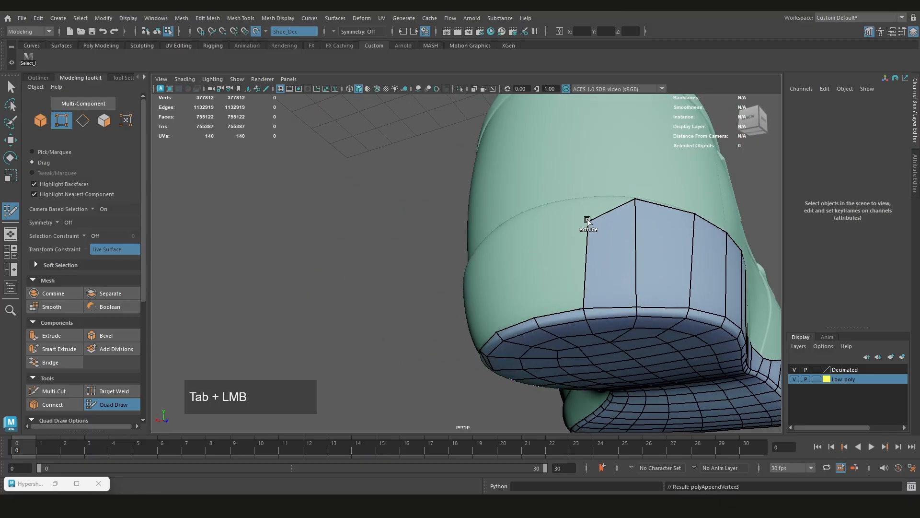
Exit Quad Draw, delete Shoe_low's construction history in object mode and accept the autosave
{"action": "middle_click_drag", "start_coordinate": [572, 204], "coordinate": [542, 246], "text": "alt"}
{"action": "scroll", "coordinate": [472, 273], "scroll_direction": "down", "scroll_amount": 5}
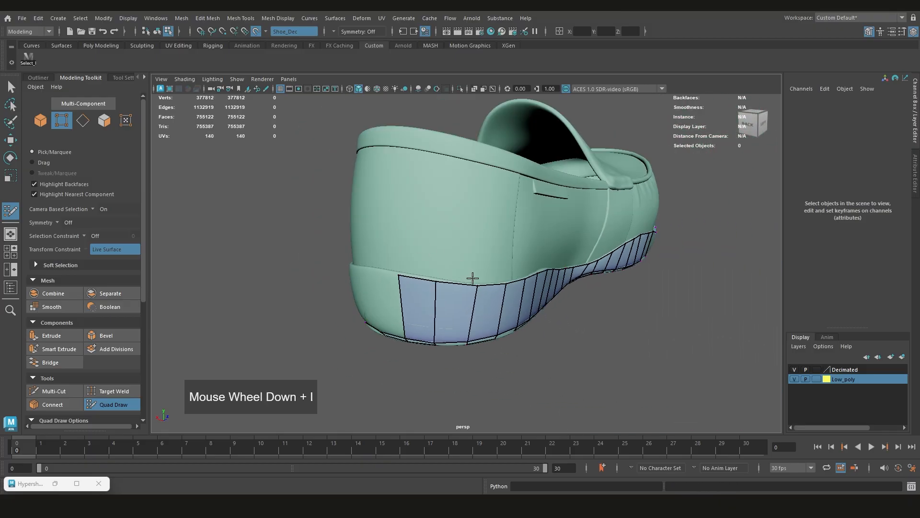
{"action": "left_click_drag", "start_coordinate": [473, 273], "coordinate": [603, 259], "text": "alt"}
{"action": "scroll", "coordinate": [436, 274], "scroll_direction": "down", "scroll_amount": 3}
{"action": "left_click_drag", "start_coordinate": [435, 273], "coordinate": [426, 283], "text": "alt"}
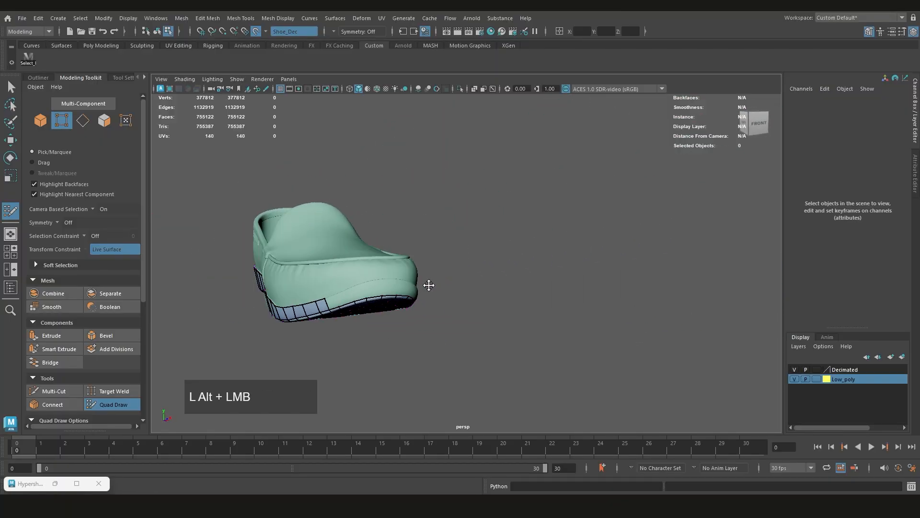
{"action": "middle_click_drag", "start_coordinate": [426, 283], "coordinate": [555, 286], "text": "alt"}
{"action": "key", "text": "ctrl+shift+q"}
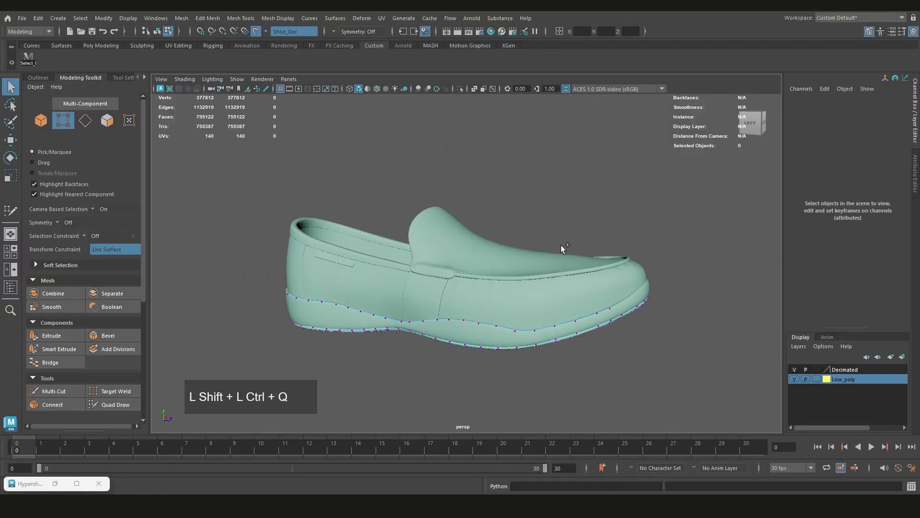
{"action": "middle_click_drag", "start_coordinate": [560, 245], "coordinate": [510, 265], "text": "alt"}
{"action": "right_click_drag", "start_coordinate": [569, 221], "coordinate": [600, 210]}
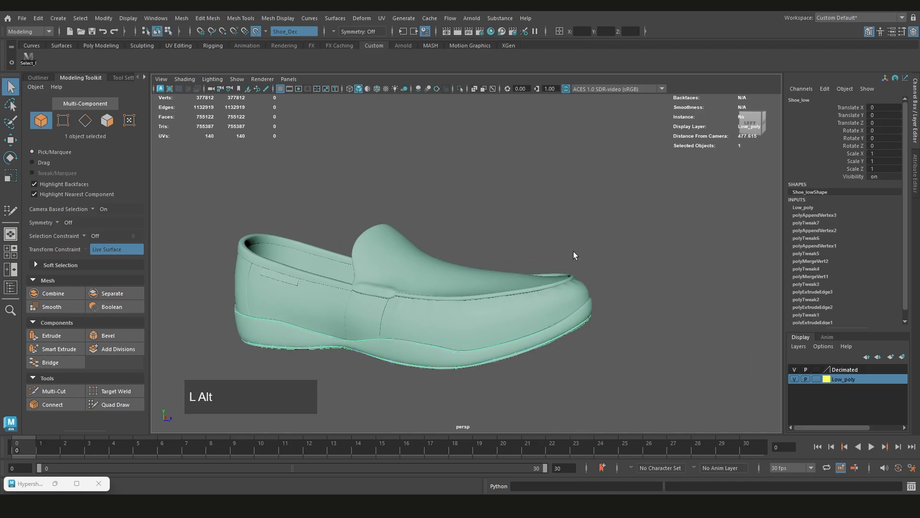
{"action": "middle_click_drag", "start_coordinate": [573, 251], "coordinate": [638, 216], "text": "alt"}
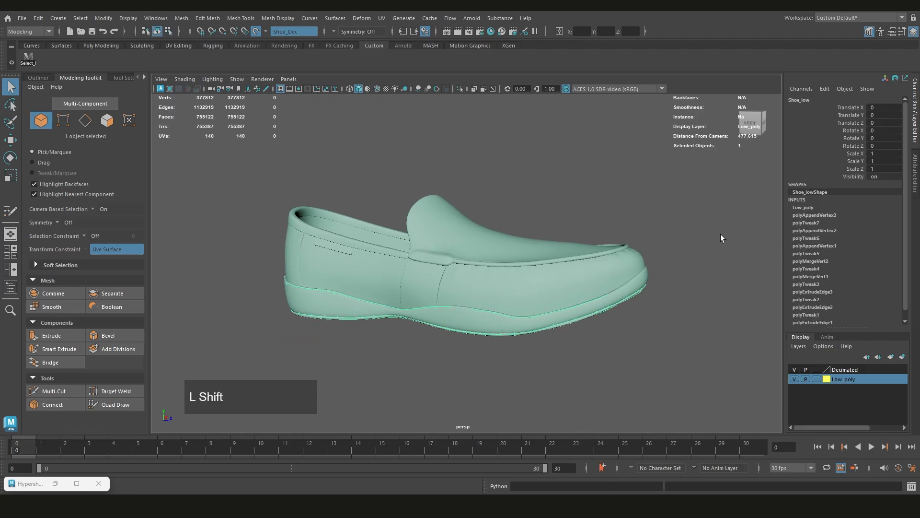
{"action": "key", "text": "alt+shift+d"}
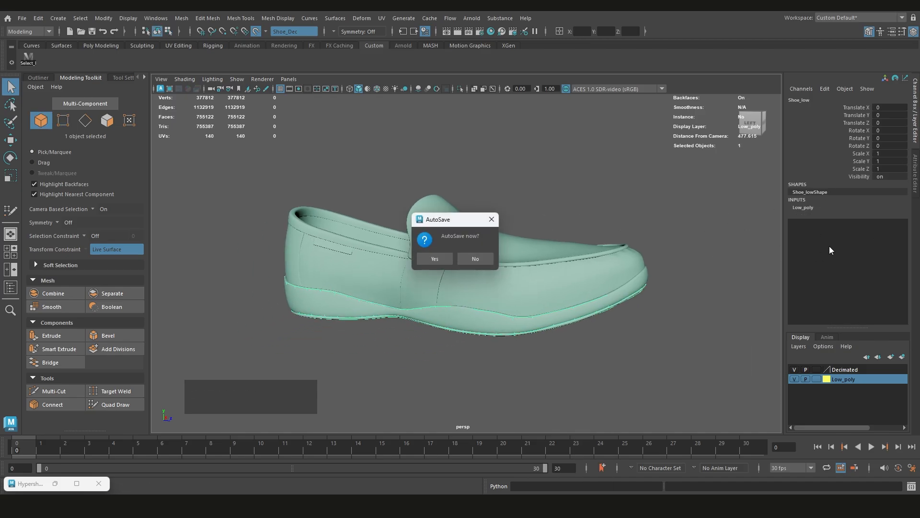
{"action": "left_click", "coordinate": [430, 257]}
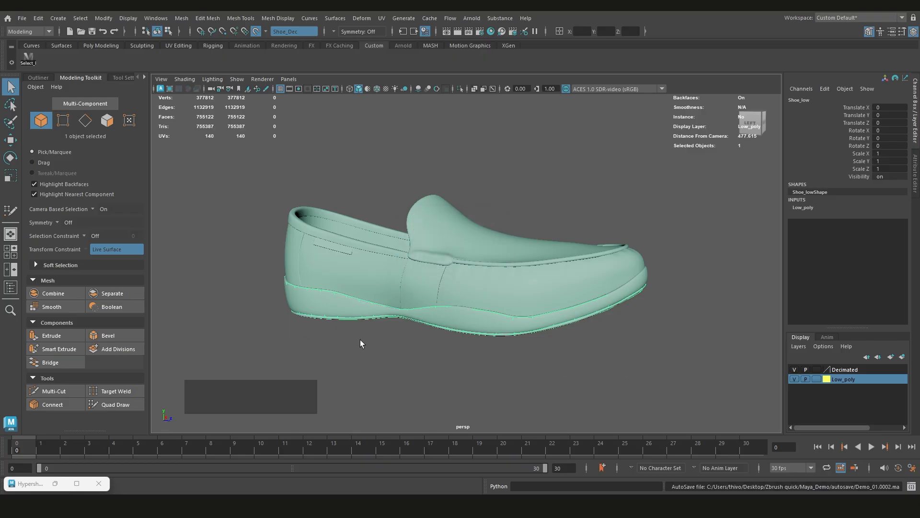
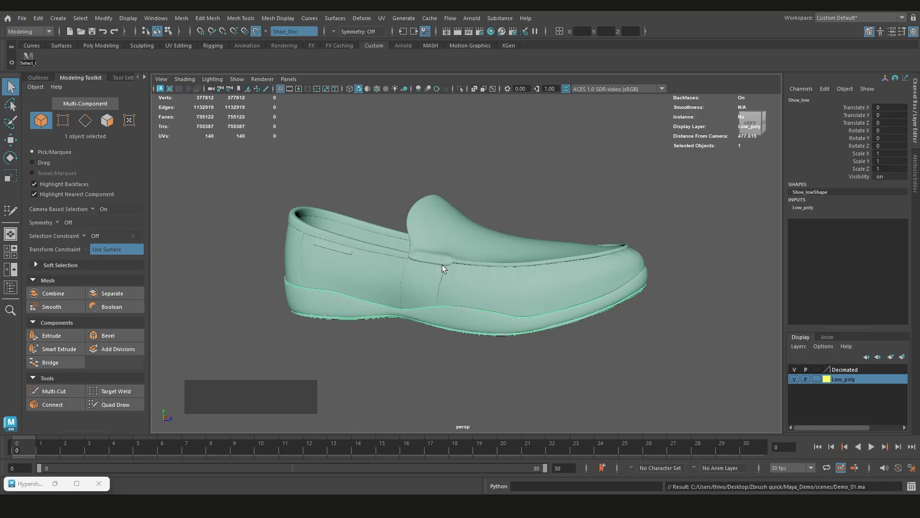
Reactivate Quad Draw and extrude the strip's open edge into a new quad across the back of the heel up to the seam
{"action": "scroll", "coordinate": [447, 318], "scroll_direction": "down", "scroll_amount": 3}
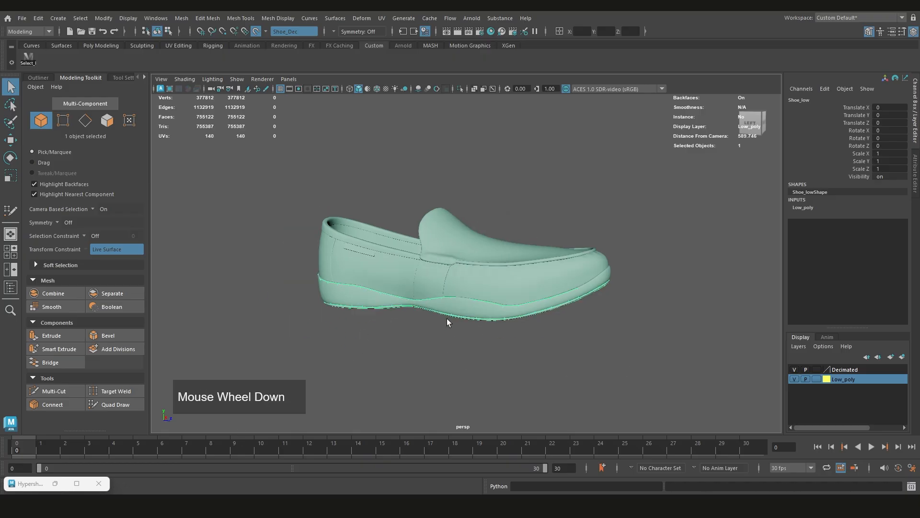
{"action": "left_click_drag", "start_coordinate": [448, 318], "coordinate": [599, 307], "text": "alt"}
{"action": "scroll", "coordinate": [566, 293], "scroll_direction": "up", "scroll_amount": 5}
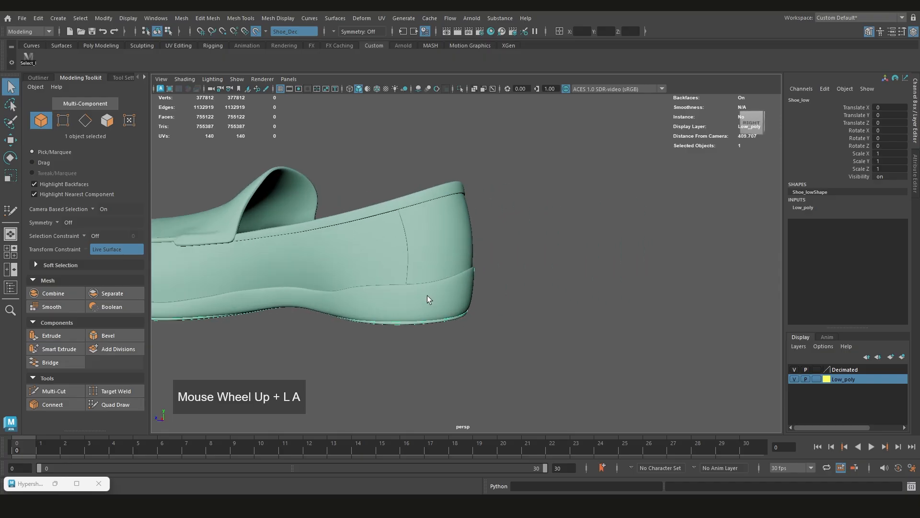
{"action": "key", "text": "ctrl+shift+q"}
{"action": "scroll", "coordinate": [514, 312], "scroll_direction": "up", "scroll_amount": 3}
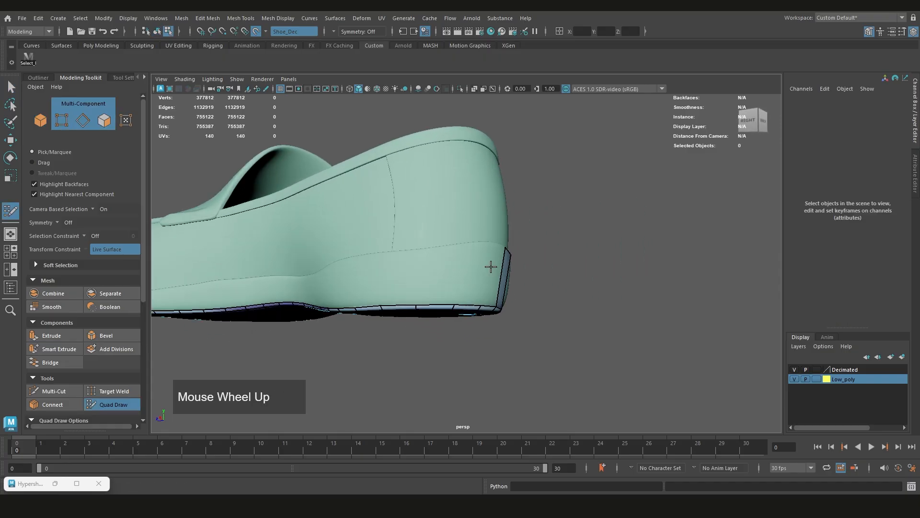
{"action": "left_click_drag", "start_coordinate": [513, 312], "coordinate": [558, 310], "text": "alt"}
{"action": "scroll", "coordinate": [559, 310], "scroll_direction": "up", "scroll_amount": 3}
{"action": "scroll", "coordinate": [559, 310], "scroll_direction": "up", "scroll_amount": 2}
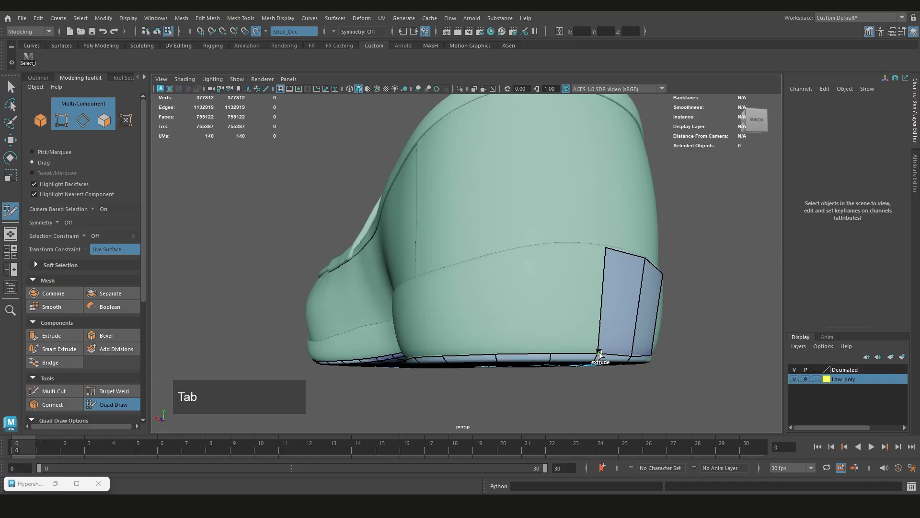
{"action": "left_click_drag", "start_coordinate": [599, 353], "coordinate": [549, 250]}
Add another quad across the back of the heel and align the upper vertices with the seam
{"action": "scroll", "coordinate": [474, 292], "scroll_direction": "down", "scroll_amount": 2}
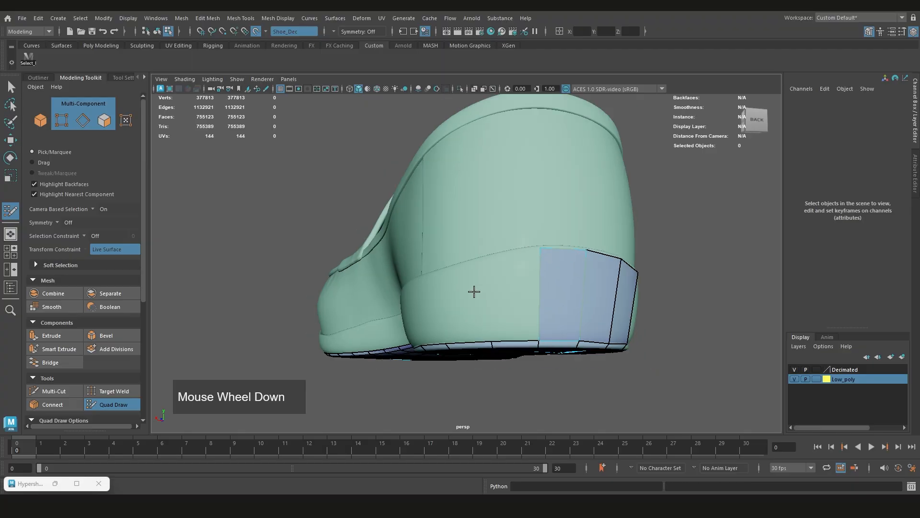
{"action": "left_click_drag", "start_coordinate": [475, 291], "coordinate": [448, 261], "text": "alt"}
{"action": "left_click_drag", "start_coordinate": [599, 262], "coordinate": [540, 249], "text": "alt"}
{"action": "scroll", "coordinate": [541, 249], "scroll_direction": "up", "scroll_amount": 3}
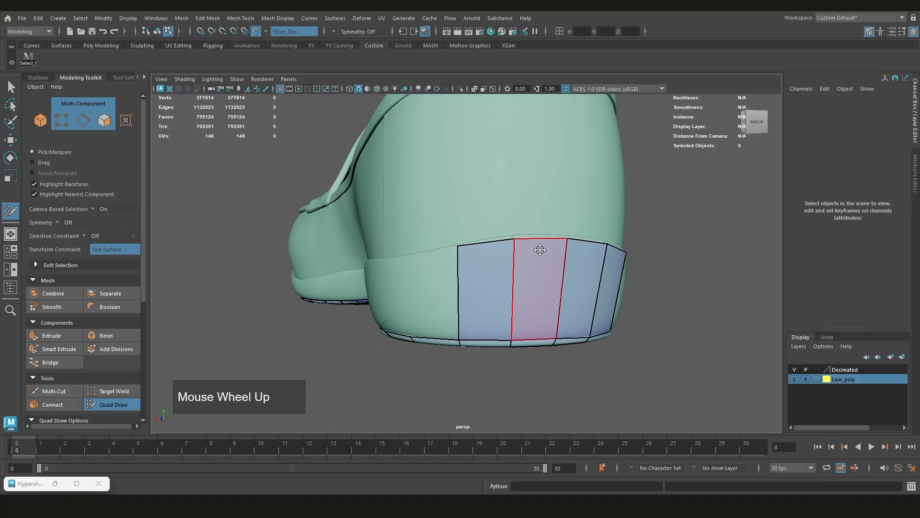
{"action": "middle_click_drag", "start_coordinate": [540, 248], "coordinate": [475, 263], "text": "alt"}
{"action": "left_click_drag", "start_coordinate": [462, 245], "coordinate": [462, 240]}
{"action": "left_click_drag", "start_coordinate": [536, 245], "coordinate": [537, 242]}
{"action": "left_click_drag", "start_coordinate": [539, 249], "coordinate": [599, 275], "text": "alt"}
{"action": "middle_click_drag", "start_coordinate": [599, 275], "coordinate": [580, 272], "text": "alt"}
{"action": "left_click_drag", "start_coordinate": [580, 271], "coordinate": [602, 256], "text": "alt"}
Extend the strip with two more quads from the back of the heel onto the shoe's right side
{"action": "left_click_drag", "start_coordinate": [563, 319], "coordinate": [514, 230]}
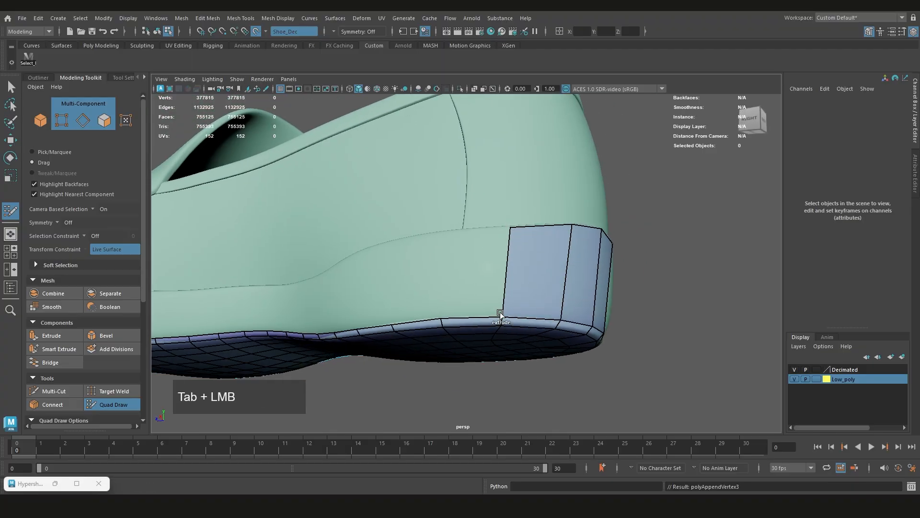
{"action": "left_click_drag", "start_coordinate": [500, 317], "coordinate": [316, 255]}
{"action": "middle_click_drag", "start_coordinate": [317, 254], "coordinate": [389, 274], "text": "alt"}
{"action": "scroll", "coordinate": [389, 273], "scroll_direction": "up", "scroll_amount": 1}
{"action": "left_click_drag", "start_coordinate": [439, 244], "coordinate": [379, 240]}
{"action": "left_click_drag", "start_coordinate": [380, 239], "coordinate": [551, 265], "text": "alt"}
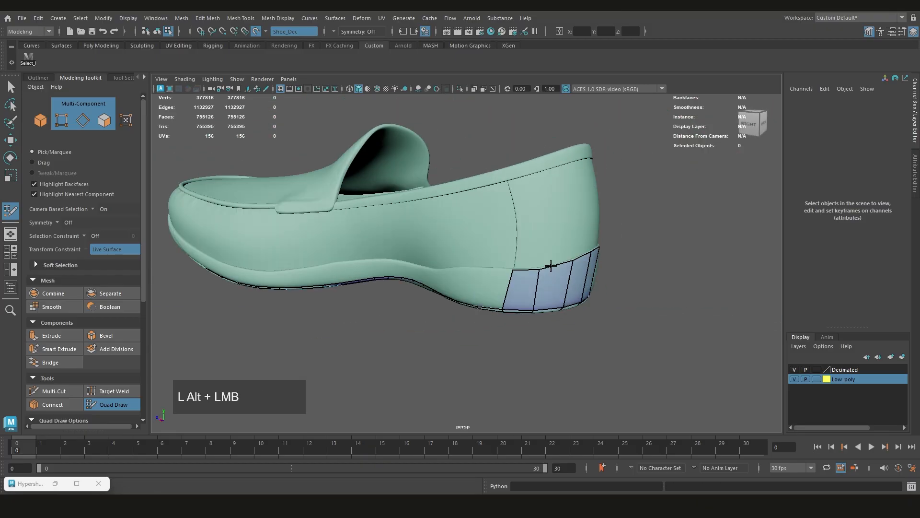
Extrude a single rim edge near the right side's midfoot into a separate quad reaching the seam
{"action": "scroll", "coordinate": [382, 286], "scroll_direction": "up", "scroll_amount": 3}
{"action": "key", "text": "ctrl+z"}
{"action": "left_click_drag", "start_coordinate": [382, 286], "coordinate": [296, 270], "text": "alt"}
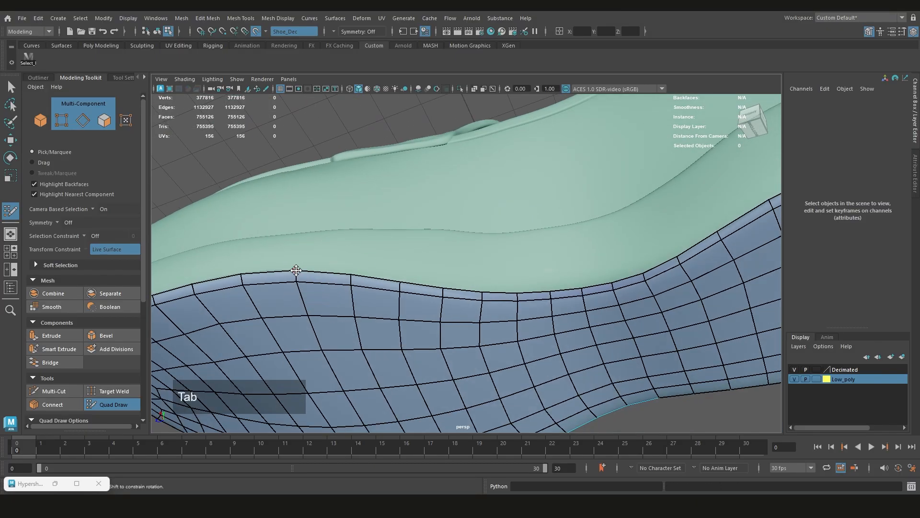
{"action": "left_click_drag", "start_coordinate": [331, 235], "coordinate": [334, 285], "text": "alt"}
{"action": "left_click_drag", "start_coordinate": [388, 263], "coordinate": [394, 252]}
{"action": "left_click_drag", "start_coordinate": [480, 273], "coordinate": [412, 282], "text": "alt"}
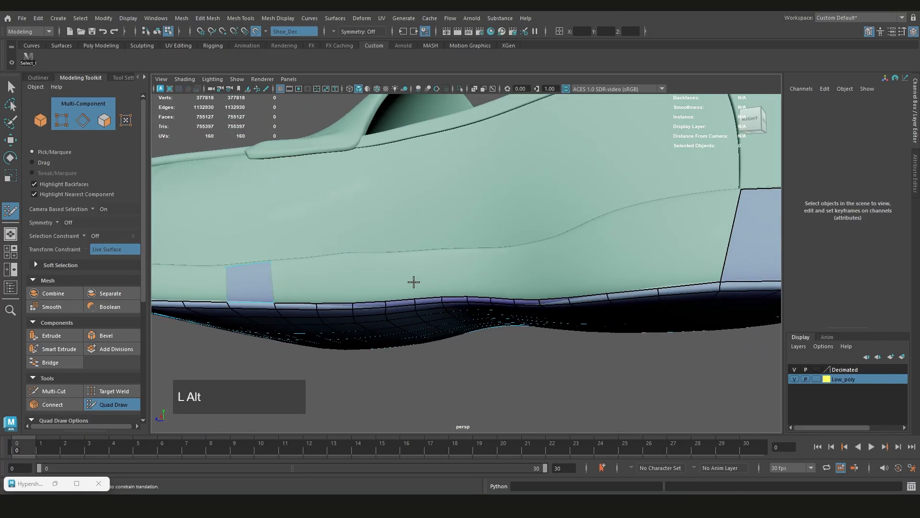
Select the sole rim between the separate quad and the heel strip, then extrude it up toward the seam
{"action": "mouse_move", "coordinate": [619, 304]}
{"action": "left_mouse_down", "text": "alt"}
{"action": "mouse_move", "coordinate": [510, 259]}
{"action": "mouse_move", "coordinate": [416, 255]}
{"action": "left_mouse_up", "text": "alt"}
{"action": "key", "text": "ctrl+shift+q"}
{"action": "key", "text": "F9"}
{"action": "scroll", "coordinate": [416, 255], "scroll_direction": "down", "scroll_amount": 3}
{"action": "left_click", "coordinate": [390, 267]}
{"action": "double_click", "coordinate": [586, 261], "text": "shift"}
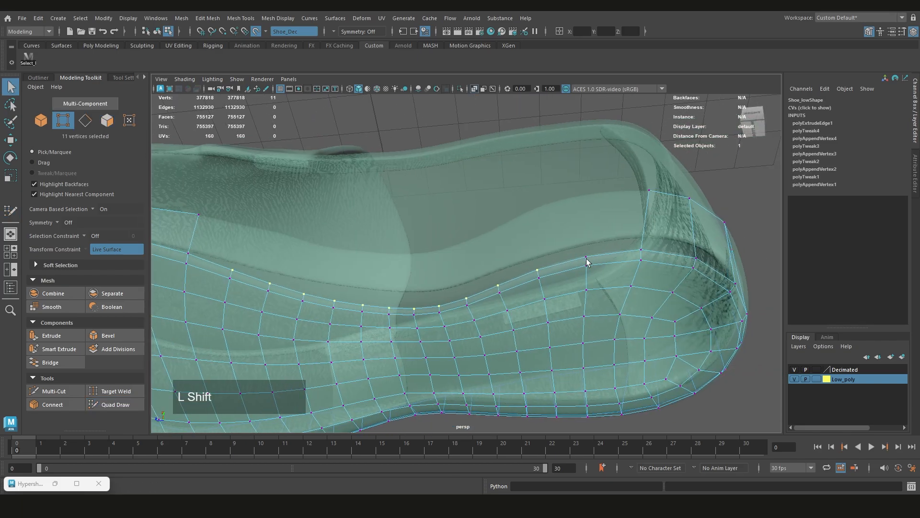
{"action": "left_click_drag", "start_coordinate": [527, 268], "coordinate": [443, 269], "text": "alt"}
{"action": "key", "text": "w"}
{"action": "left_click_drag", "start_coordinate": [523, 245], "coordinate": [521, 283]}
{"action": "left_click_drag", "start_coordinate": [517, 256], "coordinate": [518, 260]}
{"action": "key", "text": "q"}
{"action": "mouse_move", "coordinate": [460, 288]}
{"action": "left_mouse_down", "text": "alt"}
{"action": "mouse_move", "coordinate": [419, 259]}
{"action": "mouse_move", "coordinate": [425, 289]}
{"action": "mouse_move", "coordinate": [423, 261]}
{"action": "left_mouse_up", "text": "alt"}
Weld one end of the extruded strip to its neighbouring quad in Quad Draw and adjust its upper vertices toward the seam
{"action": "key", "text": "ctrl+shift+q"}
{"action": "scroll", "coordinate": [424, 267], "scroll_direction": "up", "scroll_amount": 3}
{"action": "left_click_drag", "start_coordinate": [571, 278], "coordinate": [474, 278], "text": "alt"}
{"action": "mouse_move", "coordinate": [397, 270]}
{"action": "left_mouse_down", "text": "alt"}
{"action": "mouse_move", "coordinate": [519, 265]}
{"action": "mouse_move", "coordinate": [472, 260]}
{"action": "mouse_move", "coordinate": [497, 251]}
{"action": "mouse_move", "coordinate": [522, 289]}
{"action": "mouse_move", "coordinate": [448, 297]}
{"action": "left_mouse_up", "text": "alt"}
{"action": "scroll", "coordinate": [481, 255], "scroll_direction": "up", "scroll_amount": 3}
{"action": "middle_click_drag", "start_coordinate": [448, 297], "coordinate": [450, 255]}
{"action": "left_click_drag", "start_coordinate": [451, 255], "coordinate": [443, 283], "text": "alt"}
{"action": "scroll", "coordinate": [432, 278], "scroll_direction": "up", "scroll_amount": 3}
{"action": "left_click_drag", "start_coordinate": [398, 276], "coordinate": [428, 264]}
{"action": "mouse_move", "coordinate": [484, 278]}
{"action": "left_mouse_down", "text": "alt"}
{"action": "mouse_move", "coordinate": [450, 265]}
{"action": "mouse_move", "coordinate": [484, 278]}
{"action": "left_mouse_up", "text": "alt"}
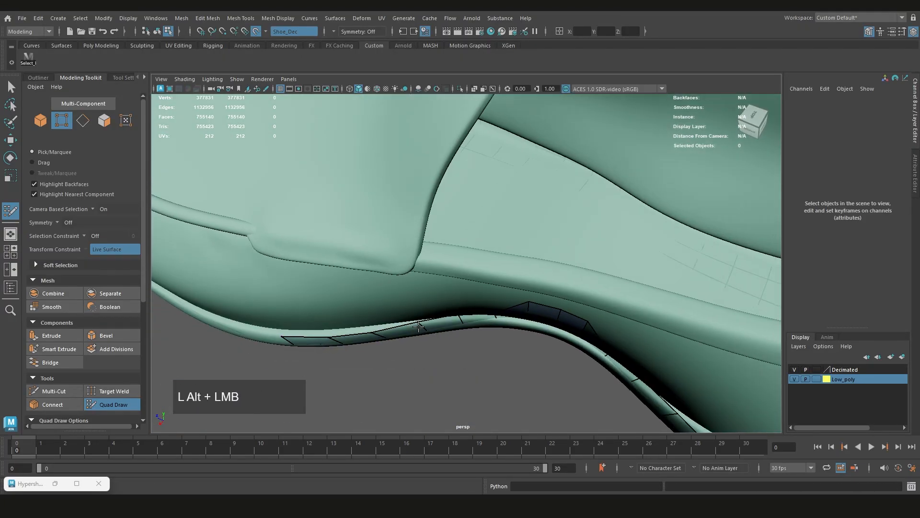
Select five upper vertices of the strip at the arch and reposition them closer to the seam
{"action": "key", "text": "q"}
{"action": "key", "text": "y"}
{"action": "key", "text": "q"}
{"action": "mouse_move", "coordinate": [422, 249]}
{"action": "left_mouse_down", "text": "alt"}
{"action": "mouse_move", "coordinate": [373, 237]}
{"action": "mouse_move", "coordinate": [409, 246]}
{"action": "left_mouse_up", "text": "alt"}
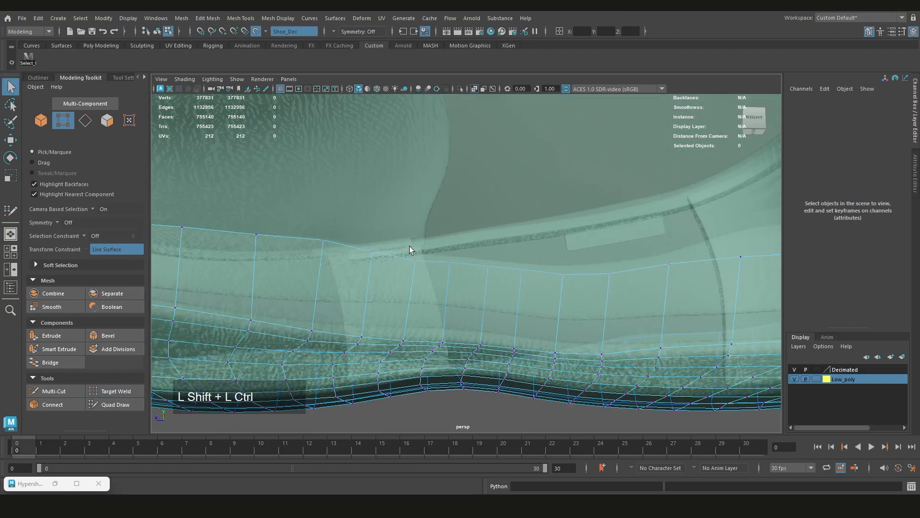
{"action": "key", "text": "w"}
{"action": "mouse_move", "coordinate": [497, 286]}
{"action": "left_mouse_down"}
{"action": "mouse_move", "coordinate": [520, 299]}
{"action": "mouse_move", "coordinate": [452, 292]}
{"action": "mouse_move", "coordinate": [392, 329]}
{"action": "left_mouse_up"}
{"action": "key", "text": "ctrl+shift+z"}
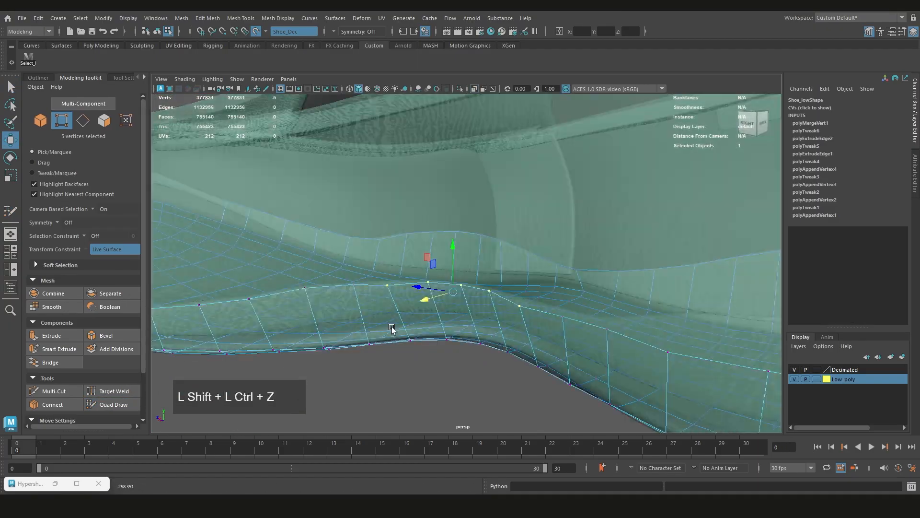
{"action": "key", "text": "y"}
{"action": "left_click_drag", "start_coordinate": [470, 263], "coordinate": [508, 274], "text": "alt"}
{"action": "mouse_move", "coordinate": [569, 289]}
{"action": "left_mouse_down"}
{"action": "mouse_move", "coordinate": [504, 272]}
{"action": "mouse_move", "coordinate": [464, 279]}
{"action": "mouse_move", "coordinate": [495, 304]}
{"action": "mouse_move", "coordinate": [465, 266]}
{"action": "mouse_move", "coordinate": [472, 282]}
{"action": "left_mouse_up"}
{"action": "key", "text": "q"}
{"action": "key", "text": "w"}
Align the individual upper vertices along the arch with the seam in Quad Draw
{"action": "key", "text": "ctrl+shift+q"}
{"action": "left_click_drag", "start_coordinate": [494, 262], "coordinate": [493, 272]}
{"action": "left_click_drag", "start_coordinate": [551, 261], "coordinate": [553, 273]}
{"action": "mouse_move", "coordinate": [552, 273]}
{"action": "left_mouse_down", "text": "alt"}
{"action": "mouse_move", "coordinate": [517, 268]}
{"action": "mouse_move", "coordinate": [523, 254]}
{"action": "left_mouse_up", "text": "alt"}
{"action": "left_click_drag", "start_coordinate": [546, 253], "coordinate": [532, 283]}
{"action": "left_click_drag", "start_coordinate": [533, 282], "coordinate": [555, 267]}
{"action": "middle_click_drag", "start_coordinate": [383, 283], "coordinate": [544, 290], "text": "alt"}
{"action": "left_click_drag", "start_coordinate": [534, 293], "coordinate": [454, 309], "text": "alt"}
Weld the strip's remaining open corner to the neighbouring quad and even out the nearby upper vertices
{"action": "left_click_drag", "start_coordinate": [393, 307], "coordinate": [506, 333]}
{"action": "key", "text": "w"}
{"action": "left_click_drag", "start_coordinate": [449, 324], "coordinate": [462, 337]}
{"action": "key", "text": "ctrl+shift+q"}
{"action": "left_click_drag", "start_coordinate": [462, 337], "coordinate": [439, 296], "text": "alt"}
{"action": "left_click_drag", "start_coordinate": [485, 309], "coordinate": [491, 302]}
{"action": "scroll", "coordinate": [559, 309], "scroll_direction": "down", "scroll_amount": 3}
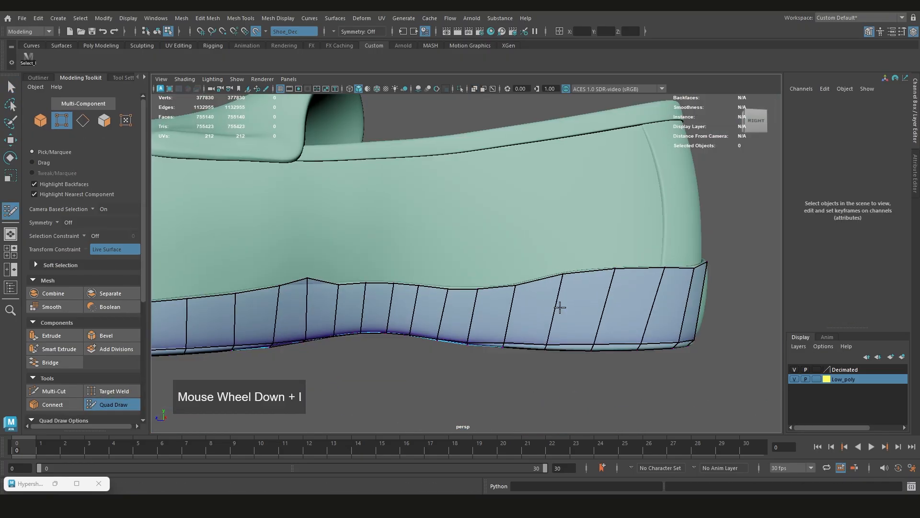
Lower the protruding upper vertex in the front half of the right side strip onto the seam
{"action": "mouse_move", "coordinate": [559, 308]}
{"action": "left_mouse_down", "text": "alt"}
{"action": "mouse_move", "coordinate": [522, 316]}
{"action": "mouse_move", "coordinate": [501, 302]}
{"action": "left_mouse_up", "text": "alt"}
{"action": "middle_click_drag", "start_coordinate": [306, 300], "coordinate": [498, 302], "text": "alt"}
{"action": "left_click_drag", "start_coordinate": [493, 303], "coordinate": [492, 301]}
{"action": "scroll", "coordinate": [492, 301], "scroll_direction": "down", "scroll_amount": 4}
{"action": "left_click_drag", "start_coordinate": [407, 283], "coordinate": [378, 275], "text": "alt"}
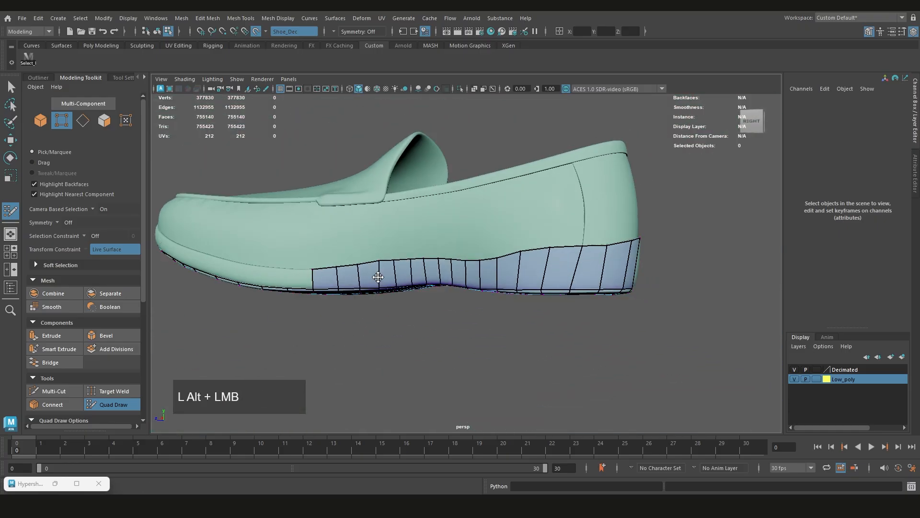
{"action": "scroll", "coordinate": [378, 275], "scroll_direction": "up", "scroll_amount": 5}
{"action": "mouse_move", "coordinate": [555, 291]}
{"action": "left_mouse_down"}
{"action": "mouse_move", "coordinate": [473, 300]}
{"action": "mouse_move", "coordinate": [451, 314]}
{"action": "mouse_move", "coordinate": [455, 307]}
{"action": "left_mouse_up"}
{"action": "key", "text": "q"}
{"action": "left_click", "coordinate": [469, 292], "text": "ctrl+shift"}
{"action": "key", "text": "w"}
{"action": "key", "text": "q"}
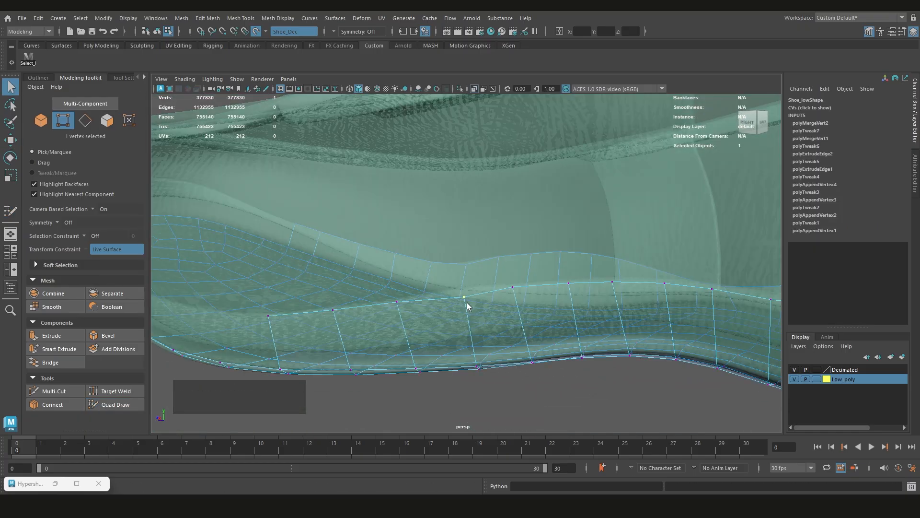
{"action": "key", "text": "ctrl+shift+q"}
Extend the right side strip forward toward the toe with seven more quads between the sole rim and the seam
{"action": "key", "text": "q"}
{"action": "middle_click_drag", "start_coordinate": [374, 300], "coordinate": [515, 305], "text": "alt"}
{"action": "key", "text": "ctrl+shift+q"}
{"action": "mouse_move", "coordinate": [560, 250]}
{"action": "left_mouse_down"}
{"action": "mouse_move", "coordinate": [493, 246]}
{"action": "mouse_move", "coordinate": [483, 300]}
{"action": "mouse_move", "coordinate": [499, 255]}
{"action": "left_mouse_up"}
{"action": "left_click_drag", "start_coordinate": [448, 268], "coordinate": [382, 242]}
{"action": "mouse_move", "coordinate": [382, 242]}
{"action": "left_mouse_down", "text": "alt"}
{"action": "mouse_move", "coordinate": [506, 304]}
{"action": "mouse_move", "coordinate": [518, 298]}
{"action": "mouse_move", "coordinate": [490, 268]}
{"action": "left_mouse_up", "text": "alt"}
{"action": "middle_click_drag", "start_coordinate": [490, 268], "coordinate": [528, 290], "text": "alt"}
{"action": "mouse_move", "coordinate": [529, 292]}
{"action": "left_mouse_down"}
{"action": "mouse_move", "coordinate": [490, 278]}
{"action": "mouse_move", "coordinate": [569, 304]}
{"action": "mouse_move", "coordinate": [564, 318]}
{"action": "left_mouse_up"}
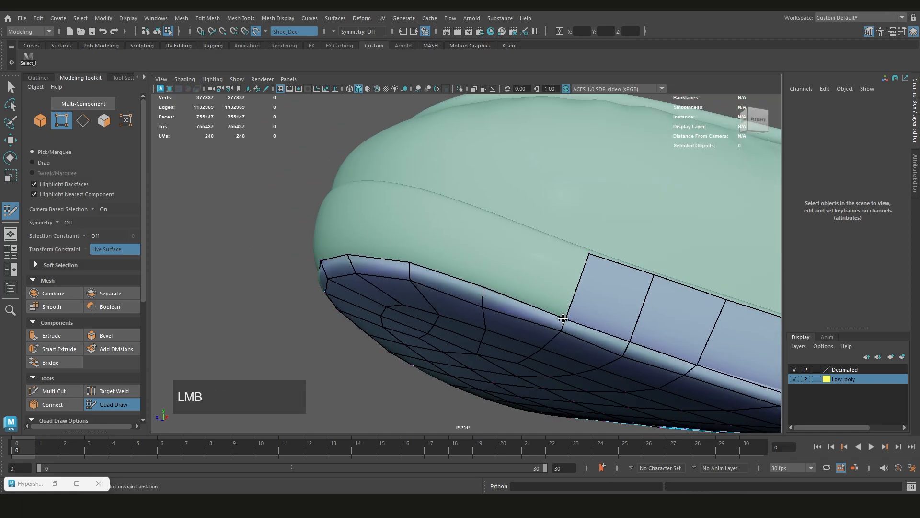
Extend the strip around the toe with seven quads and fill the remaining gap to the left side's strip
{"action": "left_click_drag", "start_coordinate": [508, 217], "coordinate": [472, 252], "text": "alt"}
{"action": "left_click_drag", "start_coordinate": [620, 308], "coordinate": [625, 313]}
{"action": "mouse_move", "coordinate": [446, 288]}
{"action": "left_mouse_down", "text": "alt"}
{"action": "mouse_move", "coordinate": [530, 306]}
{"action": "mouse_move", "coordinate": [479, 242]}
{"action": "left_mouse_up", "text": "alt"}
{"action": "mouse_move", "coordinate": [480, 242]}
{"action": "left_mouse_down", "text": "alt"}
{"action": "mouse_move", "coordinate": [495, 260]}
{"action": "mouse_move", "coordinate": [477, 224]}
{"action": "mouse_move", "coordinate": [483, 245]}
{"action": "left_mouse_up", "text": "alt"}
{"action": "mouse_move", "coordinate": [483, 230]}
{"action": "left_mouse_down"}
{"action": "mouse_move", "coordinate": [433, 213]}
{"action": "mouse_move", "coordinate": [379, 226]}
{"action": "left_mouse_up"}
{"action": "mouse_move", "coordinate": [379, 225]}
{"action": "left_mouse_down", "text": "alt"}
{"action": "mouse_move", "coordinate": [490, 281]}
{"action": "mouse_move", "coordinate": [446, 283]}
{"action": "left_mouse_up", "text": "alt"}
{"action": "left_click_drag", "start_coordinate": [446, 282], "coordinate": [491, 242], "text": "alt"}
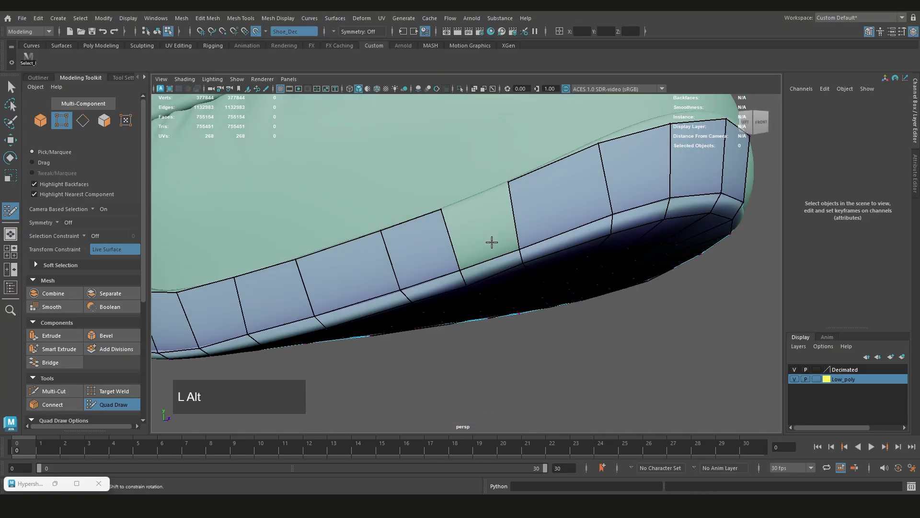
{"action": "left_click", "coordinate": [491, 242], "text": "shift"}
{"action": "middle_click_drag", "start_coordinate": [491, 242], "coordinate": [497, 246], "text": "alt"}
{"action": "left_click_drag", "start_coordinate": [497, 246], "coordinate": [464, 269], "text": "alt"}
Examine the closed strip along the shoe's right side, underside and left side
{"action": "scroll", "coordinate": [435, 246], "scroll_direction": "down", "scroll_amount": 5}
{"action": "scroll", "coordinate": [419, 267], "scroll_direction": "up", "scroll_amount": 3}
{"action": "middle_click_drag", "start_coordinate": [464, 268], "coordinate": [606, 304], "text": "alt"}
{"action": "scroll", "coordinate": [433, 306], "scroll_direction": "down", "scroll_amount": 5}
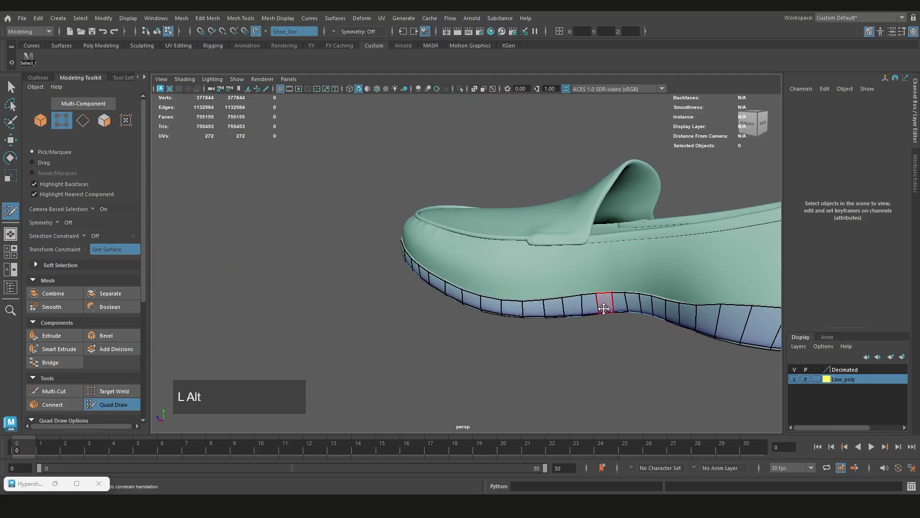
{"action": "left_click_drag", "start_coordinate": [512, 302], "coordinate": [523, 283], "text": "alt"}
{"action": "middle_click_drag", "start_coordinate": [503, 248], "coordinate": [341, 261], "text": "alt"}
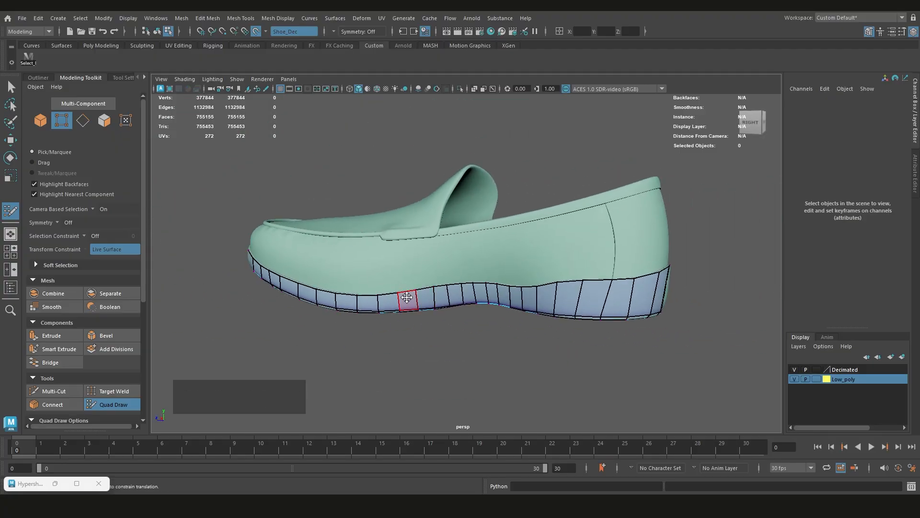
{"action": "middle_click_drag", "start_coordinate": [515, 294], "coordinate": [452, 304], "text": "alt"}
{"action": "scroll", "coordinate": [468, 279], "scroll_direction": "down", "scroll_amount": 2}
{"action": "scroll", "coordinate": [448, 298], "scroll_direction": "up", "scroll_amount": 2}
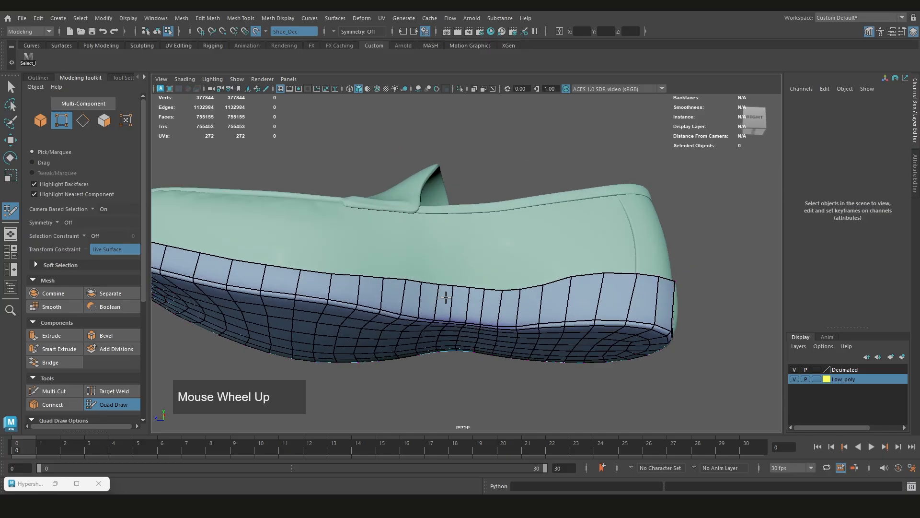
{"action": "scroll", "coordinate": [447, 302], "scroll_direction": "down", "scroll_amount": 1}
{"action": "left_click_drag", "start_coordinate": [447, 302], "coordinate": [426, 302], "text": "alt"}
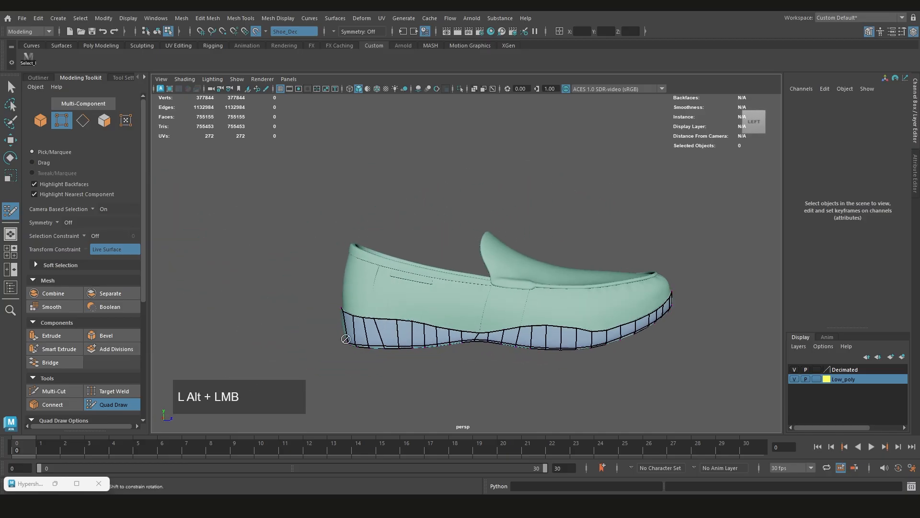
Examine how the strip follows the seam at the heel and along the shoe's left side to the toe
{"action": "scroll", "coordinate": [427, 302], "scroll_direction": "up", "scroll_amount": 3}
{"action": "middle_click_drag", "start_coordinate": [412, 316], "coordinate": [393, 302], "text": "alt"}
{"action": "left_click_drag", "start_coordinate": [393, 302], "coordinate": [373, 284], "text": "alt"}
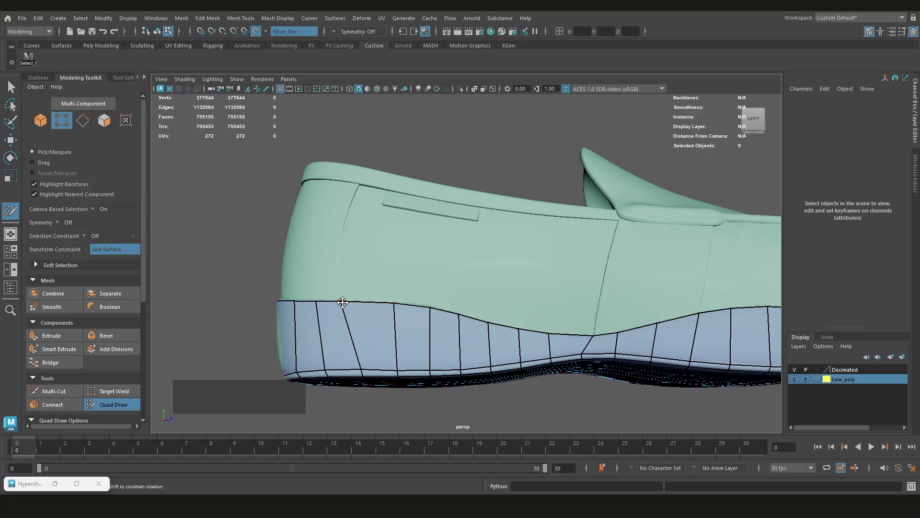
{"action": "left_click_drag", "start_coordinate": [348, 306], "coordinate": [317, 273], "text": "alt"}
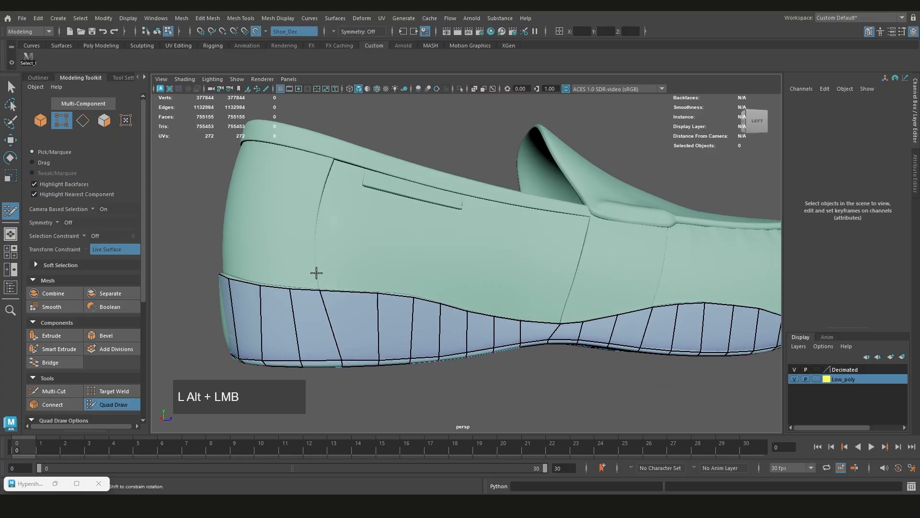
{"action": "middle_click_drag", "start_coordinate": [514, 267], "coordinate": [571, 312], "text": "alt"}
{"action": "scroll", "coordinate": [575, 276], "scroll_direction": "down", "scroll_amount": 2}
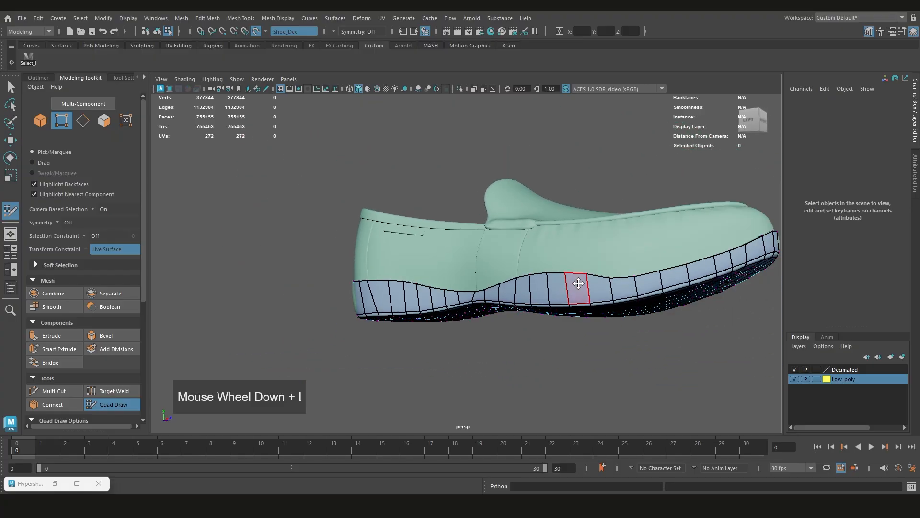
{"action": "left_click_drag", "start_coordinate": [575, 275], "coordinate": [395, 267], "text": "alt"}
{"action": "middle_click_drag", "start_coordinate": [395, 266], "coordinate": [451, 271], "text": "alt"}
{"action": "left_click_drag", "start_coordinate": [450, 271], "coordinate": [395, 254], "text": "alt"}
Insert a centred edge loop running along the side strip around the whole shoe
{"action": "scroll", "coordinate": [472, 269], "scroll_direction": "up", "scroll_amount": 5}
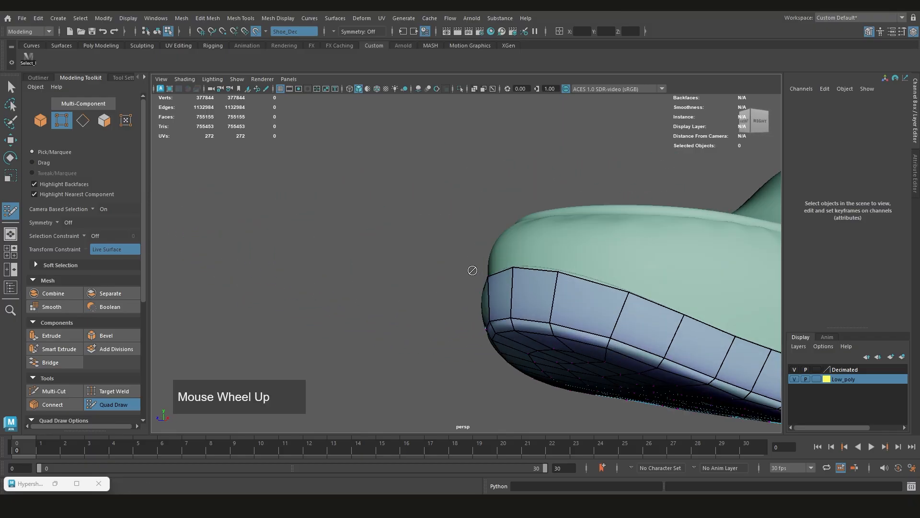
{"action": "left_click_drag", "start_coordinate": [473, 269], "coordinate": [365, 283], "text": "alt"}
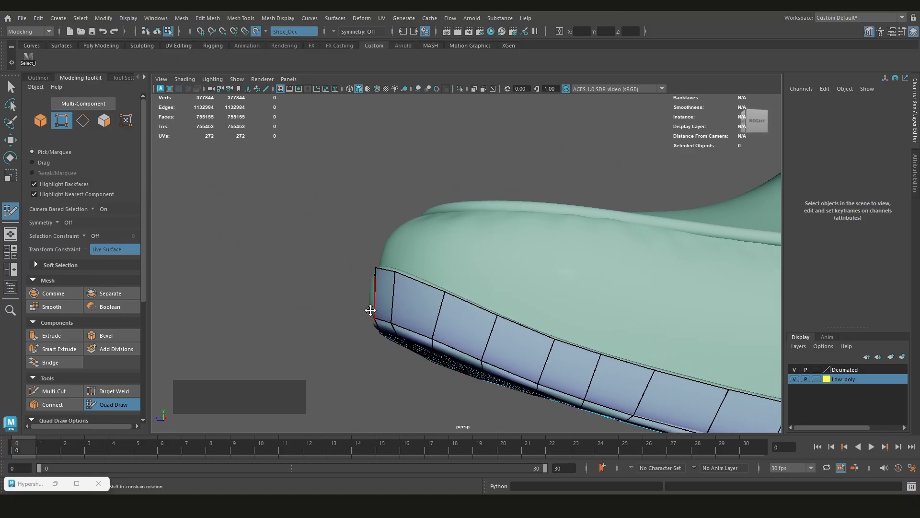
{"action": "scroll", "coordinate": [369, 307], "scroll_direction": "down", "scroll_amount": 2}
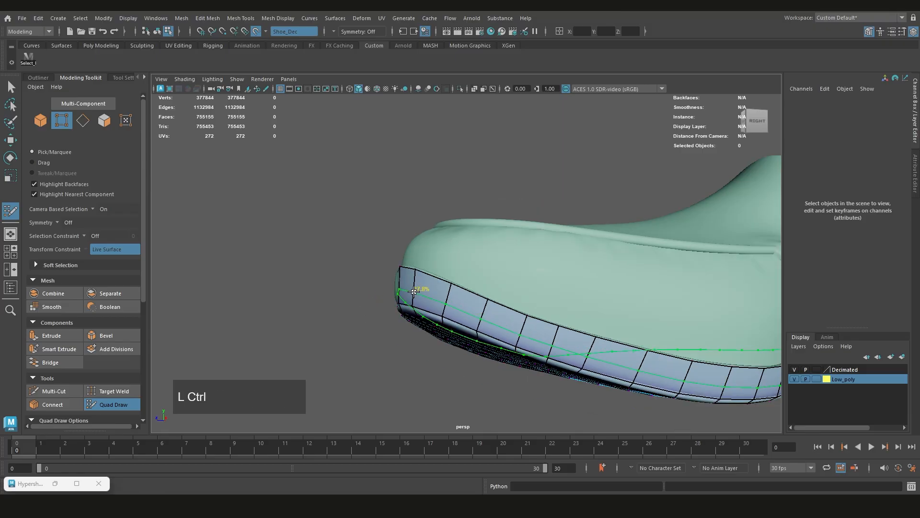
{"action": "middle_click_drag", "start_coordinate": [414, 291], "coordinate": [374, 282], "text": "alt"}
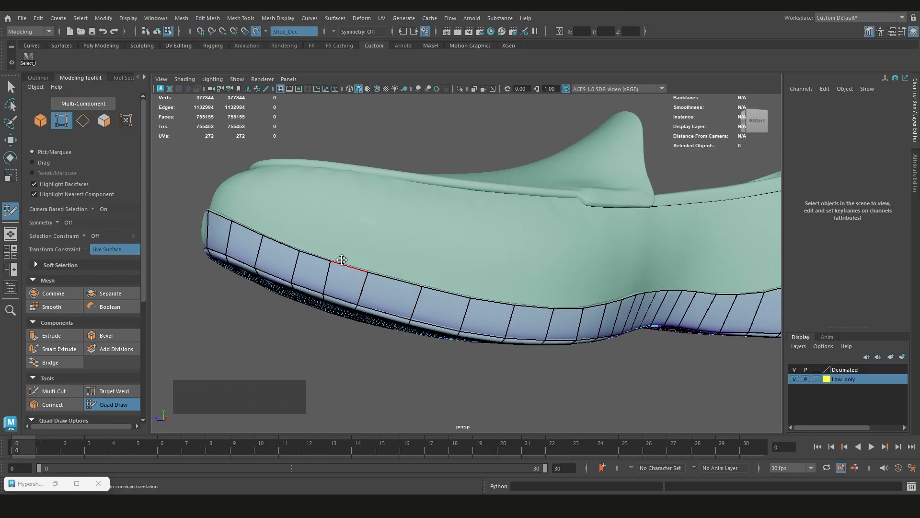
{"action": "middle_click_drag", "start_coordinate": [451, 320], "coordinate": [468, 302], "text": "alt"}
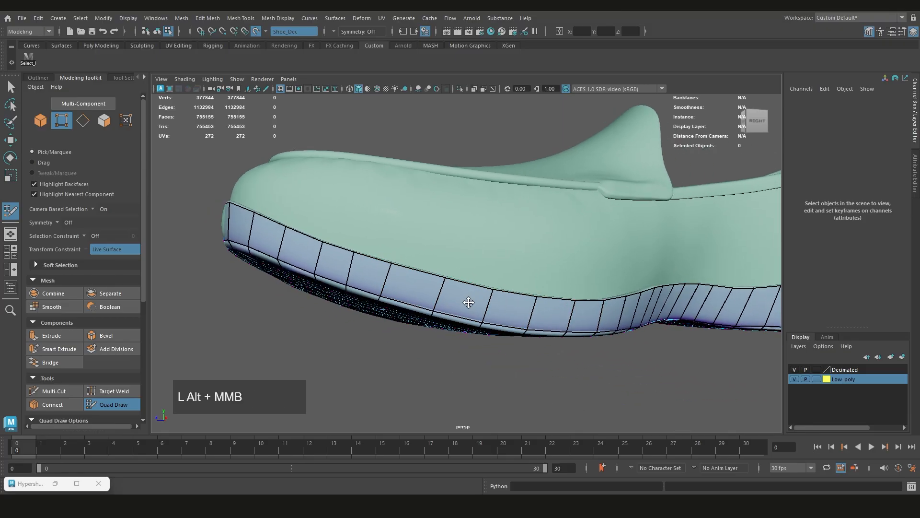
{"action": "scroll", "coordinate": [509, 285], "scroll_direction": "up", "scroll_amount": 2}
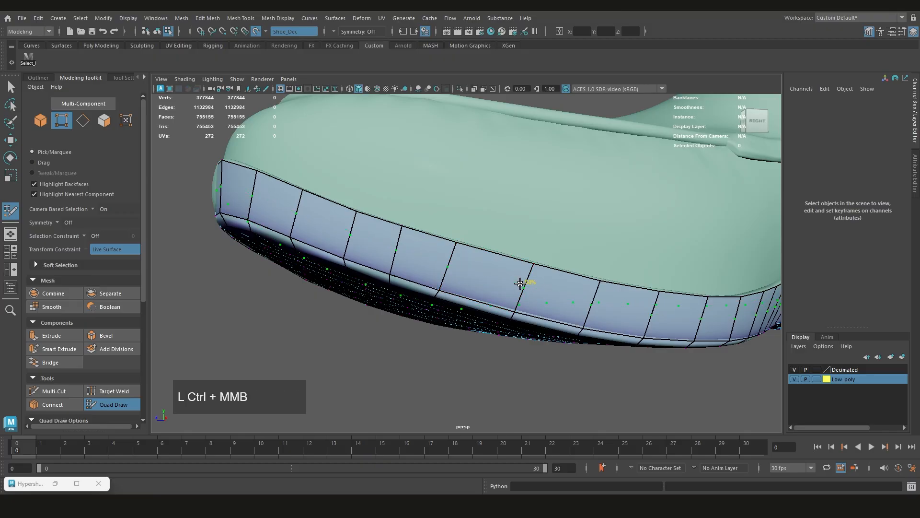
{"action": "scroll", "coordinate": [464, 277], "scroll_direction": "down", "scroll_amount": 2}
{"action": "left_click_drag", "start_coordinate": [465, 278], "coordinate": [545, 284], "text": "alt"}
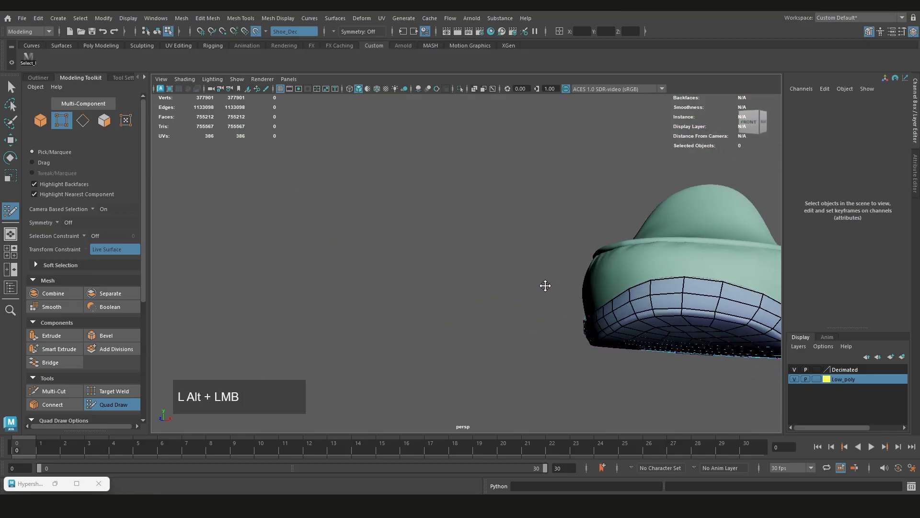
{"action": "middle_click_drag", "start_coordinate": [545, 283], "coordinate": [572, 288], "text": "alt"}
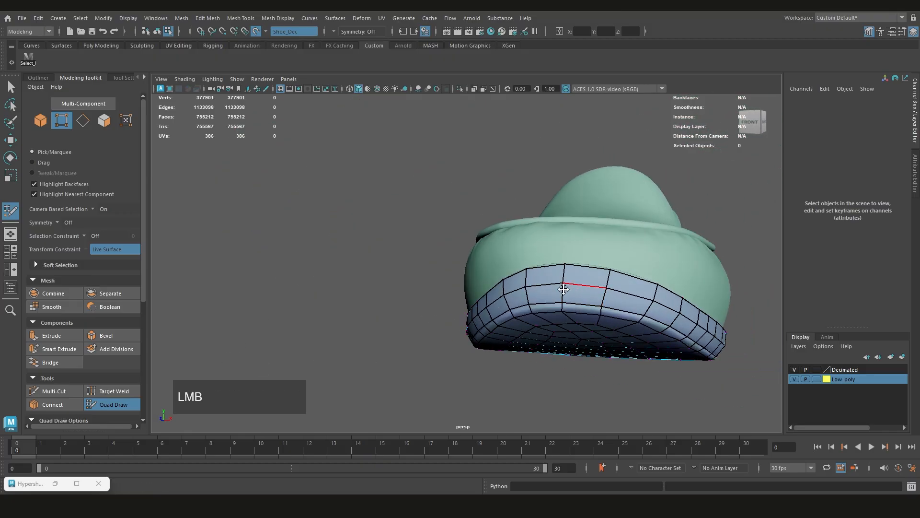
{"action": "left_click_drag", "start_coordinate": [564, 289], "coordinate": [537, 285], "text": "alt"}
{"action": "middle_click_drag", "start_coordinate": [537, 285], "coordinate": [578, 323], "text": "alt"}
{"action": "key", "text": "ctrl+z"}
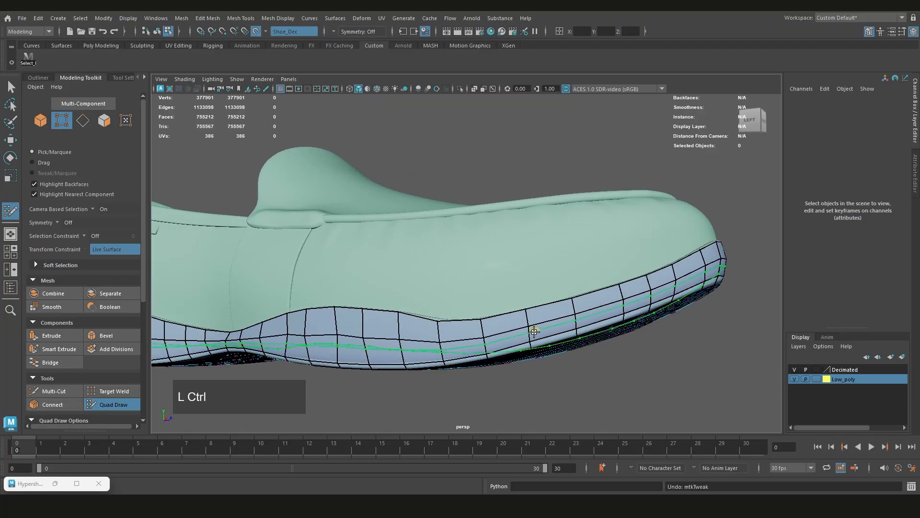
Try a second edge loop along the side strip and examine the spacing toward the toe
{"action": "key", "text": "ctrl+z"}
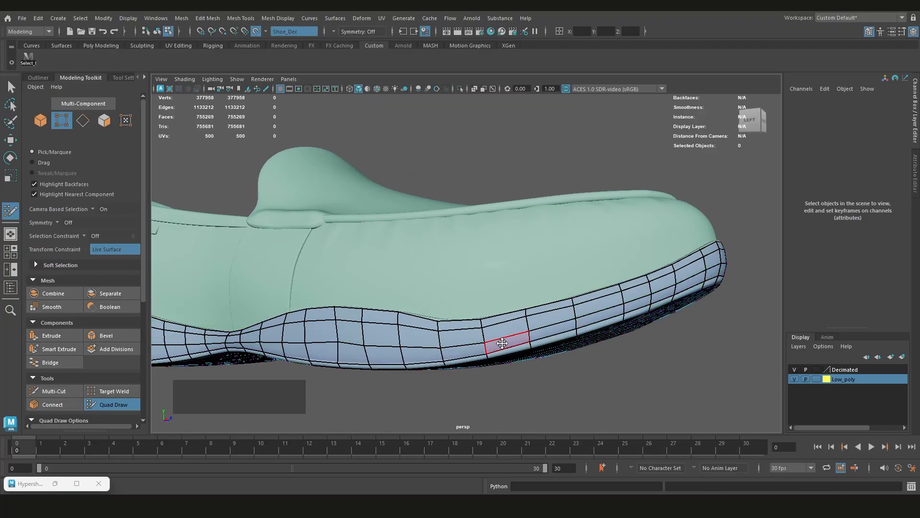
{"action": "scroll", "coordinate": [518, 339], "scroll_direction": "down", "scroll_amount": 1}
{"action": "left_click_drag", "start_coordinate": [536, 335], "coordinate": [499, 341], "text": "alt"}
{"action": "scroll", "coordinate": [532, 343], "scroll_direction": "up", "scroll_amount": 4}
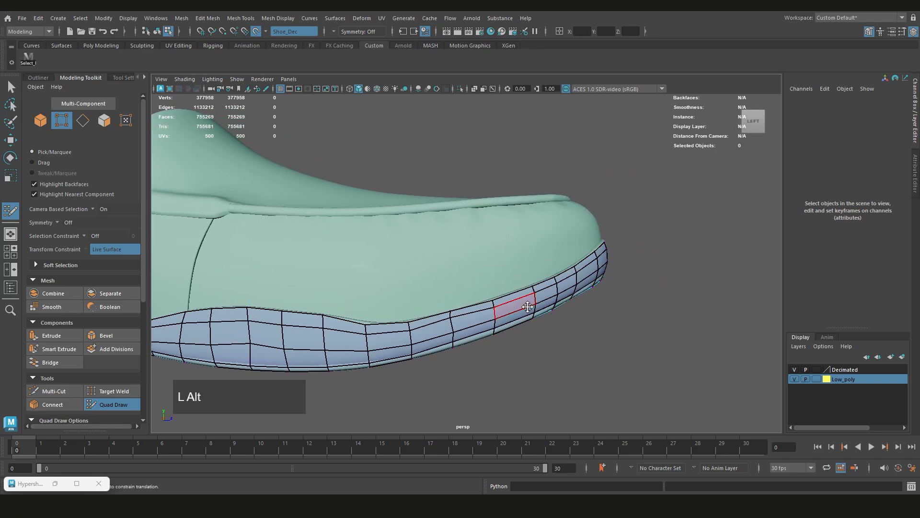
{"action": "left_click_drag", "start_coordinate": [527, 307], "coordinate": [552, 305], "text": "alt"}
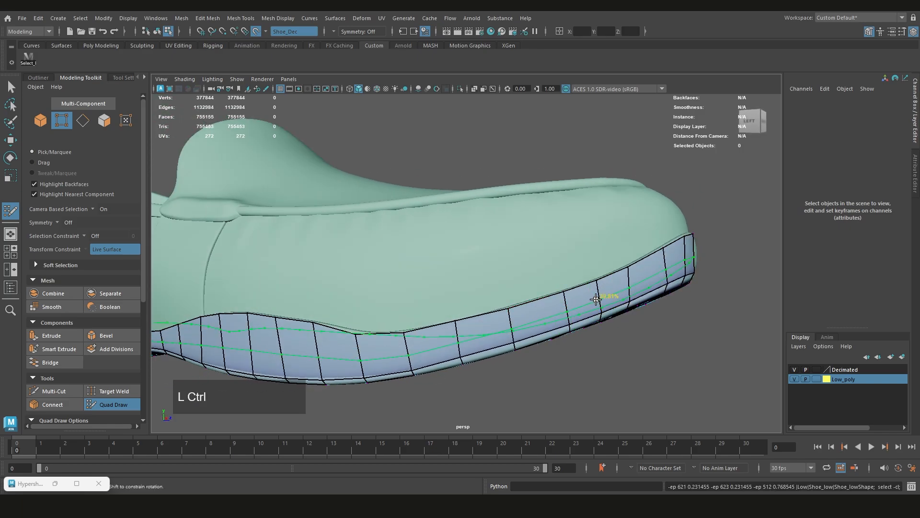
Insert a single centred edge loop along the side strip around the whole shoe
{"action": "middle_click", "coordinate": [570, 316], "text": "ctrl"}
{"action": "scroll", "coordinate": [542, 308], "scroll_direction": "down", "scroll_amount": 1}
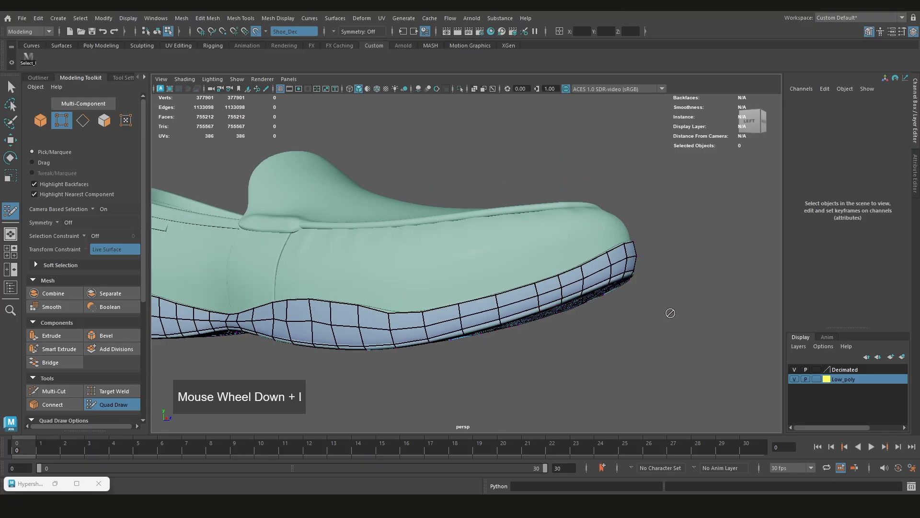
{"action": "middle_click_drag", "start_coordinate": [405, 309], "coordinate": [448, 312], "text": "alt"}
{"action": "scroll", "coordinate": [554, 306], "scroll_direction": "up", "scroll_amount": 3}
{"action": "scroll", "coordinate": [554, 306], "scroll_direction": "up", "scroll_amount": 1}
{"action": "scroll", "coordinate": [547, 309], "scroll_direction": "down", "scroll_amount": 2}
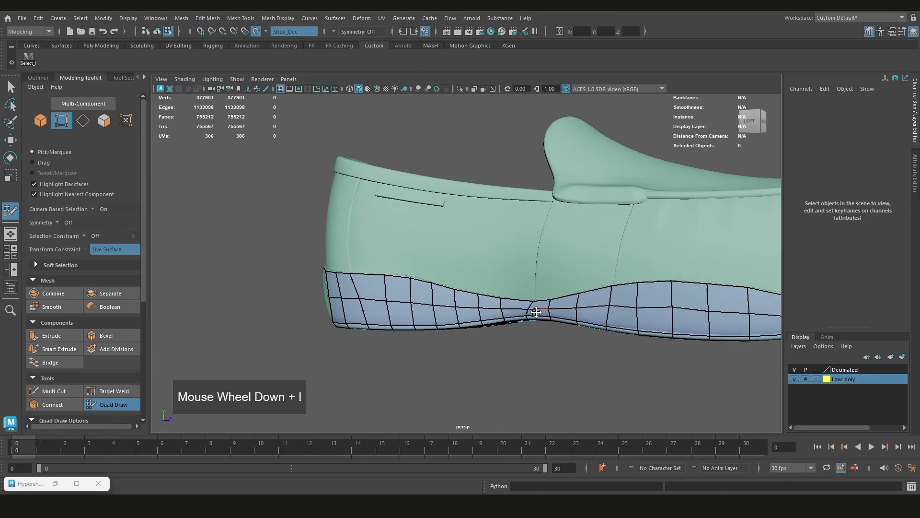
Relax the middle edge loop along the shoe's left side from the heel to the forefoot
{"action": "left_click_drag", "start_coordinate": [408, 305], "coordinate": [427, 302], "text": "alt"}
{"action": "middle_click_drag", "start_coordinate": [427, 302], "coordinate": [551, 300], "text": "alt"}
{"action": "scroll", "coordinate": [440, 297], "scroll_direction": "up", "scroll_amount": 3}
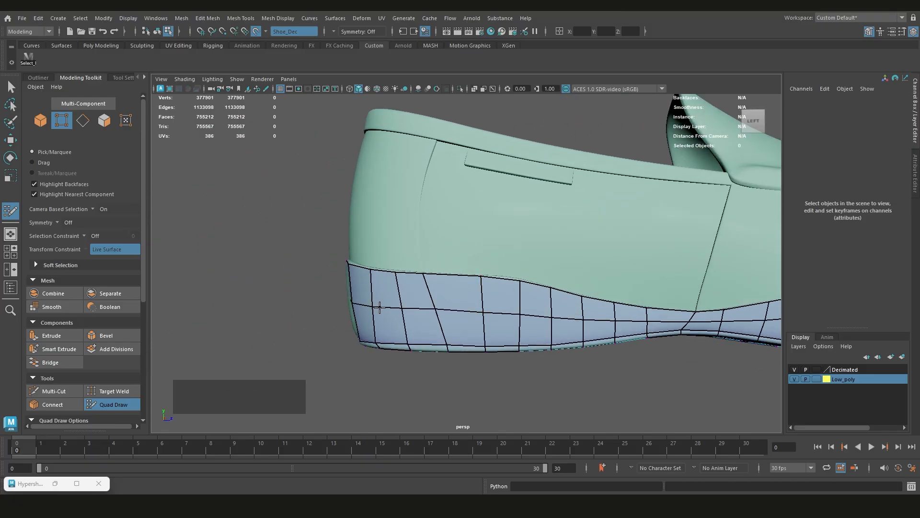
{"action": "left_click_drag", "start_coordinate": [399, 314], "coordinate": [345, 308], "text": "alt"}
{"action": "middle_click_drag", "start_coordinate": [345, 309], "coordinate": [253, 301], "text": "alt"}
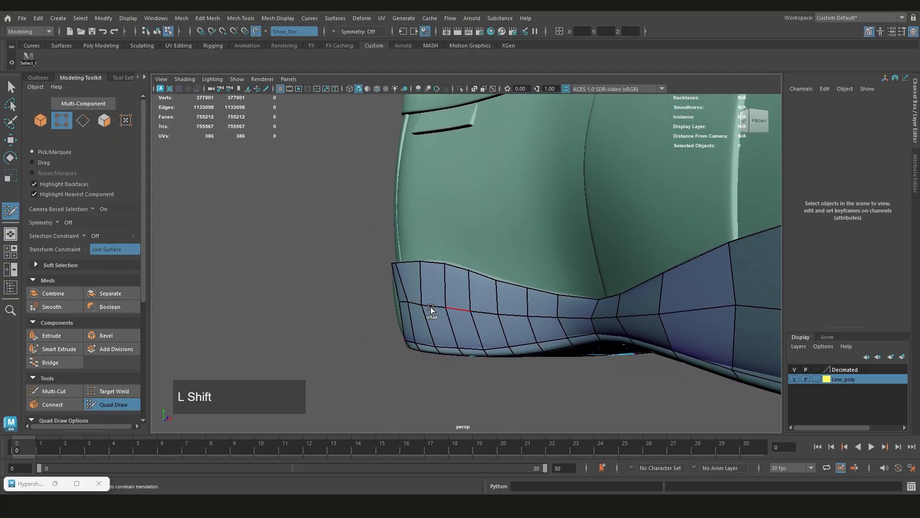
{"action": "left_click_drag", "start_coordinate": [555, 314], "coordinate": [607, 295], "text": "alt"}
{"action": "middle_click_drag", "start_coordinate": [607, 295], "coordinate": [470, 296], "text": "alt"}
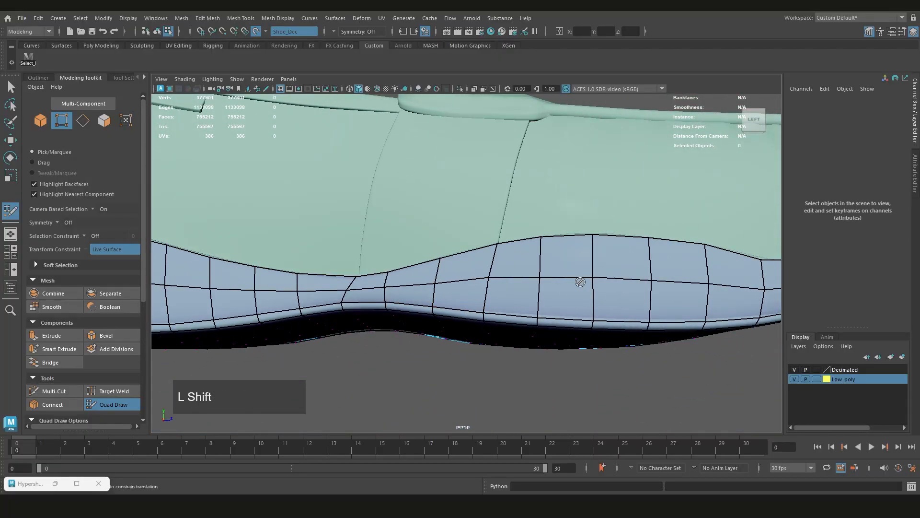
{"action": "left_click_drag", "start_coordinate": [679, 283], "coordinate": [561, 296], "text": "alt"}
{"action": "middle_click_drag", "start_coordinate": [561, 296], "coordinate": [380, 302], "text": "alt"}
Smooth the middle edge loop from the toe along the shoe's right side to the instep, evening out its kinks
{"action": "left_click_drag", "start_coordinate": [380, 302], "coordinate": [390, 275], "text": "alt"}
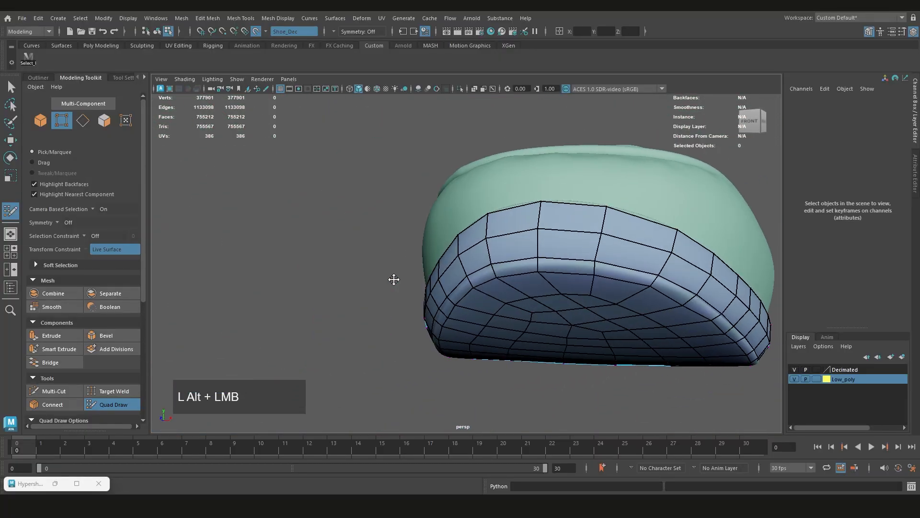
{"action": "middle_click_drag", "start_coordinate": [390, 275], "coordinate": [543, 288], "text": "alt"}
{"action": "left_click_drag", "start_coordinate": [543, 289], "coordinate": [589, 299], "text": "alt"}
{"action": "scroll", "coordinate": [369, 268], "scroll_direction": "down", "scroll_amount": 3}
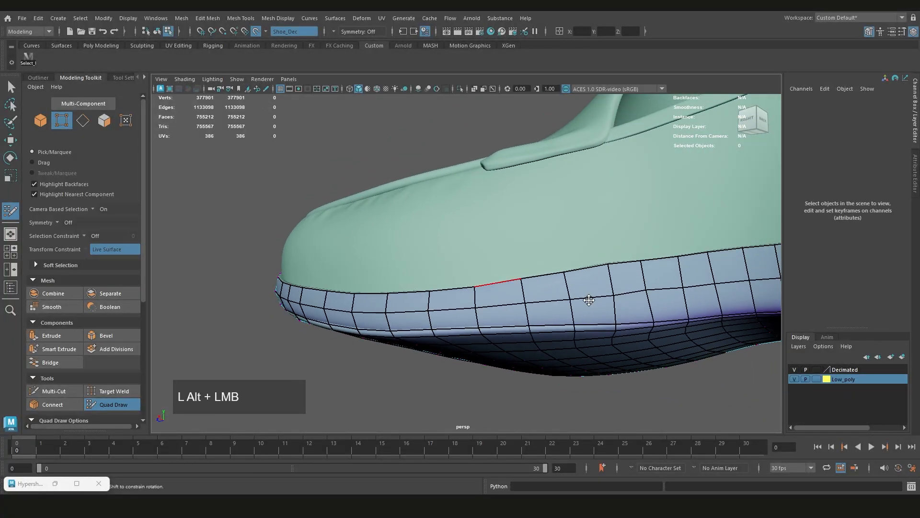
{"action": "middle_click_drag", "start_coordinate": [658, 293], "coordinate": [505, 305], "text": "alt"}
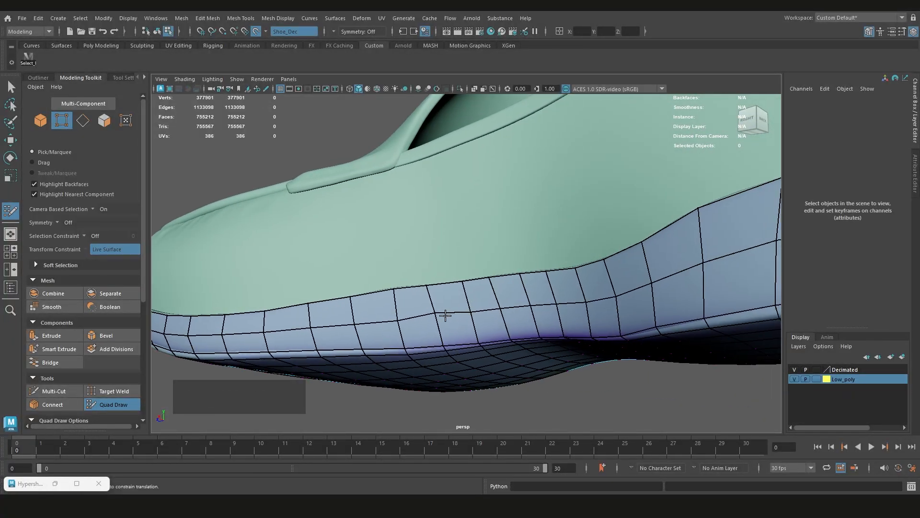
{"action": "left_click_drag", "start_coordinate": [445, 315], "coordinate": [488, 277], "text": "alt"}
{"action": "scroll", "coordinate": [501, 293], "scroll_direction": "down", "scroll_amount": 3}
{"action": "scroll", "coordinate": [503, 296], "scroll_direction": "up", "scroll_amount": 3}
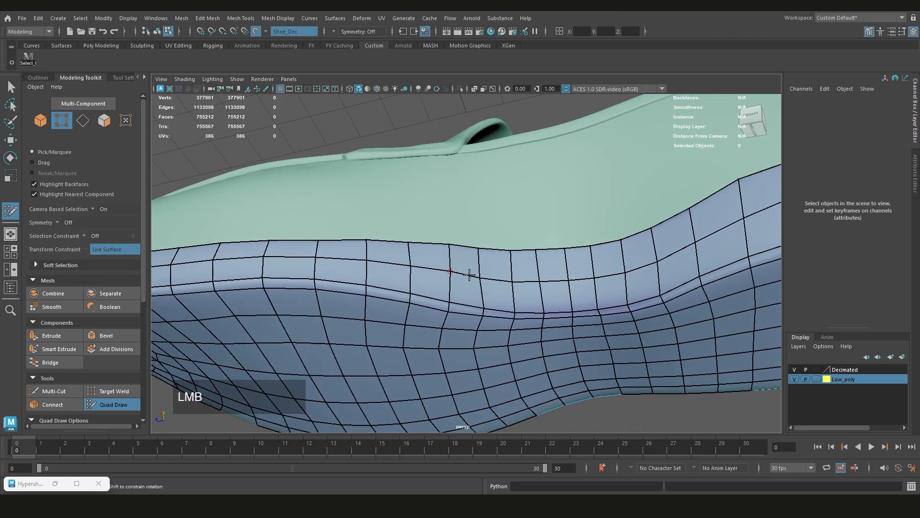
Even out the middle edge loop along the right side from the instep to the heel
{"action": "middle_click_drag", "start_coordinate": [477, 277], "coordinate": [599, 245], "text": "alt"}
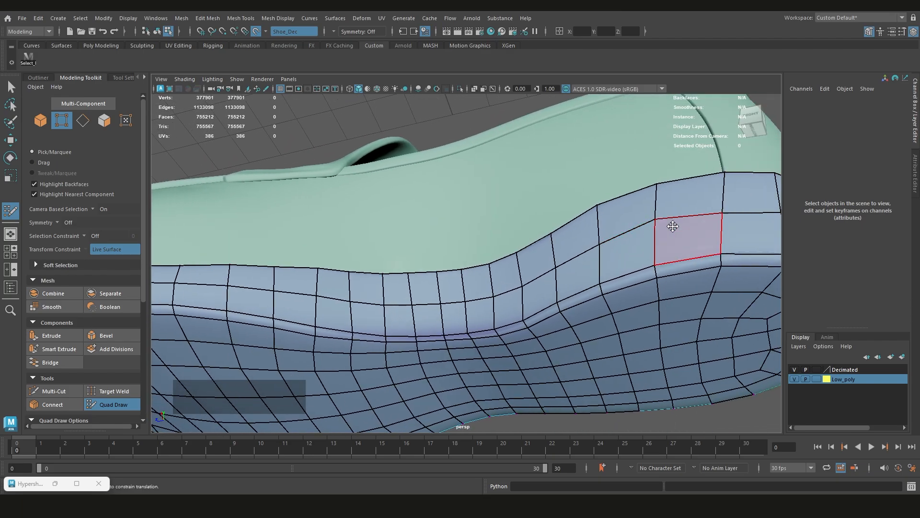
{"action": "scroll", "coordinate": [673, 226], "scroll_direction": "down", "scroll_amount": 3}
{"action": "scroll", "coordinate": [642, 246], "scroll_direction": "up", "scroll_amount": 2}
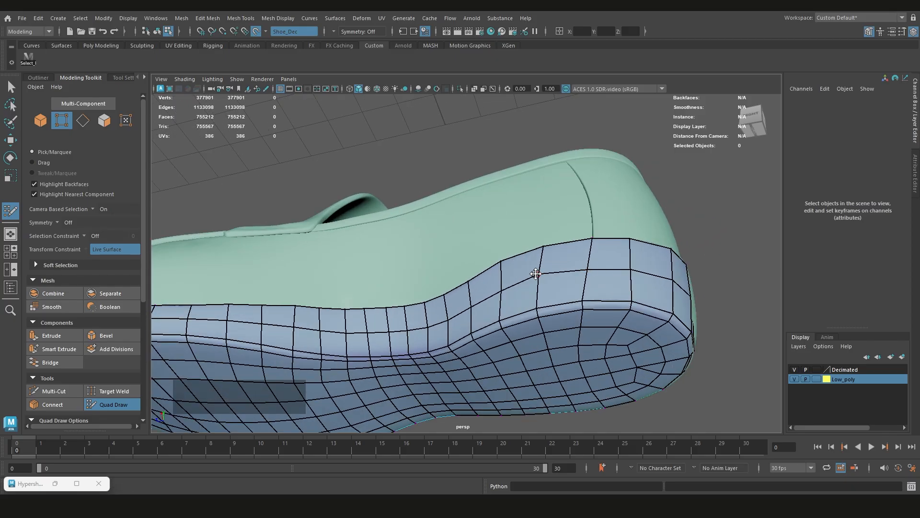
{"action": "left_click_drag", "start_coordinate": [552, 271], "coordinate": [592, 314], "text": "alt"}
{"action": "scroll", "coordinate": [526, 308], "scroll_direction": "down", "scroll_amount": 1}
{"action": "scroll", "coordinate": [592, 314], "scroll_direction": "up", "scroll_amount": 2}
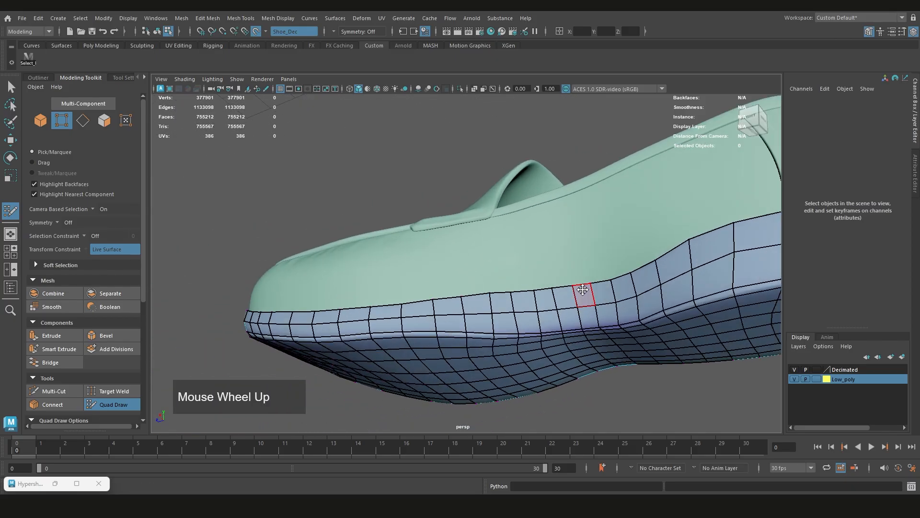
Select nine middle-loop vertices along the right instep through X-ray and move them outward beyond the reference surface
{"action": "key", "text": "ctrl+shift+q"}
{"action": "middle_click_drag", "start_coordinate": [585, 290], "coordinate": [542, 297], "text": "alt"}
{"action": "key", "text": "ctrl+shift+z"}
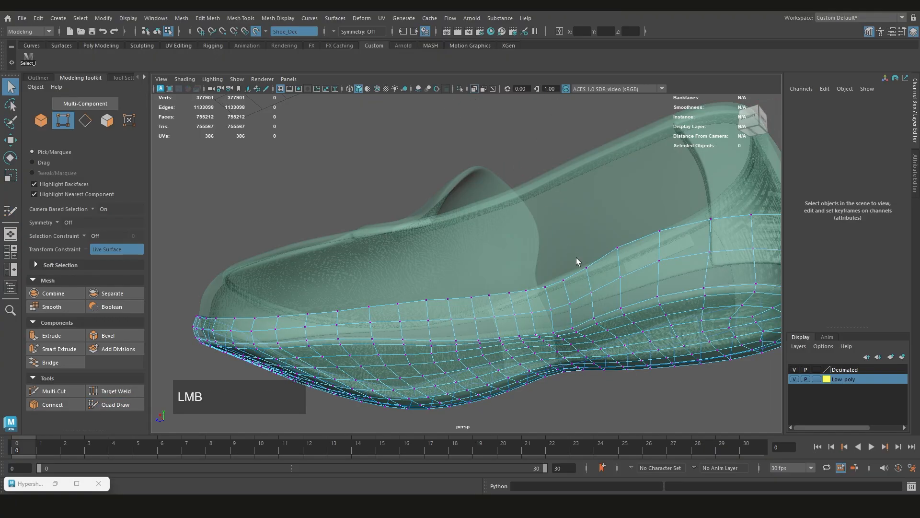
{"action": "left_click_drag", "start_coordinate": [576, 257], "coordinate": [657, 287], "text": "alt"}
{"action": "left_click", "coordinate": [435, 259]}
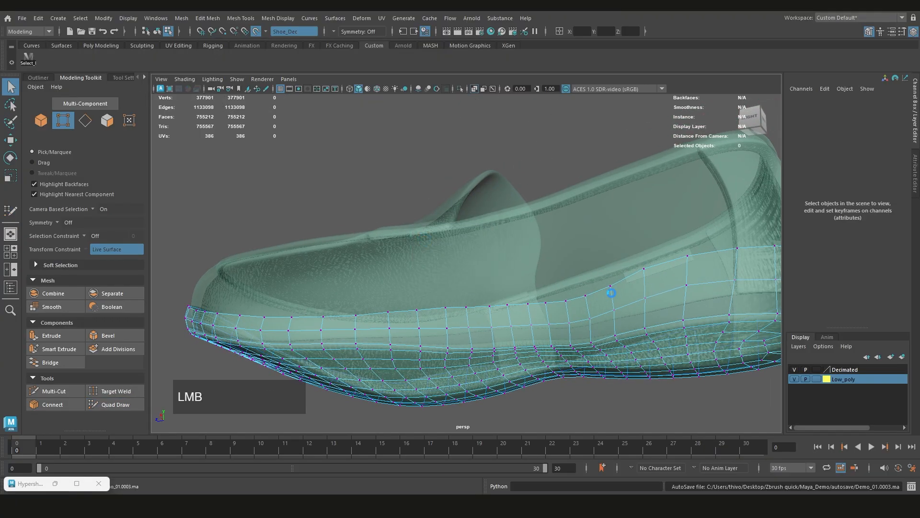
{"action": "middle_click_drag", "start_coordinate": [606, 294], "coordinate": [598, 290], "text": "alt"}
{"action": "left_click", "coordinate": [606, 300]}
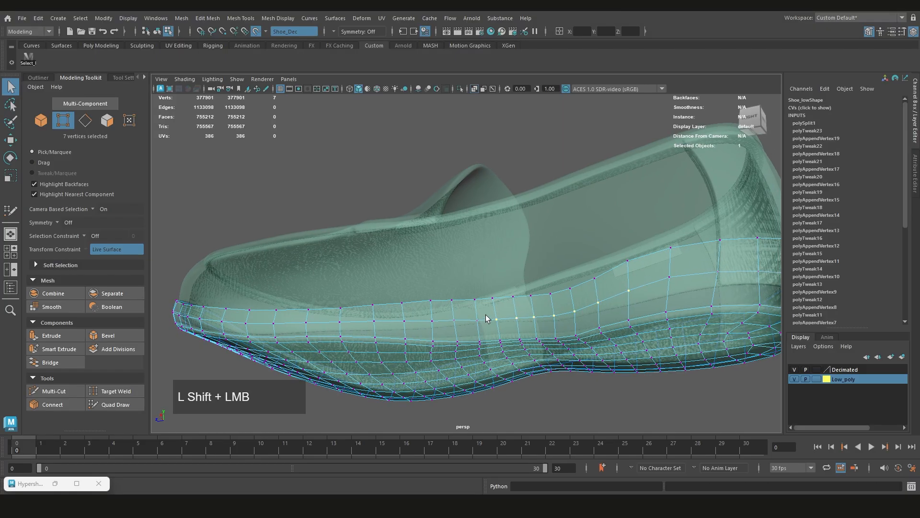
{"action": "middle_click_drag", "start_coordinate": [498, 326], "coordinate": [519, 316], "text": "alt"}
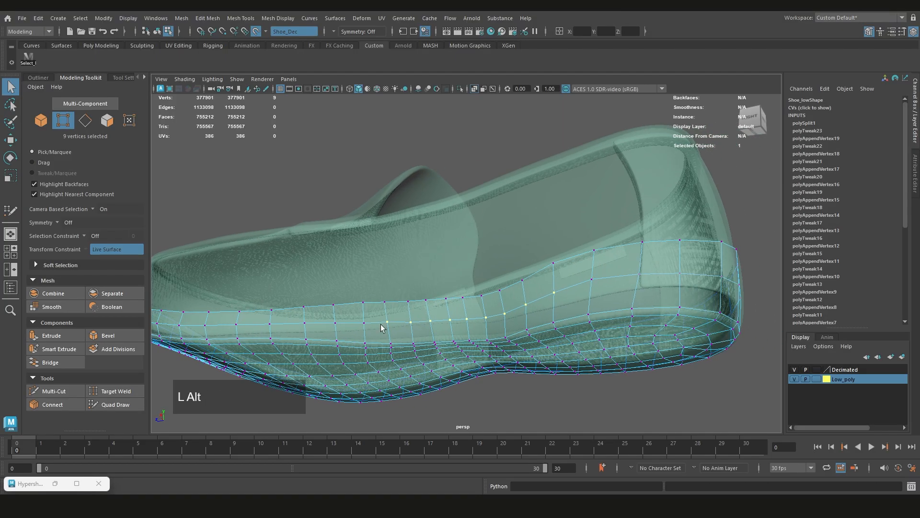
{"action": "left_click_drag", "start_coordinate": [381, 328], "coordinate": [390, 335], "text": "alt"}
{"action": "middle_click_drag", "start_coordinate": [390, 335], "coordinate": [479, 314], "text": "alt"}
{"action": "scroll", "coordinate": [508, 318], "scroll_direction": "up", "scroll_amount": 4}
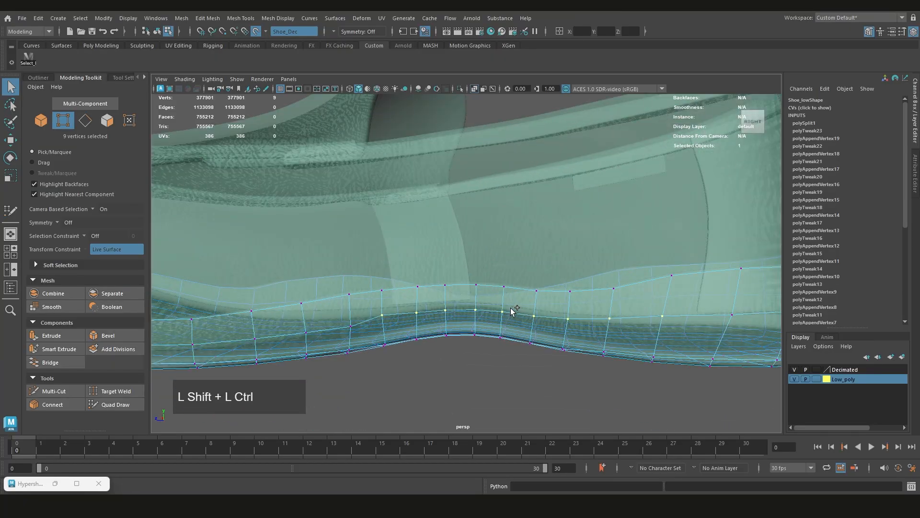
{"action": "key", "text": "w"}
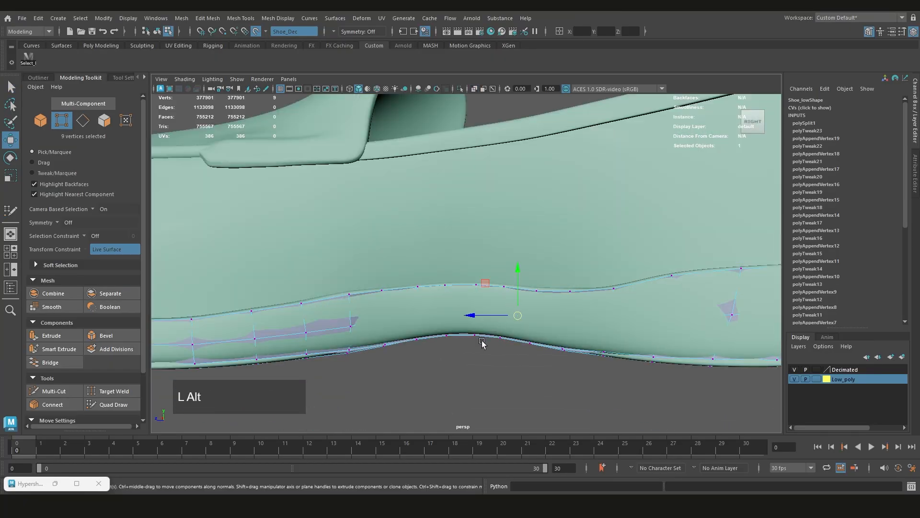
{"action": "left_click_drag", "start_coordinate": [482, 343], "coordinate": [457, 346], "text": "alt"}
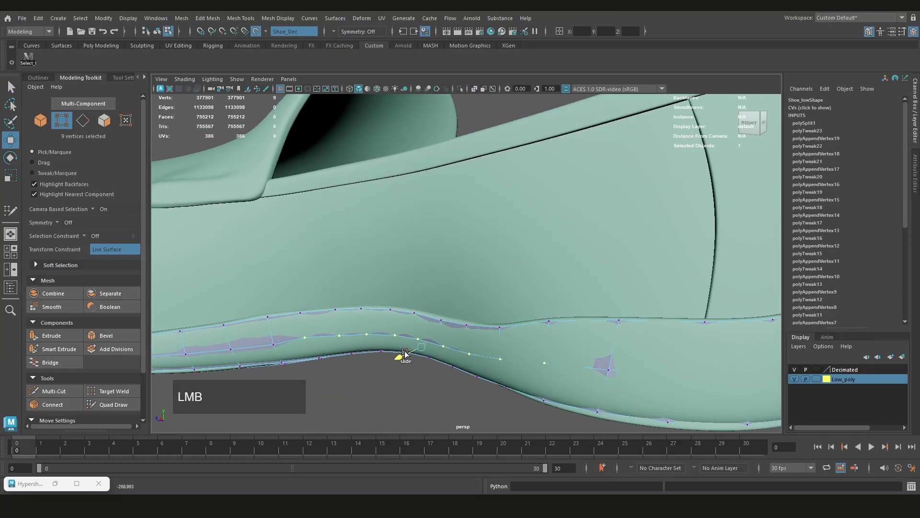
{"action": "mouse_move", "coordinate": [402, 357]}
{"action": "left_mouse_down", "text": "alt"}
{"action": "mouse_move", "coordinate": [383, 352]}
{"action": "mouse_move", "coordinate": [386, 320]}
{"action": "left_mouse_up", "text": "alt"}
{"action": "middle_click_drag", "start_coordinate": [386, 321], "coordinate": [400, 333], "text": "alt"}
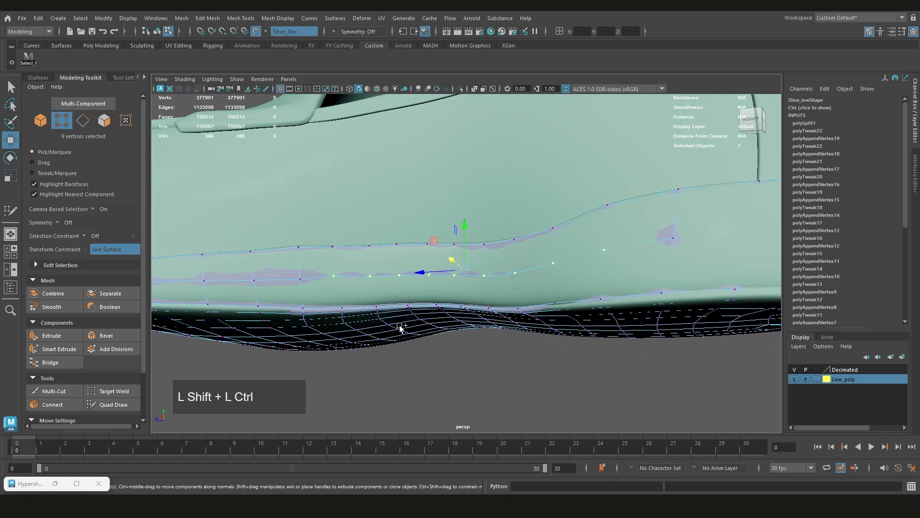
Resume Quad Draw and relax the shifted instep vertices back onto the shoe's surface toward the heel
{"action": "key", "text": "ctrl+shift+q"}
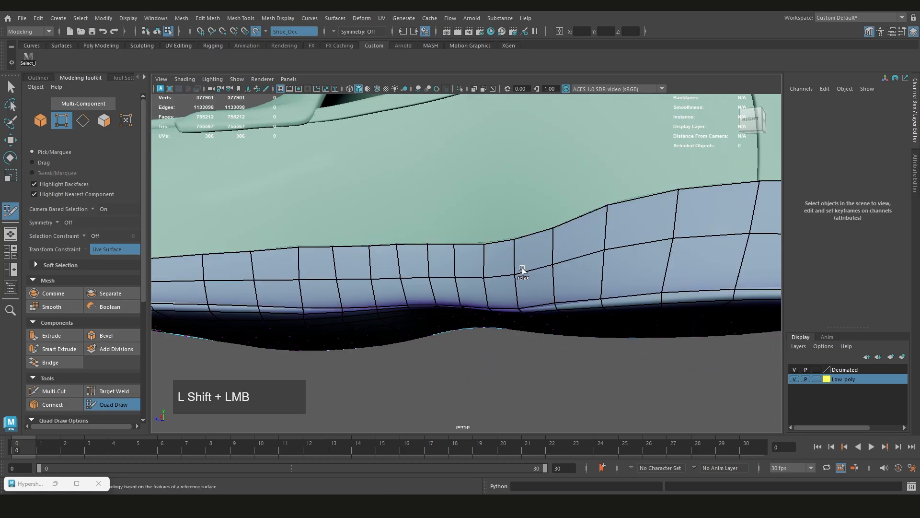
{"action": "middle_click_drag", "start_coordinate": [744, 234], "coordinate": [407, 307], "text": "alt"}
{"action": "left_click", "coordinate": [626, 263], "text": "shift"}
{"action": "key", "text": "ctrl+z"}
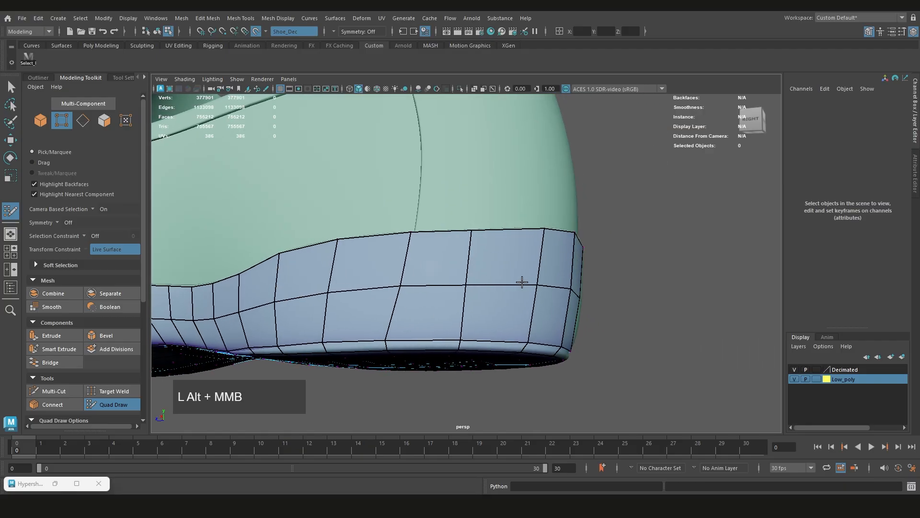
{"action": "left_click_drag", "start_coordinate": [408, 306], "coordinate": [516, 281], "text": "alt"}
{"action": "middle_click_drag", "start_coordinate": [516, 281], "coordinate": [463, 305], "text": "alt"}
Select the sunken middle-loop vertices on the heel's right side and back through X-ray and move them outward
{"action": "key", "text": "ctrl+shift+q"}
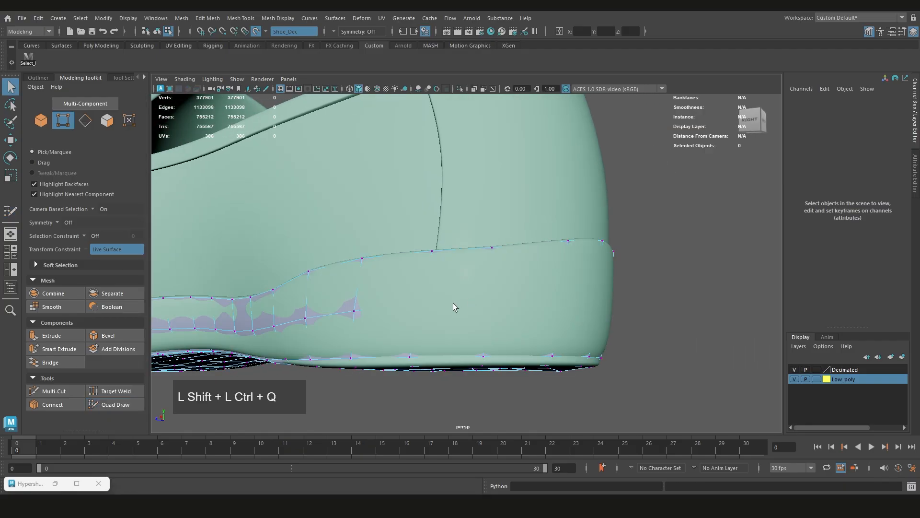
{"action": "key", "text": "ctrl+shift+z"}
{"action": "mouse_move", "coordinate": [422, 303]}
{"action": "left_mouse_down", "text": "alt"}
{"action": "mouse_move", "coordinate": [431, 299]}
{"action": "mouse_move", "coordinate": [424, 294]}
{"action": "left_mouse_up", "text": "alt"}
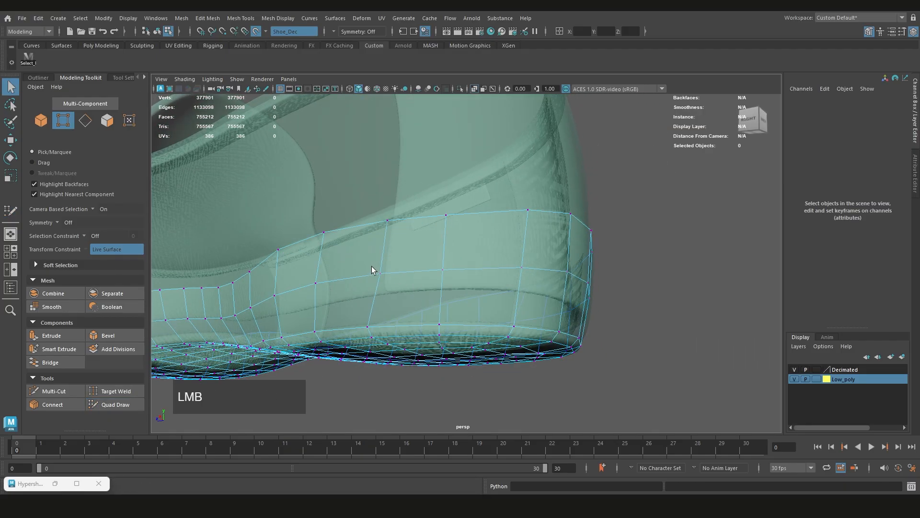
{"action": "left_click_drag", "start_coordinate": [371, 266], "coordinate": [389, 280]}
{"action": "left_click_drag", "start_coordinate": [436, 263], "coordinate": [456, 269], "text": "shift"}
{"action": "left_click_drag", "start_coordinate": [567, 289], "coordinate": [501, 273], "text": "alt"}
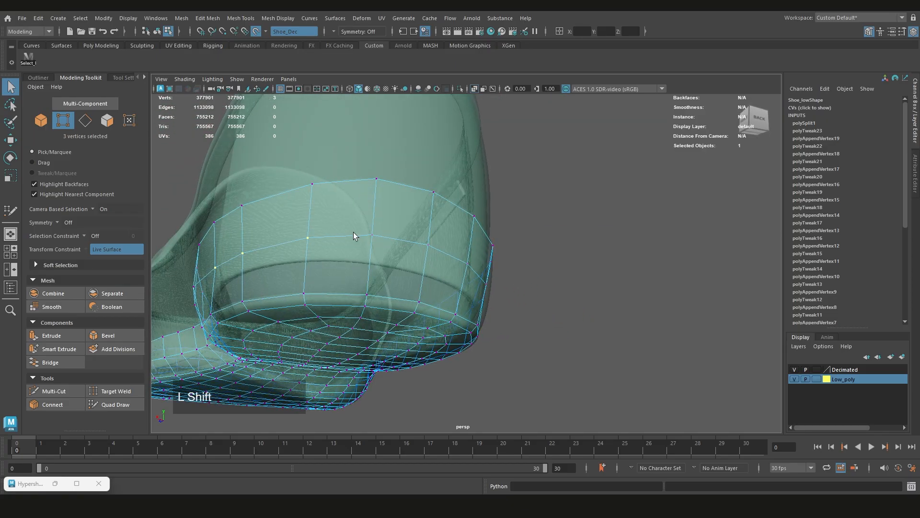
{"action": "left_click", "coordinate": [354, 233], "text": "shift"}
{"action": "left_click_drag", "start_coordinate": [357, 237], "coordinate": [477, 268], "text": "alt"}
{"action": "mouse_move", "coordinate": [477, 268]}
{"action": "middle_mouse_down", "text": "alt"}
{"action": "mouse_move", "coordinate": [523, 301]}
{"action": "mouse_move", "coordinate": [487, 277]}
{"action": "middle_mouse_up", "text": "alt"}
{"action": "key", "text": "w"}
{"action": "left_click_drag", "start_coordinate": [589, 317], "coordinate": [618, 396], "text": "alt"}
{"action": "middle_click_drag", "start_coordinate": [617, 395], "coordinate": [601, 349], "text": "alt"}
{"action": "left_click_drag", "start_coordinate": [529, 317], "coordinate": [528, 313]}
Resume Quad Draw and relax the middle loop around the right side and back of the heel
{"action": "key", "text": "ctrl+shift+q"}
{"action": "middle_click_drag", "start_coordinate": [396, 238], "coordinate": [476, 304], "text": "alt"}
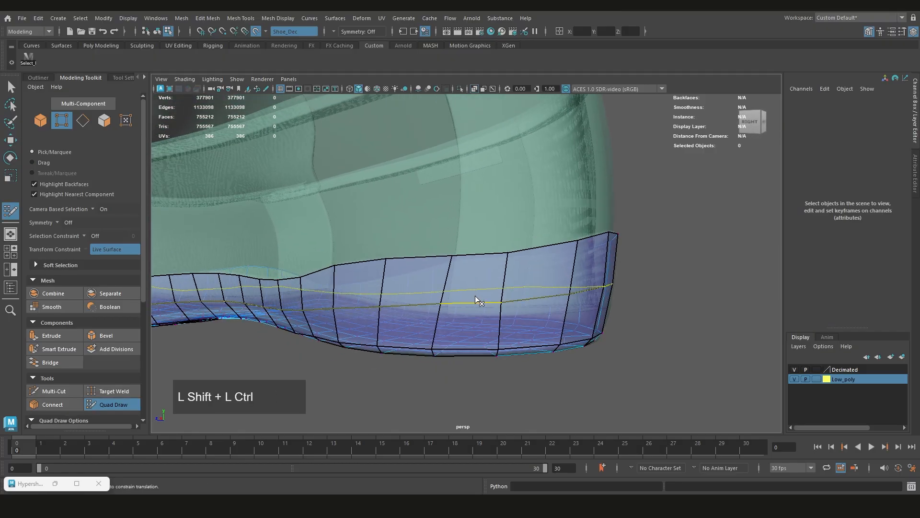
{"action": "left_click_drag", "start_coordinate": [476, 304], "coordinate": [457, 297], "text": "alt"}
{"action": "left_click_drag", "start_coordinate": [414, 261], "coordinate": [421, 265], "text": "shift"}
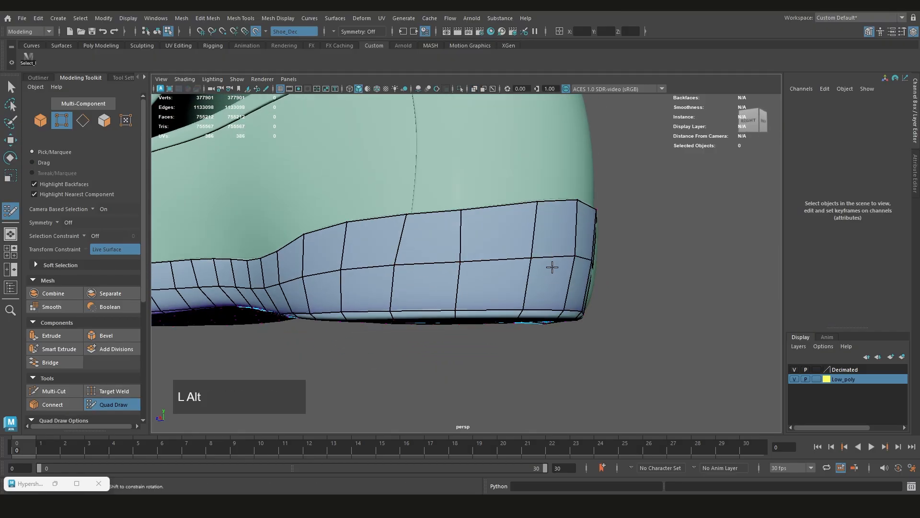
{"action": "left_click_drag", "start_coordinate": [552, 267], "coordinate": [379, 264], "text": "alt"}
{"action": "middle_click_drag", "start_coordinate": [379, 263], "coordinate": [398, 265], "text": "alt"}
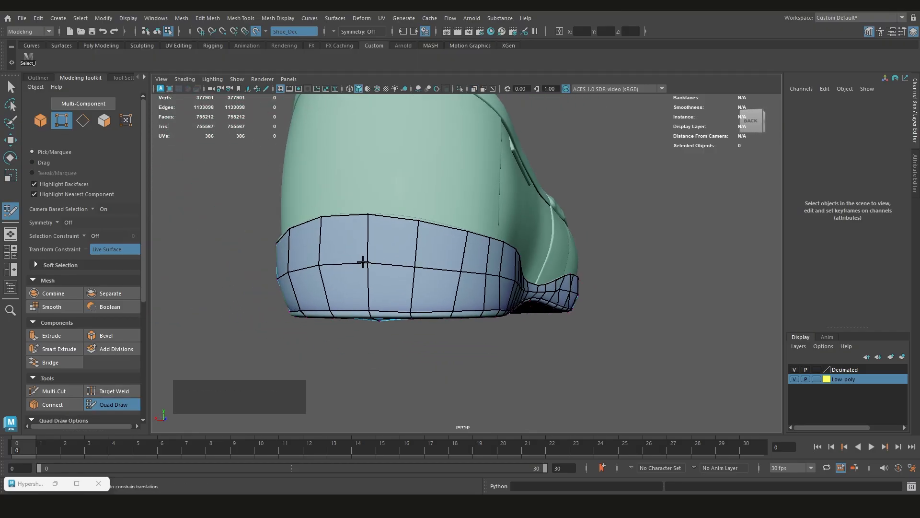
{"action": "mouse_move", "coordinate": [363, 262]}
{"action": "left_mouse_down", "text": "alt"}
{"action": "mouse_move", "coordinate": [441, 280]}
{"action": "mouse_move", "coordinate": [433, 271]}
{"action": "left_mouse_up", "text": "alt"}
Move four middle-loop vertices on the heel's left side outward beyond the reference surface
{"action": "key", "text": "ctrl+shift+q"}
{"action": "left_click_drag", "start_coordinate": [479, 254], "coordinate": [402, 315]}
{"action": "key", "text": "ctrl+shift+z"}
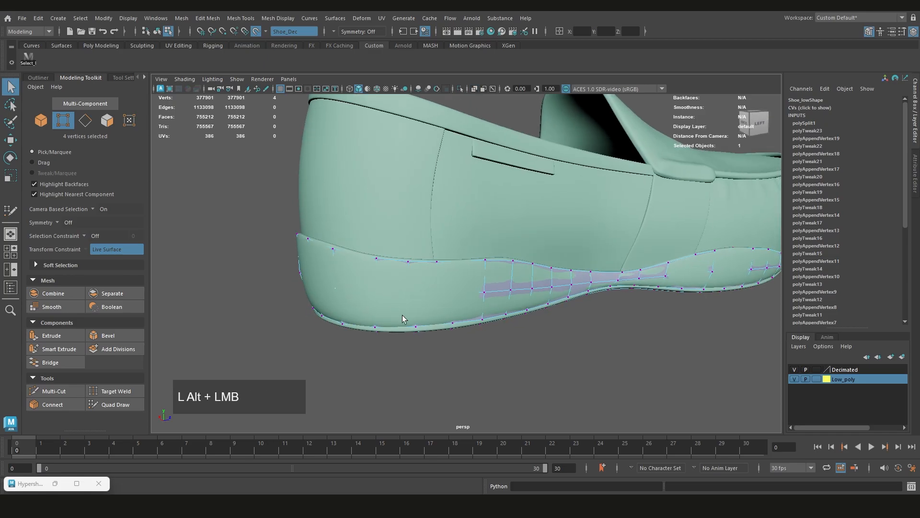
{"action": "key", "text": "w"}
{"action": "middle_click_drag", "start_coordinate": [402, 315], "coordinate": [433, 312], "text": "alt"}
{"action": "scroll", "coordinate": [425, 304], "scroll_direction": "up", "scroll_amount": 5, "text": "alt"}
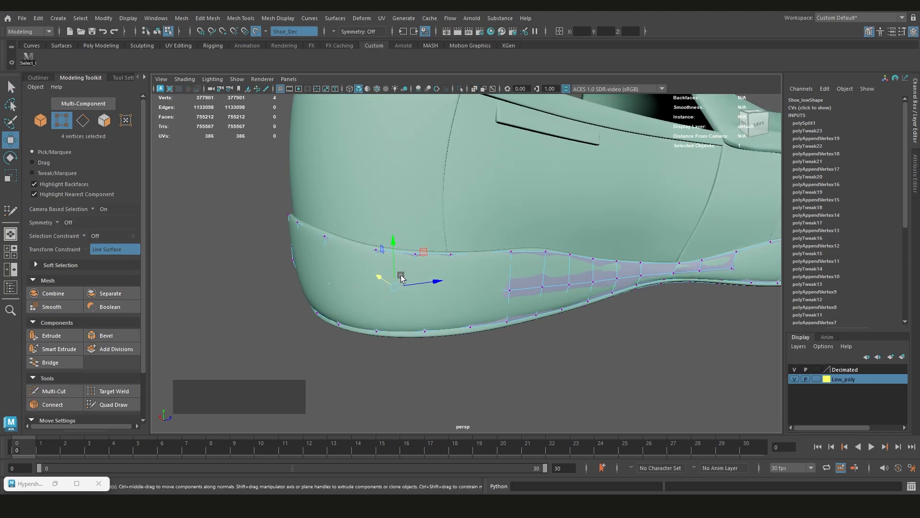
{"action": "left_click_drag", "start_coordinate": [400, 277], "coordinate": [421, 284]}
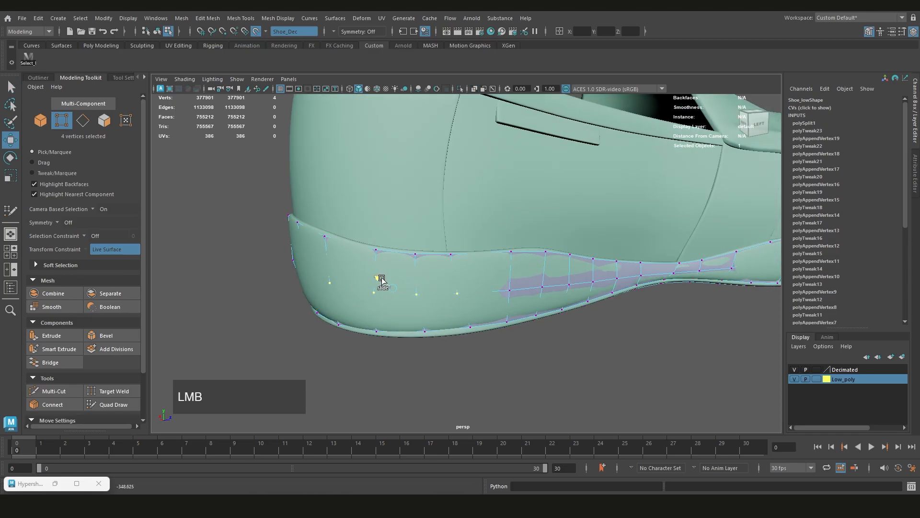
{"action": "left_click_drag", "start_coordinate": [384, 281], "coordinate": [470, 300], "text": "alt"}
{"action": "key", "text": "ctrl+shift+z"}
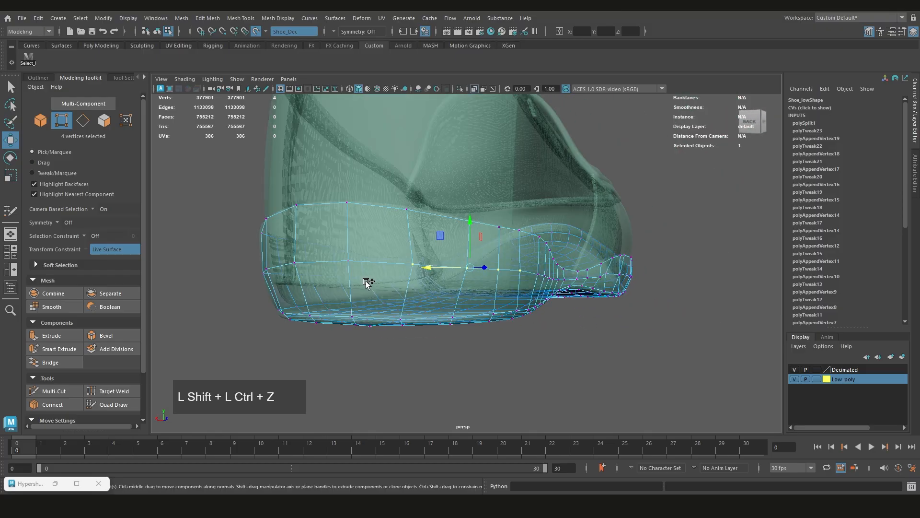
Select the remaining sunken middle-loop vertex at the back of the heel, move it outward, and check it through X-ray
{"action": "left_click", "coordinate": [346, 263]}
{"action": "key", "text": "ctrl+shift+z"}
{"action": "mouse_move", "coordinate": [401, 291]}
{"action": "left_mouse_down", "text": "alt"}
{"action": "mouse_move", "coordinate": [350, 305]}
{"action": "mouse_move", "coordinate": [340, 277]}
{"action": "left_mouse_up", "text": "alt"}
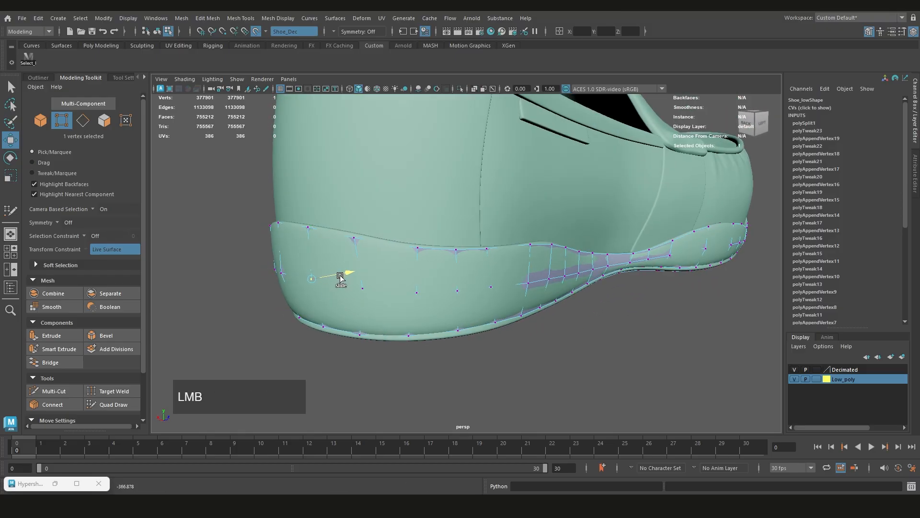
{"action": "key", "text": "q"}
{"action": "left_click_drag", "start_coordinate": [378, 303], "coordinate": [445, 302], "text": "alt"}
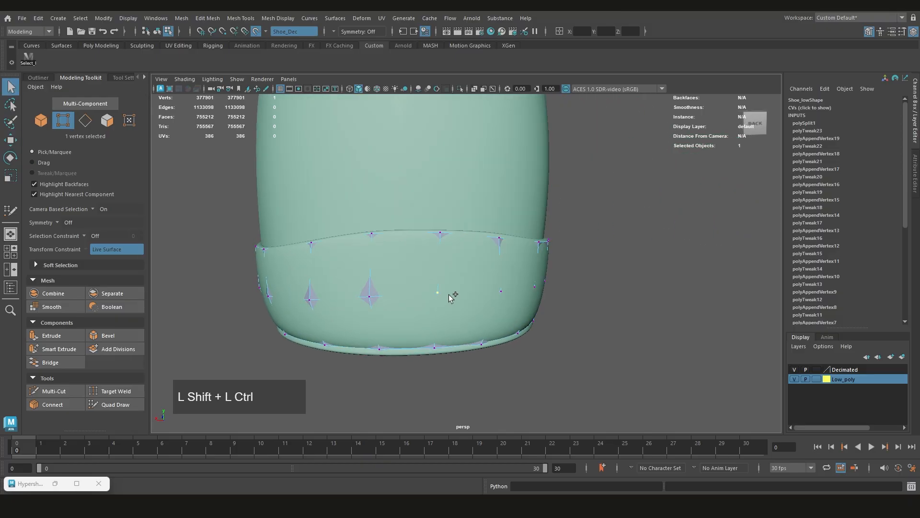
{"action": "key", "text": "ctrl+shift+z"}
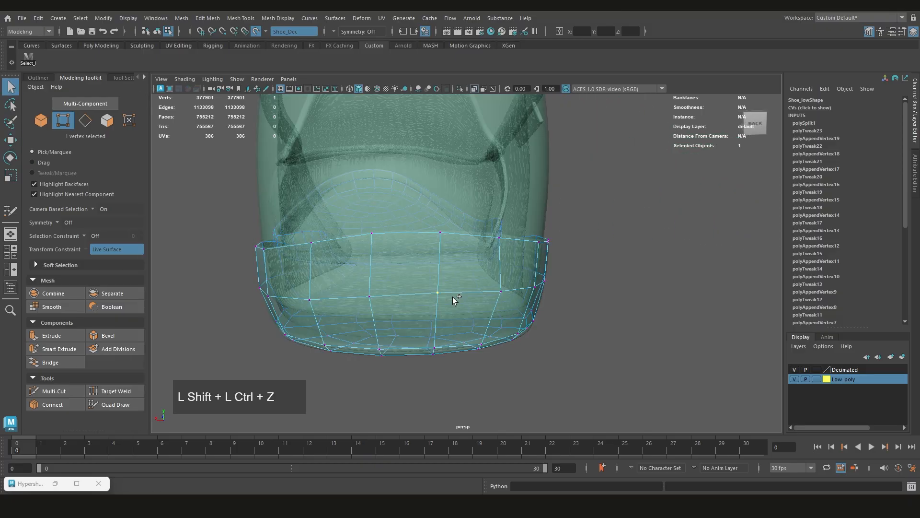
{"action": "key", "text": "ctrl+shift+z"}
Resume Quad Draw and relax the middle loop across the heel's back and left side onto the reference surface
{"action": "key", "text": "ctrl+shift+q"}
{"action": "left_click_drag", "start_coordinate": [452, 294], "coordinate": [440, 304], "text": "alt"}
{"action": "mouse_move", "coordinate": [438, 290]}
{"action": "left_mouse_down", "text": "shift"}
{"action": "mouse_move", "coordinate": [410, 269]}
{"action": "mouse_move", "coordinate": [445, 271]}
{"action": "left_mouse_up", "text": "shift"}
{"action": "left_click_drag", "start_coordinate": [492, 270], "coordinate": [496, 271], "text": "shift"}
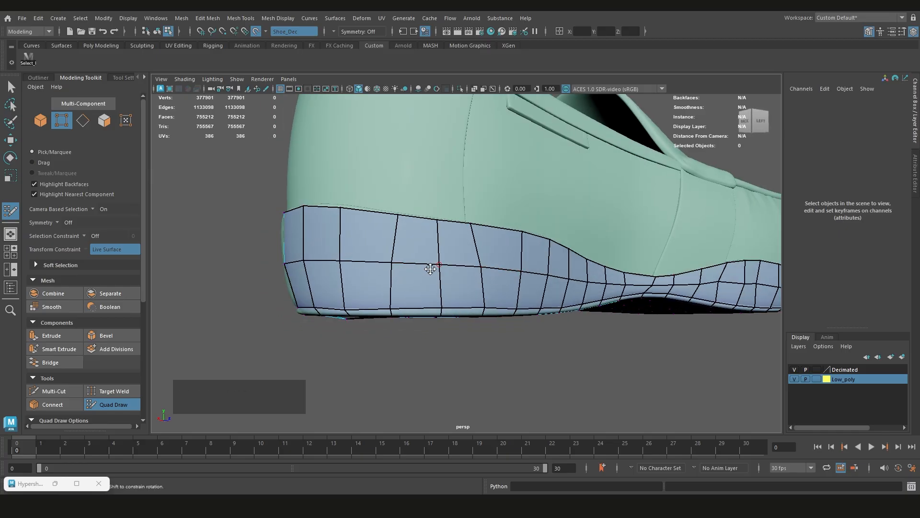
{"action": "left_click_drag", "start_coordinate": [430, 269], "coordinate": [527, 272], "text": "alt"}
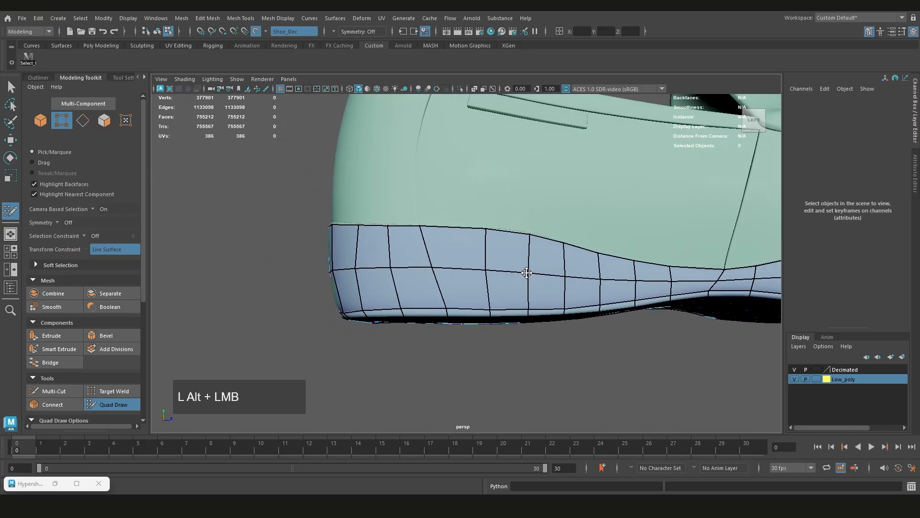
Examine the retopologized sole and side strip from below and along the toe's upper rim
{"action": "scroll", "coordinate": [455, 300], "scroll_direction": "down", "scroll_amount": 4}
{"action": "left_click_drag", "start_coordinate": [456, 307], "coordinate": [470, 244], "text": "alt"}
{"action": "scroll", "coordinate": [427, 288], "scroll_direction": "down", "scroll_amount": 4}
{"action": "middle_click_drag", "start_coordinate": [537, 309], "coordinate": [393, 283], "text": "alt"}
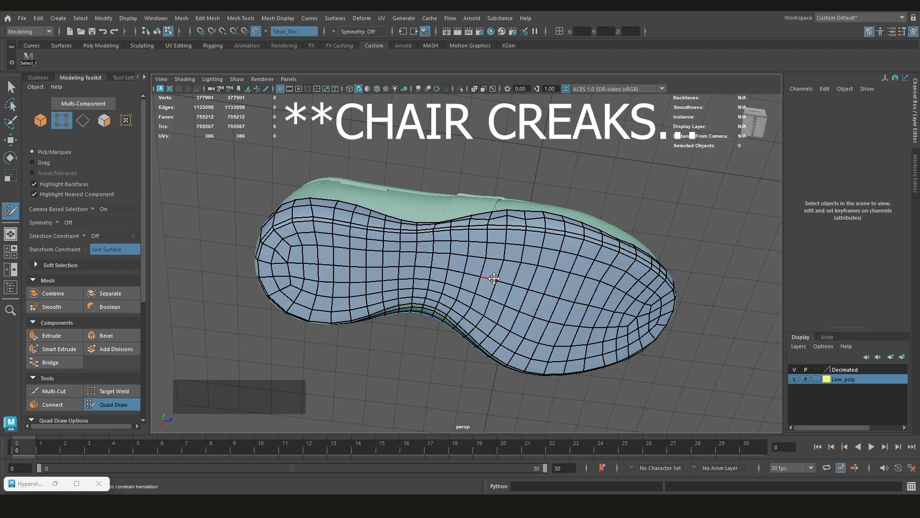
{"action": "left_click_drag", "start_coordinate": [482, 296], "coordinate": [481, 272], "text": "alt"}
{"action": "middle_click_drag", "start_coordinate": [270, 255], "coordinate": [371, 262], "text": "alt"}
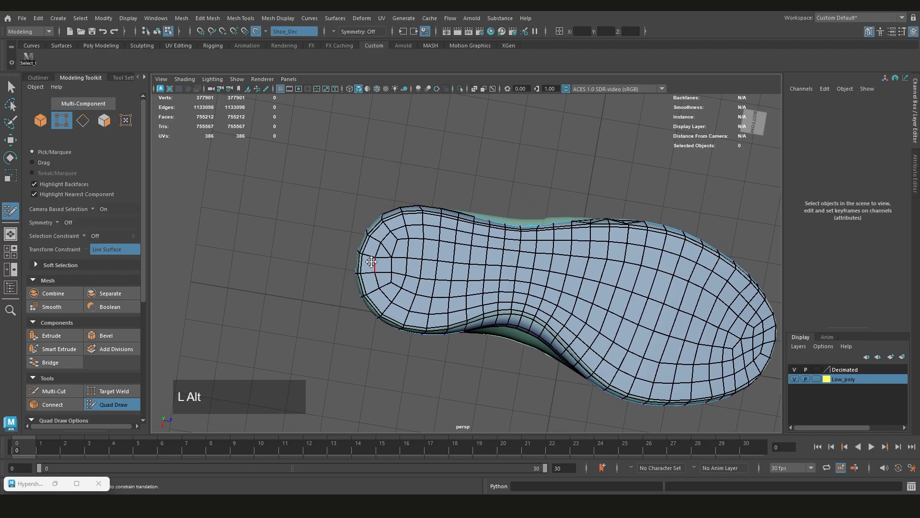
{"action": "left_click_drag", "start_coordinate": [372, 261], "coordinate": [606, 329], "text": "alt"}
{"action": "middle_click_drag", "start_coordinate": [606, 329], "coordinate": [481, 285], "text": "alt"}
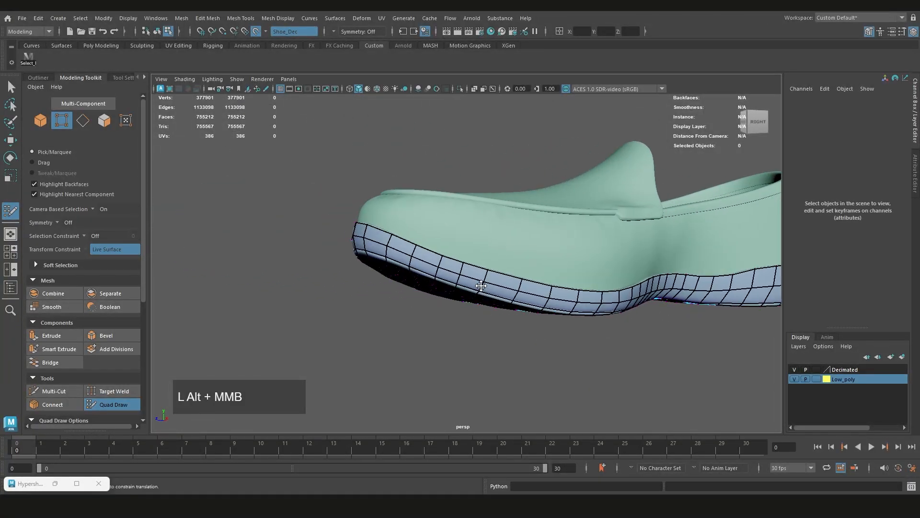
{"action": "left_click_drag", "start_coordinate": [482, 286], "coordinate": [415, 280], "text": "alt"}
{"action": "scroll", "coordinate": [443, 278], "scroll_direction": "up", "scroll_amount": 3}
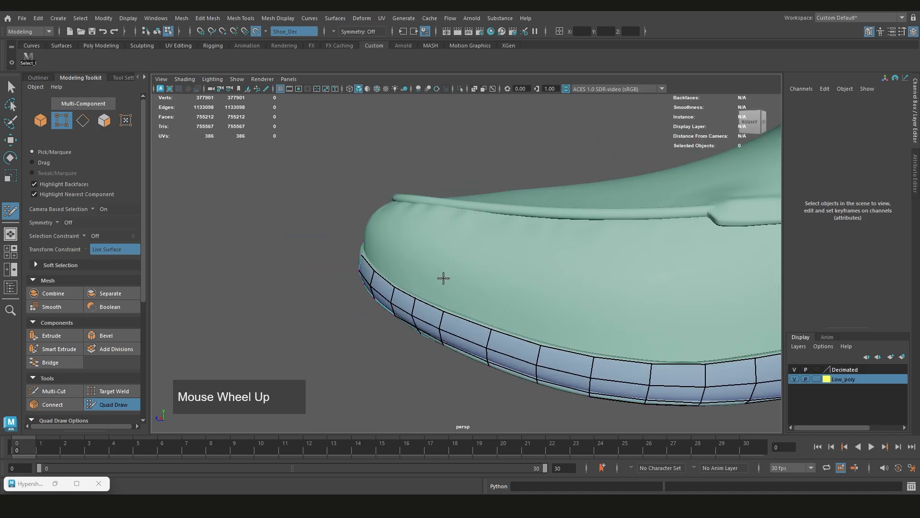
{"action": "scroll", "coordinate": [443, 278], "scroll_direction": "up", "scroll_amount": 2}
{"action": "left_click_drag", "start_coordinate": [331, 269], "coordinate": [415, 274], "text": "alt"}
{"action": "scroll", "coordinate": [415, 274], "scroll_direction": "up", "scroll_amount": 3}
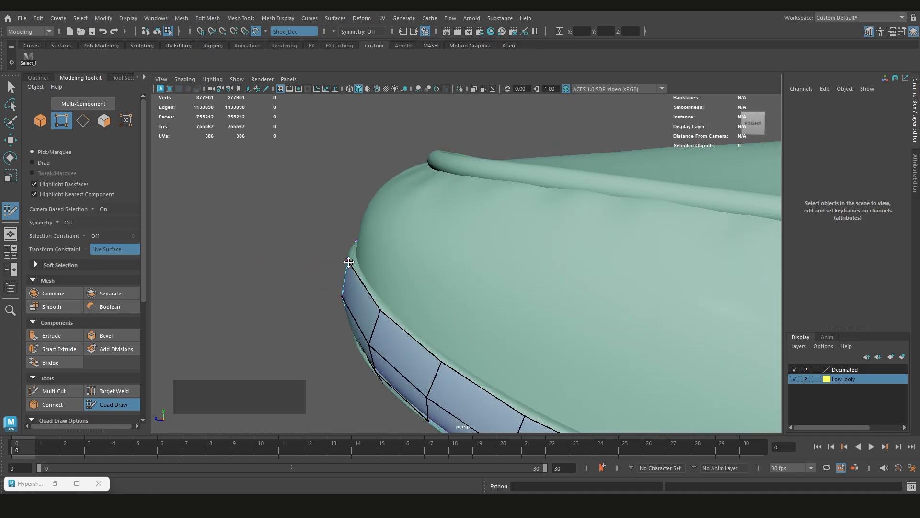
{"action": "left_click_drag", "start_coordinate": [345, 260], "coordinate": [390, 257], "text": "alt"}
{"action": "scroll", "coordinate": [419, 243], "scroll_direction": "up", "scroll_amount": 3}
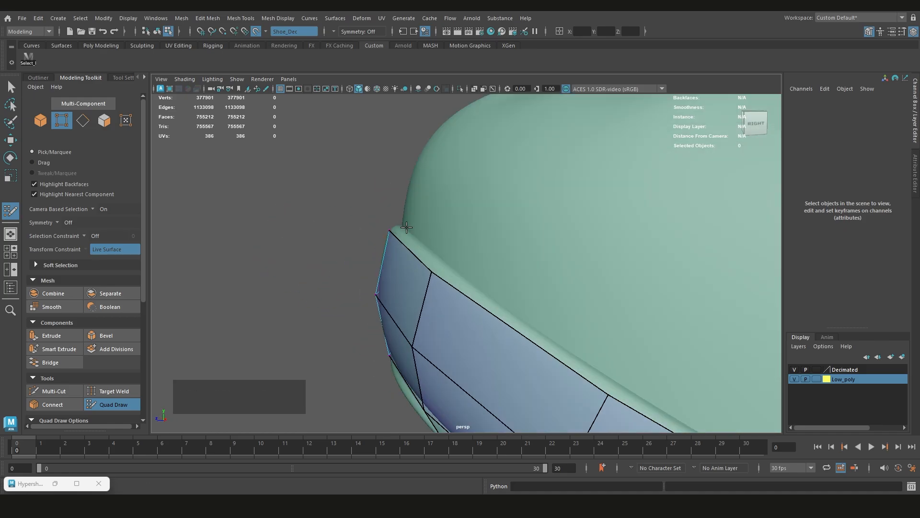
{"action": "scroll", "coordinate": [403, 230], "scroll_direction": "down", "scroll_amount": 1}
Try extruding one edge of the strip's upper rim at the toe upward in two quads, and undo it
{"action": "middle_click_drag", "start_coordinate": [402, 230], "coordinate": [419, 264], "text": "alt"}
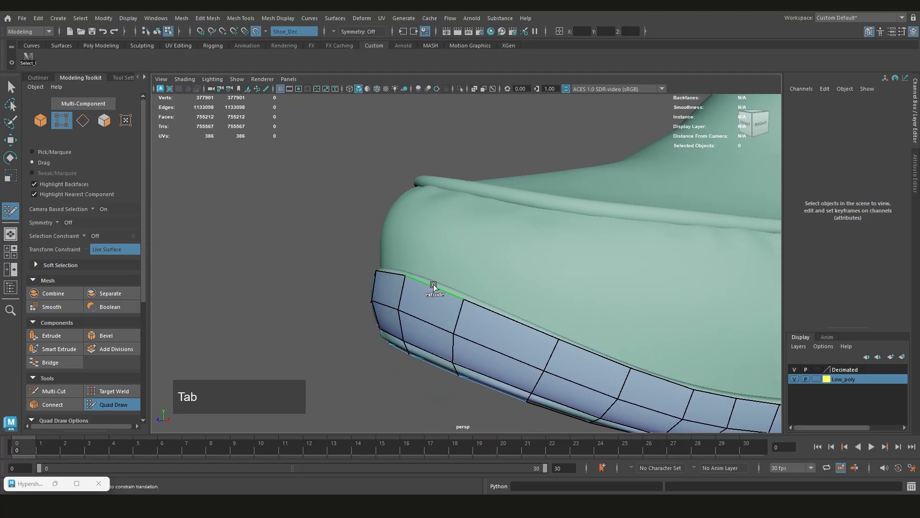
{"action": "mouse_move", "coordinate": [448, 245]}
{"action": "left_mouse_down"}
{"action": "mouse_move", "coordinate": [461, 216]}
{"action": "mouse_move", "coordinate": [422, 206]}
{"action": "mouse_move", "coordinate": [382, 211]}
{"action": "mouse_move", "coordinate": [456, 240]}
{"action": "mouse_move", "coordinate": [456, 232]}
{"action": "left_mouse_up"}
{"action": "scroll", "coordinate": [517, 263], "scroll_direction": "down", "scroll_amount": 2}
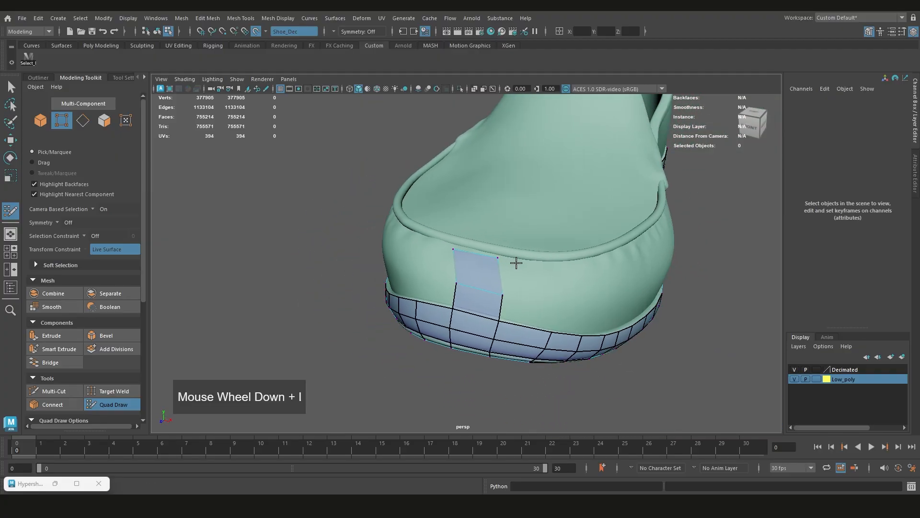
{"action": "scroll", "coordinate": [516, 263], "scroll_direction": "down", "scroll_amount": 1}
{"action": "key", "text": "ctrl+z"}
Examine the toe topology from the front and below, and the side strip along the shoe's right side
{"action": "middle_click_drag", "start_coordinate": [450, 313], "coordinate": [589, 198], "text": "alt"}
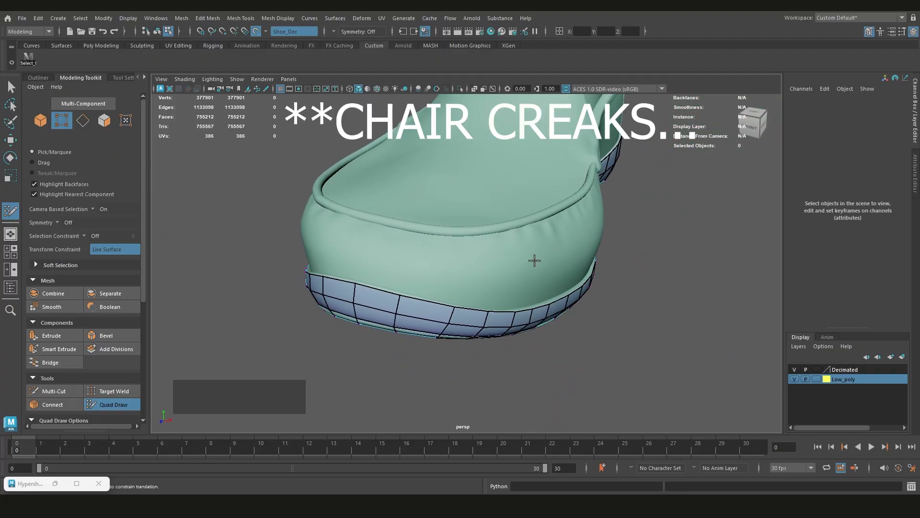
{"action": "scroll", "coordinate": [425, 268], "scroll_direction": "down", "scroll_amount": 3}
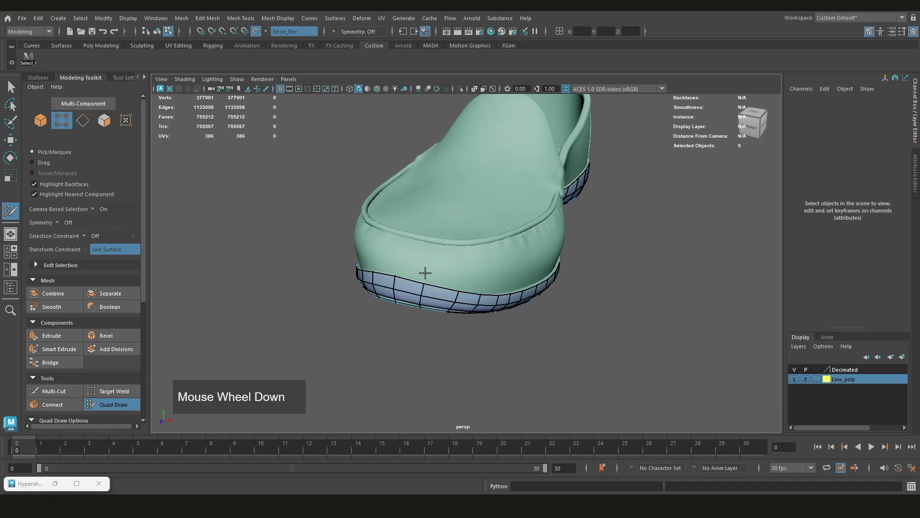
{"action": "left_click_drag", "start_coordinate": [426, 269], "coordinate": [497, 132], "text": "alt"}
{"action": "scroll", "coordinate": [464, 206], "scroll_direction": "up", "scroll_amount": 3}
{"action": "middle_click_drag", "start_coordinate": [497, 133], "coordinate": [489, 192], "text": "alt"}
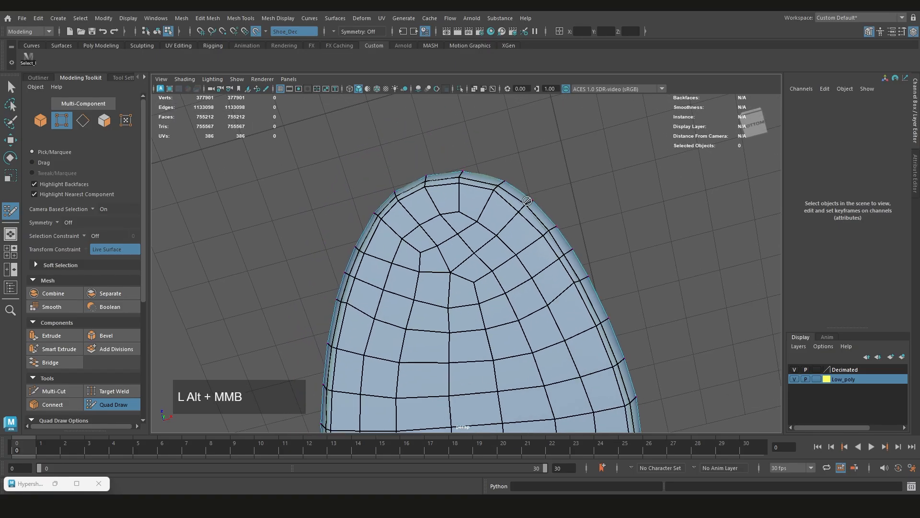
{"action": "scroll", "coordinate": [482, 216], "scroll_direction": "up", "scroll_amount": 2, "text": "alt"}
{"action": "left_click_drag", "start_coordinate": [483, 216], "coordinate": [438, 287], "text": "alt"}
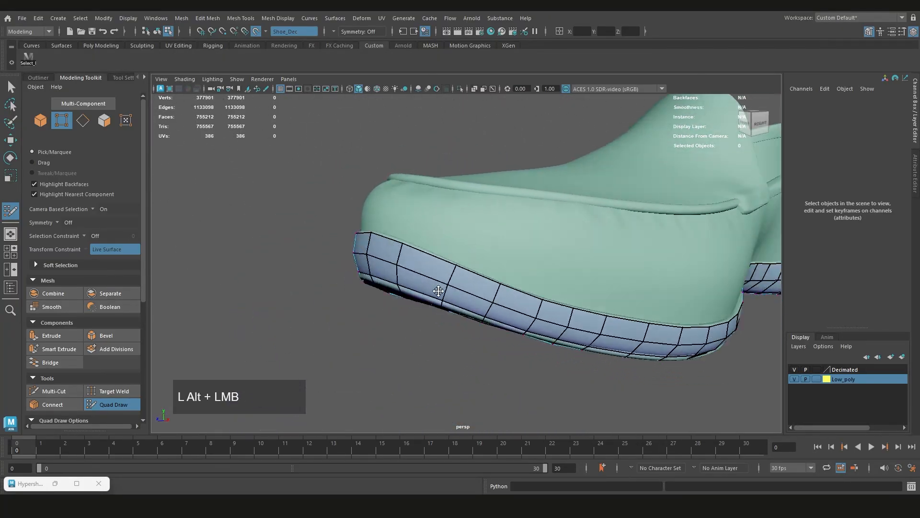
{"action": "scroll", "coordinate": [530, 308], "scroll_direction": "down", "scroll_amount": 1}
{"action": "middle_click_drag", "start_coordinate": [530, 308], "coordinate": [602, 297], "text": "alt"}
{"action": "scroll", "coordinate": [424, 262], "scroll_direction": "down", "scroll_amount": 2}
{"action": "left_click_drag", "start_coordinate": [424, 262], "coordinate": [433, 261], "text": "alt"}
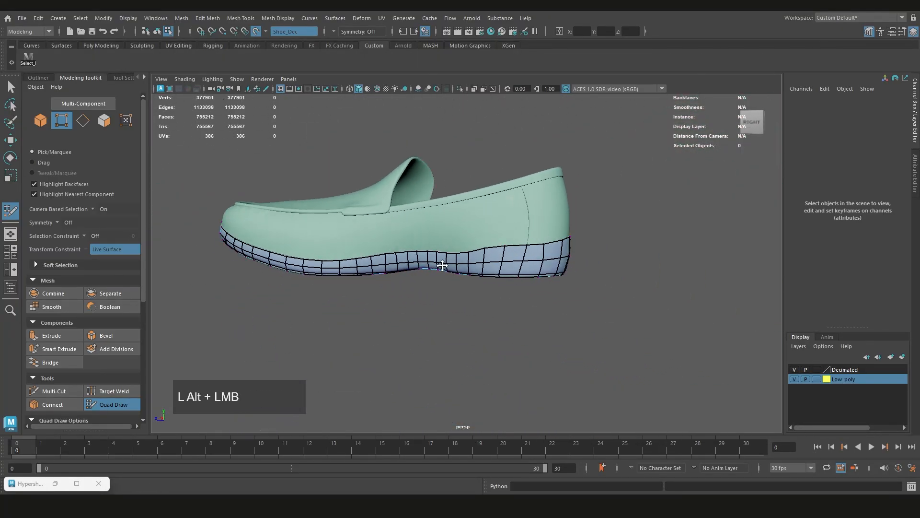
Try extruding a single narrow quad from the strip's upper rim near the heel on the right side, and undo it
{"action": "scroll", "coordinate": [476, 255], "scroll_direction": "up", "scroll_amount": 3}
{"action": "mouse_move", "coordinate": [477, 255]}
{"action": "middle_mouse_down", "text": "alt"}
{"action": "mouse_move", "coordinate": [577, 229]}
{"action": "mouse_move", "coordinate": [490, 259]}
{"action": "middle_mouse_up", "text": "alt"}
{"action": "left_click_drag", "start_coordinate": [491, 258], "coordinate": [490, 302], "text": "alt"}
{"action": "scroll", "coordinate": [461, 284], "scroll_direction": "up", "scroll_amount": 2}
{"action": "mouse_move", "coordinate": [490, 301]}
{"action": "middle_mouse_down", "text": "alt"}
{"action": "mouse_move", "coordinate": [534, 308]}
{"action": "mouse_move", "coordinate": [479, 297]}
{"action": "middle_mouse_up", "text": "alt"}
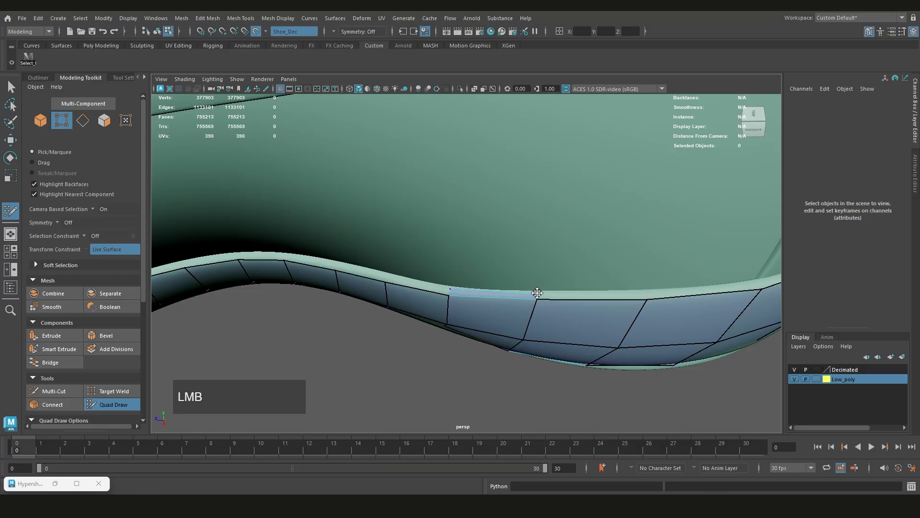
{"action": "scroll", "coordinate": [537, 292], "scroll_direction": "down", "scroll_amount": 2}
{"action": "mouse_move", "coordinate": [513, 290]}
{"action": "left_mouse_down", "text": "alt"}
{"action": "mouse_move", "coordinate": [513, 267]}
{"action": "mouse_move", "coordinate": [504, 291]}
{"action": "left_mouse_up", "text": "alt"}
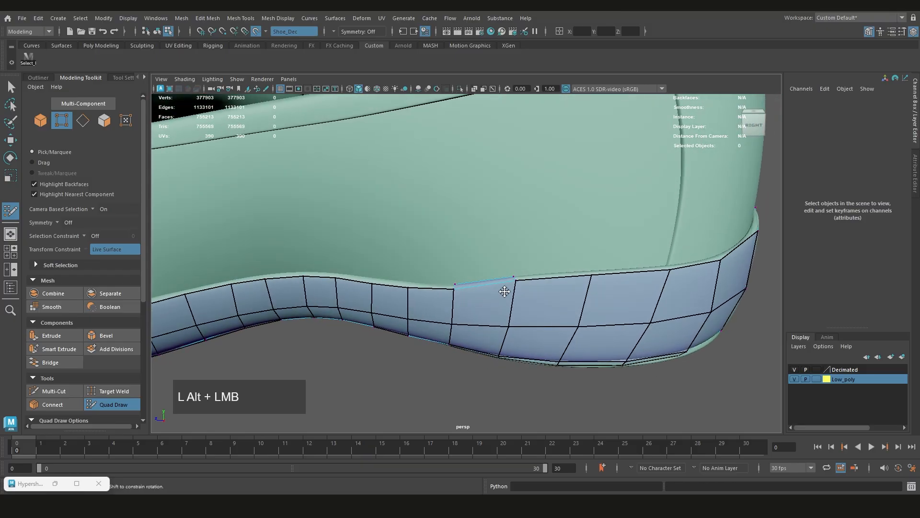
{"action": "scroll", "coordinate": [493, 286], "scroll_direction": "down", "scroll_amount": 4}
{"action": "scroll", "coordinate": [487, 288], "scroll_direction": "up", "scroll_amount": 2}
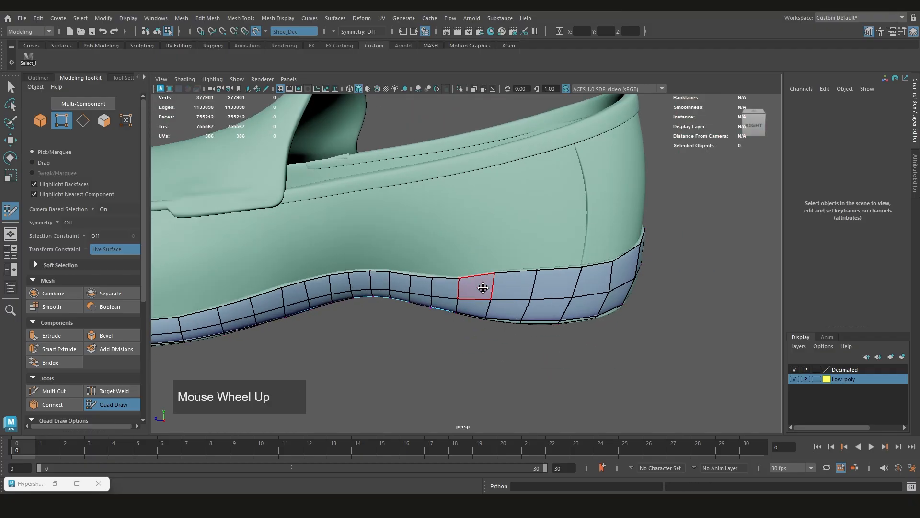
Extrude the strip's entire upper border edge upward onto the shoe's upper as a new band of quads
{"action": "scroll", "coordinate": [468, 267], "scroll_direction": "down", "scroll_amount": 3}
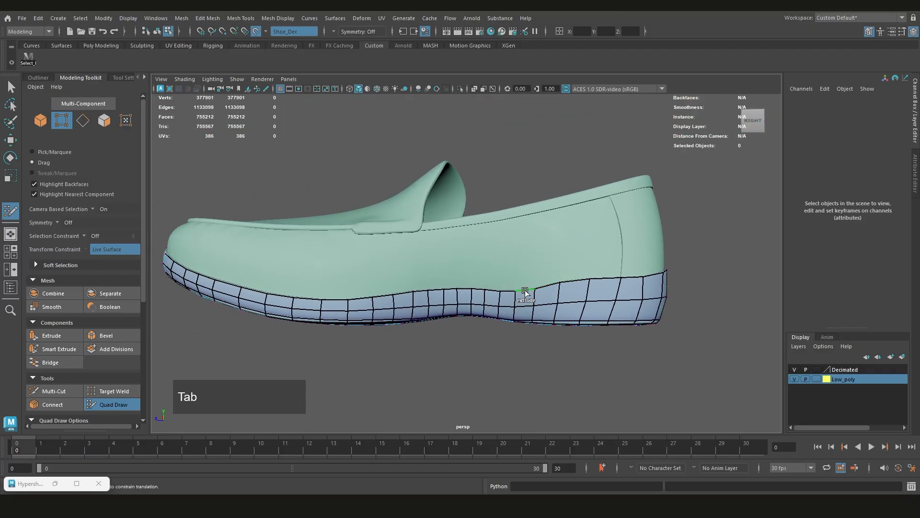
{"action": "middle_click_drag", "start_coordinate": [523, 292], "coordinate": [522, 265]}
{"action": "scroll", "coordinate": [523, 265], "scroll_direction": "down", "scroll_amount": 1}
{"action": "mouse_move", "coordinate": [417, 261]}
{"action": "left_mouse_down", "text": "alt"}
{"action": "mouse_move", "coordinate": [524, 271]}
{"action": "mouse_move", "coordinate": [422, 253]}
{"action": "left_mouse_up", "text": "alt"}
{"action": "middle_click_drag", "start_coordinate": [422, 252], "coordinate": [590, 271], "text": "alt"}
{"action": "left_click_drag", "start_coordinate": [589, 271], "coordinate": [654, 275], "text": "alt"}
{"action": "middle_click_drag", "start_coordinate": [653, 275], "coordinate": [581, 267], "text": "alt"}
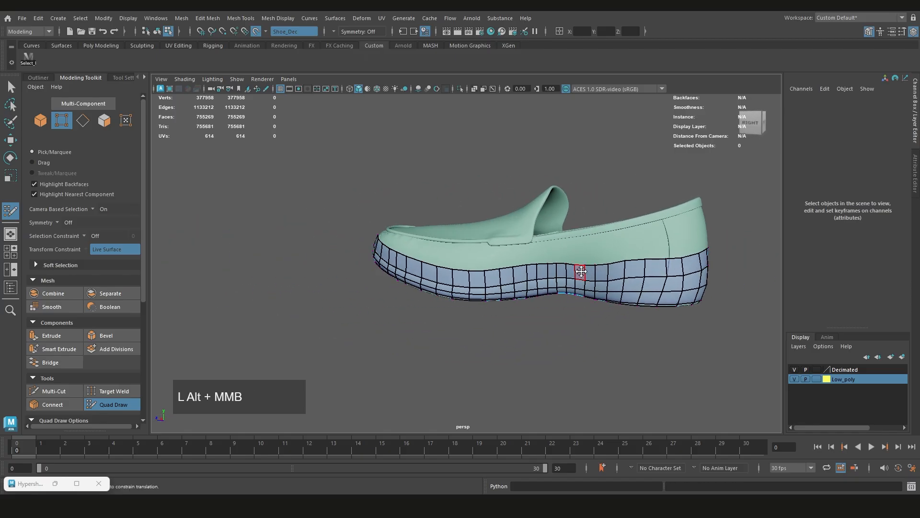
Try inserting an edge loop near the lower edge of the new band from the toe
{"action": "scroll", "coordinate": [382, 246], "scroll_direction": "up", "scroll_amount": 3}
{"action": "scroll", "coordinate": [365, 263], "scroll_direction": "up", "scroll_amount": 5}
{"action": "middle_click_drag", "start_coordinate": [230, 256], "coordinate": [487, 275], "text": "alt"}
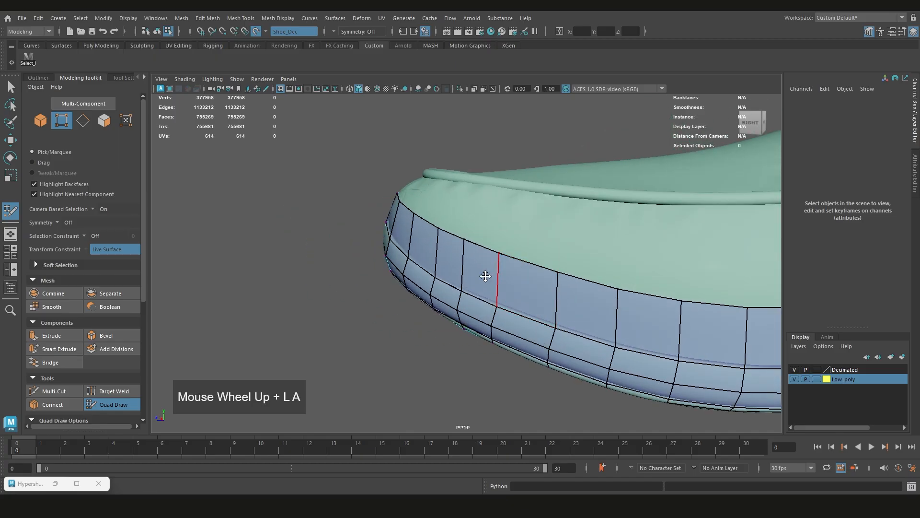
{"action": "left_click_drag", "start_coordinate": [487, 275], "coordinate": [518, 272], "text": "alt"}
{"action": "middle_click_drag", "start_coordinate": [475, 259], "coordinate": [568, 267], "text": "alt"}
{"action": "left_click_drag", "start_coordinate": [378, 257], "coordinate": [366, 252], "text": "alt"}
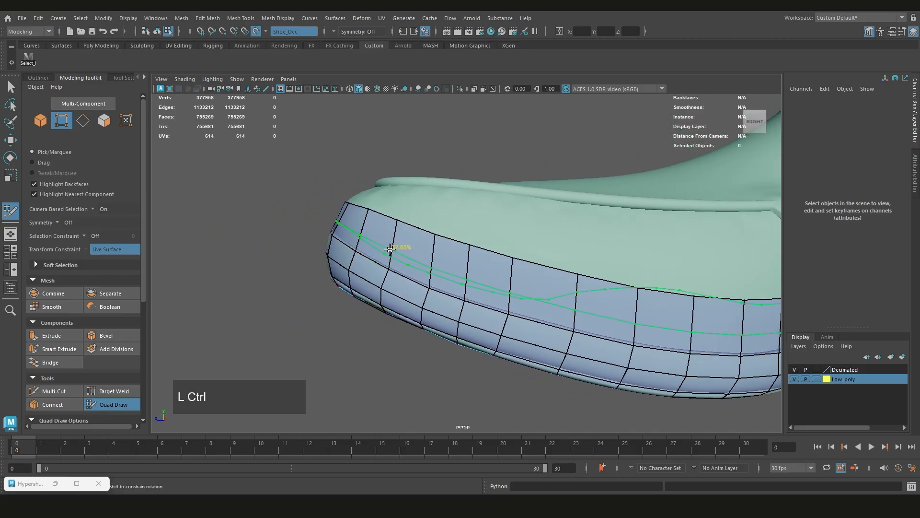
{"action": "scroll", "coordinate": [349, 265], "scroll_direction": "up", "scroll_amount": 3}
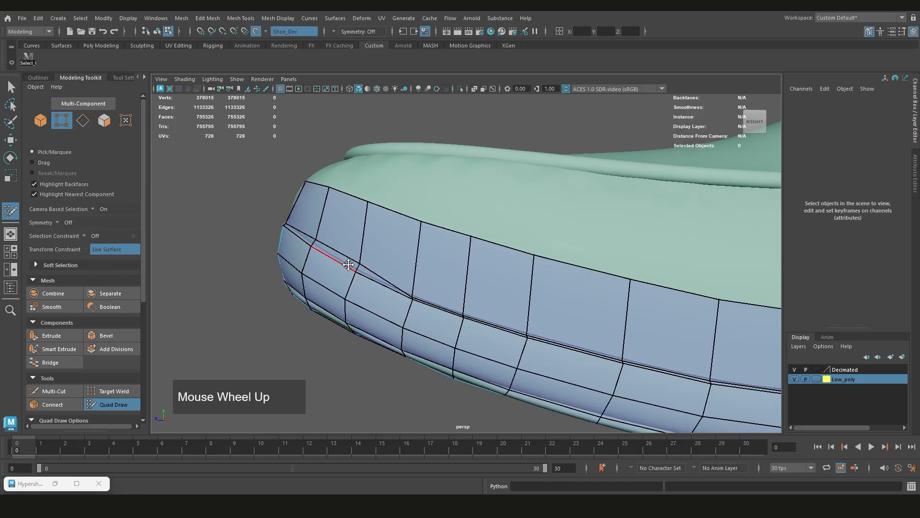
Adjust the inserted loop's vertices around the toe, and undo the changes together with the loop insertion
{"action": "middle_click_drag", "start_coordinate": [350, 265], "coordinate": [455, 285], "text": "alt"}
{"action": "scroll", "coordinate": [477, 290], "scroll_direction": "up", "scroll_amount": 2}
{"action": "left_click_drag", "start_coordinate": [477, 289], "coordinate": [461, 322], "text": "alt"}
{"action": "middle_click_drag", "start_coordinate": [461, 322], "coordinate": [491, 316], "text": "alt"}
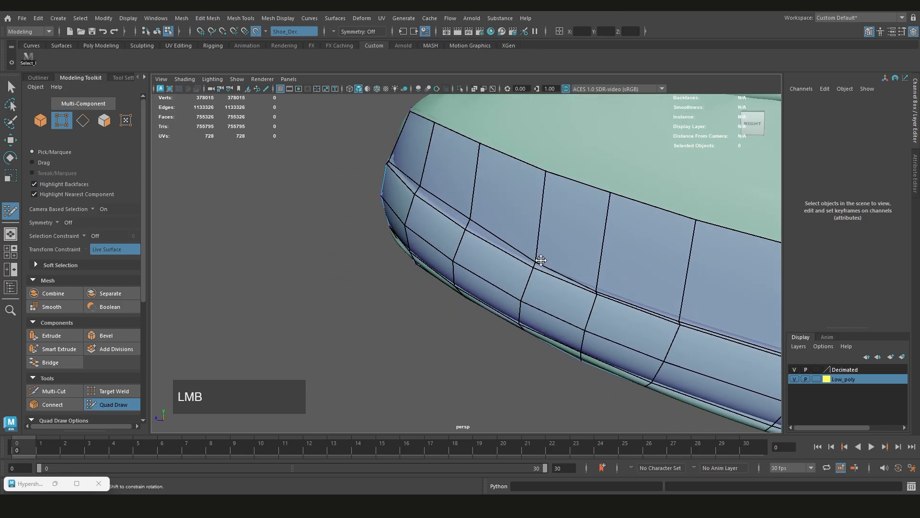
{"action": "middle_click_drag", "start_coordinate": [601, 282], "coordinate": [556, 281], "text": "alt"}
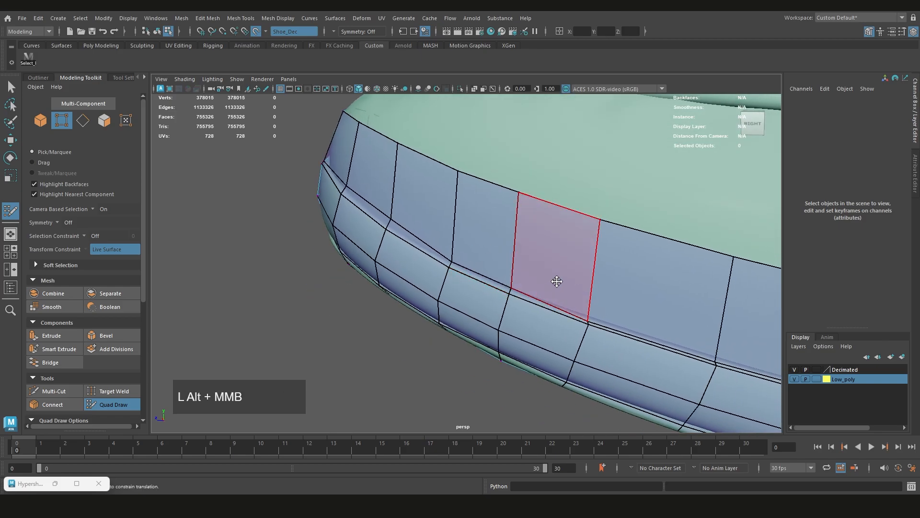
{"action": "key", "text": "ctrl+z"}
Adjust the new band's upper rim vertices around the right side and back of the heel
{"action": "middle_click_drag", "start_coordinate": [462, 263], "coordinate": [502, 273], "text": "alt"}
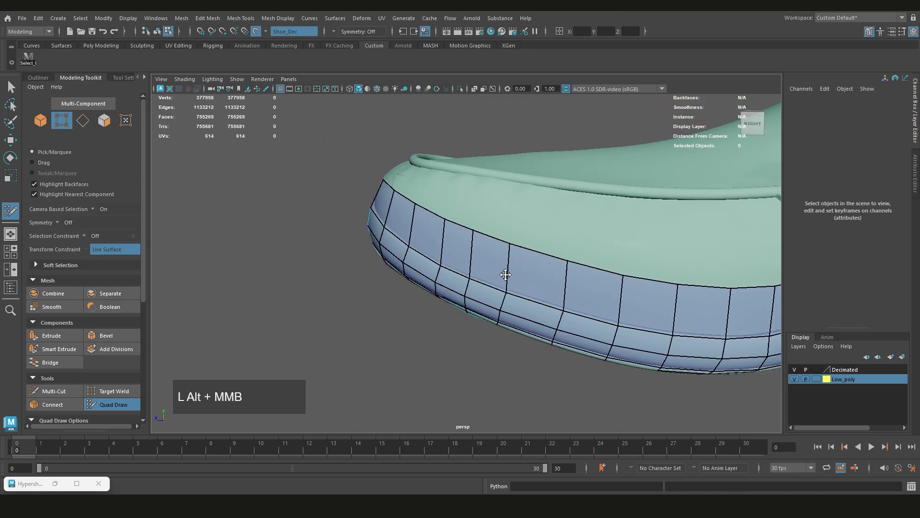
{"action": "scroll", "coordinate": [397, 261], "scroll_direction": "down", "scroll_amount": 3}
{"action": "middle_click_drag", "start_coordinate": [397, 259], "coordinate": [474, 262], "text": "alt"}
{"action": "scroll", "coordinate": [478, 261], "scroll_direction": "up", "scroll_amount": 5}
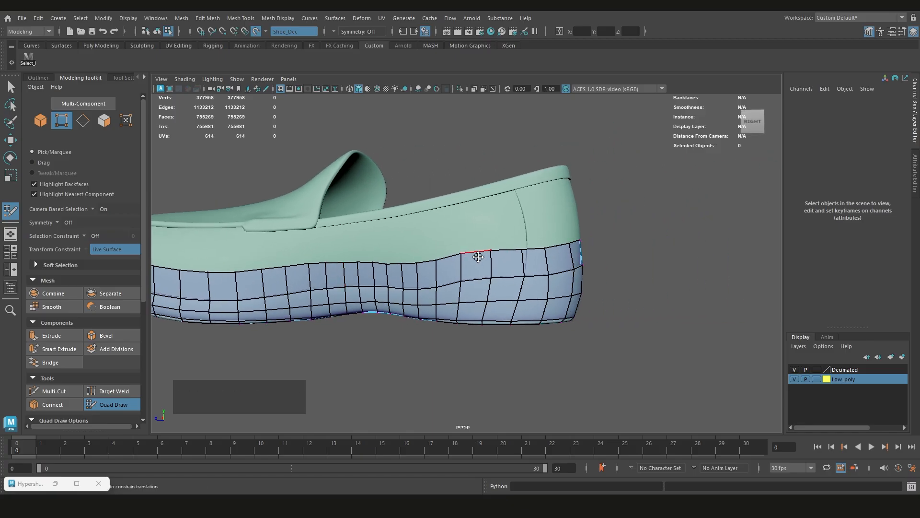
{"action": "scroll", "coordinate": [440, 260], "scroll_direction": "up", "scroll_amount": 2}
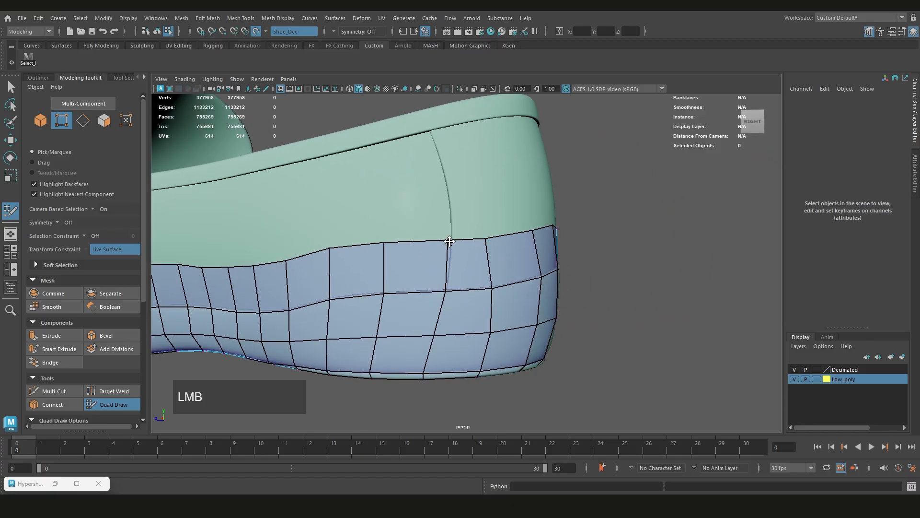
{"action": "left_click_drag", "start_coordinate": [492, 240], "coordinate": [482, 220], "text": "alt"}
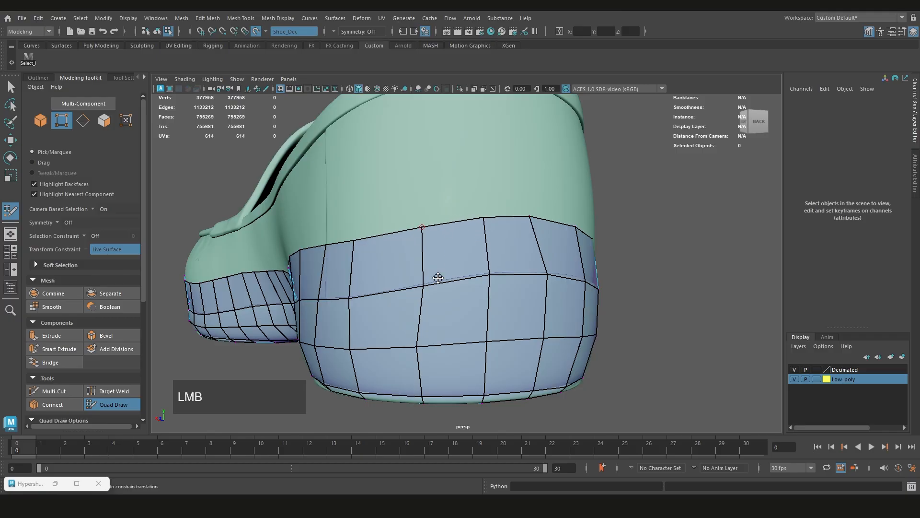
{"action": "left_click_drag", "start_coordinate": [539, 267], "coordinate": [482, 265], "text": "alt"}
Insert an edge loop close to the new band's lower edge from the back of the heel
{"action": "scroll", "coordinate": [360, 269], "scroll_direction": "down", "scroll_amount": 4}
{"action": "middle_click_drag", "start_coordinate": [494, 266], "coordinate": [458, 274], "text": "alt"}
{"action": "scroll", "coordinate": [457, 274], "scroll_direction": "up", "scroll_amount": 3}
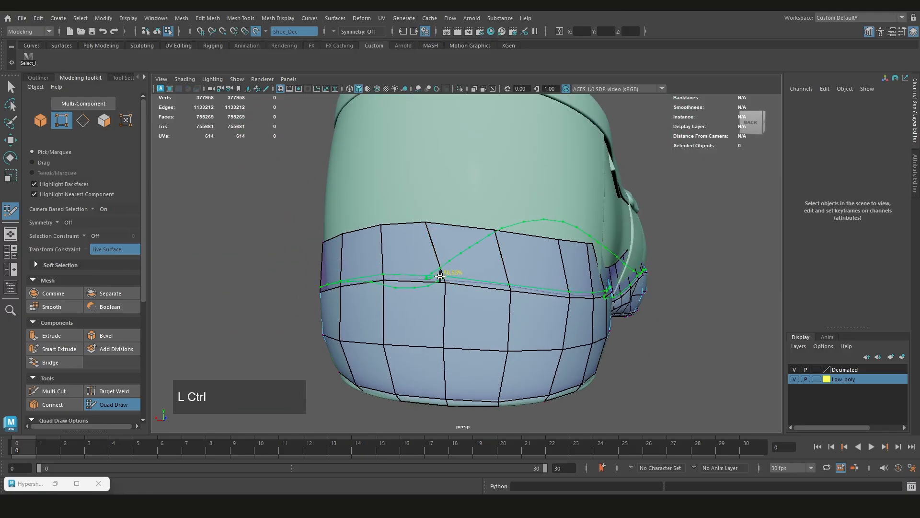
{"action": "left_click_drag", "start_coordinate": [394, 289], "coordinate": [495, 297], "text": "alt"}
{"action": "scroll", "coordinate": [495, 297], "scroll_direction": "up", "scroll_amount": 3, "text": "alt"}
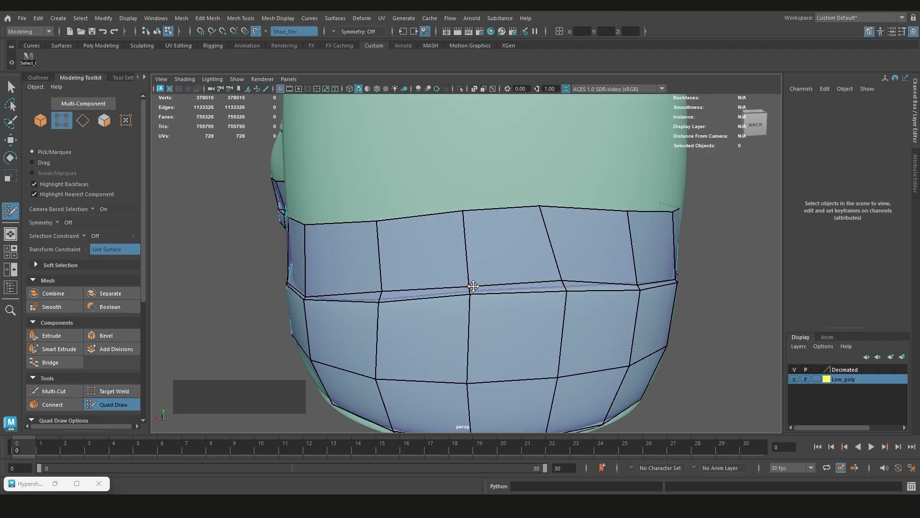
{"action": "scroll", "coordinate": [516, 306], "scroll_direction": "down", "scroll_amount": 4}
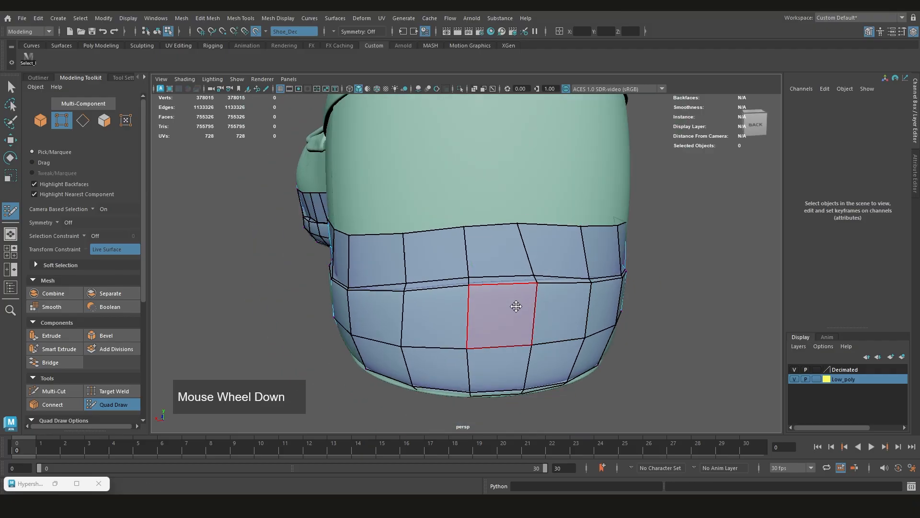
Undo the edge loop insertion near the new band's lower edge
{"action": "key", "text": "ctrl+z"}
{"action": "scroll", "coordinate": [546, 307], "scroll_direction": "down", "scroll_amount": 4}
{"action": "left_click_drag", "start_coordinate": [546, 304], "coordinate": [434, 287], "text": "alt"}
{"action": "middle_click_drag", "start_coordinate": [433, 287], "coordinate": [393, 270], "text": "alt"}
{"action": "scroll", "coordinate": [393, 270], "scroll_direction": "down", "scroll_amount": 3}
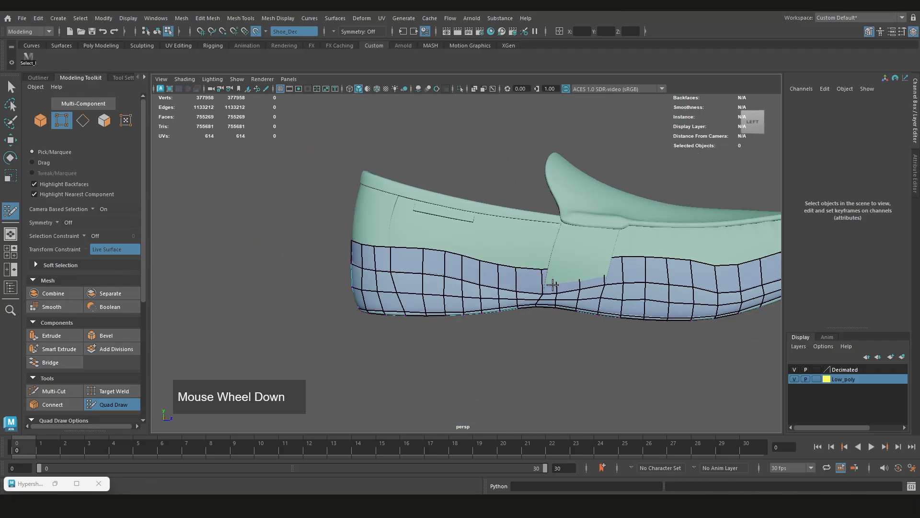
{"action": "scroll", "coordinate": [434, 277], "scroll_direction": "up", "scroll_amount": 5}
{"action": "scroll", "coordinate": [519, 299], "scroll_direction": "down", "scroll_amount": 3}
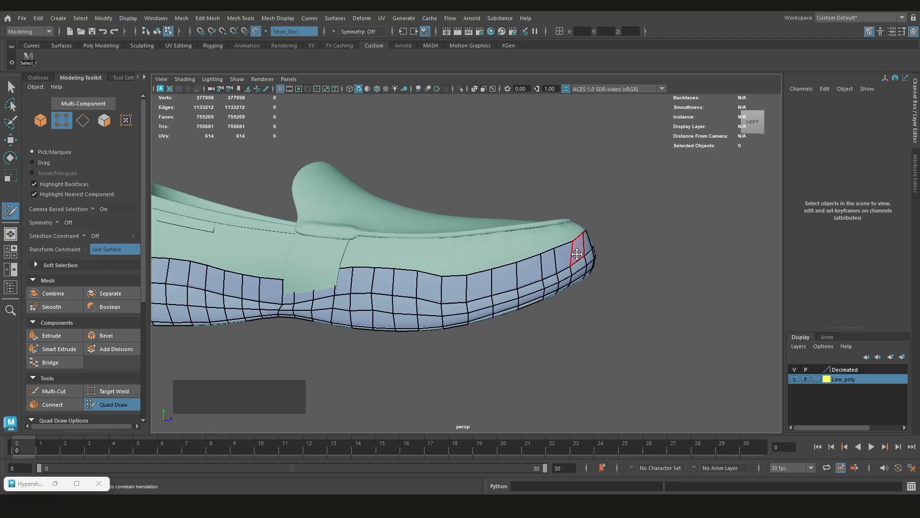
{"action": "scroll", "coordinate": [577, 254], "scroll_direction": "up", "scroll_amount": 2}
{"action": "left_click_drag", "start_coordinate": [577, 254], "coordinate": [524, 290], "text": "alt"}
{"action": "left_click_drag", "start_coordinate": [457, 288], "coordinate": [497, 278], "text": "alt"}
{"action": "scroll", "coordinate": [580, 272], "scroll_direction": "down", "scroll_amount": 3}
{"action": "scroll", "coordinate": [565, 223], "scroll_direction": "up", "scroll_amount": 3}
Leave Quad Draw, select the new band's run of faces along the shoe's left side between toe and heel, and delete them
{"action": "key", "text": "ctrl+shift+q"}
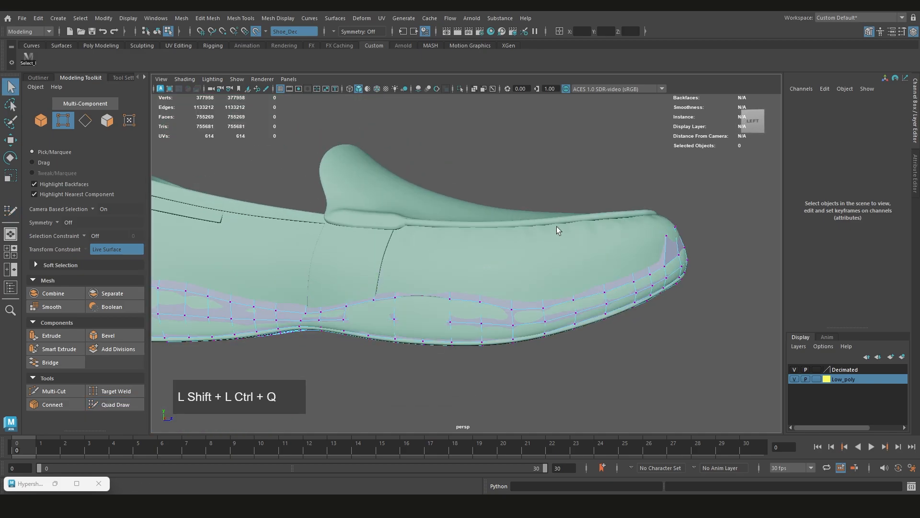
{"action": "right_click_drag", "start_coordinate": [590, 157], "coordinate": [599, 197]}
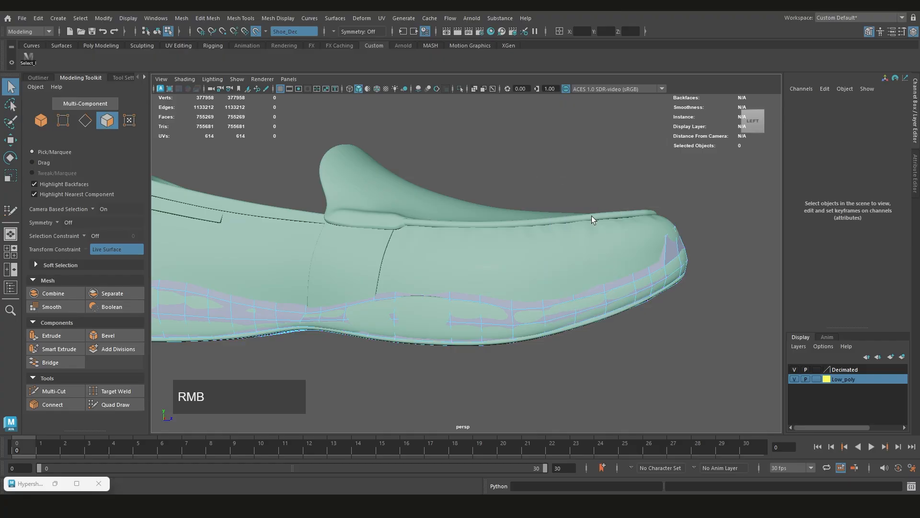
{"action": "left_click_drag", "start_coordinate": [591, 215], "coordinate": [568, 227], "text": "alt"}
{"action": "key", "text": "ctrl+shift+q"}
{"action": "key", "text": "ctrl+shift+q"}
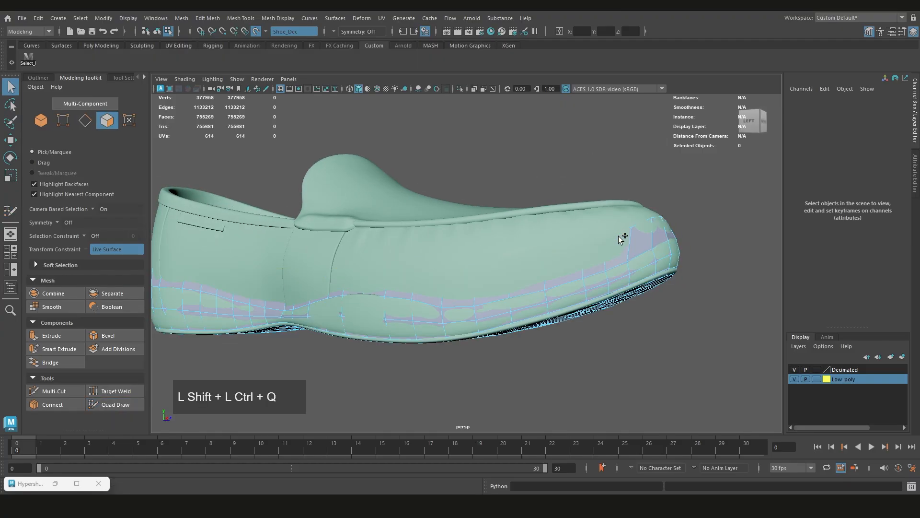
{"action": "left_click", "coordinate": [614, 262]}
{"action": "middle_click_drag", "start_coordinate": [614, 261], "coordinate": [655, 306], "text": "alt"}
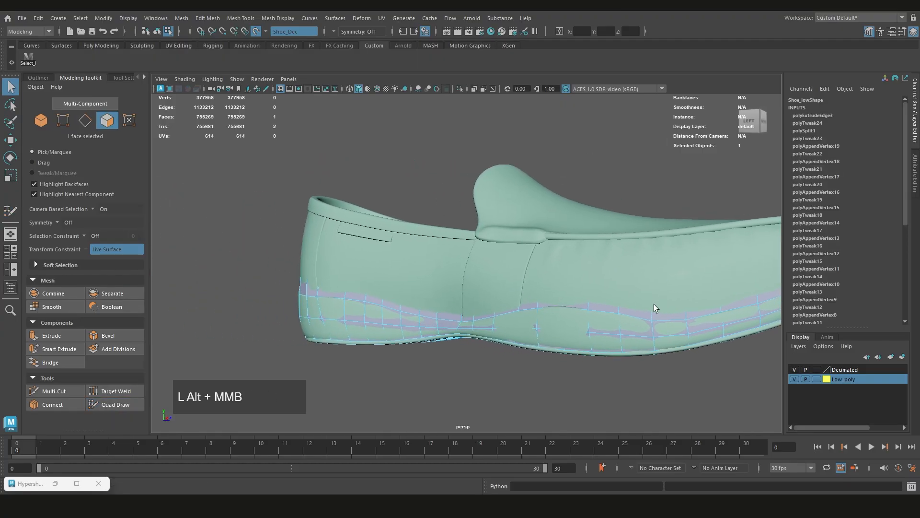
{"action": "left_click_drag", "start_coordinate": [654, 306], "coordinate": [398, 294], "text": "alt"}
{"action": "middle_click_drag", "start_coordinate": [399, 294], "coordinate": [405, 299], "text": "alt"}
{"action": "double_click", "coordinate": [373, 297], "text": "shift"}
{"action": "scroll", "coordinate": [388, 298], "scroll_direction": "down", "scroll_amount": 3}
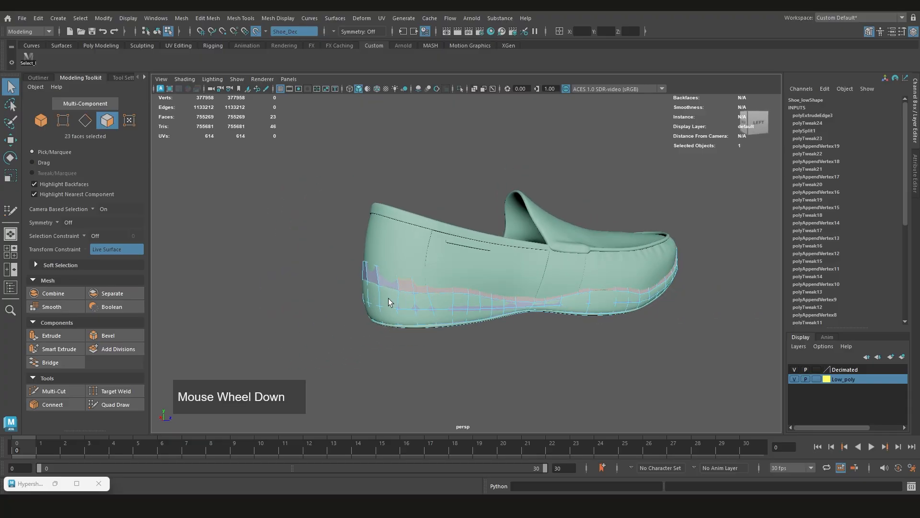
{"action": "left_click_drag", "start_coordinate": [387, 276], "coordinate": [543, 278], "text": "alt"}
{"action": "middle_click_drag", "start_coordinate": [543, 278], "coordinate": [527, 283], "text": "alt"}
{"action": "key", "text": "Delete"}
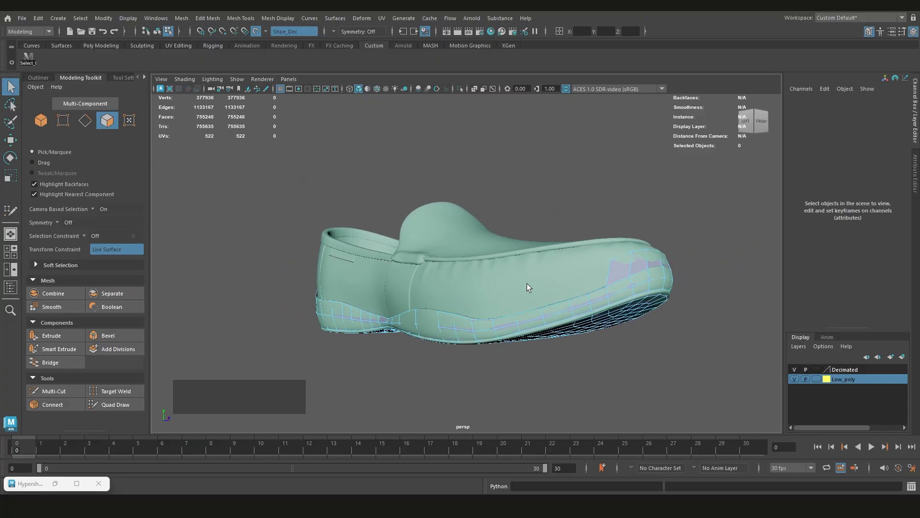
Examine the remaining band faces around the heel, right side and left side of the shoe
{"action": "scroll", "coordinate": [516, 283], "scroll_direction": "down", "scroll_amount": 2}
{"action": "left_click_drag", "start_coordinate": [517, 283], "coordinate": [652, 275], "text": "alt"}
{"action": "scroll", "coordinate": [536, 287], "scroll_direction": "up", "scroll_amount": 3}
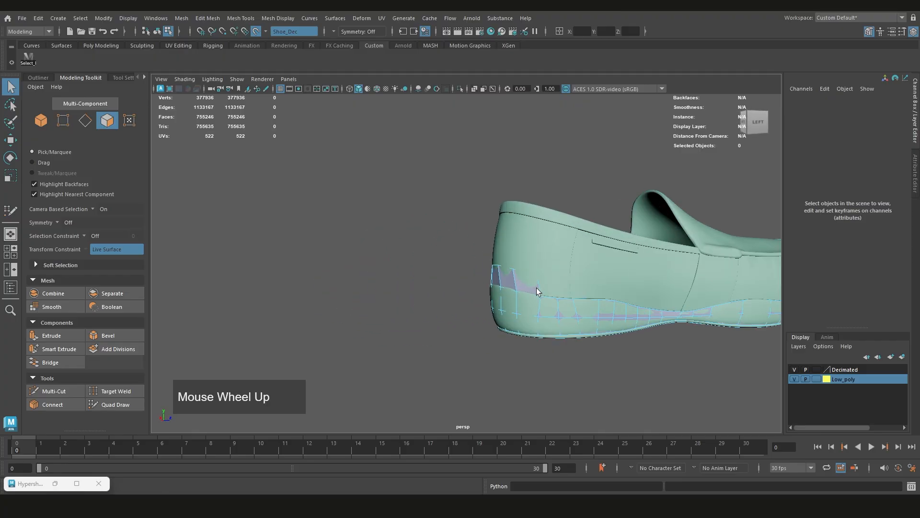
{"action": "mouse_move", "coordinate": [536, 288]}
{"action": "left_mouse_down", "text": "alt"}
{"action": "mouse_move", "coordinate": [610, 288]}
{"action": "mouse_move", "coordinate": [548, 277]}
{"action": "left_mouse_up", "text": "alt"}
{"action": "scroll", "coordinate": [548, 277], "scroll_direction": "up", "scroll_amount": 1}
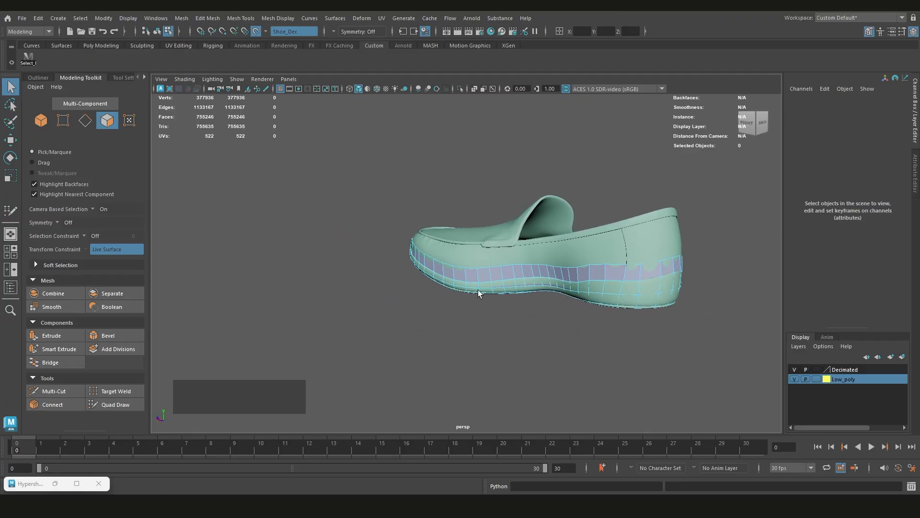
{"action": "left_click_drag", "start_coordinate": [479, 290], "coordinate": [376, 269], "text": "alt"}
{"action": "scroll", "coordinate": [570, 274], "scroll_direction": "down", "scroll_amount": 2}
{"action": "middle_click_drag", "start_coordinate": [376, 269], "coordinate": [522, 239], "text": "alt"}
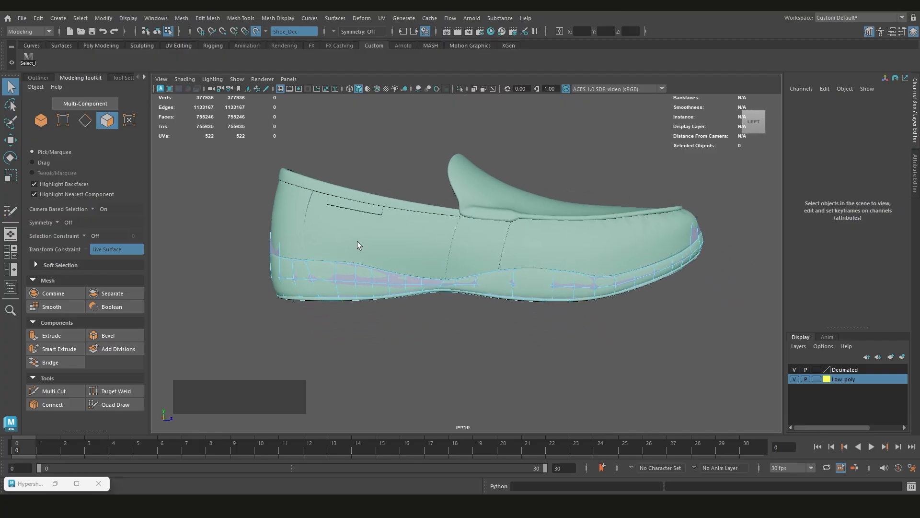
{"action": "middle_click_drag", "start_coordinate": [306, 259], "coordinate": [441, 288], "text": "alt"}
{"action": "scroll", "coordinate": [481, 279], "scroll_direction": "up", "scroll_amount": 4}
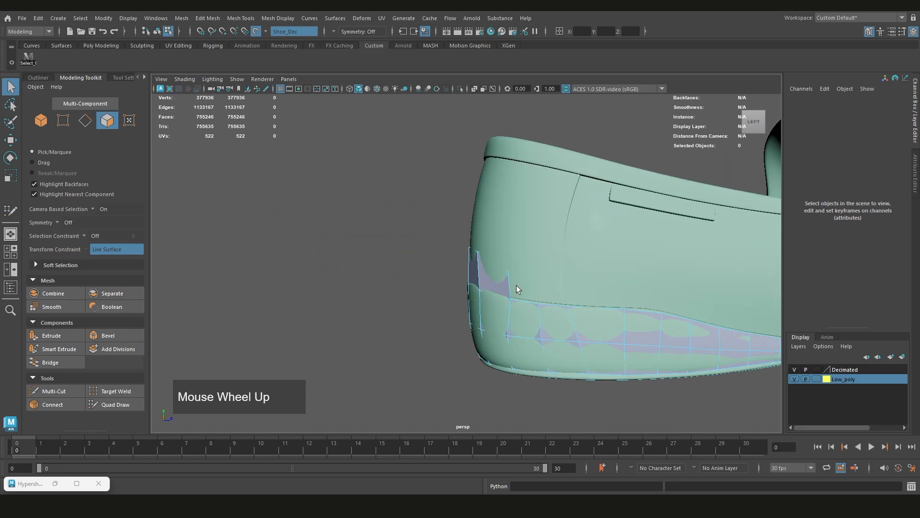
{"action": "scroll", "coordinate": [516, 286], "scroll_direction": "down", "scroll_amount": 5}
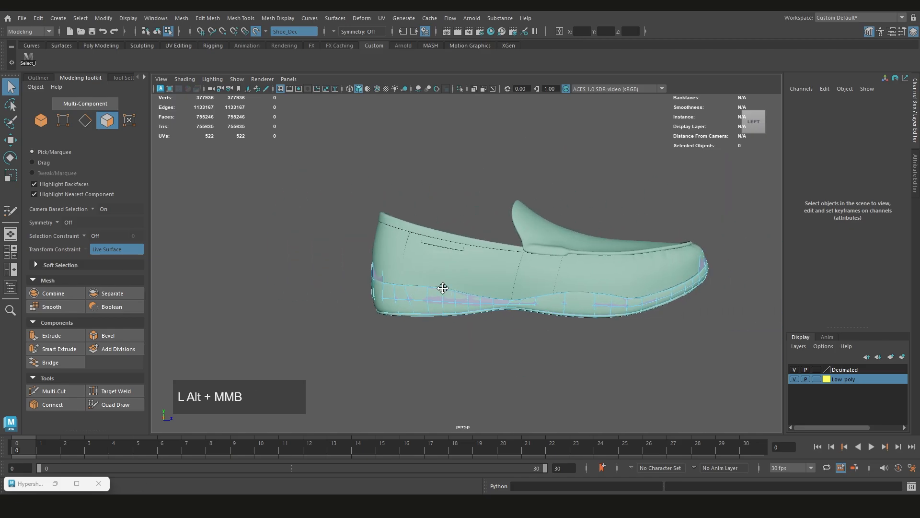
Reactivate Quad Draw and extrude a new quad from the band's open end at the left side of the heel
{"action": "scroll", "coordinate": [441, 287], "scroll_direction": "up", "scroll_amount": 1}
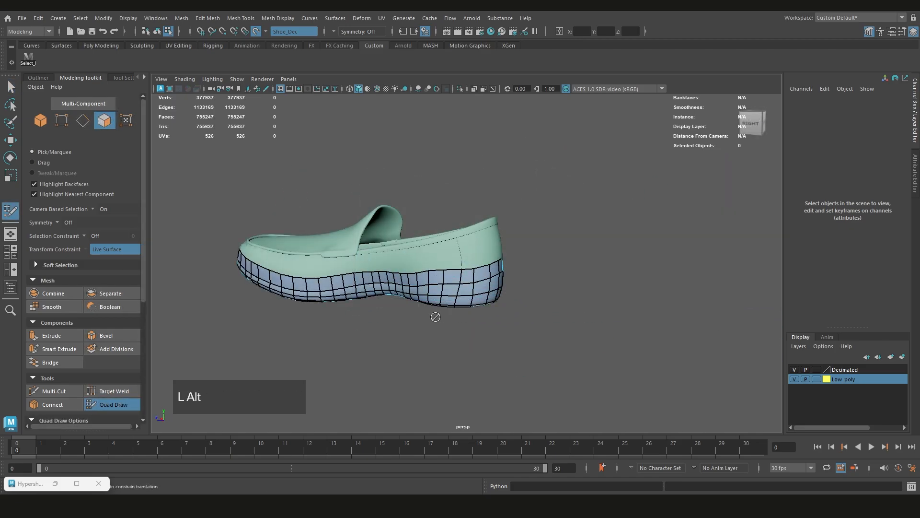
{"action": "left_click_drag", "start_coordinate": [434, 315], "coordinate": [445, 290], "text": "alt"}
{"action": "scroll", "coordinate": [445, 291], "scroll_direction": "down", "scroll_amount": 1}
{"action": "left_click_drag", "start_coordinate": [499, 263], "coordinate": [532, 245], "text": "alt"}
{"action": "scroll", "coordinate": [478, 277], "scroll_direction": "down", "scroll_amount": 1}
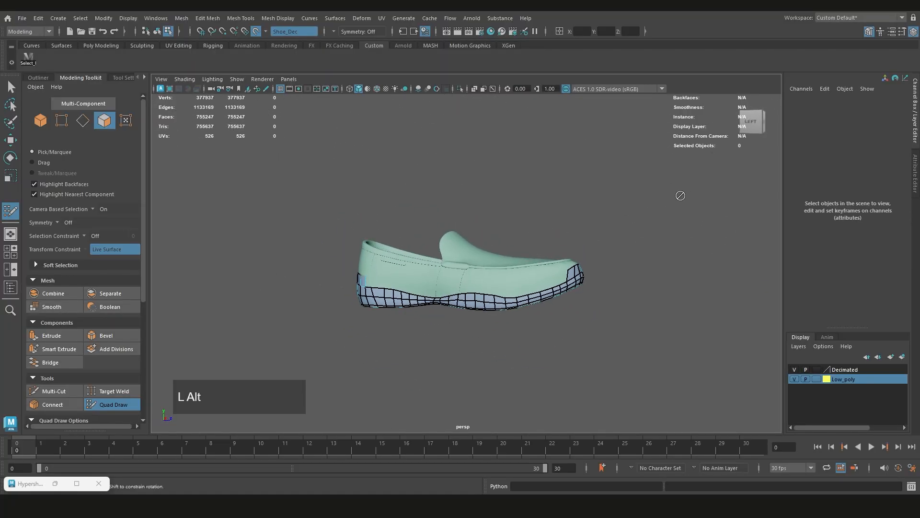
{"action": "left_click_drag", "start_coordinate": [605, 246], "coordinate": [547, 220], "text": "alt"}
{"action": "scroll", "coordinate": [520, 225], "scroll_direction": "up", "scroll_amount": 1}
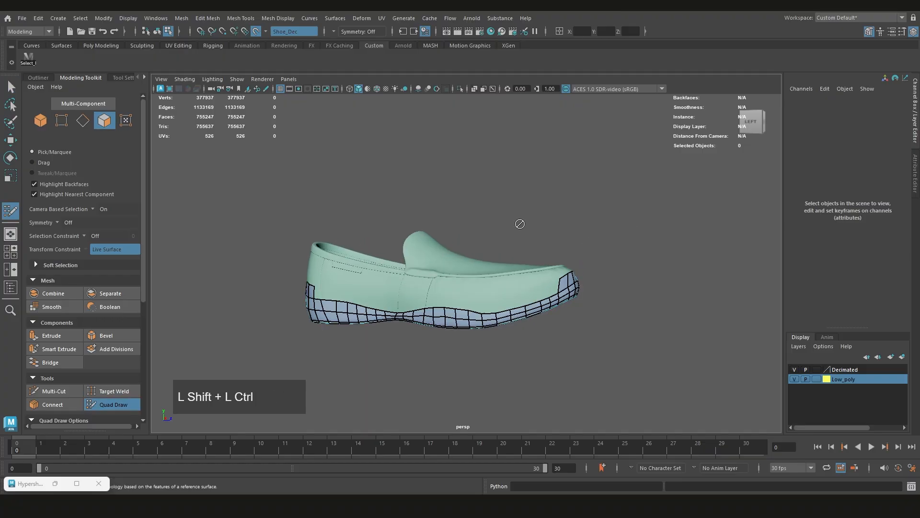
Leave Quad Draw, select the low-poly shoe mesh as an object, frame it and delete its construction history
{"action": "key", "text": "ctrl+shift+q"}
{"action": "middle_click_drag", "start_coordinate": [519, 227], "coordinate": [510, 245], "text": "alt"}
{"action": "right_click_drag", "start_coordinate": [548, 219], "coordinate": [618, 203]}
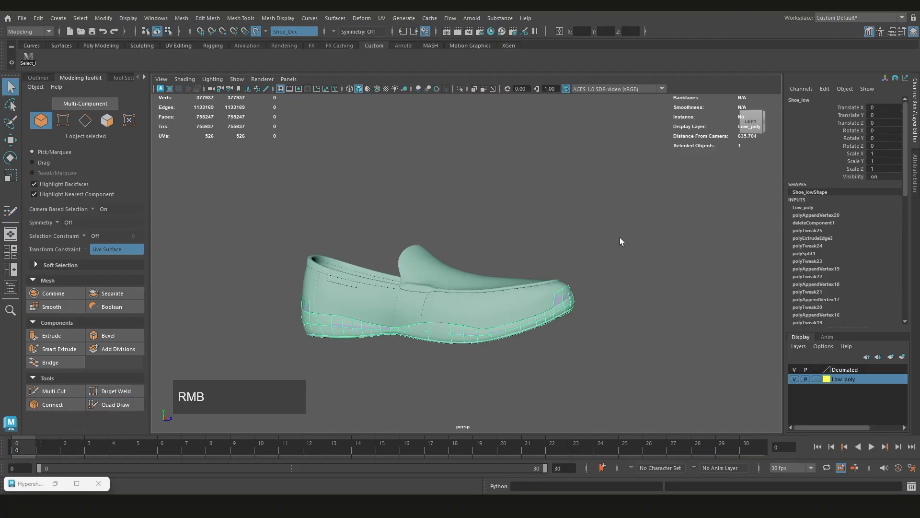
{"action": "left_click", "coordinate": [577, 315]}
{"action": "left_click", "coordinate": [574, 313]}
{"action": "scroll", "coordinate": [555, 308], "scroll_direction": "down", "scroll_amount": 1}
{"action": "left_click_drag", "start_coordinate": [561, 322], "coordinate": [479, 349], "text": "alt"}
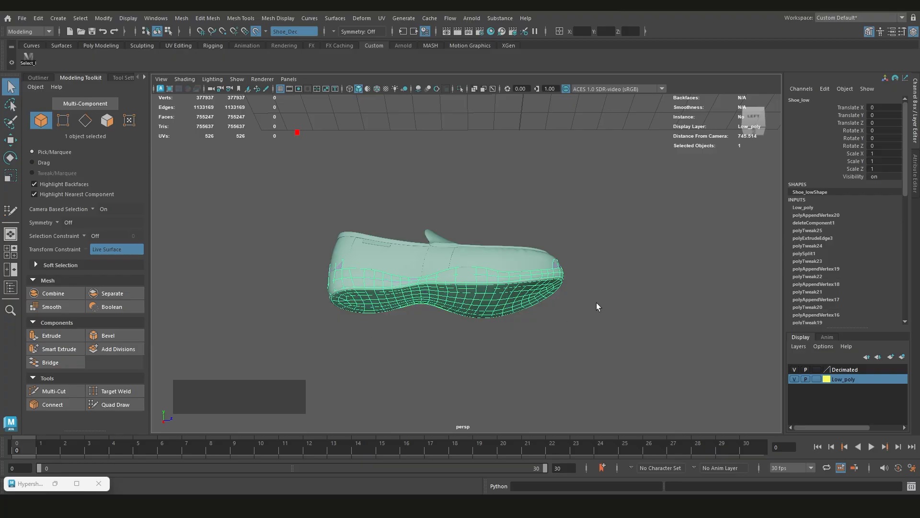
{"action": "key", "text": "f"}
{"action": "scroll", "coordinate": [596, 307], "scroll_direction": "down", "scroll_amount": 3}
{"action": "mouse_move", "coordinate": [569, 290]}
{"action": "left_mouse_down", "text": "alt"}
{"action": "mouse_move", "coordinate": [435, 265]}
{"action": "mouse_move", "coordinate": [308, 222]}
{"action": "mouse_move", "coordinate": [554, 283]}
{"action": "left_mouse_up", "text": "alt"}
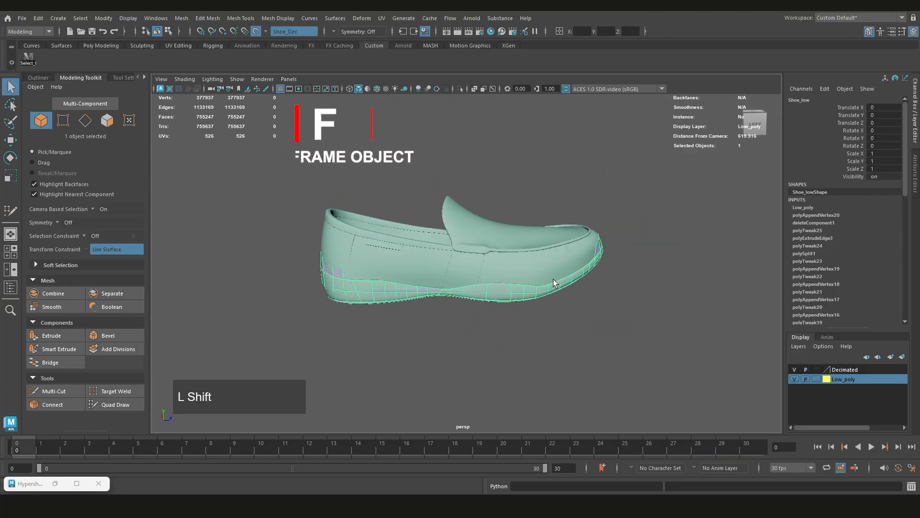
{"action": "key", "text": "shift+alt+d"}
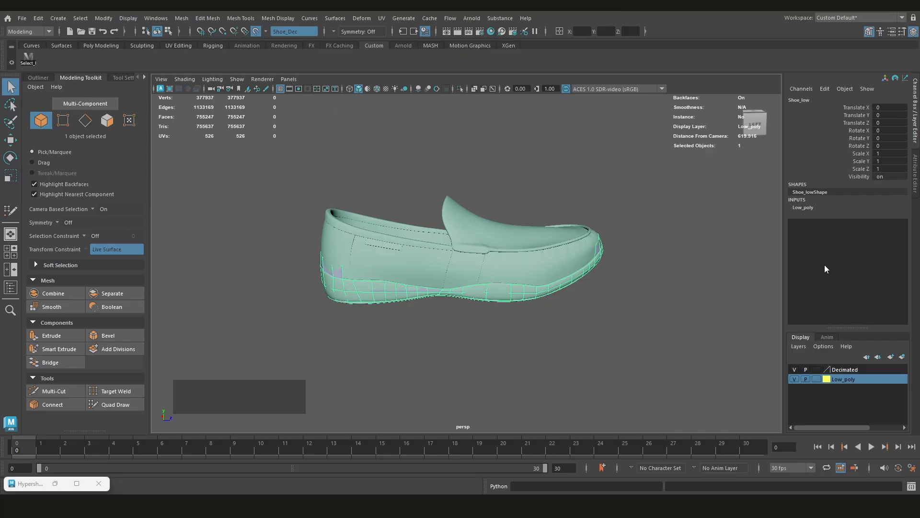
Examine the low-poly strip around the shoe's heel, both sides and toe
{"action": "scroll", "coordinate": [569, 235], "scroll_direction": "up", "scroll_amount": 2, "text": "alt"}
{"action": "left_click_drag", "start_coordinate": [567, 220], "coordinate": [618, 225], "text": "alt"}
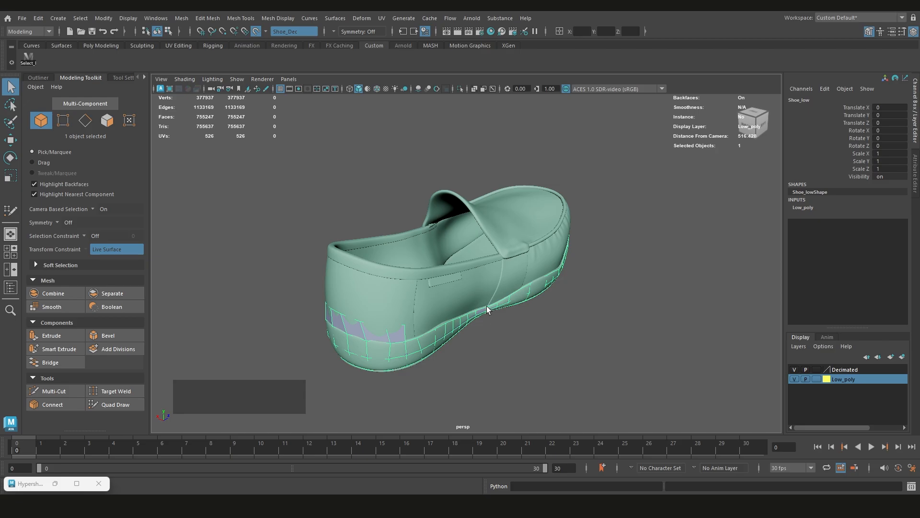
{"action": "left_click_drag", "start_coordinate": [430, 301], "coordinate": [616, 301], "text": "alt"}
{"action": "scroll", "coordinate": [507, 263], "scroll_direction": "down", "scroll_amount": 1}
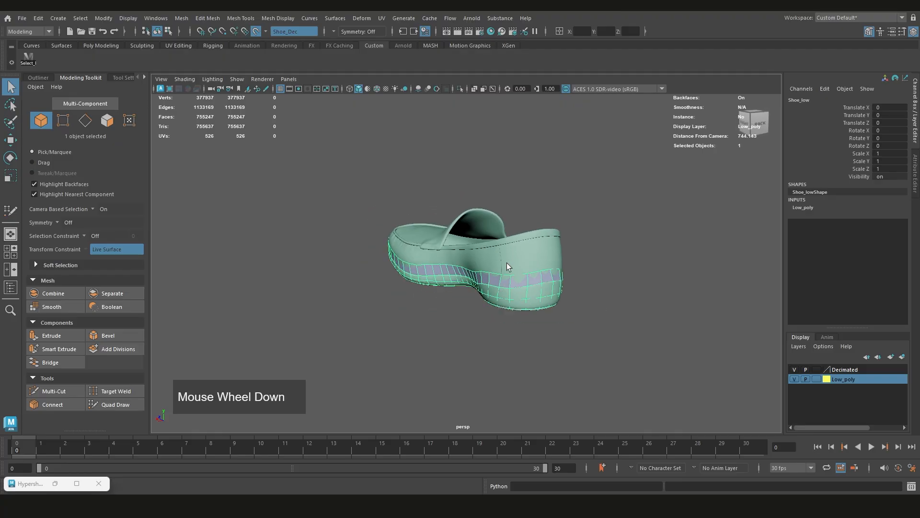
{"action": "scroll", "coordinate": [509, 262], "scroll_direction": "up", "scroll_amount": 3}
{"action": "left_click_drag", "start_coordinate": [643, 259], "coordinate": [465, 264], "text": "alt"}
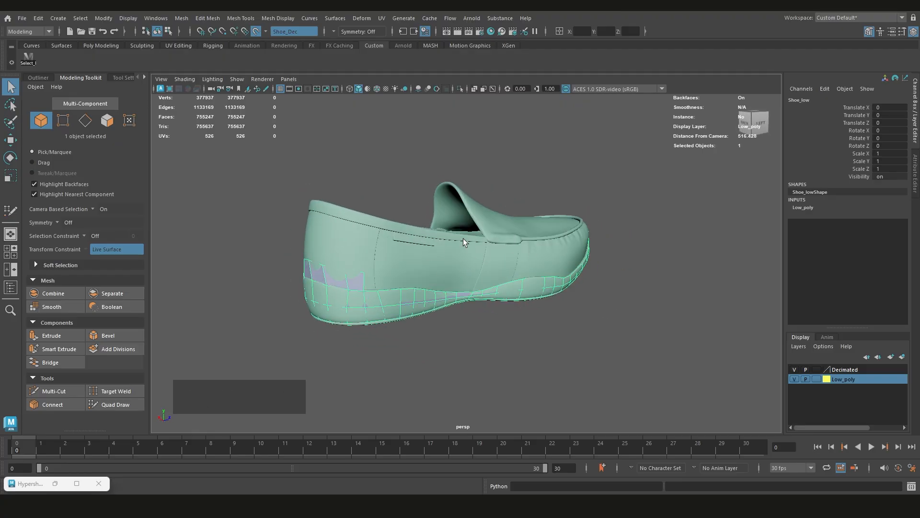
{"action": "scroll", "coordinate": [460, 225], "scroll_direction": "down", "scroll_amount": 2}
{"action": "left_click_drag", "start_coordinate": [456, 210], "coordinate": [461, 269], "text": "alt"}
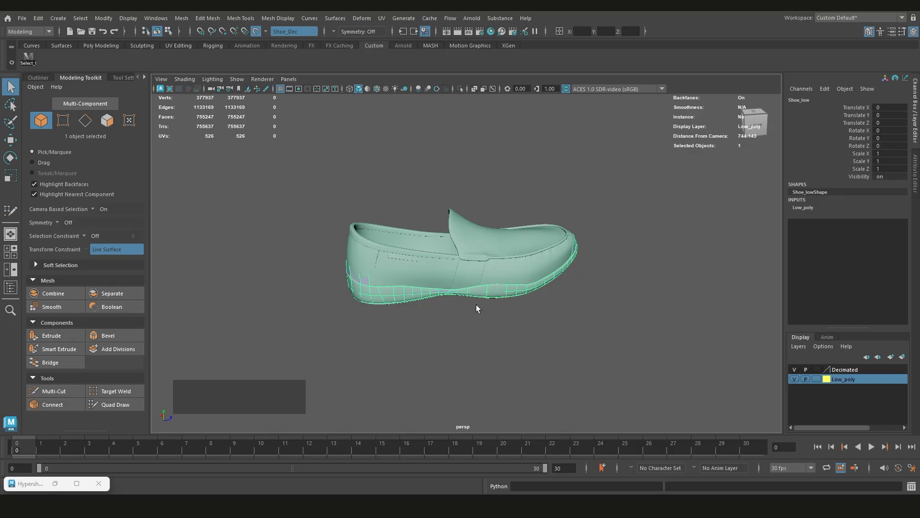
{"action": "scroll", "coordinate": [444, 277], "scroll_direction": "up", "scroll_amount": 2}
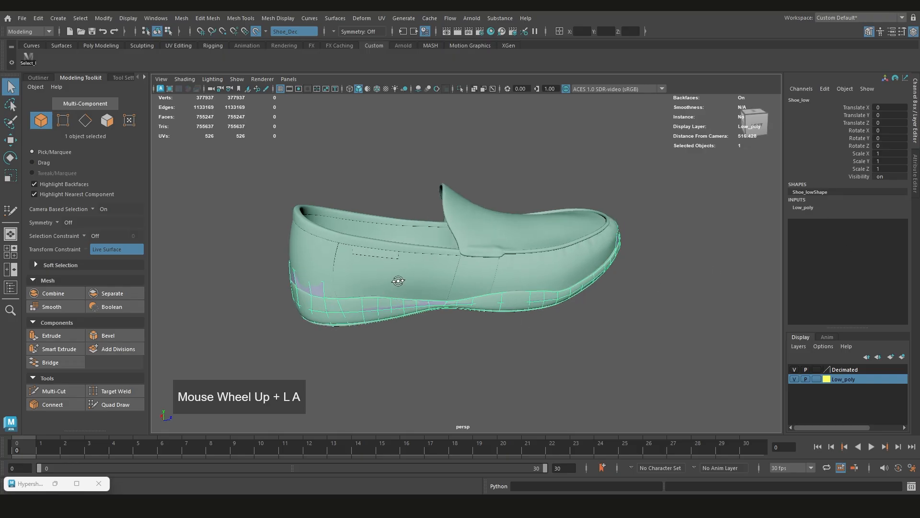
{"action": "left_click_drag", "start_coordinate": [444, 277], "coordinate": [303, 265], "text": "alt"}
{"action": "middle_click_drag", "start_coordinate": [303, 266], "coordinate": [416, 270], "text": "alt"}
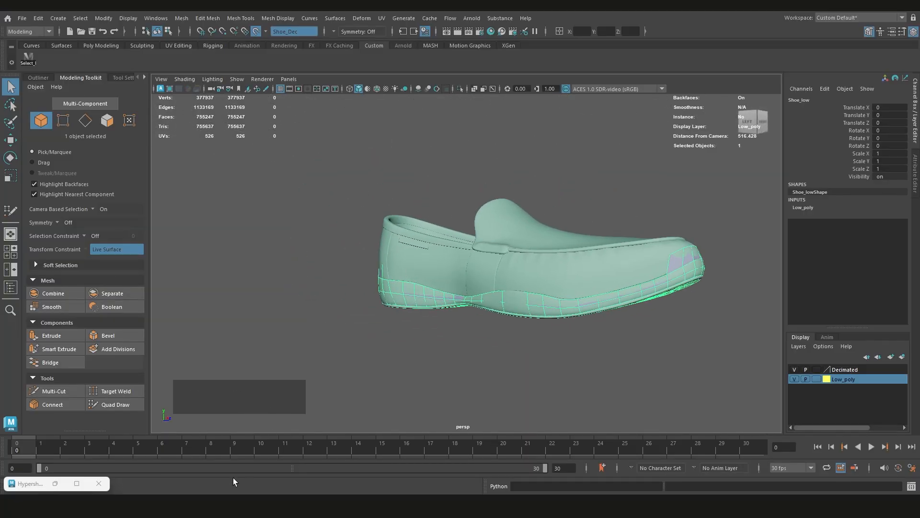
Resume Quad Draw and adjust the band's upper rim at the back of the heel
{"action": "left_click", "coordinate": [115, 405]}
{"action": "scroll", "coordinate": [466, 306], "scroll_direction": "up", "scroll_amount": 5}
{"action": "left_click", "coordinate": [493, 291]}
{"action": "left_click", "coordinate": [467, 312], "text": "shift"}
{"action": "left_click_drag", "start_coordinate": [441, 288], "coordinate": [508, 283], "text": "alt"}
{"action": "left_click_drag", "start_coordinate": [396, 254], "coordinate": [388, 253]}
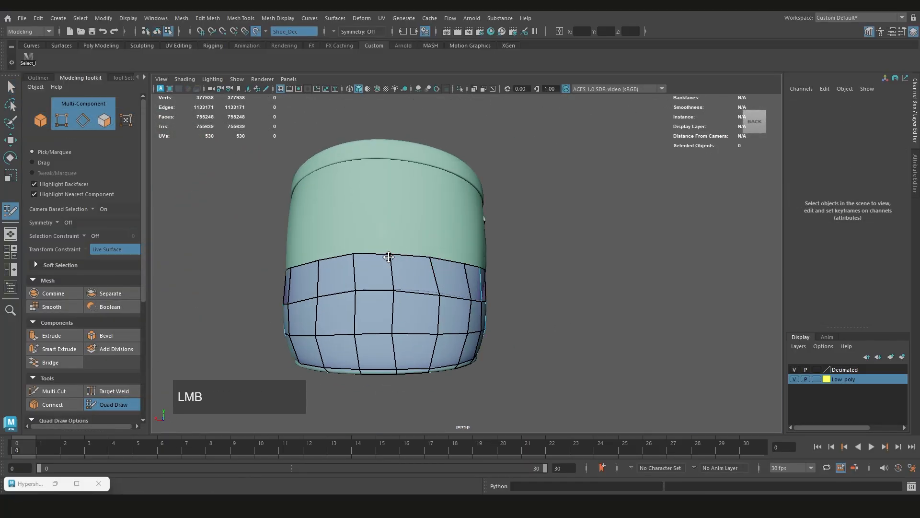
Extrude quads from the band's open end along the shoe's left side, from the heel to the arch
{"action": "left_click_drag", "start_coordinate": [503, 267], "coordinate": [417, 272], "text": "alt"}
{"action": "left_click_drag", "start_coordinate": [390, 283], "coordinate": [433, 286]}
{"action": "left_click_drag", "start_coordinate": [434, 286], "coordinate": [474, 313]}
{"action": "left_click_drag", "start_coordinate": [412, 288], "coordinate": [373, 286], "text": "alt"}
{"action": "left_click_drag", "start_coordinate": [384, 288], "coordinate": [433, 252]}
{"action": "left_click_drag", "start_coordinate": [431, 300], "coordinate": [471, 266]}
{"action": "left_click_drag", "start_coordinate": [466, 309], "coordinate": [484, 295]}
{"action": "mouse_move", "coordinate": [479, 314]}
{"action": "left_mouse_down"}
{"action": "mouse_move", "coordinate": [531, 275]}
{"action": "mouse_move", "coordinate": [484, 299]}
{"action": "left_mouse_up"}
{"action": "left_click_drag", "start_coordinate": [501, 318], "coordinate": [550, 273]}
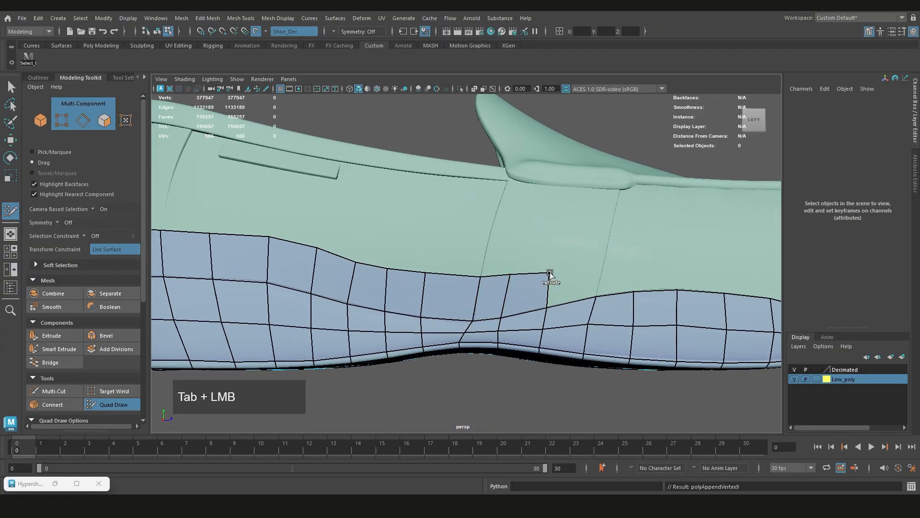
Extend the left side's row of quads from the arch past the side strap onto the forefoot
{"action": "left_click_drag", "start_coordinate": [547, 307], "coordinate": [602, 263]}
{"action": "left_click_drag", "start_coordinate": [422, 295], "coordinate": [431, 295]}
{"action": "left_click_drag", "start_coordinate": [388, 269], "coordinate": [401, 270]}
{"action": "middle_click_drag", "start_coordinate": [575, 290], "coordinate": [412, 285], "text": "alt"}
{"action": "left_click_drag", "start_coordinate": [422, 294], "coordinate": [502, 260]}
{"action": "left_click_drag", "start_coordinate": [500, 288], "coordinate": [547, 262]}
{"action": "middle_click_drag", "start_coordinate": [560, 281], "coordinate": [431, 289], "text": "alt"}
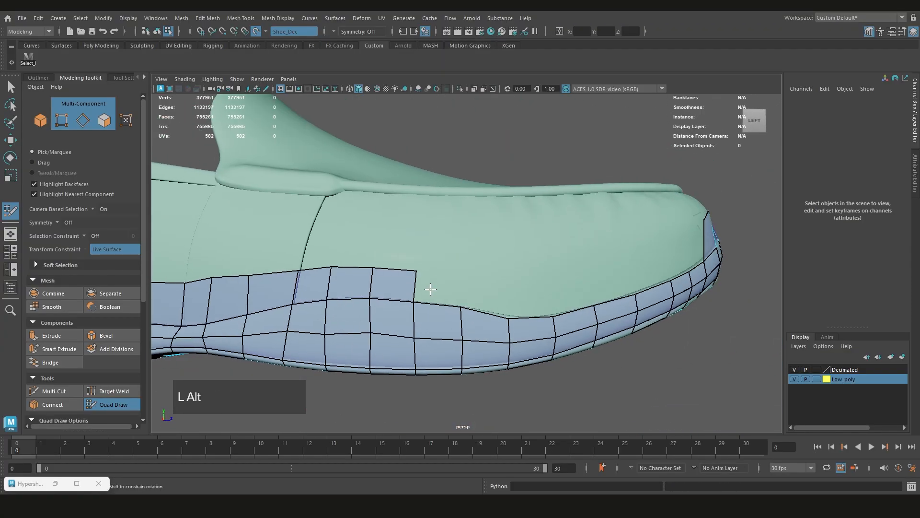
Extrude further quads along the left forefoot toward the toe
{"action": "left_click_drag", "start_coordinate": [415, 301], "coordinate": [460, 272]}
{"action": "left_click_drag", "start_coordinate": [461, 307], "coordinate": [464, 287]}
{"action": "left_click_drag", "start_coordinate": [541, 310], "coordinate": [580, 270]}
{"action": "left_click_drag", "start_coordinate": [633, 269], "coordinate": [565, 273], "text": "alt"}
{"action": "left_click_drag", "start_coordinate": [668, 274], "coordinate": [528, 278]}
{"action": "left_click_drag", "start_coordinate": [472, 312], "coordinate": [537, 309]}
{"action": "left_click_drag", "start_coordinate": [483, 314], "coordinate": [445, 312]}
Close the band's remaining gap beside the toe and adjust the vertices there
{"action": "left_click_drag", "start_coordinate": [451, 309], "coordinate": [463, 269], "text": "alt"}
{"action": "middle_click_drag", "start_coordinate": [446, 268], "coordinate": [469, 280], "text": "alt"}
{"action": "left_click_drag", "start_coordinate": [468, 280], "coordinate": [407, 302]}
{"action": "scroll", "coordinate": [479, 298], "scroll_direction": "up", "scroll_amount": 2}
{"action": "middle_click_drag", "start_coordinate": [478, 298], "coordinate": [512, 300], "text": "alt"}
{"action": "left_click_drag", "start_coordinate": [511, 300], "coordinate": [448, 274], "text": "alt"}
{"action": "left_click", "coordinate": [465, 279], "text": "ctrl+shift"}
{"action": "left_click", "coordinate": [448, 274], "text": "ctrl"}
{"action": "middle_click_drag", "start_coordinate": [449, 273], "coordinate": [476, 261], "text": "alt"}
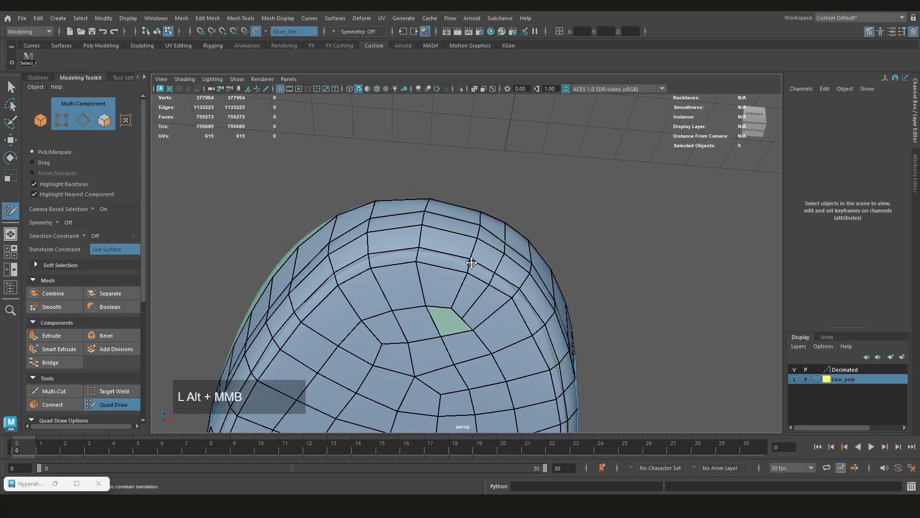
Fill the hole in the sole's mesh near the tip of the toe
{"action": "left_click_drag", "start_coordinate": [476, 261], "coordinate": [446, 316], "text": "alt"}
{"action": "left_click_drag", "start_coordinate": [432, 270], "coordinate": [425, 269]}
{"action": "mouse_move", "coordinate": [431, 331]}
{"action": "left_mouse_down", "text": "alt"}
{"action": "mouse_move", "coordinate": [451, 279]}
{"action": "mouse_move", "coordinate": [476, 266]}
{"action": "mouse_move", "coordinate": [460, 260]}
{"action": "mouse_move", "coordinate": [464, 301]}
{"action": "mouse_move", "coordinate": [425, 309]}
{"action": "mouse_move", "coordinate": [453, 290]}
{"action": "mouse_move", "coordinate": [411, 308]}
{"action": "mouse_move", "coordinate": [440, 341]}
{"action": "left_mouse_up", "text": "alt"}
{"action": "scroll", "coordinate": [425, 308], "scroll_direction": "up", "scroll_amount": 2}
{"action": "key", "text": "ctrl+z"}
{"action": "scroll", "coordinate": [444, 281], "scroll_direction": "up", "scroll_amount": 3}
{"action": "scroll", "coordinate": [444, 281], "scroll_direction": "down", "scroll_amount": 1}
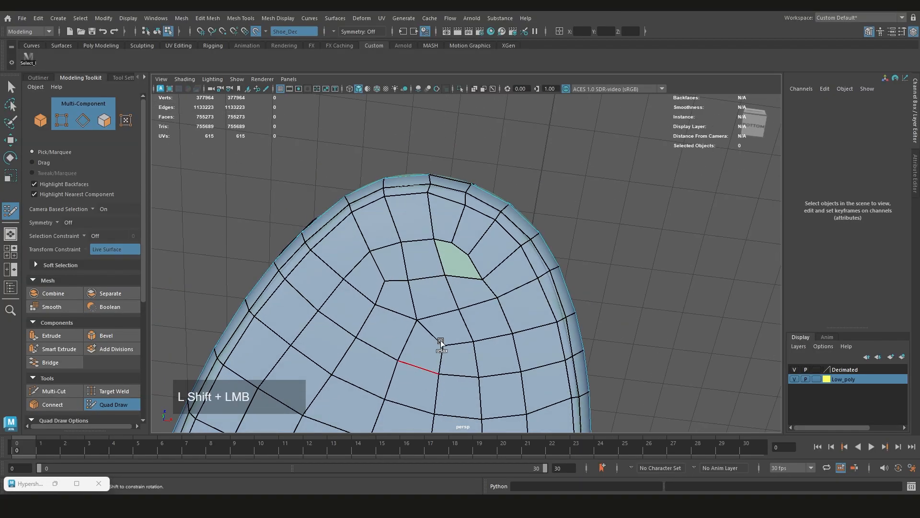
{"action": "middle_click_drag", "start_coordinate": [446, 328], "coordinate": [447, 309], "text": "alt"}
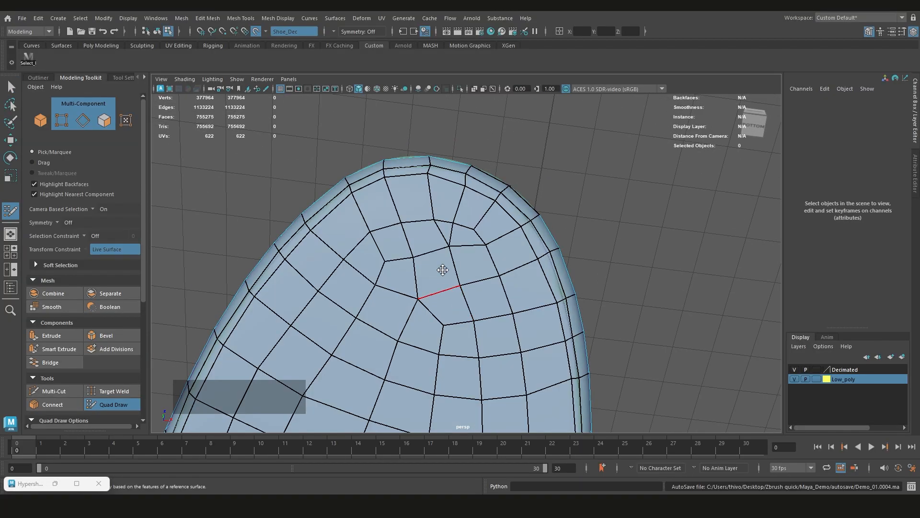
Extrude another row of quads above the band along the left forefoot, starting at the side strap's front seam
{"action": "left_click_drag", "start_coordinate": [442, 269], "coordinate": [424, 314], "text": "alt"}
{"action": "left_click_drag", "start_coordinate": [426, 310], "coordinate": [454, 284]}
{"action": "left_click_drag", "start_coordinate": [406, 320], "coordinate": [431, 277], "text": "alt"}
{"action": "left_click_drag", "start_coordinate": [575, 272], "coordinate": [601, 246]}
{"action": "mouse_move", "coordinate": [568, 256]}
{"action": "middle_mouse_down", "text": "alt"}
{"action": "mouse_move", "coordinate": [444, 280]}
{"action": "mouse_move", "coordinate": [418, 274]}
{"action": "middle_mouse_up", "text": "alt"}
{"action": "left_click_drag", "start_coordinate": [508, 293], "coordinate": [532, 250]}
{"action": "mouse_move", "coordinate": [560, 294]}
{"action": "left_mouse_down"}
{"action": "mouse_move", "coordinate": [576, 252]}
{"action": "mouse_move", "coordinate": [525, 288]}
{"action": "left_mouse_up"}
{"action": "left_click_drag", "start_coordinate": [533, 306], "coordinate": [560, 254]}
{"action": "mouse_move", "coordinate": [561, 298]}
{"action": "left_mouse_down", "text": "alt"}
{"action": "mouse_move", "coordinate": [520, 290]}
{"action": "mouse_move", "coordinate": [498, 306]}
{"action": "mouse_move", "coordinate": [541, 288]}
{"action": "left_mouse_up", "text": "alt"}
Extrude the next row of quads up to the raised piping along the left forefoot
{"action": "scroll", "coordinate": [505, 308], "scroll_direction": "down", "scroll_amount": 1}
{"action": "left_click", "coordinate": [505, 308], "text": "shift"}
{"action": "scroll", "coordinate": [537, 283], "scroll_direction": "up", "scroll_amount": 4}
{"action": "left_click_drag", "start_coordinate": [535, 292], "coordinate": [542, 247]}
{"action": "middle_click_drag", "start_coordinate": [576, 256], "coordinate": [509, 259], "text": "alt"}
{"action": "left_click_drag", "start_coordinate": [479, 297], "coordinate": [484, 250]}
{"action": "left_click_drag", "start_coordinate": [521, 297], "coordinate": [525, 251]}
{"action": "middle_click_drag", "start_coordinate": [550, 303], "coordinate": [478, 310], "text": "alt"}
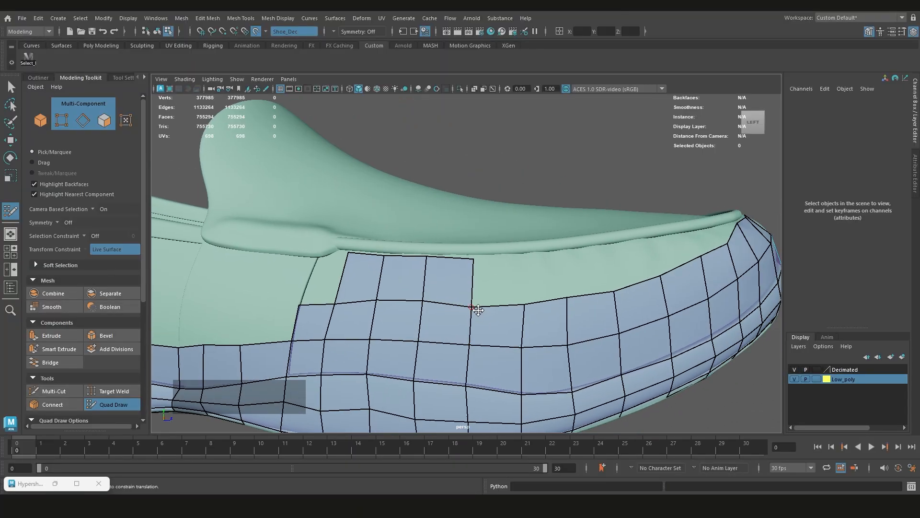
{"action": "left_click_drag", "start_coordinate": [614, 290], "coordinate": [652, 246]}
{"action": "left_click_drag", "start_coordinate": [661, 276], "coordinate": [693, 238]}
Continue the top row of quads around the toe beneath the raised piping and close its remaining gaps
{"action": "scroll", "coordinate": [671, 268], "scroll_direction": "down", "scroll_amount": 4}
{"action": "mouse_move", "coordinate": [609, 283]}
{"action": "left_mouse_down", "text": "alt"}
{"action": "mouse_move", "coordinate": [473, 302]}
{"action": "mouse_move", "coordinate": [507, 282]}
{"action": "mouse_move", "coordinate": [542, 307]}
{"action": "left_mouse_up", "text": "alt"}
{"action": "middle_click_drag", "start_coordinate": [542, 307], "coordinate": [518, 294], "text": "alt"}
{"action": "left_click_drag", "start_coordinate": [518, 294], "coordinate": [479, 299], "text": "alt"}
{"action": "left_click_drag", "start_coordinate": [614, 315], "coordinate": [617, 294]}
{"action": "mouse_move", "coordinate": [565, 311]}
{"action": "left_mouse_down", "text": "alt"}
{"action": "mouse_move", "coordinate": [610, 323]}
{"action": "mouse_move", "coordinate": [586, 296]}
{"action": "left_mouse_up", "text": "alt"}
{"action": "left_click_drag", "start_coordinate": [575, 307], "coordinate": [614, 306], "text": "alt"}
{"action": "scroll", "coordinate": [614, 306], "scroll_direction": "up", "scroll_amount": 3}
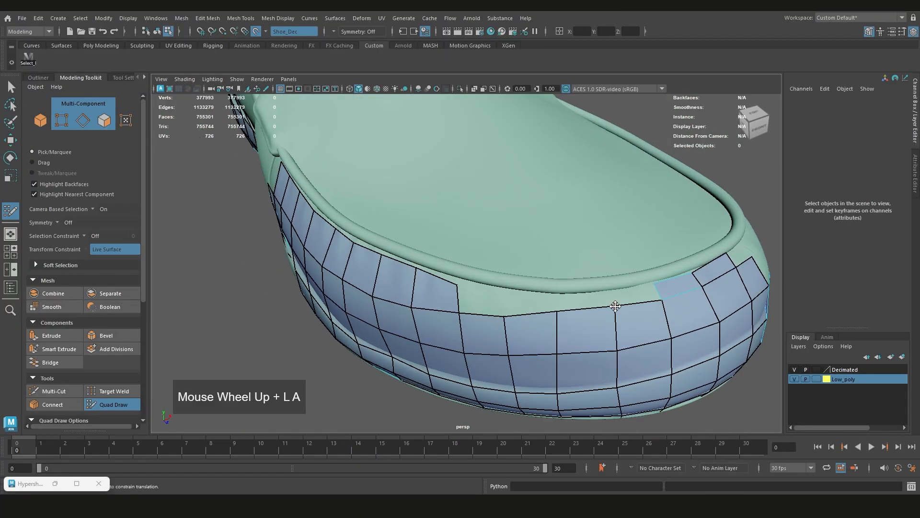
{"action": "left_click_drag", "start_coordinate": [678, 311], "coordinate": [673, 293]}
{"action": "mouse_move", "coordinate": [616, 319]}
{"action": "left_mouse_down"}
{"action": "mouse_move", "coordinate": [613, 301]}
{"action": "mouse_move", "coordinate": [515, 305]}
{"action": "left_mouse_up"}
{"action": "left_click", "coordinate": [485, 309], "text": "shift"}
Extrude the upper rows backward across the left side strap to its rear seam, up to the piping
{"action": "mouse_move", "coordinate": [326, 335]}
{"action": "left_mouse_down", "text": "alt"}
{"action": "mouse_move", "coordinate": [384, 317]}
{"action": "mouse_move", "coordinate": [446, 273]}
{"action": "left_mouse_up", "text": "alt"}
{"action": "middle_click_drag", "start_coordinate": [408, 264], "coordinate": [475, 254], "text": "alt"}
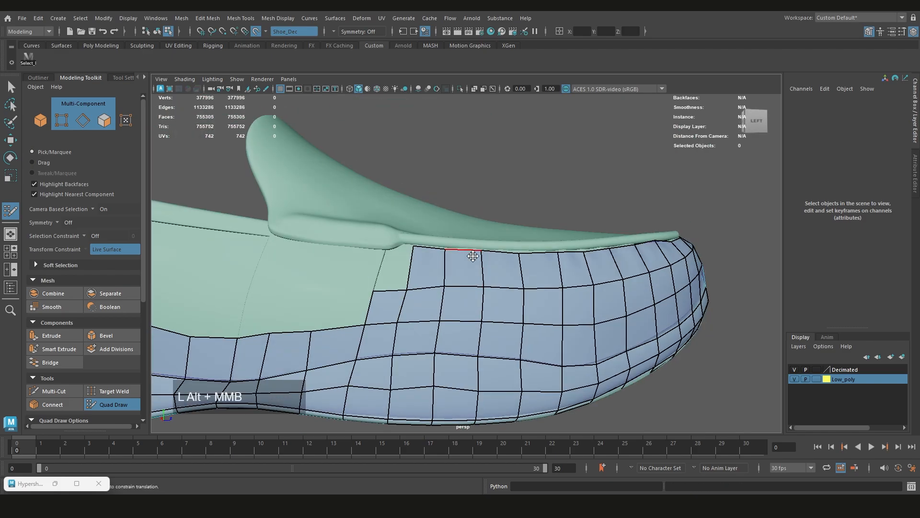
{"action": "scroll", "coordinate": [494, 268], "scroll_direction": "up", "scroll_amount": 3}
{"action": "mouse_move", "coordinate": [520, 311]}
{"action": "left_mouse_down"}
{"action": "mouse_move", "coordinate": [488, 253]}
{"action": "mouse_move", "coordinate": [413, 268]}
{"action": "mouse_move", "coordinate": [504, 268]}
{"action": "left_mouse_up"}
{"action": "scroll", "coordinate": [488, 252], "scroll_direction": "down", "scroll_amount": 3}
{"action": "left_click_drag", "start_coordinate": [533, 275], "coordinate": [486, 259]}
{"action": "left_click_drag", "start_coordinate": [543, 236], "coordinate": [505, 228]}
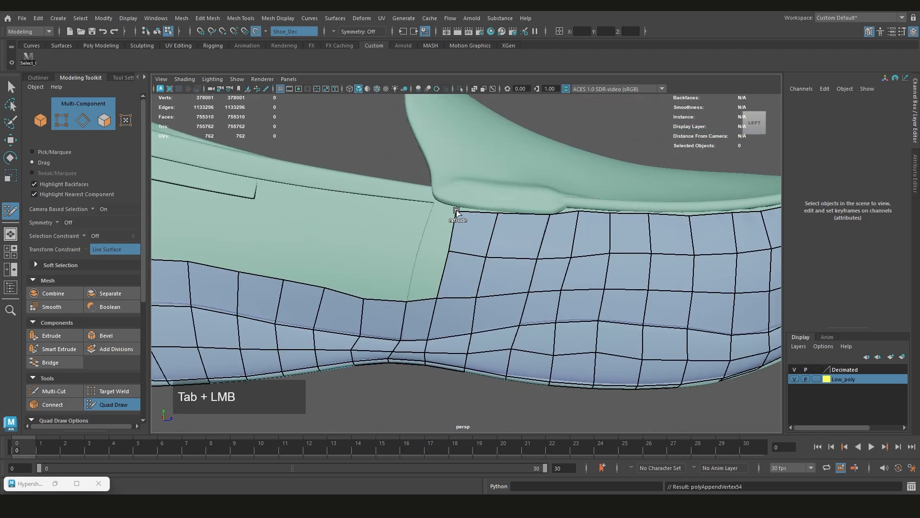
{"action": "middle_click_drag", "start_coordinate": [456, 212], "coordinate": [518, 238], "text": "alt"}
{"action": "left_click_drag", "start_coordinate": [504, 307], "coordinate": [484, 280]}
{"action": "middle_click_drag", "start_coordinate": [560, 250], "coordinate": [473, 250], "text": "alt"}
{"action": "scroll", "coordinate": [466, 250], "scroll_direction": "up", "scroll_amount": 3}
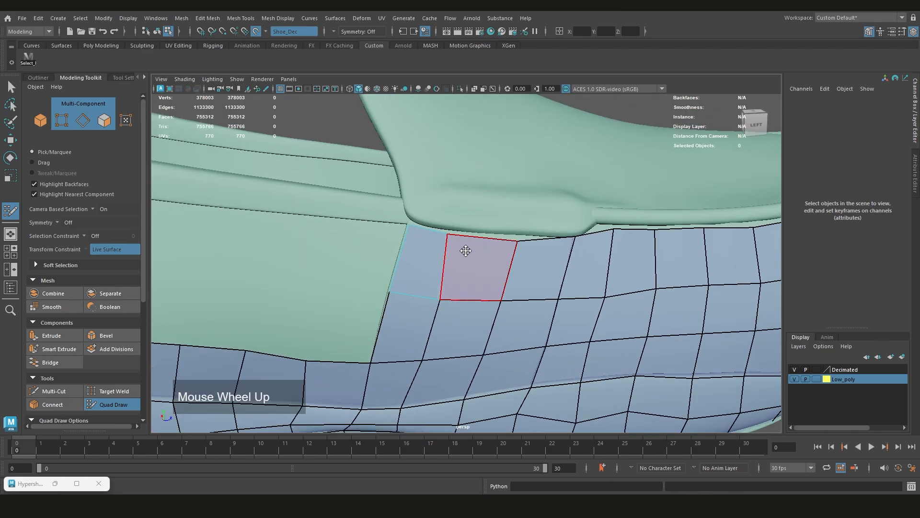
Adjust the top-row vertices beneath the piping on the left forefoot and relax the quads around the toe
{"action": "left_click_drag", "start_coordinate": [513, 246], "coordinate": [517, 242]}
{"action": "scroll", "coordinate": [518, 243], "scroll_direction": "down", "scroll_amount": 4}
{"action": "left_click_drag", "start_coordinate": [681, 261], "coordinate": [541, 287], "text": "alt"}
{"action": "left_click_drag", "start_coordinate": [486, 277], "coordinate": [486, 273]}
{"action": "left_click_drag", "start_coordinate": [580, 293], "coordinate": [511, 333], "text": "alt"}
{"action": "left_click_drag", "start_coordinate": [510, 336], "coordinate": [510, 341], "text": "shift"}
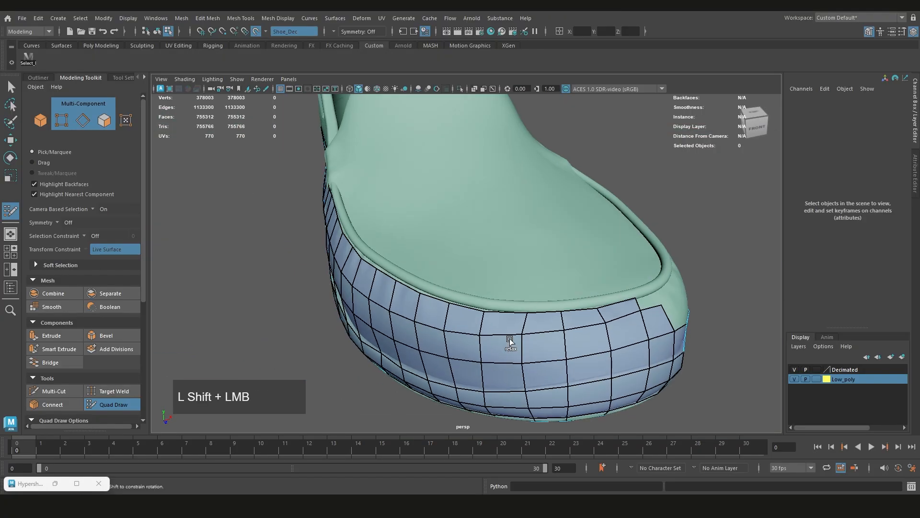
Fill the remaining gap in the top row beneath the piping on the right side of the toe
{"action": "left_click_drag", "start_coordinate": [565, 312], "coordinate": [515, 319], "text": "alt"}
{"action": "scroll", "coordinate": [523, 311], "scroll_direction": "up", "scroll_amount": 3}
{"action": "left_click_drag", "start_coordinate": [520, 314], "coordinate": [452, 304]}
{"action": "middle_click_drag", "start_coordinate": [427, 336], "coordinate": [453, 305], "text": "alt"}
{"action": "left_click_drag", "start_coordinate": [451, 305], "coordinate": [495, 299]}
{"action": "left_click_drag", "start_coordinate": [522, 306], "coordinate": [472, 268], "text": "alt"}
{"action": "mouse_move", "coordinate": [472, 283]}
{"action": "left_mouse_down"}
{"action": "mouse_move", "coordinate": [518, 257]}
{"action": "mouse_move", "coordinate": [479, 259]}
{"action": "left_mouse_up"}
{"action": "left_click_drag", "start_coordinate": [434, 281], "coordinate": [501, 260]}
{"action": "scroll", "coordinate": [535, 235], "scroll_direction": "down", "scroll_amount": 4}
Extrude the two upper rows backward behind the left strap's rear seam, up to the collar edge
{"action": "left_click_drag", "start_coordinate": [431, 259], "coordinate": [599, 254], "text": "alt"}
{"action": "middle_click_drag", "start_coordinate": [599, 254], "coordinate": [552, 259], "text": "alt"}
{"action": "left_click_drag", "start_coordinate": [480, 268], "coordinate": [556, 259], "text": "alt"}
{"action": "scroll", "coordinate": [556, 263], "scroll_direction": "up", "scroll_amount": 3}
{"action": "left_click_drag", "start_coordinate": [569, 267], "coordinate": [532, 243]}
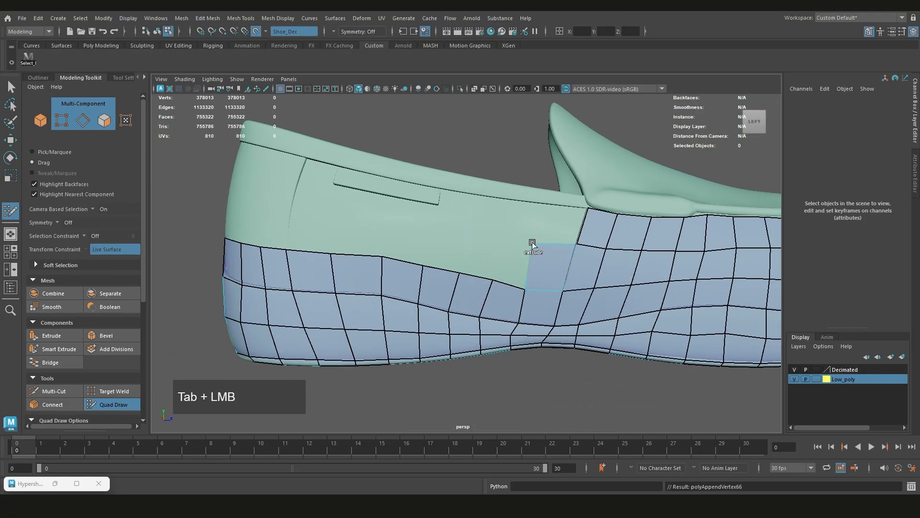
{"action": "left_click_drag", "start_coordinate": [541, 206], "coordinate": [509, 202]}
{"action": "scroll", "coordinate": [513, 240], "scroll_direction": "up", "scroll_amount": 3}
{"action": "left_click_drag", "start_coordinate": [515, 249], "coordinate": [545, 251], "text": "alt"}
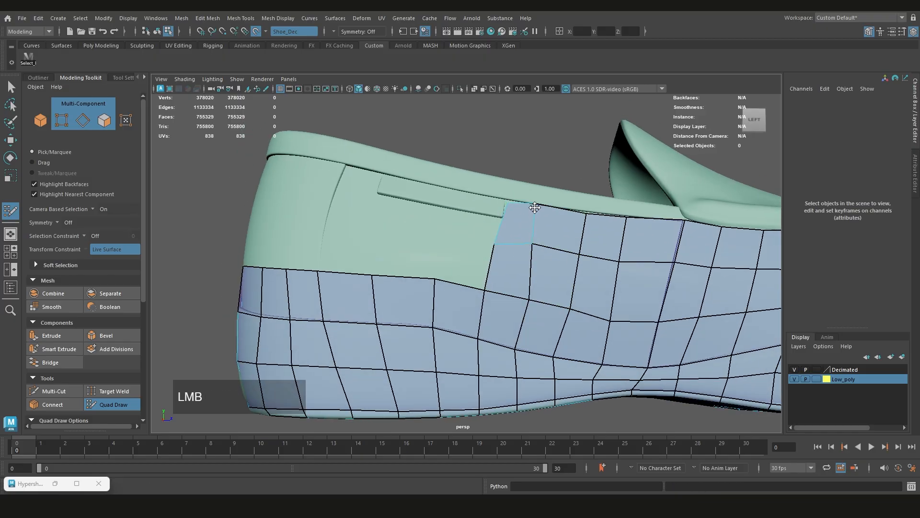
Continue the upper rows beneath the small raised strip on the left quarter toward the heel seam
{"action": "left_click_drag", "start_coordinate": [535, 207], "coordinate": [552, 242], "text": "alt"}
{"action": "left_click_drag", "start_coordinate": [554, 251], "coordinate": [554, 257]}
{"action": "middle_click_drag", "start_coordinate": [479, 283], "coordinate": [537, 287], "text": "alt"}
{"action": "left_click_drag", "start_coordinate": [527, 300], "coordinate": [527, 261]}
{"action": "left_click_drag", "start_coordinate": [470, 293], "coordinate": [472, 254]}
{"action": "scroll", "coordinate": [470, 268], "scroll_direction": "up", "scroll_amount": 3}
Extrude a row of quads above the band along the right forefoot, working back from the toe
{"action": "middle_click_drag", "start_coordinate": [408, 288], "coordinate": [498, 331], "text": "alt"}
{"action": "left_click_drag", "start_coordinate": [499, 341], "coordinate": [647, 265]}
{"action": "scroll", "coordinate": [624, 276], "scroll_direction": "down", "scroll_amount": 4}
{"action": "scroll", "coordinate": [647, 265], "scroll_direction": "down", "scroll_amount": 2}
{"action": "middle_click_drag", "start_coordinate": [383, 268], "coordinate": [518, 273], "text": "alt"}
{"action": "scroll", "coordinate": [504, 273], "scroll_direction": "up", "scroll_amount": 4}
{"action": "left_click_drag", "start_coordinate": [473, 287], "coordinate": [427, 345]}
{"action": "left_click_drag", "start_coordinate": [424, 378], "coordinate": [427, 307]}
{"action": "scroll", "coordinate": [429, 321], "scroll_direction": "down", "scroll_amount": 3}
{"action": "middle_click_drag", "start_coordinate": [430, 330], "coordinate": [379, 291], "text": "alt"}
{"action": "left_click_drag", "start_coordinate": [501, 333], "coordinate": [503, 293]}
{"action": "left_click_drag", "start_coordinate": [501, 294], "coordinate": [504, 268]}
{"action": "left_click_drag", "start_coordinate": [513, 309], "coordinate": [505, 289], "text": "alt"}
{"action": "middle_click_drag", "start_coordinate": [505, 290], "coordinate": [458, 304], "text": "alt"}
{"action": "left_click_drag", "start_coordinate": [450, 297], "coordinate": [455, 262]}
Extrude the next row of quads up to the raised piping along the right forefoot, back to the strap area
{"action": "left_click_drag", "start_coordinate": [453, 262], "coordinate": [529, 235]}
{"action": "left_click_drag", "start_coordinate": [527, 269], "coordinate": [513, 257], "text": "alt"}
{"action": "middle_click_drag", "start_coordinate": [513, 256], "coordinate": [458, 292], "text": "alt"}
{"action": "left_click_drag", "start_coordinate": [467, 307], "coordinate": [470, 280]}
{"action": "left_click_drag", "start_coordinate": [501, 304], "coordinate": [505, 280]}
{"action": "left_click_drag", "start_coordinate": [530, 303], "coordinate": [541, 281]}
{"action": "scroll", "coordinate": [540, 283], "scroll_direction": "down", "scroll_amount": 5}
{"action": "left_click_drag", "start_coordinate": [540, 283], "coordinate": [460, 269], "text": "alt"}
{"action": "scroll", "coordinate": [432, 268], "scroll_direction": "up", "scroll_amount": 5}
{"action": "left_click_drag", "start_coordinate": [403, 270], "coordinate": [492, 261]}
{"action": "middle_click_drag", "start_coordinate": [509, 275], "coordinate": [336, 259], "text": "alt"}
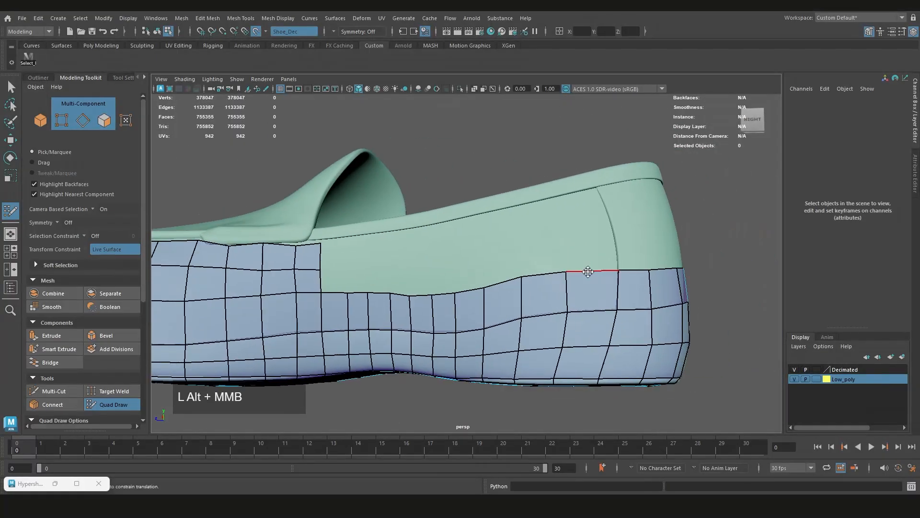
Extrude the two upper rows along the right quarter beneath the collar, from the heel seam forward to the strap
{"action": "mouse_move", "coordinate": [588, 272]}
{"action": "left_mouse_down"}
{"action": "mouse_move", "coordinate": [587, 233]}
{"action": "mouse_move", "coordinate": [537, 220]}
{"action": "left_mouse_up"}
{"action": "middle_click_drag", "start_coordinate": [484, 219], "coordinate": [597, 223], "text": "alt"}
{"action": "mouse_move", "coordinate": [598, 259]}
{"action": "left_mouse_down"}
{"action": "mouse_move", "coordinate": [567, 257]}
{"action": "mouse_move", "coordinate": [561, 227]}
{"action": "left_mouse_up"}
{"action": "left_click_drag", "start_coordinate": [561, 237], "coordinate": [539, 233]}
{"action": "left_click_drag", "start_coordinate": [567, 268], "coordinate": [543, 260]}
{"action": "left_click_drag", "start_coordinate": [640, 244], "coordinate": [671, 259], "text": "shift"}
{"action": "left_click_drag", "start_coordinate": [543, 271], "coordinate": [518, 263]}
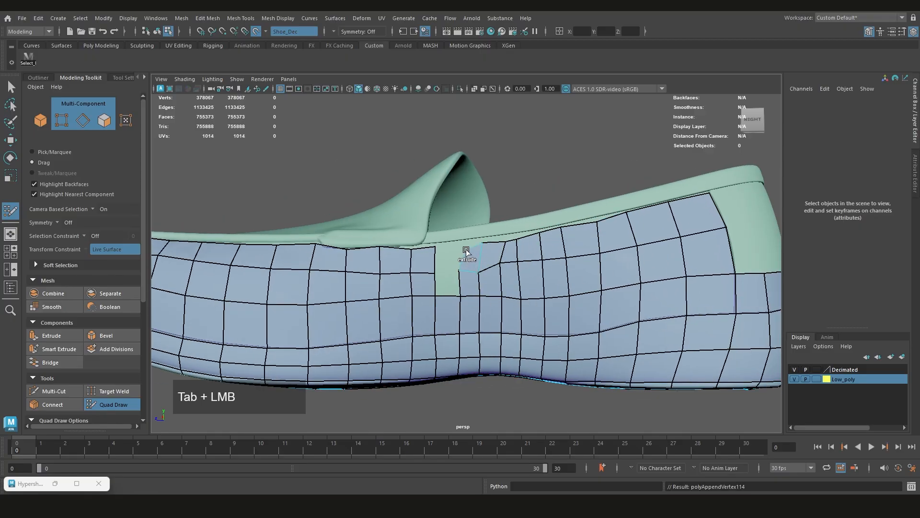
Close the gap between the right forefoot and quarter rows and extend the upper rows around the back heel
{"action": "scroll", "coordinate": [453, 288], "scroll_direction": "down", "scroll_amount": 5}
{"action": "left_click_drag", "start_coordinate": [556, 297], "coordinate": [431, 288], "text": "alt"}
{"action": "left_click_drag", "start_coordinate": [400, 287], "coordinate": [427, 304]}
{"action": "left_click_drag", "start_coordinate": [460, 268], "coordinate": [426, 264], "text": "alt"}
{"action": "left_click_drag", "start_coordinate": [405, 240], "coordinate": [345, 244]}
{"action": "left_click_drag", "start_coordinate": [331, 247], "coordinate": [368, 239]}
{"action": "left_click_drag", "start_coordinate": [366, 286], "coordinate": [384, 288]}
{"action": "key", "text": "ctrl+z"}
{"action": "scroll", "coordinate": [407, 297], "scroll_direction": "up", "scroll_amount": 2}
{"action": "left_click_drag", "start_coordinate": [484, 302], "coordinate": [412, 286], "text": "alt"}
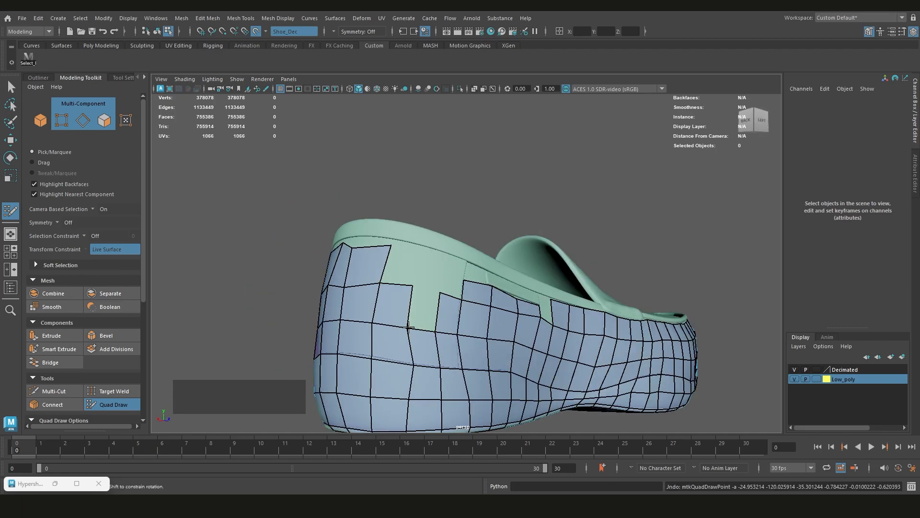
Fill the gap between the back-heel quads and the left quarter rows up to the collar edge
{"action": "left_click", "coordinate": [412, 326], "text": "ctrl+shift"}
{"action": "left_click", "coordinate": [379, 318], "text": "ctrl+shift"}
{"action": "mouse_move", "coordinate": [409, 326]}
{"action": "left_mouse_down", "text": "alt"}
{"action": "mouse_move", "coordinate": [402, 295]}
{"action": "mouse_move", "coordinate": [419, 311]}
{"action": "left_mouse_up", "text": "alt"}
{"action": "left_click", "coordinate": [394, 283], "text": "ctrl+shift"}
{"action": "left_click_drag", "start_coordinate": [433, 337], "coordinate": [427, 340]}
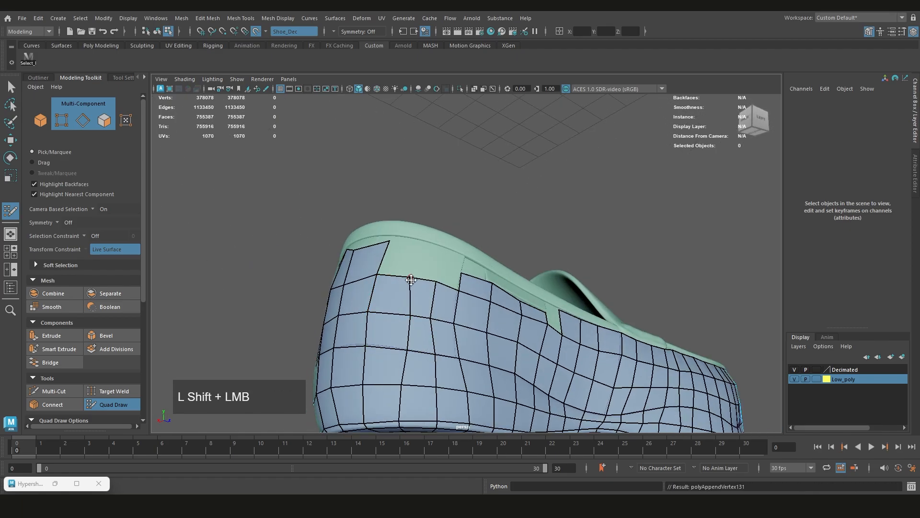
{"action": "left_click_drag", "start_coordinate": [412, 280], "coordinate": [427, 299], "text": "alt"}
{"action": "left_click_drag", "start_coordinate": [408, 280], "coordinate": [443, 283]}
{"action": "left_click_drag", "start_coordinate": [444, 280], "coordinate": [433, 273]}
Relax the quads along the right side from the arch to the heel and undo the stray Quad Draw point
{"action": "scroll", "coordinate": [434, 283], "scroll_direction": "down", "scroll_amount": 4}
{"action": "left_click_drag", "start_coordinate": [325, 292], "coordinate": [508, 305], "text": "alt"}
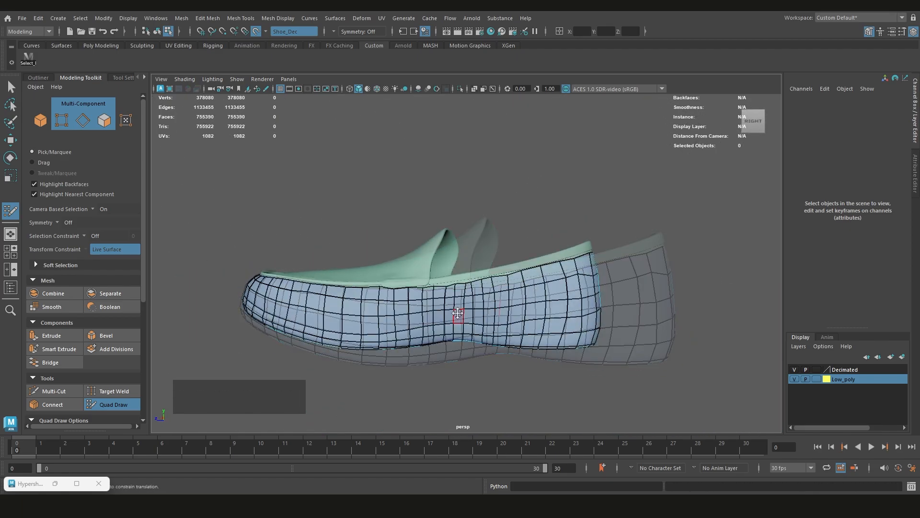
{"action": "mouse_move", "coordinate": [458, 313]}
{"action": "left_mouse_down", "text": "alt"}
{"action": "mouse_move", "coordinate": [589, 288]}
{"action": "mouse_move", "coordinate": [660, 329]}
{"action": "mouse_move", "coordinate": [719, 308]}
{"action": "mouse_move", "coordinate": [376, 318]}
{"action": "mouse_move", "coordinate": [465, 287]}
{"action": "mouse_move", "coordinate": [529, 286]}
{"action": "mouse_move", "coordinate": [559, 301]}
{"action": "left_mouse_up", "text": "alt"}
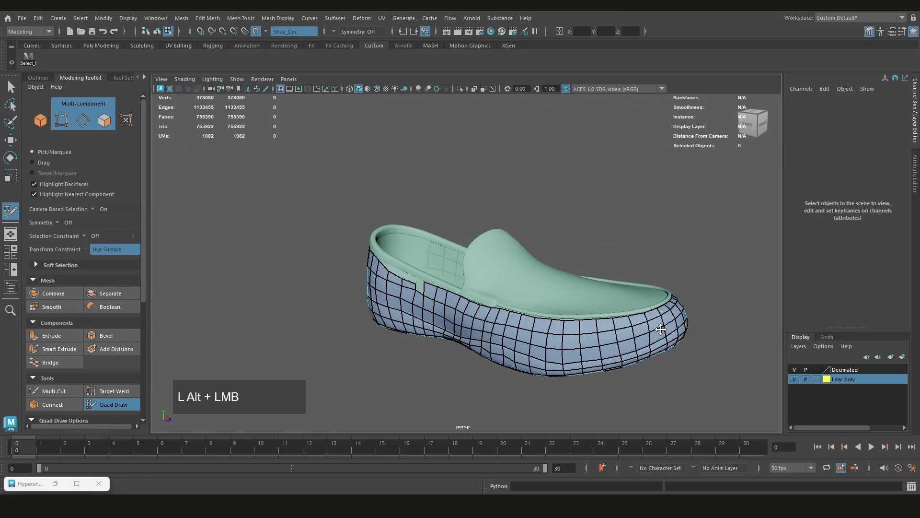
{"action": "scroll", "coordinate": [536, 306], "scroll_direction": "up", "scroll_amount": 2}
{"action": "middle_click_drag", "start_coordinate": [536, 306], "coordinate": [472, 286], "text": "alt"}
{"action": "middle_click_drag", "start_coordinate": [376, 298], "coordinate": [432, 302], "text": "alt"}
{"action": "scroll", "coordinate": [407, 307], "scroll_direction": "up", "scroll_amount": 3}
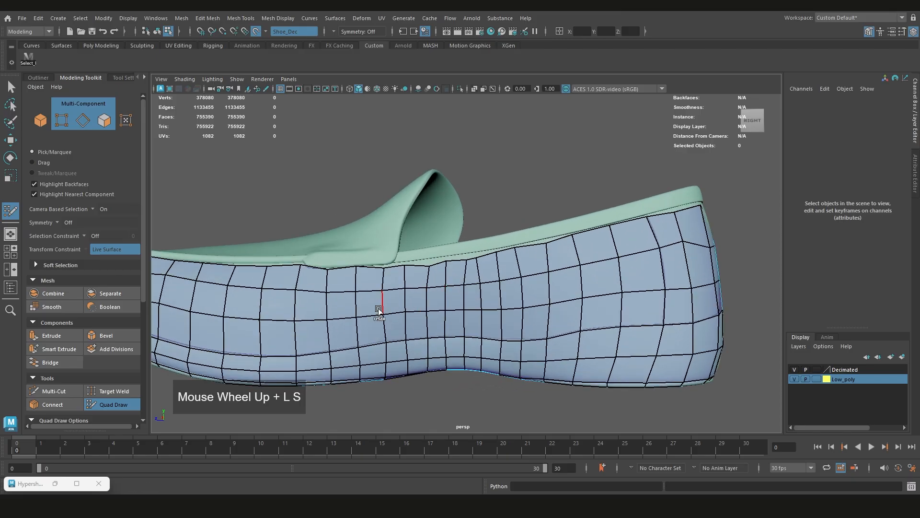
{"action": "left_click_drag", "start_coordinate": [379, 310], "coordinate": [316, 310], "text": "shift"}
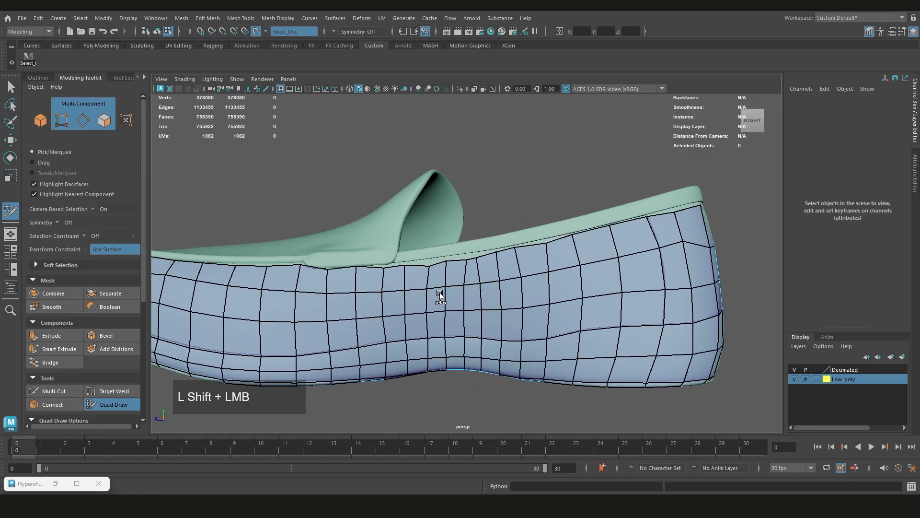
{"action": "mouse_move", "coordinate": [619, 277]}
{"action": "left_mouse_down", "text": "shift"}
{"action": "mouse_move", "coordinate": [678, 261]}
{"action": "mouse_move", "coordinate": [648, 274]}
{"action": "left_mouse_up", "text": "shift"}
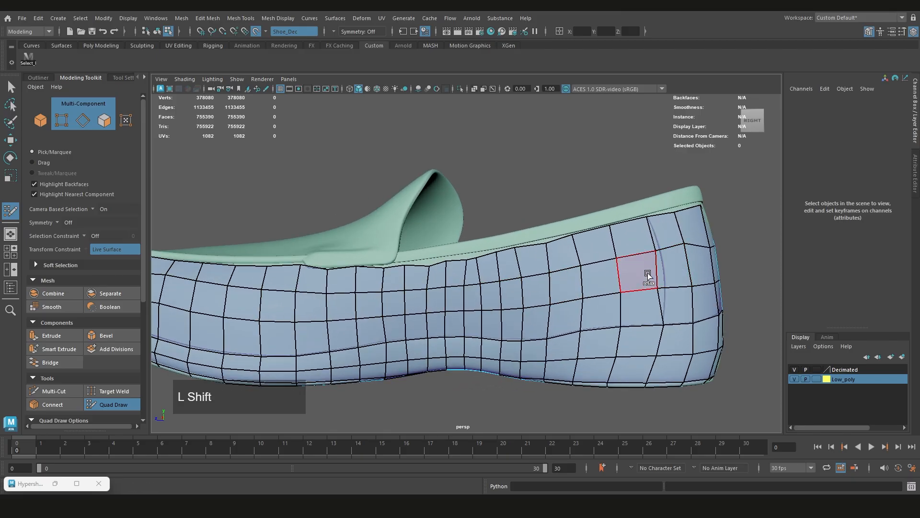
{"action": "scroll", "coordinate": [526, 281], "scroll_direction": "up", "scroll_amount": 2}
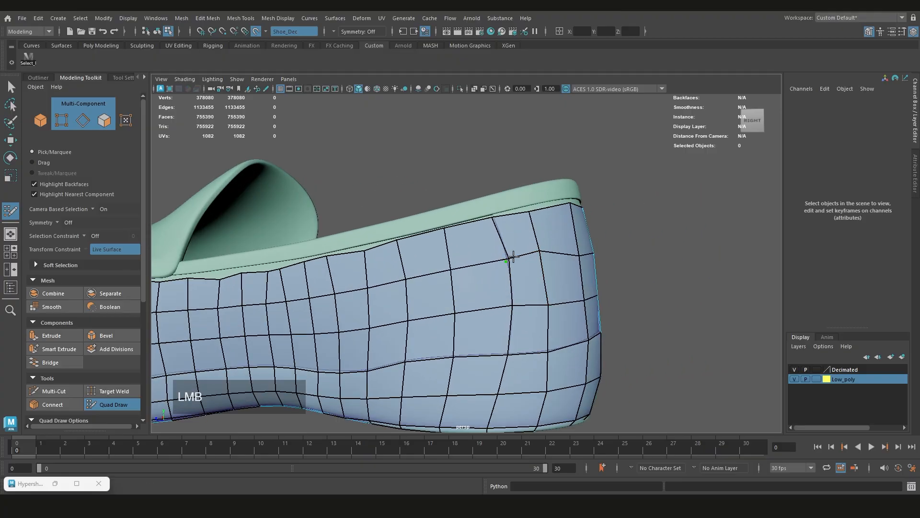
{"action": "key", "text": "z"}
Adjust the top-edge vertices at the back of the heel and relax the heel and left quarter quads
{"action": "left_click_drag", "start_coordinate": [508, 257], "coordinate": [477, 281], "text": "alt"}
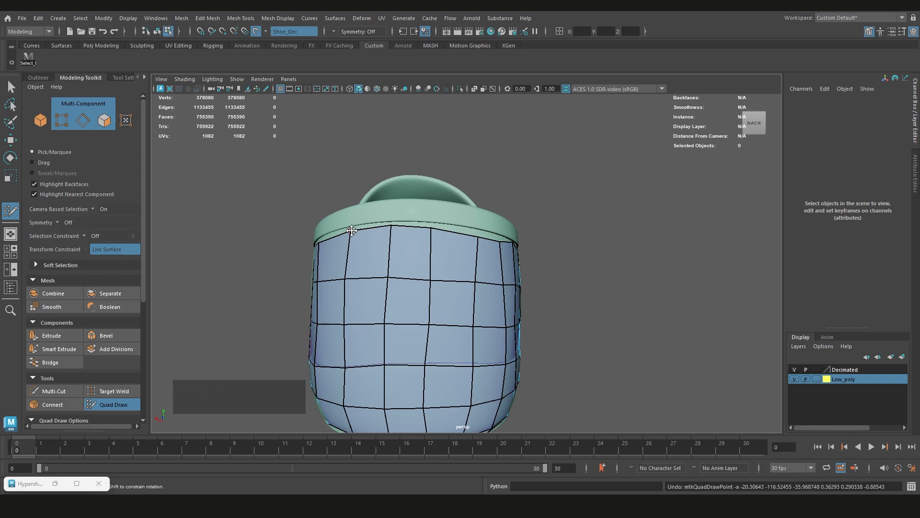
{"action": "left_click_drag", "start_coordinate": [351, 232], "coordinate": [352, 230]}
{"action": "left_click_drag", "start_coordinate": [437, 239], "coordinate": [367, 242], "text": "alt"}
{"action": "left_click_drag", "start_coordinate": [367, 278], "coordinate": [421, 298], "text": "shift"}
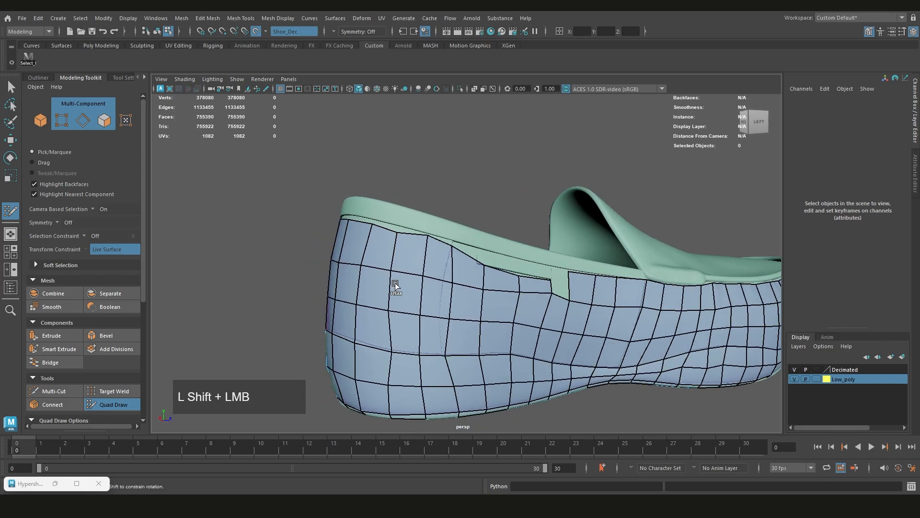
{"action": "left_click_drag", "start_coordinate": [363, 296], "coordinate": [473, 291], "text": "alt"}
Relax the quads along the right forefoot and toe and even out the top edge beneath the piping
{"action": "mouse_move", "coordinate": [472, 289]}
{"action": "left_mouse_down", "text": "shift"}
{"action": "mouse_move", "coordinate": [401, 312]}
{"action": "mouse_move", "coordinate": [459, 307]}
{"action": "mouse_move", "coordinate": [602, 267]}
{"action": "mouse_move", "coordinate": [574, 269]}
{"action": "left_mouse_up", "text": "shift"}
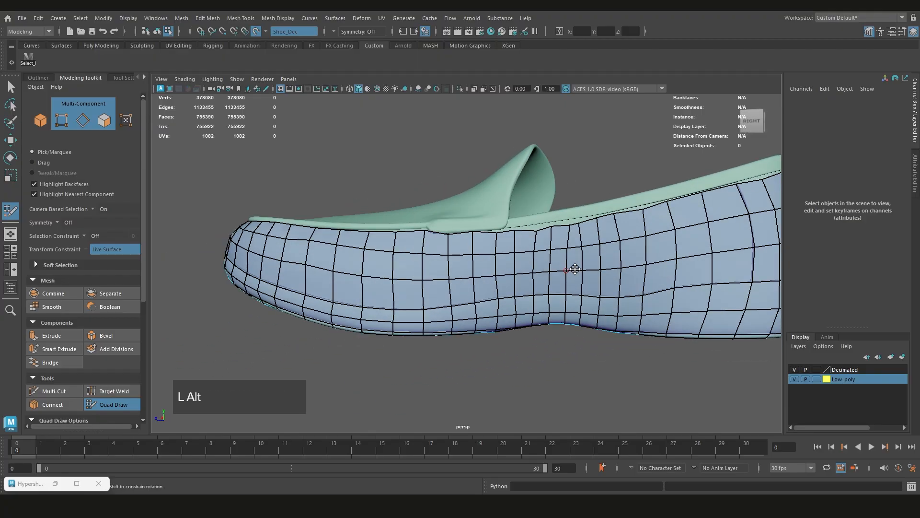
{"action": "scroll", "coordinate": [413, 261], "scroll_direction": "up", "scroll_amount": 2}
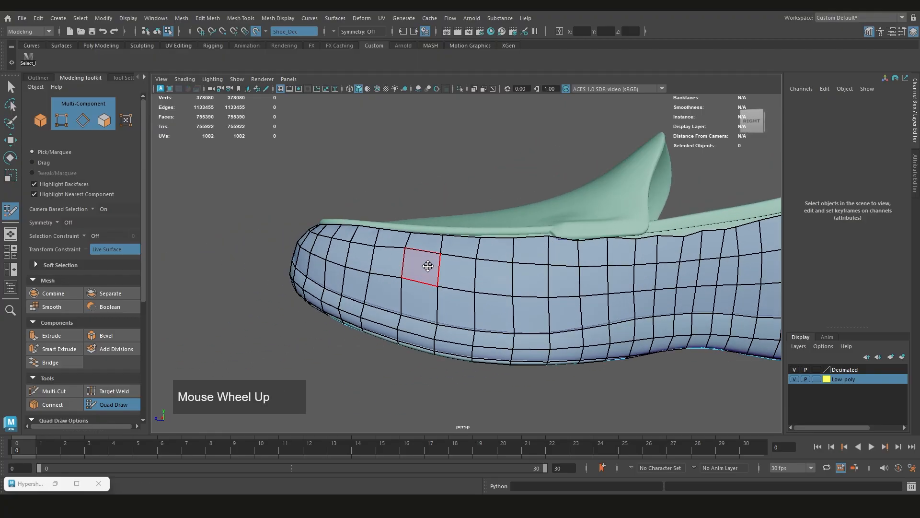
{"action": "left_click_drag", "start_coordinate": [388, 253], "coordinate": [422, 273], "text": "shift"}
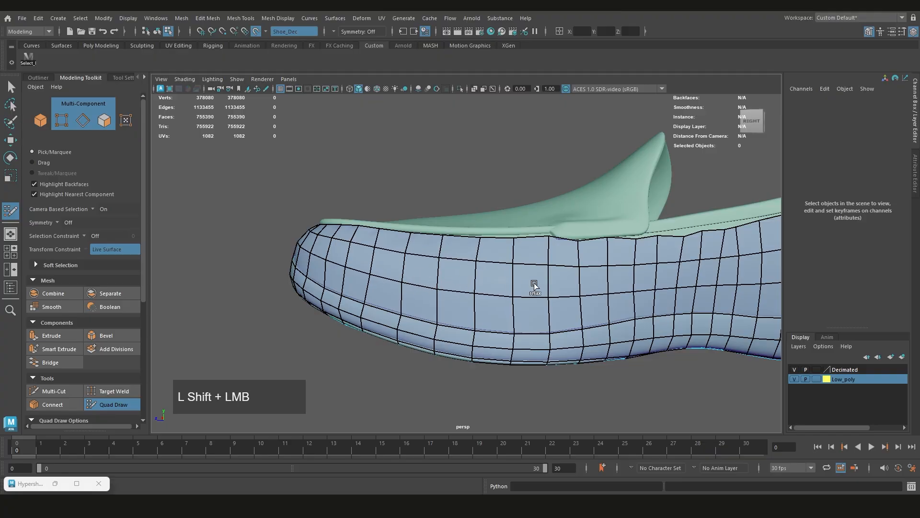
{"action": "middle_click_drag", "start_coordinate": [443, 280], "coordinate": [244, 259], "text": "alt"}
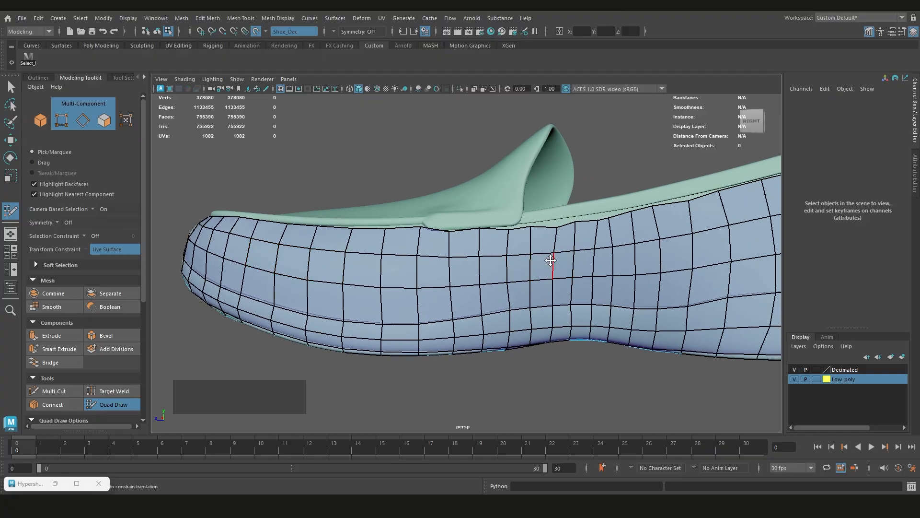
{"action": "middle_click_drag", "start_coordinate": [551, 261], "coordinate": [432, 278], "text": "alt"}
{"action": "left_click_drag", "start_coordinate": [432, 278], "coordinate": [349, 248], "text": "alt"}
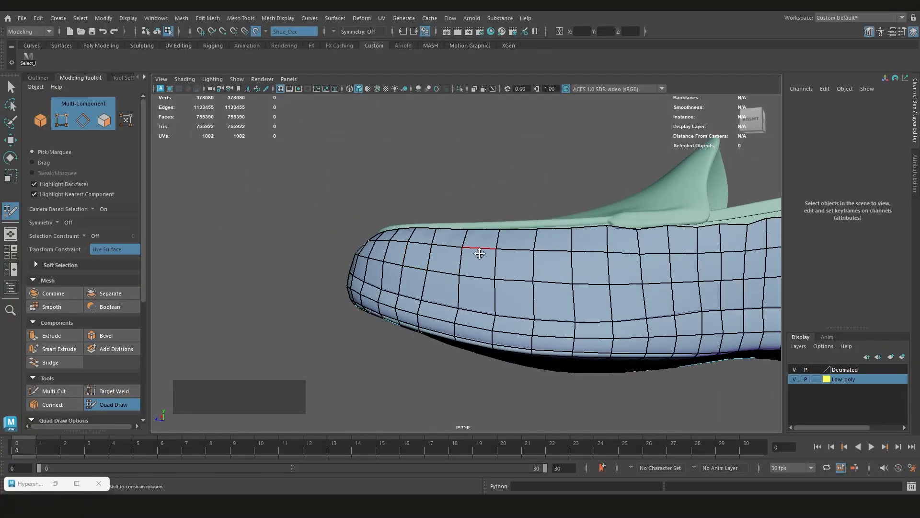
{"action": "scroll", "coordinate": [686, 260], "scroll_direction": "down", "scroll_amount": 1}
{"action": "middle_click_drag", "start_coordinate": [575, 263], "coordinate": [497, 263], "text": "alt"}
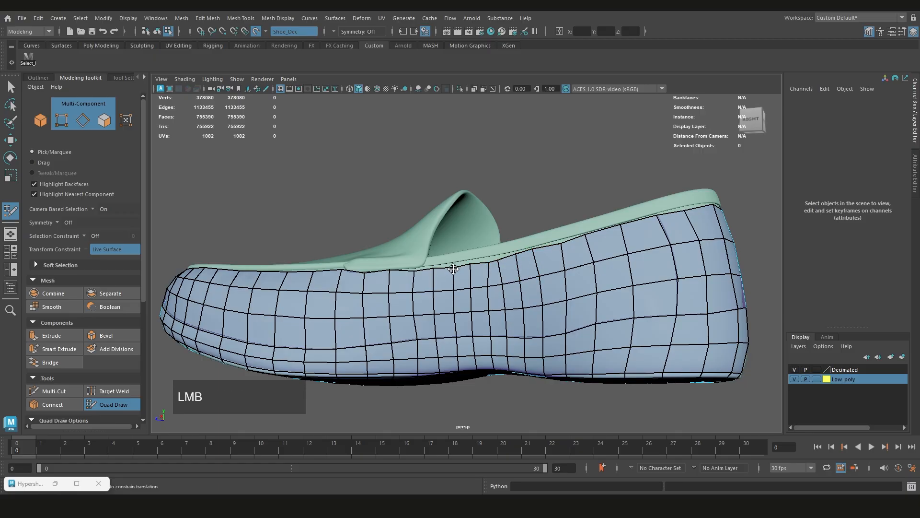
Relax the quads from the heel along the left side and adjust the uneven vertices below the strap
{"action": "scroll", "coordinate": [604, 270], "scroll_direction": "down", "scroll_amount": 1}
{"action": "left_click_drag", "start_coordinate": [604, 271], "coordinate": [460, 277], "text": "alt"}
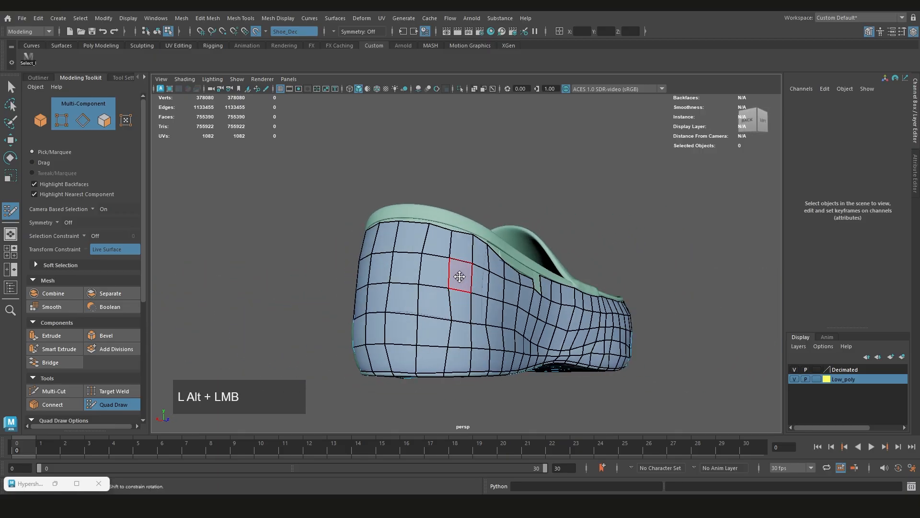
{"action": "left_click_drag", "start_coordinate": [416, 255], "coordinate": [406, 277], "text": "shift"}
{"action": "left_click_drag", "start_coordinate": [525, 292], "coordinate": [450, 302], "text": "alt"}
{"action": "middle_click_drag", "start_coordinate": [494, 302], "coordinate": [401, 304], "text": "alt"}
{"action": "left_click_drag", "start_coordinate": [412, 305], "coordinate": [471, 305], "text": "shift"}
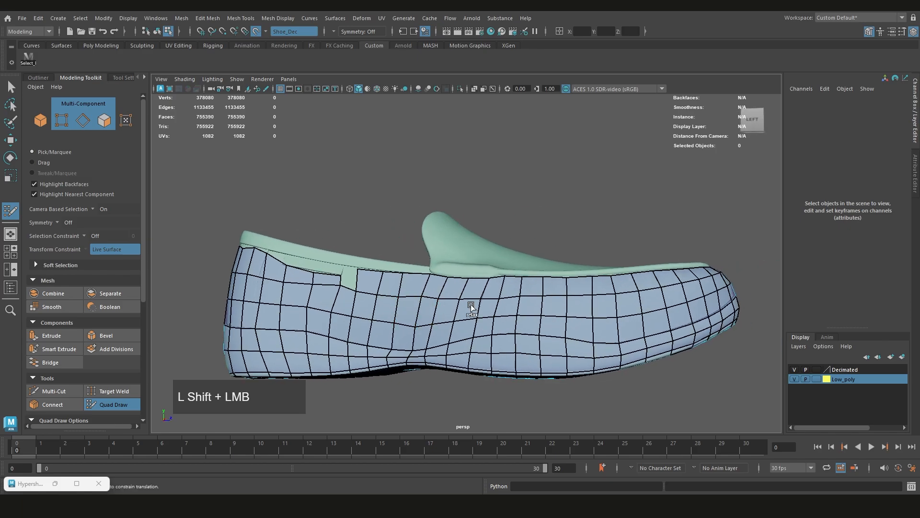
{"action": "scroll", "coordinate": [519, 312], "scroll_direction": "up", "scroll_amount": 3}
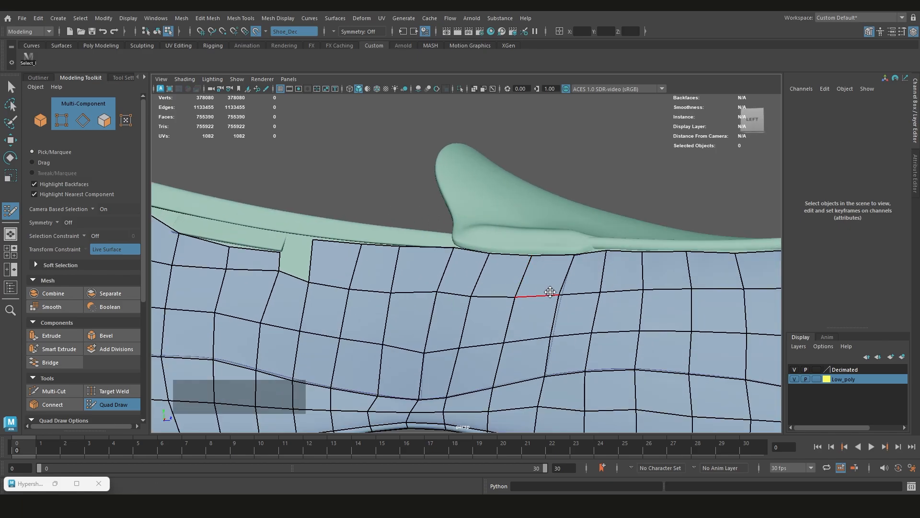
{"action": "middle_click_drag", "start_coordinate": [560, 293], "coordinate": [534, 295], "text": "alt"}
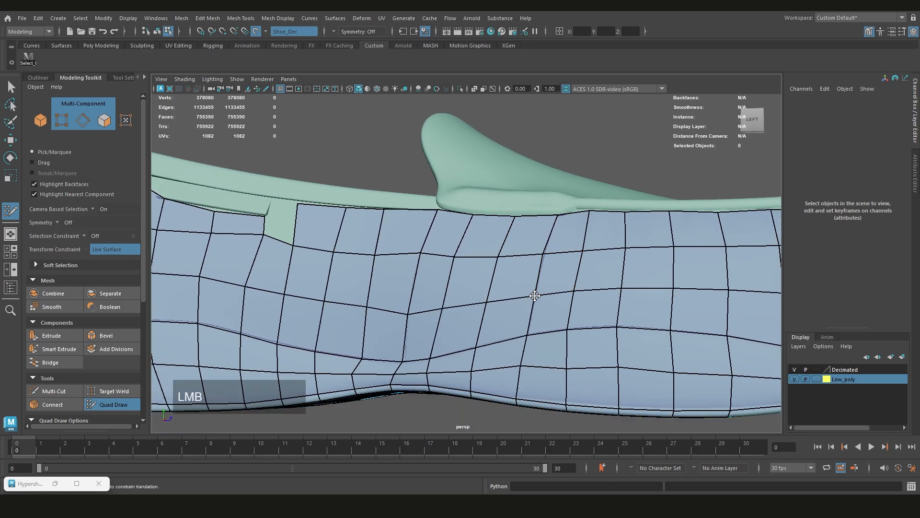
{"action": "left_click_drag", "start_coordinate": [543, 255], "coordinate": [408, 260], "text": "alt"}
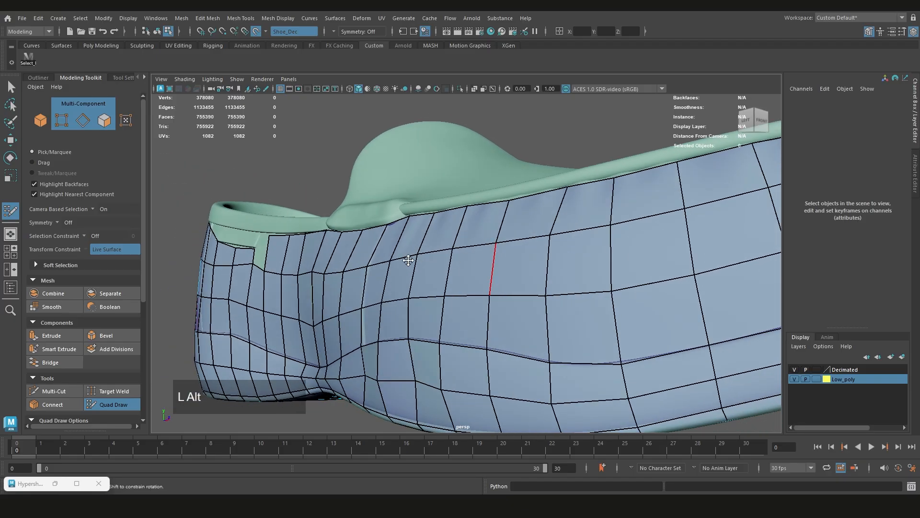
Weld the vertices of one narrow quad column at the right arch, from the collar edge down toward the band
{"action": "left_click_drag", "start_coordinate": [363, 307], "coordinate": [567, 217], "text": "alt"}
{"action": "scroll", "coordinate": [462, 325], "scroll_direction": "down", "scroll_amount": 3}
{"action": "scroll", "coordinate": [576, 240], "scroll_direction": "up", "scroll_amount": 3, "text": "alt"}
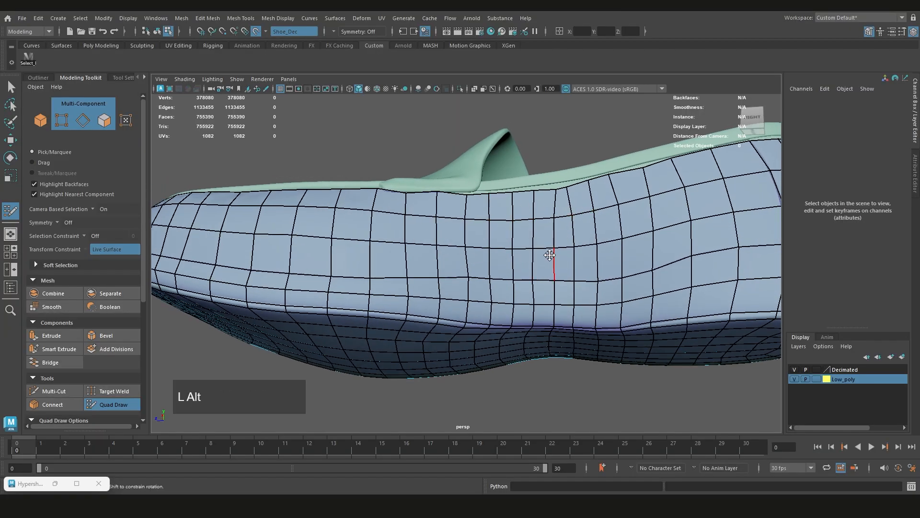
{"action": "left_click_drag", "start_coordinate": [549, 255], "coordinate": [559, 191], "text": "alt"}
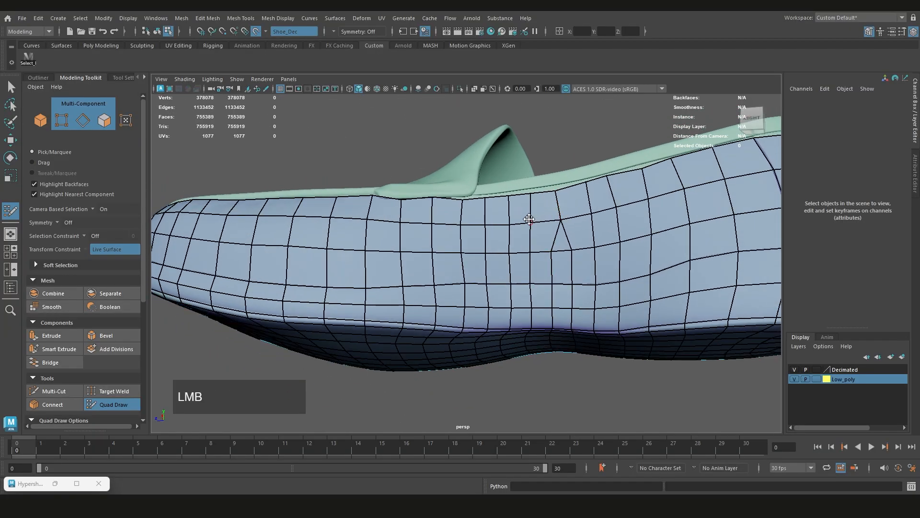
{"action": "left_click_drag", "start_coordinate": [568, 247], "coordinate": [561, 250]}
{"action": "left_click_drag", "start_coordinate": [561, 254], "coordinate": [560, 235], "text": "alt"}
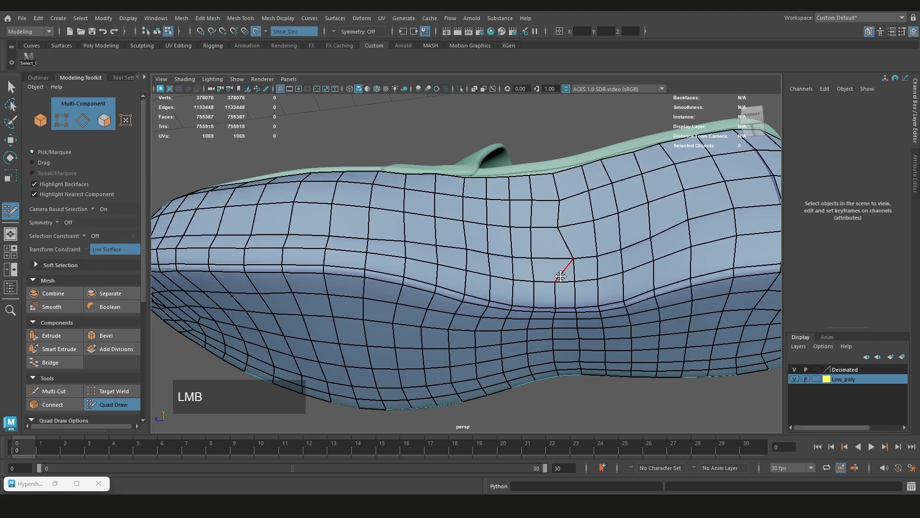
{"action": "left_click_drag", "start_coordinate": [570, 282], "coordinate": [572, 280]}
{"action": "left_click_drag", "start_coordinate": [571, 280], "coordinate": [575, 268], "text": "alt"}
Weld the rest of the narrow column across the band's edge so the extra edge ends on the sole
{"action": "scroll", "coordinate": [576, 266], "scroll_direction": "up", "scroll_amount": 3}
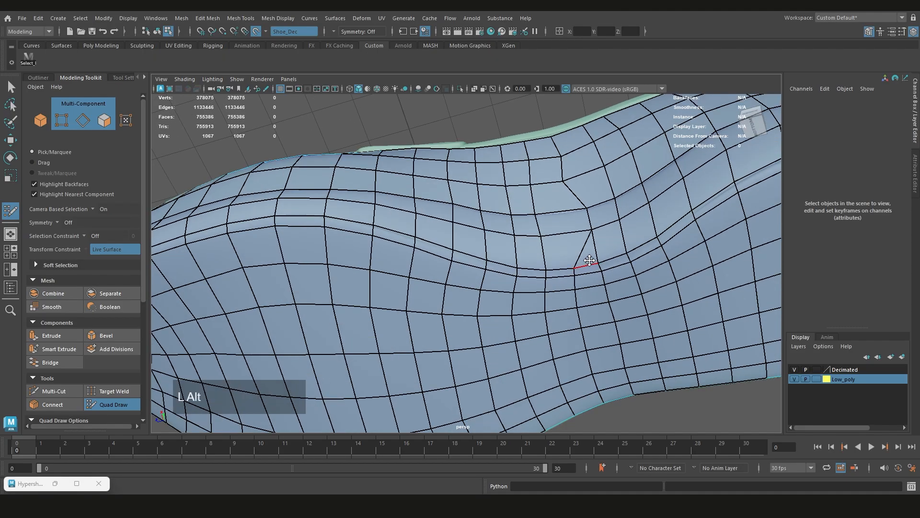
{"action": "middle_click_drag", "start_coordinate": [589, 260], "coordinate": [567, 267], "text": "alt"}
{"action": "scroll", "coordinate": [557, 278], "scroll_direction": "up", "scroll_amount": 2}
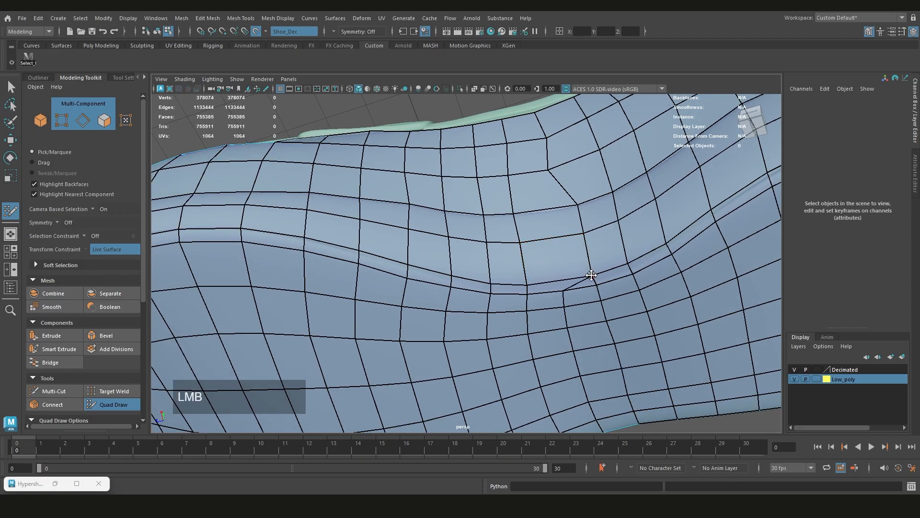
{"action": "left_click", "coordinate": [567, 291]}
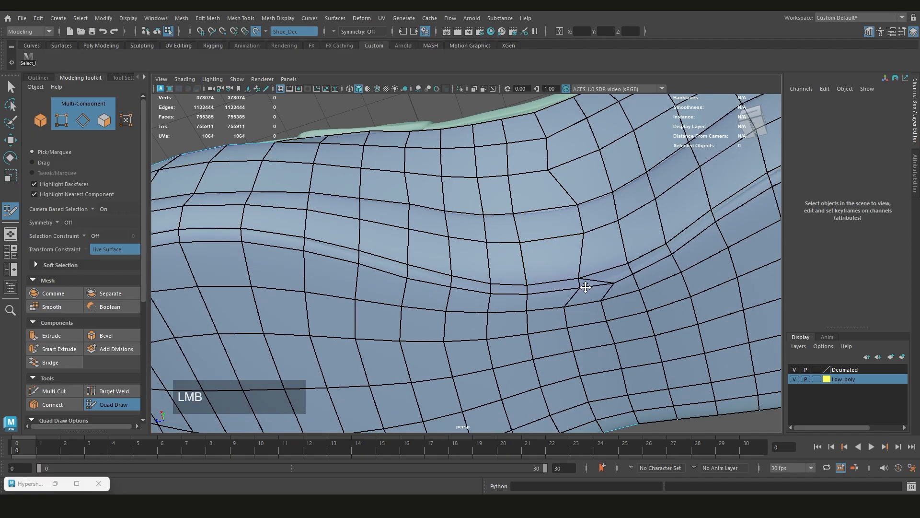
{"action": "key", "text": "ctrl+z"}
{"action": "scroll", "coordinate": [567, 291], "scroll_direction": "down", "scroll_amount": 1}
{"action": "middle_click_drag", "start_coordinate": [567, 291], "coordinate": [567, 299], "text": "alt"}
{"action": "scroll", "coordinate": [567, 298], "scroll_direction": "up", "scroll_amount": 1}
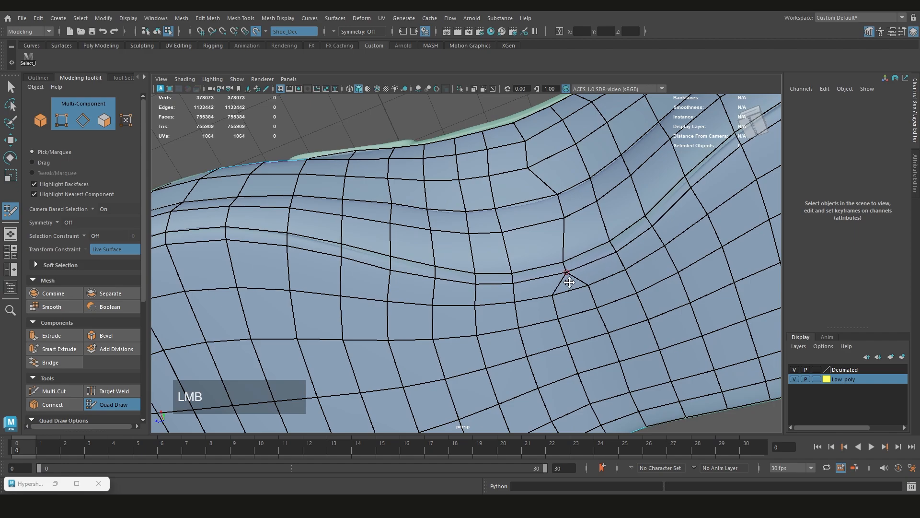
{"action": "mouse_move", "coordinate": [569, 283]}
{"action": "left_mouse_down", "text": "alt"}
{"action": "mouse_move", "coordinate": [545, 236]}
{"action": "mouse_move", "coordinate": [538, 262]}
{"action": "mouse_move", "coordinate": [522, 243]}
{"action": "mouse_move", "coordinate": [565, 214]}
{"action": "left_mouse_up", "text": "alt"}
Relax the quads around the welded column at the right arch to even out their spacing
{"action": "left_click", "coordinate": [539, 233]}
{"action": "scroll", "coordinate": [537, 235], "scroll_direction": "down", "scroll_amount": 1}
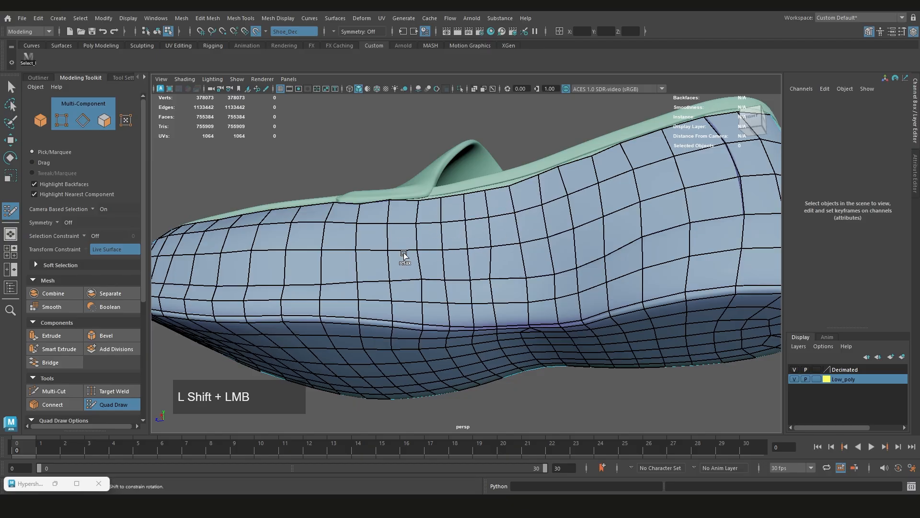
{"action": "mouse_move", "coordinate": [464, 255]}
{"action": "left_mouse_down", "text": "shift"}
{"action": "mouse_move", "coordinate": [507, 289]}
{"action": "mouse_move", "coordinate": [532, 284]}
{"action": "left_mouse_up", "text": "shift"}
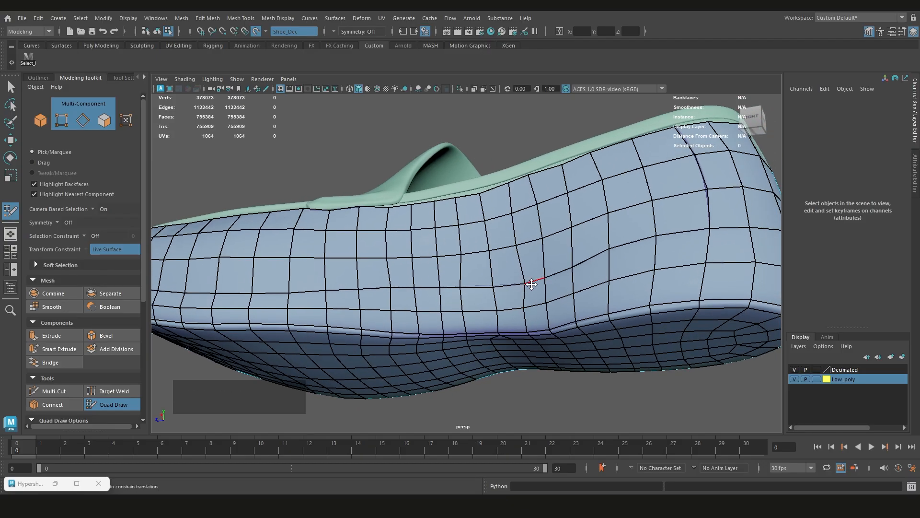
{"action": "mouse_move", "coordinate": [437, 304]}
{"action": "left_mouse_down", "text": "shift"}
{"action": "mouse_move", "coordinate": [529, 300]}
{"action": "mouse_move", "coordinate": [518, 304]}
{"action": "left_mouse_up", "text": "shift"}
{"action": "middle_click_drag", "start_coordinate": [517, 304], "coordinate": [513, 307], "text": "alt"}
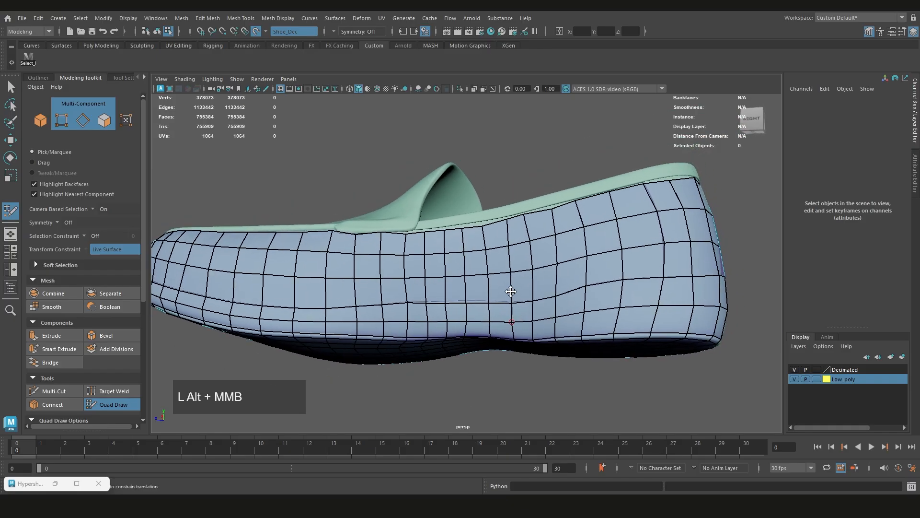
Nudge the uneven vertices in the rows around the right arch so the quads flow evenly
{"action": "left_click_drag", "start_coordinate": [514, 307], "coordinate": [500, 305], "text": "alt"}
{"action": "scroll", "coordinate": [509, 296], "scroll_direction": "up", "scroll_amount": 3}
{"action": "left_click", "coordinate": [511, 299]}
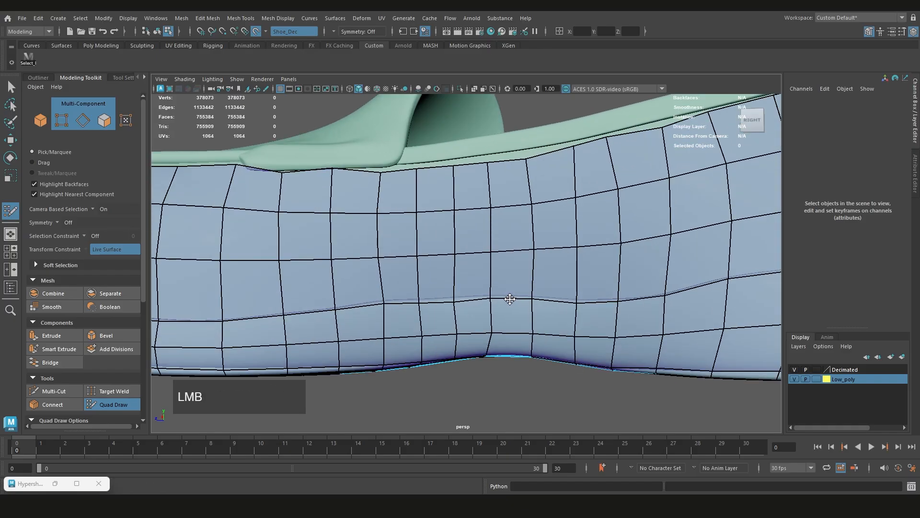
{"action": "scroll", "coordinate": [481, 274], "scroll_direction": "down", "scroll_amount": 3}
{"action": "middle_click_drag", "start_coordinate": [506, 223], "coordinate": [481, 242], "text": "alt"}
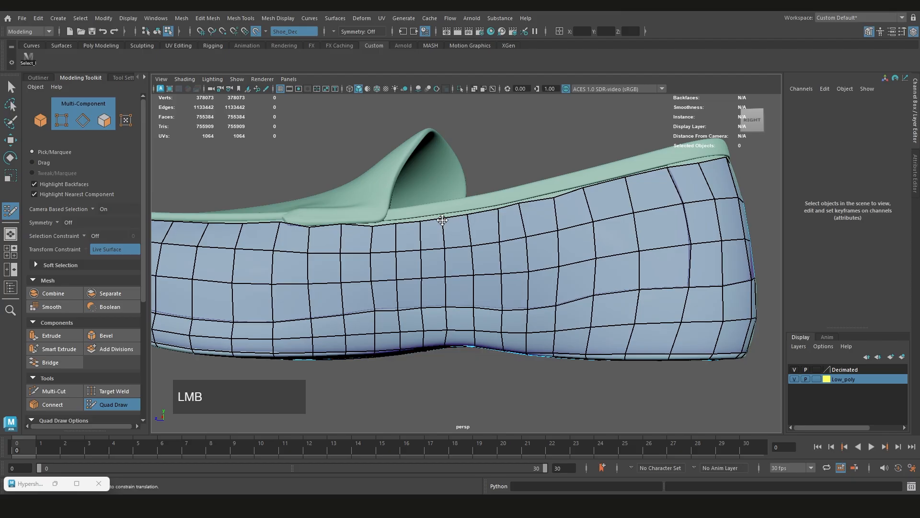
Adjust the vertices along the right collar edge and relax the quads below the strap
{"action": "scroll", "coordinate": [442, 219], "scroll_direction": "down", "scroll_amount": 1}
{"action": "scroll", "coordinate": [532, 247], "scroll_direction": "up", "scroll_amount": 3}
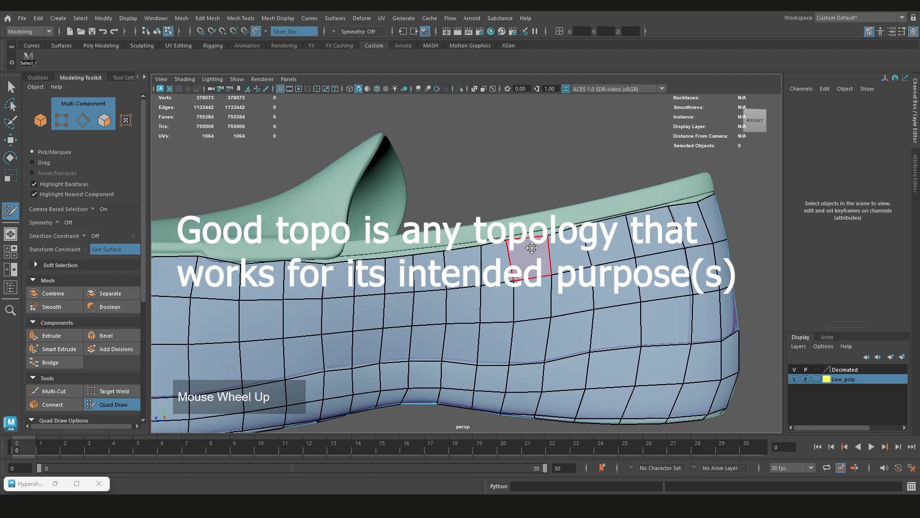
{"action": "left_click", "coordinate": [548, 236]}
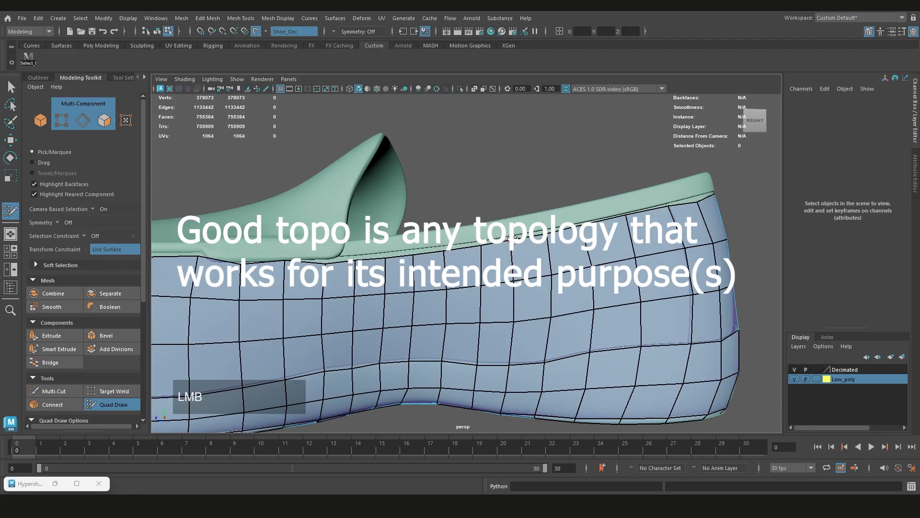
{"action": "scroll", "coordinate": [490, 258], "scroll_direction": "down", "scroll_amount": 1}
{"action": "scroll", "coordinate": [490, 257], "scroll_direction": "up", "scroll_amount": 3, "text": "alt"}
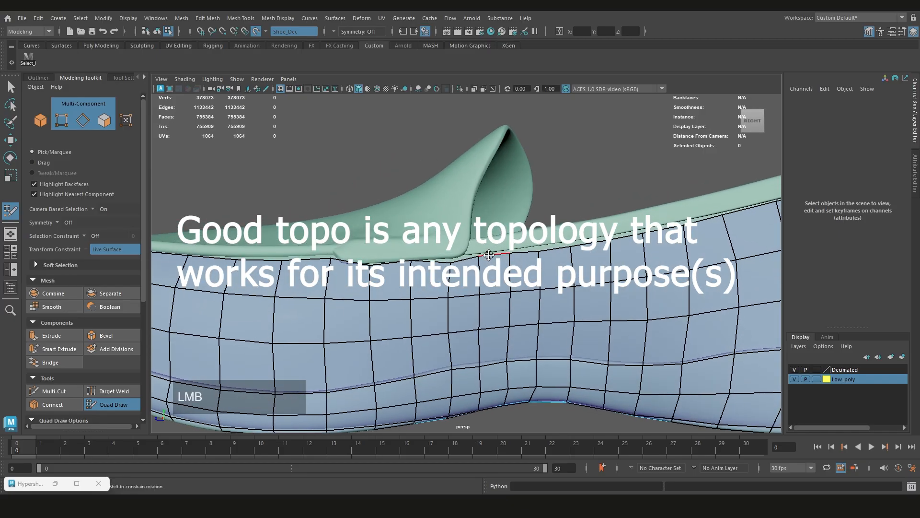
{"action": "left_click_drag", "start_coordinate": [415, 262], "coordinate": [413, 293], "text": "alt"}
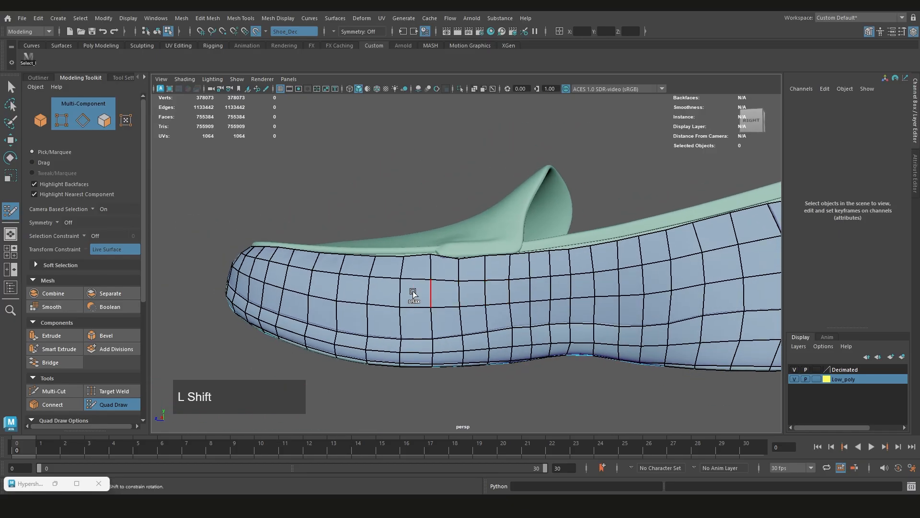
{"action": "middle_click_drag", "start_coordinate": [550, 286], "coordinate": [532, 290], "text": "alt"}
Weld the upper vertices of a second narrow quad column at the right arch, starting from the collar edge
{"action": "scroll", "coordinate": [527, 288], "scroll_direction": "down", "scroll_amount": 3}
{"action": "left_click_drag", "start_coordinate": [520, 288], "coordinate": [527, 273], "text": "alt"}
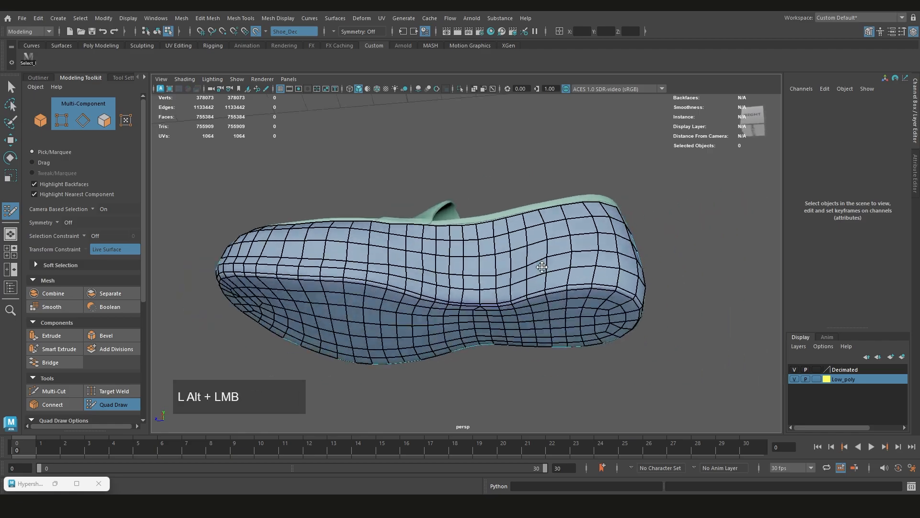
{"action": "middle_click_drag", "start_coordinate": [527, 274], "coordinate": [533, 260], "text": "alt"}
{"action": "mouse_move", "coordinate": [532, 260]}
{"action": "left_mouse_down", "text": "alt"}
{"action": "mouse_move", "coordinate": [515, 267]}
{"action": "mouse_move", "coordinate": [514, 306]}
{"action": "mouse_move", "coordinate": [551, 323]}
{"action": "mouse_move", "coordinate": [481, 275]}
{"action": "mouse_move", "coordinate": [490, 255]}
{"action": "mouse_move", "coordinate": [482, 258]}
{"action": "left_mouse_up", "text": "alt"}
{"action": "scroll", "coordinate": [515, 267], "scroll_direction": "up", "scroll_amount": 3}
{"action": "scroll", "coordinate": [525, 272], "scroll_direction": "down", "scroll_amount": 2}
{"action": "scroll", "coordinate": [481, 274], "scroll_direction": "up", "scroll_amount": 2}
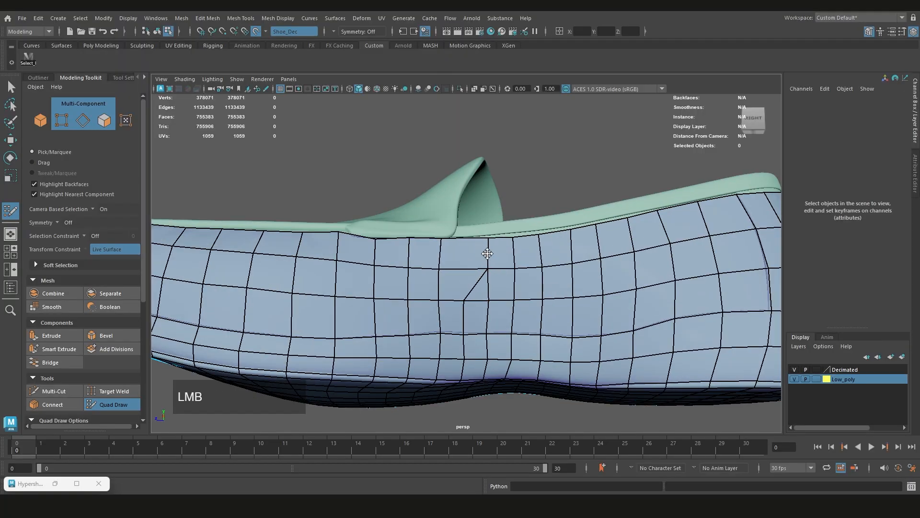
{"action": "left_click_drag", "start_coordinate": [470, 301], "coordinate": [480, 256]}
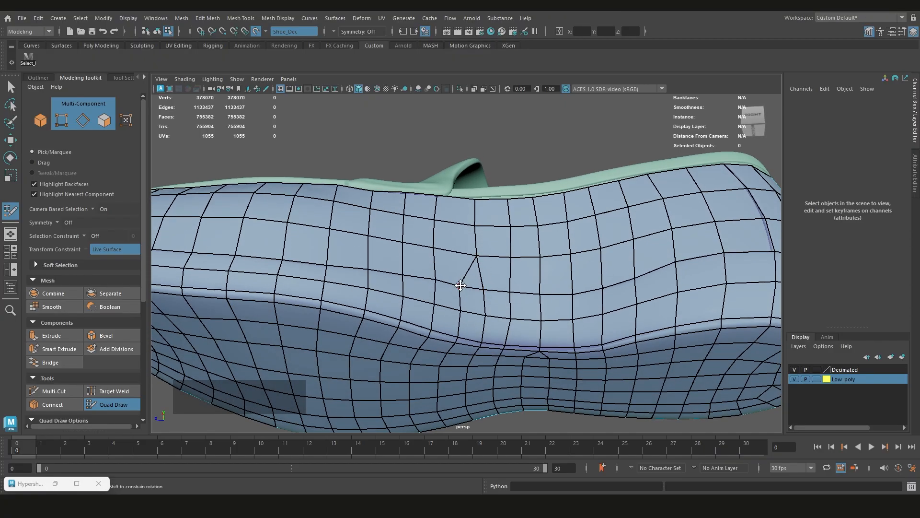
Weld the remaining vertices of the second narrow column down across the band so it ends on the sole
{"action": "left_click_drag", "start_coordinate": [460, 286], "coordinate": [482, 289]}
{"action": "middle_click_drag", "start_coordinate": [483, 290], "coordinate": [482, 270], "text": "alt"}
{"action": "mouse_move", "coordinate": [482, 269]}
{"action": "left_mouse_down"}
{"action": "mouse_move", "coordinate": [475, 290]}
{"action": "mouse_move", "coordinate": [465, 260]}
{"action": "left_mouse_up"}
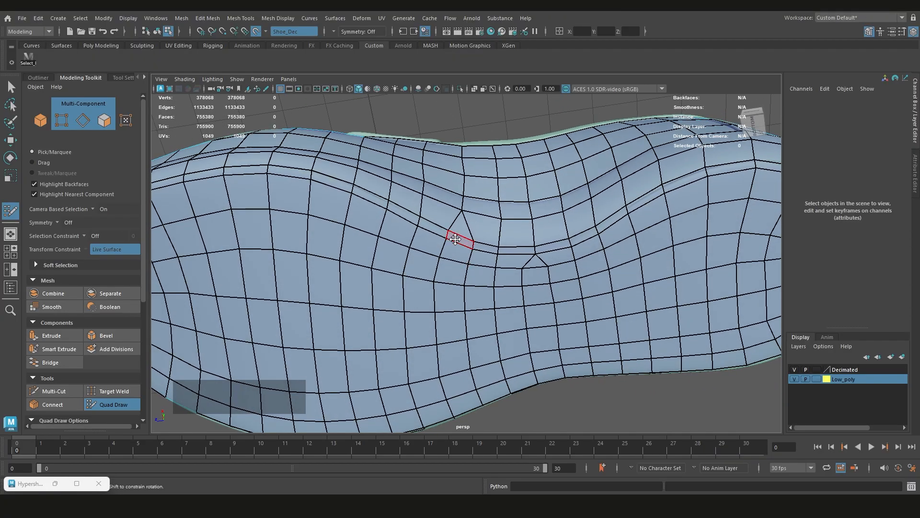
{"action": "scroll", "coordinate": [455, 238], "scroll_direction": "up", "scroll_amount": 3}
{"action": "mouse_move", "coordinate": [438, 206]}
{"action": "left_mouse_down"}
{"action": "mouse_move", "coordinate": [476, 224]}
{"action": "mouse_move", "coordinate": [460, 248]}
{"action": "left_mouse_up"}
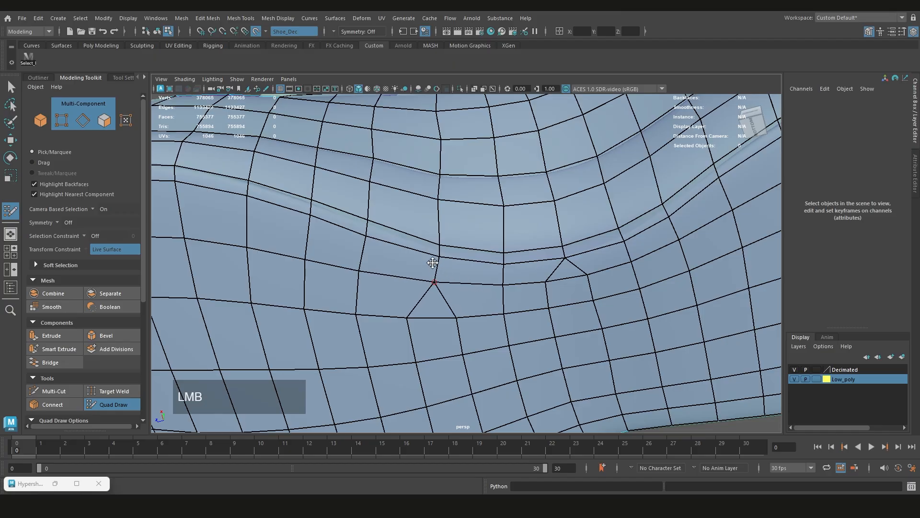
{"action": "left_click_drag", "start_coordinate": [433, 263], "coordinate": [480, 293], "text": "alt"}
Relax the quads on the right side around the second welded column to even out their spacing
{"action": "scroll", "coordinate": [483, 285], "scroll_direction": "down", "scroll_amount": 5}
{"action": "scroll", "coordinate": [485, 296], "scroll_direction": "up", "scroll_amount": 3}
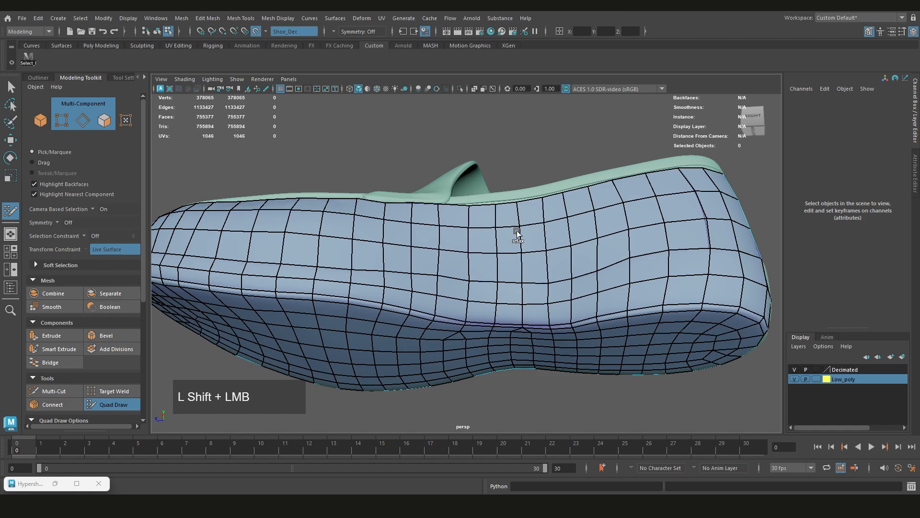
{"action": "scroll", "coordinate": [516, 233], "scroll_direction": "down", "scroll_amount": 2}
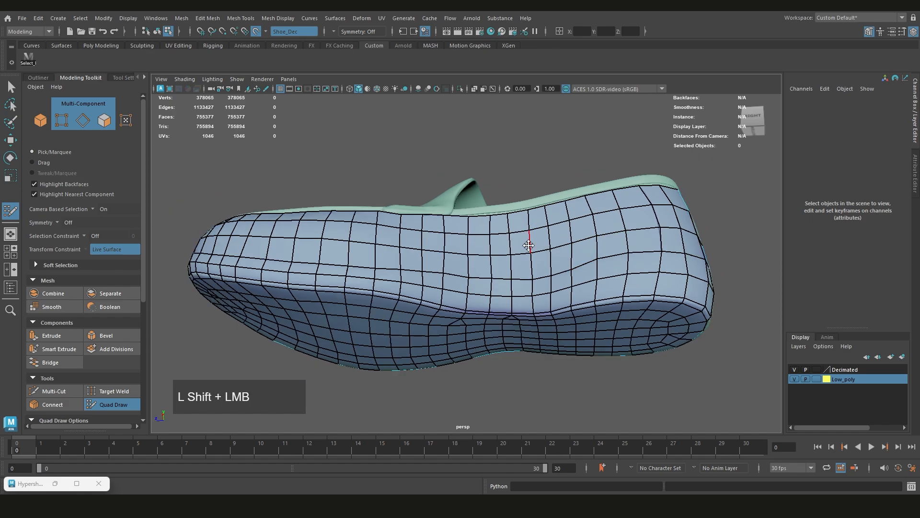
{"action": "mouse_move", "coordinate": [528, 246]}
{"action": "left_mouse_down", "text": "alt"}
{"action": "mouse_move", "coordinate": [479, 276]}
{"action": "mouse_move", "coordinate": [520, 227]}
{"action": "mouse_move", "coordinate": [519, 248]}
{"action": "mouse_move", "coordinate": [526, 247]}
{"action": "mouse_move", "coordinate": [505, 250]}
{"action": "mouse_move", "coordinate": [494, 281]}
{"action": "mouse_move", "coordinate": [496, 318]}
{"action": "mouse_move", "coordinate": [501, 306]}
{"action": "left_mouse_up", "text": "alt"}
Collapse one more quad on the sole below the right arch by welding its vertices
{"action": "scroll", "coordinate": [497, 256], "scroll_direction": "up", "scroll_amount": 6}
{"action": "scroll", "coordinate": [499, 257], "scroll_direction": "down", "scroll_amount": 5}
{"action": "middle_click_drag", "start_coordinate": [501, 307], "coordinate": [523, 288], "text": "alt"}
{"action": "left_click_drag", "start_coordinate": [522, 288], "coordinate": [489, 274], "text": "alt"}
{"action": "scroll", "coordinate": [489, 269], "scroll_direction": "up", "scroll_amount": 4}
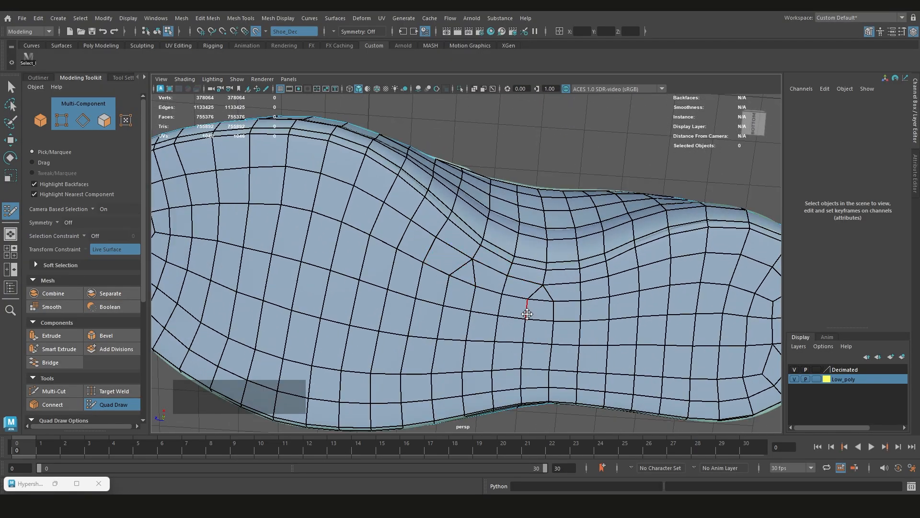
Examine the whole retopologized shoe from the sole, the front and the right side
{"action": "scroll", "coordinate": [528, 314], "scroll_direction": "down", "scroll_amount": 3}
{"action": "left_click_drag", "start_coordinate": [528, 314], "coordinate": [415, 294], "text": "alt"}
{"action": "scroll", "coordinate": [437, 261], "scroll_direction": "up", "scroll_amount": 2}
{"action": "scroll", "coordinate": [414, 293], "scroll_direction": "down", "scroll_amount": 1}
{"action": "left_click_drag", "start_coordinate": [470, 288], "coordinate": [493, 318], "text": "alt"}
{"action": "scroll", "coordinate": [494, 318], "scroll_direction": "down", "scroll_amount": 5}
{"action": "middle_click_drag", "start_coordinate": [502, 308], "coordinate": [508, 336], "text": "alt"}
{"action": "mouse_move", "coordinate": [508, 336]}
{"action": "left_mouse_down", "text": "alt"}
{"action": "mouse_move", "coordinate": [460, 317]}
{"action": "mouse_move", "coordinate": [392, 312]}
{"action": "mouse_move", "coordinate": [499, 329]}
{"action": "left_mouse_up", "text": "alt"}
{"action": "scroll", "coordinate": [498, 329], "scroll_direction": "up", "scroll_amount": 2}
{"action": "middle_click_drag", "start_coordinate": [499, 330], "coordinate": [501, 263], "text": "alt"}
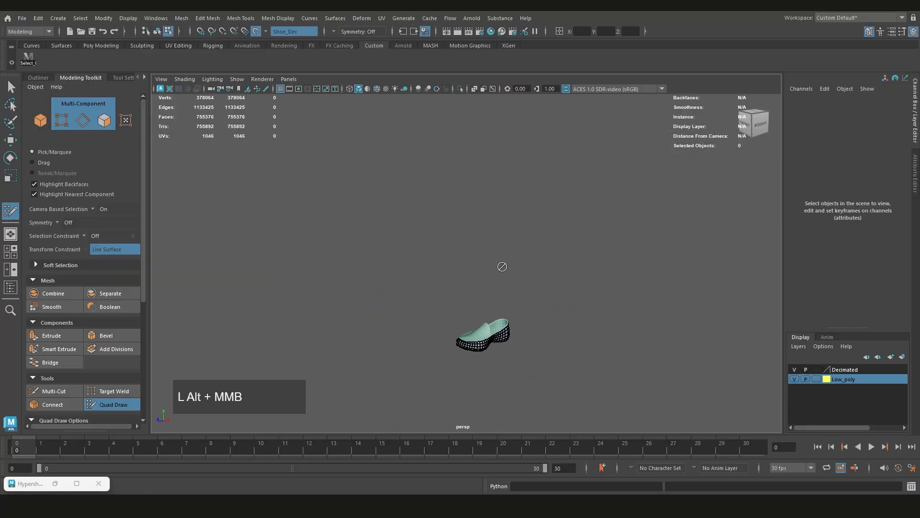
{"action": "scroll", "coordinate": [502, 263], "scroll_direction": "up", "scroll_amount": 3}
{"action": "left_click_drag", "start_coordinate": [501, 263], "coordinate": [497, 319], "text": "alt"}
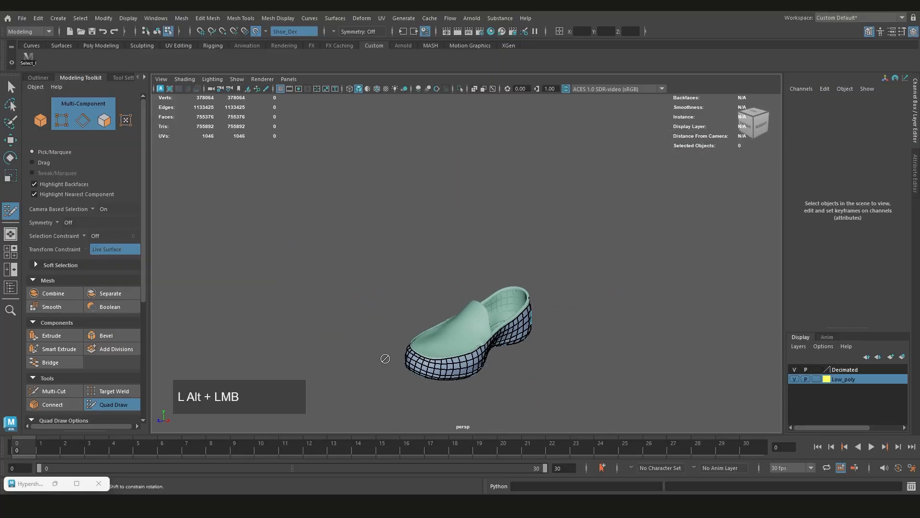
{"action": "left_click_drag", "start_coordinate": [385, 358], "coordinate": [473, 345], "text": "alt"}
{"action": "scroll", "coordinate": [472, 345], "scroll_direction": "down", "scroll_amount": 5}
{"action": "left_click_drag", "start_coordinate": [491, 314], "coordinate": [456, 304], "text": "alt"}
{"action": "scroll", "coordinate": [423, 228], "scroll_direction": "up", "scroll_amount": 5}
{"action": "middle_click_drag", "start_coordinate": [455, 304], "coordinate": [489, 337], "text": "alt"}
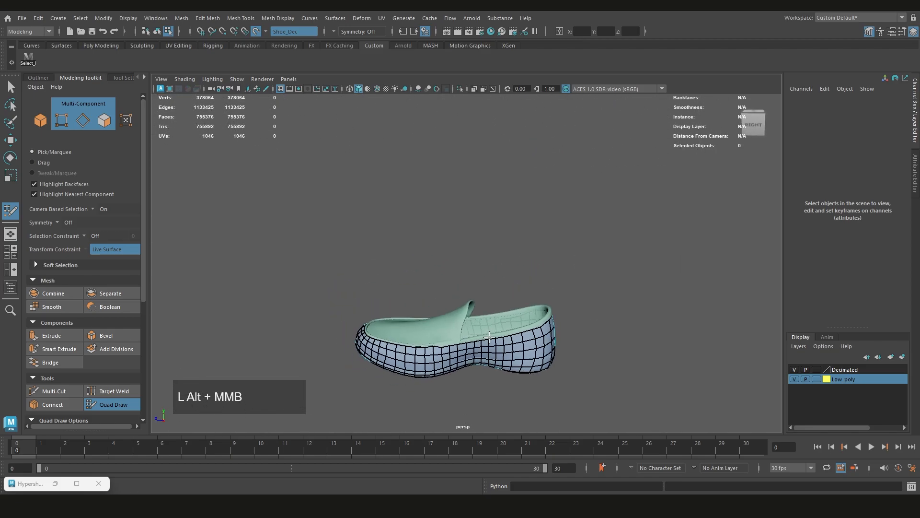
{"action": "scroll", "coordinate": [489, 337], "scroll_direction": "up", "scroll_amount": 3}
Save the scene, then save it as Demo_00.ma as well, replacing the existing file
{"action": "key", "text": "ctrl+s"}
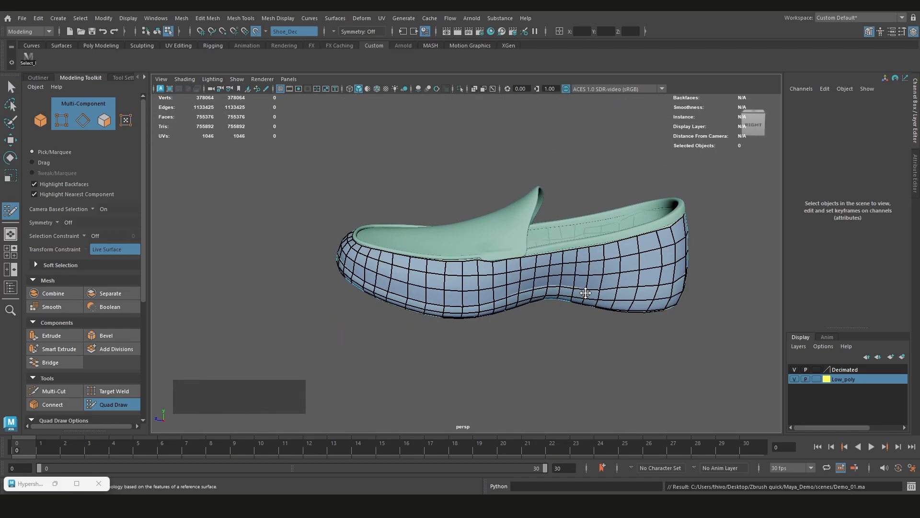
{"action": "key", "text": "ctrl+shift+s"}
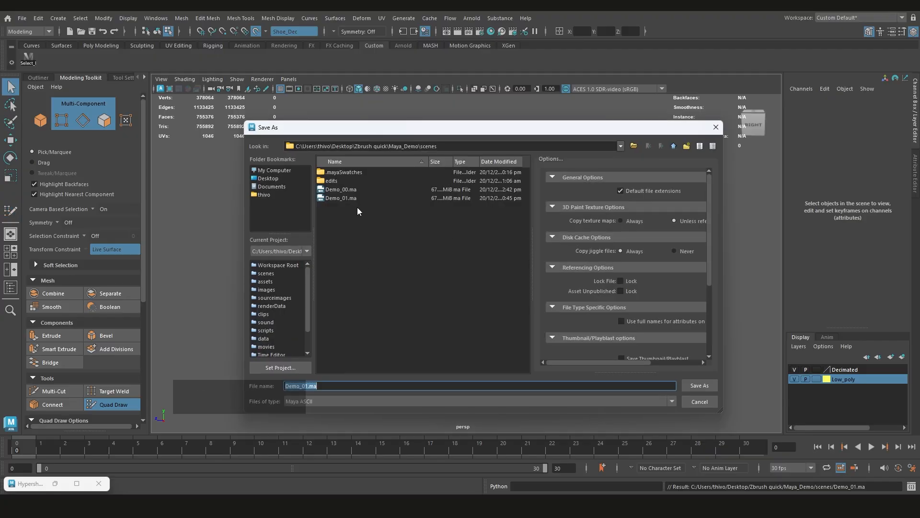
{"action": "double_click", "coordinate": [349, 191]}
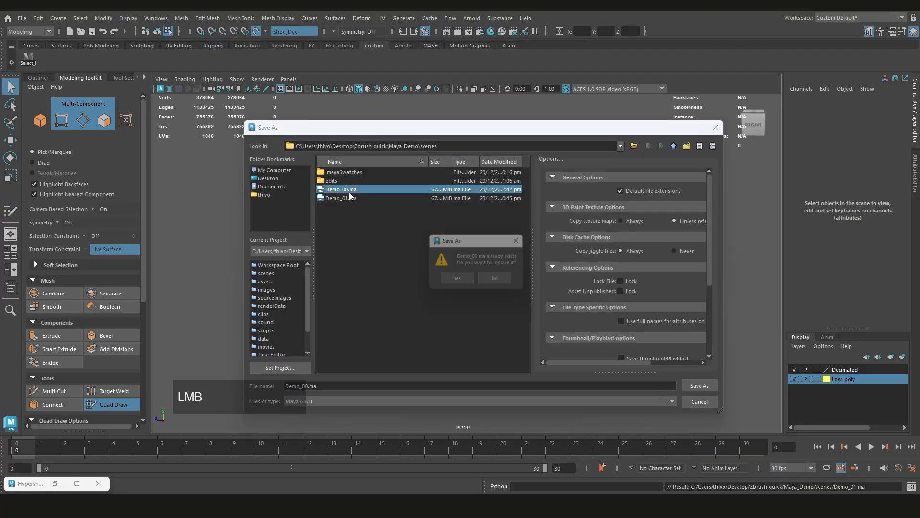
{"action": "left_click", "coordinate": [459, 278]}
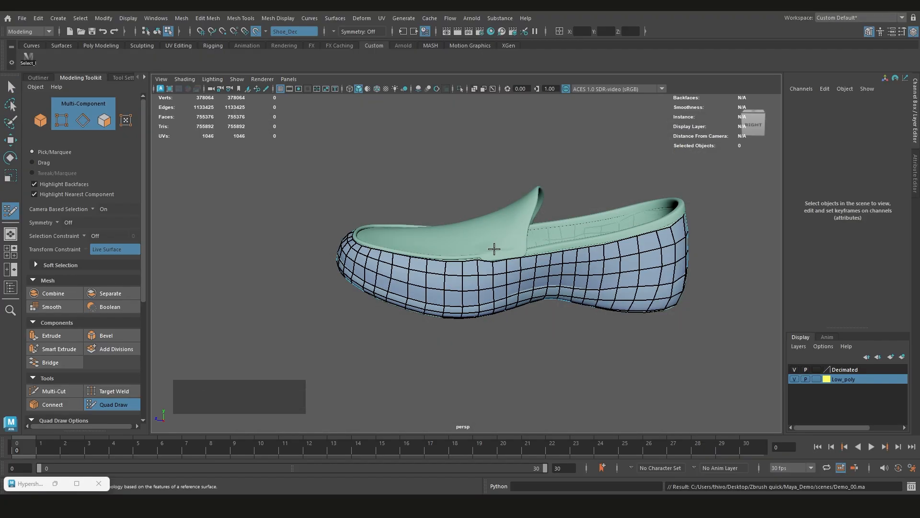
Check the project's autosave folder through the Save As dialog and leave without saving
{"action": "key", "text": "ctrl+shift+s"}
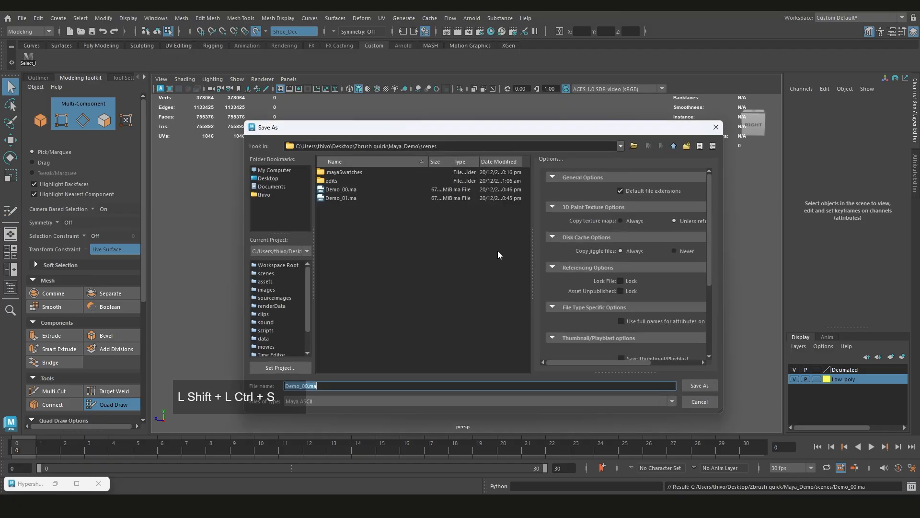
{"action": "left_click", "coordinate": [673, 146]}
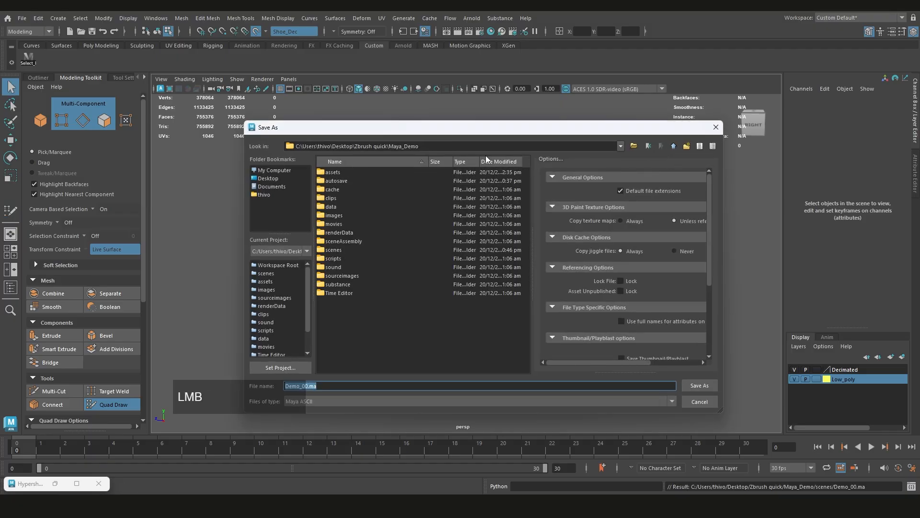
{"action": "double_click", "coordinate": [336, 182]}
{"action": "left_click", "coordinate": [700, 401]}
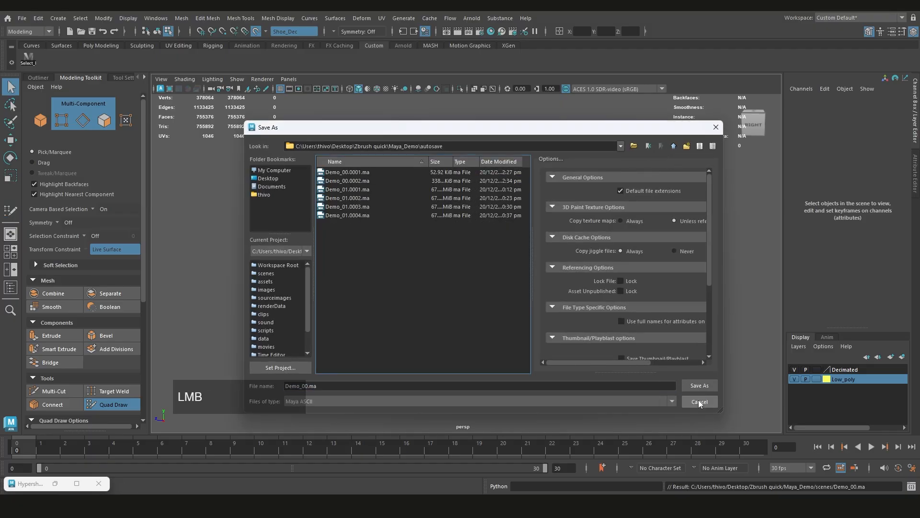
Shift the uneven vertices on the left heel side below the collar to straighten their rows and columns
{"action": "middle_click_drag", "start_coordinate": [486, 276], "coordinate": [458, 277], "text": "alt"}
{"action": "scroll", "coordinate": [542, 275], "scroll_direction": "up", "scroll_amount": 3, "text": "alt"}
{"action": "left_click_drag", "start_coordinate": [541, 274], "coordinate": [376, 257], "text": "alt"}
{"action": "scroll", "coordinate": [450, 260], "scroll_direction": "up", "scroll_amount": 3, "text": "alt"}
{"action": "middle_click_drag", "start_coordinate": [451, 259], "coordinate": [489, 265], "text": "alt"}
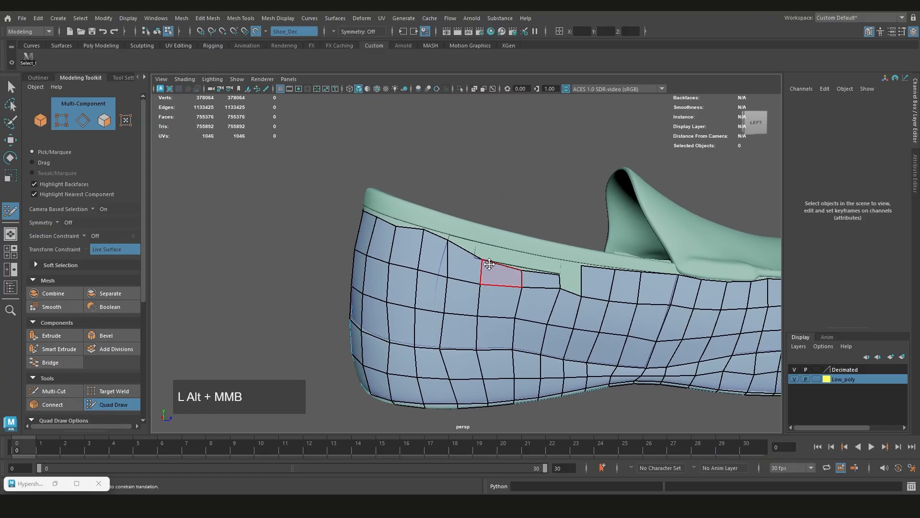
{"action": "scroll", "coordinate": [489, 265], "scroll_direction": "up", "scroll_amount": 3, "text": "alt"}
{"action": "left_click_drag", "start_coordinate": [487, 263], "coordinate": [467, 261], "text": "alt"}
{"action": "left_click_drag", "start_coordinate": [407, 250], "coordinate": [395, 248]}
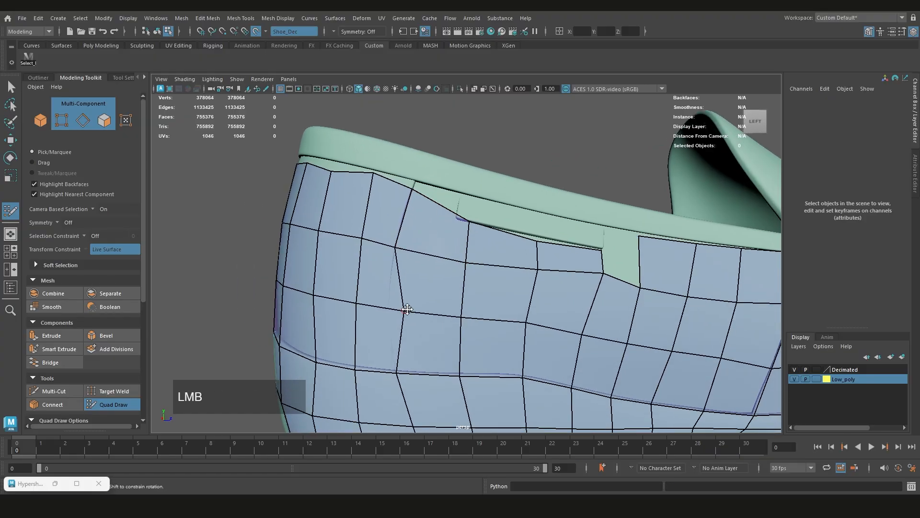
{"action": "left_click_drag", "start_coordinate": [404, 310], "coordinate": [388, 307]}
{"action": "left_click_drag", "start_coordinate": [332, 181], "coordinate": [384, 198], "text": "alt"}
{"action": "mouse_move", "coordinate": [461, 240]}
{"action": "left_mouse_down"}
{"action": "mouse_move", "coordinate": [462, 230]}
{"action": "mouse_move", "coordinate": [459, 239]}
{"action": "left_mouse_up"}
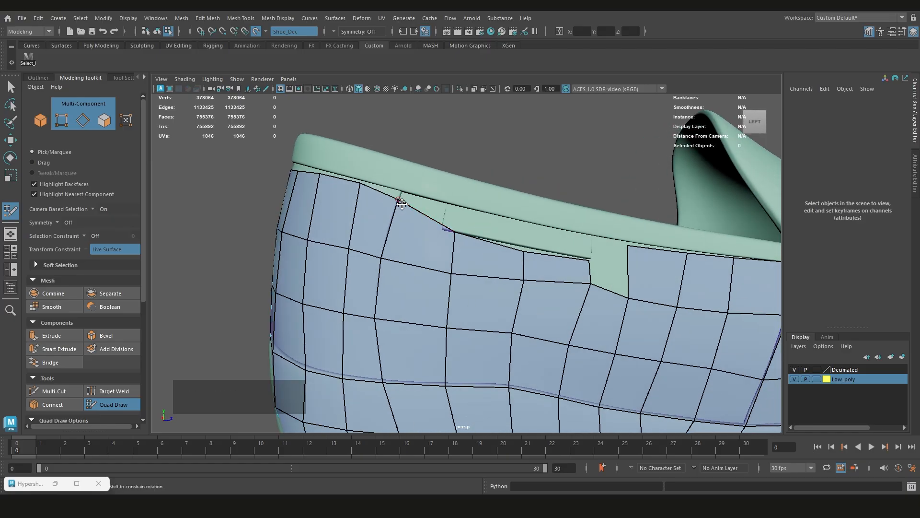
Pull the left side's upper edge vertices up to the piping and fill the remaining gap with a quad
{"action": "left_click_drag", "start_coordinate": [399, 199], "coordinate": [400, 194]}
{"action": "left_click_drag", "start_coordinate": [452, 230], "coordinate": [452, 211]}
{"action": "left_click_drag", "start_coordinate": [523, 251], "coordinate": [529, 225]}
{"action": "left_click_drag", "start_coordinate": [597, 259], "coordinate": [593, 240]}
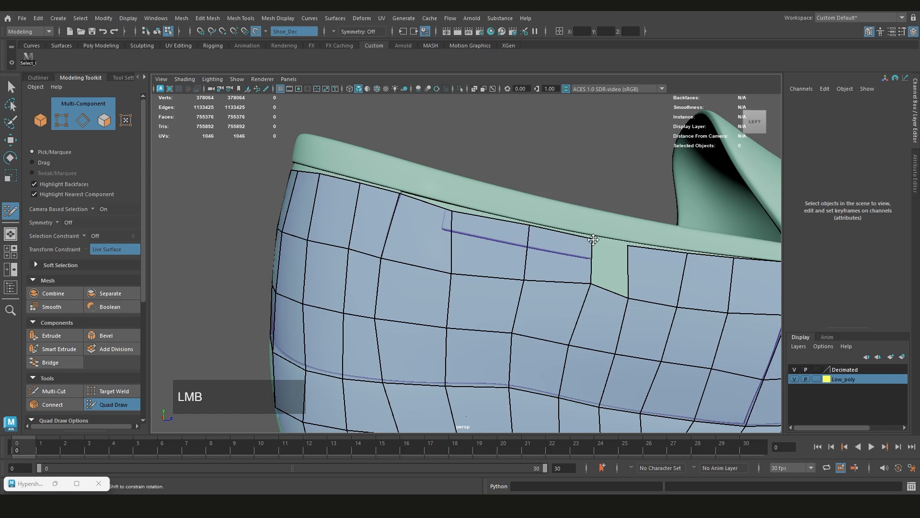
{"action": "left_click", "coordinate": [605, 261], "text": "shift"}
Fine-tune the vertices along the piping at the left heel and relax the quads beneath them
{"action": "left_click_drag", "start_coordinate": [484, 255], "coordinate": [401, 236], "text": "alt"}
{"action": "middle_click_drag", "start_coordinate": [401, 236], "coordinate": [330, 226], "text": "alt"}
{"action": "scroll", "coordinate": [400, 231], "scroll_direction": "down", "scroll_amount": 1}
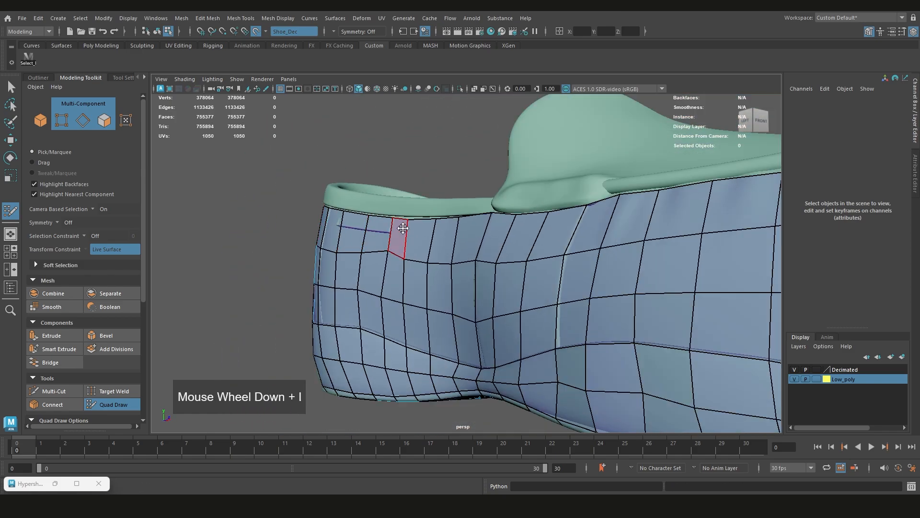
{"action": "mouse_move", "coordinate": [401, 232]}
{"action": "left_mouse_down", "text": "alt"}
{"action": "mouse_move", "coordinate": [577, 245]}
{"action": "mouse_move", "coordinate": [559, 232]}
{"action": "mouse_move", "coordinate": [497, 238]}
{"action": "mouse_move", "coordinate": [559, 288]}
{"action": "mouse_move", "coordinate": [546, 293]}
{"action": "left_mouse_up", "text": "alt"}
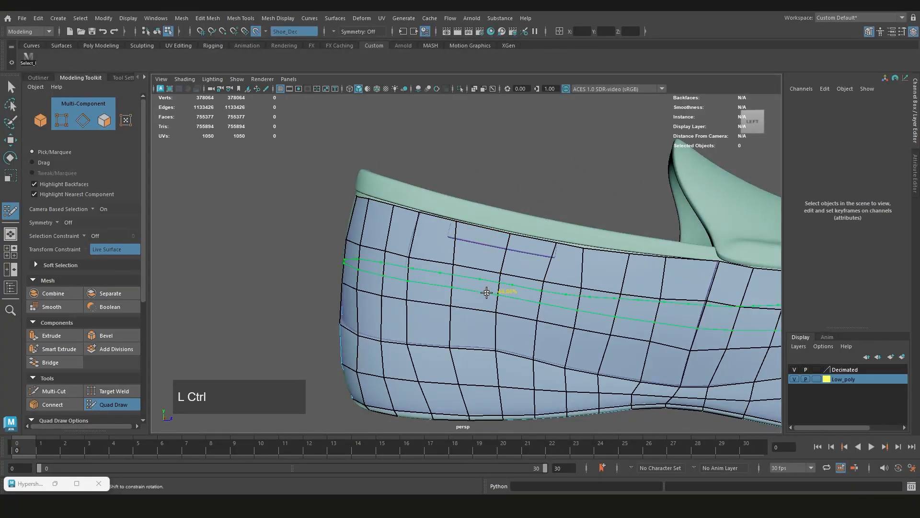
{"action": "mouse_move", "coordinate": [483, 283]}
{"action": "left_mouse_down", "text": "shift"}
{"action": "mouse_move", "coordinate": [497, 302]}
{"action": "mouse_move", "coordinate": [448, 271]}
{"action": "mouse_move", "coordinate": [479, 282]}
{"action": "left_mouse_up", "text": "shift"}
{"action": "scroll", "coordinate": [484, 281], "scroll_direction": "down", "scroll_amount": 2}
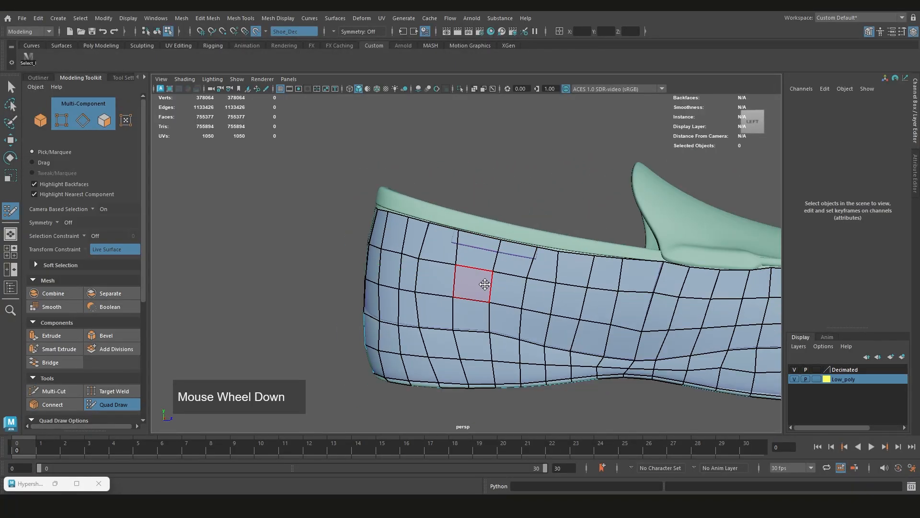
{"action": "scroll", "coordinate": [520, 262], "scroll_direction": "up", "scroll_amount": 5}
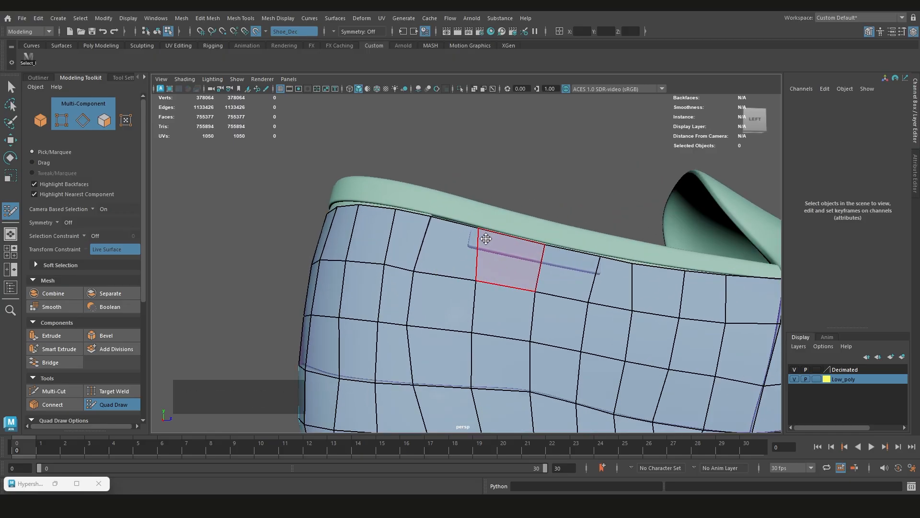
{"action": "scroll", "coordinate": [504, 264], "scroll_direction": "up", "scroll_amount": 2}
{"action": "left_click", "coordinate": [489, 220]}
{"action": "left_click_drag", "start_coordinate": [490, 221], "coordinate": [487, 222]}
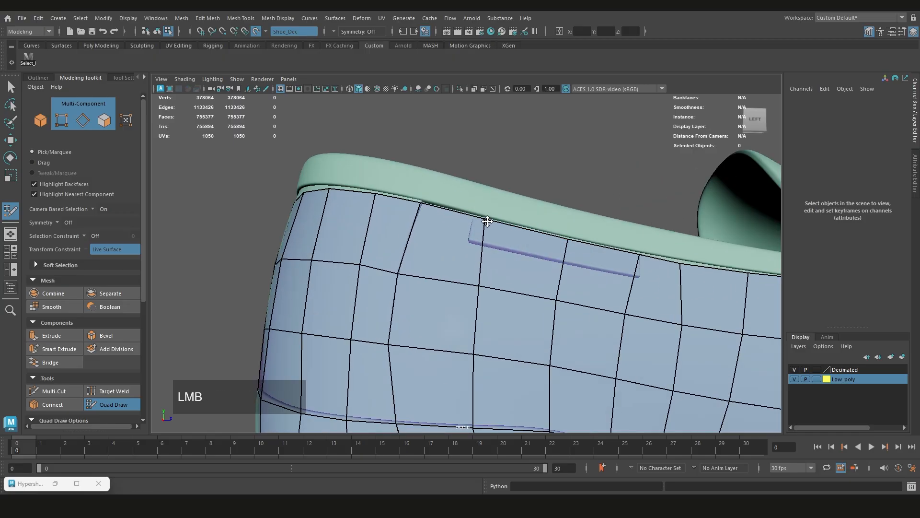
{"action": "left_click_drag", "start_coordinate": [570, 239], "coordinate": [570, 235]}
{"action": "left_click_drag", "start_coordinate": [556, 298], "coordinate": [559, 298]}
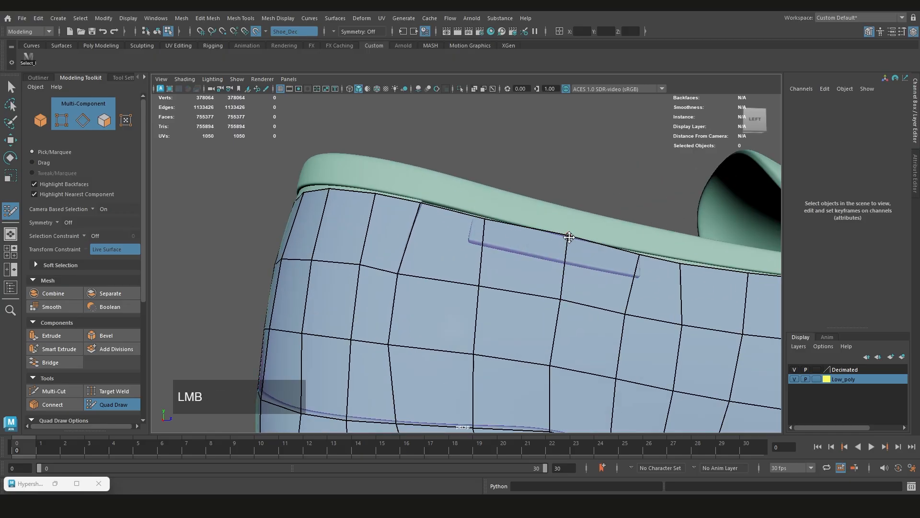
{"action": "left_click_drag", "start_coordinate": [570, 238], "coordinate": [567, 240]}
{"action": "left_click_drag", "start_coordinate": [569, 345], "coordinate": [575, 376], "text": "shift"}
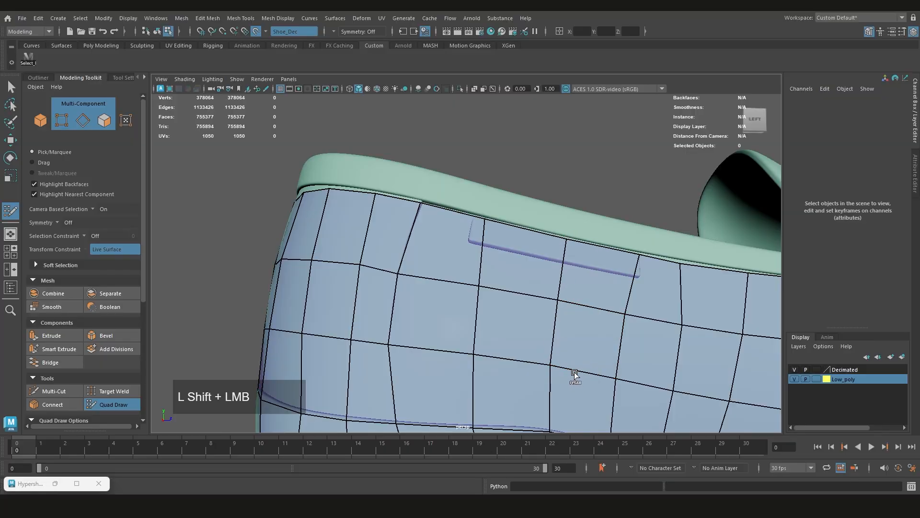
Multi-Cut along the long lower line of the engraved groove below the collar, joining both ends to the nearest vertices of the row beneath
{"action": "scroll", "coordinate": [503, 335], "scroll_direction": "down", "scroll_amount": 1}
{"action": "mouse_move", "coordinate": [504, 335]}
{"action": "left_mouse_down", "text": "alt"}
{"action": "mouse_move", "coordinate": [522, 316]}
{"action": "mouse_move", "coordinate": [515, 270]}
{"action": "mouse_move", "coordinate": [501, 268]}
{"action": "left_mouse_up", "text": "alt"}
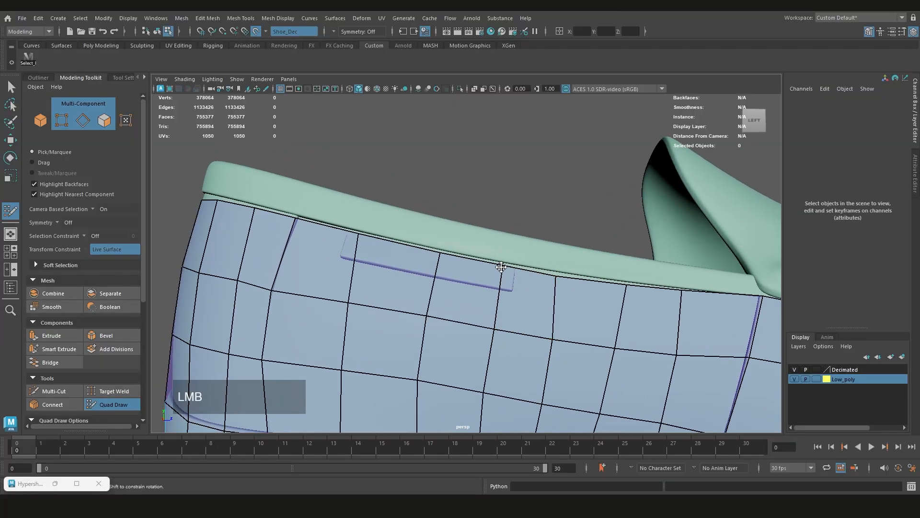
{"action": "mouse_move", "coordinate": [381, 273]}
{"action": "middle_mouse_down", "text": "alt"}
{"action": "mouse_move", "coordinate": [403, 263]}
{"action": "mouse_move", "coordinate": [439, 268]}
{"action": "middle_mouse_up", "text": "alt"}
{"action": "key", "text": "shift+ctrl"}
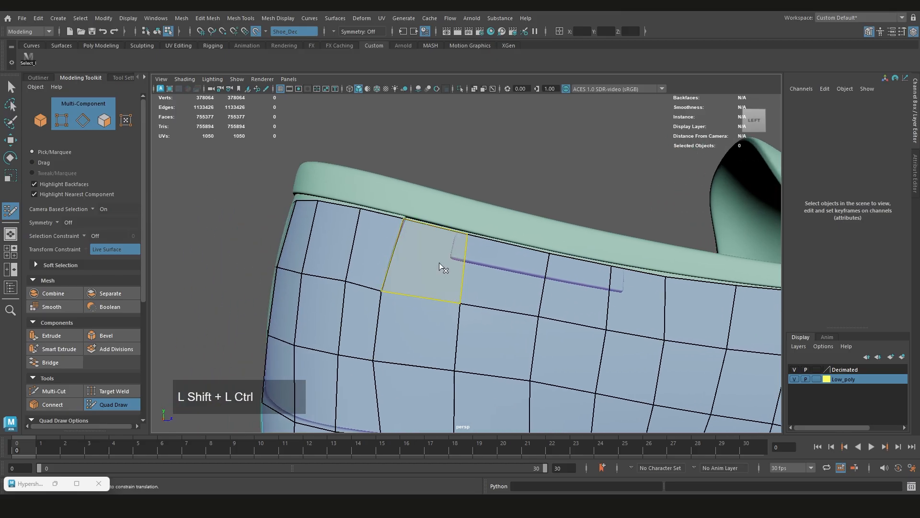
{"action": "right_click", "coordinate": [442, 267], "text": "ctrl+shift"}
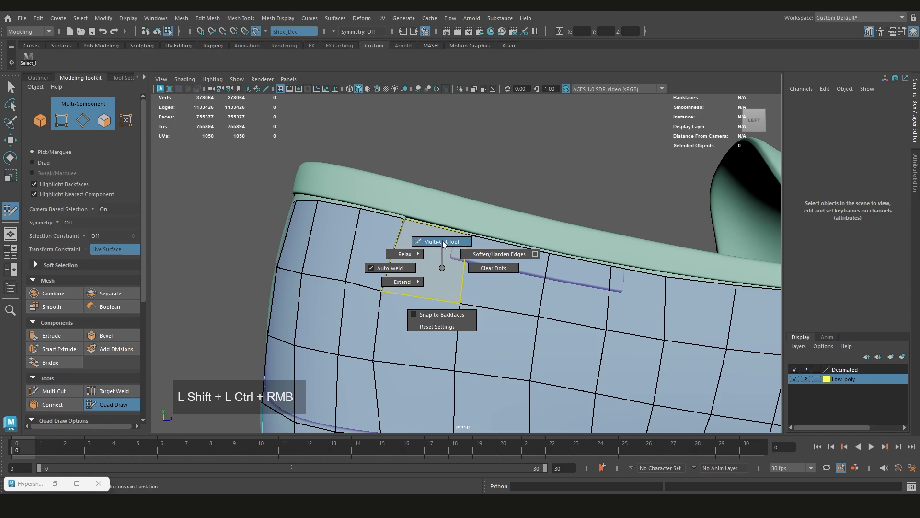
{"action": "middle_click_drag", "start_coordinate": [477, 261], "coordinate": [461, 273], "text": "alt"}
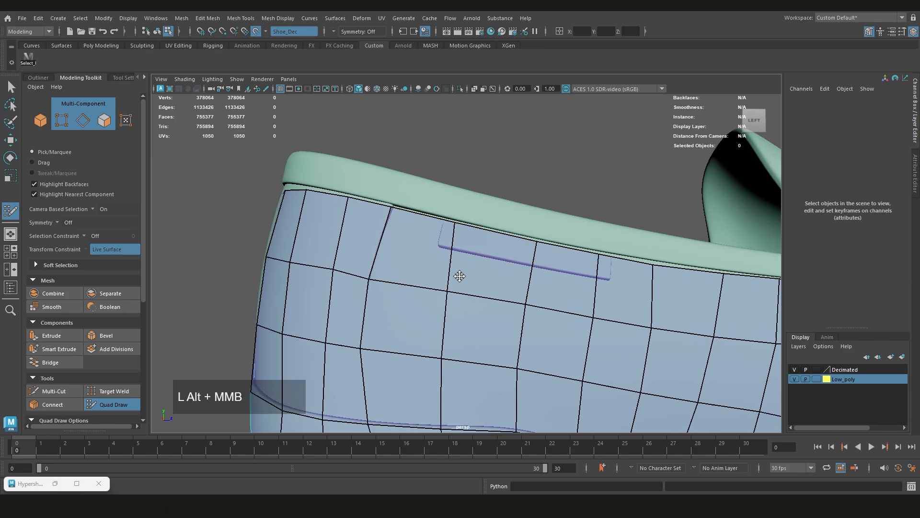
{"action": "scroll", "coordinate": [460, 268], "scroll_direction": "down", "scroll_amount": 2}
{"action": "right_click_drag", "start_coordinate": [425, 249], "coordinate": [422, 223], "text": "ctrl+shift"}
{"action": "middle_click_drag", "start_coordinate": [417, 247], "coordinate": [406, 270], "text": "alt"}
{"action": "scroll", "coordinate": [384, 285], "scroll_direction": "up", "scroll_amount": 2}
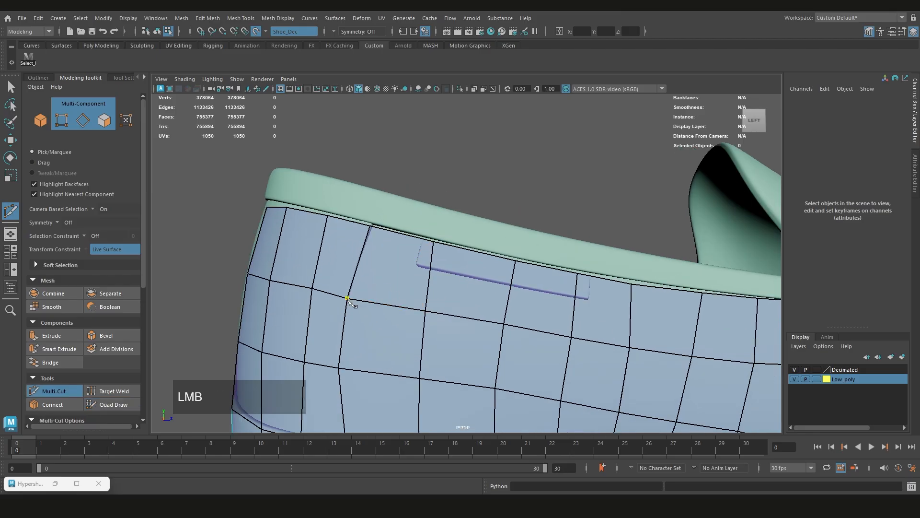
{"action": "left_click", "coordinate": [415, 264]}
{"action": "middle_click_drag", "start_coordinate": [527, 309], "coordinate": [432, 278], "text": "alt"}
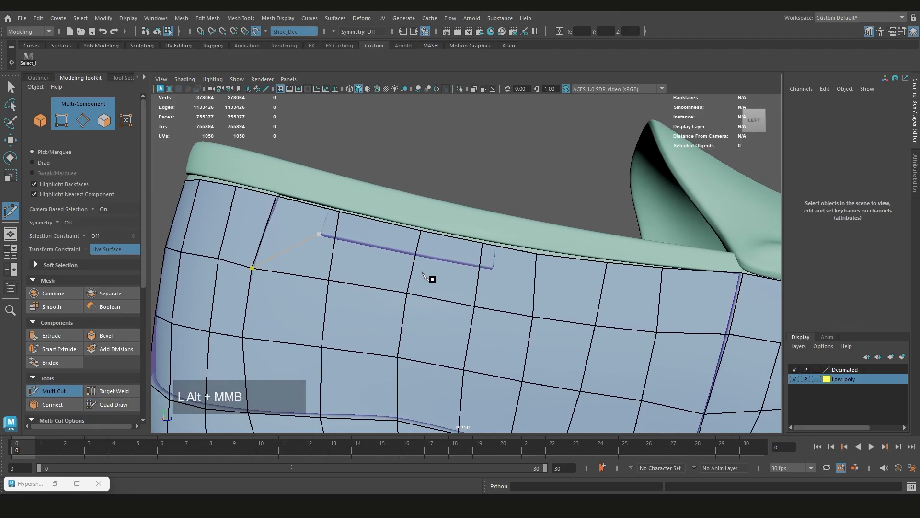
{"action": "left_click", "coordinate": [497, 272]}
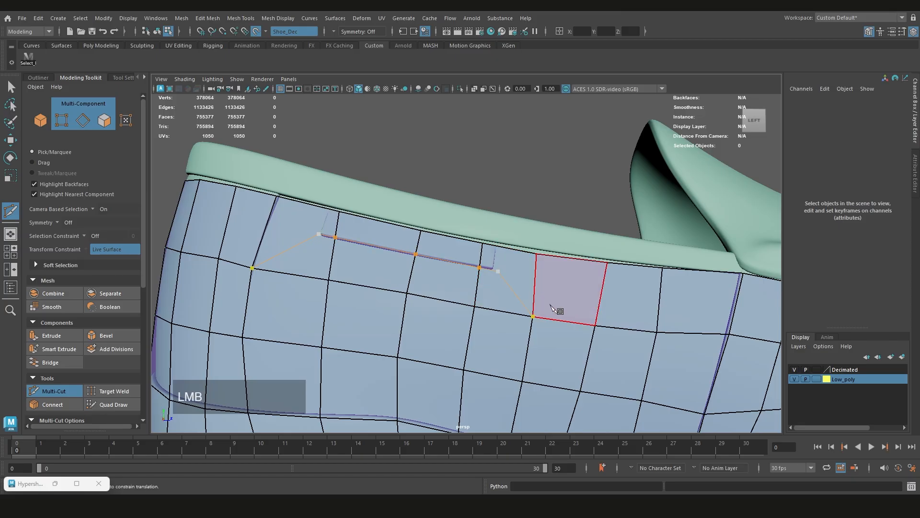
{"action": "key", "text": "Return"}
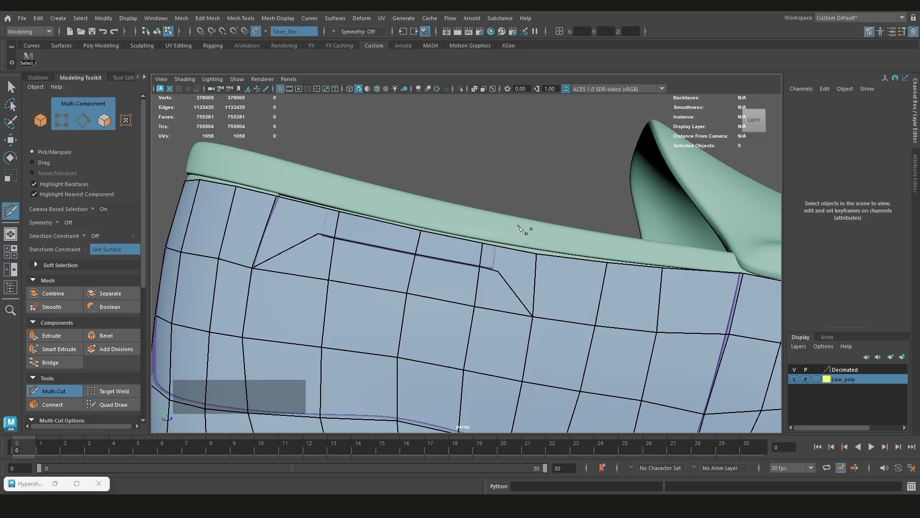
Cut an edge from each end corner of the groove outline up to the upper's border along the piping
{"action": "middle_click_drag", "start_coordinate": [561, 264], "coordinate": [596, 266], "text": "alt"}
{"action": "left_click", "coordinate": [532, 270]}
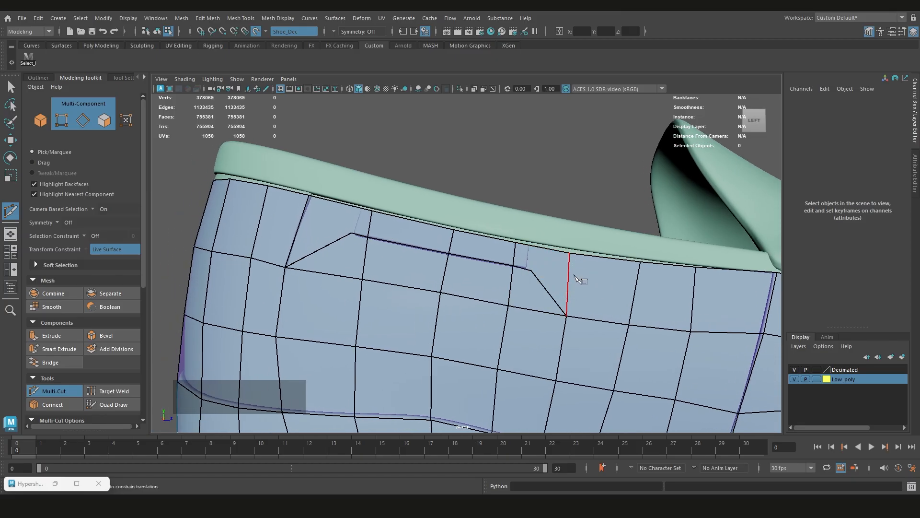
{"action": "left_click", "coordinate": [536, 248]}
{"action": "key", "text": "Return"}
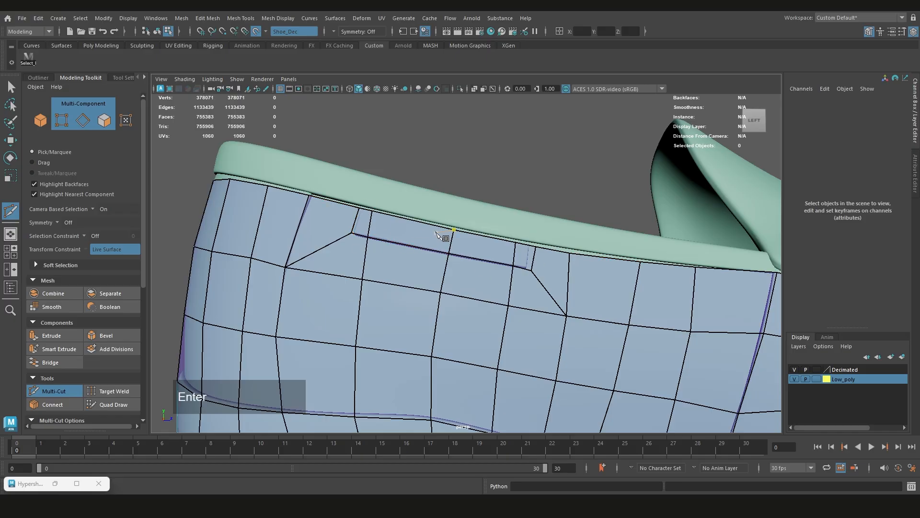
Return to Quad Draw and shift the new cut's lower vertices and edges to just outside the groove's long line
{"action": "scroll", "coordinate": [455, 245], "scroll_direction": "down", "scroll_amount": 1}
{"action": "left_click_drag", "start_coordinate": [458, 246], "coordinate": [435, 254], "text": "alt"}
{"action": "scroll", "coordinate": [450, 240], "scroll_direction": "up", "scroll_amount": 2}
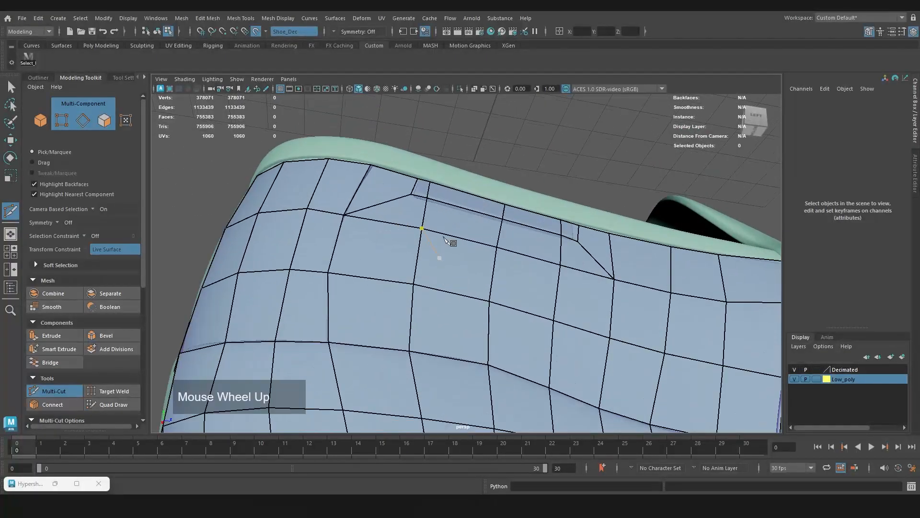
{"action": "middle_click_drag", "start_coordinate": [435, 253], "coordinate": [434, 259], "text": "alt"}
{"action": "scroll", "coordinate": [431, 260], "scroll_direction": "up", "scroll_amount": 2}
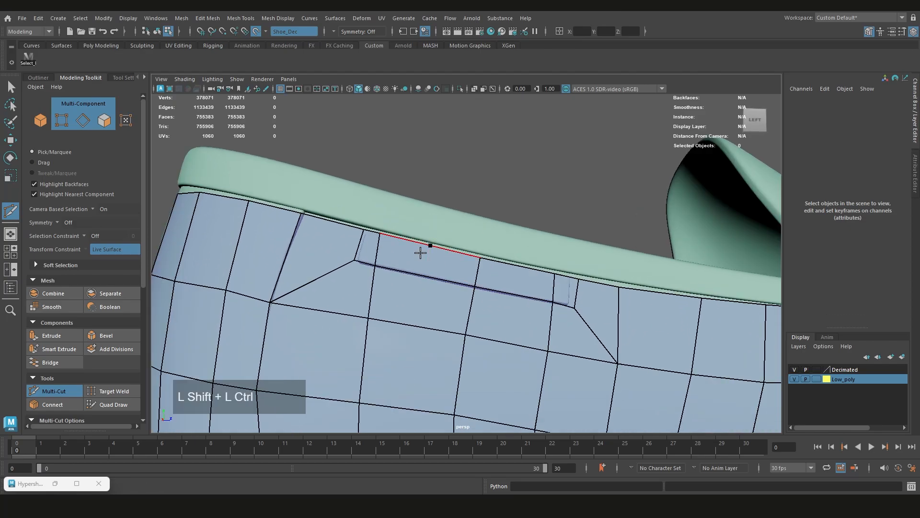
{"action": "key", "text": "ctrl+shift+q"}
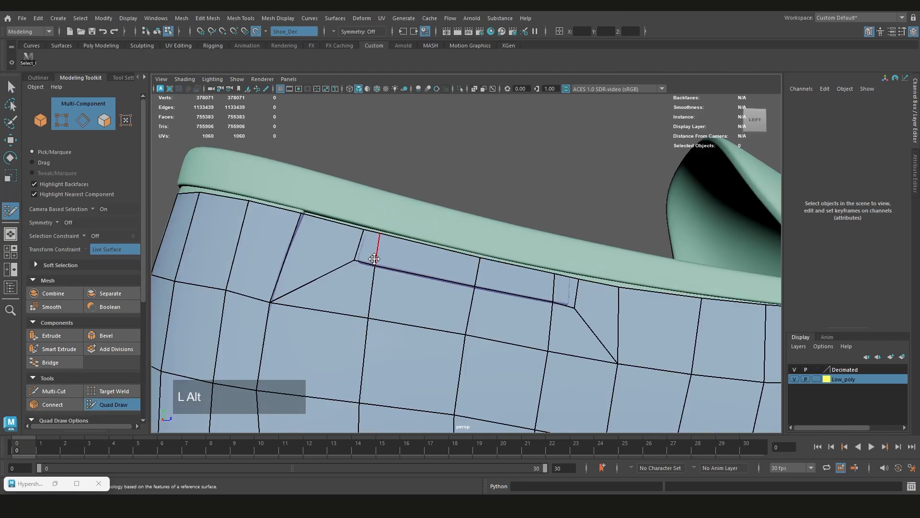
{"action": "middle_click_drag", "start_coordinate": [374, 260], "coordinate": [378, 251], "text": "alt"}
{"action": "left_click_drag", "start_coordinate": [360, 249], "coordinate": [359, 253]}
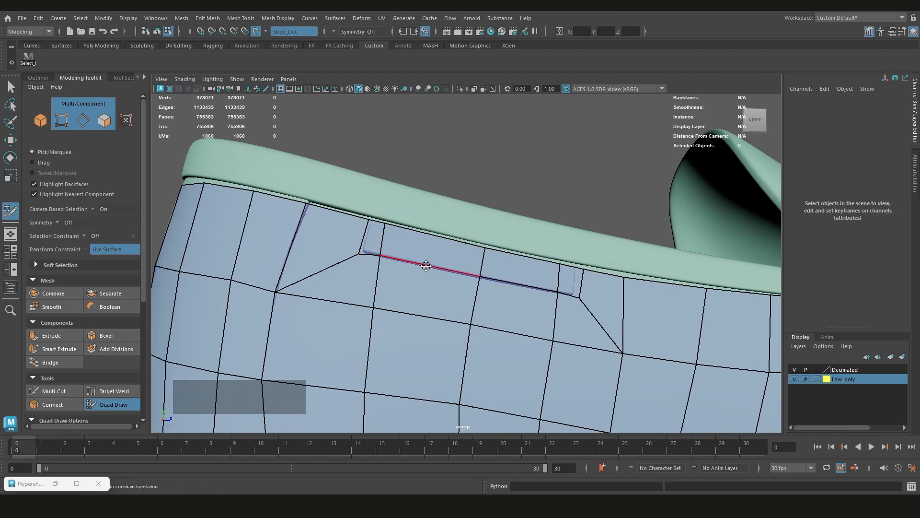
{"action": "left_click_drag", "start_coordinate": [426, 266], "coordinate": [428, 269]}
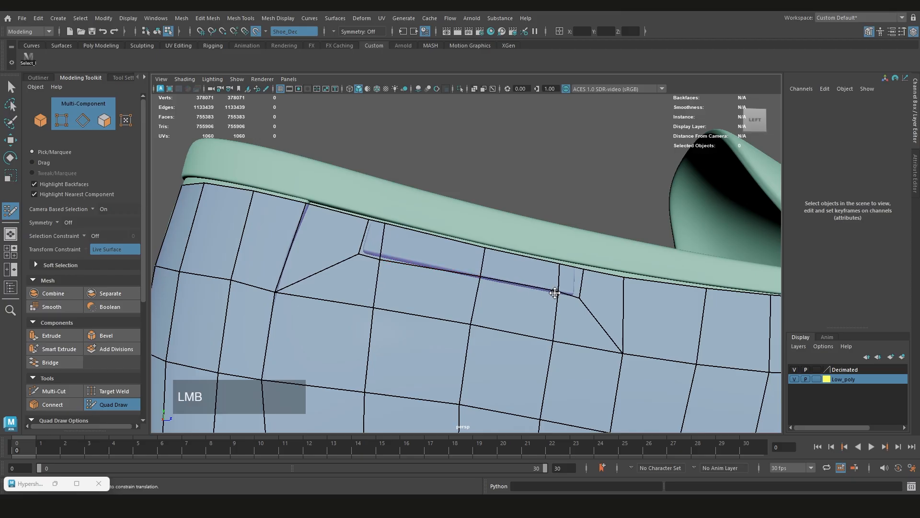
{"action": "left_click_drag", "start_coordinate": [554, 294], "coordinate": [555, 295]}
Adjust the vertices at both ends of the groove outline and along the piping so the cut encloses the groove
{"action": "mouse_move", "coordinate": [481, 278]}
{"action": "left_mouse_down"}
{"action": "mouse_move", "coordinate": [392, 267]}
{"action": "mouse_move", "coordinate": [292, 273]}
{"action": "mouse_move", "coordinate": [439, 283]}
{"action": "mouse_move", "coordinate": [443, 257]}
{"action": "left_mouse_up"}
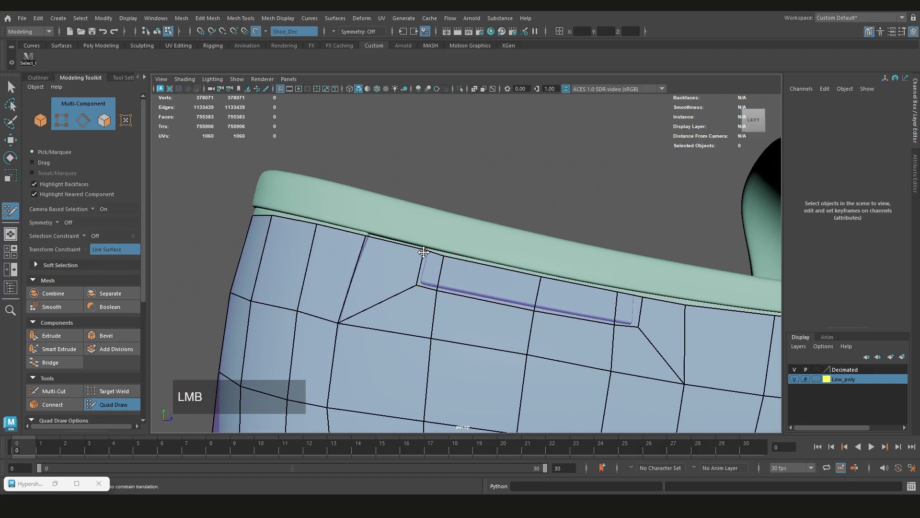
{"action": "middle_click_drag", "start_coordinate": [555, 274], "coordinate": [477, 273], "text": "alt"}
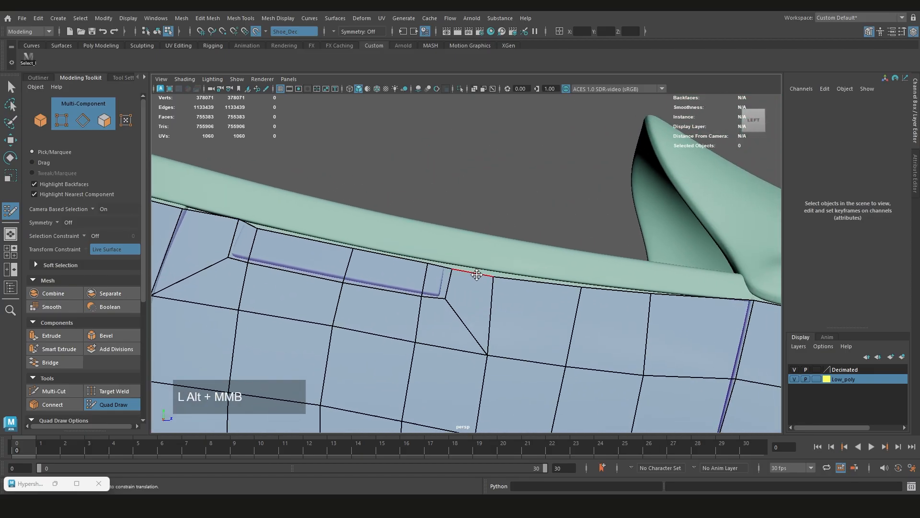
{"action": "left_click_drag", "start_coordinate": [447, 299], "coordinate": [450, 301]}
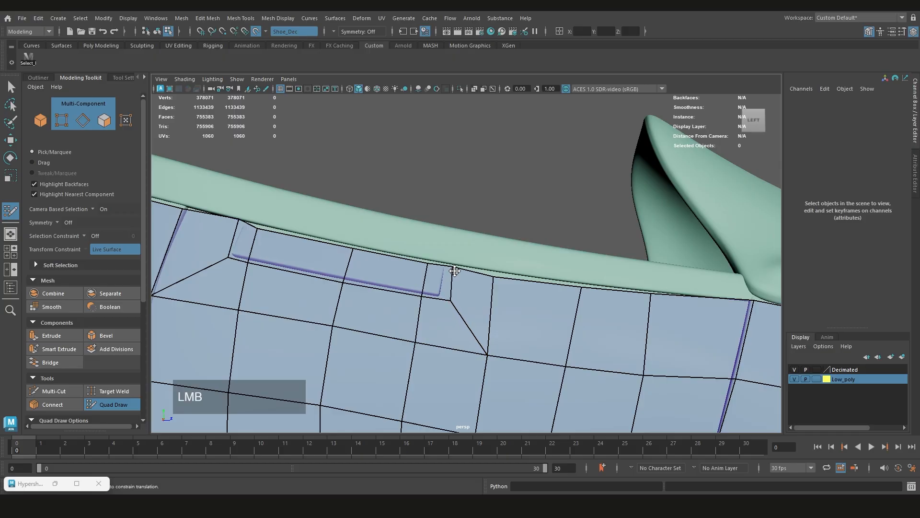
{"action": "middle_click_drag", "start_coordinate": [488, 276], "coordinate": [524, 281], "text": "alt"}
{"action": "mouse_move", "coordinate": [524, 281]}
{"action": "left_mouse_down", "text": "alt"}
{"action": "mouse_move", "coordinate": [464, 288]}
{"action": "mouse_move", "coordinate": [431, 275]}
{"action": "left_mouse_up", "text": "alt"}
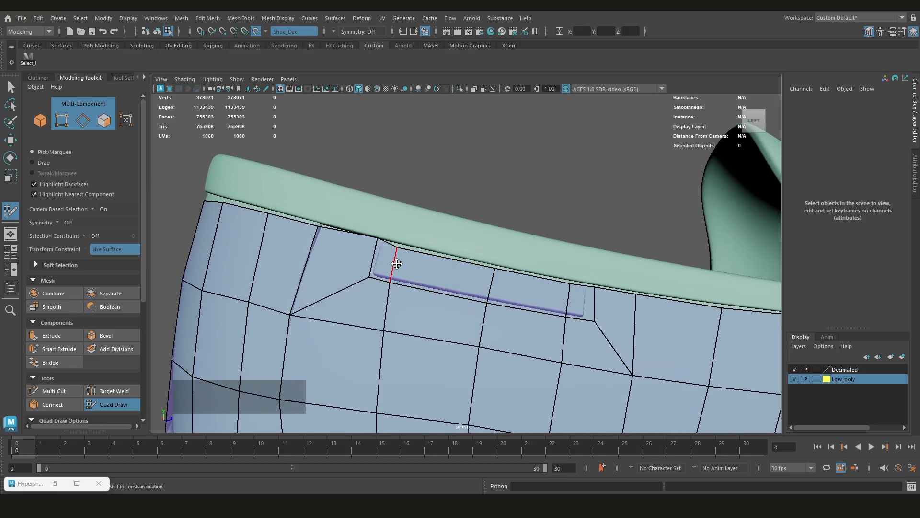
{"action": "middle_click_drag", "start_coordinate": [392, 279], "coordinate": [411, 274], "text": "alt"}
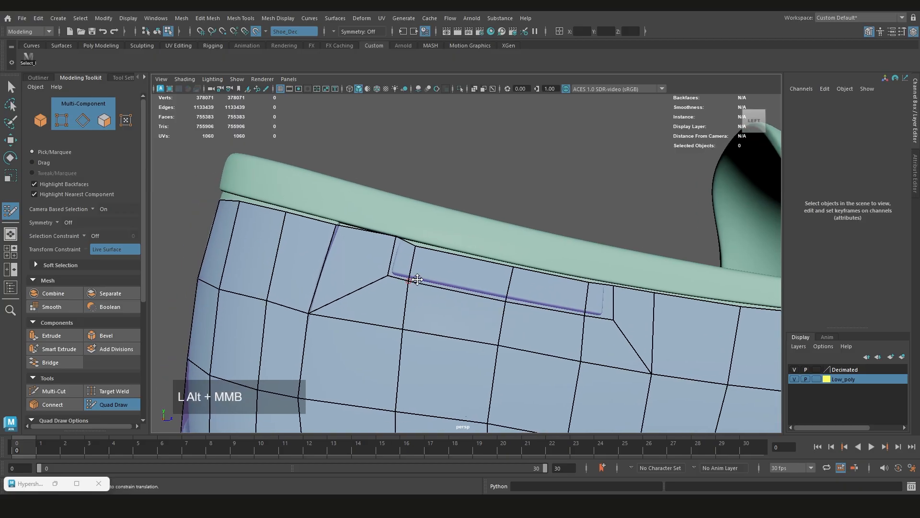
{"action": "left_click", "coordinate": [416, 246]}
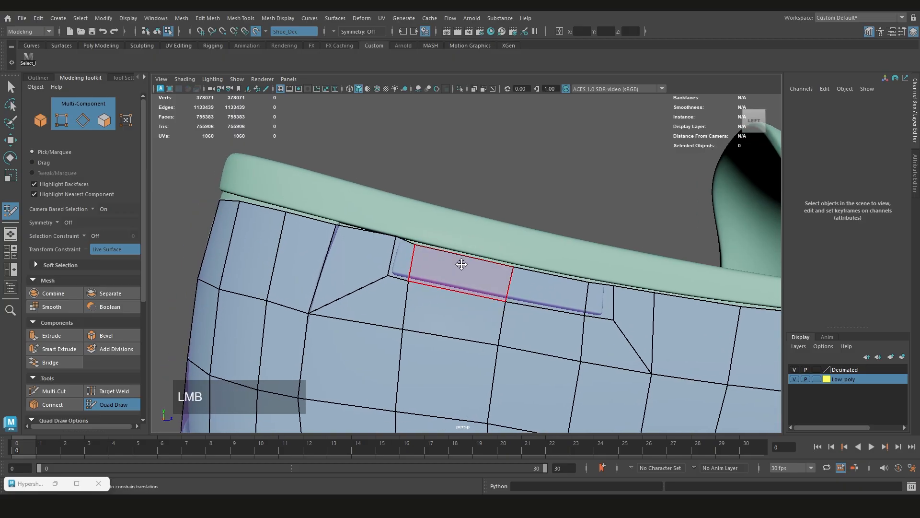
Multi-Cut a second outline just inside the groove, running from the piping border down, along its length and back up
{"action": "right_click_drag", "start_coordinate": [441, 267], "coordinate": [445, 244], "text": "ctrl+shift"}
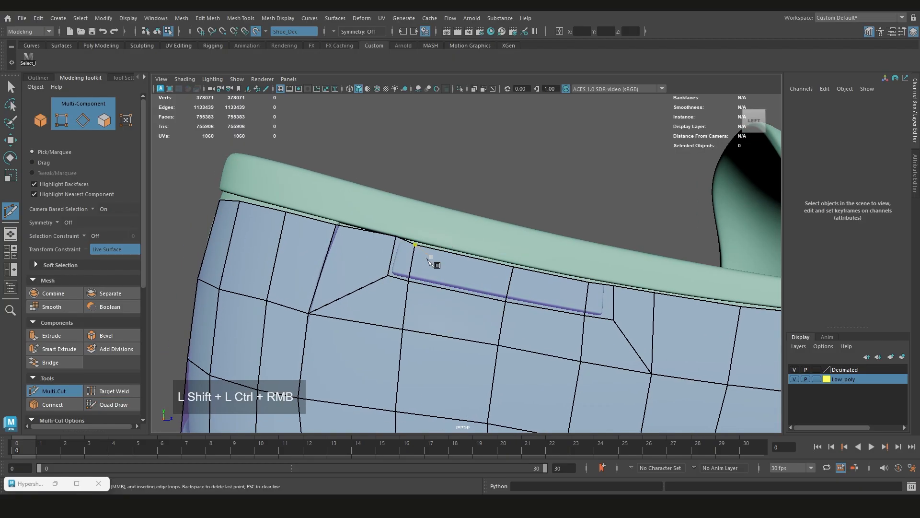
{"action": "left_click", "coordinate": [404, 241]}
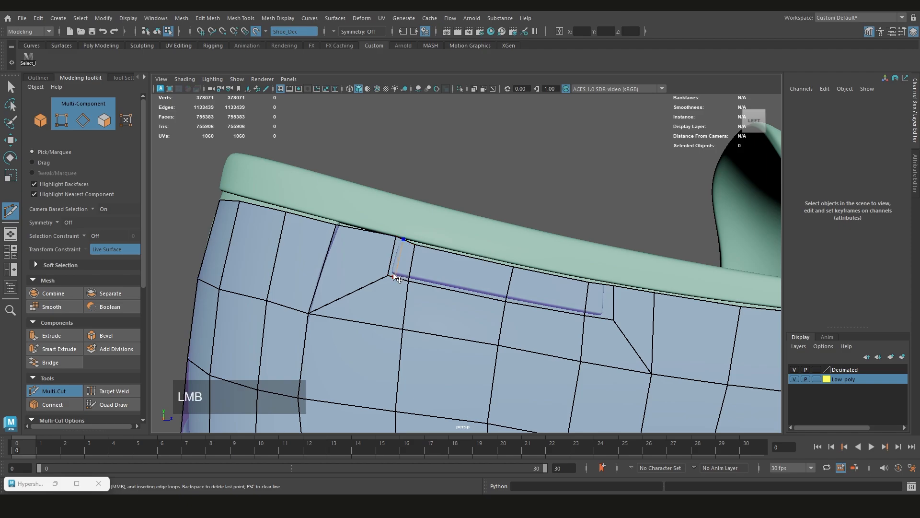
{"action": "scroll", "coordinate": [406, 266], "scroll_direction": "up", "scroll_amount": 2}
{"action": "middle_click_drag", "start_coordinate": [411, 277], "coordinate": [402, 235], "text": "alt"}
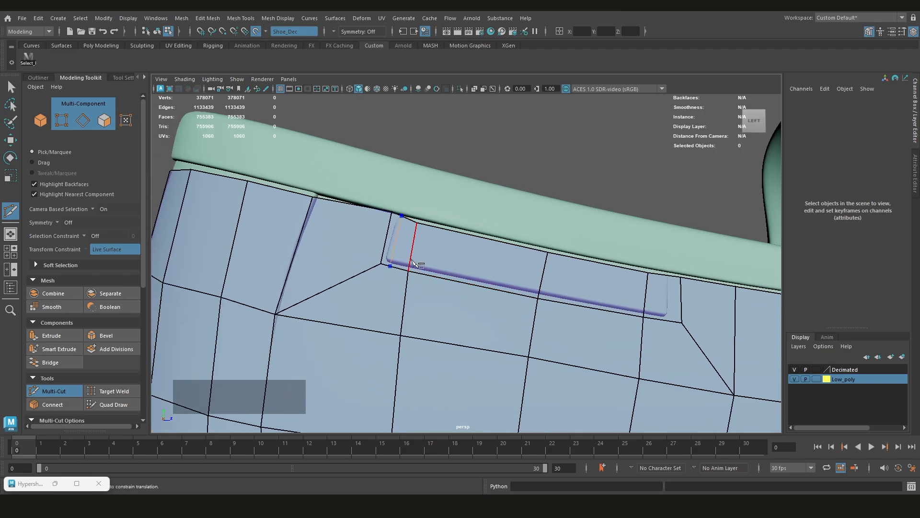
{"action": "key", "text": "ctrl+z"}
{"action": "left_click", "coordinate": [392, 256]}
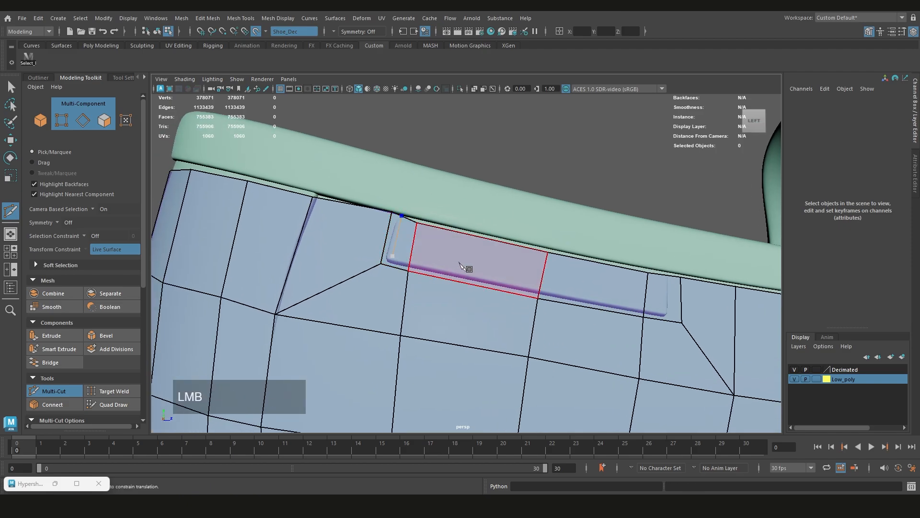
{"action": "left_click", "coordinate": [667, 308]}
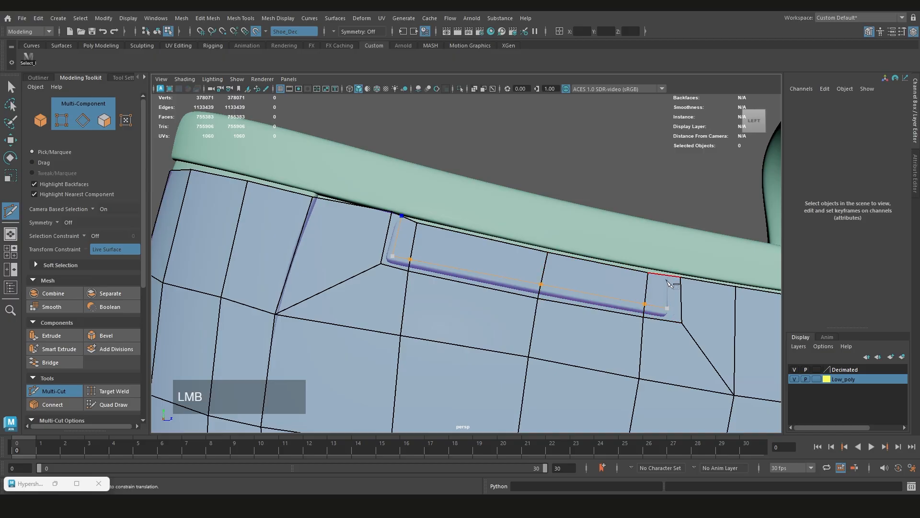
{"action": "key", "text": "Return"}
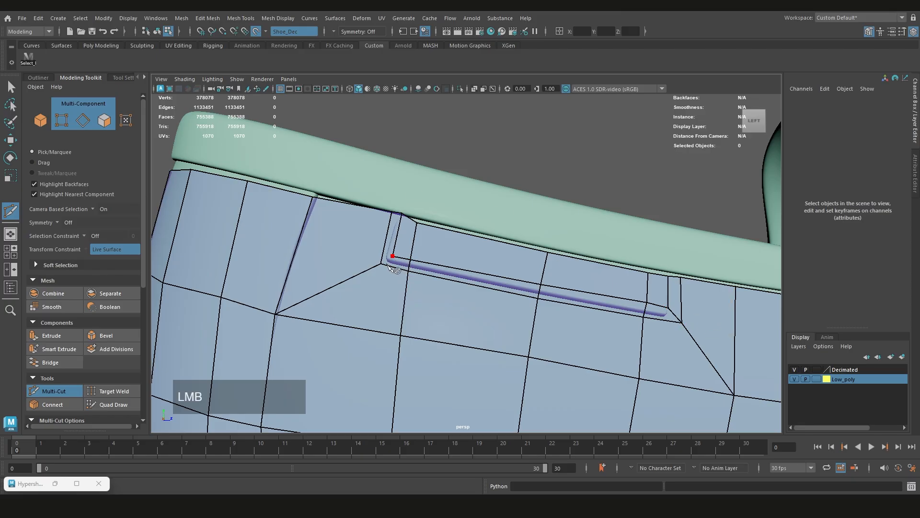
Finish the Multi-Cut edge at the corner of the raised tab below the sole rim, and switch to Quad Draw
{"action": "key", "text": "Return"}
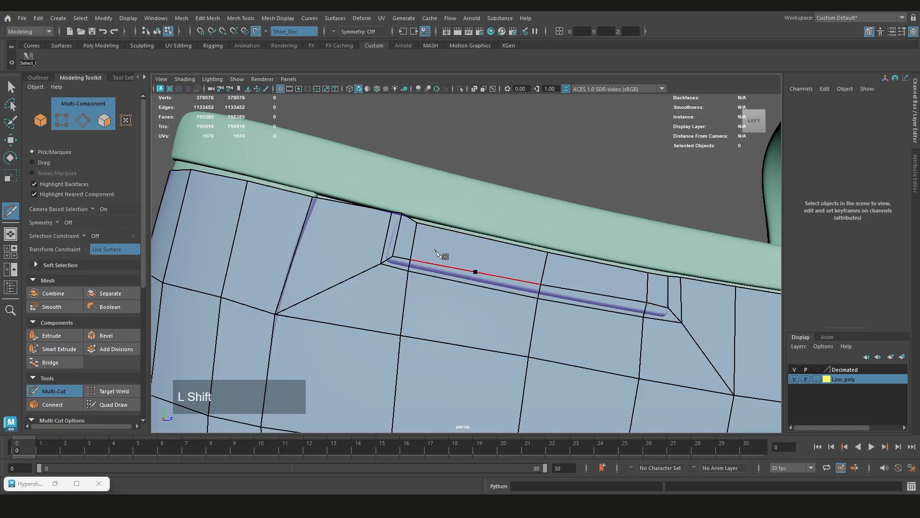
{"action": "right_click_drag", "start_coordinate": [437, 248], "coordinate": [437, 223], "text": "ctrl+shift"}
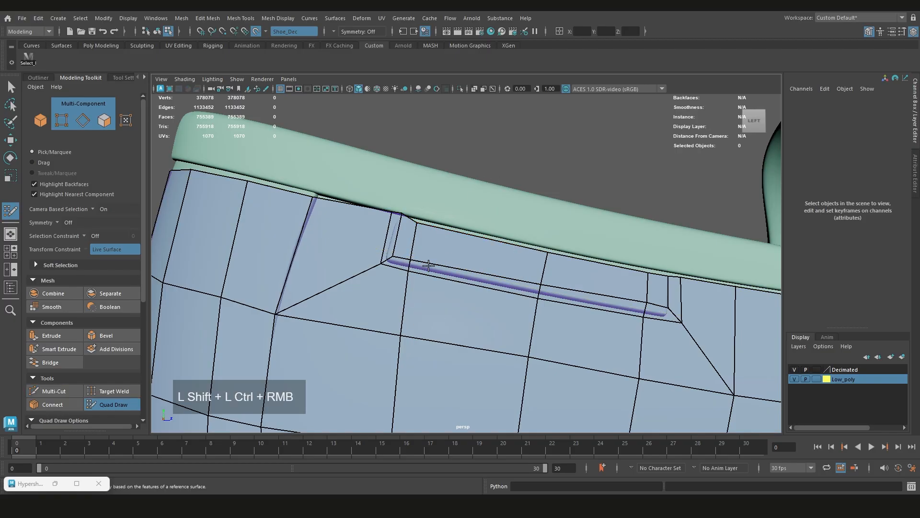
{"action": "middle_click_drag", "start_coordinate": [394, 257], "coordinate": [387, 250], "text": "alt"}
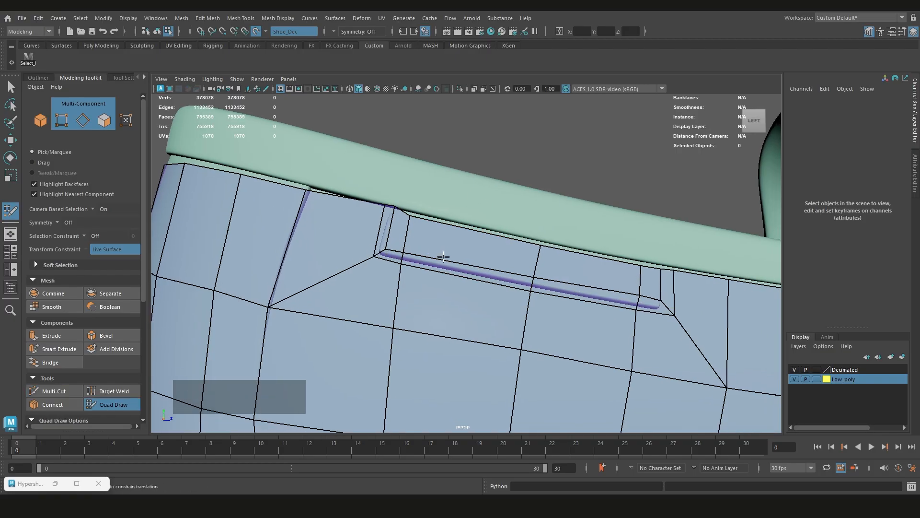
{"action": "middle_click_drag", "start_coordinate": [443, 257], "coordinate": [446, 261], "text": "alt"}
{"action": "mouse_move", "coordinate": [446, 260]}
{"action": "left_mouse_down", "text": "alt"}
{"action": "mouse_move", "coordinate": [414, 263]}
{"action": "mouse_move", "coordinate": [431, 268]}
{"action": "left_mouse_up", "text": "alt"}
{"action": "scroll", "coordinate": [468, 283], "scroll_direction": "up", "scroll_amount": 3}
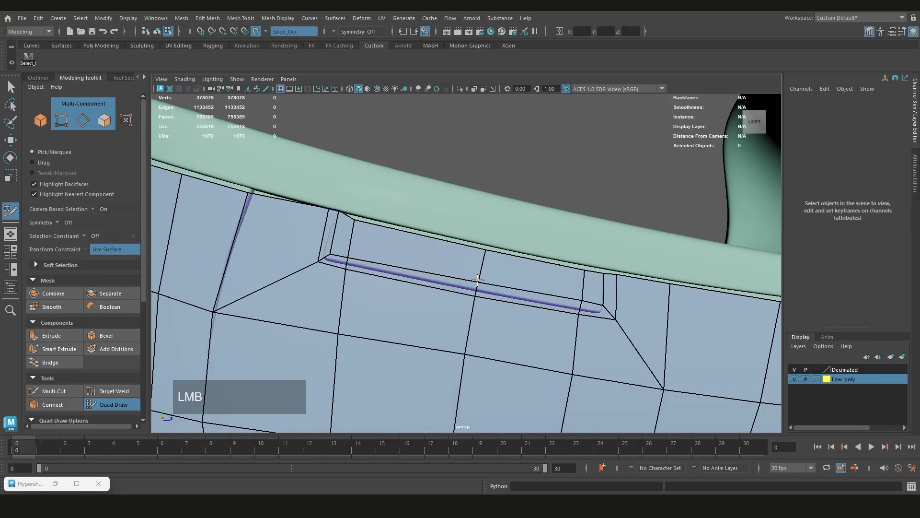
{"action": "left_click", "coordinate": [478, 280]}
Delete the low-poly faces covering the raised tab and its lower border, up to the tab's toe-side end
{"action": "middle_click_drag", "start_coordinate": [342, 253], "coordinate": [390, 254], "text": "alt"}
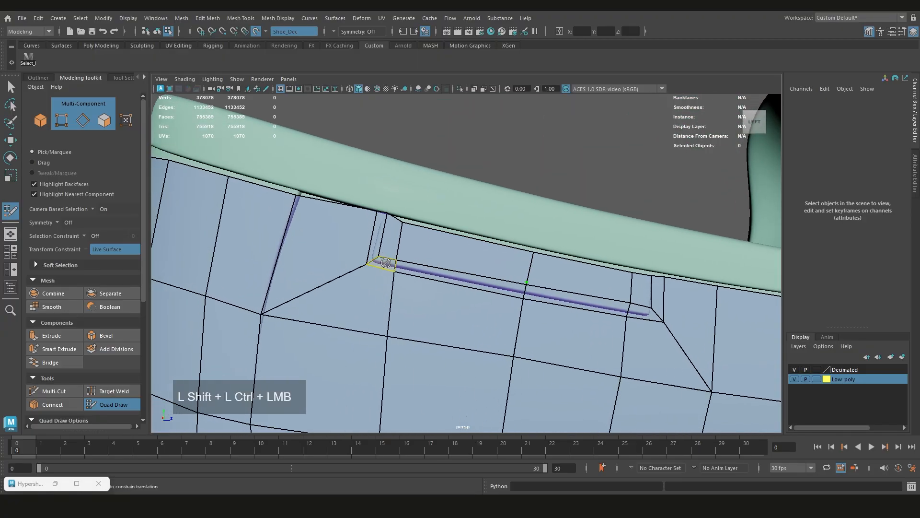
{"action": "left_click", "coordinate": [390, 242], "text": "ctrl+shift"}
{"action": "left_click", "coordinate": [415, 242], "text": "ctrl+shift"}
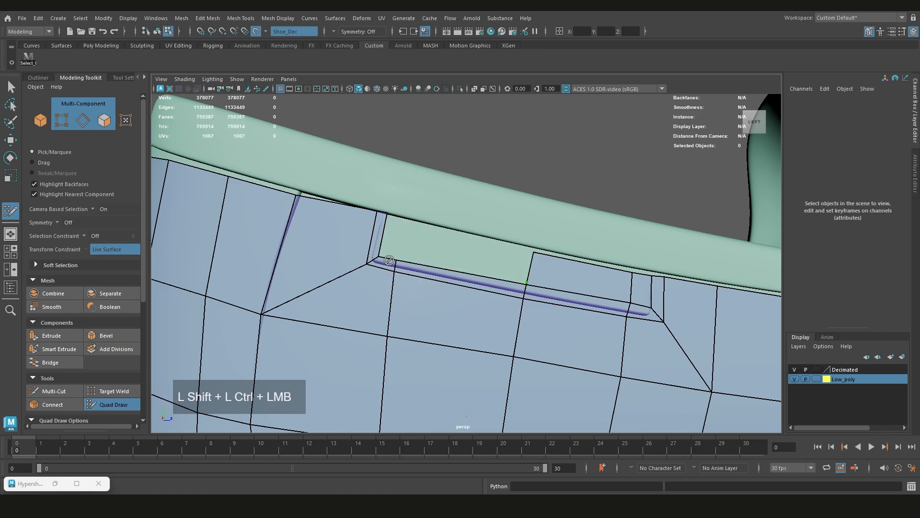
{"action": "left_click", "coordinate": [475, 285], "text": "ctrl+shift"}
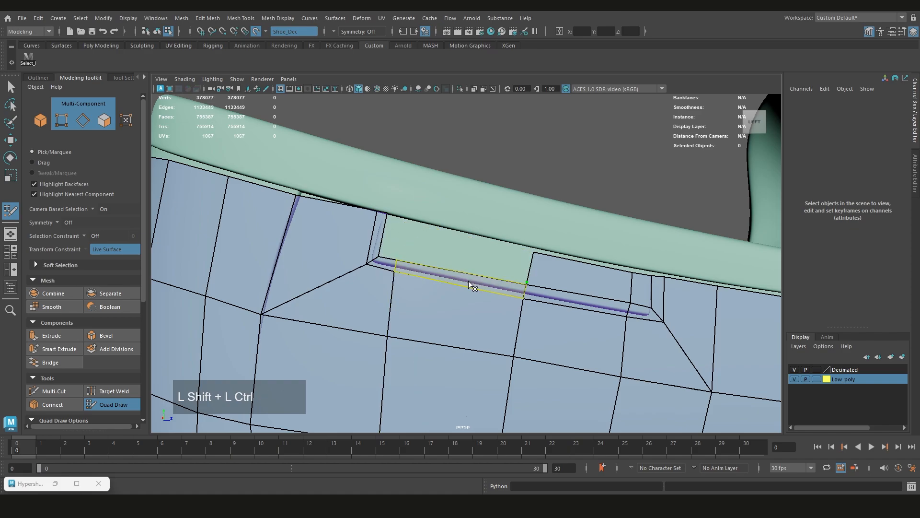
{"action": "left_click", "coordinate": [535, 277], "text": "ctrl+shift"}
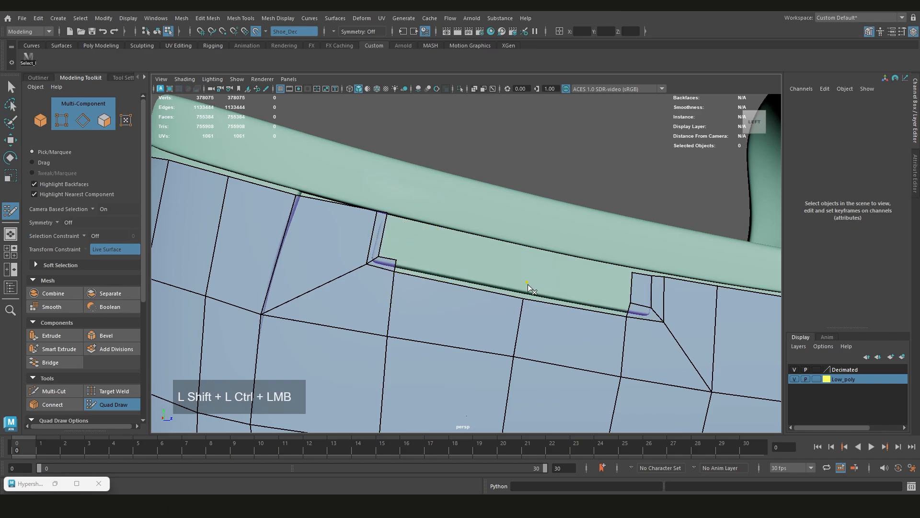
{"action": "left_click", "coordinate": [640, 294], "text": "ctrl+shift"}
{"action": "left_click", "coordinate": [643, 312], "text": "ctrl+shift"}
{"action": "left_click", "coordinate": [655, 304], "text": "ctrl+shift"}
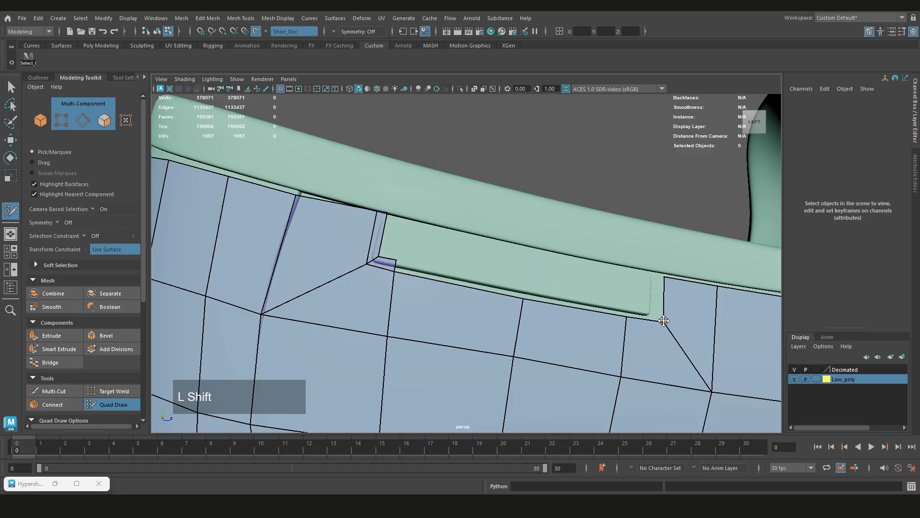
Extrude a narrow face from the opening's toe-side edge and move its two outer corner vertices close to the tab's end
{"action": "mouse_move", "coordinate": [667, 298]}
{"action": "left_mouse_down"}
{"action": "mouse_move", "coordinate": [599, 317]}
{"action": "mouse_move", "coordinate": [560, 307]}
{"action": "left_mouse_up"}
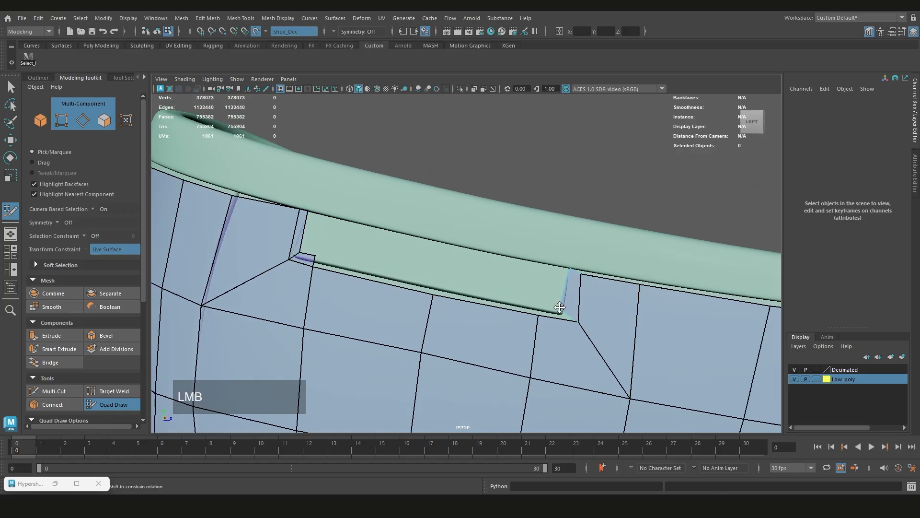
{"action": "scroll", "coordinate": [566, 281], "scroll_direction": "up", "scroll_amount": 2}
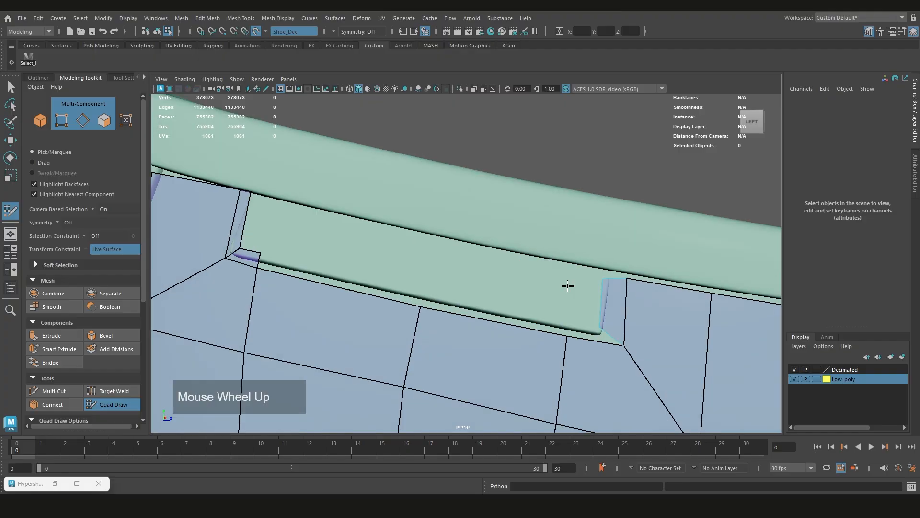
{"action": "left_click_drag", "start_coordinate": [620, 337], "coordinate": [603, 335]}
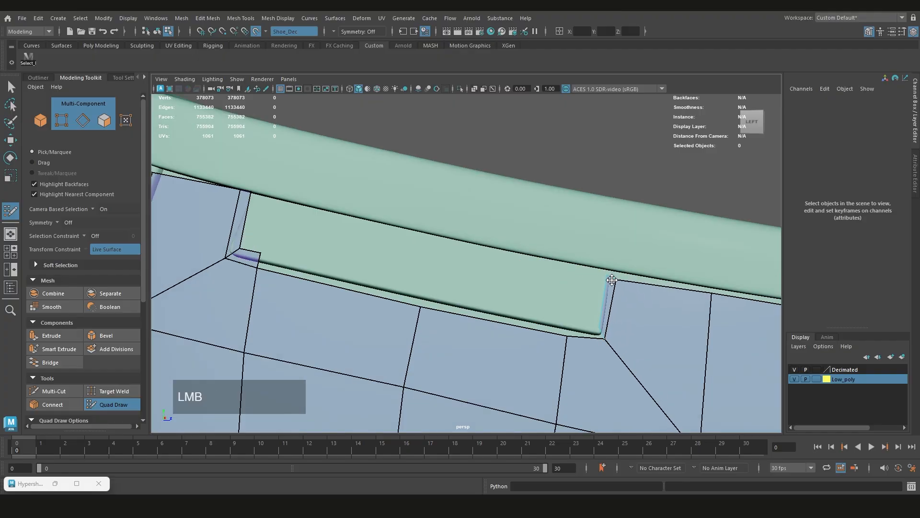
{"action": "middle_click_drag", "start_coordinate": [618, 282], "coordinate": [832, 404], "text": "alt"}
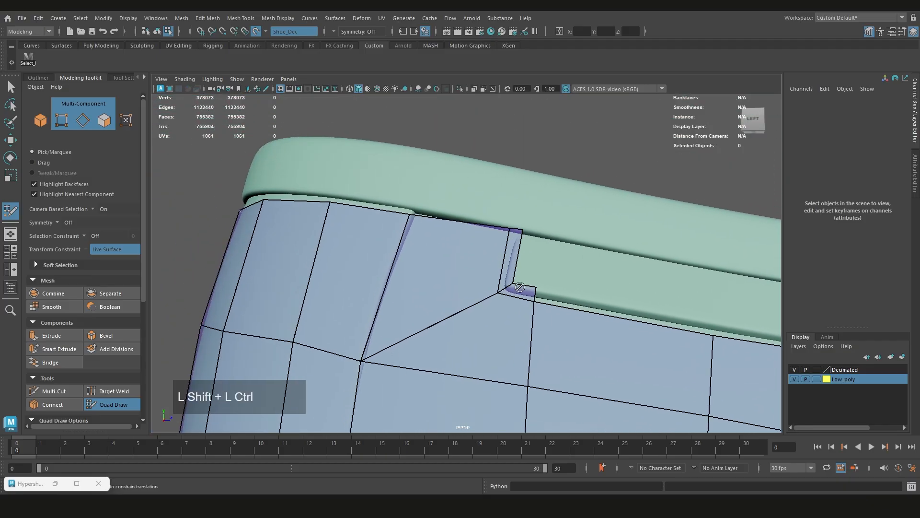
Delete the leftover faces at the tab's heel-side end and fit the opening's corner and lower-edge vertices to the tab outline
{"action": "left_click", "coordinate": [536, 298], "text": "ctrl+shift"}
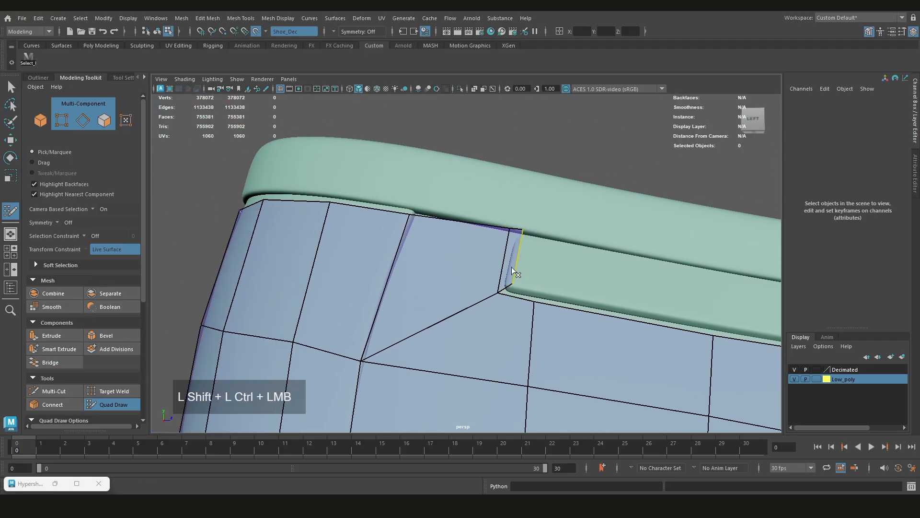
{"action": "left_click", "coordinate": [511, 267], "text": "ctrl+shift"}
{"action": "middle_click_drag", "start_coordinate": [513, 260], "coordinate": [507, 259], "text": "alt"}
{"action": "left_click_drag", "start_coordinate": [492, 292], "coordinate": [526, 306]}
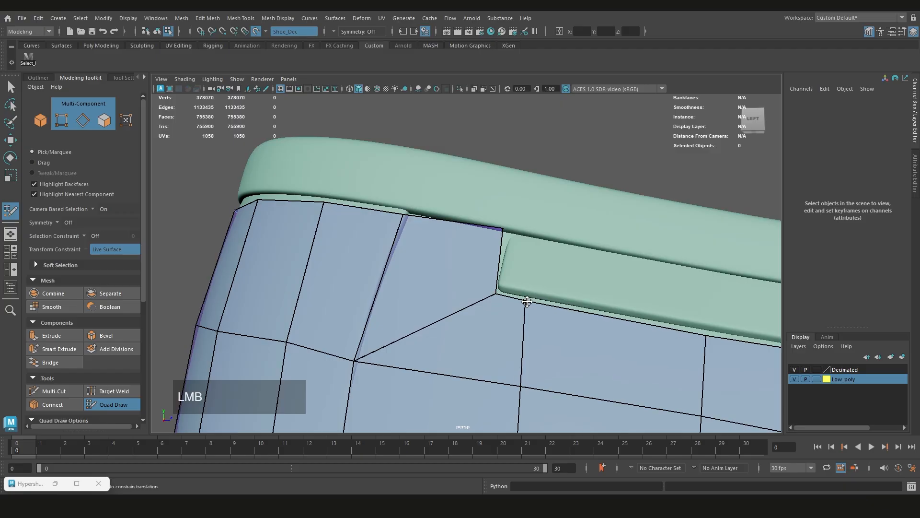
{"action": "middle_click_drag", "start_coordinate": [627, 314], "coordinate": [607, 322], "text": "alt"}
{"action": "left_click_drag", "start_coordinate": [487, 240], "coordinate": [486, 248]}
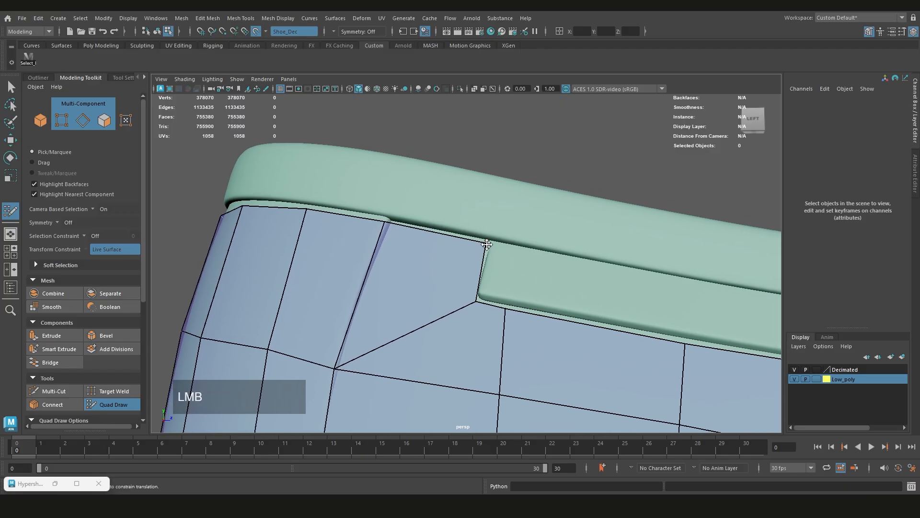
Extrude a narrow strip of faces along the opening's lower edge and fill the gap at its toe-side corner
{"action": "middle_click_drag", "start_coordinate": [579, 310], "coordinate": [463, 273], "text": "alt"}
{"action": "mouse_move", "coordinate": [465, 282]}
{"action": "left_mouse_down"}
{"action": "mouse_move", "coordinate": [453, 266]}
{"action": "mouse_move", "coordinate": [566, 261]}
{"action": "mouse_move", "coordinate": [458, 258]}
{"action": "left_mouse_up"}
{"action": "left_click_drag", "start_coordinate": [382, 263], "coordinate": [408, 266]}
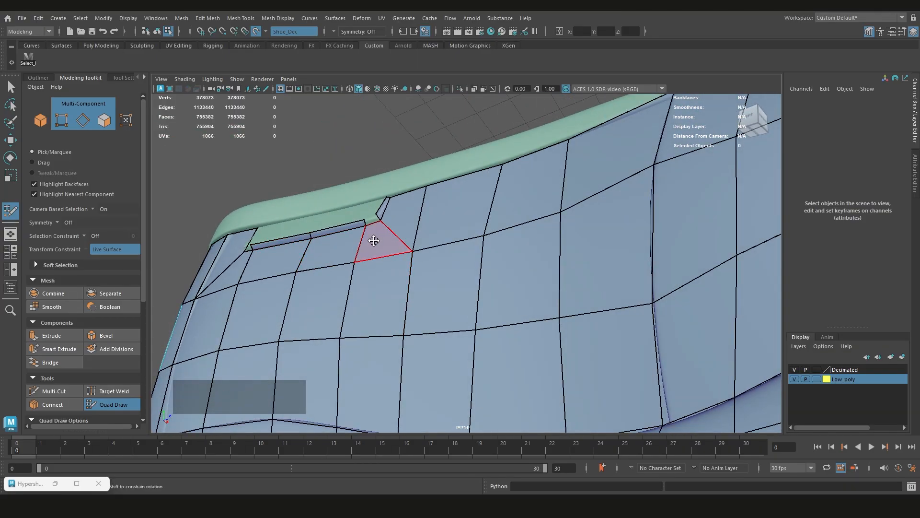
{"action": "left_click_drag", "start_coordinate": [375, 240], "coordinate": [420, 266], "text": "alt"}
{"action": "scroll", "coordinate": [420, 265], "scroll_direction": "up", "scroll_amount": 4}
{"action": "middle_click_drag", "start_coordinate": [422, 276], "coordinate": [483, 277], "text": "alt"}
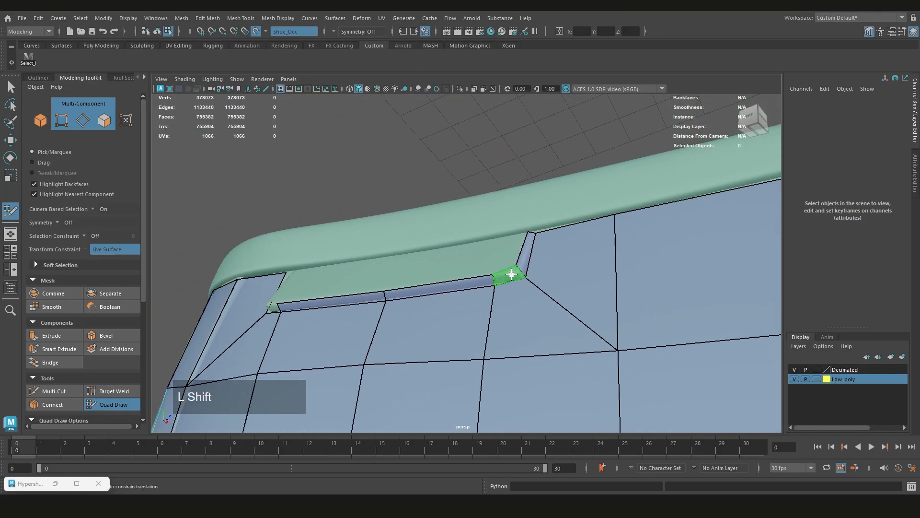
{"action": "left_click", "coordinate": [511, 274], "text": "shift"}
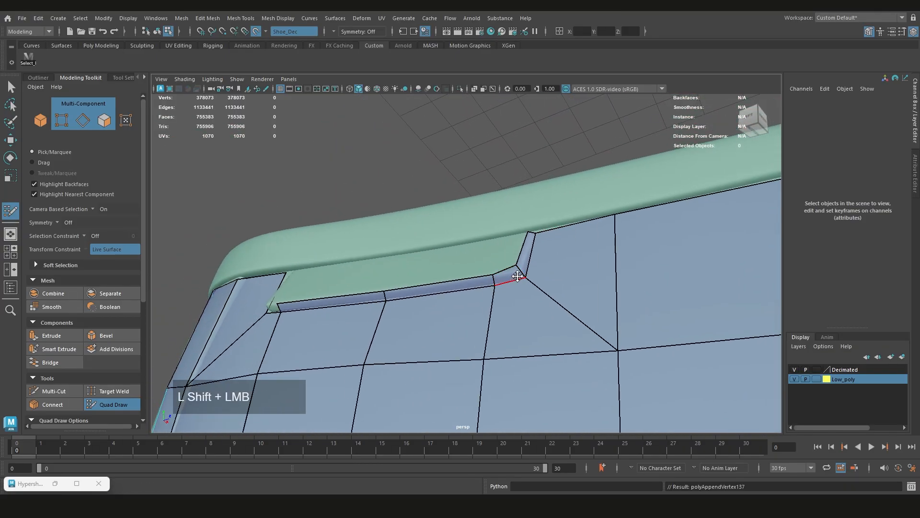
Add a narrow strip along the opening's heel-side end and join it to the lower strip at the corner
{"action": "left_click_drag", "start_coordinate": [463, 278], "coordinate": [478, 287], "text": "alt"}
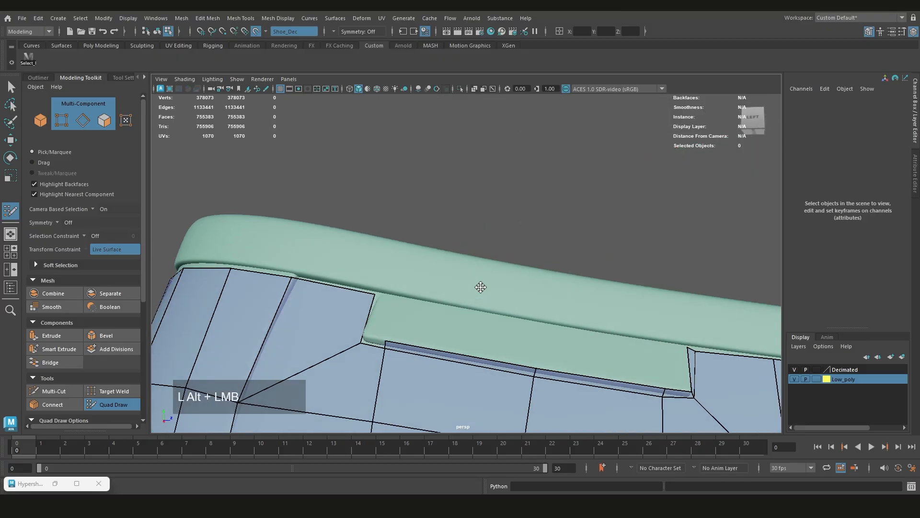
{"action": "middle_click_drag", "start_coordinate": [479, 288], "coordinate": [439, 263], "text": "alt"}
{"action": "scroll", "coordinate": [494, 238], "scroll_direction": "up", "scroll_amount": 3}
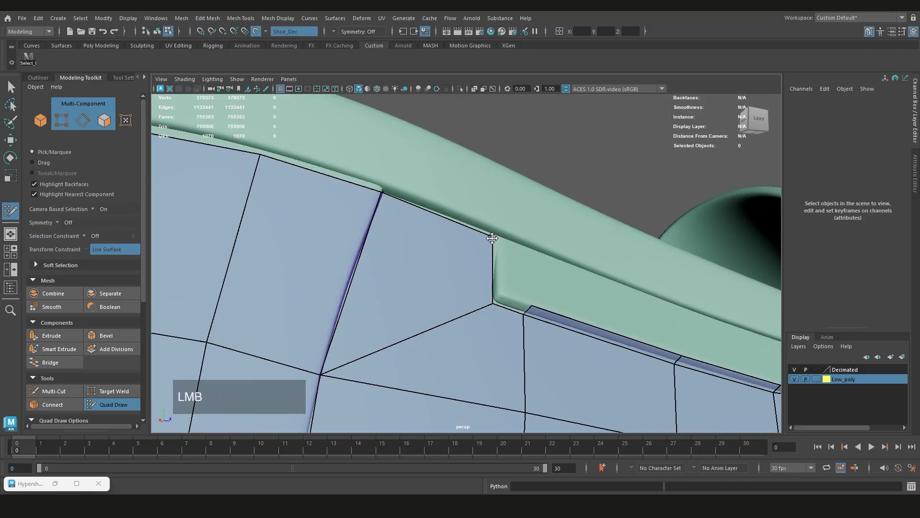
{"action": "mouse_move", "coordinate": [529, 311]}
{"action": "left_mouse_down"}
{"action": "mouse_move", "coordinate": [507, 299]}
{"action": "mouse_move", "coordinate": [500, 258]}
{"action": "left_mouse_up"}
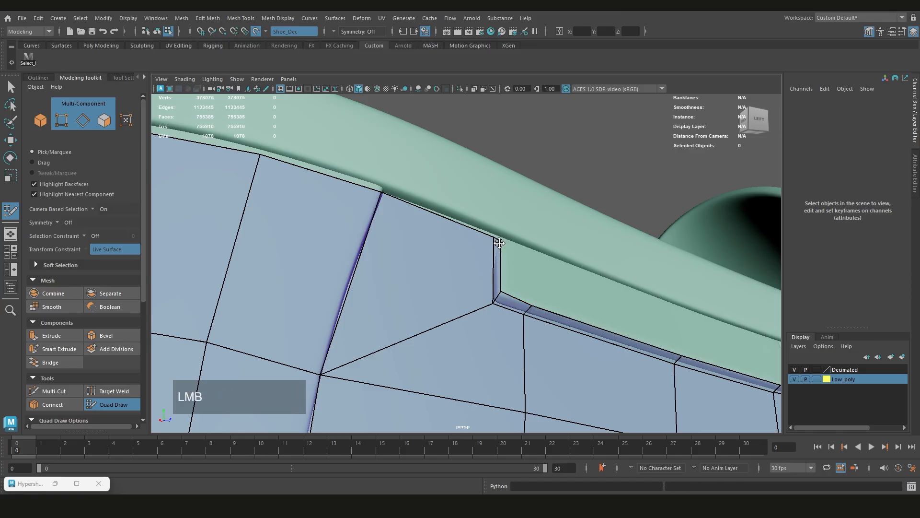
Undo the last vertex tweaks and weld the top vertices of both end strips into the opening's outer corners
{"action": "key", "text": "ctrl+z"}
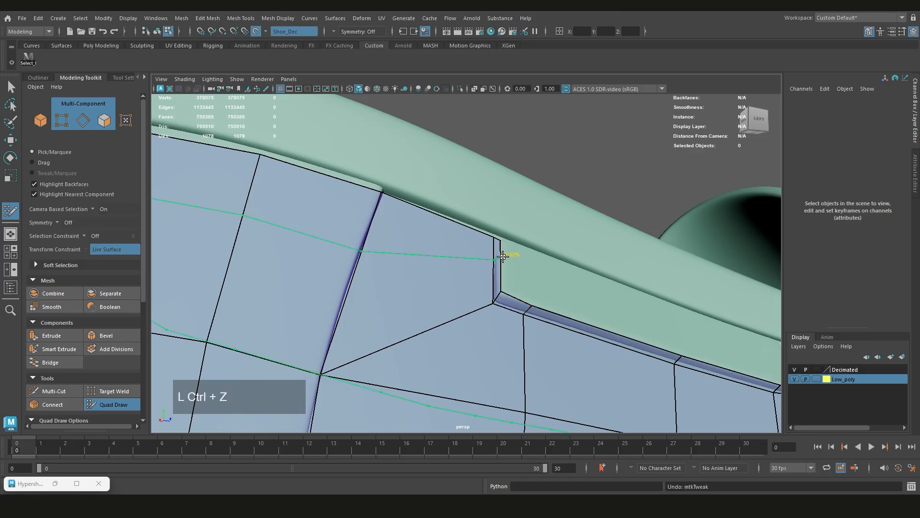
{"action": "left_click", "coordinate": [491, 238]}
{"action": "key", "text": "ctrl+z"}
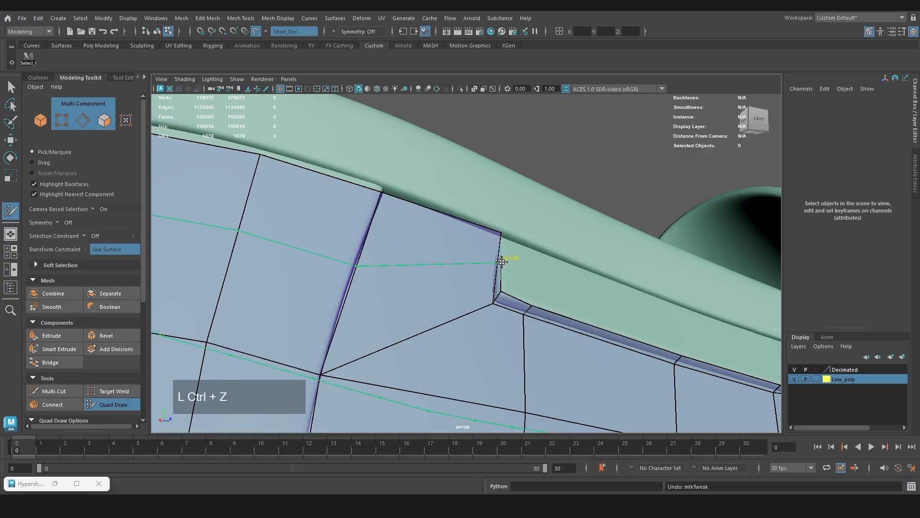
{"action": "mouse_move", "coordinate": [493, 239]}
{"action": "left_mouse_down"}
{"action": "mouse_move", "coordinate": [502, 243]}
{"action": "mouse_move", "coordinate": [456, 273]}
{"action": "left_mouse_up"}
{"action": "middle_click_drag", "start_coordinate": [456, 273], "coordinate": [493, 276], "text": "alt"}
{"action": "mouse_move", "coordinate": [494, 277]}
{"action": "left_mouse_down", "text": "alt"}
{"action": "mouse_move", "coordinate": [479, 294]}
{"action": "mouse_move", "coordinate": [450, 199]}
{"action": "mouse_move", "coordinate": [460, 222]}
{"action": "left_mouse_up", "text": "alt"}
{"action": "scroll", "coordinate": [459, 221], "scroll_direction": "down", "scroll_amount": 5}
{"action": "left_click_drag", "start_coordinate": [369, 306], "coordinate": [431, 284], "text": "alt"}
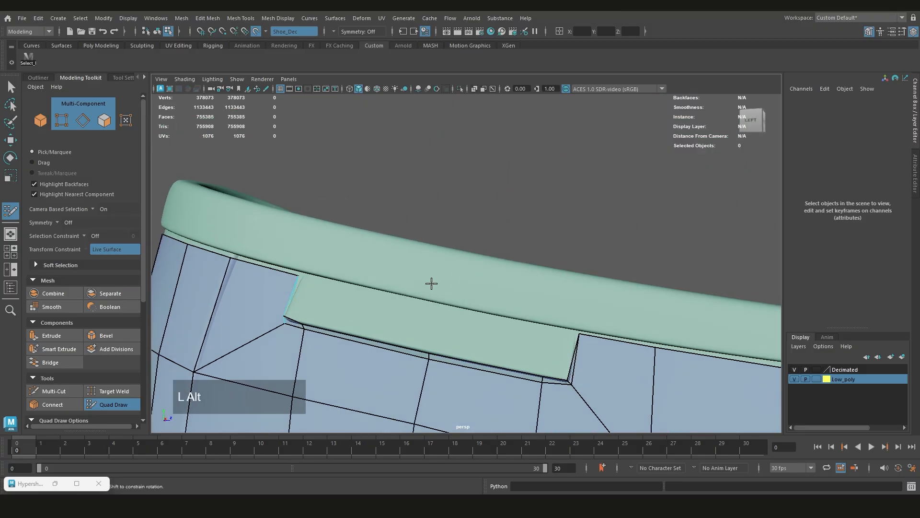
Fill the heel-side half of the tab opening with quads extended from the lower strip and align their top vertices with the rim
{"action": "middle_click_drag", "start_coordinate": [431, 283], "coordinate": [522, 251], "text": "alt"}
{"action": "scroll", "coordinate": [427, 268], "scroll_direction": "down", "scroll_amount": 1}
{"action": "left_click_drag", "start_coordinate": [427, 269], "coordinate": [459, 294], "text": "alt"}
{"action": "scroll", "coordinate": [483, 262], "scroll_direction": "up", "scroll_amount": 2}
{"action": "middle_click_drag", "start_coordinate": [459, 294], "coordinate": [435, 269], "text": "alt"}
{"action": "scroll", "coordinate": [439, 292], "scroll_direction": "up", "scroll_amount": 2}
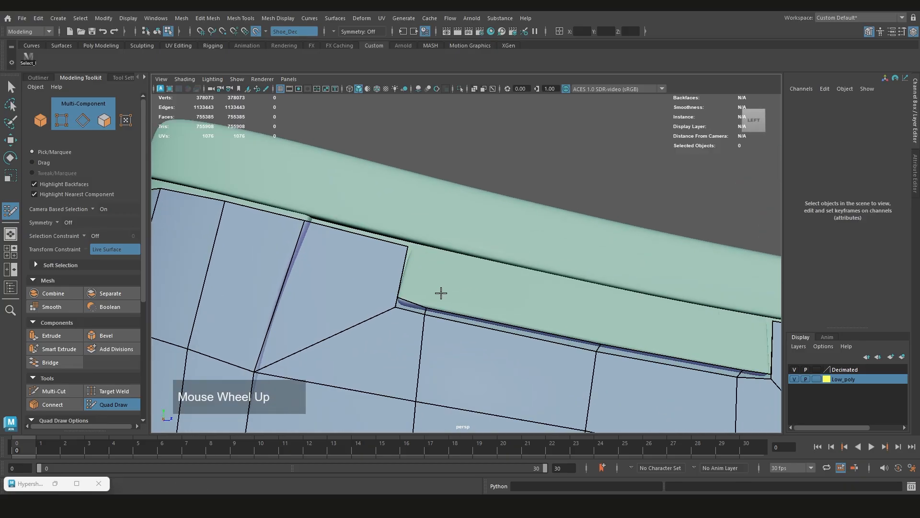
{"action": "key", "text": "Tab"}
{"action": "left_click_drag", "start_coordinate": [412, 299], "coordinate": [439, 255]}
{"action": "key", "text": "Tab"}
{"action": "mouse_move", "coordinate": [435, 304]}
{"action": "left_mouse_down"}
{"action": "mouse_move", "coordinate": [551, 280]}
{"action": "mouse_move", "coordinate": [456, 267]}
{"action": "mouse_move", "coordinate": [437, 253]}
{"action": "left_mouse_up"}
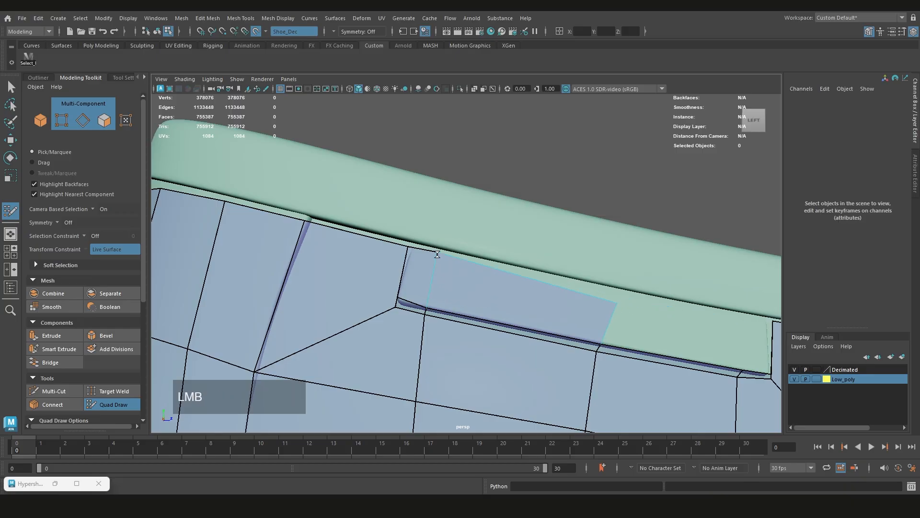
{"action": "middle_click_drag", "start_coordinate": [565, 290], "coordinate": [416, 257], "text": "alt"}
{"action": "left_click_drag", "start_coordinate": [468, 270], "coordinate": [457, 258]}
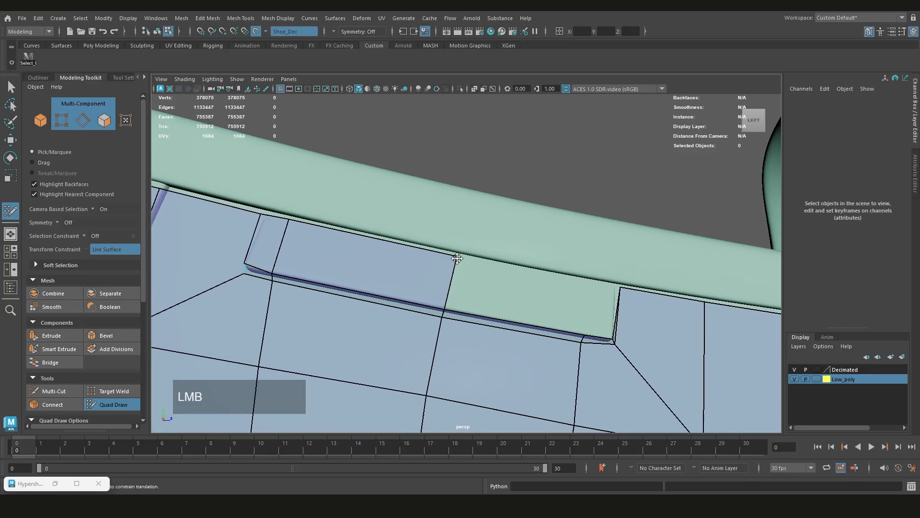
Extend another quad toward the toe-side end and fill the remaining gap to close the tab opening
{"action": "key", "text": "Tab"}
{"action": "mouse_move", "coordinate": [448, 312]}
{"action": "left_mouse_down"}
{"action": "mouse_move", "coordinate": [589, 281]}
{"action": "mouse_move", "coordinate": [511, 283]}
{"action": "left_mouse_up"}
{"action": "middle_click_drag", "start_coordinate": [511, 283], "coordinate": [492, 269], "text": "alt"}
{"action": "left_click", "coordinate": [492, 268], "text": "shift"}
{"action": "left_click_drag", "start_coordinate": [482, 247], "coordinate": [478, 245]}
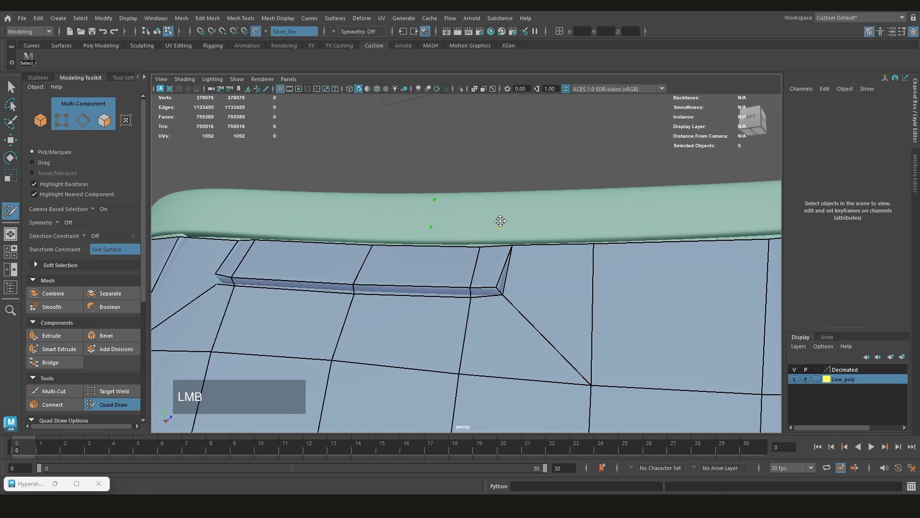
{"action": "left_click", "coordinate": [476, 219], "text": "shift"}
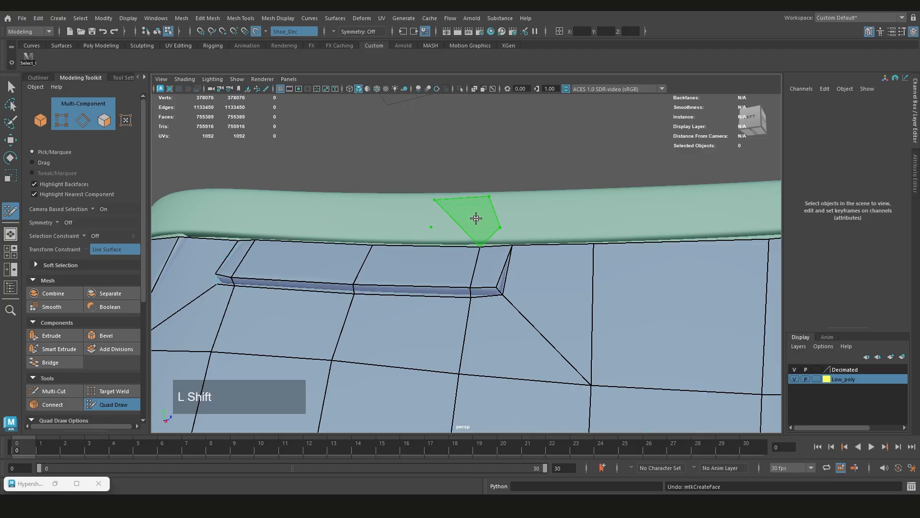
{"action": "key", "text": "ctrl+z"}
{"action": "key", "text": "ctrl+z"}
{"action": "key", "text": "ctrl+z"}
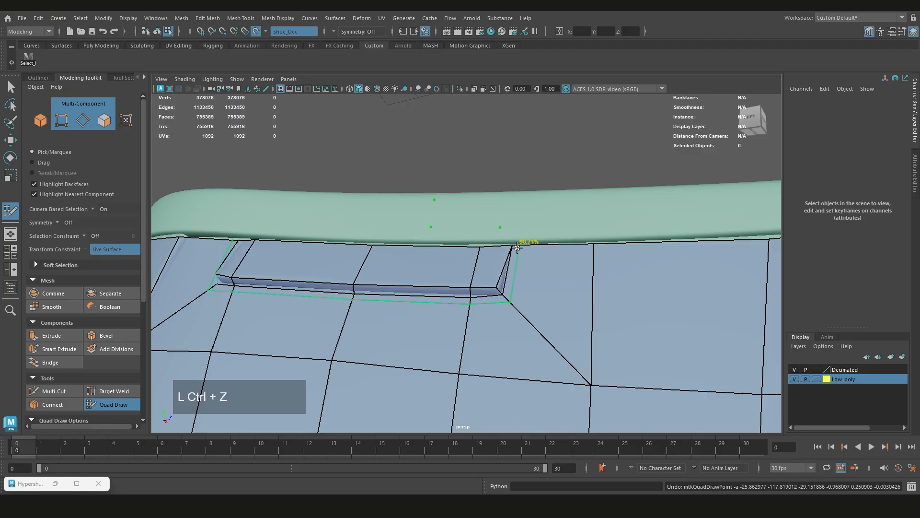
{"action": "key", "text": "ctrl+z"}
{"action": "scroll", "coordinate": [443, 287], "scroll_direction": "down", "scroll_amount": 5}
{"action": "left_click_drag", "start_coordinate": [444, 287], "coordinate": [487, 300], "text": "alt"}
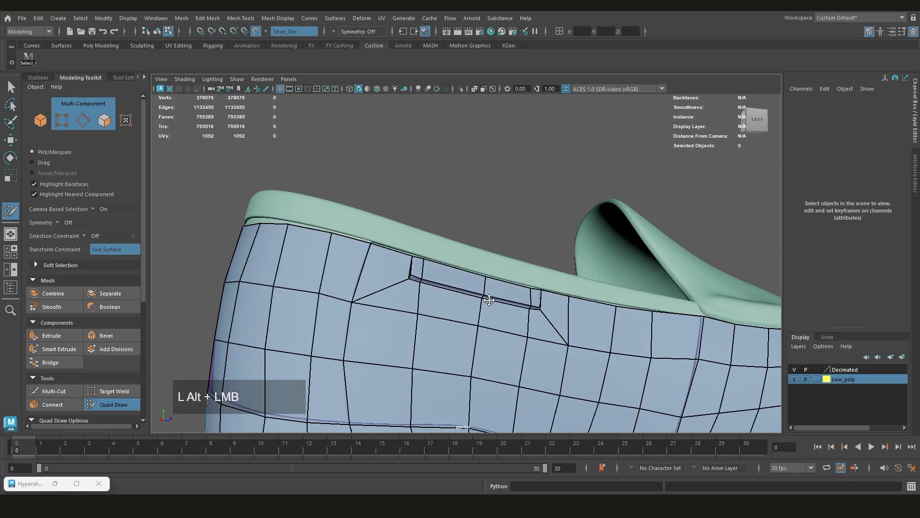
{"action": "middle_click_drag", "start_coordinate": [487, 300], "coordinate": [493, 322], "text": "alt"}
{"action": "scroll", "coordinate": [499, 311], "scroll_direction": "up", "scroll_amount": 3}
{"action": "left_click", "coordinate": [526, 281]}
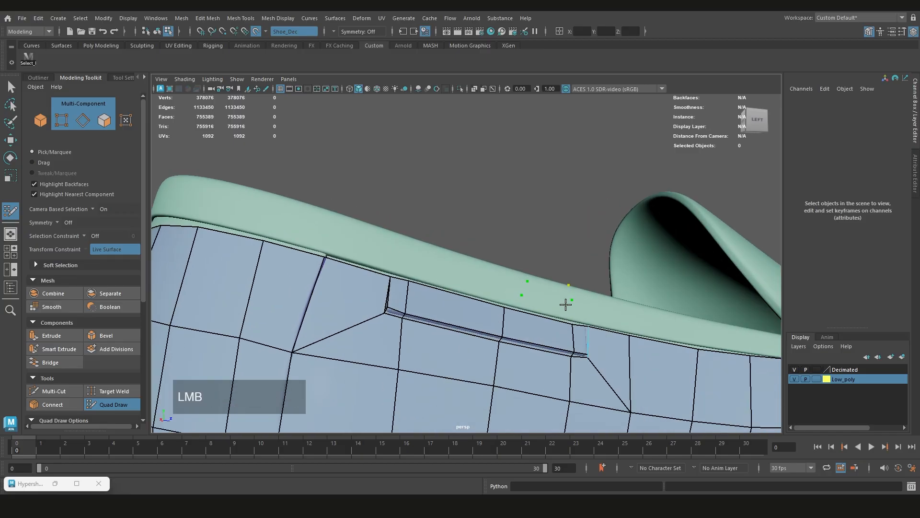
{"action": "left_click_drag", "start_coordinate": [565, 304], "coordinate": [530, 302], "text": "alt"}
{"action": "scroll", "coordinate": [530, 288], "scroll_direction": "up", "scroll_amount": 3}
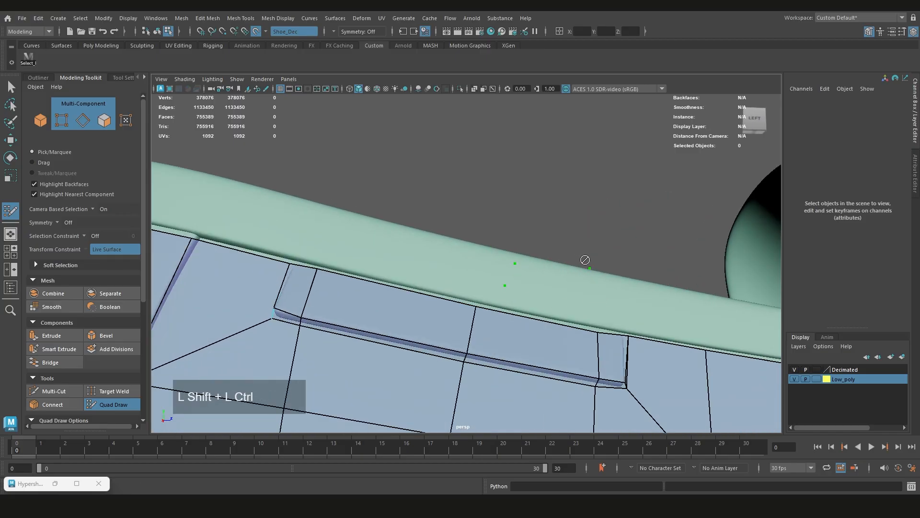
{"action": "key", "text": "ctrl+z"}
{"action": "key", "text": "ctrl+z"}
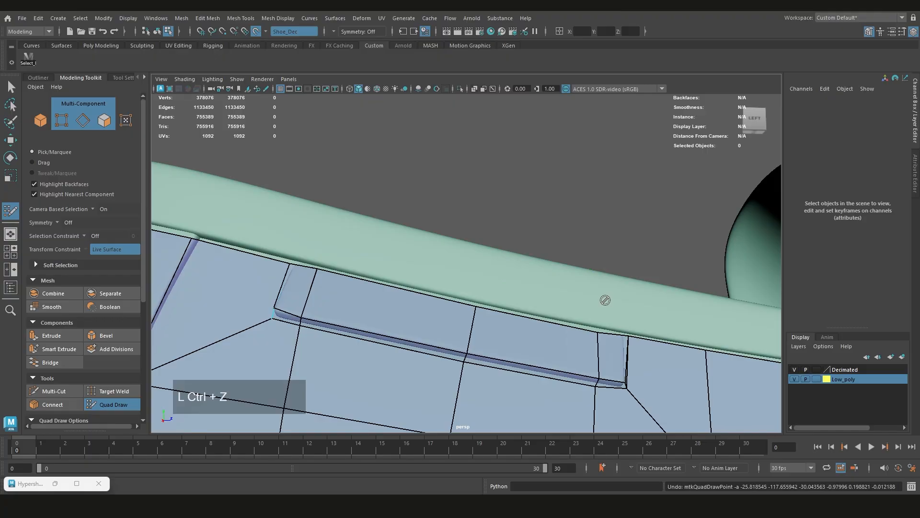
Inspect the finished tab topology and the mesh on the opposite side of the sole
{"action": "scroll", "coordinate": [520, 289], "scroll_direction": "down", "scroll_amount": 5}
{"action": "middle_click_drag", "start_coordinate": [520, 289], "coordinate": [526, 288], "text": "alt"}
{"action": "scroll", "coordinate": [530, 283], "scroll_direction": "up", "scroll_amount": 3}
{"action": "left_click_drag", "start_coordinate": [531, 283], "coordinate": [597, 325], "text": "alt"}
{"action": "middle_click_drag", "start_coordinate": [597, 325], "coordinate": [583, 303], "text": "alt"}
{"action": "scroll", "coordinate": [584, 304], "scroll_direction": "up", "scroll_amount": 4}
{"action": "scroll", "coordinate": [425, 294], "scroll_direction": "down", "scroll_amount": 4}
{"action": "left_click_drag", "start_coordinate": [425, 294], "coordinate": [303, 274], "text": "alt"}
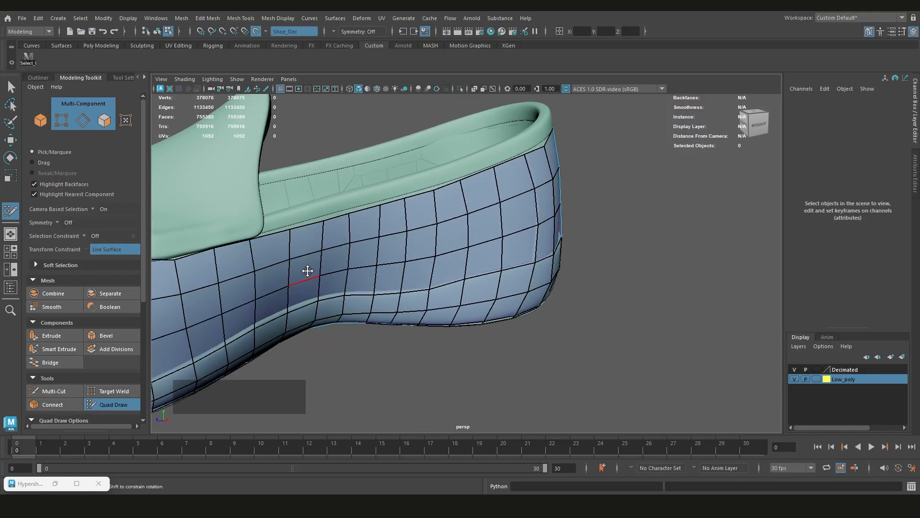
Raise the middle top-row vertex at the back of the heel to line up with the sole's rim
{"action": "middle_click_drag", "start_coordinate": [307, 270], "coordinate": [579, 269], "text": "alt"}
{"action": "left_click_drag", "start_coordinate": [580, 269], "coordinate": [463, 292], "text": "alt"}
{"action": "scroll", "coordinate": [462, 292], "scroll_direction": "up", "scroll_amount": 3, "text": "alt"}
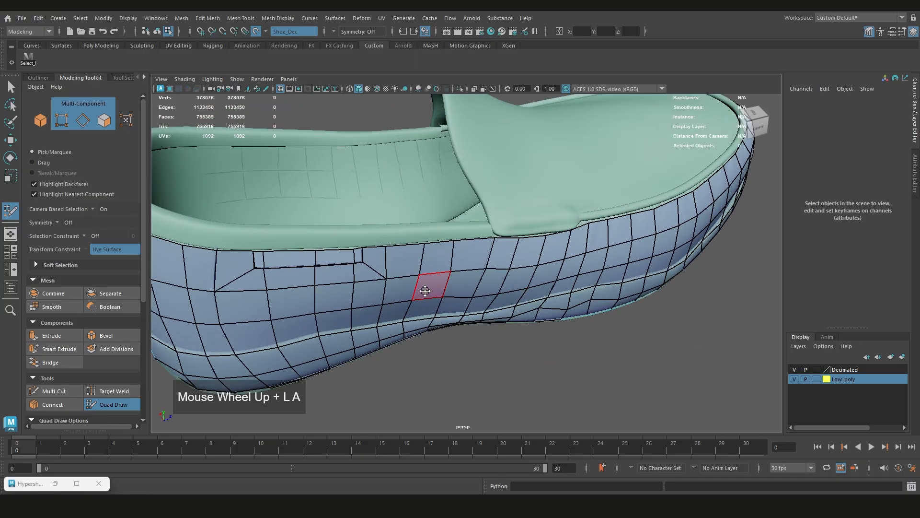
{"action": "middle_click_drag", "start_coordinate": [421, 288], "coordinate": [499, 268], "text": "alt"}
{"action": "left_click_drag", "start_coordinate": [508, 267], "coordinate": [461, 220], "text": "alt"}
{"action": "scroll", "coordinate": [518, 212], "scroll_direction": "up", "scroll_amount": 3}
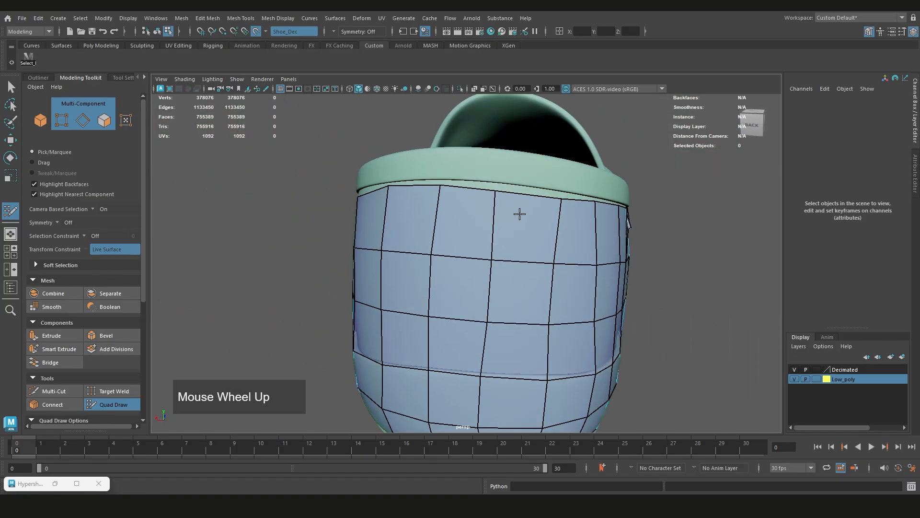
{"action": "left_click", "coordinate": [526, 193]}
{"action": "key", "text": "ctrl+z"}
{"action": "left_click_drag", "start_coordinate": [496, 192], "coordinate": [496, 188]}
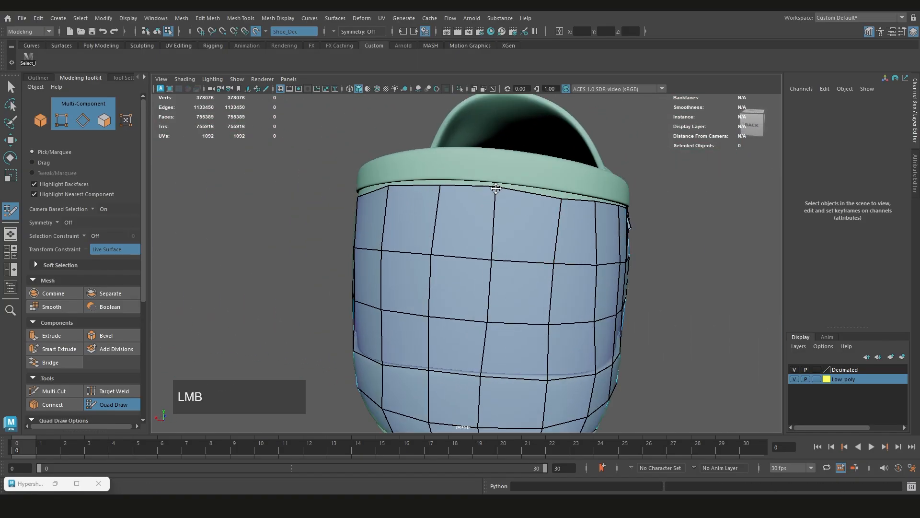
{"action": "scroll", "coordinate": [559, 194], "scroll_direction": "down", "scroll_amount": 2}
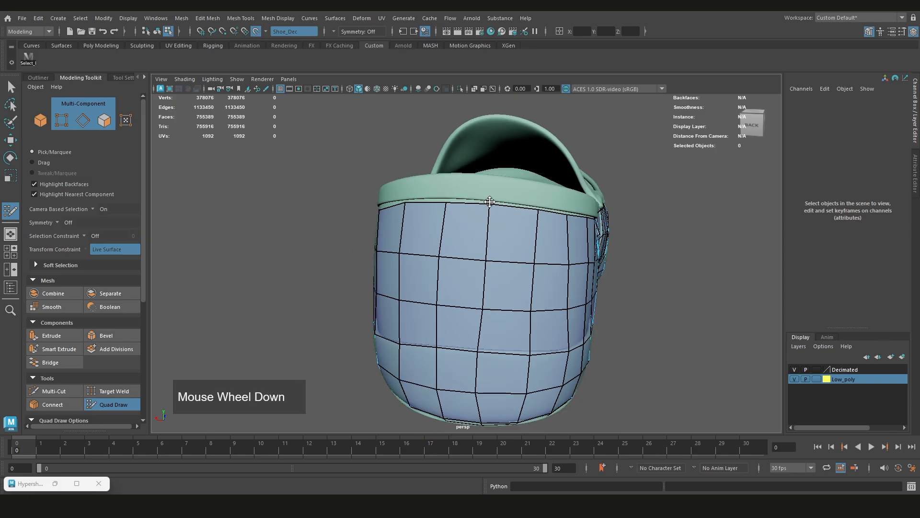
{"action": "left_click_drag", "start_coordinate": [559, 195], "coordinate": [541, 204], "text": "alt"}
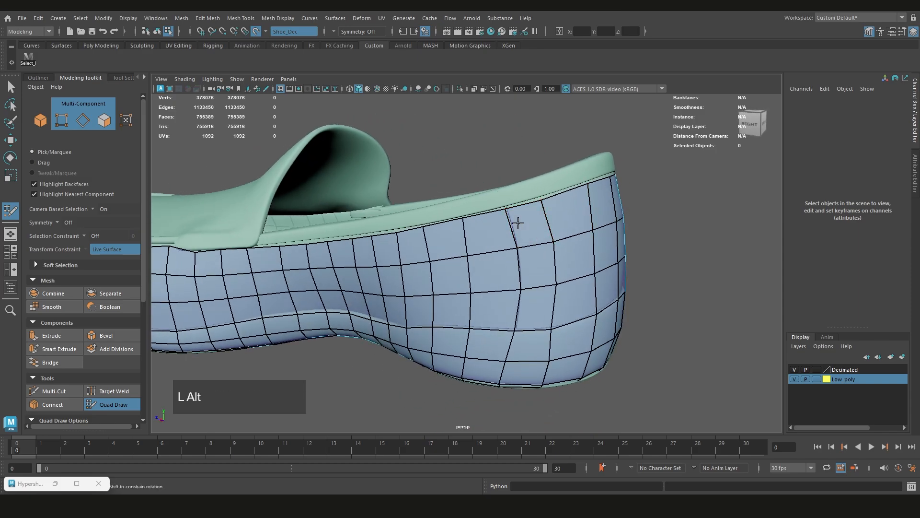
{"action": "scroll", "coordinate": [437, 240], "scroll_direction": "up", "scroll_amount": 5}
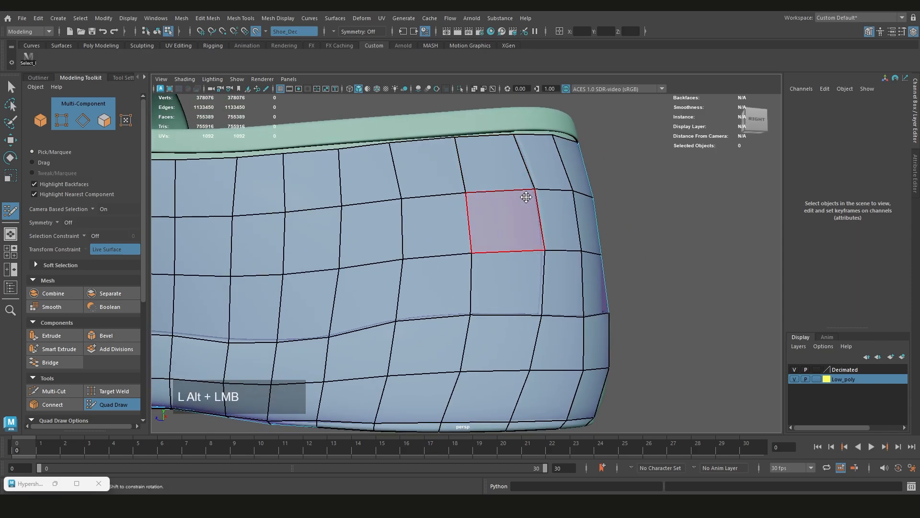
{"action": "left_click_drag", "start_coordinate": [526, 197], "coordinate": [426, 201], "text": "alt"}
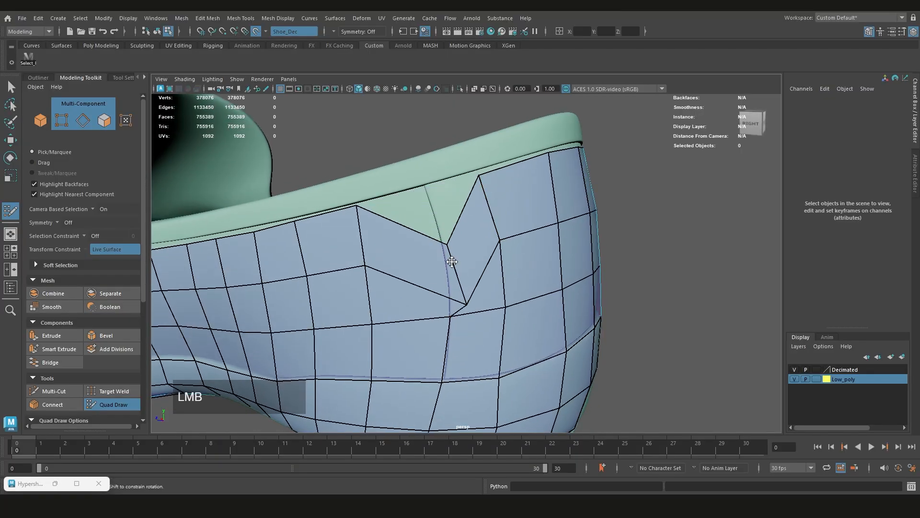
{"action": "left_click_drag", "start_coordinate": [452, 261], "coordinate": [549, 171], "text": "alt"}
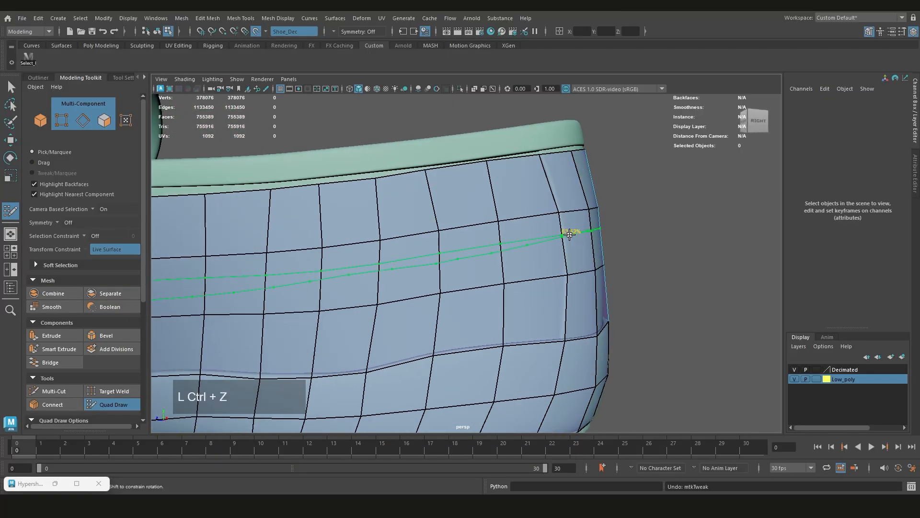
Insert an edge loop around the whole sole just above the existing loop along the lower crease
{"action": "left_click_drag", "start_coordinate": [570, 235], "coordinate": [396, 328], "text": "alt"}
{"action": "scroll", "coordinate": [396, 329], "scroll_direction": "down", "scroll_amount": 5}
{"action": "middle_click_drag", "start_coordinate": [396, 329], "coordinate": [551, 298], "text": "alt"}
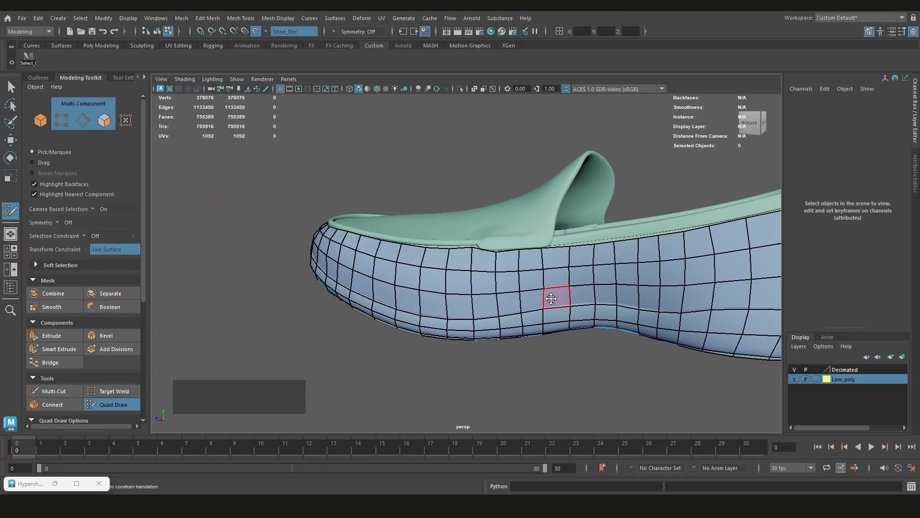
{"action": "left_click_drag", "start_coordinate": [468, 280], "coordinate": [599, 244], "text": "alt"}
{"action": "scroll", "coordinate": [584, 242], "scroll_direction": "down", "scroll_amount": 3}
{"action": "middle_click_drag", "start_coordinate": [599, 245], "coordinate": [587, 265], "text": "alt"}
{"action": "scroll", "coordinate": [545, 265], "scroll_direction": "up", "scroll_amount": 4}
{"action": "middle_click_drag", "start_coordinate": [470, 235], "coordinate": [507, 252], "text": "alt"}
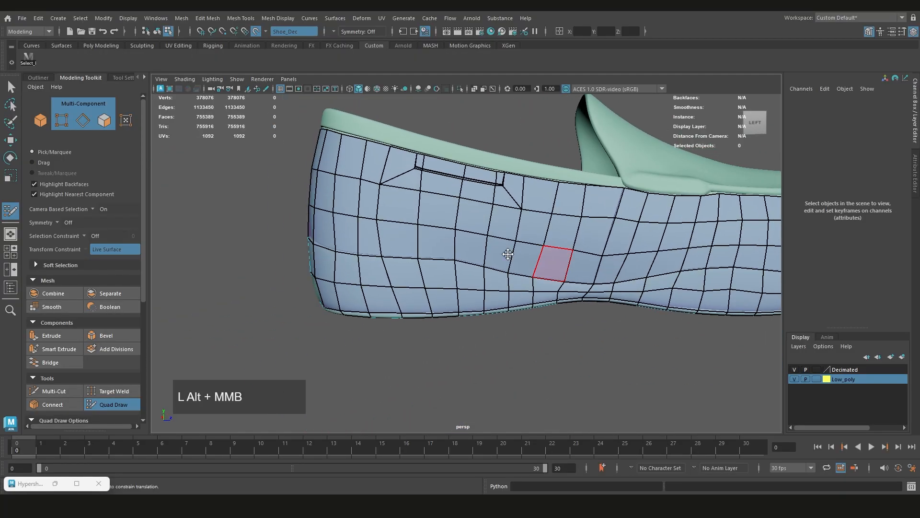
{"action": "scroll", "coordinate": [479, 253], "scroll_direction": "up", "scroll_amount": 4}
{"action": "left_click_drag", "start_coordinate": [426, 253], "coordinate": [384, 263], "text": "alt"}
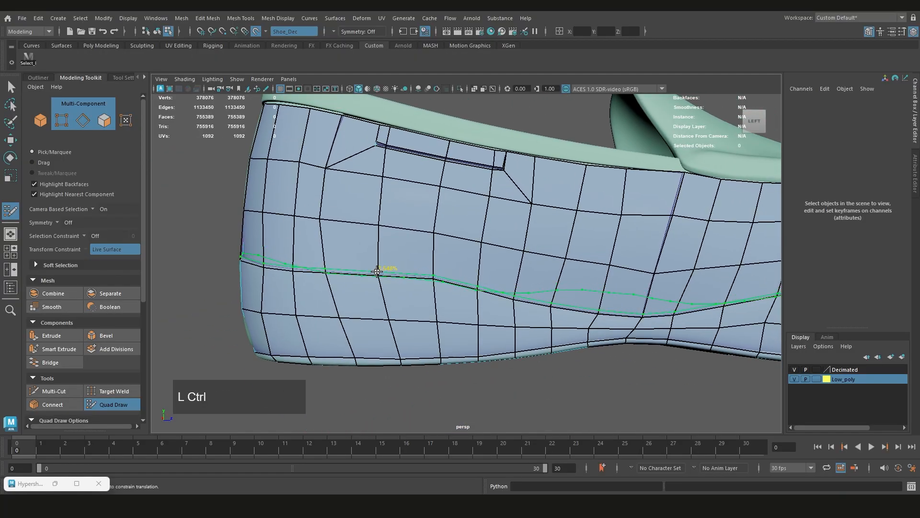
{"action": "left_click", "coordinate": [377, 269], "text": "ctrl"}
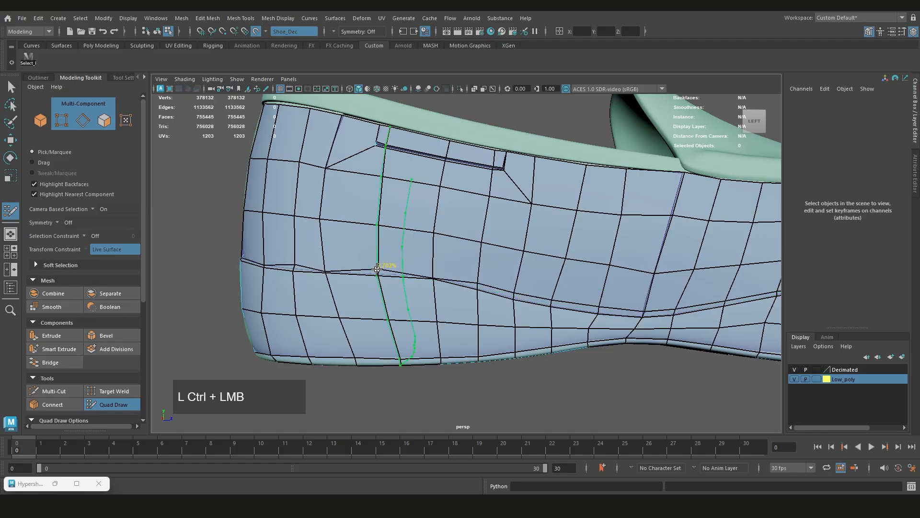
Examine how the new edge loop follows the crease around the heel and along the right side
{"action": "middle_click_drag", "start_coordinate": [384, 267], "coordinate": [489, 308], "text": "alt"}
{"action": "scroll", "coordinate": [499, 297], "scroll_direction": "up", "scroll_amount": 3, "text": "alt"}
{"action": "left_click_drag", "start_coordinate": [499, 297], "coordinate": [438, 289], "text": "alt"}
{"action": "middle_click_drag", "start_coordinate": [520, 289], "coordinate": [616, 286], "text": "alt"}
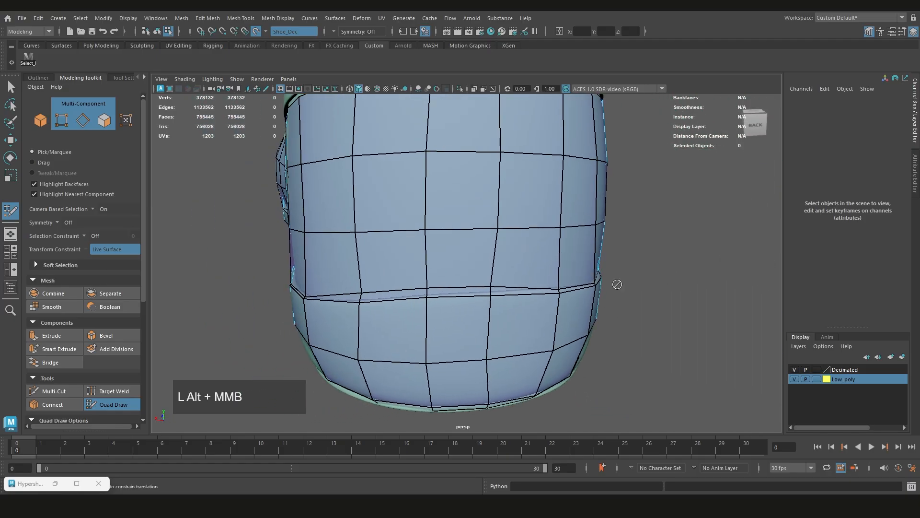
{"action": "scroll", "coordinate": [616, 285], "scroll_direction": "up", "scroll_amount": 2, "text": "alt"}
{"action": "left_click_drag", "start_coordinate": [440, 291], "coordinate": [441, 296]}
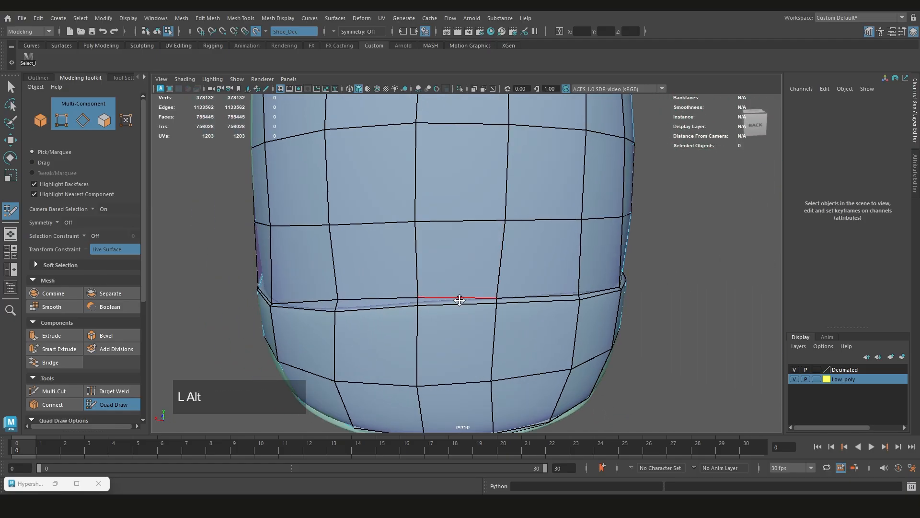
{"action": "middle_click_drag", "start_coordinate": [460, 300], "coordinate": [527, 282], "text": "alt"}
{"action": "scroll", "coordinate": [527, 282], "scroll_direction": "up", "scroll_amount": 2, "text": "alt"}
{"action": "mouse_move", "coordinate": [527, 285]}
{"action": "left_mouse_down"}
{"action": "mouse_move", "coordinate": [519, 290]}
{"action": "mouse_move", "coordinate": [526, 283]}
{"action": "left_mouse_up"}
{"action": "scroll", "coordinate": [520, 289], "scroll_direction": "down", "scroll_amount": 2, "text": "alt"}
{"action": "scroll", "coordinate": [526, 284], "scroll_direction": "down", "scroll_amount": 3, "text": "alt"}
{"action": "left_click_drag", "start_coordinate": [407, 289], "coordinate": [501, 278], "text": "alt"}
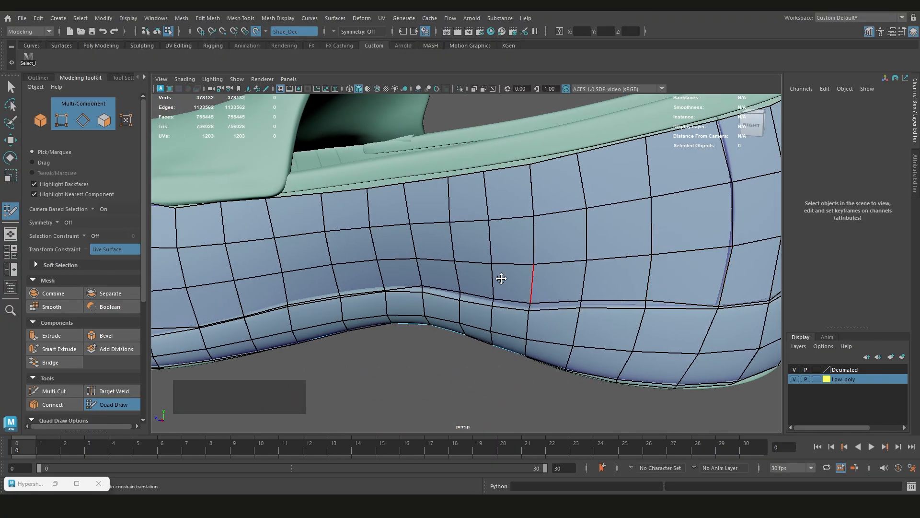
Move the new loop's vertices on the right side of the sole up to the upper edge of the crease
{"action": "middle_click_drag", "start_coordinate": [501, 279], "coordinate": [616, 244], "text": "alt"}
{"action": "scroll", "coordinate": [484, 315], "scroll_direction": "up", "scroll_amount": 5}
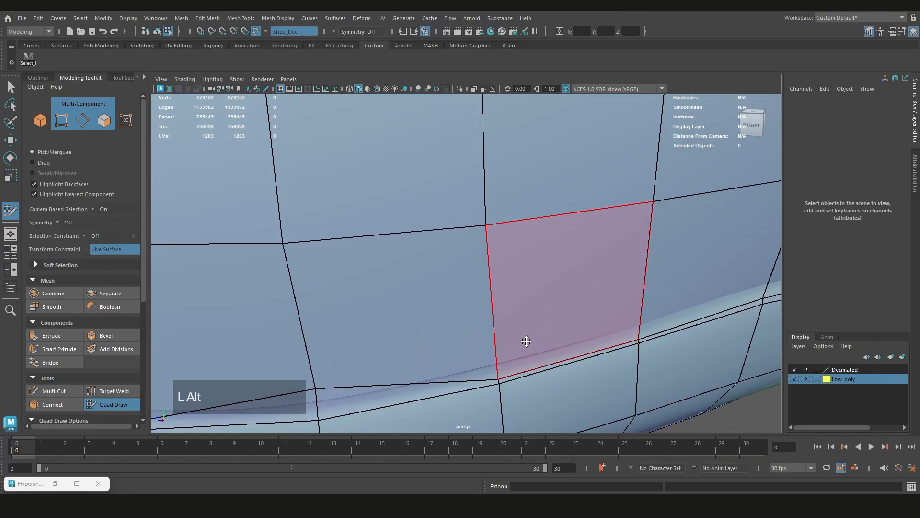
{"action": "middle_click_drag", "start_coordinate": [526, 341], "coordinate": [515, 309], "text": "alt"}
{"action": "mouse_move", "coordinate": [486, 345]}
{"action": "left_mouse_down"}
{"action": "mouse_move", "coordinate": [482, 333]}
{"action": "mouse_move", "coordinate": [491, 351]}
{"action": "left_mouse_up"}
{"action": "key", "text": "ctrl+z"}
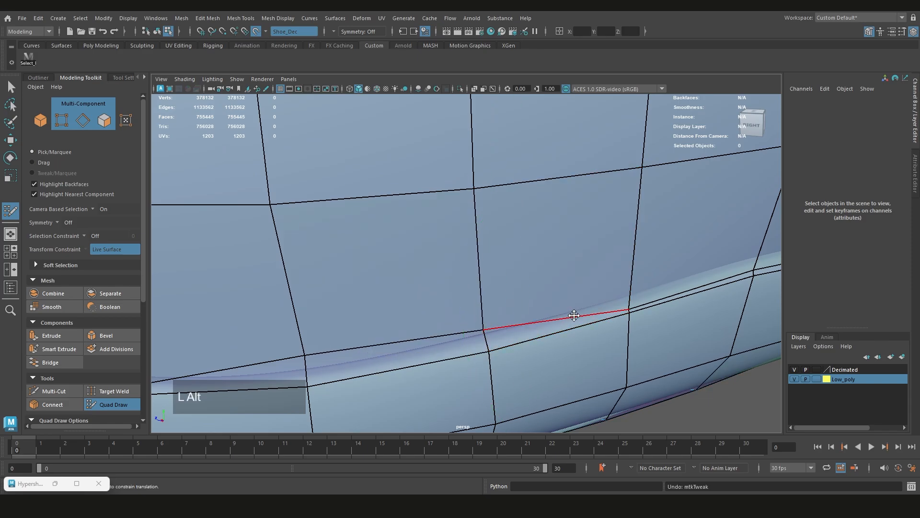
{"action": "middle_click_drag", "start_coordinate": [574, 315], "coordinate": [543, 304], "text": "alt"}
{"action": "left_click_drag", "start_coordinate": [596, 300], "coordinate": [595, 285]}
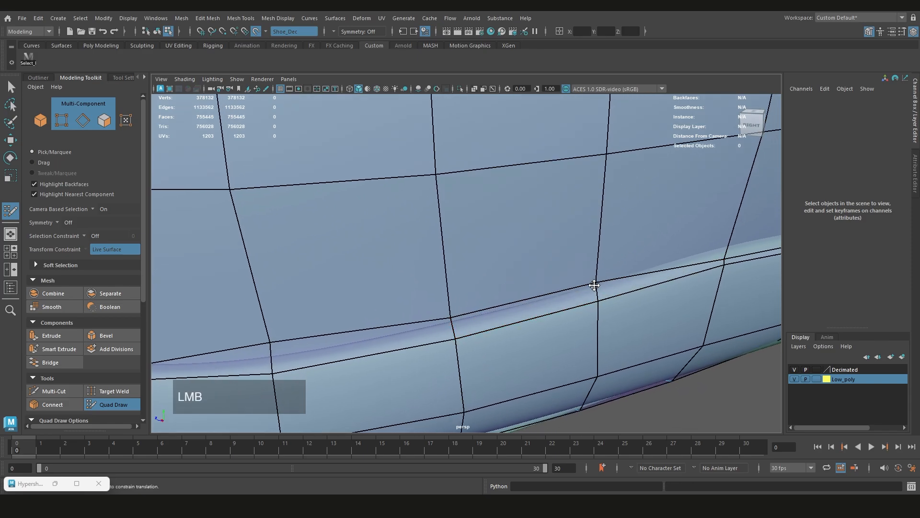
{"action": "mouse_move", "coordinate": [453, 322]}
{"action": "left_mouse_down"}
{"action": "mouse_move", "coordinate": [438, 306]}
{"action": "mouse_move", "coordinate": [493, 260]}
{"action": "mouse_move", "coordinate": [468, 271]}
{"action": "left_mouse_up"}
{"action": "left_click_drag", "start_coordinate": [419, 290], "coordinate": [417, 304]}
{"action": "scroll", "coordinate": [465, 277], "scroll_direction": "down", "scroll_amount": 4}
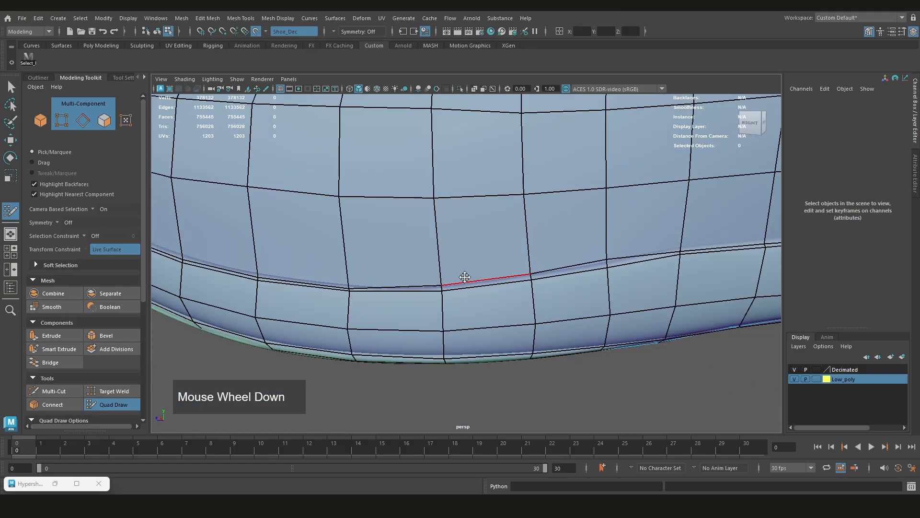
Check the new loop from the toe to the heel and save the scene
{"action": "scroll", "coordinate": [465, 277], "scroll_direction": "down", "scroll_amount": 3}
{"action": "middle_click_drag", "start_coordinate": [465, 277], "coordinate": [503, 294], "text": "alt"}
{"action": "mouse_move", "coordinate": [503, 294]}
{"action": "left_mouse_down", "text": "alt"}
{"action": "mouse_move", "coordinate": [643, 284]}
{"action": "mouse_move", "coordinate": [579, 273]}
{"action": "mouse_move", "coordinate": [452, 288]}
{"action": "left_mouse_up", "text": "alt"}
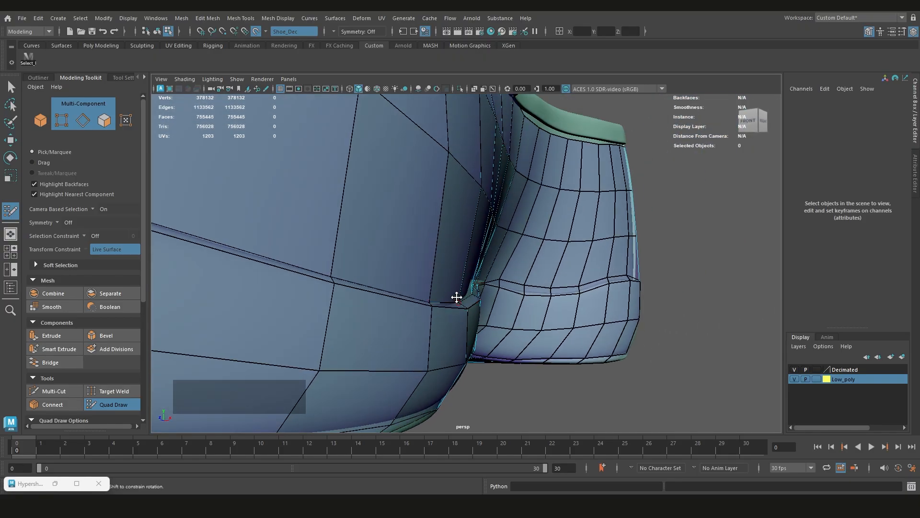
{"action": "scroll", "coordinate": [469, 306], "scroll_direction": "down", "scroll_amount": 2}
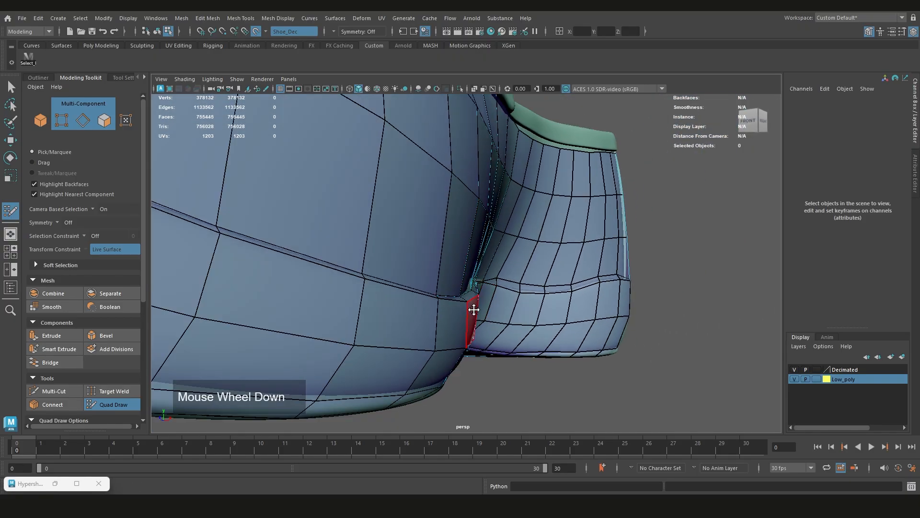
{"action": "left_click_drag", "start_coordinate": [625, 299], "coordinate": [422, 274], "text": "alt"}
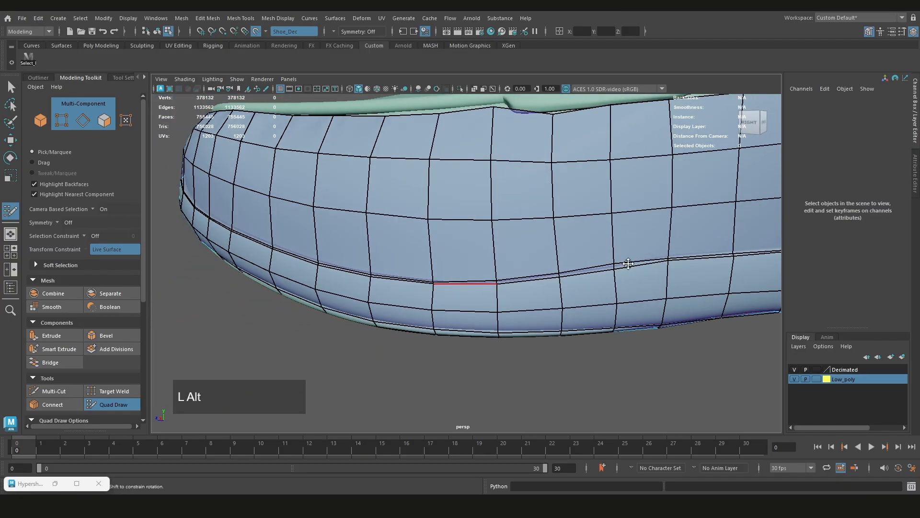
{"action": "scroll", "coordinate": [432, 268], "scroll_direction": "down", "scroll_amount": 2}
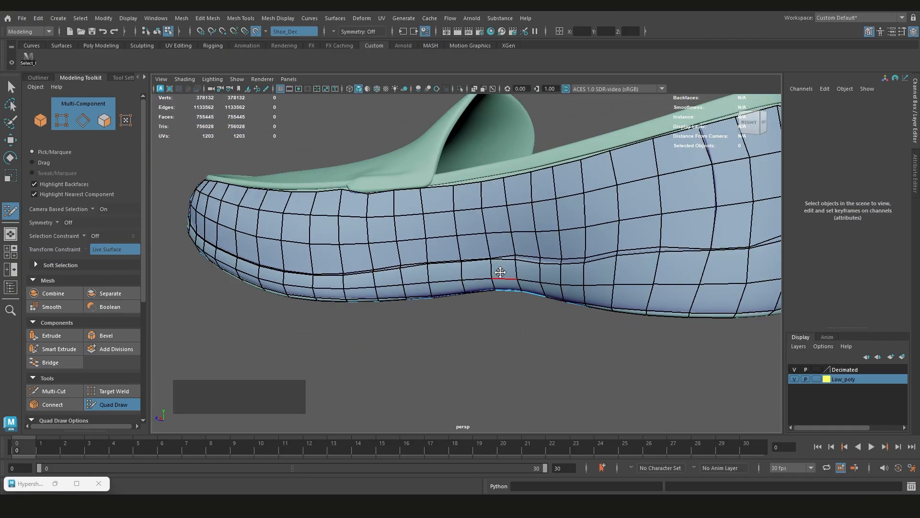
{"action": "scroll", "coordinate": [486, 257], "scroll_direction": "down", "scroll_amount": 1}
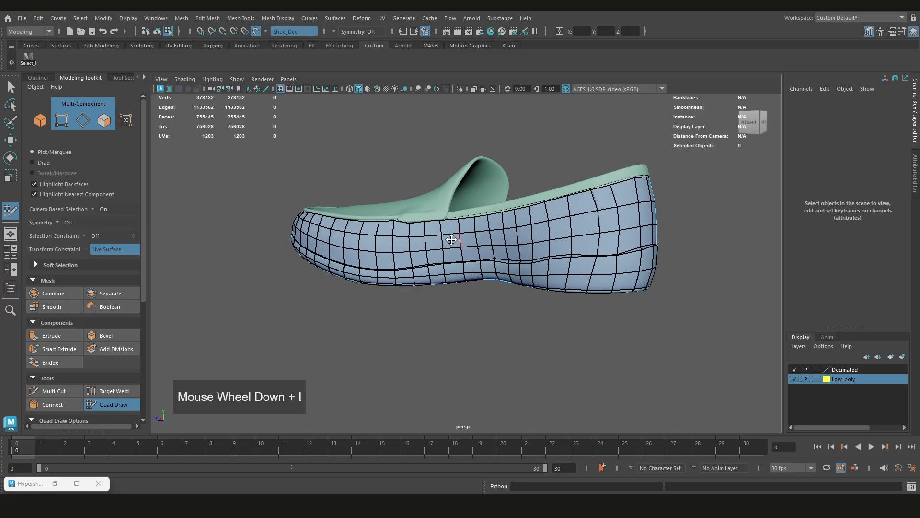
{"action": "middle_click_drag", "start_coordinate": [460, 240], "coordinate": [575, 258], "text": "alt"}
{"action": "scroll", "coordinate": [575, 259], "scroll_direction": "up", "scroll_amount": 2, "text": "alt"}
{"action": "mouse_move", "coordinate": [575, 259]}
{"action": "left_mouse_down", "text": "alt"}
{"action": "mouse_move", "coordinate": [649, 270]}
{"action": "mouse_move", "coordinate": [598, 282]}
{"action": "mouse_move", "coordinate": [582, 258]}
{"action": "left_mouse_up", "text": "alt"}
{"action": "scroll", "coordinate": [522, 283], "scroll_direction": "up", "scroll_amount": 5}
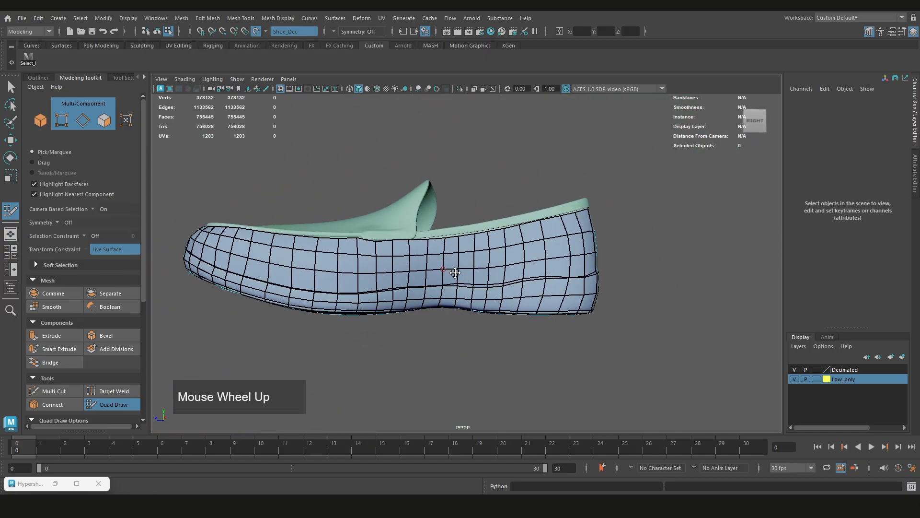
{"action": "key", "text": "ctrl+s"}
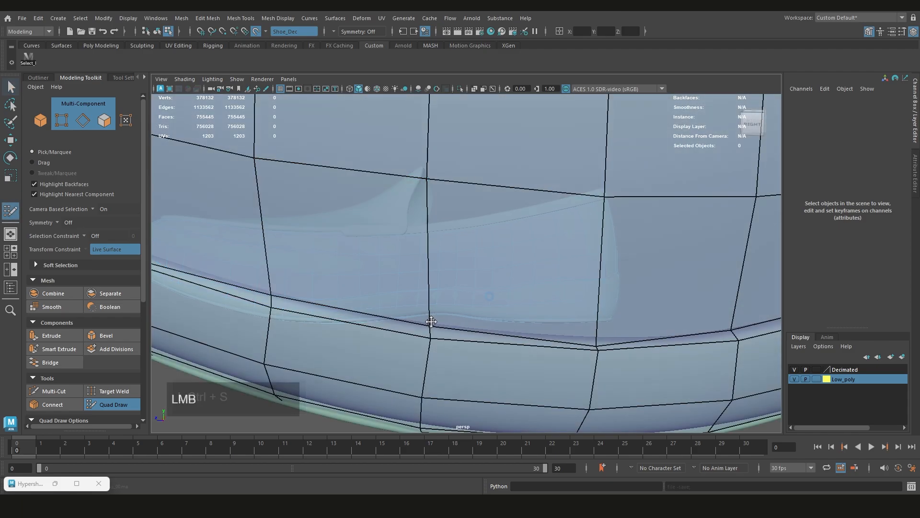
Align the crease loop vertices with the high-poly groove along the right forefoot and around the toe
{"action": "left_click_drag", "start_coordinate": [433, 321], "coordinate": [460, 329]}
{"action": "scroll", "coordinate": [523, 326], "scroll_direction": "up", "scroll_amount": 3}
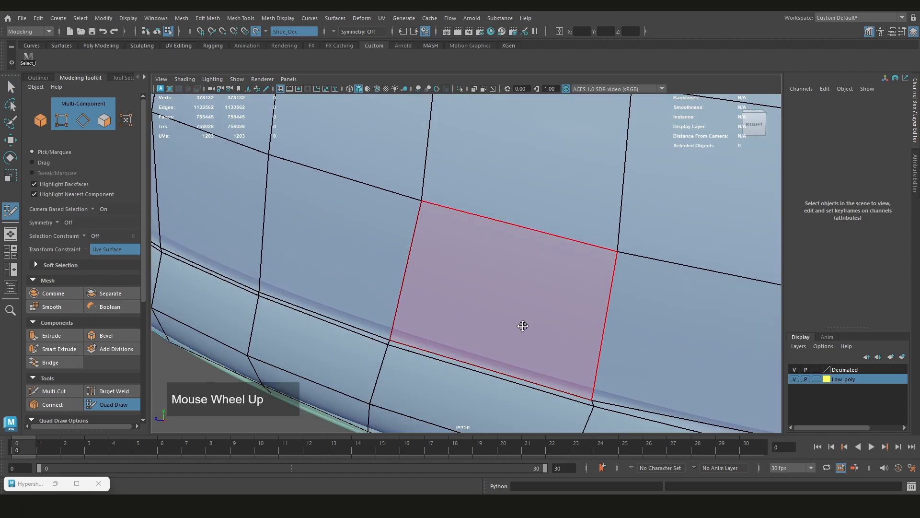
{"action": "left_click_drag", "start_coordinate": [594, 388], "coordinate": [522, 300], "text": "alt"}
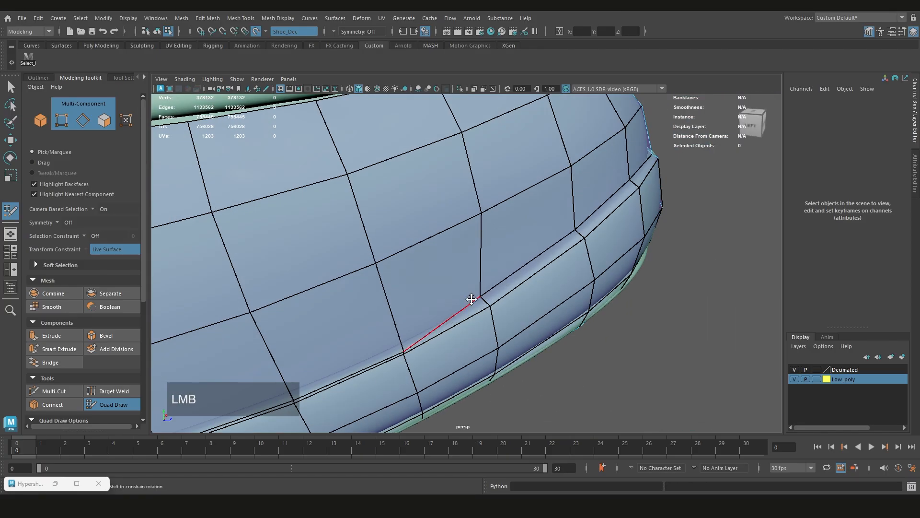
{"action": "left_click_drag", "start_coordinate": [439, 343], "coordinate": [441, 347]}
{"action": "middle_click_drag", "start_coordinate": [174, 372], "coordinate": [419, 289], "text": "alt"}
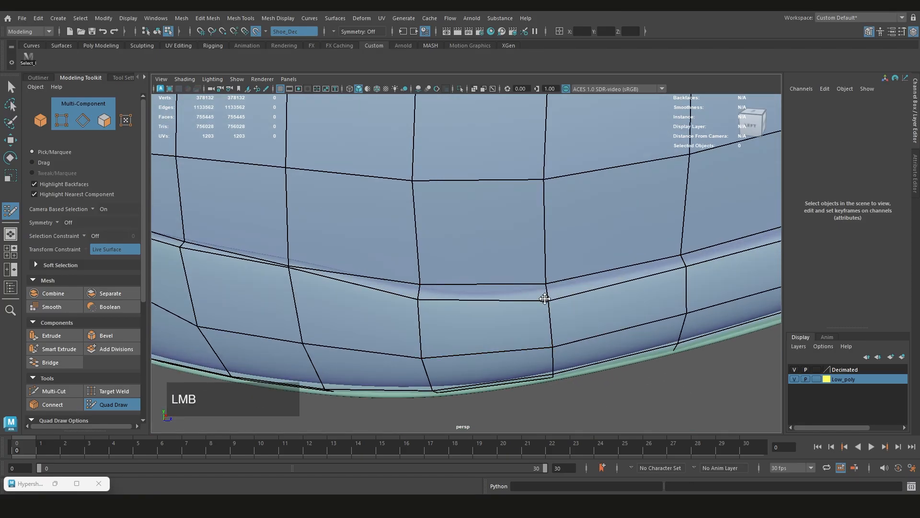
Align the paired crease loop vertices with the groove along the left forefoot toward the arch
{"action": "middle_click_drag", "start_coordinate": [345, 282], "coordinate": [498, 269], "text": "alt"}
{"action": "left_click_drag", "start_coordinate": [491, 255], "coordinate": [492, 258]}
{"action": "middle_click_drag", "start_coordinate": [331, 254], "coordinate": [497, 306], "text": "alt"}
{"action": "scroll", "coordinate": [508, 298], "scroll_direction": "down", "scroll_amount": 1}
{"action": "left_click_drag", "start_coordinate": [508, 297], "coordinate": [551, 306], "text": "alt"}
{"action": "left_click_drag", "start_coordinate": [567, 319], "coordinate": [566, 325]}
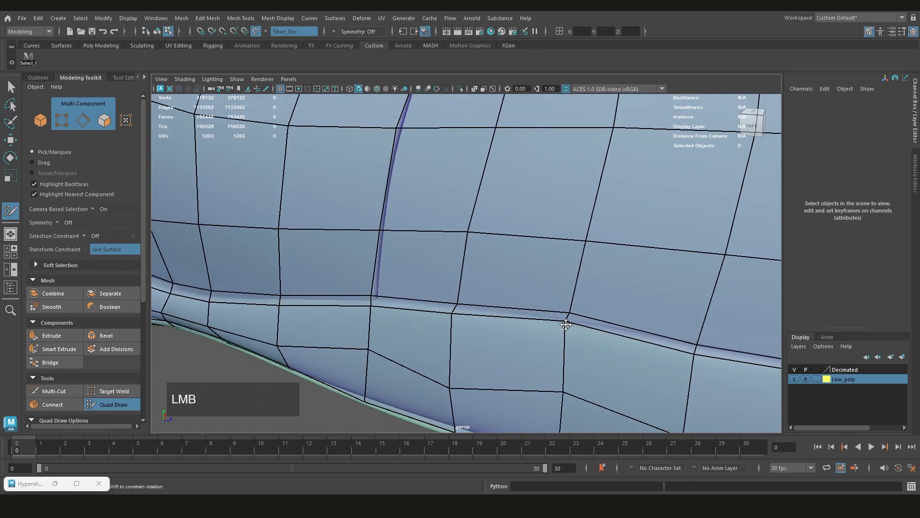
Adjust the crease loop vertices along the left arch so both loops border the groove
{"action": "middle_click_drag", "start_coordinate": [570, 317], "coordinate": [475, 295], "text": "alt"}
{"action": "scroll", "coordinate": [474, 296], "scroll_direction": "up", "scroll_amount": 1}
{"action": "left_click_drag", "start_coordinate": [474, 296], "coordinate": [507, 297], "text": "alt"}
{"action": "left_click_drag", "start_coordinate": [507, 297], "coordinate": [509, 300]}
{"action": "scroll", "coordinate": [510, 300], "scroll_direction": "up", "scroll_amount": 2}
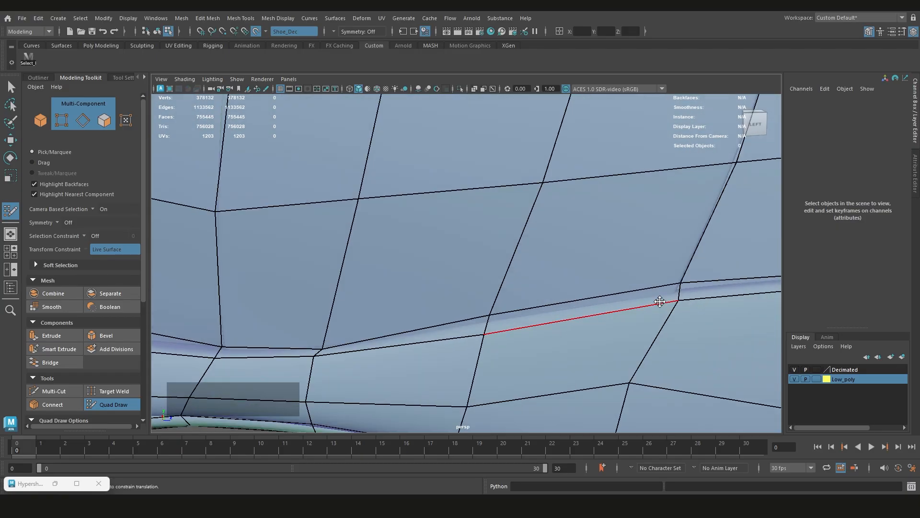
{"action": "middle_click_drag", "start_coordinate": [661, 301], "coordinate": [554, 276], "text": "alt"}
{"action": "left_click_drag", "start_coordinate": [554, 276], "coordinate": [553, 280]}
{"action": "left_click_drag", "start_coordinate": [402, 312], "coordinate": [480, 288], "text": "alt"}
{"action": "scroll", "coordinate": [540, 263], "scroll_direction": "up", "scroll_amount": 1}
{"action": "left_click_drag", "start_coordinate": [432, 271], "coordinate": [497, 286], "text": "alt"}
{"action": "left_click_drag", "start_coordinate": [497, 286], "coordinate": [538, 281], "text": "alt"}
Fit the remaining crease loop vertices to the groove around the heel
{"action": "middle_click_drag", "start_coordinate": [432, 264], "coordinate": [575, 303], "text": "alt"}
{"action": "scroll", "coordinate": [575, 303], "scroll_direction": "up", "scroll_amount": 1}
{"action": "left_click_drag", "start_coordinate": [575, 303], "coordinate": [532, 314], "text": "alt"}
{"action": "left_click_drag", "start_coordinate": [591, 262], "coordinate": [590, 269]}
{"action": "left_click_drag", "start_coordinate": [510, 241], "coordinate": [508, 247]}
{"action": "middle_click_drag", "start_coordinate": [355, 223], "coordinate": [473, 257], "text": "alt"}
{"action": "scroll", "coordinate": [474, 258], "scroll_direction": "up", "scroll_amount": 1}
{"action": "left_click_drag", "start_coordinate": [474, 256], "coordinate": [579, 280]}
{"action": "scroll", "coordinate": [580, 280], "scroll_direction": "up", "scroll_amount": 1}
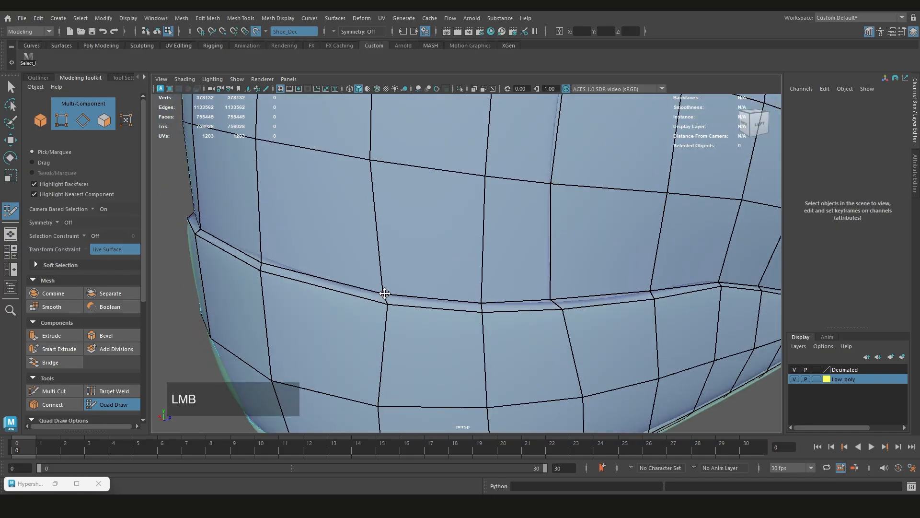
{"action": "mouse_move", "coordinate": [391, 294]}
{"action": "left_mouse_down", "text": "alt"}
{"action": "mouse_move", "coordinate": [479, 291]}
{"action": "mouse_move", "coordinate": [556, 276]}
{"action": "mouse_move", "coordinate": [505, 354]}
{"action": "mouse_move", "coordinate": [509, 303]}
{"action": "mouse_move", "coordinate": [452, 282]}
{"action": "mouse_move", "coordinate": [402, 283]}
{"action": "left_mouse_up", "text": "alt"}
Leave Quad Draw and switch the low-poly mesh to vertex selection
{"action": "scroll", "coordinate": [515, 282], "scroll_direction": "down", "scroll_amount": 2}
{"action": "scroll", "coordinate": [556, 275], "scroll_direction": "down", "scroll_amount": 3}
{"action": "scroll", "coordinate": [509, 302], "scroll_direction": "up", "scroll_amount": 1}
{"action": "key", "text": "q"}
{"action": "scroll", "coordinate": [509, 303], "scroll_direction": "down", "scroll_amount": 5}
{"action": "scroll", "coordinate": [501, 304], "scroll_direction": "up", "scroll_amount": 5}
{"action": "key", "text": "y"}
{"action": "key", "text": "q"}
{"action": "key", "text": "F9"}
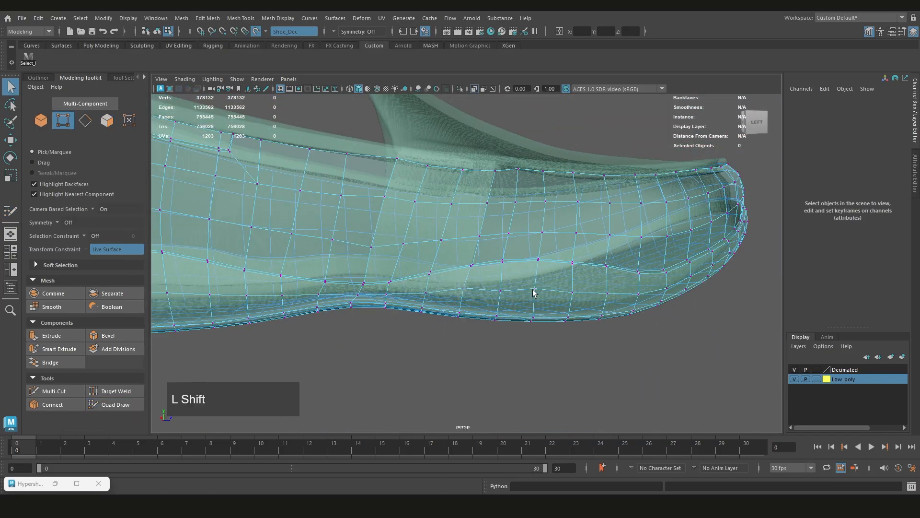
Select two vertices in the row below the crease on the left forefoot and shift them slightly with the Move tool
{"action": "left_click", "coordinate": [534, 290], "text": "shift"}
{"action": "left_click_drag", "start_coordinate": [535, 290], "coordinate": [584, 305], "text": "alt"}
{"action": "left_click", "coordinate": [458, 288], "text": "shift"}
{"action": "left_click", "coordinate": [524, 280], "text": "shift"}
{"action": "key", "text": "ctrl+shift+z"}
{"action": "key", "text": "w"}
{"action": "left_click_drag", "start_coordinate": [524, 280], "coordinate": [479, 278], "text": "alt"}
{"action": "left_click_drag", "start_coordinate": [474, 273], "coordinate": [480, 274]}
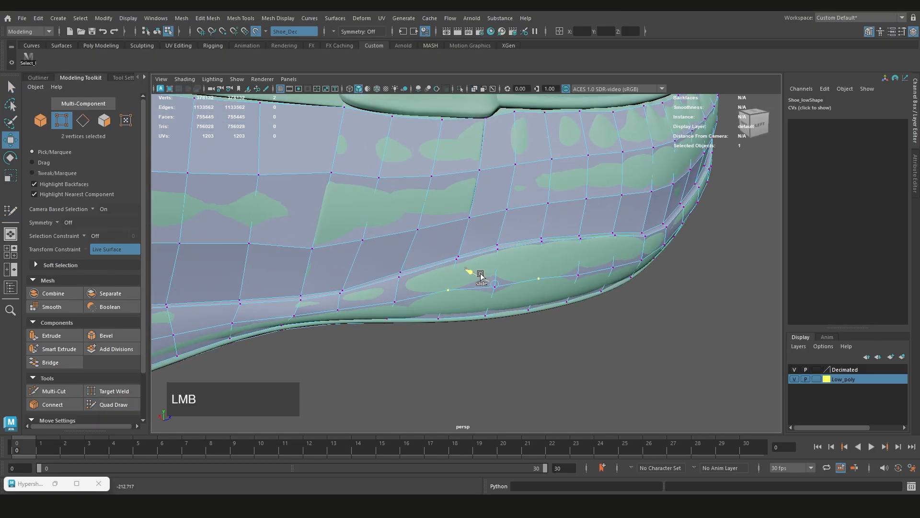
Reactivate Quad Draw on the low-poly shoe mesh
{"action": "key", "text": "y"}
{"action": "mouse_move", "coordinate": [597, 295]}
{"action": "left_mouse_down", "text": "alt"}
{"action": "mouse_move", "coordinate": [484, 300]}
{"action": "mouse_move", "coordinate": [563, 294]}
{"action": "left_mouse_up", "text": "alt"}
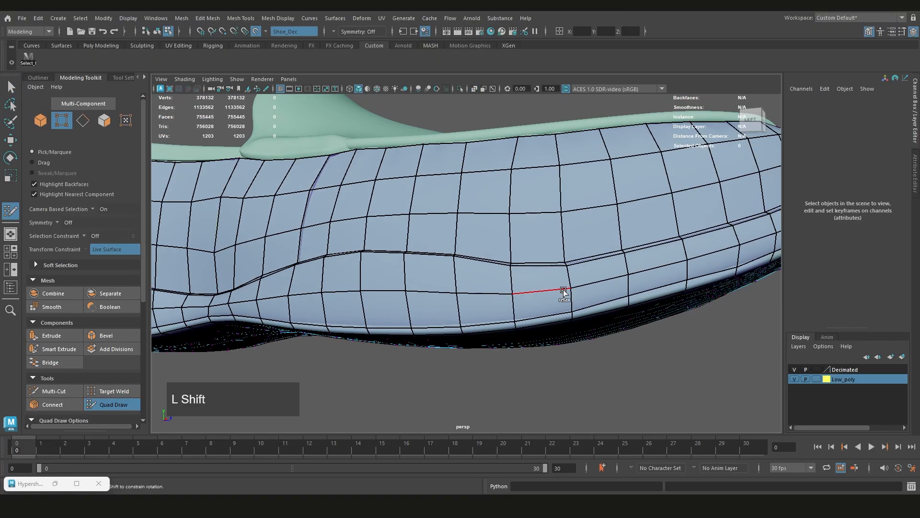
{"action": "key", "text": "q"}
{"action": "middle_click_drag", "start_coordinate": [562, 294], "coordinate": [674, 314], "text": "alt"}
{"action": "scroll", "coordinate": [479, 269], "scroll_direction": "up", "scroll_amount": 4}
{"action": "key", "text": "y"}
{"action": "mouse_move", "coordinate": [539, 237]}
{"action": "left_mouse_down", "text": "alt"}
{"action": "mouse_move", "coordinate": [477, 226]}
{"action": "mouse_move", "coordinate": [486, 277]}
{"action": "left_mouse_up", "text": "alt"}
{"action": "scroll", "coordinate": [477, 226], "scroll_direction": "down", "scroll_amount": 5}
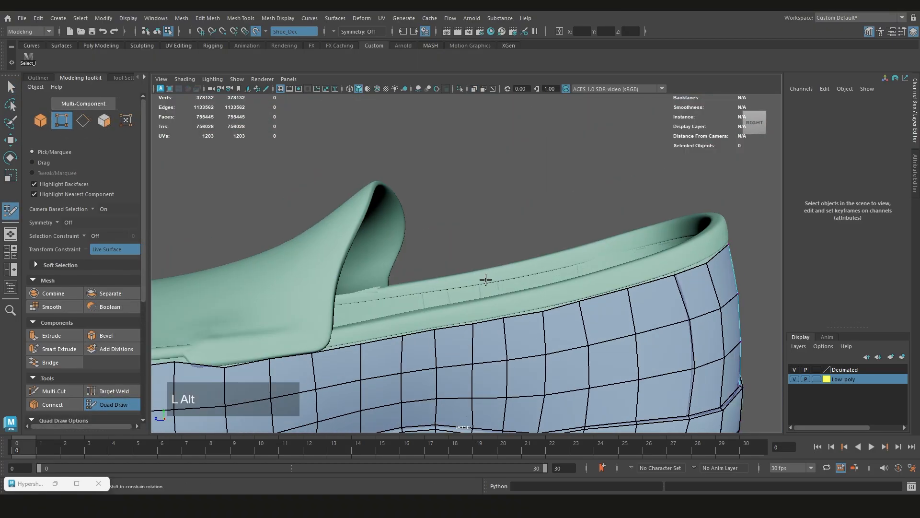
Extrude the first faces upward from the low-poly's top border on the right side of the heel, over the collar
{"action": "scroll", "coordinate": [487, 277], "scroll_direction": "up", "scroll_amount": 4}
{"action": "left_click_drag", "start_coordinate": [372, 268], "coordinate": [372, 271]}
{"action": "left_click_drag", "start_coordinate": [542, 235], "coordinate": [498, 231], "text": "alt"}
{"action": "left_click_drag", "start_coordinate": [502, 232], "coordinate": [459, 251]}
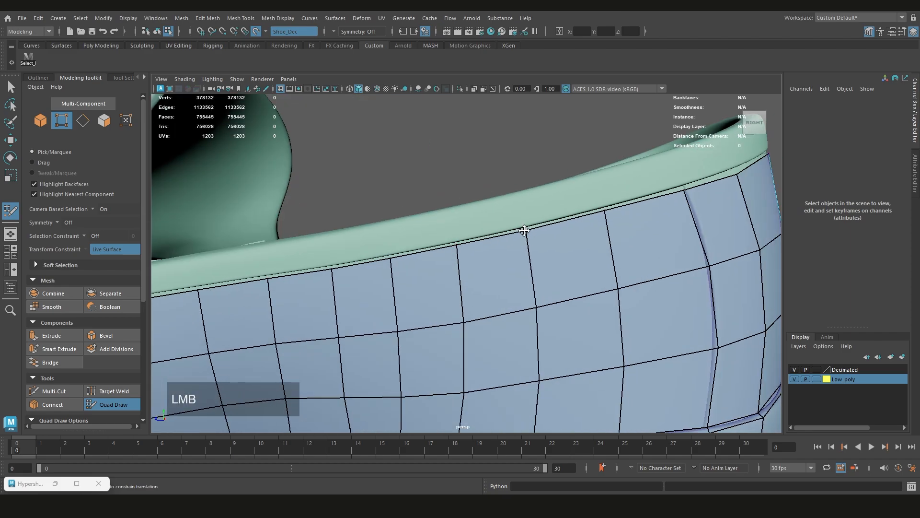
{"action": "left_click_drag", "start_coordinate": [525, 231], "coordinate": [422, 249], "text": "alt"}
{"action": "left_click_drag", "start_coordinate": [407, 252], "coordinate": [501, 200]}
{"action": "left_click_drag", "start_coordinate": [542, 221], "coordinate": [494, 218]}
{"action": "left_click_drag", "start_coordinate": [494, 227], "coordinate": [442, 224]}
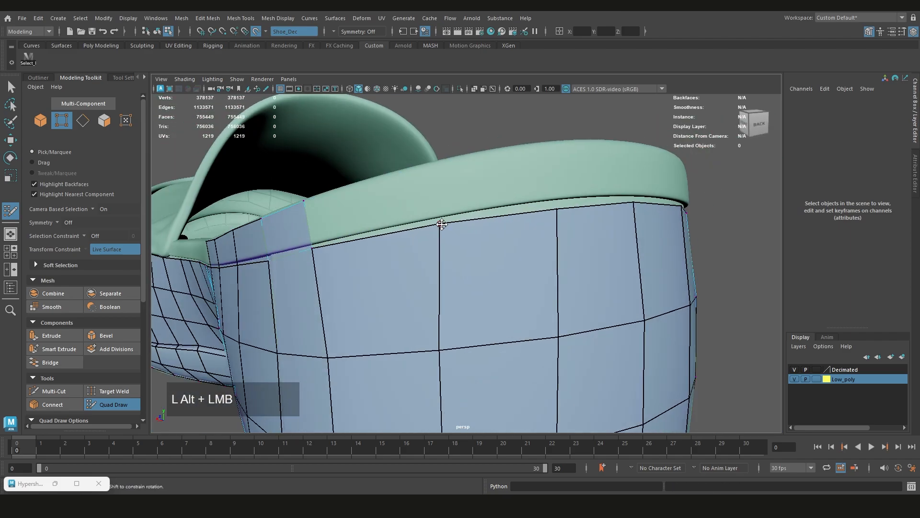
Continue the extruded collar strip face by face around the back of the heel
{"action": "left_click_drag", "start_coordinate": [399, 182], "coordinate": [425, 163]}
{"action": "left_click_drag", "start_coordinate": [508, 212], "coordinate": [550, 144]}
{"action": "left_click_drag", "start_coordinate": [436, 256], "coordinate": [364, 245], "text": "alt"}
{"action": "left_click_drag", "start_coordinate": [371, 225], "coordinate": [405, 189]}
{"action": "left_click_drag", "start_coordinate": [518, 206], "coordinate": [421, 216], "text": "alt"}
{"action": "left_click_drag", "start_coordinate": [439, 238], "coordinate": [532, 201]}
{"action": "left_click_drag", "start_coordinate": [570, 250], "coordinate": [610, 225]}
Extend the collar strip along the left side of the shoe toward the tongue
{"action": "scroll", "coordinate": [575, 221], "scroll_direction": "down", "scroll_amount": 5}
{"action": "left_click_drag", "start_coordinate": [551, 218], "coordinate": [431, 214], "text": "alt"}
{"action": "scroll", "coordinate": [395, 210], "scroll_direction": "up", "scroll_amount": 5}
{"action": "left_click_drag", "start_coordinate": [501, 237], "coordinate": [484, 230]}
{"action": "left_click_drag", "start_coordinate": [493, 269], "coordinate": [520, 262]}
{"action": "left_click_drag", "start_coordinate": [473, 282], "coordinate": [552, 257]}
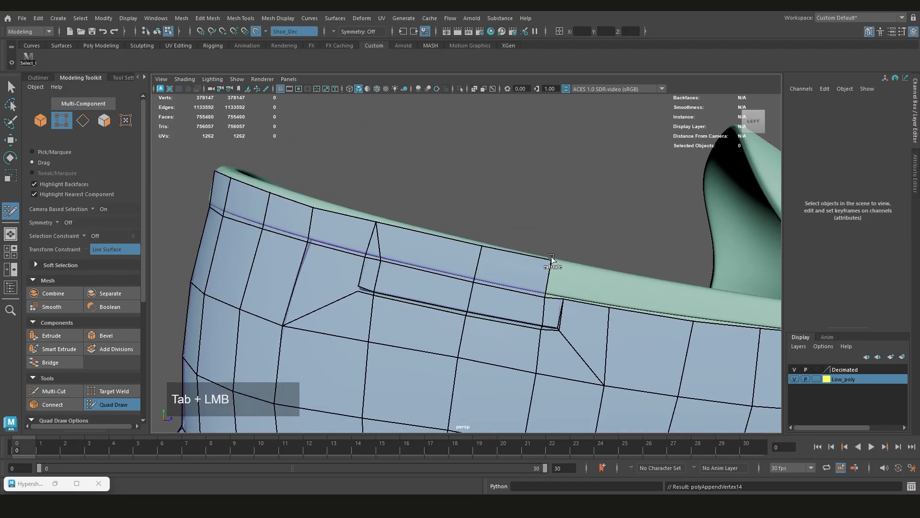
{"action": "left_click_drag", "start_coordinate": [614, 275], "coordinate": [551, 277], "text": "alt"}
{"action": "left_click_drag", "start_coordinate": [471, 279], "coordinate": [617, 277]}
Complete the collar strip on the right side by extruding faces forward until they meet the tongue
{"action": "scroll", "coordinate": [618, 277], "scroll_direction": "down", "scroll_amount": 4}
{"action": "left_click_drag", "start_coordinate": [618, 278], "coordinate": [567, 294], "text": "alt"}
{"action": "scroll", "coordinate": [559, 272], "scroll_direction": "up", "scroll_amount": 3}
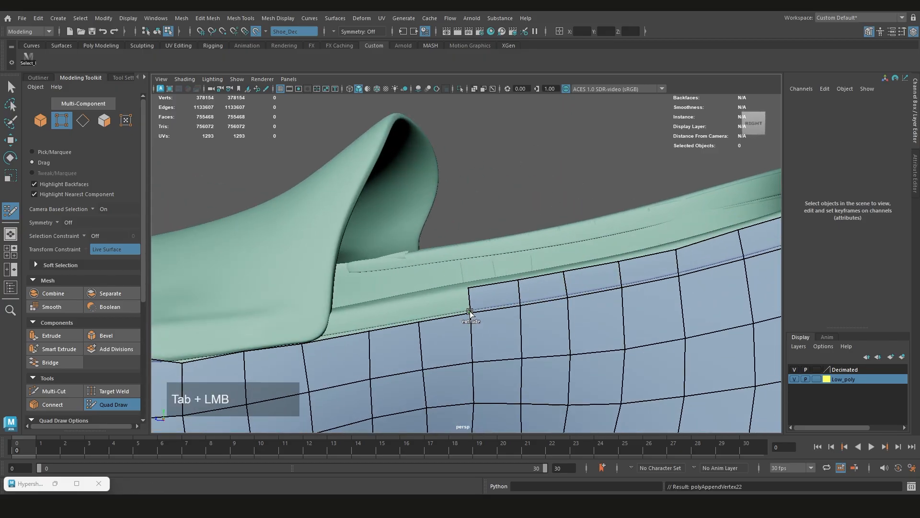
{"action": "left_click_drag", "start_coordinate": [369, 328], "coordinate": [320, 337]}
{"action": "left_click_drag", "start_coordinate": [326, 337], "coordinate": [389, 244], "text": "alt"}
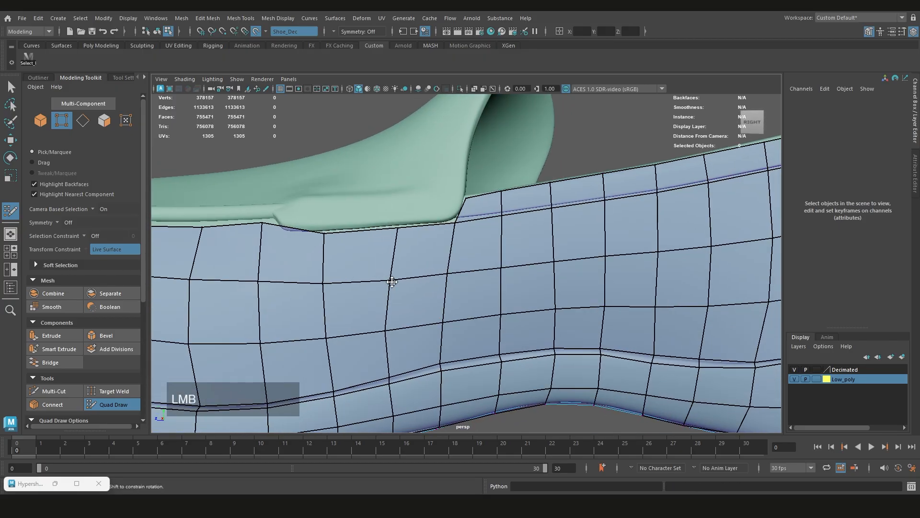
Extrude a second row of faces over the top of the collar rim along the right side
{"action": "scroll", "coordinate": [607, 273], "scroll_direction": "down", "scroll_amount": 4}
{"action": "left_click_drag", "start_coordinate": [606, 273], "coordinate": [507, 293], "text": "alt"}
{"action": "scroll", "coordinate": [479, 307], "scroll_direction": "up", "scroll_amount": 4}
{"action": "scroll", "coordinate": [438, 318], "scroll_direction": "down", "scroll_amount": 1}
{"action": "left_click_drag", "start_coordinate": [442, 338], "coordinate": [472, 284]}
{"action": "left_click_drag", "start_coordinate": [480, 276], "coordinate": [476, 262]}
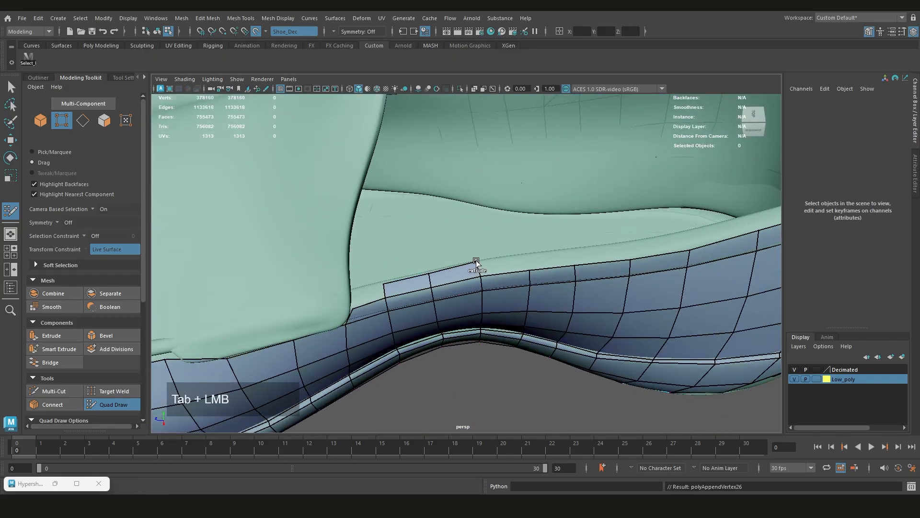
{"action": "left_click_drag", "start_coordinate": [572, 251], "coordinate": [574, 238]}
{"action": "left_click_drag", "start_coordinate": [574, 238], "coordinate": [466, 290], "text": "alt"}
{"action": "left_click_drag", "start_coordinate": [677, 241], "coordinate": [667, 220]}
{"action": "left_click_drag", "start_coordinate": [668, 219], "coordinate": [468, 312], "text": "alt"}
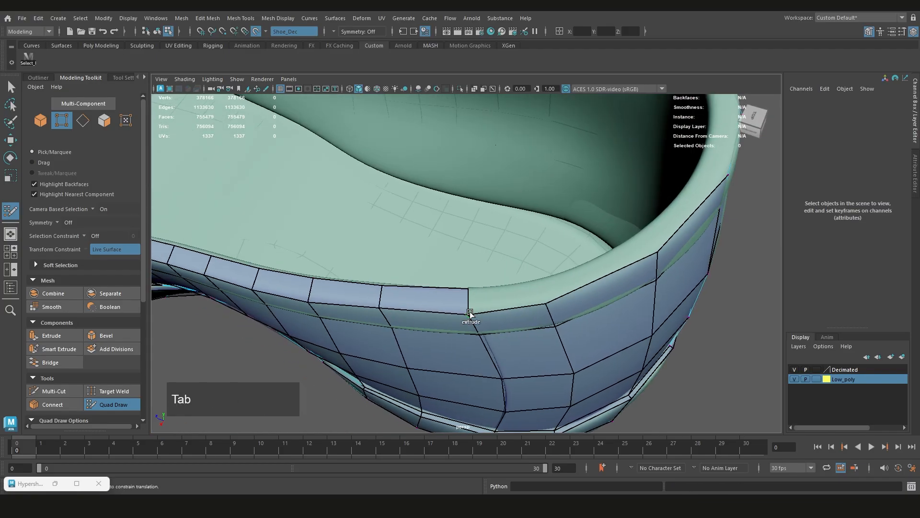
Carry the rim-top row of faces around the back of the heel
{"action": "left_click_drag", "start_coordinate": [530, 299], "coordinate": [528, 282]}
{"action": "left_click_drag", "start_coordinate": [605, 274], "coordinate": [600, 259]}
{"action": "left_click_drag", "start_coordinate": [599, 259], "coordinate": [491, 329], "text": "alt"}
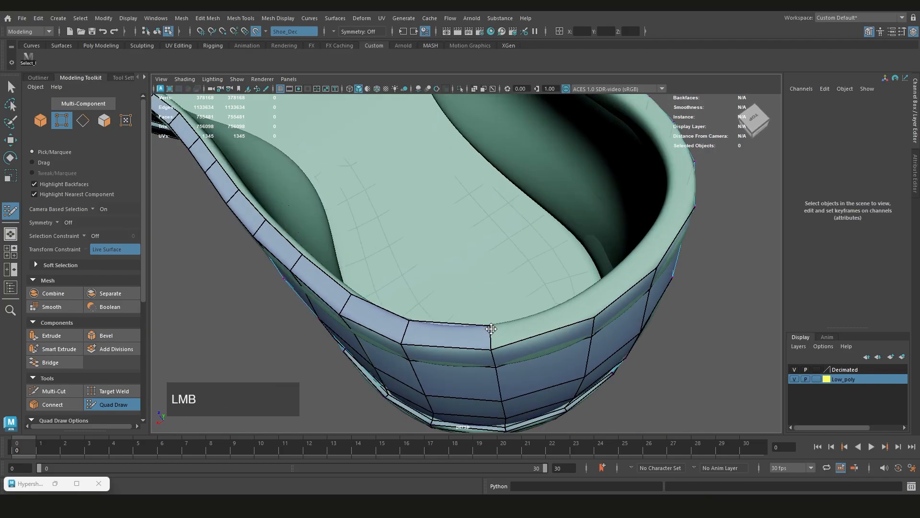
{"action": "left_click_drag", "start_coordinate": [627, 262], "coordinate": [566, 322], "text": "alt"}
{"action": "left_click_drag", "start_coordinate": [566, 322], "coordinate": [548, 333]}
{"action": "left_click_drag", "start_coordinate": [548, 333], "coordinate": [480, 286]}
Extend the rim-top row of faces along the left side of the collar toward the tongue
{"action": "left_click_drag", "start_coordinate": [481, 286], "coordinate": [486, 268]}
{"action": "left_click_drag", "start_coordinate": [537, 301], "coordinate": [541, 287]}
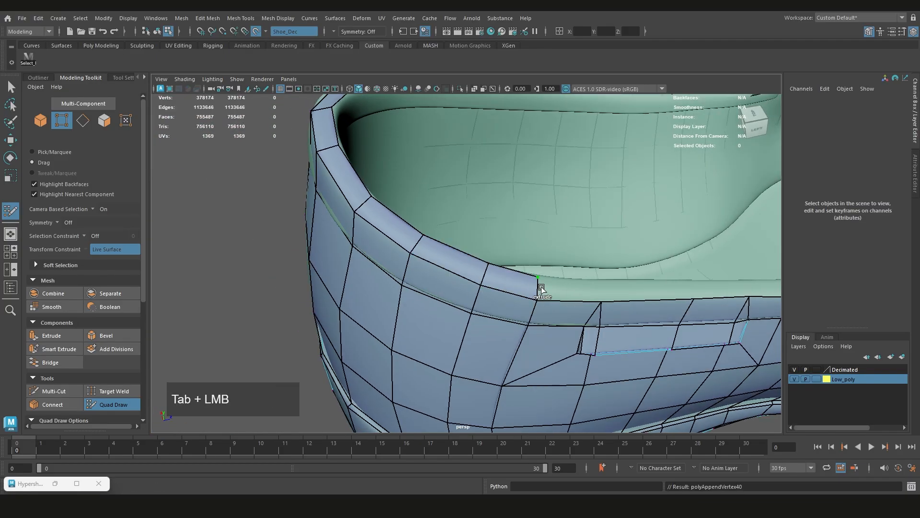
{"action": "left_click_drag", "start_coordinate": [688, 281], "coordinate": [686, 269]}
{"action": "left_click_drag", "start_coordinate": [686, 269], "coordinate": [459, 337], "text": "alt"}
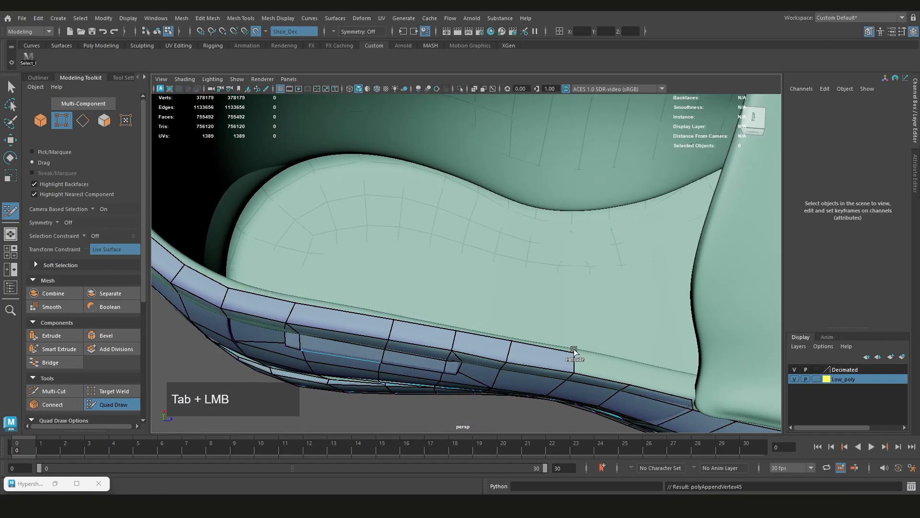
{"action": "right_click_drag", "start_coordinate": [633, 366], "coordinate": [479, 357], "text": "alt"}
{"action": "left_click_drag", "start_coordinate": [480, 357], "coordinate": [459, 288], "text": "alt"}
{"action": "right_click_drag", "start_coordinate": [481, 282], "coordinate": [422, 284], "text": "alt"}
{"action": "left_click_drag", "start_coordinate": [422, 284], "coordinate": [425, 304], "text": "alt"}
{"action": "right_click_drag", "start_coordinate": [335, 302], "coordinate": [426, 321], "text": "alt"}
{"action": "left_click_drag", "start_coordinate": [426, 321], "coordinate": [429, 302], "text": "alt"}
{"action": "left_click_drag", "start_coordinate": [609, 305], "coordinate": [611, 300]}
{"action": "right_click_drag", "start_coordinate": [666, 296], "coordinate": [575, 296], "text": "alt"}
Examine the finished rim strip and the uncovered upper from several angles around the shoe
{"action": "left_click_drag", "start_coordinate": [667, 294], "coordinate": [383, 287], "text": "alt"}
{"action": "right_click_drag", "start_coordinate": [527, 288], "coordinate": [408, 283], "text": "alt"}
{"action": "left_click_drag", "start_coordinate": [407, 283], "coordinate": [555, 293], "text": "alt"}
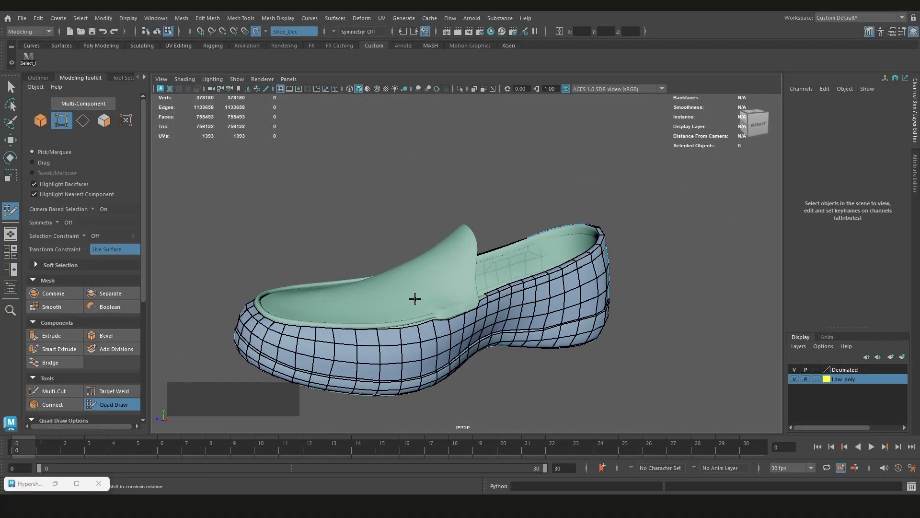
{"action": "middle_click_drag", "start_coordinate": [415, 299], "coordinate": [447, 291], "text": "alt"}
{"action": "left_click_drag", "start_coordinate": [447, 291], "coordinate": [552, 260], "text": "alt"}
{"action": "scroll", "coordinate": [460, 314], "scroll_direction": "down", "scroll_amount": 3}
{"action": "scroll", "coordinate": [446, 291], "scroll_direction": "up", "scroll_amount": 3}
{"action": "scroll", "coordinate": [589, 235], "scroll_direction": "down", "scroll_amount": 1}
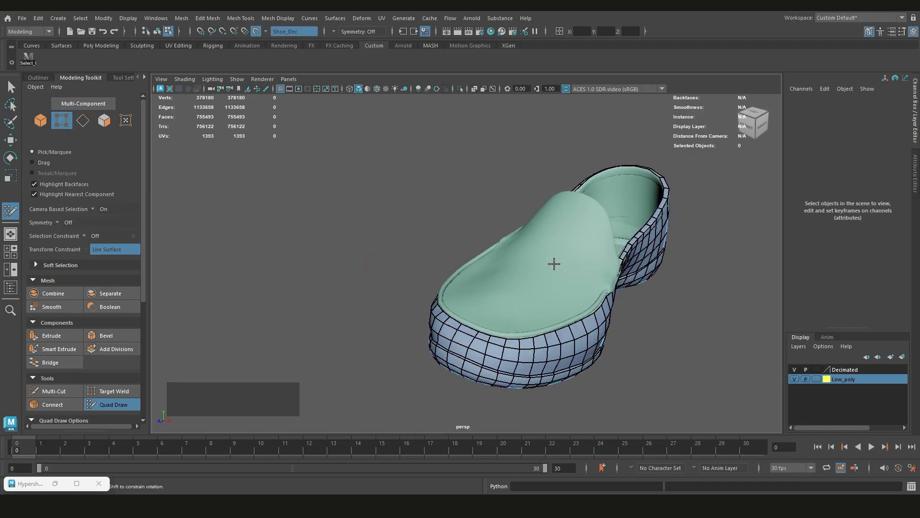
{"action": "scroll", "coordinate": [542, 277], "scroll_direction": "down", "scroll_amount": 1}
Extrude one face from the top border onto the raised trim on the left forefoot, just ahead of the tongue's edge
{"action": "middle_click_drag", "start_coordinate": [542, 278], "coordinate": [575, 307], "text": "alt"}
{"action": "scroll", "coordinate": [598, 332], "scroll_direction": "up", "scroll_amount": 5}
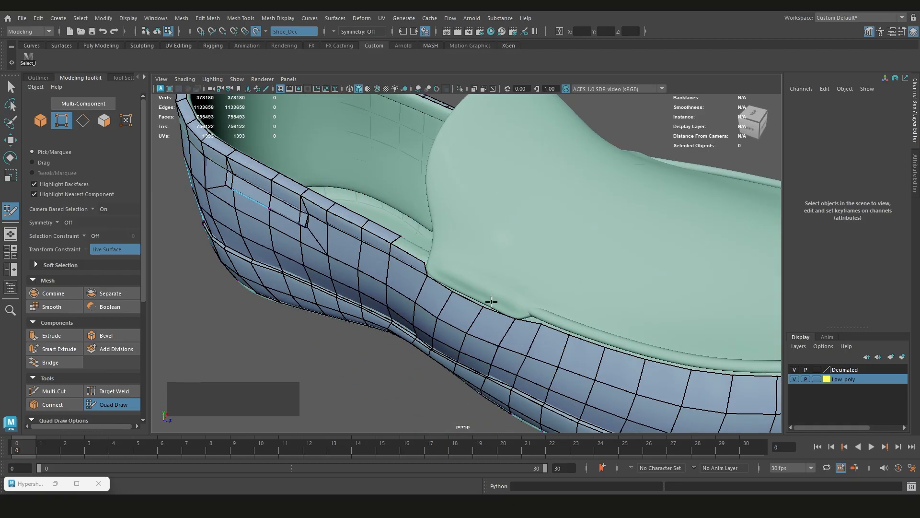
{"action": "middle_click_drag", "start_coordinate": [491, 301], "coordinate": [487, 276], "text": "alt"}
{"action": "scroll", "coordinate": [475, 294], "scroll_direction": "up", "scroll_amount": 3}
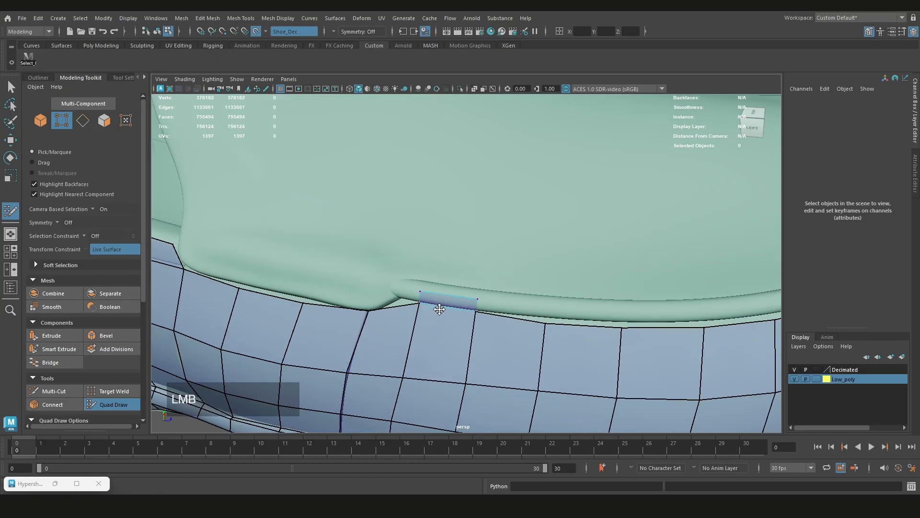
{"action": "middle_click_drag", "start_coordinate": [439, 309], "coordinate": [425, 269], "text": "alt"}
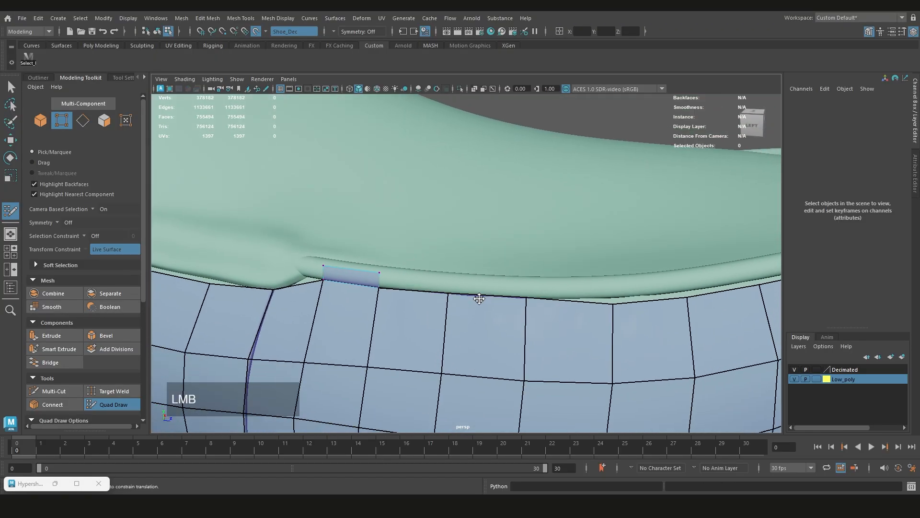
{"action": "mouse_move", "coordinate": [479, 299]}
{"action": "left_mouse_down", "text": "alt"}
{"action": "mouse_move", "coordinate": [480, 275]}
{"action": "mouse_move", "coordinate": [474, 295]}
{"action": "left_mouse_up", "text": "alt"}
{"action": "mouse_move", "coordinate": [508, 299]}
{"action": "middle_mouse_down", "text": "alt"}
{"action": "mouse_move", "coordinate": [416, 283]}
{"action": "mouse_move", "coordinate": [581, 310]}
{"action": "middle_mouse_up", "text": "alt"}
Extrude two more faces inward from that face to wrap over the rounded forefoot trim
{"action": "scroll", "coordinate": [551, 307], "scroll_direction": "up", "scroll_amount": 3}
{"action": "mouse_move", "coordinate": [448, 289]}
{"action": "left_mouse_down", "text": "alt"}
{"action": "mouse_move", "coordinate": [456, 312]}
{"action": "mouse_move", "coordinate": [495, 326]}
{"action": "mouse_move", "coordinate": [481, 372]}
{"action": "mouse_move", "coordinate": [409, 345]}
{"action": "left_mouse_up", "text": "alt"}
{"action": "scroll", "coordinate": [489, 325], "scroll_direction": "up", "scroll_amount": 4}
{"action": "key", "text": "Tab"}
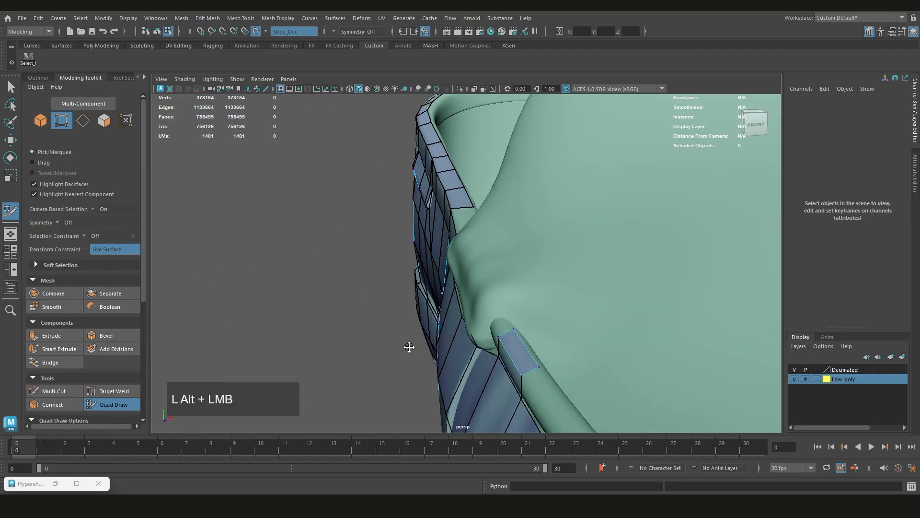
{"action": "middle_click_drag", "start_coordinate": [409, 345], "coordinate": [427, 325], "text": "alt"}
{"action": "left_click_drag", "start_coordinate": [427, 325], "coordinate": [495, 369], "text": "alt"}
{"action": "mouse_move", "coordinate": [478, 332]}
{"action": "left_mouse_down"}
{"action": "mouse_move", "coordinate": [486, 336]}
{"action": "mouse_move", "coordinate": [482, 370]}
{"action": "left_mouse_up"}
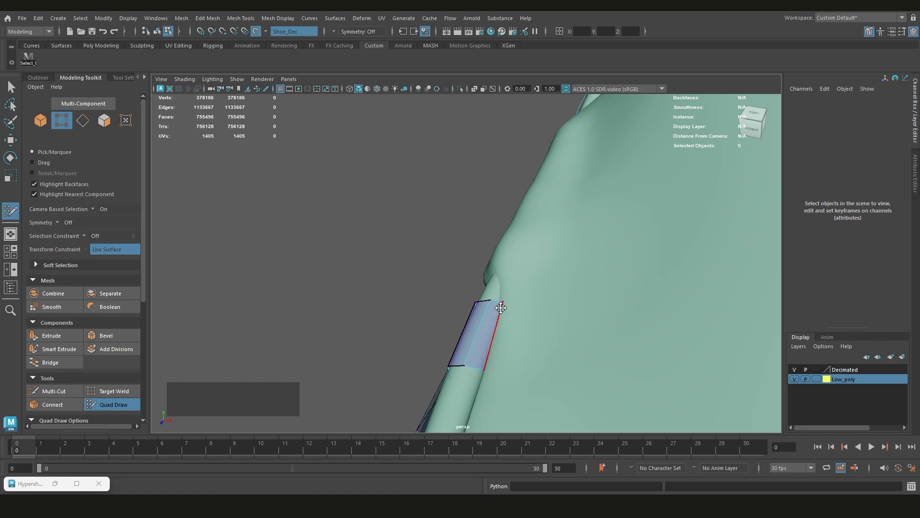
Extrude two neighbouring faces toward the toe along the lower row of the left forefoot trim
{"action": "scroll", "coordinate": [497, 307], "scroll_direction": "down", "scroll_amount": 2}
{"action": "mouse_move", "coordinate": [497, 318]}
{"action": "left_mouse_down", "text": "alt"}
{"action": "mouse_move", "coordinate": [565, 330]}
{"action": "mouse_move", "coordinate": [448, 271]}
{"action": "mouse_move", "coordinate": [466, 311]}
{"action": "mouse_move", "coordinate": [525, 291]}
{"action": "left_mouse_up", "text": "alt"}
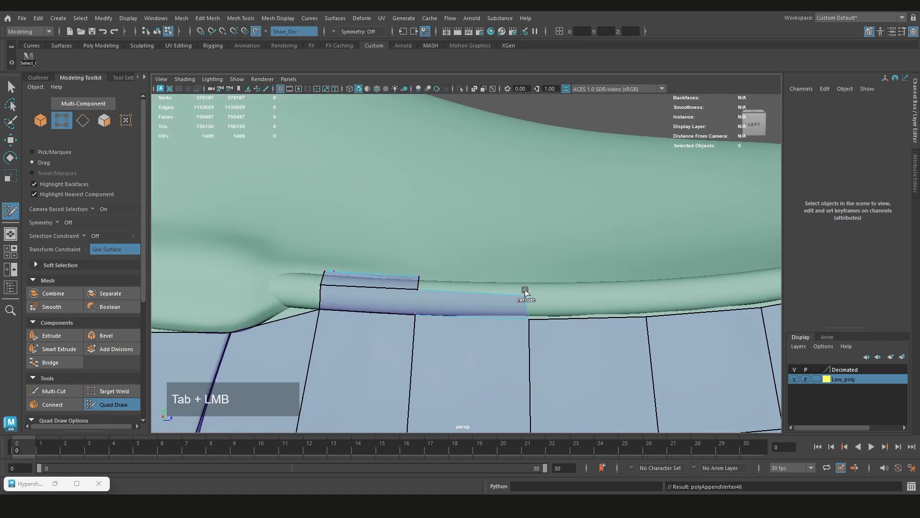
{"action": "scroll", "coordinate": [584, 302], "scroll_direction": "down", "scroll_amount": 5}
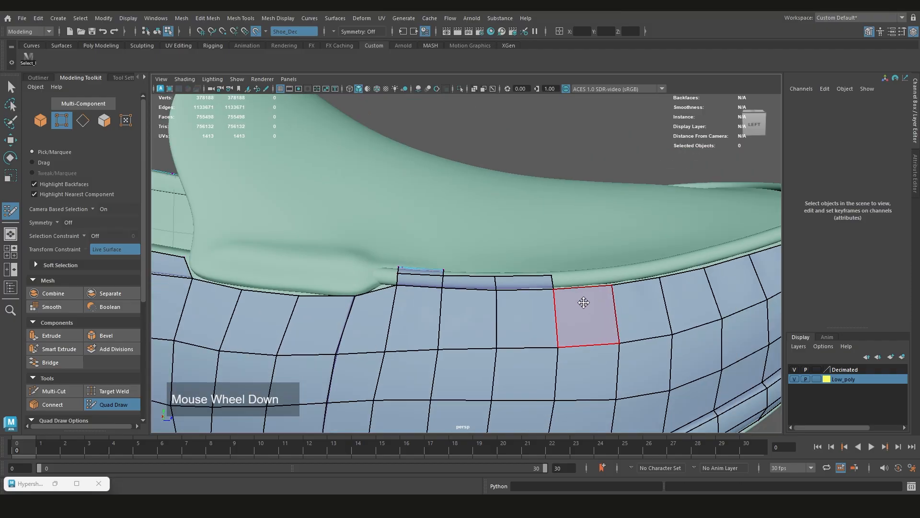
Extrude a face from the rim's inner edge down to the seam inside the back of the heel
{"action": "scroll", "coordinate": [408, 270], "scroll_direction": "down", "scroll_amount": 4}
{"action": "middle_click_drag", "start_coordinate": [397, 269], "coordinate": [445, 283], "text": "alt"}
{"action": "left_click_drag", "start_coordinate": [446, 284], "coordinate": [485, 255], "text": "alt"}
{"action": "scroll", "coordinate": [456, 261], "scroll_direction": "up", "scroll_amount": 3}
{"action": "scroll", "coordinate": [485, 254], "scroll_direction": "up", "scroll_amount": 3}
{"action": "scroll", "coordinate": [485, 254], "scroll_direction": "up", "scroll_amount": 1}
{"action": "key", "text": "Tab"}
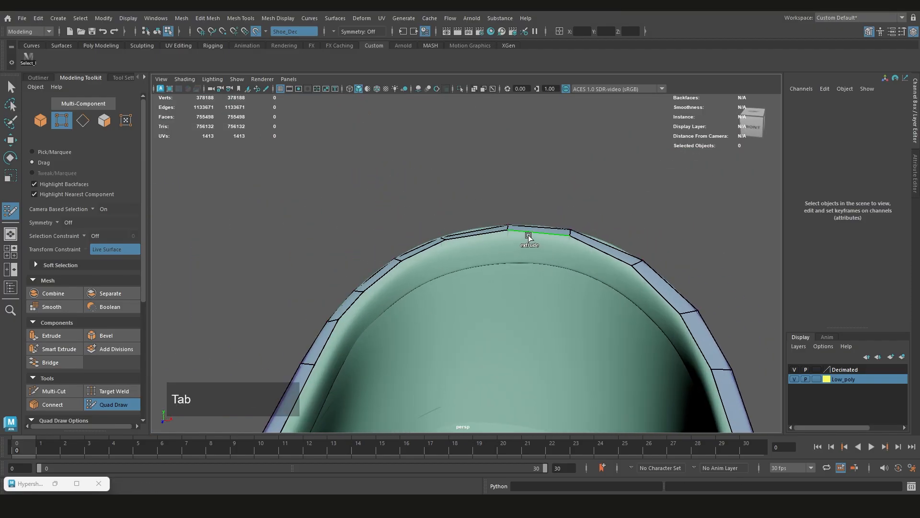
{"action": "scroll", "coordinate": [523, 262], "scroll_direction": "down", "scroll_amount": 6}
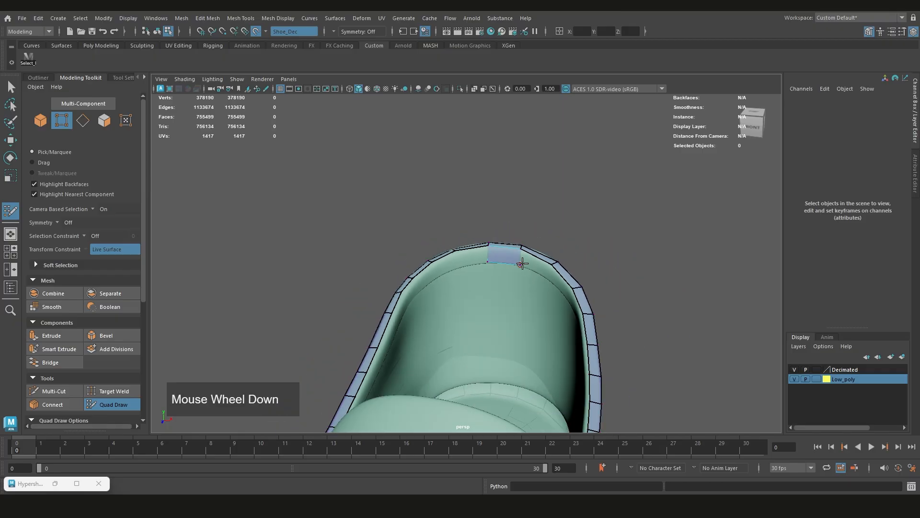
Add three more faces beside it along the inner heel seam, moving toward the left inner wall
{"action": "mouse_move", "coordinate": [479, 269]}
{"action": "left_mouse_down", "text": "alt"}
{"action": "mouse_move", "coordinate": [382, 274]}
{"action": "mouse_move", "coordinate": [595, 283]}
{"action": "mouse_move", "coordinate": [473, 255]}
{"action": "left_mouse_up", "text": "alt"}
{"action": "scroll", "coordinate": [452, 293], "scroll_direction": "up", "scroll_amount": 5}
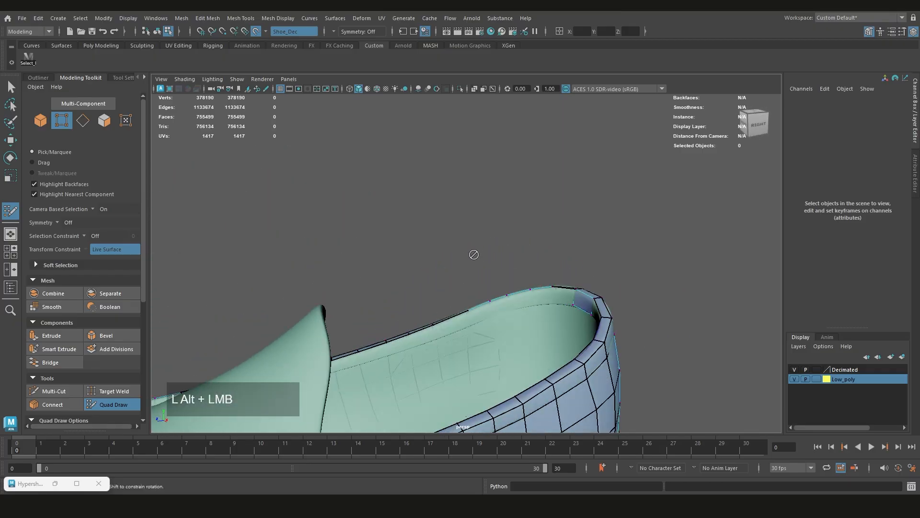
{"action": "middle_click_drag", "start_coordinate": [473, 254], "coordinate": [473, 263], "text": "alt"}
{"action": "scroll", "coordinate": [518, 274], "scroll_direction": "up", "scroll_amount": 5}
{"action": "left_click_drag", "start_coordinate": [518, 273], "coordinate": [600, 243], "text": "alt"}
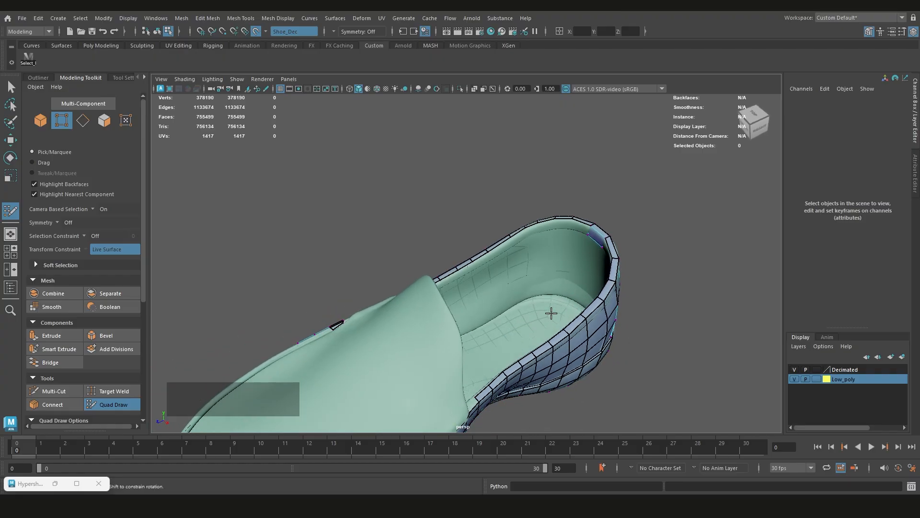
{"action": "left_click_drag", "start_coordinate": [551, 313], "coordinate": [503, 208], "text": "alt"}
{"action": "scroll", "coordinate": [596, 257], "scroll_direction": "up", "scroll_amount": 3}
{"action": "scroll", "coordinate": [509, 265], "scroll_direction": "down", "scroll_amount": 3}
{"action": "scroll", "coordinate": [507, 240], "scroll_direction": "up", "scroll_amount": 5}
{"action": "key", "text": "Tab"}
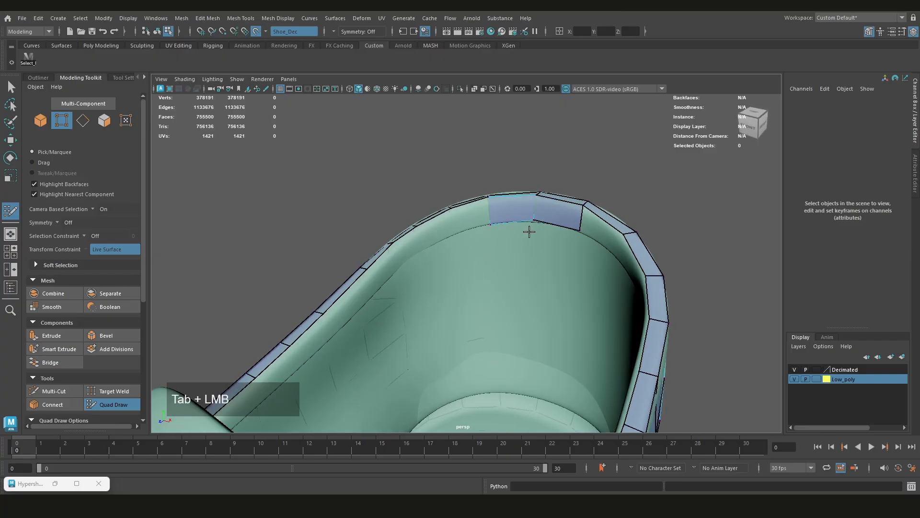
{"action": "scroll", "coordinate": [527, 223], "scroll_direction": "down", "scroll_amount": 3}
{"action": "mouse_move", "coordinate": [524, 230]}
{"action": "left_mouse_down", "text": "alt"}
{"action": "mouse_move", "coordinate": [527, 240]}
{"action": "mouse_move", "coordinate": [538, 230]}
{"action": "left_mouse_up", "text": "alt"}
{"action": "scroll", "coordinate": [517, 220], "scroll_direction": "up", "scroll_amount": 3}
{"action": "key", "text": "Tab"}
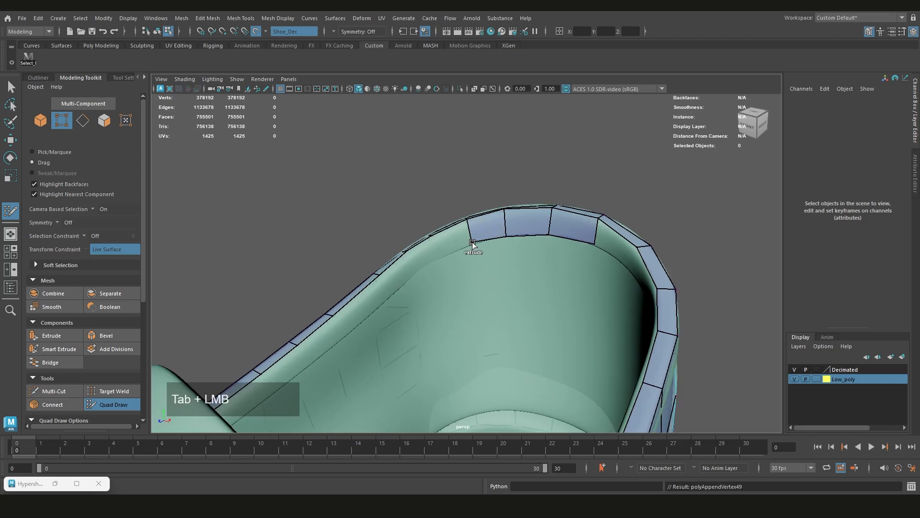
{"action": "scroll", "coordinate": [417, 257], "scroll_direction": "down", "scroll_amount": 1}
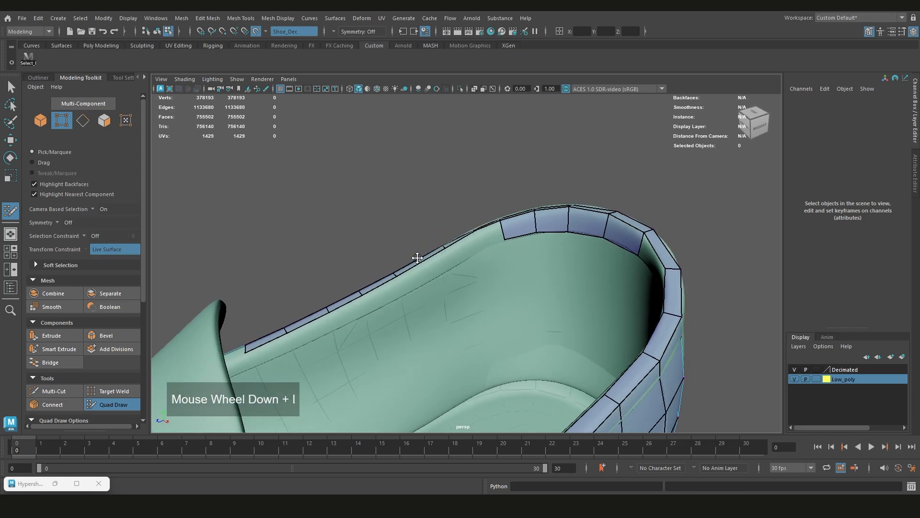
Continue the inner collar row along the left inner wall toward the tongue
{"action": "scroll", "coordinate": [546, 212], "scroll_direction": "up", "scroll_amount": 2}
{"action": "left_click_drag", "start_coordinate": [546, 211], "coordinate": [559, 221], "text": "alt"}
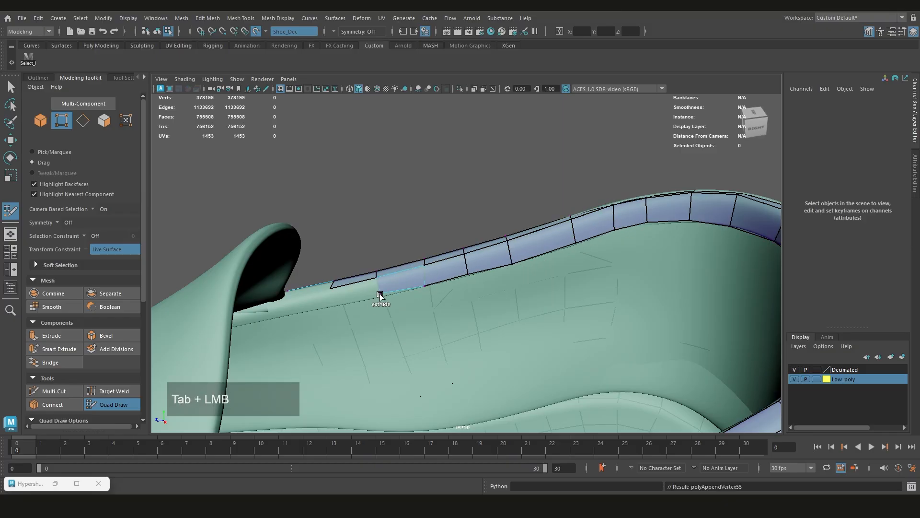
{"action": "left_click_drag", "start_coordinate": [379, 295], "coordinate": [334, 302]}
{"action": "scroll", "coordinate": [355, 283], "scroll_direction": "up", "scroll_amount": 1}
{"action": "mouse_move", "coordinate": [354, 283]}
{"action": "left_mouse_down", "text": "alt"}
{"action": "mouse_move", "coordinate": [437, 241]}
{"action": "mouse_move", "coordinate": [422, 249]}
{"action": "left_mouse_up", "text": "alt"}
{"action": "mouse_move", "coordinate": [413, 264]}
{"action": "left_mouse_down"}
{"action": "mouse_move", "coordinate": [470, 269]}
{"action": "mouse_move", "coordinate": [484, 297]}
{"action": "left_mouse_up"}
Extrude the whole lower border of the inner collar row down the left inner wall in two rows
{"action": "scroll", "coordinate": [431, 278], "scroll_direction": "down", "scroll_amount": 5}
{"action": "middle_click_drag", "start_coordinate": [484, 297], "coordinate": [534, 309], "text": "alt"}
{"action": "left_click_drag", "start_coordinate": [534, 309], "coordinate": [642, 283], "text": "alt"}
{"action": "scroll", "coordinate": [661, 250], "scroll_direction": "up", "scroll_amount": 5}
{"action": "left_click_drag", "start_coordinate": [678, 230], "coordinate": [647, 227], "text": "alt"}
{"action": "middle_click_drag", "start_coordinate": [635, 226], "coordinate": [627, 249]}
{"action": "left_click_drag", "start_coordinate": [623, 259], "coordinate": [614, 246], "text": "alt"}
{"action": "middle_click_drag", "start_coordinate": [609, 246], "coordinate": [609, 268]}
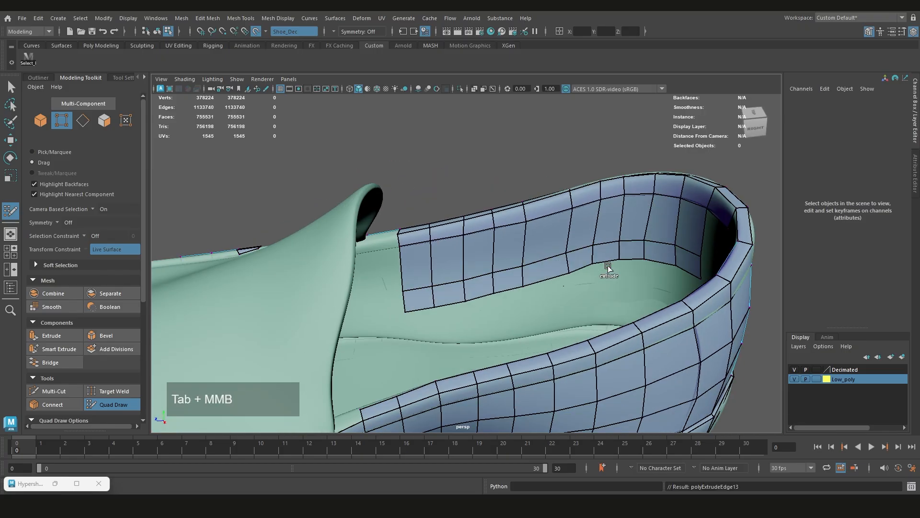
Extrude one more full row from the inner wall's lower border down toward the insole
{"action": "left_click_drag", "start_coordinate": [608, 268], "coordinate": [432, 288], "text": "alt"}
{"action": "scroll", "coordinate": [408, 306], "scroll_direction": "down", "scroll_amount": 6}
{"action": "scroll", "coordinate": [441, 287], "scroll_direction": "up", "scroll_amount": 7}
{"action": "left_click_drag", "start_coordinate": [455, 311], "coordinate": [462, 318]}
{"action": "left_click_drag", "start_coordinate": [527, 269], "coordinate": [575, 283], "text": "alt"}
{"action": "middle_click_drag", "start_coordinate": [608, 222], "coordinate": [609, 235]}
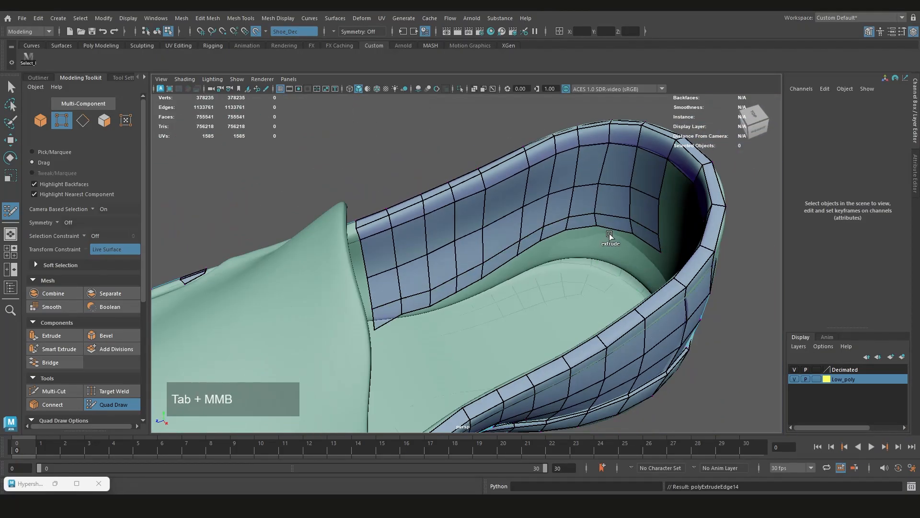
Reposition the lower vertices of the left inner wall so the bottom row follows the insole edge
{"action": "scroll", "coordinate": [608, 239], "scroll_direction": "up", "scroll_amount": 2}
{"action": "left_click_drag", "start_coordinate": [605, 242], "coordinate": [587, 271]}
{"action": "scroll", "coordinate": [599, 268], "scroll_direction": "up", "scroll_amount": 2}
{"action": "left_click_drag", "start_coordinate": [608, 261], "coordinate": [455, 268]}
{"action": "left_click_drag", "start_coordinate": [386, 266], "coordinate": [388, 261]}
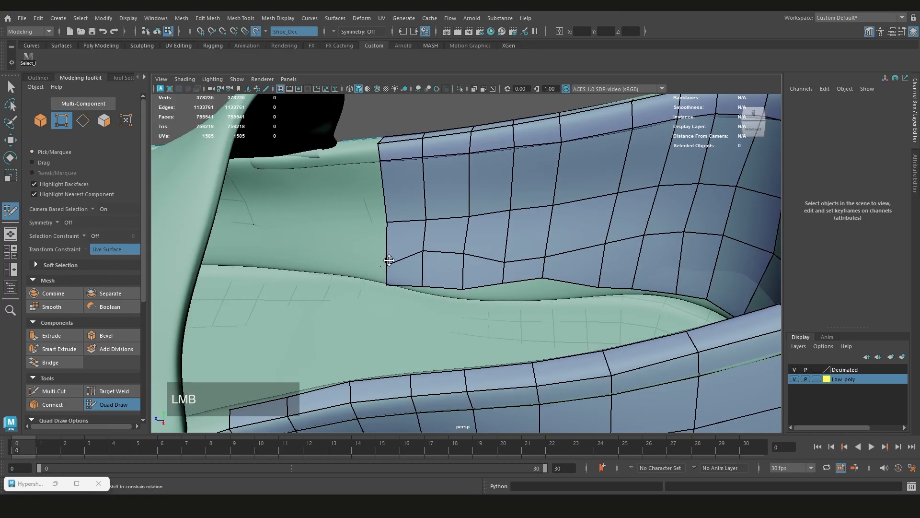
{"action": "left_click_drag", "start_coordinate": [623, 235], "coordinate": [671, 215], "text": "shift"}
Extrude further columns of faces forward on the left inner wall to continue it behind the tongue
{"action": "left_click_drag", "start_coordinate": [497, 263], "coordinate": [484, 251], "text": "alt"}
{"action": "mouse_move", "coordinate": [485, 247]}
{"action": "left_mouse_down"}
{"action": "mouse_move", "coordinate": [440, 275]}
{"action": "mouse_move", "coordinate": [430, 172]}
{"action": "left_mouse_up"}
{"action": "scroll", "coordinate": [481, 250], "scroll_direction": "down", "scroll_amount": 2}
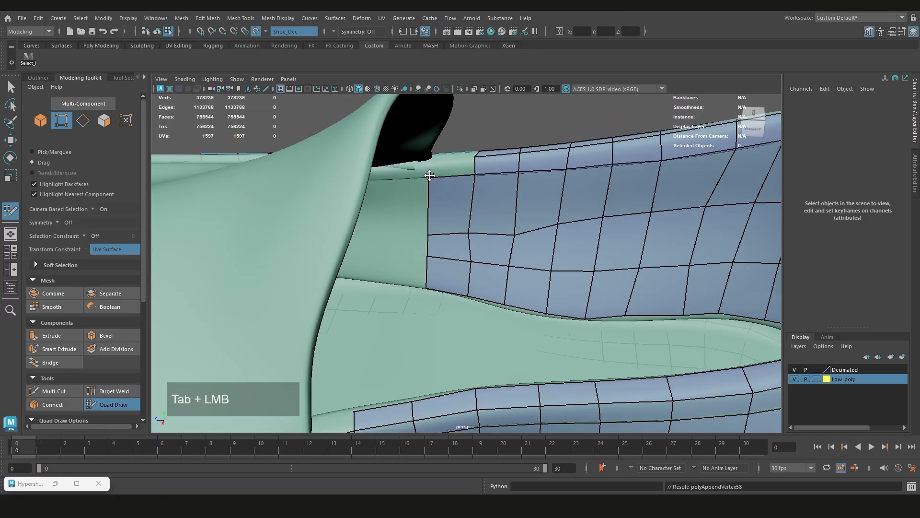
{"action": "scroll", "coordinate": [431, 177], "scroll_direction": "down", "scroll_amount": 8}
{"action": "mouse_move", "coordinate": [551, 240]}
{"action": "left_mouse_down", "text": "alt"}
{"action": "mouse_move", "coordinate": [473, 258]}
{"action": "mouse_move", "coordinate": [519, 261]}
{"action": "left_mouse_up", "text": "alt"}
{"action": "scroll", "coordinate": [520, 261], "scroll_direction": "up", "scroll_amount": 8}
{"action": "left_click_drag", "start_coordinate": [434, 264], "coordinate": [380, 255]}
{"action": "scroll", "coordinate": [384, 259], "scroll_direction": "down", "scroll_amount": 3}
{"action": "left_click_drag", "start_coordinate": [503, 306], "coordinate": [444, 317]}
{"action": "left_click_drag", "start_coordinate": [443, 312], "coordinate": [426, 297], "text": "alt"}
{"action": "left_click_drag", "start_coordinate": [407, 292], "coordinate": [476, 255]}
{"action": "scroll", "coordinate": [380, 293], "scroll_direction": "down", "scroll_amount": 10}
{"action": "scroll", "coordinate": [349, 288], "scroll_direction": "up", "scroll_amount": 4}
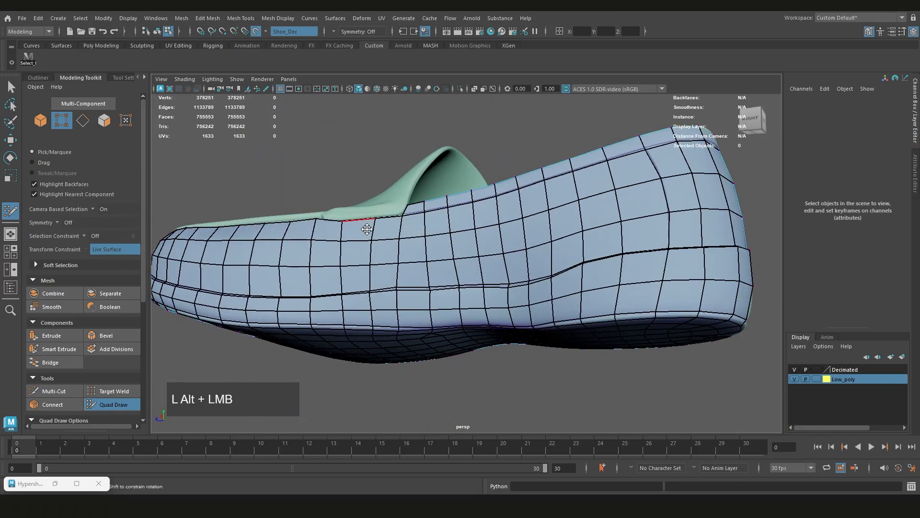
{"action": "scroll", "coordinate": [477, 254], "scroll_direction": "up", "scroll_amount": 6}
{"action": "scroll", "coordinate": [476, 254], "scroll_direction": "down", "scroll_amount": 8}
{"action": "scroll", "coordinate": [512, 306], "scroll_direction": "up", "scroll_amount": 2}
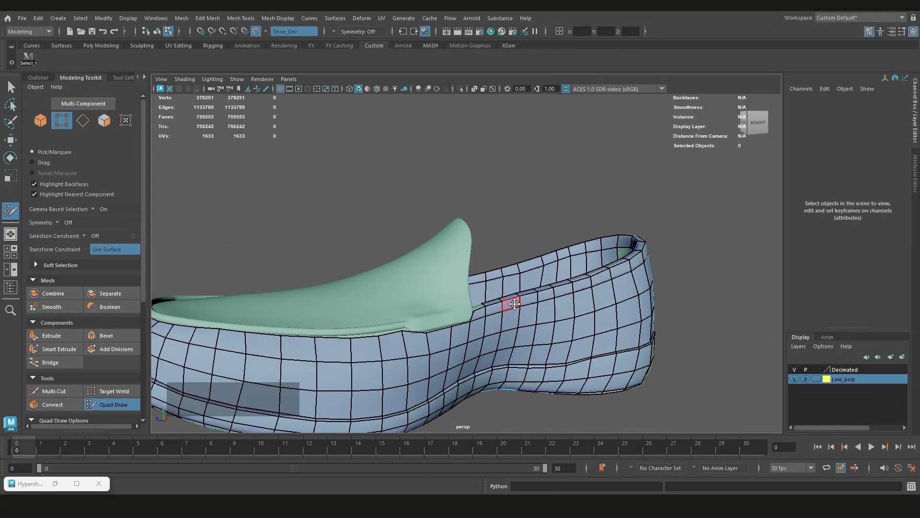
Examine the retopologized shoe from the side and above to find the areas still uncovered
{"action": "scroll", "coordinate": [558, 301], "scroll_direction": "down", "scroll_amount": 2}
{"action": "scroll", "coordinate": [446, 320], "scroll_direction": "up", "scroll_amount": 2}
{"action": "scroll", "coordinate": [446, 320], "scroll_direction": "down", "scroll_amount": 7}
{"action": "left_click_drag", "start_coordinate": [446, 321], "coordinate": [487, 282], "text": "alt"}
{"action": "scroll", "coordinate": [487, 282], "scroll_direction": "up", "scroll_amount": 5}
{"action": "key", "text": "q"}
{"action": "mouse_move", "coordinate": [430, 311]}
{"action": "left_mouse_down", "text": "alt"}
{"action": "mouse_move", "coordinate": [384, 263]}
{"action": "mouse_move", "coordinate": [581, 292]}
{"action": "mouse_move", "coordinate": [463, 304]}
{"action": "left_mouse_up", "text": "alt"}
{"action": "scroll", "coordinate": [463, 304], "scroll_direction": "down", "scroll_amount": 2}
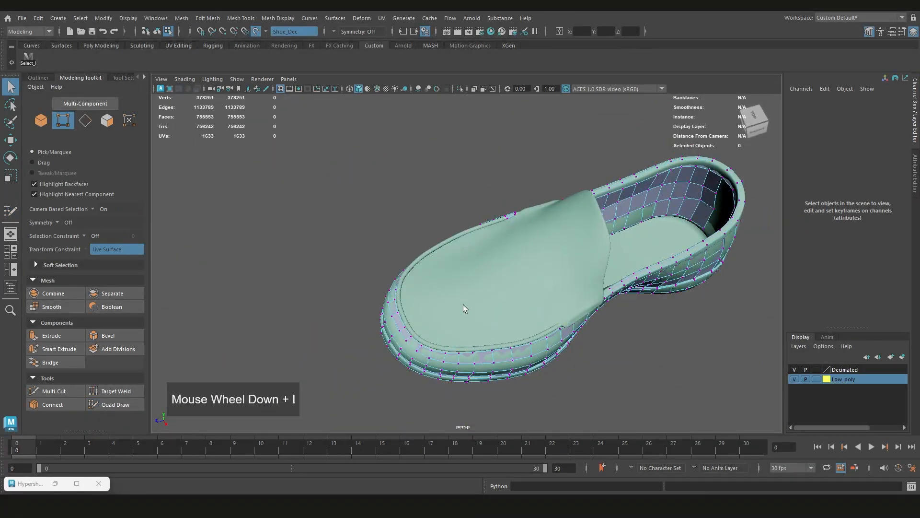
Extrude a row of faces over the forefoot trim from its side edge around the toe
{"action": "key", "text": "Tab"}
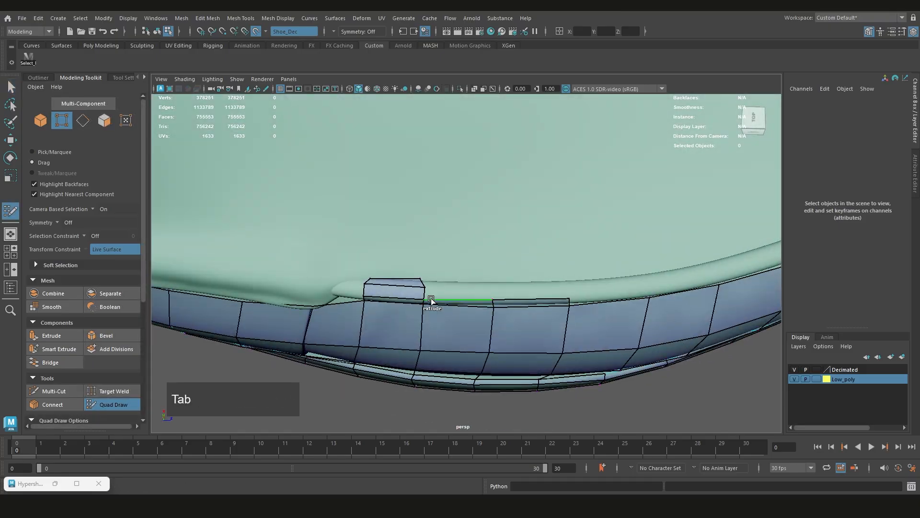
{"action": "left_click_drag", "start_coordinate": [431, 300], "coordinate": [431, 290]}
{"action": "left_click_drag", "start_coordinate": [431, 290], "coordinate": [421, 315], "text": "alt"}
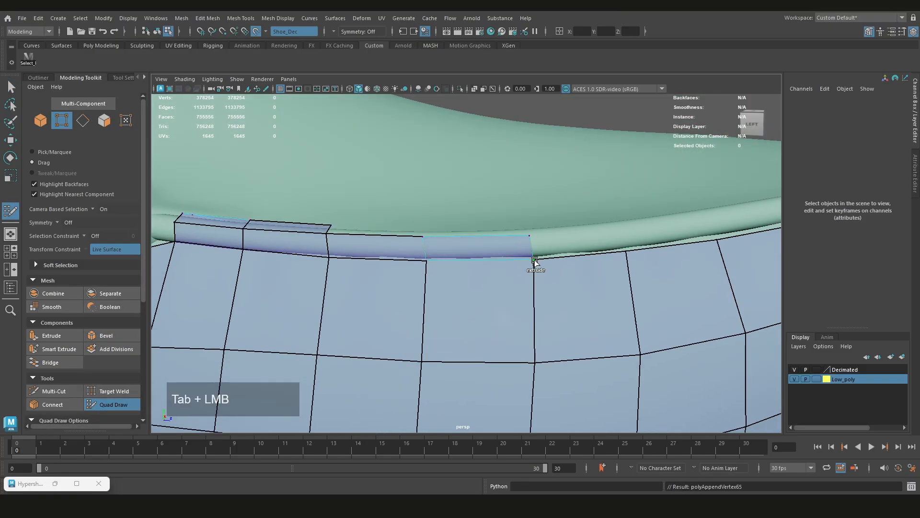
{"action": "left_click_drag", "start_coordinate": [534, 263], "coordinate": [550, 279], "text": "alt"}
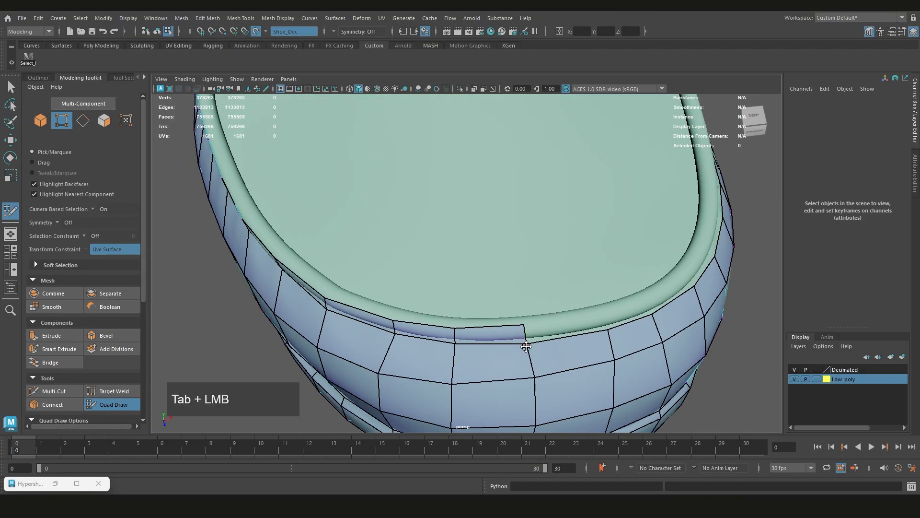
{"action": "left_click", "coordinate": [617, 318]}
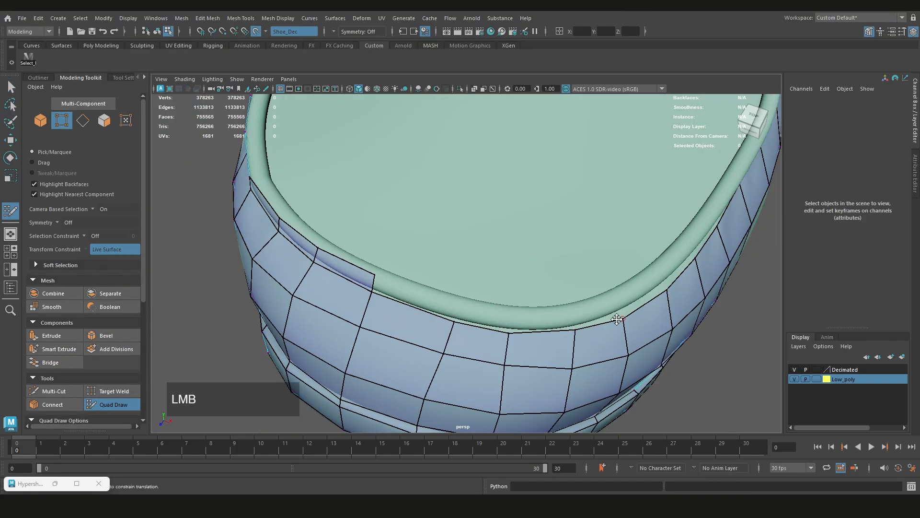
{"action": "key", "text": "Tab"}
{"action": "left_click_drag", "start_coordinate": [565, 274], "coordinate": [564, 256]}
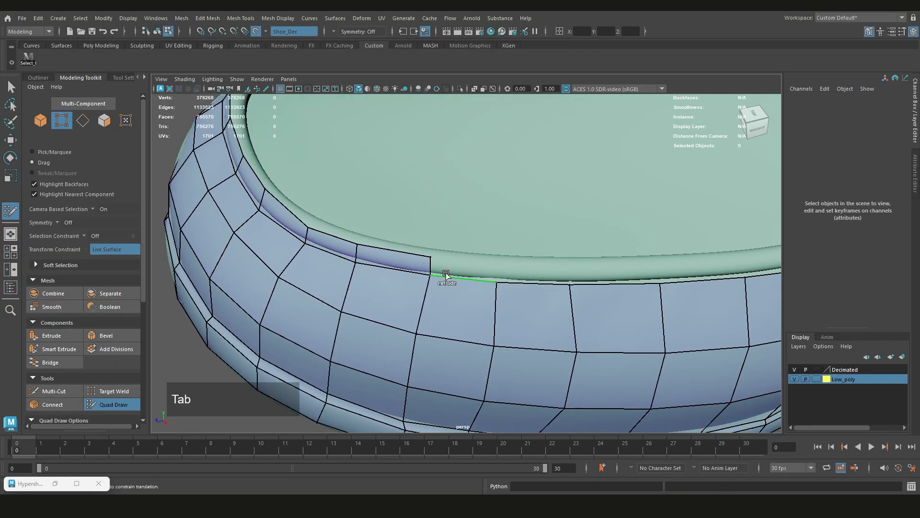
Continue the trim row along the opposite side of the forefoot and extrude another row over the top of the rim
{"action": "left_click_drag", "start_coordinate": [442, 272], "coordinate": [663, 267]}
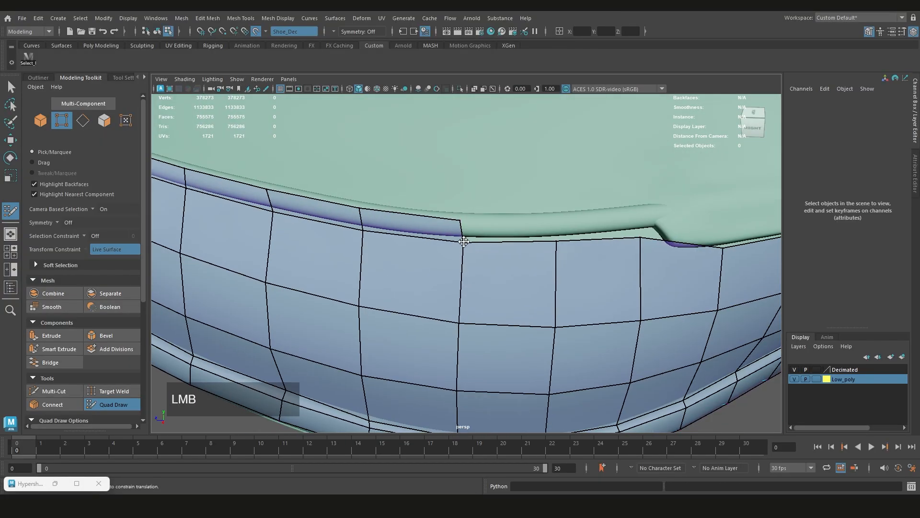
{"action": "left_click_drag", "start_coordinate": [464, 231], "coordinate": [640, 227]}
{"action": "scroll", "coordinate": [493, 248], "scroll_direction": "down", "scroll_amount": 5}
{"action": "mouse_move", "coordinate": [492, 249]}
{"action": "left_mouse_down", "text": "alt"}
{"action": "mouse_move", "coordinate": [410, 265]}
{"action": "mouse_move", "coordinate": [605, 262]}
{"action": "left_mouse_up", "text": "alt"}
{"action": "left_click_drag", "start_coordinate": [415, 280], "coordinate": [521, 269]}
{"action": "middle_click_drag", "start_coordinate": [521, 269], "coordinate": [472, 259], "text": "alt"}
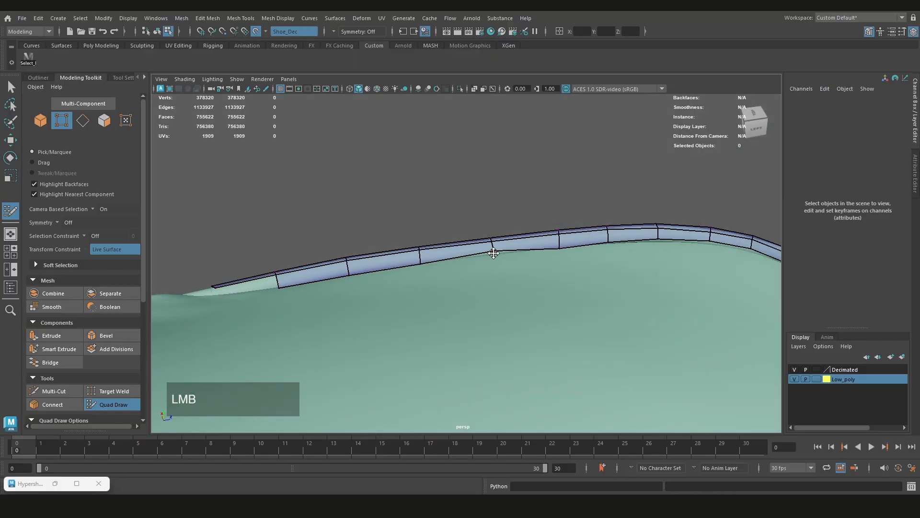
Extrude a column of faces inward from the trim's inner edge onto the left side of the vamp
{"action": "scroll", "coordinate": [671, 242], "scroll_direction": "down", "scroll_amount": 5}
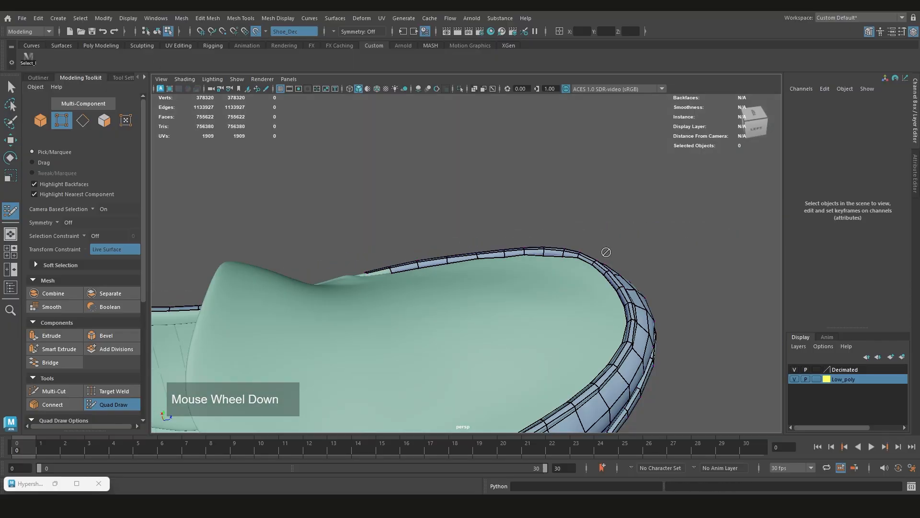
{"action": "left_click_drag", "start_coordinate": [606, 253], "coordinate": [548, 240], "text": "alt"}
{"action": "middle_click_drag", "start_coordinate": [548, 240], "coordinate": [527, 262], "text": "alt"}
{"action": "left_click_drag", "start_coordinate": [526, 259], "coordinate": [517, 286]}
{"action": "left_click_drag", "start_coordinate": [547, 178], "coordinate": [484, 239], "text": "alt"}
{"action": "middle_click_drag", "start_coordinate": [484, 239], "coordinate": [449, 235], "text": "alt"}
{"action": "scroll", "coordinate": [450, 234], "scroll_direction": "down", "scroll_amount": 2}
{"action": "left_click_drag", "start_coordinate": [436, 269], "coordinate": [462, 274]}
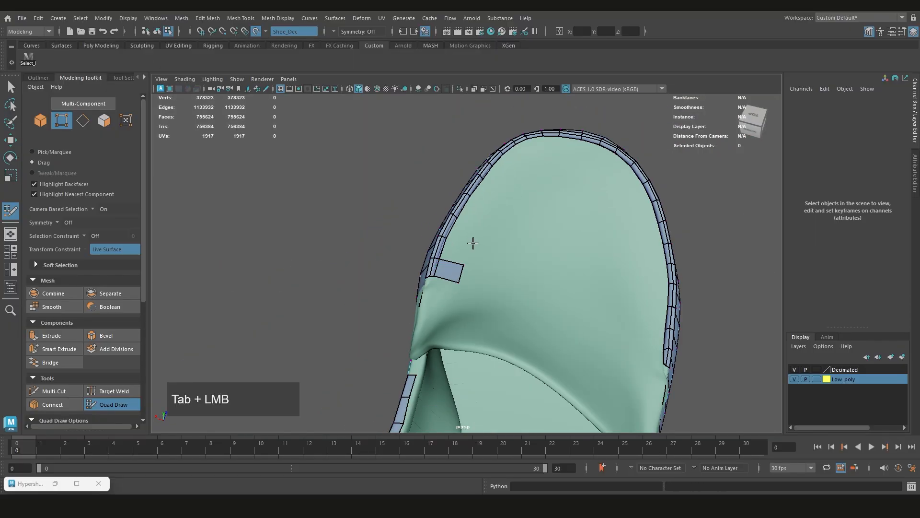
{"action": "left_click_drag", "start_coordinate": [476, 187], "coordinate": [501, 189]}
{"action": "middle_click_drag", "start_coordinate": [575, 336], "coordinate": [431, 249], "text": "alt"}
Extrude a matching column of faces from the trim onto the right side of the vamp
{"action": "left_click_drag", "start_coordinate": [652, 332], "coordinate": [631, 287]}
{"action": "middle_click_drag", "start_coordinate": [623, 244], "coordinate": [627, 340], "text": "alt"}
{"action": "left_click_drag", "start_coordinate": [660, 330], "coordinate": [628, 317]}
{"action": "middle_click_drag", "start_coordinate": [595, 321], "coordinate": [585, 320], "text": "ctrl+shift"}
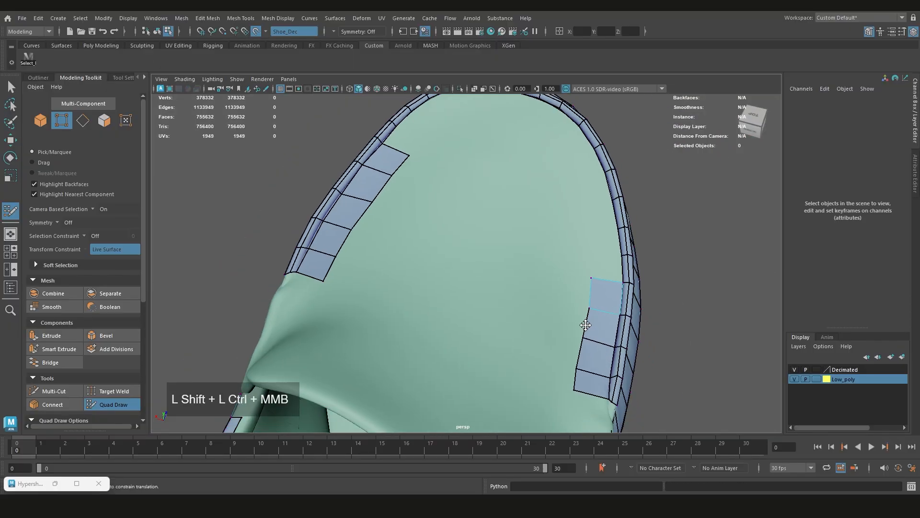
Extrude a second column of faces inward on the left side of the vamp
{"action": "middle_click_drag", "start_coordinate": [447, 270], "coordinate": [484, 315], "text": "alt"}
{"action": "left_click_drag", "start_coordinate": [484, 315], "coordinate": [479, 353], "text": "alt"}
{"action": "left_click_drag", "start_coordinate": [424, 277], "coordinate": [458, 287]}
{"action": "left_click_drag", "start_coordinate": [427, 248], "coordinate": [462, 256]}
{"action": "left_click_drag", "start_coordinate": [434, 219], "coordinate": [469, 226]}
{"action": "left_click_drag", "start_coordinate": [445, 189], "coordinate": [476, 198]}
Extrude a strip of faces across the vamp toward the right column to bridge both sides
{"action": "left_click_drag", "start_coordinate": [458, 287], "coordinate": [500, 297]}
{"action": "left_click_drag", "start_coordinate": [499, 298], "coordinate": [545, 314]}
{"action": "left_click_drag", "start_coordinate": [545, 314], "coordinate": [579, 330]}
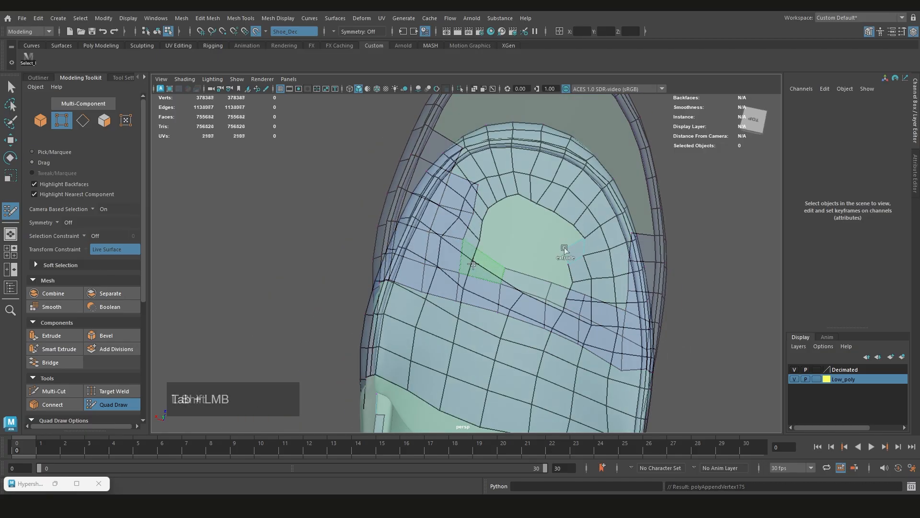
Narrow the opening in the toe area by extruding faces from the toe ring and merging neighbouring border vertices
{"action": "left_click_drag", "start_coordinate": [524, 198], "coordinate": [525, 224]}
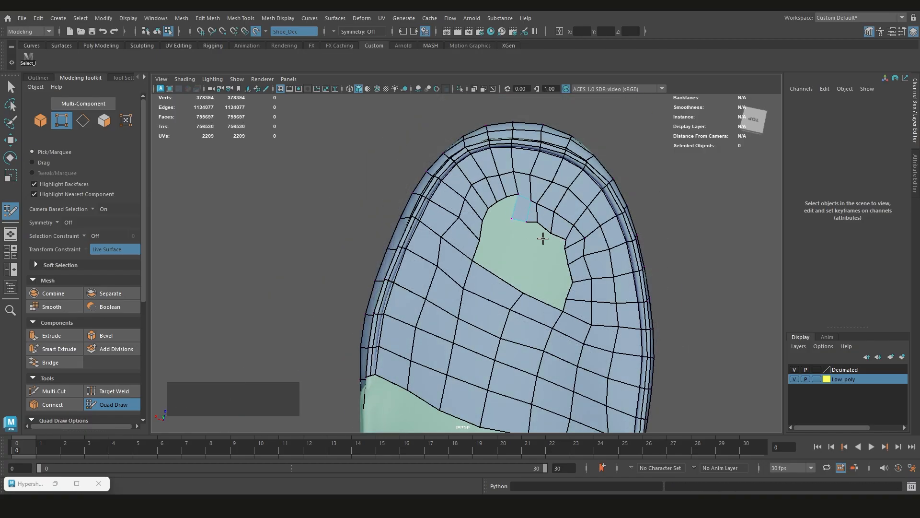
{"action": "left_click", "coordinate": [531, 273]}
{"action": "left_click", "coordinate": [501, 267], "text": "shift"}
{"action": "left_click", "coordinate": [545, 293], "text": "shift"}
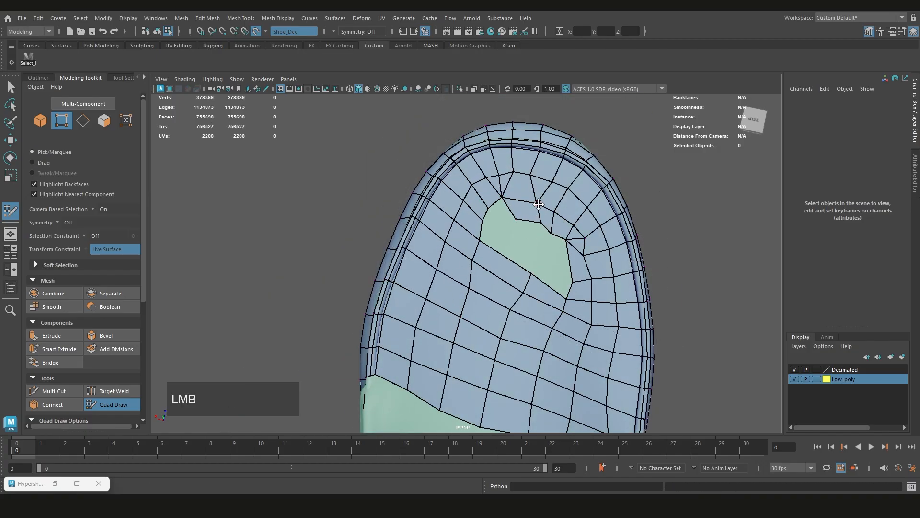
{"action": "left_click_drag", "start_coordinate": [480, 240], "coordinate": [483, 221]}
{"action": "left_click_drag", "start_coordinate": [522, 307], "coordinate": [576, 244], "text": "shift"}
Fill the remaining hole in the toe area of the vamp and adjust the vertices around it
{"action": "left_click", "coordinate": [553, 256], "text": "shift"}
{"action": "left_click", "coordinate": [474, 259]}
{"action": "left_click_drag", "start_coordinate": [515, 219], "coordinate": [488, 208]}
{"action": "left_click", "coordinate": [520, 232], "text": "shift"}
{"action": "mouse_move", "coordinate": [542, 222]}
{"action": "left_mouse_down"}
{"action": "mouse_move", "coordinate": [504, 205]}
{"action": "mouse_move", "coordinate": [569, 251]}
{"action": "mouse_move", "coordinate": [528, 273]}
{"action": "mouse_move", "coordinate": [364, 284]}
{"action": "left_mouse_up"}
{"action": "scroll", "coordinate": [384, 280], "scroll_direction": "up", "scroll_amount": 5}
{"action": "left_click", "coordinate": [416, 264], "text": "ctrl+shift"}
{"action": "left_click_drag", "start_coordinate": [416, 263], "coordinate": [515, 247], "text": "alt"}
Rework the toe topology by refilling faces and repositioning vertices around the triangle in the middle of the vamp
{"action": "scroll", "coordinate": [516, 245], "scroll_direction": "down", "scroll_amount": 2}
{"action": "middle_click_drag", "start_coordinate": [517, 235], "coordinate": [519, 289], "text": "alt"}
{"action": "scroll", "coordinate": [475, 319], "scroll_direction": "down", "scroll_amount": 1}
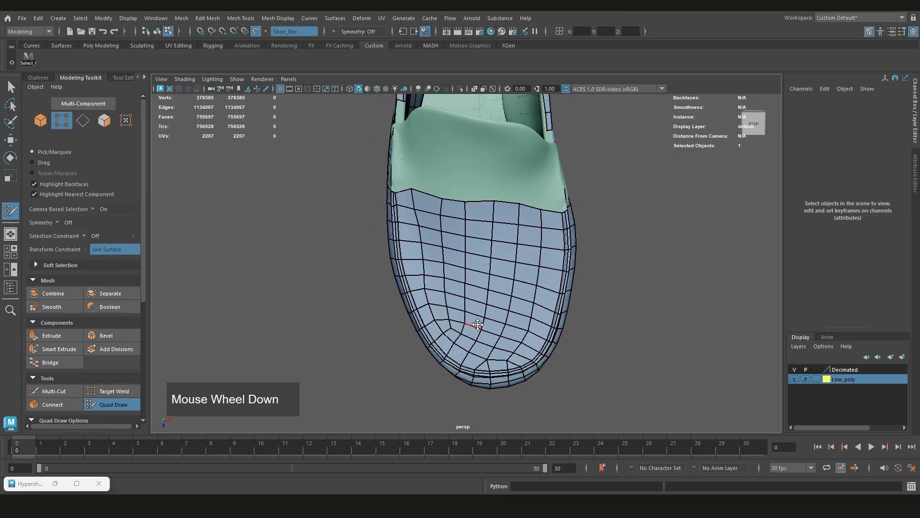
{"action": "left_click_drag", "start_coordinate": [474, 320], "coordinate": [501, 303], "text": "alt"}
{"action": "scroll", "coordinate": [500, 302], "scroll_direction": "up", "scroll_amount": 4}
{"action": "left_click", "coordinate": [542, 307], "text": "ctrl+shift"}
{"action": "scroll", "coordinate": [556, 306], "scroll_direction": "up", "scroll_amount": 2}
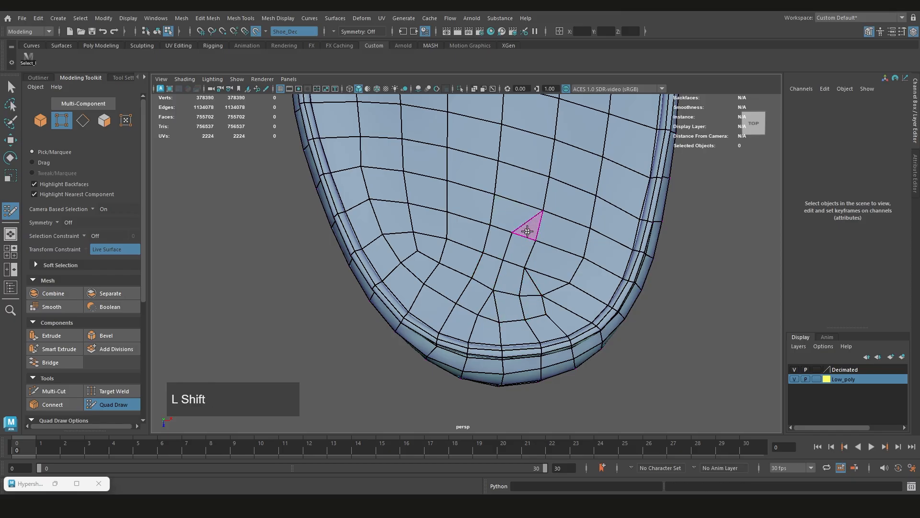
{"action": "left_click", "coordinate": [537, 285], "text": "ctrl+shift"}
{"action": "scroll", "coordinate": [503, 245], "scroll_direction": "down", "scroll_amount": 4}
{"action": "left_click_drag", "start_coordinate": [507, 245], "coordinate": [587, 225], "text": "alt"}
{"action": "scroll", "coordinate": [565, 216], "scroll_direction": "up", "scroll_amount": 4}
{"action": "left_click_drag", "start_coordinate": [539, 207], "coordinate": [548, 202]}
Extrude rows of faces from the vamp's back border up onto the tongue
{"action": "scroll", "coordinate": [466, 265], "scroll_direction": "down", "scroll_amount": 3}
{"action": "left_click_drag", "start_coordinate": [467, 265], "coordinate": [451, 226], "text": "alt"}
{"action": "left_click_drag", "start_coordinate": [521, 260], "coordinate": [521, 229]}
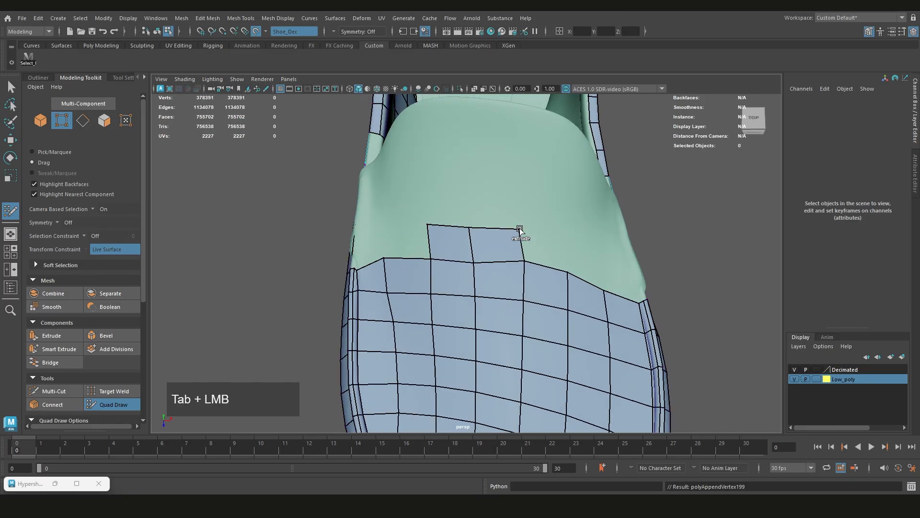
{"action": "left_click_drag", "start_coordinate": [585, 318], "coordinate": [586, 277]}
{"action": "left_click_drag", "start_coordinate": [515, 277], "coordinate": [516, 244]}
{"action": "left_click_drag", "start_coordinate": [517, 245], "coordinate": [518, 206]}
{"action": "left_click_drag", "start_coordinate": [446, 272], "coordinate": [455, 243]}
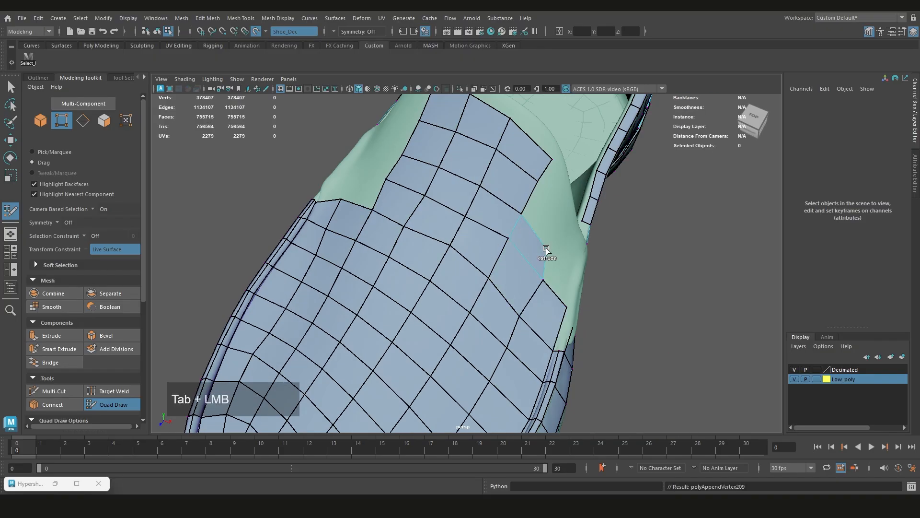
Extrude more faces along the side of the tongue toward its edge, undoing the last stray change
{"action": "left_click_drag", "start_coordinate": [546, 249], "coordinate": [547, 250]}
{"action": "left_click_drag", "start_coordinate": [547, 250], "coordinate": [489, 220], "text": "alt"}
{"action": "key", "text": "ctrl+z"}
{"action": "scroll", "coordinate": [478, 232], "scroll_direction": "up", "scroll_amount": 5}
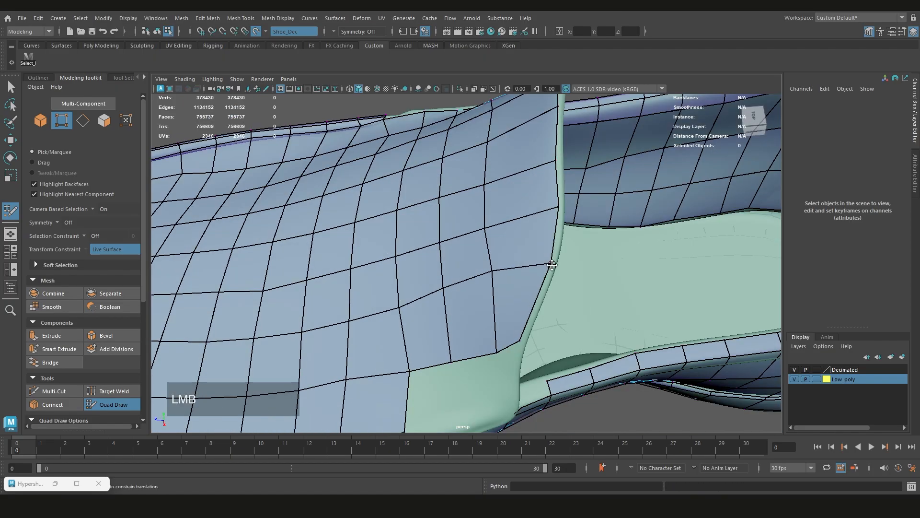
{"action": "scroll", "coordinate": [455, 266], "scroll_direction": "up", "scroll_amount": 3, "text": "alt"}
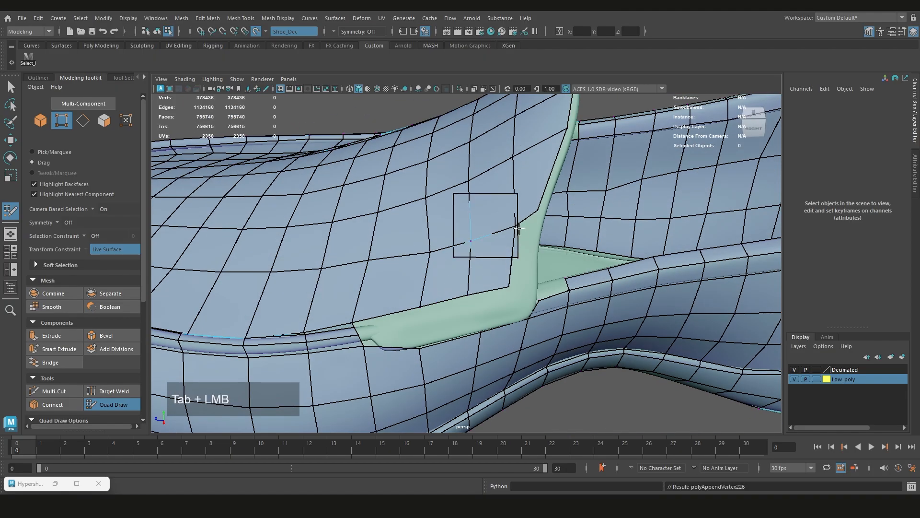
Extend the lower side of the tongue mesh down toward the trim and connect it to the trim's end
{"action": "left_click_drag", "start_coordinate": [519, 229], "coordinate": [480, 293], "text": "alt"}
{"action": "key", "text": "z"}
{"action": "left_click", "coordinate": [426, 309]}
{"action": "scroll", "coordinate": [554, 296], "scroll_direction": "up", "scroll_amount": 3, "text": "alt"}
{"action": "left_click_drag", "start_coordinate": [458, 288], "coordinate": [531, 265]}
{"action": "left_click", "coordinate": [501, 283], "text": "shift"}
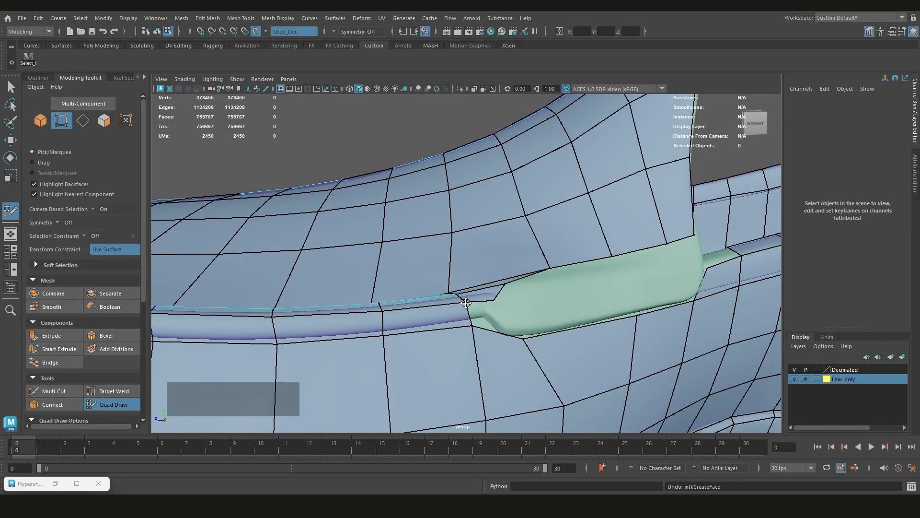
Extrude faces from the tongue's lower border down over the uncovered side tab toward the sole mesh
{"action": "left_click_drag", "start_coordinate": [466, 302], "coordinate": [532, 303]}
{"action": "middle_click_drag", "start_coordinate": [532, 303], "coordinate": [463, 294], "text": "alt"}
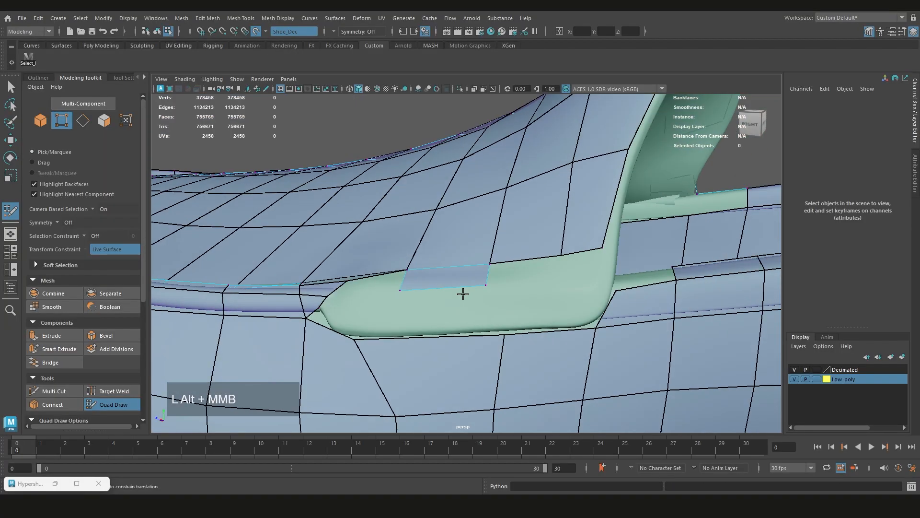
{"action": "middle_click_drag", "start_coordinate": [609, 284], "coordinate": [482, 277], "text": "alt"}
{"action": "left_click_drag", "start_coordinate": [482, 277], "coordinate": [477, 265], "text": "alt"}
{"action": "scroll", "coordinate": [476, 269], "scroll_direction": "up", "scroll_amount": 5}
Close the side tab area and extrude the inner wall's lower row forward along the insole edge
{"action": "left_click", "coordinate": [467, 293], "text": "ctrl+shift"}
{"action": "left_click_drag", "start_coordinate": [501, 294], "coordinate": [453, 292]}
{"action": "middle_click_drag", "start_coordinate": [453, 292], "coordinate": [500, 307], "text": "alt"}
{"action": "left_click_drag", "start_coordinate": [504, 262], "coordinate": [500, 271]}
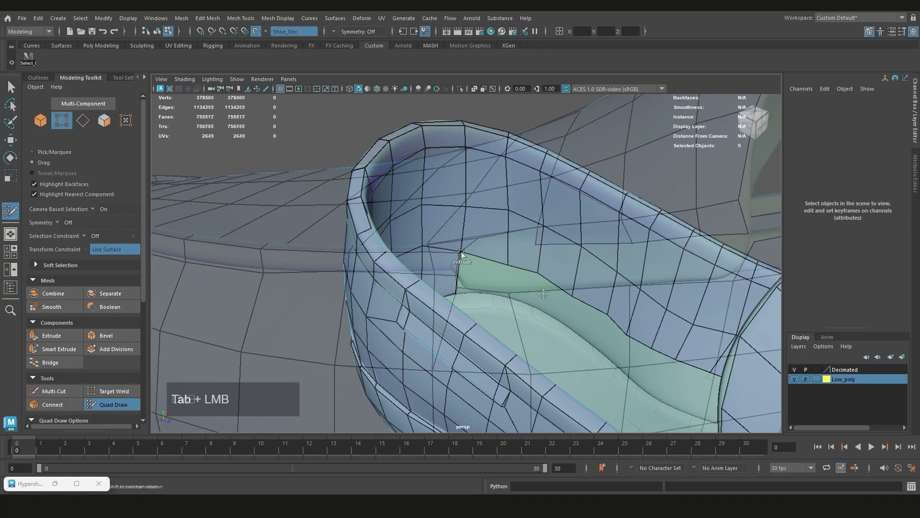
{"action": "left_click_drag", "start_coordinate": [462, 255], "coordinate": [484, 269], "text": "alt"}
{"action": "left_click_drag", "start_coordinate": [612, 357], "coordinate": [639, 376]}
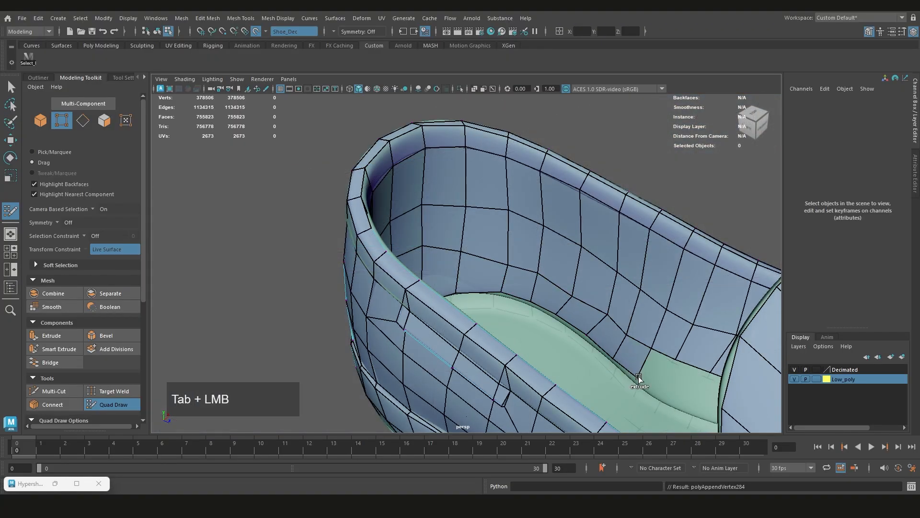
Add the last faces at the lower front of the inner wall and reposition their vertices along the insole edge
{"action": "scroll", "coordinate": [588, 307], "scroll_direction": "up", "scroll_amount": 5}
{"action": "left_click_drag", "start_coordinate": [564, 299], "coordinate": [479, 269]}
{"action": "left_click_drag", "start_coordinate": [378, 237], "coordinate": [365, 231], "text": "shift"}
{"action": "left_click_drag", "start_coordinate": [430, 207], "coordinate": [422, 215], "text": "shift"}
{"action": "scroll", "coordinate": [422, 216], "scroll_direction": "down", "scroll_amount": 5}
{"action": "left_click_drag", "start_coordinate": [421, 215], "coordinate": [421, 268], "text": "alt"}
{"action": "middle_click_drag", "start_coordinate": [422, 269], "coordinate": [432, 246], "text": "alt"}
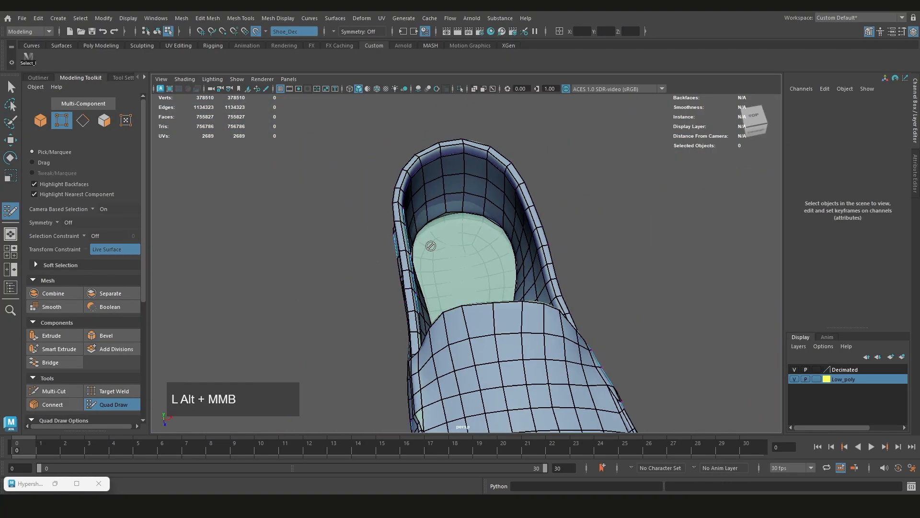
Start filling the insole at the heel with faces spanning between the two inner walls
{"action": "left_click_drag", "start_coordinate": [443, 220], "coordinate": [432, 307]}
{"action": "left_click_drag", "start_coordinate": [551, 287], "coordinate": [575, 283], "text": "alt"}
{"action": "left_click_drag", "start_coordinate": [429, 331], "coordinate": [431, 367]}
{"action": "left_click_drag", "start_coordinate": [502, 247], "coordinate": [512, 310]}
{"action": "left_click", "coordinate": [456, 259], "text": "shift"}
{"action": "scroll", "coordinate": [633, 283], "scroll_direction": "down", "scroll_amount": 4}
{"action": "left_click_drag", "start_coordinate": [632, 284], "coordinate": [431, 345], "text": "alt"}
Continue the wall-to-wall insole faces from the heel forward to the middle of the shoe
{"action": "left_click_drag", "start_coordinate": [404, 365], "coordinate": [397, 359]}
{"action": "left_click", "coordinate": [407, 331], "text": "shift"}
{"action": "left_click", "coordinate": [457, 240], "text": "shift"}
{"action": "left_click_drag", "start_coordinate": [458, 240], "coordinate": [317, 283], "text": "alt"}
{"action": "left_click", "coordinate": [417, 287], "text": "shift"}
{"action": "scroll", "coordinate": [431, 274], "scroll_direction": "up", "scroll_amount": 3}
{"action": "left_click_drag", "start_coordinate": [481, 276], "coordinate": [445, 278]}
{"action": "left_click_drag", "start_coordinate": [481, 313], "coordinate": [491, 297], "text": "alt"}
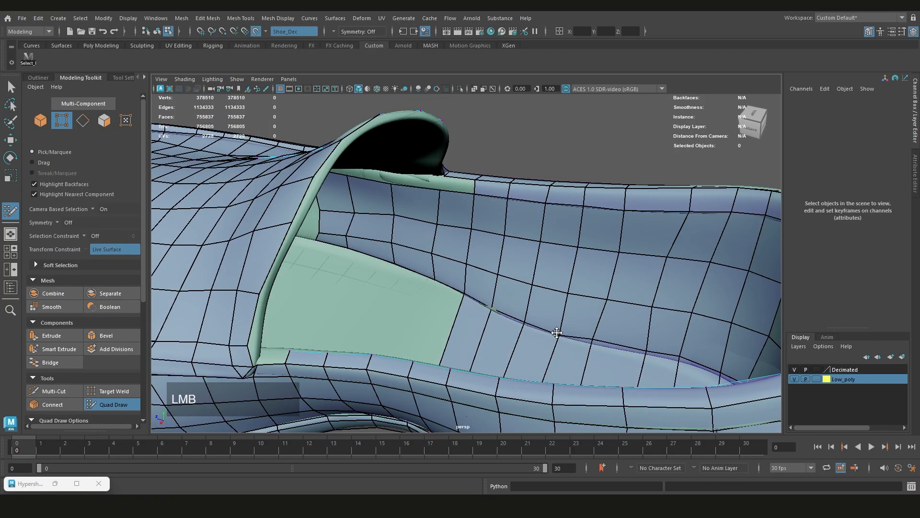
Fill further wall-to-wall faces on the insole forward until they reach under the tongue
{"action": "left_click_drag", "start_coordinate": [556, 332], "coordinate": [499, 288], "text": "alt"}
{"action": "middle_click_drag", "start_coordinate": [498, 288], "coordinate": [511, 317], "text": "alt"}
{"action": "left_click_drag", "start_coordinate": [512, 316], "coordinate": [479, 307], "text": "alt"}
{"action": "left_click_drag", "start_coordinate": [462, 349], "coordinate": [522, 288], "text": "alt"}
{"action": "left_click_drag", "start_coordinate": [456, 273], "coordinate": [479, 268]}
{"action": "mouse_move", "coordinate": [479, 269]}
{"action": "left_mouse_down", "text": "alt"}
{"action": "mouse_move", "coordinate": [594, 297]}
{"action": "mouse_move", "coordinate": [597, 274]}
{"action": "left_mouse_up", "text": "alt"}
{"action": "mouse_move", "coordinate": [597, 273]}
{"action": "left_mouse_down", "text": "alt"}
{"action": "mouse_move", "coordinate": [565, 287]}
{"action": "mouse_move", "coordinate": [537, 263]}
{"action": "left_mouse_up", "text": "alt"}
{"action": "mouse_move", "coordinate": [552, 263]}
{"action": "left_mouse_down"}
{"action": "mouse_move", "coordinate": [547, 255]}
{"action": "mouse_move", "coordinate": [527, 269]}
{"action": "left_mouse_up"}
{"action": "mouse_move", "coordinate": [527, 269]}
{"action": "left_mouse_down", "text": "alt"}
{"action": "mouse_move", "coordinate": [559, 345]}
{"action": "mouse_move", "coordinate": [480, 331]}
{"action": "left_mouse_up", "text": "alt"}
{"action": "mouse_move", "coordinate": [477, 331]}
{"action": "left_mouse_down"}
{"action": "mouse_move", "coordinate": [470, 321]}
{"action": "mouse_move", "coordinate": [503, 352]}
{"action": "left_mouse_up"}
{"action": "left_click_drag", "start_coordinate": [502, 354], "coordinate": [527, 331]}
{"action": "left_click_drag", "start_coordinate": [486, 329], "coordinate": [515, 300]}
Extend the insole and inner wall faces forward to beneath the tongue opening
{"action": "scroll", "coordinate": [491, 264], "scroll_direction": "down", "scroll_amount": 5}
{"action": "left_click_drag", "start_coordinate": [490, 264], "coordinate": [566, 283], "text": "alt"}
{"action": "scroll", "coordinate": [565, 283], "scroll_direction": "up", "scroll_amount": 4}
{"action": "left_click_drag", "start_coordinate": [570, 284], "coordinate": [479, 260]}
{"action": "scroll", "coordinate": [484, 263], "scroll_direction": "down", "scroll_amount": 5}
{"action": "scroll", "coordinate": [494, 269], "scroll_direction": "up", "scroll_amount": 5}
{"action": "middle_click_drag", "start_coordinate": [508, 259], "coordinate": [497, 280], "text": "alt"}
{"action": "left_click_drag", "start_coordinate": [498, 280], "coordinate": [463, 242], "text": "alt"}
{"action": "scroll", "coordinate": [466, 272], "scroll_direction": "up", "scroll_amount": 4}
{"action": "left_click_drag", "start_coordinate": [463, 243], "coordinate": [475, 216], "text": "alt"}
{"action": "left_click_drag", "start_coordinate": [474, 215], "coordinate": [464, 195]}
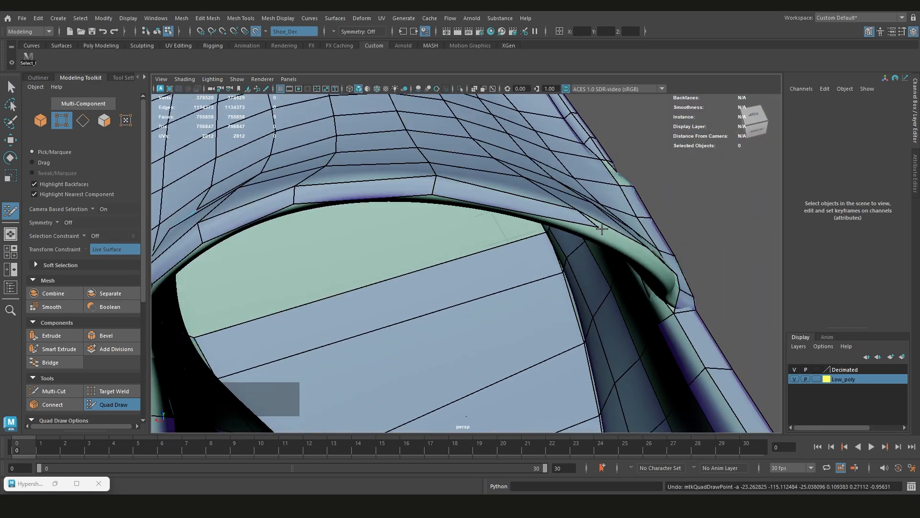
Start a row of faces along the tongue's inner rim, from one side up to its top centre
{"action": "scroll", "coordinate": [602, 230], "scroll_direction": "down", "scroll_amount": 5}
{"action": "left_click_drag", "start_coordinate": [602, 230], "coordinate": [384, 254], "text": "alt"}
{"action": "scroll", "coordinate": [405, 275], "scroll_direction": "up", "scroll_amount": 4}
{"action": "left_click_drag", "start_coordinate": [383, 254], "coordinate": [415, 274]}
{"action": "key", "text": "ctrl+z"}
{"action": "left_click_drag", "start_coordinate": [415, 273], "coordinate": [494, 307]}
{"action": "left_click_drag", "start_coordinate": [493, 306], "coordinate": [468, 365]}
{"action": "left_click_drag", "start_coordinate": [468, 364], "coordinate": [510, 279]}
{"action": "scroll", "coordinate": [470, 382], "scroll_direction": "down", "scroll_amount": 3}
{"action": "left_click", "coordinate": [370, 168], "text": "shift"}
{"action": "scroll", "coordinate": [396, 273], "scroll_direction": "down", "scroll_amount": 5}
{"action": "scroll", "coordinate": [518, 270], "scroll_direction": "up", "scroll_amount": 5}
{"action": "left_click_drag", "start_coordinate": [561, 219], "coordinate": [511, 210], "text": "alt"}
{"action": "left_click", "coordinate": [466, 195]}
{"action": "left_click_drag", "start_coordinate": [510, 211], "coordinate": [565, 249], "text": "alt"}
{"action": "left_click_drag", "start_coordinate": [565, 250], "coordinate": [479, 202]}
{"action": "left_click_drag", "start_coordinate": [480, 201], "coordinate": [486, 179]}
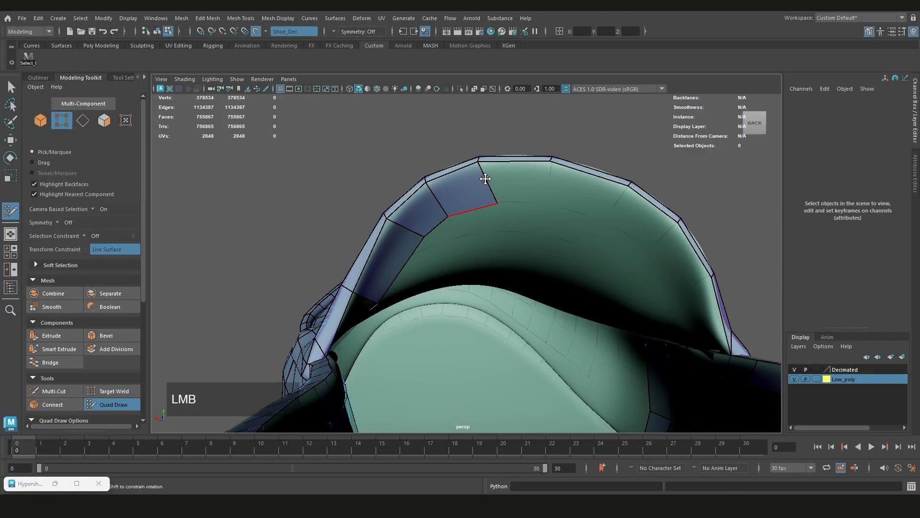
Continue the row of faces along the tongue's inner rim down to the opposite side
{"action": "left_click_drag", "start_coordinate": [638, 244], "coordinate": [660, 279]}
{"action": "left_click_drag", "start_coordinate": [661, 279], "coordinate": [559, 211], "text": "alt"}
{"action": "left_click_drag", "start_coordinate": [558, 210], "coordinate": [448, 247]}
{"action": "left_click", "coordinate": [575, 261], "text": "shift"}
{"action": "scroll", "coordinate": [508, 268], "scroll_direction": "up", "scroll_amount": 2}
{"action": "left_click_drag", "start_coordinate": [448, 247], "coordinate": [434, 230]}
{"action": "left_click_drag", "start_coordinate": [434, 231], "coordinate": [445, 288]}
{"action": "scroll", "coordinate": [514, 182], "scroll_direction": "up", "scroll_amount": 4}
{"action": "scroll", "coordinate": [514, 183], "scroll_direction": "down", "scroll_amount": 4}
{"action": "scroll", "coordinate": [569, 232], "scroll_direction": "up", "scroll_amount": 4}
{"action": "left_click_drag", "start_coordinate": [445, 287], "coordinate": [481, 262]}
{"action": "scroll", "coordinate": [397, 251], "scroll_direction": "up", "scroll_amount": 3}
{"action": "left_click_drag", "start_coordinate": [481, 261], "coordinate": [439, 292], "text": "alt"}
{"action": "left_click_drag", "start_coordinate": [439, 292], "coordinate": [460, 288]}
{"action": "scroll", "coordinate": [426, 300], "scroll_direction": "down", "scroll_amount": 4}
{"action": "left_click_drag", "start_coordinate": [460, 288], "coordinate": [307, 262]}
Examine the vamp, the forefoot trim and both outer sides of the low-poly shoe for gaps
{"action": "left_click_drag", "start_coordinate": [409, 307], "coordinate": [441, 309]}
{"action": "left_click_drag", "start_coordinate": [441, 309], "coordinate": [401, 268], "text": "alt"}
{"action": "left_click_drag", "start_coordinate": [400, 269], "coordinate": [424, 294]}
{"action": "scroll", "coordinate": [424, 294], "scroll_direction": "down", "scroll_amount": 3}
{"action": "left_click_drag", "start_coordinate": [424, 293], "coordinate": [565, 307], "text": "alt"}
{"action": "middle_click_drag", "start_coordinate": [566, 307], "coordinate": [550, 335], "text": "alt"}
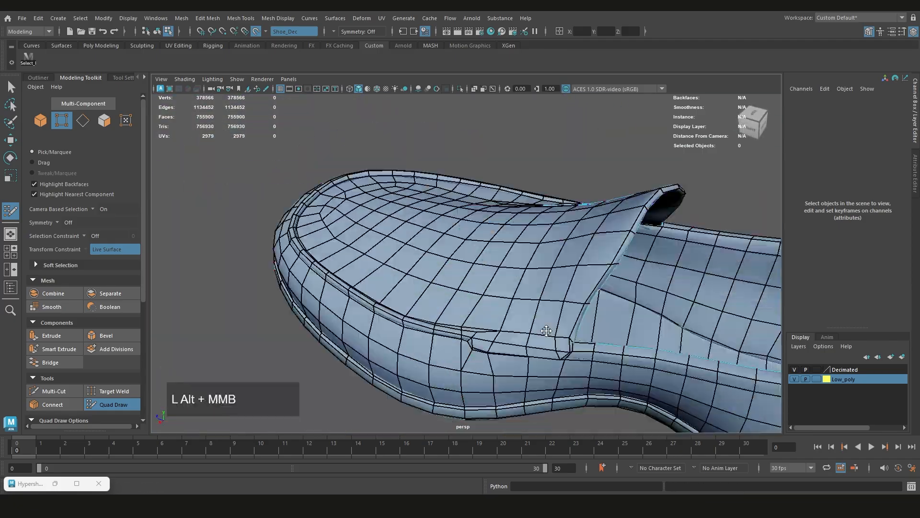
{"action": "left_click_drag", "start_coordinate": [550, 335], "coordinate": [514, 330], "text": "alt"}
{"action": "left_click_drag", "start_coordinate": [498, 295], "coordinate": [552, 271], "text": "alt"}
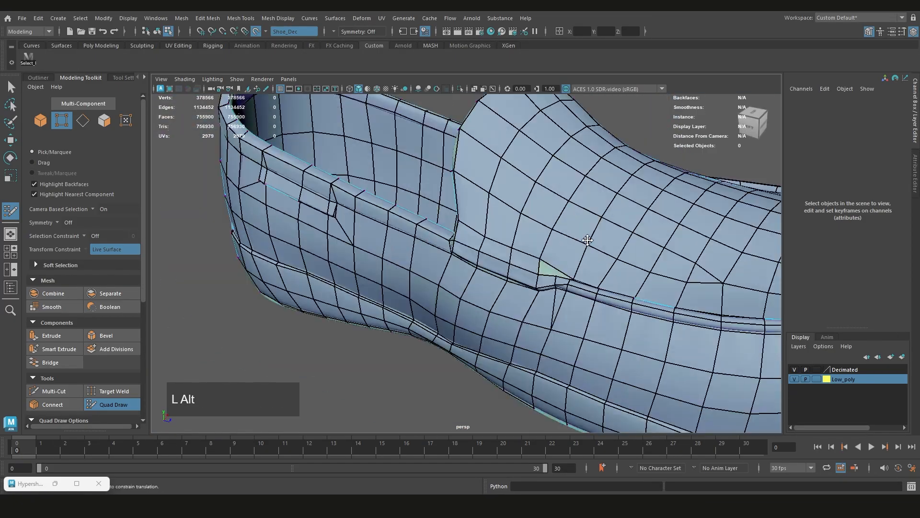
{"action": "scroll", "coordinate": [541, 278], "scroll_direction": "up", "scroll_amount": 4}
{"action": "left_click_drag", "start_coordinate": [472, 287], "coordinate": [340, 315]}
{"action": "scroll", "coordinate": [489, 318], "scroll_direction": "down", "scroll_amount": 4}
{"action": "scroll", "coordinate": [487, 289], "scroll_direction": "up", "scroll_amount": 5}
{"action": "scroll", "coordinate": [487, 289], "scroll_direction": "down", "scroll_amount": 5}
{"action": "middle_click_drag", "start_coordinate": [340, 314], "coordinate": [379, 287], "text": "alt"}
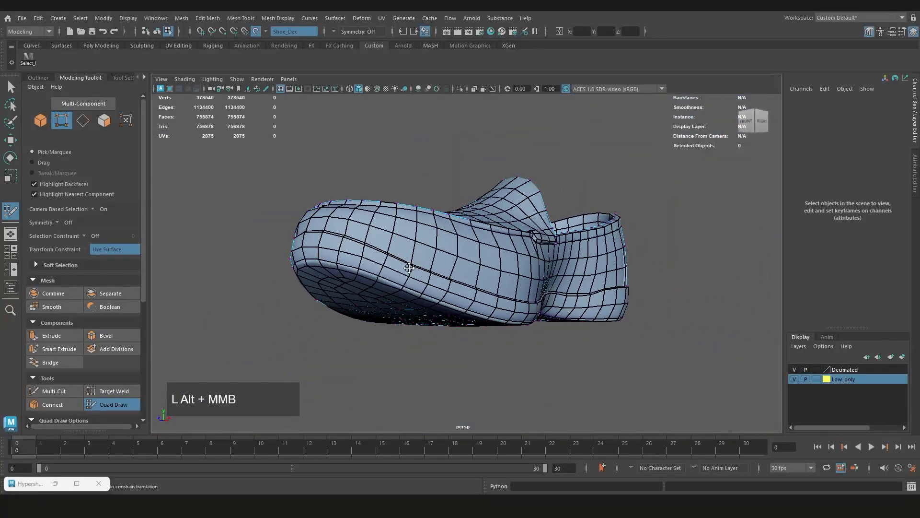
Examine the insole, inner walls, heel collar and tongue opening from above and behind
{"action": "scroll", "coordinate": [379, 287], "scroll_direction": "down", "scroll_amount": 2}
{"action": "left_click_drag", "start_coordinate": [379, 287], "coordinate": [327, 310], "text": "alt"}
{"action": "scroll", "coordinate": [462, 265], "scroll_direction": "up", "scroll_amount": 4}
{"action": "left_click_drag", "start_coordinate": [461, 265], "coordinate": [508, 301], "text": "alt"}
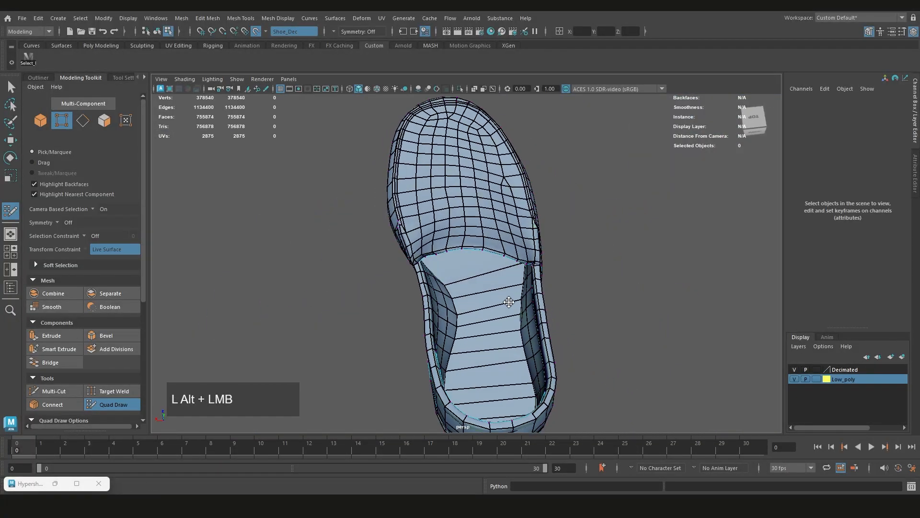
{"action": "middle_click_drag", "start_coordinate": [488, 287], "coordinate": [479, 242], "text": "alt"}
{"action": "scroll", "coordinate": [472, 279], "scroll_direction": "up", "scroll_amount": 2}
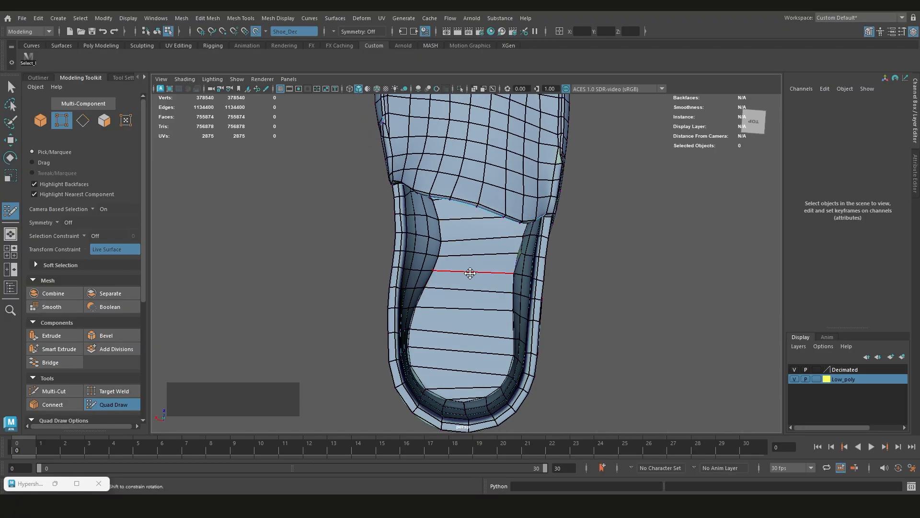
{"action": "left_click_drag", "start_coordinate": [471, 272], "coordinate": [560, 252], "text": "alt"}
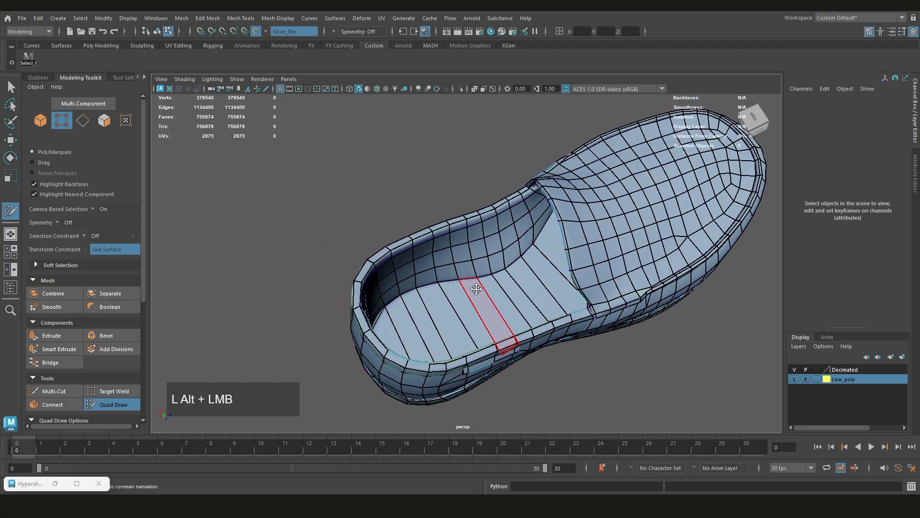
{"action": "left_click_drag", "start_coordinate": [476, 290], "coordinate": [479, 202], "text": "alt"}
{"action": "scroll", "coordinate": [554, 209], "scroll_direction": "up", "scroll_amount": 4}
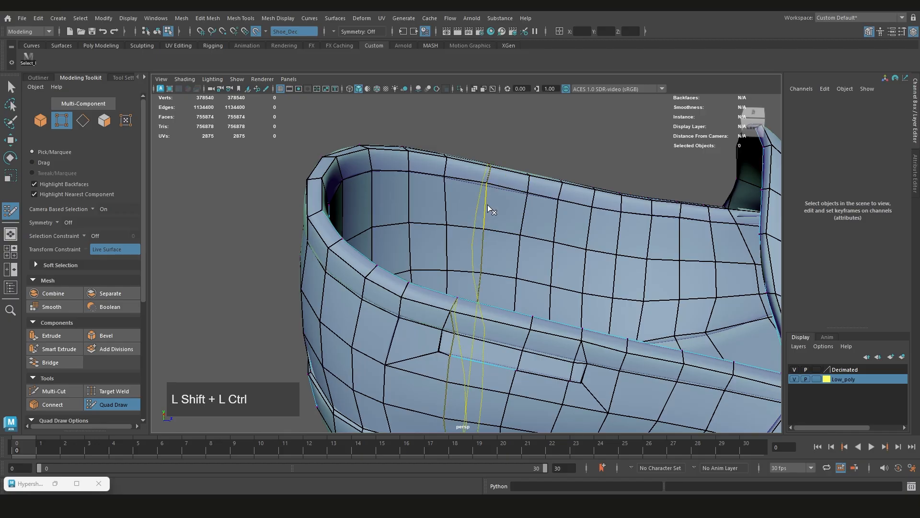
{"action": "scroll", "coordinate": [506, 208], "scroll_direction": "down", "scroll_amount": 5}
{"action": "left_click_drag", "start_coordinate": [508, 211], "coordinate": [555, 229], "text": "alt"}
{"action": "scroll", "coordinate": [567, 235], "scroll_direction": "down", "scroll_amount": 3, "text": "alt"}
{"action": "scroll", "coordinate": [554, 228], "scroll_direction": "up", "scroll_amount": 4, "text": "alt"}
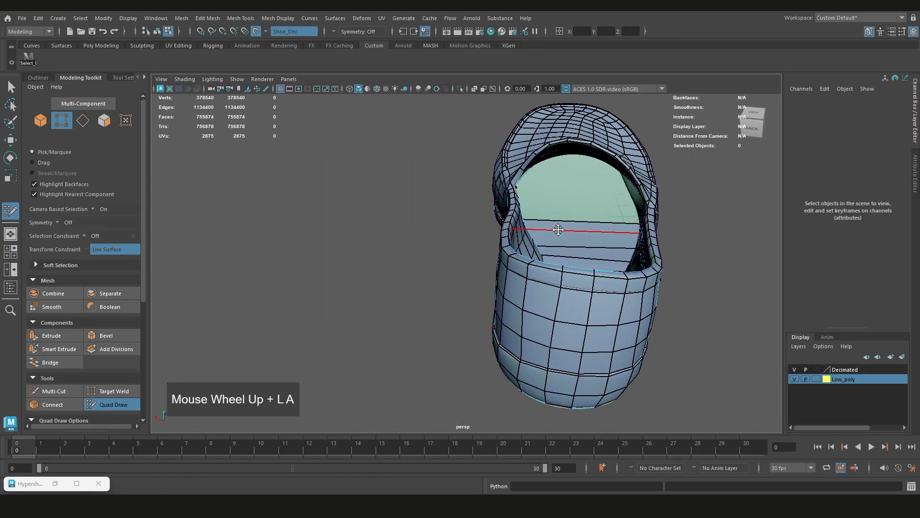
{"action": "middle_click_drag", "start_coordinate": [555, 228], "coordinate": [387, 273], "text": "alt"}
{"action": "scroll", "coordinate": [386, 273], "scroll_direction": "down", "scroll_amount": 4, "text": "alt"}
{"action": "left_click_drag", "start_coordinate": [386, 273], "coordinate": [474, 249], "text": "alt"}
{"action": "middle_click_drag", "start_coordinate": [475, 249], "coordinate": [427, 261], "text": "alt"}
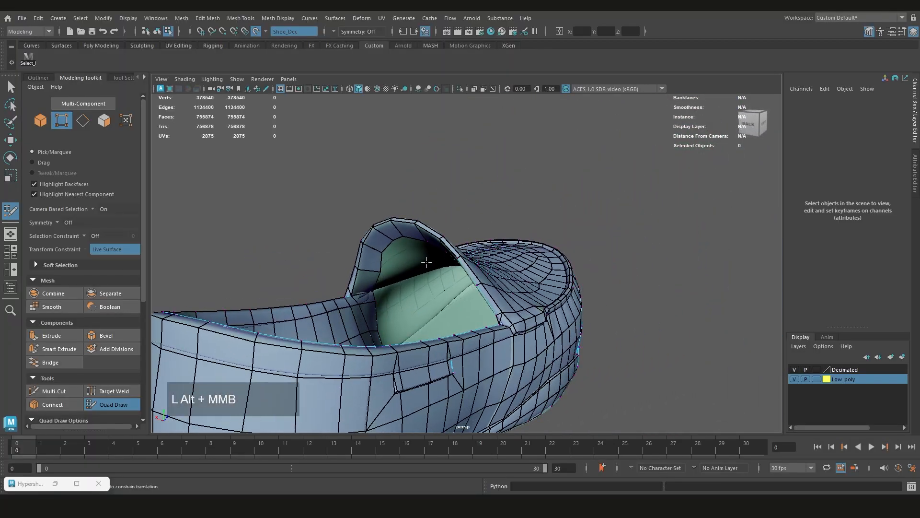
Add a second row of faces inside the tongue, extending inward from the rim faces at the top
{"action": "scroll", "coordinate": [427, 261], "scroll_direction": "up", "scroll_amount": 4, "text": "alt"}
{"action": "mouse_move", "coordinate": [427, 261]}
{"action": "left_mouse_down", "text": "alt"}
{"action": "mouse_move", "coordinate": [386, 256]}
{"action": "mouse_move", "coordinate": [398, 240]}
{"action": "left_mouse_up", "text": "alt"}
{"action": "middle_click_drag", "start_coordinate": [397, 240], "coordinate": [406, 220], "text": "alt"}
{"action": "key", "text": "Tab"}
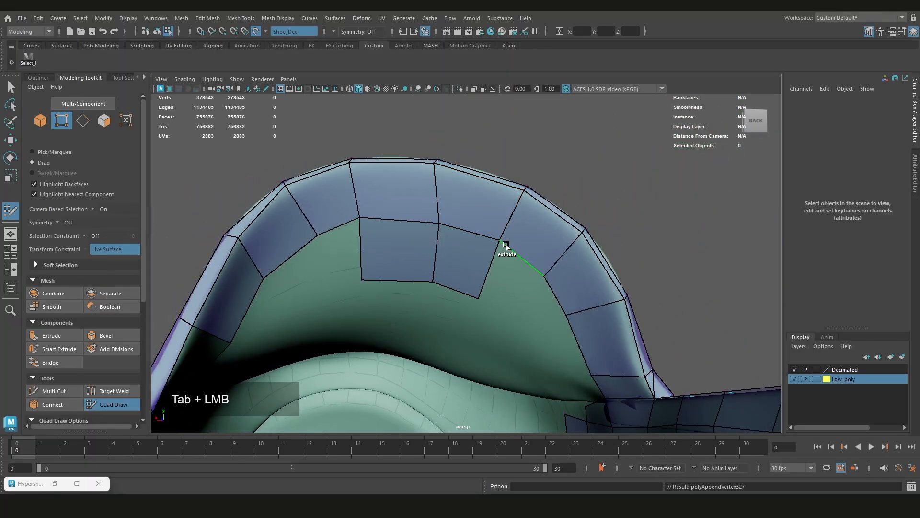
{"action": "left_click_drag", "start_coordinate": [469, 286], "coordinate": [396, 245], "text": "alt"}
{"action": "scroll", "coordinate": [434, 312], "scroll_direction": "down", "scroll_amount": 3}
{"action": "scroll", "coordinate": [407, 290], "scroll_direction": "up", "scroll_amount": 3}
{"action": "scroll", "coordinate": [396, 252], "scroll_direction": "up", "scroll_amount": 4}
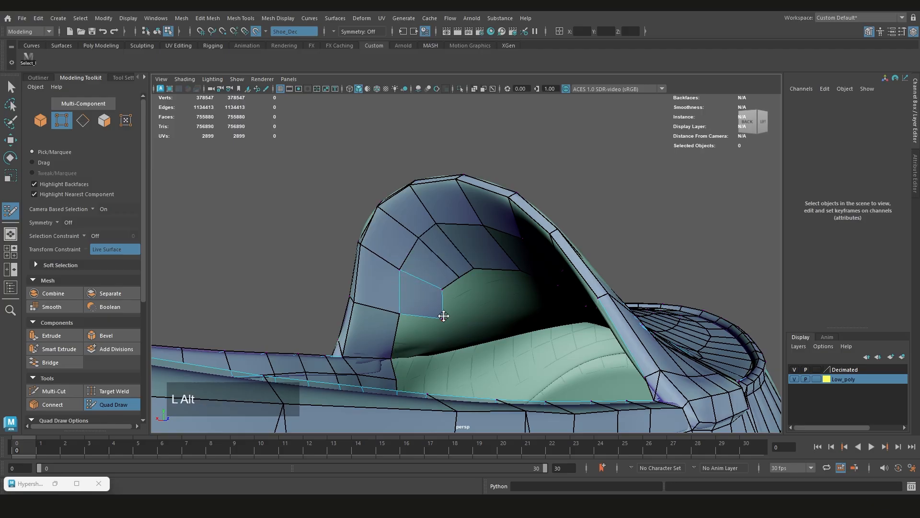
Continue the second row inside the tongue down one side toward the inner wall
{"action": "left_click_drag", "start_coordinate": [443, 316], "coordinate": [463, 301], "text": "alt"}
{"action": "key", "text": "Tab"}
{"action": "middle_click_drag", "start_coordinate": [519, 325], "coordinate": [484, 316], "text": "alt"}
{"action": "scroll", "coordinate": [499, 343], "scroll_direction": "down", "scroll_amount": 3}
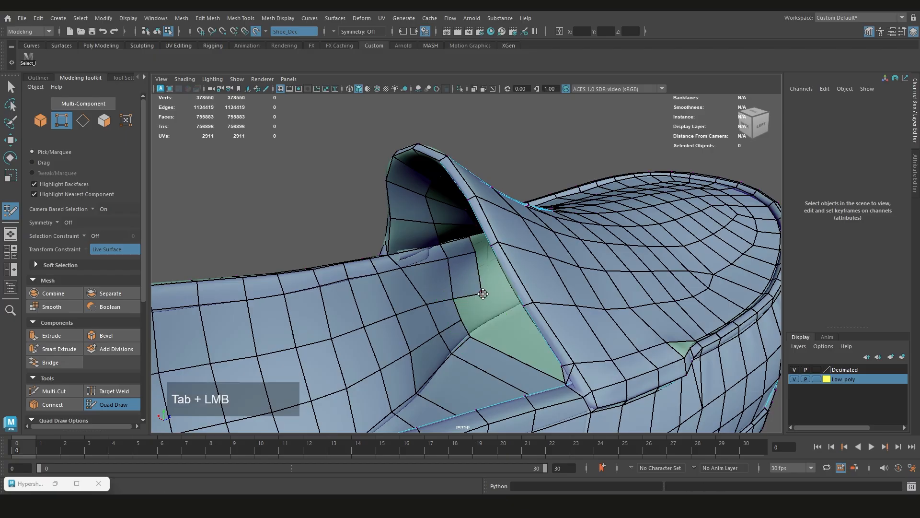
Extend the second row down the opposite side of the tongue and fill the gap above the inner wall
{"action": "scroll", "coordinate": [442, 273], "scroll_direction": "down", "scroll_amount": 3}
{"action": "left_click_drag", "start_coordinate": [442, 274], "coordinate": [554, 264], "text": "alt"}
{"action": "scroll", "coordinate": [470, 280], "scroll_direction": "up", "scroll_amount": 4, "text": "alt"}
{"action": "key", "text": "Tab"}
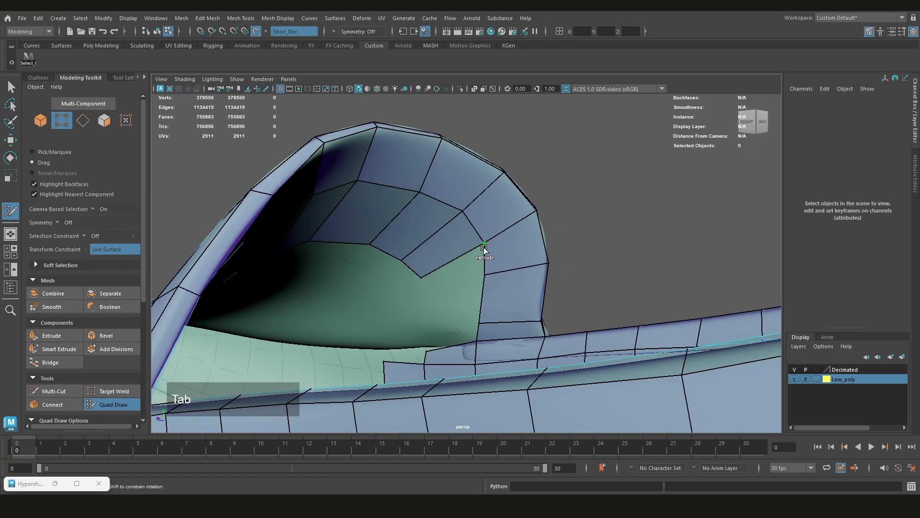
{"action": "left_click", "coordinate": [448, 334], "text": "shift"}
{"action": "middle_click_drag", "start_coordinate": [448, 334], "coordinate": [467, 304], "text": "alt"}
{"action": "mouse_move", "coordinate": [467, 304]}
{"action": "left_mouse_down", "text": "alt"}
{"action": "mouse_move", "coordinate": [452, 285]}
{"action": "mouse_move", "coordinate": [395, 290]}
{"action": "mouse_move", "coordinate": [419, 281]}
{"action": "mouse_move", "coordinate": [433, 289]}
{"action": "mouse_move", "coordinate": [473, 269]}
{"action": "mouse_move", "coordinate": [466, 314]}
{"action": "left_mouse_up", "text": "alt"}
{"action": "scroll", "coordinate": [419, 280], "scroll_direction": "down", "scroll_amount": 4}
{"action": "scroll", "coordinate": [478, 271], "scroll_direction": "up", "scroll_amount": 4}
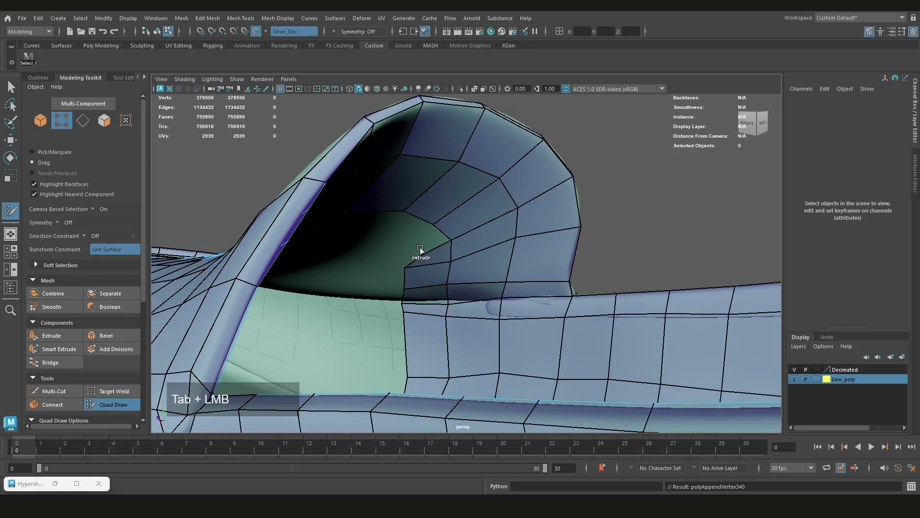
Add a further row of faces deeper inside the tongue, past the second row
{"action": "left_click_drag", "start_coordinate": [420, 249], "coordinate": [408, 243]}
{"action": "left_click_drag", "start_coordinate": [407, 243], "coordinate": [293, 254], "text": "alt"}
{"action": "mouse_move", "coordinate": [436, 302]}
{"action": "left_mouse_down"}
{"action": "mouse_move", "coordinate": [453, 311]}
{"action": "mouse_move", "coordinate": [479, 252]}
{"action": "mouse_move", "coordinate": [431, 252]}
{"action": "left_mouse_up"}
{"action": "mouse_move", "coordinate": [431, 252]}
{"action": "left_mouse_down", "text": "alt"}
{"action": "mouse_move", "coordinate": [360, 243]}
{"action": "mouse_move", "coordinate": [362, 221]}
{"action": "left_mouse_up", "text": "alt"}
{"action": "left_click_drag", "start_coordinate": [417, 224], "coordinate": [374, 240]}
{"action": "mouse_move", "coordinate": [413, 218]}
{"action": "left_mouse_down"}
{"action": "mouse_move", "coordinate": [389, 233]}
{"action": "mouse_move", "coordinate": [400, 261]}
{"action": "left_mouse_up"}
{"action": "mouse_move", "coordinate": [400, 261]}
{"action": "left_mouse_down"}
{"action": "mouse_move", "coordinate": [430, 265]}
{"action": "mouse_move", "coordinate": [493, 318]}
{"action": "mouse_move", "coordinate": [486, 254]}
{"action": "left_mouse_up"}
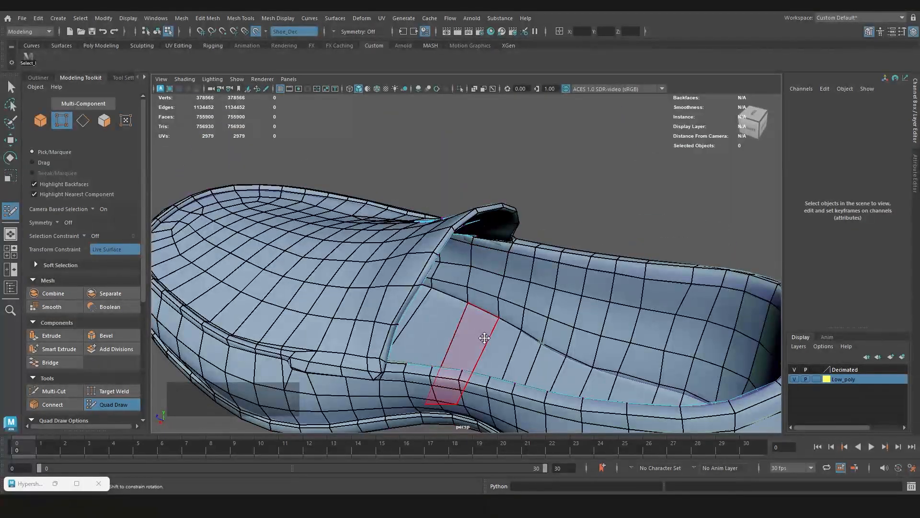
Examine the face flow across the vamp and toe and along the forefoot trim
{"action": "middle_click_drag", "start_coordinate": [384, 268], "coordinate": [484, 239], "text": "alt"}
{"action": "scroll", "coordinate": [485, 239], "scroll_direction": "up", "scroll_amount": 3}
{"action": "left_click_drag", "start_coordinate": [484, 238], "coordinate": [552, 273], "text": "alt"}
{"action": "scroll", "coordinate": [483, 232], "scroll_direction": "down", "scroll_amount": 3}
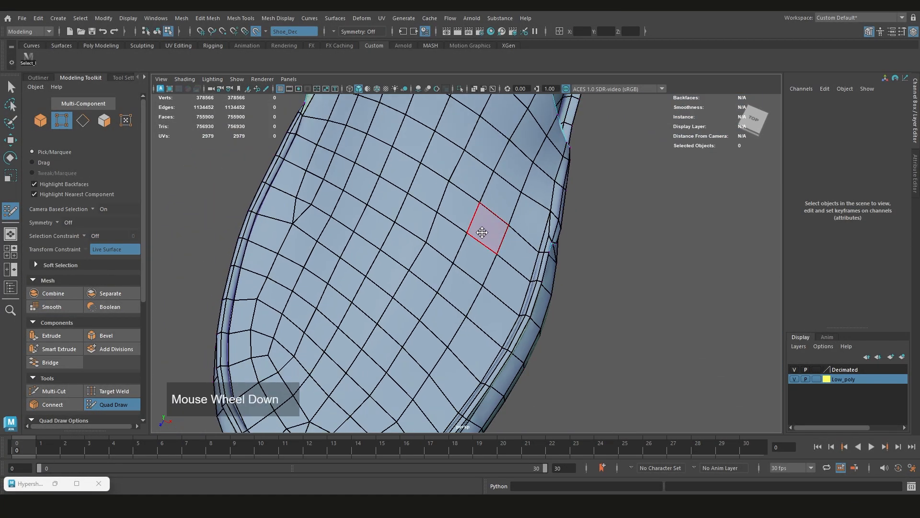
{"action": "middle_click_drag", "start_coordinate": [402, 204], "coordinate": [500, 263], "text": "alt"}
{"action": "scroll", "coordinate": [501, 263], "scroll_direction": "up", "scroll_amount": 3}
{"action": "scroll", "coordinate": [510, 287], "scroll_direction": "down", "scroll_amount": 3}
{"action": "scroll", "coordinate": [473, 222], "scroll_direction": "up", "scroll_amount": 2}
{"action": "scroll", "coordinate": [473, 222], "scroll_direction": "down", "scroll_amount": 2}
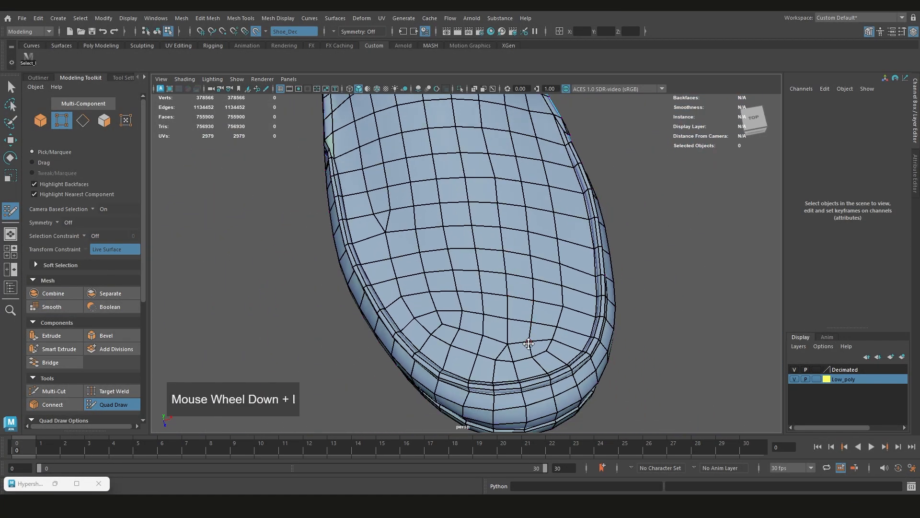
{"action": "middle_click_drag", "start_coordinate": [473, 222], "coordinate": [508, 290], "text": "alt"}
{"action": "scroll", "coordinate": [508, 290], "scroll_direction": "up", "scroll_amount": 2}
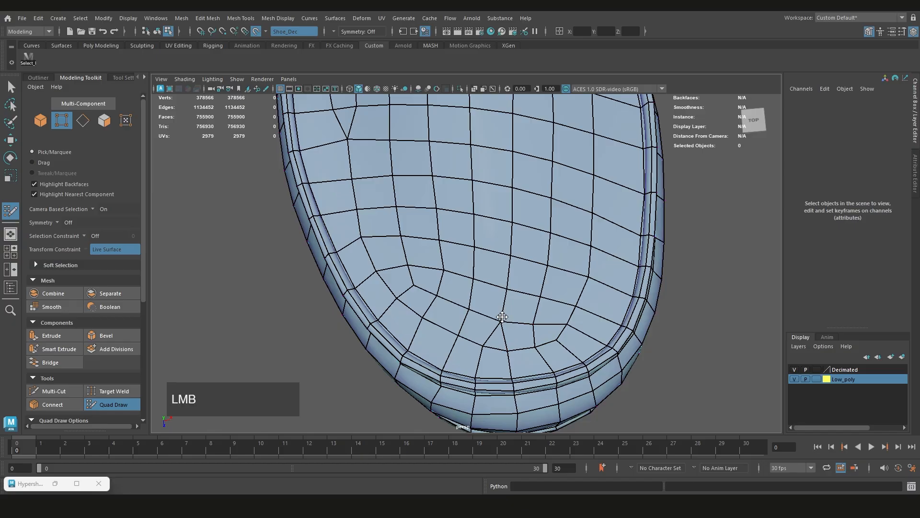
{"action": "scroll", "coordinate": [493, 291], "scroll_direction": "down", "scroll_amount": 2}
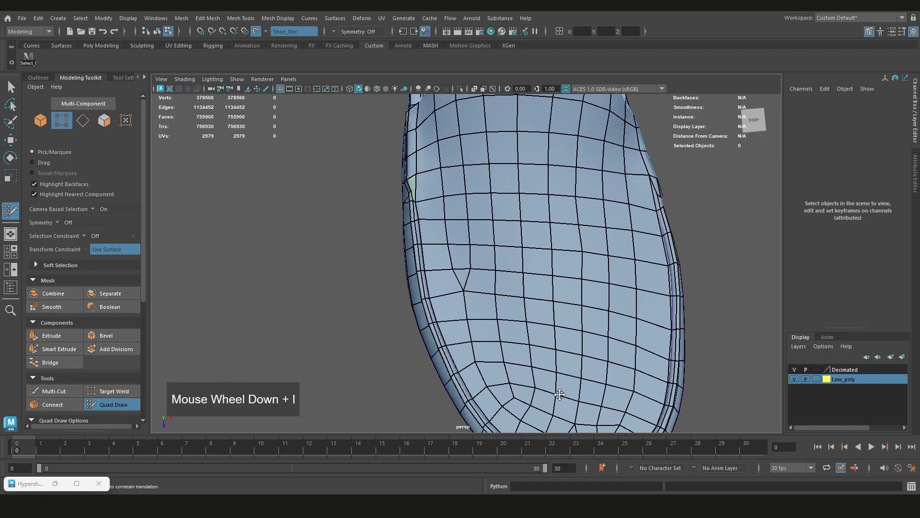
{"action": "scroll", "coordinate": [485, 273], "scroll_direction": "up", "scroll_amount": 2}
{"action": "scroll", "coordinate": [493, 279], "scroll_direction": "down", "scroll_amount": 1}
{"action": "middle_click_drag", "start_coordinate": [493, 279], "coordinate": [506, 300], "text": "alt"}
{"action": "scroll", "coordinate": [505, 300], "scroll_direction": "up", "scroll_amount": 1}
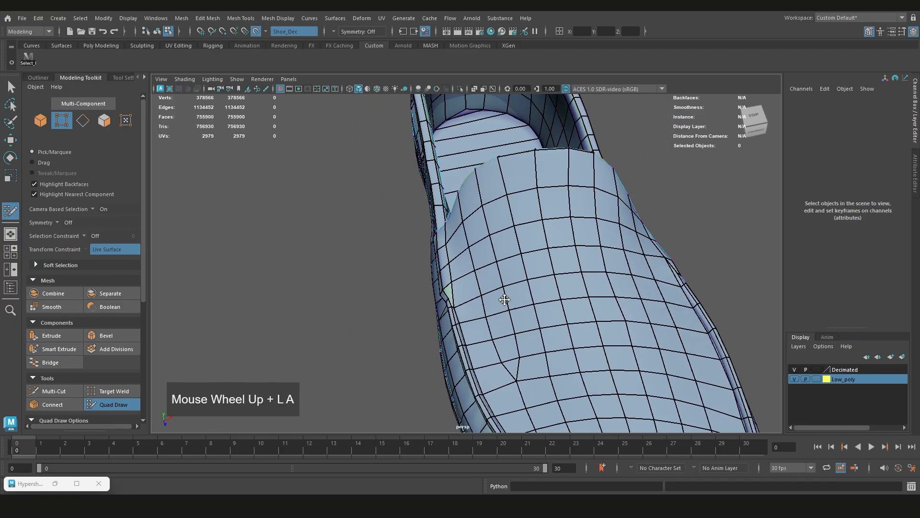
Fill the triangular gap between the vamp and the end of the forefoot trim with two faces
{"action": "left_click_drag", "start_coordinate": [506, 300], "coordinate": [565, 273], "text": "alt"}
{"action": "scroll", "coordinate": [512, 303], "scroll_direction": "up", "scroll_amount": 3}
{"action": "middle_click_drag", "start_coordinate": [474, 327], "coordinate": [592, 251], "text": "alt"}
{"action": "scroll", "coordinate": [619, 268], "scroll_direction": "up", "scroll_amount": 4}
{"action": "scroll", "coordinate": [629, 271], "scroll_direction": "up", "scroll_amount": 2}
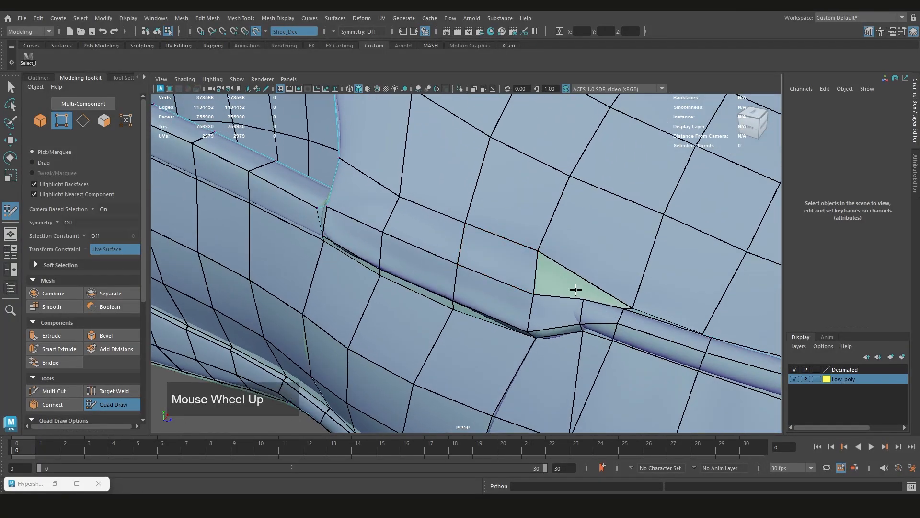
{"action": "left_click_drag", "start_coordinate": [579, 288], "coordinate": [595, 308], "text": "alt"}
{"action": "middle_click_drag", "start_coordinate": [596, 308], "coordinate": [515, 325], "text": "alt"}
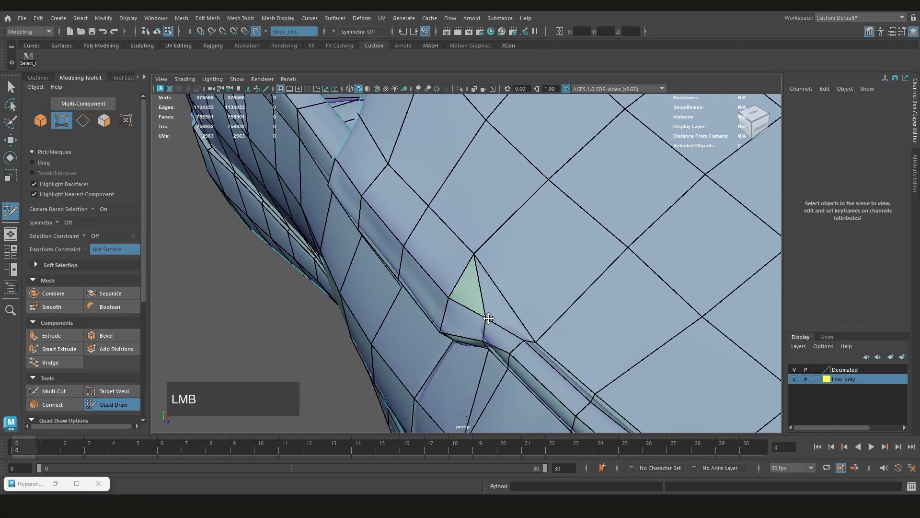
{"action": "scroll", "coordinate": [471, 295], "scroll_direction": "down", "scroll_amount": 2}
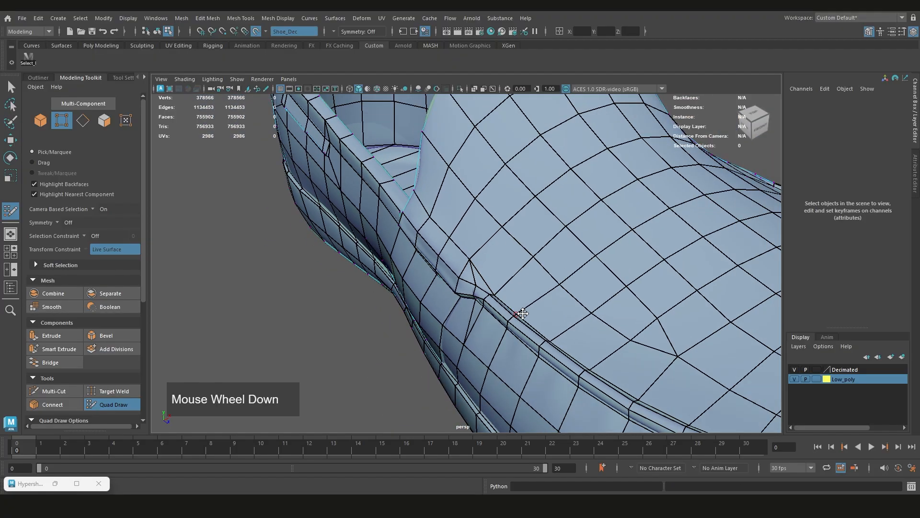
Examine the vamp, the tongue edge and the collar of the low-poly shoe from above and from the sides
{"action": "left_click_drag", "start_coordinate": [470, 295], "coordinate": [482, 323], "text": "alt"}
{"action": "scroll", "coordinate": [481, 323], "scroll_direction": "down", "scroll_amount": 5}
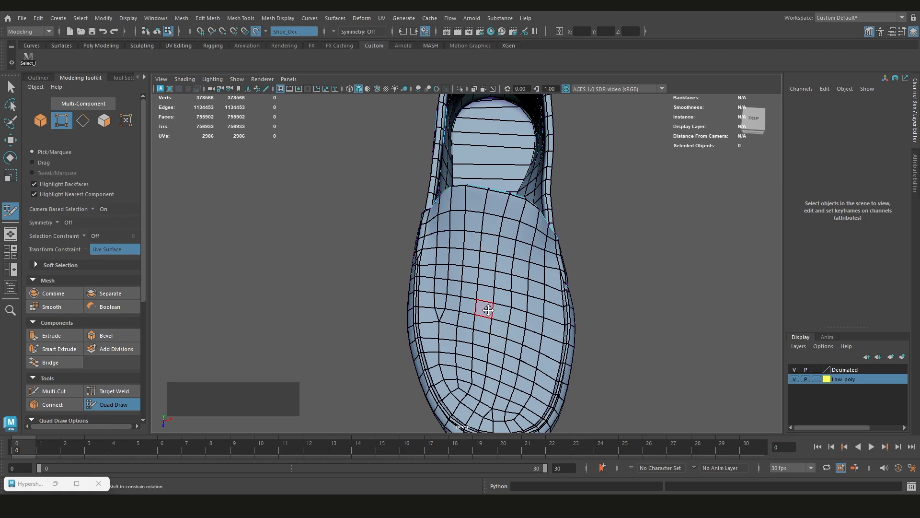
{"action": "left_click_drag", "start_coordinate": [493, 311], "coordinate": [470, 291], "text": "alt"}
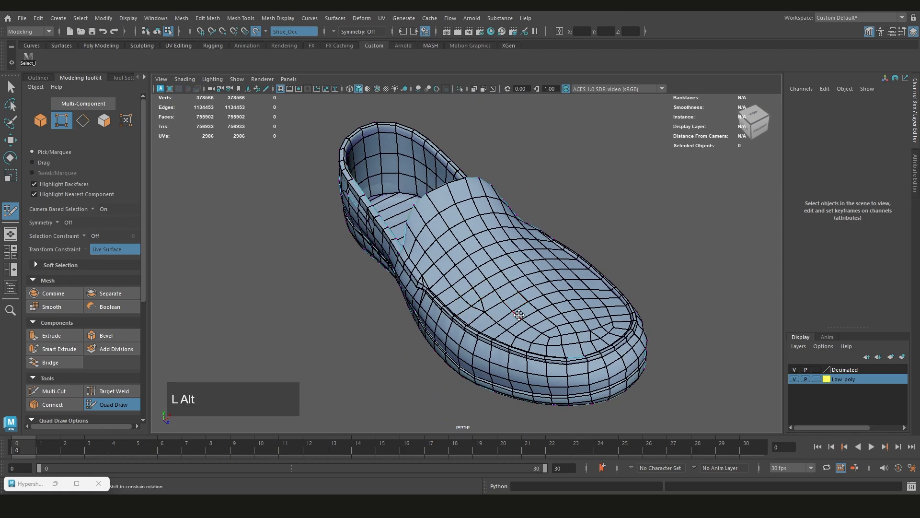
{"action": "left_click_drag", "start_coordinate": [519, 315], "coordinate": [481, 324], "text": "alt"}
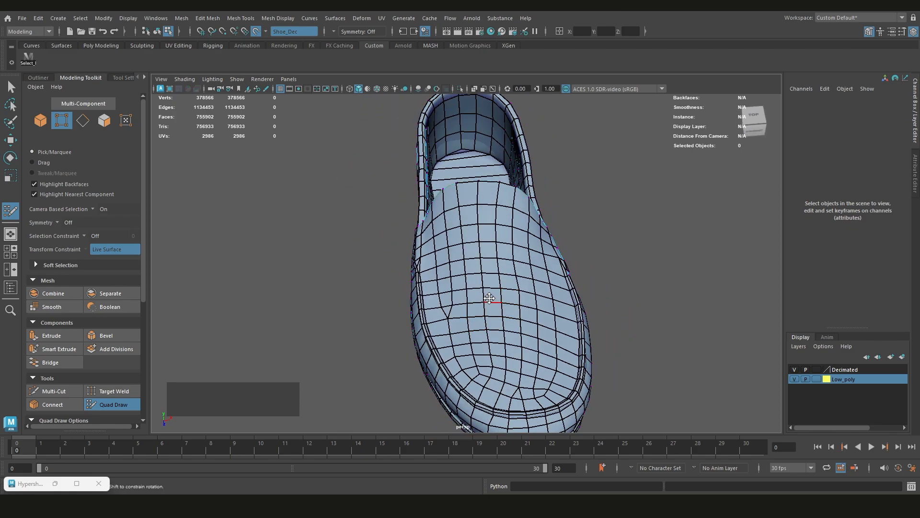
{"action": "left_click_drag", "start_coordinate": [478, 203], "coordinate": [456, 216], "text": "alt"}
{"action": "scroll", "coordinate": [432, 267], "scroll_direction": "up", "scroll_amount": 6}
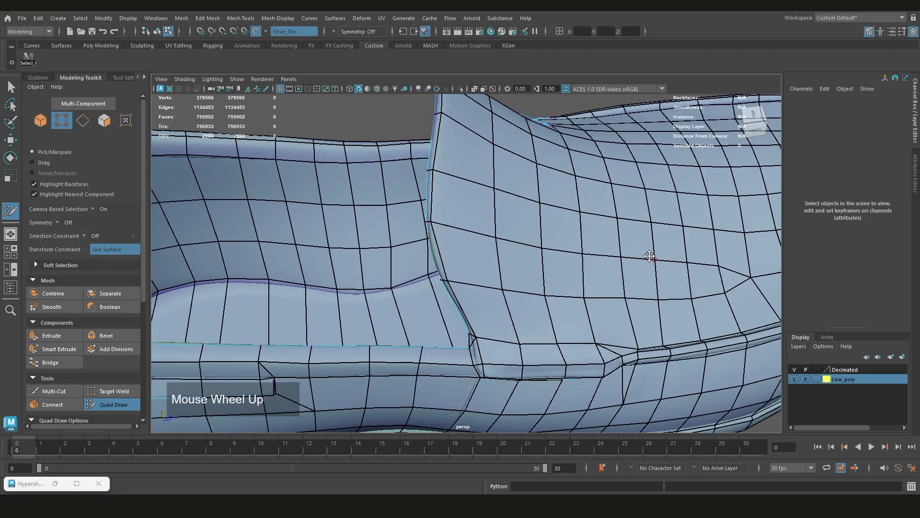
{"action": "left_click_drag", "start_coordinate": [649, 257], "coordinate": [474, 236], "text": "alt"}
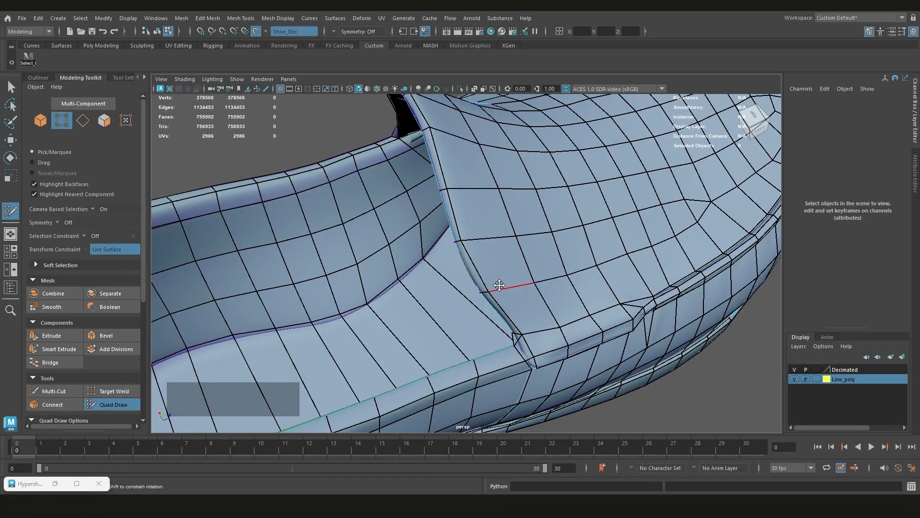
{"action": "scroll", "coordinate": [483, 272], "scroll_direction": "down", "scroll_amount": 8}
{"action": "left_click_drag", "start_coordinate": [482, 272], "coordinate": [693, 257], "text": "alt"}
{"action": "scroll", "coordinate": [531, 275], "scroll_direction": "down", "scroll_amount": 5}
{"action": "scroll", "coordinate": [555, 267], "scroll_direction": "up", "scroll_amount": 3}
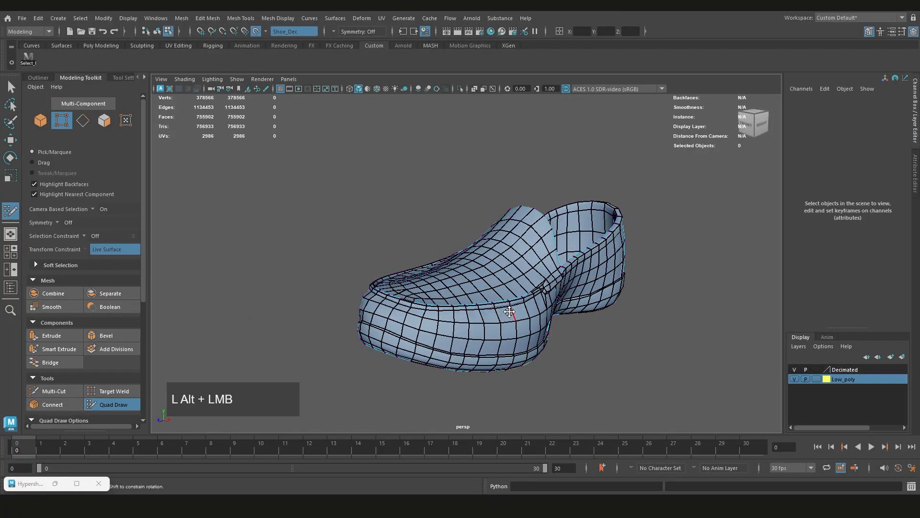
Examine the sole's face layout and undo the deletion of a face
{"action": "left_click_drag", "start_coordinate": [553, 267], "coordinate": [407, 226], "text": "alt"}
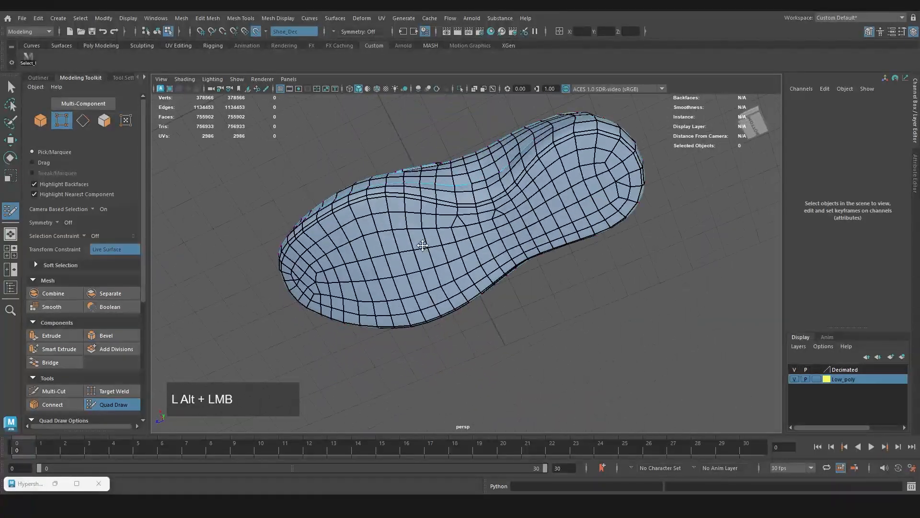
{"action": "scroll", "coordinate": [479, 209], "scroll_direction": "up", "scroll_amount": 5}
{"action": "scroll", "coordinate": [479, 209], "scroll_direction": "up", "scroll_amount": 2}
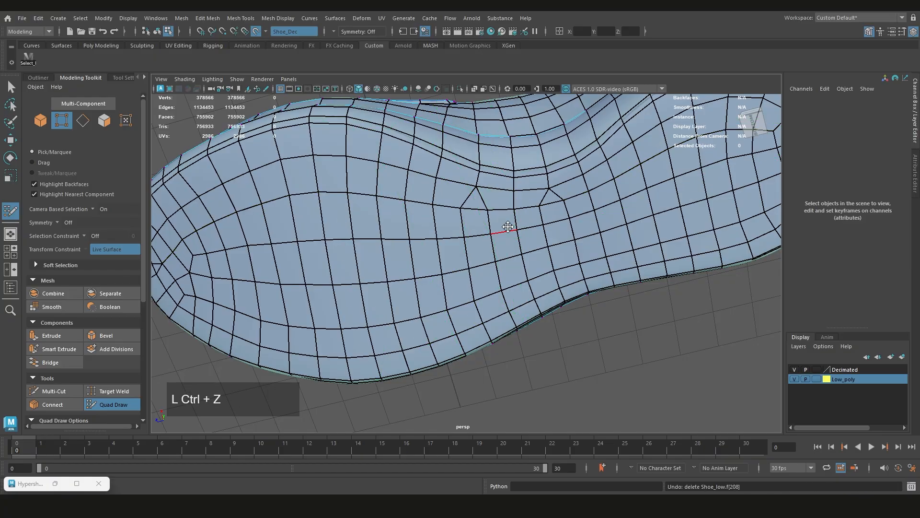
{"action": "scroll", "coordinate": [508, 227], "scroll_direction": "down", "scroll_amount": 6}
Exit Quad Draw and select the low-poly shoe mesh as a whole object
{"action": "left_click_drag", "start_coordinate": [509, 231], "coordinate": [647, 319], "text": "alt"}
{"action": "middle_click_drag", "start_coordinate": [546, 301], "coordinate": [572, 257], "text": "alt"}
{"action": "key", "text": "ctrl+shift+q"}
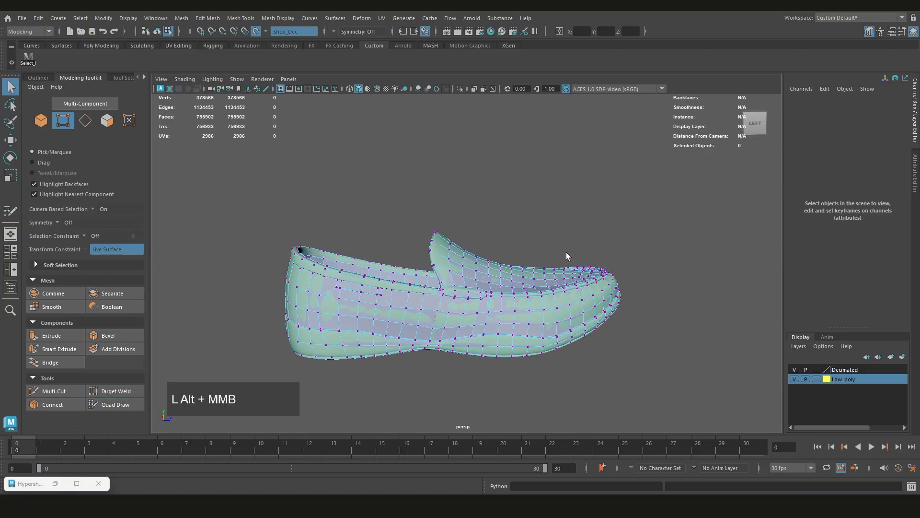
{"action": "scroll", "coordinate": [571, 256], "scroll_direction": "up", "scroll_amount": 3, "text": "alt"}
{"action": "right_click_drag", "start_coordinate": [588, 211], "coordinate": [621, 201]}
{"action": "scroll", "coordinate": [622, 211], "scroll_direction": "down", "scroll_amount": 2}
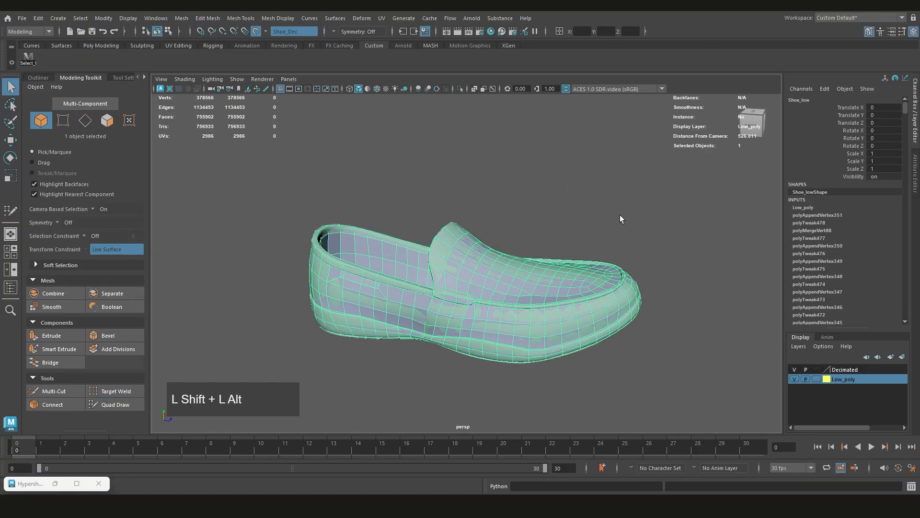
Delete the construction history of the low-poly shoe mesh and deselect it
{"action": "key", "text": "alt+shift+d"}
{"action": "scroll", "coordinate": [543, 280], "scroll_direction": "down", "scroll_amount": 2}
{"action": "scroll", "coordinate": [589, 258], "scroll_direction": "up", "scroll_amount": 3}
{"action": "left_click", "coordinate": [609, 250]}
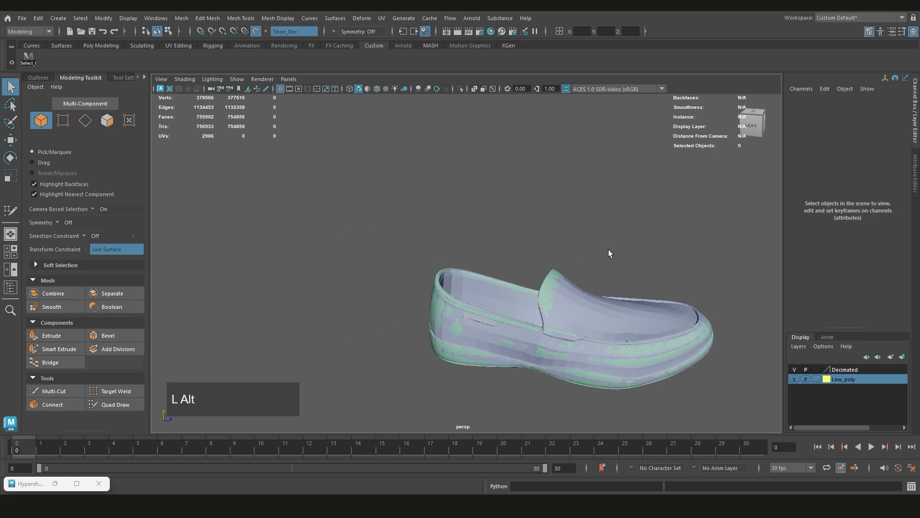
Isolate the low-poly shoe in the viewport and inspect it from the heel and from above
{"action": "middle_click_drag", "start_coordinate": [608, 249], "coordinate": [543, 229], "text": "alt"}
{"action": "left_click", "coordinate": [530, 284]}
{"action": "key", "text": "ctrl+1"}
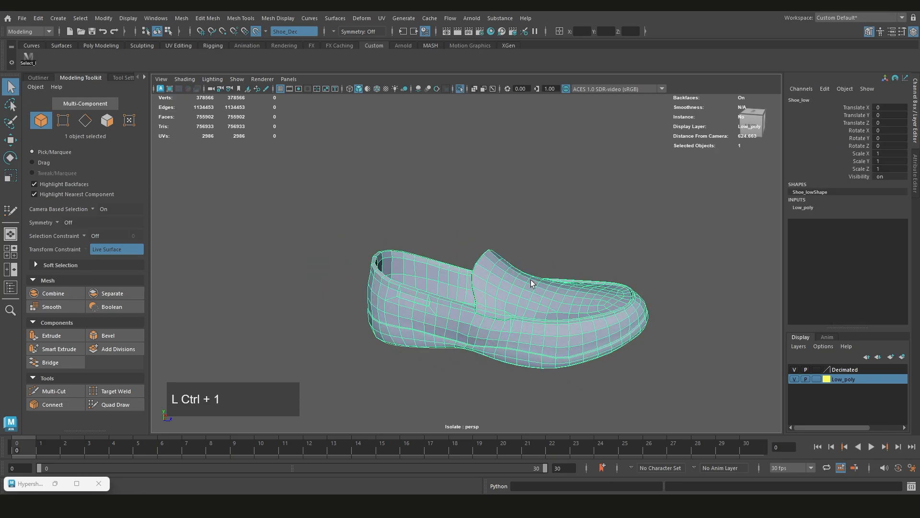
{"action": "left_click", "coordinate": [559, 242]}
{"action": "left_click_drag", "start_coordinate": [480, 347], "coordinate": [203, 355], "text": "alt"}
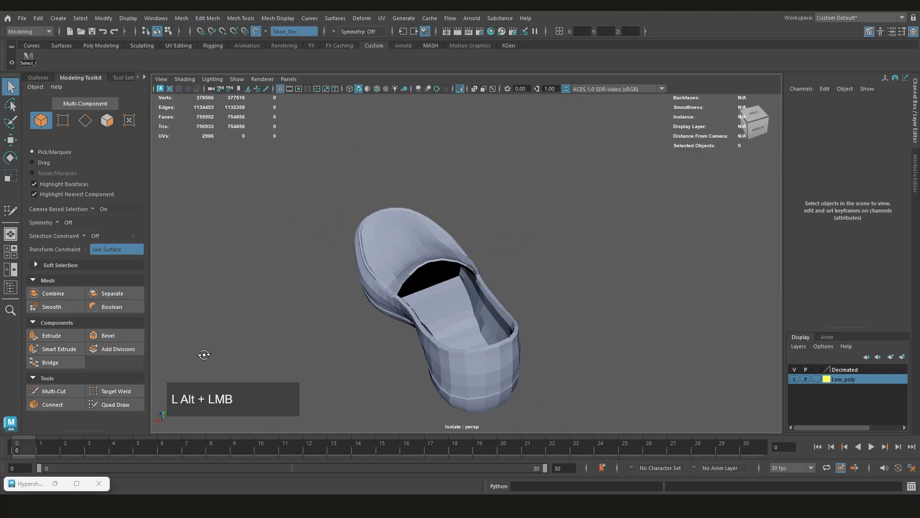
{"action": "left_click_drag", "start_coordinate": [375, 297], "coordinate": [466, 301], "text": "alt"}
Merge all vertices of the low-poly shoe with a threshold of 0.0100, then return to object mode
{"action": "left_click", "coordinate": [465, 304]}
{"action": "right_click_drag", "start_coordinate": [467, 299], "coordinate": [485, 222]}
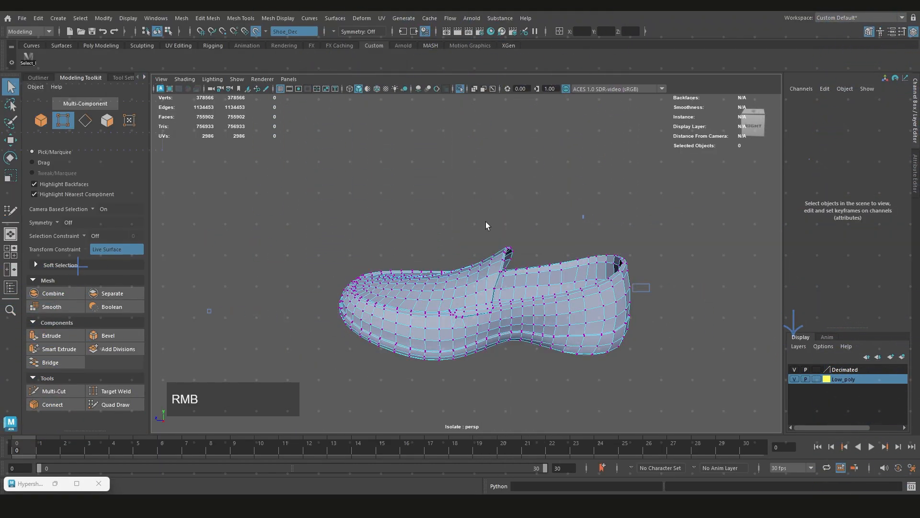
{"action": "key", "text": "ctrl+shift+a"}
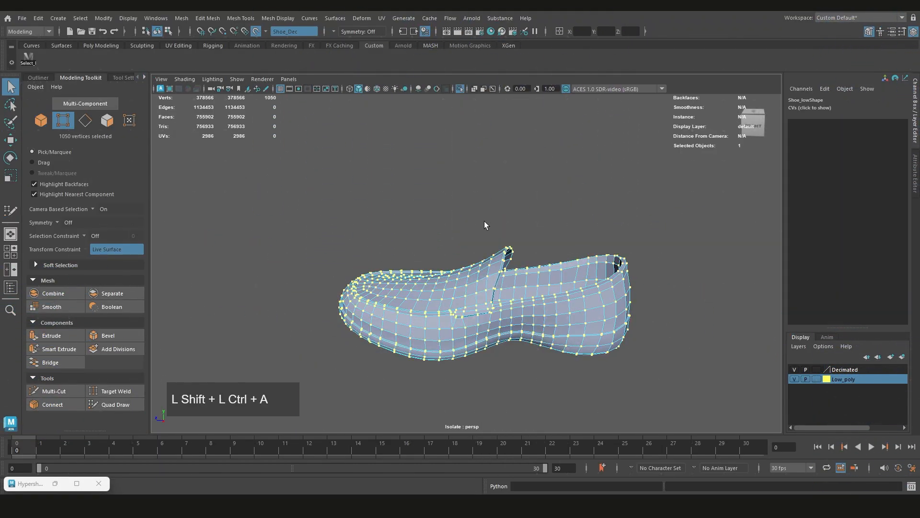
{"action": "right_click_drag", "start_coordinate": [493, 204], "coordinate": [578, 162], "text": "shift"}
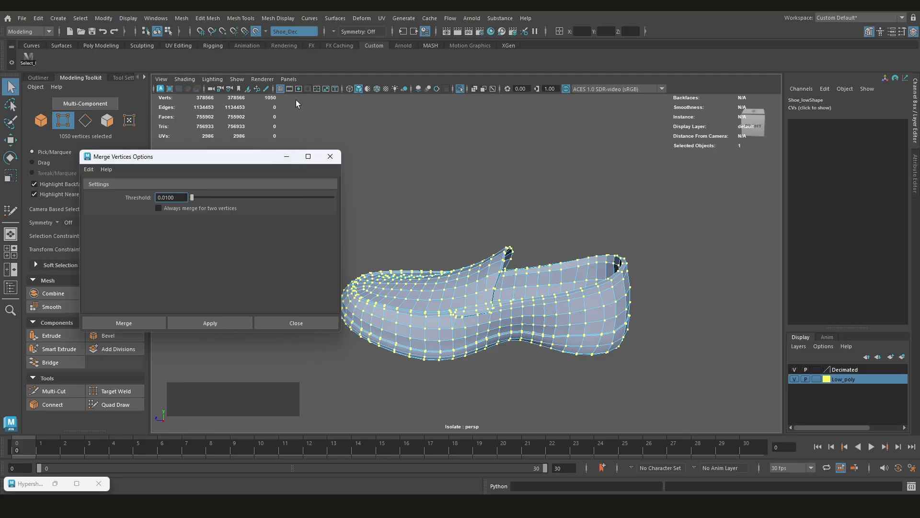
{"action": "left_click", "coordinate": [201, 322]}
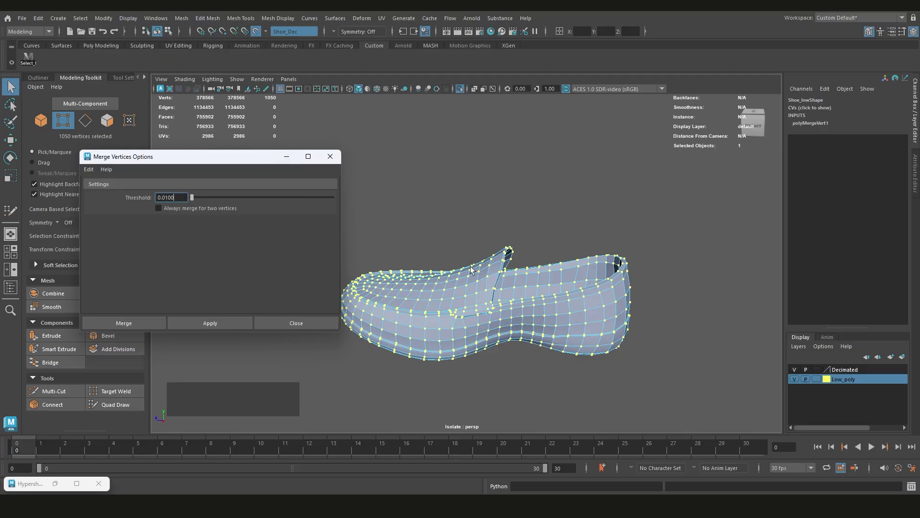
{"action": "left_click", "coordinate": [330, 156]}
{"action": "scroll", "coordinate": [475, 209], "scroll_direction": "up", "scroll_amount": 1}
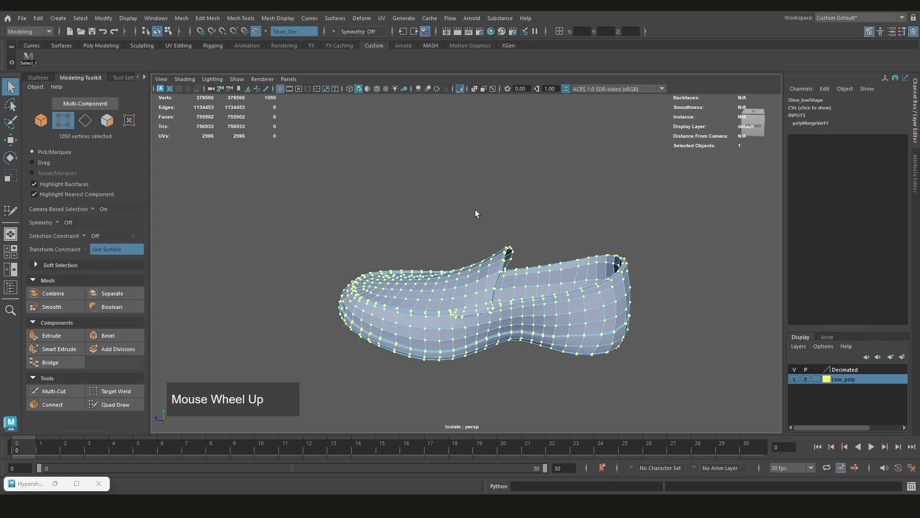
{"action": "left_click", "coordinate": [480, 245]}
{"action": "left_click_drag", "start_coordinate": [480, 245], "coordinate": [508, 244], "text": "alt"}
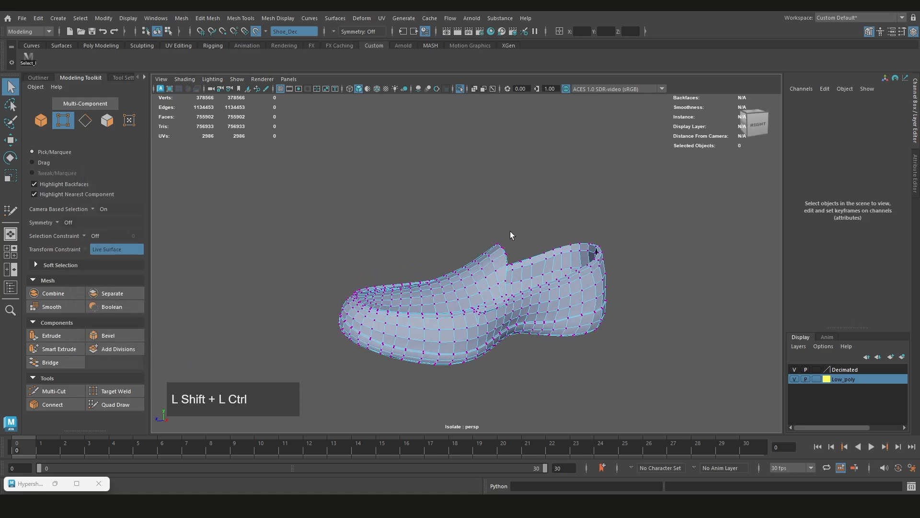
{"action": "right_click", "coordinate": [510, 231], "text": "ctrl+shift"}
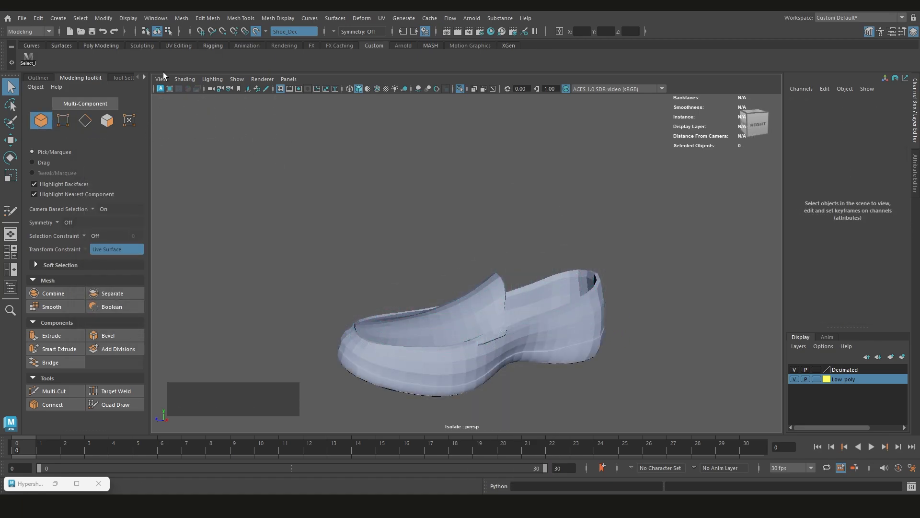
Display the Poly Count heads-up read-out and select the shoe to check its polygon count
{"action": "left_click", "coordinate": [157, 19]}
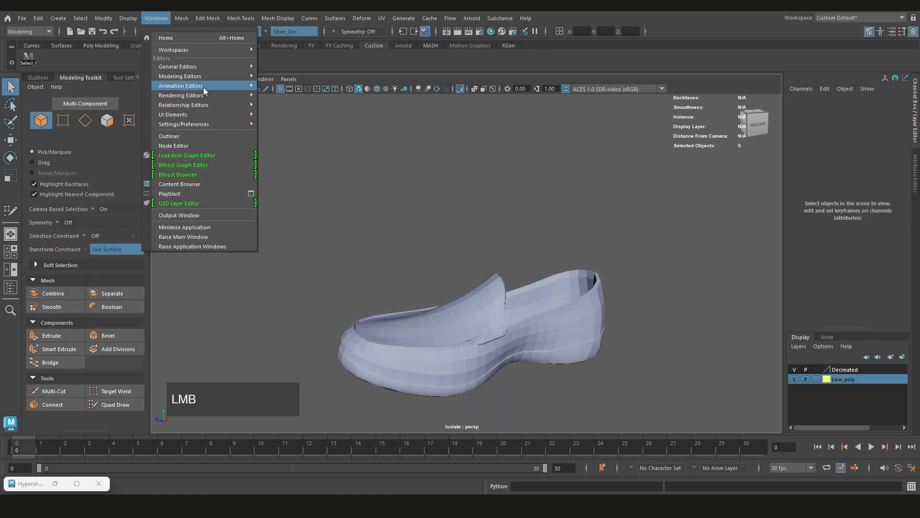
{"action": "mouse_move", "coordinate": [128, 18]}
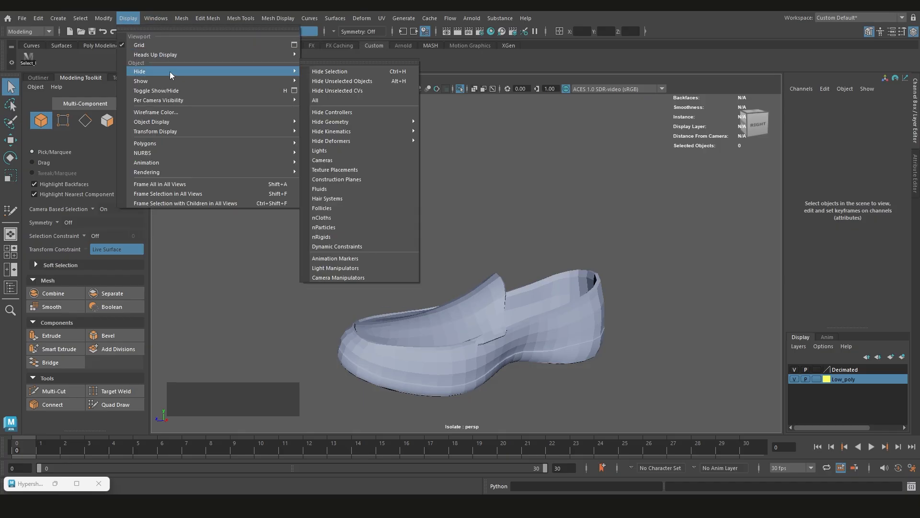
{"action": "mouse_move", "coordinate": [246, 54]}
{"action": "left_click", "coordinate": [335, 188]}
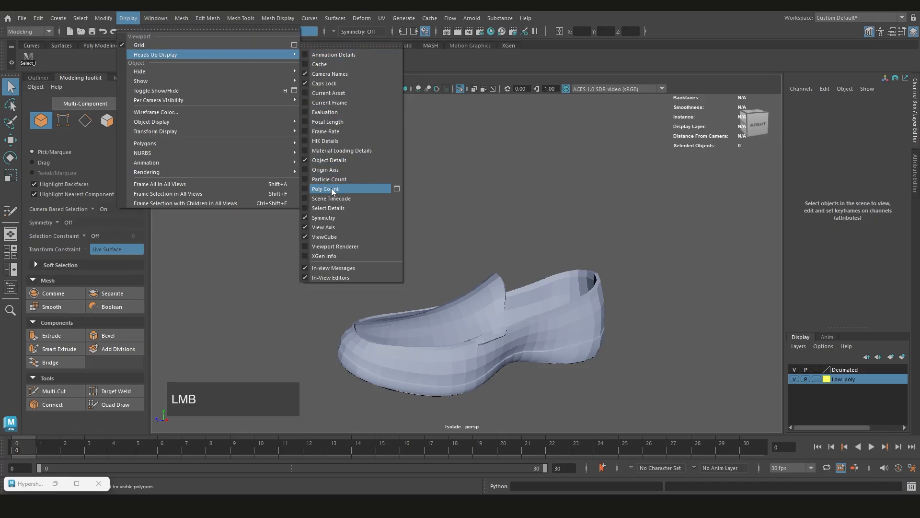
{"action": "scroll", "coordinate": [513, 309], "scroll_direction": "down", "scroll_amount": 2}
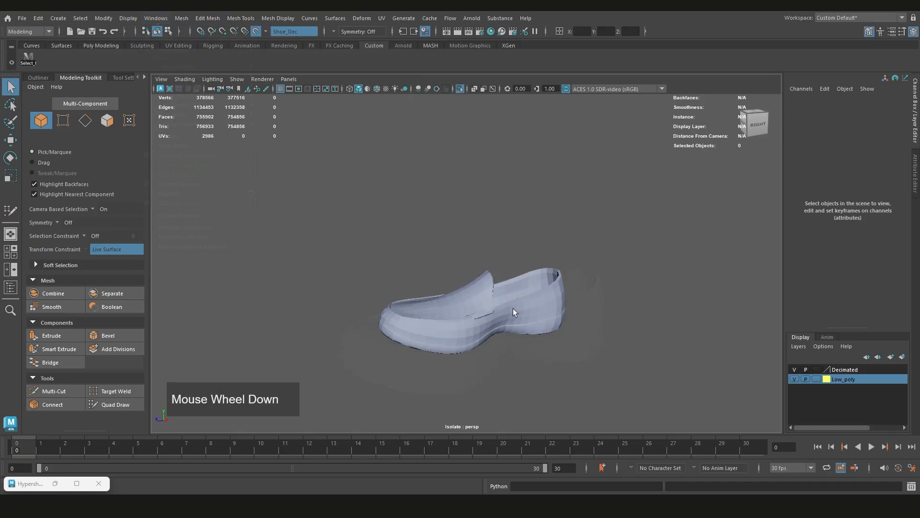
{"action": "scroll", "coordinate": [427, 271], "scroll_direction": "up", "scroll_amount": 2}
{"action": "left_click", "coordinate": [504, 306]}
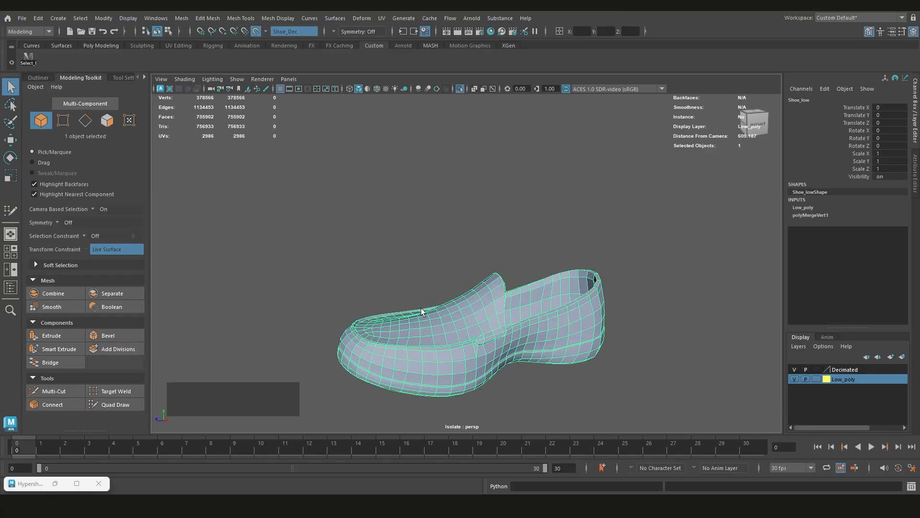
{"action": "left_click_drag", "start_coordinate": [530, 267], "coordinate": [515, 240], "text": "alt"}
{"action": "middle_click_drag", "start_coordinate": [515, 224], "coordinate": [475, 244], "text": "alt"}
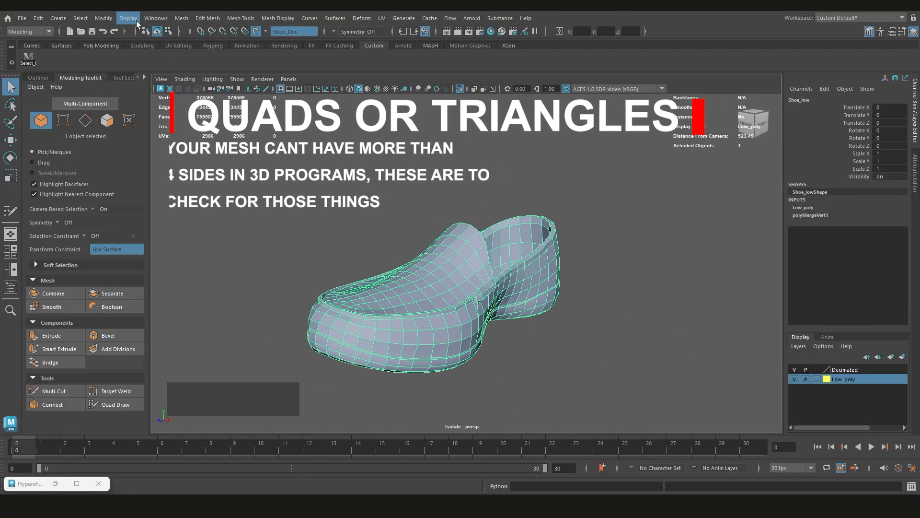
Run Cleanup on the selected shoe, set to select matching polygons with more than 4 sides
{"action": "left_click", "coordinate": [178, 19]}
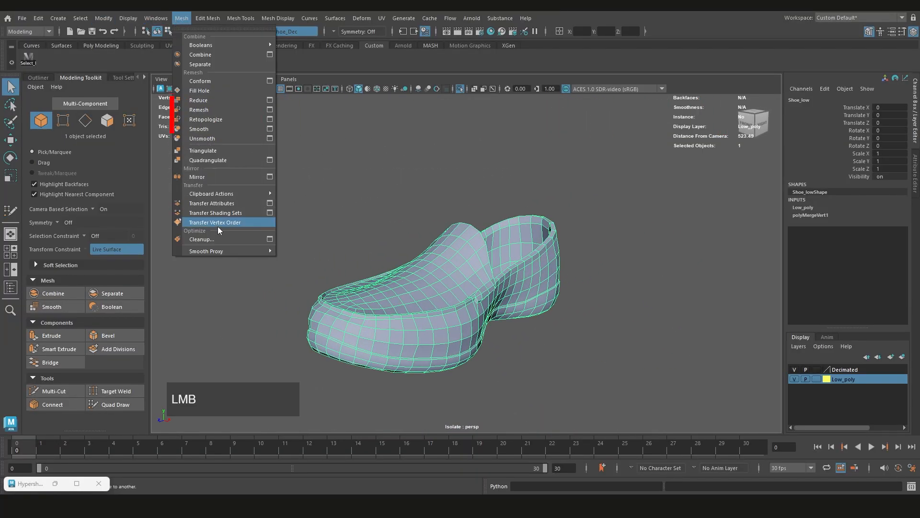
{"action": "left_click", "coordinate": [271, 239]}
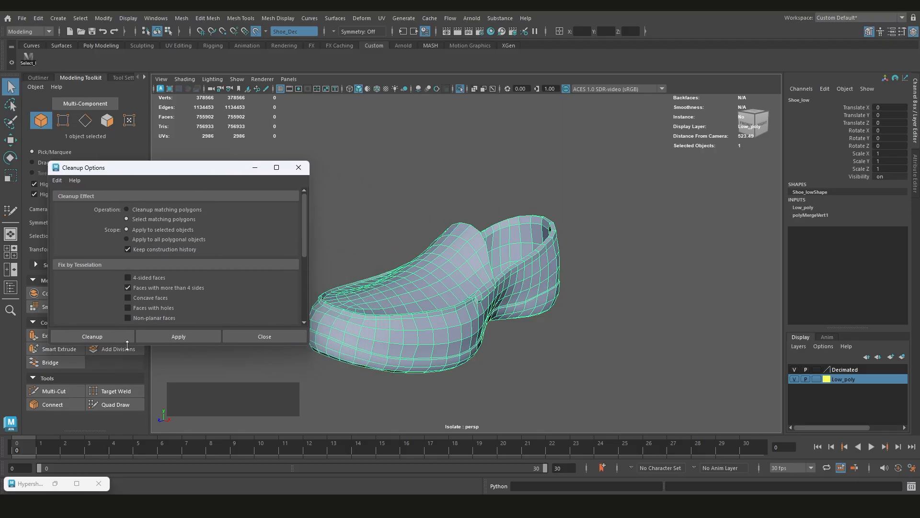
{"action": "left_click", "coordinate": [173, 338]}
{"action": "right_click_drag", "start_coordinate": [493, 307], "coordinate": [462, 307], "text": "alt"}
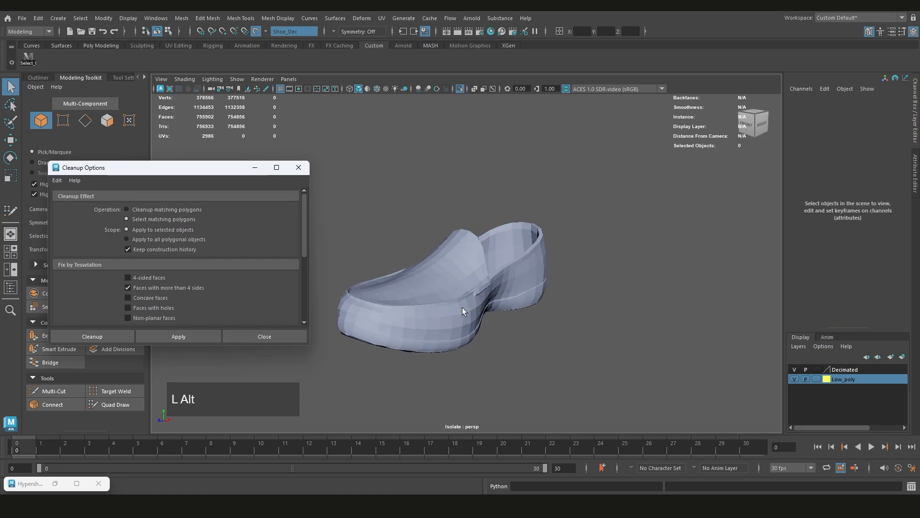
{"action": "left_click_drag", "start_coordinate": [462, 307], "coordinate": [495, 308], "text": "alt"}
{"action": "scroll", "coordinate": [523, 283], "scroll_direction": "up", "scroll_amount": 3}
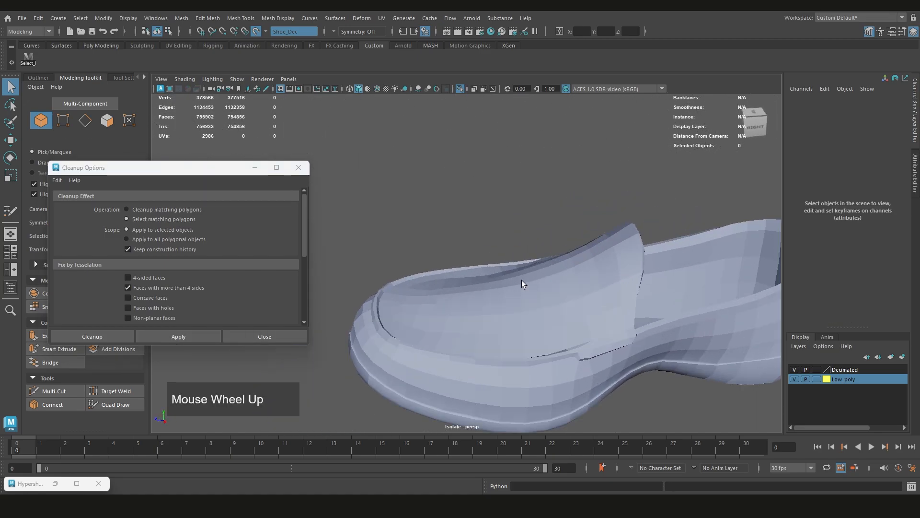
Select the low-poly shoe and turn off the live surface
{"action": "left_click", "coordinate": [523, 282]}
{"action": "middle_click_drag", "start_coordinate": [544, 300], "coordinate": [516, 257], "text": "alt"}
{"action": "scroll", "coordinate": [516, 258], "scroll_direction": "down", "scroll_amount": 3}
{"action": "scroll", "coordinate": [525, 286], "scroll_direction": "up", "scroll_amount": 3}
{"action": "left_click_drag", "start_coordinate": [517, 258], "coordinate": [556, 280], "text": "alt"}
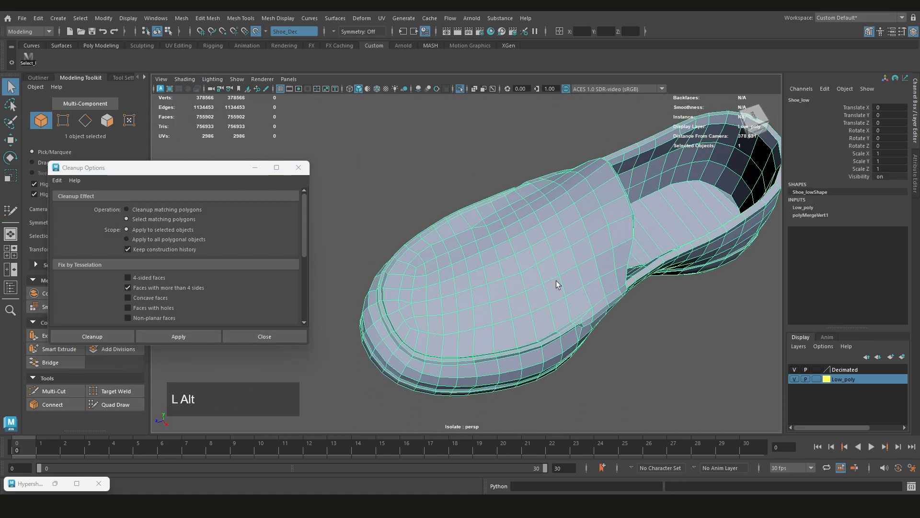
{"action": "scroll", "coordinate": [556, 280], "scroll_direction": "up", "scroll_amount": 2}
{"action": "middle_click_drag", "start_coordinate": [567, 292], "coordinate": [545, 311], "text": "alt"}
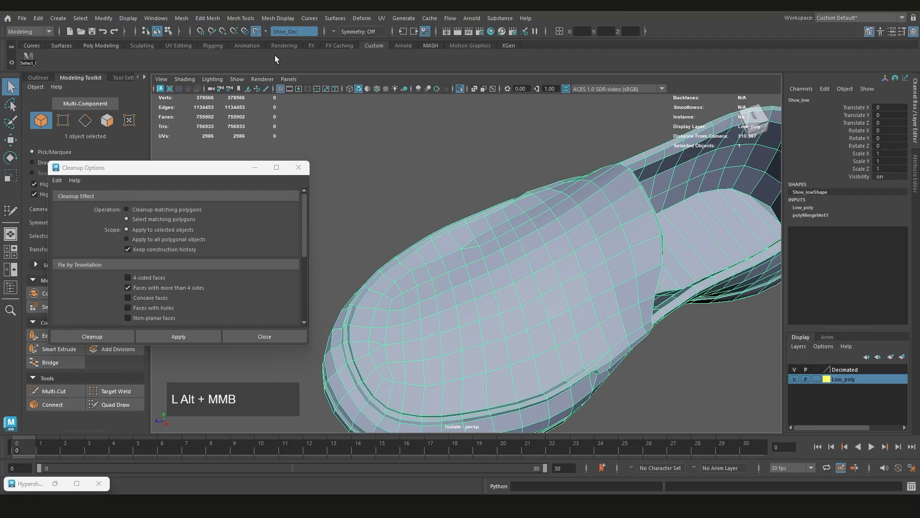
{"action": "left_click", "coordinate": [257, 31]}
{"action": "scroll", "coordinate": [559, 285], "scroll_direction": "up", "scroll_amount": 4}
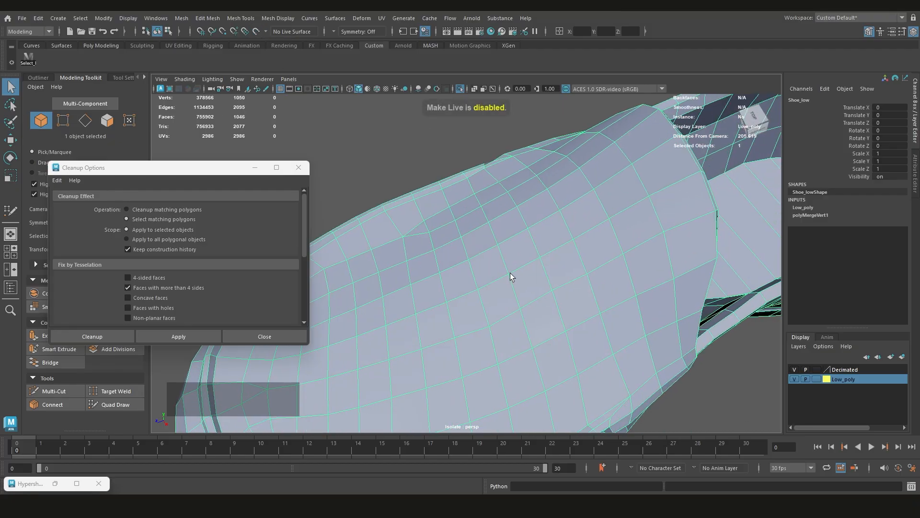
Multi-Cut one quad in the middle of the vamp between two adjacent corners through two interior points to make a test n-gon
{"action": "right_click_drag", "start_coordinate": [528, 240], "coordinate": [493, 220]}
{"action": "scroll", "coordinate": [496, 243], "scroll_direction": "up", "scroll_amount": 3}
{"action": "left_click_drag", "start_coordinate": [497, 244], "coordinate": [516, 251], "text": "alt"}
{"action": "mouse_move", "coordinate": [521, 247]}
{"action": "right_mouse_down", "text": "ctrl+shift"}
{"action": "mouse_move", "coordinate": [521, 221]}
{"action": "mouse_move", "coordinate": [519, 254]}
{"action": "mouse_move", "coordinate": [519, 226]}
{"action": "mouse_move", "coordinate": [516, 249]}
{"action": "mouse_move", "coordinate": [511, 225]}
{"action": "mouse_move", "coordinate": [479, 229]}
{"action": "right_mouse_up", "text": "ctrl+shift"}
{"action": "left_click", "coordinate": [475, 263]}
{"action": "left_click", "coordinate": [516, 249]}
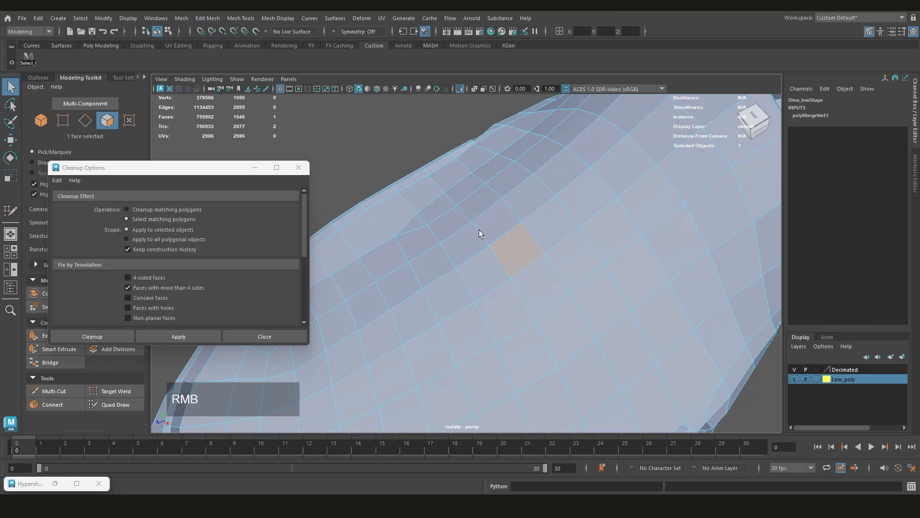
{"action": "left_click", "coordinate": [489, 245]}
{"action": "right_click_drag", "start_coordinate": [516, 253], "coordinate": [470, 252], "text": "shift"}
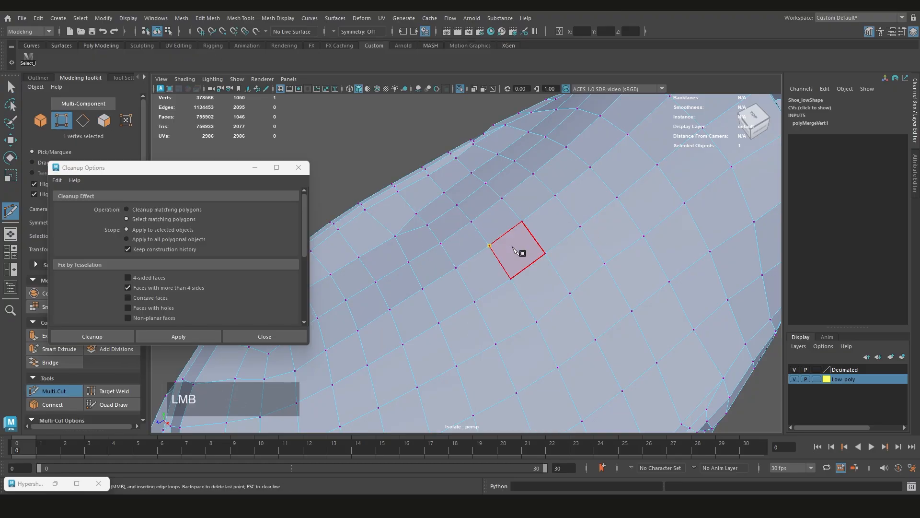
{"action": "left_click", "coordinate": [513, 248]}
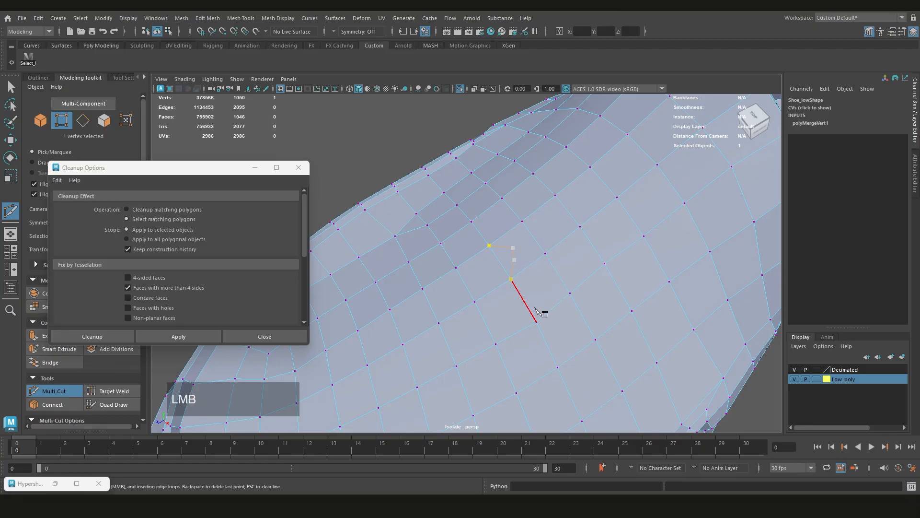
{"action": "key", "text": "Return"}
{"action": "key", "text": "q"}
{"action": "scroll", "coordinate": [511, 259], "scroll_direction": "down", "scroll_amount": 7}
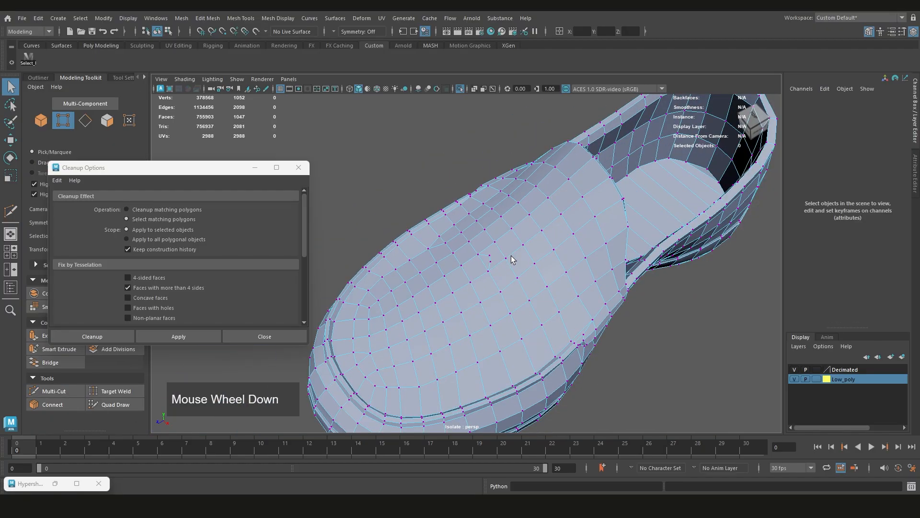
Select the shoe as an object and run Cleanup again to find the test face with more than 4 sides
{"action": "key", "text": "ctrl+shift+q"}
{"action": "right_click_drag", "start_coordinate": [476, 162], "coordinate": [500, 155]}
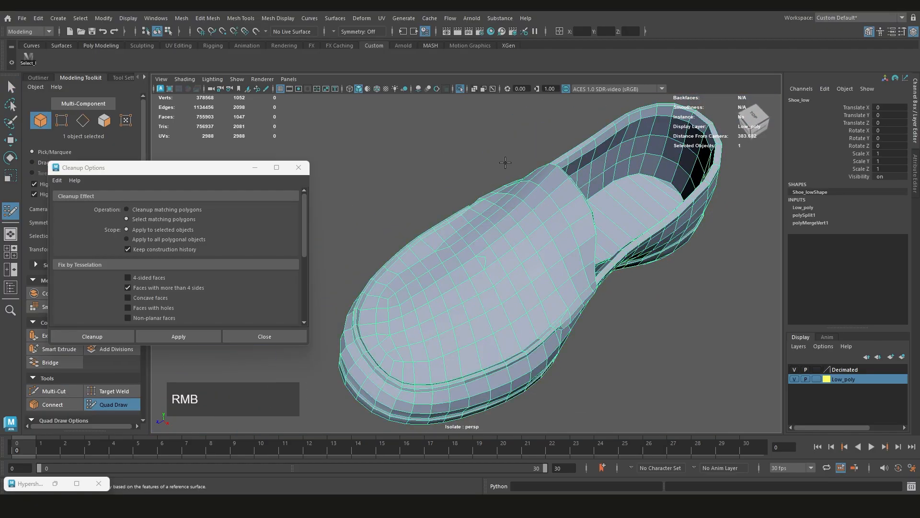
{"action": "key", "text": "q"}
{"action": "scroll", "coordinate": [490, 177], "scroll_direction": "down", "scroll_amount": 2}
{"action": "left_click", "coordinate": [493, 240]}
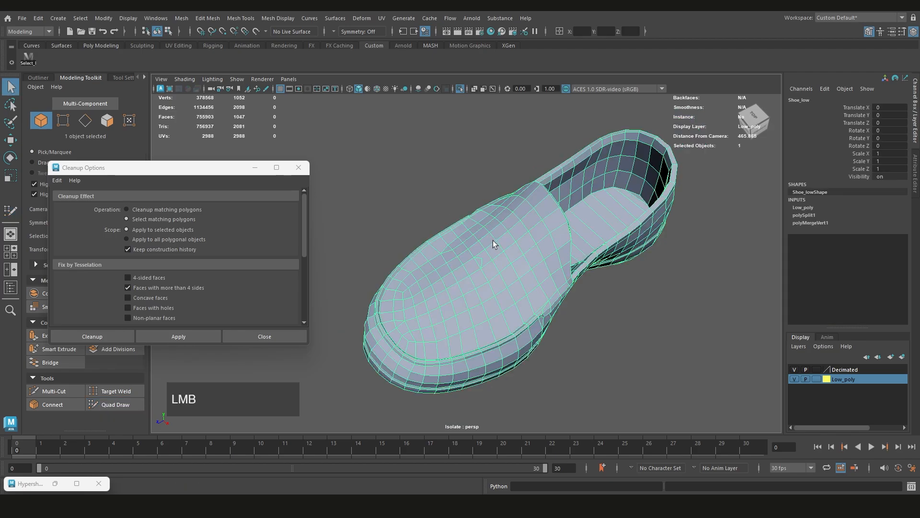
{"action": "scroll", "coordinate": [489, 237], "scroll_direction": "down", "scroll_amount": 2}
{"action": "scroll", "coordinate": [489, 237], "scroll_direction": "up", "scroll_amount": 2}
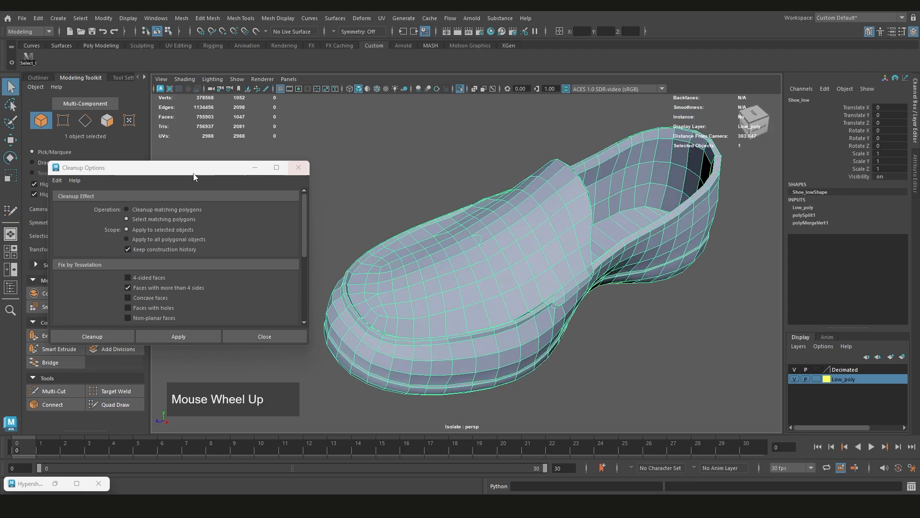
{"action": "left_click", "coordinate": [180, 336]}
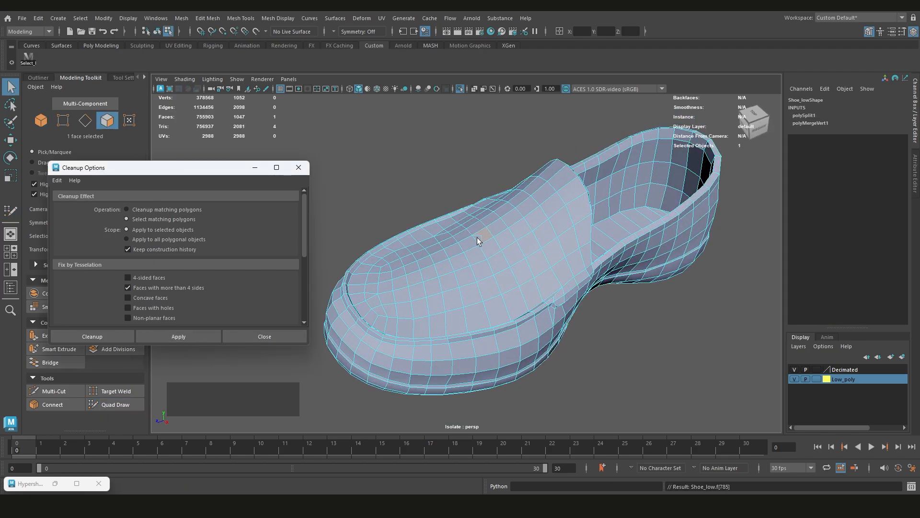
{"action": "scroll", "coordinate": [476, 238], "scroll_direction": "up", "scroll_amount": 3}
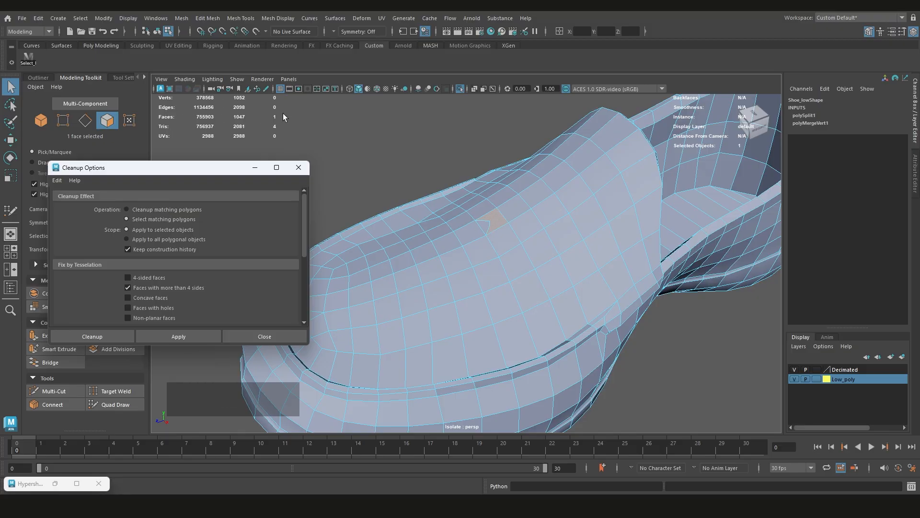
{"action": "scroll", "coordinate": [498, 235], "scroll_direction": "down", "scroll_amount": 3}
{"action": "scroll", "coordinate": [503, 252], "scroll_direction": "up", "scroll_amount": 2}
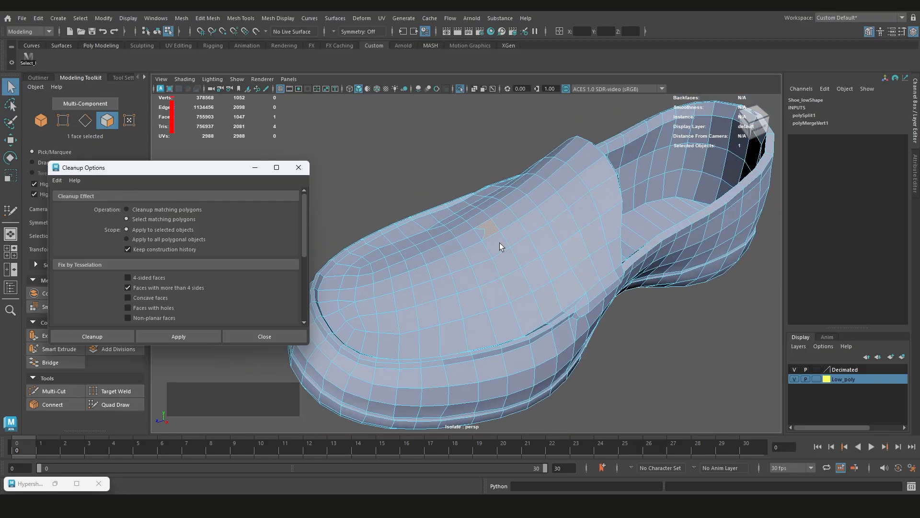
Undo the test cut on the vamp and go back to object mode
{"action": "key", "text": "ctrl+z"}
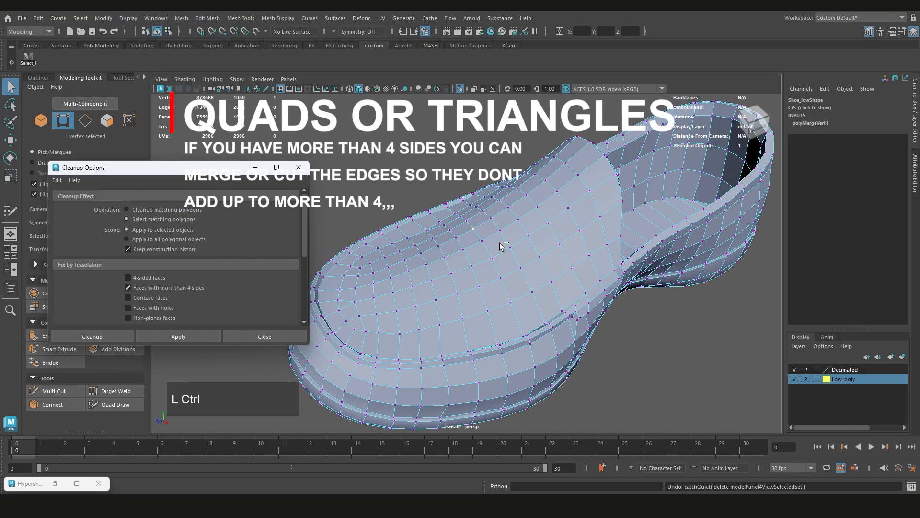
{"action": "scroll", "coordinate": [500, 252], "scroll_direction": "down", "scroll_amount": 3}
{"action": "right_click_drag", "start_coordinate": [483, 193], "coordinate": [529, 178]}
Reselect the whole shoe and recheck it with Cleanup for faces with more than 4 sides
{"action": "left_click", "coordinate": [598, 330]}
{"action": "left_click", "coordinate": [413, 287]}
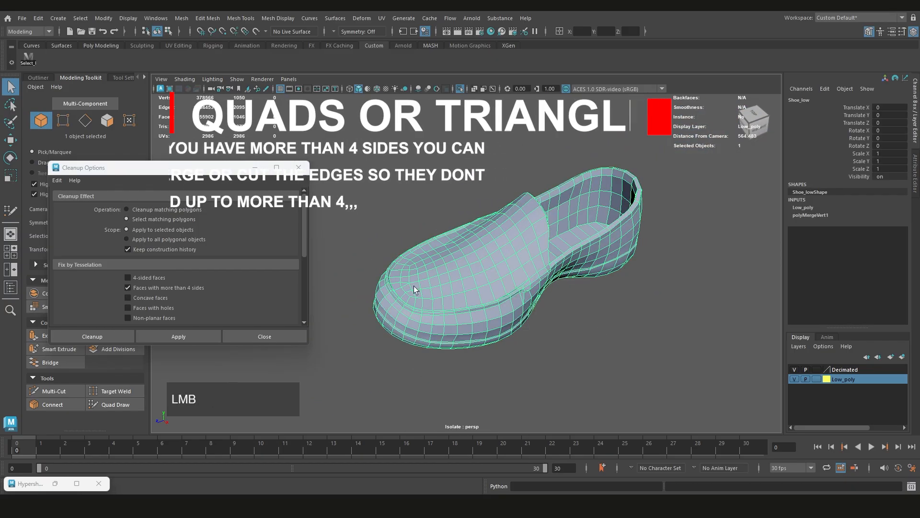
{"action": "left_click", "coordinate": [189, 335]}
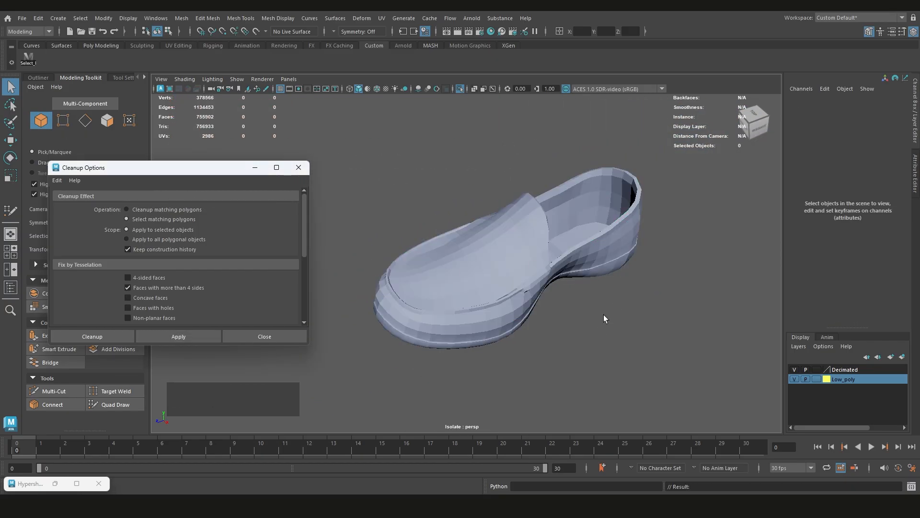
Review the remaining Cleanup checks, including the lamina, nonmanifold and zero-length options, and close the Cleanup options
{"action": "left_click_drag", "start_coordinate": [544, 289], "coordinate": [549, 257], "text": "alt"}
{"action": "scroll", "coordinate": [484, 227], "scroll_direction": "up", "scroll_amount": 2}
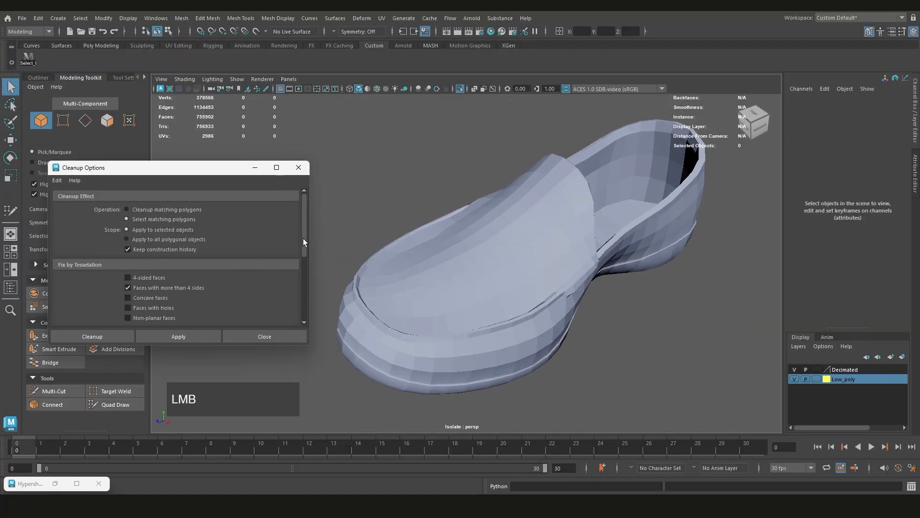
{"action": "left_click_drag", "start_coordinate": [303, 238], "coordinate": [306, 287]}
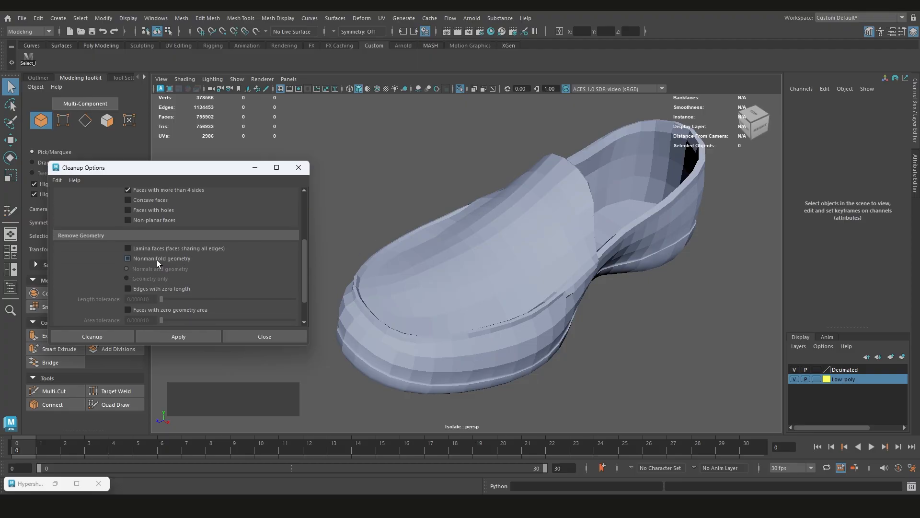
{"action": "left_click", "coordinate": [157, 260]}
{"action": "left_click", "coordinate": [205, 336]}
{"action": "scroll", "coordinate": [513, 283], "scroll_direction": "down", "scroll_amount": 3}
{"action": "scroll", "coordinate": [511, 258], "scroll_direction": "up", "scroll_amount": 2}
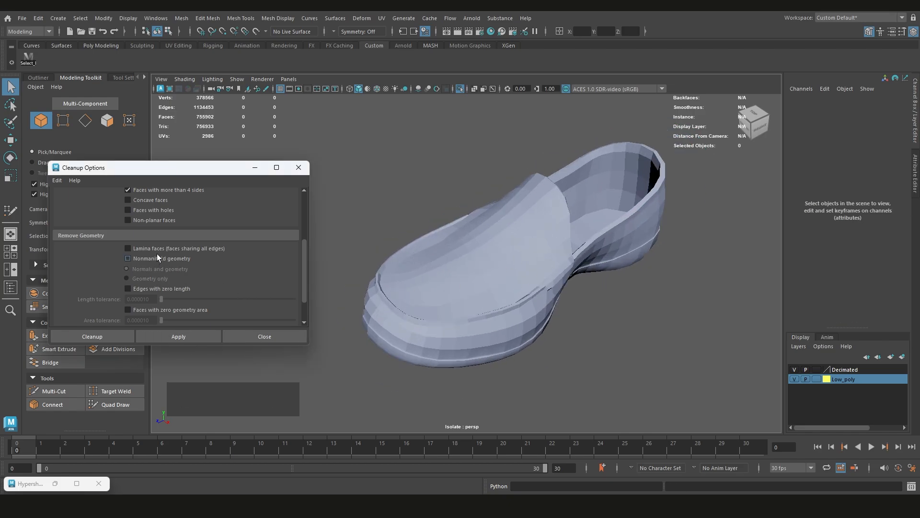
{"action": "left_click_drag", "start_coordinate": [305, 273], "coordinate": [305, 299]}
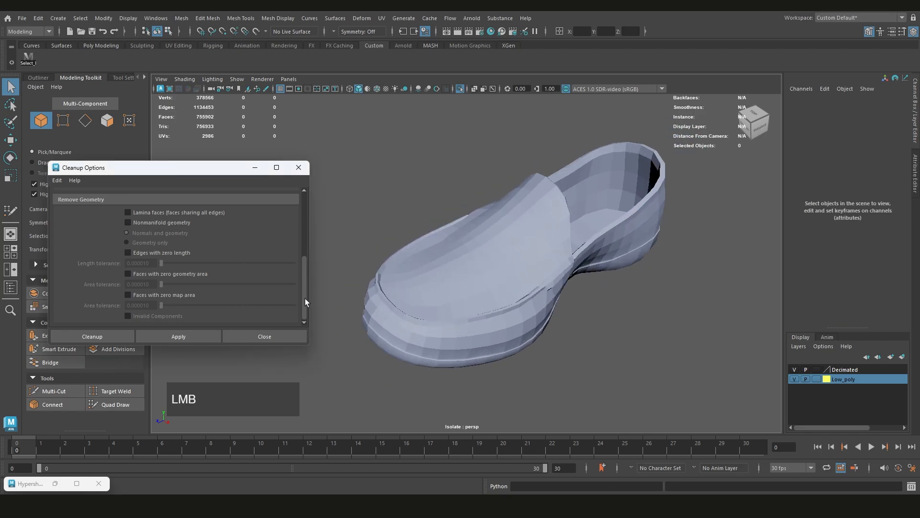
{"action": "left_click", "coordinate": [274, 335]}
Select the low-poly shoe in object mode and unlock its normals
{"action": "scroll", "coordinate": [512, 260], "scroll_direction": "down", "scroll_amount": 3}
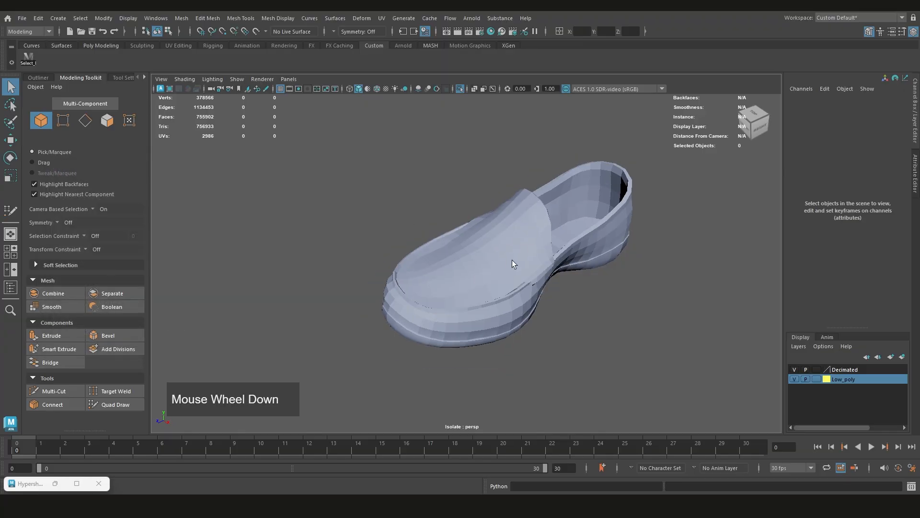
{"action": "scroll", "coordinate": [454, 255], "scroll_direction": "up", "scroll_amount": 2}
{"action": "left_click_drag", "start_coordinate": [481, 267], "coordinate": [488, 240], "text": "alt"}
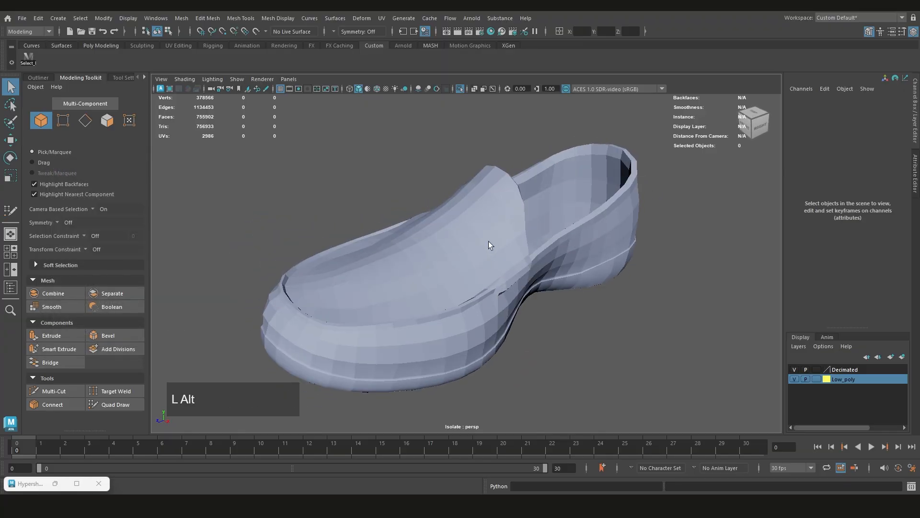
{"action": "left_click", "coordinate": [480, 238]}
{"action": "right_click_drag", "start_coordinate": [482, 221], "coordinate": [580, 234], "text": "shift"}
{"action": "left_click_drag", "start_coordinate": [507, 284], "coordinate": [453, 259], "text": "alt"}
{"action": "scroll", "coordinate": [486, 240], "scroll_direction": "up", "scroll_amount": 3, "text": "alt"}
{"action": "left_click", "coordinate": [453, 258]}
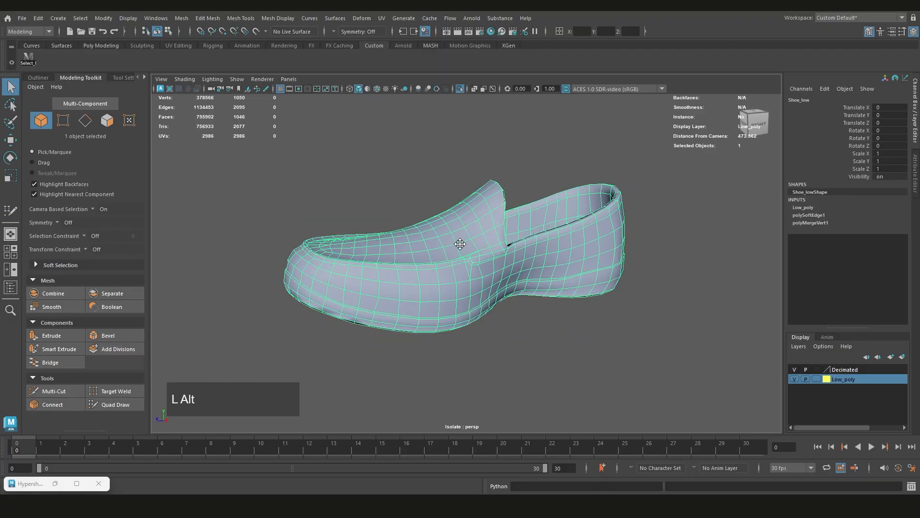
{"action": "middle_click_drag", "start_coordinate": [460, 244], "coordinate": [470, 267], "text": "alt"}
{"action": "left_click", "coordinate": [277, 21]}
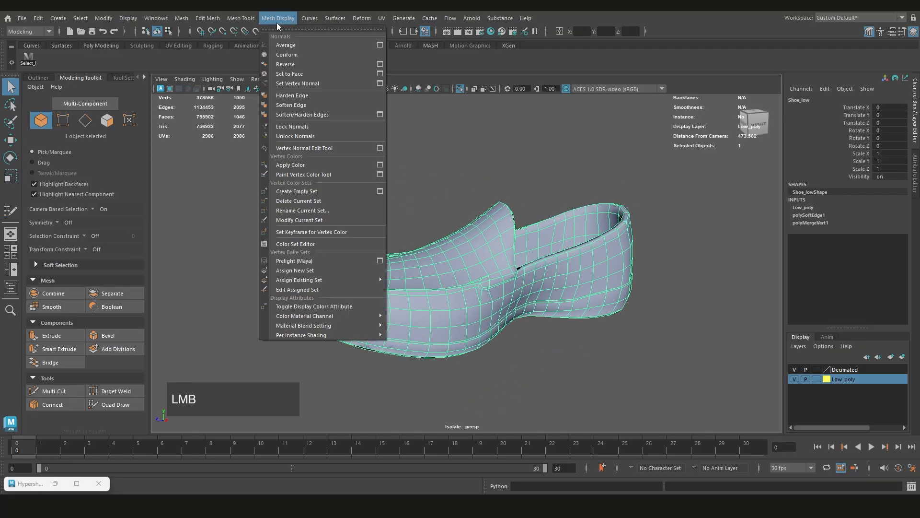
{"action": "left_click", "coordinate": [306, 135]}
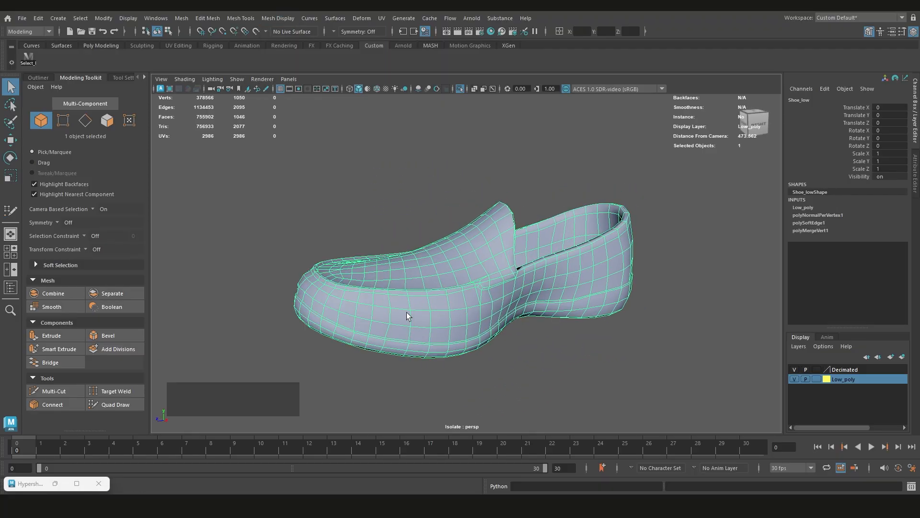
Soften all edges of the shoe and lock its normals
{"action": "right_click_drag", "start_coordinate": [372, 200], "coordinate": [458, 194], "text": "shift"}
{"action": "left_click", "coordinate": [441, 266]}
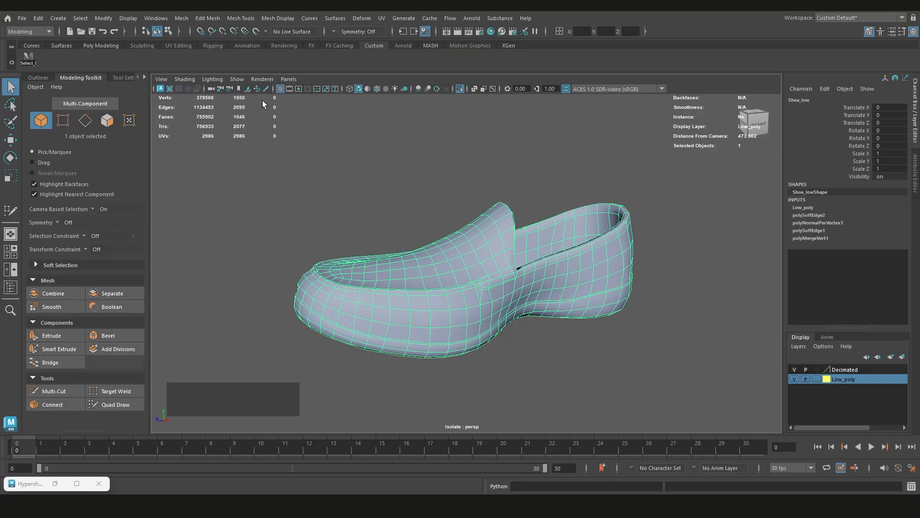
{"action": "left_click", "coordinate": [219, 21]}
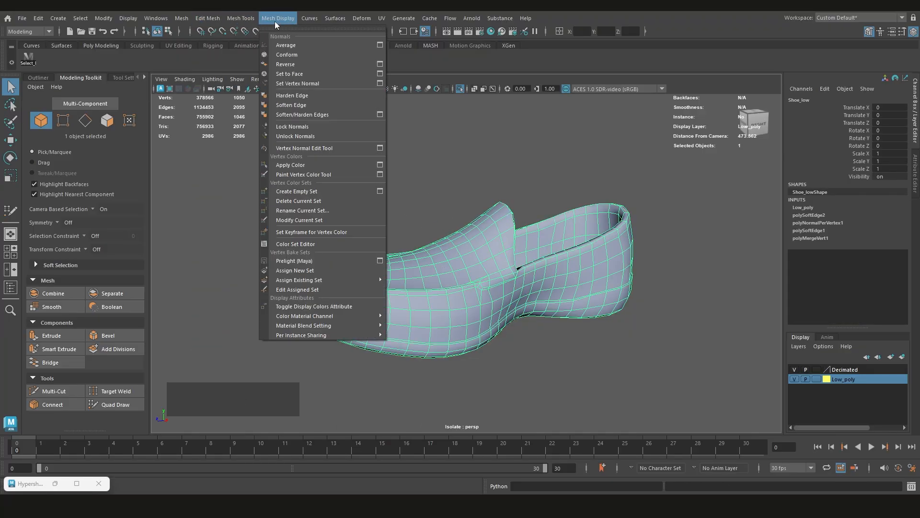
{"action": "left_click", "coordinate": [294, 126]}
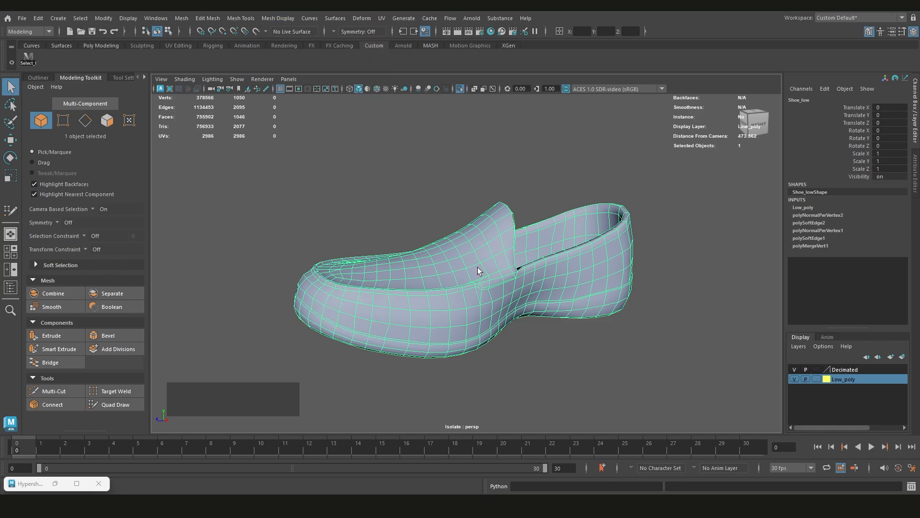
Deselect the shoe and inspect its smooth shading from the side, the heel and the inside
{"action": "left_click_drag", "start_coordinate": [407, 330], "coordinate": [551, 338], "text": "alt"}
{"action": "left_click", "coordinate": [578, 347]}
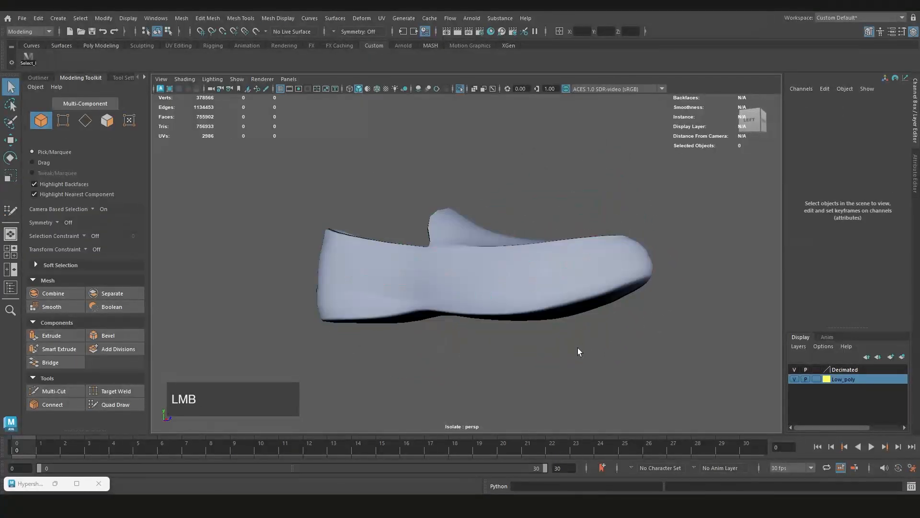
{"action": "left_click_drag", "start_coordinate": [364, 293], "coordinate": [438, 300], "text": "alt"}
{"action": "scroll", "coordinate": [370, 269], "scroll_direction": "down", "scroll_amount": 3}
{"action": "left_click_drag", "start_coordinate": [370, 270], "coordinate": [554, 250], "text": "alt"}
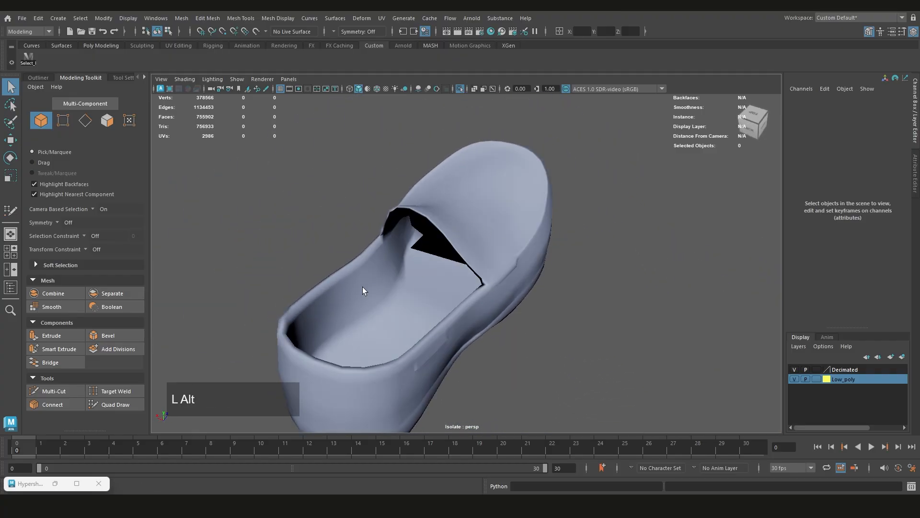
{"action": "left_click_drag", "start_coordinate": [363, 290], "coordinate": [527, 268], "text": "alt"}
{"action": "scroll", "coordinate": [517, 268], "scroll_direction": "down", "scroll_amount": 2}
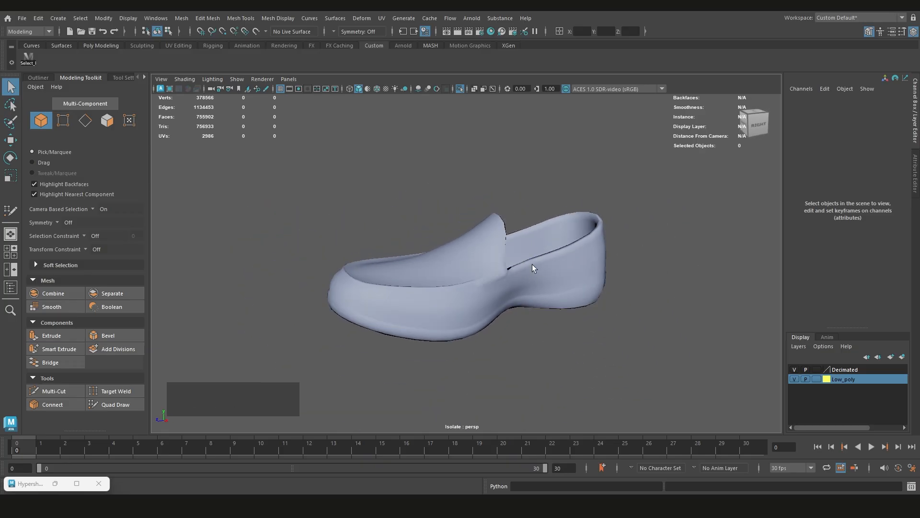
Reselect the shoe and delete its construction history
{"action": "left_click", "coordinate": [488, 302]}
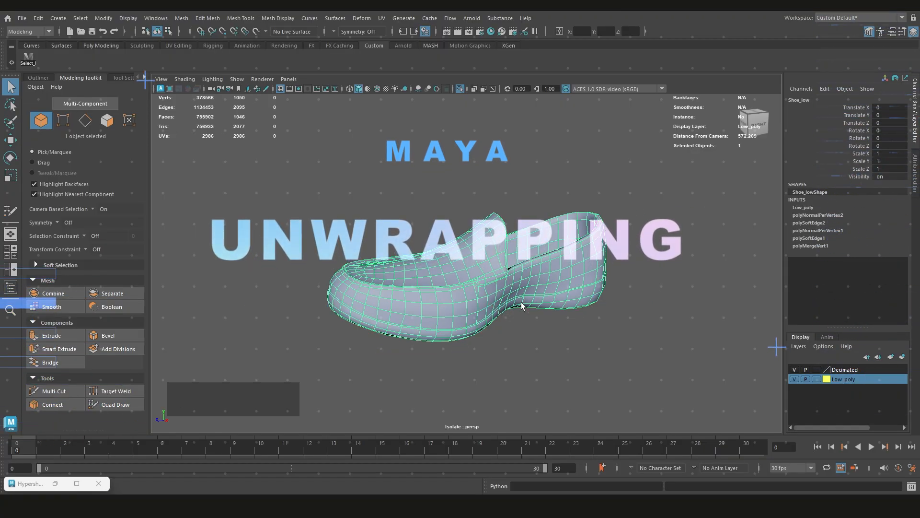
{"action": "key", "text": "alt+shift+d"}
{"action": "scroll", "coordinate": [540, 289], "scroll_direction": "down", "scroll_amount": 2}
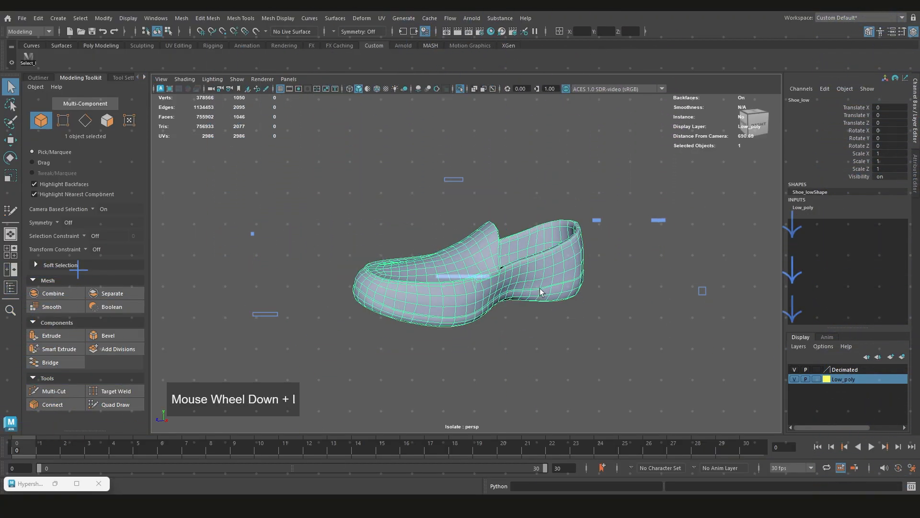
{"action": "left_click_drag", "start_coordinate": [540, 289], "coordinate": [462, 286], "text": "alt"}
Switch to the UV Editing workspace and frame the shoe and its UV layout
{"action": "left_click", "coordinate": [868, 15]}
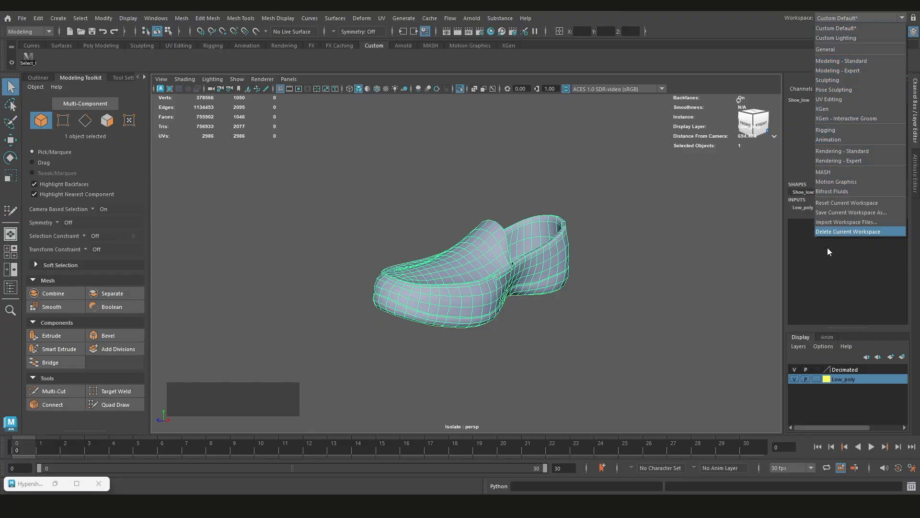
{"action": "left_click", "coordinate": [839, 98]}
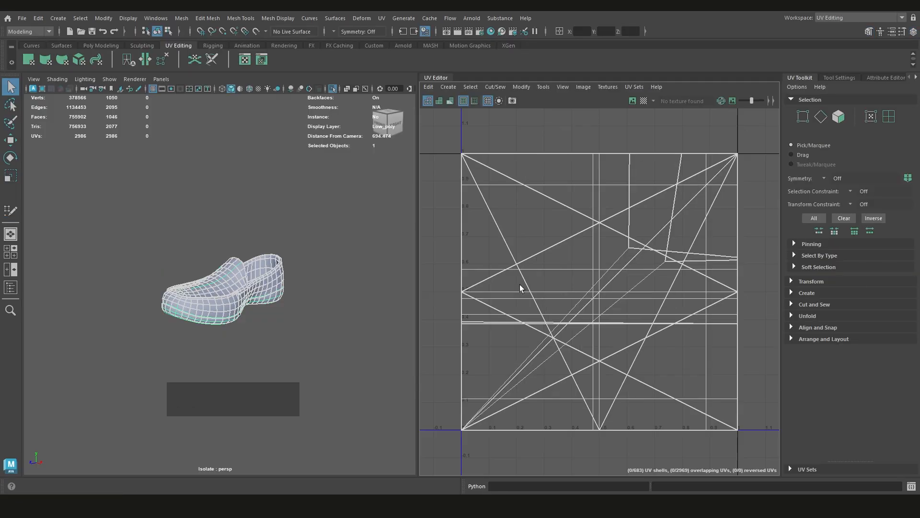
{"action": "scroll", "coordinate": [532, 265], "scroll_direction": "down", "scroll_amount": 3}
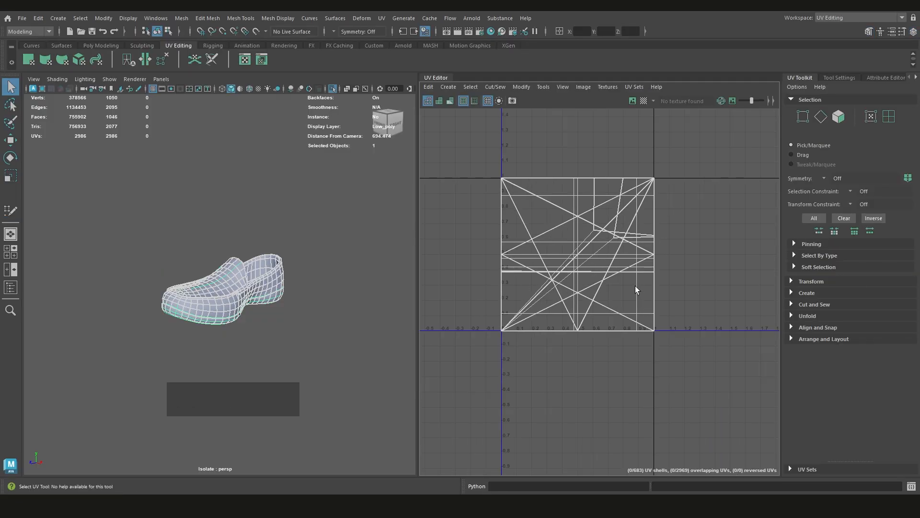
{"action": "scroll", "coordinate": [559, 322], "scroll_direction": "down", "scroll_amount": 1}
{"action": "left_click", "coordinate": [183, 401]}
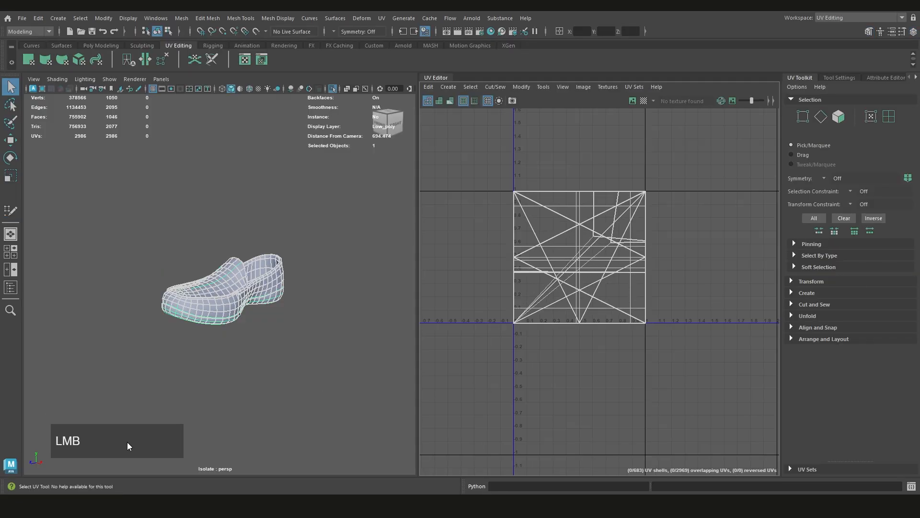
{"action": "scroll", "coordinate": [531, 337], "scroll_direction": "down", "scroll_amount": 1}
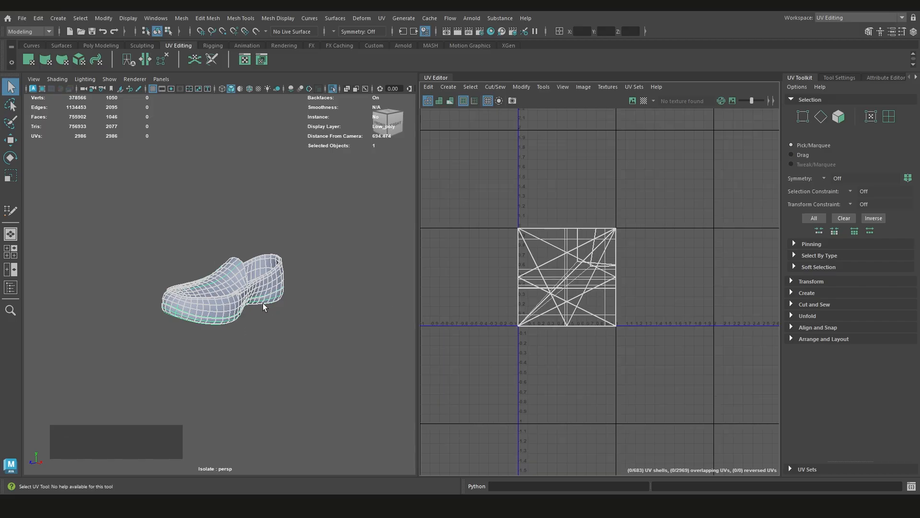
{"action": "scroll", "coordinate": [572, 287], "scroll_direction": "up", "scroll_amount": 1}
{"action": "key", "text": "alt"}
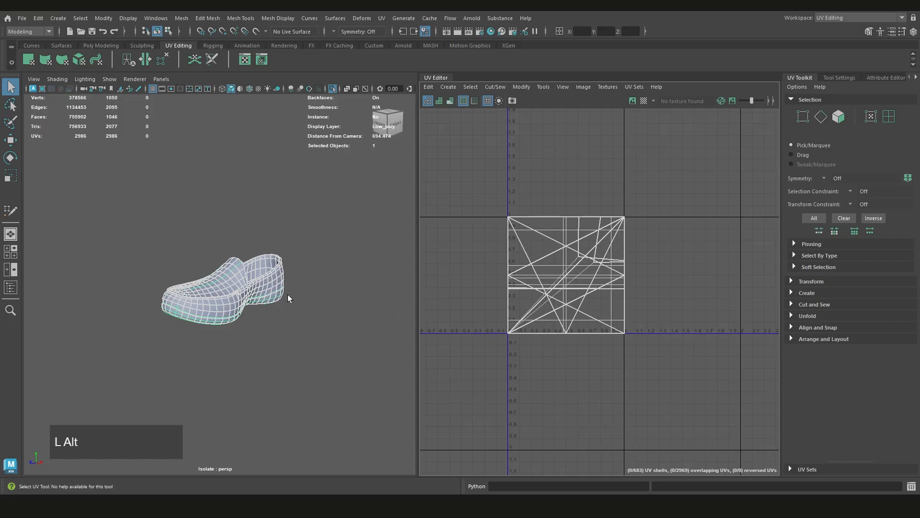
{"action": "scroll", "coordinate": [287, 295], "scroll_direction": "up", "scroll_amount": 5}
{"action": "left_click_drag", "start_coordinate": [254, 326], "coordinate": [290, 346], "text": "alt"}
Select all faces of the shoe and apply a planar UV projection from the side
{"action": "mouse_move", "coordinate": [587, 196]}
{"action": "right_mouse_down"}
{"action": "mouse_move", "coordinate": [548, 183]}
{"action": "mouse_move", "coordinate": [576, 205]}
{"action": "right_mouse_up"}
{"action": "right_click", "coordinate": [572, 178]}
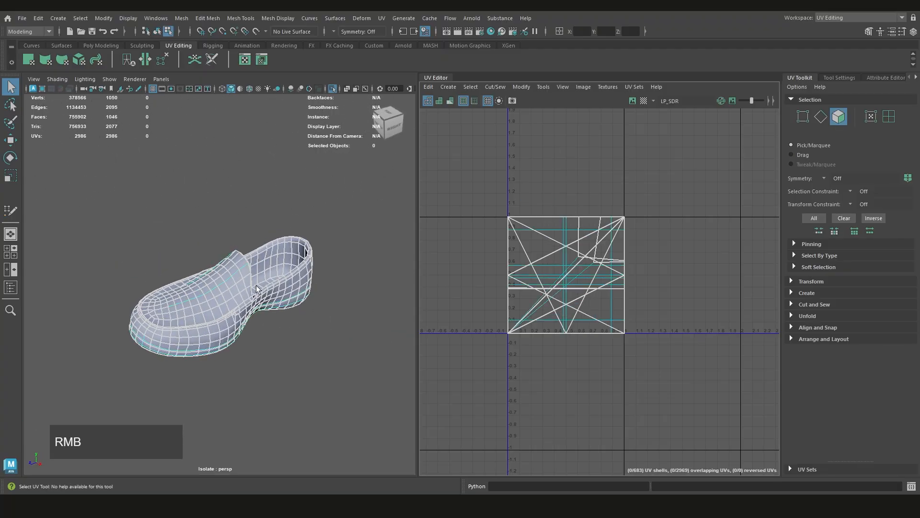
{"action": "left_click", "coordinate": [212, 280]}
{"action": "mouse_move", "coordinate": [212, 280]}
{"action": "left_mouse_down", "text": "alt"}
{"action": "mouse_move", "coordinate": [220, 235]}
{"action": "mouse_move", "coordinate": [228, 273]}
{"action": "left_mouse_up", "text": "alt"}
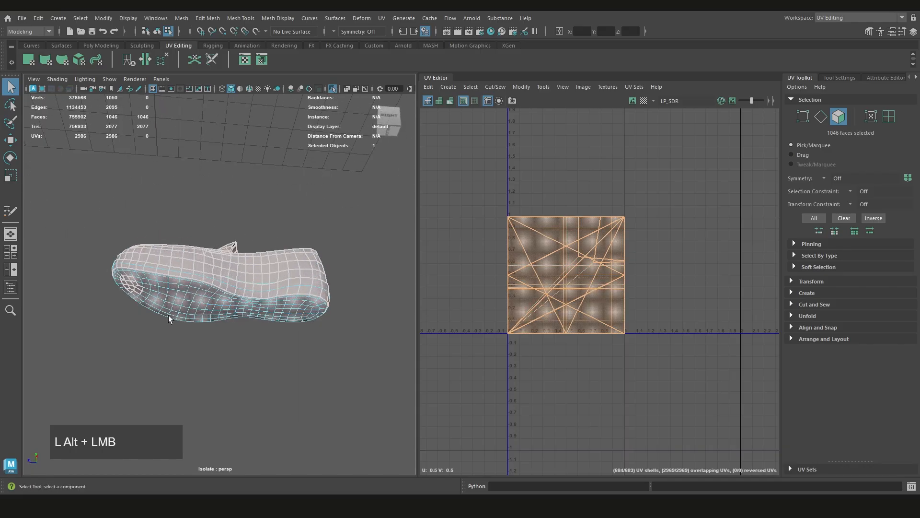
{"action": "middle_click_drag", "start_coordinate": [587, 258], "coordinate": [602, 280], "text": "alt"}
{"action": "right_click", "coordinate": [612, 211], "text": "shift"}
{"action": "right_click_drag", "start_coordinate": [610, 210], "coordinate": [616, 155], "text": "shift"}
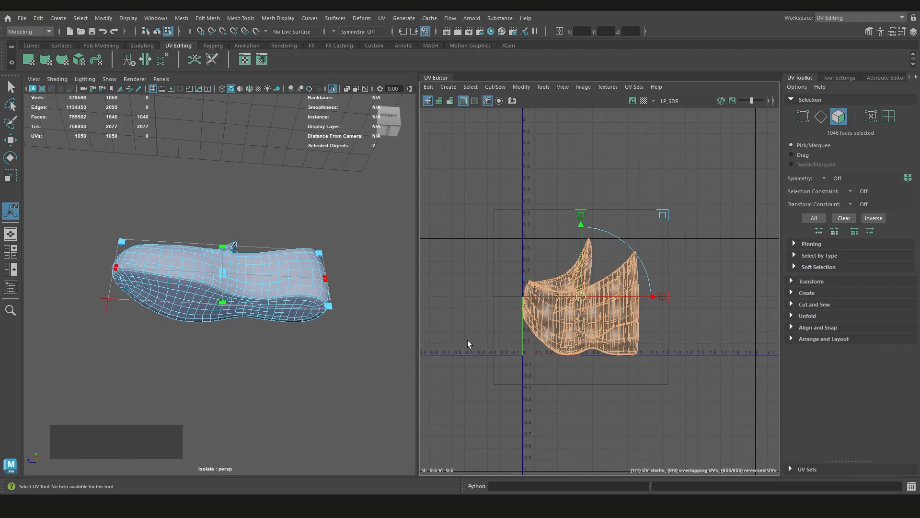
Move the projected UV shell out of the 0-1 square into the adjacent negative U area and deselect it
{"action": "left_click_drag", "start_coordinate": [316, 342], "coordinate": [337, 360], "text": "alt"}
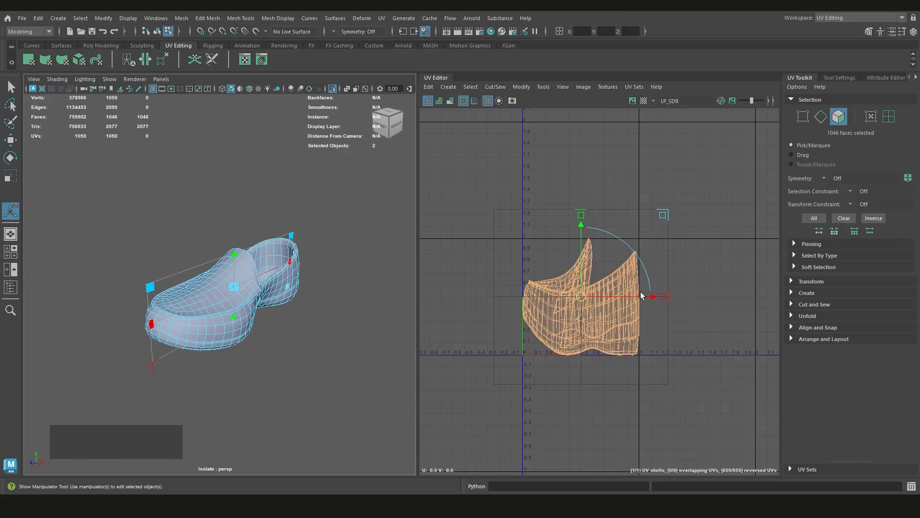
{"action": "middle_click", "coordinate": [533, 295]}
{"action": "scroll", "coordinate": [571, 296], "scroll_direction": "up", "scroll_amount": 2}
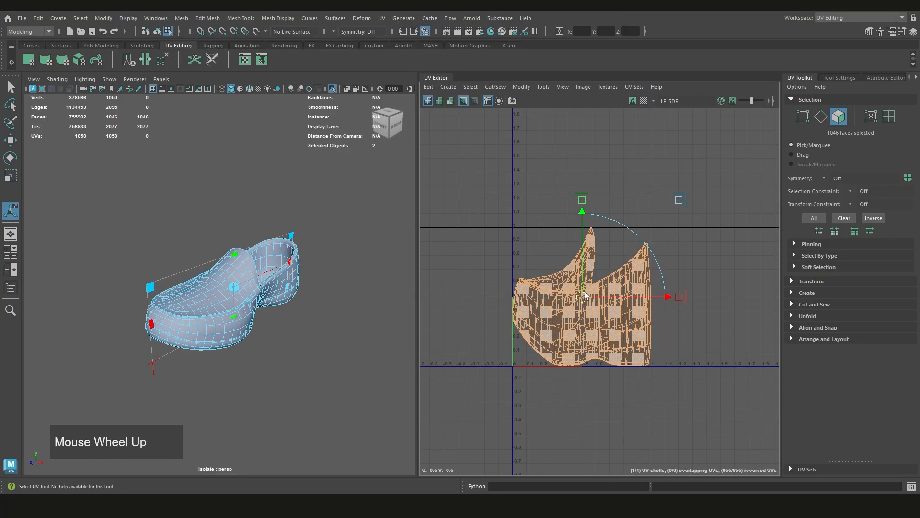
{"action": "middle_click_drag", "start_coordinate": [585, 291], "coordinate": [434, 281], "text": "alt"}
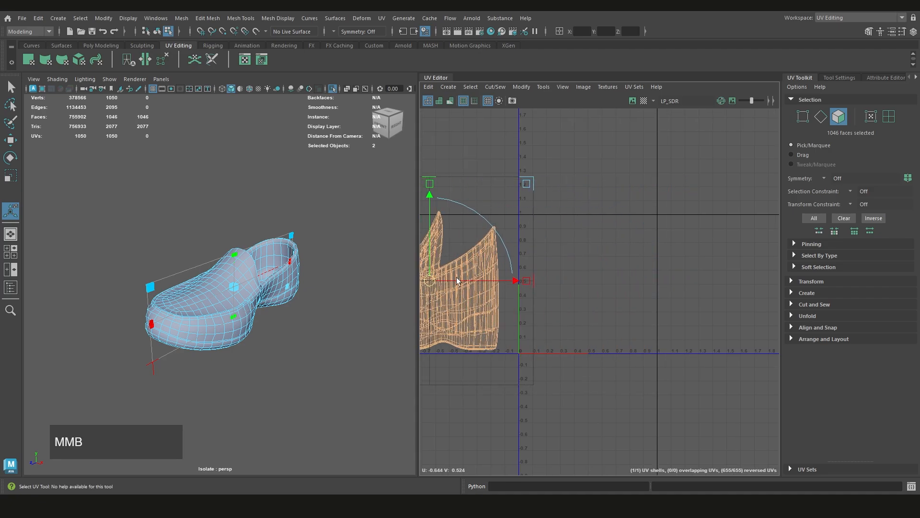
{"action": "scroll", "coordinate": [591, 277], "scroll_direction": "down", "scroll_amount": 2}
{"action": "middle_click_drag", "start_coordinate": [517, 269], "coordinate": [708, 247], "text": "alt"}
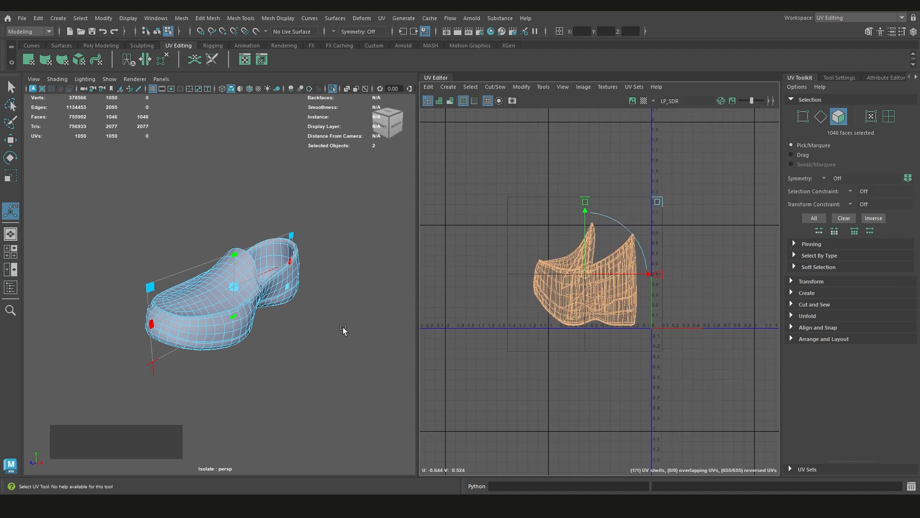
{"action": "middle_click_drag", "start_coordinate": [583, 277], "coordinate": [619, 267]}
{"action": "scroll", "coordinate": [618, 267], "scroll_direction": "down", "scroll_amount": 1}
{"action": "key", "text": "q"}
{"action": "middle_click_drag", "start_coordinate": [716, 275], "coordinate": [600, 286], "text": "alt"}
{"action": "scroll", "coordinate": [600, 286], "scroll_direction": "up", "scroll_amount": 1}
{"action": "left_click", "coordinate": [600, 286]}
Examine the shoe's upper, sides and sole border for suitable places to cut UV seams
{"action": "middle_click_drag", "start_coordinate": [532, 285], "coordinate": [632, 290], "text": "alt"}
{"action": "scroll", "coordinate": [274, 317], "scroll_direction": "up", "scroll_amount": 3}
{"action": "scroll", "coordinate": [516, 320], "scroll_direction": "up", "scroll_amount": 1}
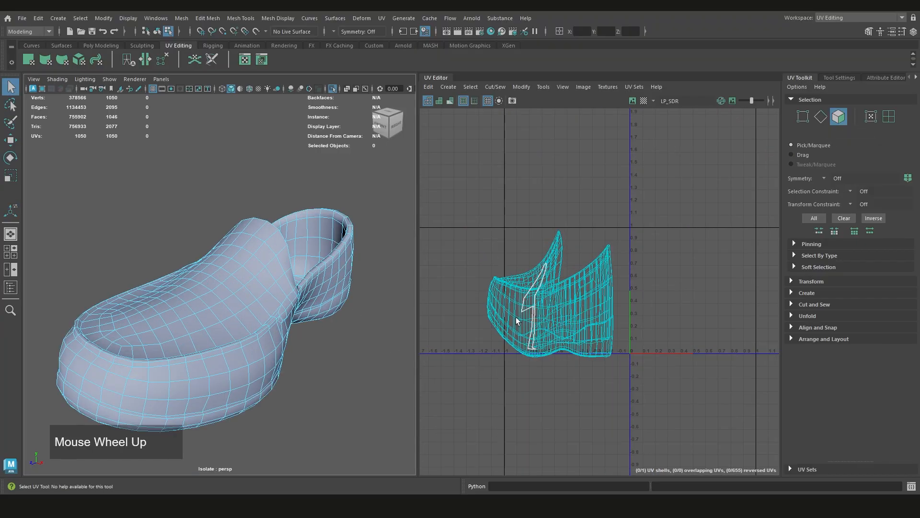
{"action": "left_click_drag", "start_coordinate": [336, 286], "coordinate": [282, 346], "text": "alt"}
{"action": "scroll", "coordinate": [199, 288], "scroll_direction": "up", "scroll_amount": 4}
{"action": "scroll", "coordinate": [206, 330], "scroll_direction": "down", "scroll_amount": 5}
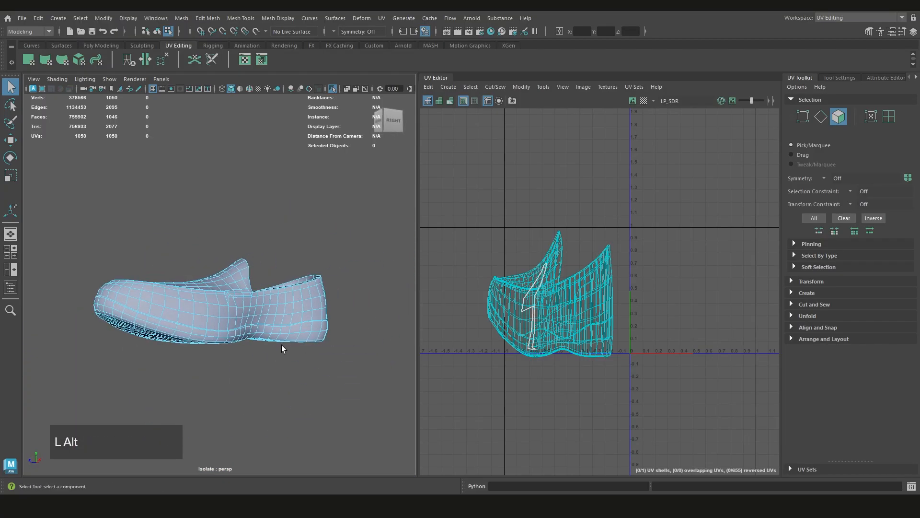
{"action": "scroll", "coordinate": [177, 318], "scroll_direction": "up", "scroll_amount": 3}
{"action": "scroll", "coordinate": [270, 312], "scroll_direction": "up", "scroll_amount": 3}
{"action": "mouse_move", "coordinate": [271, 312]}
{"action": "left_mouse_down", "text": "alt"}
{"action": "mouse_move", "coordinate": [248, 331]}
{"action": "mouse_move", "coordinate": [245, 323]}
{"action": "mouse_move", "coordinate": [397, 332]}
{"action": "mouse_move", "coordinate": [231, 340]}
{"action": "mouse_move", "coordinate": [227, 314]}
{"action": "mouse_move", "coordinate": [278, 312]}
{"action": "left_mouse_up", "text": "alt"}
{"action": "scroll", "coordinate": [231, 340], "scroll_direction": "down", "scroll_amount": 4}
{"action": "scroll", "coordinate": [254, 317], "scroll_direction": "up", "scroll_amount": 3}
{"action": "scroll", "coordinate": [278, 312], "scroll_direction": "down", "scroll_amount": 4}
{"action": "left_click_drag", "start_coordinate": [197, 327], "coordinate": [283, 330], "text": "alt"}
{"action": "middle_click_drag", "start_coordinate": [233, 327], "coordinate": [325, 339], "text": "alt"}
Select the edge loop running around the shoe's side a little above the sole and cut the UVs along it
{"action": "right_click_drag", "start_coordinate": [319, 221], "coordinate": [320, 232]}
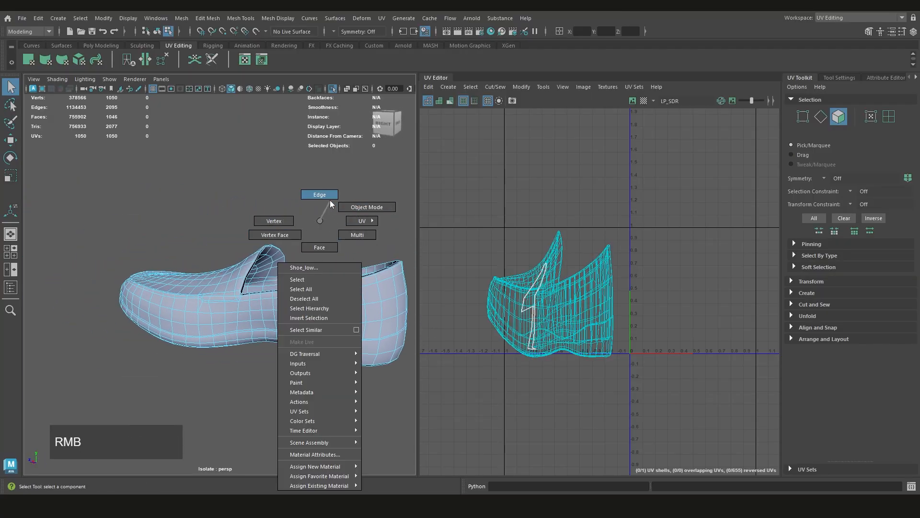
{"action": "right_click_drag", "start_coordinate": [330, 200], "coordinate": [329, 197]}
{"action": "left_click_drag", "start_coordinate": [278, 316], "coordinate": [249, 321], "text": "alt"}
{"action": "scroll", "coordinate": [277, 305], "scroll_direction": "up", "scroll_amount": 3}
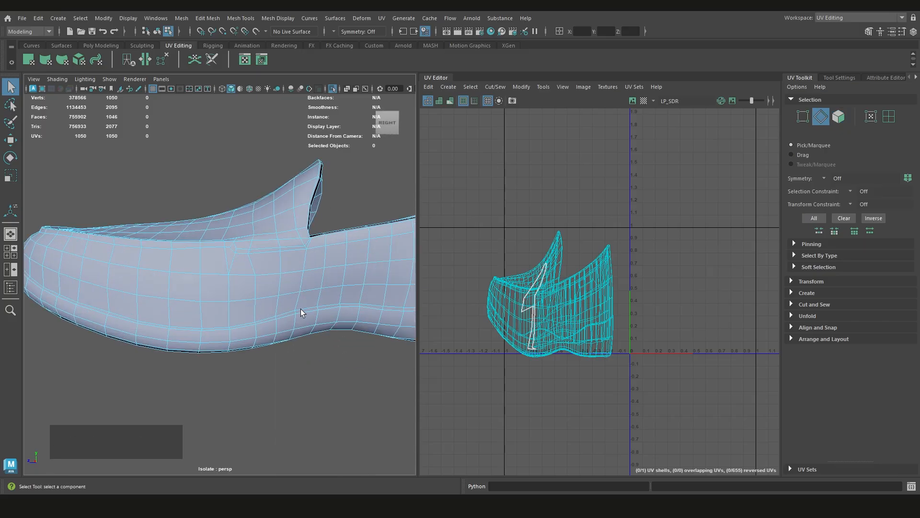
{"action": "scroll", "coordinate": [301, 309], "scroll_direction": "down", "scroll_amount": 3}
{"action": "left_click_drag", "start_coordinate": [301, 308], "coordinate": [341, 317], "text": "alt"}
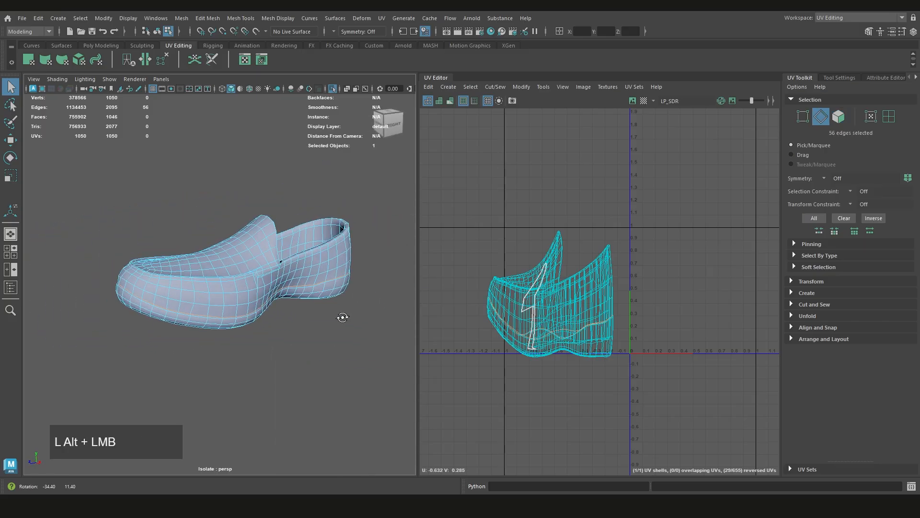
{"action": "scroll", "coordinate": [246, 310], "scroll_direction": "up", "scroll_amount": 4}
{"action": "middle_click_drag", "start_coordinate": [599, 335], "coordinate": [564, 329], "text": "alt"}
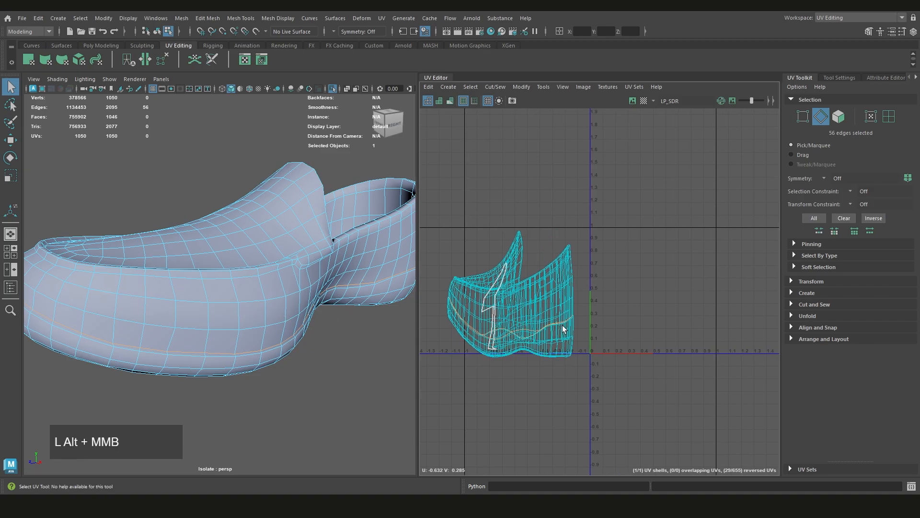
{"action": "right_click", "coordinate": [635, 286], "text": "shift"}
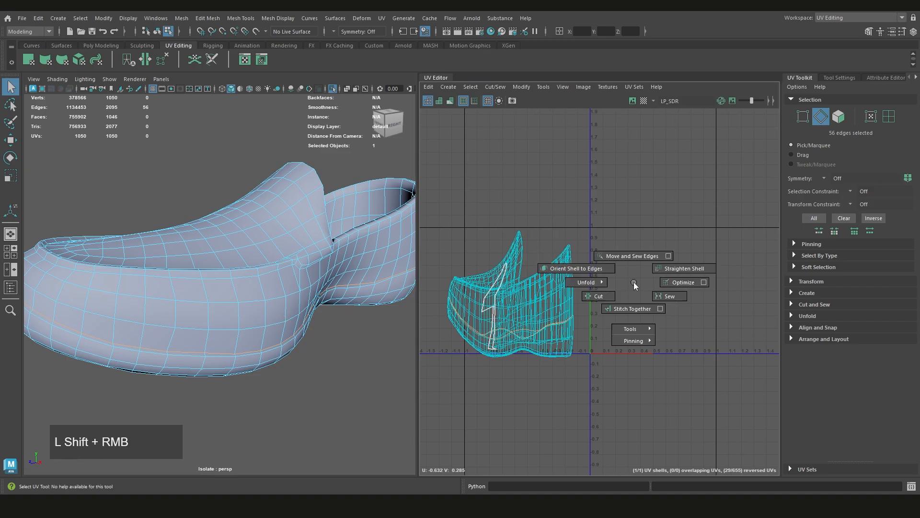
{"action": "left_click", "coordinate": [602, 297]}
Select the edge loop around the shoe's bottom border, where the side meets the sole, and cut the UVs along it
{"action": "scroll", "coordinate": [317, 326], "scroll_direction": "down", "scroll_amount": 3}
{"action": "left_click_drag", "start_coordinate": [318, 327], "coordinate": [209, 286], "text": "alt"}
{"action": "scroll", "coordinate": [274, 308], "scroll_direction": "up", "scroll_amount": 3}
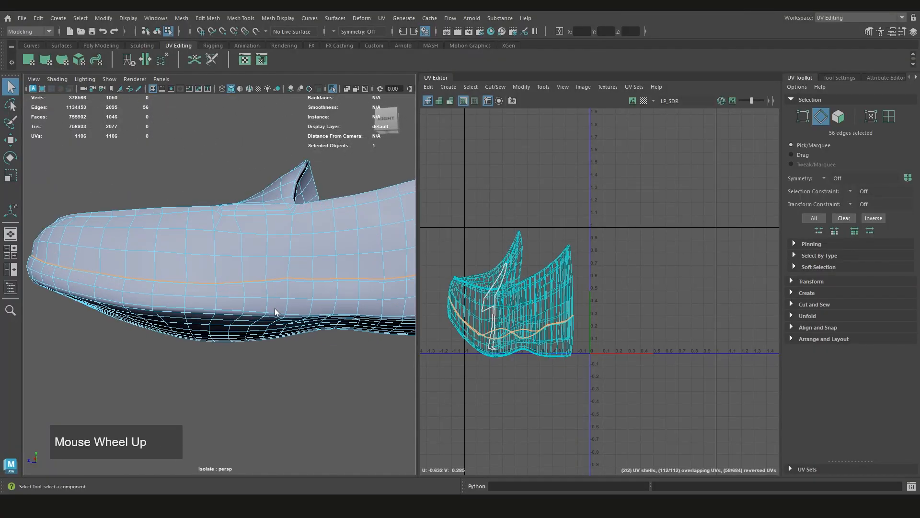
{"action": "left_click_drag", "start_coordinate": [275, 309], "coordinate": [187, 267], "text": "alt"}
{"action": "left_click", "coordinate": [268, 267]}
{"action": "scroll", "coordinate": [268, 266], "scroll_direction": "down", "scroll_amount": 2}
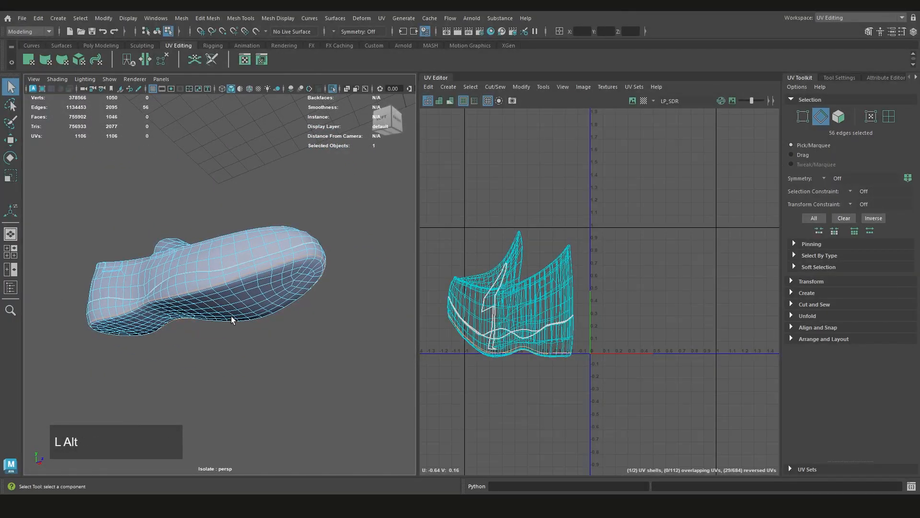
{"action": "scroll", "coordinate": [276, 267], "scroll_direction": "up", "scroll_amount": 3}
{"action": "scroll", "coordinate": [249, 288], "scroll_direction": "down", "scroll_amount": 2}
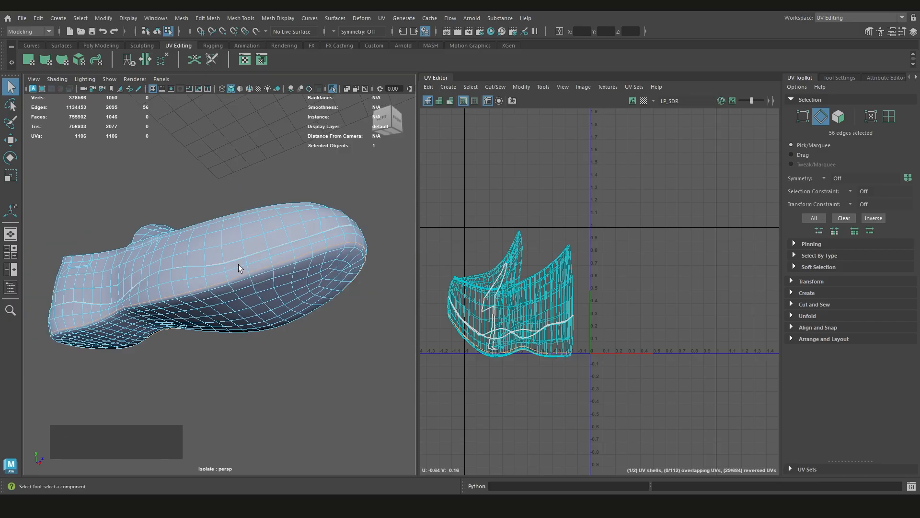
{"action": "left_click_drag", "start_coordinate": [145, 342], "coordinate": [504, 328], "text": "alt"}
{"action": "right_click_drag", "start_coordinate": [657, 289], "coordinate": [630, 304], "text": "shift"}
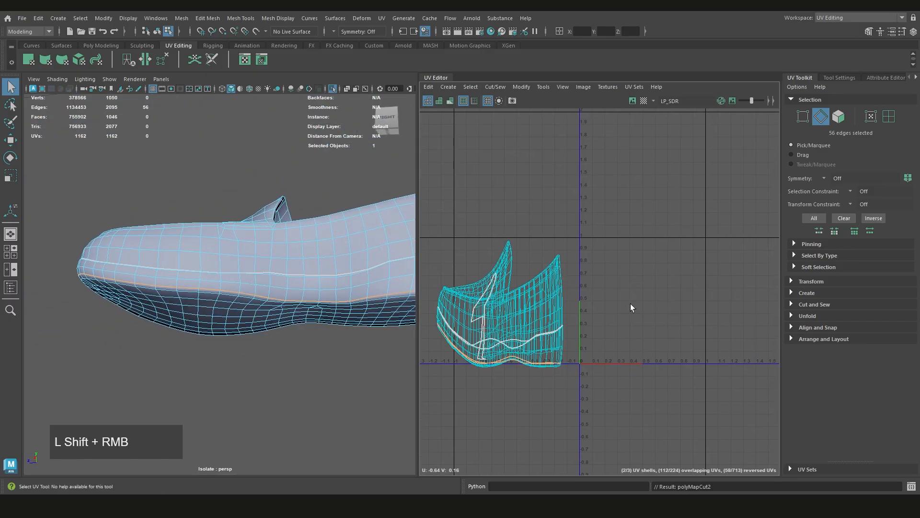
Try repeating the UV cut on the edge loop between the two seams on the shoe's side, and undo it
{"action": "scroll", "coordinate": [620, 327], "scroll_direction": "down", "scroll_amount": 3}
{"action": "middle_click_drag", "start_coordinate": [620, 326], "coordinate": [648, 326], "text": "alt"}
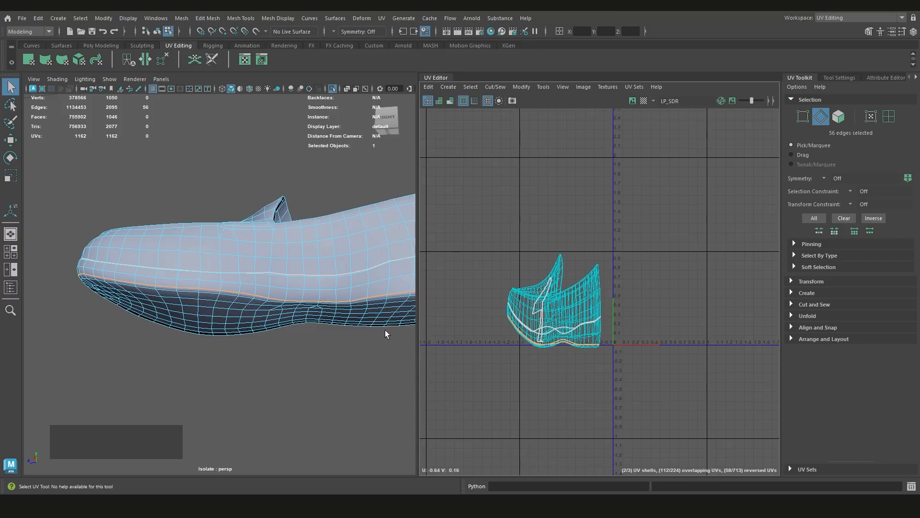
{"action": "left_click", "coordinate": [327, 290]}
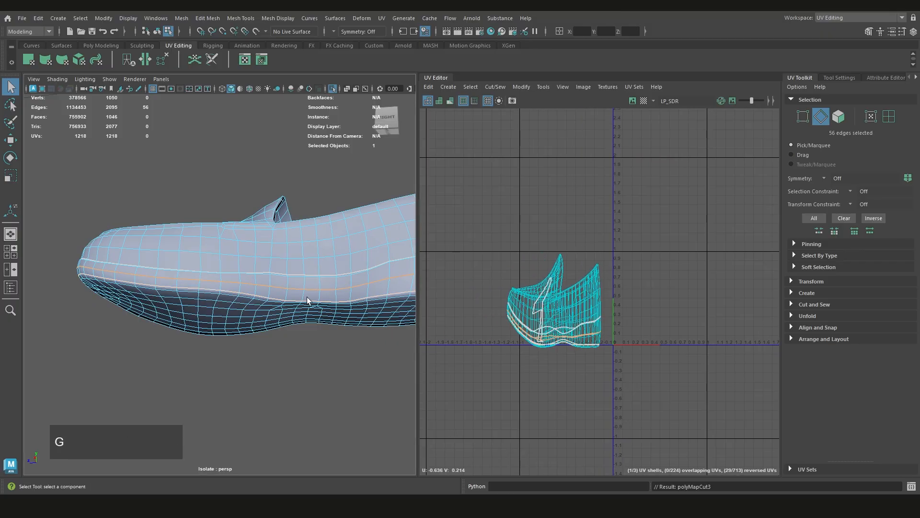
{"action": "left_click", "coordinate": [286, 350]}
{"action": "key", "text": "ctrl+z"}
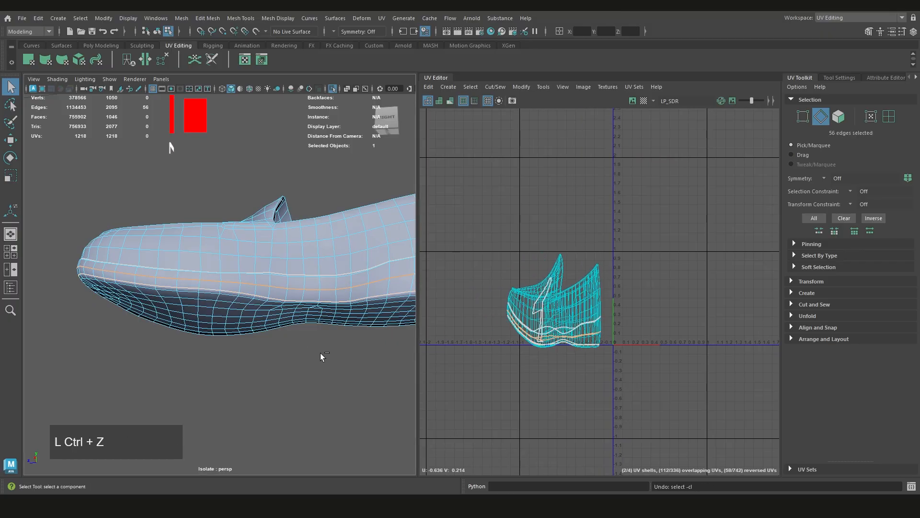
{"action": "key", "text": "g"}
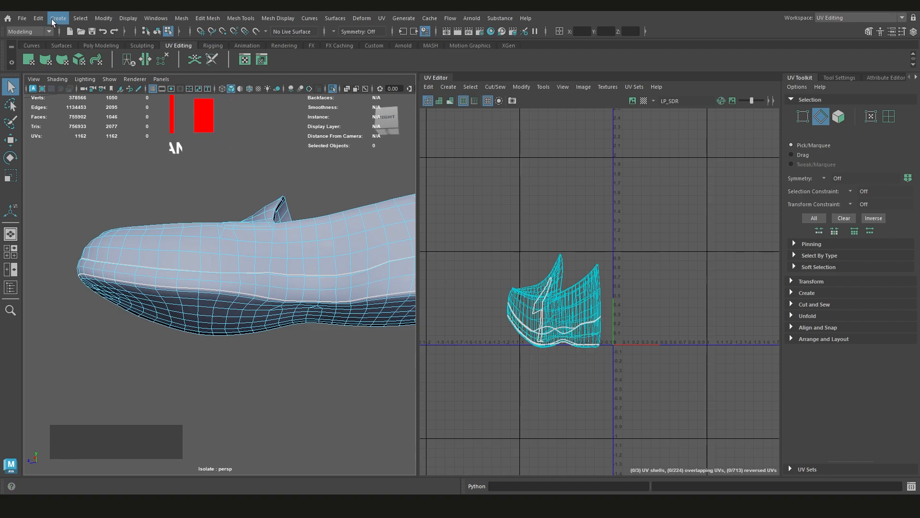
Examine the list of recent commands, including CutUVs, and minimize it
{"action": "left_click", "coordinate": [39, 18]}
{"action": "left_click", "coordinate": [73, 66]}
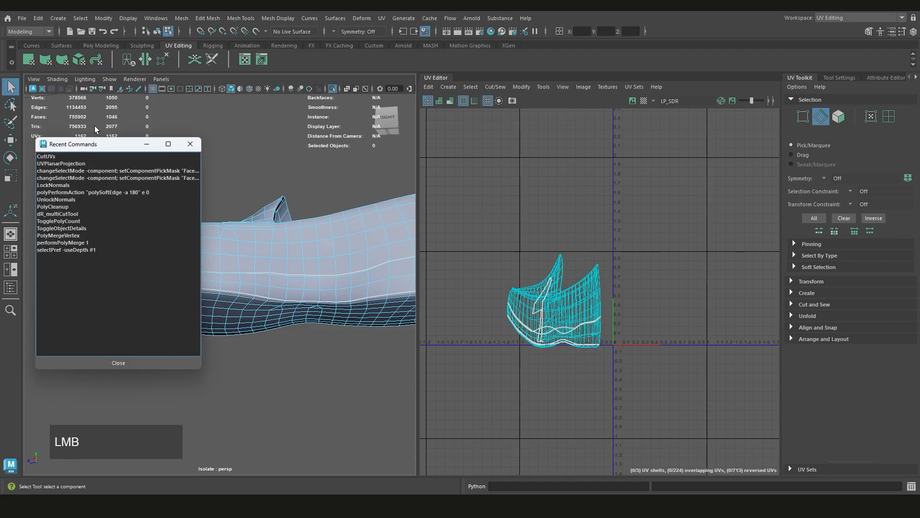
{"action": "left_click_drag", "start_coordinate": [91, 149], "coordinate": [67, 153]}
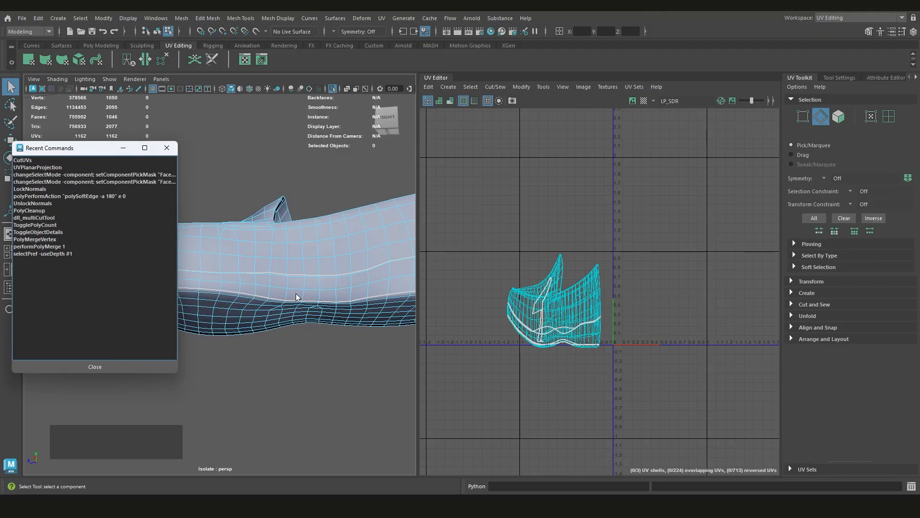
{"action": "scroll", "coordinate": [295, 296], "scroll_direction": "down", "scroll_amount": 3}
{"action": "left_click", "coordinate": [123, 148]}
{"action": "left_click_drag", "start_coordinate": [260, 258], "coordinate": [163, 307], "text": "alt"}
{"action": "scroll", "coordinate": [226, 274], "scroll_direction": "up", "scroll_amount": 5}
{"action": "scroll", "coordinate": [212, 293], "scroll_direction": "down", "scroll_amount": 4}
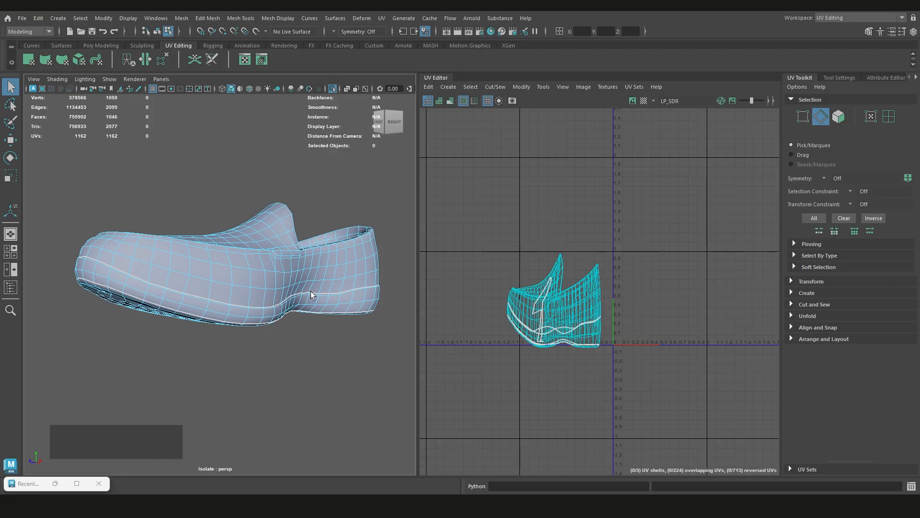
Select the short vertical edges joining the two side seams at the left of the shoe's waist and cut the UVs along them
{"action": "left_click_drag", "start_coordinate": [311, 297], "coordinate": [399, 291], "text": "alt"}
{"action": "scroll", "coordinate": [287, 302], "scroll_direction": "up", "scroll_amount": 3, "text": "alt"}
{"action": "scroll", "coordinate": [283, 306], "scroll_direction": "down", "scroll_amount": 1, "text": "alt"}
{"action": "scroll", "coordinate": [190, 287], "scroll_direction": "down", "scroll_amount": 5, "text": "alt"}
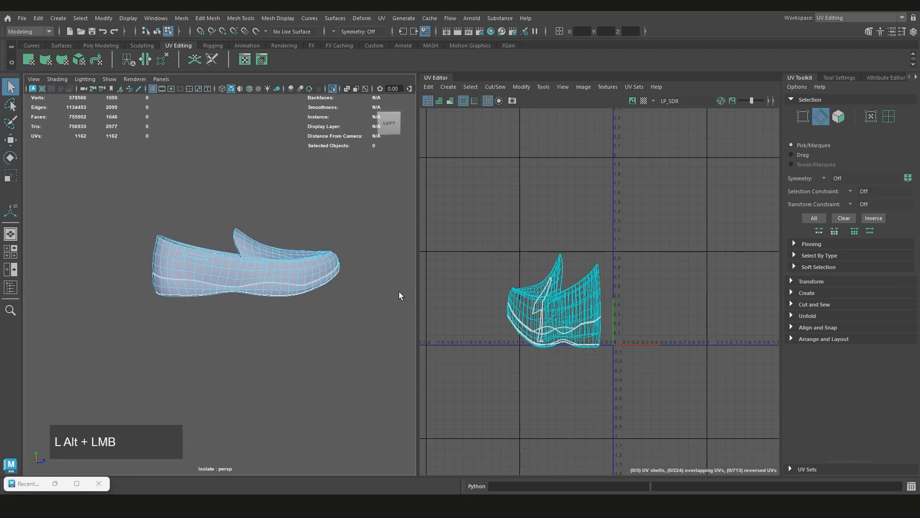
{"action": "scroll", "coordinate": [399, 291], "scroll_direction": "up", "scroll_amount": 6, "text": "alt"}
{"action": "left_click_drag", "start_coordinate": [262, 304], "coordinate": [298, 299], "text": "alt"}
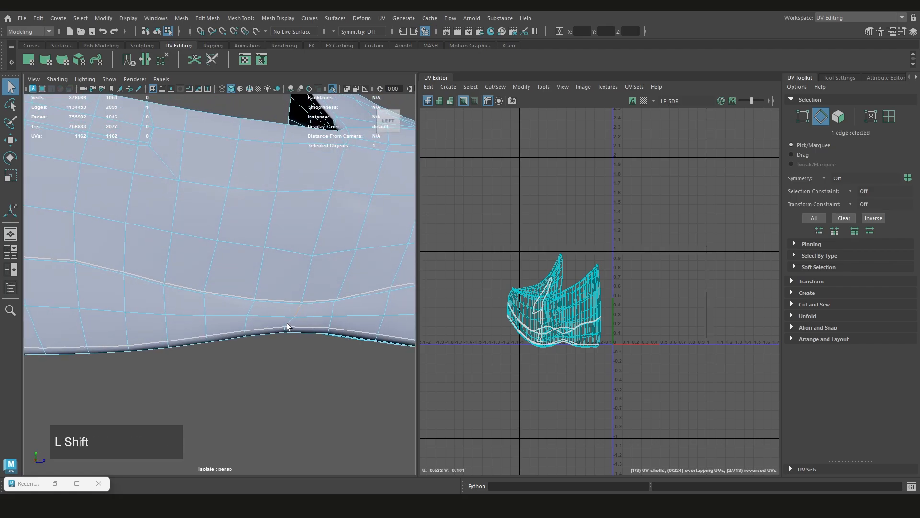
{"action": "left_click", "coordinate": [288, 327], "text": "shift"}
{"action": "scroll", "coordinate": [303, 318], "scroll_direction": "up", "scroll_amount": 2}
{"action": "middle_click_drag", "start_coordinate": [305, 326], "coordinate": [320, 303], "text": "alt"}
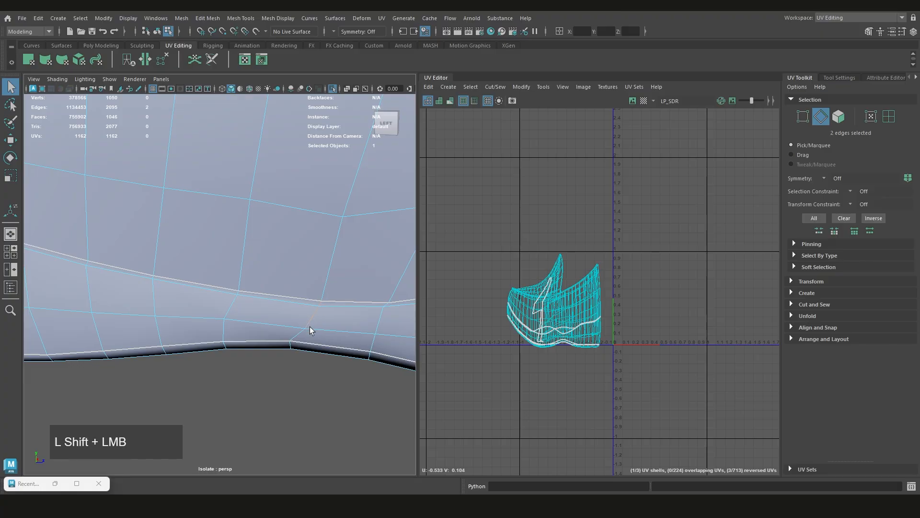
{"action": "right_click_drag", "start_coordinate": [470, 315], "coordinate": [424, 323], "text": "shift"}
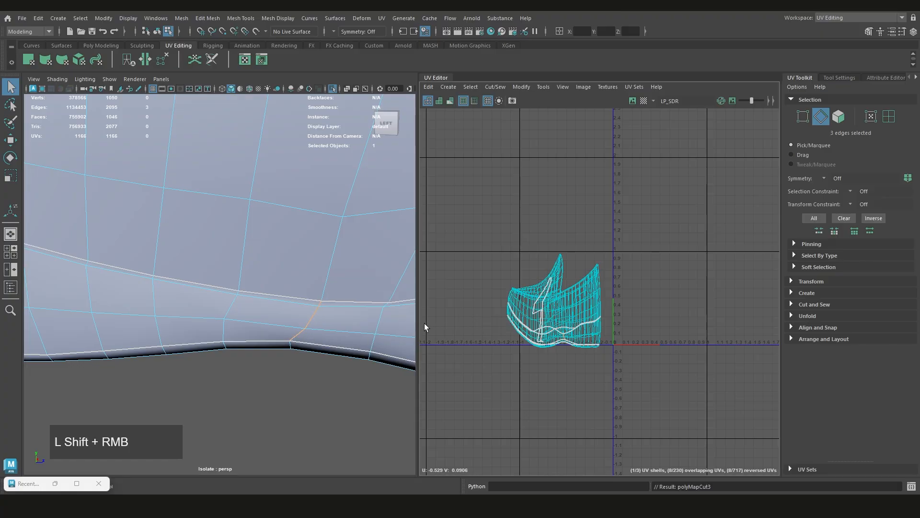
Select the three matching vertical edges crossing the side band on the shoe's right side and cut the UVs along them
{"action": "scroll", "coordinate": [293, 309], "scroll_direction": "down", "scroll_amount": 4}
{"action": "scroll", "coordinate": [293, 310], "scroll_direction": "down", "scroll_amount": 3}
{"action": "left_click_drag", "start_coordinate": [317, 301], "coordinate": [241, 291], "text": "alt"}
{"action": "scroll", "coordinate": [238, 295], "scroll_direction": "up", "scroll_amount": 3}
{"action": "scroll", "coordinate": [248, 281], "scroll_direction": "up", "scroll_amount": 3}
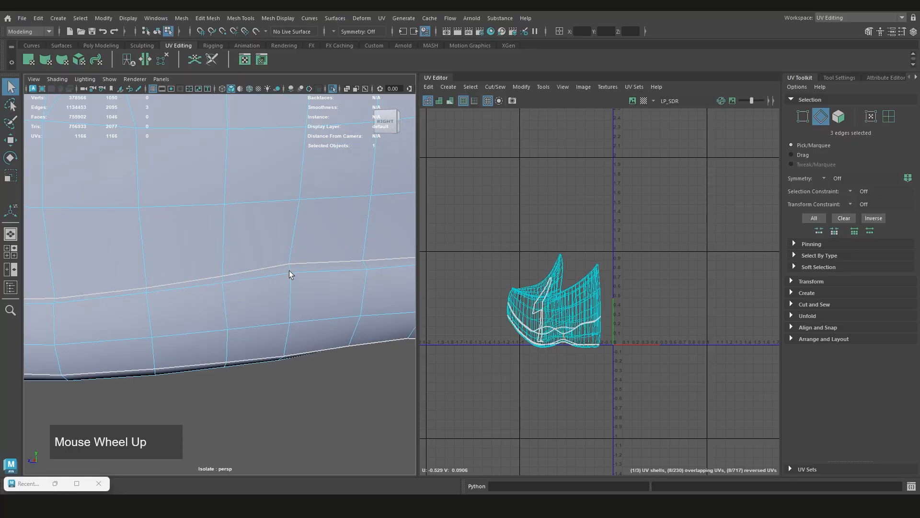
{"action": "left_click", "coordinate": [289, 335], "text": "shift"}
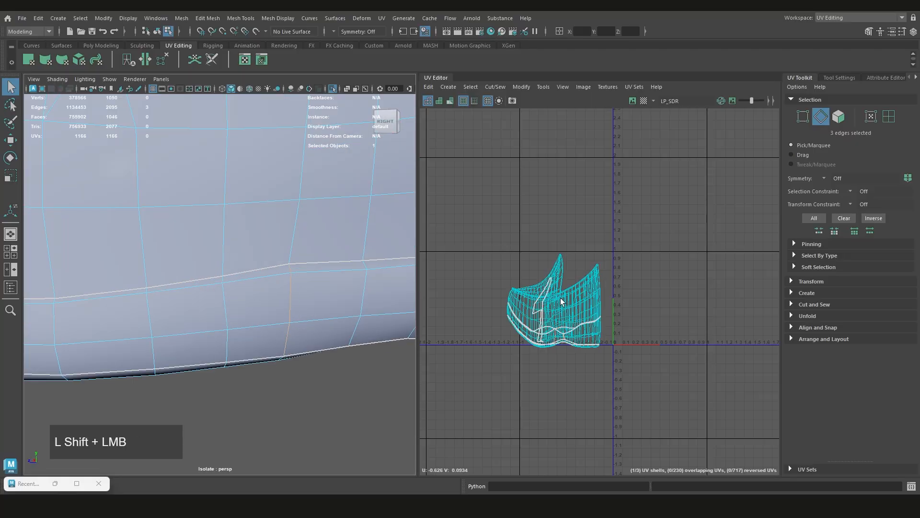
{"action": "right_click_drag", "start_coordinate": [560, 298], "coordinate": [529, 311], "text": "shift"}
Select the edge loop running around the inside of the shoe's opening, just below the rim, and cut the UVs along it
{"action": "scroll", "coordinate": [321, 296], "scroll_direction": "down", "scroll_amount": 8}
{"action": "mouse_move", "coordinate": [320, 298]}
{"action": "left_mouse_down", "text": "alt"}
{"action": "mouse_move", "coordinate": [390, 302]}
{"action": "mouse_move", "coordinate": [317, 304]}
{"action": "left_mouse_up", "text": "alt"}
{"action": "scroll", "coordinate": [289, 285], "scroll_direction": "up", "scroll_amount": 5}
{"action": "scroll", "coordinate": [290, 285], "scroll_direction": "up", "scroll_amount": 3}
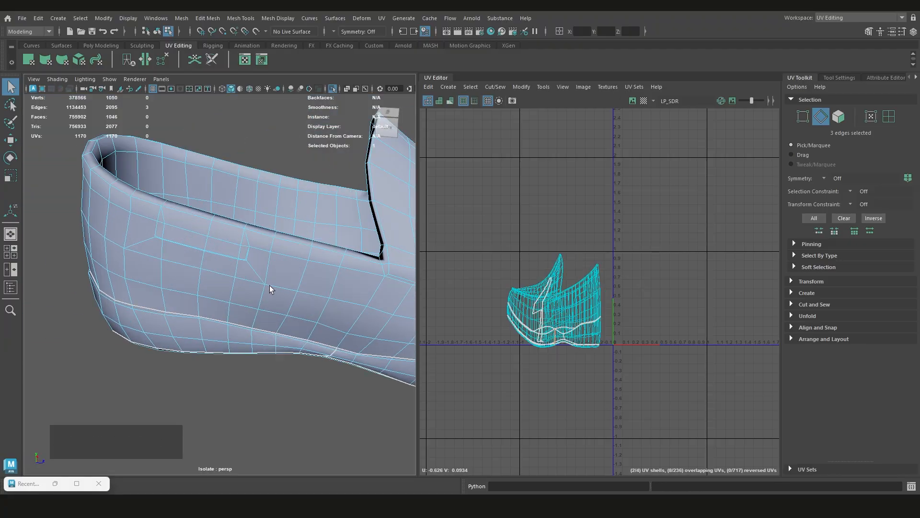
{"action": "left_click_drag", "start_coordinate": [269, 286], "coordinate": [201, 282], "text": "alt"}
{"action": "scroll", "coordinate": [195, 260], "scroll_direction": "down", "scroll_amount": 2}
{"action": "middle_click_drag", "start_coordinate": [201, 281], "coordinate": [217, 284], "text": "alt"}
{"action": "scroll", "coordinate": [265, 281], "scroll_direction": "up", "scroll_amount": 3, "text": "alt"}
{"action": "left_click_drag", "start_coordinate": [265, 281], "coordinate": [122, 281], "text": "alt"}
{"action": "double_click", "coordinate": [215, 263]}
{"action": "scroll", "coordinate": [216, 263], "scroll_direction": "down", "scroll_amount": 4}
{"action": "right_click_drag", "start_coordinate": [508, 264], "coordinate": [475, 279], "text": "shift"}
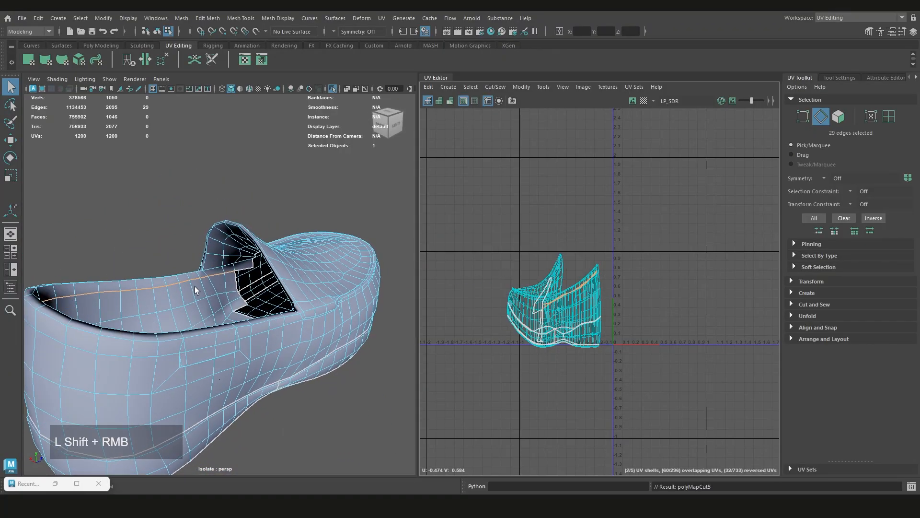
Select the three vertical edges down the inside of the heel below the opening seam and cut the UVs along them
{"action": "scroll", "coordinate": [194, 286], "scroll_direction": "down", "scroll_amount": 4}
{"action": "left_click_drag", "start_coordinate": [192, 288], "coordinate": [153, 313], "text": "alt"}
{"action": "middle_click_drag", "start_coordinate": [154, 313], "coordinate": [303, 307], "text": "alt"}
{"action": "scroll", "coordinate": [303, 307], "scroll_direction": "up", "scroll_amount": 4}
{"action": "left_click_drag", "start_coordinate": [303, 307], "coordinate": [264, 276], "text": "alt"}
{"action": "scroll", "coordinate": [226, 312], "scroll_direction": "down", "scroll_amount": 3}
{"action": "scroll", "coordinate": [257, 281], "scroll_direction": "up", "scroll_amount": 3}
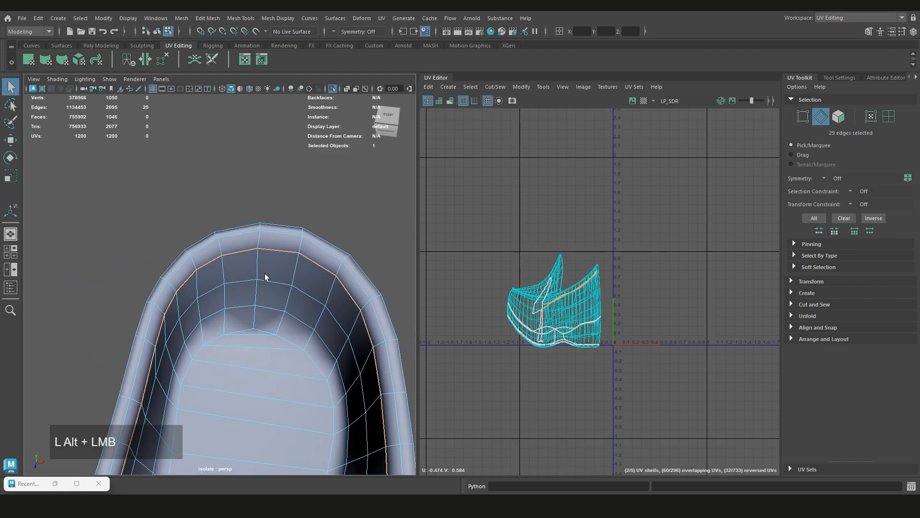
{"action": "left_click", "coordinate": [295, 270]}
{"action": "left_click", "coordinate": [289, 292], "text": "shift"}
{"action": "left_click", "coordinate": [283, 318], "text": "shift"}
{"action": "right_click_drag", "start_coordinate": [511, 244], "coordinate": [472, 260], "text": "shift"}
Switch to UV shell selection and pick the sole shell to check which faces it covers on the shoe
{"action": "scroll", "coordinate": [294, 314], "scroll_direction": "down", "scroll_amount": 3}
{"action": "left_click_drag", "start_coordinate": [295, 313], "coordinate": [653, 257], "text": "alt"}
{"action": "scroll", "coordinate": [268, 282], "scroll_direction": "down", "scroll_amount": 4}
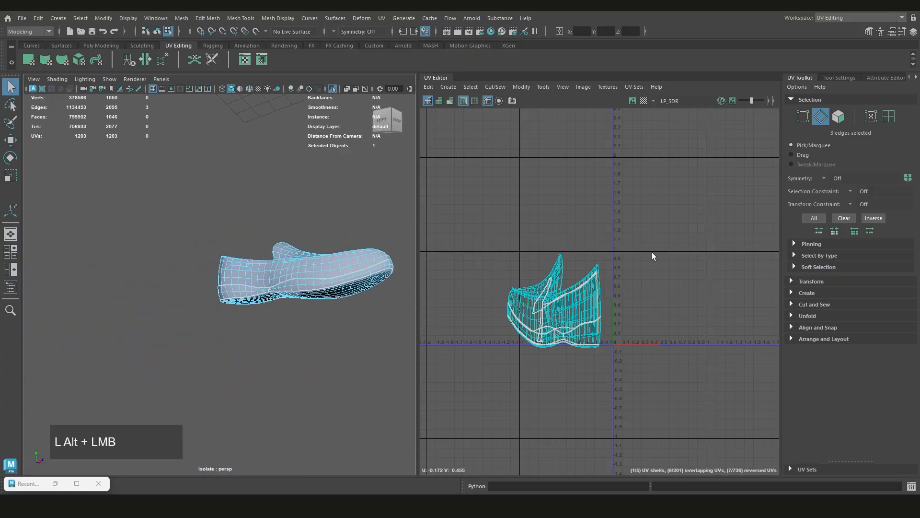
{"action": "middle_click_drag", "start_coordinate": [356, 292], "coordinate": [230, 270], "text": "alt"}
{"action": "left_click_drag", "start_coordinate": [231, 270], "coordinate": [267, 257], "text": "alt"}
{"action": "right_click", "coordinate": [383, 209]}
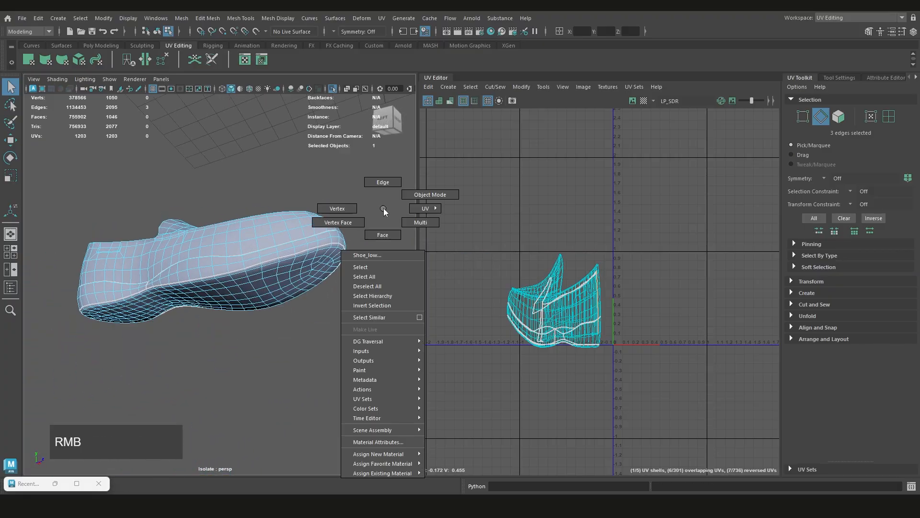
{"action": "middle_click_drag", "start_coordinate": [551, 244], "coordinate": [559, 247], "text": "alt"}
{"action": "right_click_drag", "start_coordinate": [583, 234], "coordinate": [554, 226]}
{"action": "left_click", "coordinate": [254, 283]}
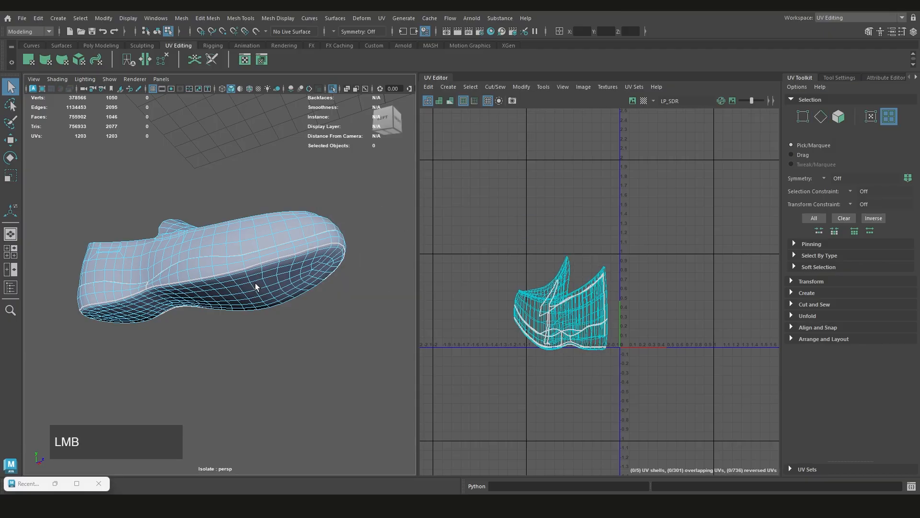
{"action": "scroll", "coordinate": [560, 314], "scroll_direction": "up", "scroll_amount": 2}
{"action": "left_click", "coordinate": [552, 315]}
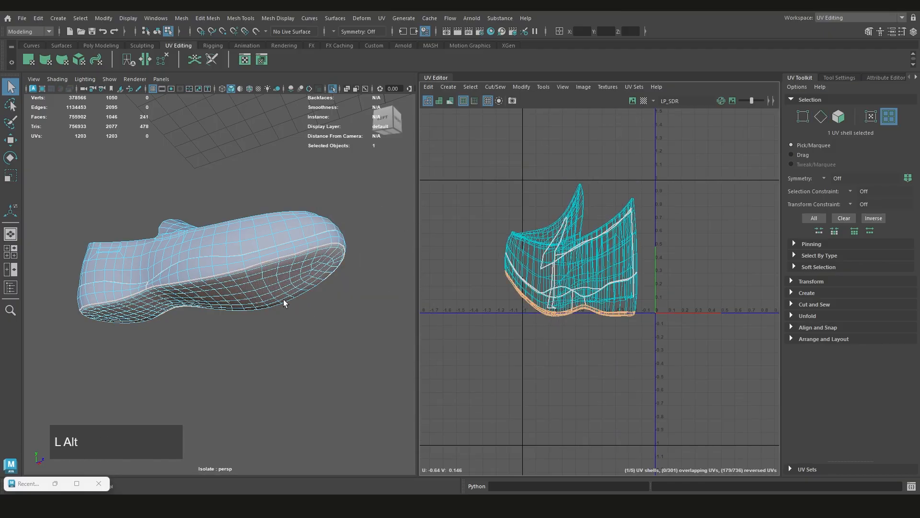
{"action": "scroll", "coordinate": [284, 303], "scroll_direction": "up", "scroll_amount": 2, "text": "alt"}
{"action": "scroll", "coordinate": [303, 288], "scroll_direction": "down", "scroll_amount": 2, "text": "alt"}
{"action": "left_click_drag", "start_coordinate": [298, 300], "coordinate": [253, 281], "text": "alt"}
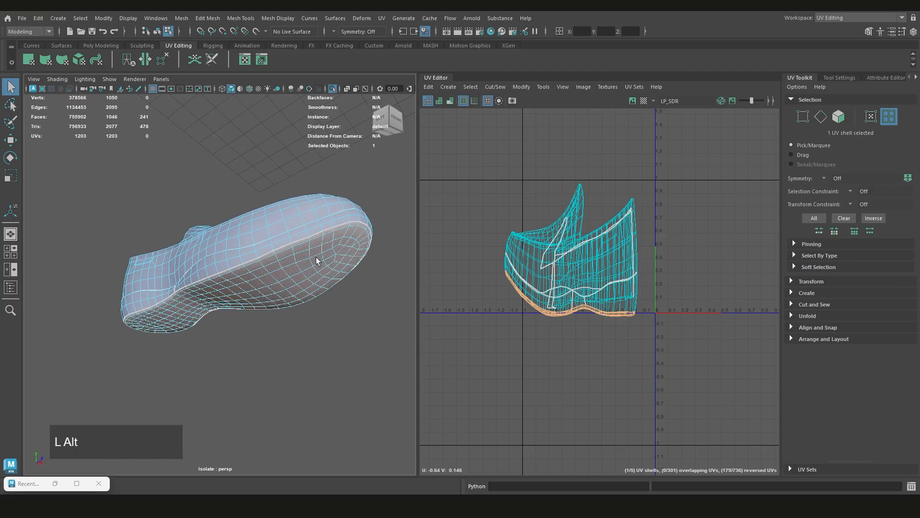
Select the upper's UV shell and inspect its coverage around the shoe
{"action": "left_click", "coordinate": [577, 267]}
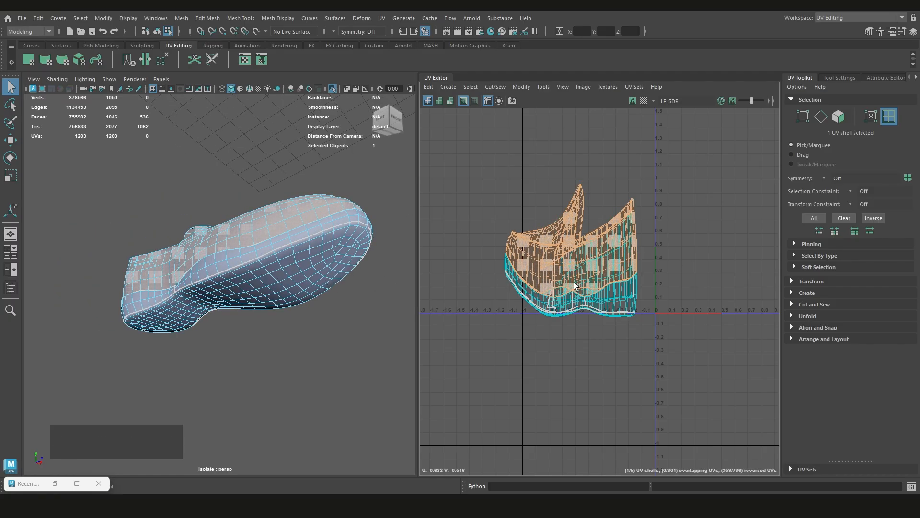
{"action": "scroll", "coordinate": [269, 240], "scroll_direction": "up", "scroll_amount": 2, "text": "alt"}
{"action": "left_click_drag", "start_coordinate": [269, 241], "coordinate": [257, 288], "text": "alt"}
{"action": "scroll", "coordinate": [286, 244], "scroll_direction": "down", "scroll_amount": 3, "text": "alt"}
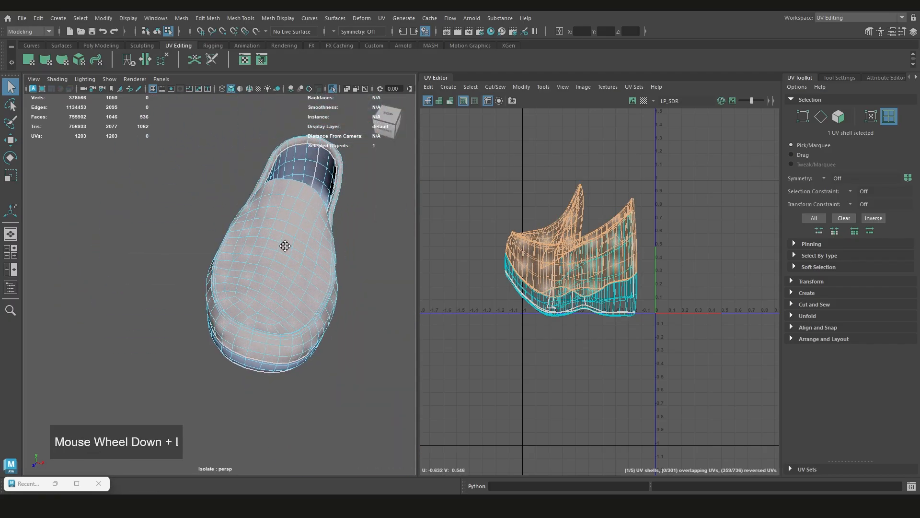
{"action": "left_click_drag", "start_coordinate": [285, 244], "coordinate": [248, 217], "text": "alt"}
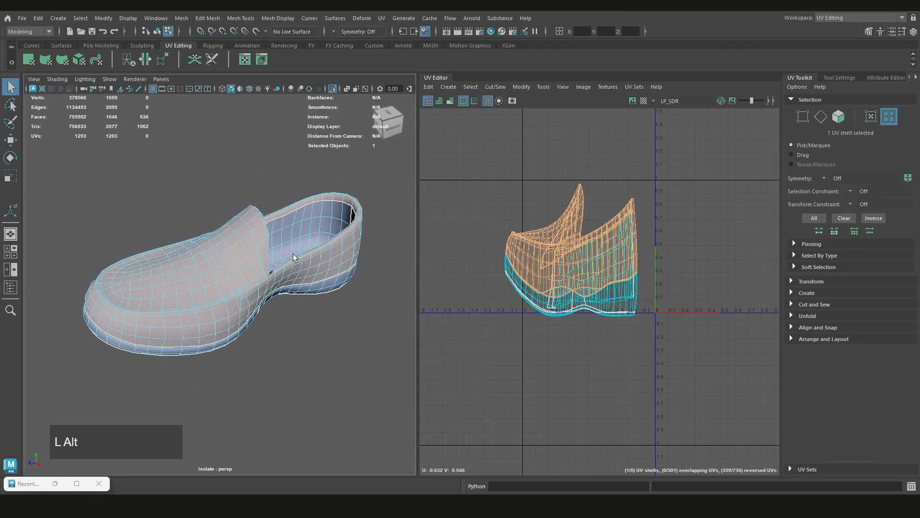
{"action": "left_click_drag", "start_coordinate": [292, 254], "coordinate": [207, 304], "text": "alt"}
{"action": "left_click_drag", "start_coordinate": [168, 275], "coordinate": [163, 283], "text": "alt"}
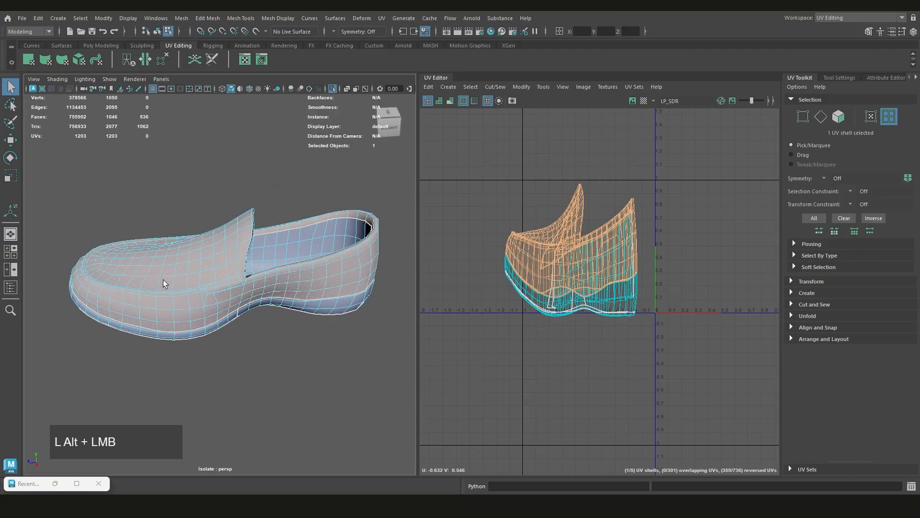
Try cutting the UVs along the edge loop that crosses the upper behind the toe, from one side seam to the other
{"action": "scroll", "coordinate": [201, 213], "scroll_direction": "up", "scroll_amount": 3}
{"action": "right_click", "coordinate": [201, 207]}
{"action": "right_click", "coordinate": [195, 179]}
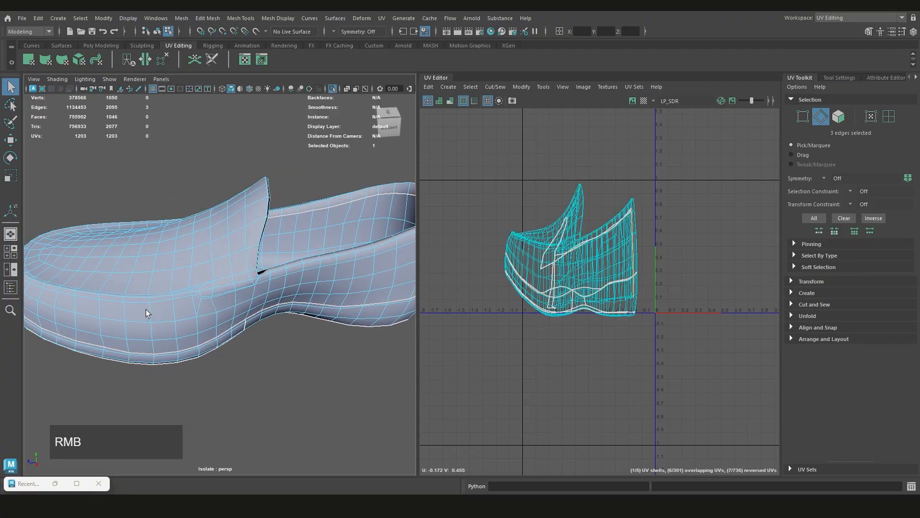
{"action": "double_click", "coordinate": [149, 310]}
{"action": "middle_click_drag", "start_coordinate": [164, 257], "coordinate": [207, 350], "text": "alt"}
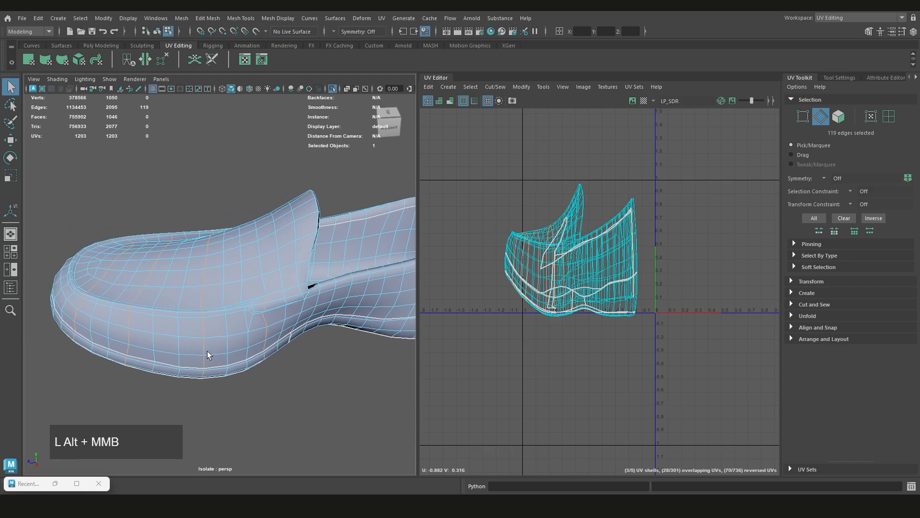
{"action": "left_click_drag", "start_coordinate": [215, 365], "coordinate": [207, 289], "text": "alt"}
{"action": "double_click", "coordinate": [166, 326], "text": "shift"}
{"action": "left_click_drag", "start_coordinate": [166, 326], "coordinate": [337, 294], "text": "alt"}
{"action": "scroll", "coordinate": [338, 290], "scroll_direction": "up", "scroll_amount": 3, "text": "alt"}
{"action": "left_click", "coordinate": [267, 228], "text": "shift"}
{"action": "left_click_drag", "start_coordinate": [266, 228], "coordinate": [266, 250], "text": "alt"}
{"action": "double_click", "coordinate": [272, 286], "text": "shift"}
{"action": "right_click_drag", "start_coordinate": [542, 216], "coordinate": [517, 228], "text": "shift"}
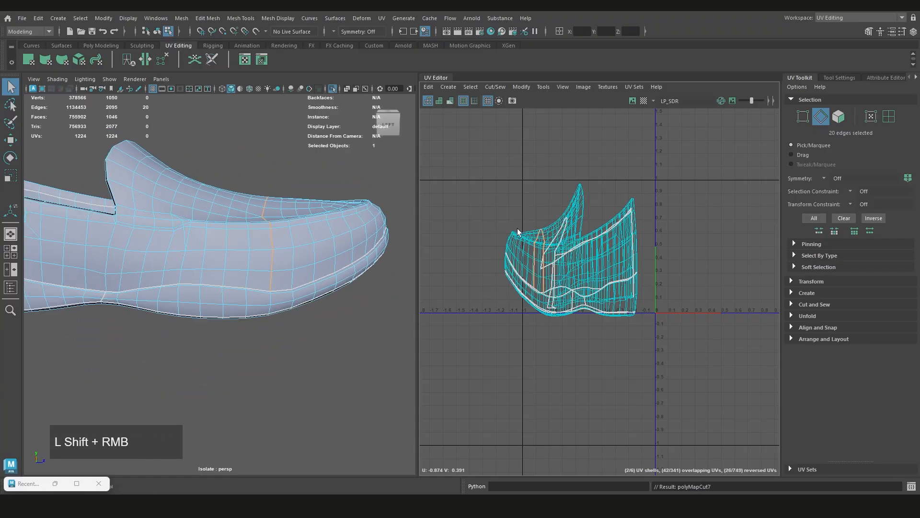
Select the toe cap's UV shell and examine its border from both sides of the shoe
{"action": "right_click_drag", "start_coordinate": [508, 193], "coordinate": [478, 183]}
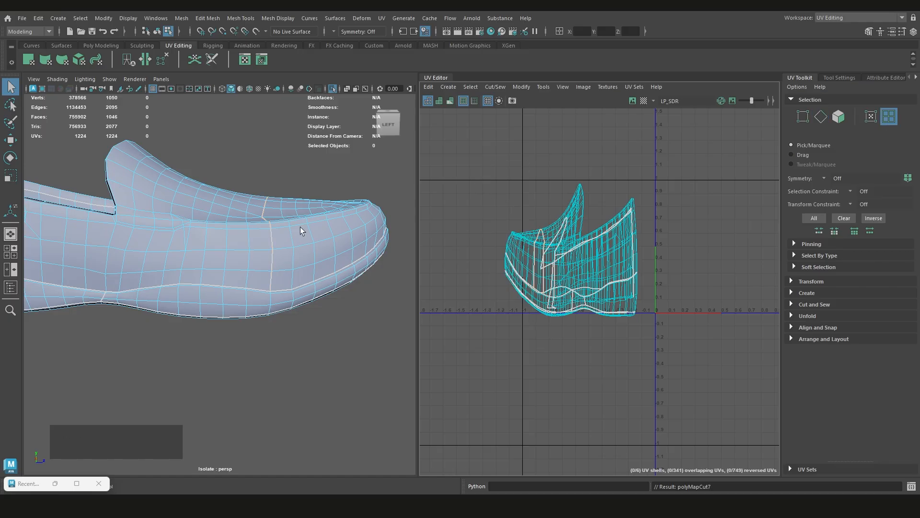
{"action": "left_click", "coordinate": [513, 252]}
{"action": "left_click_drag", "start_coordinate": [393, 252], "coordinate": [317, 229], "text": "alt"}
{"action": "scroll", "coordinate": [307, 249], "scroll_direction": "down", "scroll_amount": 2}
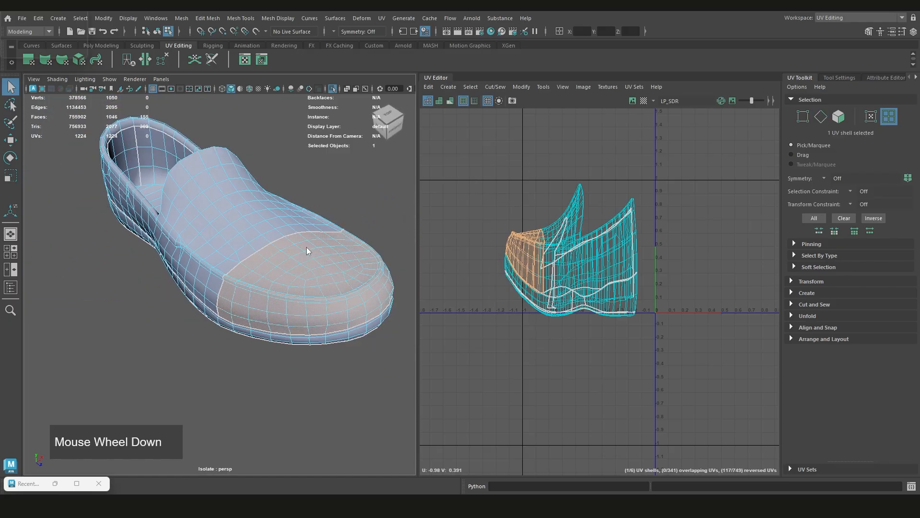
{"action": "left_click", "coordinate": [435, 259]}
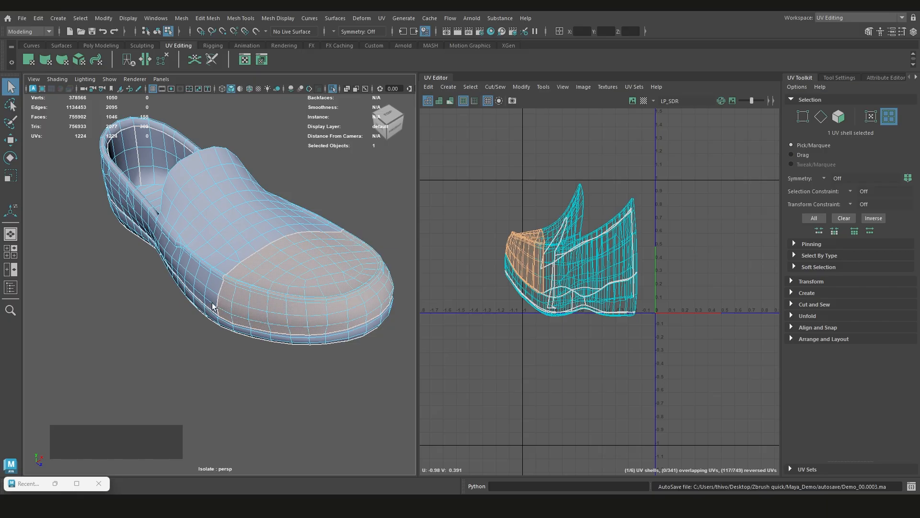
{"action": "left_click_drag", "start_coordinate": [212, 305], "coordinate": [307, 284], "text": "alt"}
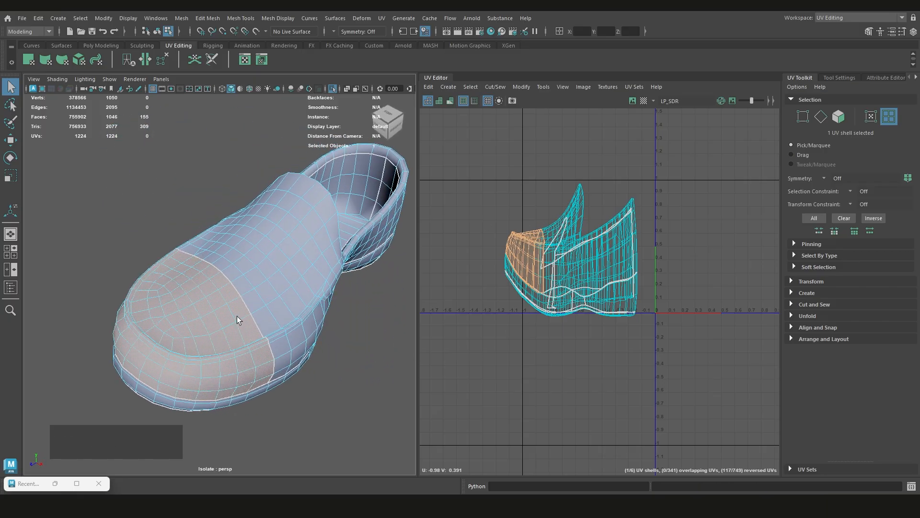
{"action": "left_click_drag", "start_coordinate": [231, 329], "coordinate": [237, 312], "text": "alt"}
Undo the UV cut across the toe and clear the selection
{"action": "key", "text": "ctrl+z"}
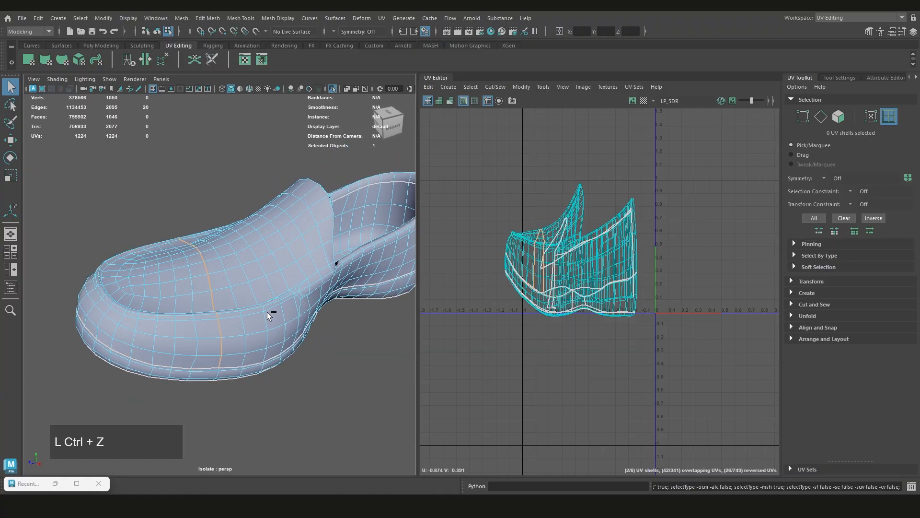
{"action": "left_click", "coordinate": [325, 376]}
{"action": "left_click_drag", "start_coordinate": [281, 332], "coordinate": [258, 317], "text": "alt"}
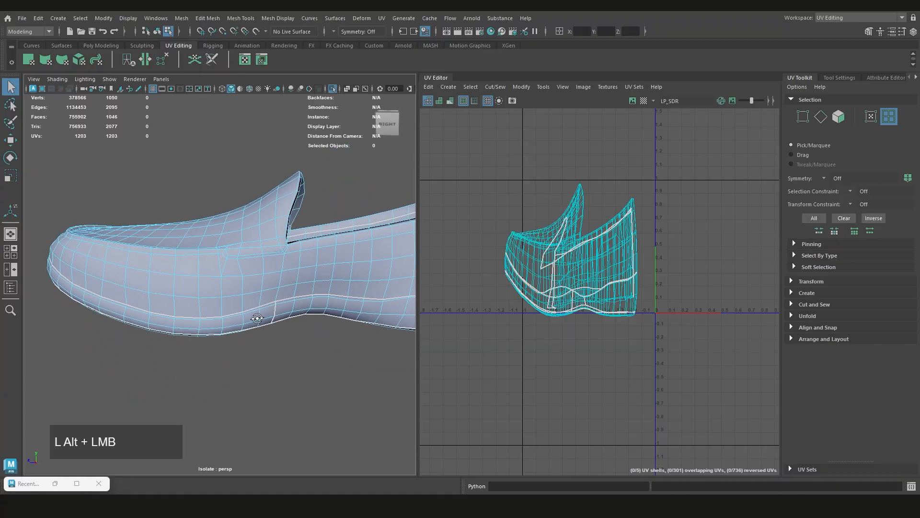
{"action": "scroll", "coordinate": [345, 297], "scroll_direction": "down", "scroll_amount": 4}
{"action": "middle_click_drag", "start_coordinate": [344, 296], "coordinate": [307, 312], "text": "alt"}
Select the sole's UV shell in the UV Editor and unfold it
{"action": "right_click", "coordinate": [530, 273]}
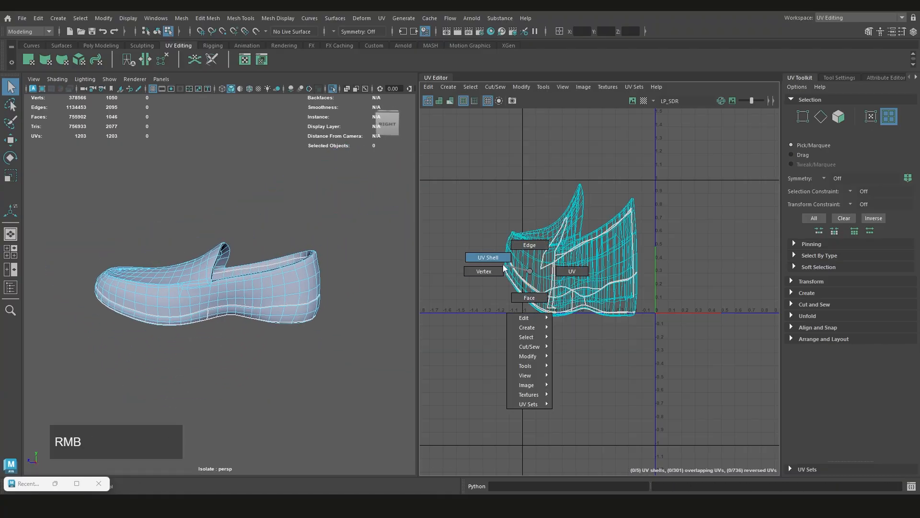
{"action": "right_click_drag", "start_coordinate": [503, 267], "coordinate": [504, 267]}
{"action": "left_click", "coordinate": [558, 316]}
{"action": "scroll", "coordinate": [571, 313], "scroll_direction": "down", "scroll_amount": 2}
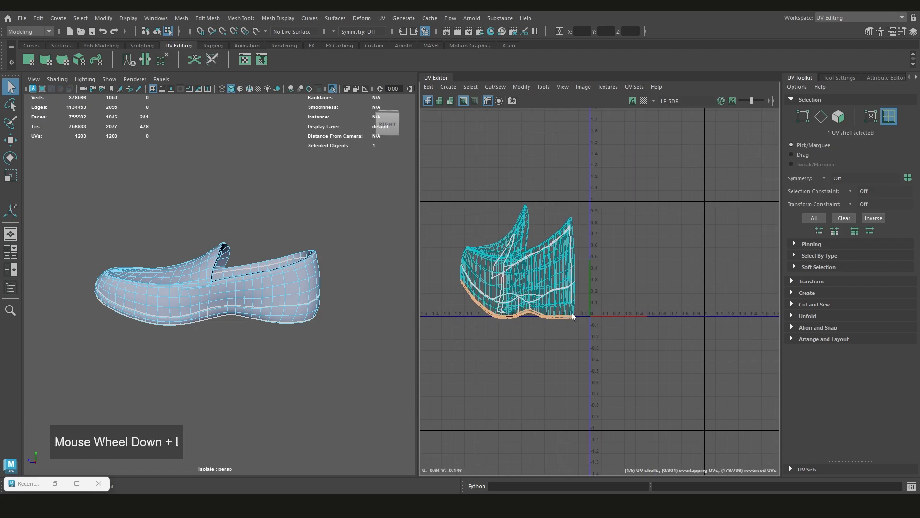
{"action": "right_click", "coordinate": [646, 267], "text": "shift"}
{"action": "right_click_drag", "start_coordinate": [646, 267], "coordinate": [545, 318], "text": "shift"}
Move the unfolded sole shell away from the other shells into the upper part of the 0–1 UV tile
{"action": "key", "text": "w"}
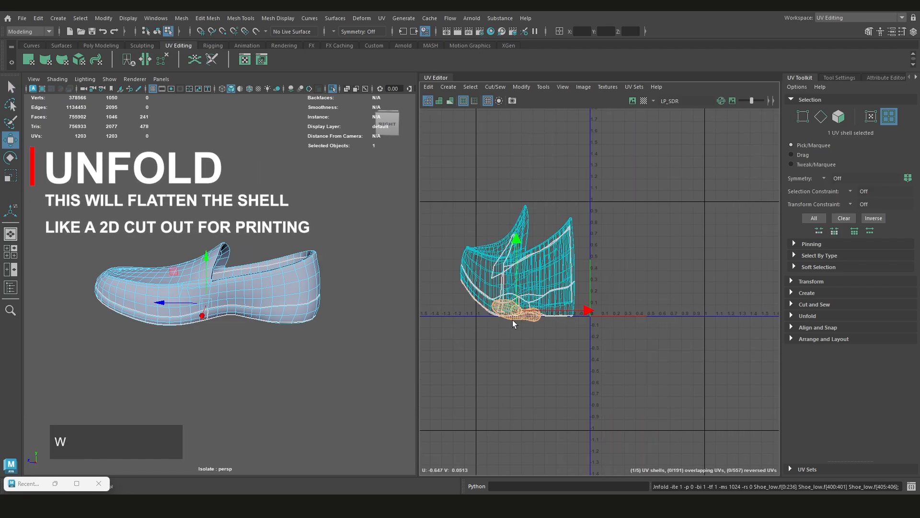
{"action": "left_click_drag", "start_coordinate": [588, 313], "coordinate": [677, 337]}
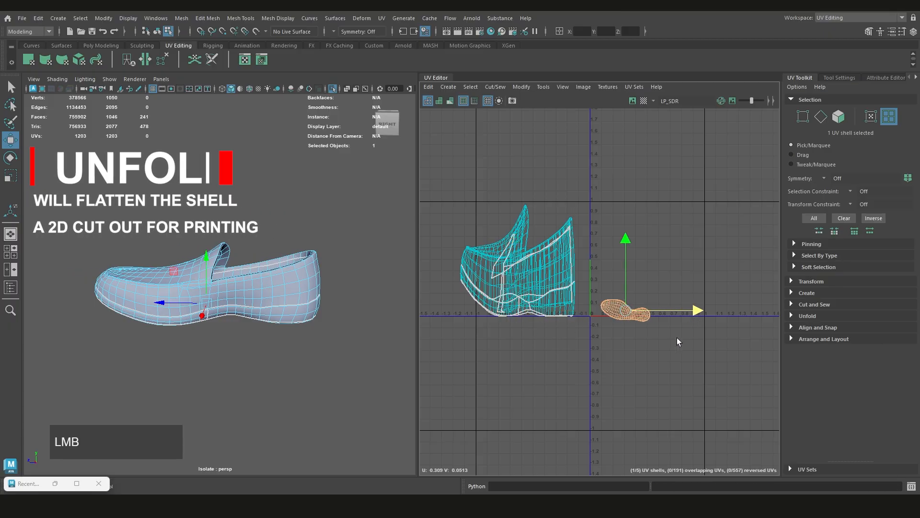
{"action": "middle_click_drag", "start_coordinate": [677, 337], "coordinate": [665, 263]}
{"action": "left_click", "coordinate": [622, 313]}
{"action": "scroll", "coordinate": [687, 249], "scroll_direction": "up", "scroll_amount": 2}
{"action": "scroll", "coordinate": [693, 287], "scroll_direction": "up", "scroll_amount": 3}
{"action": "scroll", "coordinate": [685, 250], "scroll_direction": "down", "scroll_amount": 3}
{"action": "scroll", "coordinate": [666, 262], "scroll_direction": "down", "scroll_amount": 1}
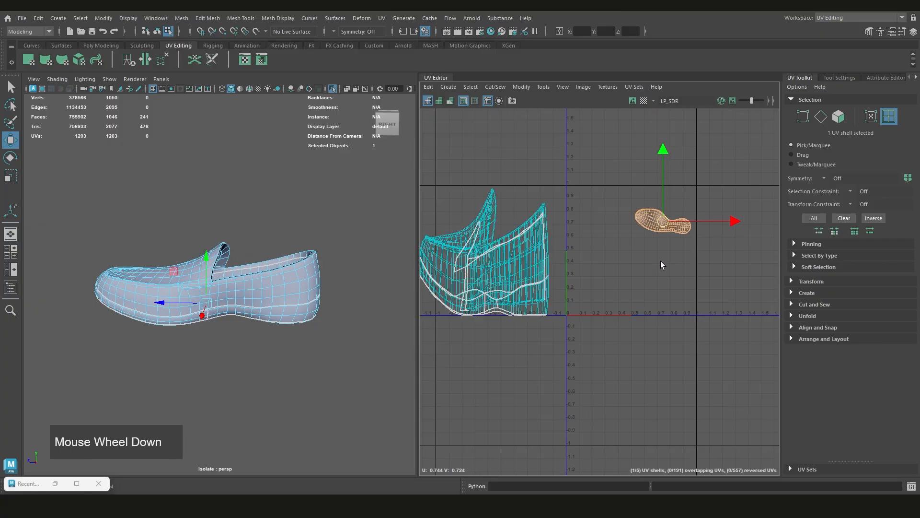
Select the front and rear side-band UV shells together and unfold them
{"action": "left_click", "coordinate": [551, 301]}
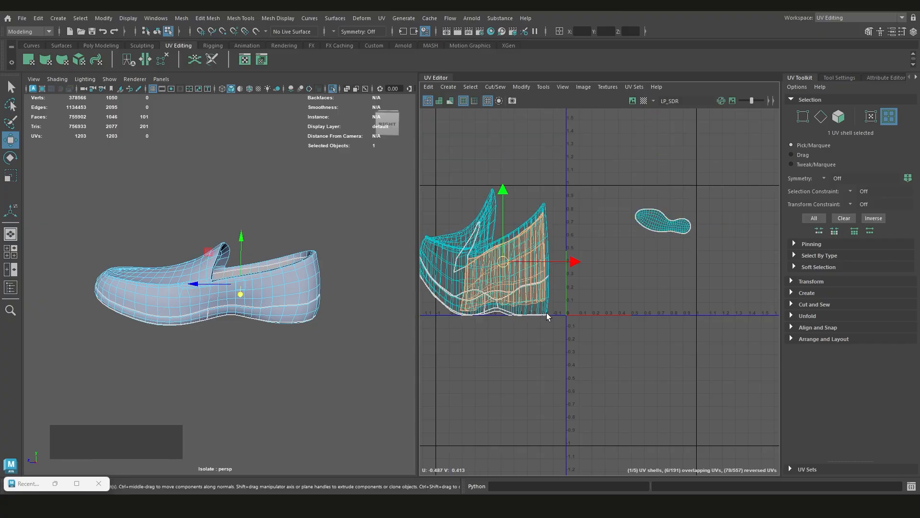
{"action": "left_click", "coordinate": [563, 313]}
{"action": "middle_click_drag", "start_coordinate": [563, 310], "coordinate": [617, 316], "text": "alt"}
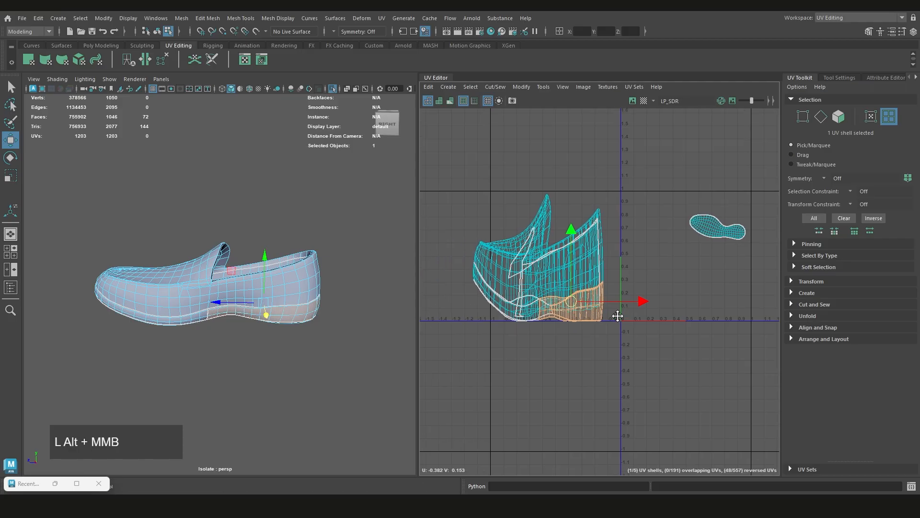
{"action": "left_click", "coordinate": [509, 310], "text": "shift"}
{"action": "right_click_drag", "start_coordinate": [692, 268], "coordinate": [605, 266], "text": "shift"}
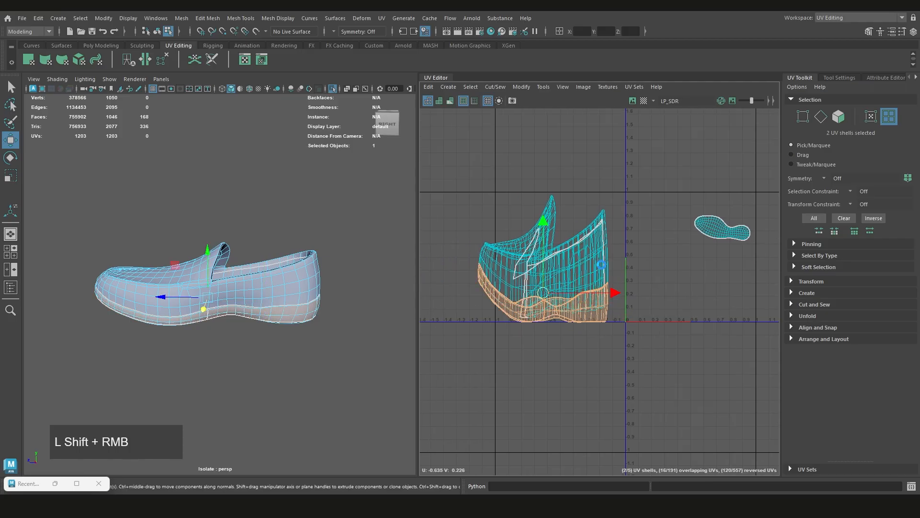
Move the two unfolded side-band shells away from the upper to the area above the sole shell, and clear the selection
{"action": "scroll", "coordinate": [571, 334], "scroll_direction": "down", "scroll_amount": 3}
{"action": "middle_click_drag", "start_coordinate": [560, 333], "coordinate": [669, 233]}
{"action": "scroll", "coordinate": [618, 200], "scroll_direction": "up", "scroll_amount": 2}
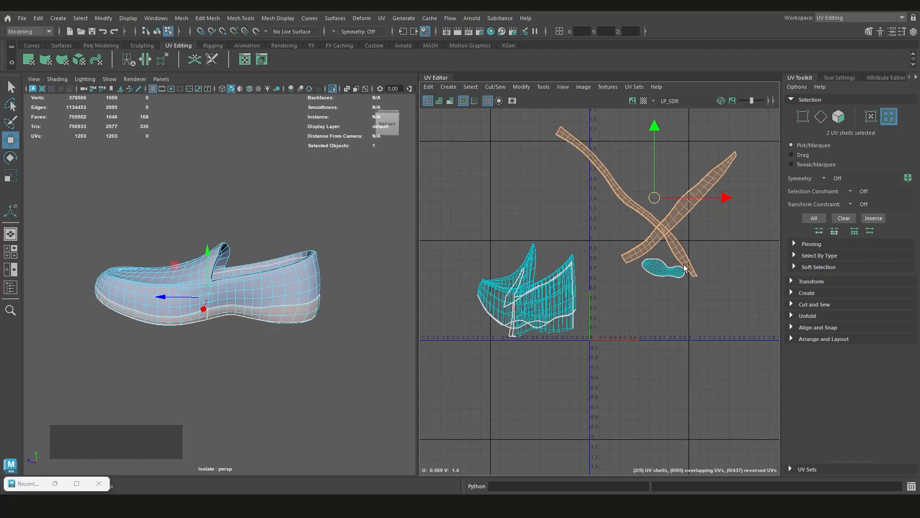
{"action": "left_click", "coordinate": [651, 317]}
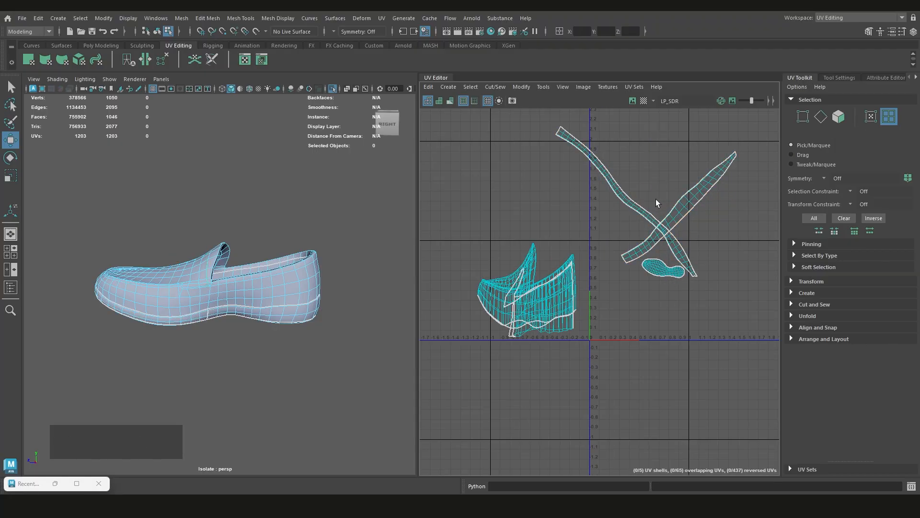
{"action": "scroll", "coordinate": [615, 266], "scroll_direction": "up", "scroll_amount": 1}
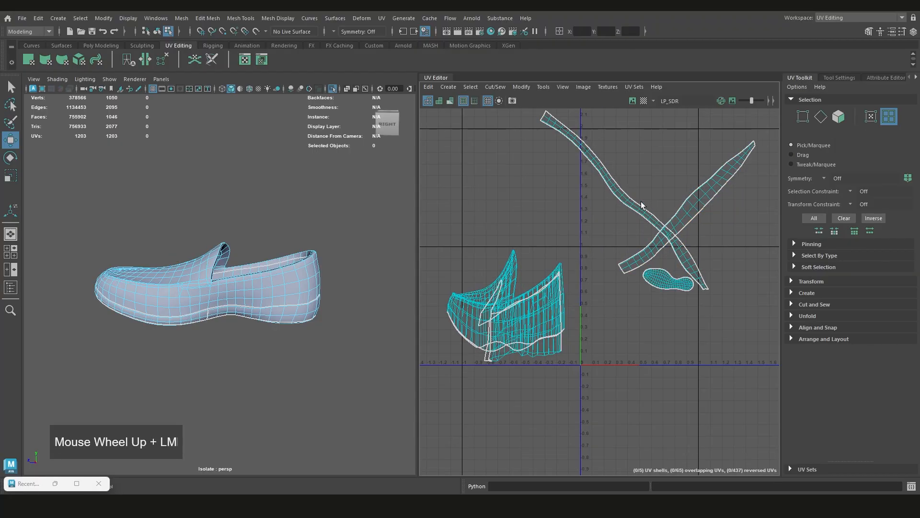
Select the side-band UV shell that wraps around the toe and optimize it
{"action": "left_click", "coordinate": [640, 214]}
{"action": "scroll", "coordinate": [626, 251], "scroll_direction": "down", "scroll_amount": 1}
{"action": "scroll", "coordinate": [625, 252], "scroll_direction": "down", "scroll_amount": 1}
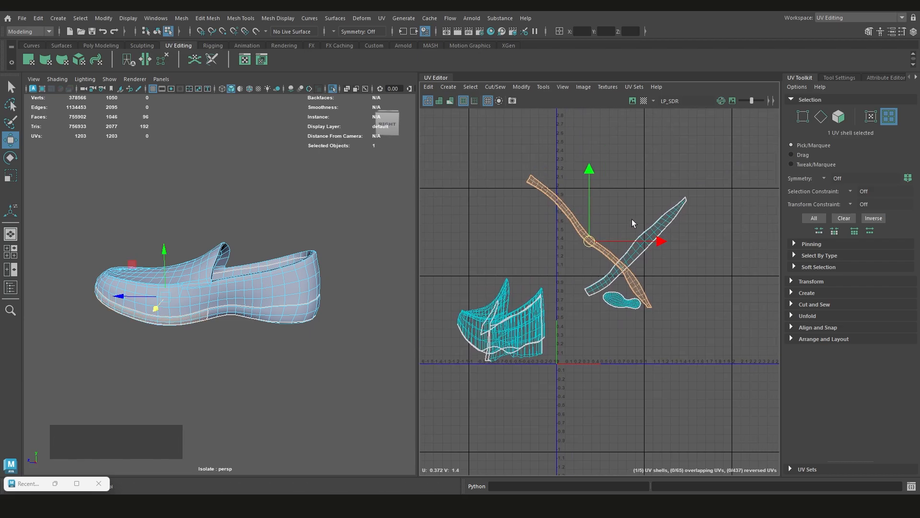
{"action": "right_click_drag", "start_coordinate": [638, 211], "coordinate": [526, 211], "text": "shift"}
{"action": "right_click_drag", "start_coordinate": [655, 219], "coordinate": [388, 228], "text": "shift"}
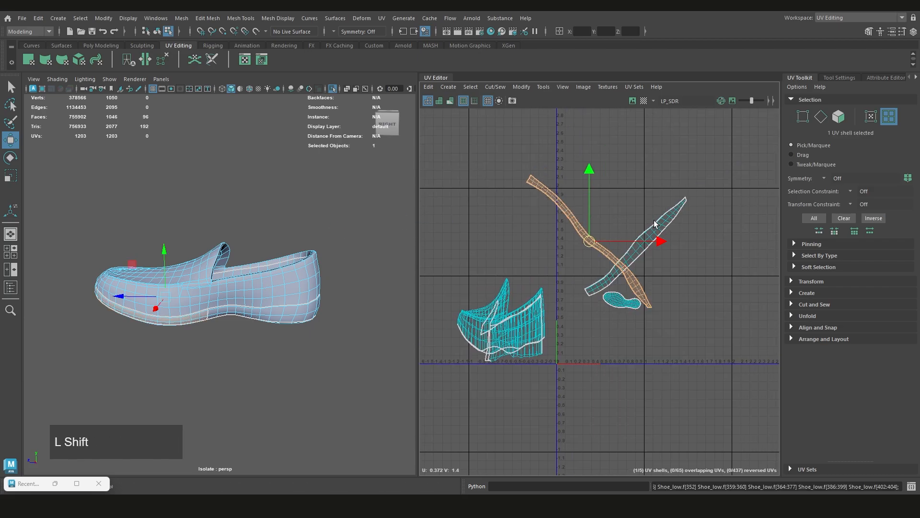
{"action": "mouse_move", "coordinate": [654, 221]}
{"action": "right_mouse_down", "text": "shift"}
{"action": "mouse_move", "coordinate": [450, 218]}
{"action": "mouse_move", "coordinate": [473, 232]}
{"action": "right_mouse_up", "text": "shift"}
{"action": "scroll", "coordinate": [632, 222], "scroll_direction": "up", "scroll_amount": 1}
{"action": "right_click_drag", "start_coordinate": [646, 217], "coordinate": [551, 215], "text": "shift"}
{"action": "right_click_drag", "start_coordinate": [703, 222], "coordinate": [650, 226], "text": "shift"}
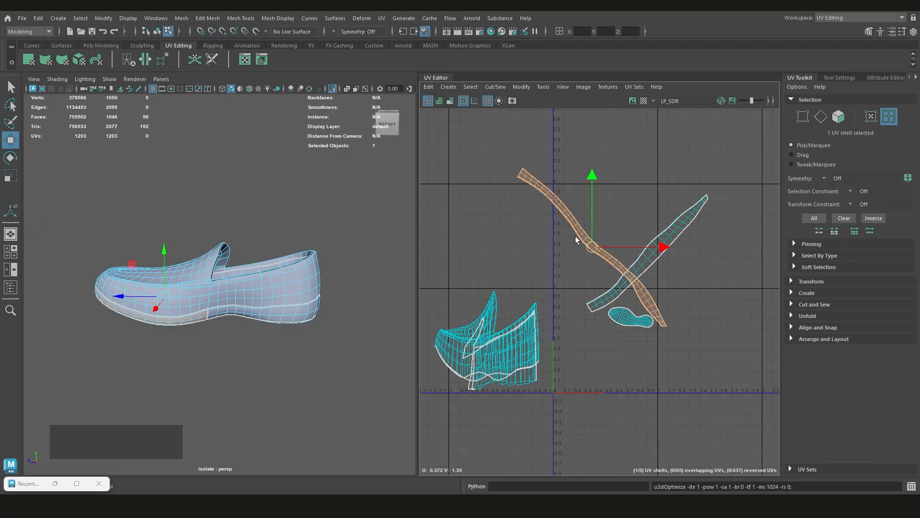
{"action": "scroll", "coordinate": [522, 345], "scroll_direction": "up", "scroll_amount": 2}
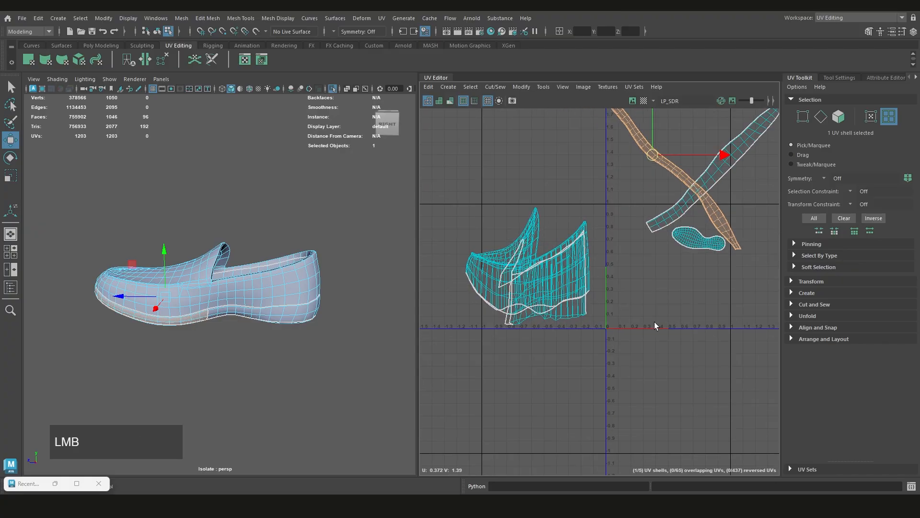
Unfold the heel lining's UV shell and move it below the sole shell, clear of the other shells
{"action": "left_click", "coordinate": [573, 310]}
{"action": "mouse_move", "coordinate": [347, 294]}
{"action": "left_mouse_down", "text": "alt"}
{"action": "mouse_move", "coordinate": [318, 312]}
{"action": "mouse_move", "coordinate": [335, 288]}
{"action": "left_mouse_up", "text": "alt"}
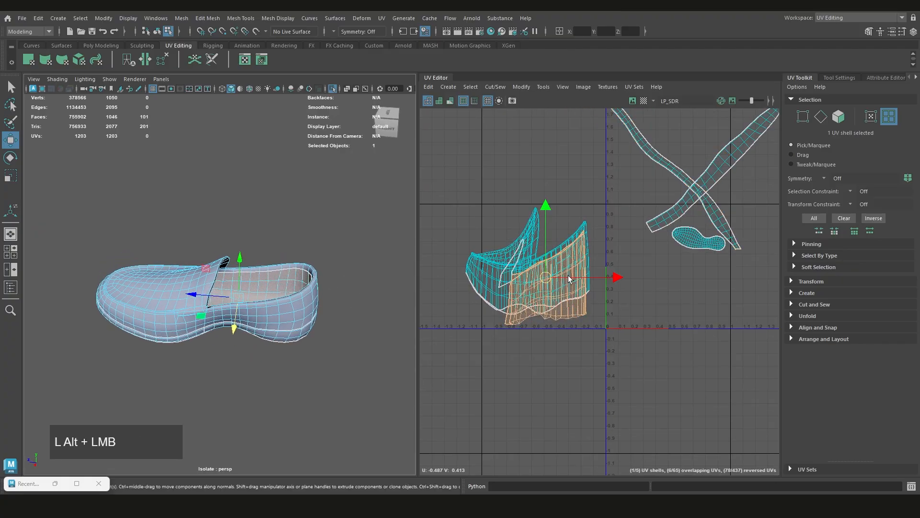
{"action": "right_click_drag", "start_coordinate": [690, 278], "coordinate": [652, 271], "text": "shift"}
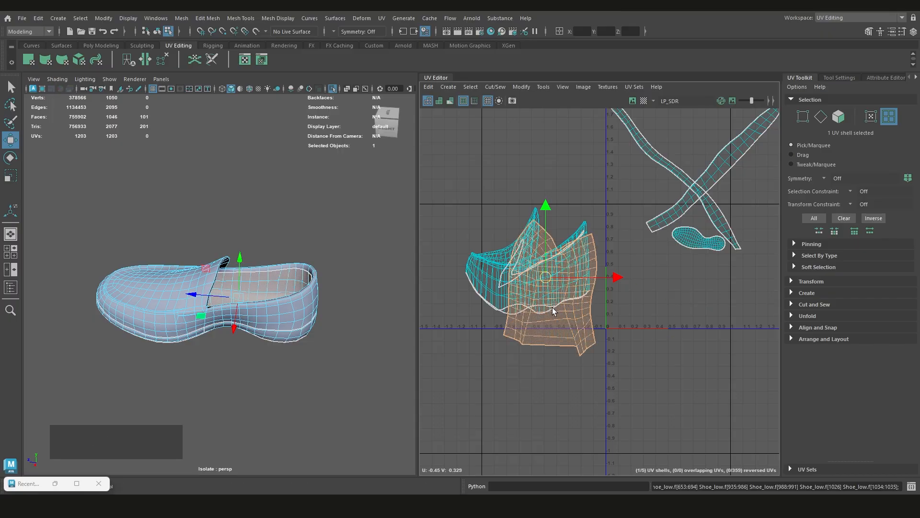
{"action": "middle_click_drag", "start_coordinate": [553, 306], "coordinate": [679, 351]}
{"action": "scroll", "coordinate": [674, 335], "scroll_direction": "up", "scroll_amount": 3}
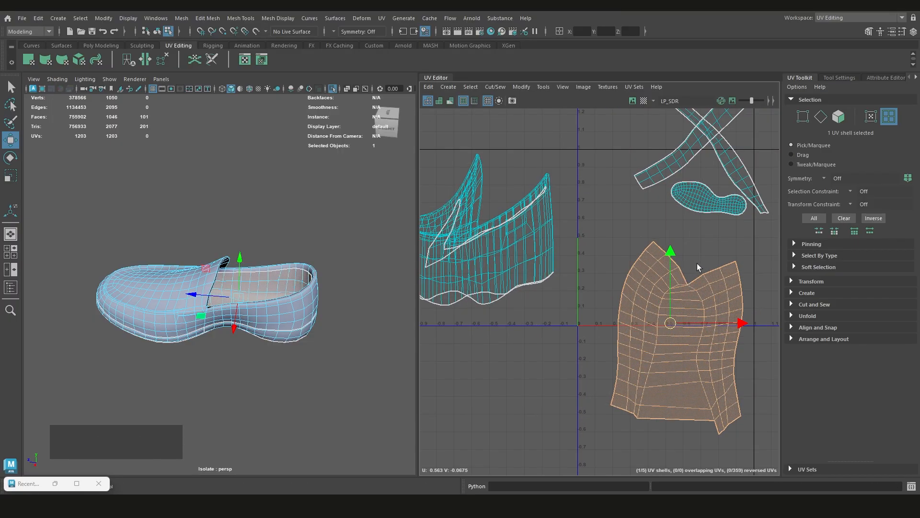
Select the shoe upper's UV shell and examine the inside of the tongue for a place to cut
{"action": "left_click_drag", "start_coordinate": [265, 304], "coordinate": [283, 321], "text": "alt"}
{"action": "scroll", "coordinate": [568, 257], "scroll_direction": "down", "scroll_amount": 1}
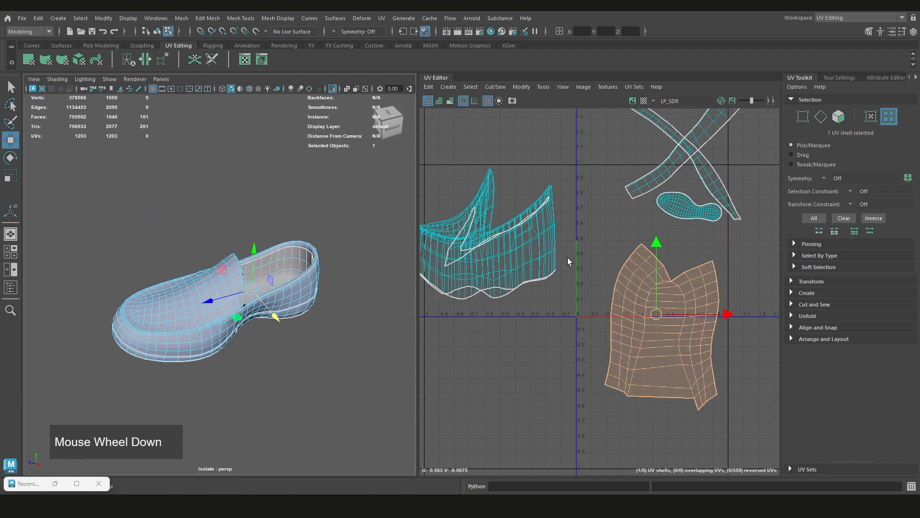
{"action": "scroll", "coordinate": [568, 258], "scroll_direction": "down", "scroll_amount": 2}
{"action": "middle_click_drag", "start_coordinate": [511, 272], "coordinate": [615, 281], "text": "alt"}
{"action": "left_click", "coordinate": [624, 283]}
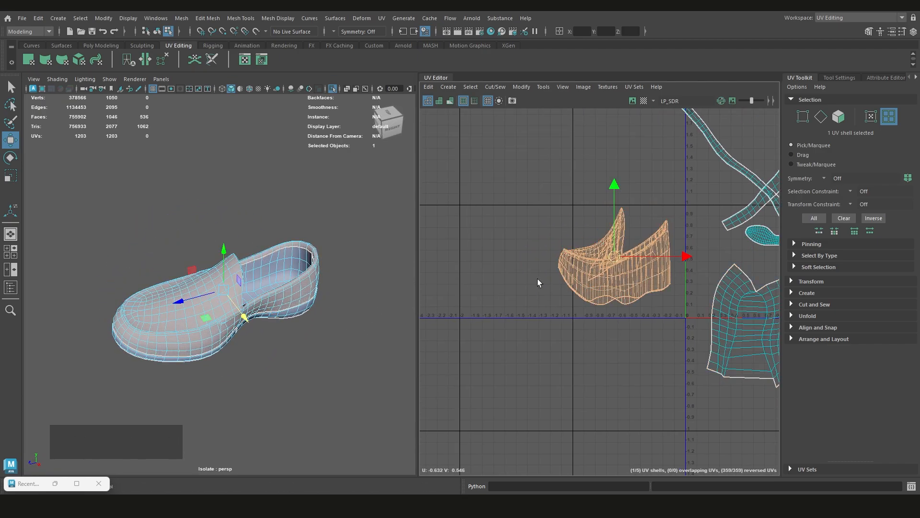
{"action": "scroll", "coordinate": [265, 281], "scroll_direction": "up", "scroll_amount": 3}
{"action": "scroll", "coordinate": [265, 281], "scroll_direction": "down", "scroll_amount": 1}
{"action": "left_click_drag", "start_coordinate": [265, 281], "coordinate": [176, 289], "text": "alt"}
{"action": "scroll", "coordinate": [150, 261], "scroll_direction": "up", "scroll_amount": 3}
Select the edges along the inner rim of the tongue opening and cut the UVs there
{"action": "right_click", "coordinate": [144, 177]}
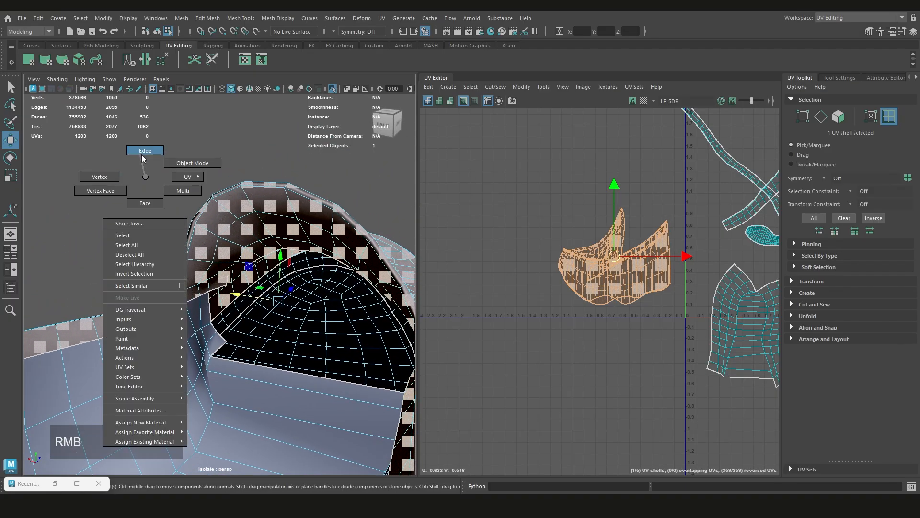
{"action": "right_click", "coordinate": [142, 156]}
{"action": "left_click", "coordinate": [181, 289]}
{"action": "key", "text": "q"}
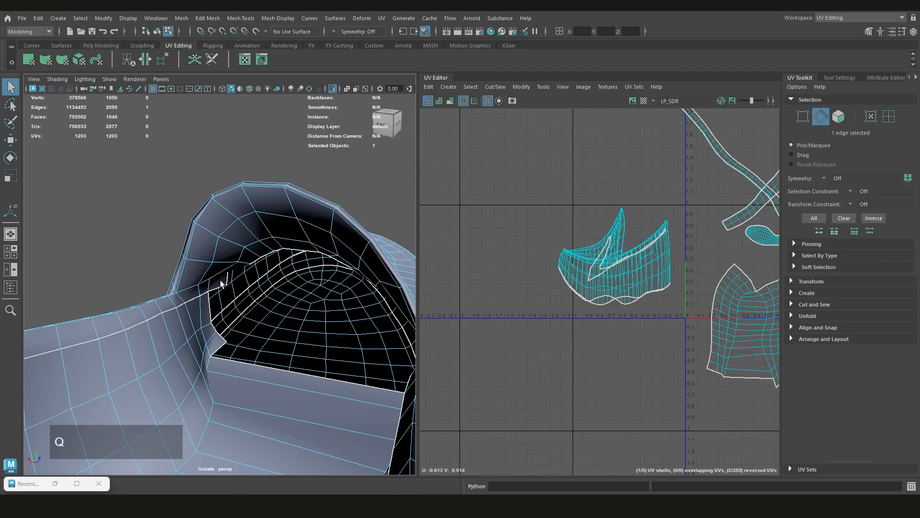
{"action": "left_click", "coordinate": [182, 284], "text": "shift"}
{"action": "left_click_drag", "start_coordinate": [184, 283], "coordinate": [258, 269], "text": "alt"}
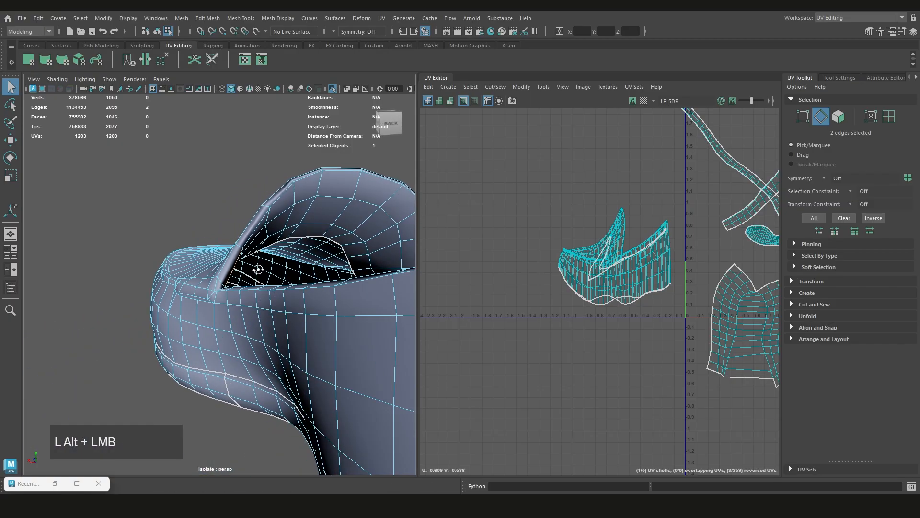
{"action": "middle_click_drag", "start_coordinate": [258, 270], "coordinate": [217, 243], "text": "alt"}
{"action": "left_click_drag", "start_coordinate": [217, 244], "coordinate": [300, 295], "text": "alt"}
{"action": "scroll", "coordinate": [300, 295], "scroll_direction": "up", "scroll_amount": 3}
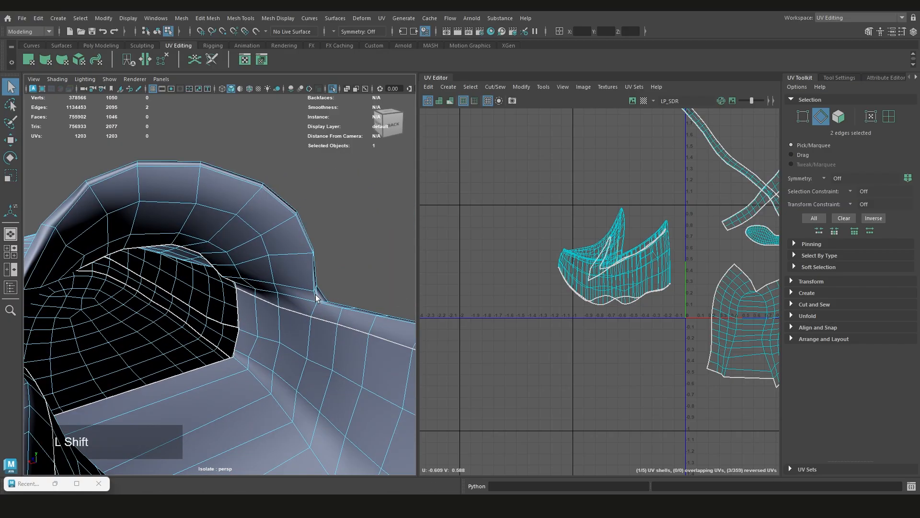
{"action": "double_click", "coordinate": [317, 298], "text": "shift"}
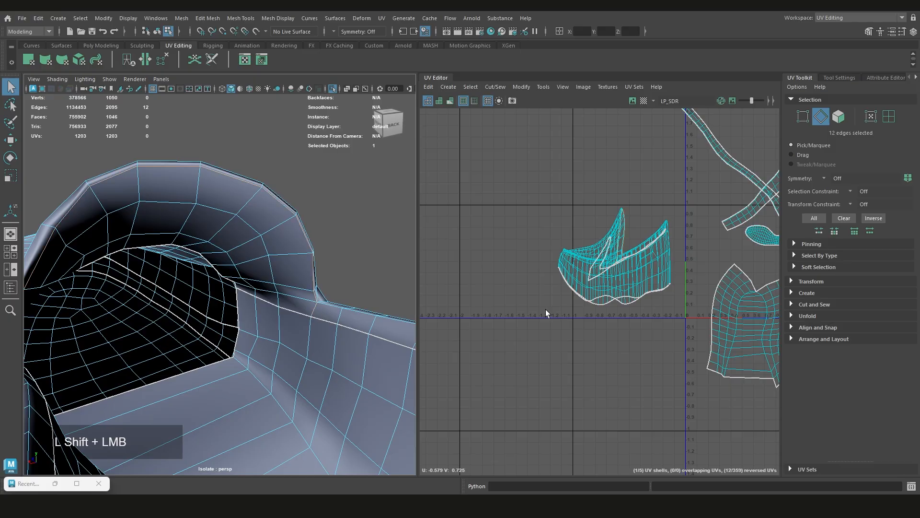
{"action": "right_click_drag", "start_coordinate": [571, 235], "coordinate": [542, 250], "text": "shift"}
Examine the toe and the side of the vamp for the course of the next seam
{"action": "middle_click_drag", "start_coordinate": [223, 306], "coordinate": [321, 292], "text": "alt"}
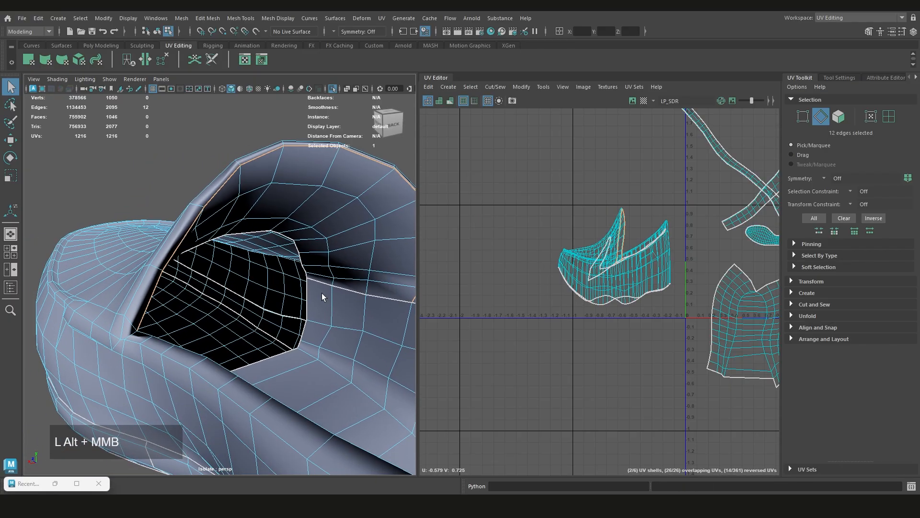
{"action": "left_click_drag", "start_coordinate": [321, 292], "coordinate": [158, 263], "text": "alt"}
{"action": "scroll", "coordinate": [292, 298], "scroll_direction": "down", "scroll_amount": 2}
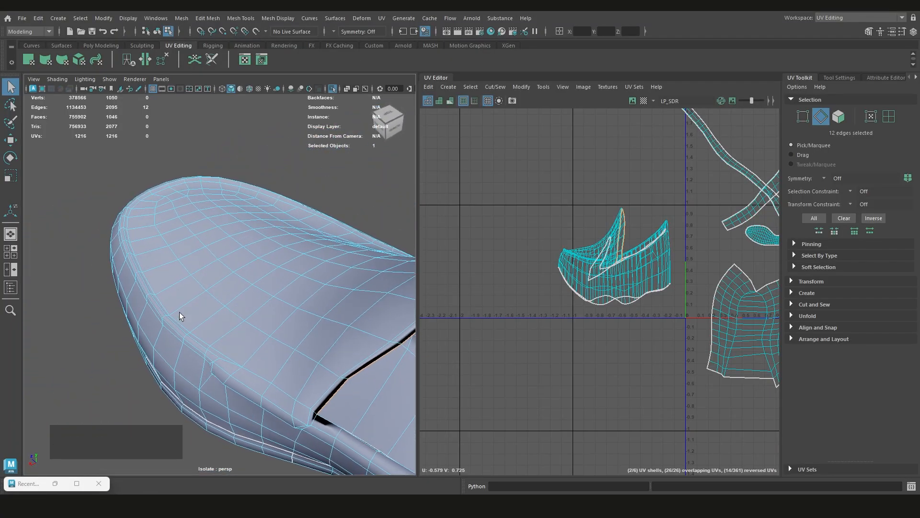
{"action": "left_click_drag", "start_coordinate": [237, 357], "coordinate": [281, 338], "text": "alt"}
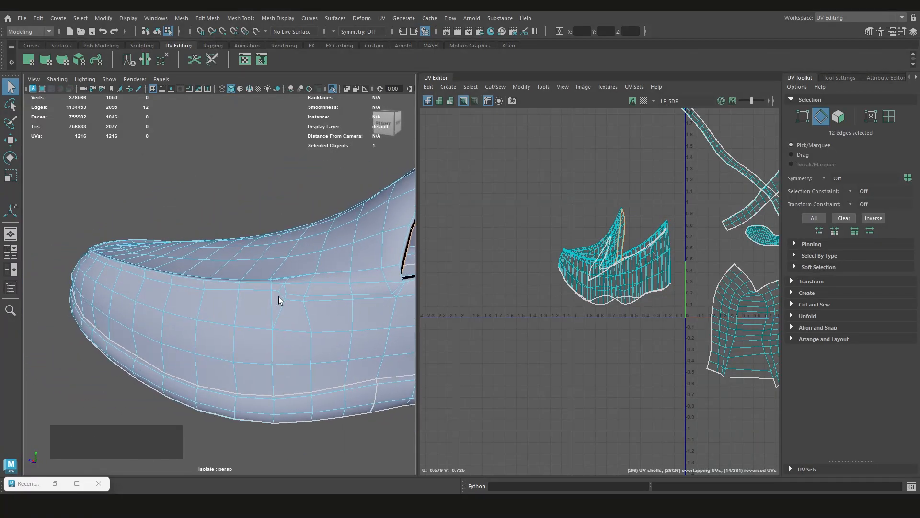
{"action": "middle_click_drag", "start_coordinate": [215, 287], "coordinate": [261, 289], "text": "alt"}
{"action": "scroll", "coordinate": [195, 298], "scroll_direction": "up", "scroll_amount": 3, "text": "alt"}
{"action": "middle_click_drag", "start_coordinate": [195, 298], "coordinate": [265, 305], "text": "alt"}
{"action": "scroll", "coordinate": [265, 302], "scroll_direction": "up", "scroll_amount": 2}
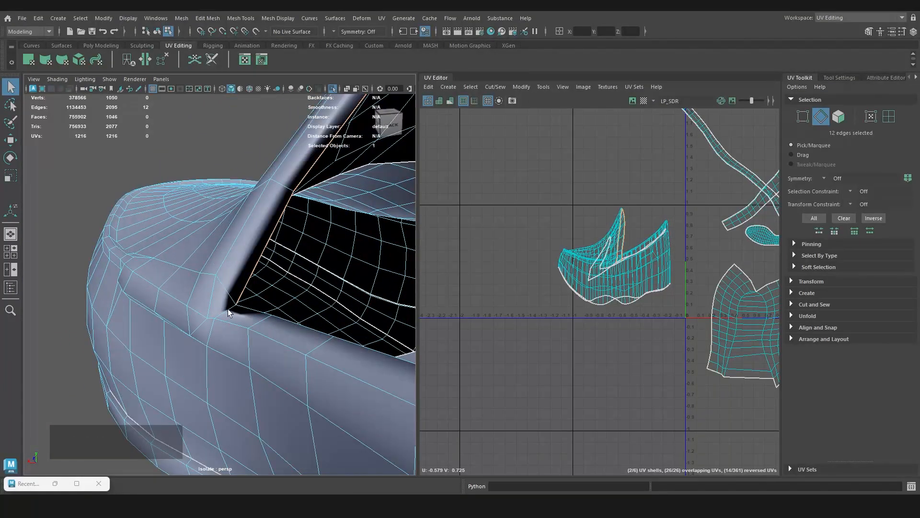
Select the seam edges running from the opening's corner forward along the vamp on one side of the shoe
{"action": "left_click", "coordinate": [219, 312]}
{"action": "left_click_drag", "start_coordinate": [215, 329], "coordinate": [290, 297], "text": "alt"}
{"action": "left_click", "coordinate": [318, 300], "text": "shift"}
{"action": "scroll", "coordinate": [309, 300], "scroll_direction": "down", "scroll_amount": 2, "text": "alt"}
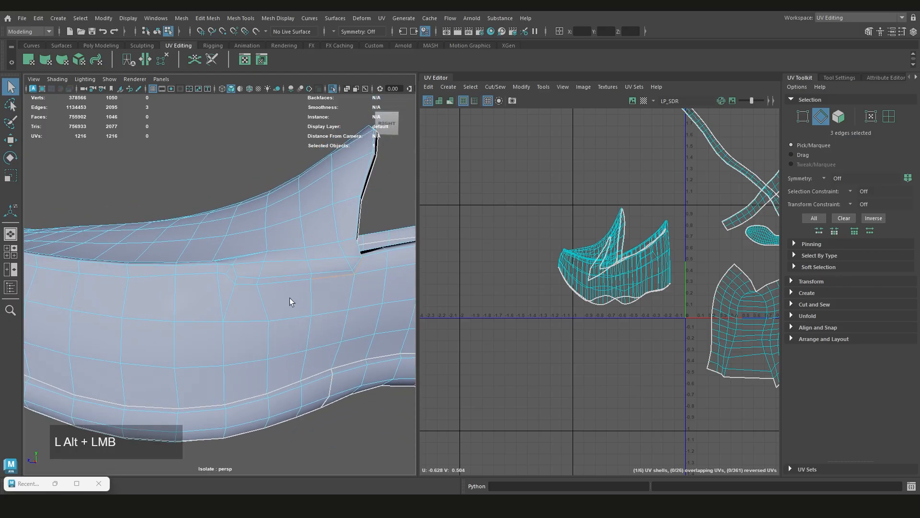
{"action": "left_click", "coordinate": [228, 280], "text": "shift"}
{"action": "left_click", "coordinate": [223, 275], "text": "shift"}
{"action": "left_click", "coordinate": [222, 274], "text": "shift"}
{"action": "scroll", "coordinate": [210, 290], "scroll_direction": "down", "scroll_amount": 3}
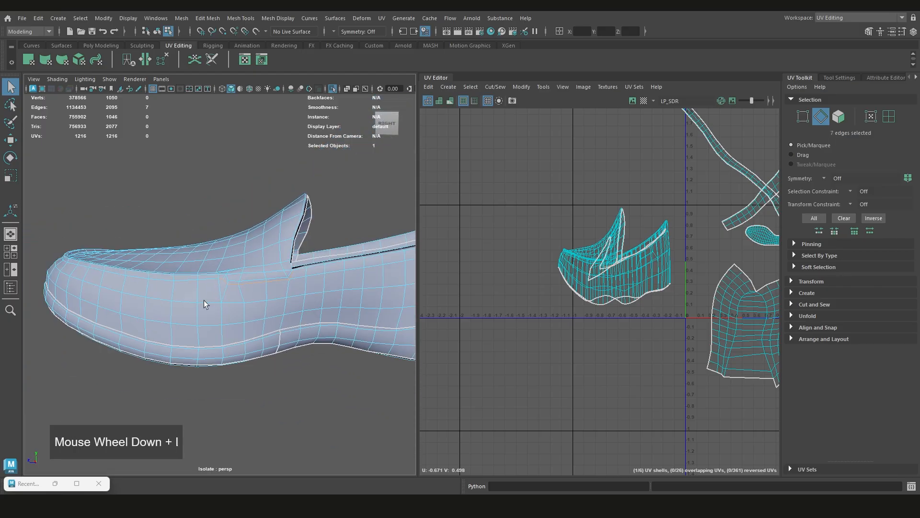
{"action": "left_click_drag", "start_coordinate": [203, 300], "coordinate": [395, 306], "text": "alt"}
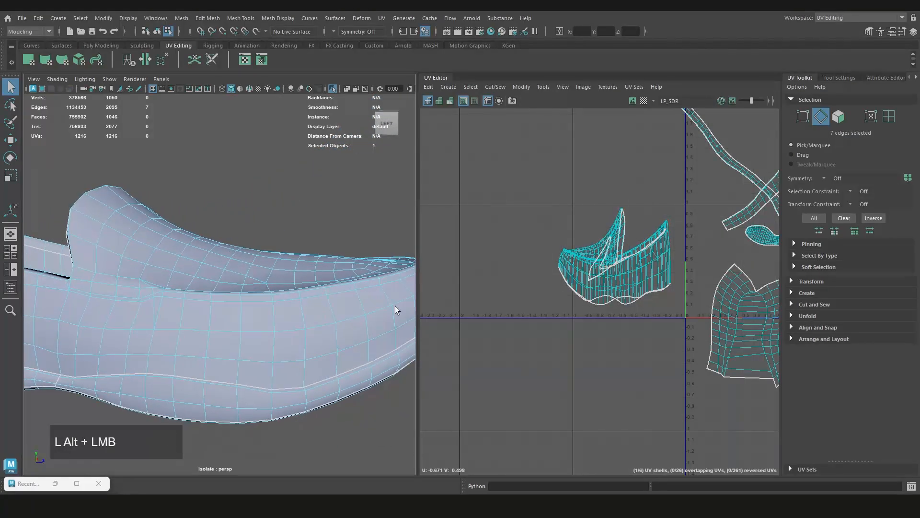
{"action": "double_click", "coordinate": [159, 297], "text": "shift"}
{"action": "key", "text": "ctrl+z"}
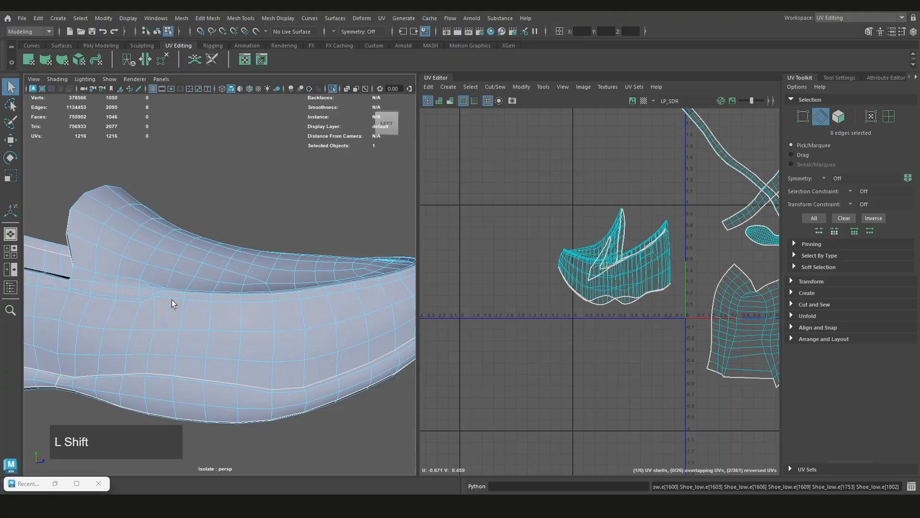
{"action": "key", "text": "ctrl+z"}
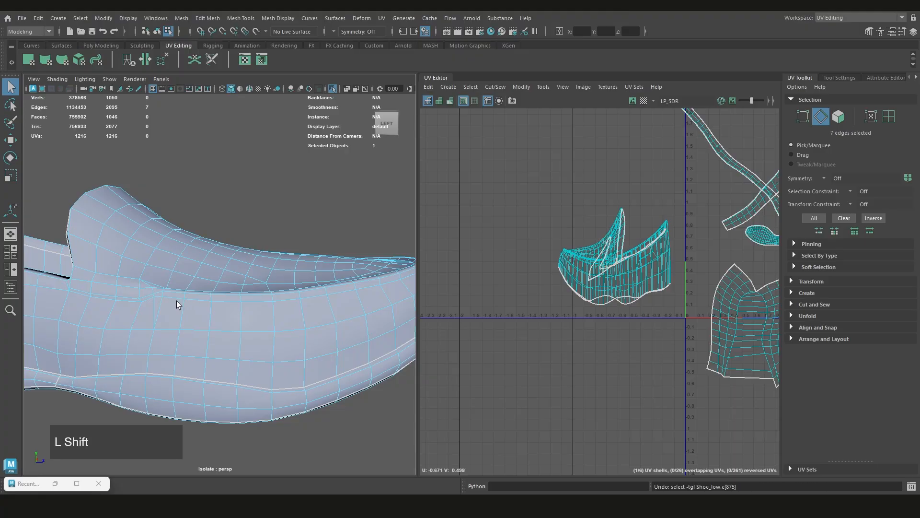
Extend the edge selection with the edge loop that borders the vamp around the toe
{"action": "left_click", "coordinate": [176, 300], "text": "shift"}
{"action": "scroll", "coordinate": [246, 309], "scroll_direction": "down", "scroll_amount": 3}
{"action": "left_click_drag", "start_coordinate": [246, 308], "coordinate": [182, 297], "text": "alt"}
{"action": "scroll", "coordinate": [203, 294], "scroll_direction": "up", "scroll_amount": 5}
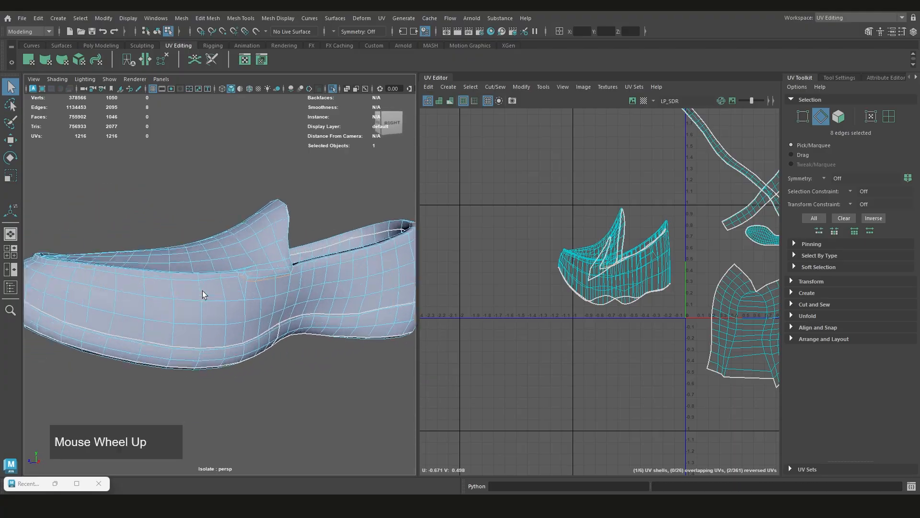
{"action": "left_click", "coordinate": [238, 270], "text": "shift"}
{"action": "scroll", "coordinate": [238, 275], "scroll_direction": "down", "scroll_amount": 5}
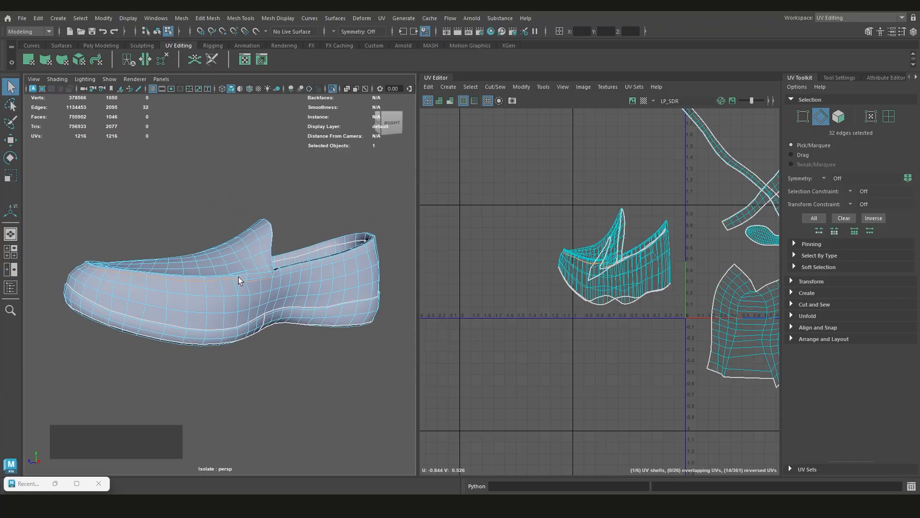
Add the vamp seam edges on the opposite side of the shoe, back toward the opening, to the selection
{"action": "left_click_drag", "start_coordinate": [238, 277], "coordinate": [331, 294], "text": "alt"}
{"action": "middle_click_drag", "start_coordinate": [330, 294], "coordinate": [225, 283], "text": "alt"}
{"action": "scroll", "coordinate": [356, 296], "scroll_direction": "up", "scroll_amount": 3}
{"action": "left_click_drag", "start_coordinate": [355, 296], "coordinate": [265, 305], "text": "alt"}
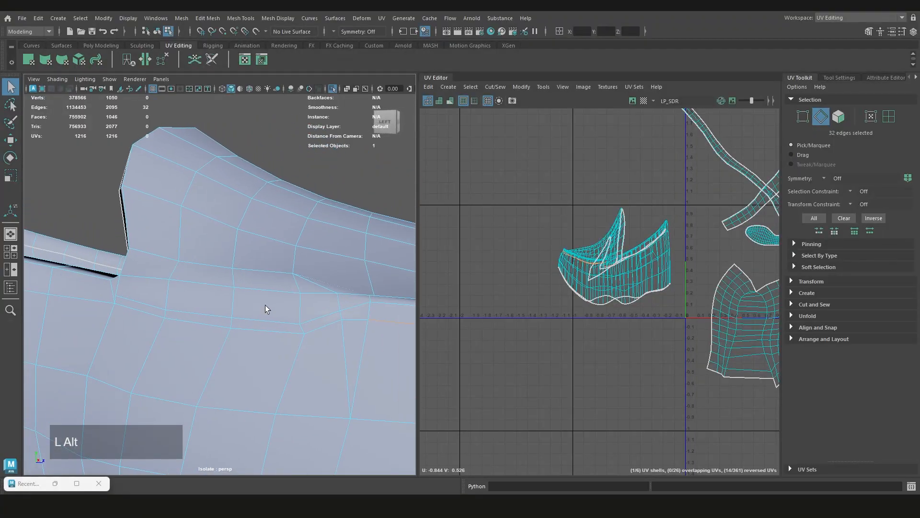
{"action": "left_click", "coordinate": [331, 322], "text": "shift"}
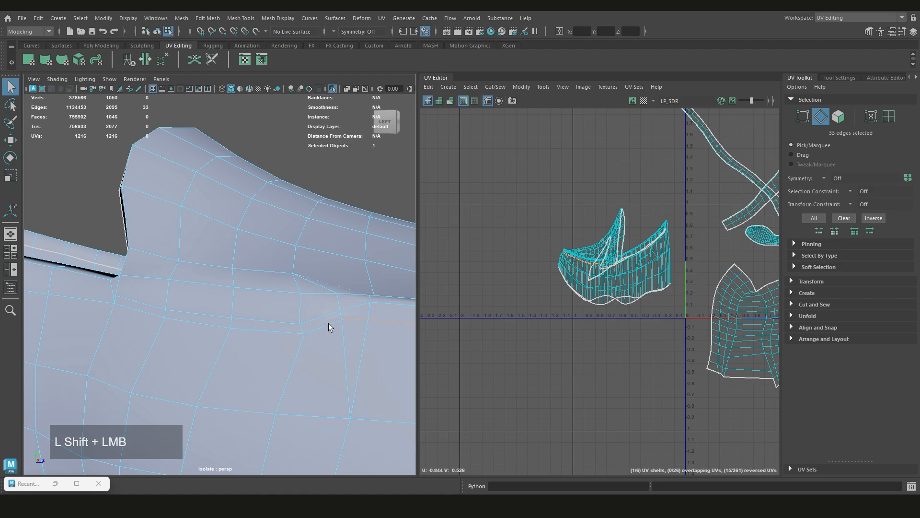
{"action": "left_click", "coordinate": [125, 307], "text": "shift"}
{"action": "scroll", "coordinate": [129, 307], "scroll_direction": "down", "scroll_amount": 3}
{"action": "left_click_drag", "start_coordinate": [134, 306], "coordinate": [204, 320], "text": "alt"}
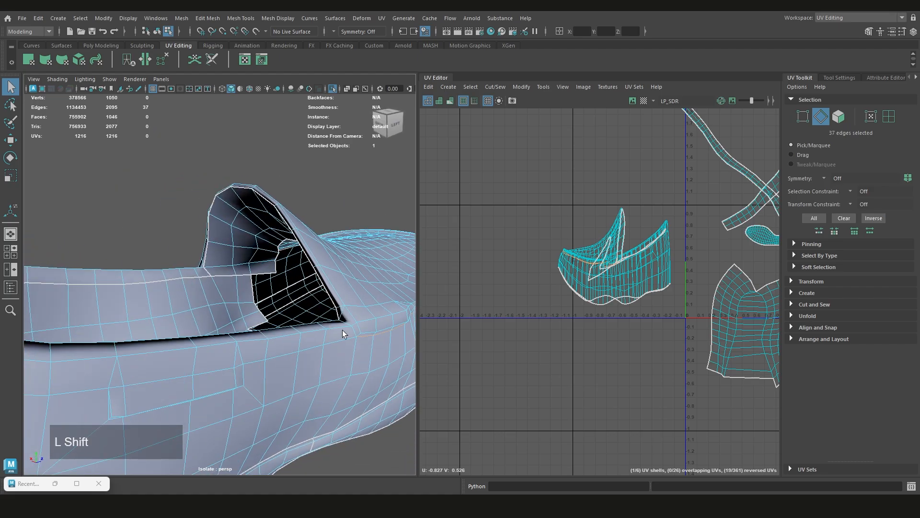
Add the last edges up to the opening's corner and cut the UVs along the whole vamp seam
{"action": "scroll", "coordinate": [353, 332], "scroll_direction": "up", "scroll_amount": 3}
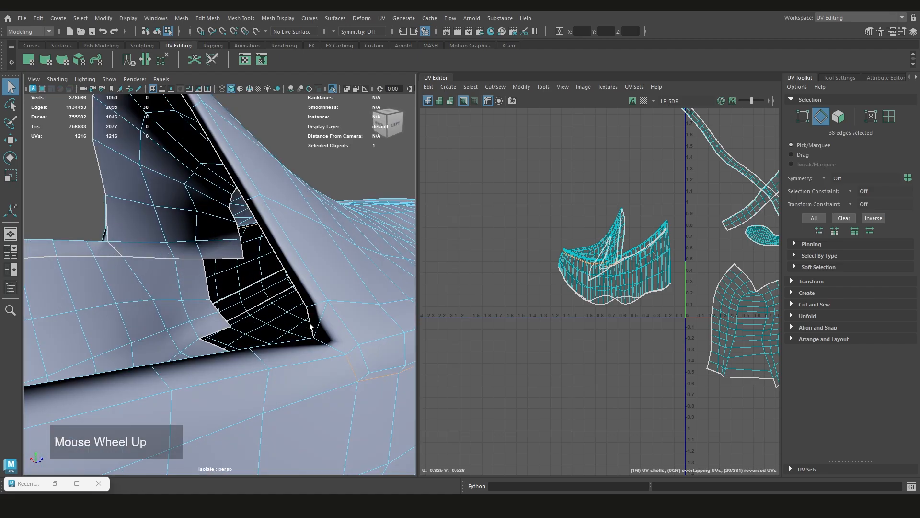
{"action": "left_click", "coordinate": [325, 343], "text": "shift"}
{"action": "left_click", "coordinate": [325, 343], "text": "shift"}
{"action": "right_click_drag", "start_coordinate": [522, 237], "coordinate": [488, 252], "text": "shift"}
{"action": "scroll", "coordinate": [277, 282], "scroll_direction": "down", "scroll_amount": 8}
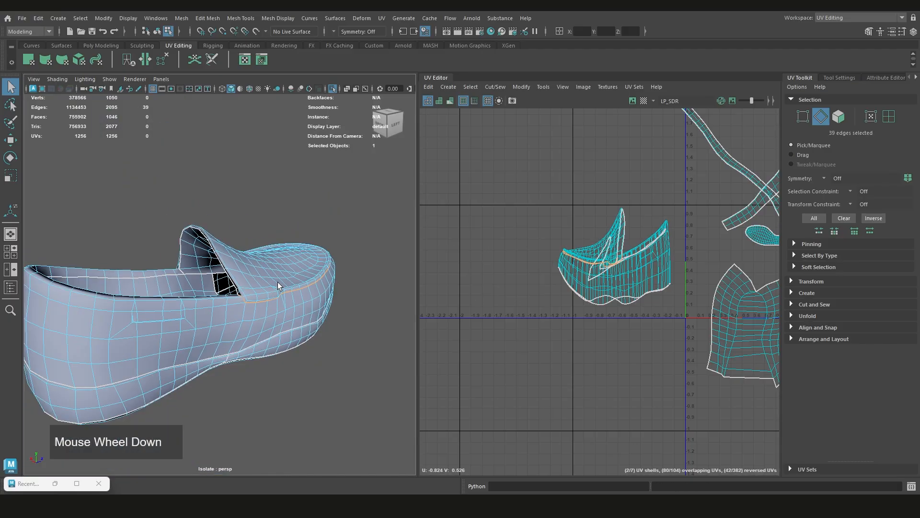
Unfold the newly cut vamp UV shell and move it clear above the remaining upper shells
{"action": "left_click_drag", "start_coordinate": [277, 282], "coordinate": [312, 307], "text": "alt"}
{"action": "scroll", "coordinate": [312, 280], "scroll_direction": "up", "scroll_amount": 3}
{"action": "scroll", "coordinate": [312, 280], "scroll_direction": "down", "scroll_amount": 5}
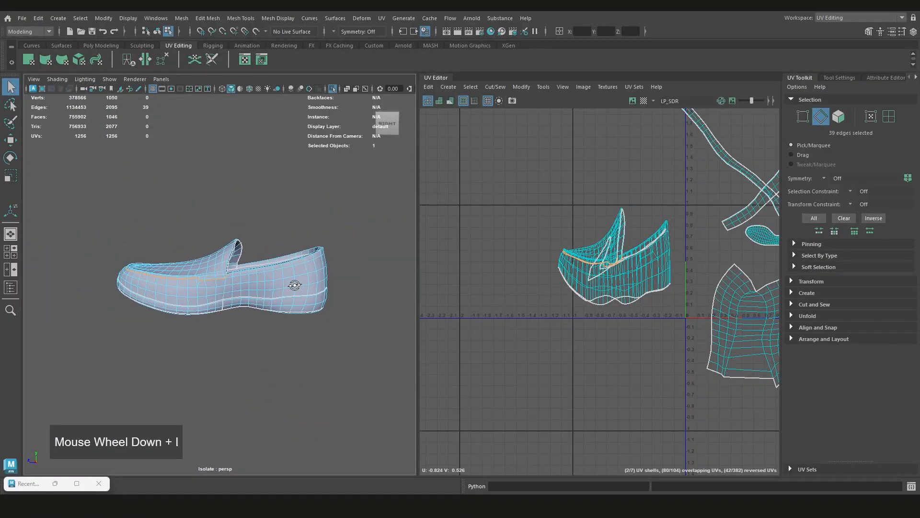
{"action": "left_click_drag", "start_coordinate": [298, 274], "coordinate": [121, 279], "text": "alt"}
{"action": "scroll", "coordinate": [218, 288], "scroll_direction": "up", "scroll_amount": 4}
{"action": "left_click_drag", "start_coordinate": [219, 288], "coordinate": [5, 286], "text": "alt"}
{"action": "right_click_drag", "start_coordinate": [530, 205], "coordinate": [498, 192]}
{"action": "left_click", "coordinate": [589, 272]}
{"action": "scroll", "coordinate": [588, 271], "scroll_direction": "down", "scroll_amount": 4}
{"action": "right_click_drag", "start_coordinate": [601, 249], "coordinate": [497, 246], "text": "shift"}
{"action": "key", "text": "w"}
{"action": "middle_click_drag", "start_coordinate": [512, 300], "coordinate": [558, 246]}
{"action": "scroll", "coordinate": [566, 287], "scroll_direction": "up", "scroll_amount": 3}
Unfold the small UV shell lining the tongue and move it beside the vamp shell
{"action": "left_click", "coordinate": [563, 288]}
{"action": "left_click", "coordinate": [545, 290]}
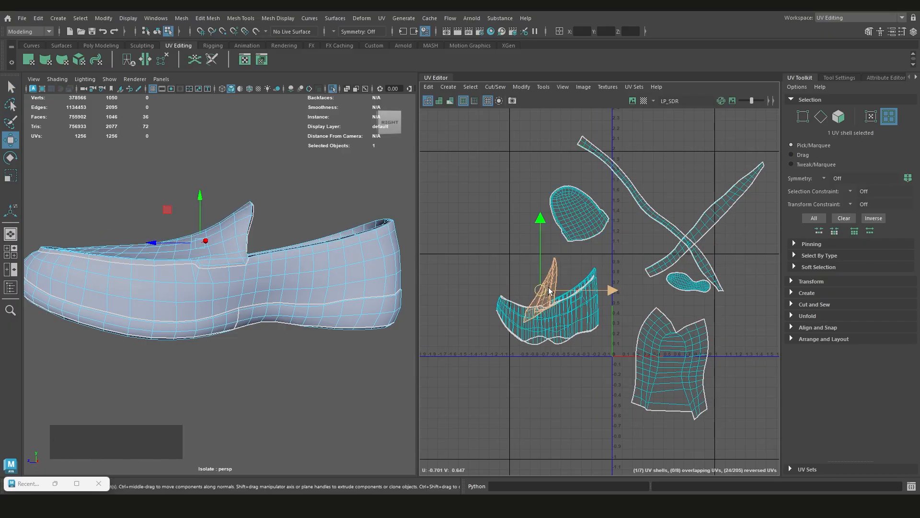
{"action": "left_click_drag", "start_coordinate": [330, 265], "coordinate": [227, 292], "text": "alt"}
{"action": "right_click_drag", "start_coordinate": [607, 243], "coordinate": [561, 245], "text": "shift"}
{"action": "middle_click_drag", "start_coordinate": [580, 293], "coordinate": [659, 253]}
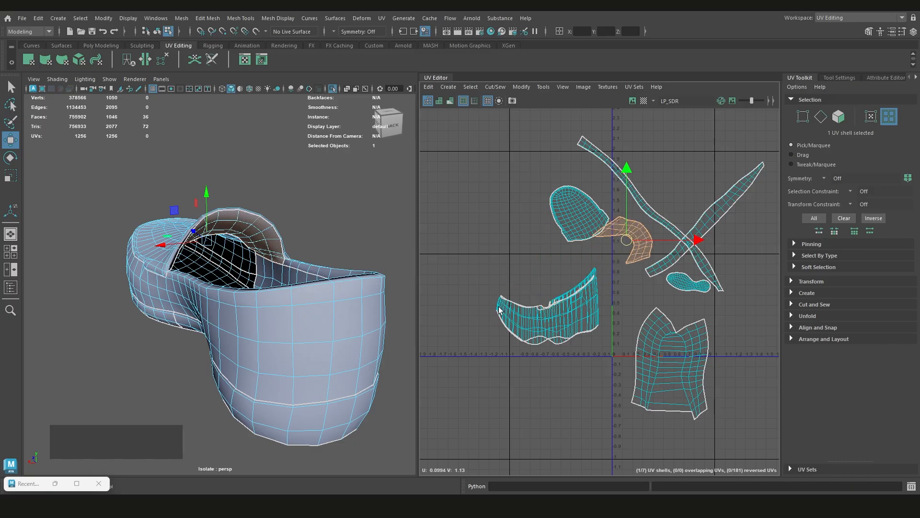
Select the first edges of the collar seam, running back from the vamp corner just below the opening's rim
{"action": "left_click", "coordinate": [551, 321]}
{"action": "left_click_drag", "start_coordinate": [269, 288], "coordinate": [326, 202], "text": "alt"}
{"action": "right_click_drag", "start_coordinate": [326, 203], "coordinate": [321, 180]}
{"action": "left_click_drag", "start_coordinate": [320, 179], "coordinate": [200, 268], "text": "alt"}
{"action": "scroll", "coordinate": [212, 262], "scroll_direction": "up", "scroll_amount": 2}
{"action": "key", "text": "q"}
{"action": "left_click", "coordinate": [208, 257]}
{"action": "scroll", "coordinate": [208, 256], "scroll_direction": "down", "scroll_amount": 2}
{"action": "double_click", "coordinate": [202, 268], "text": "shift"}
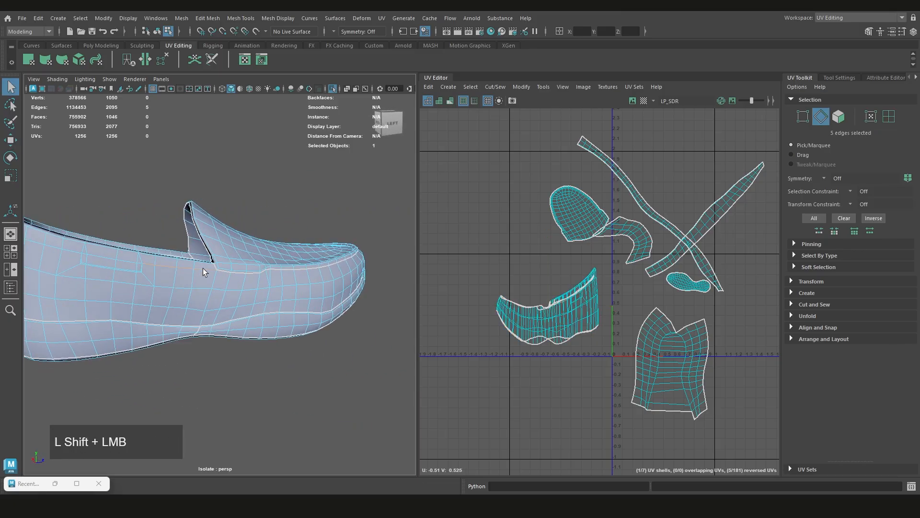
Extend the selection with the edge loop running below the opening's rim around the heel
{"action": "middle_click_drag", "start_coordinate": [159, 266], "coordinate": [263, 284], "text": "alt"}
{"action": "scroll", "coordinate": [232, 282], "scroll_direction": "up", "scroll_amount": 3}
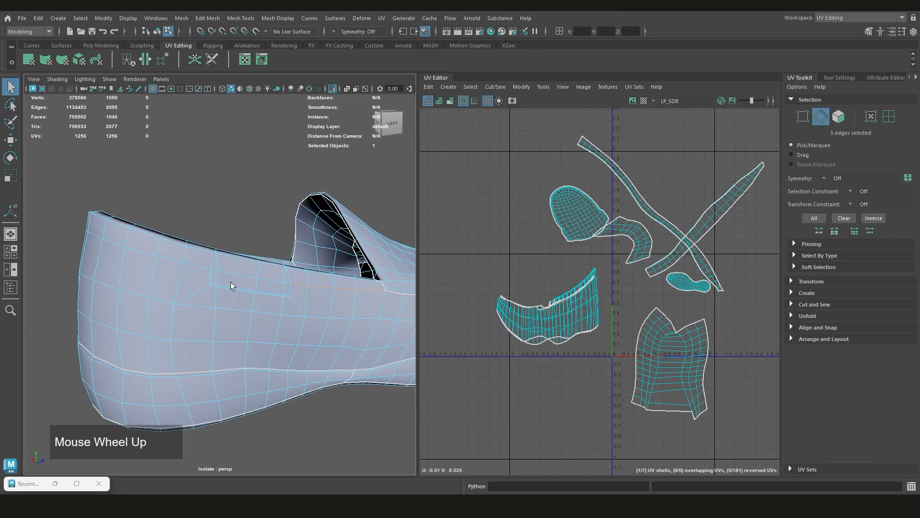
{"action": "double_click", "coordinate": [200, 267], "text": "shift"}
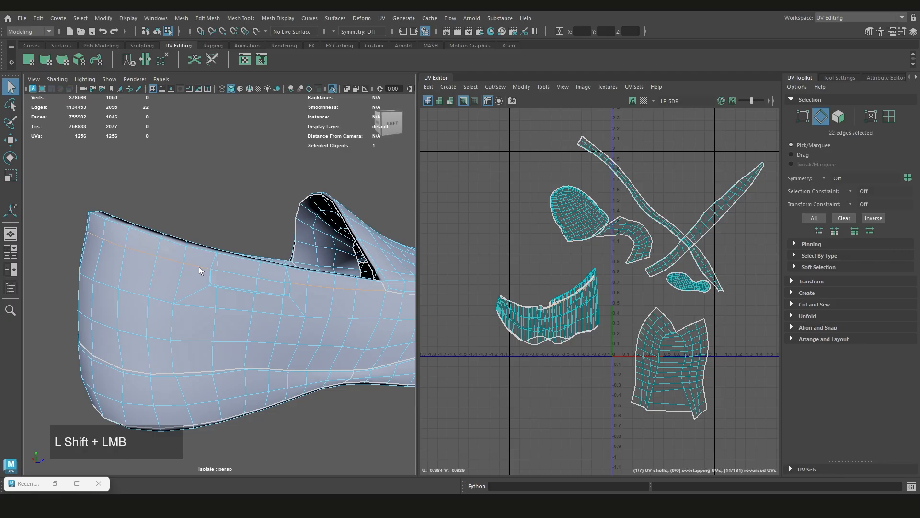
{"action": "left_click", "coordinate": [226, 277], "text": "shift"}
{"action": "left_click", "coordinate": [286, 284], "text": "shift"}
{"action": "mouse_move", "coordinate": [286, 284]}
{"action": "left_mouse_down", "text": "alt"}
{"action": "mouse_move", "coordinate": [240, 274]}
{"action": "mouse_move", "coordinate": [283, 279]}
{"action": "left_mouse_up", "text": "alt"}
{"action": "scroll", "coordinate": [283, 279], "scroll_direction": "up", "scroll_amount": 3}
{"action": "key", "text": "ctrl+z"}
{"action": "key", "text": "ctrl+z"}
{"action": "key", "text": "ctrl+z"}
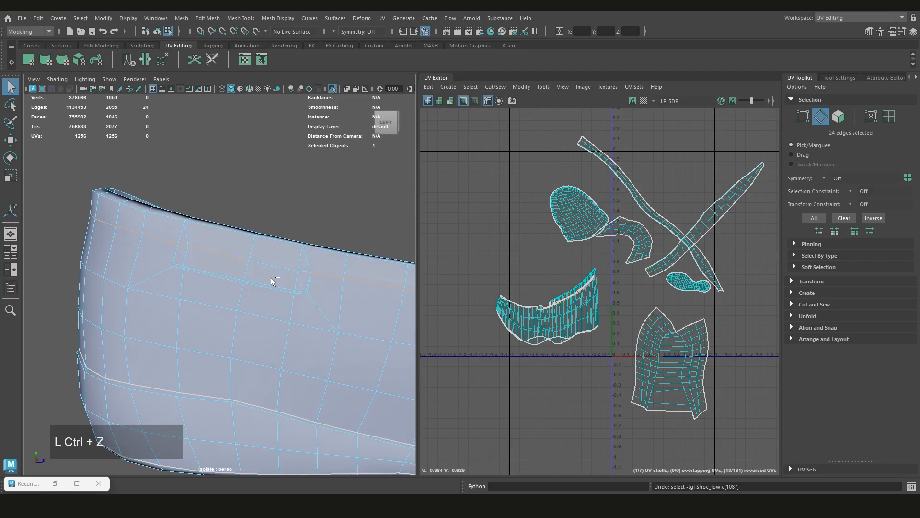
Compare with the high-poly collar, add the missing edges above the side patch and cut the UVs along the collar seam
{"action": "scroll", "coordinate": [255, 274], "scroll_direction": "down", "scroll_amount": 2}
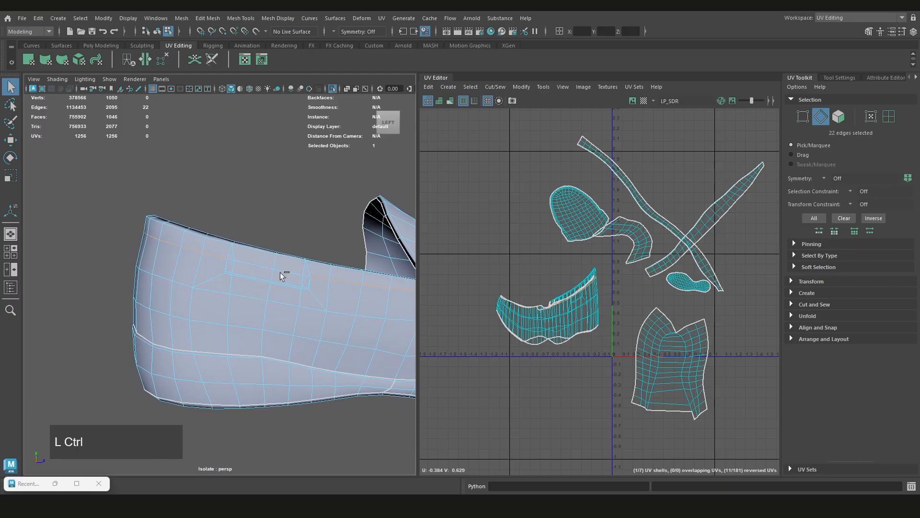
{"action": "key", "text": "ctrl+1"}
{"action": "scroll", "coordinate": [280, 268], "scroll_direction": "up", "scroll_amount": 2}
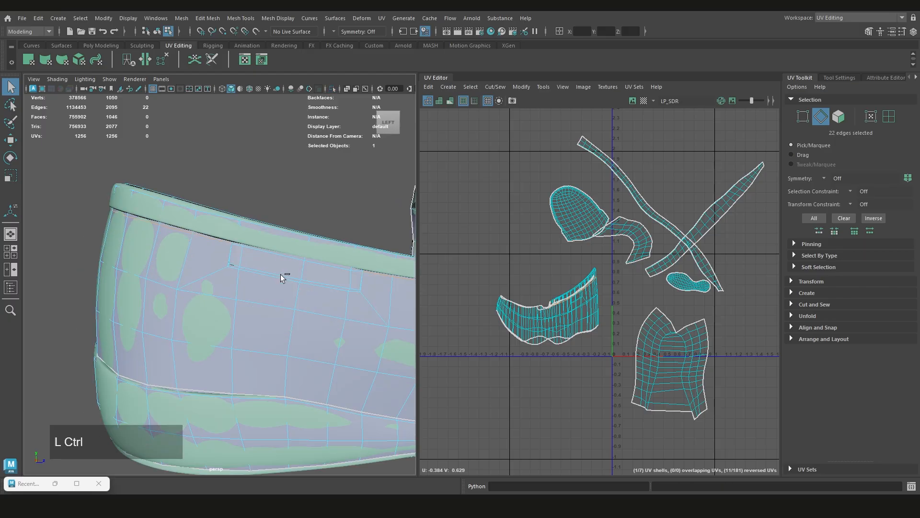
{"action": "key", "text": "ctrl+z"}
{"action": "middle_click_drag", "start_coordinate": [288, 281], "coordinate": [176, 252], "text": "alt"}
{"action": "left_click", "coordinate": [171, 252], "text": "shift"}
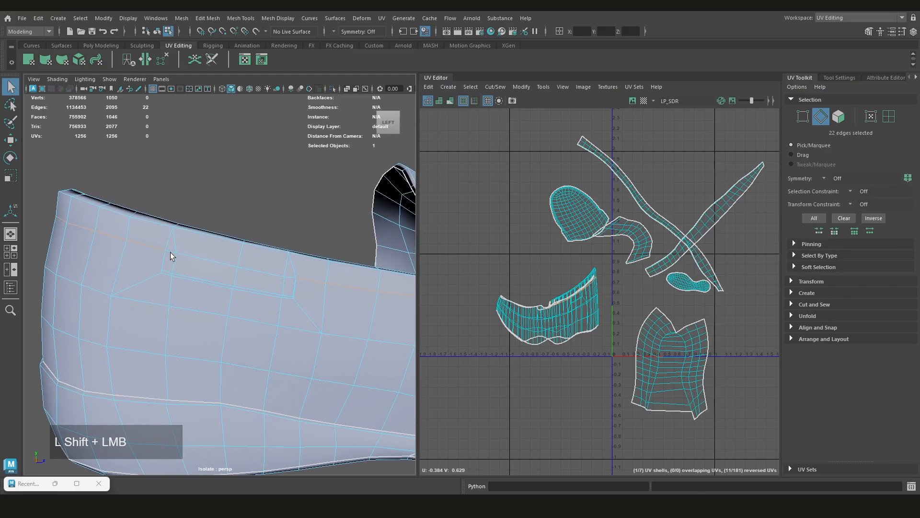
{"action": "left_click", "coordinate": [291, 282], "text": "shift"}
{"action": "right_click_drag", "start_coordinate": [546, 274], "coordinate": [511, 287], "text": "shift"}
Select the separated collar strip as a UV shell and unfold it
{"action": "scroll", "coordinate": [263, 282], "scroll_direction": "down", "scroll_amount": 3}
{"action": "left_click_drag", "start_coordinate": [263, 283], "coordinate": [544, 267], "text": "alt"}
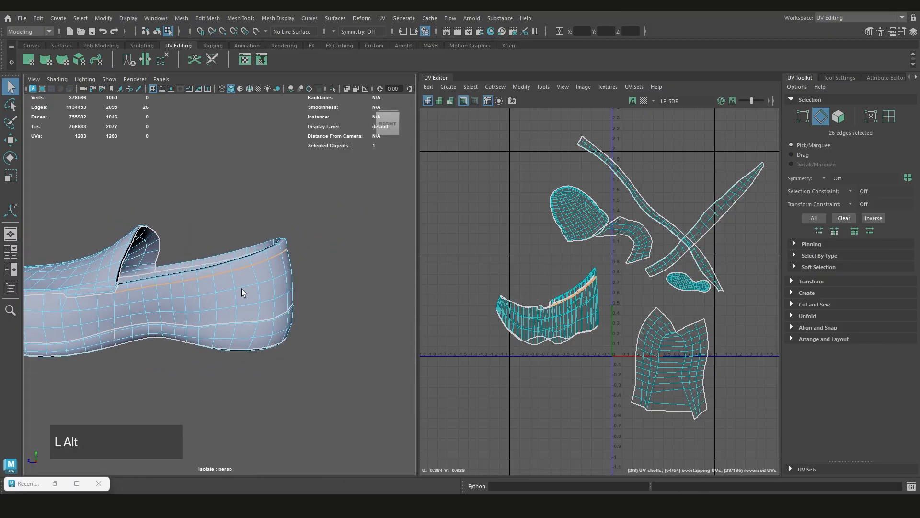
{"action": "left_click_drag", "start_coordinate": [242, 288], "coordinate": [556, 254], "text": "alt"}
{"action": "right_click", "coordinate": [556, 254]}
{"action": "left_click", "coordinate": [518, 239]}
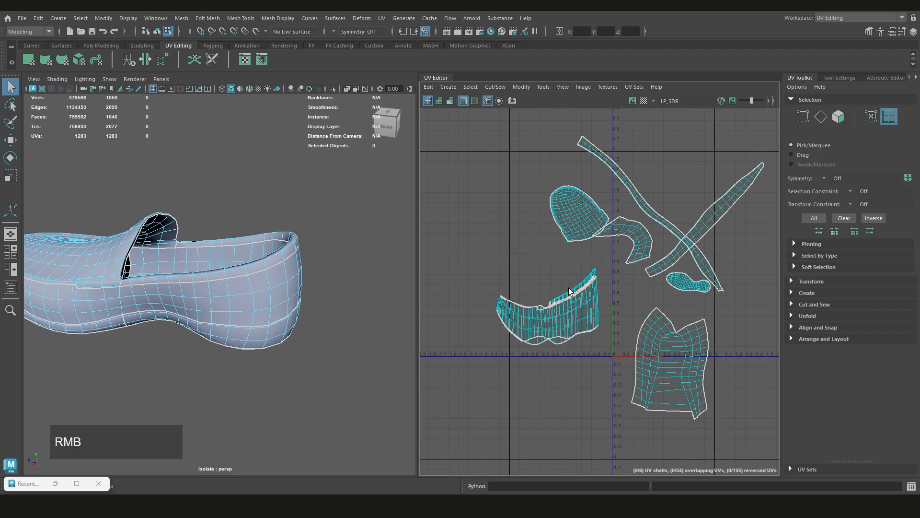
{"action": "left_click", "coordinate": [569, 289]}
{"action": "middle_click_drag", "start_coordinate": [570, 289], "coordinate": [514, 284], "text": "alt"}
{"action": "right_click_drag", "start_coordinate": [510, 266], "coordinate": [466, 263], "text": "shift"}
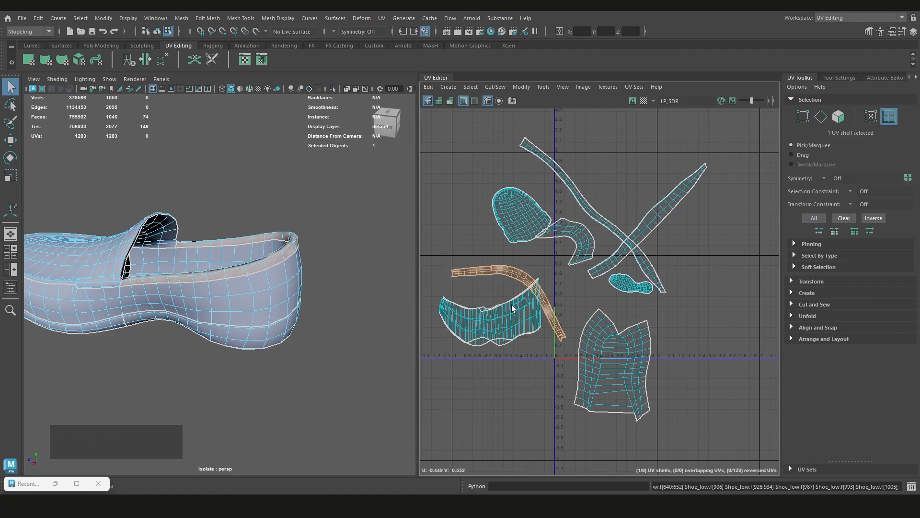
Select the side panel shell, show the high-poly shoe again and examine both sides for a place to split the panel
{"action": "middle_click_drag", "start_coordinate": [127, 286], "coordinate": [234, 298], "text": "alt"}
{"action": "left_click_drag", "start_coordinate": [234, 295], "coordinate": [226, 291], "text": "alt"}
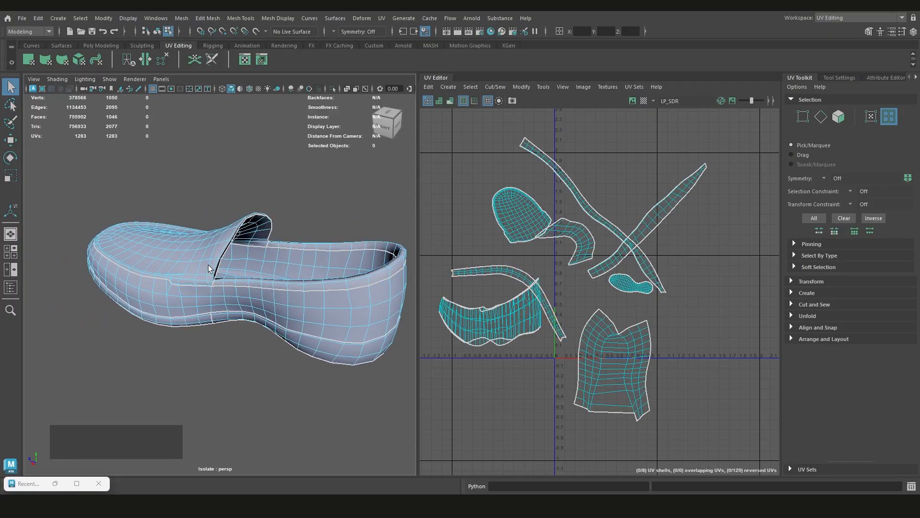
{"action": "left_click", "coordinate": [320, 300]}
{"action": "left_click_drag", "start_coordinate": [320, 297], "coordinate": [338, 269], "text": "alt"}
{"action": "middle_click_drag", "start_coordinate": [280, 268], "coordinate": [298, 269], "text": "alt"}
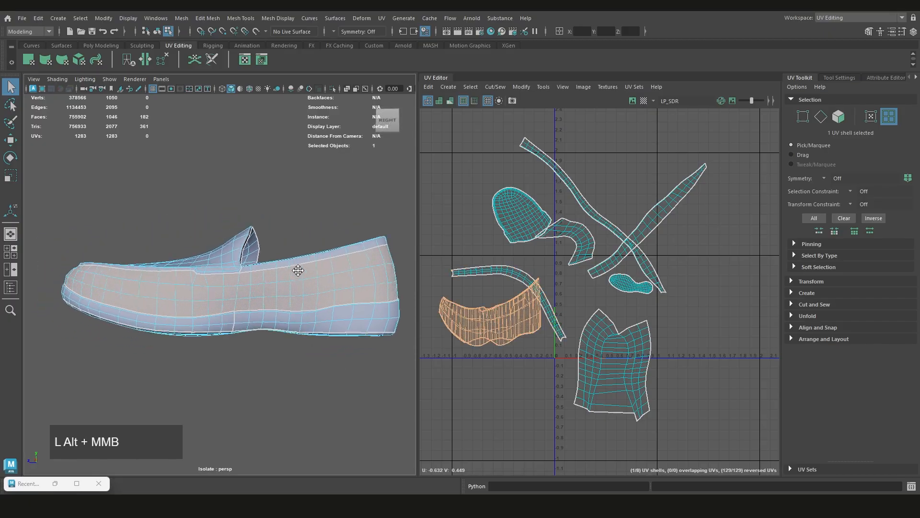
{"action": "scroll", "coordinate": [297, 269], "scroll_direction": "up", "scroll_amount": 5}
{"action": "left_click_drag", "start_coordinate": [299, 269], "coordinate": [304, 268], "text": "alt"}
{"action": "key", "text": "ctrl+1"}
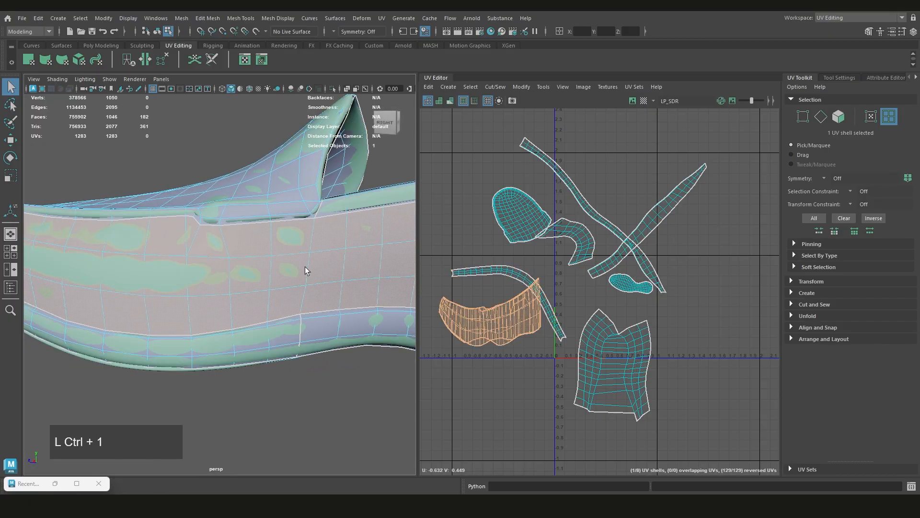
{"action": "middle_click_drag", "start_coordinate": [305, 266], "coordinate": [251, 278], "text": "alt"}
{"action": "left_click_drag", "start_coordinate": [251, 278], "coordinate": [269, 283], "text": "alt"}
{"action": "scroll", "coordinate": [255, 286], "scroll_direction": "down", "scroll_amount": 5}
{"action": "middle_click_drag", "start_coordinate": [254, 286], "coordinate": [287, 290], "text": "alt"}
{"action": "left_click_drag", "start_coordinate": [286, 290], "coordinate": [86, 281], "text": "alt"}
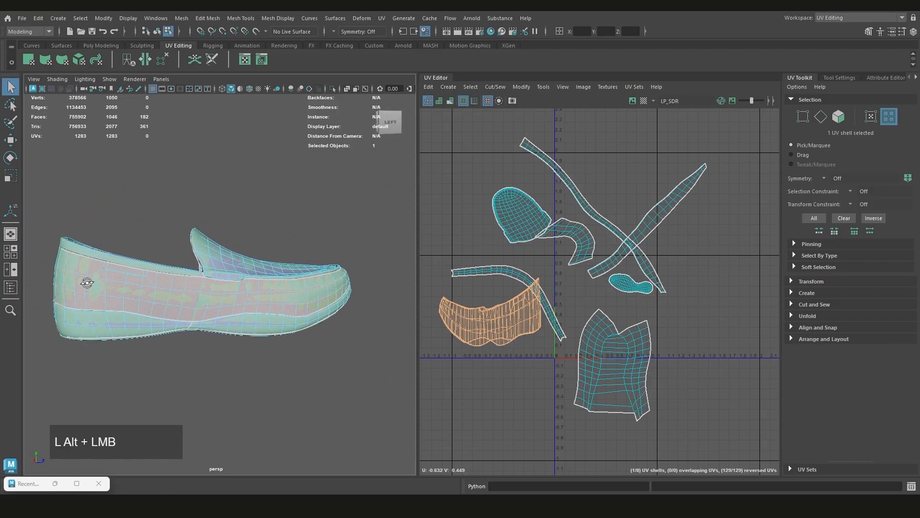
{"action": "scroll", "coordinate": [191, 292], "scroll_direction": "up", "scroll_amount": 5}
Select the three vertical edges between the collar and sole seams below the vamp corner and cut the UVs there
{"action": "right_click_drag", "start_coordinate": [281, 187], "coordinate": [277, 164]}
{"action": "left_click", "coordinate": [240, 286]}
{"action": "scroll", "coordinate": [242, 285], "scroll_direction": "up", "scroll_amount": 4}
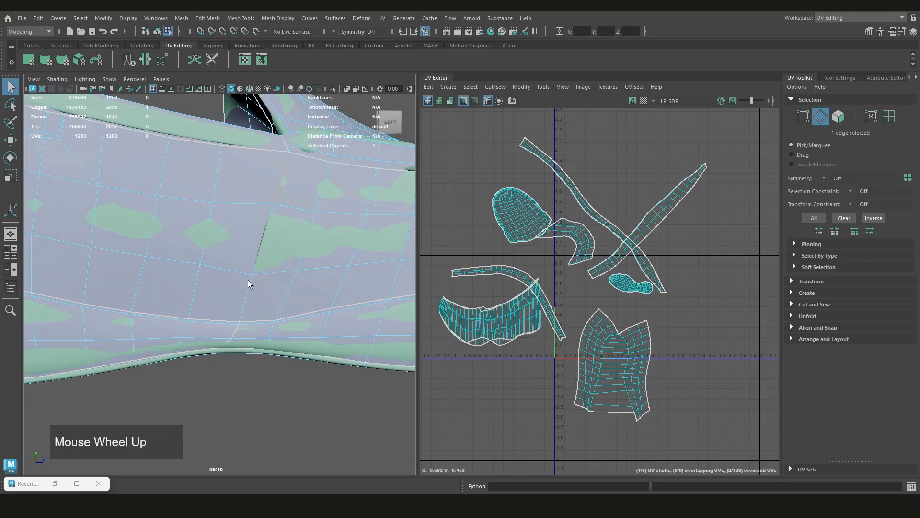
{"action": "left_click", "coordinate": [253, 280], "text": "shift"}
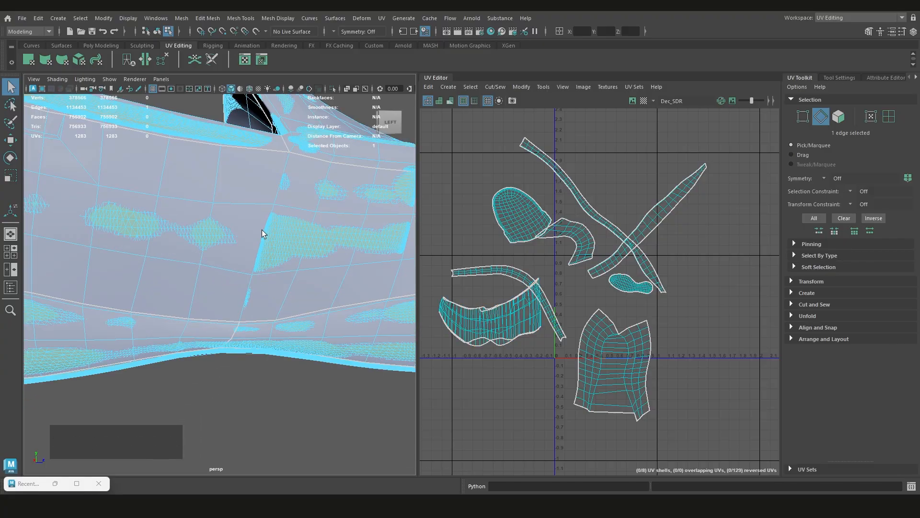
{"action": "middle_click_drag", "start_coordinate": [278, 194], "coordinate": [282, 239], "text": "alt"}
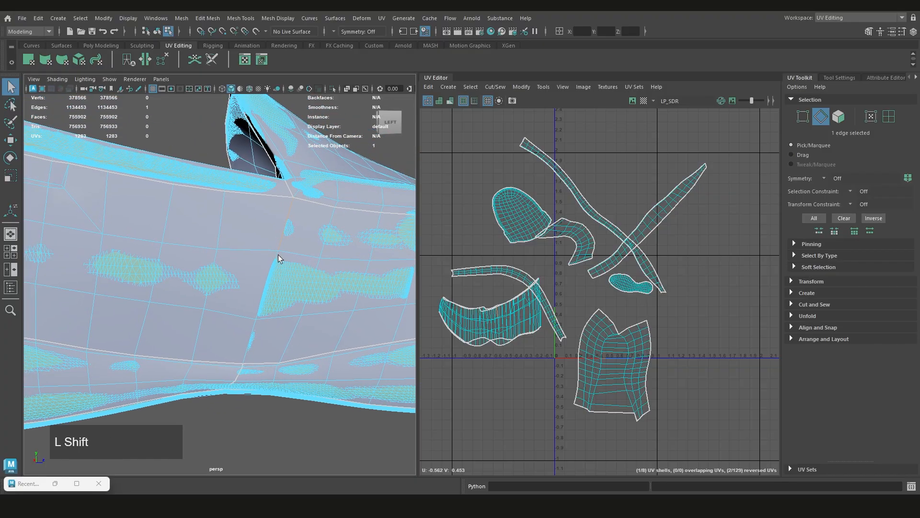
{"action": "left_click", "coordinate": [257, 319], "text": "shift"}
{"action": "left_click", "coordinate": [252, 329], "text": "shift"}
{"action": "right_click_drag", "start_coordinate": [500, 241], "coordinate": [471, 252], "text": "shift"}
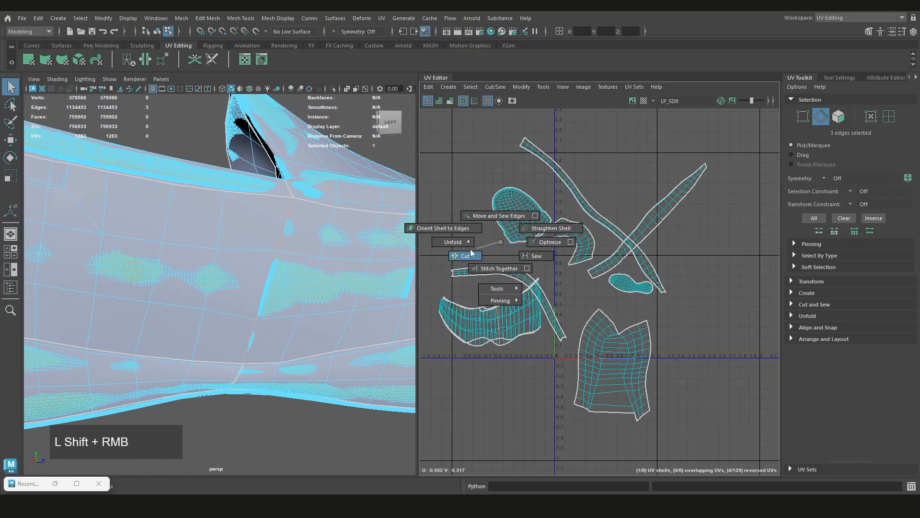
Cut the UVs along the matching three vertical edges on the opposite side, splitting the panel into front and rear shells
{"action": "scroll", "coordinate": [275, 317], "scroll_direction": "down", "scroll_amount": 5}
{"action": "left_click_drag", "start_coordinate": [274, 317], "coordinate": [248, 240], "text": "alt"}
{"action": "scroll", "coordinate": [248, 240], "scroll_direction": "up", "scroll_amount": 8}
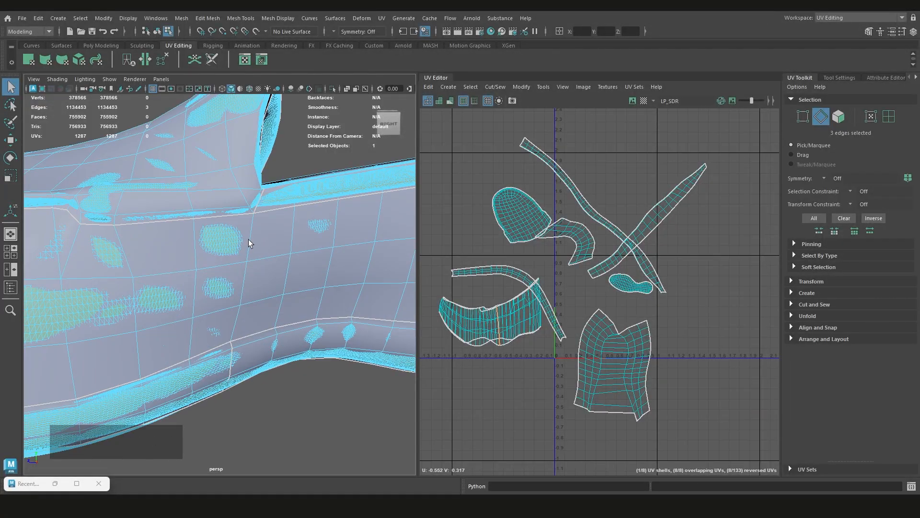
{"action": "left_click", "coordinate": [238, 320], "text": "shift"}
{"action": "right_click", "coordinate": [459, 247], "text": "shift"}
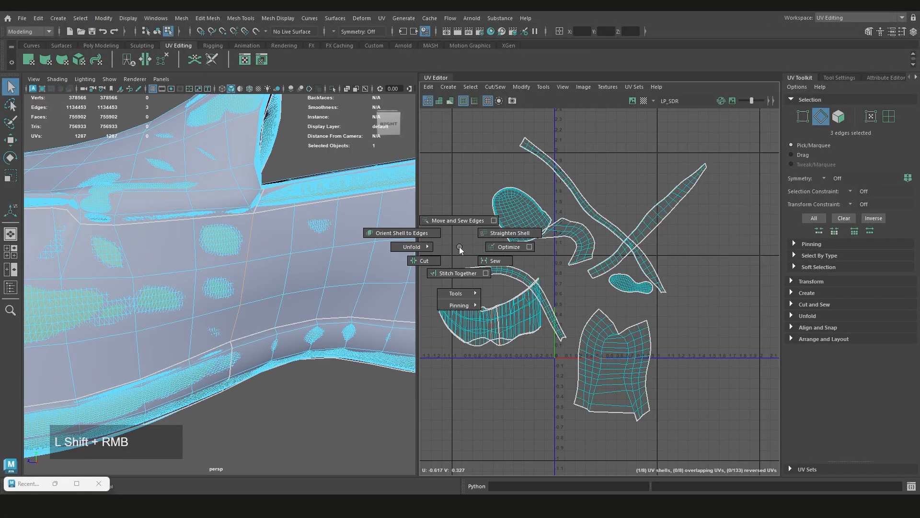
{"action": "right_click_drag", "start_coordinate": [459, 246], "coordinate": [422, 261], "text": "shift"}
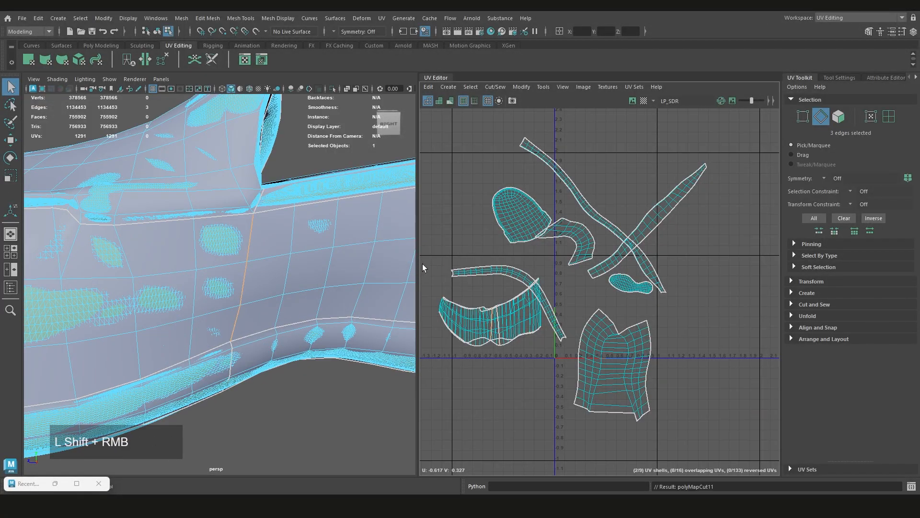
Return to the low-poly shoe's UV shells and unfold the front and rear side panel shells
{"action": "scroll", "coordinate": [229, 308], "scroll_direction": "down", "scroll_amount": 8}
{"action": "middle_click_drag", "start_coordinate": [494, 244], "coordinate": [505, 245], "text": "alt"}
{"action": "right_click_drag", "start_coordinate": [506, 245], "coordinate": [468, 234]}
{"action": "right_click_drag", "start_coordinate": [368, 190], "coordinate": [369, 190]}
{"action": "left_click", "coordinate": [339, 212]}
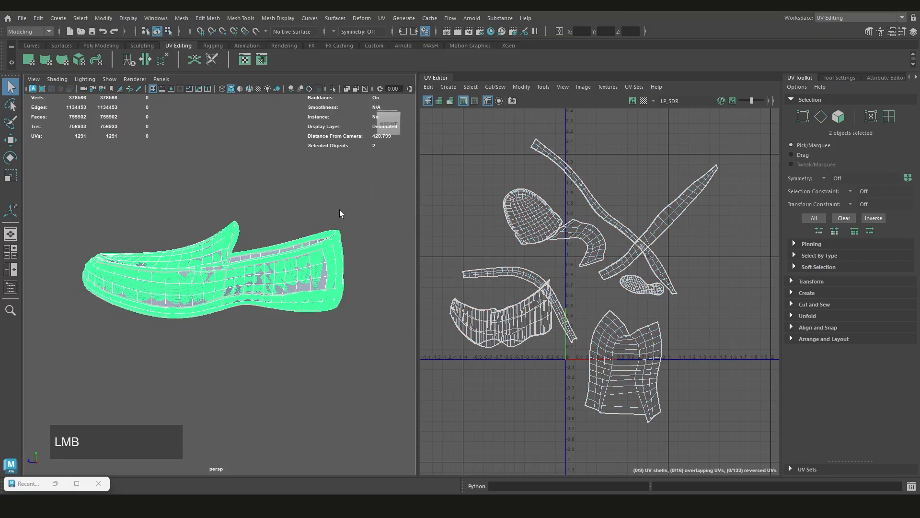
{"action": "left_click", "coordinate": [325, 249]}
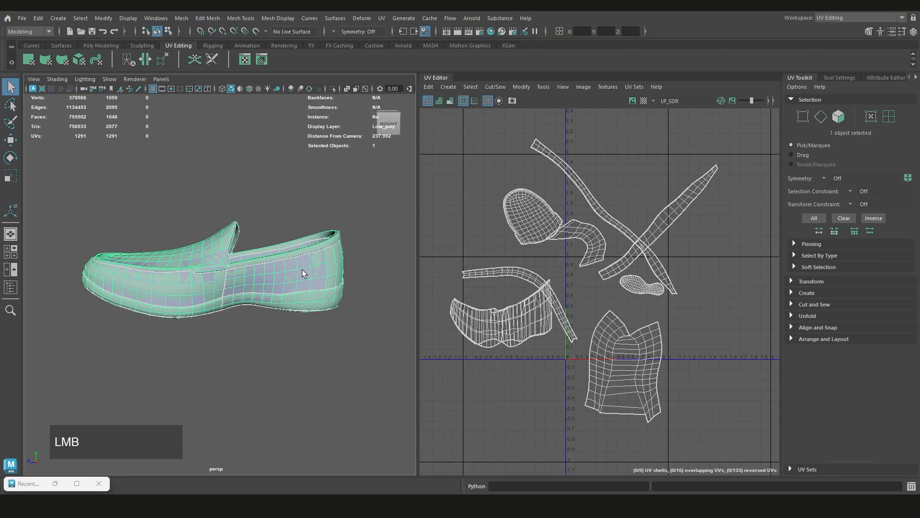
{"action": "right_click_drag", "start_coordinate": [522, 259], "coordinate": [482, 245]}
{"action": "left_click", "coordinate": [487, 310]}
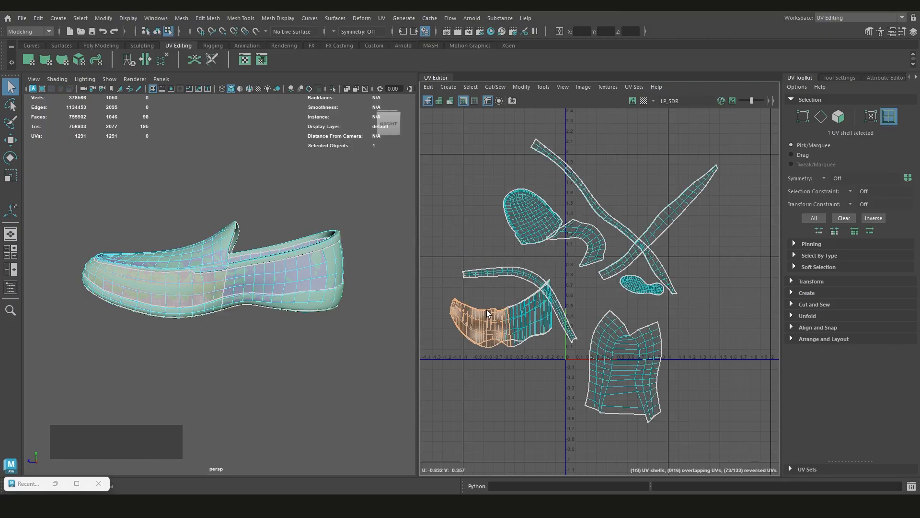
{"action": "right_click_drag", "start_coordinate": [487, 310], "coordinate": [497, 248], "text": "shift"}
{"action": "left_click", "coordinate": [521, 314]}
{"action": "right_click_drag", "start_coordinate": [520, 313], "coordinate": [574, 283], "text": "shift"}
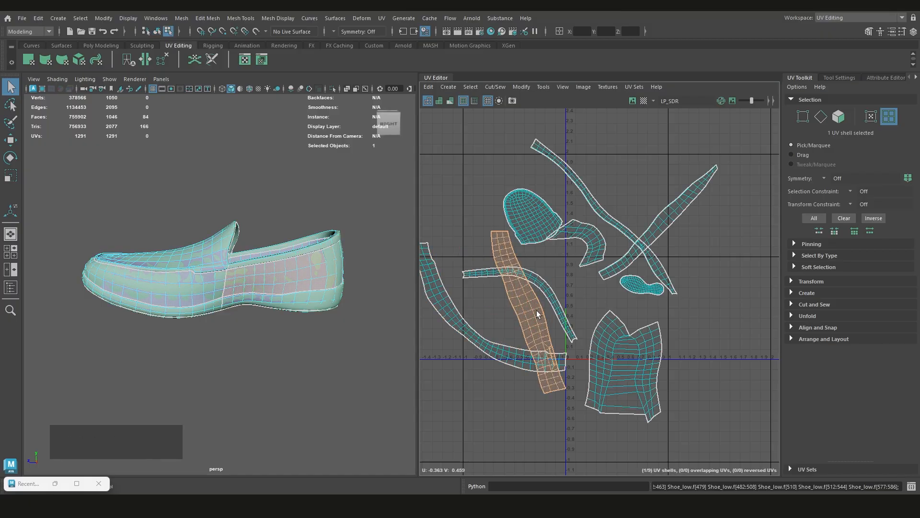
Select the tongue lining shell and examine the layout of shells against the shoe from below
{"action": "scroll", "coordinate": [537, 310], "scroll_direction": "down", "scroll_amount": 2}
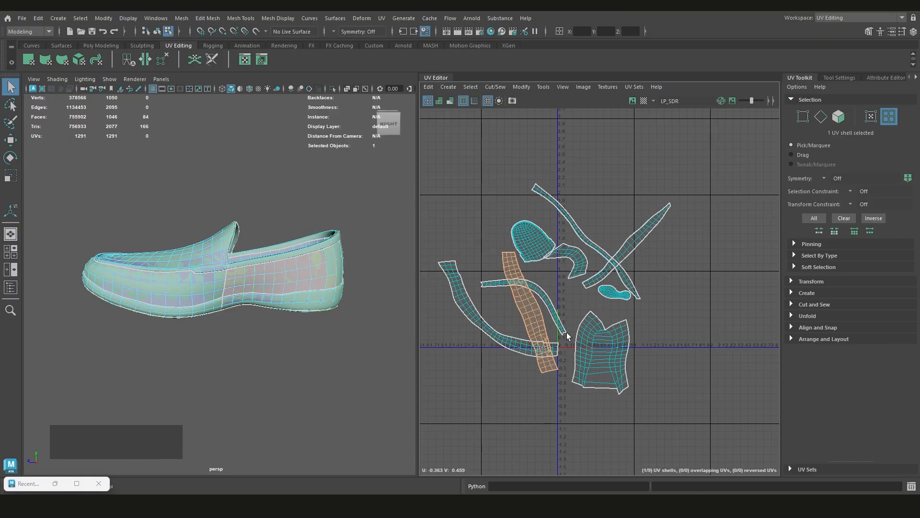
{"action": "scroll", "coordinate": [578, 334], "scroll_direction": "down", "scroll_amount": 2}
{"action": "scroll", "coordinate": [568, 254], "scroll_direction": "up", "scroll_amount": 5}
{"action": "left_click", "coordinate": [565, 251]}
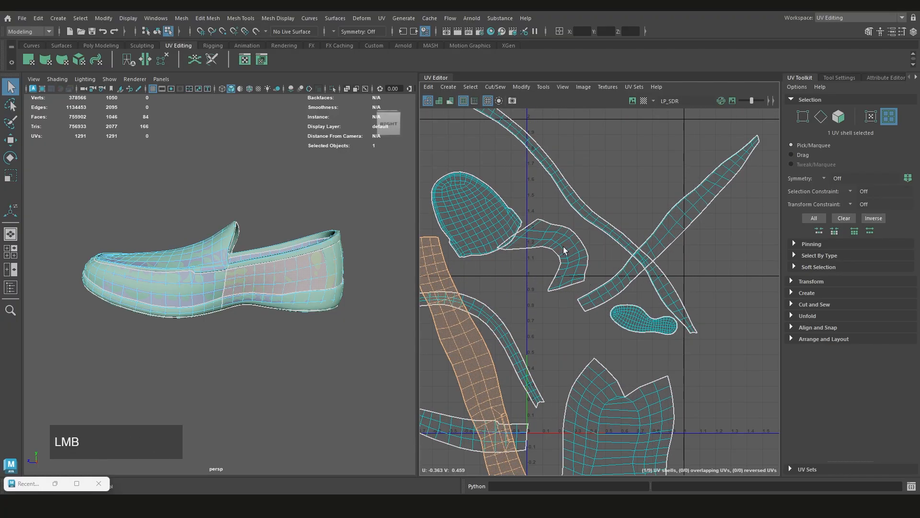
{"action": "mouse_move", "coordinate": [301, 269]}
{"action": "left_mouse_down", "text": "alt"}
{"action": "mouse_move", "coordinate": [189, 308]}
{"action": "mouse_move", "coordinate": [181, 267]}
{"action": "mouse_move", "coordinate": [147, 278]}
{"action": "mouse_move", "coordinate": [311, 282]}
{"action": "left_mouse_up", "text": "alt"}
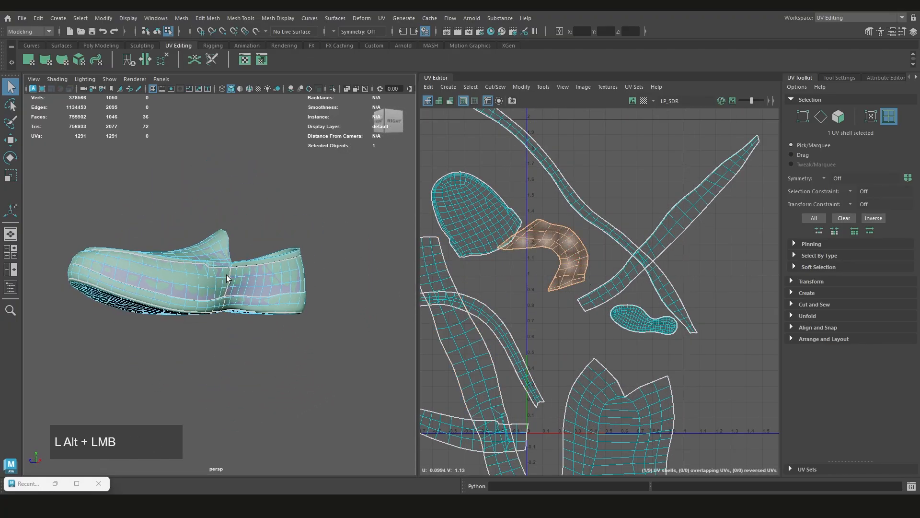
{"action": "scroll", "coordinate": [334, 282], "scroll_direction": "up", "scroll_amount": 4}
{"action": "scroll", "coordinate": [695, 262], "scroll_direction": "down", "scroll_amount": 6}
Check the sole shell, select all the UV shells and open the Layout UVs options
{"action": "middle_click_drag", "start_coordinate": [685, 326], "coordinate": [599, 327], "text": "alt"}
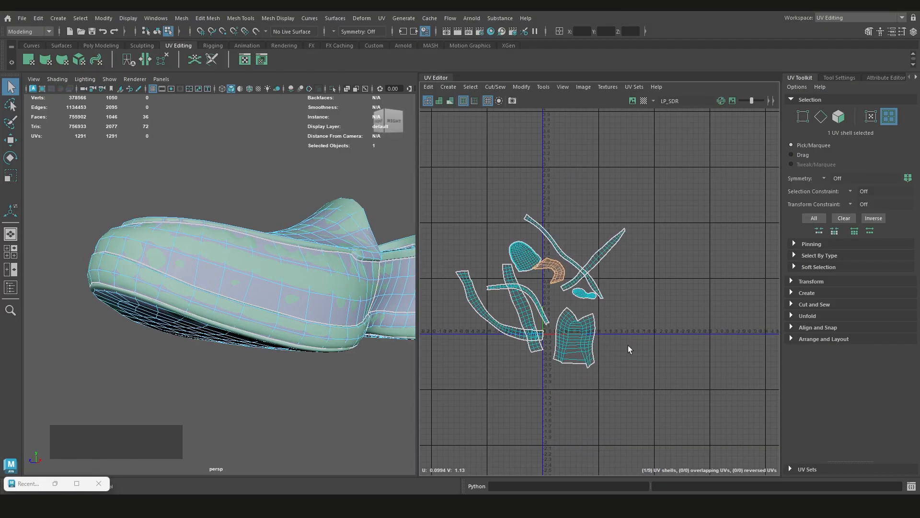
{"action": "left_click_drag", "start_coordinate": [629, 357], "coordinate": [479, 230]}
{"action": "middle_click_drag", "start_coordinate": [617, 297], "coordinate": [631, 307], "text": "alt"}
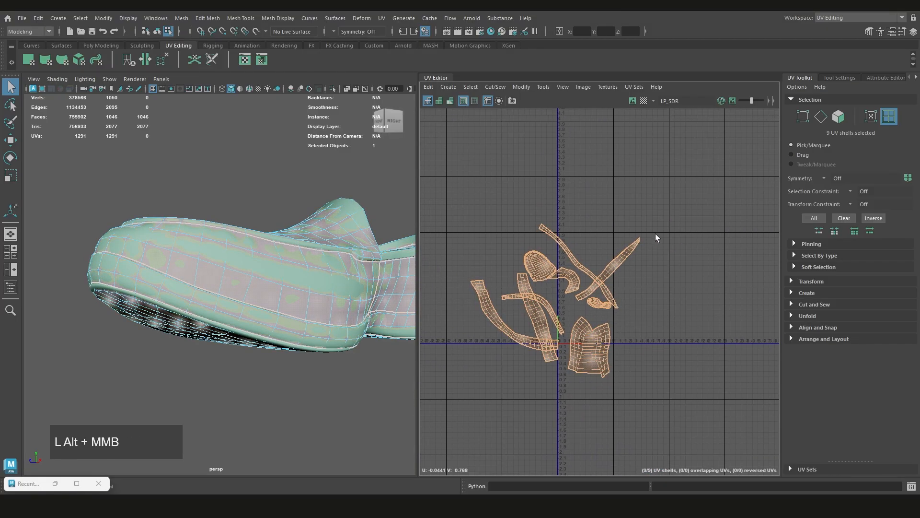
{"action": "scroll", "coordinate": [605, 306], "scroll_direction": "up", "scroll_amount": 2}
{"action": "left_click", "coordinate": [605, 308]}
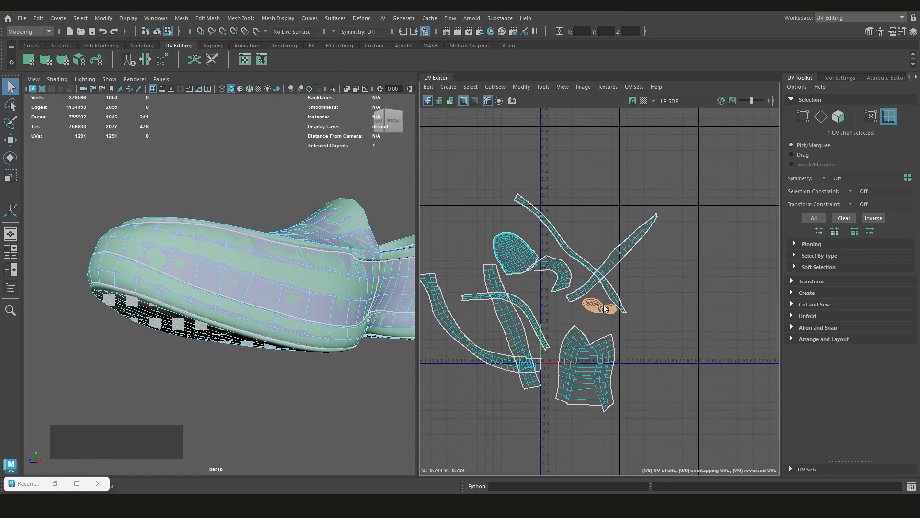
{"action": "scroll", "coordinate": [611, 309], "scroll_direction": "up", "scroll_amount": 4}
{"action": "scroll", "coordinate": [611, 309], "scroll_direction": "down", "scroll_amount": 4}
{"action": "right_click_drag", "start_coordinate": [695, 257], "coordinate": [624, 290], "text": "shift"}
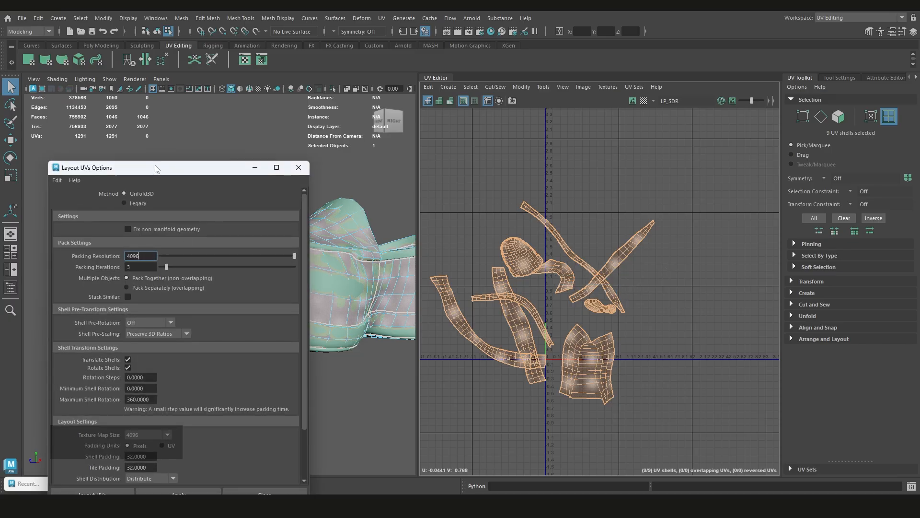
Apply the UV layout to pack all the shoe's shells into the 0–1 tile and minimise the layout options
{"action": "left_click_drag", "start_coordinate": [154, 169], "coordinate": [157, 116]}
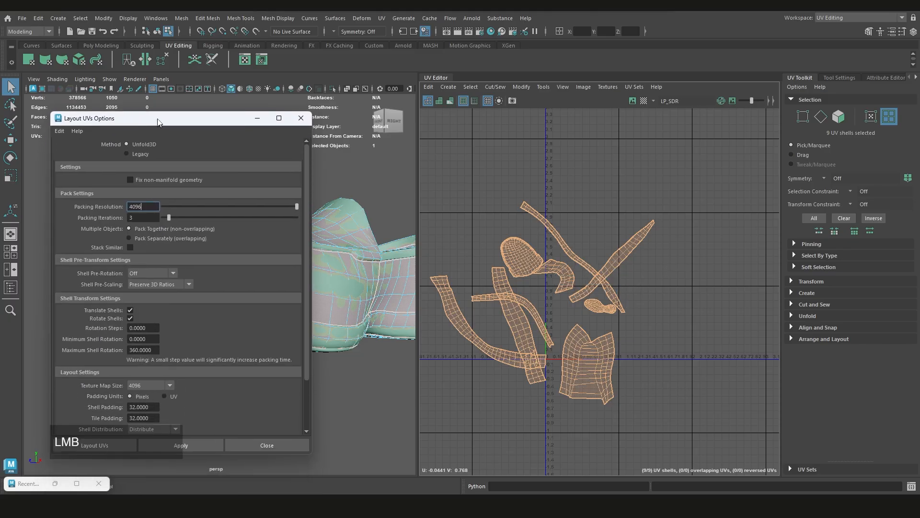
{"action": "left_click", "coordinate": [209, 442]}
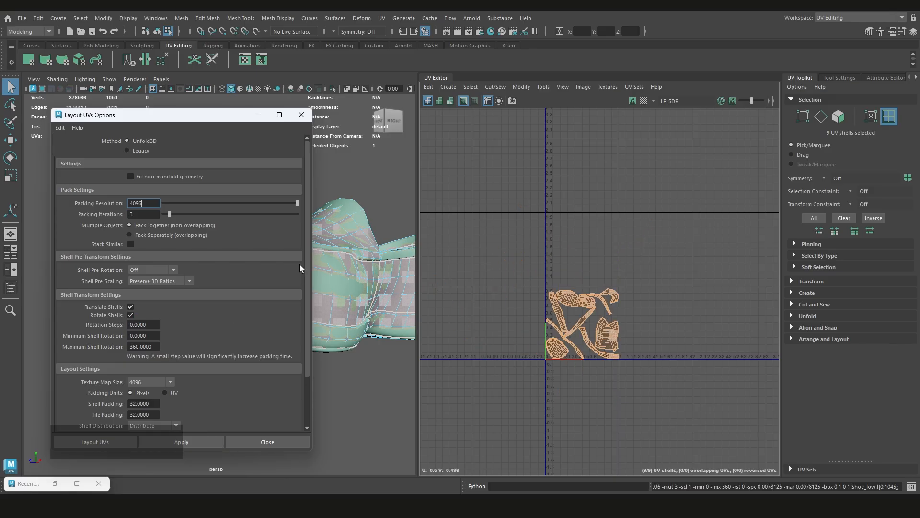
{"action": "left_click", "coordinate": [258, 114]}
{"action": "scroll", "coordinate": [597, 330], "scroll_direction": "up", "scroll_amount": 5}
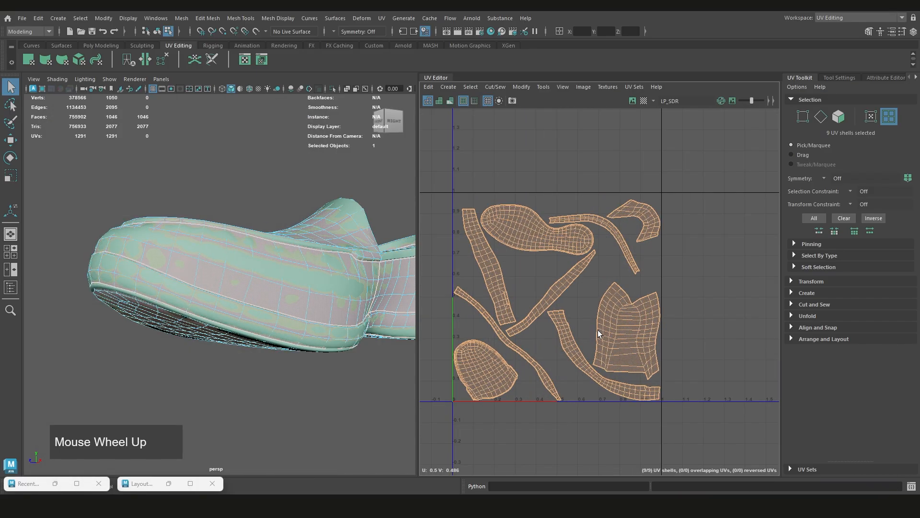
Return to object selection and isolate the low-poly shoe in the viewport
{"action": "left_click_drag", "start_coordinate": [251, 283], "coordinate": [315, 231], "text": "alt"}
{"action": "scroll", "coordinate": [315, 274], "scroll_direction": "down", "scroll_amount": 5}
{"action": "right_click_drag", "start_coordinate": [315, 231], "coordinate": [324, 211]}
{"action": "left_click", "coordinate": [332, 206]}
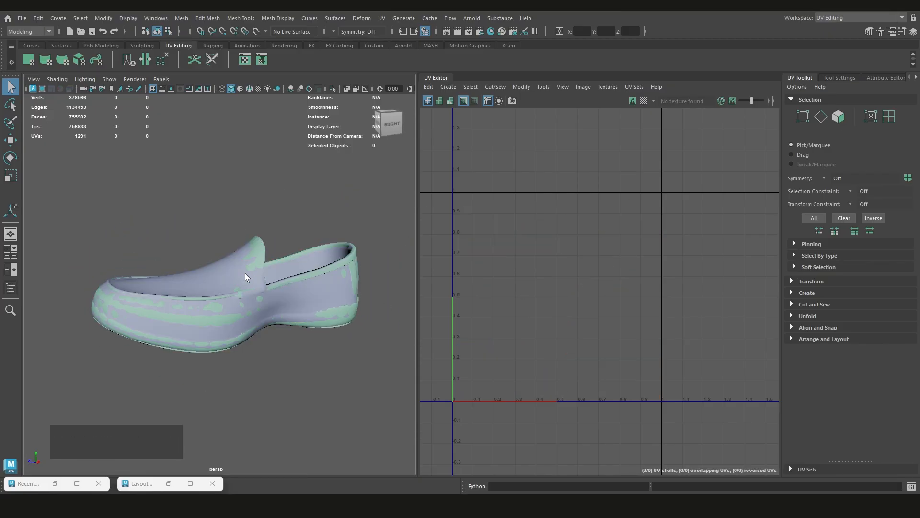
{"action": "left_click", "coordinate": [245, 273]}
{"action": "key", "text": "ctrl+1"}
{"action": "left_click", "coordinate": [328, 230]}
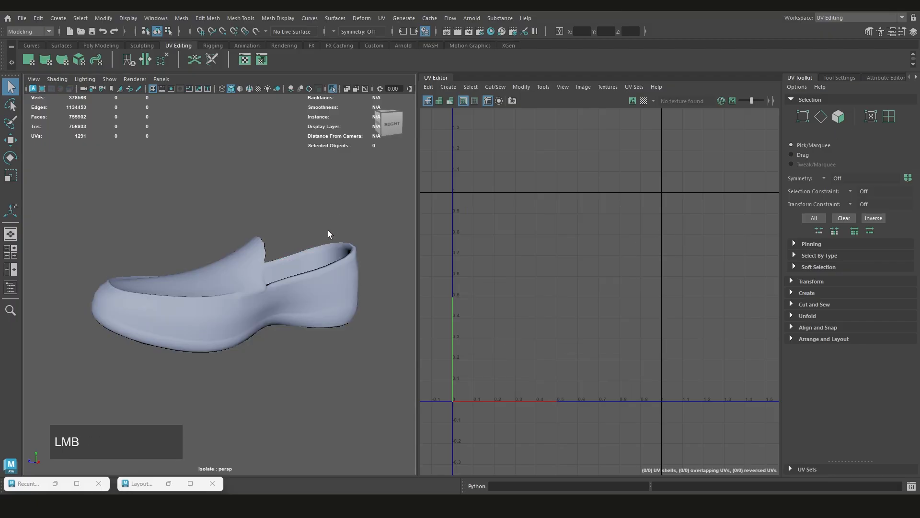
Select the low-poly shoe and display the checker map on it
{"action": "left_click", "coordinate": [303, 296]}
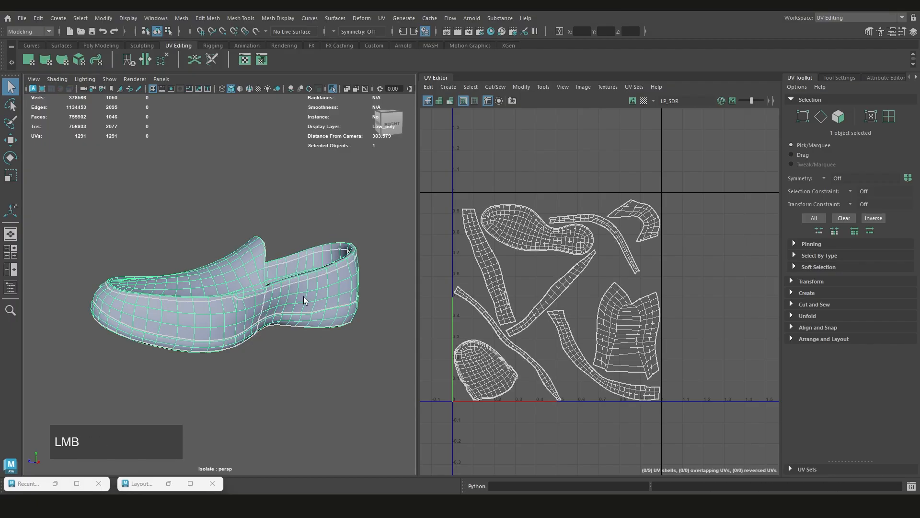
{"action": "middle_click_drag", "start_coordinate": [302, 295], "coordinate": [299, 285], "text": "alt"}
{"action": "left_click", "coordinate": [644, 101]}
{"action": "scroll", "coordinate": [297, 272], "scroll_direction": "up", "scroll_amount": 3}
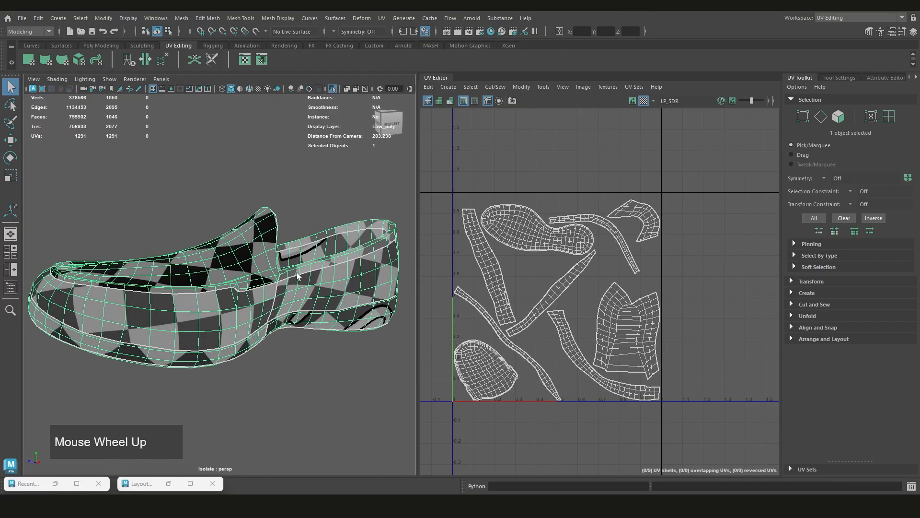
{"action": "left_click_drag", "start_coordinate": [297, 273], "coordinate": [278, 321], "text": "alt"}
{"action": "scroll", "coordinate": [289, 285], "scroll_direction": "down", "scroll_amount": 2}
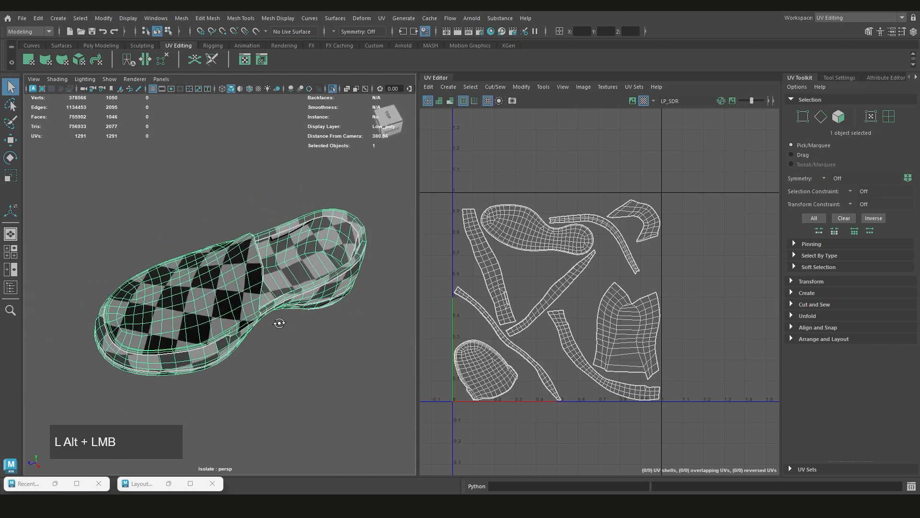
Examine the checker pattern for stretching on the vamp, insole and sides of the shoe, and compare it with the UV layout
{"action": "scroll", "coordinate": [319, 255], "scroll_direction": "up", "scroll_amount": 3}
{"action": "scroll", "coordinate": [313, 249], "scroll_direction": "down", "scroll_amount": 3}
{"action": "scroll", "coordinate": [298, 273], "scroll_direction": "up", "scroll_amount": 3}
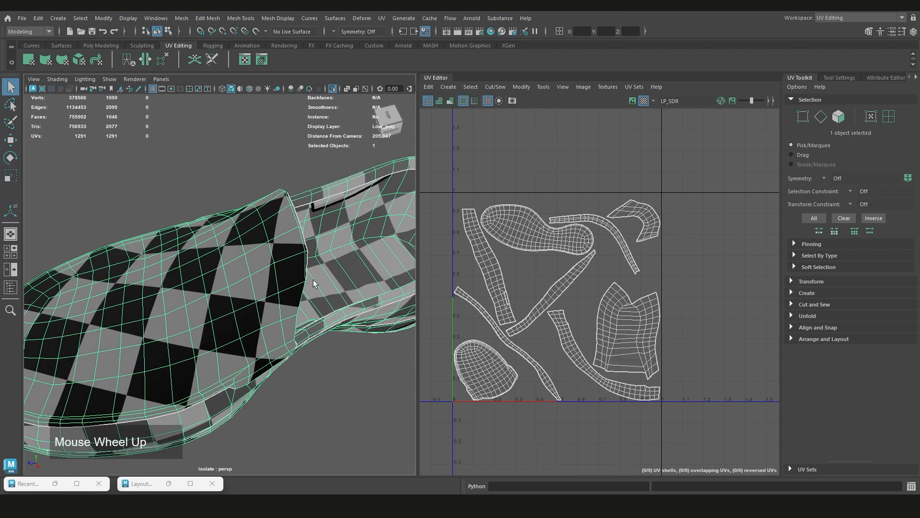
{"action": "scroll", "coordinate": [313, 280], "scroll_direction": "down", "scroll_amount": 3}
{"action": "left_click_drag", "start_coordinate": [310, 296], "coordinate": [252, 301], "text": "alt"}
{"action": "middle_click_drag", "start_coordinate": [251, 301], "coordinate": [226, 263], "text": "alt"}
{"action": "scroll", "coordinate": [246, 318], "scroll_direction": "up", "scroll_amount": 4}
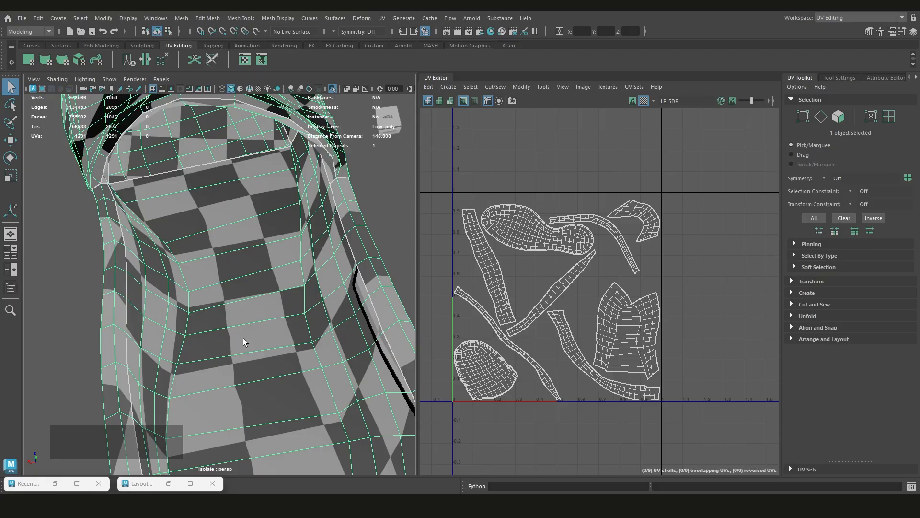
{"action": "scroll", "coordinate": [243, 342], "scroll_direction": "down", "scroll_amount": 3}
{"action": "scroll", "coordinate": [245, 355], "scroll_direction": "up", "scroll_amount": 3}
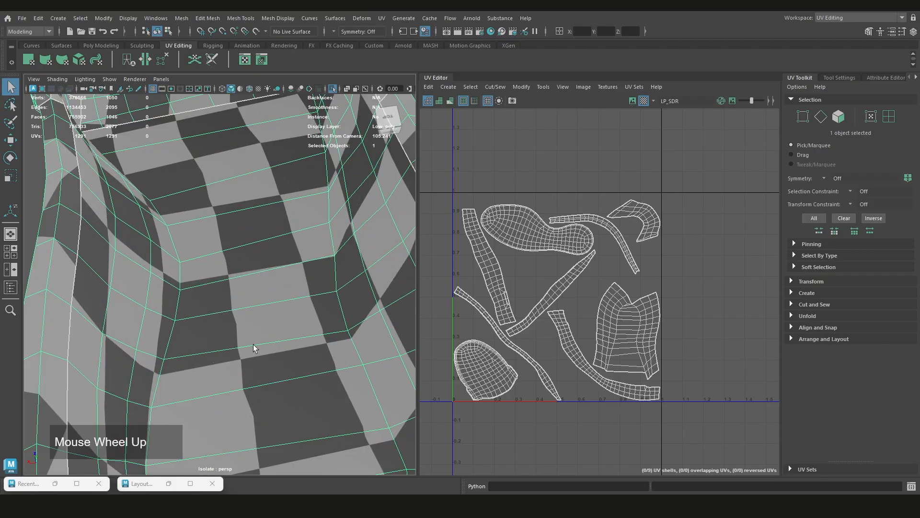
{"action": "scroll", "coordinate": [249, 326], "scroll_direction": "down", "scroll_amount": 3}
{"action": "scroll", "coordinate": [249, 359], "scroll_direction": "down", "scroll_amount": 3}
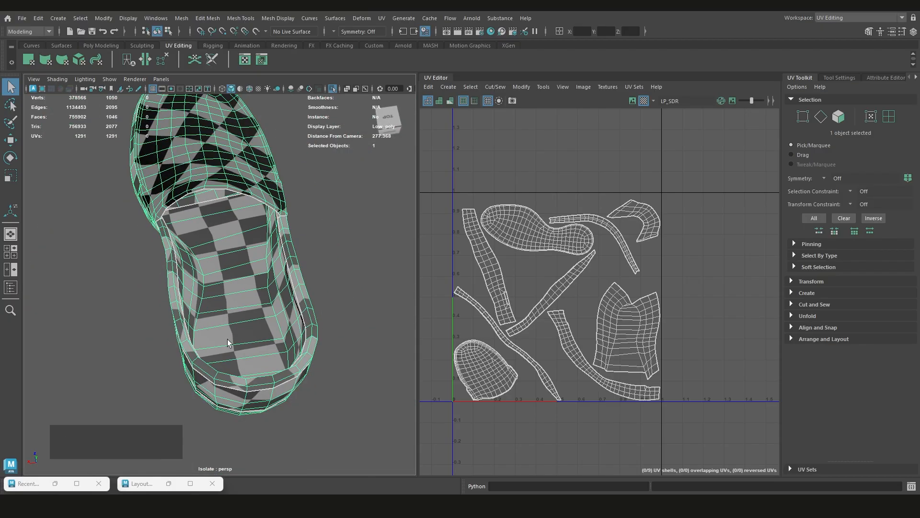
{"action": "left_click_drag", "start_coordinate": [195, 328], "coordinate": [381, 326], "text": "alt"}
{"action": "scroll", "coordinate": [273, 311], "scroll_direction": "up", "scroll_amount": 3}
{"action": "scroll", "coordinate": [235, 360], "scroll_direction": "down", "scroll_amount": 3}
{"action": "scroll", "coordinate": [569, 311], "scroll_direction": "down", "scroll_amount": 3}
{"action": "middle_click_drag", "start_coordinate": [569, 312], "coordinate": [515, 298], "text": "alt"}
{"action": "scroll", "coordinate": [396, 308], "scroll_direction": "down", "scroll_amount": 5}
{"action": "scroll", "coordinate": [258, 298], "scroll_direction": "up", "scroll_amount": 3}
{"action": "scroll", "coordinate": [520, 302], "scroll_direction": "down", "scroll_amount": 3}
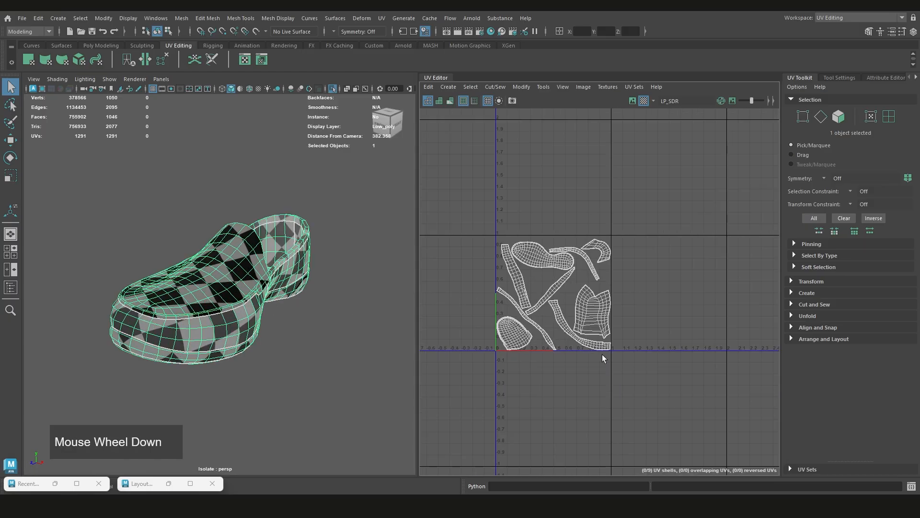
Select all the UV shells and scale them up uniformly far beyond the 0–1 tile for a finer checker pattern
{"action": "left_click_drag", "start_coordinate": [629, 400], "coordinate": [479, 241]}
{"action": "right_click_drag", "start_coordinate": [546, 202], "coordinate": [546, 233]}
{"action": "left_click_drag", "start_coordinate": [647, 213], "coordinate": [422, 388]}
{"action": "scroll", "coordinate": [554, 366], "scroll_direction": "down", "scroll_amount": 3}
{"action": "key", "text": "r"}
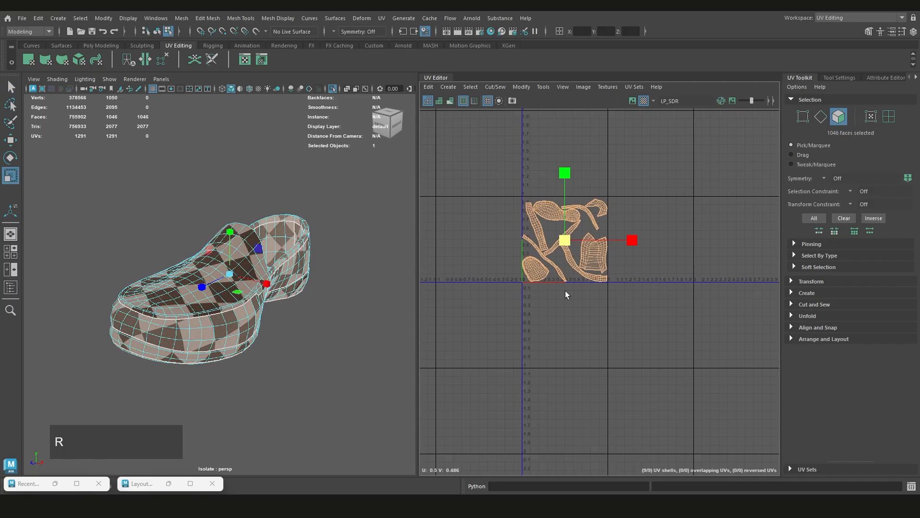
{"action": "scroll", "coordinate": [570, 283], "scroll_direction": "down", "scroll_amount": 2}
{"action": "left_click_drag", "start_coordinate": [568, 252], "coordinate": [901, 460]}
{"action": "key", "text": "q"}
Clear the selection and examine the finer checker pattern on the vamp, collar, toe and side panels for distortion
{"action": "scroll", "coordinate": [257, 308], "scroll_direction": "up", "scroll_amount": 5}
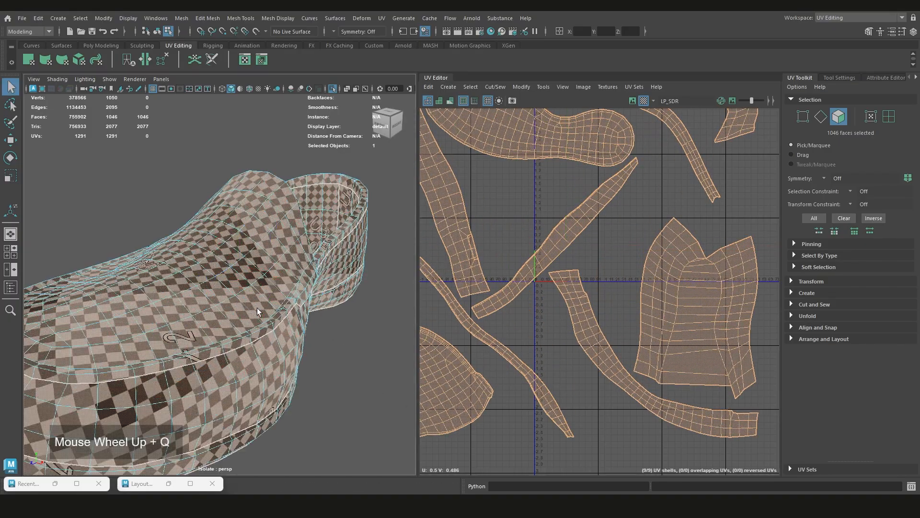
{"action": "scroll", "coordinate": [359, 371], "scroll_direction": "down", "scroll_amount": 3}
{"action": "left_click", "coordinate": [359, 371]}
{"action": "left_click_drag", "start_coordinate": [273, 297], "coordinate": [181, 308], "text": "alt"}
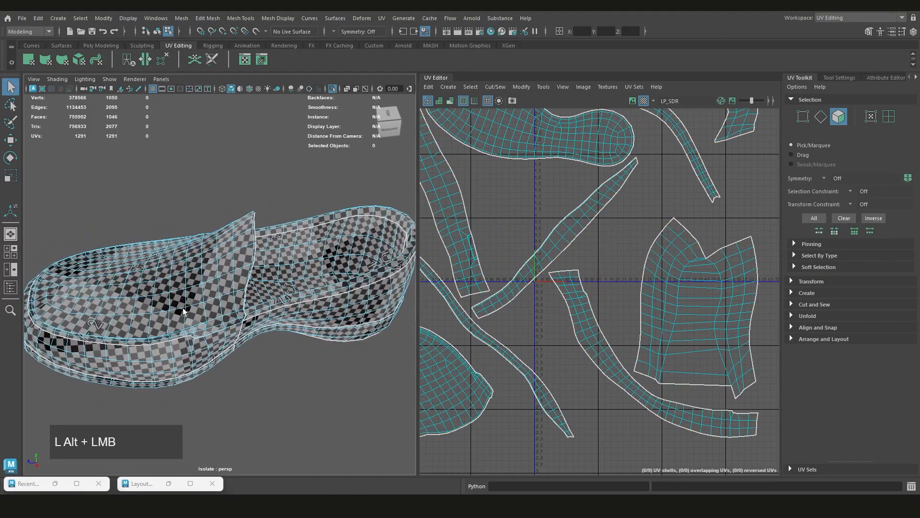
{"action": "scroll", "coordinate": [181, 308], "scroll_direction": "up", "scroll_amount": 3}
{"action": "middle_click_drag", "start_coordinate": [181, 308], "coordinate": [212, 306], "text": "alt"}
{"action": "left_click_drag", "start_coordinate": [212, 307], "coordinate": [274, 287], "text": "alt"}
{"action": "scroll", "coordinate": [205, 267], "scroll_direction": "up", "scroll_amount": 5, "text": "alt"}
{"action": "scroll", "coordinate": [259, 346], "scroll_direction": "down", "scroll_amount": 5}
{"action": "middle_click_drag", "start_coordinate": [273, 288], "coordinate": [304, 291], "text": "alt"}
{"action": "scroll", "coordinate": [278, 276], "scroll_direction": "up", "scroll_amount": 3}
{"action": "scroll", "coordinate": [304, 291], "scroll_direction": "down", "scroll_amount": 5}
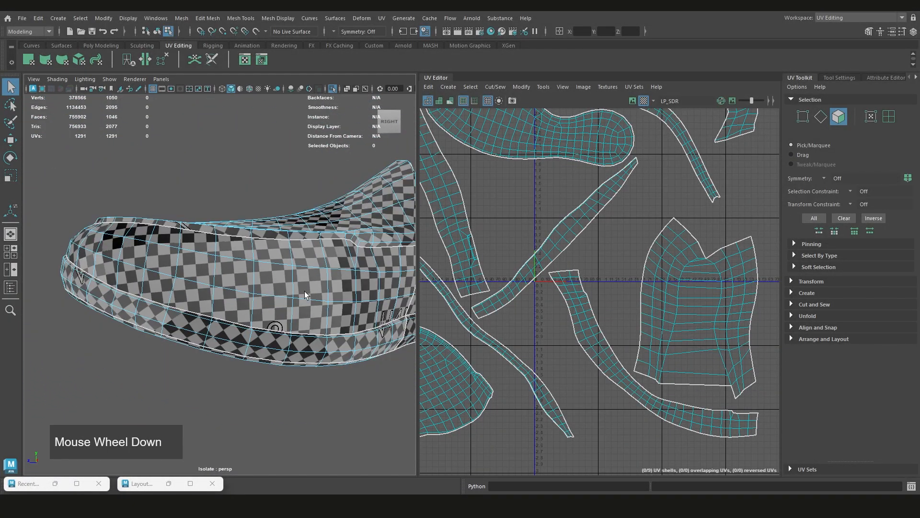
{"action": "left_click_drag", "start_coordinate": [304, 292], "coordinate": [378, 307], "text": "alt"}
{"action": "scroll", "coordinate": [534, 318], "scroll_direction": "down", "scroll_amount": 3}
{"action": "scroll", "coordinate": [533, 316], "scroll_direction": "down", "scroll_amount": 3}
Select the vamp's UV shell and reproject it with a planar mapping to demonstrate distorted UVs
{"action": "middle_click_drag", "start_coordinate": [586, 297], "coordinate": [623, 275], "text": "alt"}
{"action": "scroll", "coordinate": [583, 319], "scroll_direction": "up", "scroll_amount": 3}
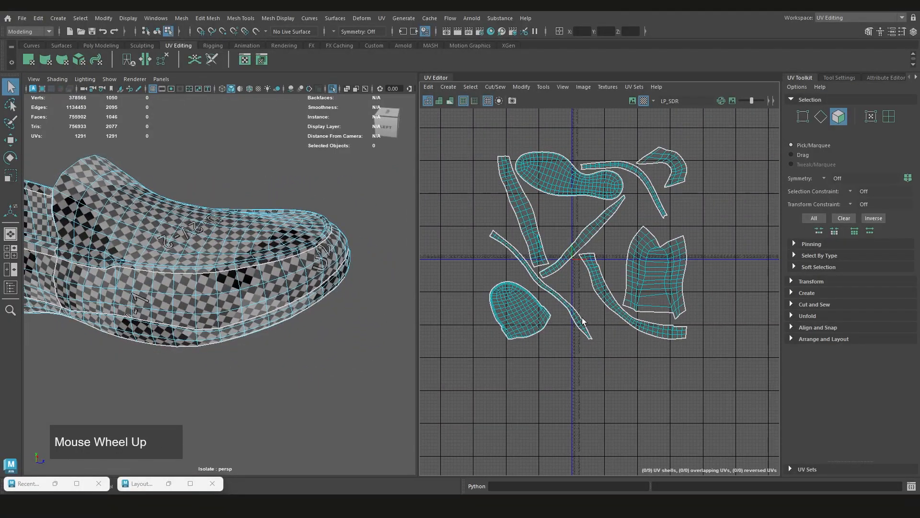
{"action": "left_click", "coordinate": [531, 319]}
{"action": "right_click", "coordinate": [490, 260]}
{"action": "left_click", "coordinate": [453, 246]}
{"action": "left_click", "coordinate": [517, 309]}
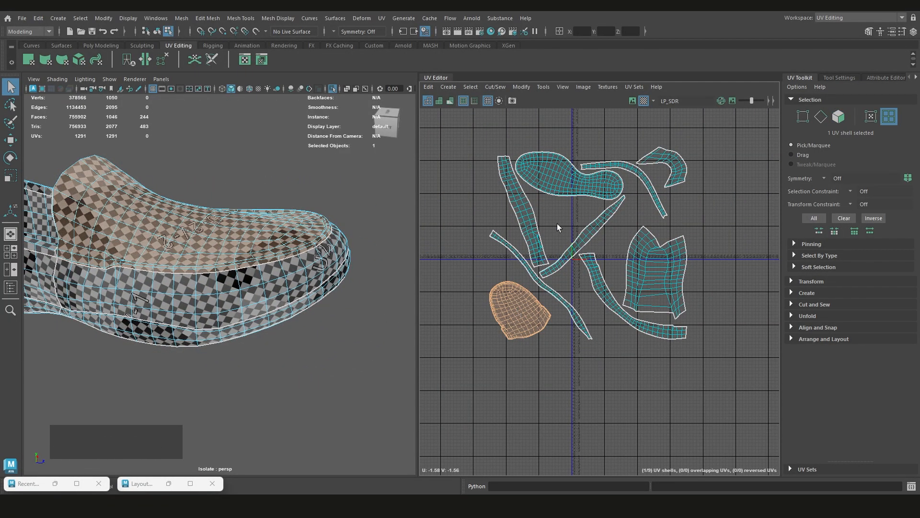
{"action": "right_click_drag", "start_coordinate": [561, 221], "coordinate": [559, 166], "text": "shift"}
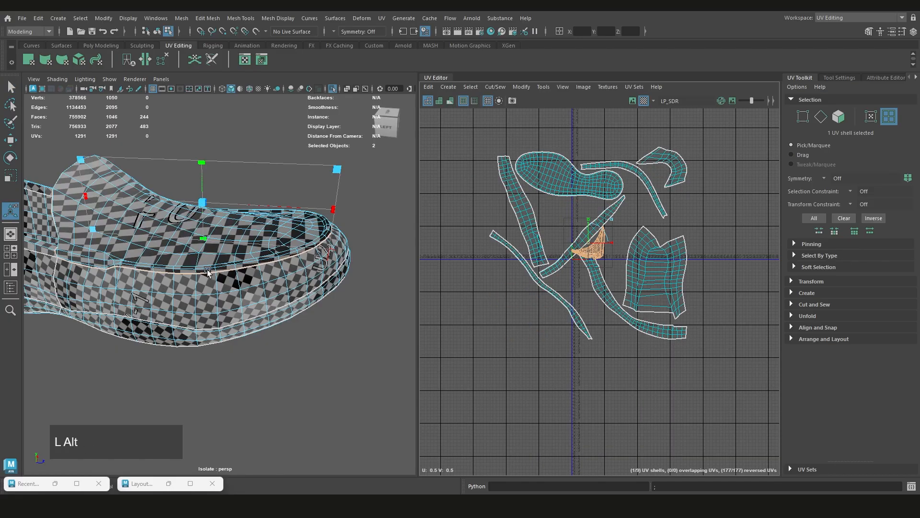
Inspect the checker stretching on the reprojected vamp and undo the planar mapping
{"action": "scroll", "coordinate": [192, 288], "scroll_direction": "up", "scroll_amount": 1}
{"action": "left_click_drag", "start_coordinate": [206, 307], "coordinate": [191, 338], "text": "alt"}
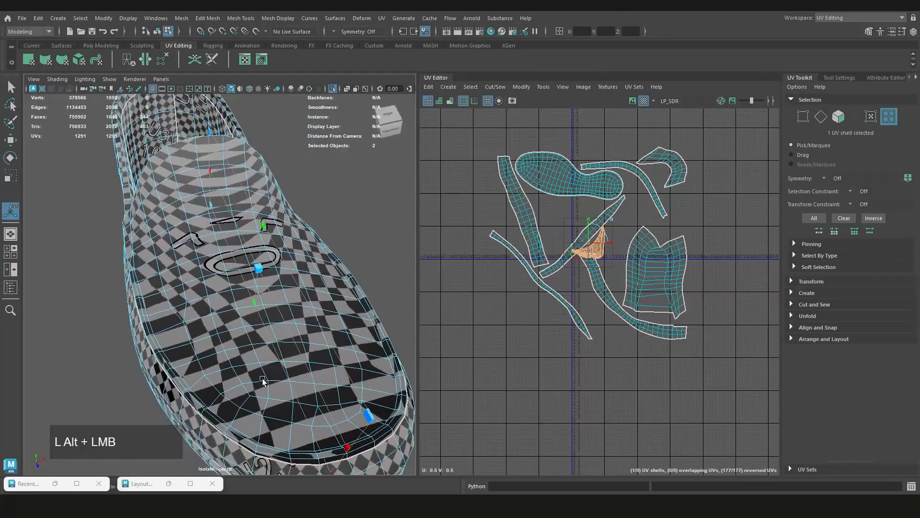
{"action": "left_click_drag", "start_coordinate": [287, 372], "coordinate": [282, 383], "text": "alt"}
{"action": "middle_click_drag", "start_coordinate": [263, 251], "coordinate": [299, 315], "text": "alt"}
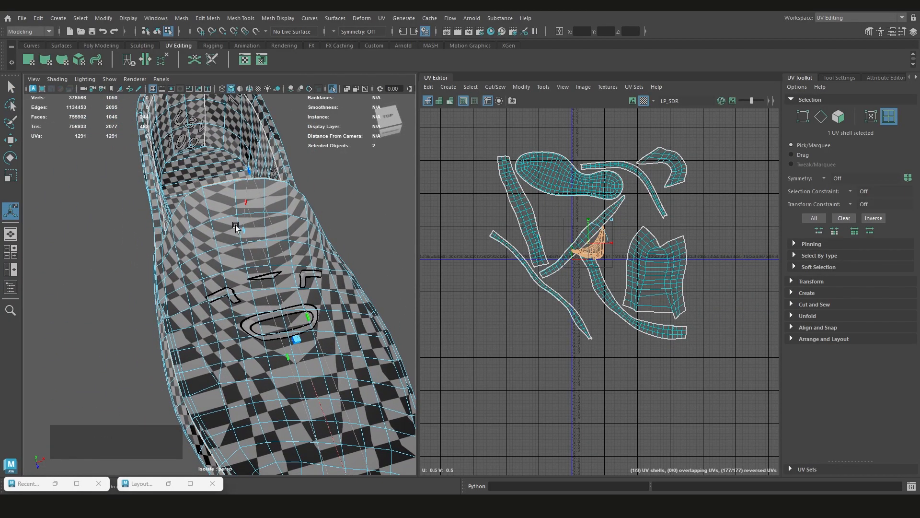
{"action": "left_click_drag", "start_coordinate": [238, 265], "coordinate": [220, 244], "text": "alt"}
{"action": "key", "text": "q"}
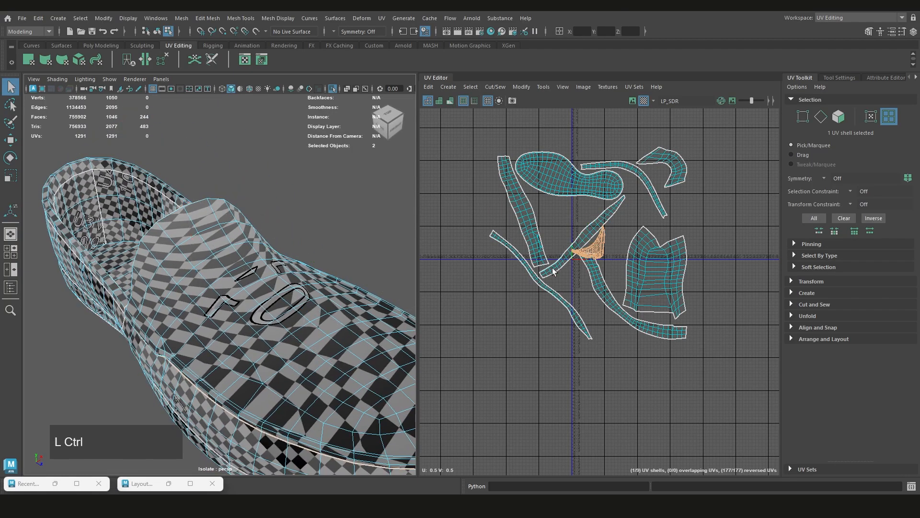
{"action": "key", "text": "ctrl+z"}
{"action": "scroll", "coordinate": [292, 337], "scroll_direction": "down", "scroll_amount": 5}
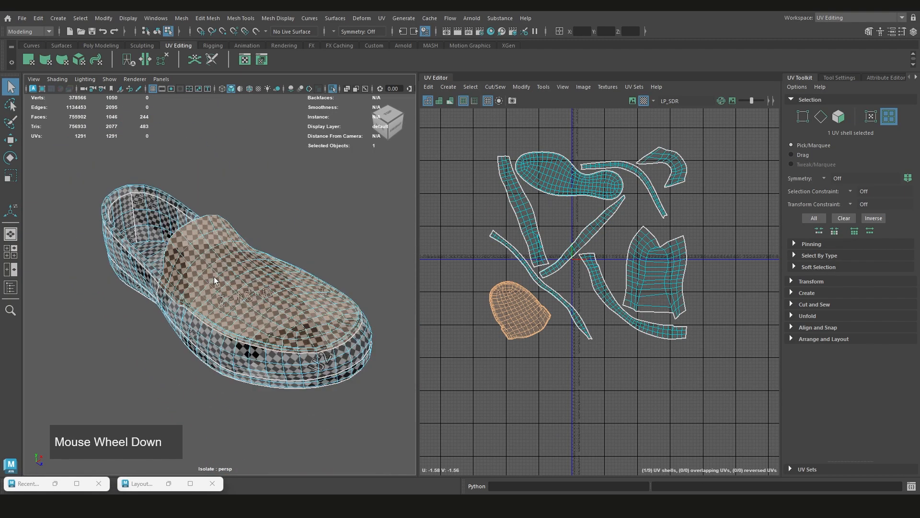
Check the shoe's checker pattern from the front and undo the enlargement of all the UV shells
{"action": "left_click", "coordinate": [643, 100]}
{"action": "left_click", "coordinate": [642, 100]}
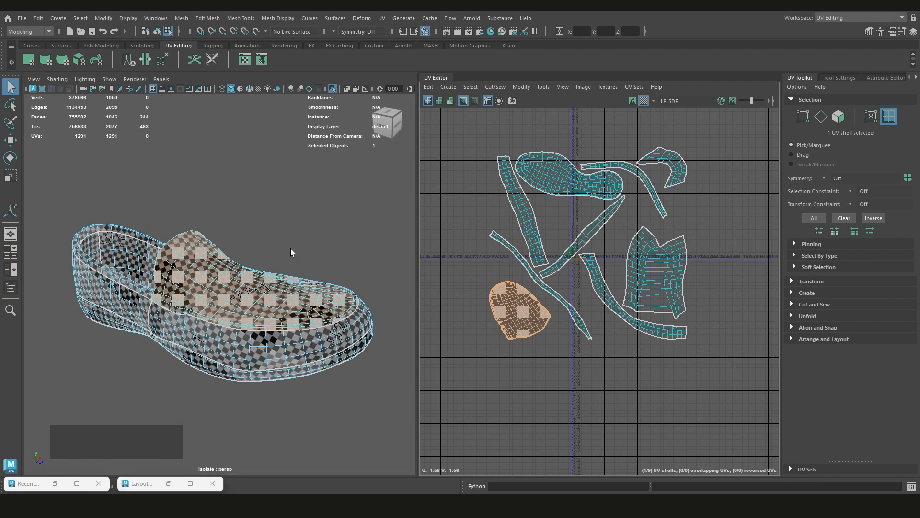
{"action": "left_click_drag", "start_coordinate": [290, 249], "coordinate": [77, 243], "text": "alt"}
{"action": "left_click", "coordinate": [216, 232]}
{"action": "left_click_drag", "start_coordinate": [216, 232], "coordinate": [307, 194], "text": "alt"}
{"action": "middle_click_drag", "start_coordinate": [290, 316], "coordinate": [280, 325], "text": "alt"}
{"action": "left_click_drag", "start_coordinate": [280, 325], "coordinate": [518, 271], "text": "alt"}
{"action": "key", "text": "ctrl+z"}
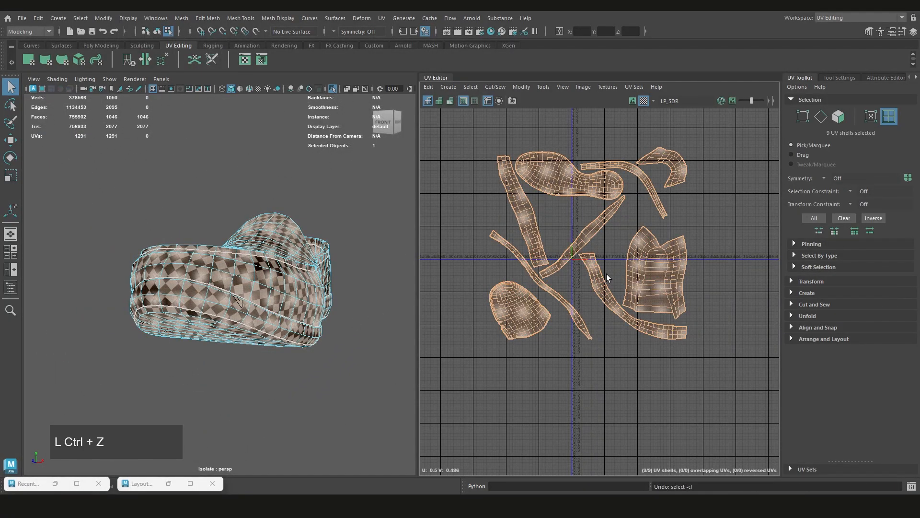
{"action": "key", "text": "ctrl+z"}
Examine how the packed shells are arranged within the 0–1 UV tile
{"action": "scroll", "coordinate": [604, 240], "scroll_direction": "up", "scroll_amount": 6}
{"action": "scroll", "coordinate": [612, 264], "scroll_direction": "up", "scroll_amount": 2}
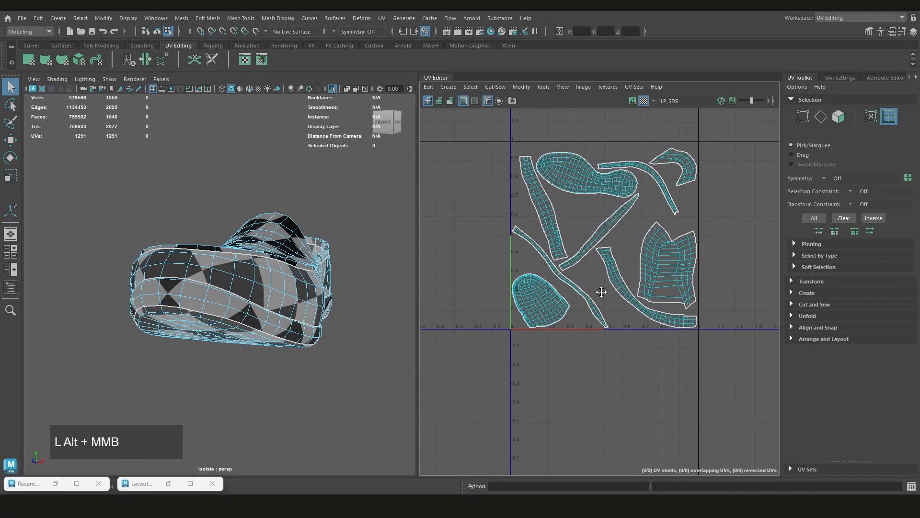
{"action": "middle_click_drag", "start_coordinate": [623, 237], "coordinate": [600, 263], "text": "alt"}
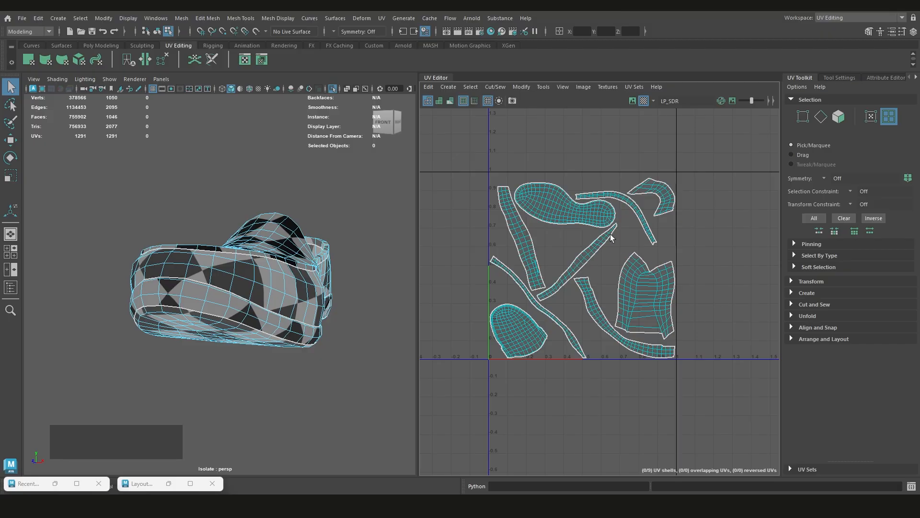
{"action": "scroll", "coordinate": [544, 248], "scroll_direction": "up", "scroll_amount": 2}
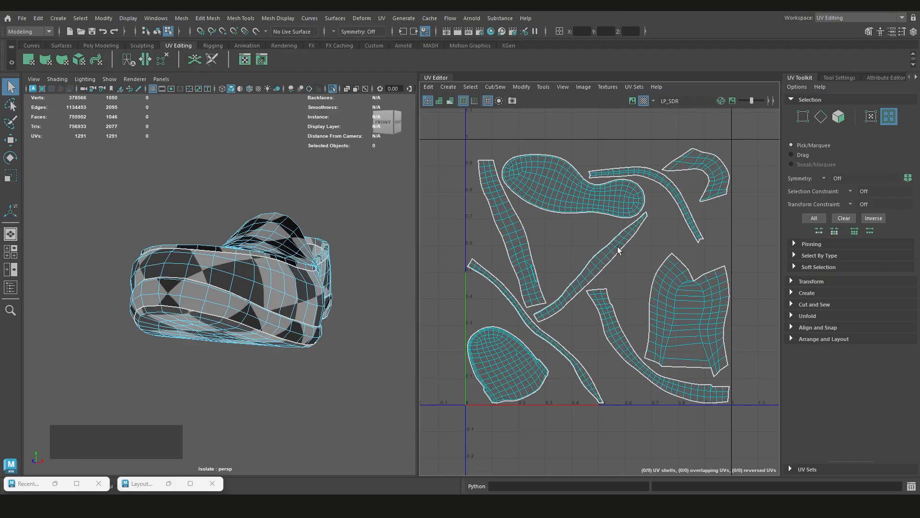
{"action": "scroll", "coordinate": [610, 266], "scroll_direction": "down", "scroll_amount": 3}
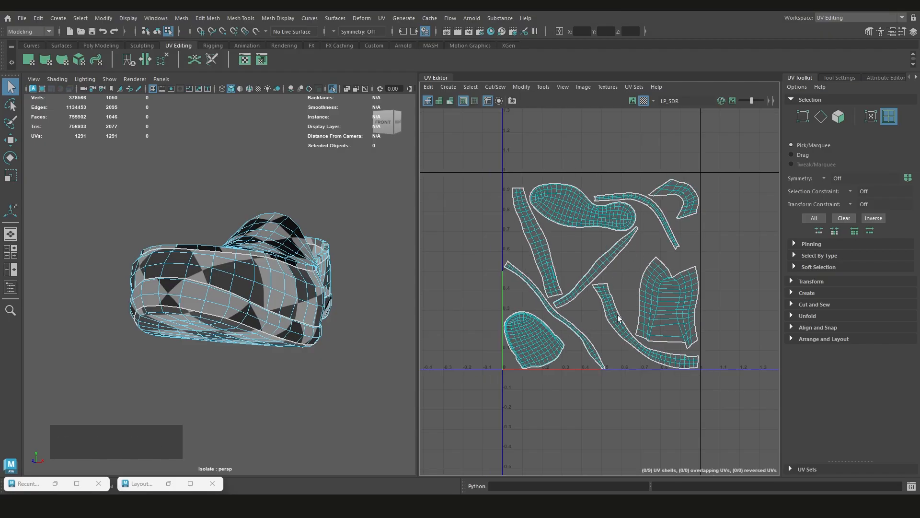
{"action": "scroll", "coordinate": [671, 313], "scroll_direction": "up", "scroll_amount": 4}
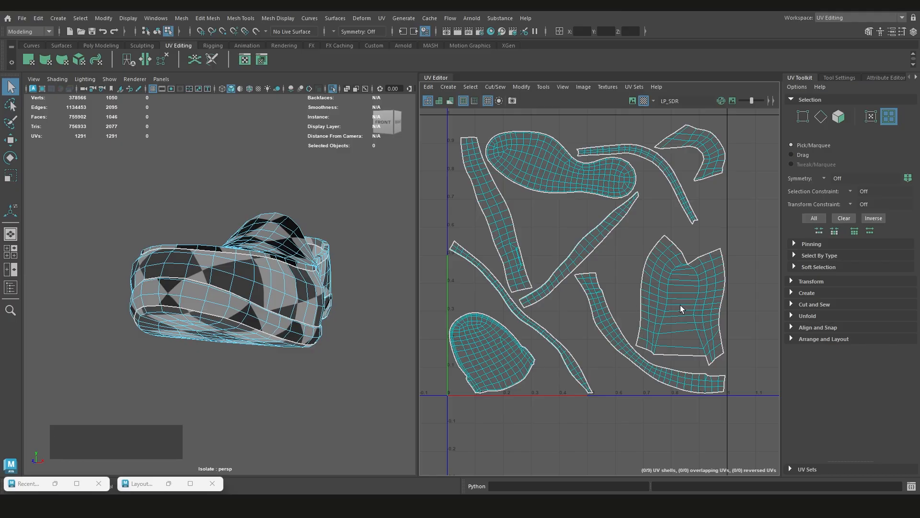
{"action": "scroll", "coordinate": [572, 288], "scroll_direction": "down", "scroll_amount": 2}
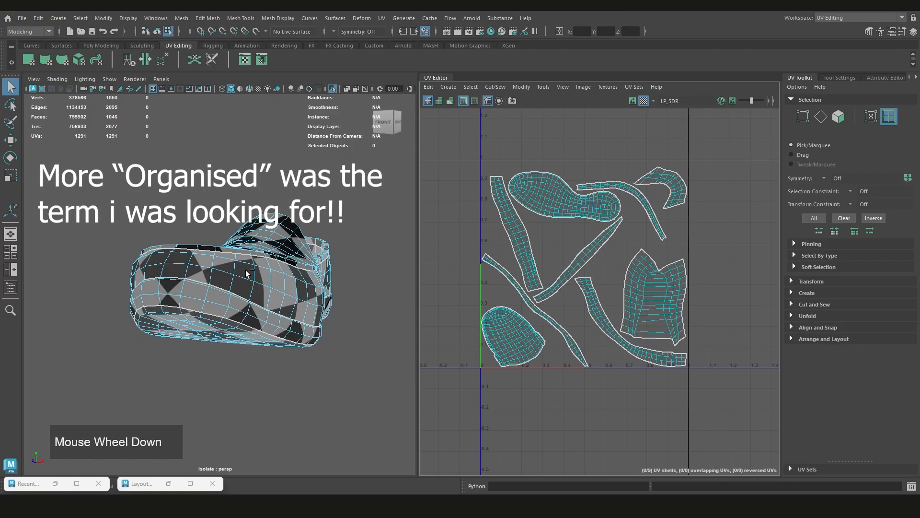
Select the inner lining and tongue lining shells, delete their faces from the shoe, and turn off the checker display
{"action": "left_click_drag", "start_coordinate": [256, 266], "coordinate": [268, 262], "text": "alt"}
{"action": "scroll", "coordinate": [261, 264], "scroll_direction": "up", "scroll_amount": 3}
{"action": "right_click_drag", "start_coordinate": [484, 186], "coordinate": [453, 170]}
{"action": "left_click", "coordinate": [639, 290]}
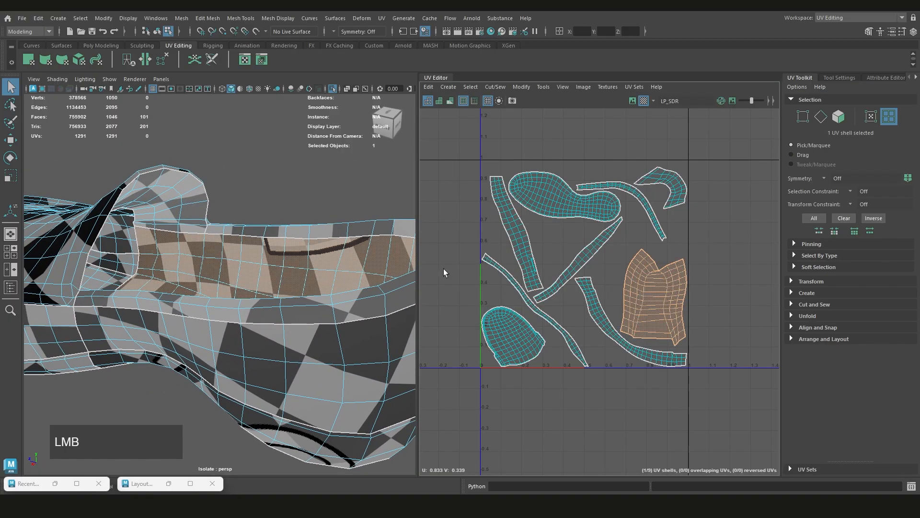
{"action": "scroll", "coordinate": [288, 268], "scroll_direction": "down", "scroll_amount": 3}
{"action": "left_click", "coordinate": [673, 192], "text": "shift"}
{"action": "left_click_drag", "start_coordinate": [216, 240], "coordinate": [282, 280], "text": "alt"}
{"action": "scroll", "coordinate": [671, 266], "scroll_direction": "down", "scroll_amount": 1}
{"action": "middle_click_drag", "start_coordinate": [673, 275], "coordinate": [551, 278], "text": "alt"}
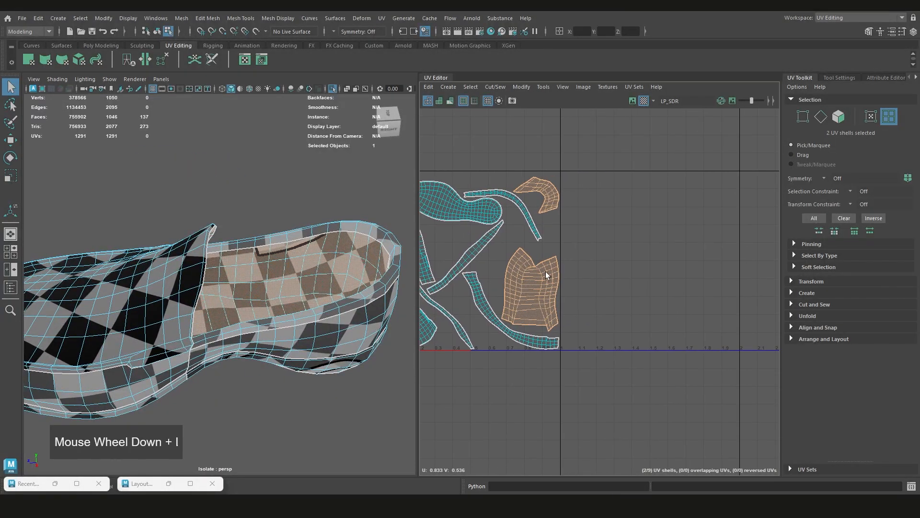
{"action": "left_click_drag", "start_coordinate": [333, 264], "coordinate": [338, 224], "text": "alt"}
{"action": "key", "text": "Delete"}
{"action": "left_click", "coordinate": [642, 101]}
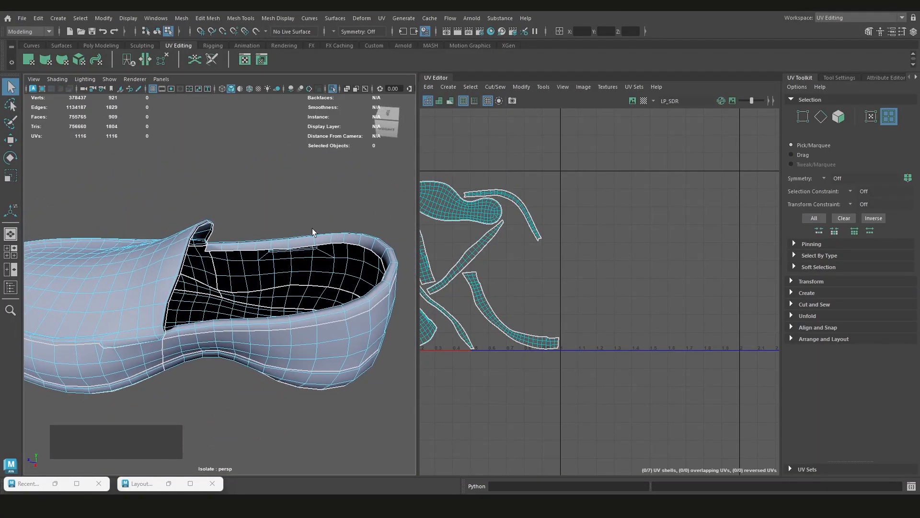
Undo the deletion of the lining faces and scale their two UV shells down to a small size
{"action": "left_click_drag", "start_coordinate": [303, 257], "coordinate": [353, 253], "text": "alt"}
{"action": "key", "text": "ctrl+z"}
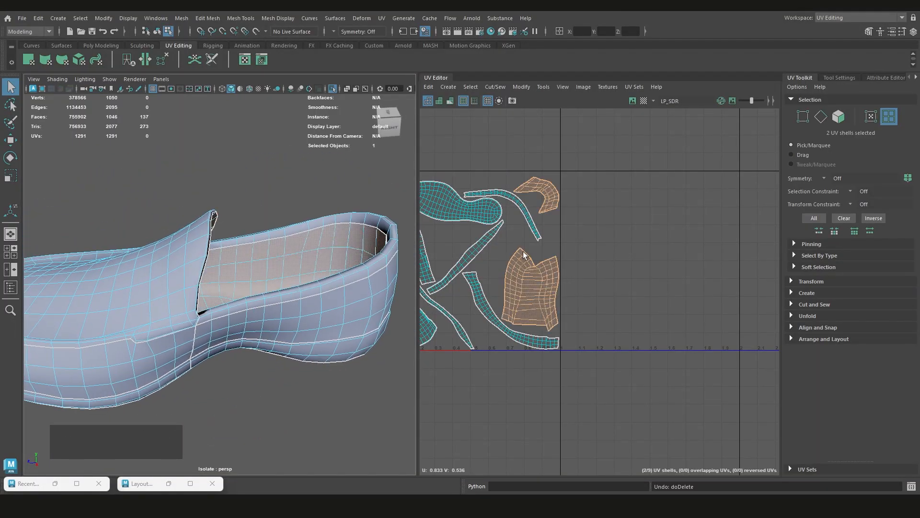
{"action": "scroll", "coordinate": [524, 251], "scroll_direction": "down", "scroll_amount": 1}
{"action": "middle_click_drag", "start_coordinate": [524, 252], "coordinate": [567, 266], "text": "alt"}
{"action": "key", "text": "r"}
{"action": "left_click_drag", "start_coordinate": [585, 260], "coordinate": [538, 280]}
{"action": "middle_click_drag", "start_coordinate": [533, 284], "coordinate": [569, 285], "text": "alt"}
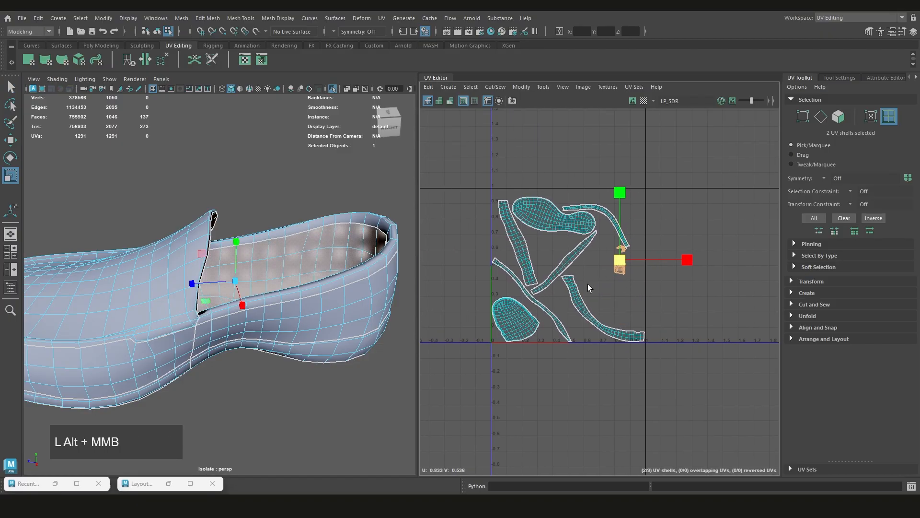
Move the two shrunken lining shells outside the 0–1 UV tile, beyond its left edge
{"action": "key", "text": "w"}
{"action": "middle_click_drag", "start_coordinate": [625, 275], "coordinate": [545, 265]}
{"action": "left_click", "coordinate": [714, 276]}
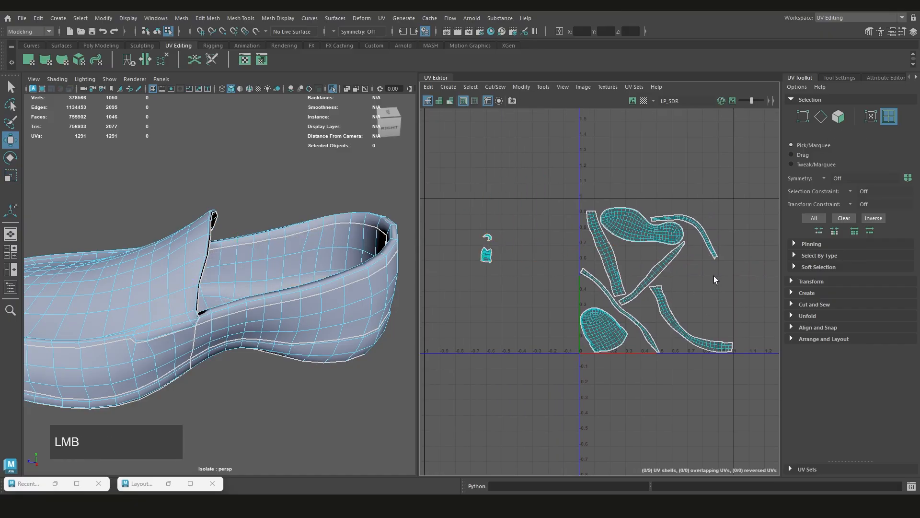
Select the seven main shoe shells and repack them in the 0–1 tile with Unfold3D at 4096 packing resolution and 32-pixel padding
{"action": "left_click_drag", "start_coordinate": [761, 188], "coordinate": [575, 394]}
{"action": "scroll", "coordinate": [623, 320], "scroll_direction": "down", "scroll_amount": 2}
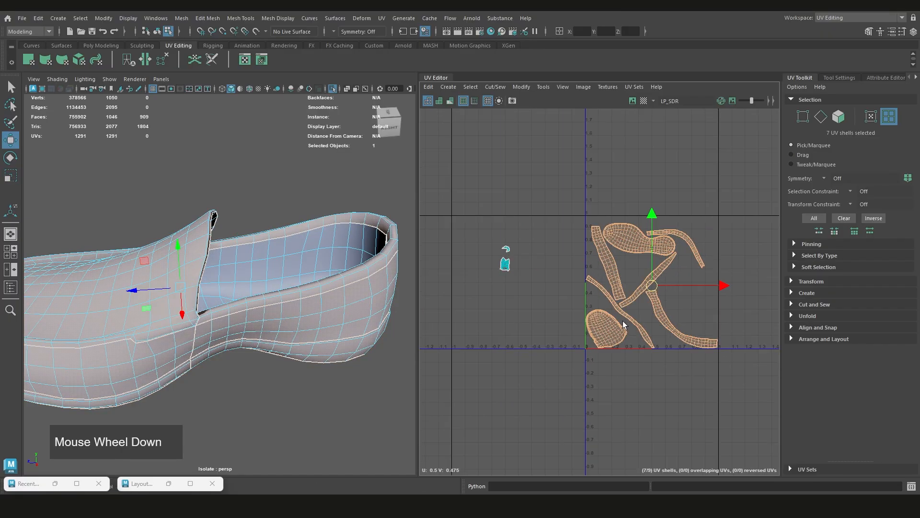
{"action": "scroll", "coordinate": [635, 331], "scroll_direction": "up", "scroll_amount": 2}
{"action": "middle_click_drag", "start_coordinate": [660, 318], "coordinate": [634, 312], "text": "alt"}
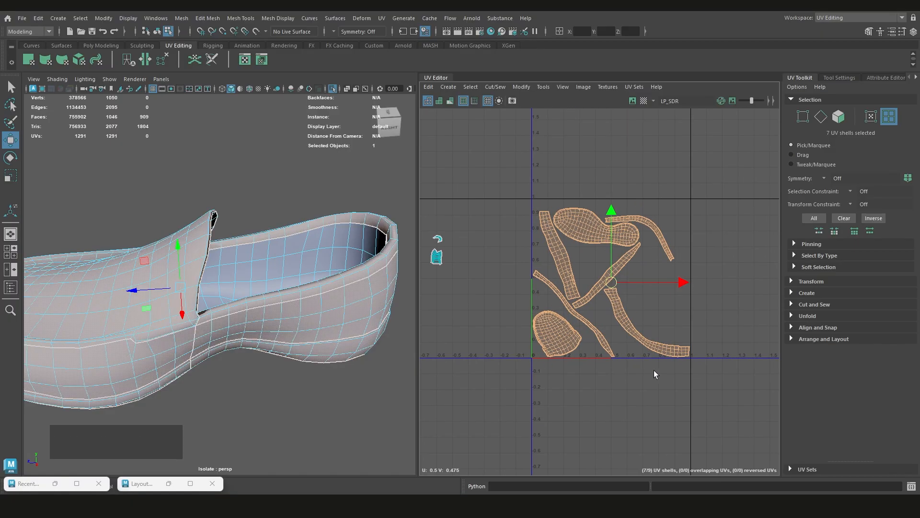
{"action": "scroll", "coordinate": [676, 213], "scroll_direction": "up", "scroll_amount": 1}
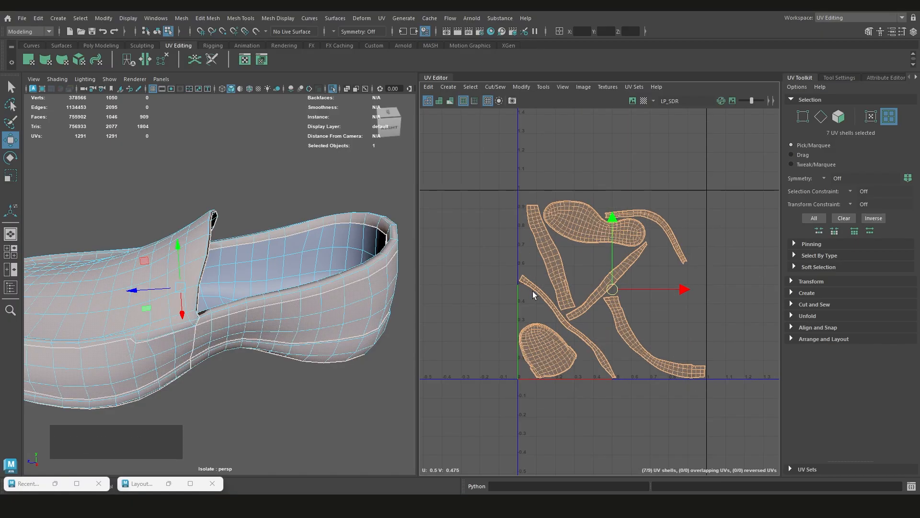
{"action": "scroll", "coordinate": [547, 302], "scroll_direction": "up", "scroll_amount": 1}
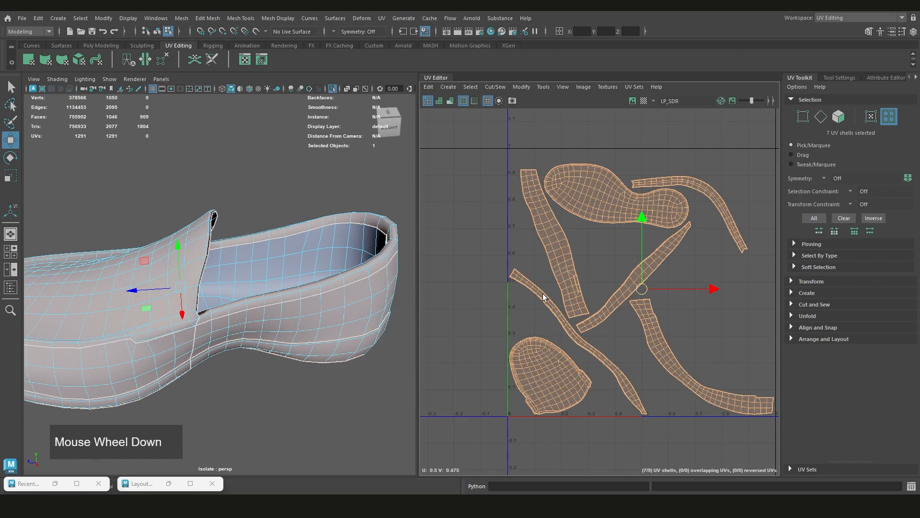
{"action": "scroll", "coordinate": [565, 307], "scroll_direction": "down", "scroll_amount": 2}
{"action": "scroll", "coordinate": [681, 311], "scroll_direction": "up", "scroll_amount": 1}
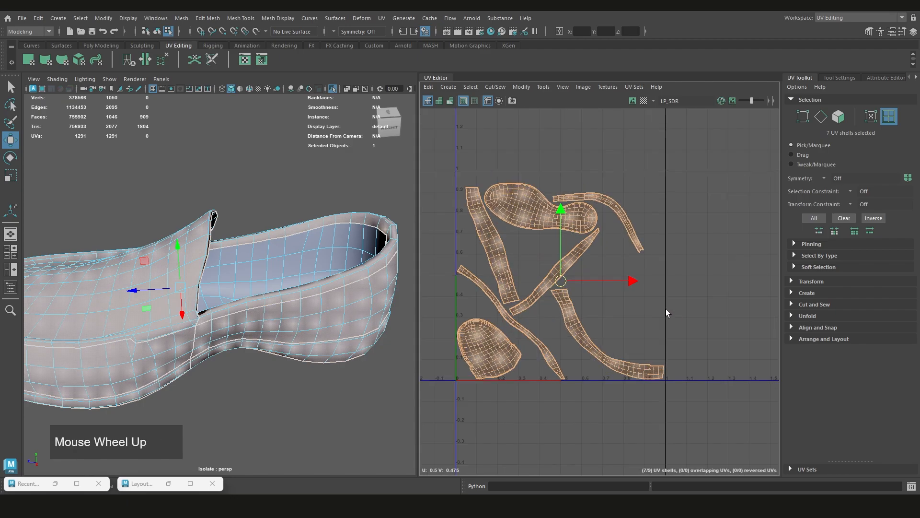
{"action": "scroll", "coordinate": [602, 310], "scroll_direction": "down", "scroll_amount": 3}
{"action": "scroll", "coordinate": [618, 268], "scroll_direction": "up", "scroll_amount": 1}
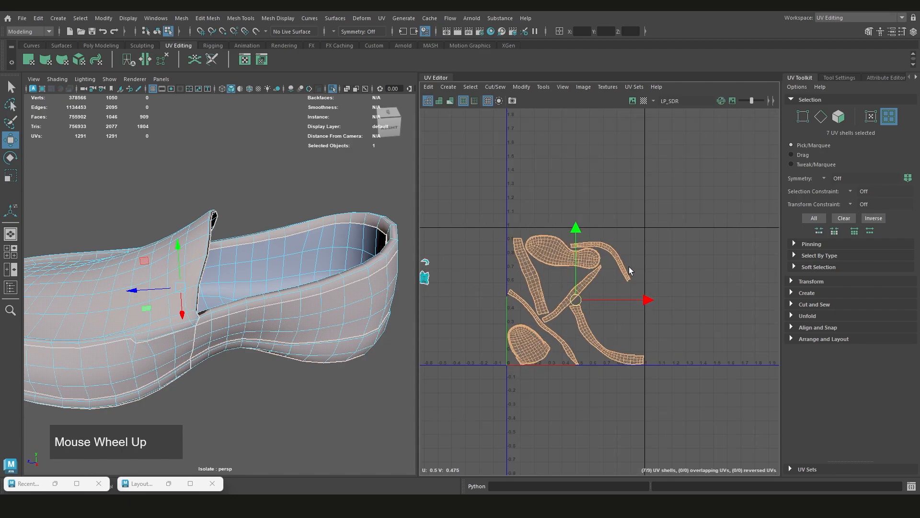
{"action": "right_click_drag", "start_coordinate": [638, 241], "coordinate": [576, 268], "text": "shift"}
{"action": "left_click", "coordinate": [210, 443]}
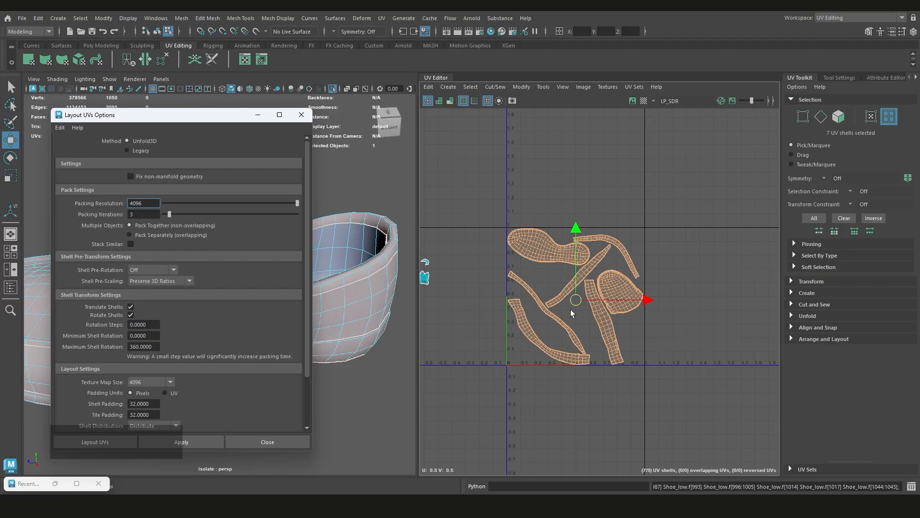
Compare the new packing with the previous layout by undoing and redoing it, and minimise the layout options window
{"action": "scroll", "coordinate": [530, 257], "scroll_direction": "up", "scroll_amount": 1}
{"action": "key", "text": "ctrl"}
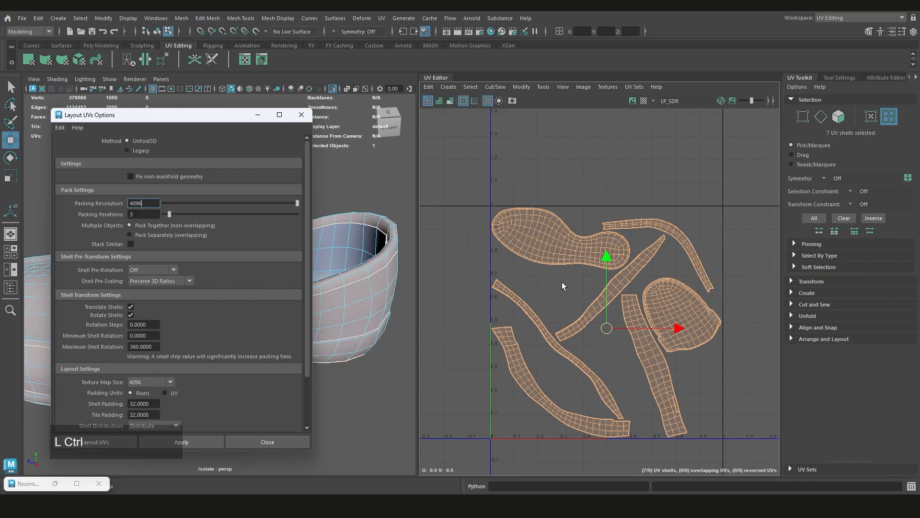
{"action": "middle_click_drag", "start_coordinate": [560, 284], "coordinate": [563, 272], "text": "alt"}
{"action": "key", "text": "ctrl+z"}
{"action": "key", "text": "shift+z"}
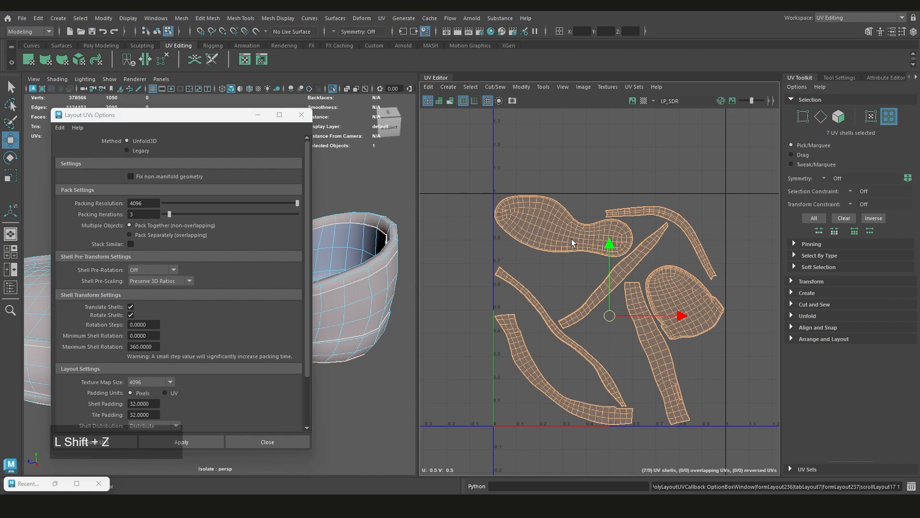
{"action": "key", "text": "ctrl+z"}
{"action": "key", "text": "shift+z"}
{"action": "left_click", "coordinate": [259, 116]}
Examine the repacked shells and their spacing from each other and from the edges of the 0–1 tile
{"action": "scroll", "coordinate": [574, 290], "scroll_direction": "down", "scroll_amount": 2}
{"action": "middle_click_drag", "start_coordinate": [575, 289], "coordinate": [581, 302], "text": "alt"}
{"action": "scroll", "coordinate": [583, 307], "scroll_direction": "up", "scroll_amount": 1}
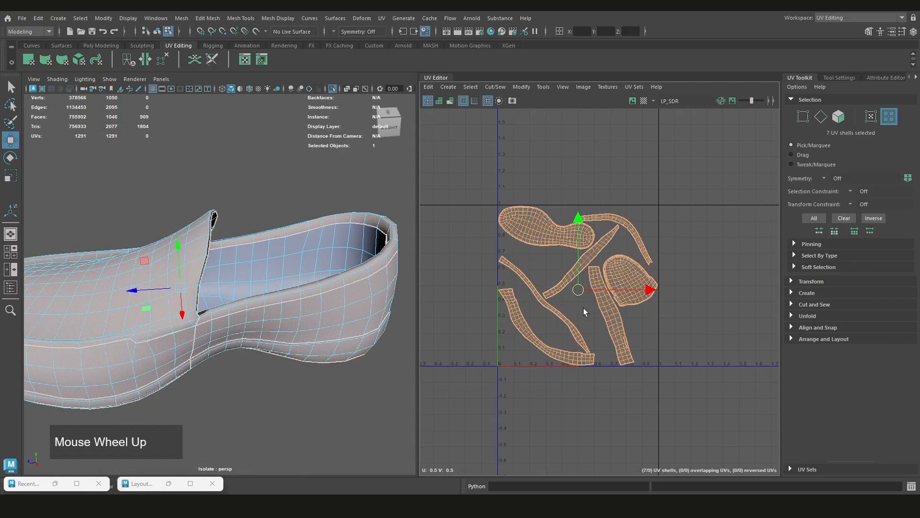
{"action": "scroll", "coordinate": [573, 238], "scroll_direction": "up", "scroll_amount": 3}
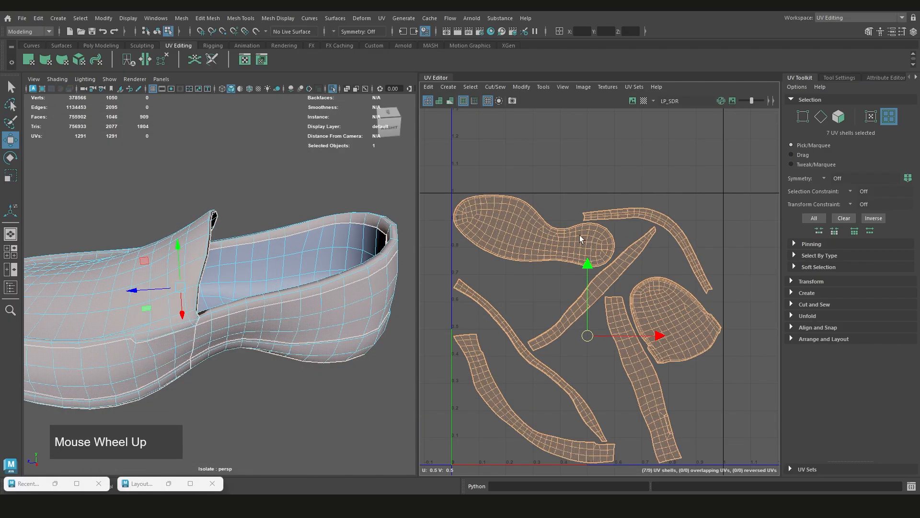
{"action": "scroll", "coordinate": [538, 240], "scroll_direction": "up", "scroll_amount": 1}
{"action": "scroll", "coordinate": [168, 309], "scroll_direction": "up", "scroll_amount": 2}
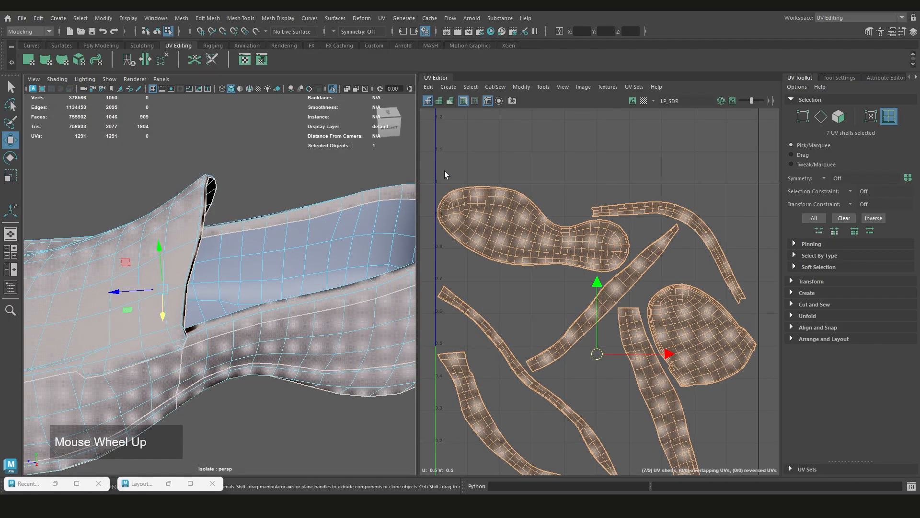
{"action": "scroll", "coordinate": [470, 184], "scroll_direction": "up", "scroll_amount": 3}
{"action": "scroll", "coordinate": [470, 184], "scroll_direction": "down", "scroll_amount": 3}
{"action": "middle_click_drag", "start_coordinate": [487, 189], "coordinate": [525, 234], "text": "alt"}
{"action": "scroll", "coordinate": [534, 195], "scroll_direction": "up", "scroll_amount": 2}
{"action": "scroll", "coordinate": [503, 167], "scroll_direction": "down", "scroll_amount": 2}
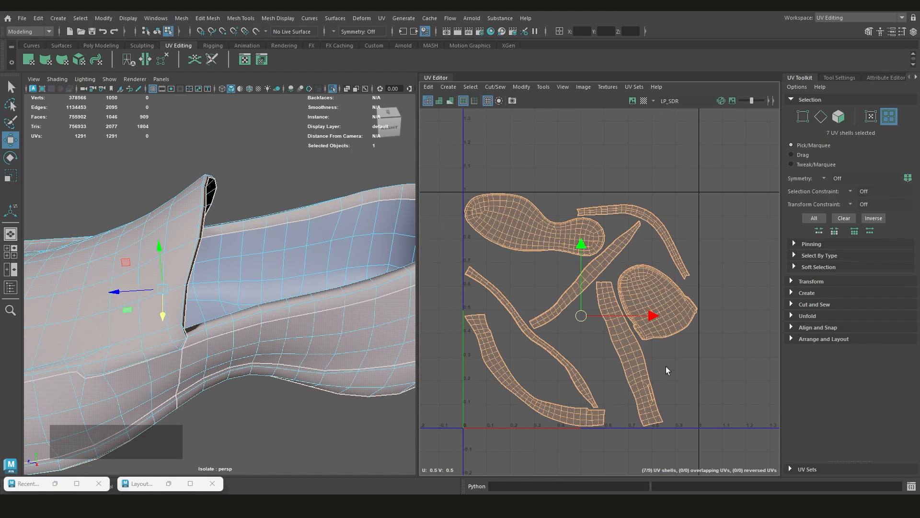
{"action": "scroll", "coordinate": [606, 253], "scroll_direction": "down", "scroll_amount": 3}
Try moving the sole shell over the neighbouring strip and past the tile's upper edge, undoing each move
{"action": "left_click", "coordinate": [564, 230]}
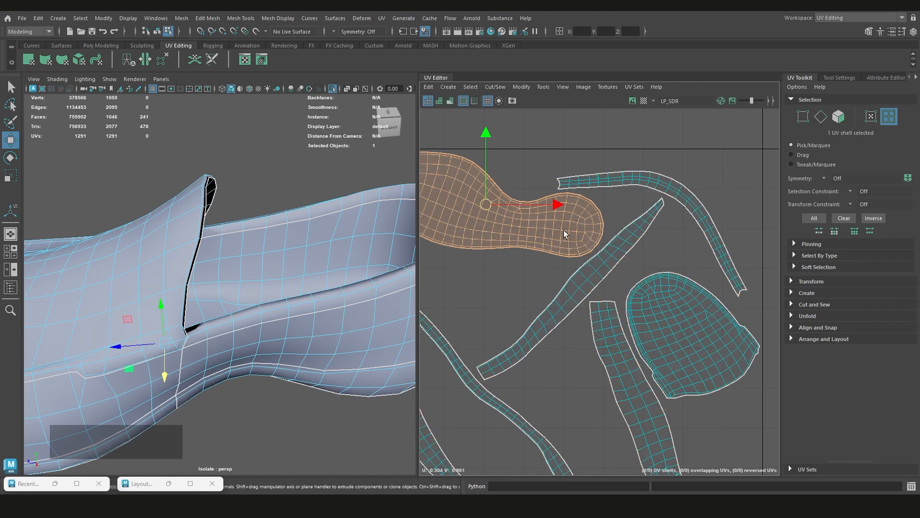
{"action": "middle_click_drag", "start_coordinate": [537, 231], "coordinate": [564, 244]}
{"action": "scroll", "coordinate": [623, 291], "scroll_direction": "down", "scroll_amount": 2}
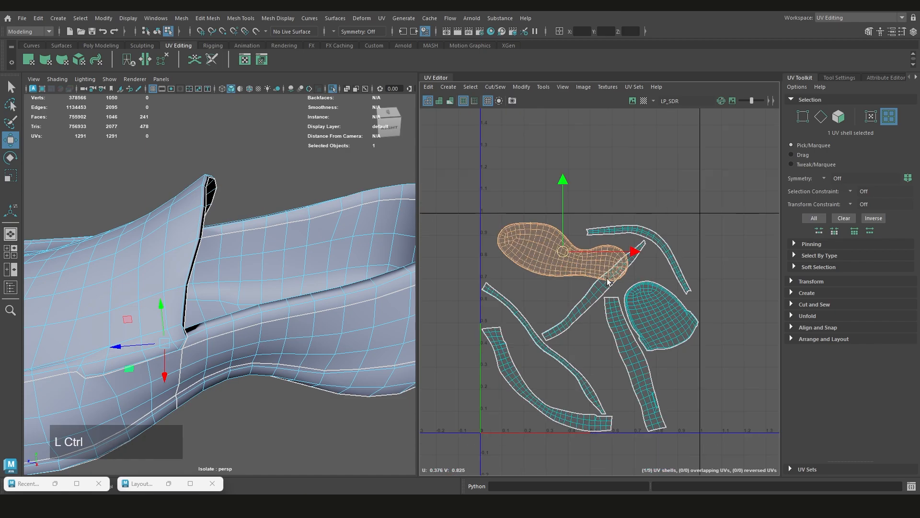
{"action": "key", "text": "ctrl+z"}
{"action": "middle_click_drag", "start_coordinate": [446, 231], "coordinate": [427, 242], "text": "alt"}
{"action": "scroll", "coordinate": [426, 243], "scroll_direction": "up", "scroll_amount": 1}
{"action": "scroll", "coordinate": [457, 247], "scroll_direction": "up", "scroll_amount": 3}
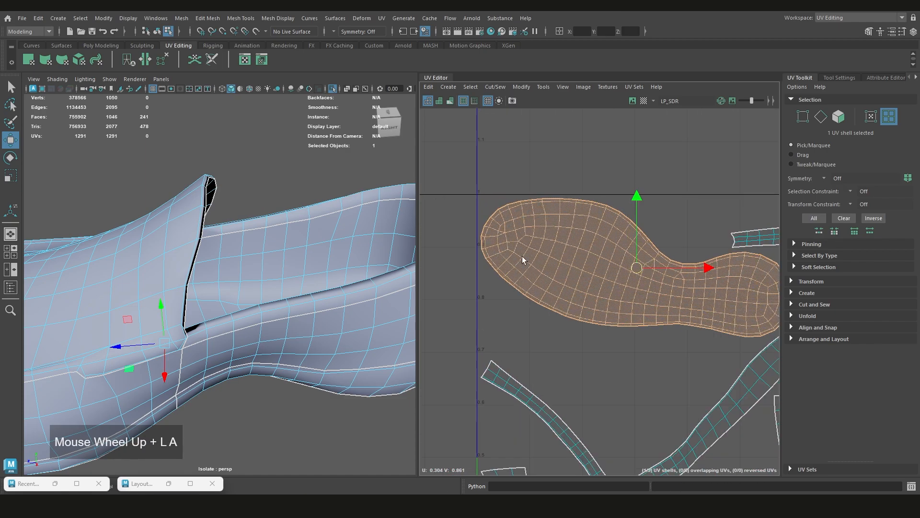
{"action": "middle_click_drag", "start_coordinate": [522, 256], "coordinate": [554, 196]}
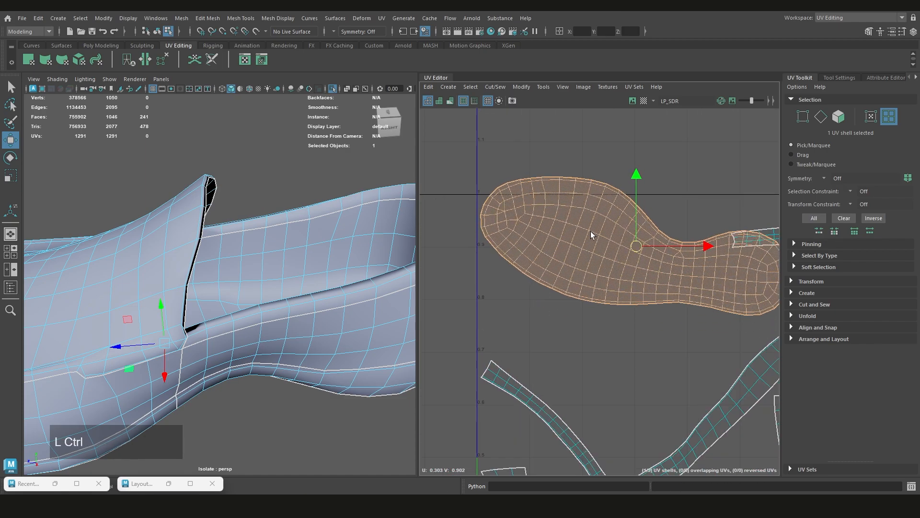
{"action": "key", "text": "ctrl+z"}
Try shifting the diagonal strip shell beside the sole shell and undo the move
{"action": "middle_click_drag", "start_coordinate": [664, 287], "coordinate": [460, 231], "text": "alt"}
{"action": "scroll", "coordinate": [612, 277], "scroll_direction": "down", "scroll_amount": 1}
{"action": "left_click", "coordinate": [612, 278]}
{"action": "middle_click_drag", "start_coordinate": [611, 278], "coordinate": [590, 270]}
{"action": "key", "text": "ctrl+z"}
Examine the unused gaps between the packed shells across the 0–1 tile
{"action": "scroll", "coordinate": [624, 283], "scroll_direction": "down", "scroll_amount": 2}
{"action": "middle_click_drag", "start_coordinate": [548, 351], "coordinate": [560, 285], "text": "alt"}
{"action": "key", "text": "q"}
{"action": "scroll", "coordinate": [594, 291], "scroll_direction": "down", "scroll_amount": 2}
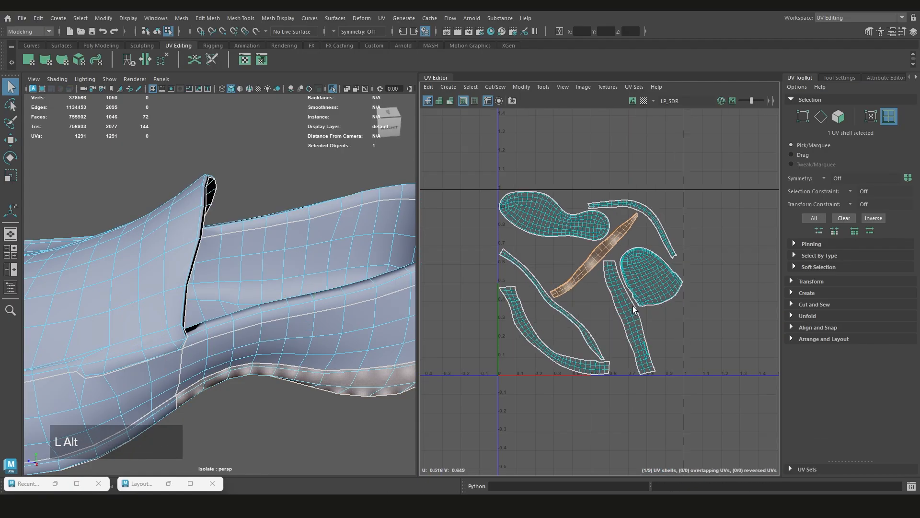
{"action": "middle_click_drag", "start_coordinate": [633, 306], "coordinate": [629, 306], "text": "alt"}
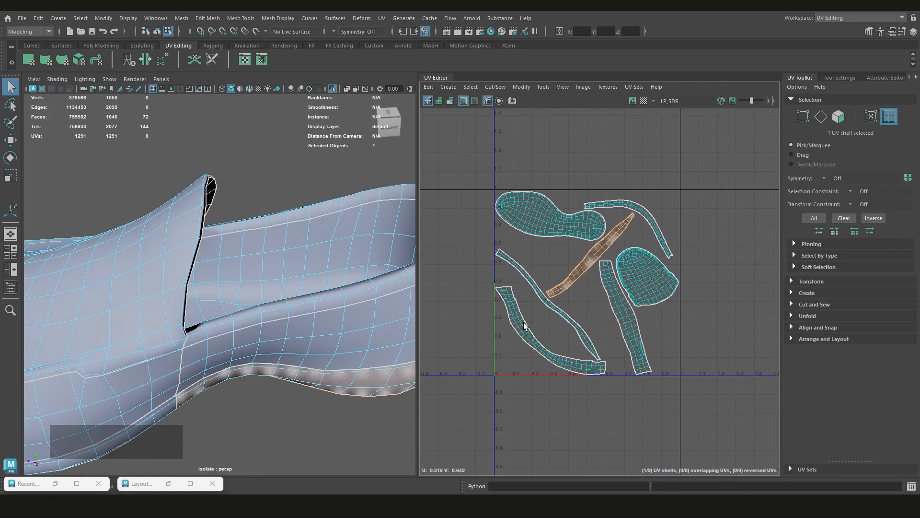
{"action": "scroll", "coordinate": [571, 338], "scroll_direction": "up", "scroll_amount": 3}
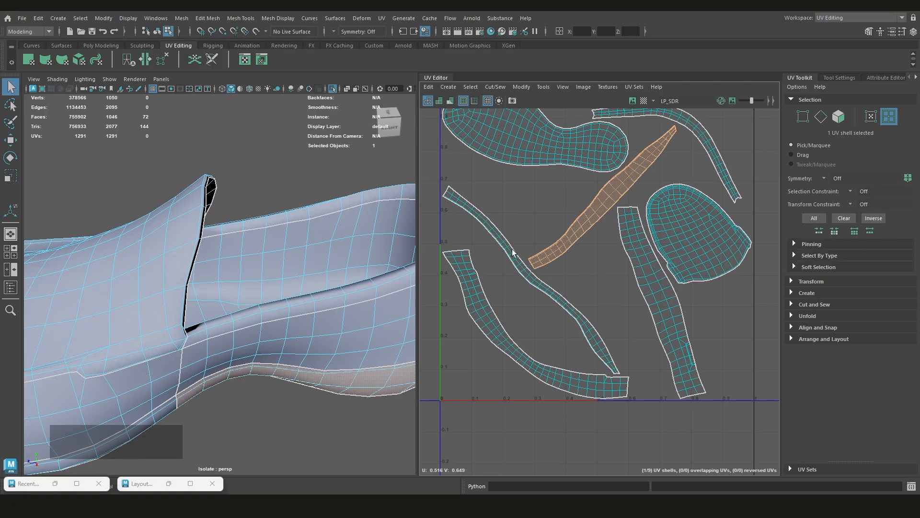
{"action": "scroll", "coordinate": [601, 340], "scroll_direction": "down", "scroll_amount": 2}
{"action": "scroll", "coordinate": [552, 335], "scroll_direction": "down", "scroll_amount": 2}
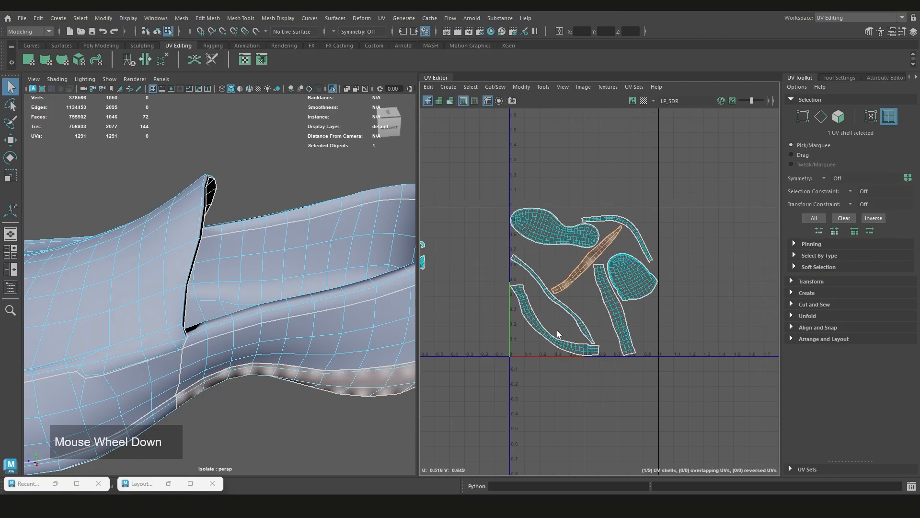
{"action": "scroll", "coordinate": [631, 176], "scroll_direction": "up", "scroll_amount": 2}
{"action": "scroll", "coordinate": [627, 278], "scroll_direction": "down", "scroll_amount": 6}
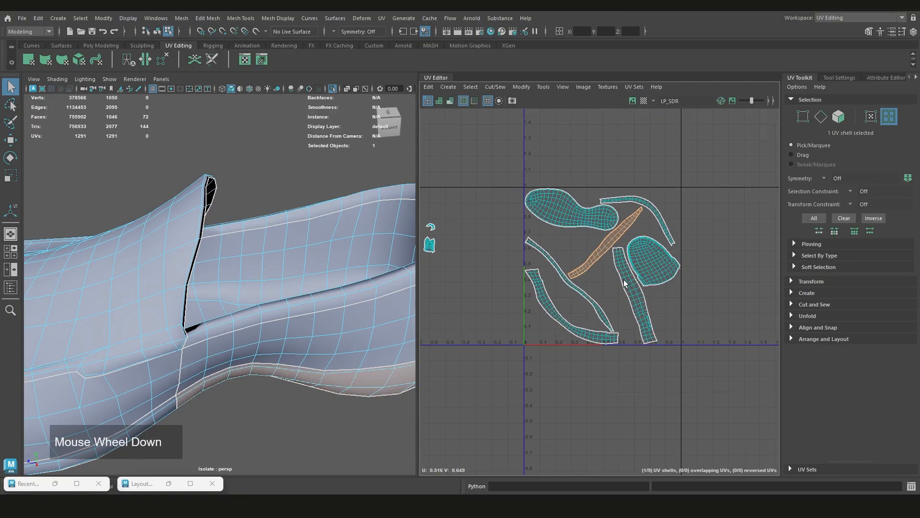
{"action": "mouse_move", "coordinate": [631, 278]}
{"action": "middle_mouse_down", "text": "alt"}
{"action": "mouse_move", "coordinate": [633, 261]}
{"action": "mouse_move", "coordinate": [622, 276]}
{"action": "middle_mouse_up", "text": "alt"}
{"action": "scroll", "coordinate": [622, 276], "scroll_direction": "up", "scroll_amount": 4}
{"action": "scroll", "coordinate": [622, 278], "scroll_direction": "up", "scroll_amount": 2}
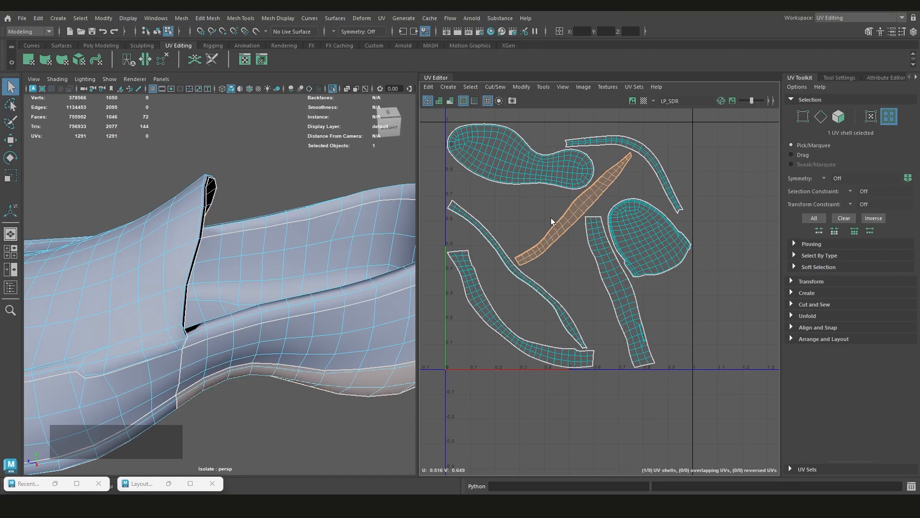
{"action": "scroll", "coordinate": [610, 297], "scroll_direction": "down", "scroll_amount": 3}
{"action": "scroll", "coordinate": [606, 302], "scroll_direction": "up", "scroll_amount": 3}
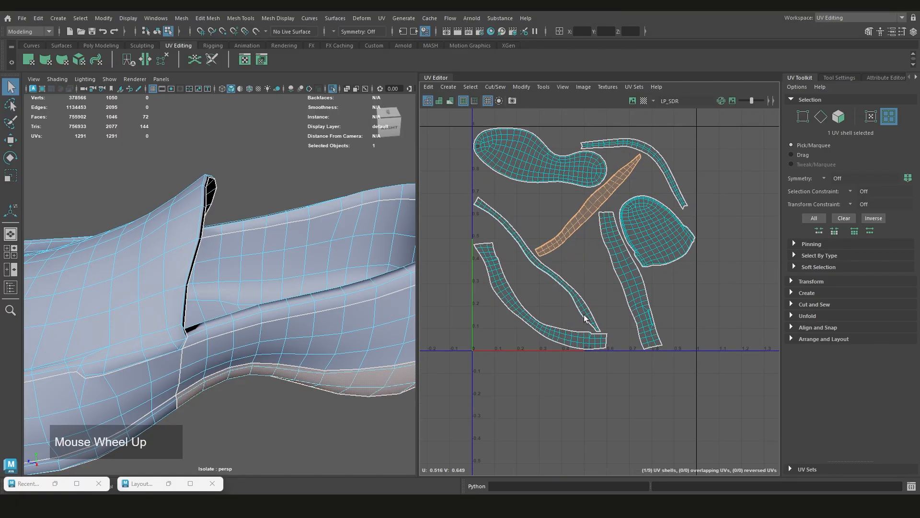
{"action": "scroll", "coordinate": [591, 277], "scroll_direction": "down", "scroll_amount": 1}
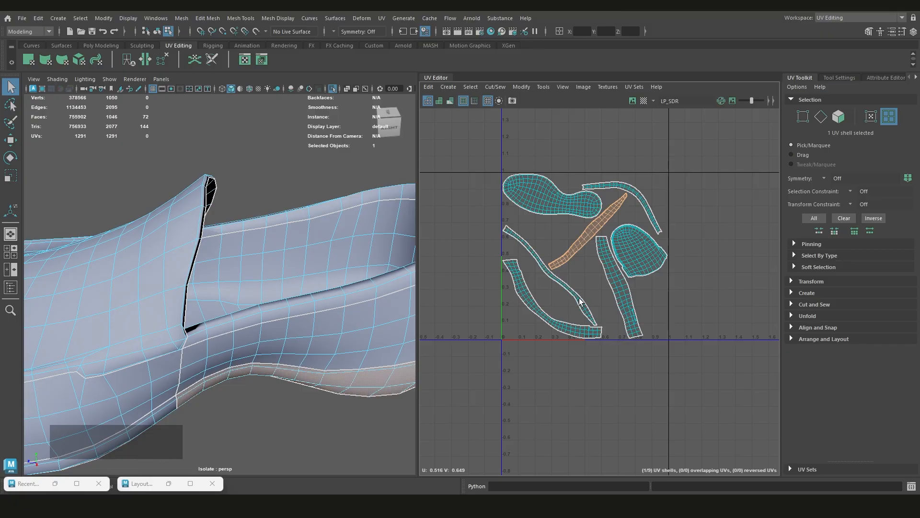
{"action": "scroll", "coordinate": [338, 293], "scroll_direction": "down", "scroll_amount": 5}
{"action": "scroll", "coordinate": [602, 282], "scroll_direction": "up", "scroll_amount": 2}
{"action": "scroll", "coordinate": [604, 287], "scroll_direction": "down", "scroll_amount": 2}
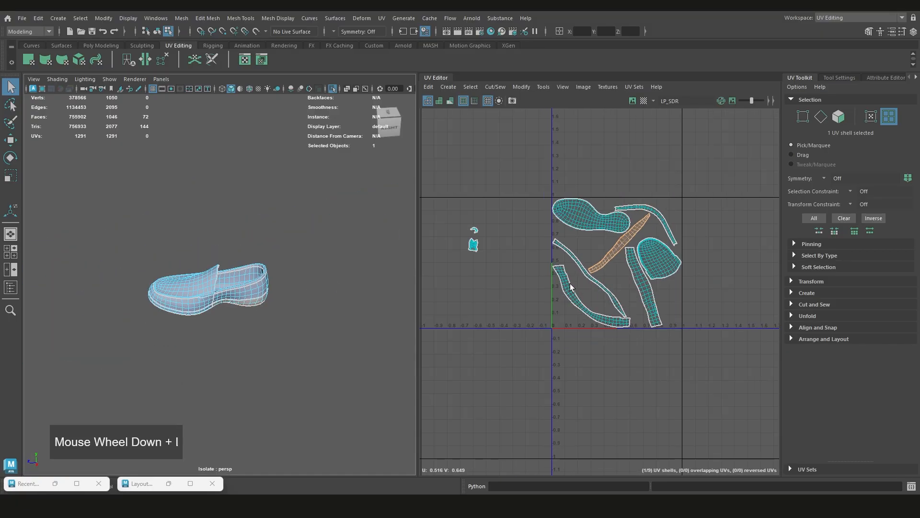
{"action": "middle_click_drag", "start_coordinate": [592, 304], "coordinate": [565, 307], "text": "alt"}
{"action": "scroll", "coordinate": [611, 322], "scroll_direction": "up", "scroll_amount": 3}
{"action": "scroll", "coordinate": [579, 249], "scroll_direction": "up", "scroll_amount": 3}
Rotate the diagonal strip shell to horizontal and place it along the bottom edge of the 0–1 tile
{"action": "left_click", "coordinate": [579, 249]}
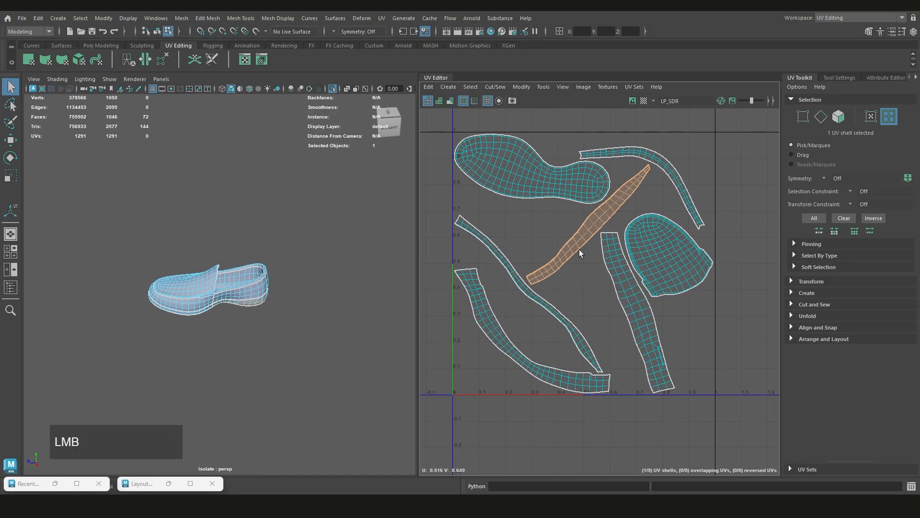
{"action": "scroll", "coordinate": [579, 249], "scroll_direction": "down", "scroll_amount": 2}
{"action": "middle_click_drag", "start_coordinate": [579, 250], "coordinate": [561, 243], "text": "alt"}
{"action": "key", "text": "r"}
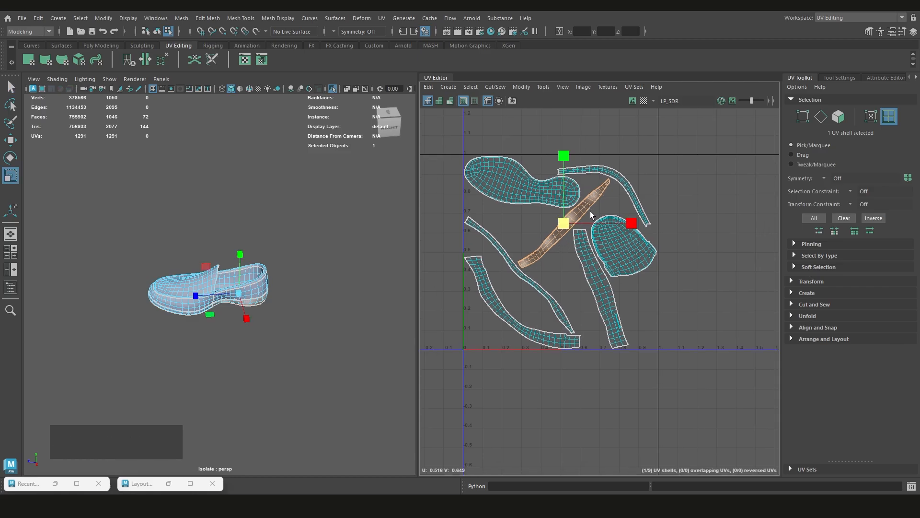
{"action": "key", "text": "e"}
{"action": "left_click_drag", "start_coordinate": [618, 190], "coordinate": [626, 242]}
{"action": "key", "text": "w"}
{"action": "middle_click_drag", "start_coordinate": [568, 240], "coordinate": [533, 346]}
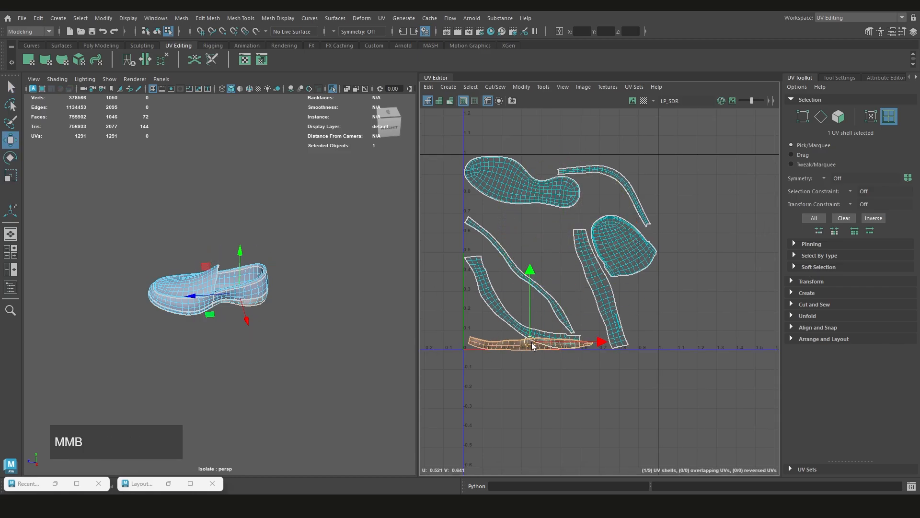
Rotate the long, narrow S-shaped strip shell to nearly horizontal and place it just above the bottom strip
{"action": "left_click", "coordinate": [509, 317]}
{"action": "left_click", "coordinate": [533, 278]}
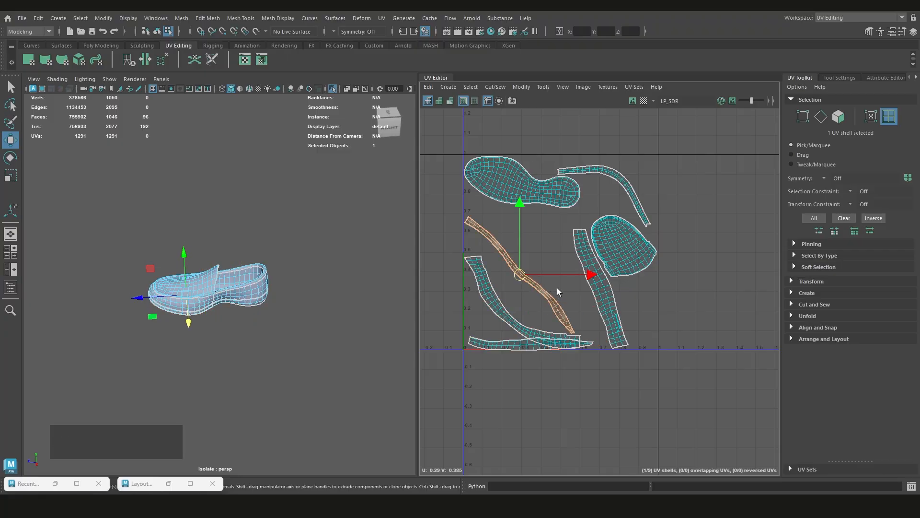
{"action": "key", "text": "r"}
{"action": "key", "text": "e"}
{"action": "left_click_drag", "start_coordinate": [588, 298], "coordinate": [586, 242]}
{"action": "key", "text": "w"}
{"action": "middle_click_drag", "start_coordinate": [529, 282], "coordinate": [559, 346]}
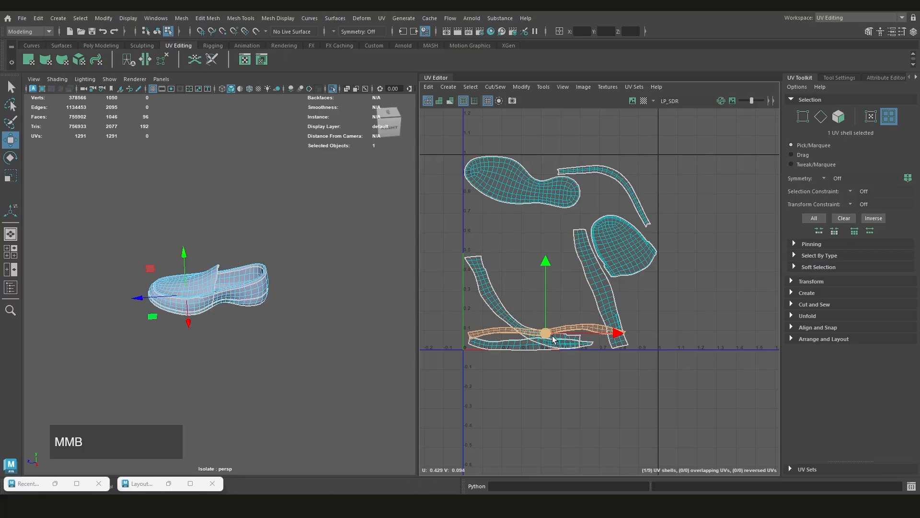
Try rotating the wide curved strip shell to roughly horizontal and placing it above the two bottom strips
{"action": "left_click", "coordinate": [508, 314]}
{"action": "middle_click_drag", "start_coordinate": [507, 287], "coordinate": [568, 251]}
{"action": "key", "text": "w"}
{"action": "key", "text": "e"}
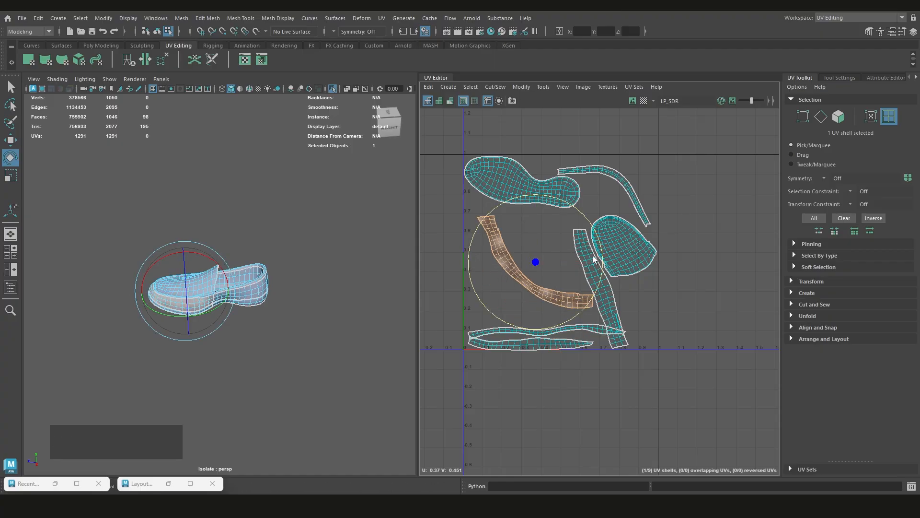
{"action": "left_click_drag", "start_coordinate": [594, 255], "coordinate": [579, 222]}
{"action": "middle_click_drag", "start_coordinate": [563, 283], "coordinate": [549, 316]}
{"action": "key", "text": "w"}
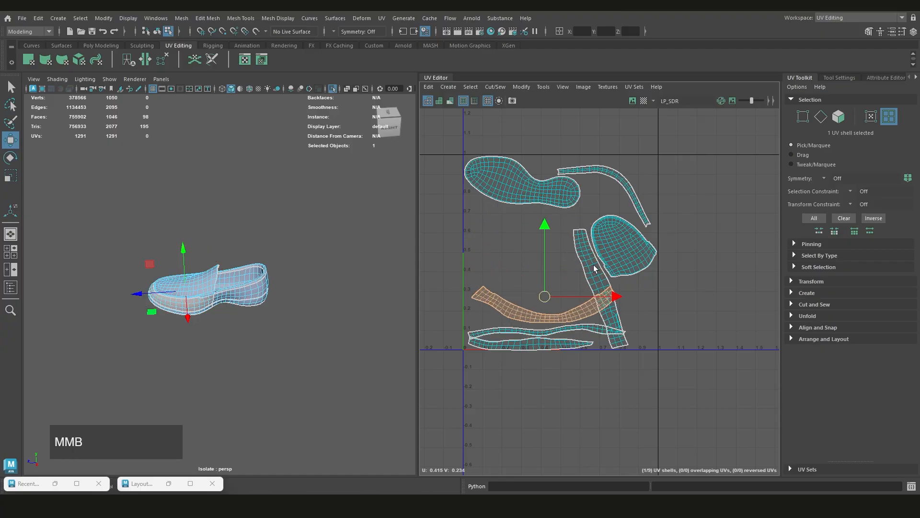
Try rotating the wide, upright side strip shell to nearly horizontal and stacking it above the curved strip
{"action": "left_click", "coordinate": [594, 265]}
{"action": "key", "text": "w"}
{"action": "key", "text": "e"}
{"action": "left_click_drag", "start_coordinate": [638, 270], "coordinate": [594, 218]}
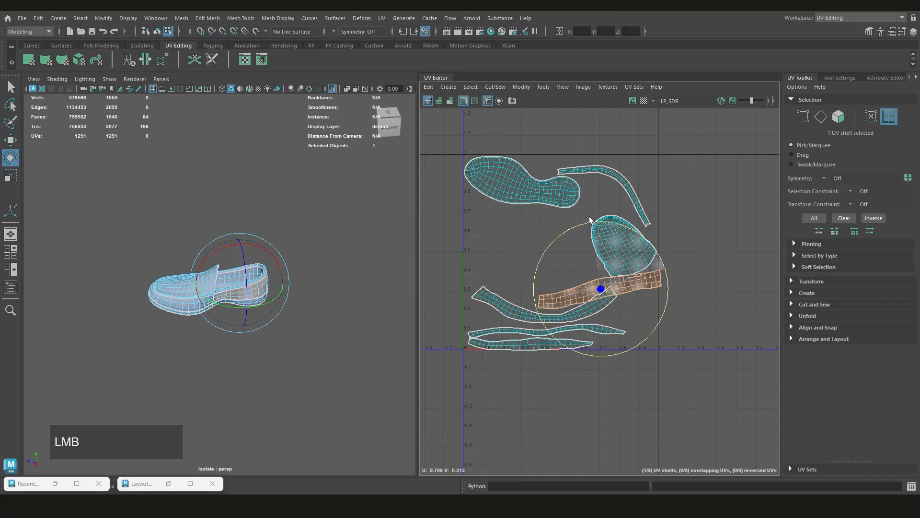
{"action": "middle_click_drag", "start_coordinate": [638, 286], "coordinate": [559, 263]}
{"action": "key", "text": "ctrl+z"}
{"action": "key", "text": "w"}
Try moving the rounded vamp shell up beside the sole shell and the thin arched strip below it
{"action": "left_click", "coordinate": [630, 198]}
{"action": "left_click", "coordinate": [631, 262]}
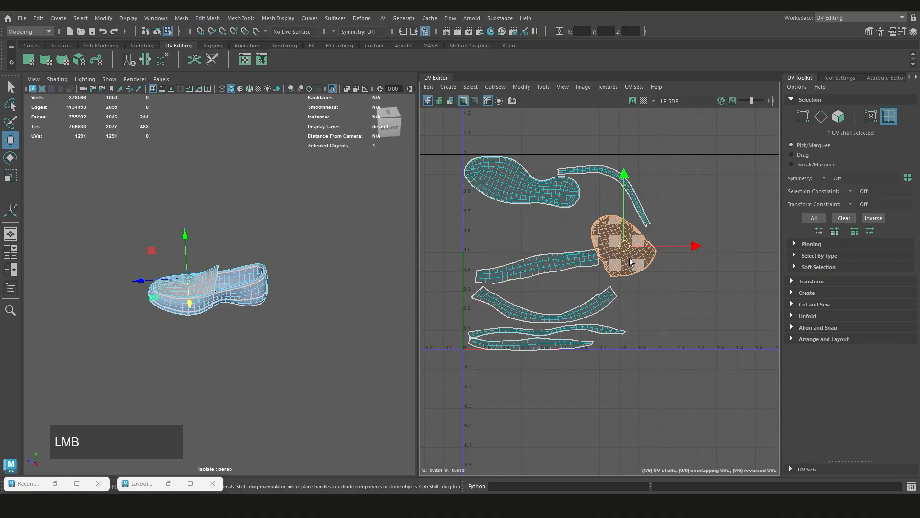
{"action": "middle_click_drag", "start_coordinate": [621, 262], "coordinate": [621, 215]}
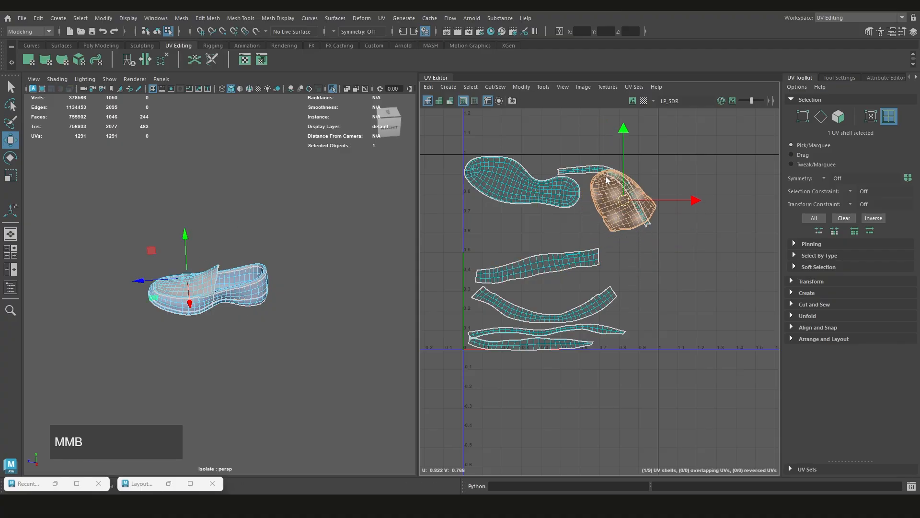
{"action": "left_click", "coordinate": [594, 175]}
{"action": "middle_click_drag", "start_coordinate": [594, 176], "coordinate": [594, 245]}
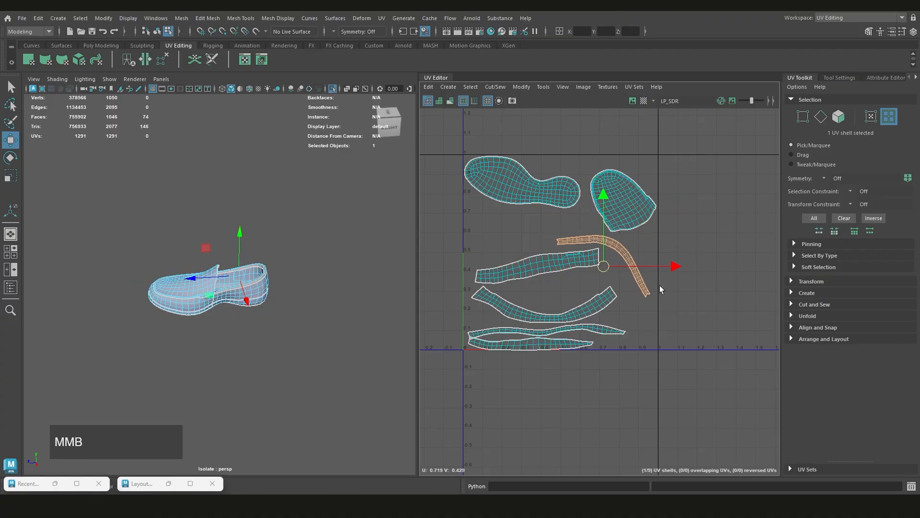
Undo the shell rotations and moves to restore the earlier layout with the narrow strip diagonal below the sole shell
{"action": "scroll", "coordinate": [661, 287], "scroll_direction": "down", "scroll_amount": 2}
{"action": "scroll", "coordinate": [622, 283], "scroll_direction": "up", "scroll_amount": 3}
{"action": "key", "text": "ctrl+z"}
{"action": "key", "text": "ctrl+z"}
{"action": "key", "text": "ctrl+z"}
{"action": "key", "text": "ctrl+z"}
{"action": "key", "text": "ctrl+z"}
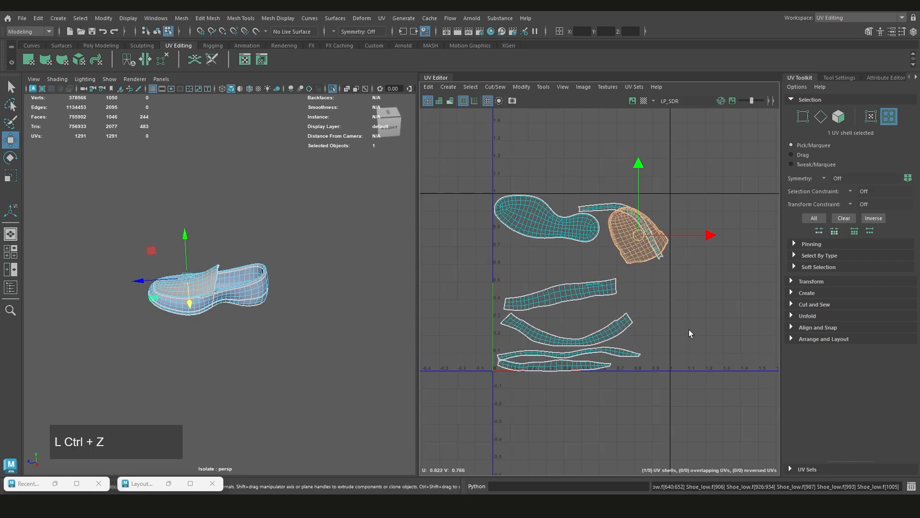
{"action": "key", "text": "ctrl+z"}
{"action": "key", "text": "ctrl+z"}
{"action": "key", "text": "ctrl+z"}
{"action": "key", "text": "ctrl+z"}
{"action": "key", "text": "ctrl+z"}
{"action": "key", "text": "ctrl+z"}
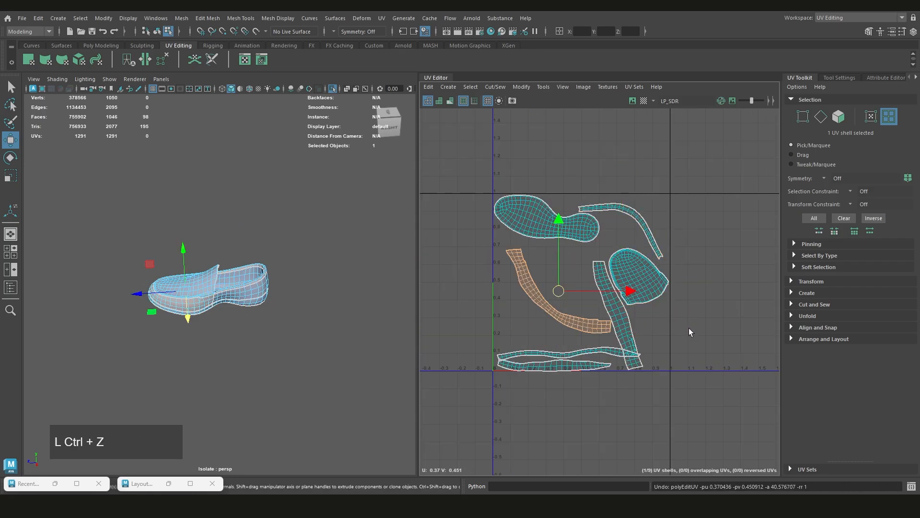
{"action": "key", "text": "ctrl+z"}
{"action": "key", "text": "ctrl+z"}
{"action": "key", "text": "ctrl+z"}
{"action": "key", "text": "ctrl+z"}
{"action": "key", "text": "ctrl+z"}
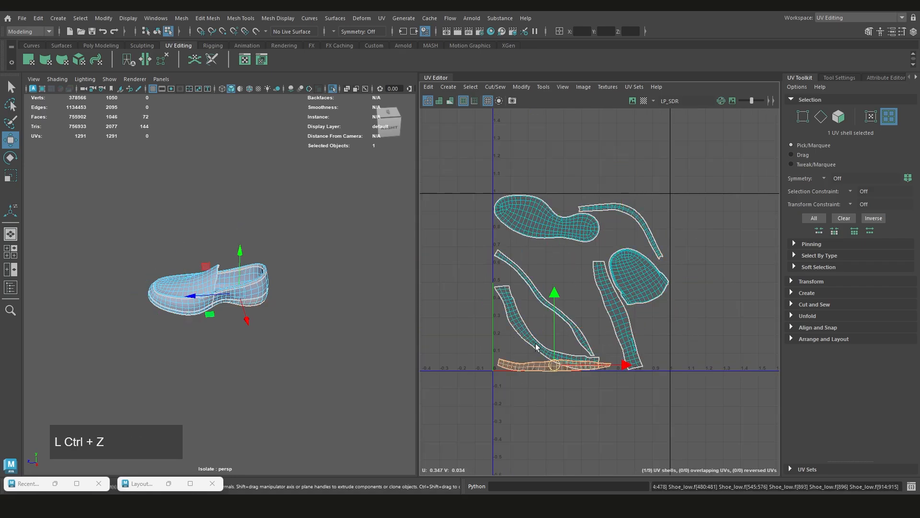
{"action": "key", "text": "ctrl+z"}
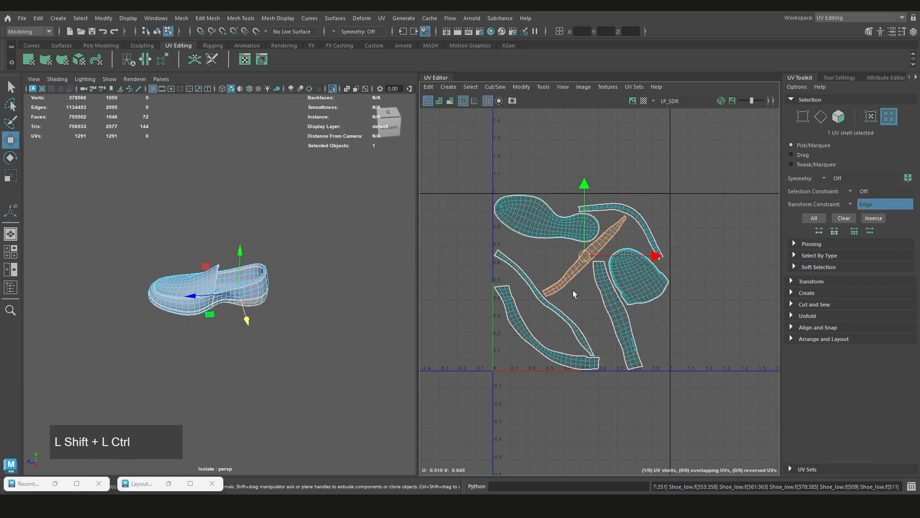
{"action": "key", "text": "shift+z"}
{"action": "key", "text": "shift+z"}
{"action": "key", "text": "ctrl+z"}
{"action": "key", "text": "ctrl+z"}
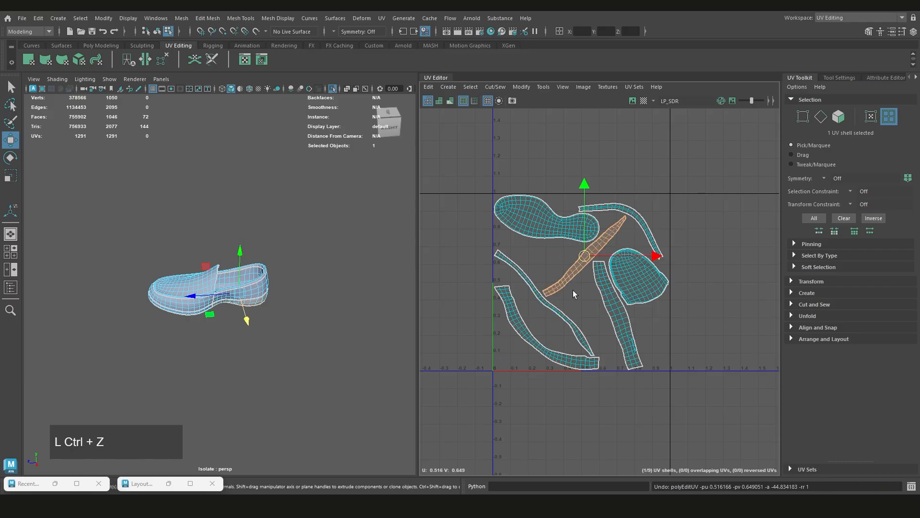
Select the sole shell and examine where it sits on the shoe model
{"action": "left_click", "coordinate": [694, 295]}
{"action": "scroll", "coordinate": [584, 233], "scroll_direction": "up", "scroll_amount": 2}
{"action": "scroll", "coordinate": [585, 233], "scroll_direction": "down", "scroll_amount": 2}
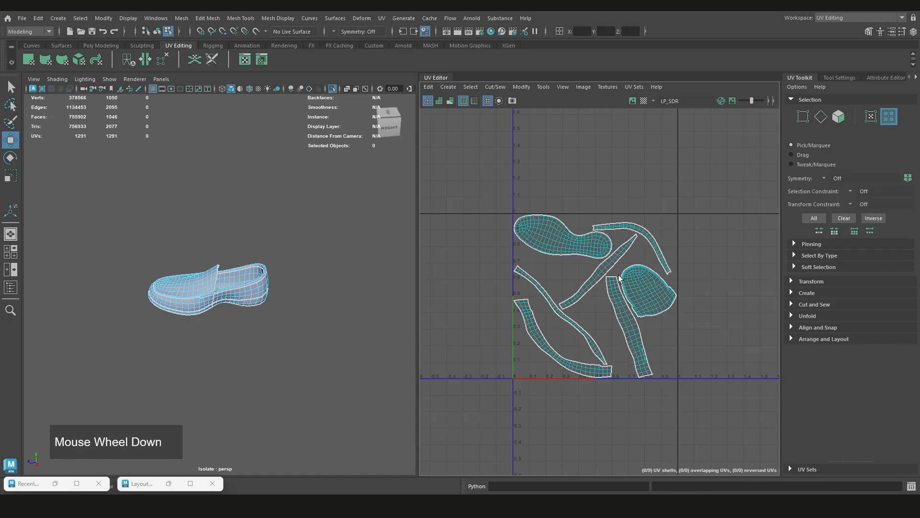
{"action": "mouse_move", "coordinate": [518, 311]}
{"action": "middle_mouse_down", "text": "alt"}
{"action": "mouse_move", "coordinate": [531, 319]}
{"action": "mouse_move", "coordinate": [517, 312]}
{"action": "middle_mouse_up", "text": "alt"}
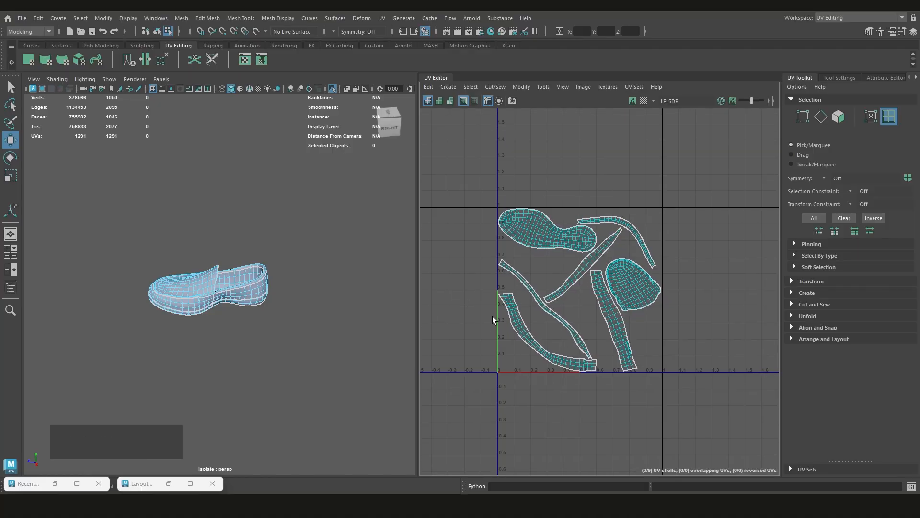
{"action": "left_click", "coordinate": [555, 242]}
{"action": "left_click_drag", "start_coordinate": [364, 288], "coordinate": [259, 240], "text": "alt"}
{"action": "scroll", "coordinate": [259, 240], "scroll_direction": "up", "scroll_amount": 3}
{"action": "middle_click_drag", "start_coordinate": [403, 259], "coordinate": [432, 302], "text": "alt"}
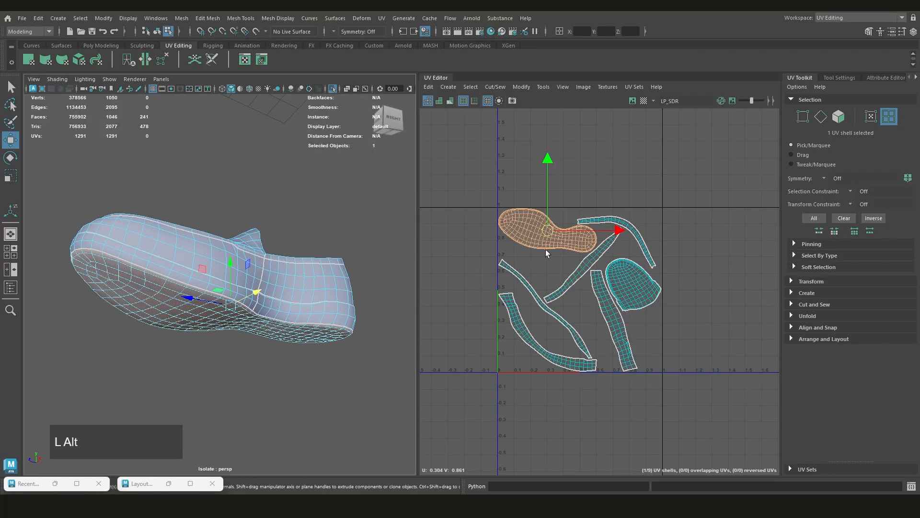
Try scaling the sole shell down uniformly and undo the scaling
{"action": "scroll", "coordinate": [546, 249], "scroll_direction": "up", "scroll_amount": 2}
{"action": "key", "text": "r"}
{"action": "middle_click_drag", "start_coordinate": [564, 251], "coordinate": [544, 254]}
{"action": "scroll", "coordinate": [544, 278], "scroll_direction": "down", "scroll_amount": 2}
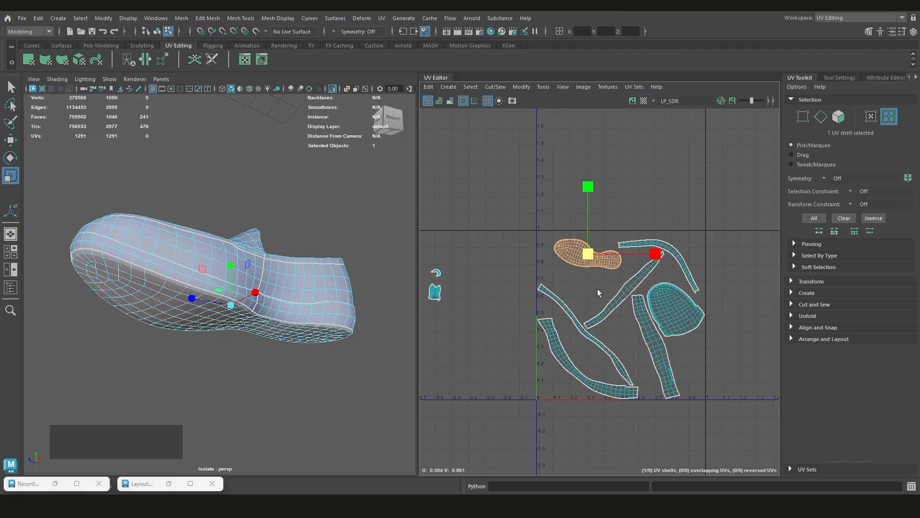
{"action": "key", "text": "ctrl+z"}
{"action": "scroll", "coordinate": [597, 283], "scroll_direction": "up", "scroll_amount": 2}
{"action": "scroll", "coordinate": [597, 266], "scroll_direction": "down", "scroll_amount": 2}
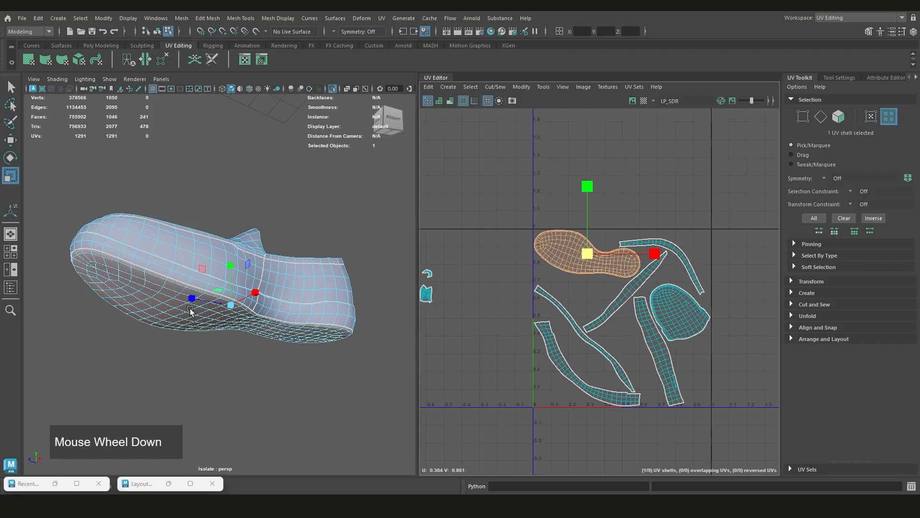
Compare the underside of the shoe model with the selected sole shell in the UV layout
{"action": "left_click_drag", "start_coordinate": [191, 308], "coordinate": [237, 287], "text": "alt"}
{"action": "left_click_drag", "start_coordinate": [528, 275], "coordinate": [530, 307], "text": "alt"}
{"action": "scroll", "coordinate": [530, 307], "scroll_direction": "down", "scroll_amount": 2}
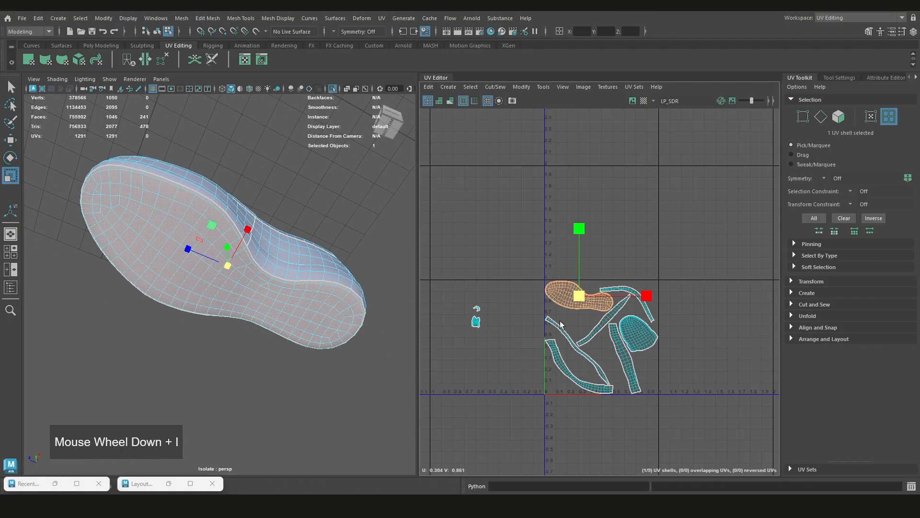
{"action": "scroll", "coordinate": [617, 285], "scroll_direction": "up", "scroll_amount": 3}
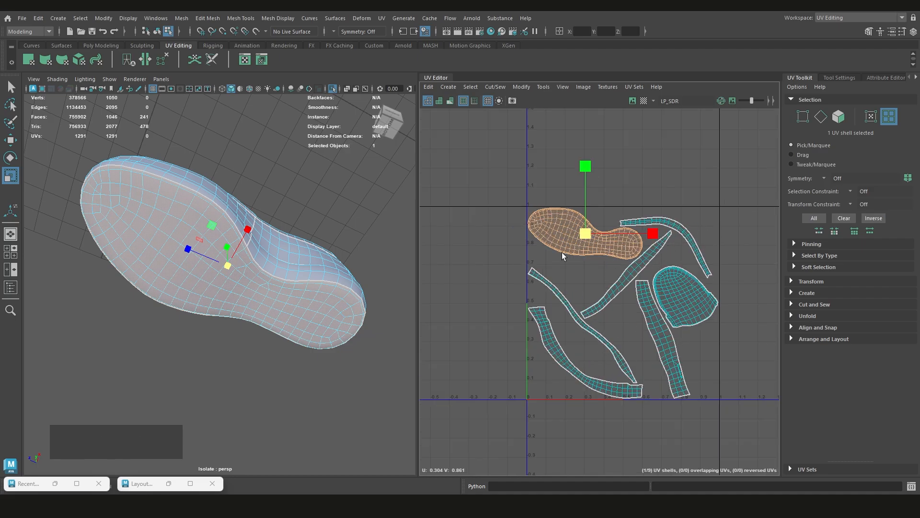
{"action": "scroll", "coordinate": [580, 232], "scroll_direction": "up", "scroll_amount": 2}
Try shifting the sole shell slightly upward and undo the move
{"action": "key", "text": "w"}
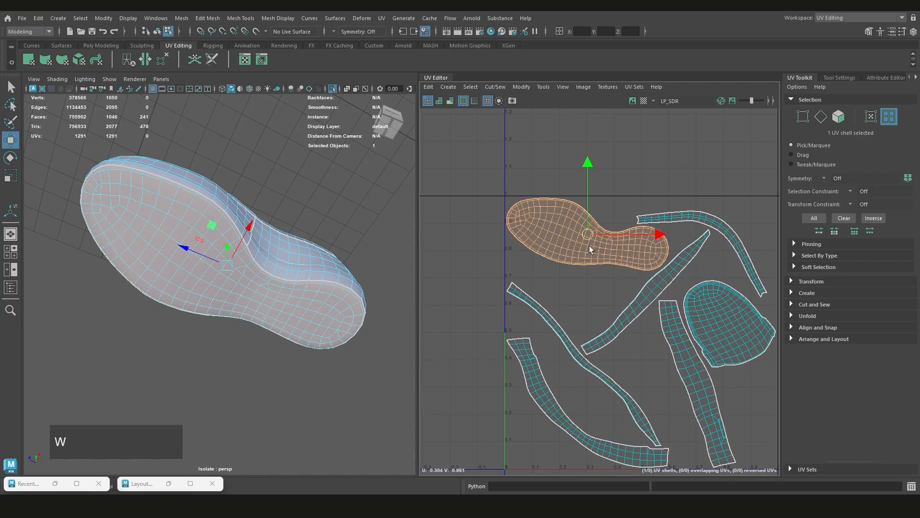
{"action": "middle_click_drag", "start_coordinate": [589, 245], "coordinate": [593, 226]}
{"action": "key", "text": "ctrl+z"}
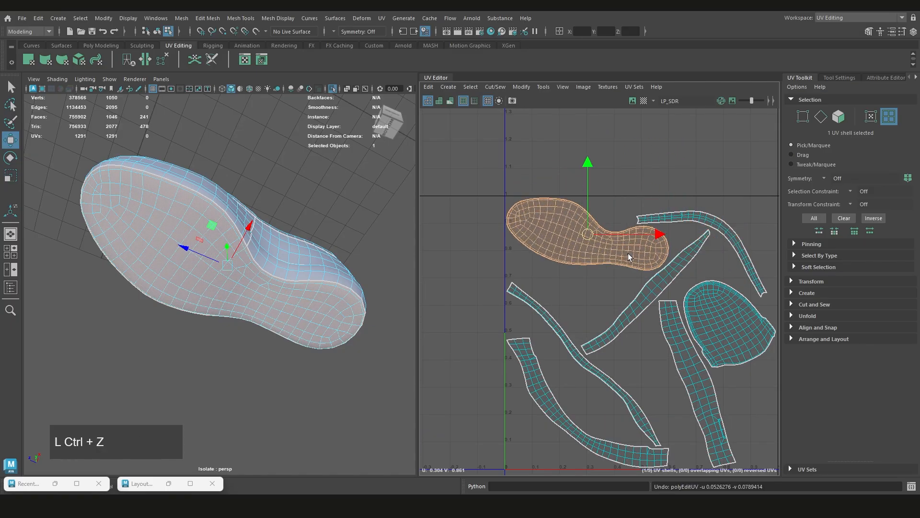
{"action": "scroll", "coordinate": [631, 258], "scroll_direction": "down", "scroll_amount": 4}
{"action": "scroll", "coordinate": [547, 251], "scroll_direction": "up", "scroll_amount": 2}
{"action": "scroll", "coordinate": [551, 250], "scroll_direction": "down", "scroll_amount": 2}
{"action": "scroll", "coordinate": [580, 239], "scroll_direction": "up", "scroll_amount": 2}
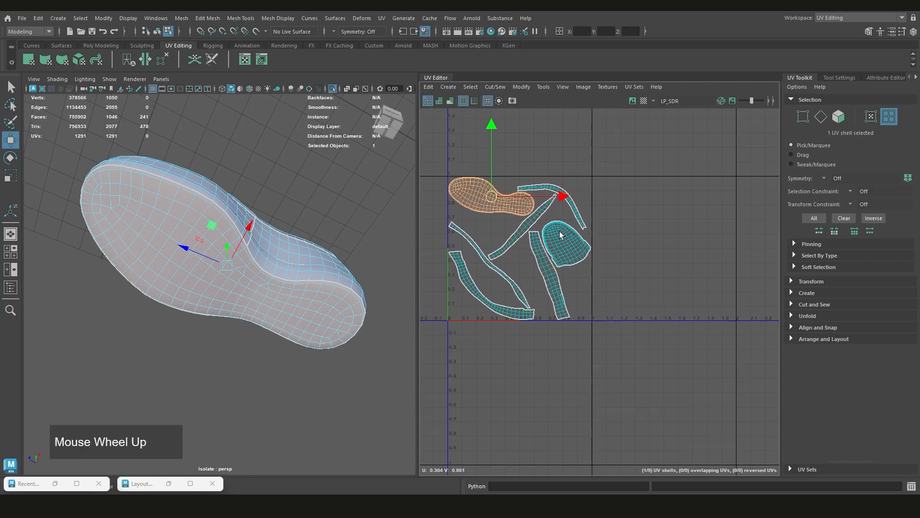
Try moving the rounded vamp shell out of the 0–1 tile into the neighbouring tile
{"action": "left_click", "coordinate": [581, 254]}
{"action": "key", "text": "w"}
{"action": "middle_click_drag", "start_coordinate": [570, 256], "coordinate": [669, 240]}
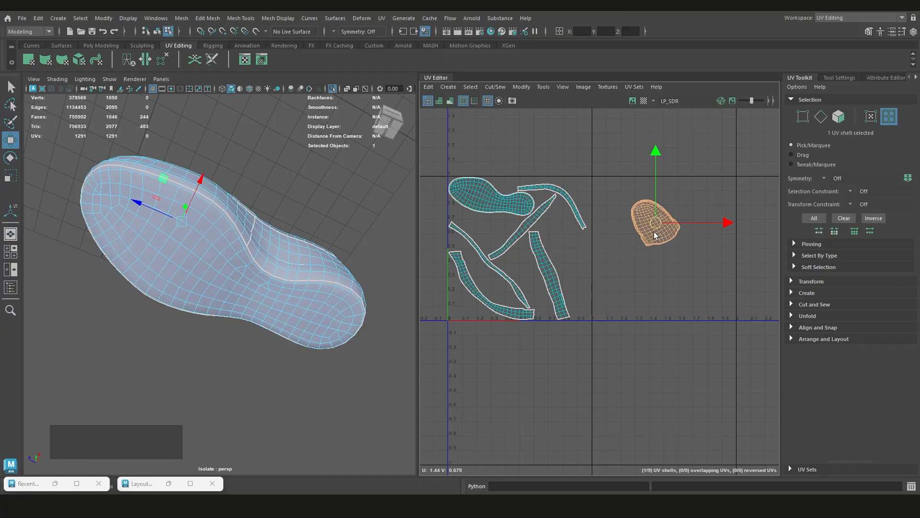
{"action": "scroll", "coordinate": [617, 256], "scroll_direction": "down", "scroll_amount": 2}
Try moving the wide, upright side strip shell into the neighbouring tile beside the vamp shell
{"action": "left_click", "coordinate": [546, 286]}
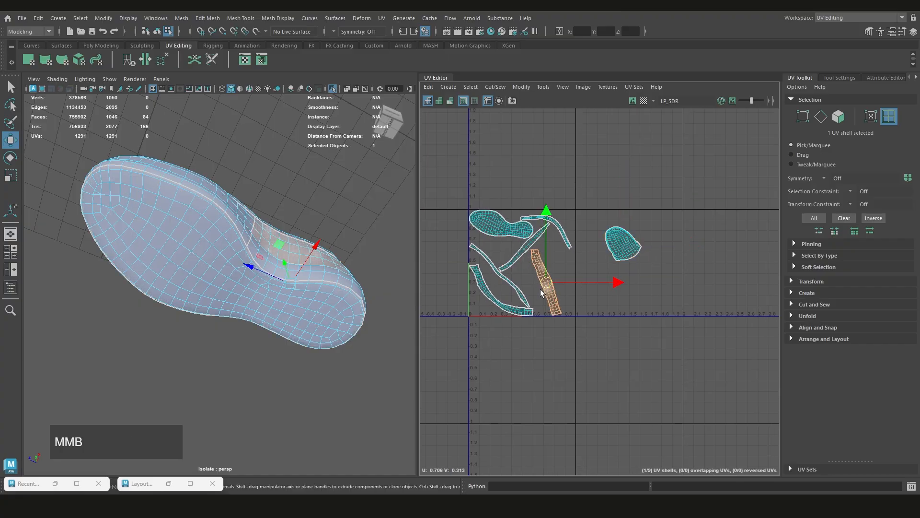
{"action": "middle_click_drag", "start_coordinate": [540, 292], "coordinate": [597, 278]}
{"action": "scroll", "coordinate": [597, 276], "scroll_direction": "up", "scroll_amount": 2}
{"action": "scroll", "coordinate": [613, 278], "scroll_direction": "down", "scroll_amount": 3}
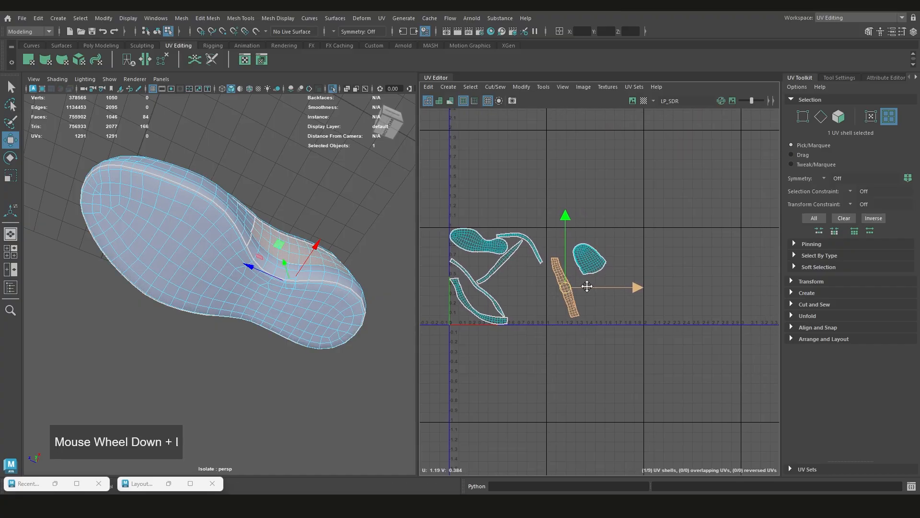
{"action": "scroll", "coordinate": [637, 275], "scroll_direction": "up", "scroll_amount": 1}
{"action": "scroll", "coordinate": [679, 282], "scroll_direction": "down", "scroll_amount": 3}
{"action": "middle_click_drag", "start_coordinate": [666, 268], "coordinate": [609, 278], "text": "alt"}
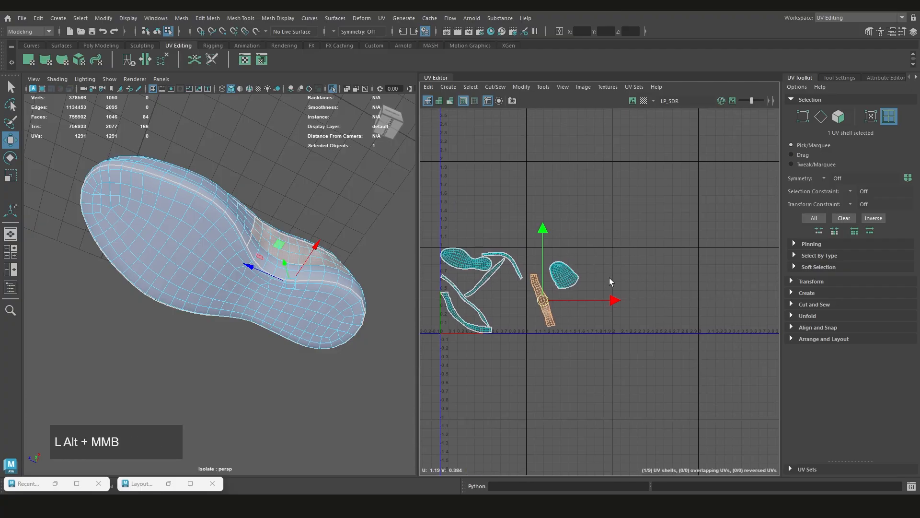
{"action": "scroll", "coordinate": [575, 278], "scroll_direction": "up", "scroll_amount": 2}
View the shoe from the side and undo both shell moves into the neighbouring tile
{"action": "left_click_drag", "start_coordinate": [384, 309], "coordinate": [319, 307], "text": "alt"}
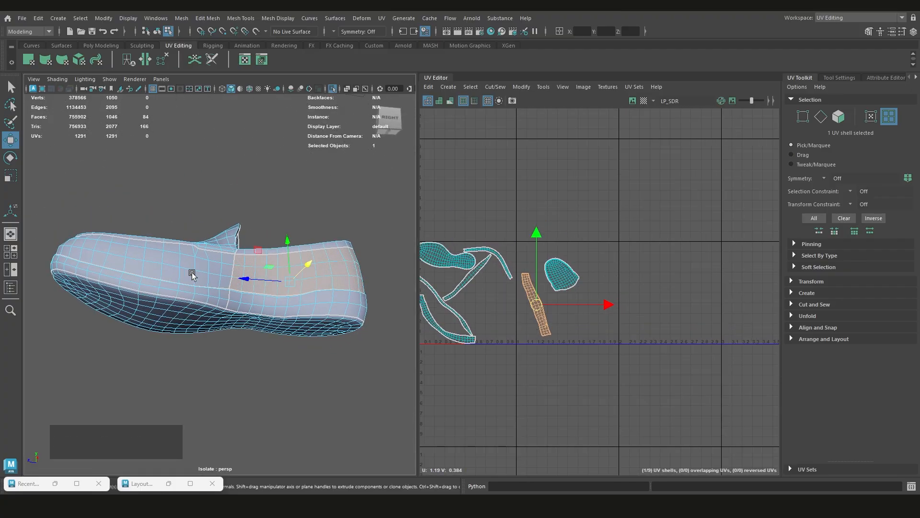
{"action": "scroll", "coordinate": [496, 284], "scroll_direction": "up", "scroll_amount": 2, "text": "alt"}
{"action": "key", "text": "ctrl+z"}
{"action": "key", "text": "ctrl+z"}
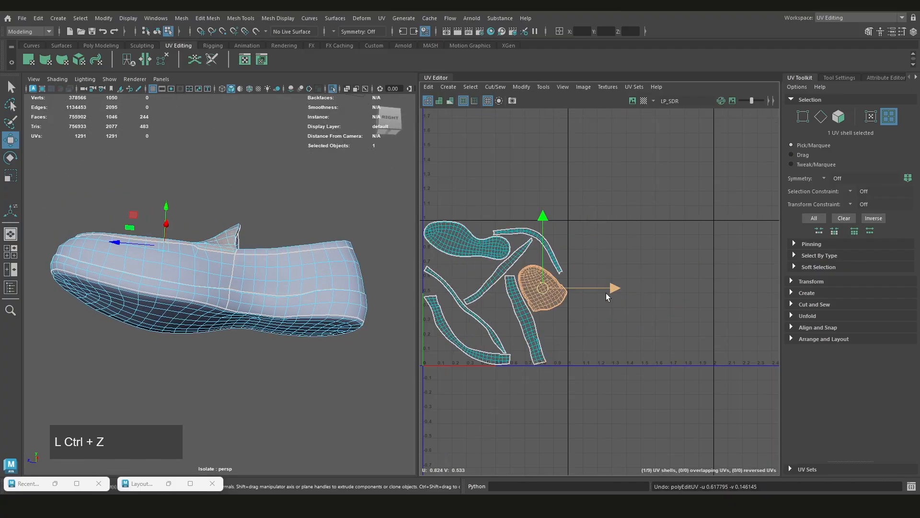
Save the Demo_00.ma scene and switch from the Move tool to the Select tool
{"action": "left_click_drag", "start_coordinate": [591, 284], "coordinate": [685, 294], "text": "alt"}
{"action": "scroll", "coordinate": [524, 312], "scroll_direction": "up", "scroll_amount": 2}
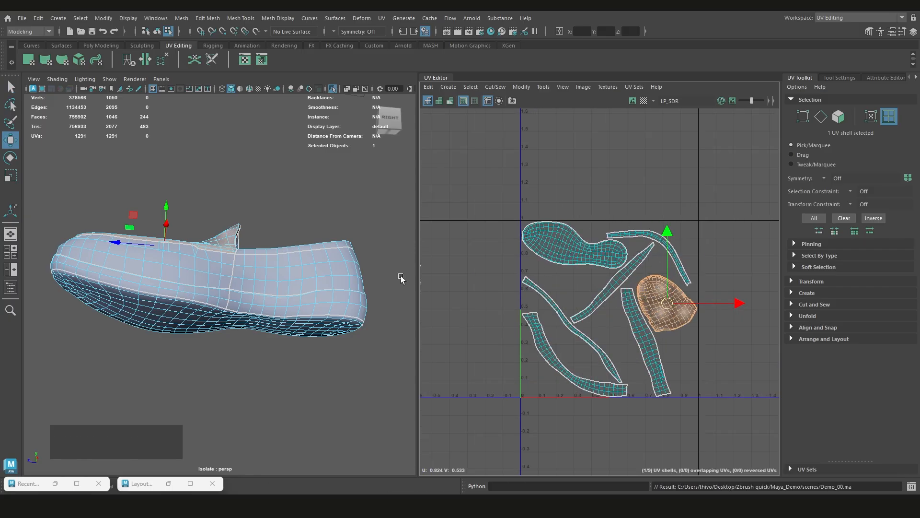
{"action": "key", "text": "q"}
Inspect the selected vamp shell on the shoe model and its place among the packed shells
{"action": "scroll", "coordinate": [283, 237], "scroll_direction": "down", "scroll_amount": 1}
{"action": "left_click_drag", "start_coordinate": [283, 237], "coordinate": [400, 283], "text": "alt"}
{"action": "scroll", "coordinate": [569, 267], "scroll_direction": "down", "scroll_amount": 2}
{"action": "middle_click_drag", "start_coordinate": [572, 269], "coordinate": [520, 263], "text": "alt"}
{"action": "scroll", "coordinate": [508, 251], "scroll_direction": "up", "scroll_amount": 2}
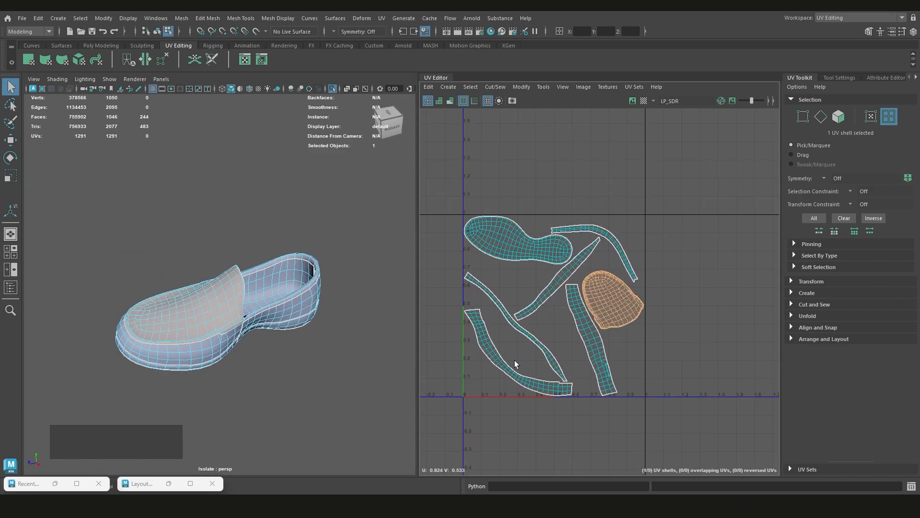
{"action": "scroll", "coordinate": [616, 303], "scroll_direction": "up", "scroll_amount": 5}
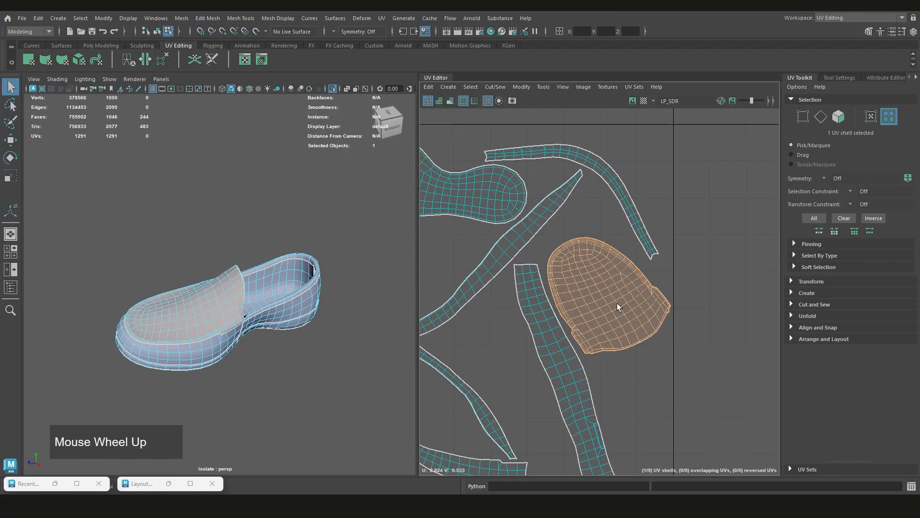
{"action": "scroll", "coordinate": [582, 240], "scroll_direction": "down", "scroll_amount": 2}
{"action": "scroll", "coordinate": [223, 334], "scroll_direction": "up", "scroll_amount": 5}
Examine the vamp edge and side seam on the shoe model against the shells in the UV layout
{"action": "left_click_drag", "start_coordinate": [219, 335], "coordinate": [224, 335], "text": "alt"}
{"action": "middle_click_drag", "start_coordinate": [224, 335], "coordinate": [222, 324], "text": "alt"}
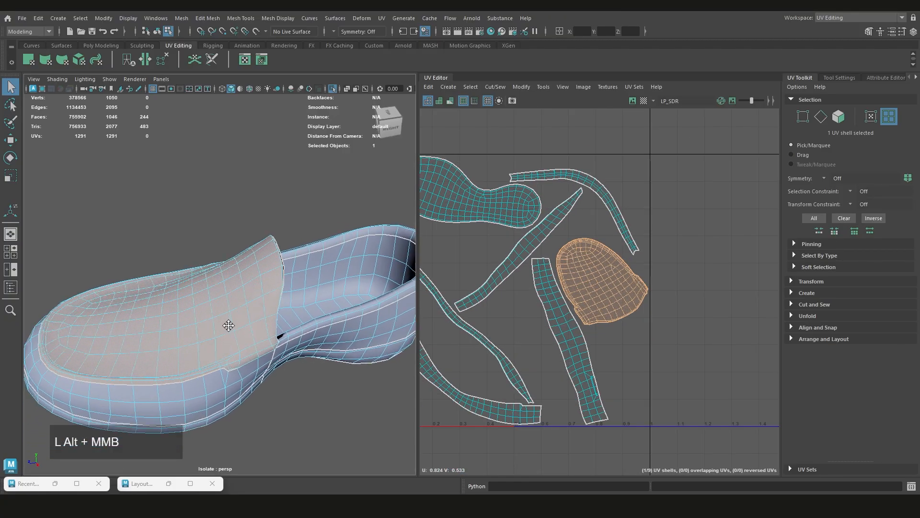
{"action": "left_click_drag", "start_coordinate": [221, 324], "coordinate": [346, 321], "text": "alt"}
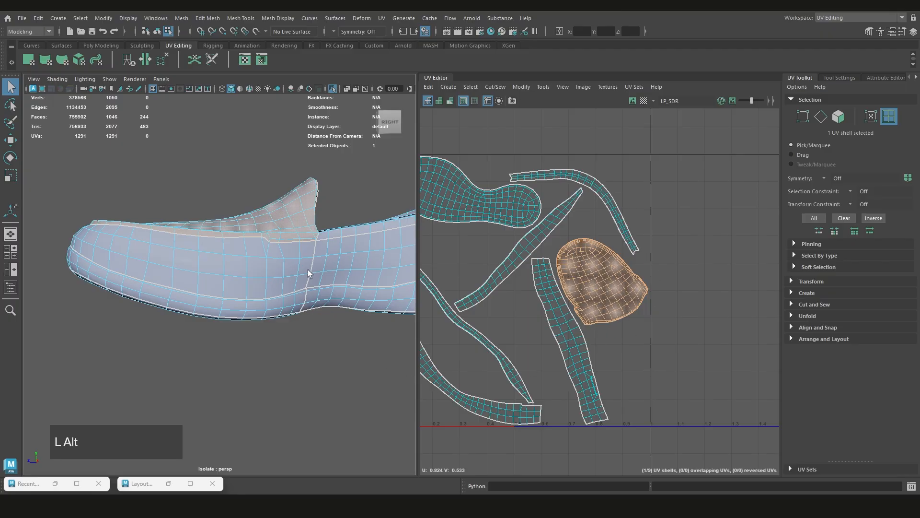
{"action": "scroll", "coordinate": [218, 274], "scroll_direction": "up", "scroll_amount": 3}
{"action": "scroll", "coordinate": [600, 288], "scroll_direction": "down", "scroll_amount": 2}
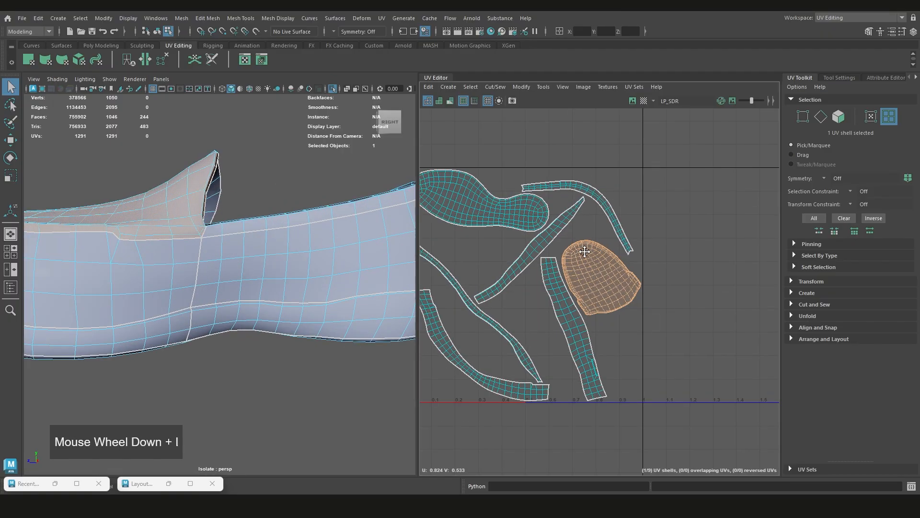
{"action": "scroll", "coordinate": [607, 287], "scroll_direction": "up", "scroll_amount": 4}
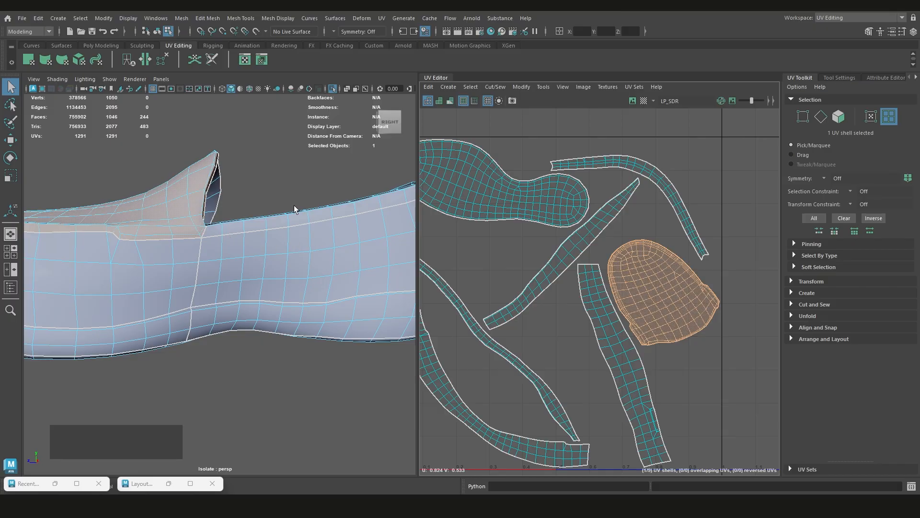
{"action": "scroll", "coordinate": [648, 271], "scroll_direction": "down", "scroll_amount": 4}
{"action": "middle_click_drag", "start_coordinate": [643, 275], "coordinate": [599, 267], "text": "alt"}
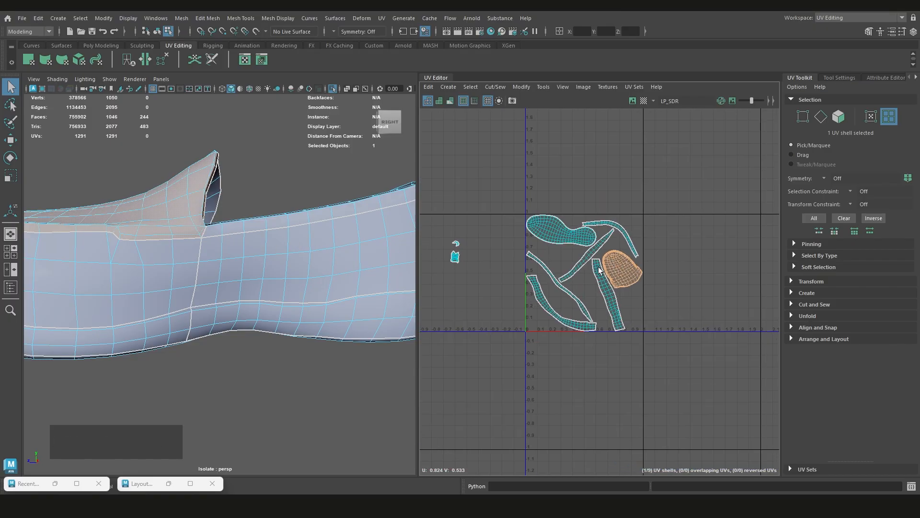
Examine the whole shoe model in perspective alongside the packed shells in the UV layout
{"action": "scroll", "coordinate": [204, 248], "scroll_direction": "down", "scroll_amount": 3}
{"action": "left_click_drag", "start_coordinate": [216, 232], "coordinate": [283, 275], "text": "alt"}
{"action": "scroll", "coordinate": [592, 289], "scroll_direction": "up", "scroll_amount": 4}
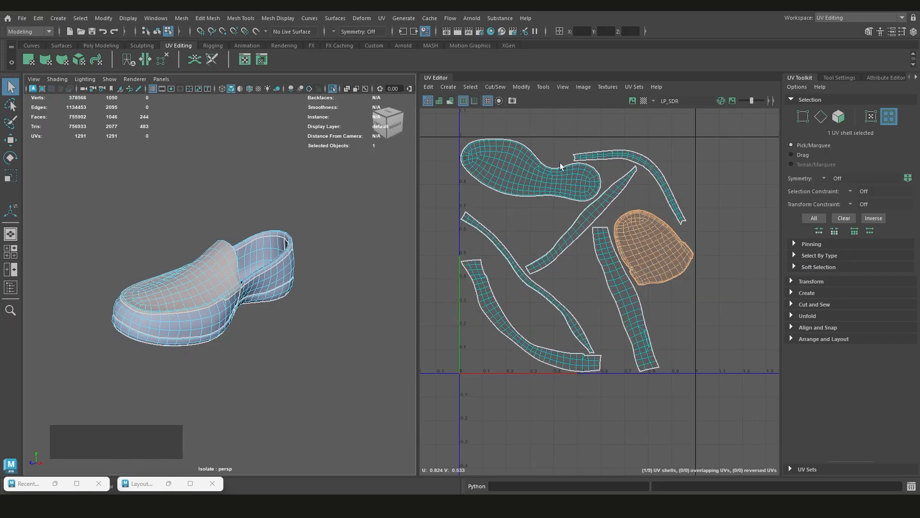
{"action": "scroll", "coordinate": [503, 148], "scroll_direction": "up", "scroll_amount": 2}
{"action": "scroll", "coordinate": [508, 158], "scroll_direction": "down", "scroll_amount": 3}
{"action": "scroll", "coordinate": [499, 168], "scroll_direction": "up", "scroll_amount": 3}
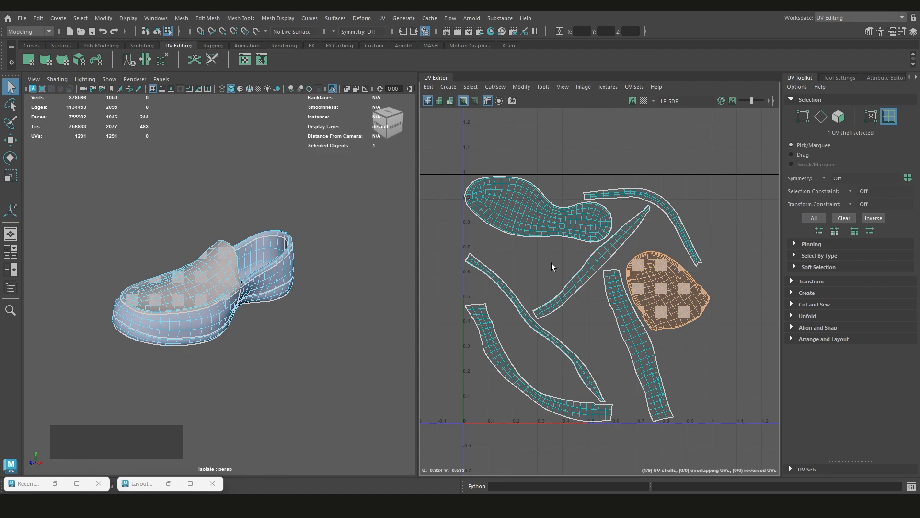
{"action": "scroll", "coordinate": [277, 274], "scroll_direction": "down", "scroll_amount": 2}
Return to object mode, select the low-poly shoe and turn on the UV distortion display
{"action": "left_click", "coordinate": [292, 309]}
{"action": "scroll", "coordinate": [291, 303], "scroll_direction": "up", "scroll_amount": 3}
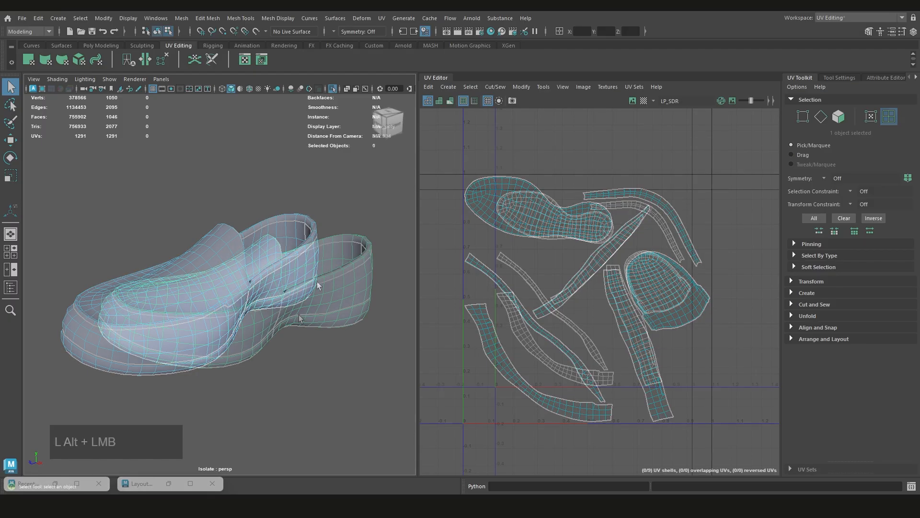
{"action": "left_click_drag", "start_coordinate": [294, 298], "coordinate": [242, 298], "text": "alt"}
{"action": "scroll", "coordinate": [291, 284], "scroll_direction": "down", "scroll_amount": 2}
{"action": "scroll", "coordinate": [293, 283], "scroll_direction": "up", "scroll_amount": 5}
{"action": "scroll", "coordinate": [277, 304], "scroll_direction": "down", "scroll_amount": 6}
{"action": "scroll", "coordinate": [275, 304], "scroll_direction": "up", "scroll_amount": 4}
{"action": "left_click", "coordinate": [240, 297]}
{"action": "left_click", "coordinate": [244, 305]}
{"action": "key", "text": "7"}
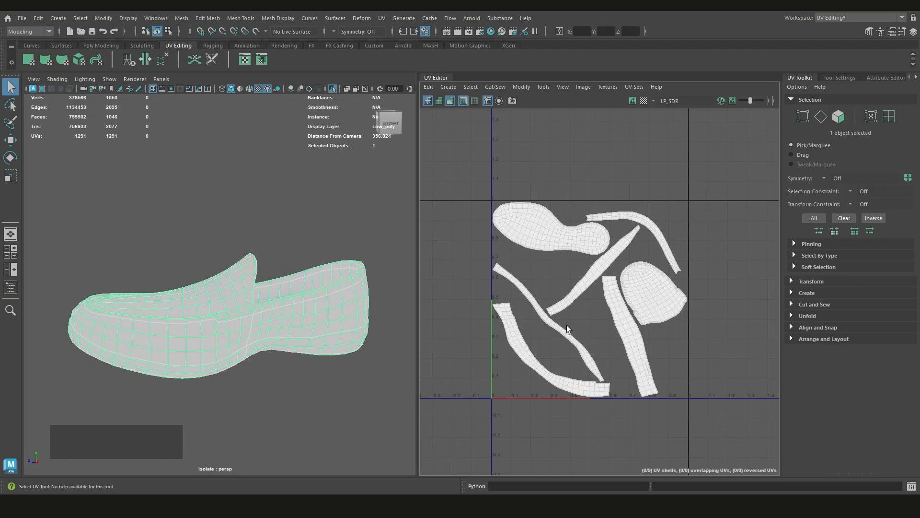
Examine the UV distortion inside the shoe and on the insole lining shell outside the tile
{"action": "left_click_drag", "start_coordinate": [327, 312], "coordinate": [259, 349], "text": "alt"}
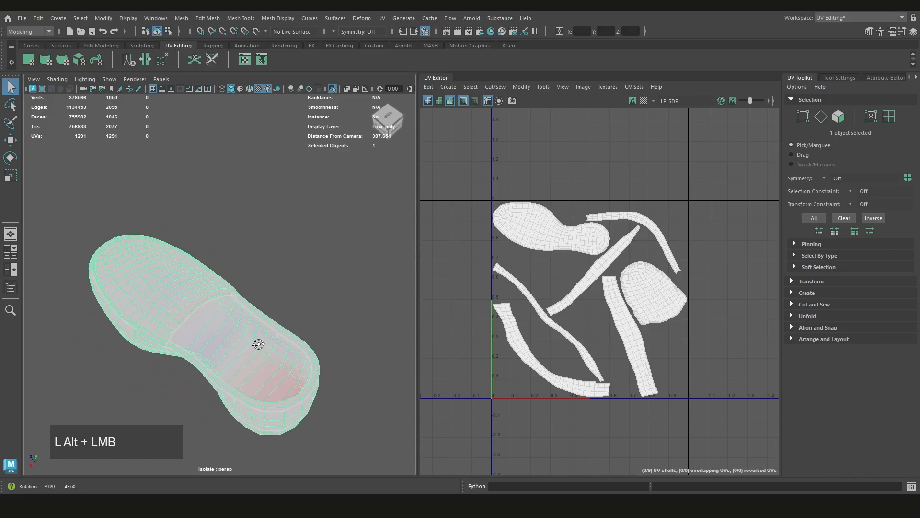
{"action": "scroll", "coordinate": [273, 366], "scroll_direction": "up", "scroll_amount": 3, "text": "alt"}
{"action": "scroll", "coordinate": [272, 283], "scroll_direction": "down", "scroll_amount": 3}
{"action": "left_click_drag", "start_coordinate": [273, 279], "coordinate": [198, 331], "text": "alt"}
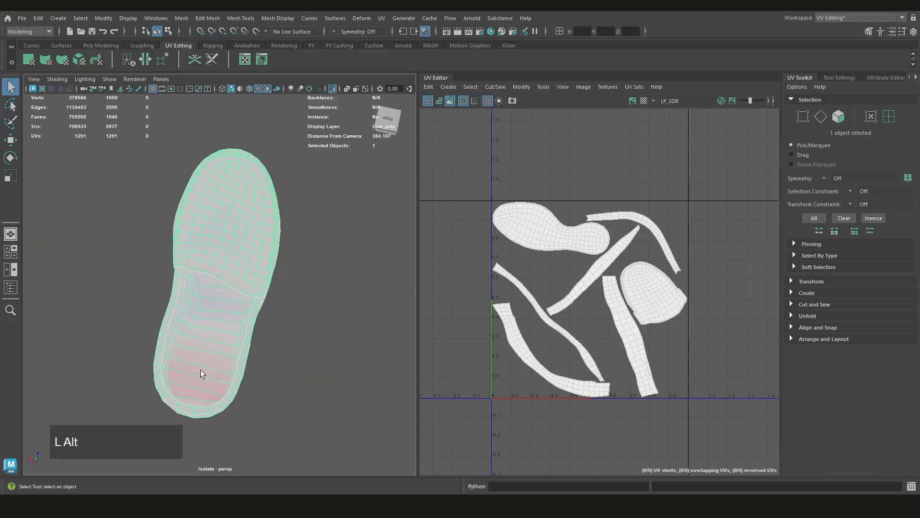
{"action": "scroll", "coordinate": [200, 369], "scroll_direction": "up", "scroll_amount": 3}
{"action": "middle_click_drag", "start_coordinate": [201, 376], "coordinate": [238, 311], "text": "alt"}
{"action": "left_click_drag", "start_coordinate": [237, 311], "coordinate": [222, 300], "text": "alt"}
{"action": "scroll", "coordinate": [460, 263], "scroll_direction": "down", "scroll_amount": 3}
{"action": "scroll", "coordinate": [592, 298], "scroll_direction": "up", "scroll_amount": 6}
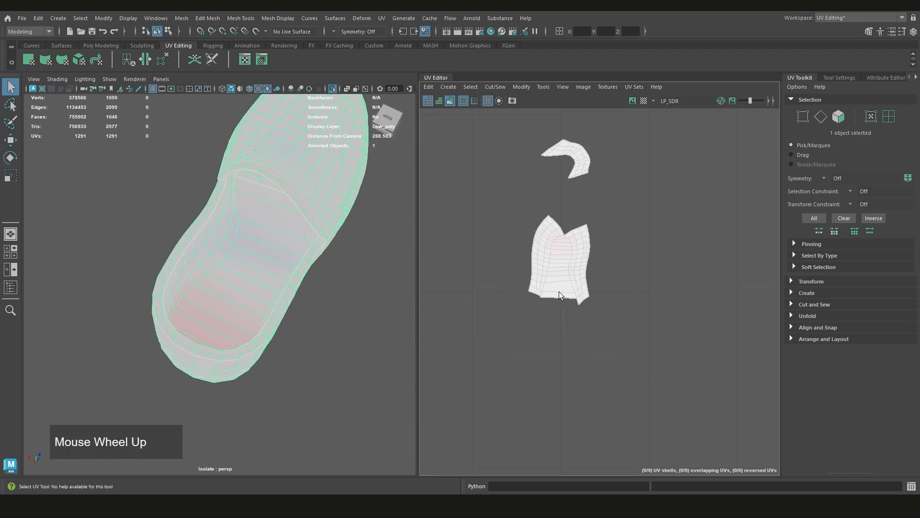
{"action": "scroll", "coordinate": [559, 292], "scroll_direction": "up", "scroll_amount": 2}
{"action": "middle_click_drag", "start_coordinate": [558, 292], "coordinate": [560, 240], "text": "alt"}
{"action": "scroll", "coordinate": [556, 260], "scroll_direction": "up", "scroll_amount": 3}
{"action": "scroll", "coordinate": [568, 260], "scroll_direction": "down", "scroll_amount": 1}
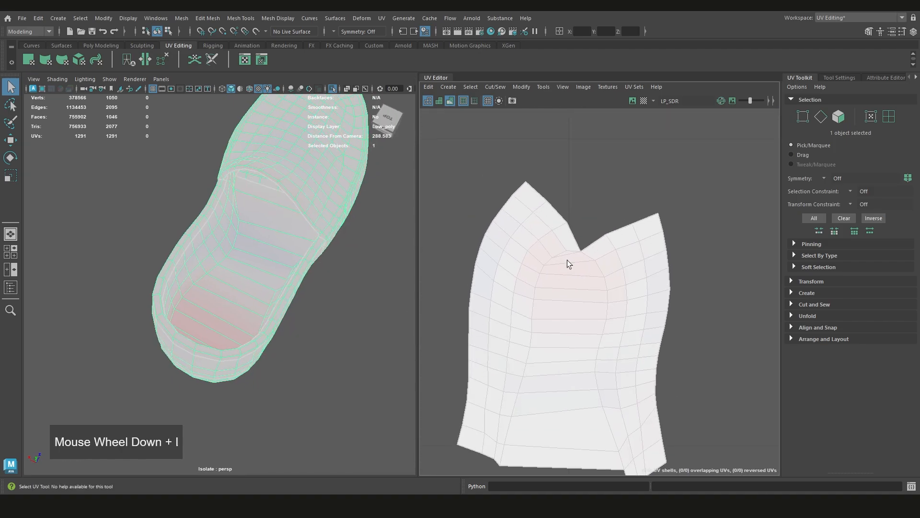
Switch to vertex selection and try shifting the lining shell's notch vertex sideways, checking it on the shoe's heel
{"action": "right_click_drag", "start_coordinate": [592, 198], "coordinate": [551, 196]}
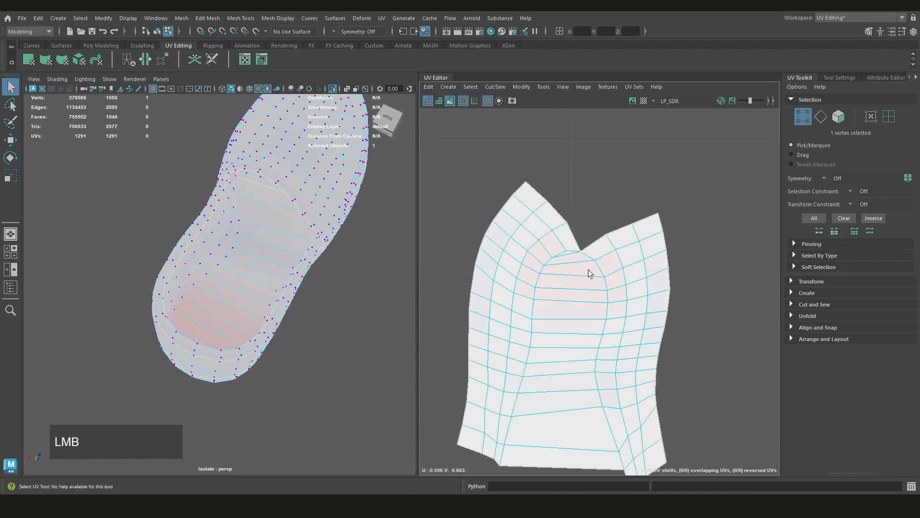
{"action": "mouse_move", "coordinate": [567, 273]}
{"action": "middle_mouse_down", "text": "alt"}
{"action": "mouse_move", "coordinate": [571, 285]}
{"action": "mouse_move", "coordinate": [572, 272]}
{"action": "mouse_move", "coordinate": [562, 275]}
{"action": "middle_mouse_up", "text": "alt"}
{"action": "key", "text": "w"}
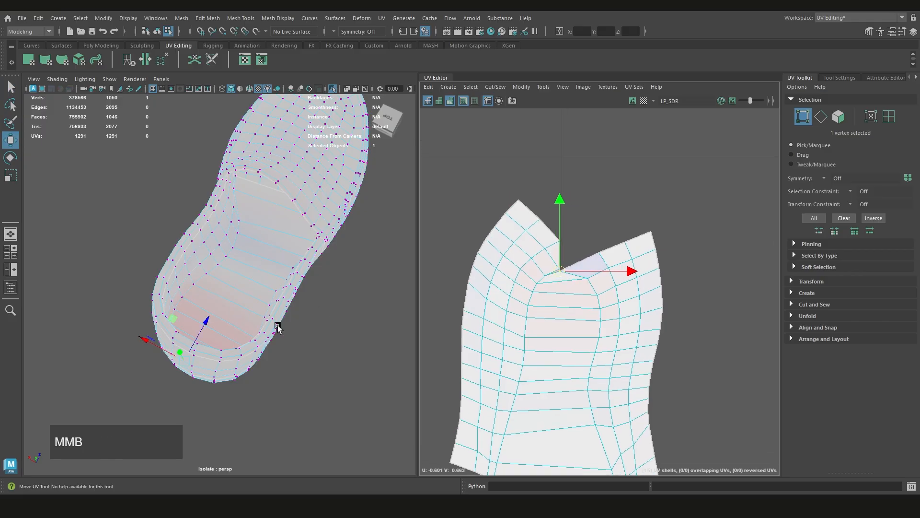
{"action": "left_click_drag", "start_coordinate": [278, 327], "coordinate": [144, 335], "text": "alt"}
{"action": "middle_click_drag", "start_coordinate": [144, 335], "coordinate": [198, 310], "text": "alt"}
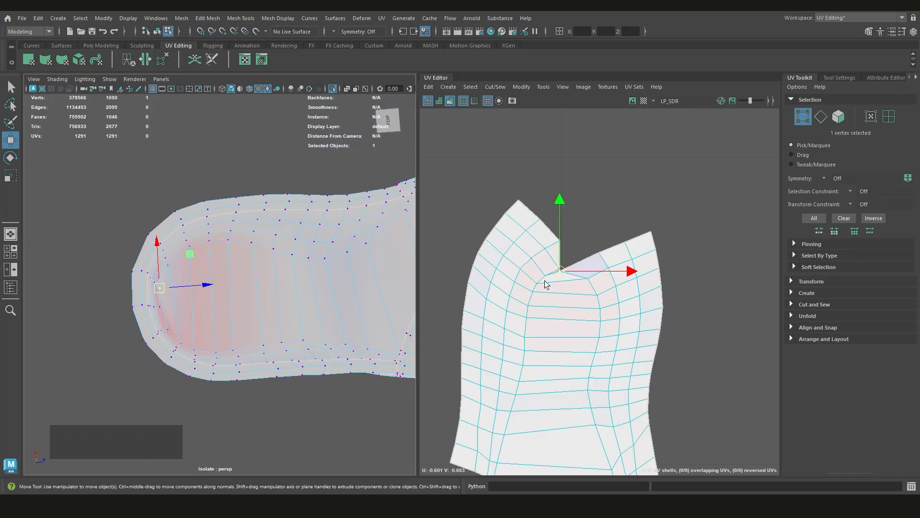
Try pulling the corner vertex of the lining shell far outward to stretch the adjoining faces
{"action": "scroll", "coordinate": [565, 276], "scroll_direction": "up", "scroll_amount": 2}
{"action": "scroll", "coordinate": [649, 246], "scroll_direction": "down", "scroll_amount": 3}
{"action": "left_click", "coordinate": [647, 230]}
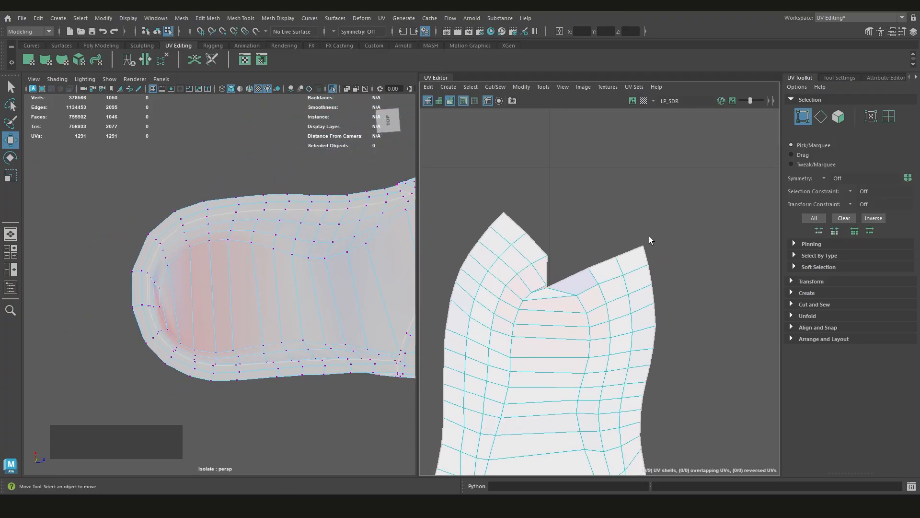
{"action": "left_click", "coordinate": [643, 247]}
{"action": "middle_click_drag", "start_coordinate": [643, 247], "coordinate": [722, 172]}
{"action": "scroll", "coordinate": [611, 243], "scroll_direction": "down", "scroll_amount": 3}
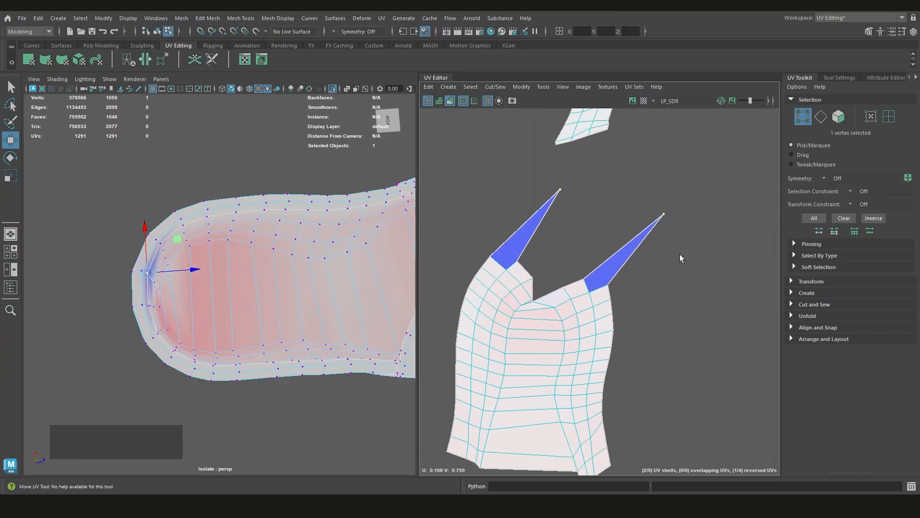
{"action": "scroll", "coordinate": [610, 240], "scroll_direction": "down", "scroll_amount": 3}
Undo the corner and notch vertex moves on the lining shell
{"action": "key", "text": "ctrl+z"}
{"action": "key", "text": "ctrl+z"}
{"action": "key", "text": "ctrl+z"}
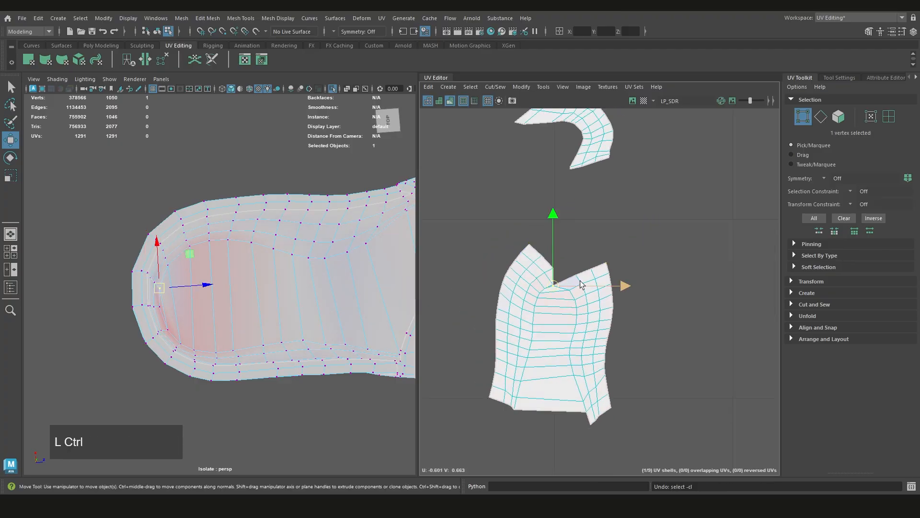
{"action": "key", "text": "ctrl+z"}
{"action": "scroll", "coordinate": [561, 293], "scroll_direction": "up", "scroll_amount": 3}
{"action": "scroll", "coordinate": [248, 301], "scroll_direction": "down", "scroll_amount": 3}
Return to object mode and show the shoe and its UV shells without distortion shading
{"action": "left_click_drag", "start_coordinate": [248, 300], "coordinate": [164, 308], "text": "alt"}
{"action": "scroll", "coordinate": [258, 322], "scroll_direction": "down", "scroll_amount": 3}
{"action": "left_click_drag", "start_coordinate": [257, 322], "coordinate": [380, 304], "text": "alt"}
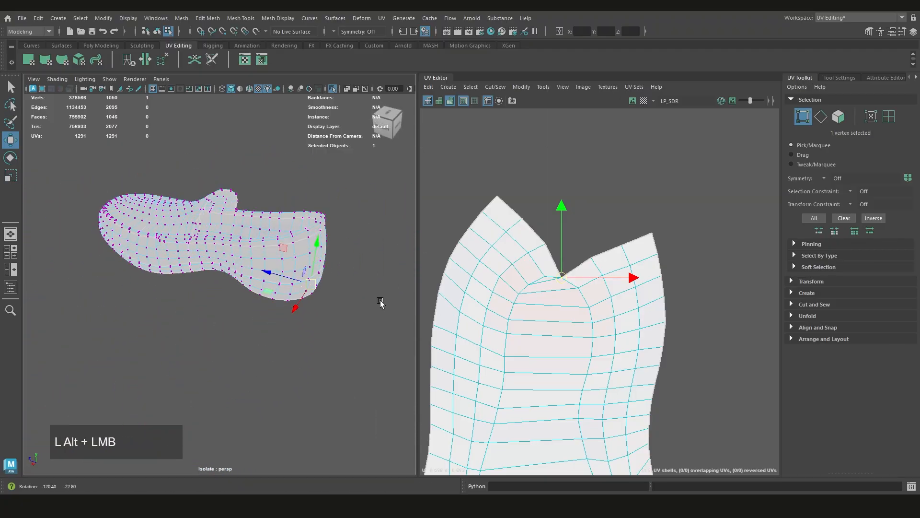
{"action": "middle_click_drag", "start_coordinate": [380, 304], "coordinate": [322, 303], "text": "alt"}
{"action": "scroll", "coordinate": [322, 303], "scroll_direction": "up", "scroll_amount": 3}
{"action": "middle_click_drag", "start_coordinate": [578, 288], "coordinate": [580, 302], "text": "alt"}
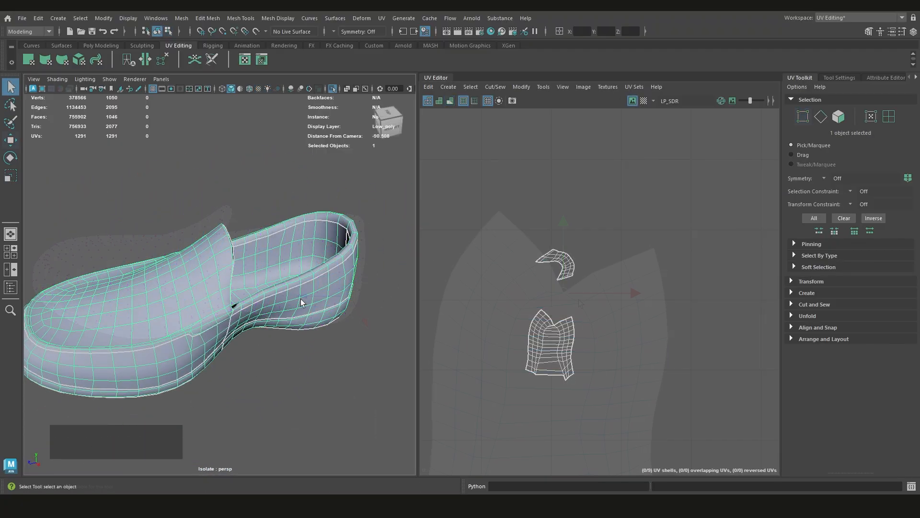
{"action": "middle_click_drag", "start_coordinate": [303, 288], "coordinate": [294, 306], "text": "alt"}
{"action": "scroll", "coordinate": [294, 306], "scroll_direction": "down", "scroll_amount": 2}
{"action": "left_click_drag", "start_coordinate": [294, 306], "coordinate": [295, 312], "text": "alt"}
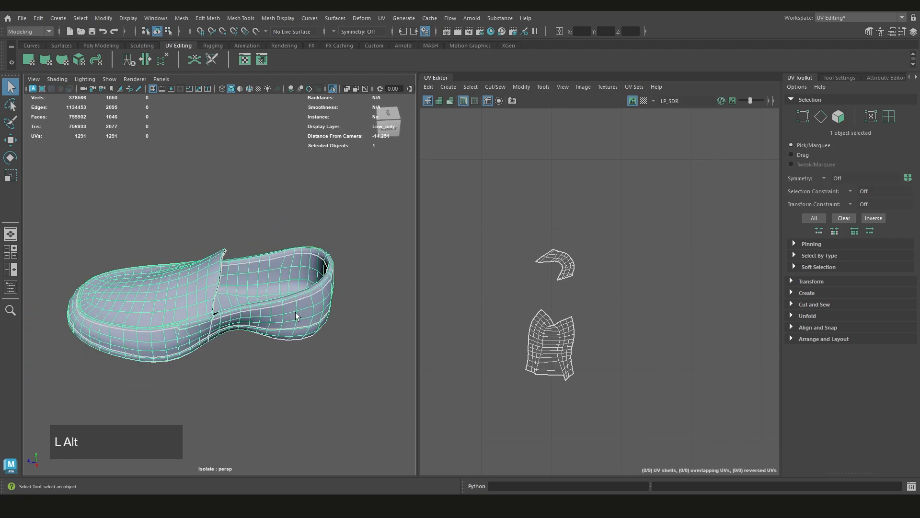
Turn on the distortion display, inspect the shoe and lining shells, and turn the display off again
{"action": "middle_click_drag", "start_coordinate": [520, 321], "coordinate": [525, 313], "text": "alt"}
{"action": "key", "text": "7"}
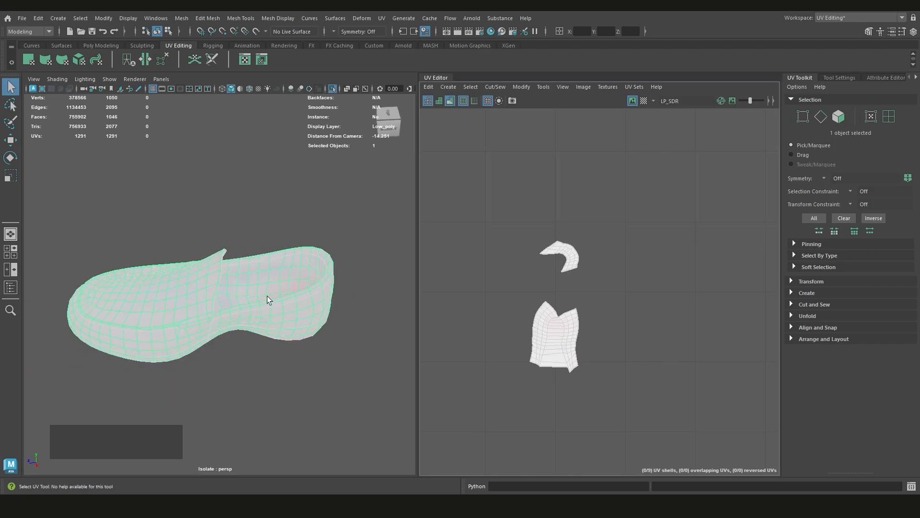
{"action": "scroll", "coordinate": [220, 312], "scroll_direction": "up", "scroll_amount": 2, "text": "alt"}
{"action": "left_click_drag", "start_coordinate": [220, 312], "coordinate": [331, 294], "text": "alt"}
{"action": "scroll", "coordinate": [589, 302], "scroll_direction": "up", "scroll_amount": 2}
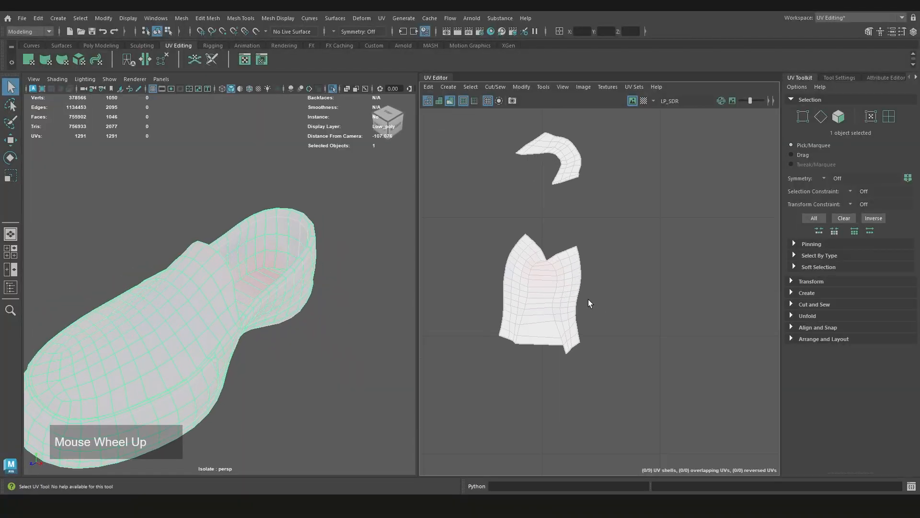
{"action": "scroll", "coordinate": [588, 300], "scroll_direction": "up", "scroll_amount": 2}
{"action": "middle_click_drag", "start_coordinate": [543, 297], "coordinate": [585, 309], "text": "alt"}
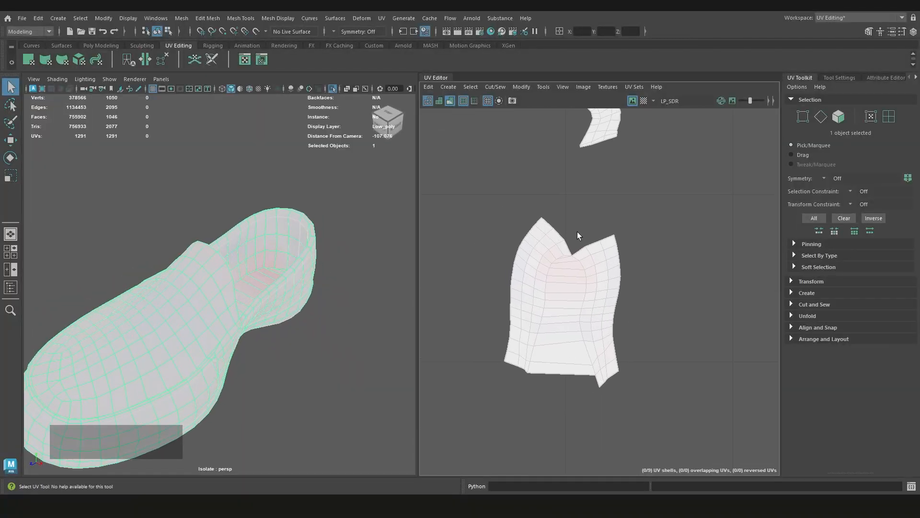
{"action": "key", "text": "7"}
Inspect the lining shell's wireframe and the full shoe, switching the viewport to wireframe and back to shaded display
{"action": "scroll", "coordinate": [567, 269], "scroll_direction": "down", "scroll_amount": 2}
{"action": "scroll", "coordinate": [566, 269], "scroll_direction": "up", "scroll_amount": 2}
{"action": "middle_click_drag", "start_coordinate": [565, 274], "coordinate": [567, 299], "text": "alt"}
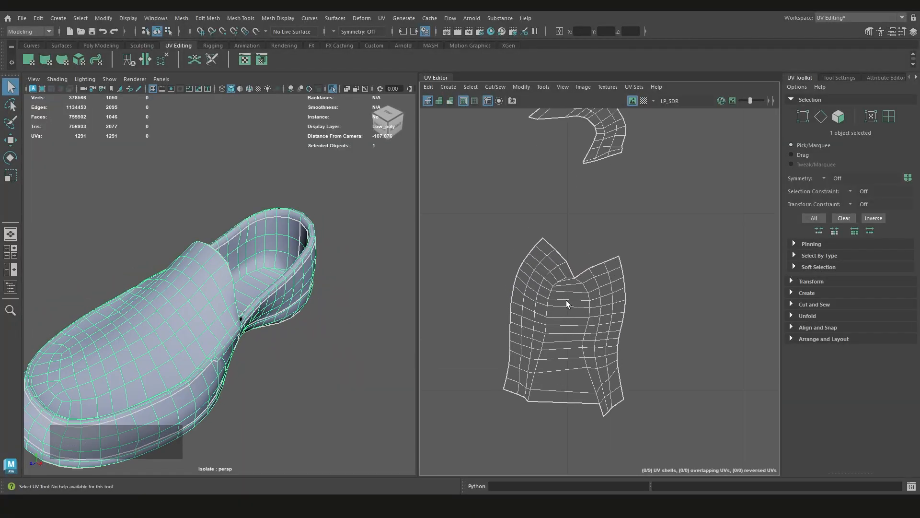
{"action": "middle_click_drag", "start_coordinate": [224, 314], "coordinate": [236, 268], "text": "alt"}
{"action": "scroll", "coordinate": [244, 285], "scroll_direction": "down", "scroll_amount": 4}
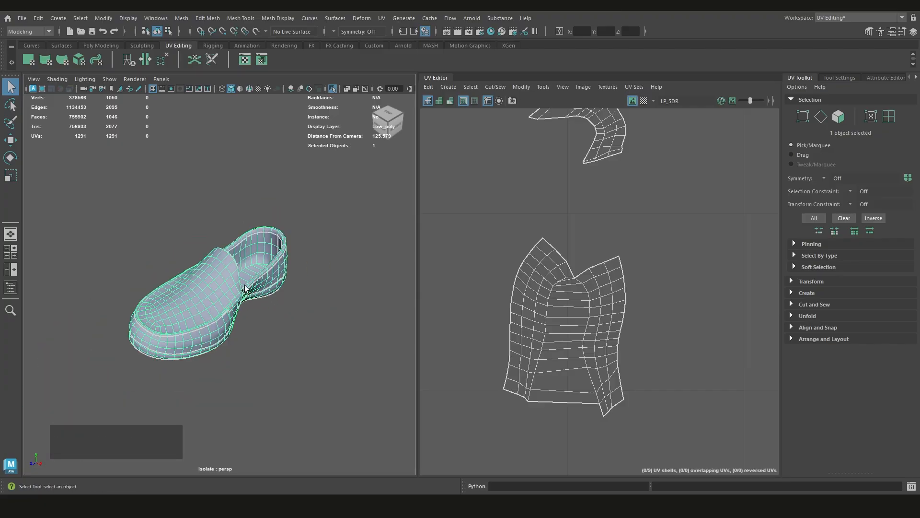
{"action": "key", "text": "4"}
{"action": "key", "text": "5"}
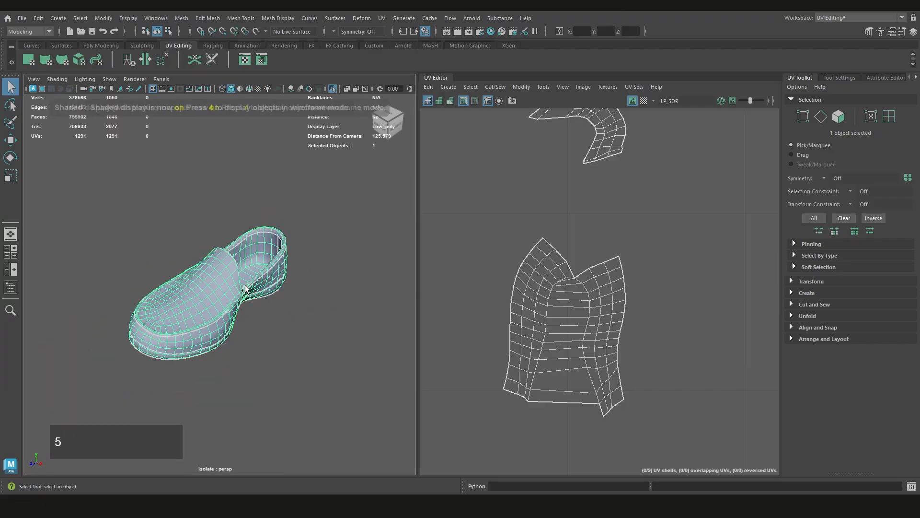
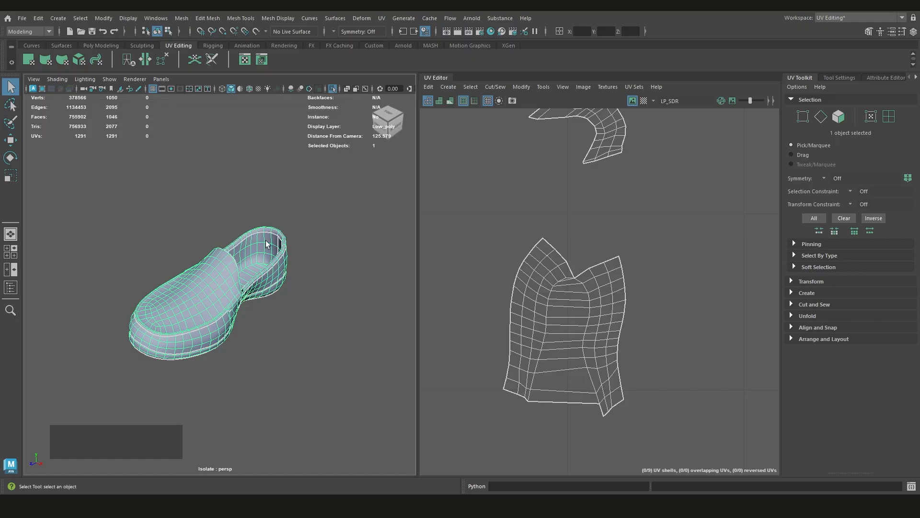
{"action": "key", "text": "4"}
{"action": "key", "text": "5"}
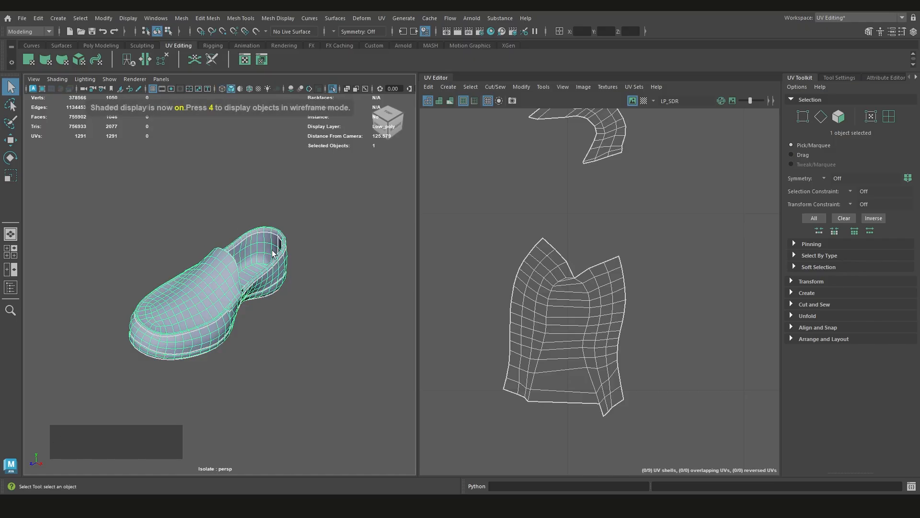
{"action": "scroll", "coordinate": [277, 301], "scroll_direction": "up", "scroll_amount": 3}
{"action": "left_click_drag", "start_coordinate": [277, 301], "coordinate": [270, 281], "text": "alt"}
{"action": "left_click", "coordinate": [273, 315]}
{"action": "left_click", "coordinate": [265, 301]}
{"action": "middle_click_drag", "start_coordinate": [287, 307], "coordinate": [270, 319], "text": "alt"}
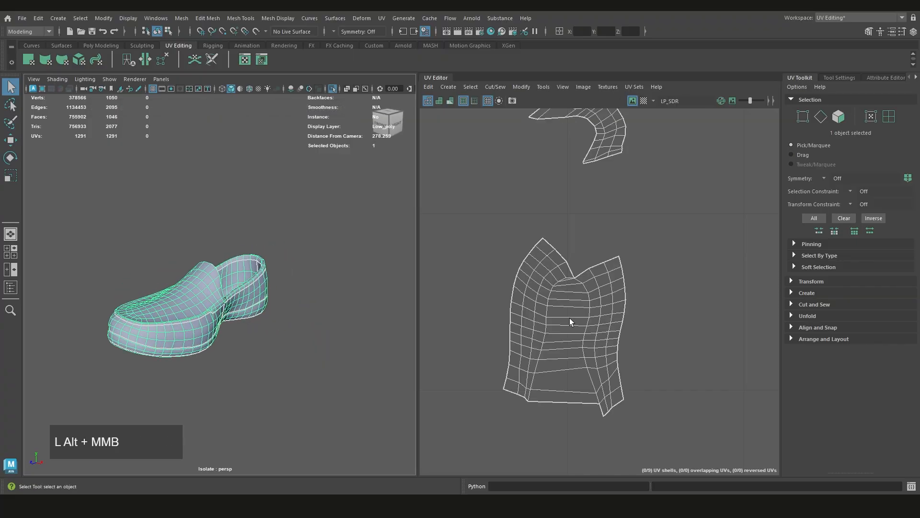
Cut the large lining shell along both long inner edge loops to separate the insole from the two side walls
{"action": "right_click", "coordinate": [599, 219]}
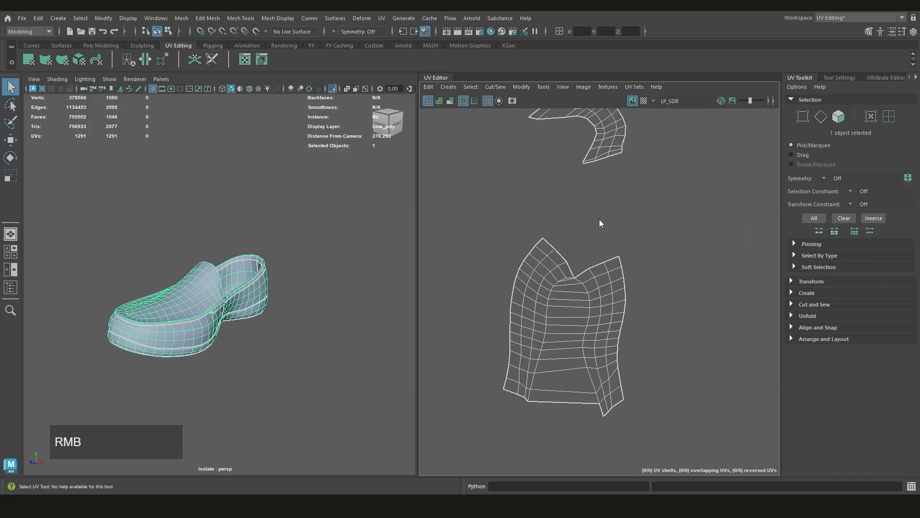
{"action": "right_click_drag", "start_coordinate": [599, 220], "coordinate": [594, 193]}
{"action": "scroll", "coordinate": [594, 197], "scroll_direction": "up", "scroll_amount": 3}
{"action": "middle_click_drag", "start_coordinate": [594, 197], "coordinate": [587, 218], "text": "alt"}
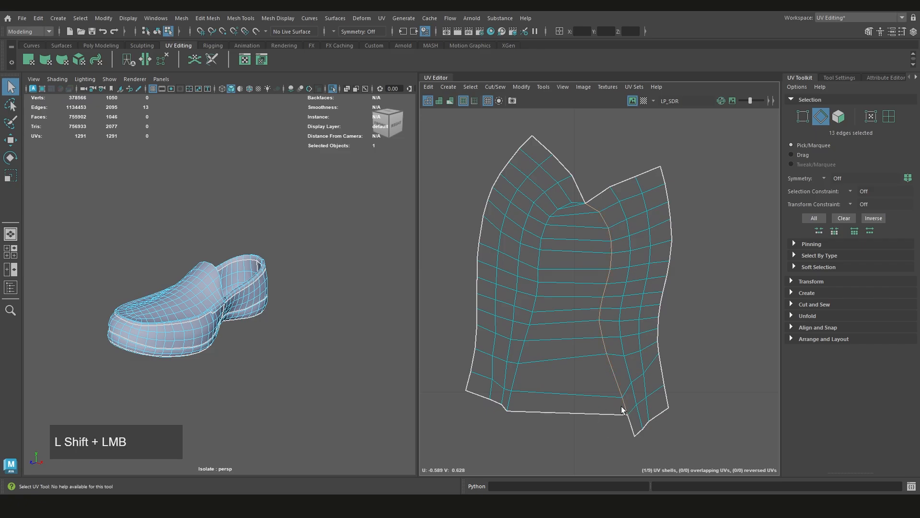
{"action": "middle_click_drag", "start_coordinate": [593, 330], "coordinate": [578, 339], "text": "alt"}
{"action": "right_click_drag", "start_coordinate": [586, 269], "coordinate": [549, 283], "text": "shift"}
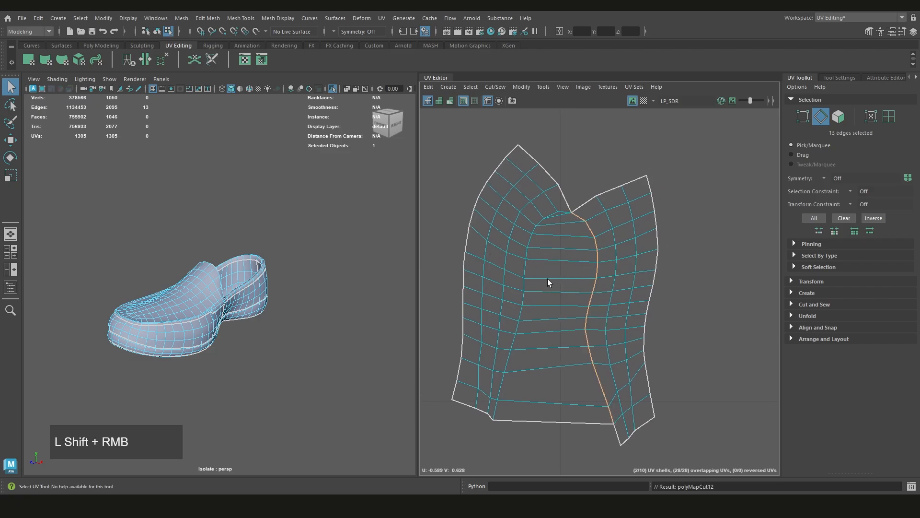
{"action": "left_click", "coordinate": [556, 215]}
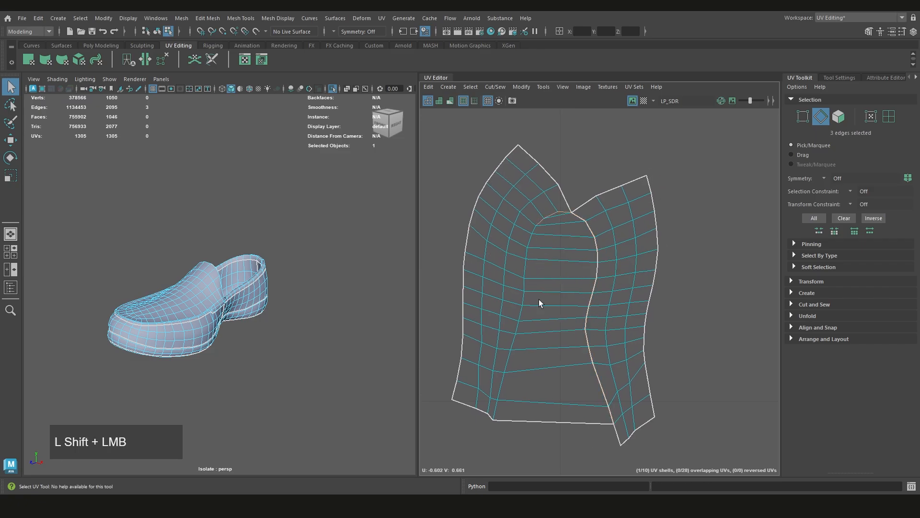
{"action": "right_click_drag", "start_coordinate": [544, 292], "coordinate": [513, 302], "text": "shift"}
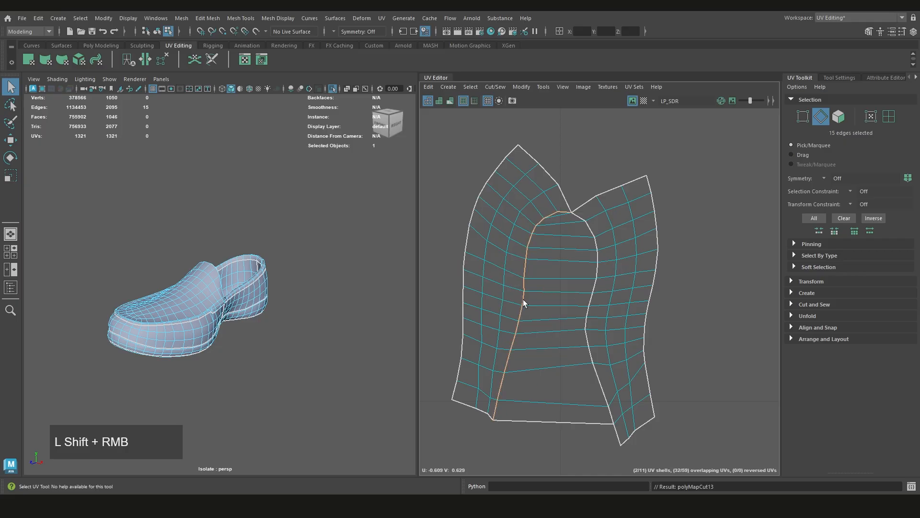
Select the three cut lining shells and unfold them
{"action": "scroll", "coordinate": [536, 300], "scroll_direction": "down", "scroll_amount": 3}
{"action": "scroll", "coordinate": [594, 268], "scroll_direction": "down", "scroll_amount": 3}
{"action": "right_click_drag", "start_coordinate": [614, 238], "coordinate": [595, 220]}
{"action": "left_click_drag", "start_coordinate": [604, 315], "coordinate": [536, 378]}
{"action": "scroll", "coordinate": [536, 376], "scroll_direction": "down", "scroll_amount": 2}
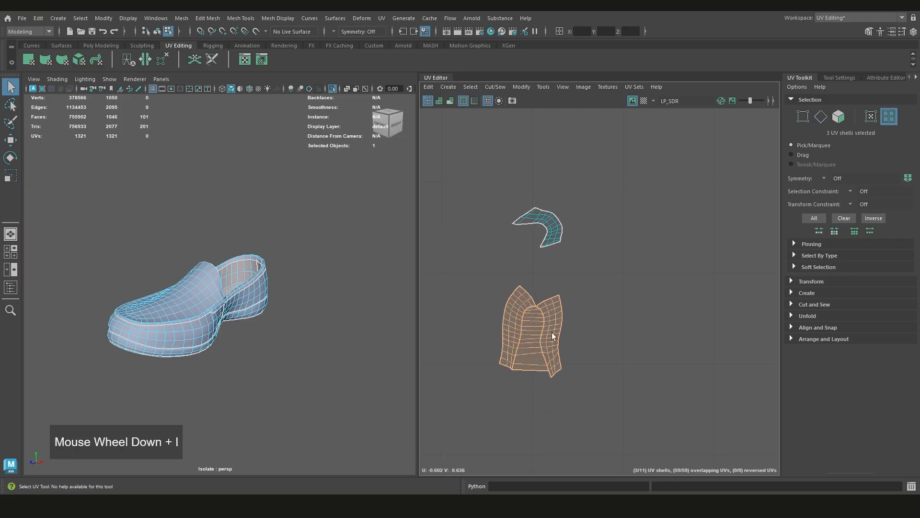
{"action": "right_click_drag", "start_coordinate": [615, 266], "coordinate": [571, 279], "text": "shift"}
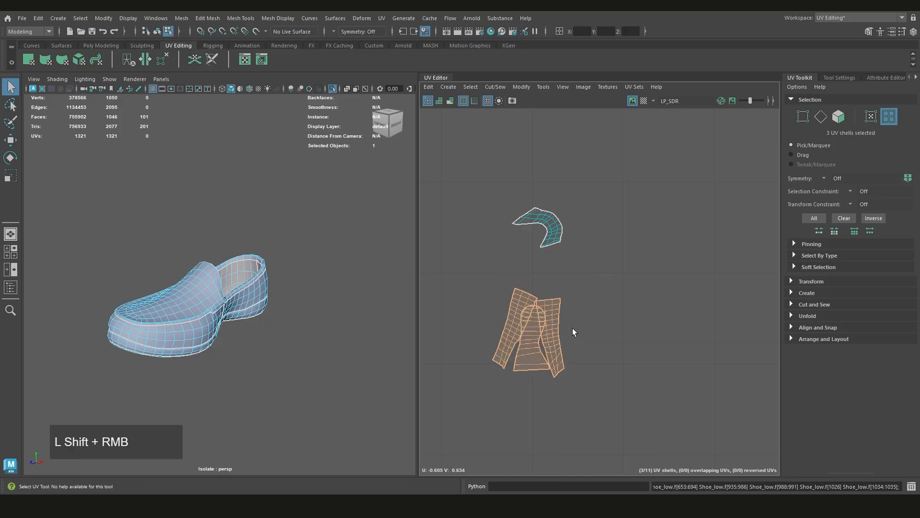
Examine the three unfolded lining shells and the new seams around the insole inside the shoe
{"action": "scroll", "coordinate": [522, 344], "scroll_direction": "up", "scroll_amount": 3}
{"action": "scroll", "coordinate": [581, 272], "scroll_direction": "down", "scroll_amount": 3}
{"action": "scroll", "coordinate": [565, 281], "scroll_direction": "up", "scroll_amount": 2}
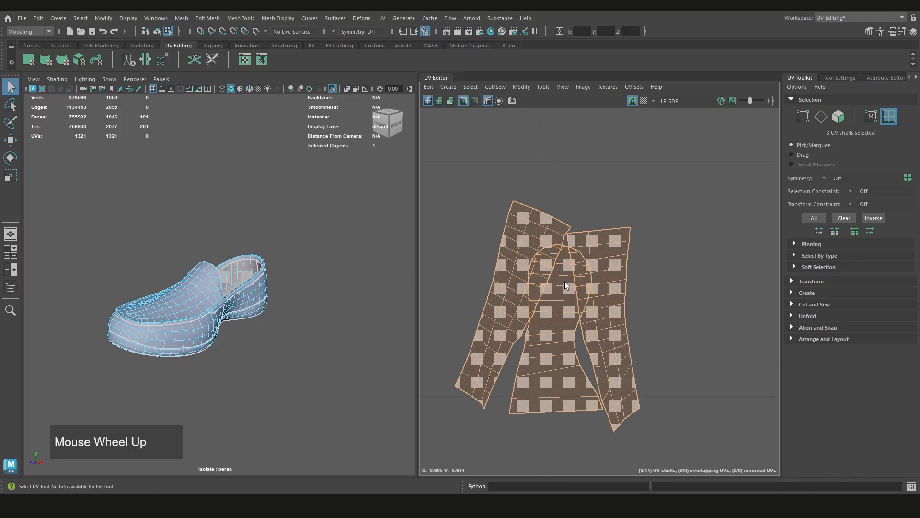
{"action": "scroll", "coordinate": [551, 296], "scroll_direction": "down", "scroll_amount": 1}
{"action": "scroll", "coordinate": [551, 295], "scroll_direction": "down", "scroll_amount": 2}
{"action": "scroll", "coordinate": [265, 287], "scroll_direction": "up", "scroll_amount": 3}
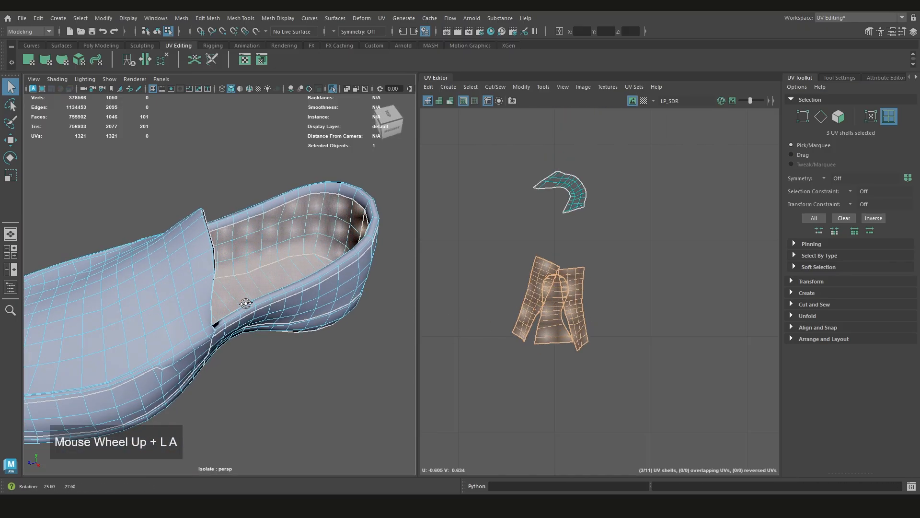
{"action": "left_click_drag", "start_coordinate": [265, 287], "coordinate": [82, 283], "text": "alt"}
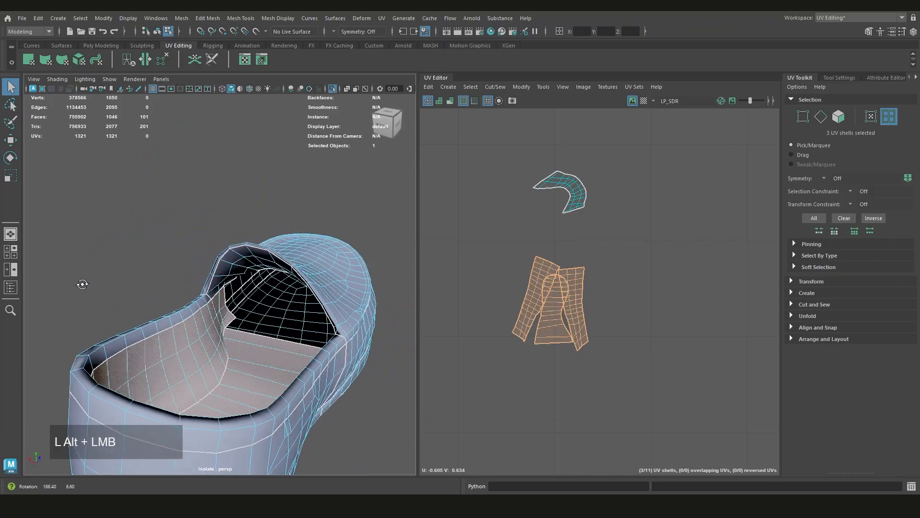
{"action": "middle_click_drag", "start_coordinate": [228, 326], "coordinate": [249, 301], "text": "alt"}
{"action": "scroll", "coordinate": [251, 302], "scroll_direction": "up", "scroll_amount": 4}
{"action": "scroll", "coordinate": [283, 338], "scroll_direction": "up", "scroll_amount": 3}
{"action": "middle_click_drag", "start_coordinate": [283, 338], "coordinate": [258, 308], "text": "alt"}
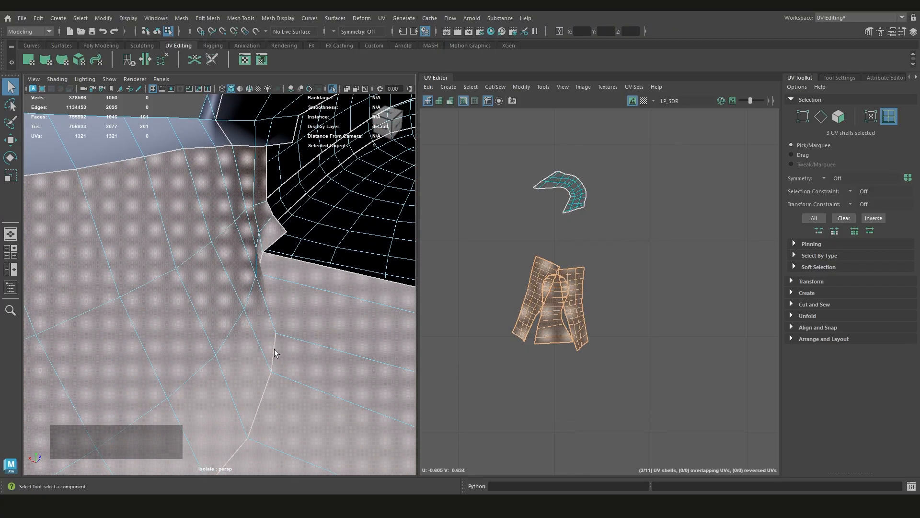
{"action": "left_click_drag", "start_coordinate": [297, 352], "coordinate": [274, 339], "text": "alt"}
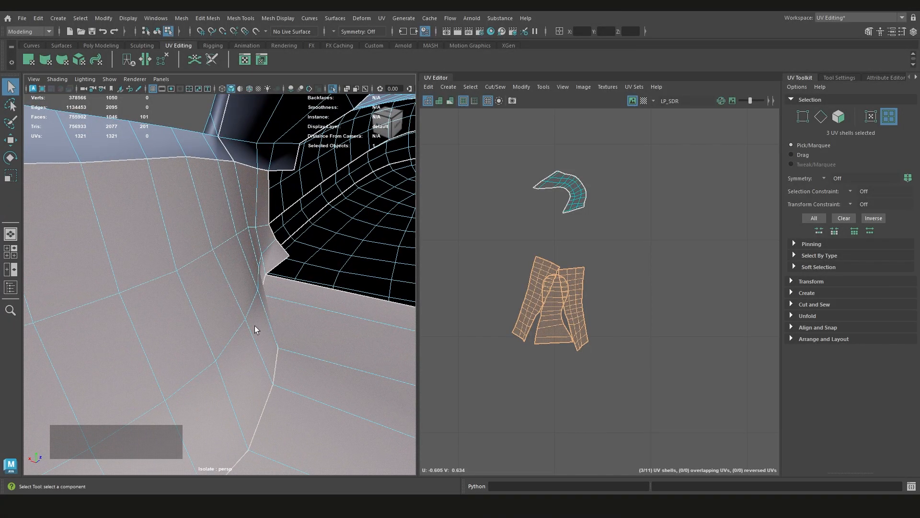
{"action": "scroll", "coordinate": [255, 329], "scroll_direction": "down", "scroll_amount": 5}
{"action": "left_click_drag", "start_coordinate": [257, 308], "coordinate": [234, 332], "text": "alt"}
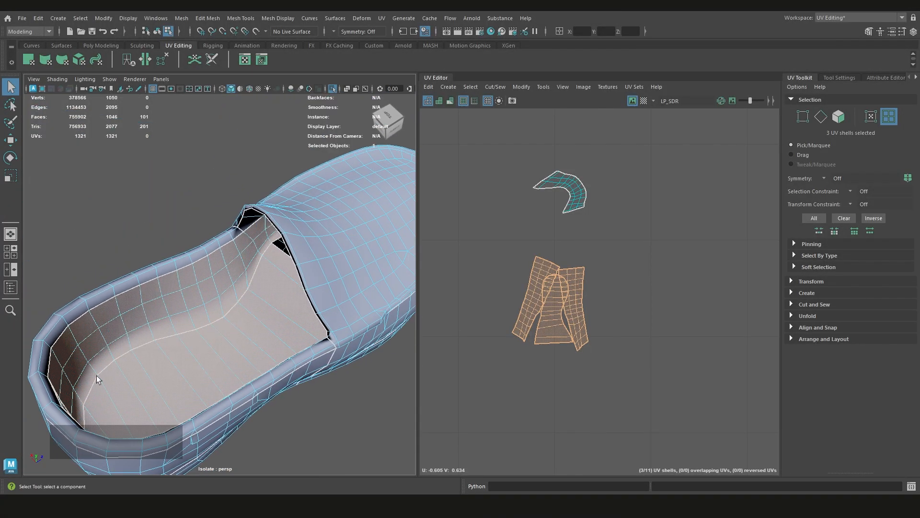
Examine the seam placement on the shoe's exterior, including its side, underside and vamp
{"action": "left_click_drag", "start_coordinate": [96, 375], "coordinate": [261, 271], "text": "alt"}
{"action": "scroll", "coordinate": [209, 286], "scroll_direction": "up", "scroll_amount": 5, "text": "alt"}
{"action": "scroll", "coordinate": [218, 247], "scroll_direction": "down", "scroll_amount": 5}
{"action": "scroll", "coordinate": [241, 259], "scroll_direction": "up", "scroll_amount": 5}
{"action": "scroll", "coordinate": [241, 263], "scroll_direction": "down", "scroll_amount": 4}
{"action": "middle_click_drag", "start_coordinate": [260, 271], "coordinate": [380, 294], "text": "alt"}
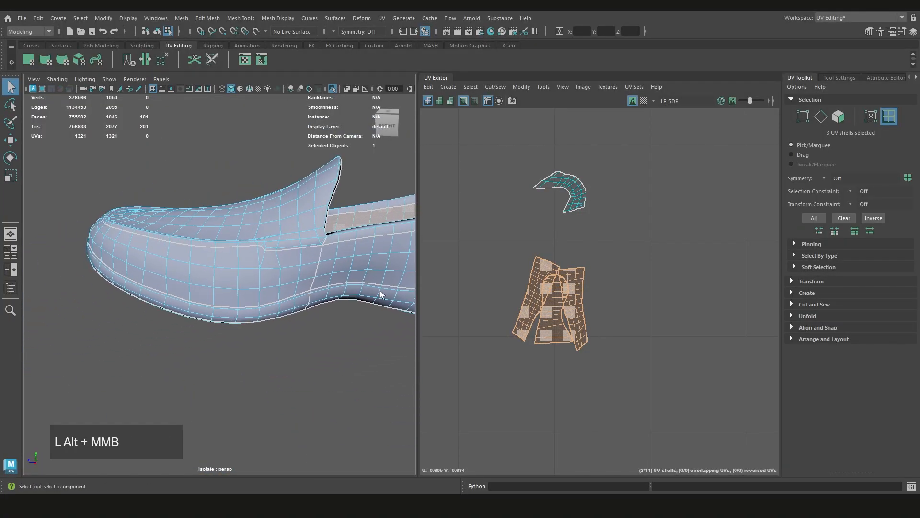
{"action": "left_click_drag", "start_coordinate": [239, 357], "coordinate": [120, 328], "text": "alt"}
{"action": "scroll", "coordinate": [190, 305], "scroll_direction": "up", "scroll_amount": 5}
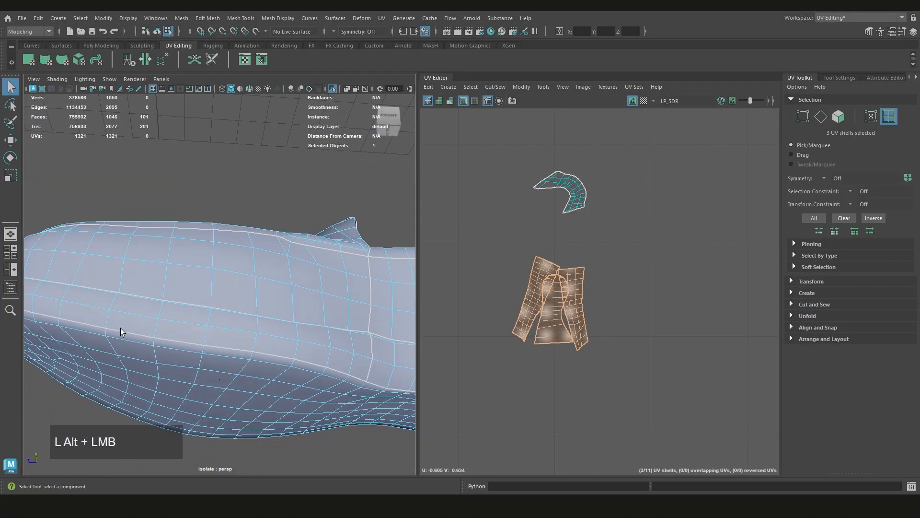
{"action": "scroll", "coordinate": [278, 351], "scroll_direction": "down", "scroll_amount": 3}
{"action": "left_click_drag", "start_coordinate": [297, 349], "coordinate": [199, 321], "text": "alt"}
{"action": "middle_click_drag", "start_coordinate": [199, 322], "coordinate": [205, 294], "text": "alt"}
{"action": "scroll", "coordinate": [279, 235], "scroll_direction": "up", "scroll_amount": 3}
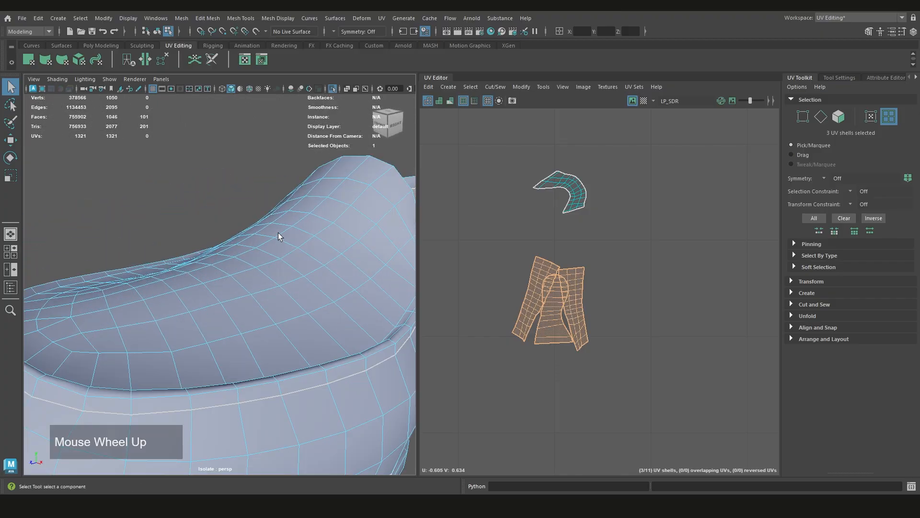
{"action": "scroll", "coordinate": [281, 305], "scroll_direction": "down", "scroll_amount": 5}
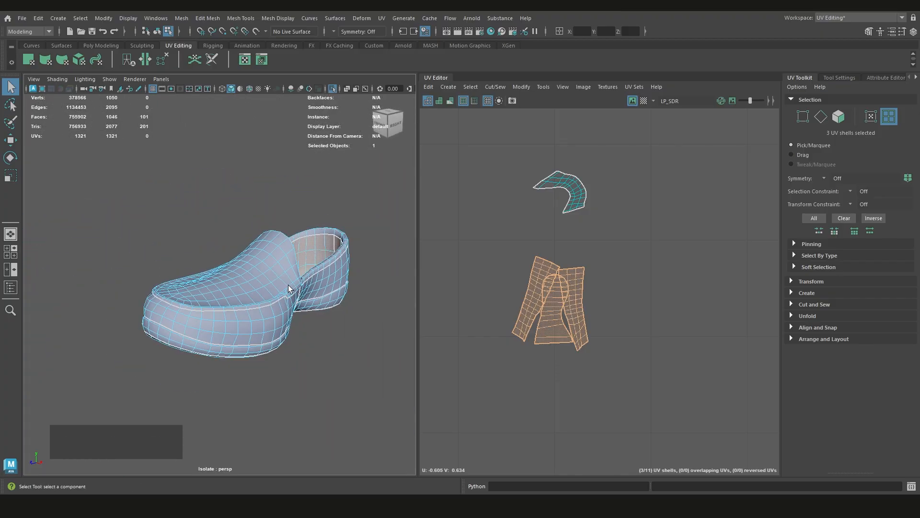
{"action": "scroll", "coordinate": [289, 282], "scroll_direction": "up", "scroll_amount": 3}
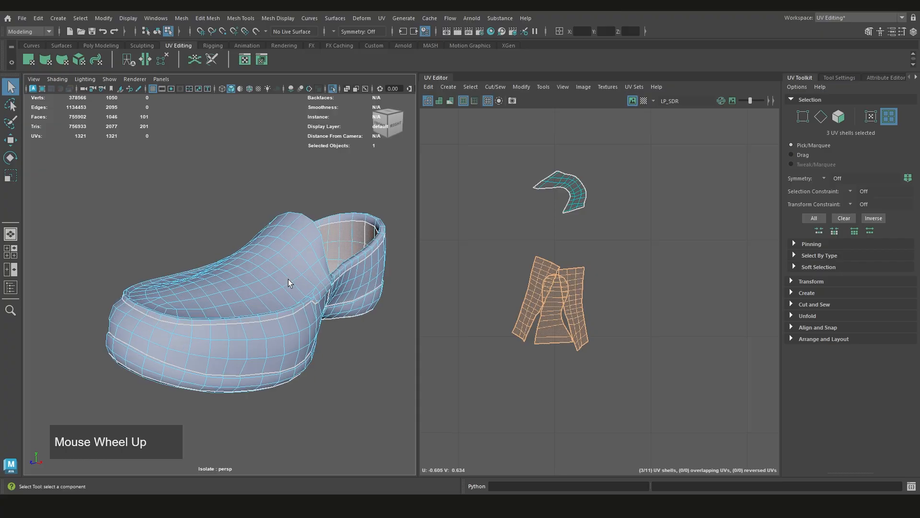
Clear the shell selection and examine the seams around the shoe's toe and side
{"action": "left_click", "coordinate": [220, 288]}
{"action": "left_click_drag", "start_coordinate": [220, 288], "coordinate": [158, 290], "text": "alt"}
{"action": "scroll", "coordinate": [288, 291], "scroll_direction": "up", "scroll_amount": 5}
{"action": "scroll", "coordinate": [255, 327], "scroll_direction": "down", "scroll_amount": 5}
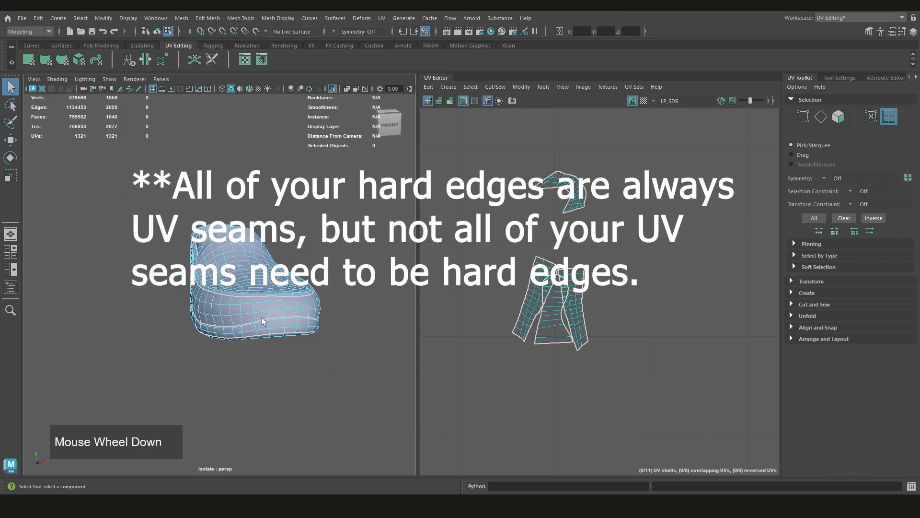
{"action": "scroll", "coordinate": [296, 292], "scroll_direction": "up", "scroll_amount": 4}
{"action": "left_click_drag", "start_coordinate": [296, 292], "coordinate": [360, 319], "text": "alt"}
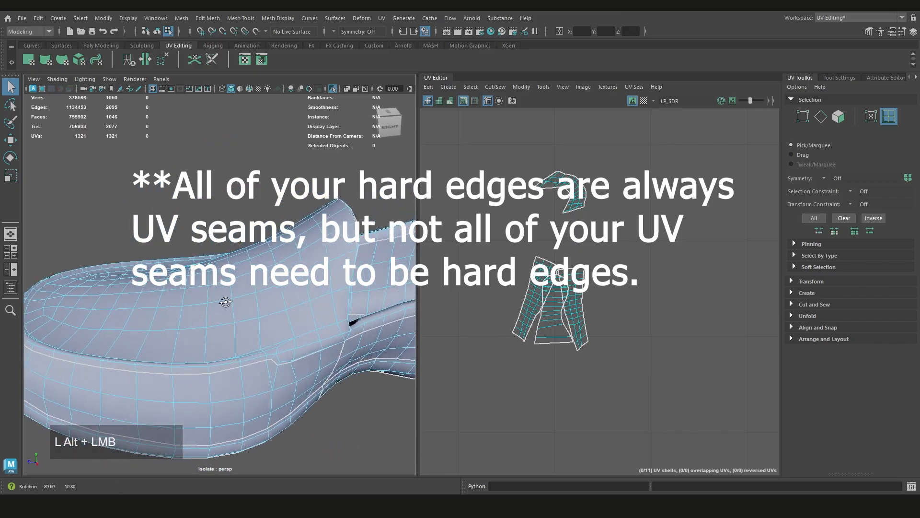
{"action": "scroll", "coordinate": [318, 314], "scroll_direction": "down", "scroll_amount": 5}
Turn off the image display behind the main shells in the UV Editor's 0–1 tile
{"action": "scroll", "coordinate": [652, 333], "scroll_direction": "down", "scroll_amount": 3}
{"action": "middle_click_drag", "start_coordinate": [653, 330], "coordinate": [541, 321], "text": "alt"}
{"action": "scroll", "coordinate": [540, 322], "scroll_direction": "down", "scroll_amount": 8}
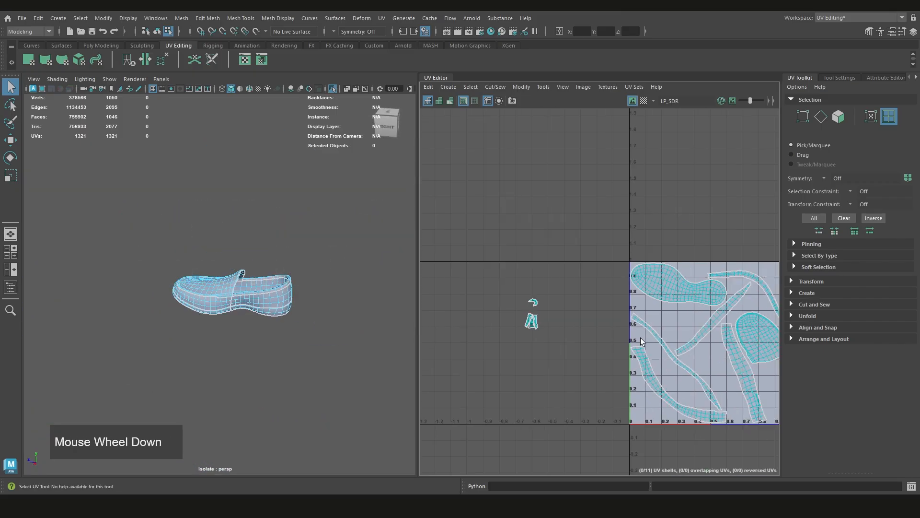
{"action": "middle_click_drag", "start_coordinate": [641, 338], "coordinate": [541, 313], "text": "alt"}
{"action": "scroll", "coordinate": [541, 312], "scroll_direction": "up", "scroll_amount": 3}
{"action": "left_click", "coordinate": [632, 100]}
{"action": "scroll", "coordinate": [623, 237], "scroll_direction": "up", "scroll_amount": 3}
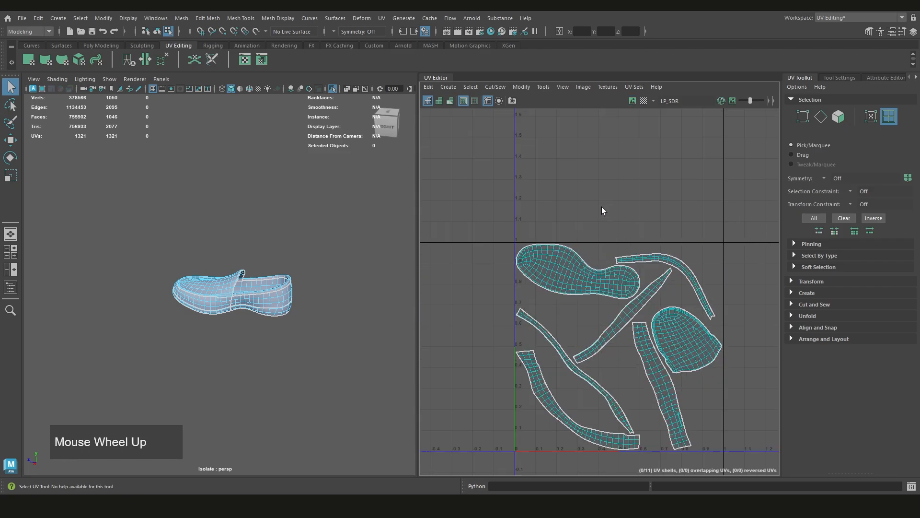
{"action": "middle_click_drag", "start_coordinate": [628, 236], "coordinate": [614, 207], "text": "alt"}
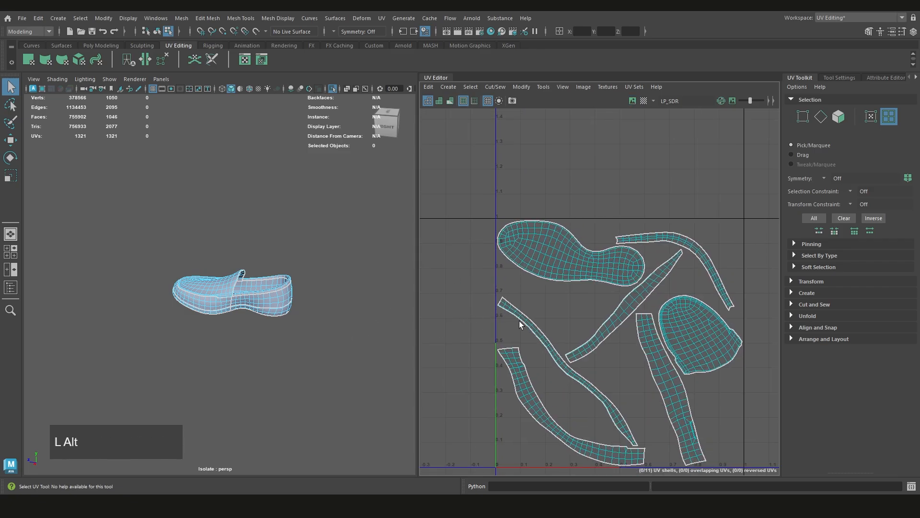
Examine the arrangement of the main shells in the 0–1 tile against the shoe
{"action": "scroll", "coordinate": [570, 311], "scroll_direction": "down", "scroll_amount": 3}
{"action": "scroll", "coordinate": [208, 286], "scroll_direction": "up", "scroll_amount": 2}
{"action": "scroll", "coordinate": [276, 280], "scroll_direction": "up", "scroll_amount": 4}
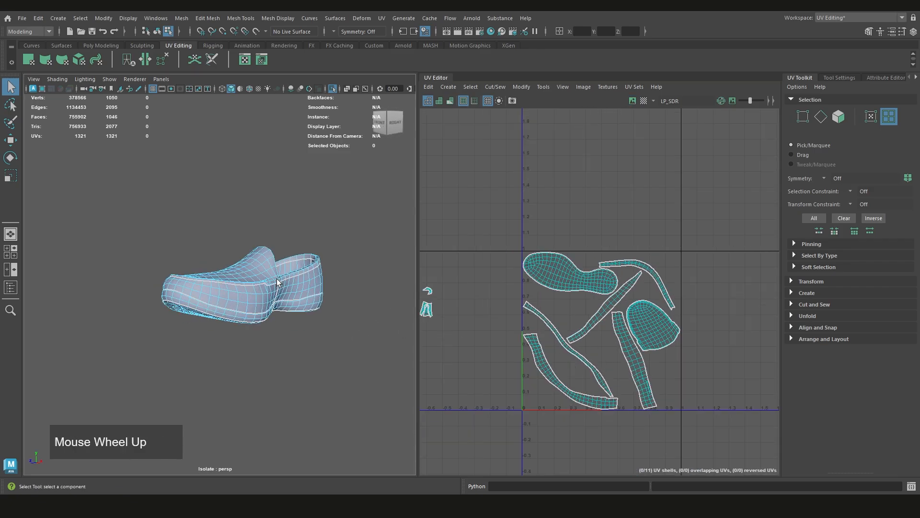
{"action": "middle_click_drag", "start_coordinate": [275, 279], "coordinate": [216, 322], "text": "alt"}
{"action": "scroll", "coordinate": [580, 339], "scroll_direction": "up", "scroll_amount": 2}
{"action": "scroll", "coordinate": [580, 340], "scroll_direction": "down", "scroll_amount": 2}
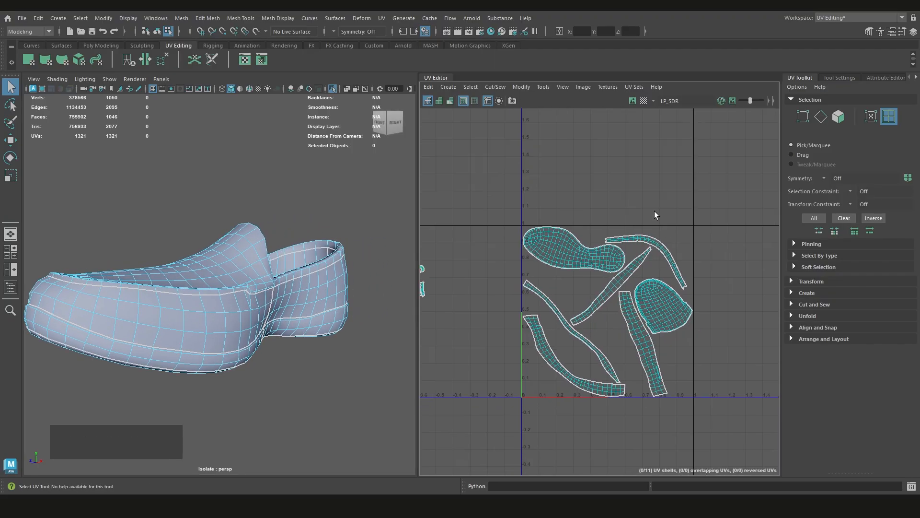
{"action": "scroll", "coordinate": [588, 364], "scroll_direction": "up", "scroll_amount": 2}
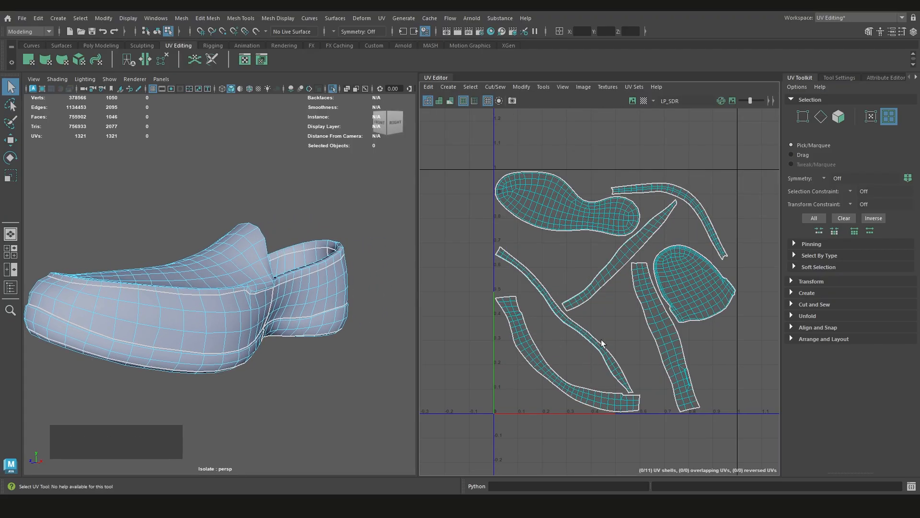
{"action": "scroll", "coordinate": [612, 326], "scroll_direction": "down", "scroll_amount": 2}
{"action": "middle_click_drag", "start_coordinate": [611, 326], "coordinate": [598, 281], "text": "alt"}
{"action": "scroll", "coordinate": [598, 281], "scroll_direction": "up", "scroll_amount": 1}
Try scaling the sole shell in the UV layout and undo the change
{"action": "left_click", "coordinate": [548, 258]}
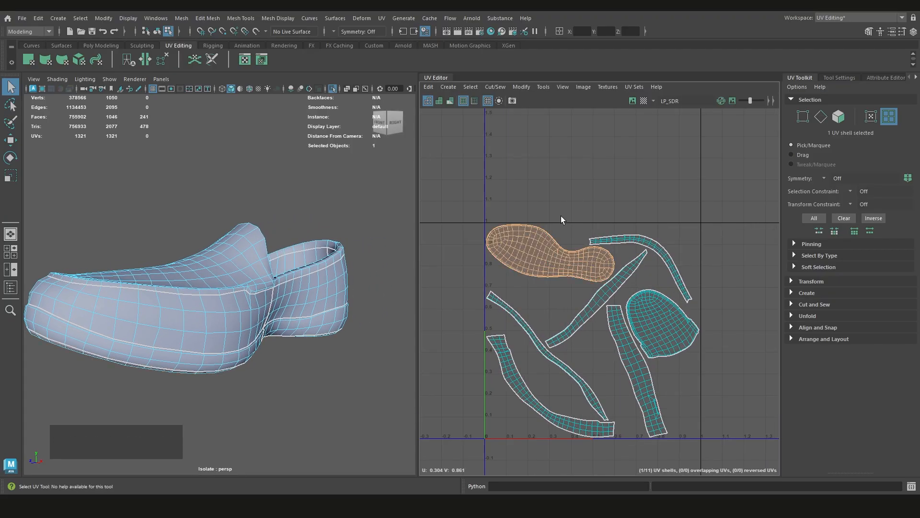
{"action": "key", "text": "r"}
{"action": "left_click_drag", "start_coordinate": [566, 261], "coordinate": [568, 280]}
{"action": "key", "text": "ctrl+z"}
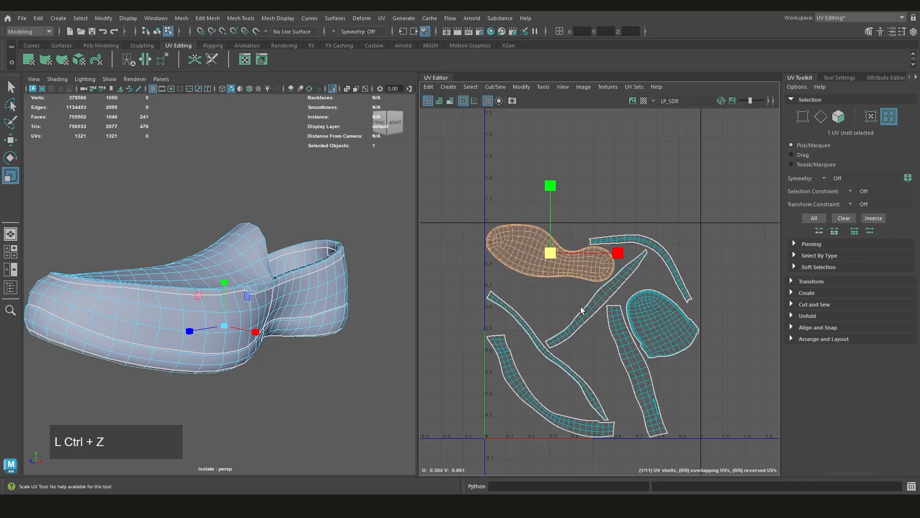
{"action": "key", "text": "q"}
Rotate the shell of the toe's side band so its ends point upward and move it near the lower edge of the 0–1 tile
{"action": "middle_click_drag", "start_coordinate": [638, 265], "coordinate": [630, 317], "text": "alt"}
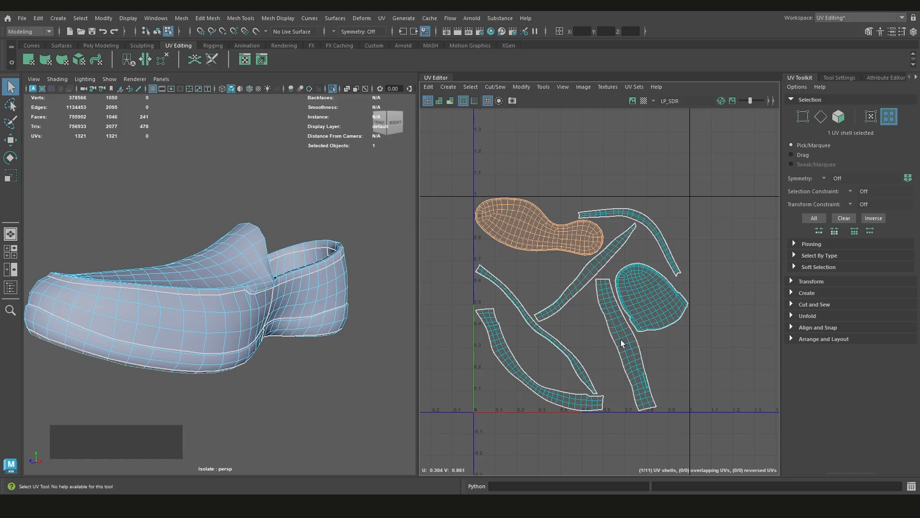
{"action": "left_click_drag", "start_coordinate": [293, 313], "coordinate": [335, 329], "text": "alt"}
{"action": "left_click", "coordinate": [499, 355]}
{"action": "middle_click_drag", "start_coordinate": [304, 317], "coordinate": [348, 250], "text": "alt"}
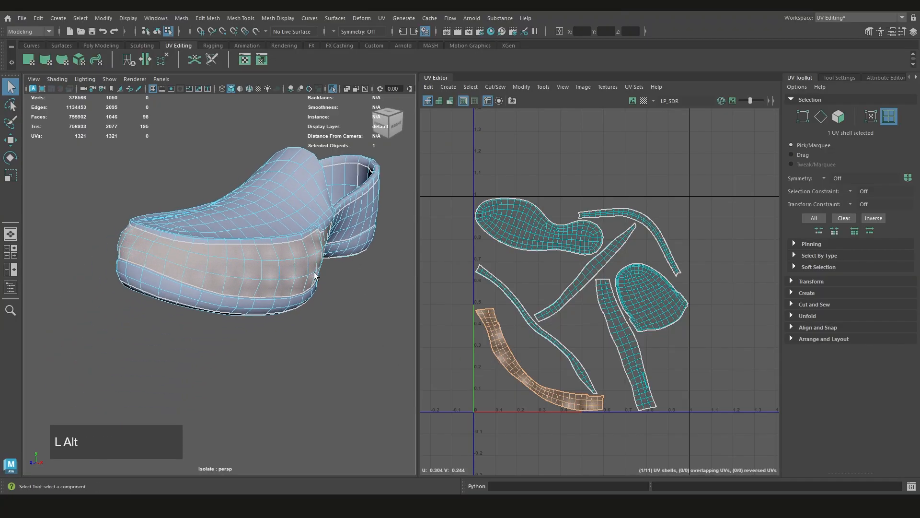
{"action": "left_click_drag", "start_coordinate": [314, 276], "coordinate": [506, 287], "text": "alt"}
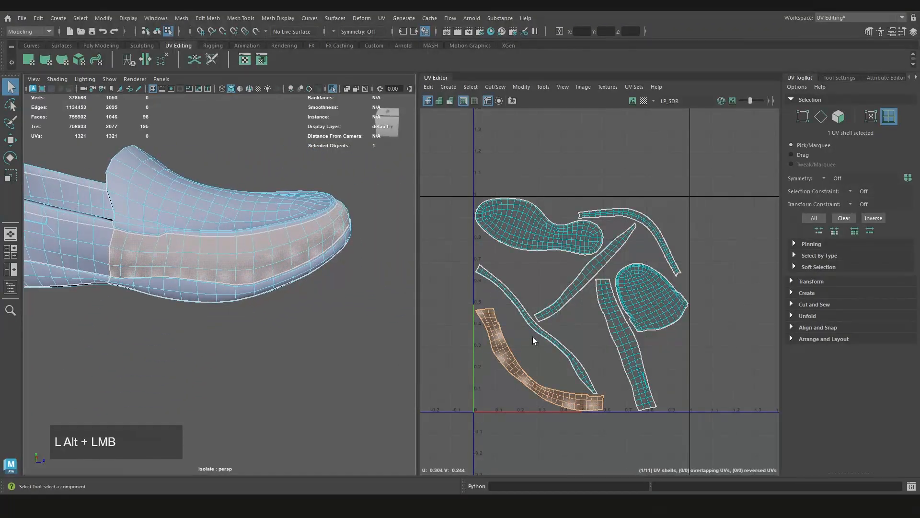
{"action": "middle_click_drag", "start_coordinate": [574, 397], "coordinate": [597, 357], "text": "alt"}
{"action": "key", "text": "r"}
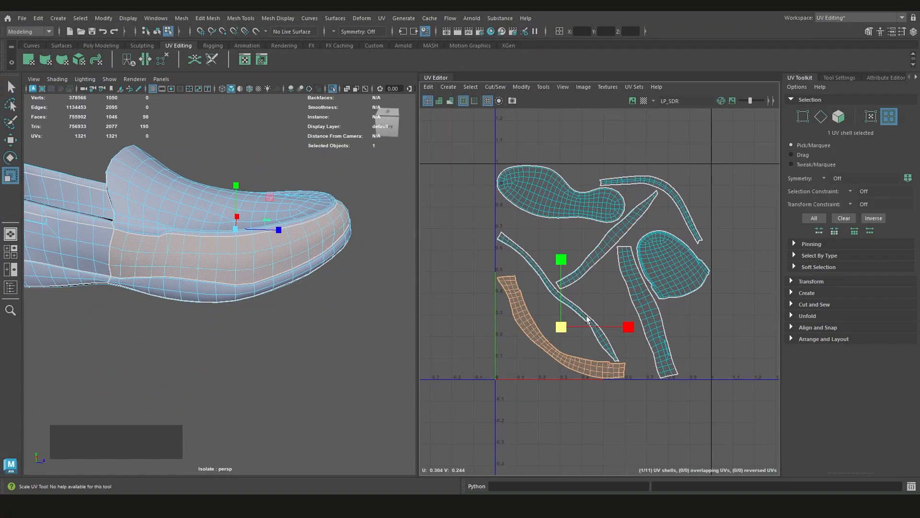
{"action": "key", "text": "e"}
{"action": "left_click_drag", "start_coordinate": [624, 315], "coordinate": [599, 283]}
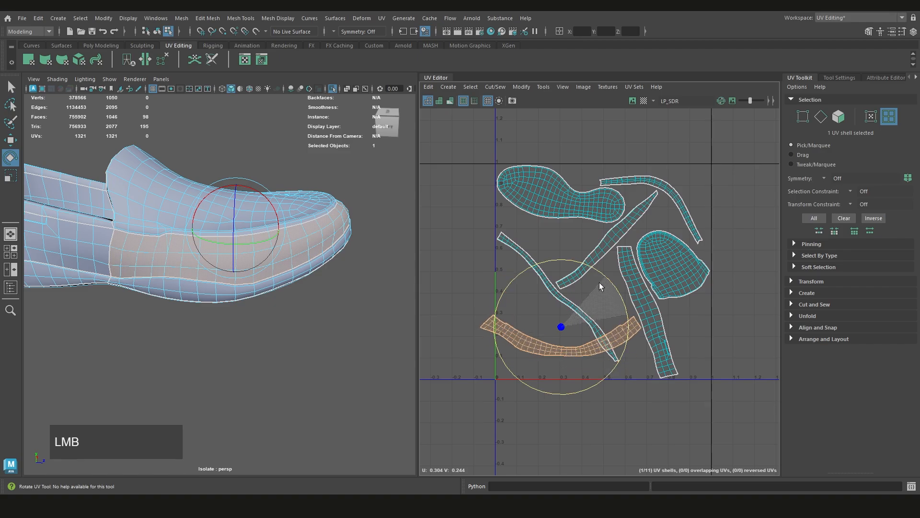
{"action": "key", "text": "w"}
{"action": "middle_click_drag", "start_coordinate": [559, 319], "coordinate": [596, 343]}
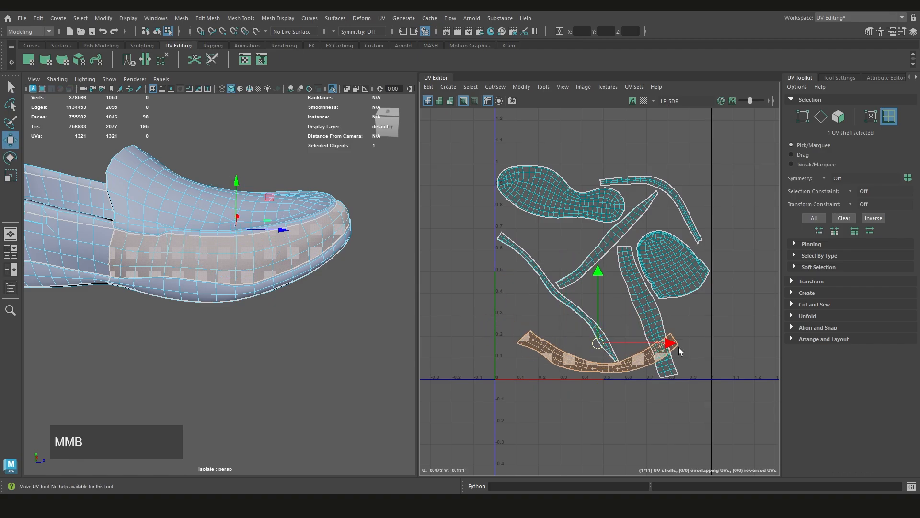
Select a face near the upper seam of the toe's side band to locate it in the UV layout
{"action": "left_click_drag", "start_coordinate": [263, 297], "coordinate": [144, 283], "text": "alt"}
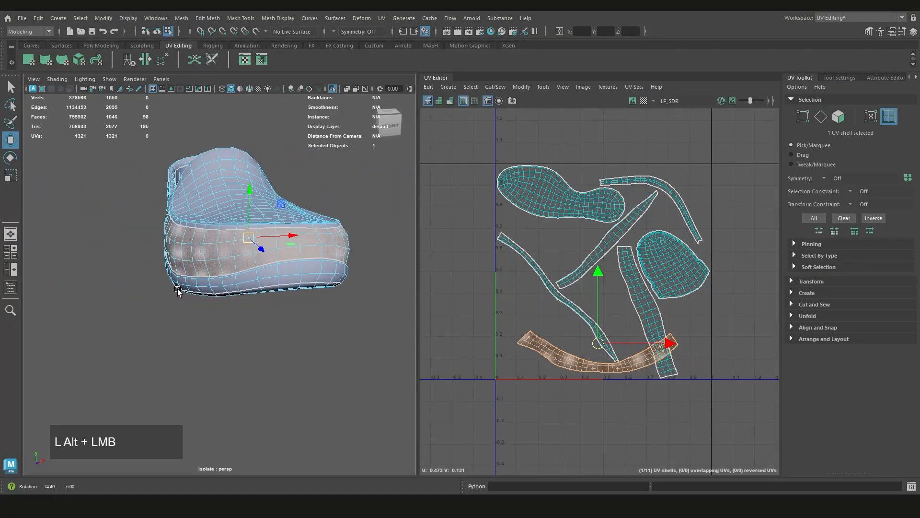
{"action": "scroll", "coordinate": [518, 285], "scroll_direction": "up", "scroll_amount": 4}
{"action": "right_click_drag", "start_coordinate": [548, 327], "coordinate": [561, 359]}
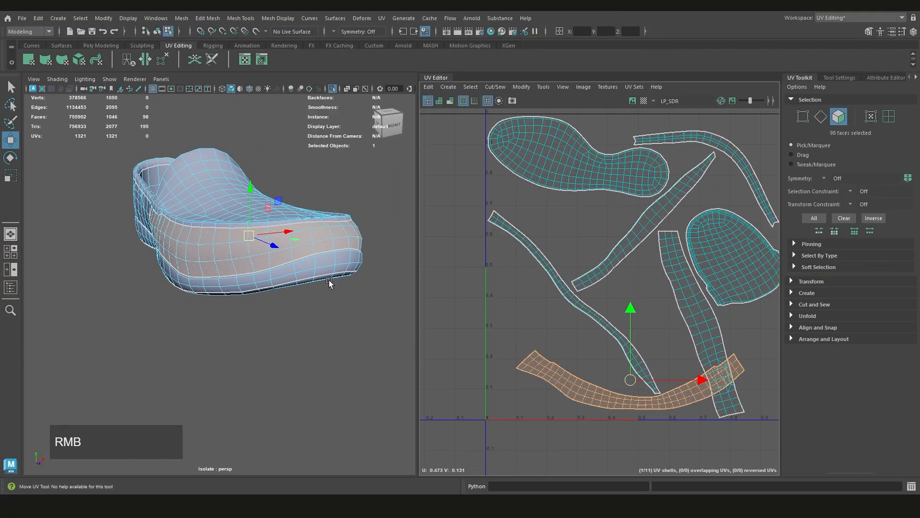
{"action": "scroll", "coordinate": [202, 219], "scroll_direction": "up", "scroll_amount": 3}
{"action": "left_click", "coordinate": [201, 215]}
{"action": "middle_click_drag", "start_coordinate": [548, 365], "coordinate": [528, 330], "text": "alt"}
{"action": "scroll", "coordinate": [516, 298], "scroll_direction": "up", "scroll_amount": 4}
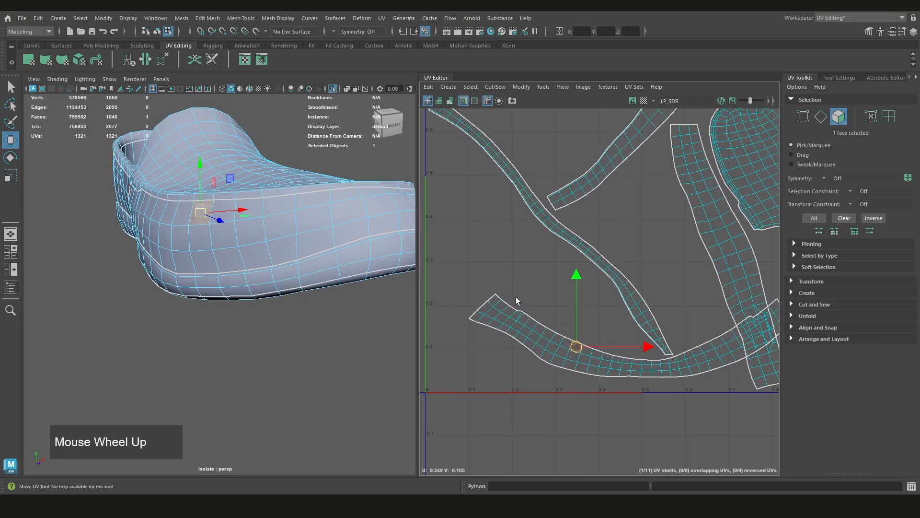
Select all UVs along the upper border of the toe side band's shell, from one end corner to the other
{"action": "right_click_drag", "start_coordinate": [540, 267], "coordinate": [527, 310]}
{"action": "scroll", "coordinate": [499, 290], "scroll_direction": "up", "scroll_amount": 2}
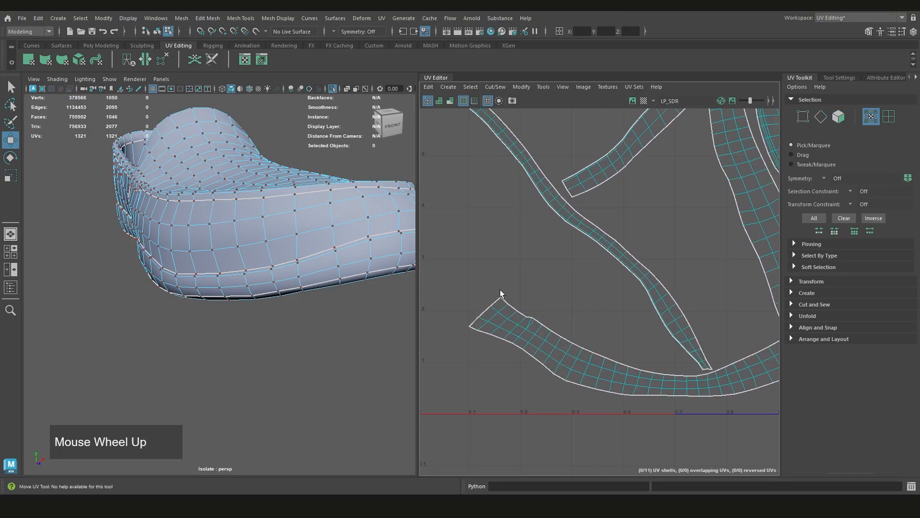
{"action": "left_click", "coordinate": [500, 296]}
{"action": "middle_click_drag", "start_coordinate": [585, 338], "coordinate": [512, 287], "text": "alt"}
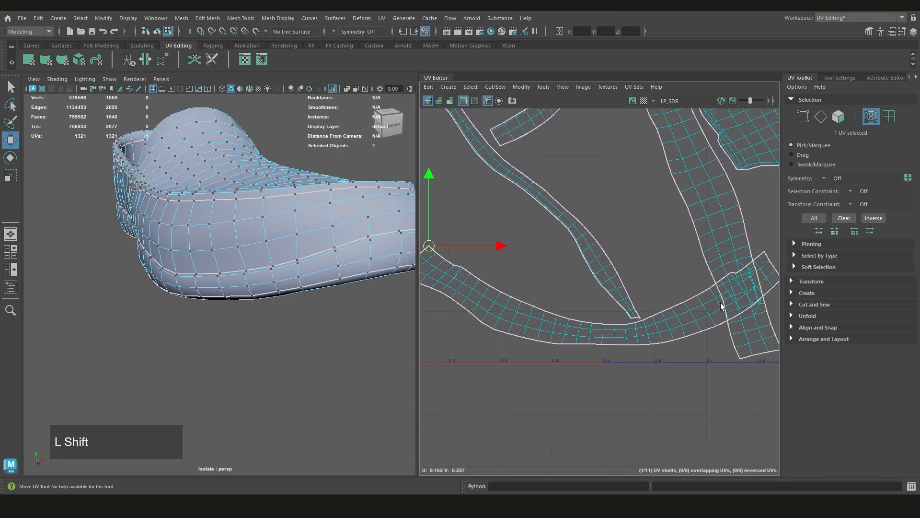
{"action": "double_click", "coordinate": [672, 310], "text": "shift"}
{"action": "middle_click_drag", "start_coordinate": [673, 310], "coordinate": [555, 334], "text": "alt"}
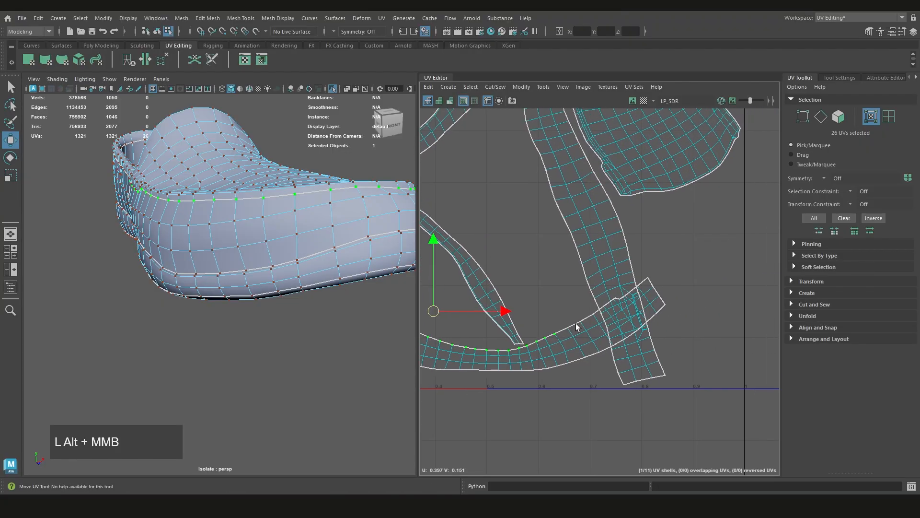
{"action": "scroll", "coordinate": [647, 279], "scroll_direction": "up", "scroll_amount": 1, "text": "shift"}
{"action": "double_click", "coordinate": [649, 275], "text": "shift"}
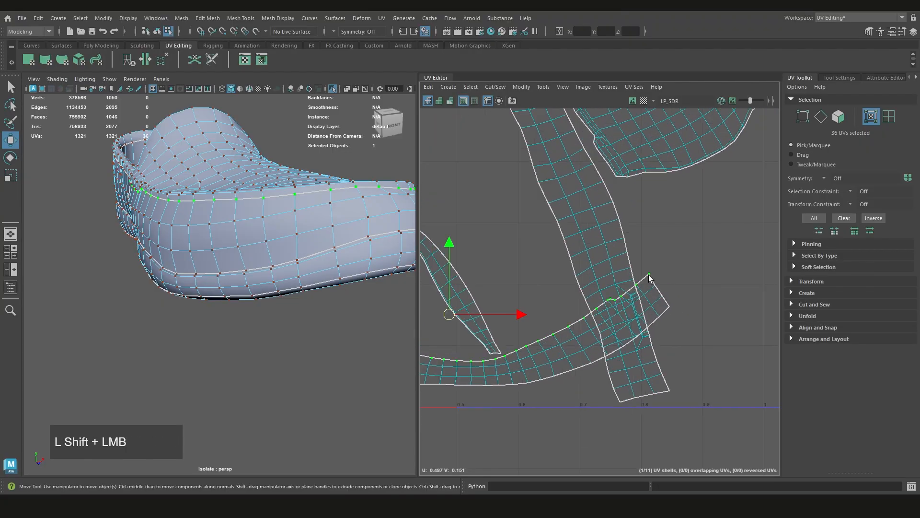
Try to straighten the selected border UVs of the side band shell and undo the change
{"action": "scroll", "coordinate": [640, 302], "scroll_direction": "down", "scroll_amount": 2}
{"action": "middle_click_drag", "start_coordinate": [464, 328], "coordinate": [512, 306], "text": "alt"}
{"action": "scroll", "coordinate": [569, 316], "scroll_direction": "down", "scroll_amount": 1}
{"action": "right_click_drag", "start_coordinate": [520, 291], "coordinate": [546, 258], "text": "shift"}
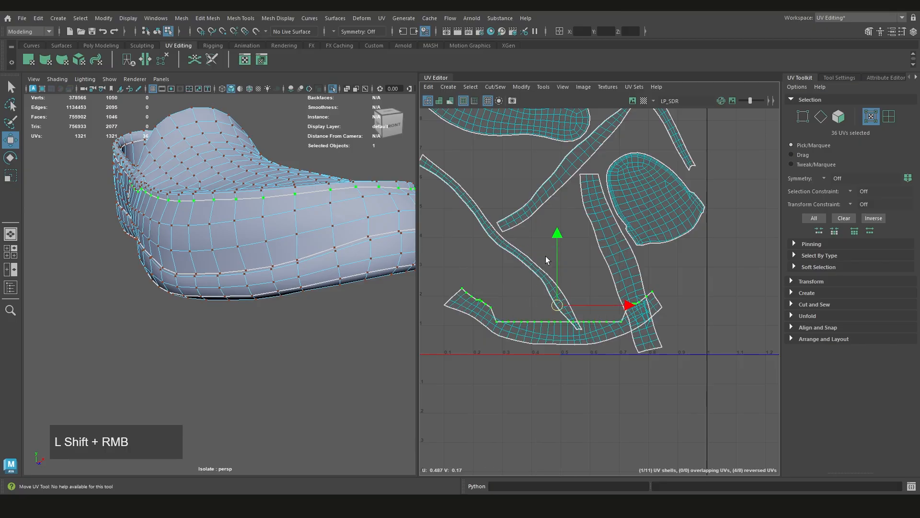
{"action": "key", "text": "ctrl+z"}
Raise the selected border UVs, flatten them into one straight horizontal line and reshape the rest of the band shell to follow
{"action": "left_click_drag", "start_coordinate": [559, 307], "coordinate": [559, 278]}
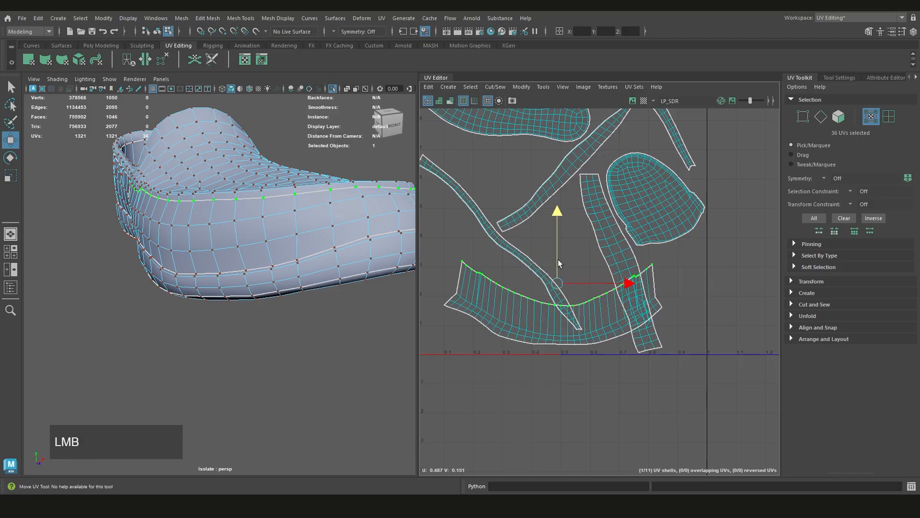
{"action": "right_click_drag", "start_coordinate": [497, 256], "coordinate": [542, 233], "text": "shift"}
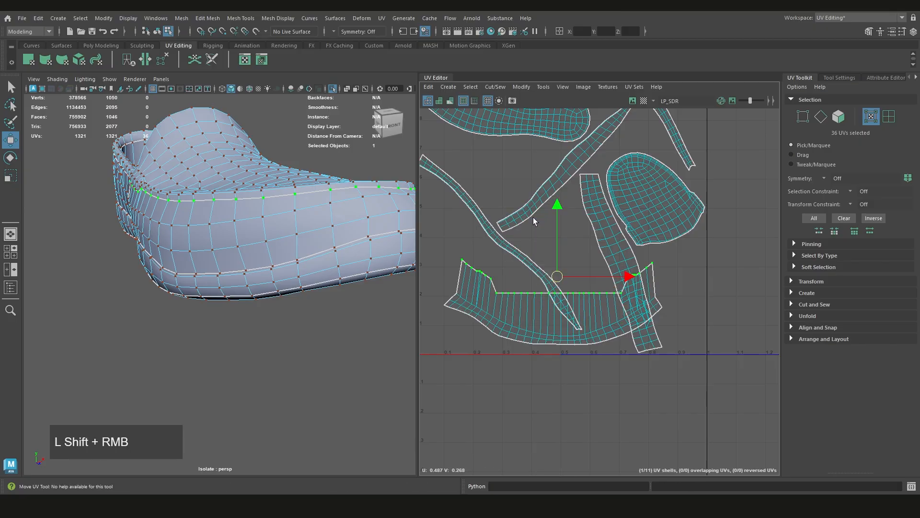
{"action": "mouse_move", "coordinate": [509, 264]}
{"action": "right_mouse_down"}
{"action": "mouse_move", "coordinate": [510, 252]}
{"action": "mouse_move", "coordinate": [510, 267]}
{"action": "right_mouse_up"}
{"action": "right_click_drag", "start_coordinate": [509, 268], "coordinate": [513, 246], "text": "shift"}
{"action": "scroll", "coordinate": [522, 283], "scroll_direction": "up", "scroll_amount": 2}
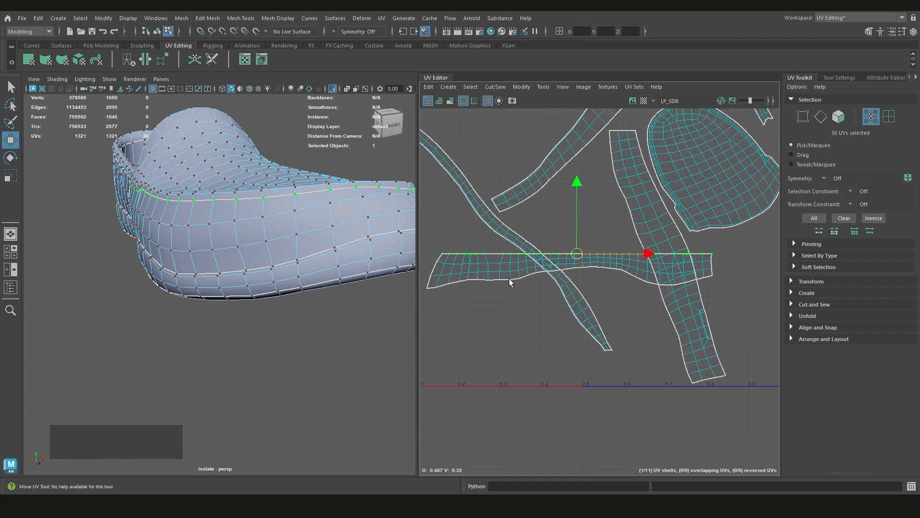
Select the whole straightened band shell, move it below the 0–1 tile and clear the selection
{"action": "scroll", "coordinate": [509, 283], "scroll_direction": "down", "scroll_amount": 4}
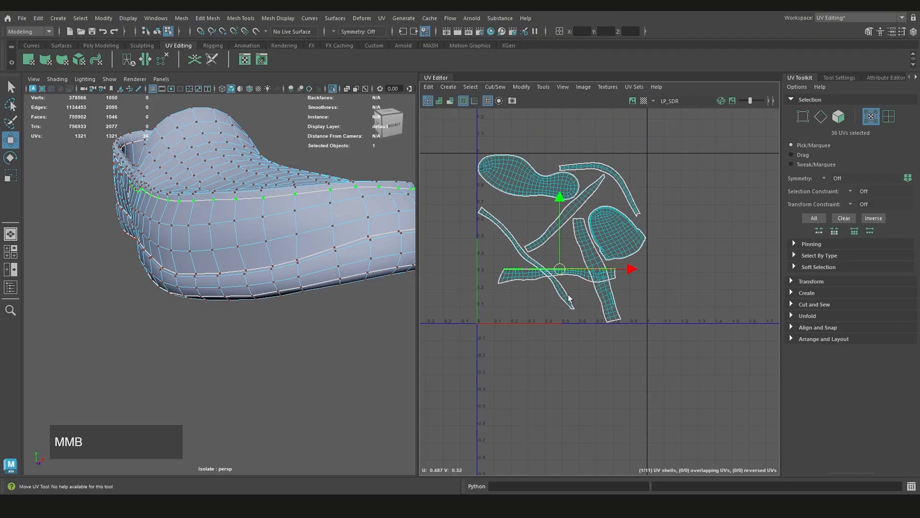
{"action": "scroll", "coordinate": [566, 284], "scroll_direction": "up", "scroll_amount": 1}
{"action": "left_click", "coordinate": [512, 273]}
{"action": "left_click", "coordinate": [516, 274]}
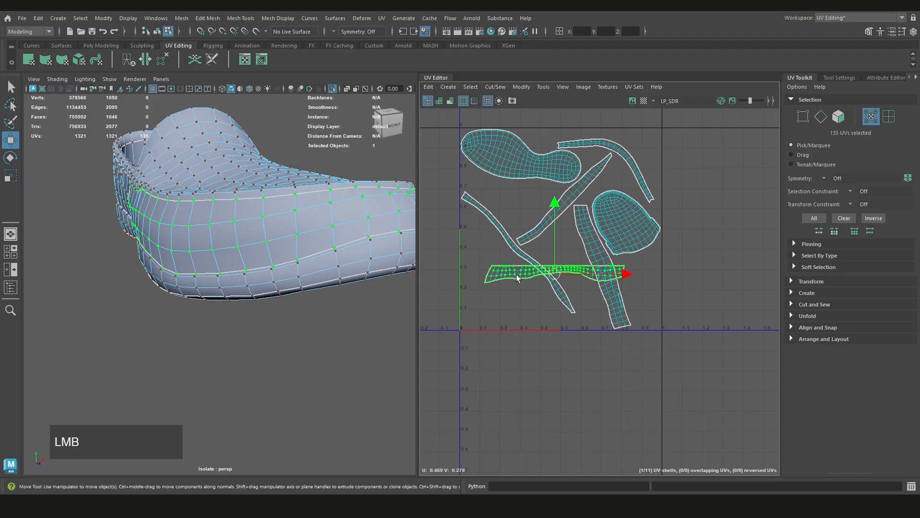
{"action": "scroll", "coordinate": [550, 271], "scroll_direction": "up", "scroll_amount": 1}
{"action": "middle_click_drag", "start_coordinate": [551, 271], "coordinate": [546, 379]}
{"action": "scroll", "coordinate": [594, 319], "scroll_direction": "down", "scroll_amount": 1}
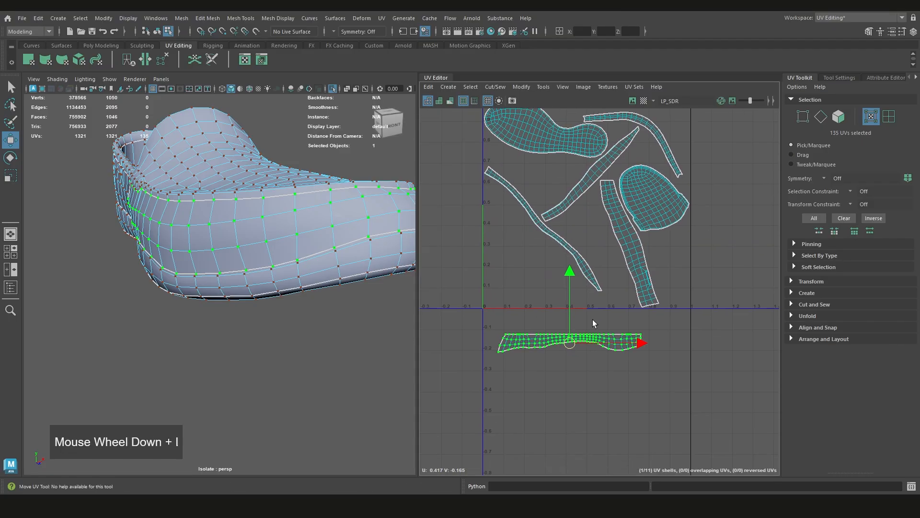
{"action": "left_click", "coordinate": [594, 319]}
Turn on the UV distortion display and examine the straightened band on the shoe and in the layout
{"action": "scroll", "coordinate": [304, 261], "scroll_direction": "down", "scroll_amount": 2}
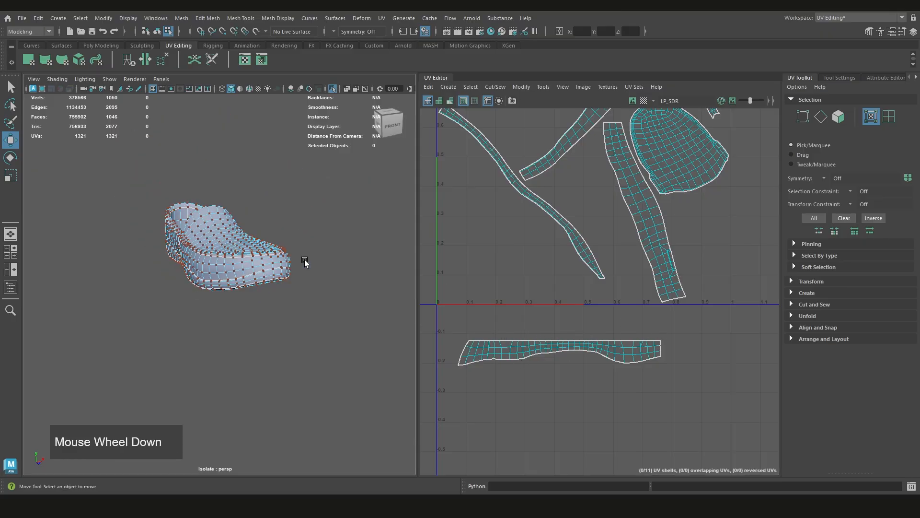
{"action": "left_click_drag", "start_coordinate": [304, 261], "coordinate": [289, 273], "text": "alt"}
{"action": "scroll", "coordinate": [215, 258], "scroll_direction": "up", "scroll_amount": 3}
{"action": "middle_click_drag", "start_coordinate": [215, 259], "coordinate": [253, 309], "text": "alt"}
{"action": "mouse_move", "coordinate": [252, 310]}
{"action": "left_mouse_down", "text": "alt"}
{"action": "mouse_move", "coordinate": [302, 282]}
{"action": "mouse_move", "coordinate": [162, 284]}
{"action": "mouse_move", "coordinate": [413, 300]}
{"action": "left_mouse_up", "text": "alt"}
{"action": "key", "text": "7"}
{"action": "scroll", "coordinate": [349, 287], "scroll_direction": "down", "scroll_amount": 2}
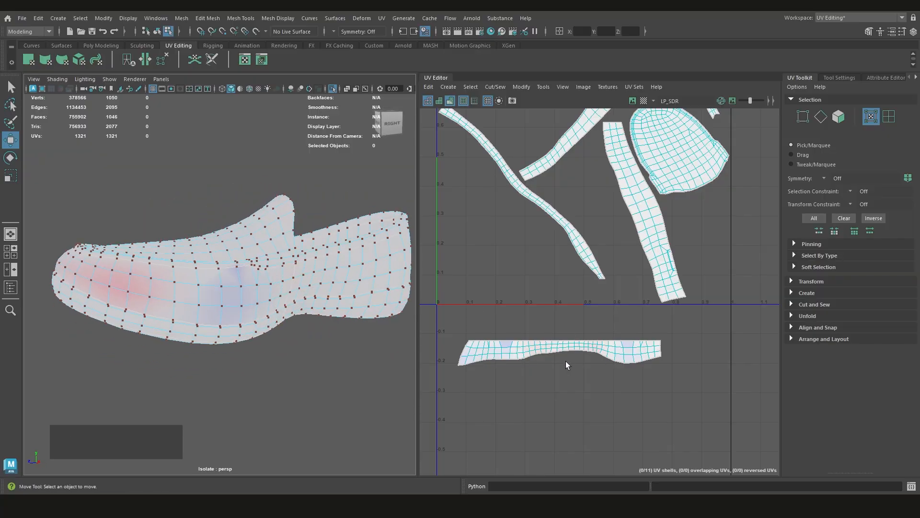
{"action": "scroll", "coordinate": [566, 361], "scroll_direction": "up", "scroll_amount": 2}
{"action": "scroll", "coordinate": [591, 355], "scroll_direction": "down", "scroll_amount": 3}
{"action": "scroll", "coordinate": [577, 334], "scroll_direction": "up", "scroll_amount": 3}
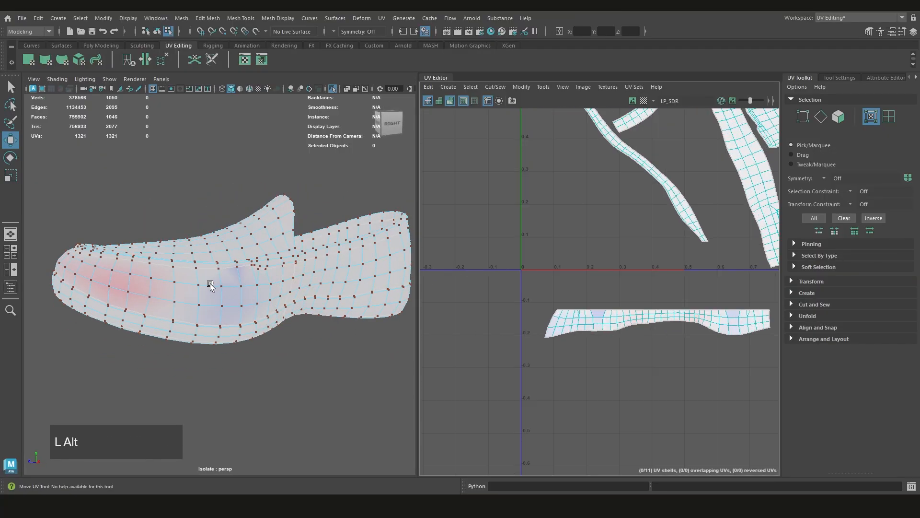
Examine the distortion colours along the opposite side of the toe band and turn the distortion display off
{"action": "left_click_drag", "start_coordinate": [210, 286], "coordinate": [345, 298], "text": "alt"}
{"action": "left_click_drag", "start_coordinate": [214, 291], "coordinate": [211, 278], "text": "alt"}
{"action": "scroll", "coordinate": [212, 278], "scroll_direction": "up", "scroll_amount": 5}
{"action": "middle_click_drag", "start_coordinate": [217, 278], "coordinate": [222, 290], "text": "alt"}
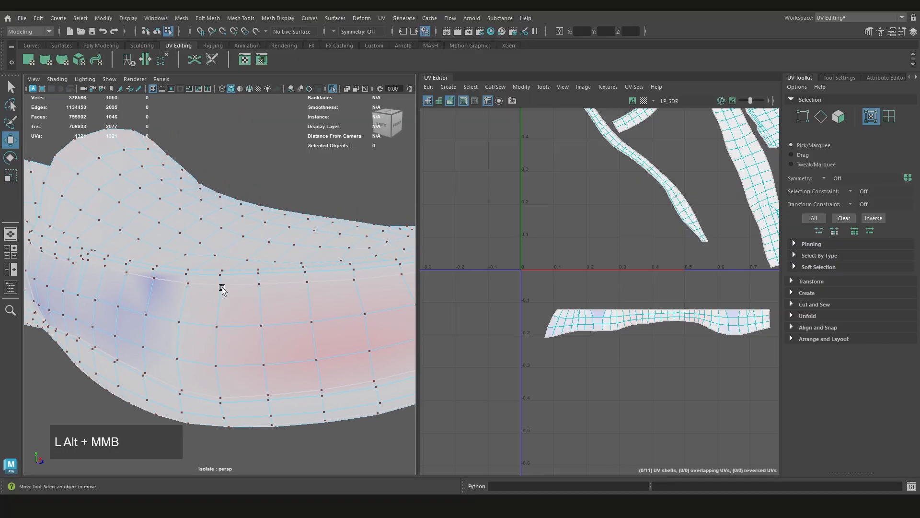
{"action": "scroll", "coordinate": [222, 290], "scroll_direction": "down", "scroll_amount": 7}
{"action": "middle_click_drag", "start_coordinate": [575, 287], "coordinate": [581, 287], "text": "alt"}
{"action": "scroll", "coordinate": [129, 259], "scroll_direction": "up", "scroll_amount": 4, "text": "alt"}
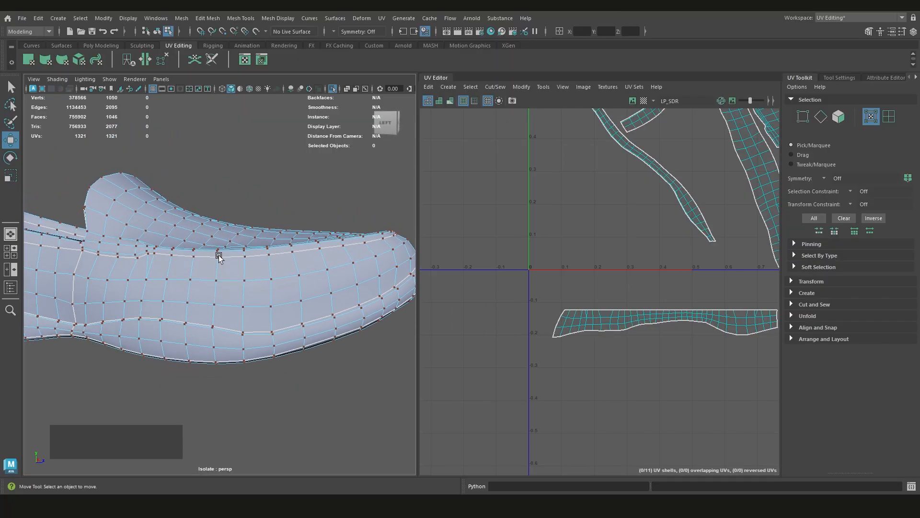
Compare the straightened band shell's grid with the toe's side band from the side and front of the shoe
{"action": "middle_click_drag", "start_coordinate": [141, 273], "coordinate": [216, 266], "text": "alt"}
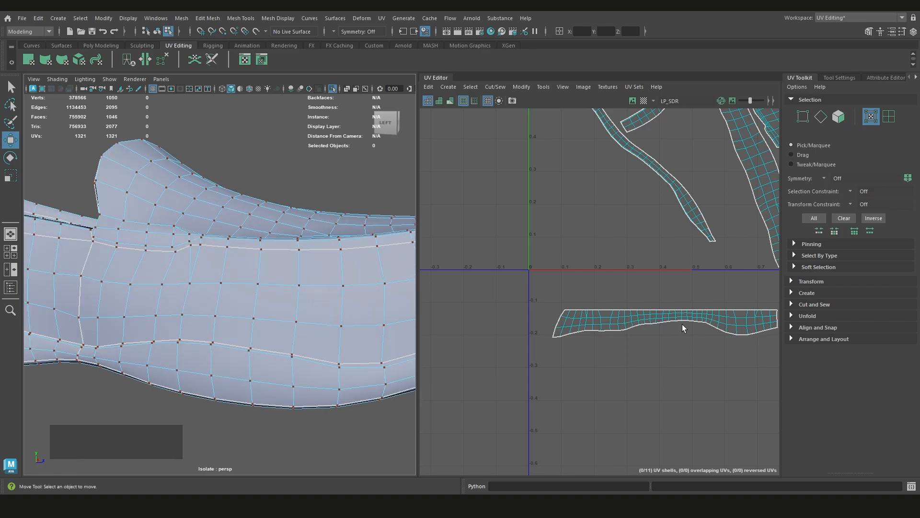
{"action": "scroll", "coordinate": [683, 327], "scroll_direction": "down", "scroll_amount": 3, "text": "alt"}
{"action": "scroll", "coordinate": [604, 331], "scroll_direction": "up", "scroll_amount": 2, "text": "alt"}
{"action": "scroll", "coordinate": [230, 288], "scroll_direction": "down", "scroll_amount": 5, "text": "alt"}
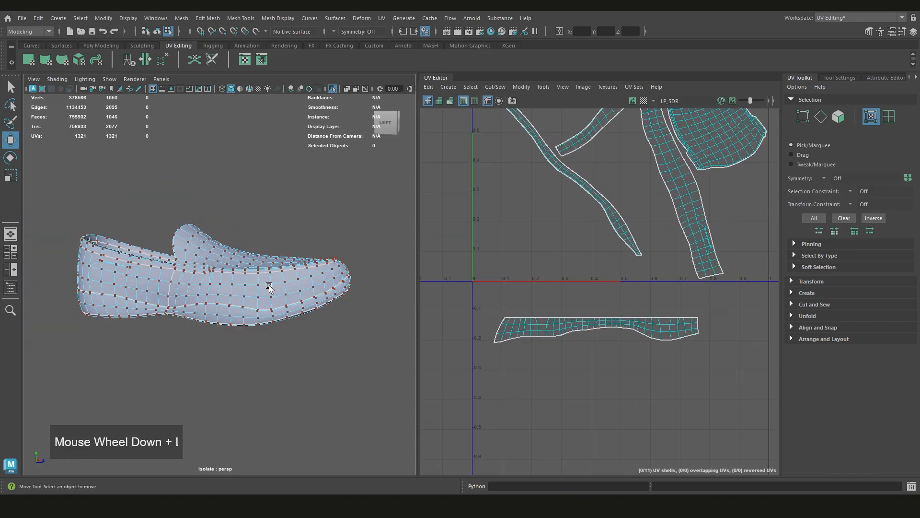
{"action": "left_click_drag", "start_coordinate": [206, 290], "coordinate": [234, 293], "text": "alt"}
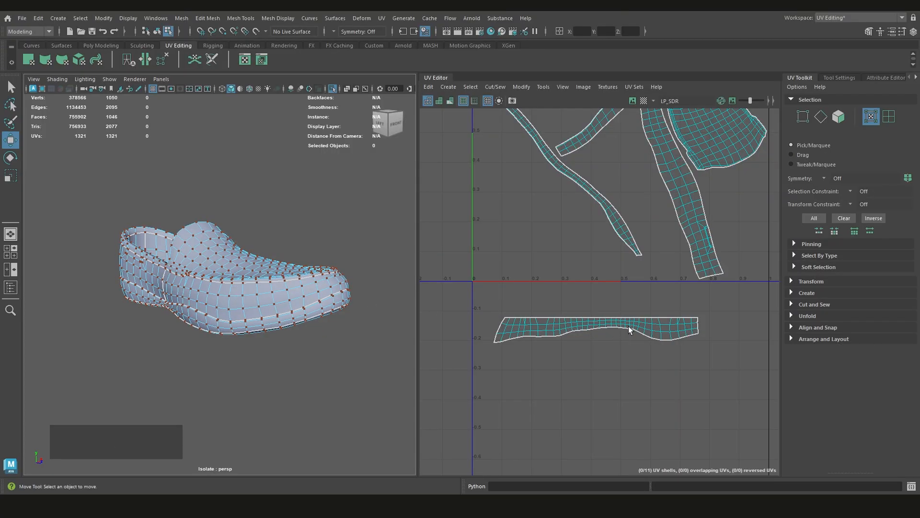
{"action": "scroll", "coordinate": [630, 330], "scroll_direction": "up", "scroll_amount": 2}
{"action": "middle_click_drag", "start_coordinate": [649, 329], "coordinate": [620, 338], "text": "alt"}
{"action": "left_click_drag", "start_coordinate": [298, 303], "coordinate": [199, 280], "text": "alt"}
{"action": "scroll", "coordinate": [512, 309], "scroll_direction": "up", "scroll_amount": 2, "text": "alt"}
{"action": "middle_click_drag", "start_coordinate": [512, 309], "coordinate": [522, 309], "text": "alt"}
{"action": "scroll", "coordinate": [524, 312], "scroll_direction": "down", "scroll_amount": 3}
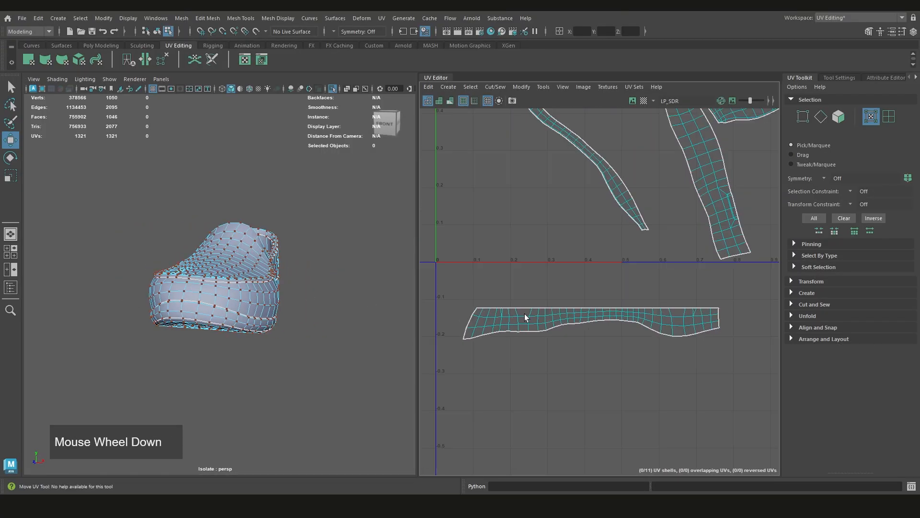
{"action": "scroll", "coordinate": [490, 307], "scroll_direction": "up", "scroll_amount": 4}
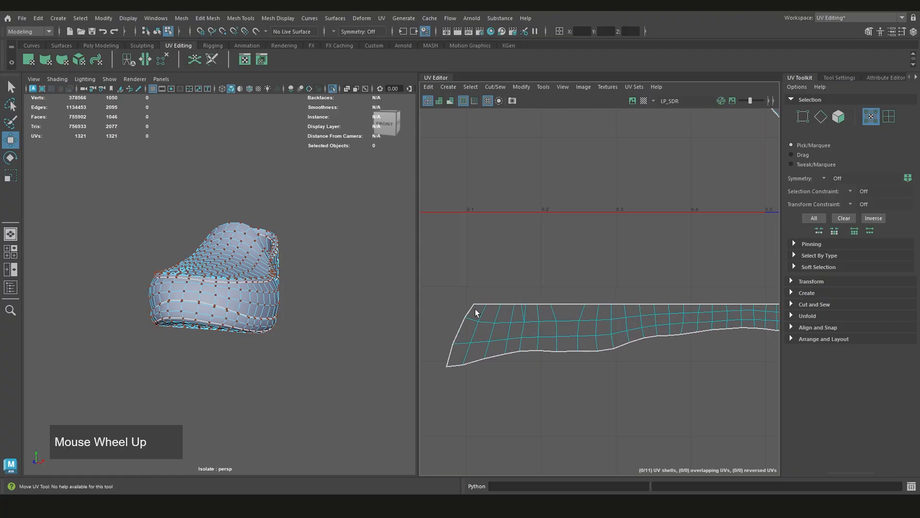
{"action": "left_click_drag", "start_coordinate": [283, 291], "coordinate": [198, 283], "text": "alt"}
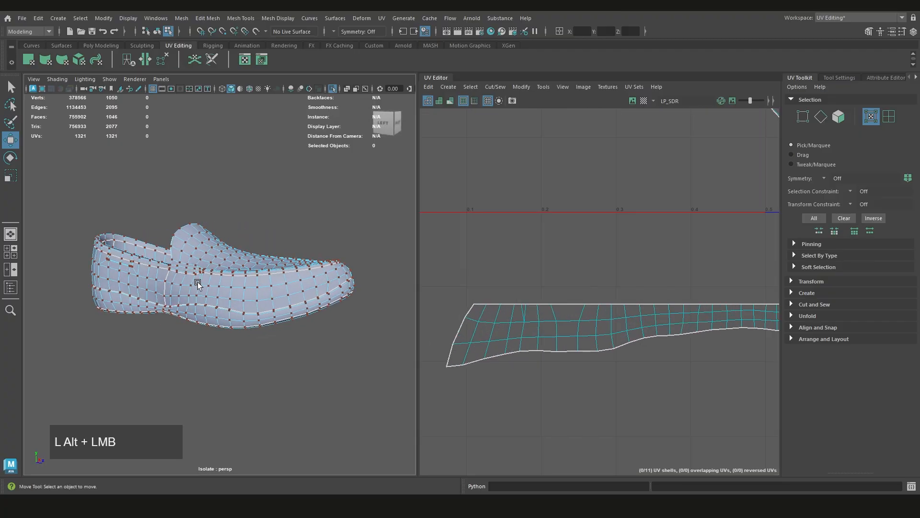
{"action": "left_click_drag", "start_coordinate": [567, 300], "coordinate": [555, 304], "text": "alt"}
{"action": "scroll", "coordinate": [580, 312], "scroll_direction": "down", "scroll_amount": 5}
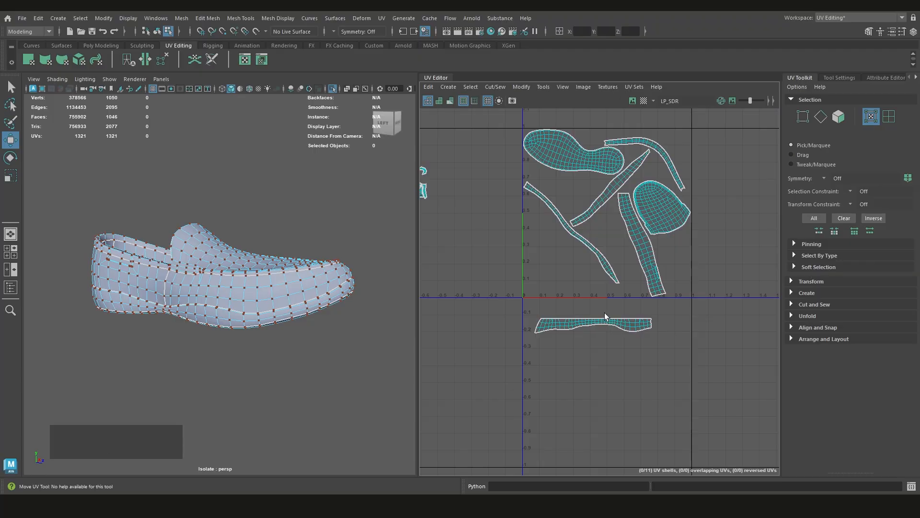
{"action": "middle_click_drag", "start_coordinate": [589, 315], "coordinate": [585, 335], "text": "alt"}
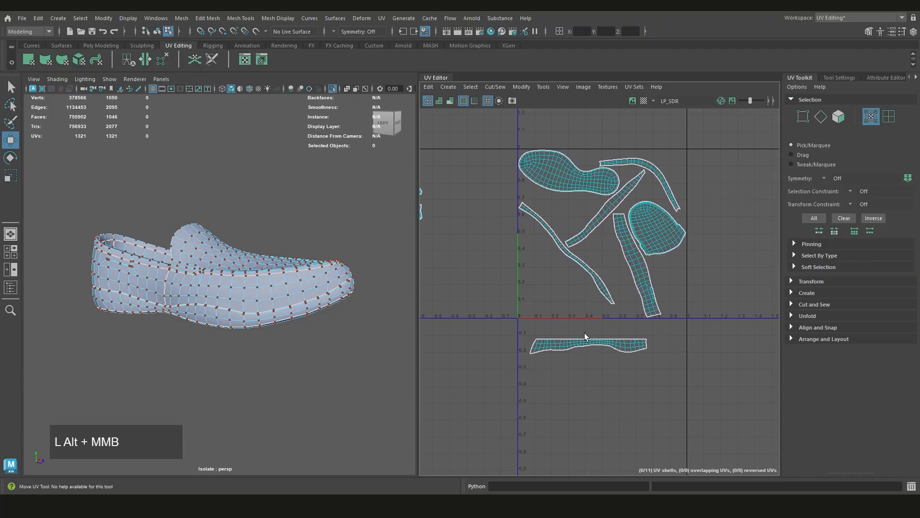
Select the straightened band shell in shell mode, move it slightly further below the tile and clear the selection
{"action": "right_click_drag", "start_coordinate": [582, 345], "coordinate": [546, 307]}
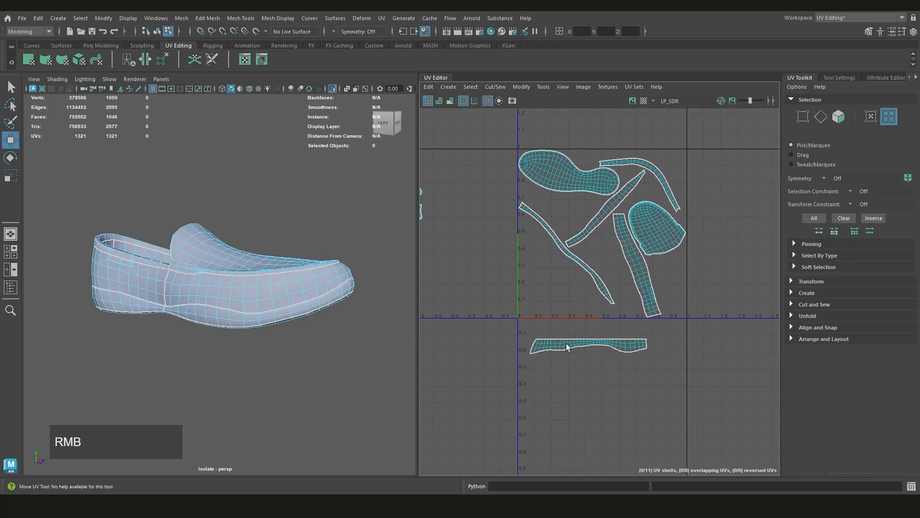
{"action": "left_click", "coordinate": [581, 347]}
{"action": "scroll", "coordinate": [582, 350], "scroll_direction": "up", "scroll_amount": 2}
{"action": "middle_click_drag", "start_coordinate": [588, 345], "coordinate": [619, 288]}
{"action": "scroll", "coordinate": [606, 300], "scroll_direction": "up", "scroll_amount": 2}
{"action": "left_click", "coordinate": [634, 254]}
{"action": "left_click", "coordinate": [573, 286]}
{"action": "scroll", "coordinate": [573, 284], "scroll_direction": "down", "scroll_amount": 2}
{"action": "scroll", "coordinate": [584, 367], "scroll_direction": "up", "scroll_amount": 2}
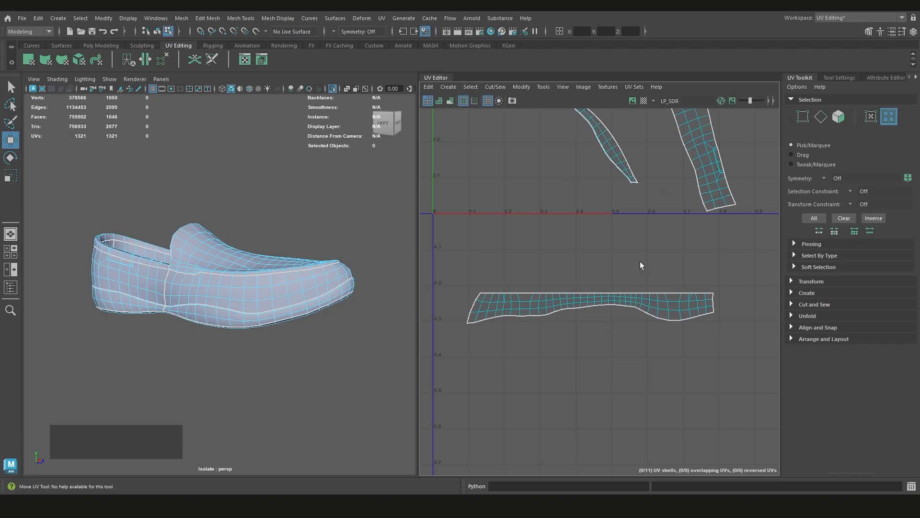
Try to unfold the toe band by selecting its vertices except the straightened upper row, and clear the selection
{"action": "right_click_drag", "start_coordinate": [640, 262], "coordinate": [605, 263]}
{"action": "left_click_drag", "start_coordinate": [741, 271], "coordinate": [448, 296]}
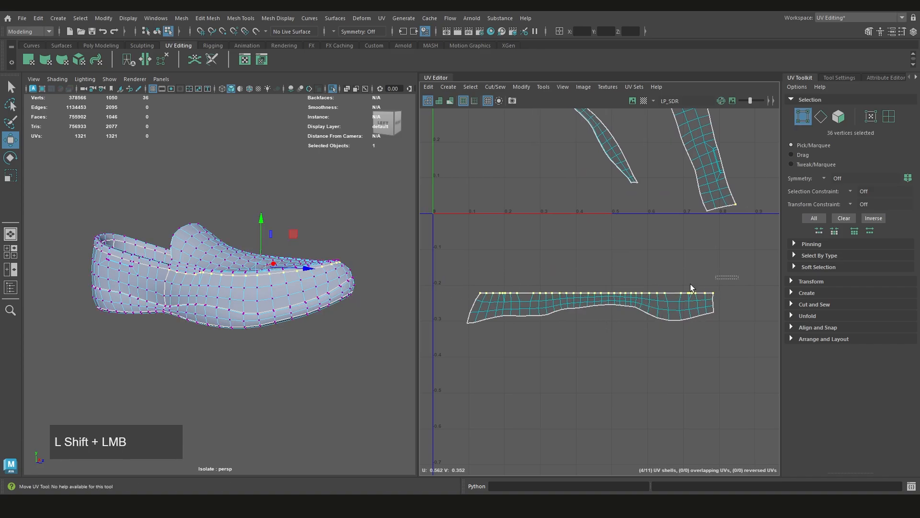
{"action": "left_click_drag", "start_coordinate": [738, 276], "coordinate": [422, 368], "text": "shift"}
{"action": "mouse_move", "coordinate": [602, 335]}
{"action": "middle_mouse_down", "text": "alt"}
{"action": "mouse_move", "coordinate": [546, 358]}
{"action": "mouse_move", "coordinate": [602, 340]}
{"action": "middle_mouse_up", "text": "alt"}
{"action": "scroll", "coordinate": [603, 340], "scroll_direction": "up", "scroll_amount": 1}
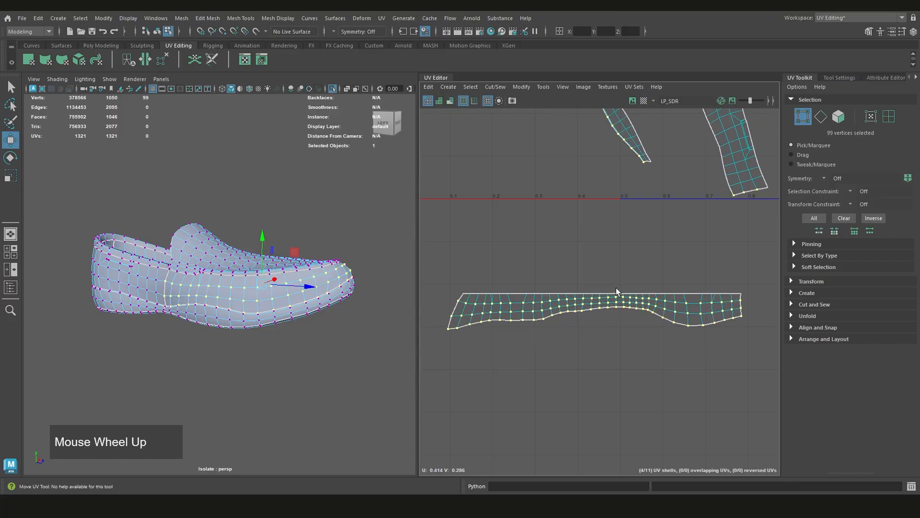
{"action": "scroll", "coordinate": [632, 271], "scroll_direction": "down", "scroll_amount": 1}
{"action": "right_click_drag", "start_coordinate": [633, 269], "coordinate": [555, 255], "text": "shift"}
{"action": "right_click_drag", "start_coordinate": [611, 267], "coordinate": [528, 281], "text": "shift"}
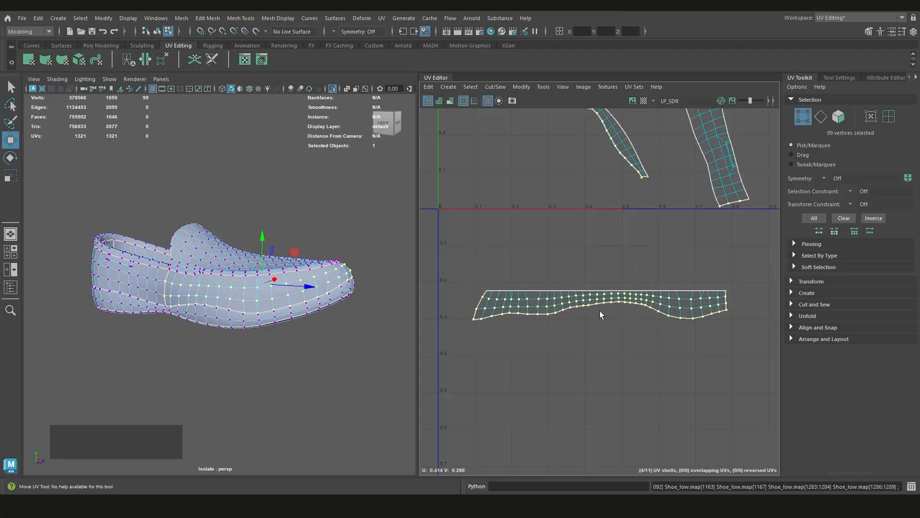
{"action": "scroll", "coordinate": [639, 320], "scroll_direction": "down", "scroll_amount": 3}
{"action": "middle_click_drag", "start_coordinate": [639, 321], "coordinate": [616, 312], "text": "alt"}
{"action": "scroll", "coordinate": [609, 364], "scroll_direction": "up", "scroll_amount": 3}
{"action": "scroll", "coordinate": [605, 377], "scroll_direction": "up", "scroll_amount": 2}
{"action": "left_click", "coordinate": [605, 378]}
In UV mode, select all toe band UVs except those on the straight upper edge, unfold them and clear the selection
{"action": "scroll", "coordinate": [605, 378], "scroll_direction": "down", "scroll_amount": 3}
{"action": "scroll", "coordinate": [617, 313], "scroll_direction": "up", "scroll_amount": 4}
{"action": "right_click_drag", "start_coordinate": [621, 301], "coordinate": [662, 302]}
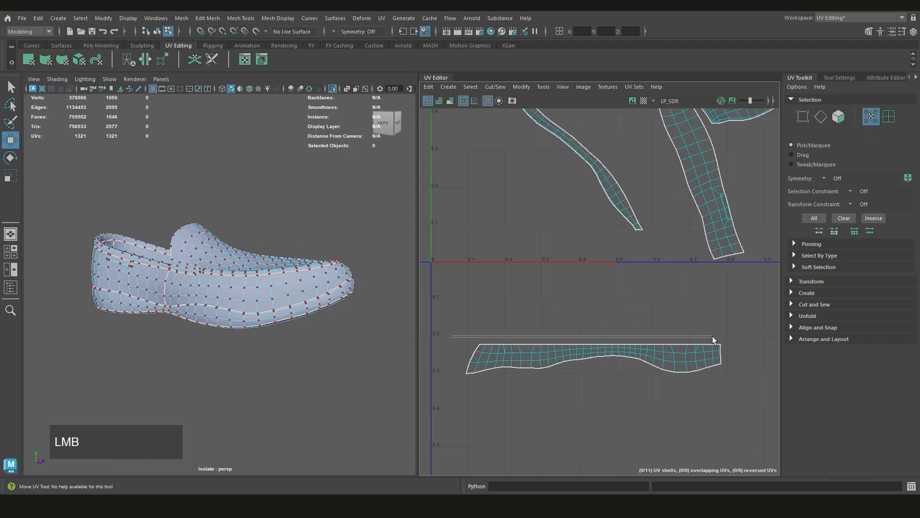
{"action": "left_click_drag", "start_coordinate": [712, 335], "coordinate": [432, 405]}
{"action": "right_click_drag", "start_coordinate": [597, 323], "coordinate": [457, 314], "text": "shift"}
{"action": "scroll", "coordinate": [553, 344], "scroll_direction": "down", "scroll_amount": 2}
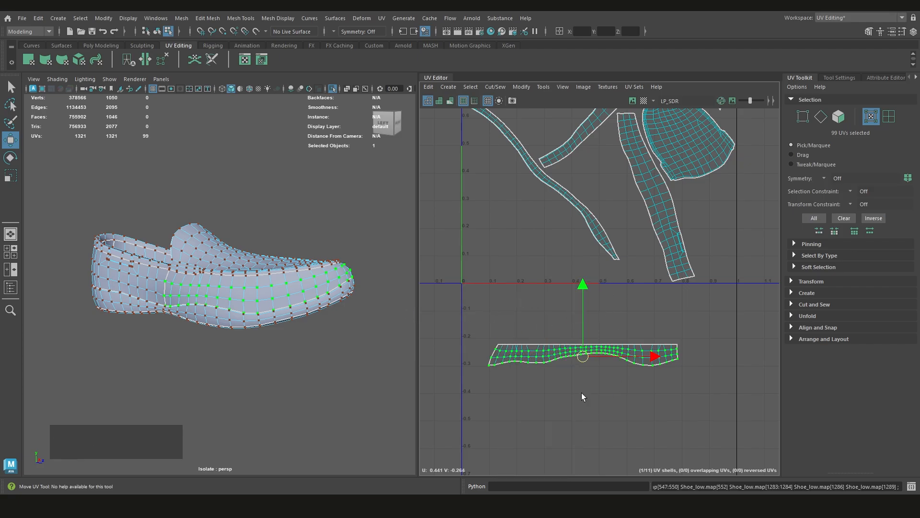
{"action": "scroll", "coordinate": [579, 390], "scroll_direction": "down", "scroll_amount": 2}
{"action": "left_click", "coordinate": [547, 388]}
Turn on the UV distortion display, examine the toe band on the shoe and in the layout, and turn it off
{"action": "key", "text": "7"}
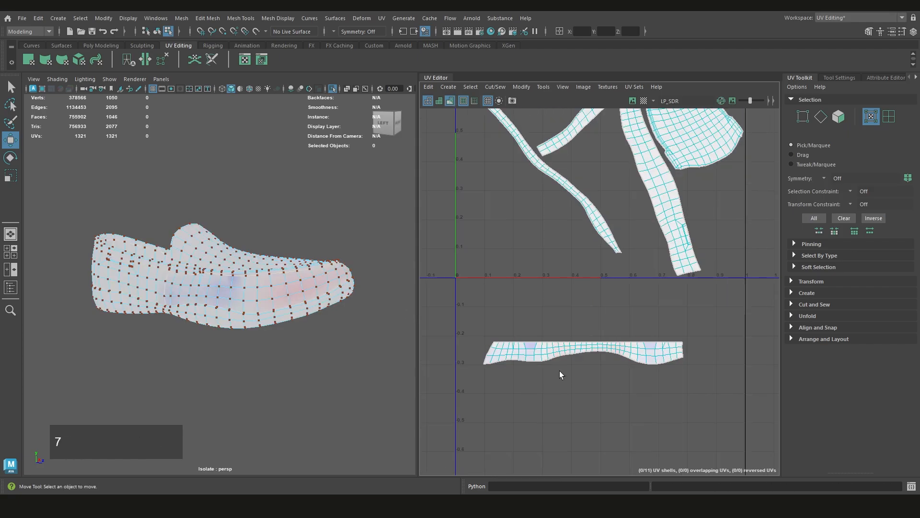
{"action": "left_click_drag", "start_coordinate": [364, 300], "coordinate": [335, 302], "text": "alt"}
{"action": "scroll", "coordinate": [571, 356], "scroll_direction": "up", "scroll_amount": 2}
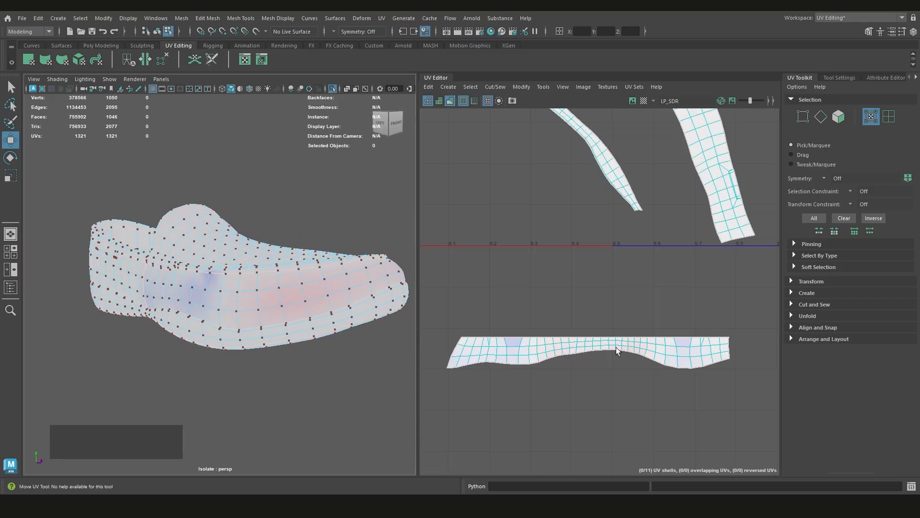
{"action": "scroll", "coordinate": [617, 347], "scroll_direction": "up", "scroll_amount": 1}
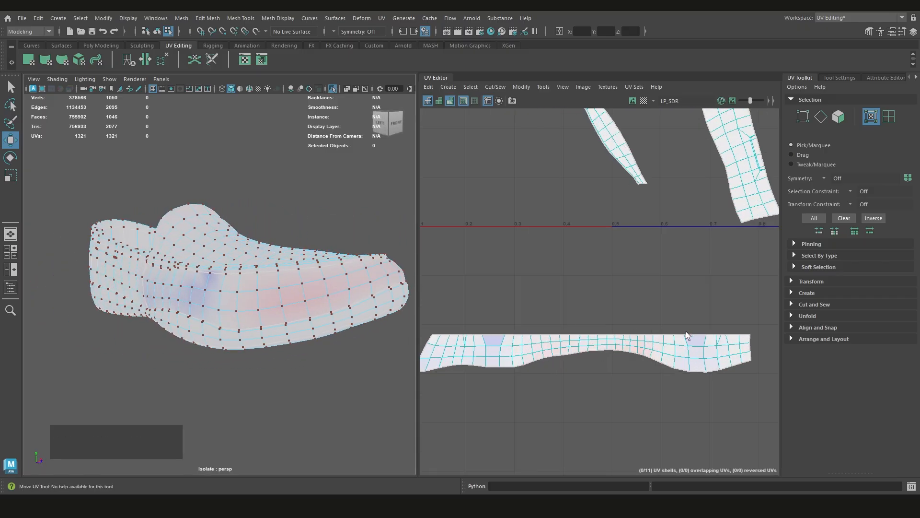
{"action": "scroll", "coordinate": [606, 340], "scroll_direction": "down", "scroll_amount": 2}
{"action": "middle_click_drag", "start_coordinate": [524, 347], "coordinate": [539, 339], "text": "alt"}
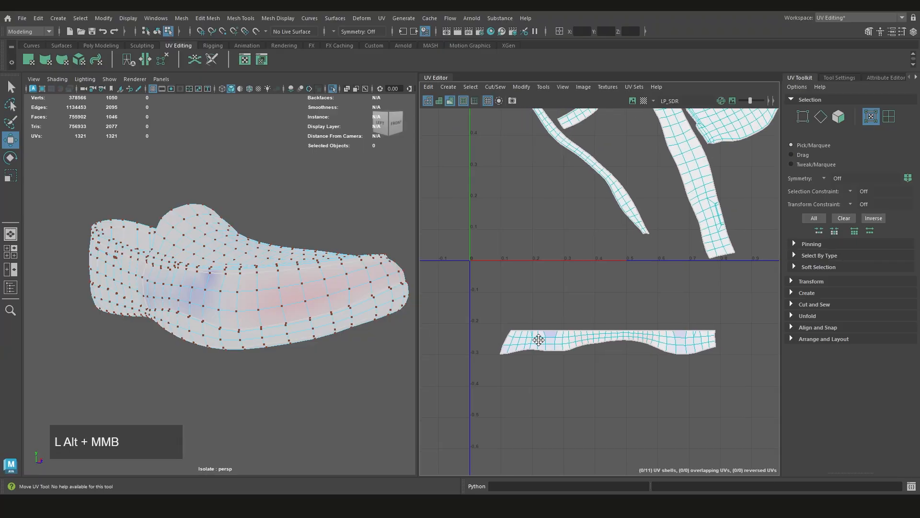
{"action": "left_click", "coordinate": [566, 334]}
{"action": "scroll", "coordinate": [566, 334], "scroll_direction": "down", "scroll_amount": 1}
{"action": "key", "text": "7"}
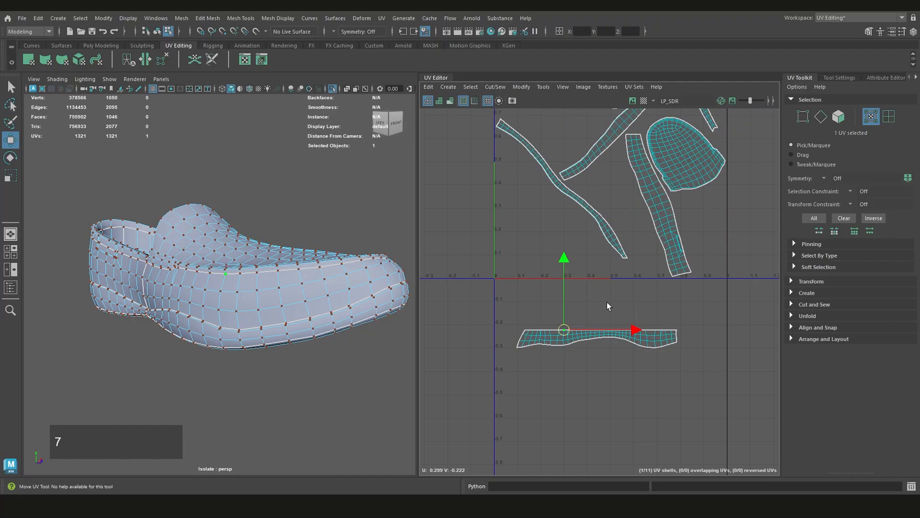
Select the whole wide band shell beside the tongue shell and examine where it wraps around the heel
{"action": "scroll", "coordinate": [606, 306], "scroll_direction": "down", "scroll_amount": 3}
{"action": "scroll", "coordinate": [640, 294], "scroll_direction": "up", "scroll_amount": 1}
{"action": "left_click", "coordinate": [640, 291]}
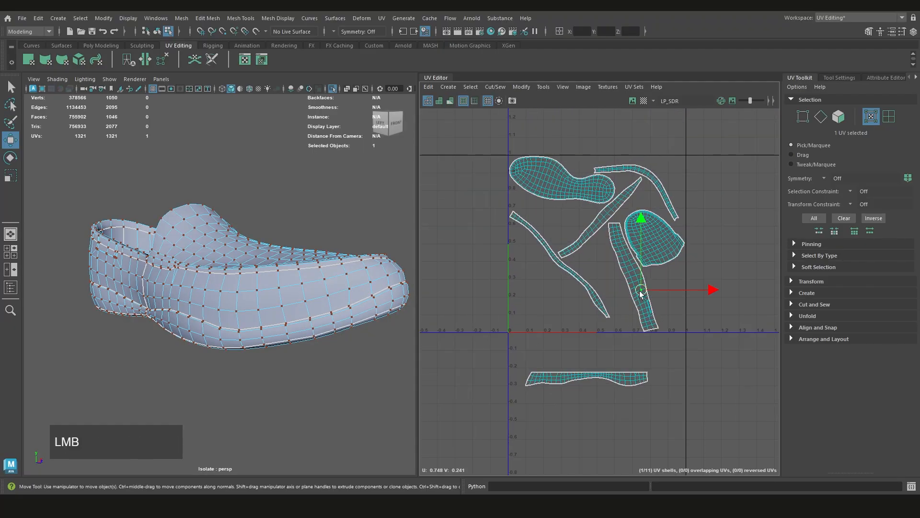
{"action": "scroll", "coordinate": [637, 288], "scroll_direction": "up", "scroll_amount": 2}
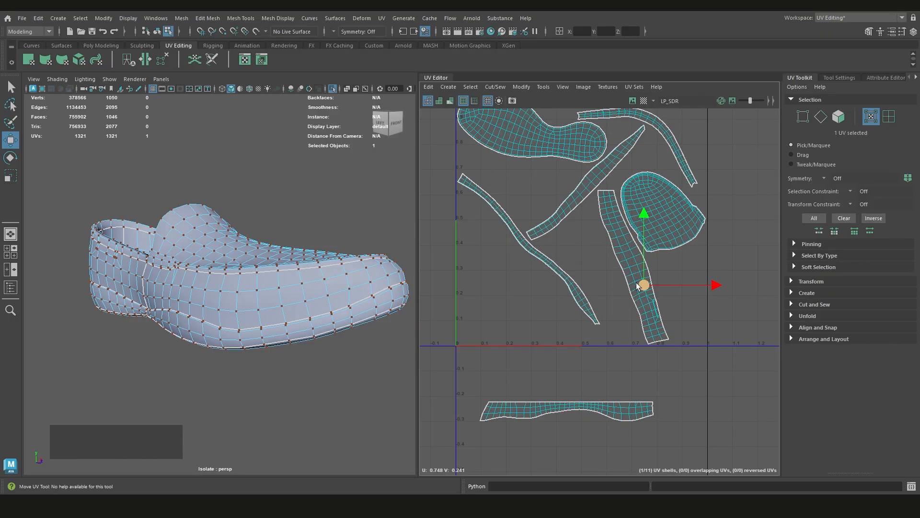
{"action": "scroll", "coordinate": [625, 267], "scroll_direction": "down", "scroll_amount": 2}
{"action": "double_click", "coordinate": [621, 278]}
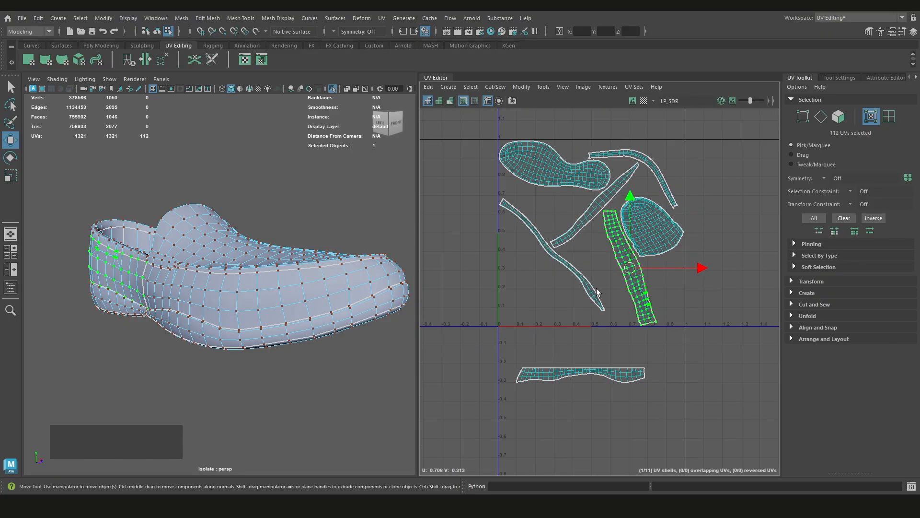
{"action": "left_click_drag", "start_coordinate": [200, 315], "coordinate": [246, 309], "text": "alt"}
{"action": "middle_click_drag", "start_coordinate": [246, 309], "coordinate": [288, 317], "text": "alt"}
{"action": "scroll", "coordinate": [309, 323], "scroll_direction": "down", "scroll_amount": 3}
{"action": "left_click_drag", "start_coordinate": [308, 323], "coordinate": [368, 324], "text": "alt"}
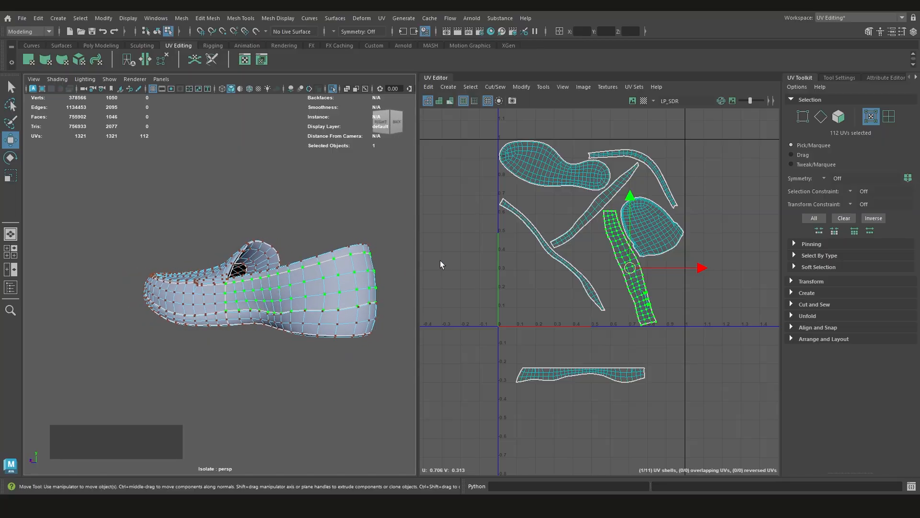
Try to select the heel band shell's long upper edge in one go from its corner UV
{"action": "scroll", "coordinate": [603, 197], "scroll_direction": "up", "scroll_amount": 5}
{"action": "left_click", "coordinate": [600, 218]}
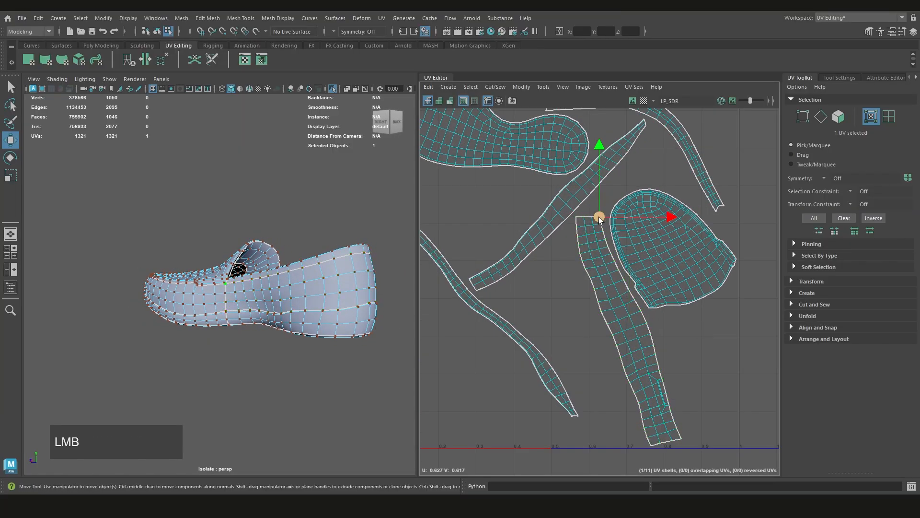
{"action": "middle_click_drag", "start_coordinate": [600, 218], "coordinate": [620, 338], "text": "alt"}
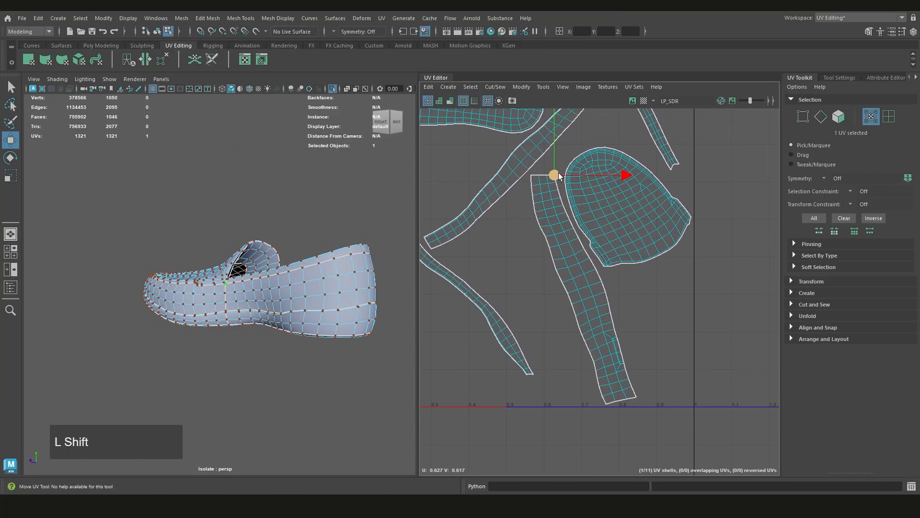
{"action": "double_click", "coordinate": [635, 399], "text": "shift"}
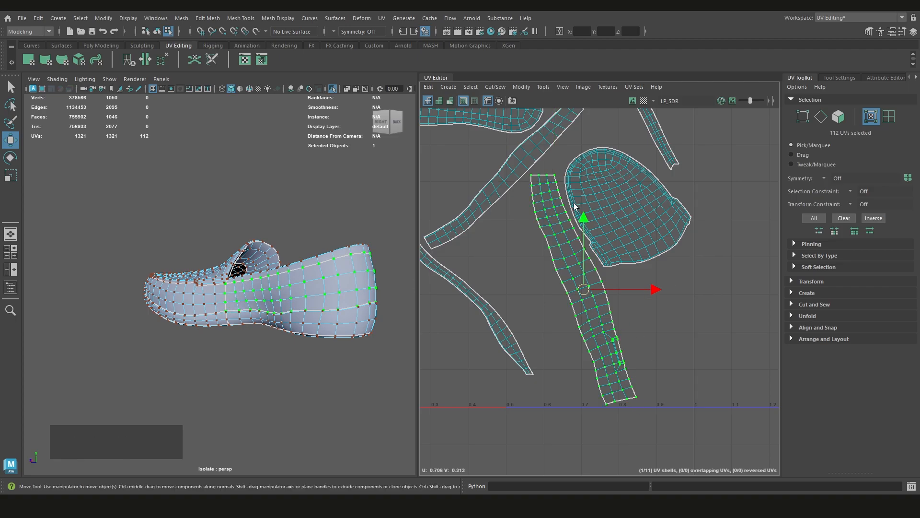
{"action": "left_click", "coordinate": [555, 177]}
{"action": "middle_click_drag", "start_coordinate": [612, 316], "coordinate": [600, 312], "text": "alt"}
{"action": "scroll", "coordinate": [606, 335], "scroll_direction": "up", "scroll_amount": 3}
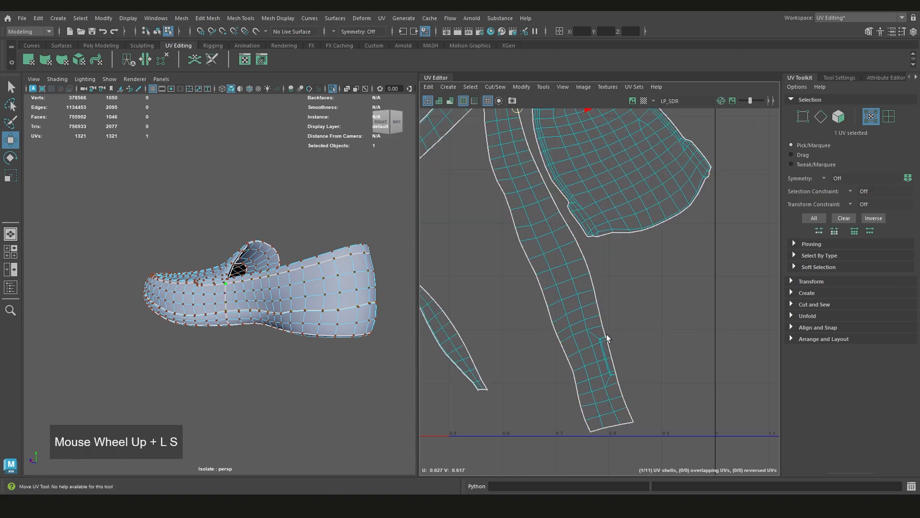
{"action": "left_click", "coordinate": [457, 268]}
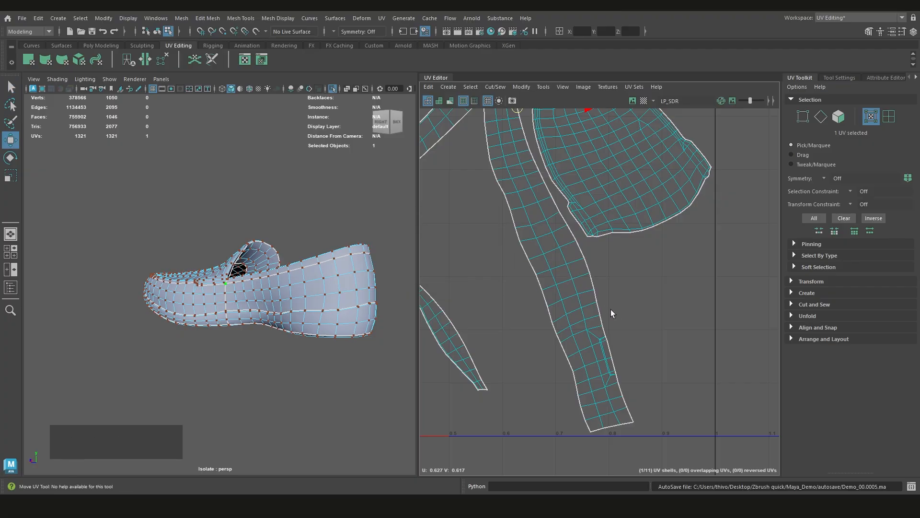
{"action": "double_click", "coordinate": [602, 330], "text": "shift"}
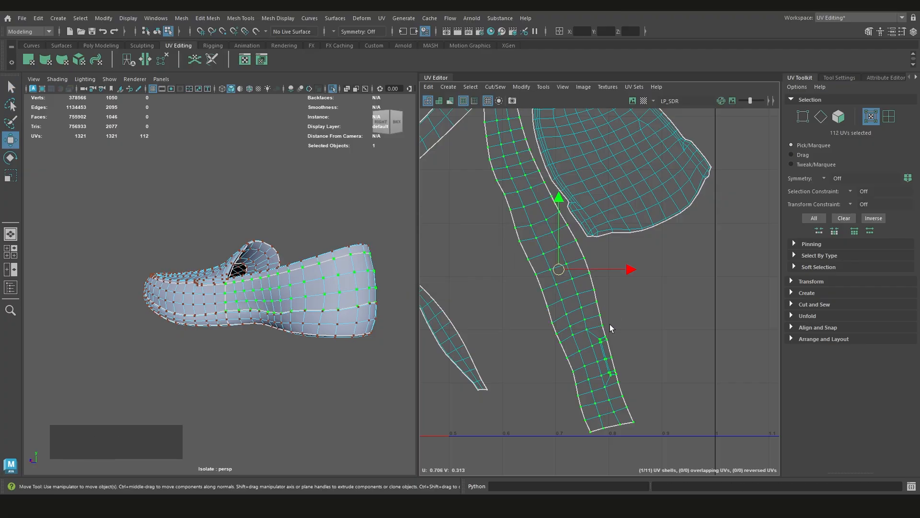
Try to select the heel band's upper-edge UVs in sections, from near the notch up to the end corner
{"action": "left_click", "coordinate": [611, 325]}
{"action": "middle_click_drag", "start_coordinate": [575, 193], "coordinate": [572, 251], "text": "alt"}
{"action": "double_click", "coordinate": [528, 196], "text": "shift"}
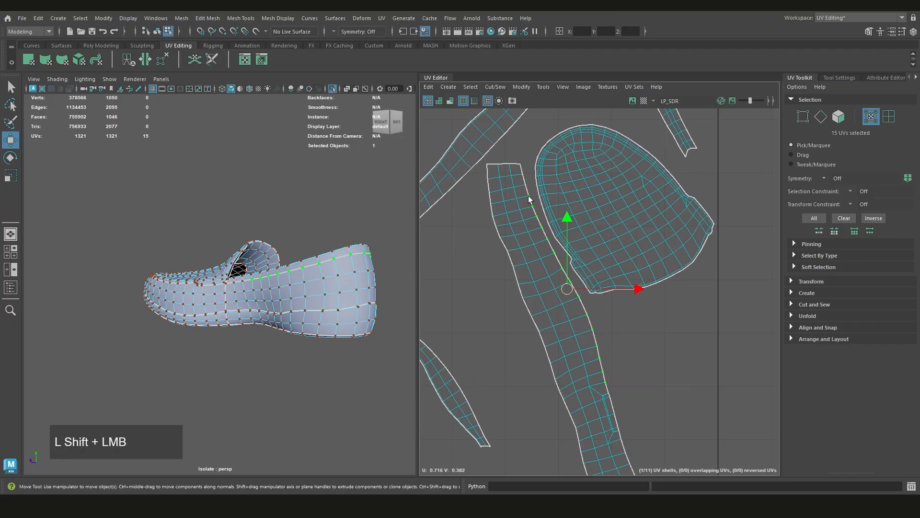
{"action": "left_click_drag", "start_coordinate": [527, 160], "coordinate": [516, 187], "text": "shift"}
{"action": "middle_click_drag", "start_coordinate": [635, 350], "coordinate": [582, 310], "text": "alt"}
{"action": "scroll", "coordinate": [567, 310], "scroll_direction": "up", "scroll_amount": 3}
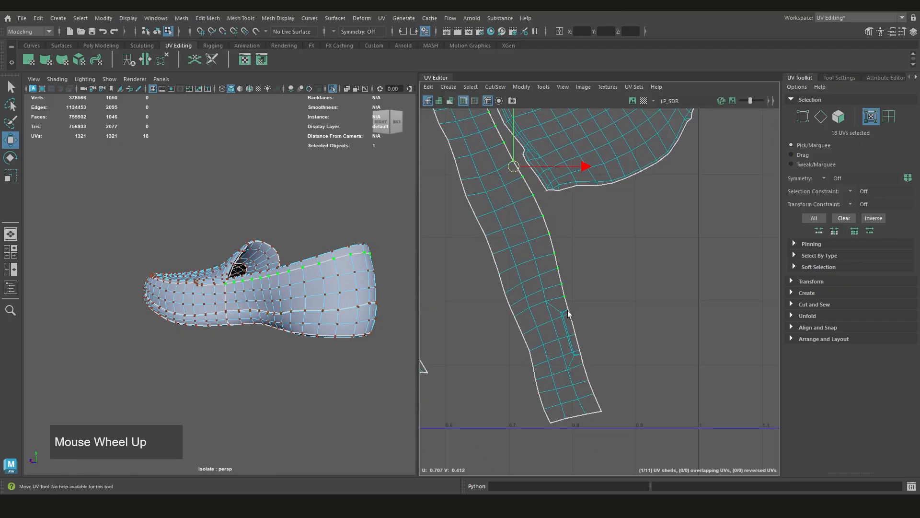
In shell mode, rotate the heel band shell to horizontal and place it below the tile, just above the toe band
{"action": "scroll", "coordinate": [620, 310], "scroll_direction": "down", "scroll_amount": 6}
{"action": "key", "text": "i"}
{"action": "right_click_drag", "start_coordinate": [604, 300], "coordinate": [573, 296]}
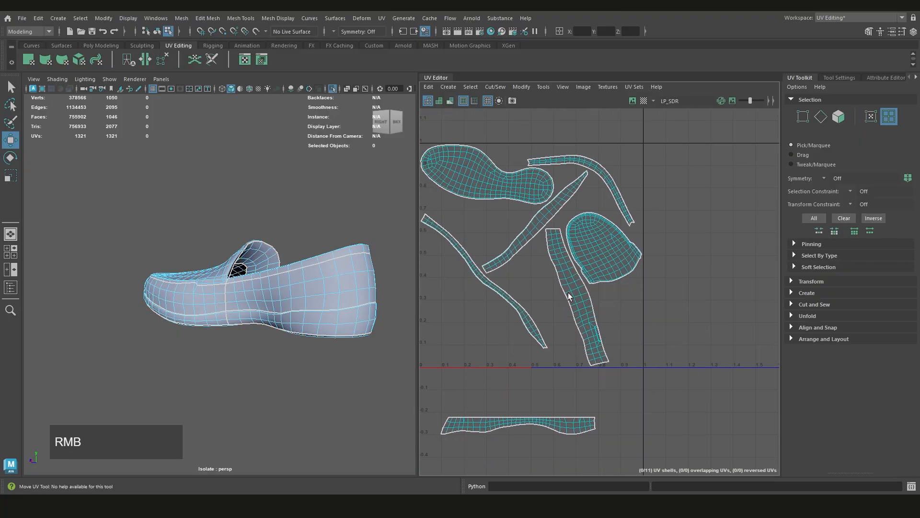
{"action": "left_click", "coordinate": [572, 297]}
{"action": "key", "text": "e"}
{"action": "left_click_drag", "start_coordinate": [641, 319], "coordinate": [584, 307]}
{"action": "key", "text": "w"}
{"action": "middle_click_drag", "start_coordinate": [584, 307], "coordinate": [517, 401]}
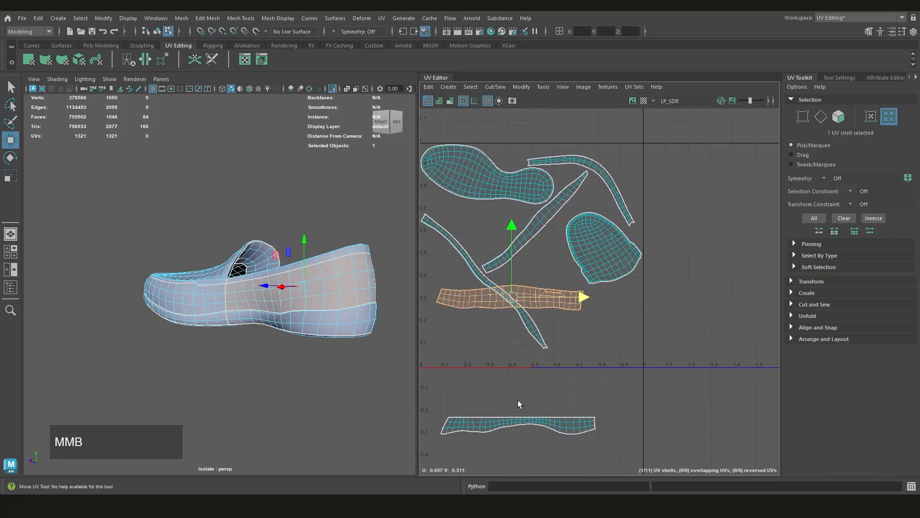
{"action": "middle_click_drag", "start_coordinate": [514, 294], "coordinate": [525, 382]}
{"action": "middle_click_drag", "start_coordinate": [525, 383], "coordinate": [534, 360], "text": "alt"}
{"action": "scroll", "coordinate": [534, 360], "scroll_direction": "up", "scroll_amount": 3}
{"action": "left_click", "coordinate": [581, 332]}
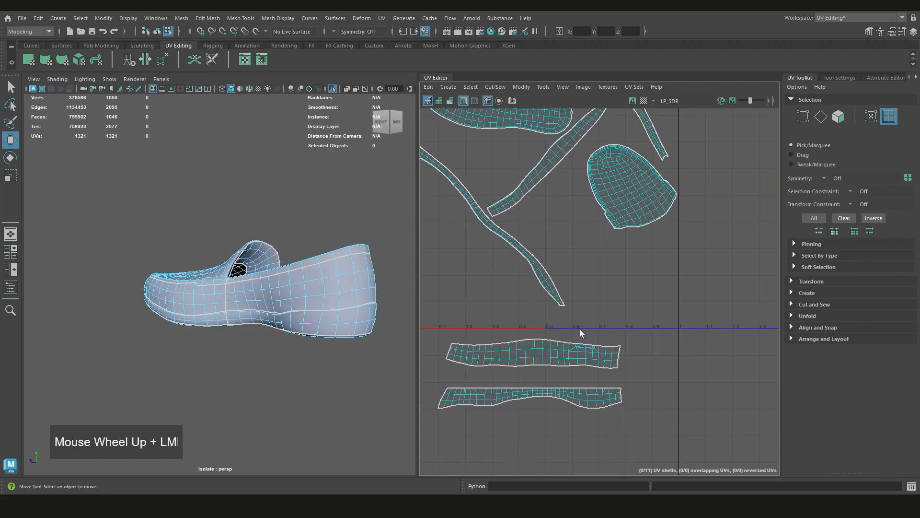
Select all UVs along the heel band shell's upper edge in UV mode and straighten them into a horizontal line
{"action": "scroll", "coordinate": [559, 332], "scroll_direction": "up", "scroll_amount": 5}
{"action": "right_click_drag", "start_coordinate": [566, 306], "coordinate": [604, 309]}
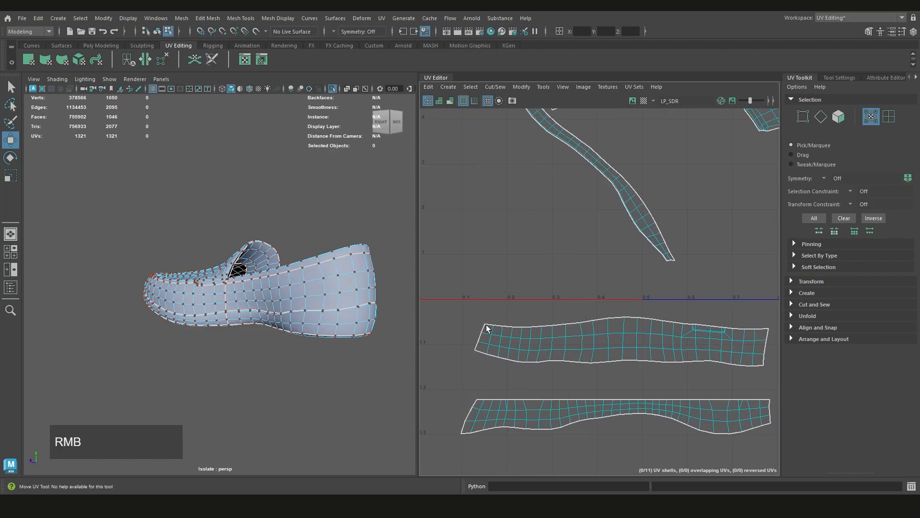
{"action": "left_click", "coordinate": [485, 324]}
{"action": "left_click", "coordinate": [613, 320], "text": "shift"}
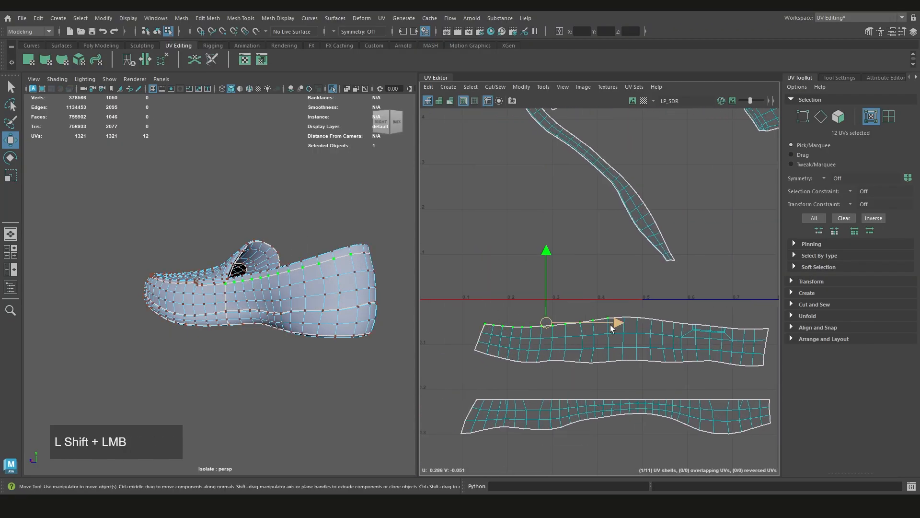
{"action": "middle_click_drag", "start_coordinate": [616, 322], "coordinate": [605, 318], "text": "alt"}
{"action": "left_click", "coordinate": [635, 318], "text": "shift"}
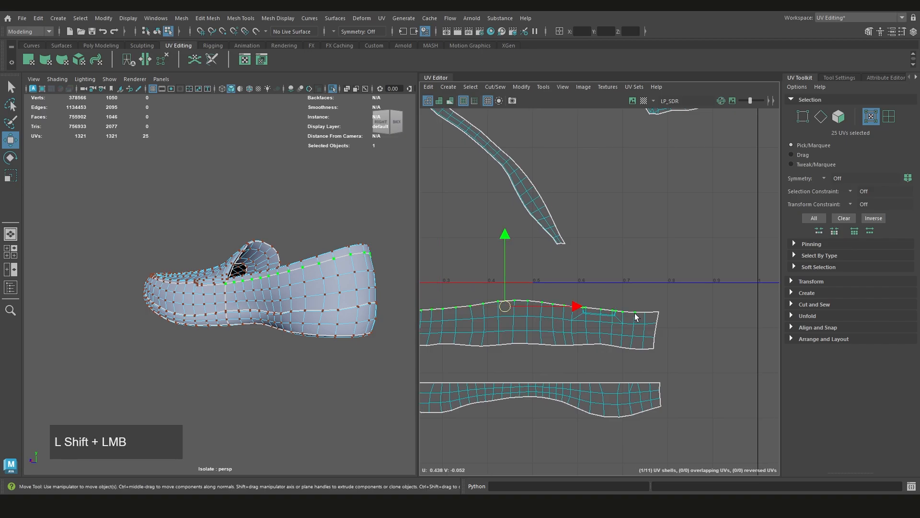
{"action": "left_click", "coordinate": [654, 312], "text": "shift"}
{"action": "scroll", "coordinate": [601, 293], "scroll_direction": "down", "scroll_amount": 2}
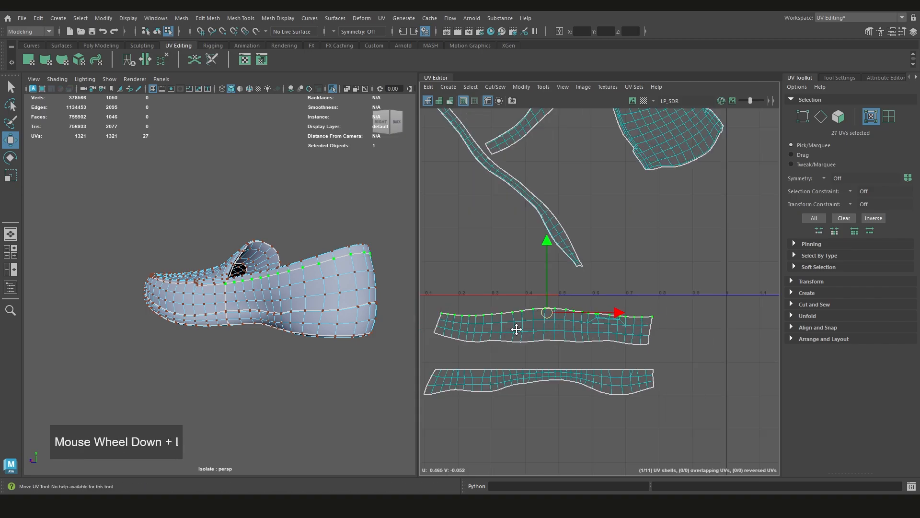
{"action": "right_click_drag", "start_coordinate": [600, 292], "coordinate": [595, 267], "text": "shift"}
Restore the upper-edge selection, switch it to the heel band's remaining UVs and unfold them
{"action": "scroll", "coordinate": [627, 304], "scroll_direction": "up", "scroll_amount": 2}
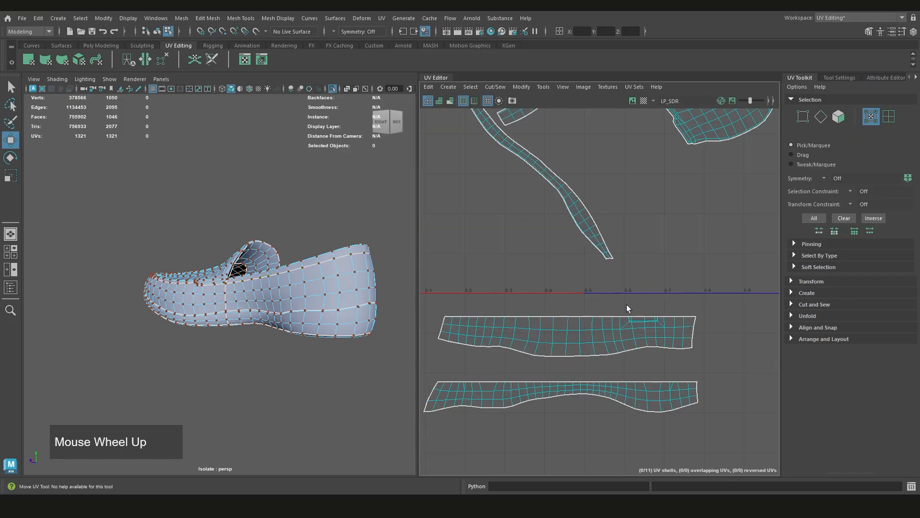
{"action": "key", "text": "ctrl+z"}
{"action": "left_click_drag", "start_coordinate": [735, 295], "coordinate": [427, 368], "text": "shift"}
{"action": "middle_click_drag", "start_coordinate": [523, 361], "coordinate": [541, 354], "text": "alt"}
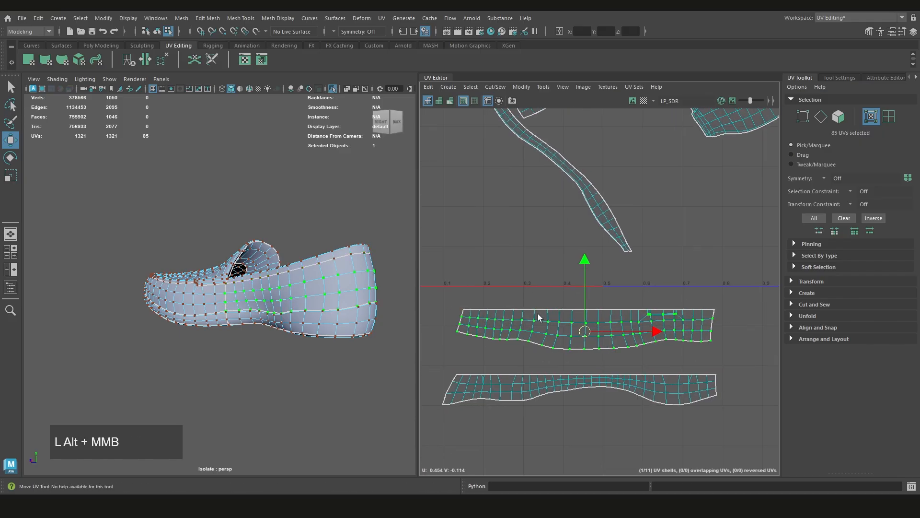
{"action": "right_click_drag", "start_coordinate": [541, 297], "coordinate": [512, 287], "text": "shift"}
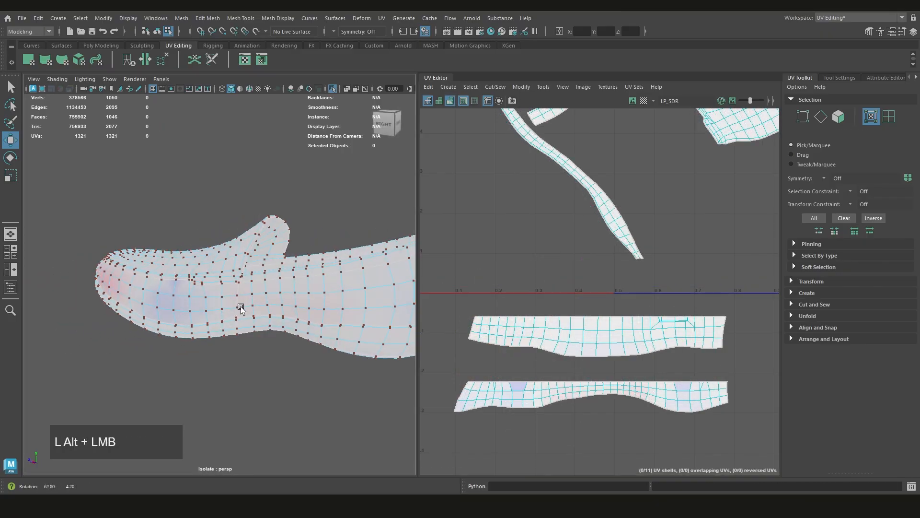
Check the heel band with the UV distortion display from the back and both sides of the shoe, and turn it off
{"action": "left_click_drag", "start_coordinate": [240, 308], "coordinate": [290, 323], "text": "alt"}
{"action": "scroll", "coordinate": [185, 278], "scroll_direction": "down", "scroll_amount": 3}
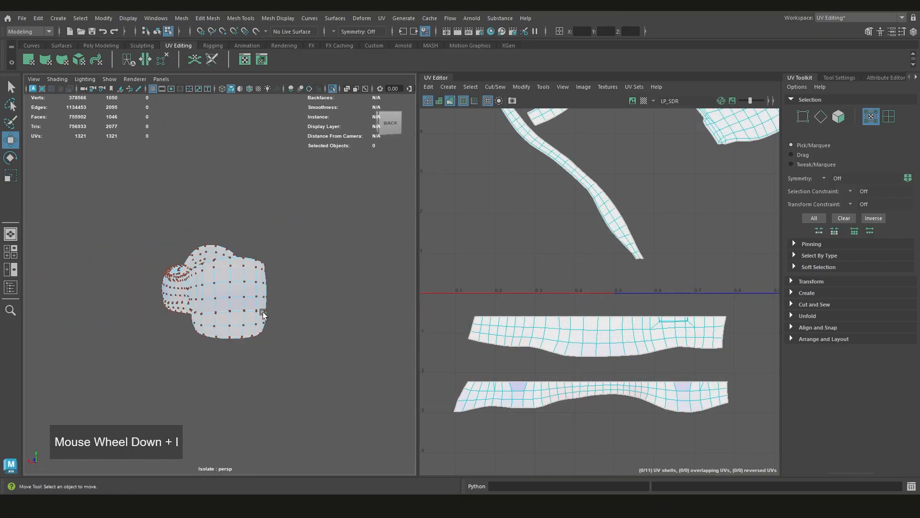
{"action": "left_click_drag", "start_coordinate": [185, 277], "coordinate": [161, 311], "text": "alt"}
{"action": "scroll", "coordinate": [162, 311], "scroll_direction": "up", "scroll_amount": 5}
{"action": "left_click_drag", "start_coordinate": [232, 288], "coordinate": [175, 287], "text": "alt"}
{"action": "scroll", "coordinate": [153, 272], "scroll_direction": "down", "scroll_amount": 5}
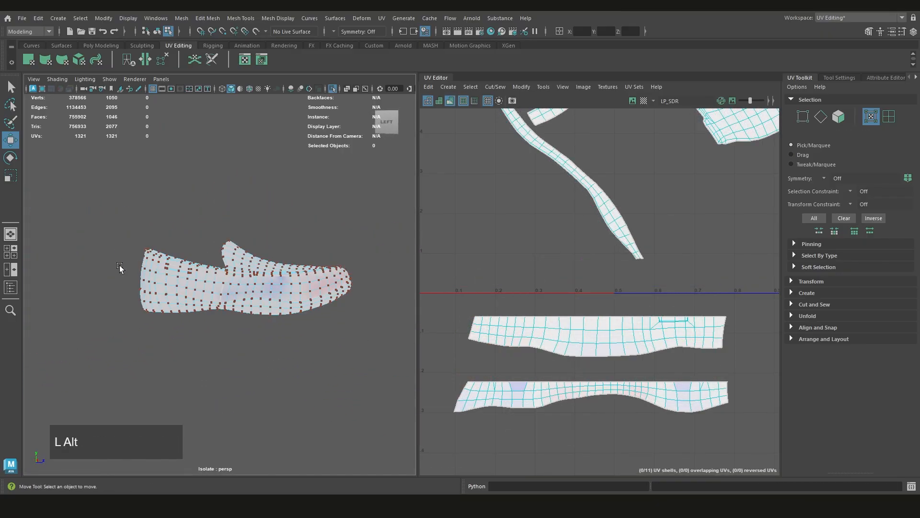
{"action": "left_click_drag", "start_coordinate": [120, 268], "coordinate": [168, 277], "text": "alt"}
{"action": "scroll", "coordinate": [609, 290], "scroll_direction": "down", "scroll_amount": 3}
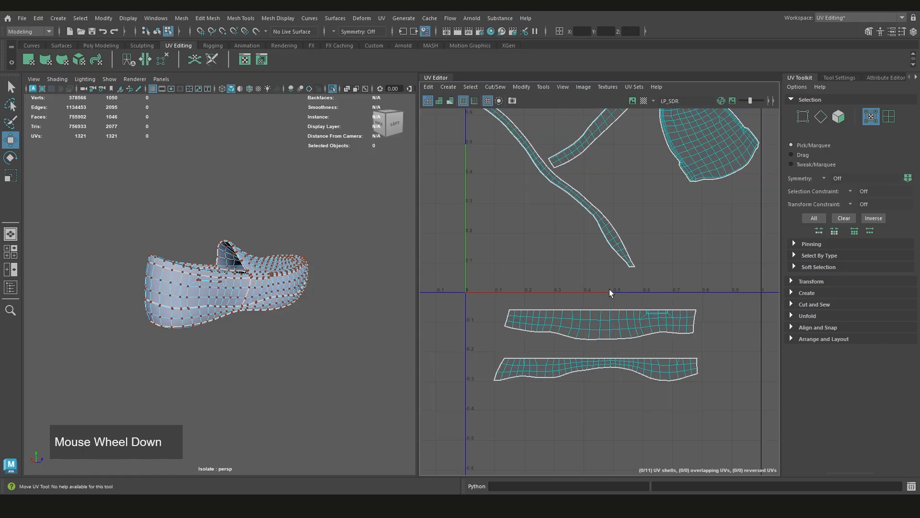
Examine the straightened heel and toe band shells below the tile, comparing their upper and lower edges
{"action": "middle_click_drag", "start_coordinate": [610, 289], "coordinate": [600, 302], "text": "alt"}
{"action": "scroll", "coordinate": [578, 328], "scroll_direction": "up", "scroll_amount": 3}
{"action": "scroll", "coordinate": [612, 327], "scroll_direction": "up", "scroll_amount": 3}
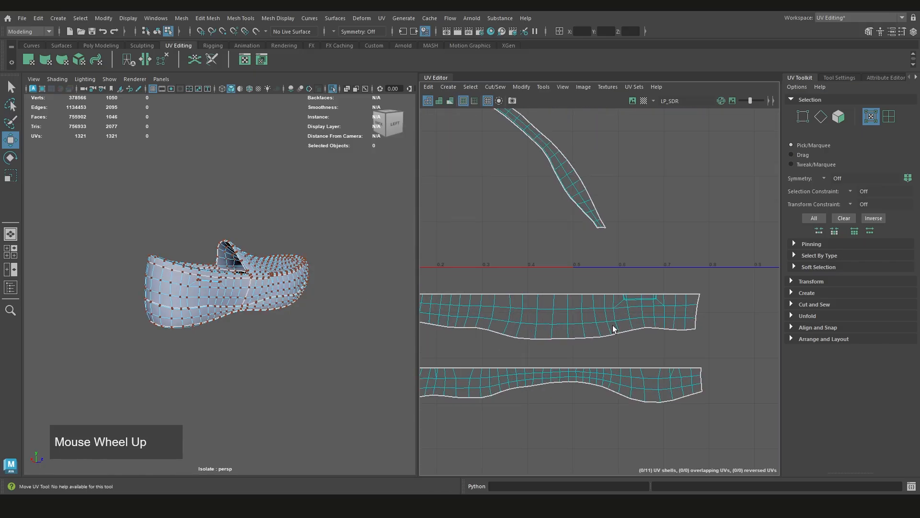
{"action": "middle_click_drag", "start_coordinate": [590, 336], "coordinate": [598, 310], "text": "alt"}
{"action": "scroll", "coordinate": [642, 337], "scroll_direction": "down", "scroll_amount": 3}
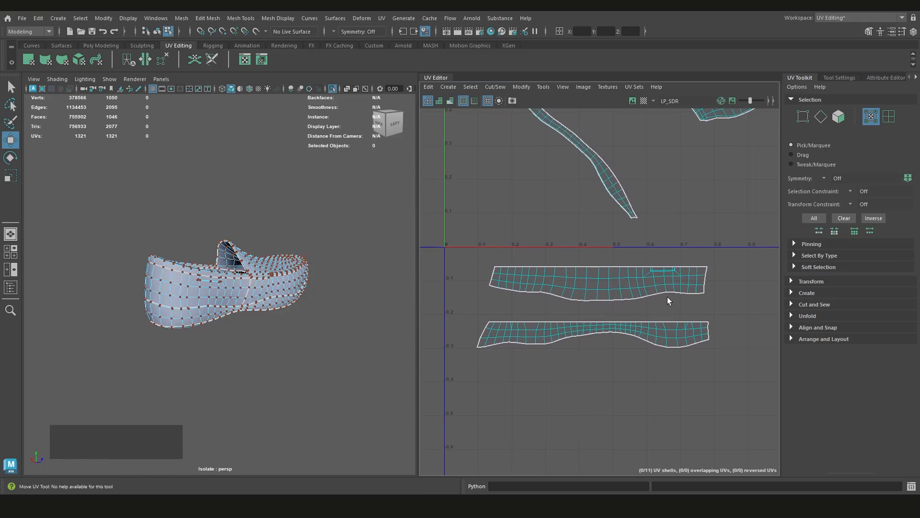
{"action": "scroll", "coordinate": [605, 329], "scroll_direction": "up", "scroll_amount": 1}
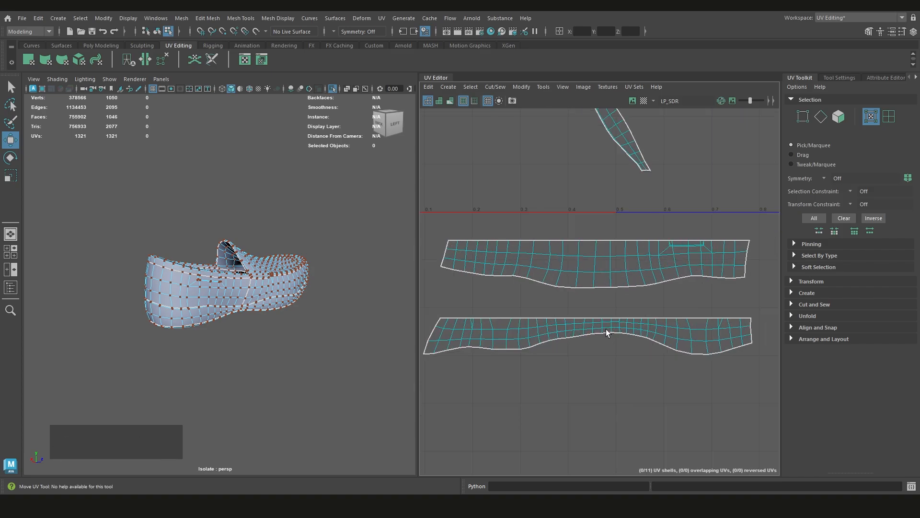
{"action": "scroll", "coordinate": [609, 330], "scroll_direction": "down", "scroll_amount": 1}
{"action": "middle_click_drag", "start_coordinate": [531, 354], "coordinate": [531, 309], "text": "alt"}
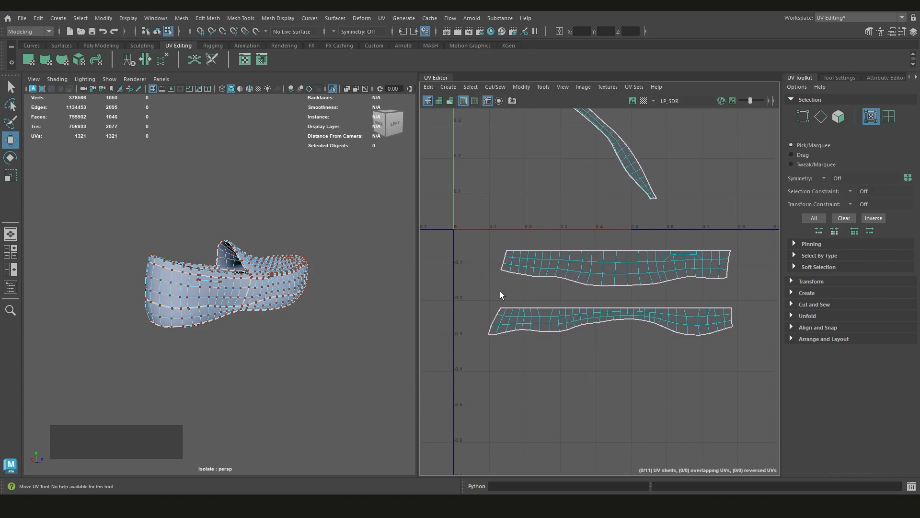
Try selecting all UVs along the toe band shell's lower edge and straightening them into a horizontal line
{"action": "right_click_drag", "start_coordinate": [499, 291], "coordinate": [509, 326]}
{"action": "left_click", "coordinate": [490, 334]}
{"action": "scroll", "coordinate": [556, 332], "scroll_direction": "up", "scroll_amount": 1}
{"action": "left_click", "coordinate": [616, 305], "text": "shift"}
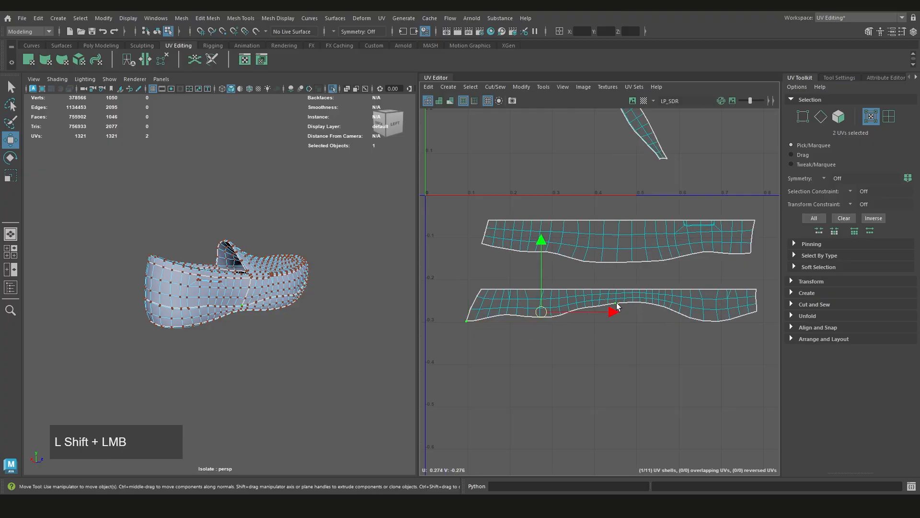
{"action": "left_click", "coordinate": [757, 313], "text": "shift"}
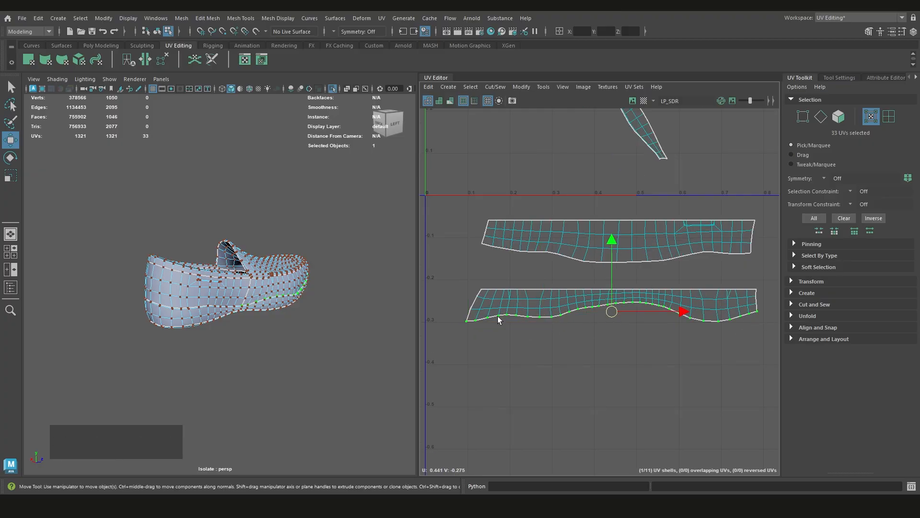
{"action": "middle_click_drag", "start_coordinate": [672, 309], "coordinate": [658, 313], "text": "alt"}
{"action": "right_click_drag", "start_coordinate": [618, 307], "coordinate": [677, 249]}
{"action": "left_click_drag", "start_coordinate": [598, 279], "coordinate": [597, 281]}
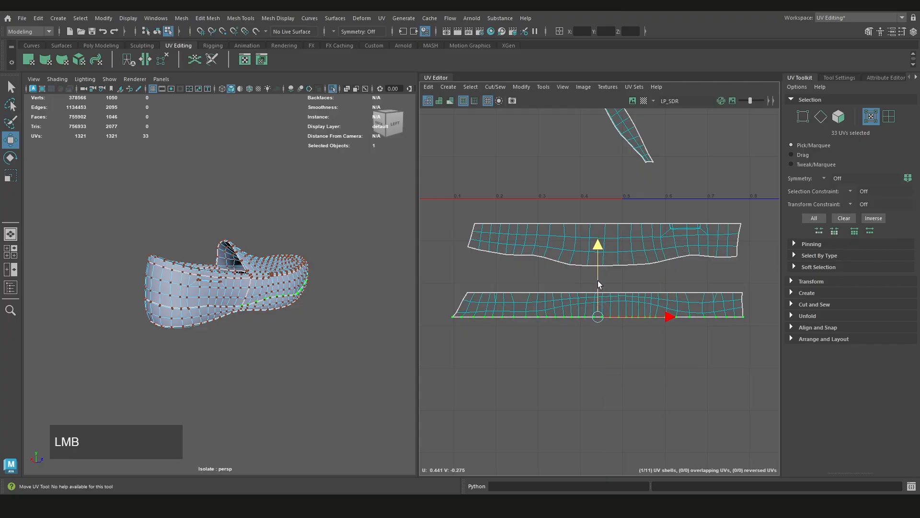
Check the toe band with the UV distortion display from the front of the shoe and undo the lower-edge straightening
{"action": "mouse_move", "coordinate": [332, 292]}
{"action": "left_mouse_down", "text": "alt"}
{"action": "mouse_move", "coordinate": [213, 296]}
{"action": "mouse_move", "coordinate": [284, 310]}
{"action": "mouse_move", "coordinate": [240, 315]}
{"action": "left_mouse_up", "text": "alt"}
{"action": "key", "text": "7"}
{"action": "scroll", "coordinate": [302, 302], "scroll_direction": "up", "scroll_amount": 5}
{"action": "scroll", "coordinate": [250, 299], "scroll_direction": "down", "scroll_amount": 4}
{"action": "scroll", "coordinate": [284, 310], "scroll_direction": "up", "scroll_amount": 5}
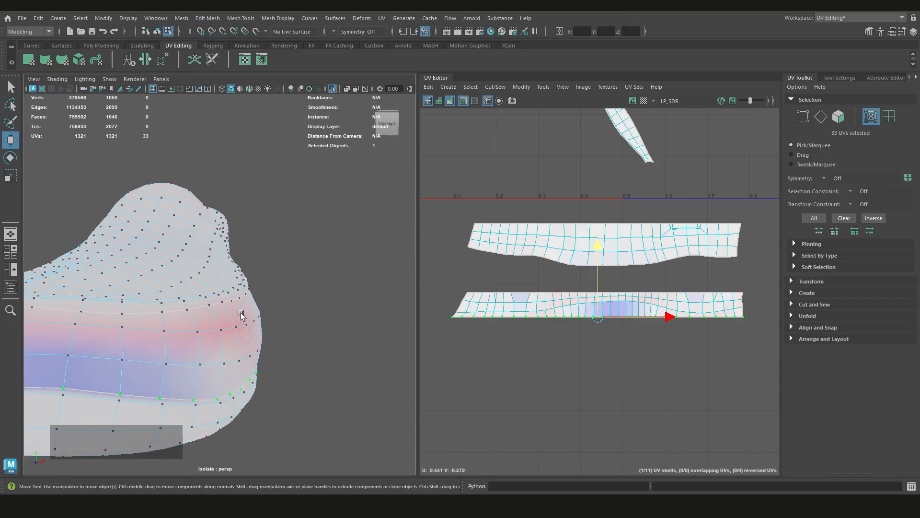
{"action": "scroll", "coordinate": [160, 304], "scroll_direction": "down", "scroll_amount": 3}
{"action": "key", "text": "ctrl+z"}
{"action": "key", "text": "ctrl+z"}
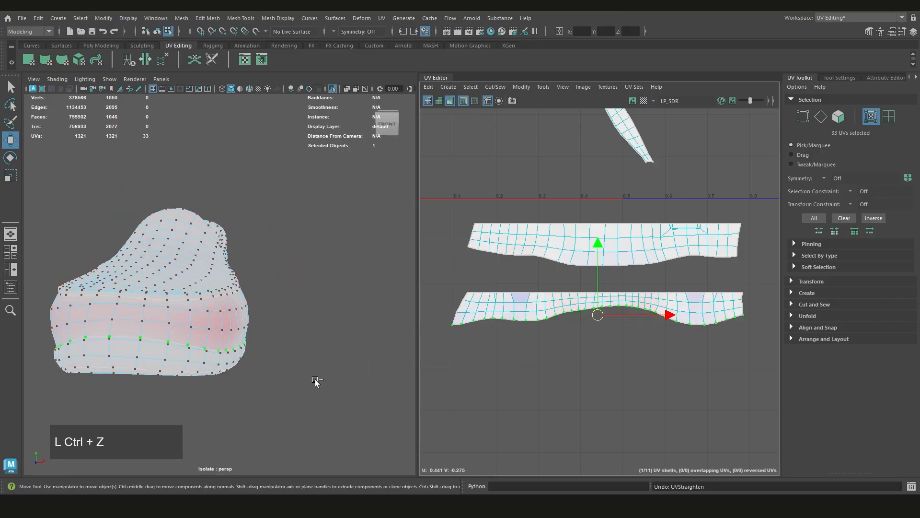
Inspect the toe band's distortion from the side of the shoe, clear the UV selection and turn the distortion display off
{"action": "scroll", "coordinate": [315, 379], "scroll_direction": "down", "scroll_amount": 3}
{"action": "left_click_drag", "start_coordinate": [314, 379], "coordinate": [170, 294], "text": "alt"}
{"action": "left_click", "coordinate": [622, 356]}
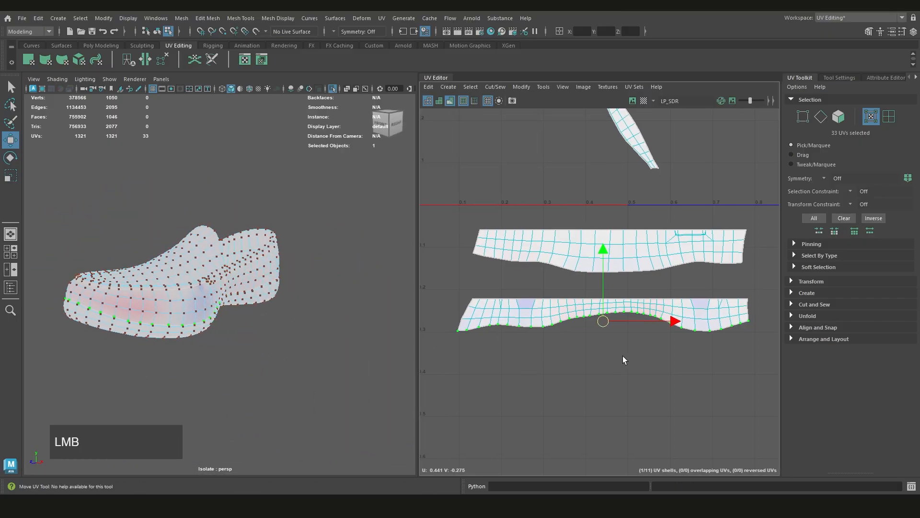
{"action": "scroll", "coordinate": [623, 354], "scroll_direction": "down", "scroll_amount": 2}
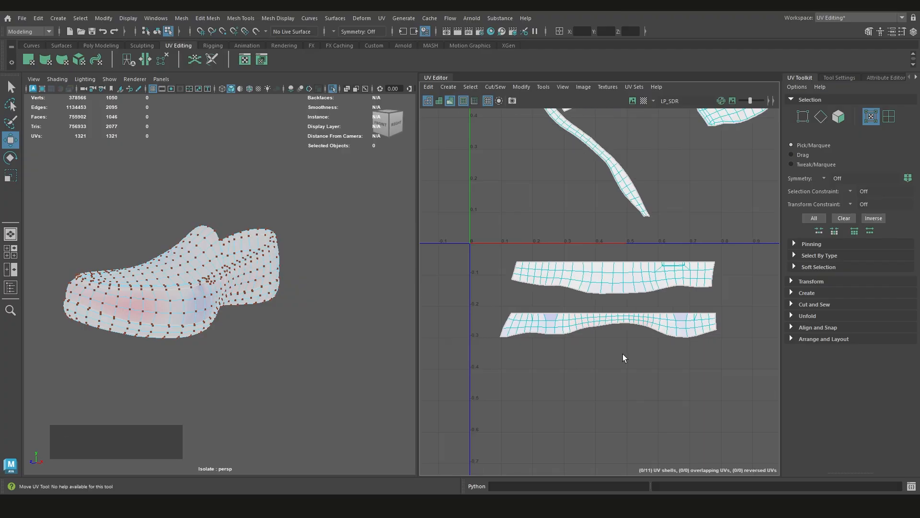
{"action": "scroll", "coordinate": [622, 354], "scroll_direction": "down", "scroll_amount": 2}
{"action": "scroll", "coordinate": [622, 353], "scroll_direction": "up", "scroll_amount": 2}
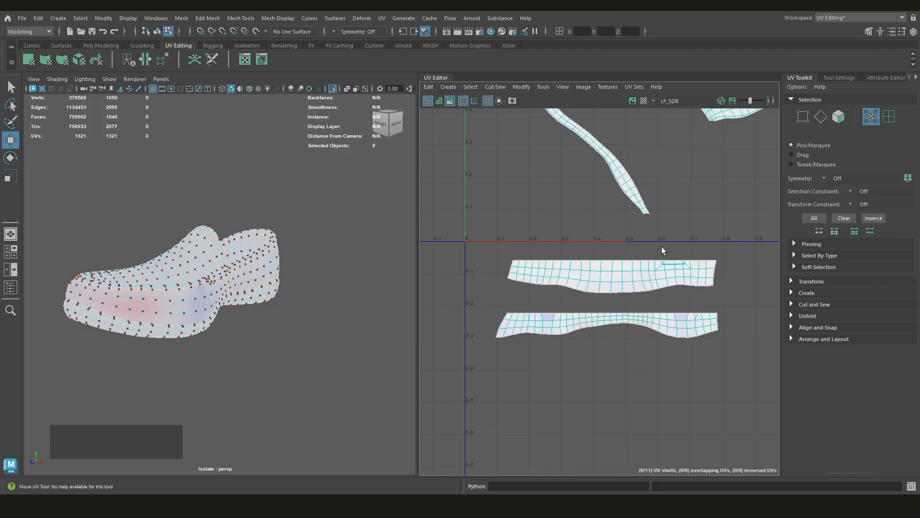
{"action": "left_click_drag", "start_coordinate": [715, 275], "coordinate": [716, 278]}
{"action": "right_click", "coordinate": [571, 239]}
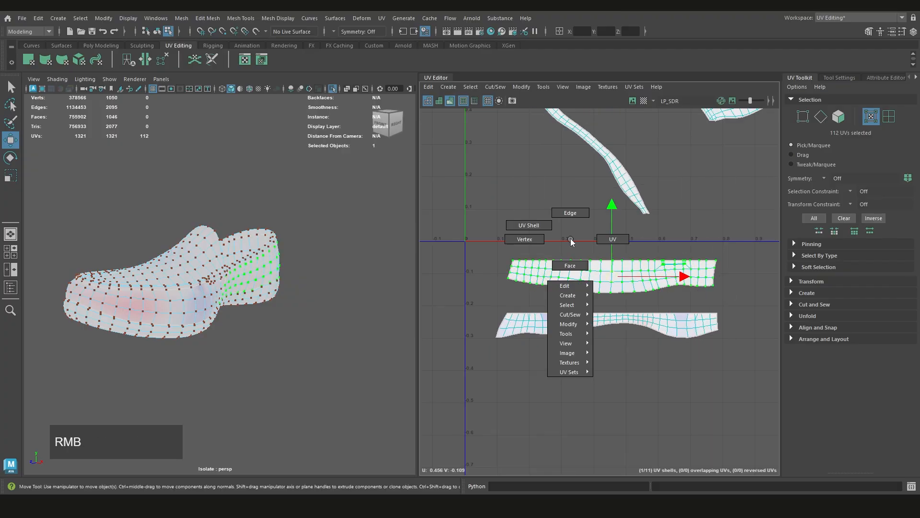
{"action": "left_click", "coordinate": [585, 240]}
{"action": "key", "text": "7"}
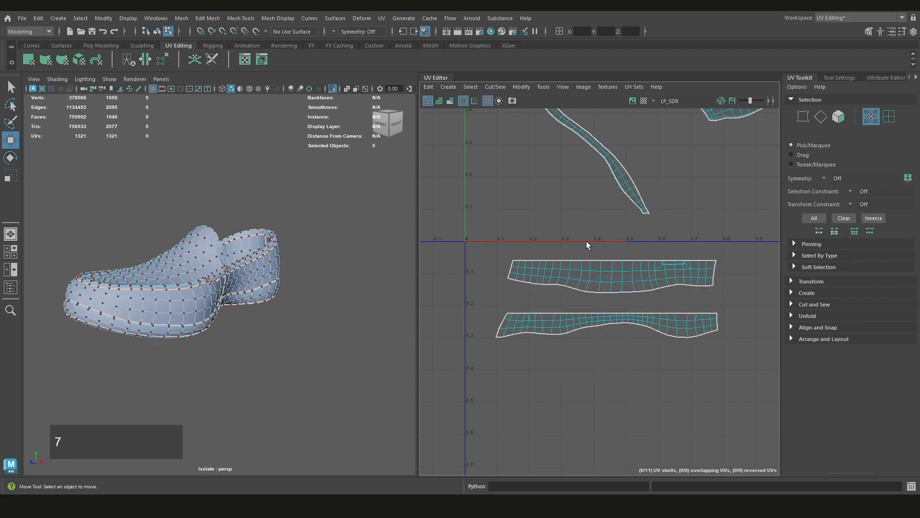
{"action": "scroll", "coordinate": [324, 293], "scroll_direction": "down", "scroll_amount": 5}
{"action": "scroll", "coordinate": [572, 298], "scroll_direction": "up", "scroll_amount": 3}
{"action": "middle_click_drag", "start_coordinate": [624, 316], "coordinate": [583, 332], "text": "alt"}
{"action": "scroll", "coordinate": [583, 332], "scroll_direction": "down", "scroll_amount": 3}
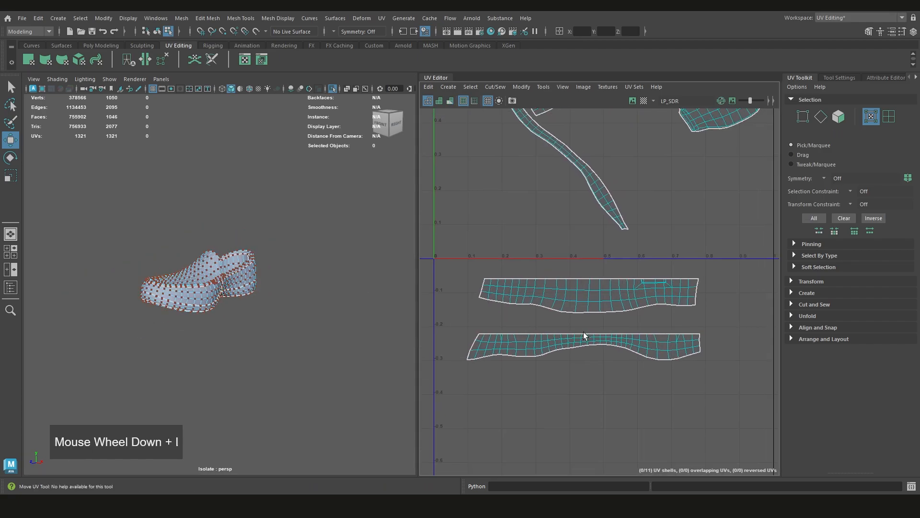
{"action": "left_click_drag", "start_coordinate": [195, 296], "coordinate": [165, 317], "text": "alt"}
{"action": "scroll", "coordinate": [226, 306], "scroll_direction": "up", "scroll_amount": 3}
{"action": "scroll", "coordinate": [227, 314], "scroll_direction": "down", "scroll_amount": 2}
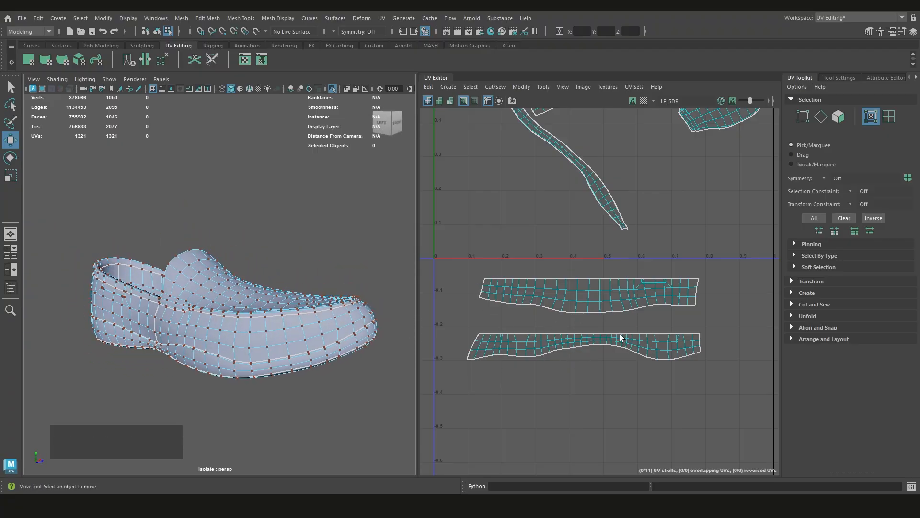
Select the long, narrow strip shell that wraps the lower toe and rotate it to roughly horizontal
{"action": "scroll", "coordinate": [582, 311], "scroll_direction": "down", "scroll_amount": 5}
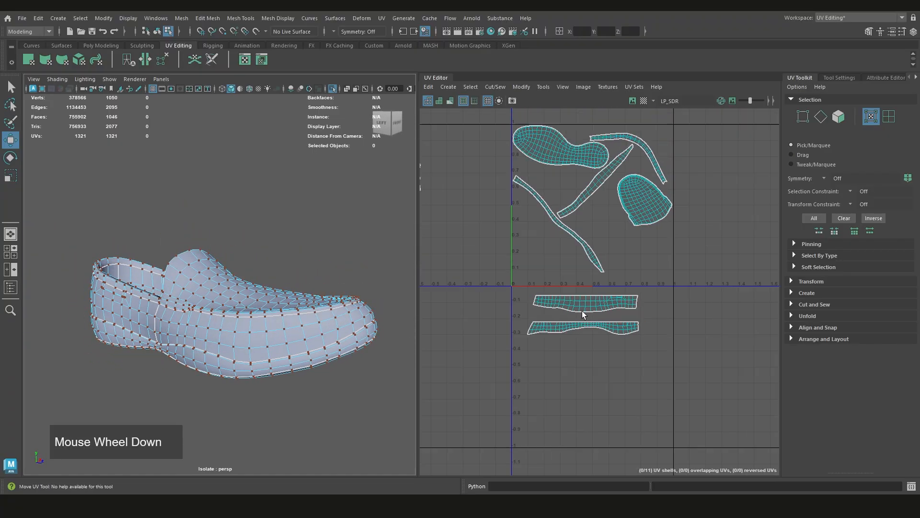
{"action": "middle_click_drag", "start_coordinate": [582, 311], "coordinate": [575, 277], "text": "alt"}
{"action": "scroll", "coordinate": [579, 295], "scroll_direction": "up", "scroll_amount": 2}
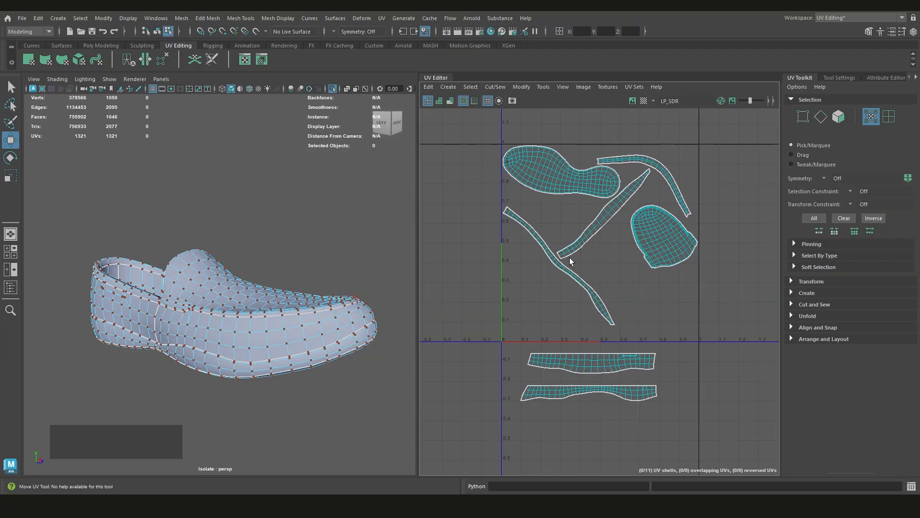
{"action": "left_click", "coordinate": [557, 264]}
{"action": "left_click_drag", "start_coordinate": [336, 321], "coordinate": [203, 337], "text": "alt"}
{"action": "left_click_drag", "start_coordinate": [370, 297], "coordinate": [287, 317], "text": "alt"}
{"action": "scroll", "coordinate": [602, 302], "scroll_direction": "up", "scroll_amount": 2}
{"action": "key", "text": "e"}
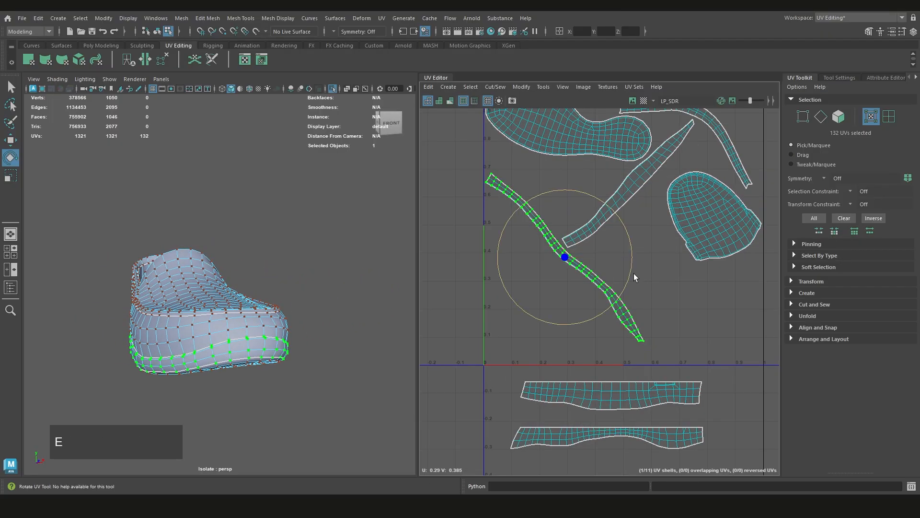
{"action": "left_click_drag", "start_coordinate": [633, 273], "coordinate": [622, 233]}
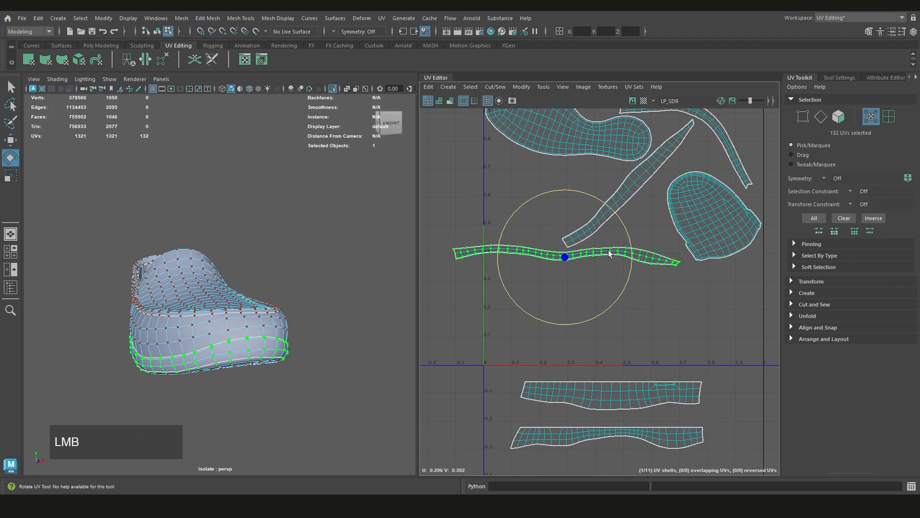
{"action": "middle_click_drag", "start_coordinate": [622, 233], "coordinate": [590, 201], "text": "alt"}
{"action": "scroll", "coordinate": [530, 240], "scroll_direction": "up", "scroll_amount": 1}
{"action": "middle_click_drag", "start_coordinate": [527, 247], "coordinate": [557, 284], "text": "alt"}
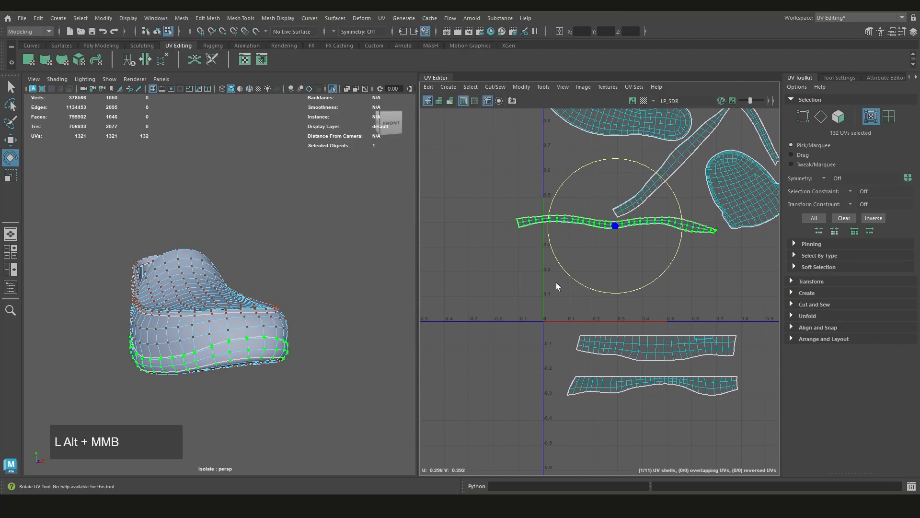
Move the lower toe strip shell out of the tile and place it beneath the two straightened bands
{"action": "left_click_drag", "start_coordinate": [245, 357], "coordinate": [258, 339], "text": "alt"}
{"action": "left_click_drag", "start_coordinate": [300, 339], "coordinate": [268, 352], "text": "alt"}
{"action": "scroll", "coordinate": [619, 299], "scroll_direction": "down", "scroll_amount": 4}
{"action": "scroll", "coordinate": [549, 294], "scroll_direction": "up", "scroll_amount": 3}
{"action": "scroll", "coordinate": [550, 293], "scroll_direction": "up", "scroll_amount": 2}
{"action": "middle_click_drag", "start_coordinate": [550, 294], "coordinate": [583, 300], "text": "alt"}
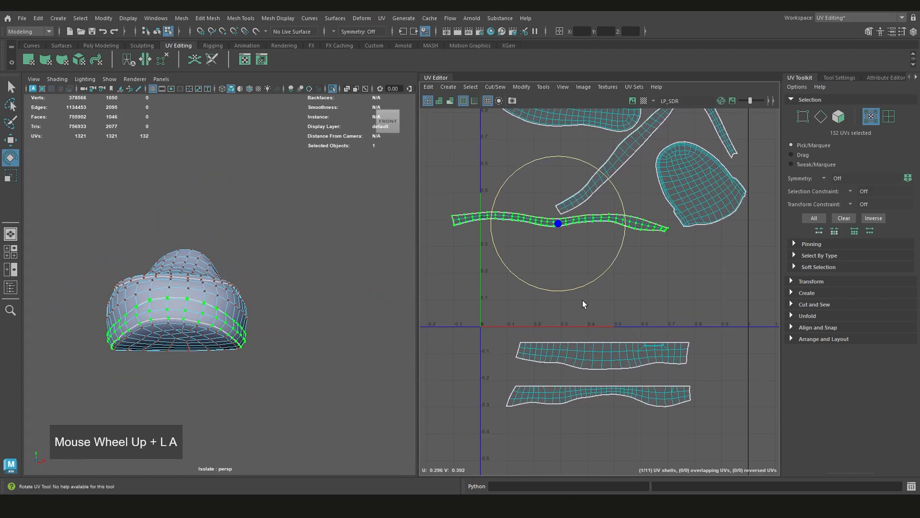
{"action": "scroll", "coordinate": [659, 314], "scroll_direction": "down", "scroll_amount": 2}
{"action": "middle_click_drag", "start_coordinate": [660, 311], "coordinate": [647, 292], "text": "alt"}
{"action": "key", "text": "w"}
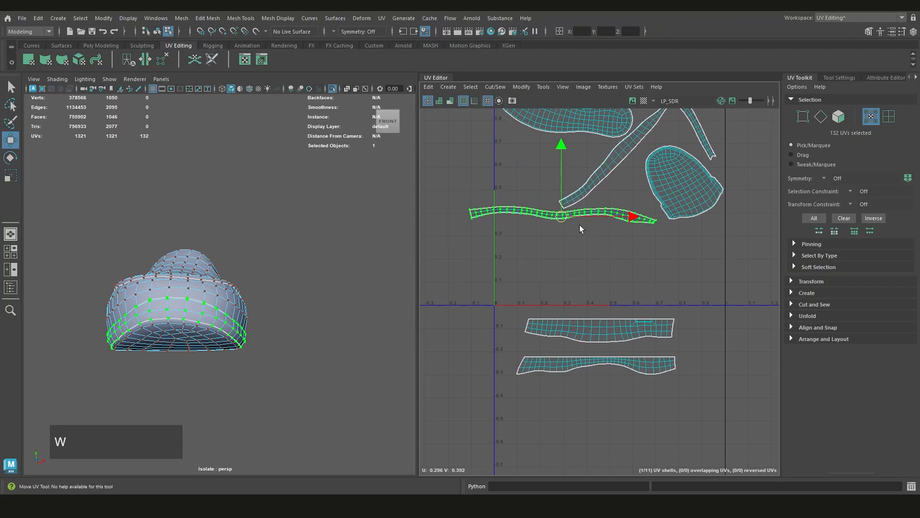
{"action": "middle_click_drag", "start_coordinate": [561, 219], "coordinate": [617, 367]}
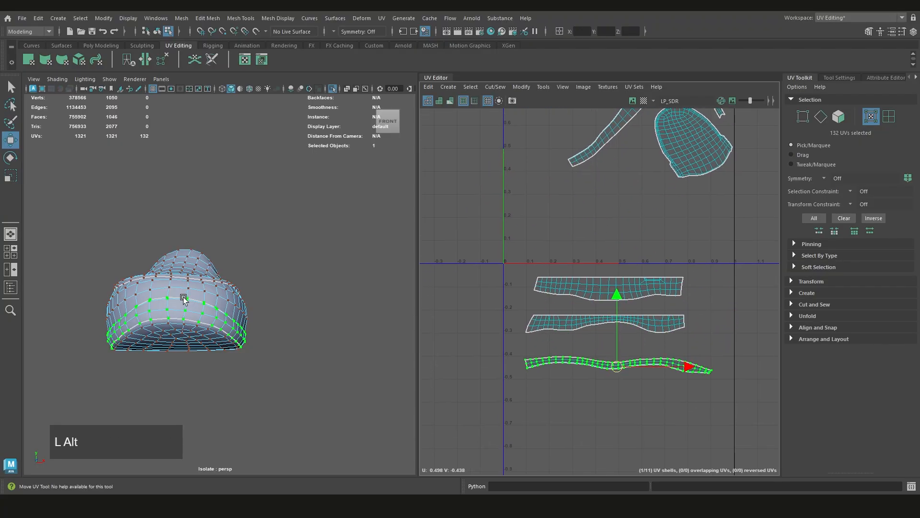
Select the UVs at one end of the lower toe strip and check which side of the shoe they belong to
{"action": "left_click_drag", "start_coordinate": [185, 299], "coordinate": [308, 307], "text": "alt"}
{"action": "scroll", "coordinate": [297, 297], "scroll_direction": "up", "scroll_amount": 2}
{"action": "middle_click_drag", "start_coordinate": [282, 288], "coordinate": [194, 298], "text": "alt"}
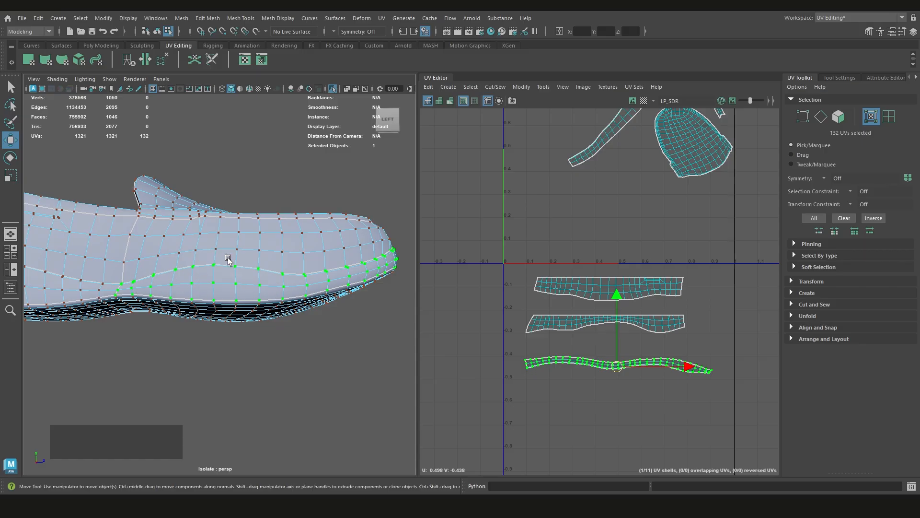
{"action": "left_click", "coordinate": [355, 340]}
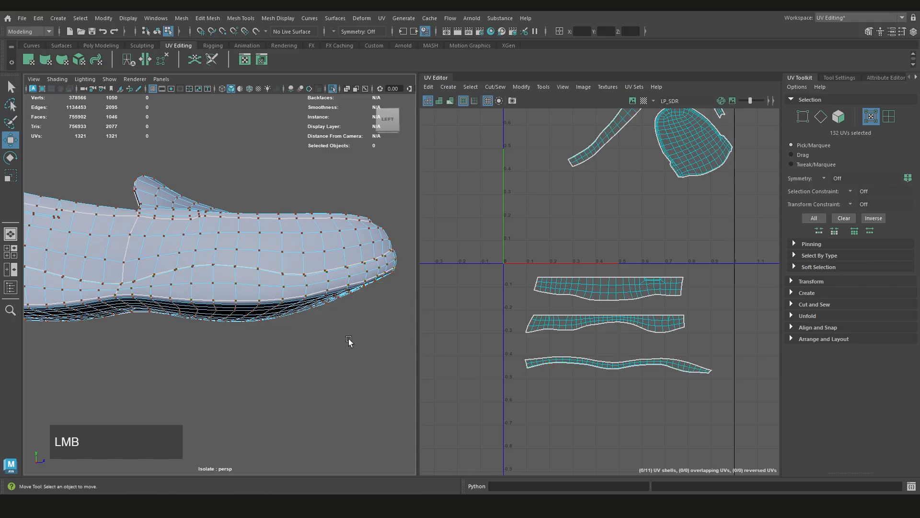
{"action": "scroll", "coordinate": [187, 295], "scroll_direction": "up", "scroll_amount": 2}
{"action": "middle_click_drag", "start_coordinate": [567, 328], "coordinate": [559, 315], "text": "alt"}
{"action": "scroll", "coordinate": [570, 313], "scroll_direction": "up", "scroll_amount": 2}
{"action": "left_click", "coordinate": [527, 360]}
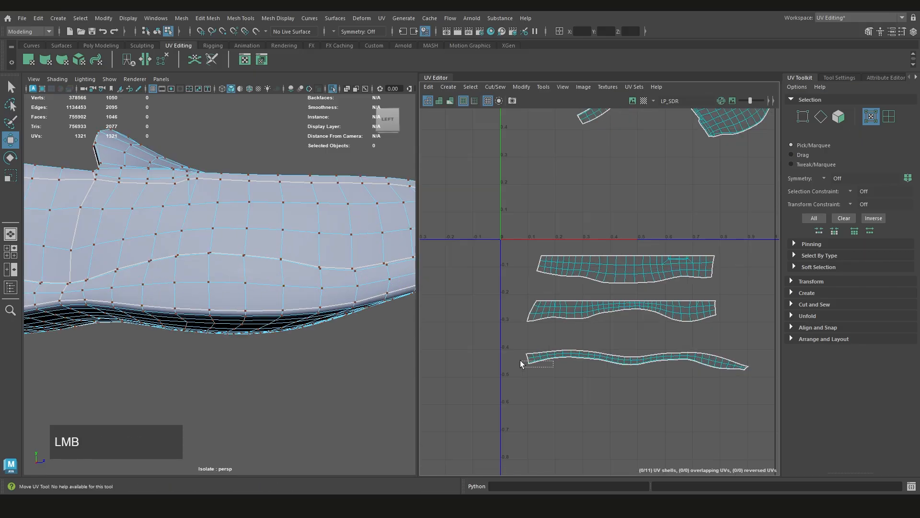
{"action": "scroll", "coordinate": [329, 318], "scroll_direction": "down", "scroll_amount": 3}
{"action": "left_click_drag", "start_coordinate": [329, 318], "coordinate": [206, 302], "text": "alt"}
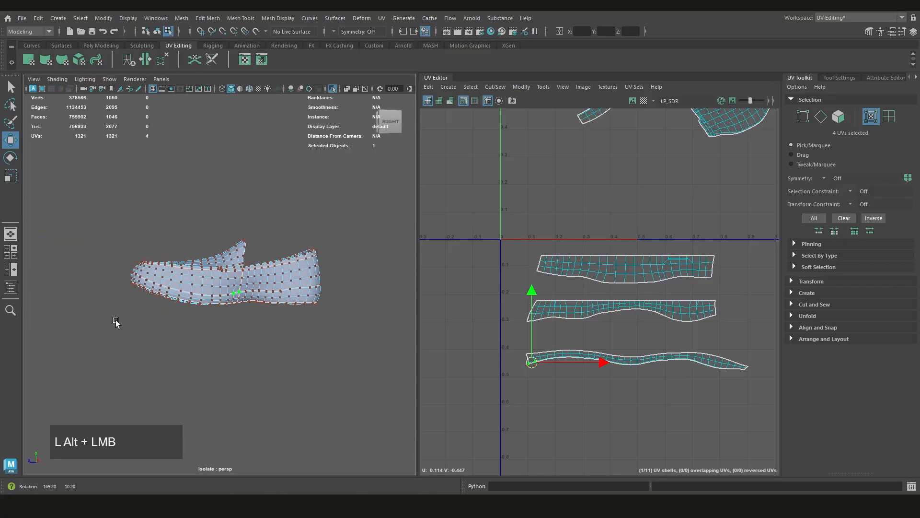
{"action": "scroll", "coordinate": [207, 300], "scroll_direction": "up", "scroll_amount": 3}
Reorient the lower toe strip shell by rotating it about 180 degrees, check its end UVs, and rotate it slightly to level it
{"action": "left_click", "coordinate": [628, 367]}
{"action": "double_click", "coordinate": [630, 364]}
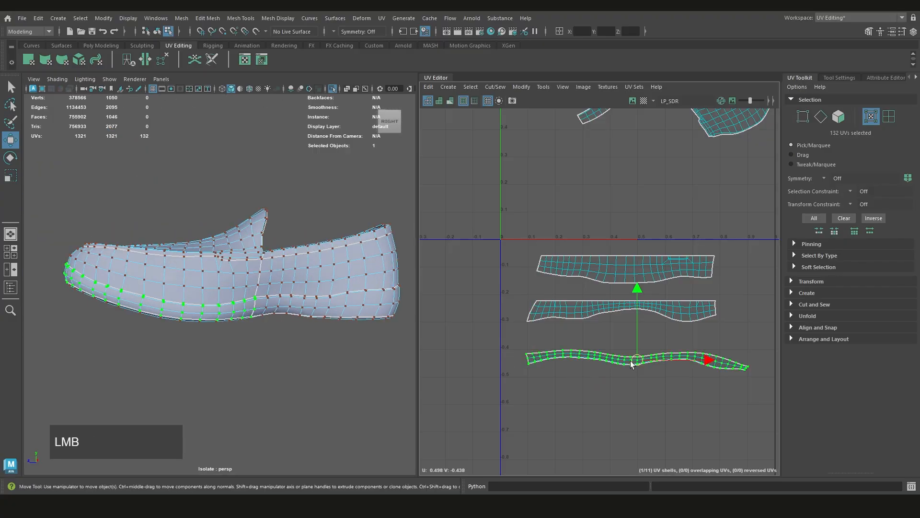
{"action": "key", "text": "e"}
{"action": "left_click_drag", "start_coordinate": [680, 308], "coordinate": [604, 418]}
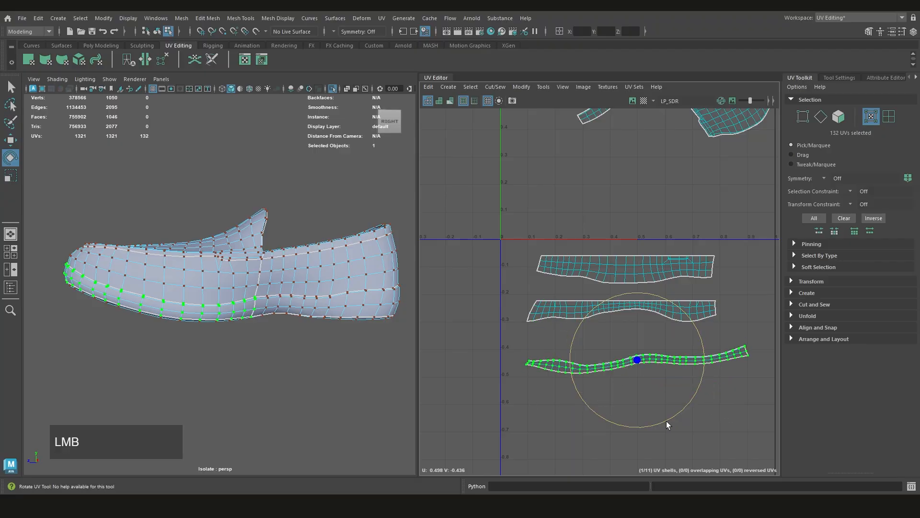
{"action": "left_click_drag", "start_coordinate": [760, 374], "coordinate": [738, 357]}
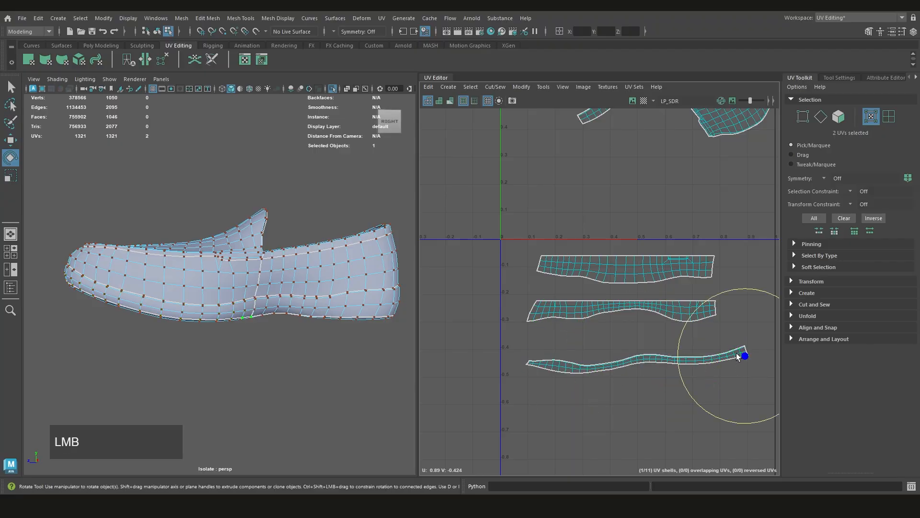
{"action": "scroll", "coordinate": [690, 369], "scroll_direction": "up", "scroll_amount": 2}
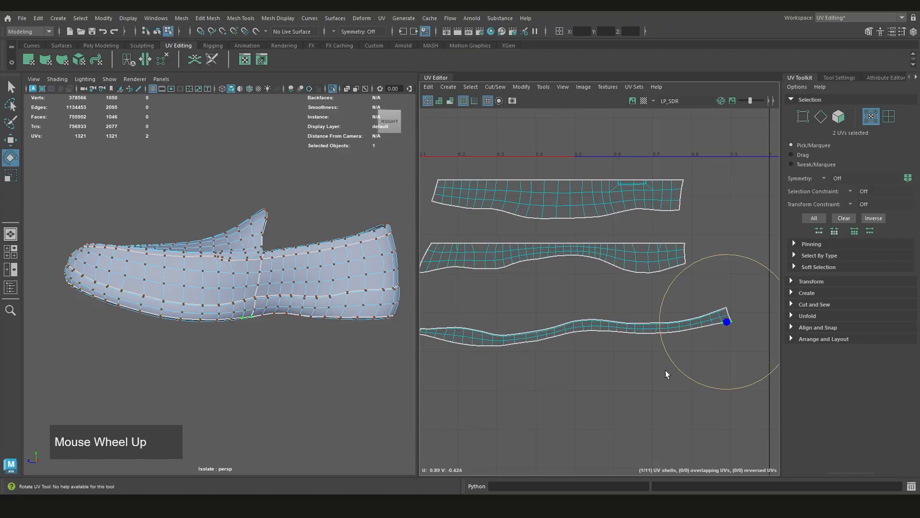
{"action": "left_click", "coordinate": [619, 331]}
{"action": "key", "text": "e"}
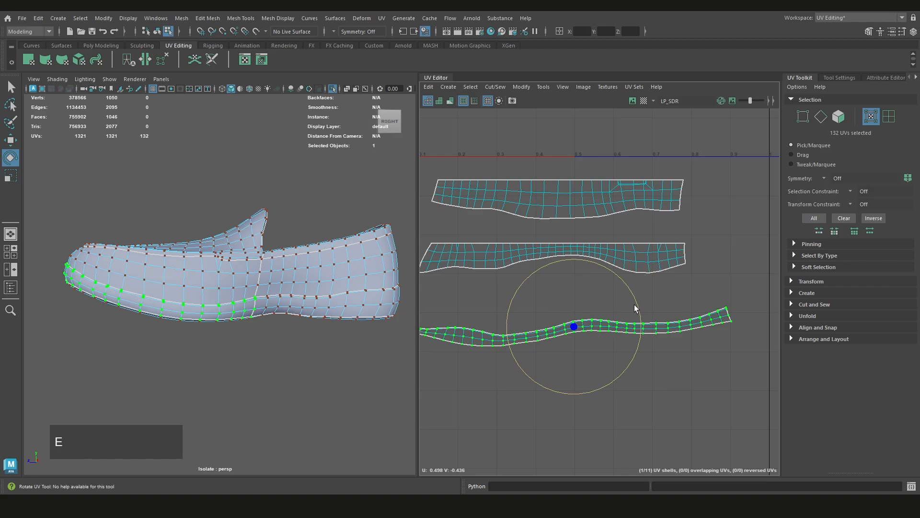
{"action": "left_click_drag", "start_coordinate": [635, 311], "coordinate": [637, 306]}
Select the UVs along the lower border of the lower toe strip shell, working from one end towards the other
{"action": "left_click", "coordinate": [729, 328]}
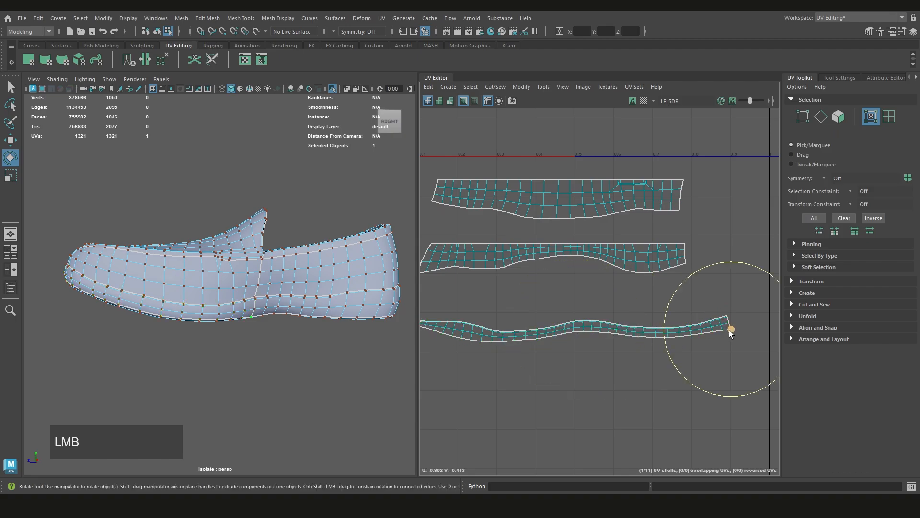
{"action": "scroll", "coordinate": [603, 341], "scroll_direction": "up", "scroll_amount": 2}
{"action": "double_click", "coordinate": [552, 324], "text": "shift"}
{"action": "scroll", "coordinate": [556, 331], "scroll_direction": "down", "scroll_amount": 2}
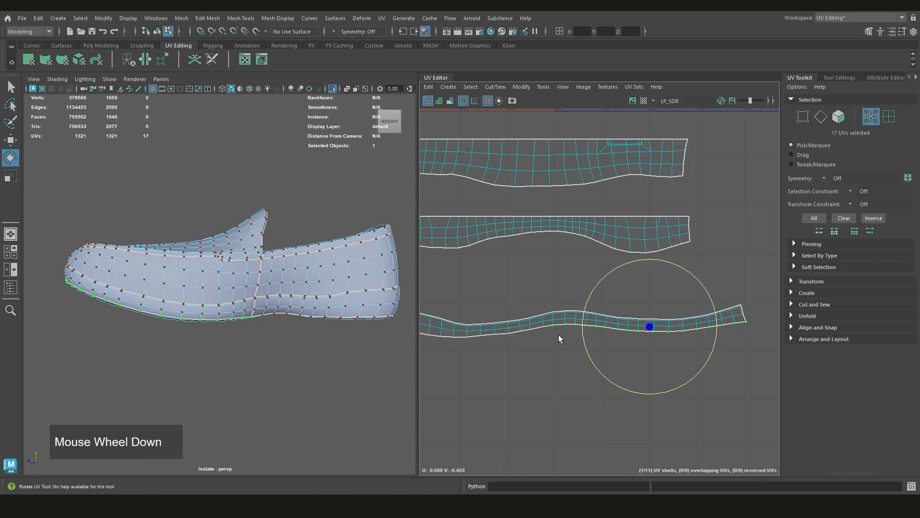
{"action": "key", "text": "q"}
{"action": "middle_click_drag", "start_coordinate": [583, 330], "coordinate": [554, 339], "text": "alt"}
{"action": "scroll", "coordinate": [528, 326], "scroll_direction": "up", "scroll_amount": 3}
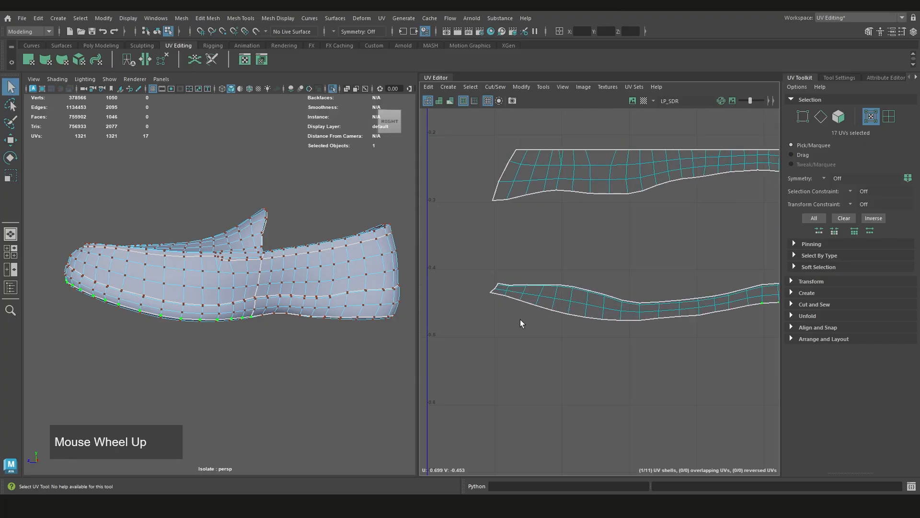
{"action": "left_click", "coordinate": [491, 294], "text": "shift"}
{"action": "double_click", "coordinate": [491, 293], "text": "shift"}
{"action": "key", "text": "ctrl+z"}
Add the remaining UVs of the strip's lower border to the selection and straighten the shell along that border
{"action": "middle_click_drag", "start_coordinate": [693, 325], "coordinate": [602, 327], "text": "alt"}
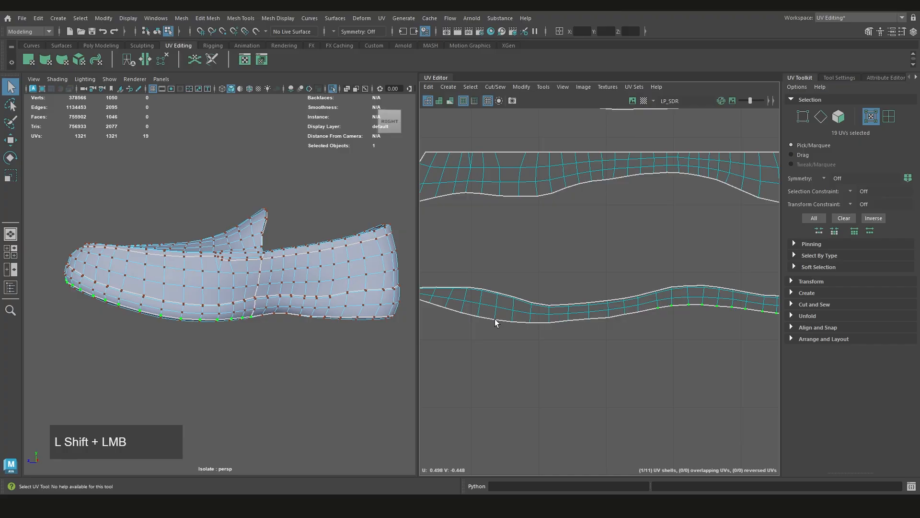
{"action": "middle_click_drag", "start_coordinate": [506, 336], "coordinate": [564, 340], "text": "alt"}
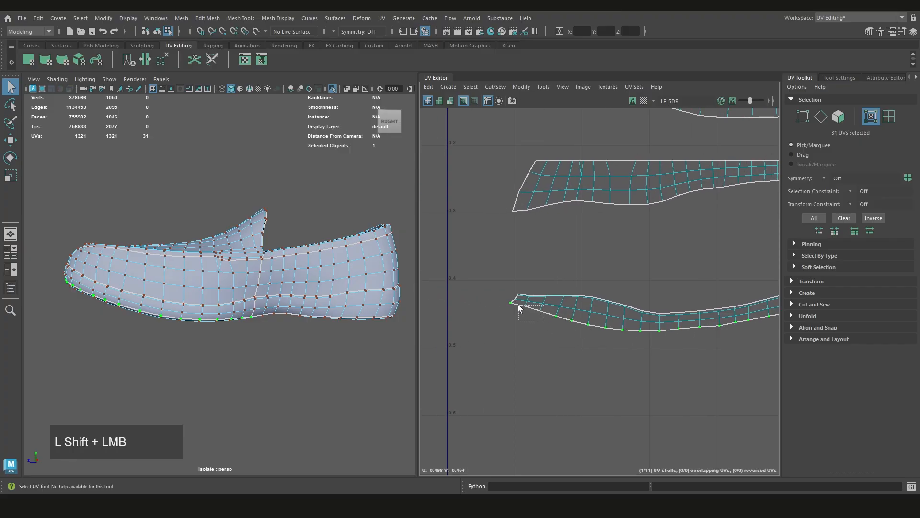
{"action": "left_click_drag", "start_coordinate": [519, 305], "coordinate": [517, 305], "text": "shift"}
{"action": "mouse_move", "coordinate": [632, 331]}
{"action": "middle_mouse_down", "text": "alt"}
{"action": "mouse_move", "coordinate": [506, 330]}
{"action": "mouse_move", "coordinate": [623, 342]}
{"action": "middle_mouse_up", "text": "alt"}
{"action": "scroll", "coordinate": [506, 331], "scroll_direction": "down", "scroll_amount": 2}
{"action": "scroll", "coordinate": [599, 346], "scroll_direction": "down", "scroll_amount": 2}
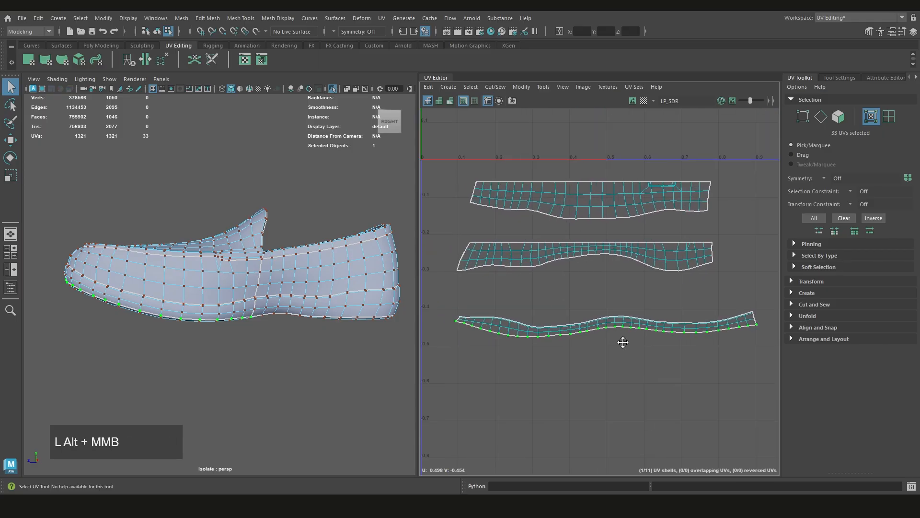
{"action": "right_click_drag", "start_coordinate": [600, 300], "coordinate": [611, 269], "text": "shift"}
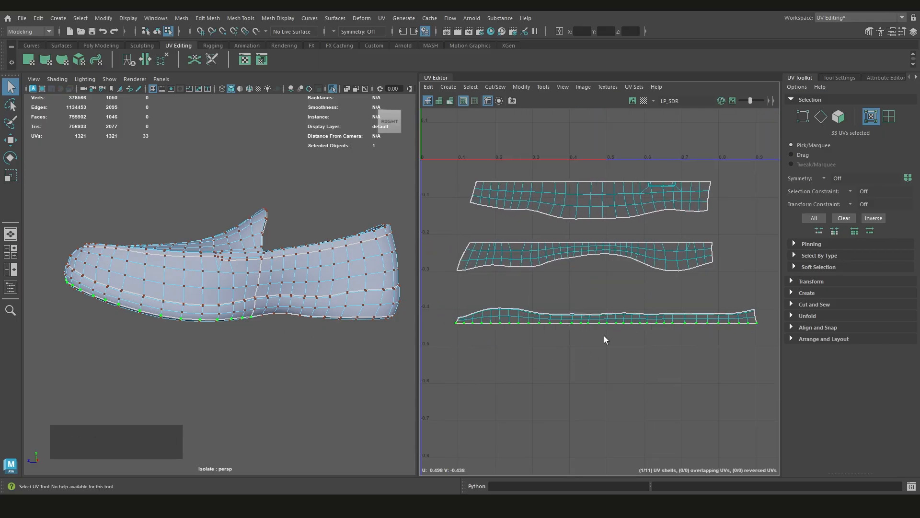
Display UV distortion shading and examine the straightened lower toe strip on the shoe and in the layout
{"action": "key", "text": "7"}
{"action": "mouse_move", "coordinate": [236, 330]}
{"action": "left_mouse_down", "text": "alt"}
{"action": "mouse_move", "coordinate": [185, 318]}
{"action": "mouse_move", "coordinate": [209, 298]}
{"action": "mouse_move", "coordinate": [379, 313]}
{"action": "left_mouse_up", "text": "alt"}
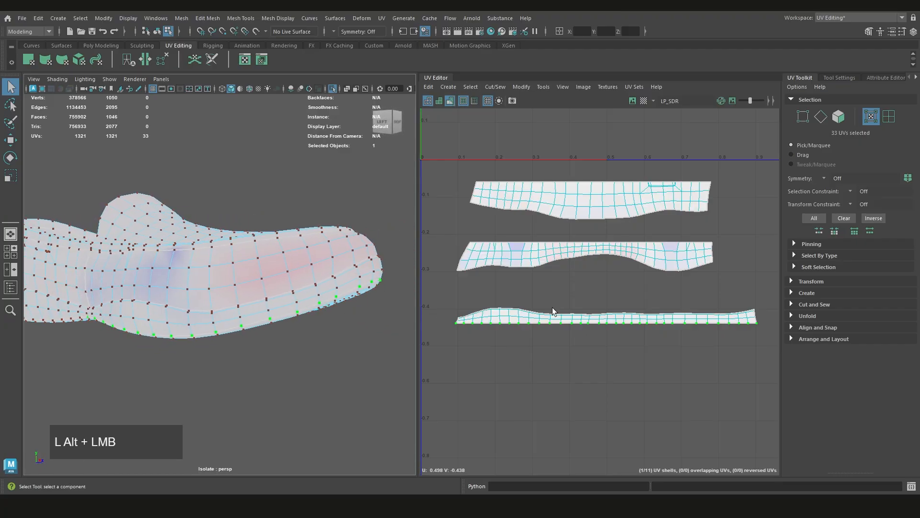
{"action": "left_click_drag", "start_coordinate": [228, 323], "coordinate": [280, 333], "text": "alt"}
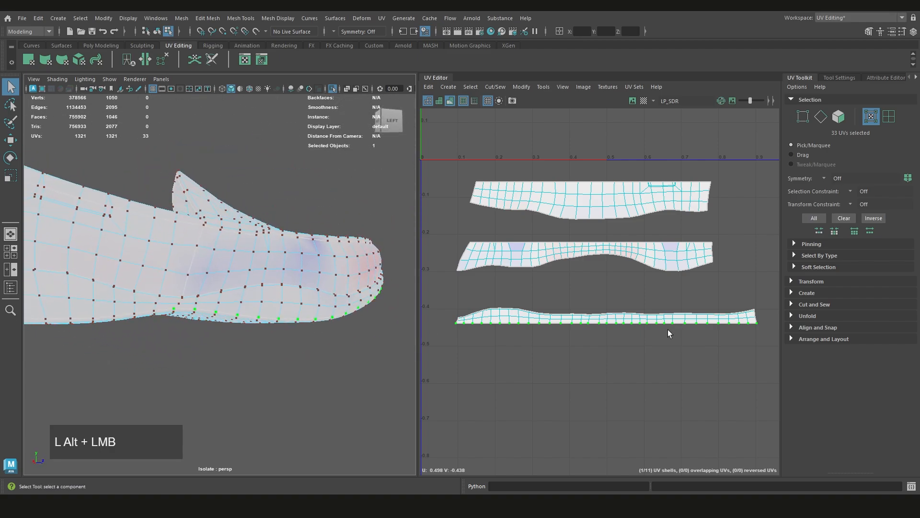
{"action": "scroll", "coordinate": [668, 333], "scroll_direction": "down", "scroll_amount": 1}
{"action": "left_click", "coordinate": [592, 338]}
{"action": "scroll", "coordinate": [566, 327], "scroll_direction": "up", "scroll_amount": 2}
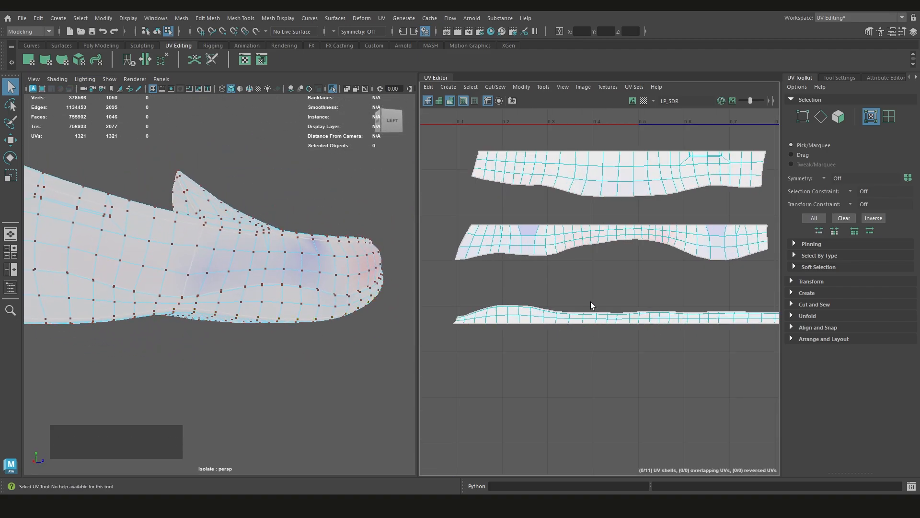
{"action": "scroll", "coordinate": [738, 314], "scroll_direction": "down", "scroll_amount": 2}
{"action": "middle_click_drag", "start_coordinate": [737, 313], "coordinate": [647, 321], "text": "alt"}
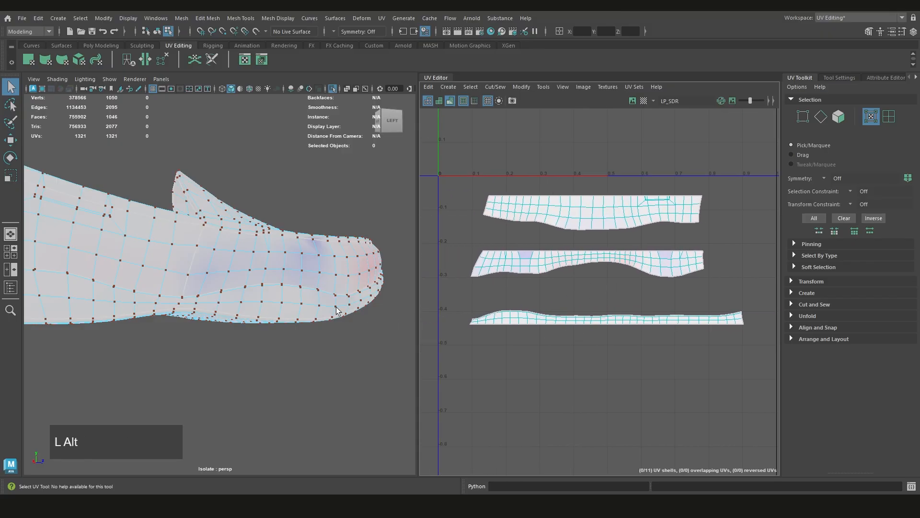
{"action": "left_click_drag", "start_coordinate": [335, 310], "coordinate": [448, 300], "text": "alt"}
{"action": "scroll", "coordinate": [419, 313], "scroll_direction": "up", "scroll_amount": 2}
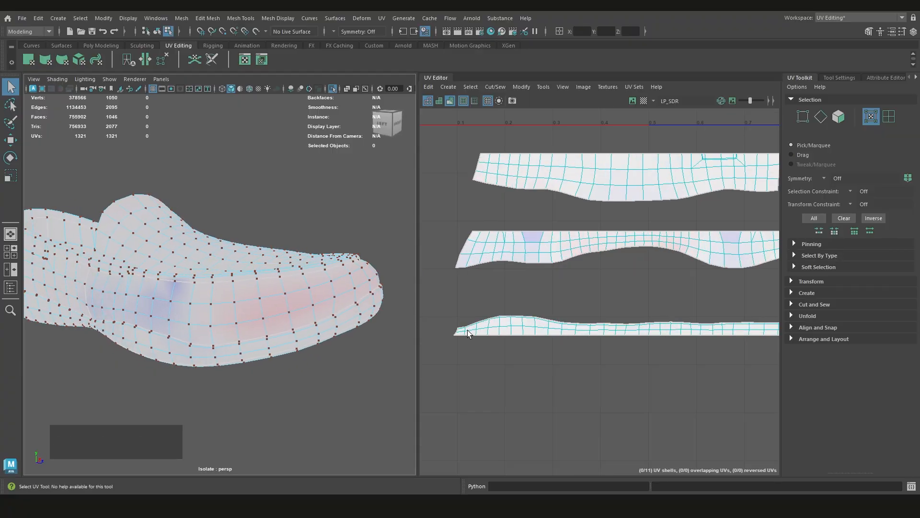
{"action": "left_click_drag", "start_coordinate": [211, 340], "coordinate": [226, 325], "text": "alt"}
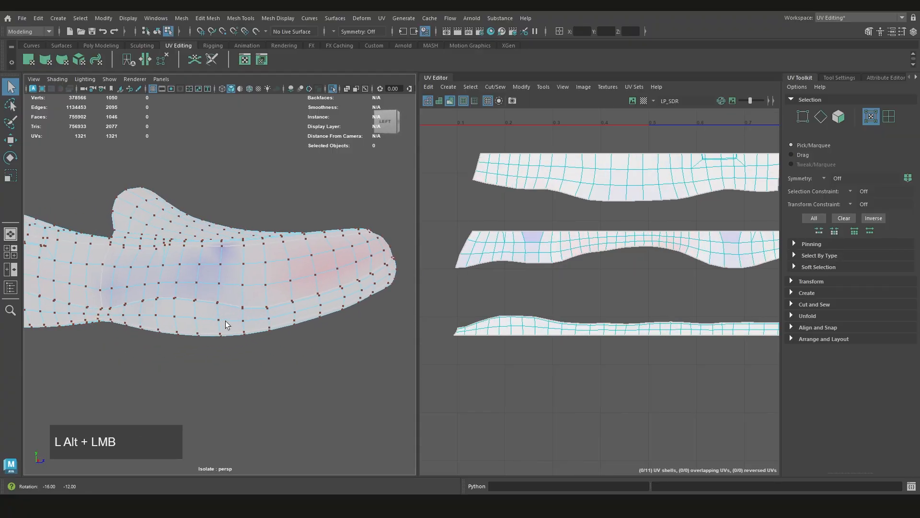
{"action": "scroll", "coordinate": [515, 302], "scroll_direction": "up", "scroll_amount": 6}
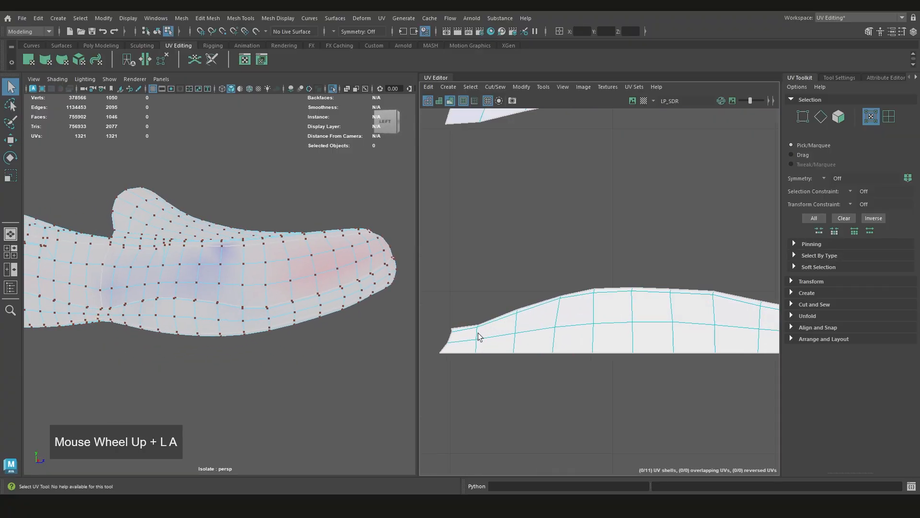
Select all UVs along the upper border of the lower toe strip, from one end to the other
{"action": "left_click", "coordinate": [501, 306]}
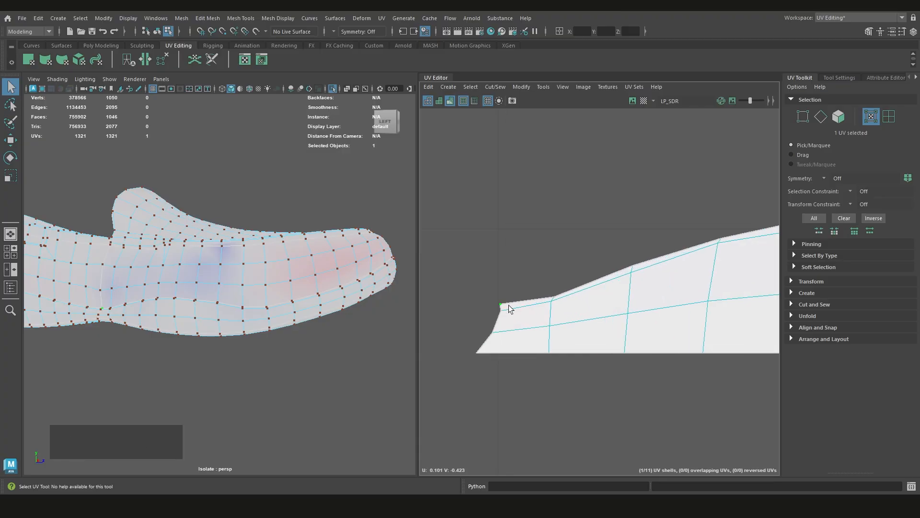
{"action": "scroll", "coordinate": [510, 309], "scroll_direction": "down", "scroll_amount": 5}
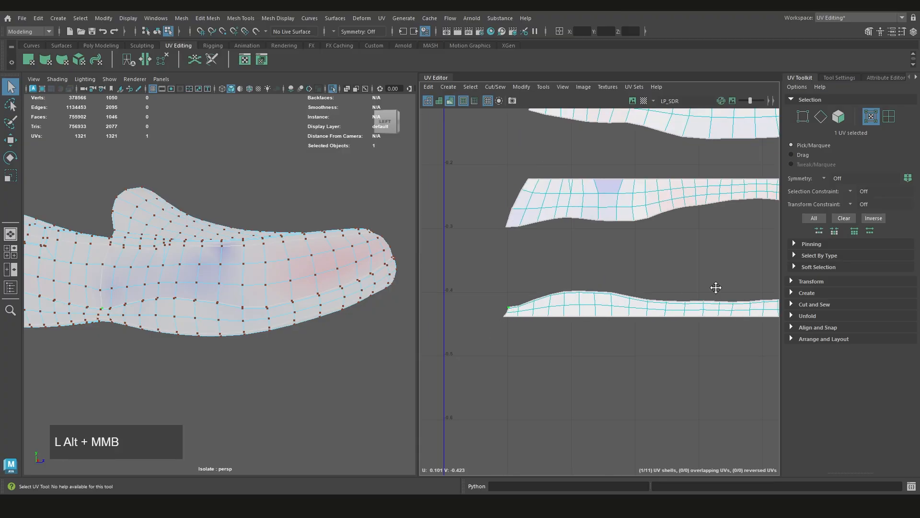
{"action": "middle_click_drag", "start_coordinate": [715, 288], "coordinate": [747, 316], "text": "alt"}
{"action": "scroll", "coordinate": [657, 322], "scroll_direction": "up", "scroll_amount": 2}
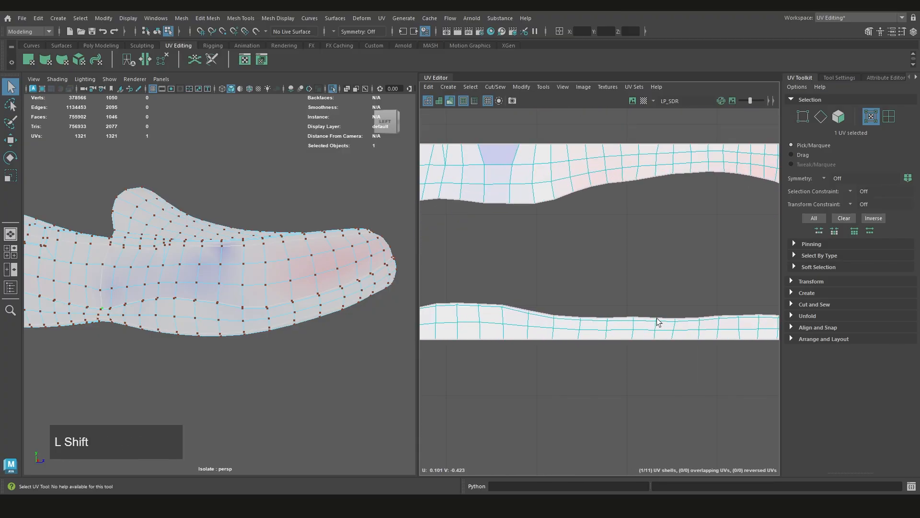
{"action": "scroll", "coordinate": [585, 319], "scroll_direction": "down", "scroll_amount": 3}
{"action": "scroll", "coordinate": [647, 308], "scroll_direction": "up", "scroll_amount": 4}
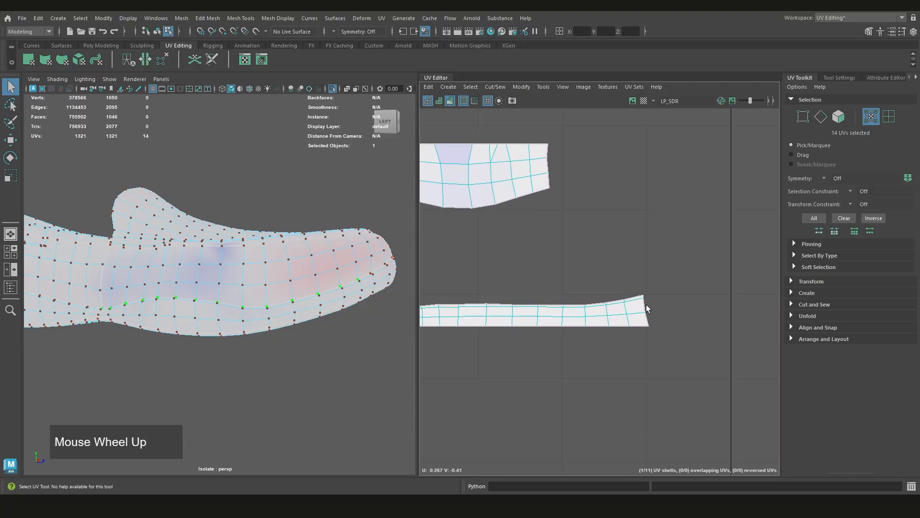
{"action": "scroll", "coordinate": [642, 312], "scroll_direction": "down", "scroll_amount": 4}
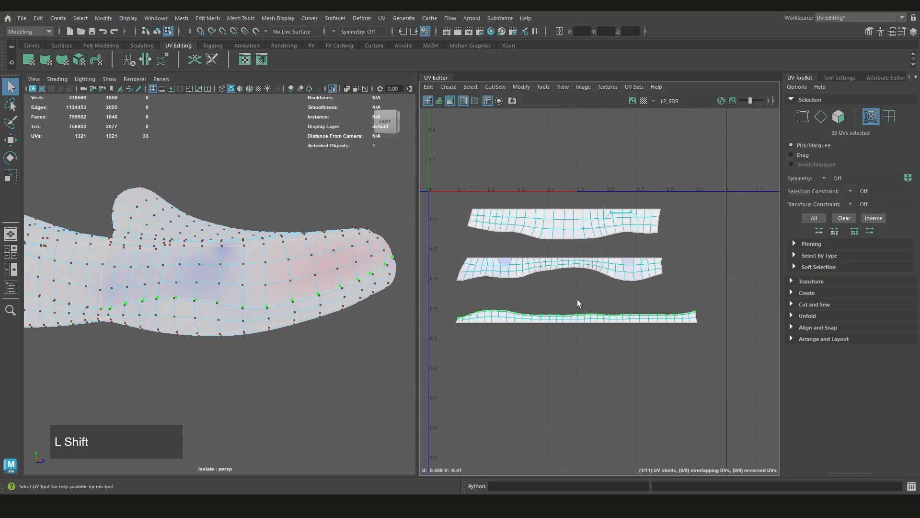
Try Straighten Shell from the strip's upper border, and undo it back to the border selection
{"action": "mouse_move", "coordinate": [577, 299]}
{"action": "right_mouse_down", "text": "shift"}
{"action": "mouse_move", "coordinate": [616, 270]}
{"action": "mouse_move", "coordinate": [564, 277]}
{"action": "mouse_move", "coordinate": [566, 298]}
{"action": "right_mouse_up", "text": "shift"}
{"action": "key", "text": "ctrl+z"}
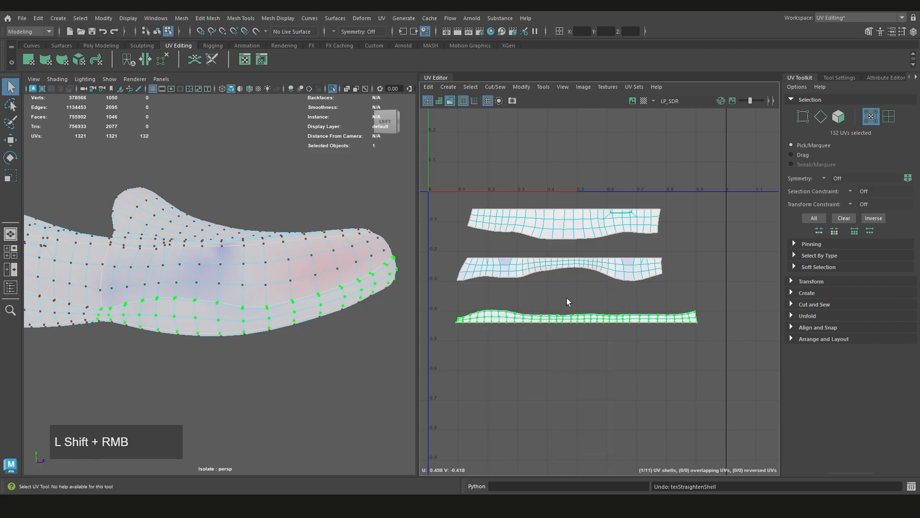
{"action": "key", "text": "ctrl+z"}
Reselect the strip's full upper border and align its UVs into one horizontal row
{"action": "scroll", "coordinate": [566, 298], "scroll_direction": "up", "scroll_amount": 2}
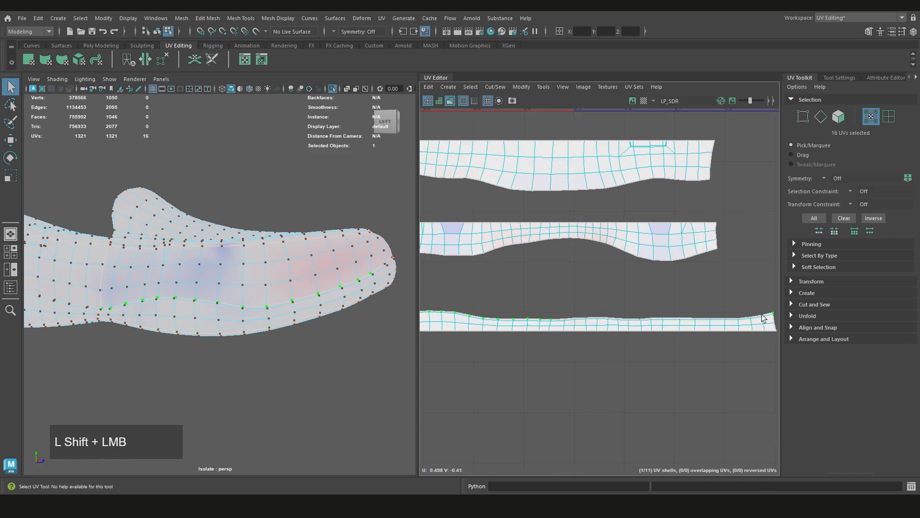
{"action": "mouse_move", "coordinate": [694, 304]}
{"action": "right_mouse_down", "text": "shift"}
{"action": "mouse_move", "coordinate": [660, 295]}
{"action": "mouse_move", "coordinate": [683, 281]}
{"action": "mouse_move", "coordinate": [677, 257]}
{"action": "right_mouse_up", "text": "shift"}
{"action": "scroll", "coordinate": [622, 292], "scroll_direction": "down", "scroll_amount": 2}
{"action": "scroll", "coordinate": [547, 303], "scroll_direction": "up", "scroll_amount": 2}
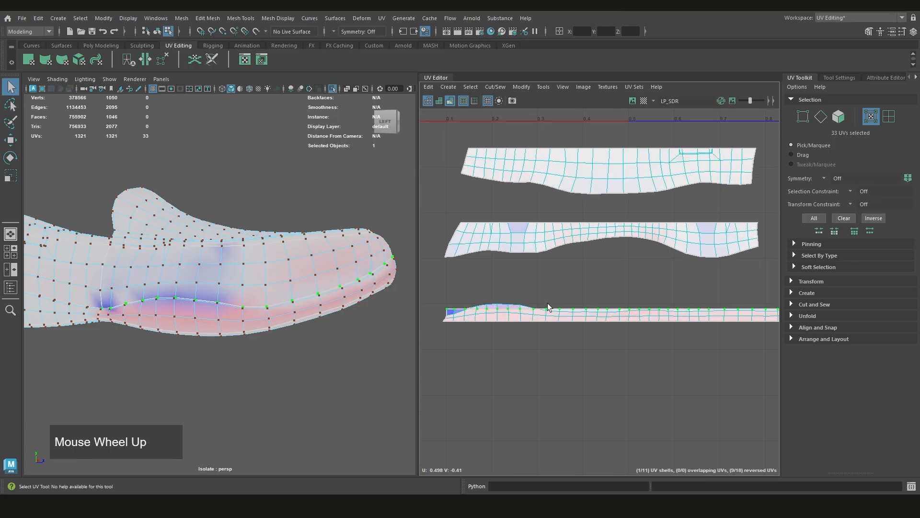
Move the upper border row of the lower toe strip slightly upward and clear the selection
{"action": "key", "text": "w"}
{"action": "left_click_drag", "start_coordinate": [625, 283], "coordinate": [622, 277]}
{"action": "scroll", "coordinate": [594, 334], "scroll_direction": "up", "scroll_amount": 2}
{"action": "left_click", "coordinate": [594, 335]}
{"action": "middle_click_drag", "start_coordinate": [684, 341], "coordinate": [663, 321], "text": "alt"}
{"action": "scroll", "coordinate": [594, 334], "scroll_direction": "down", "scroll_amount": 1}
{"action": "scroll", "coordinate": [595, 335], "scroll_direction": "down", "scroll_amount": 1}
{"action": "scroll", "coordinate": [542, 306], "scroll_direction": "down", "scroll_amount": 1}
{"action": "middle_click_drag", "start_coordinate": [592, 310], "coordinate": [580, 312], "text": "alt"}
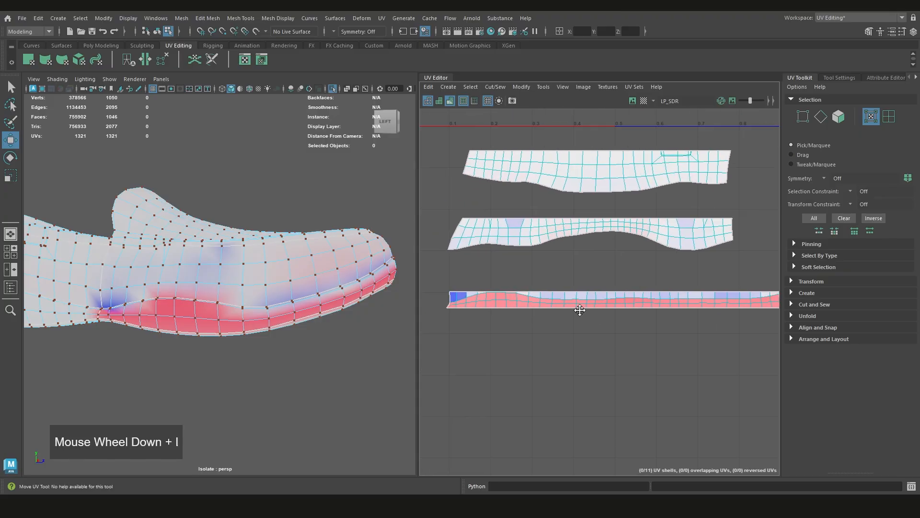
Try straightening the lower toe strip with only three of its UV rows selected
{"action": "middle_click_drag", "start_coordinate": [729, 279], "coordinate": [701, 279], "text": "alt"}
{"action": "left_click_drag", "start_coordinate": [770, 331], "coordinate": [440, 303]}
{"action": "middle_click_drag", "start_coordinate": [481, 309], "coordinate": [556, 313], "text": "alt"}
{"action": "left_click", "coordinate": [575, 320]}
{"action": "scroll", "coordinate": [598, 326], "scroll_direction": "down", "scroll_amount": 1}
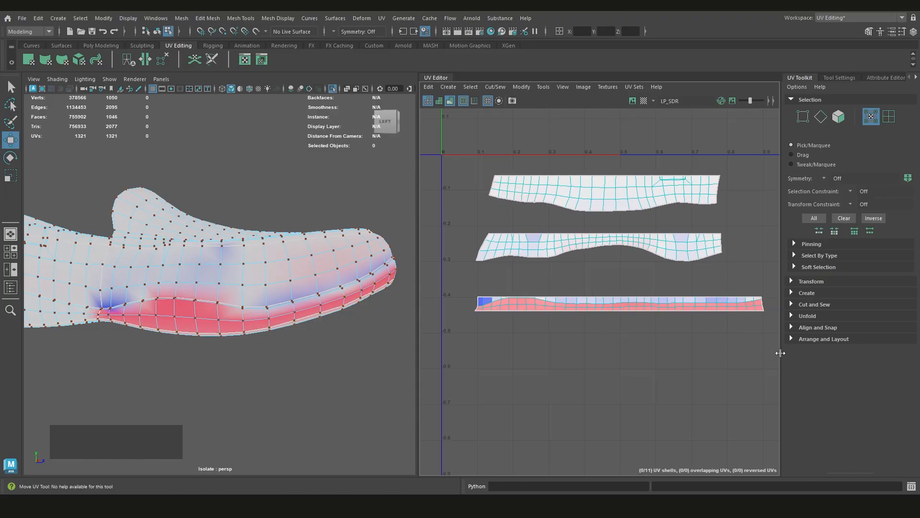
{"action": "left_click_drag", "start_coordinate": [680, 323], "coordinate": [779, 335]}
{"action": "middle_click_drag", "start_coordinate": [730, 332], "coordinate": [703, 333], "text": "alt"}
{"action": "right_click_drag", "start_coordinate": [634, 331], "coordinate": [630, 274], "text": "shift"}
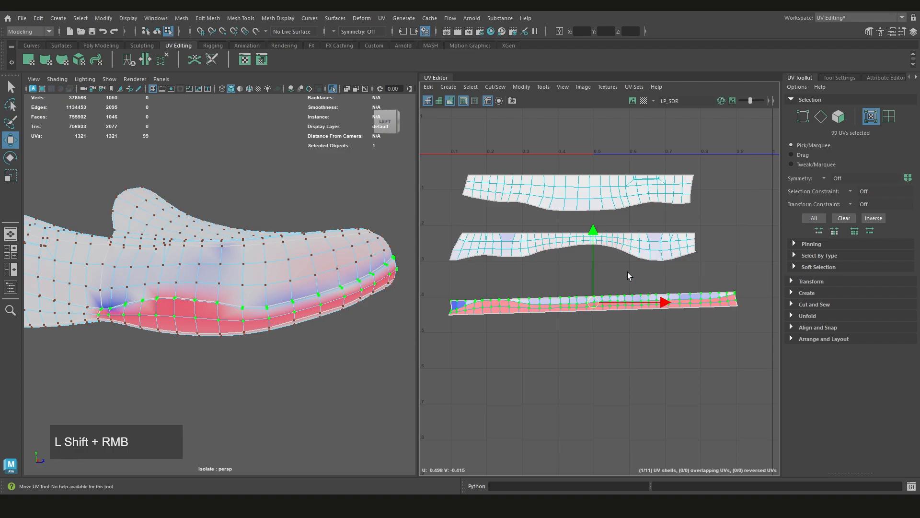
Select all UVs of the lower toe strip, straighten its inner rows, and clear the selection
{"action": "left_click_drag", "start_coordinate": [761, 342], "coordinate": [426, 286]}
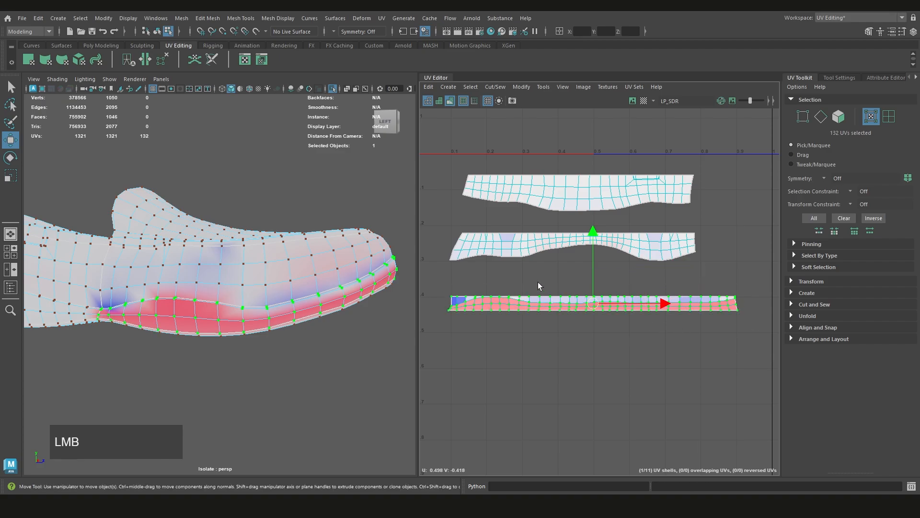
{"action": "right_click_drag", "start_coordinate": [537, 281], "coordinate": [537, 281]}
{"action": "right_click_drag", "start_coordinate": [537, 281], "coordinate": [589, 236], "text": "shift"}
{"action": "left_click", "coordinate": [599, 329]}
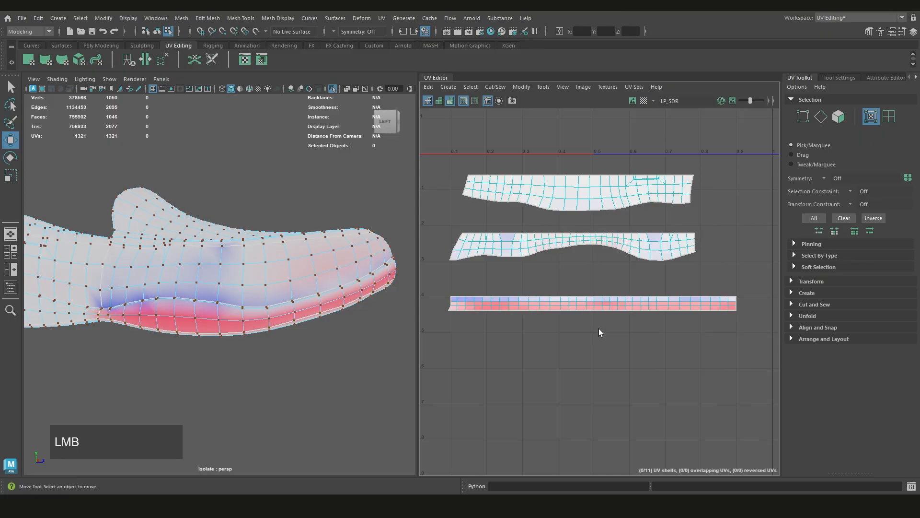
Select the inner UV row nearest the strip's upper border and shift it slightly upward
{"action": "scroll", "coordinate": [669, 306], "scroll_direction": "up", "scroll_amount": 2}
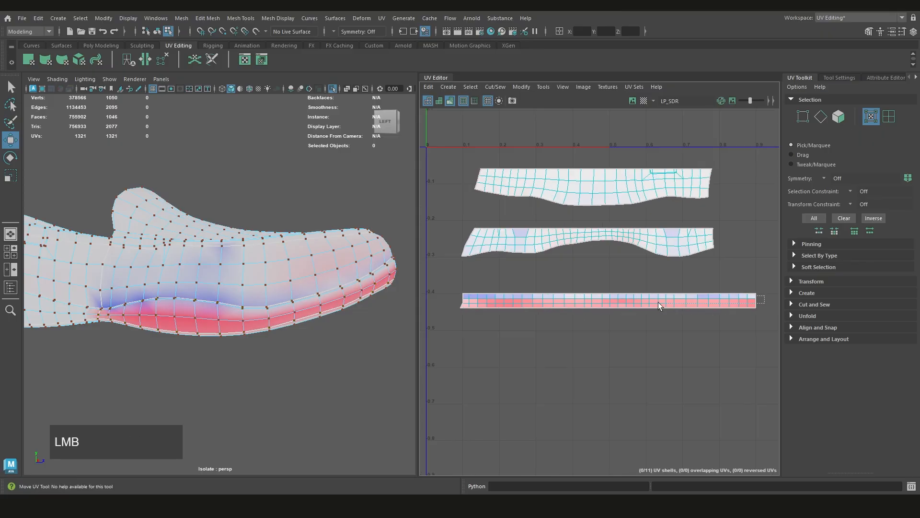
{"action": "left_click_drag", "start_coordinate": [446, 300], "coordinate": [447, 300]}
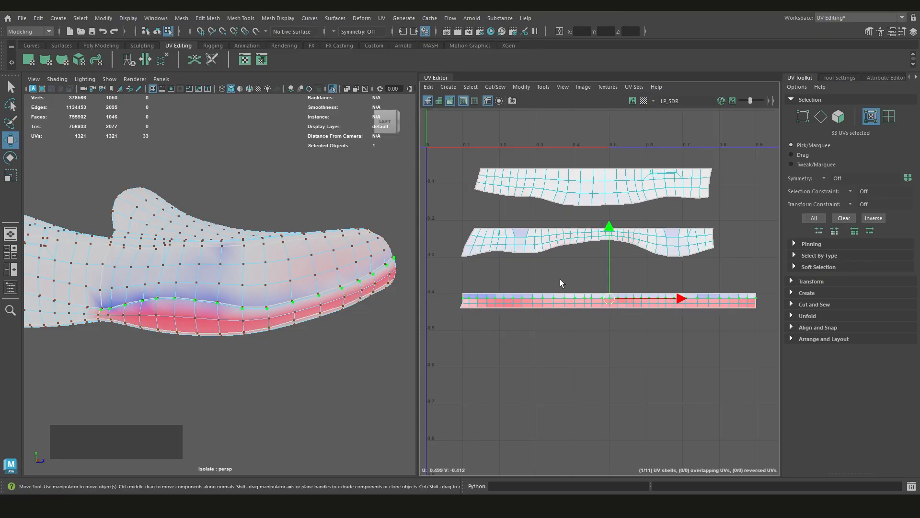
{"action": "left_click_drag", "start_coordinate": [608, 270], "coordinate": [608, 267]}
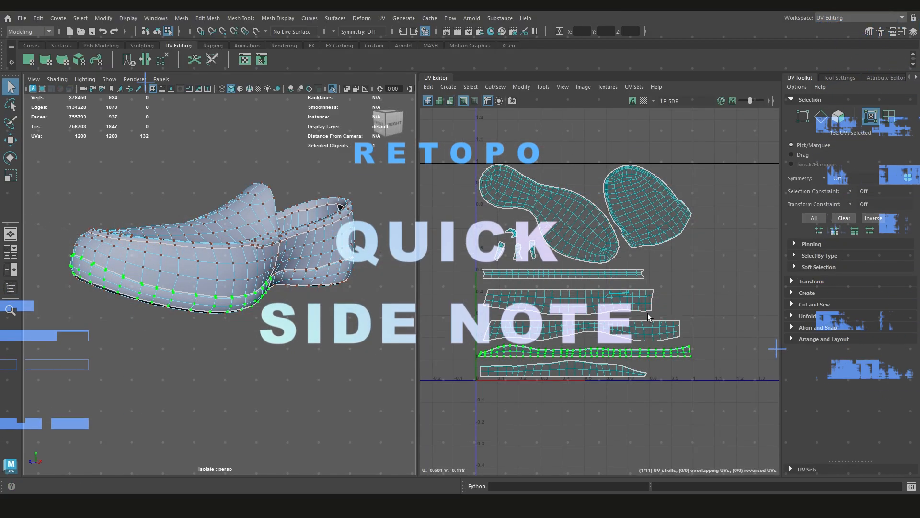
Examine the shells arranged in the 0–1 tile and the uneven end of the selected lower toe strip
{"action": "right_click_drag", "start_coordinate": [645, 288], "coordinate": [680, 294], "text": "alt"}
{"action": "middle_click_drag", "start_coordinate": [591, 321], "coordinate": [648, 260], "text": "alt"}
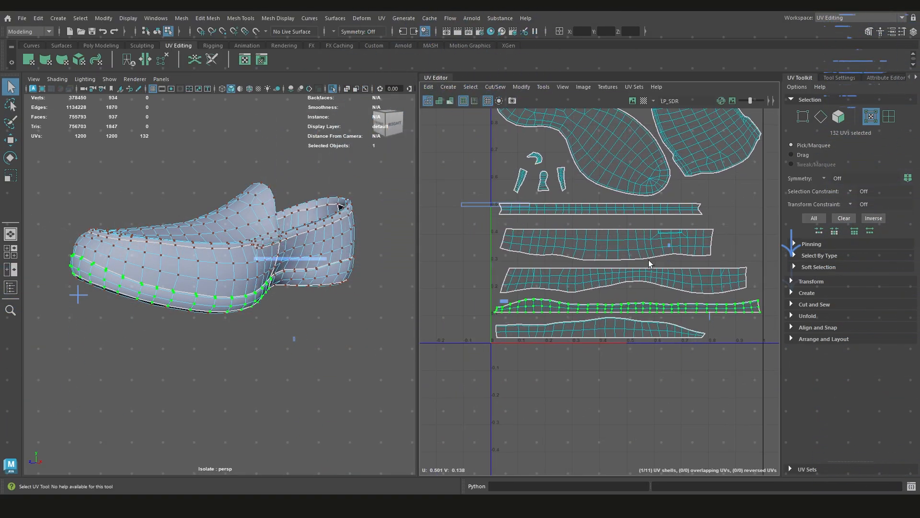
{"action": "right_click_drag", "start_coordinate": [470, 312], "coordinate": [493, 310], "text": "alt"}
{"action": "middle_click_drag", "start_coordinate": [494, 310], "coordinate": [555, 279], "text": "alt"}
{"action": "right_click_drag", "start_coordinate": [494, 310], "coordinate": [554, 279], "text": "alt"}
{"action": "right_click_drag", "start_coordinate": [738, 280], "coordinate": [650, 269], "text": "alt"}
{"action": "middle_click_drag", "start_coordinate": [650, 269], "coordinate": [586, 334], "text": "alt"}
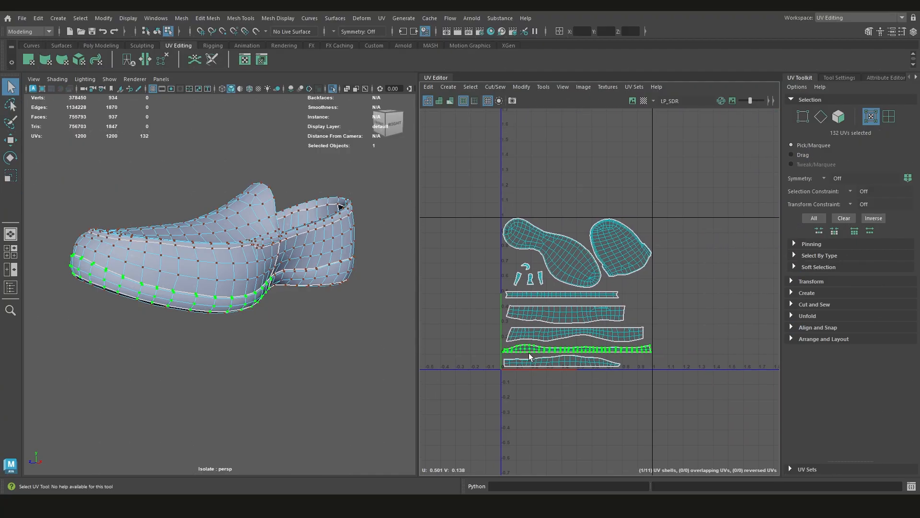
{"action": "middle_click_drag", "start_coordinate": [528, 353], "coordinate": [566, 296], "text": "alt"}
{"action": "right_click_drag", "start_coordinate": [548, 293], "coordinate": [571, 299], "text": "alt"}
{"action": "middle_click_drag", "start_coordinate": [542, 300], "coordinate": [531, 327], "text": "alt"}
{"action": "right_click_drag", "start_coordinate": [510, 316], "coordinate": [528, 316], "text": "alt"}
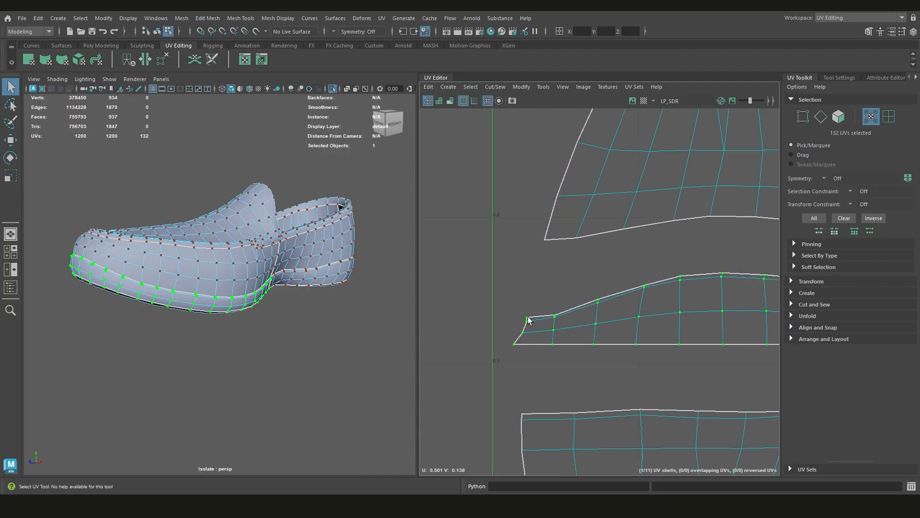
Select the full row of UVs along the upper border of the lower toe strip in the arranged layout
{"action": "scroll", "coordinate": [532, 318], "scroll_direction": "down", "scroll_amount": 7}
{"action": "middle_click_drag", "start_coordinate": [633, 318], "coordinate": [606, 328], "text": "alt"}
{"action": "scroll", "coordinate": [733, 289], "scroll_direction": "up", "scroll_amount": 5}
{"action": "double_click", "coordinate": [689, 289], "text": "shift"}
{"action": "scroll", "coordinate": [693, 292], "scroll_direction": "down", "scroll_amount": 5}
{"action": "scroll", "coordinate": [628, 326], "scroll_direction": "down", "scroll_amount": 2}
{"action": "scroll", "coordinate": [571, 324], "scroll_direction": "down", "scroll_amount": 2}
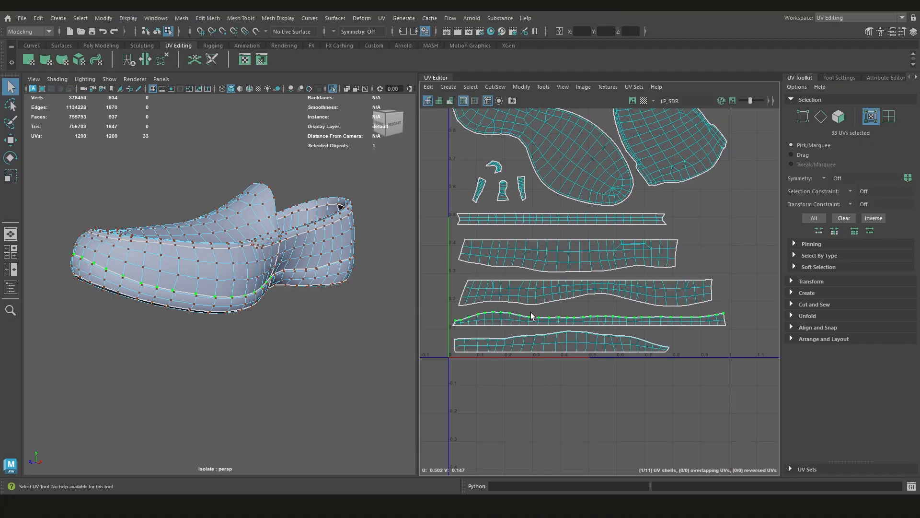
Straighten the whole lower toe strip shell from its selected border UVs into a straight rectangular band
{"action": "scroll", "coordinate": [531, 313], "scroll_direction": "up", "scroll_amount": 2}
{"action": "double_click", "coordinate": [552, 313]}
{"action": "scroll", "coordinate": [562, 315], "scroll_direction": "down", "scroll_amount": 2}
{"action": "mouse_move", "coordinate": [610, 314]}
{"action": "middle_mouse_down", "text": "alt"}
{"action": "mouse_move", "coordinate": [590, 314]}
{"action": "mouse_move", "coordinate": [598, 310]}
{"action": "middle_mouse_up", "text": "alt"}
{"action": "right_click", "coordinate": [599, 300], "text": "shift"}
{"action": "right_click_drag", "start_coordinate": [605, 303], "coordinate": [626, 265], "text": "shift"}
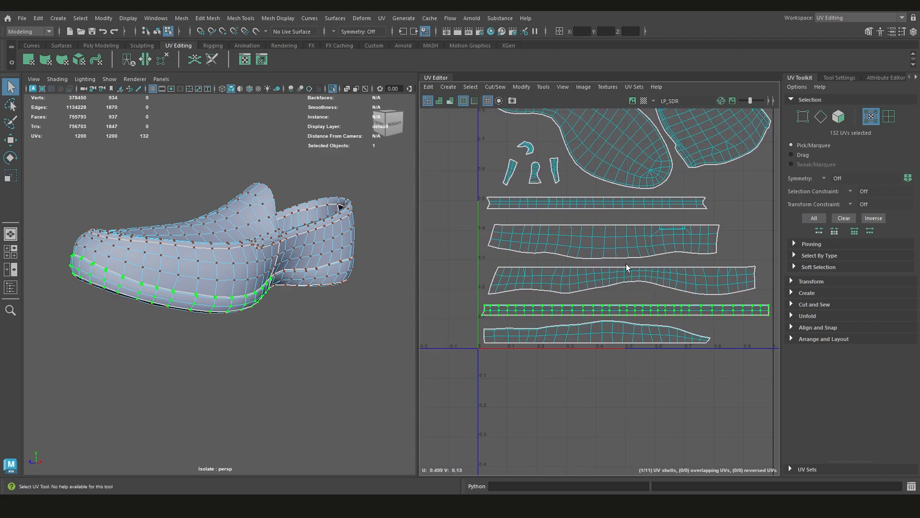
Show UV distortion shading and examine the straightened lower toe strip along its full length
{"action": "middle_click_drag", "start_coordinate": [651, 298], "coordinate": [648, 305], "text": "alt"}
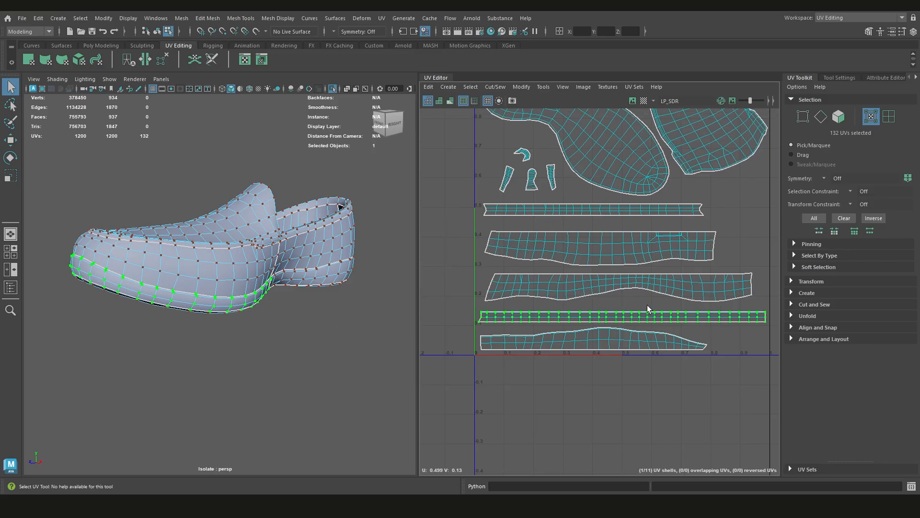
{"action": "key", "text": "7"}
{"action": "scroll", "coordinate": [707, 323], "scroll_direction": "up", "scroll_amount": 2}
{"action": "middle_click_drag", "start_coordinate": [762, 322], "coordinate": [602, 326], "text": "alt"}
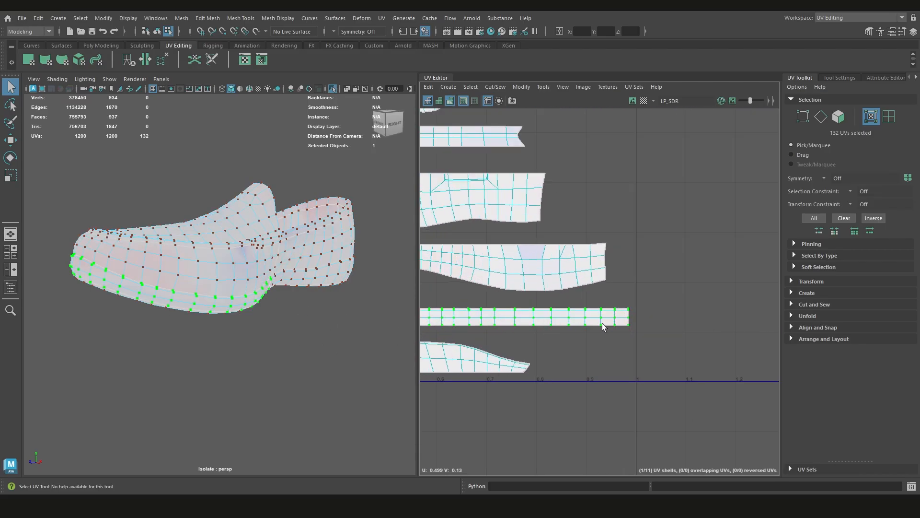
{"action": "scroll", "coordinate": [615, 327], "scroll_direction": "up", "scroll_amount": 6}
{"action": "scroll", "coordinate": [626, 328], "scroll_direction": "down", "scroll_amount": 8}
{"action": "scroll", "coordinate": [642, 323], "scroll_direction": "up", "scroll_amount": 5}
{"action": "middle_click_drag", "start_coordinate": [436, 335], "coordinate": [528, 326], "text": "alt"}
{"action": "scroll", "coordinate": [642, 323], "scroll_direction": "down", "scroll_amount": 6}
{"action": "scroll", "coordinate": [762, 327], "scroll_direction": "up", "scroll_amount": 3}
{"action": "left_click", "coordinate": [740, 329]}
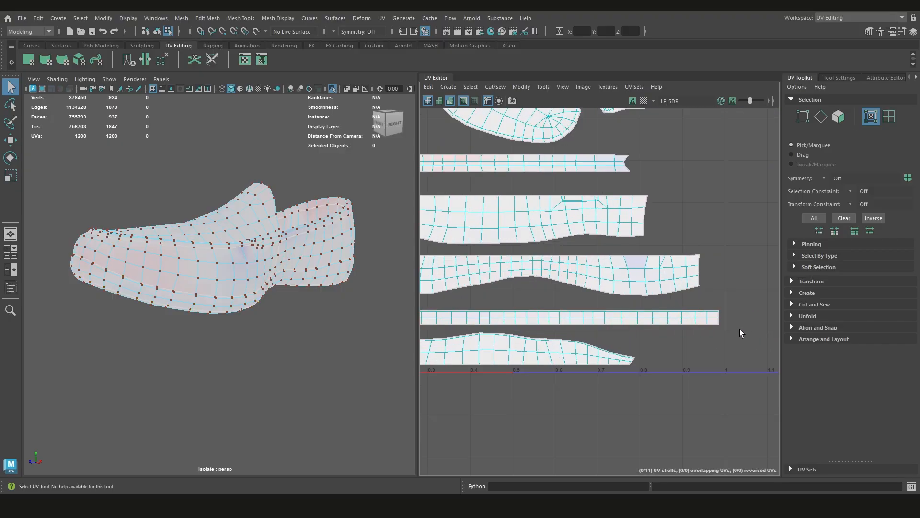
Select the whole lower toe strip shell and move it straight down below the 0–1 tile
{"action": "middle_click_drag", "start_coordinate": [699, 318], "coordinate": [757, 321], "text": "alt"}
{"action": "scroll", "coordinate": [695, 331], "scroll_direction": "down", "scroll_amount": 3}
{"action": "middle_click_drag", "start_coordinate": [611, 321], "coordinate": [626, 281], "text": "alt"}
{"action": "double_click", "coordinate": [618, 307]}
{"action": "key", "text": "w"}
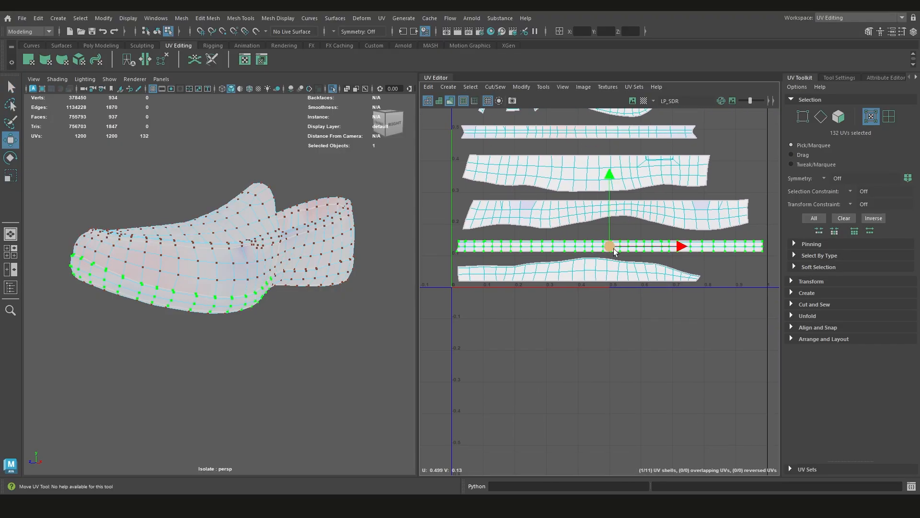
{"action": "left_click_drag", "start_coordinate": [611, 228], "coordinate": [611, 305]}
{"action": "left_click", "coordinate": [745, 353]}
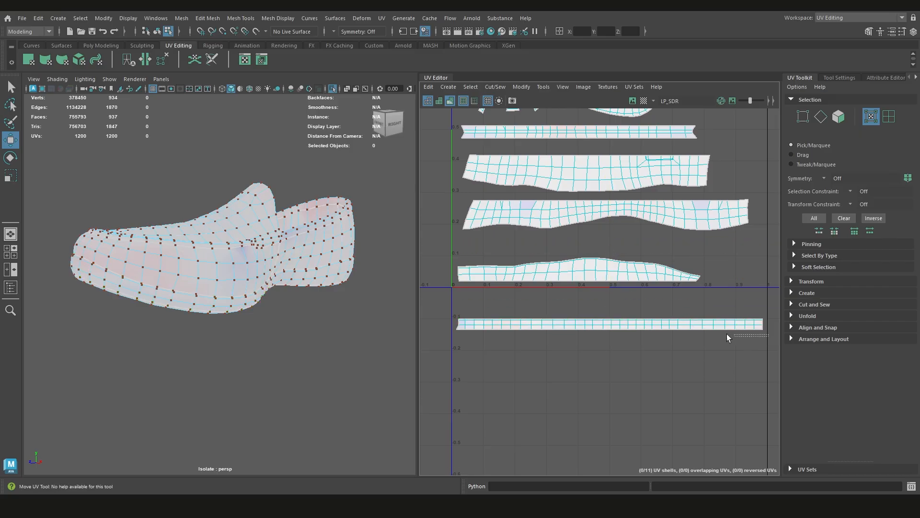
Try to unfold the two upper UV rows of the lower toe strip along one direction, then undo it
{"action": "left_click_drag", "start_coordinate": [727, 334], "coordinate": [449, 327]}
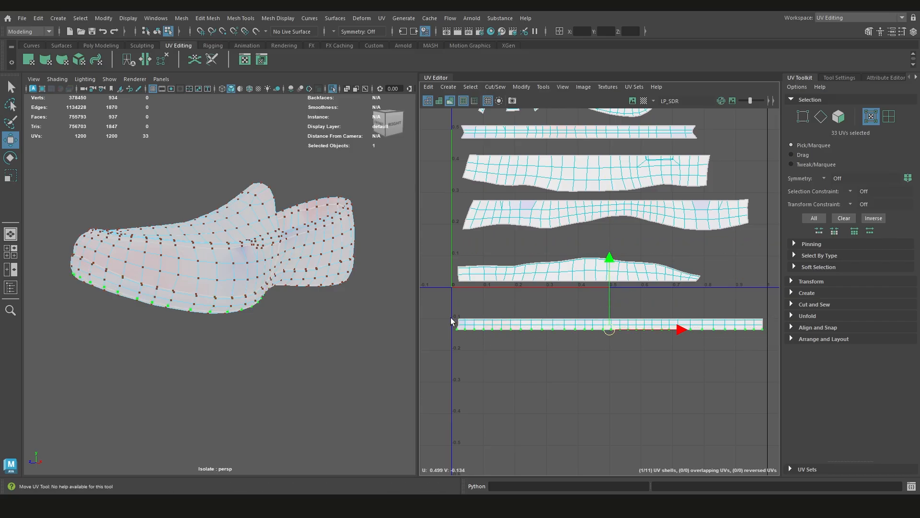
{"action": "left_click_drag", "start_coordinate": [448, 311], "coordinate": [762, 329]}
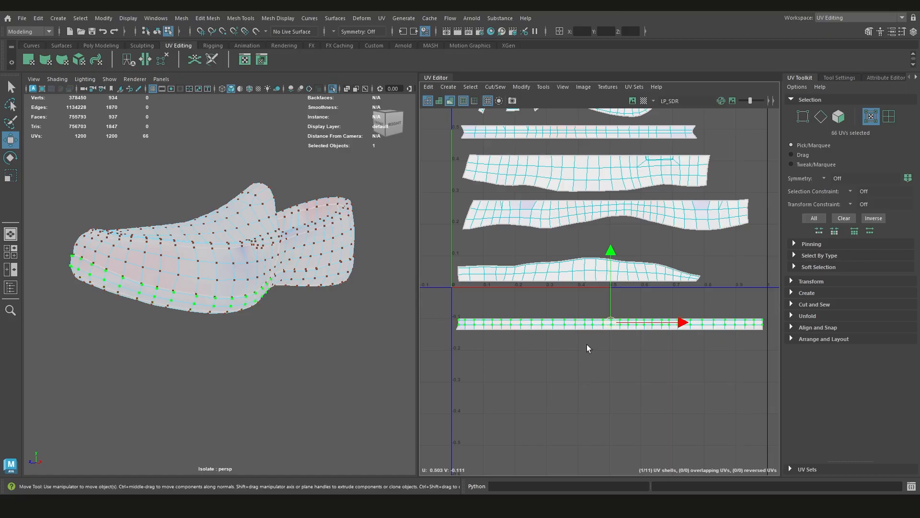
{"action": "middle_click_drag", "start_coordinate": [587, 344], "coordinate": [611, 325], "text": "alt"}
{"action": "right_click_drag", "start_coordinate": [616, 325], "coordinate": [644, 326], "text": "alt"}
{"action": "middle_click_drag", "start_coordinate": [670, 319], "coordinate": [640, 355], "text": "alt"}
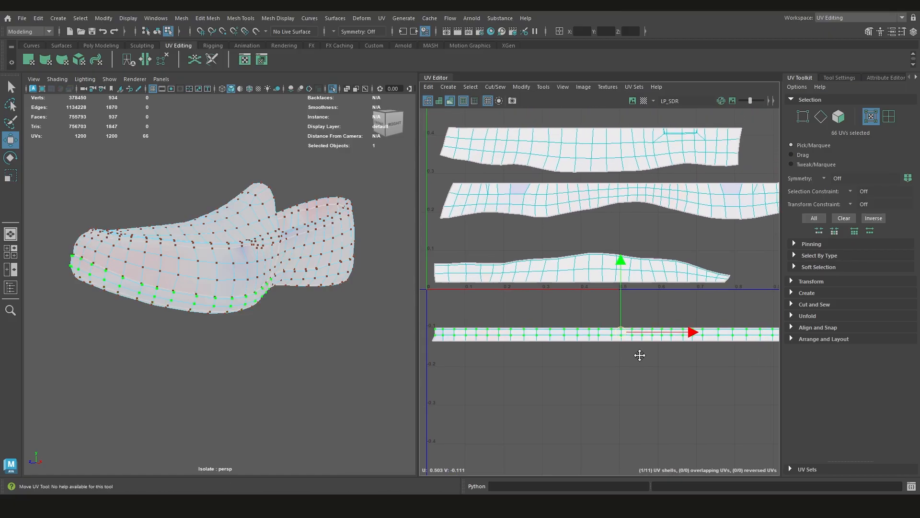
{"action": "right_click_drag", "start_coordinate": [662, 300], "coordinate": [503, 309], "text": "shift"}
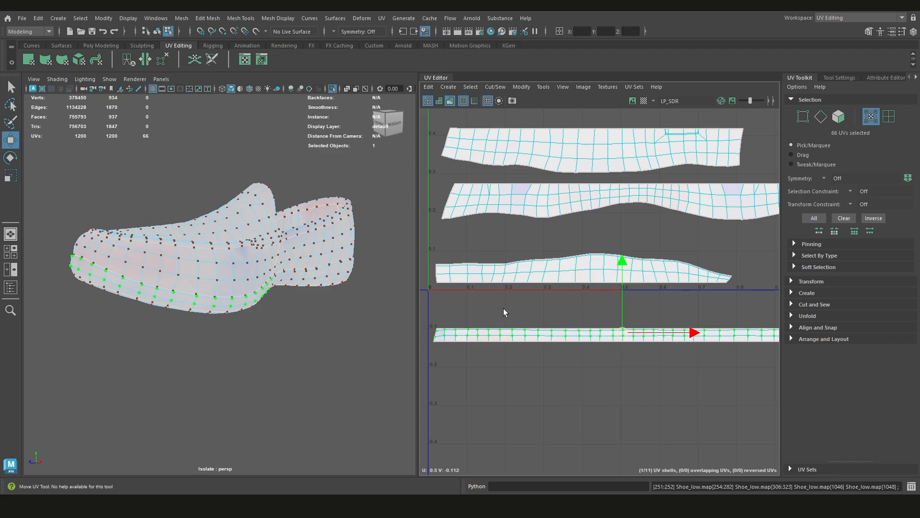
{"action": "middle_click_drag", "start_coordinate": [697, 369], "coordinate": [623, 355], "text": "alt"}
{"action": "key", "text": "ctrl+z"}
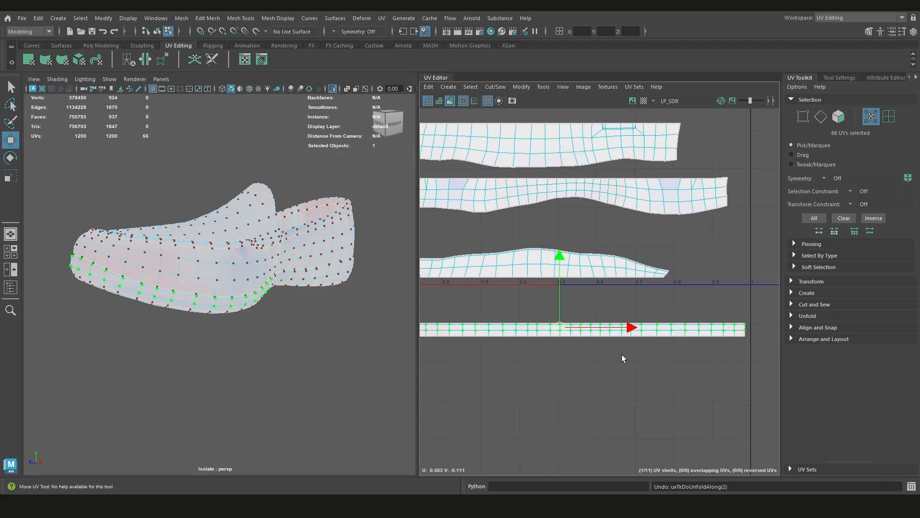
Try to optimize the UVs of the lower toe strip, first its two upper rows and then the whole shell
{"action": "scroll", "coordinate": [622, 357], "scroll_direction": "down", "scroll_amount": 2}
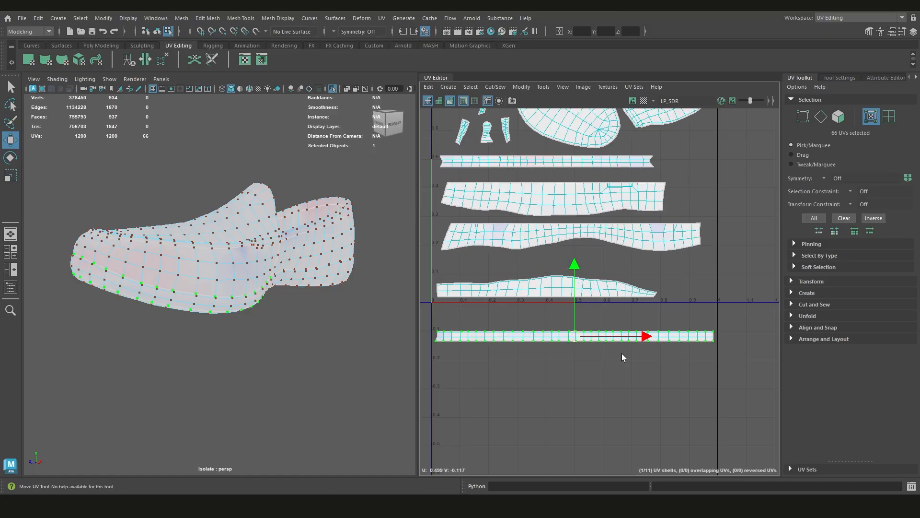
{"action": "right_click_drag", "start_coordinate": [622, 353], "coordinate": [682, 303], "text": "shift"}
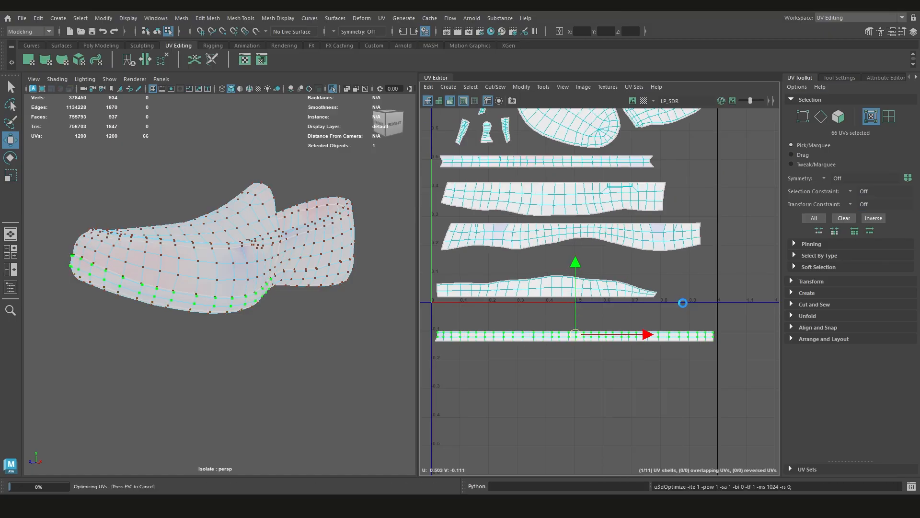
{"action": "scroll", "coordinate": [619, 343], "scroll_direction": "up", "scroll_amount": 3}
{"action": "mouse_move", "coordinate": [572, 349]}
{"action": "middle_mouse_down", "text": "alt"}
{"action": "mouse_move", "coordinate": [620, 343]}
{"action": "mouse_move", "coordinate": [584, 342]}
{"action": "middle_mouse_up", "text": "alt"}
{"action": "scroll", "coordinate": [620, 343], "scroll_direction": "down", "scroll_amount": 3}
{"action": "scroll", "coordinate": [640, 338], "scroll_direction": "down", "scroll_amount": 1}
{"action": "left_click_drag", "start_coordinate": [754, 356], "coordinate": [454, 321]}
{"action": "right_click_drag", "start_coordinate": [615, 300], "coordinate": [658, 300], "text": "shift"}
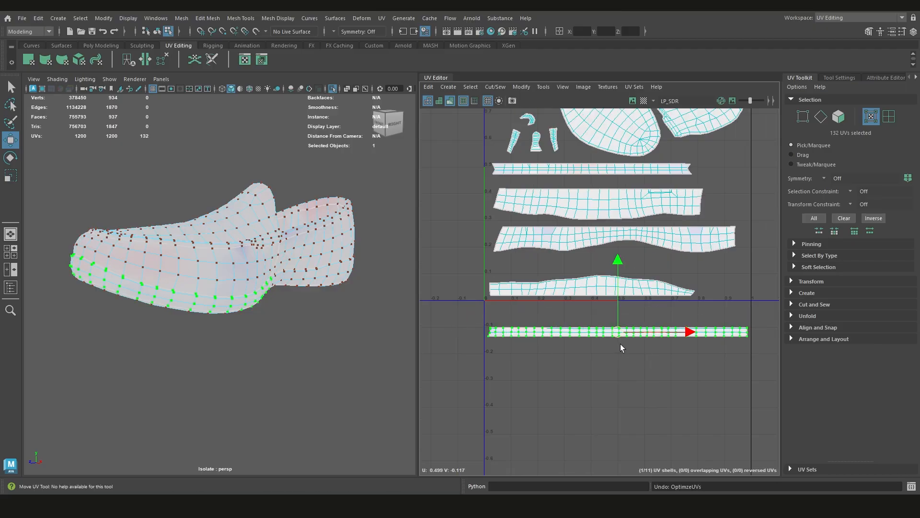
Reselect the two upper UV rows of the lower toe strip and even out their spacing
{"action": "scroll", "coordinate": [621, 344], "scroll_direction": "up", "scroll_amount": 1}
{"action": "middle_click_drag", "start_coordinate": [621, 343], "coordinate": [613, 358], "text": "alt"}
{"action": "right_click_drag", "start_coordinate": [634, 324], "coordinate": [633, 324], "text": "shift"}
{"action": "key", "text": "ctrl+z"}
{"action": "right_click_drag", "start_coordinate": [642, 321], "coordinate": [640, 322], "text": "shift"}
{"action": "scroll", "coordinate": [581, 320], "scroll_direction": "up", "scroll_amount": 2}
{"action": "middle_click_drag", "start_coordinate": [501, 348], "coordinate": [540, 354], "text": "alt"}
{"action": "scroll", "coordinate": [581, 320], "scroll_direction": "down", "scroll_amount": 3}
{"action": "scroll", "coordinate": [540, 354], "scroll_direction": "down", "scroll_amount": 5}
{"action": "scroll", "coordinate": [573, 348], "scroll_direction": "up", "scroll_amount": 6}
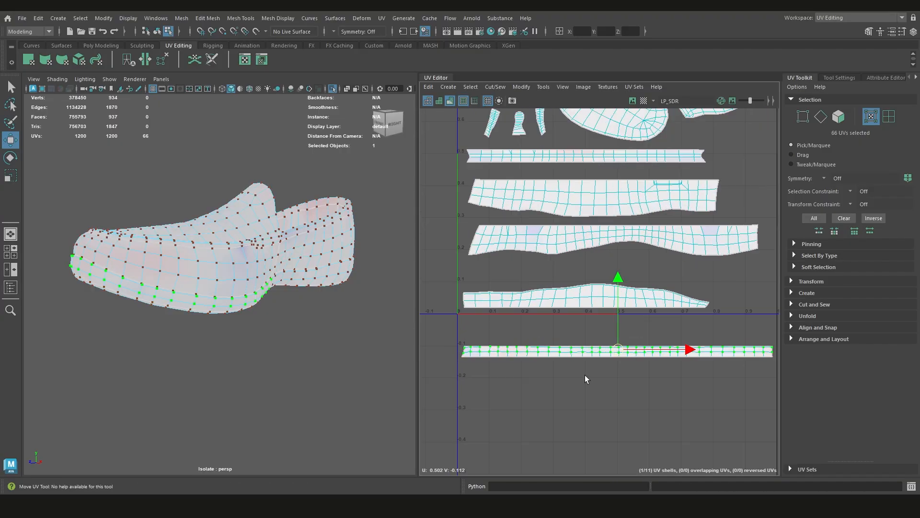
{"action": "scroll", "coordinate": [587, 375], "scroll_direction": "down", "scroll_amount": 5}
{"action": "middle_click_drag", "start_coordinate": [584, 300], "coordinate": [577, 332], "text": "alt"}
{"action": "scroll", "coordinate": [575, 329], "scroll_direction": "up", "scroll_amount": 4}
Select the toe side shell and examine its position on the shoe and its distortion in the layout
{"action": "left_click", "coordinate": [563, 319]}
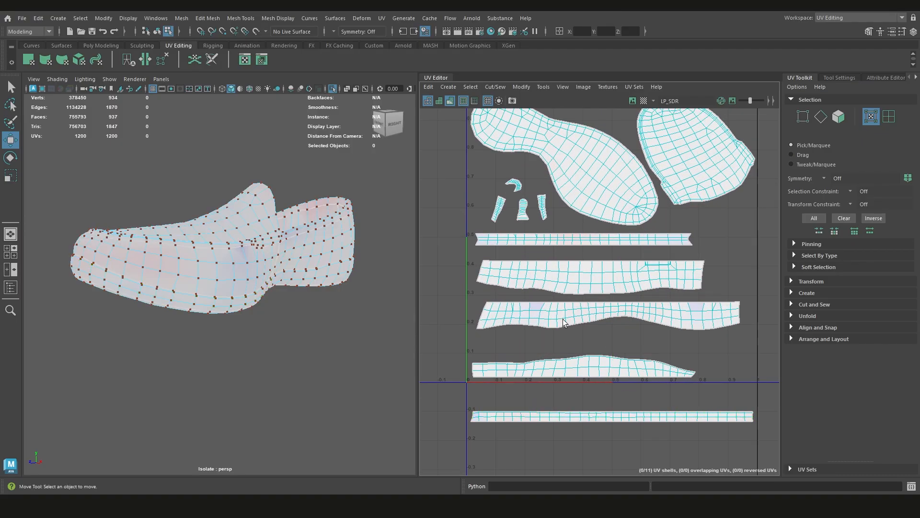
{"action": "left_click", "coordinate": [564, 320]}
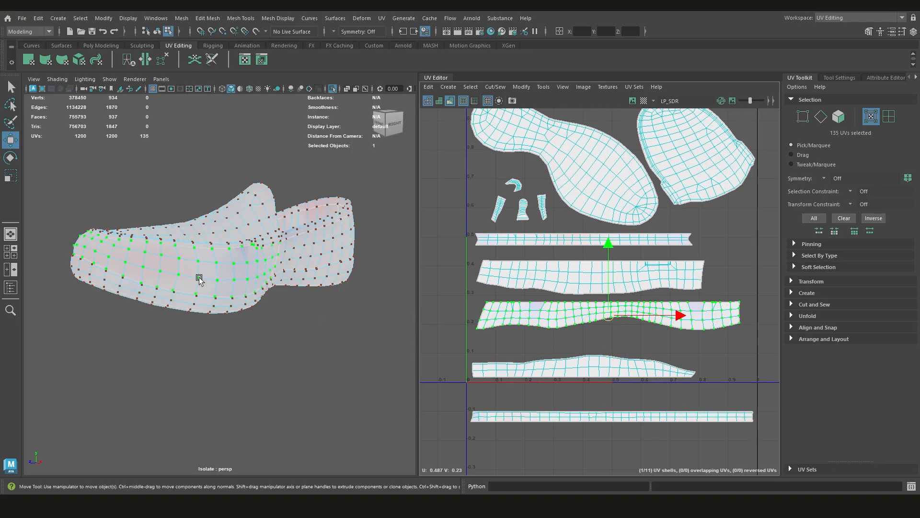
{"action": "left_click_drag", "start_coordinate": [200, 279], "coordinate": [358, 280], "text": "alt"}
{"action": "scroll", "coordinate": [653, 320], "scroll_direction": "up", "scroll_amount": 3}
{"action": "scroll", "coordinate": [652, 324], "scroll_direction": "down", "scroll_amount": 1}
{"action": "middle_click_drag", "start_coordinate": [652, 325], "coordinate": [659, 339], "text": "alt"}
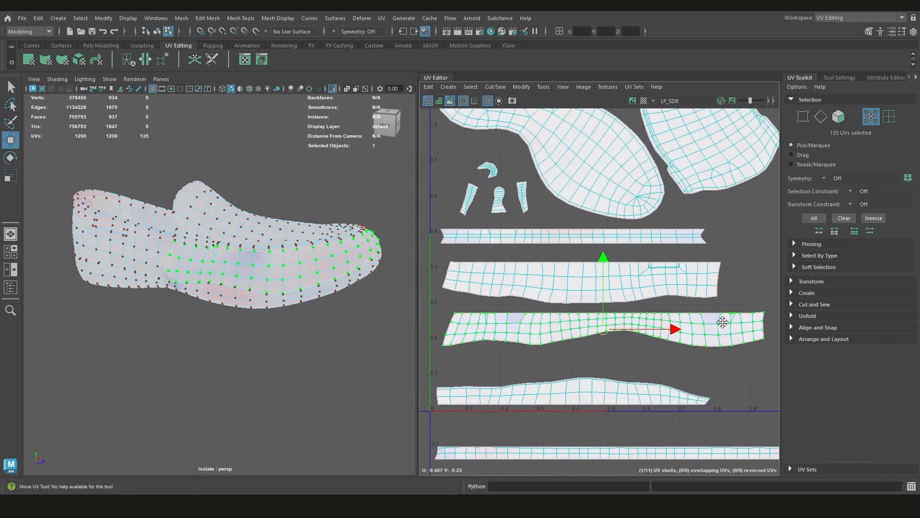
{"action": "middle_click_drag", "start_coordinate": [723, 322], "coordinate": [720, 317], "text": "alt"}
{"action": "scroll", "coordinate": [558, 362], "scroll_direction": "down", "scroll_amount": 3}
{"action": "middle_click_drag", "start_coordinate": [558, 362], "coordinate": [594, 349], "text": "alt"}
{"action": "scroll", "coordinate": [603, 332], "scroll_direction": "up", "scroll_amount": 2}
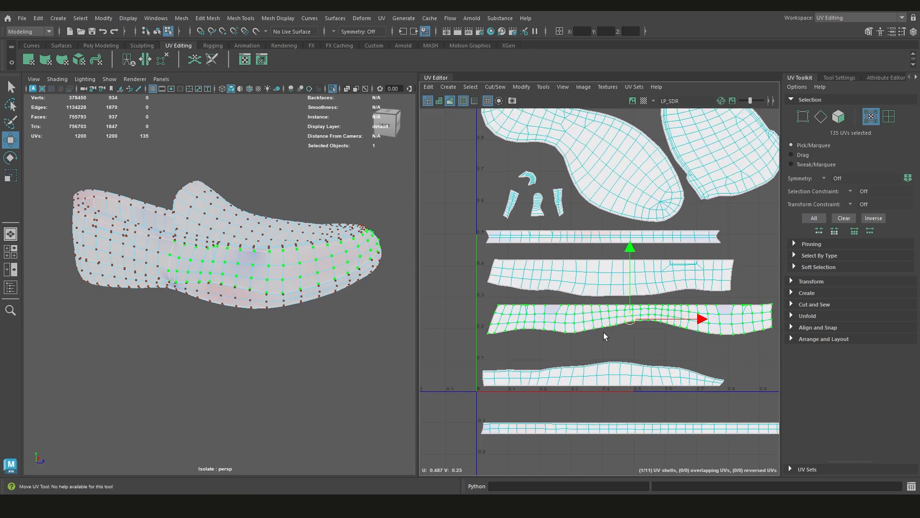
{"action": "scroll", "coordinate": [603, 332], "scroll_direction": "up", "scroll_amount": 1}
Select the heel side shell and locate it on the shoe from the other side
{"action": "left_click", "coordinate": [602, 277]}
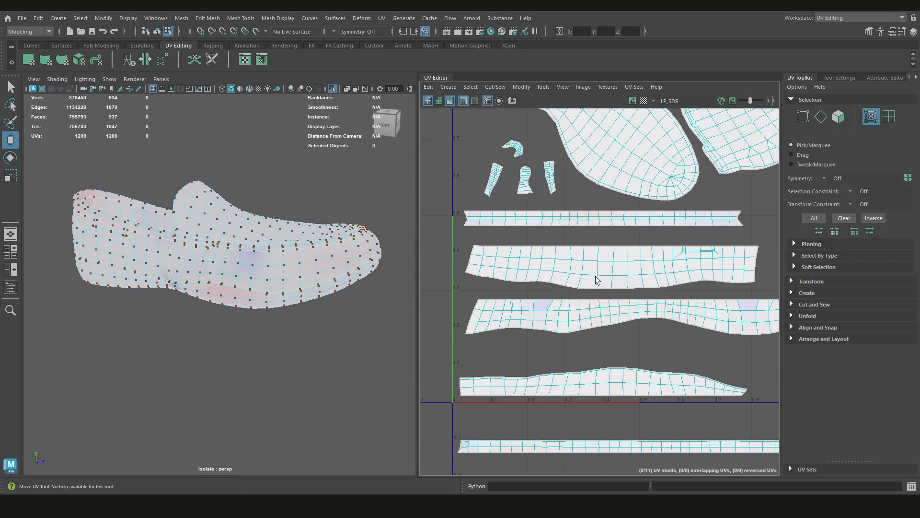
{"action": "double_click", "coordinate": [598, 279]}
{"action": "left_click_drag", "start_coordinate": [197, 245], "coordinate": [18, 249], "text": "alt"}
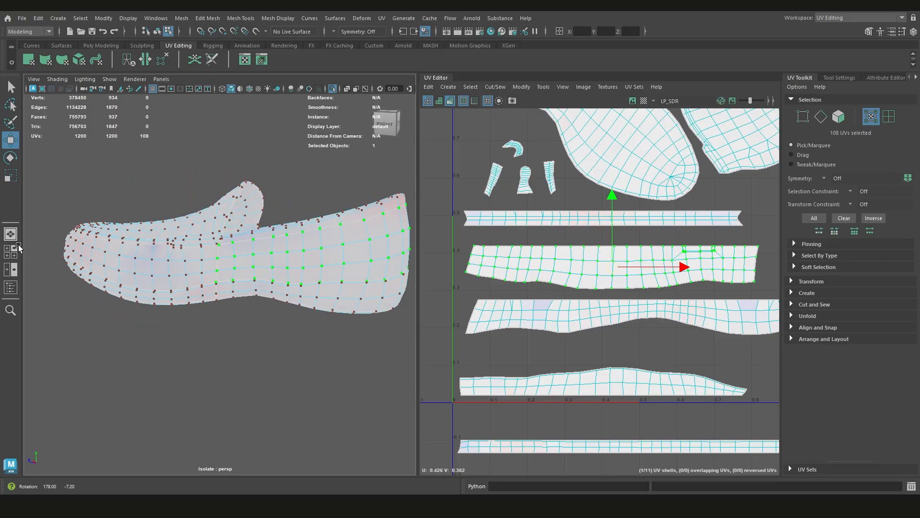
{"action": "middle_click_drag", "start_coordinate": [331, 258], "coordinate": [295, 270], "text": "alt"}
Select the three lower UV rows of the heel side shell and straighten them into a rectangular grid
{"action": "left_click", "coordinate": [476, 278]}
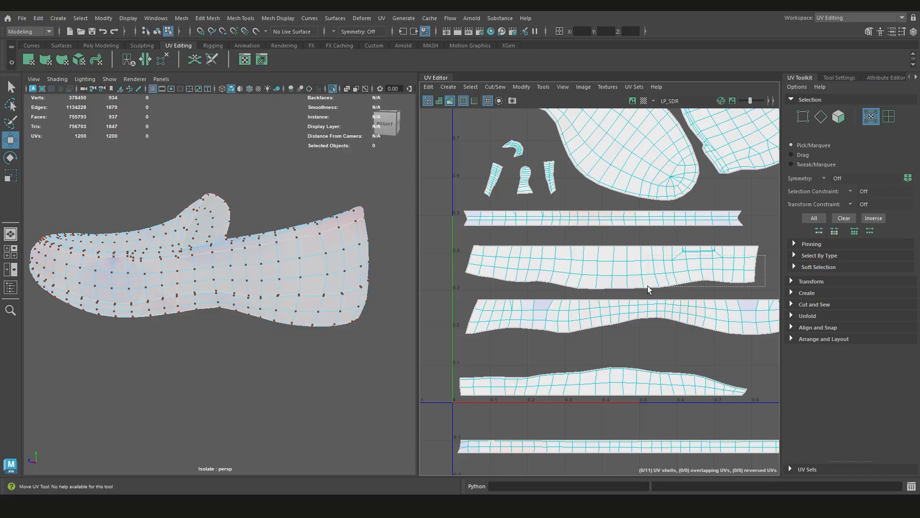
{"action": "left_click_drag", "start_coordinate": [648, 289], "coordinate": [642, 289]}
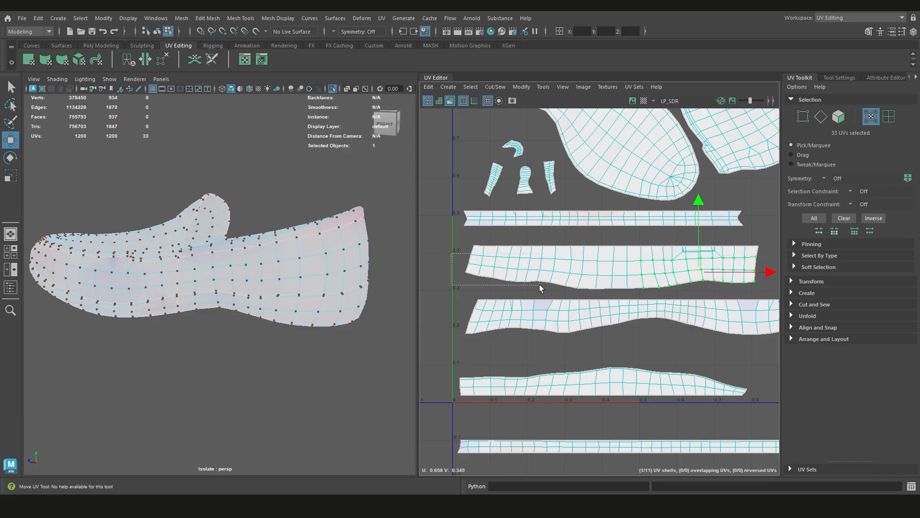
{"action": "left_click_drag", "start_coordinate": [540, 287], "coordinate": [540, 287], "text": "shift"}
{"action": "left_click_drag", "start_coordinate": [658, 294], "coordinate": [658, 292], "text": "shift"}
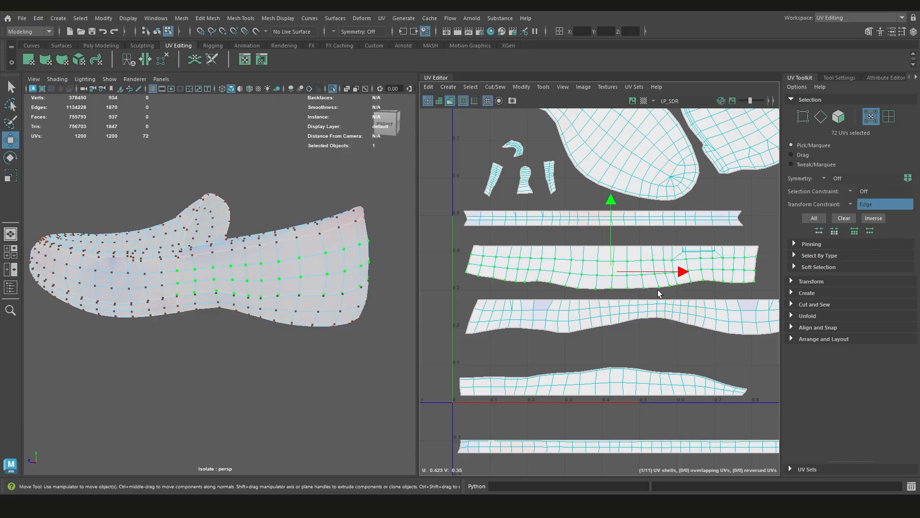
{"action": "right_click_drag", "start_coordinate": [639, 255], "coordinate": [672, 223], "text": "shift"}
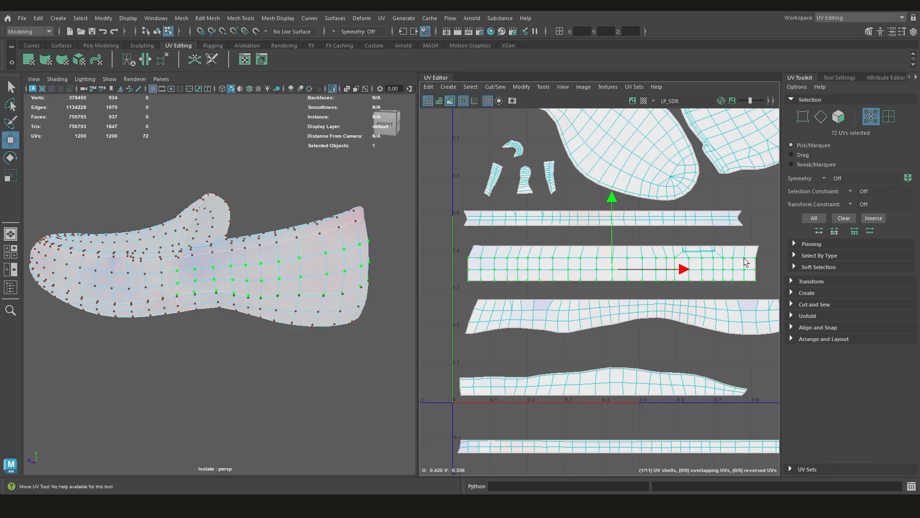
Shift the straightened lower rows of the heel side shell slightly to the right beneath its upper border
{"action": "left_click_drag", "start_coordinate": [374, 280], "coordinate": [185, 273], "text": "alt"}
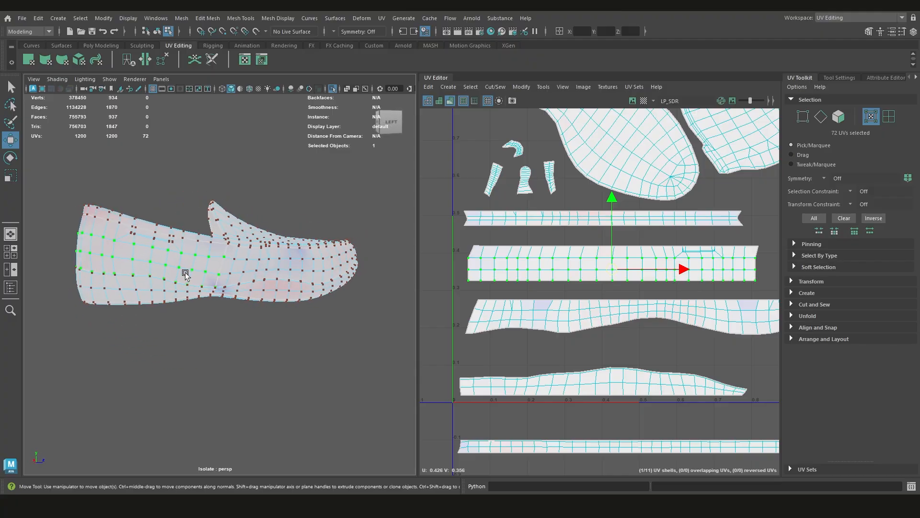
{"action": "key", "text": "ctrl+z"}
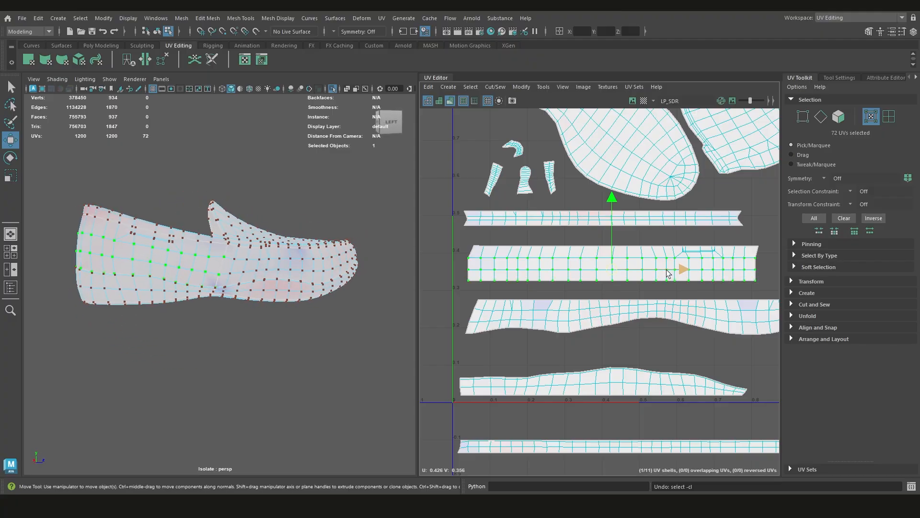
{"action": "left_click_drag", "start_coordinate": [683, 272], "coordinate": [686, 272]}
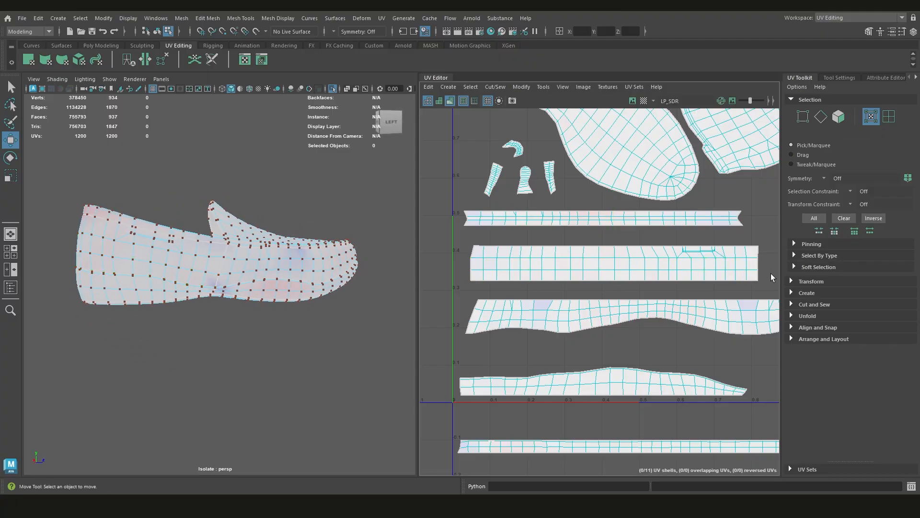
Optimize the UVs of the whole heel side shell and check the distortion on the shoe
{"action": "left_click_drag", "start_coordinate": [772, 275], "coordinate": [453, 248]}
{"action": "right_click_drag", "start_coordinate": [573, 229], "coordinate": [613, 225], "text": "shift"}
{"action": "mouse_move", "coordinate": [275, 296]}
{"action": "left_mouse_down", "text": "alt"}
{"action": "mouse_move", "coordinate": [470, 309]}
{"action": "mouse_move", "coordinate": [275, 303]}
{"action": "left_mouse_up", "text": "alt"}
{"action": "left_click", "coordinate": [549, 244]}
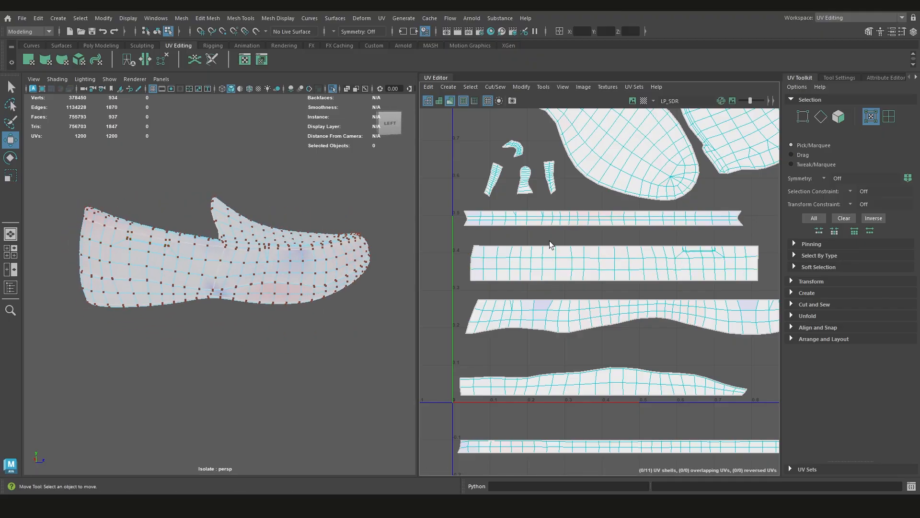
Select the full row of UVs along the lower border of the toe side shell
{"action": "middle_click_drag", "start_coordinate": [618, 339], "coordinate": [611, 324], "text": "alt"}
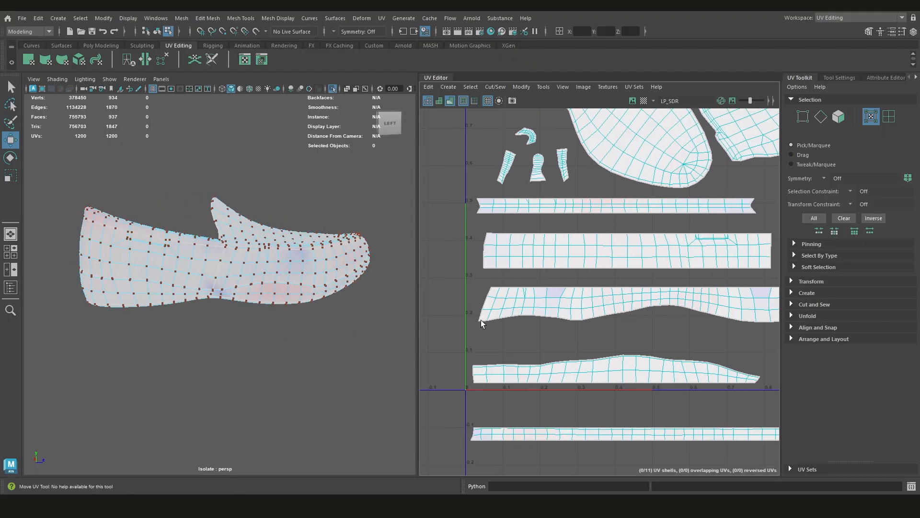
{"action": "scroll", "coordinate": [574, 291], "scroll_direction": "down", "scroll_amount": 1}
{"action": "middle_click_drag", "start_coordinate": [670, 248], "coordinate": [635, 275], "text": "alt"}
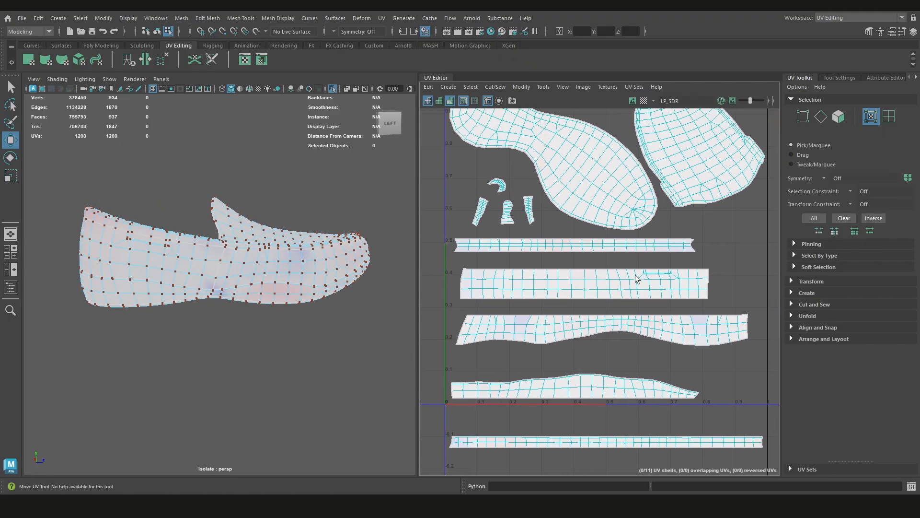
{"action": "left_click", "coordinate": [747, 338]}
{"action": "mouse_move", "coordinate": [558, 344]}
{"action": "middle_mouse_down", "text": "alt"}
{"action": "mouse_move", "coordinate": [629, 320]}
{"action": "mouse_move", "coordinate": [555, 332]}
{"action": "middle_mouse_up", "text": "alt"}
{"action": "scroll", "coordinate": [629, 320], "scroll_direction": "up", "scroll_amount": 1}
{"action": "double_click", "coordinate": [512, 326], "text": "shift"}
{"action": "scroll", "coordinate": [636, 334], "scroll_direction": "down", "scroll_amount": 2}
{"action": "scroll", "coordinate": [602, 326], "scroll_direction": "up", "scroll_amount": 1}
Try to straighten the whole toe side shell from its lower border UVs, then undo back to its two end UVs
{"action": "right_click", "coordinate": [623, 300], "text": "shift"}
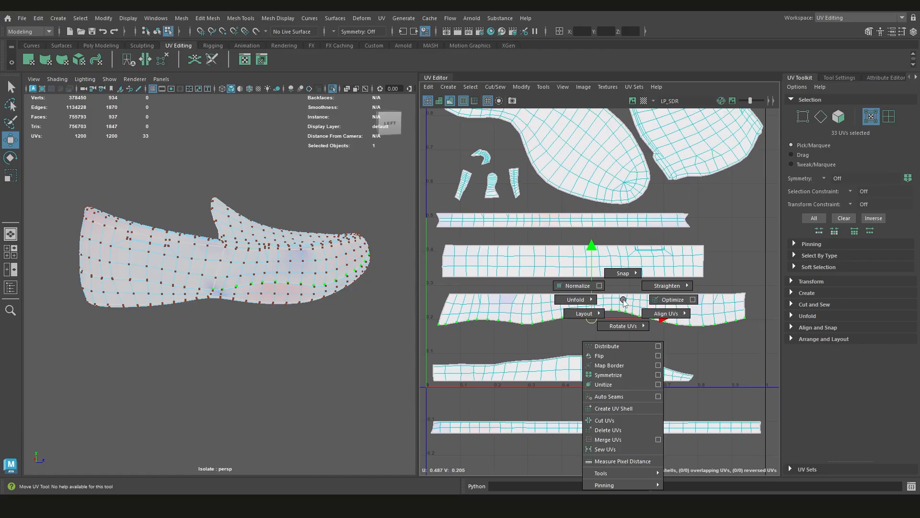
{"action": "mouse_move", "coordinate": [667, 286]}
{"action": "left_click", "coordinate": [621, 275]}
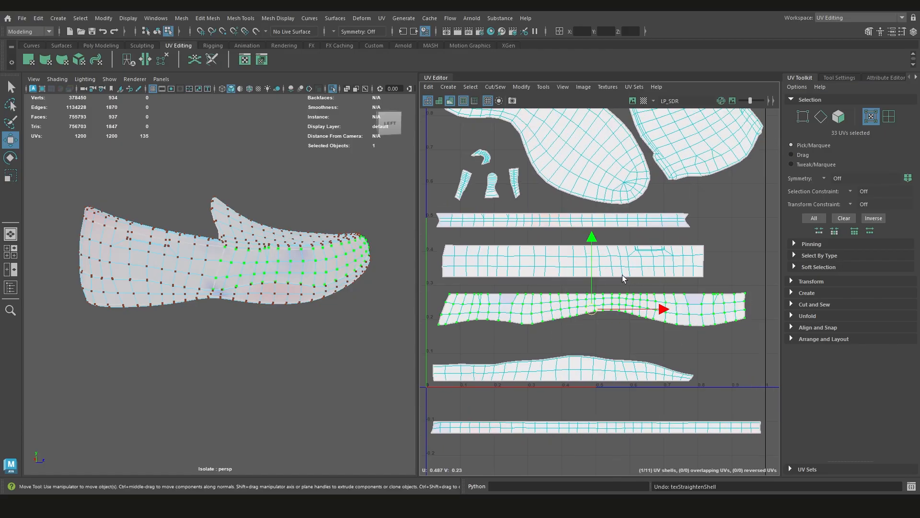
{"action": "right_click", "coordinate": [640, 283], "text": "shift"}
{"action": "key", "text": "ctrl+z"}
{"action": "key", "text": "ctrl+z"}
{"action": "key", "text": "ctrl+z"}
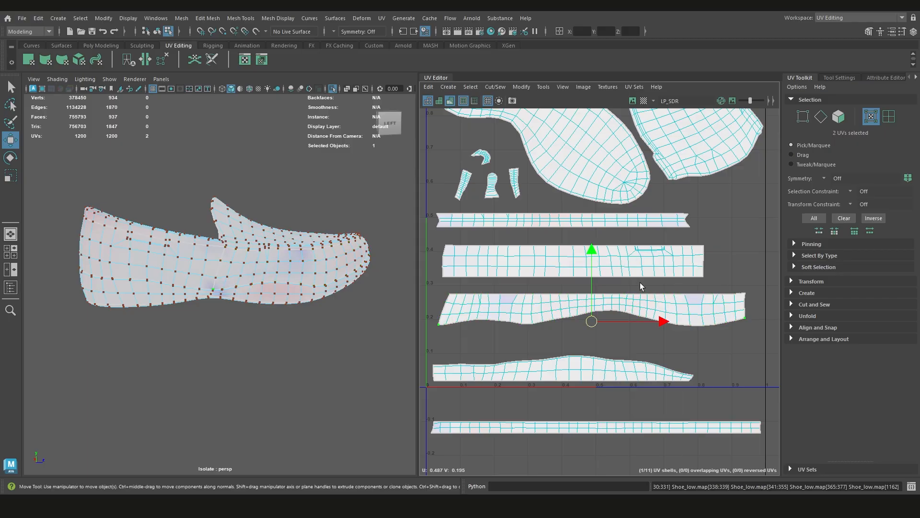
Reselect the lower border UVs of the toe side shell and align them into a straight horizontal line
{"action": "left_click", "coordinate": [745, 319]}
{"action": "double_click", "coordinate": [438, 324], "text": "shift"}
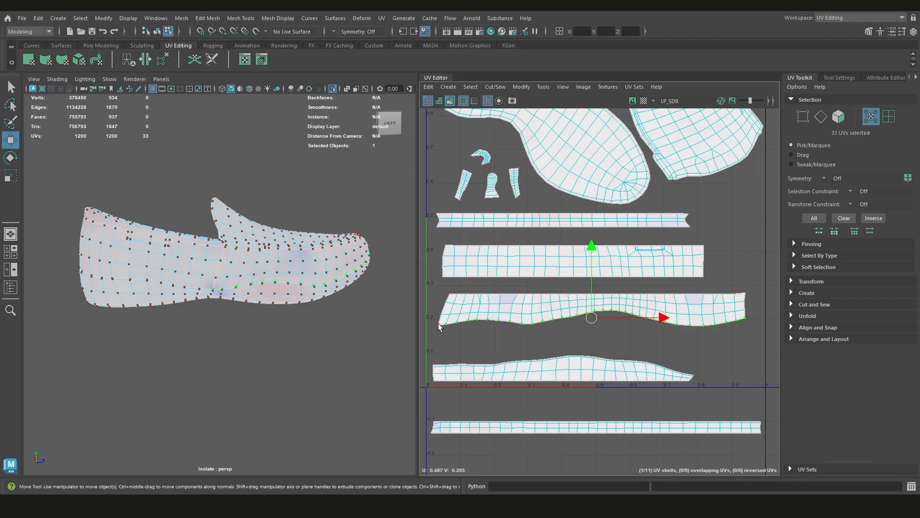
{"action": "right_click_drag", "start_coordinate": [524, 277], "coordinate": [579, 244], "text": "shift"}
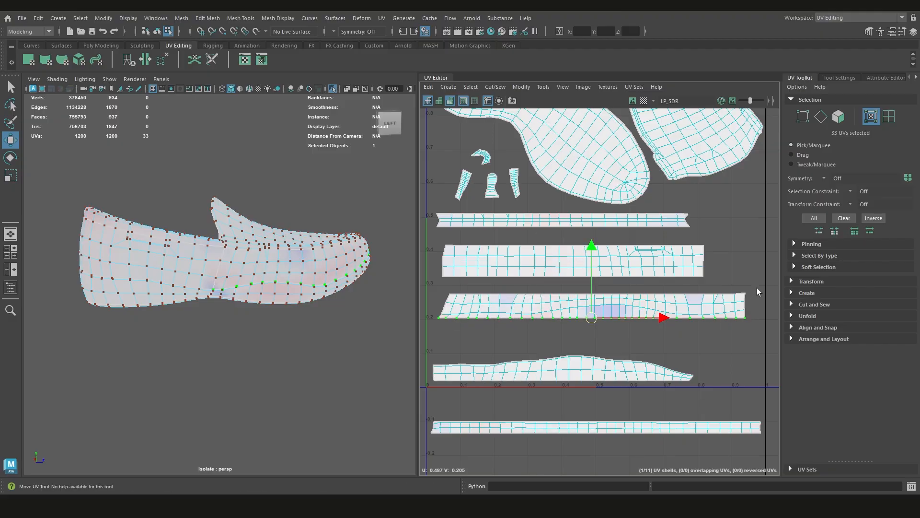
Optimize the interior UVs of the toe side shell against its straight lower border and check the distortion on the shoe
{"action": "left_click_drag", "start_coordinate": [755, 287], "coordinate": [444, 300]}
{"action": "left_click_drag", "start_coordinate": [763, 289], "coordinate": [441, 342], "text": "shift"}
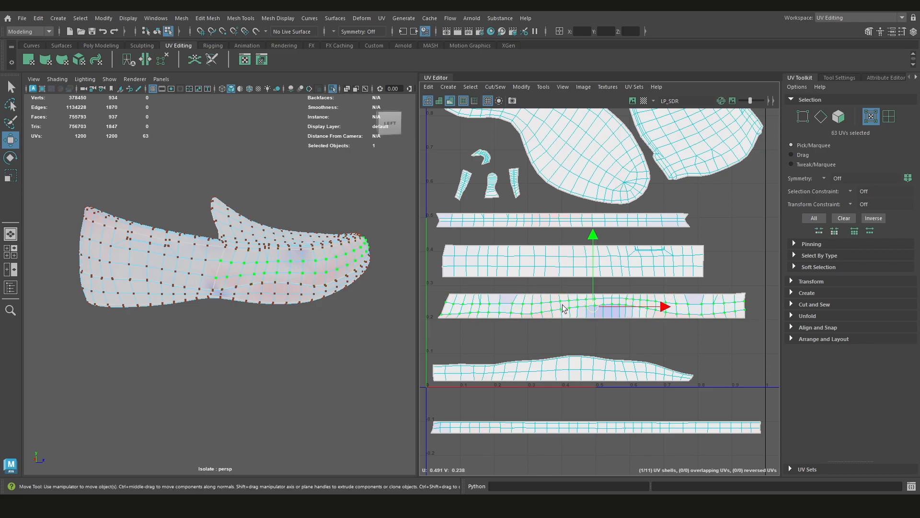
{"action": "right_click_drag", "start_coordinate": [596, 309], "coordinate": [629, 315], "text": "shift"}
{"action": "key", "text": "ctrl+z"}
{"action": "key", "text": "ctrl+z"}
{"action": "key", "text": "ctrl+z"}
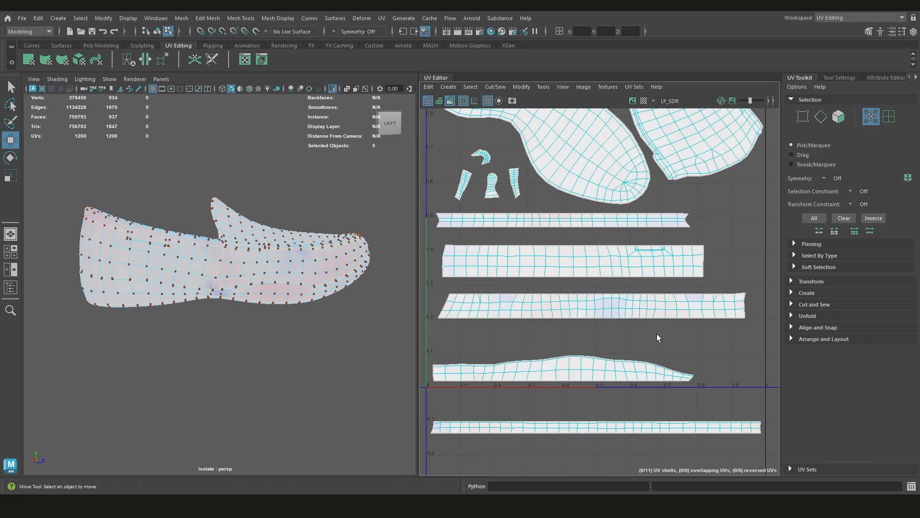
{"action": "key", "text": "shift+z"}
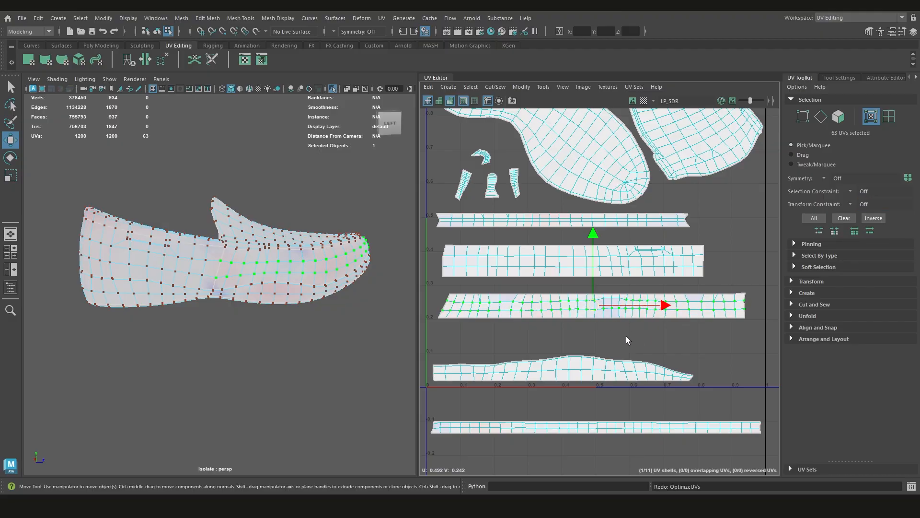
{"action": "left_click_drag", "start_coordinate": [314, 289], "coordinate": [230, 276], "text": "alt"}
{"action": "left_click_drag", "start_coordinate": [341, 296], "coordinate": [514, 303], "text": "alt"}
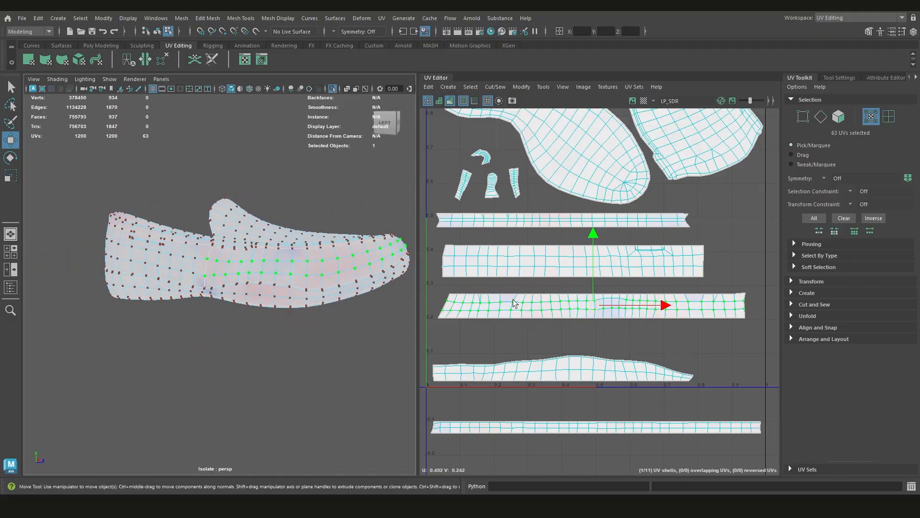
Undo the straightening of the toe side shell's lower border, then optimize all of its UVs below the straight upper border
{"action": "double_click", "coordinate": [591, 318]}
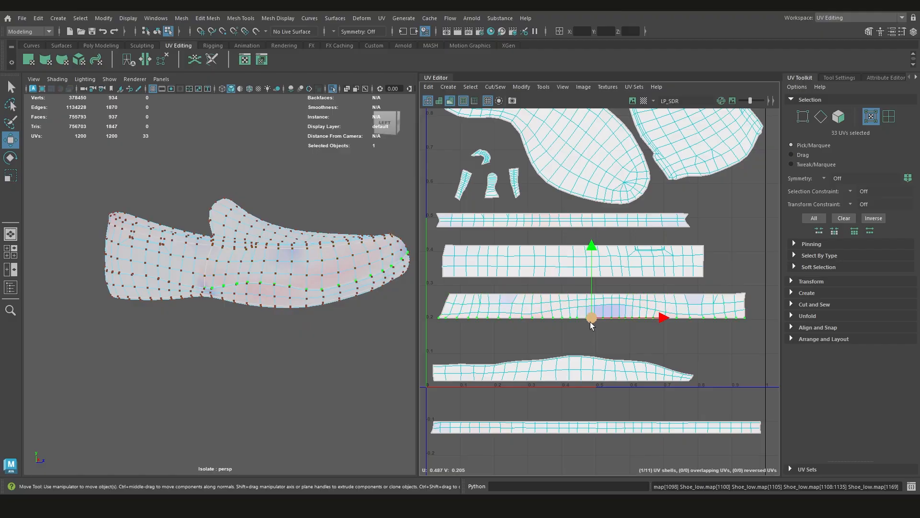
{"action": "key", "text": "ctrl+z"}
{"action": "left_click", "coordinate": [690, 358]}
{"action": "left_click_drag", "start_coordinate": [763, 286], "coordinate": [438, 296]}
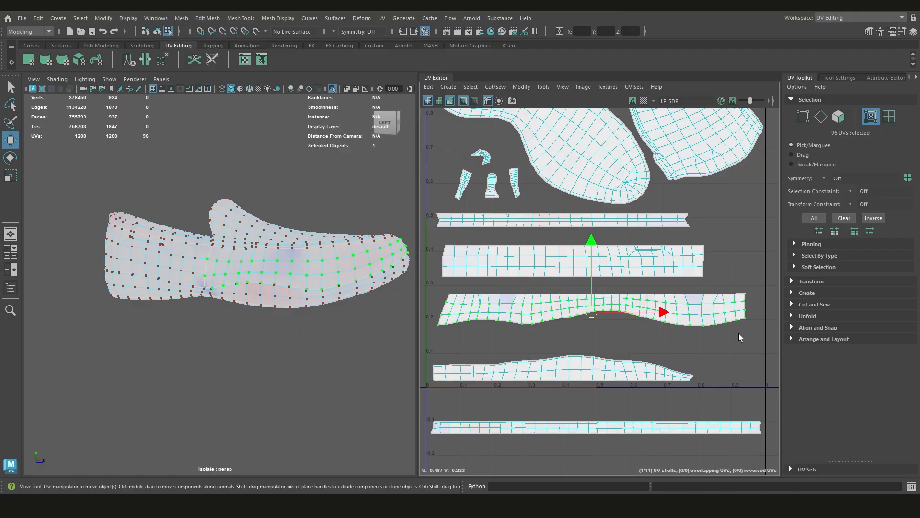
{"action": "right_click_drag", "start_coordinate": [739, 333], "coordinate": [778, 300], "text": "shift"}
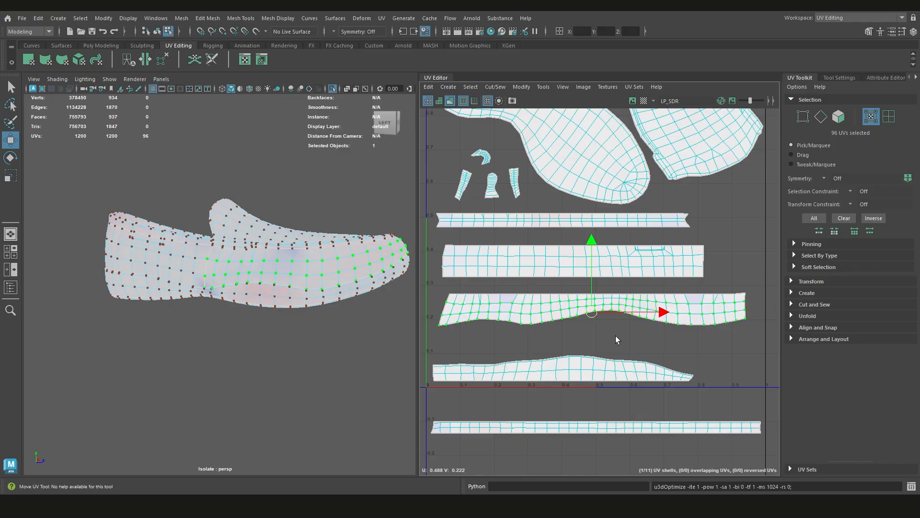
Compare the distortion on both sides of the shoe before and after the last optimization of the toe side shell
{"action": "left_click_drag", "start_coordinate": [332, 301], "coordinate": [370, 331], "text": "alt"}
{"action": "key", "text": "ctrl+z"}
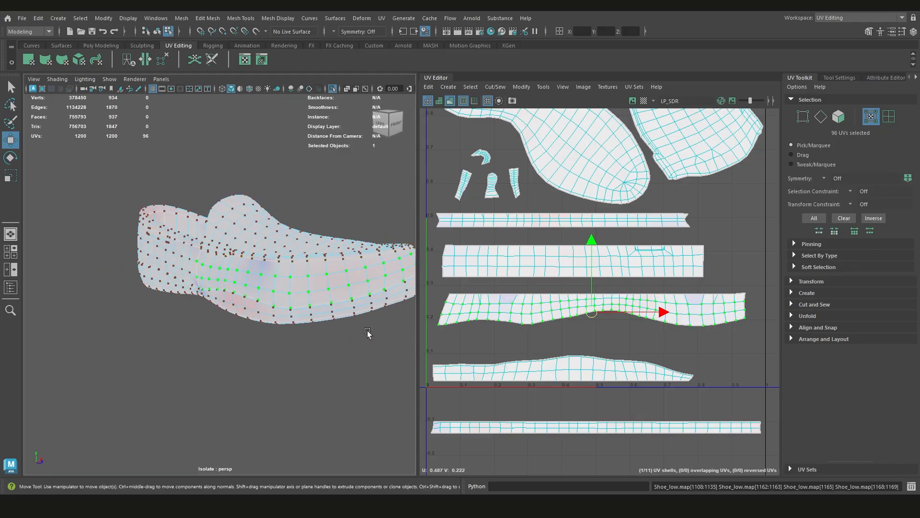
{"action": "key", "text": "shift+z"}
{"action": "middle_click_drag", "start_coordinate": [556, 363], "coordinate": [586, 333], "text": "alt"}
{"action": "left_click_drag", "start_coordinate": [328, 301], "coordinate": [152, 314], "text": "alt"}
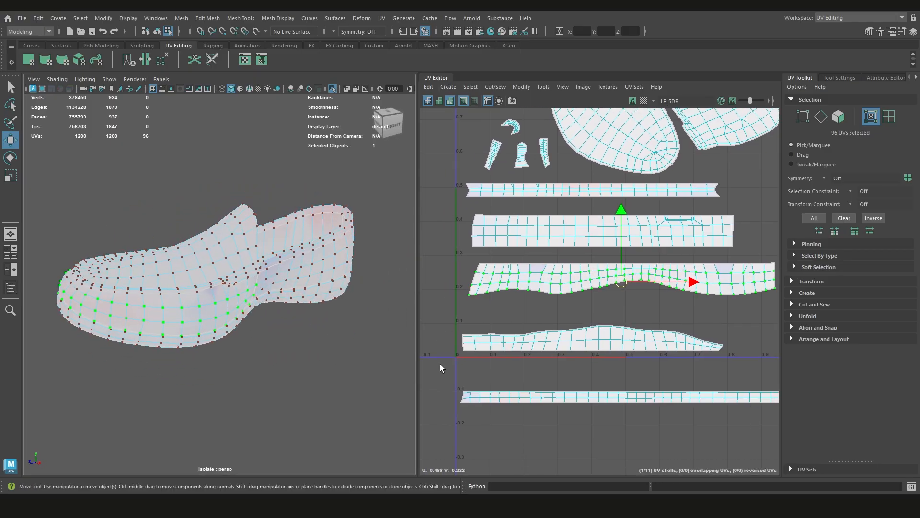
Optimize the interior UVs of the heel side shell, leaving its border UVs unselected, and clear the selection
{"action": "middle_click_drag", "start_coordinate": [564, 371], "coordinate": [554, 327], "text": "alt"}
{"action": "middle_click_drag", "start_coordinate": [614, 282], "coordinate": [611, 331], "text": "alt"}
{"action": "middle_click_drag", "start_coordinate": [731, 287], "coordinate": [736, 313], "text": "alt"}
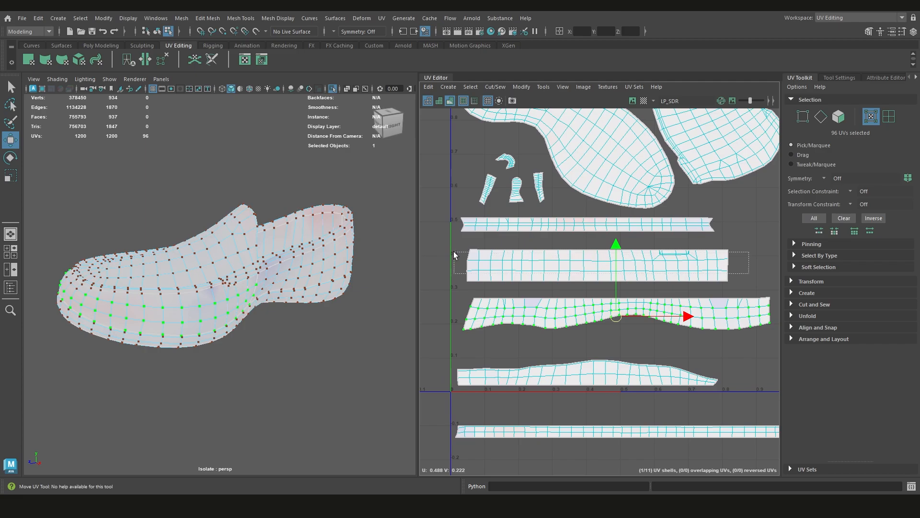
{"action": "left_click_drag", "start_coordinate": [455, 255], "coordinate": [455, 255]}
{"action": "right_click_drag", "start_coordinate": [602, 246], "coordinate": [657, 246], "text": "shift"}
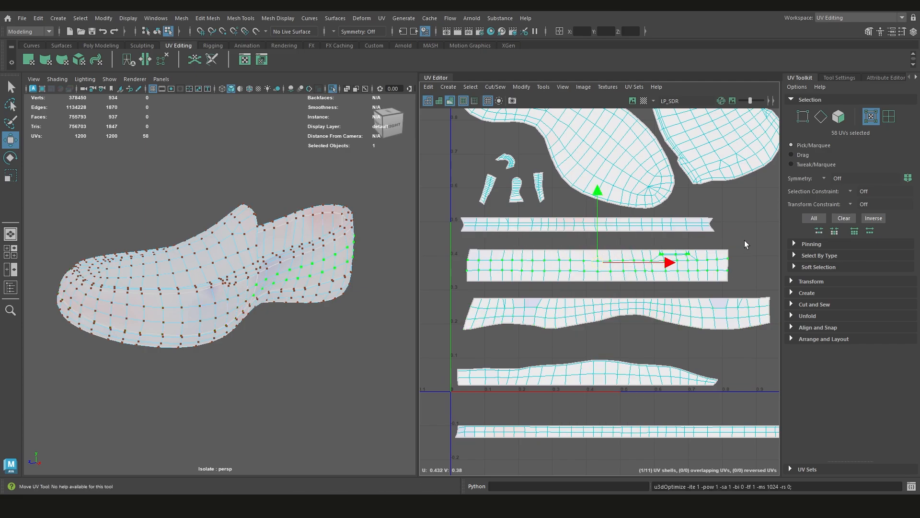
{"action": "left_click", "coordinate": [745, 245]}
Move the lower toe strip shell up into the 0–1 tile, between the toe side shell and the lowest shell, and deselect it
{"action": "scroll", "coordinate": [585, 285], "scroll_direction": "down", "scroll_amount": 2}
{"action": "middle_click_drag", "start_coordinate": [617, 300], "coordinate": [611, 259], "text": "alt"}
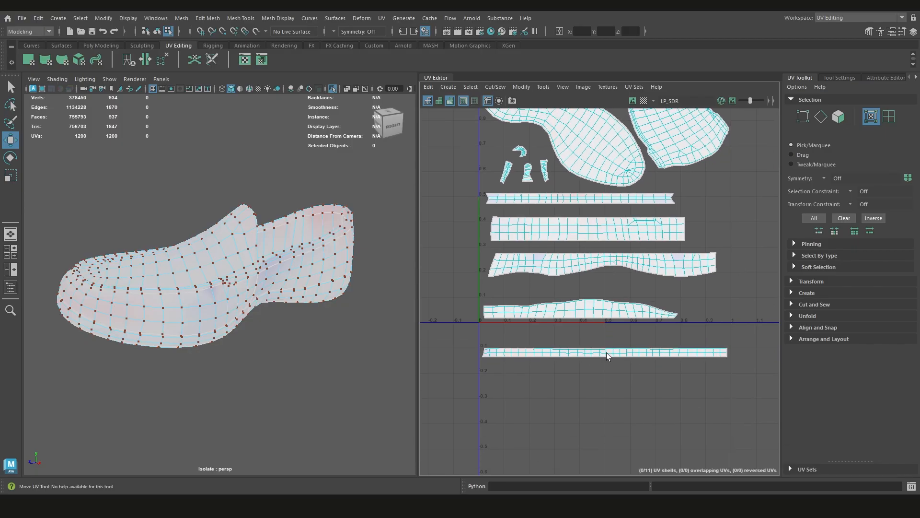
{"action": "left_click", "coordinate": [607, 353]}
{"action": "left_click_drag", "start_coordinate": [606, 353], "coordinate": [609, 289]}
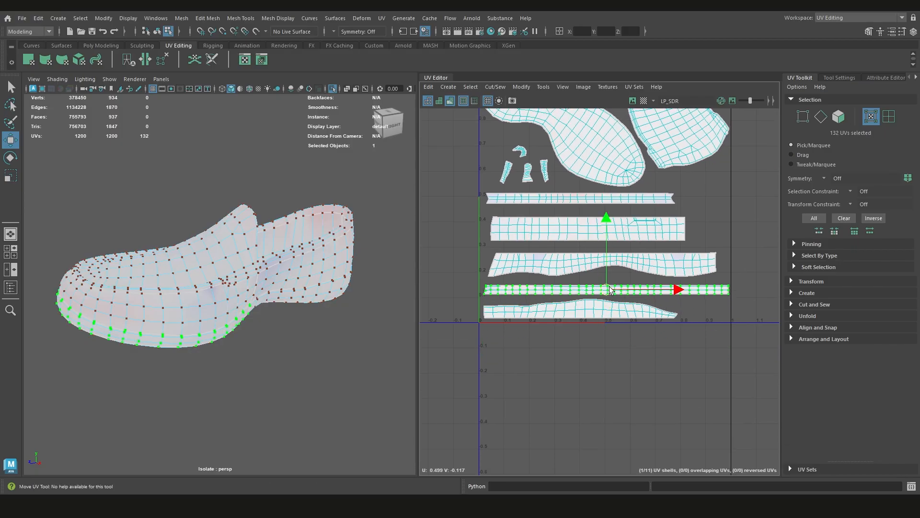
{"action": "scroll", "coordinate": [611, 288], "scroll_direction": "up", "scroll_amount": 2}
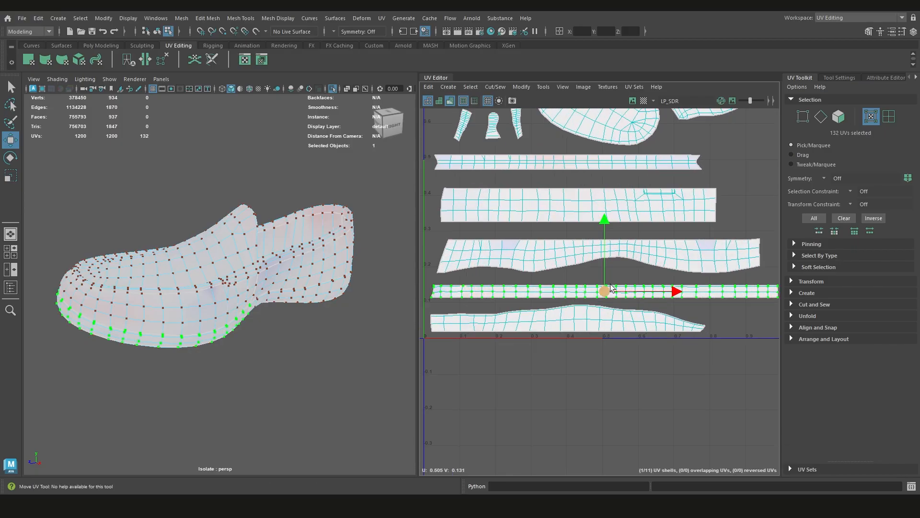
{"action": "left_click", "coordinate": [566, 249]}
Look over the complete shell layout in the 0–1 tile and turn off the distortion shading
{"action": "scroll", "coordinate": [571, 248], "scroll_direction": "down", "scroll_amount": 3}
{"action": "middle_click_drag", "start_coordinate": [572, 216], "coordinate": [572, 267], "text": "alt"}
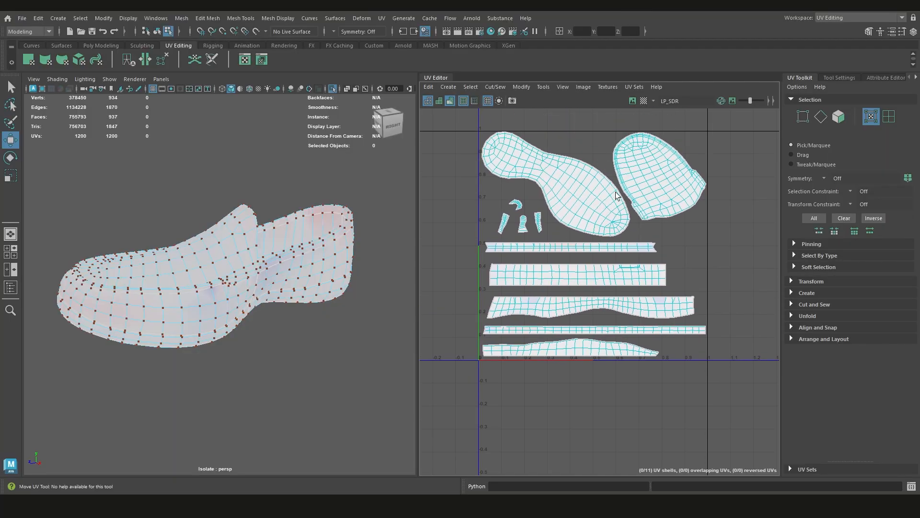
{"action": "scroll", "coordinate": [653, 293], "scroll_direction": "up", "scroll_amount": 2}
{"action": "scroll", "coordinate": [540, 307], "scroll_direction": "down", "scroll_amount": 2}
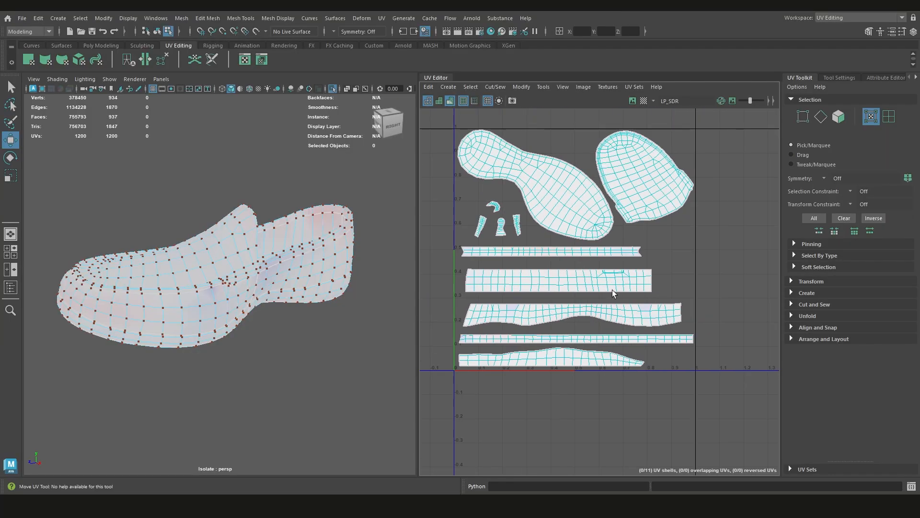
{"action": "middle_click_drag", "start_coordinate": [592, 313], "coordinate": [566, 344], "text": "alt"}
{"action": "middle_click_drag", "start_coordinate": [497, 337], "coordinate": [556, 311], "text": "alt"}
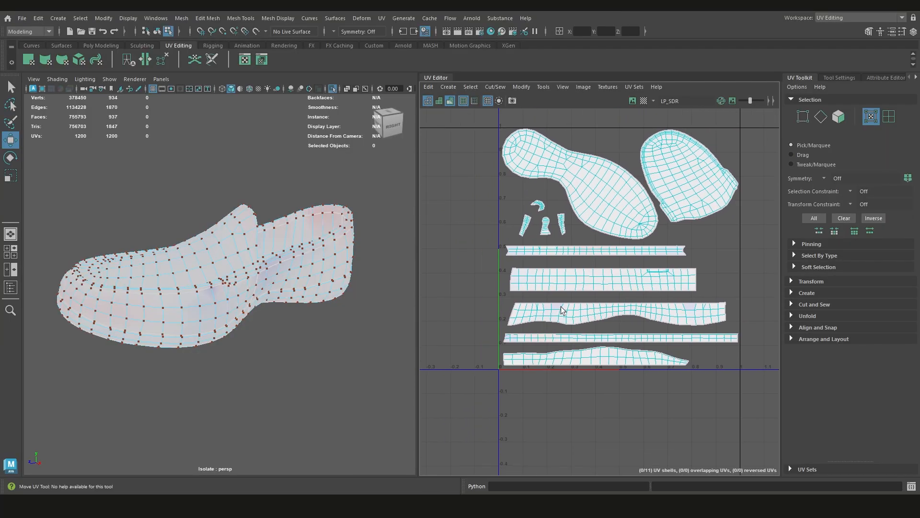
{"action": "key", "text": "7"}
{"action": "scroll", "coordinate": [613, 318], "scroll_direction": "up", "scroll_amount": 2}
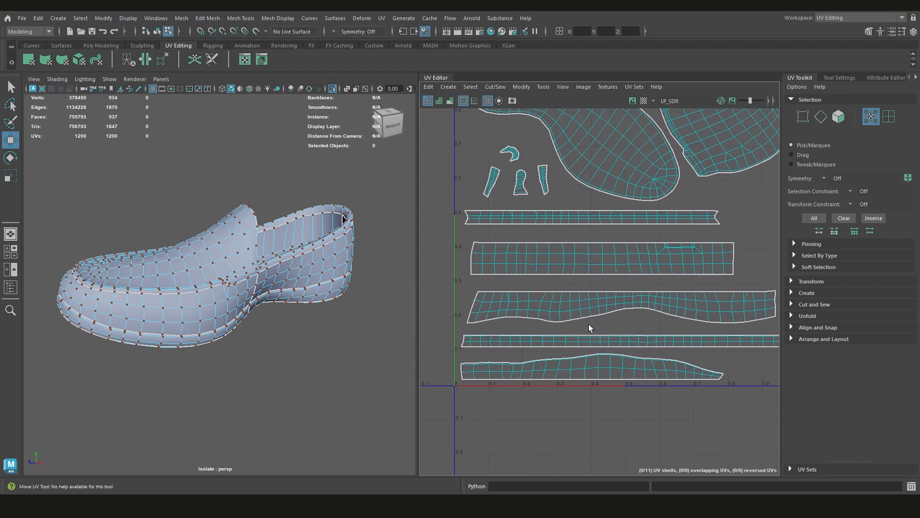
Examine the outlines of the strip shells in the UV layout, particularly the heel side shell
{"action": "scroll", "coordinate": [688, 301], "scroll_direction": "down", "scroll_amount": 2}
{"action": "middle_click_drag", "start_coordinate": [685, 301], "coordinate": [599, 297], "text": "alt"}
{"action": "middle_click_drag", "start_coordinate": [544, 265], "coordinate": [612, 287], "text": "alt"}
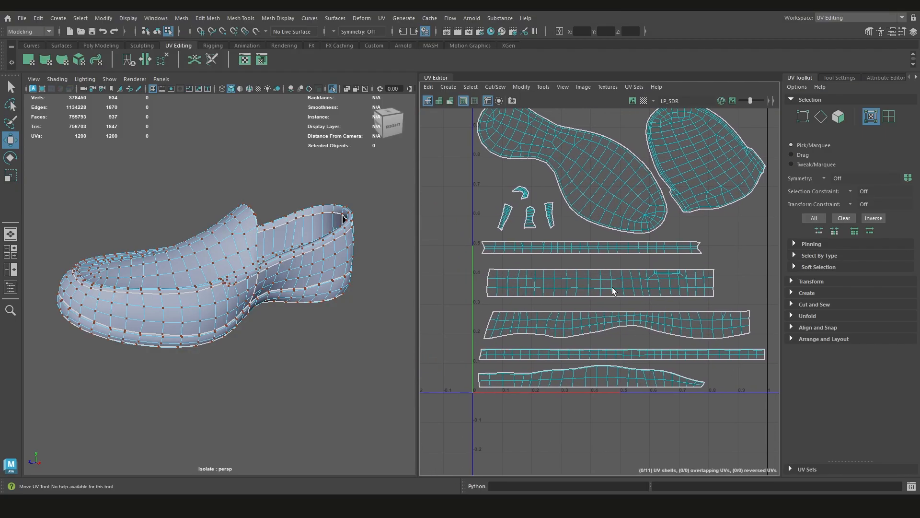
{"action": "scroll", "coordinate": [514, 271], "scroll_direction": "up", "scroll_amount": 1}
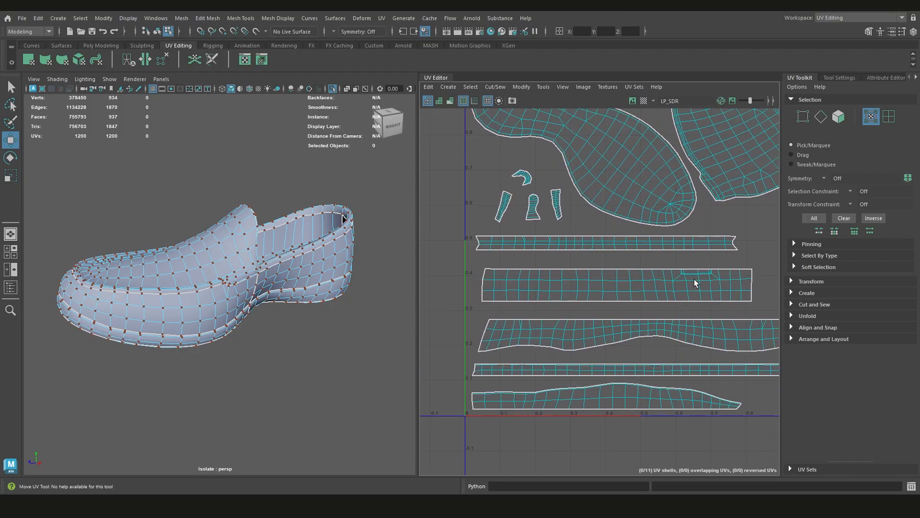
{"action": "middle_click_drag", "start_coordinate": [694, 279], "coordinate": [620, 288], "text": "alt"}
{"action": "left_click_drag", "start_coordinate": [745, 278], "coordinate": [447, 301]}
{"action": "left_click", "coordinate": [548, 272]}
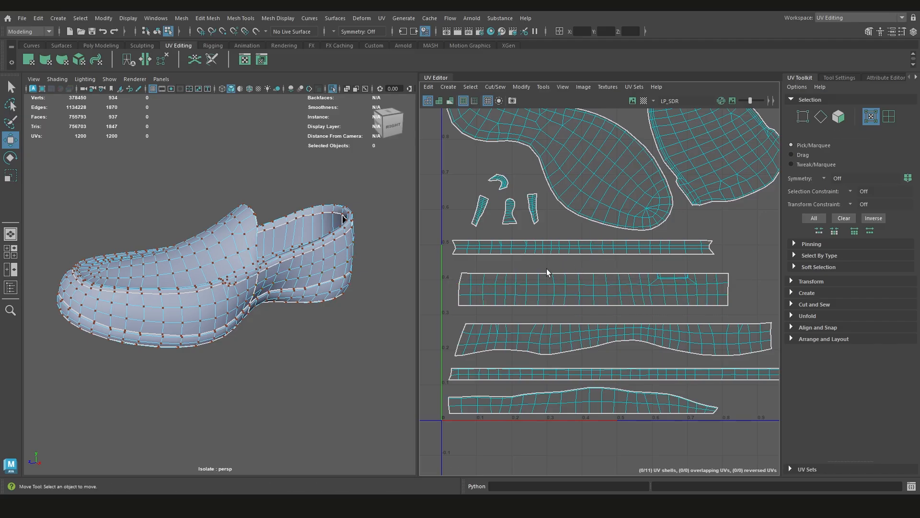
{"action": "mouse_move", "coordinate": [547, 268]}
{"action": "right_mouse_down", "text": "shift"}
{"action": "mouse_move", "coordinate": [576, 259]}
{"action": "mouse_move", "coordinate": [546, 266]}
{"action": "right_mouse_up", "text": "shift"}
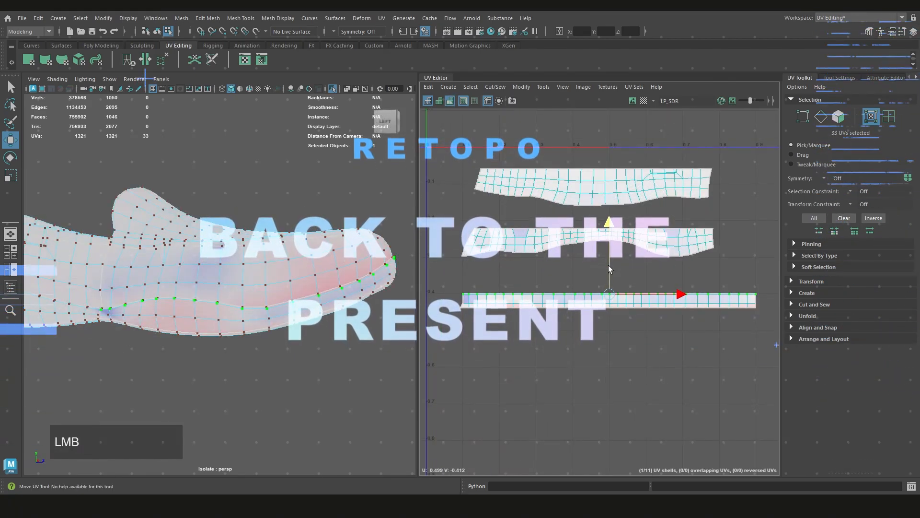
Inspect the distortion of the straightened lower toe strip in the UV layout and on the side of the shoe
{"action": "left_click", "coordinate": [580, 342]}
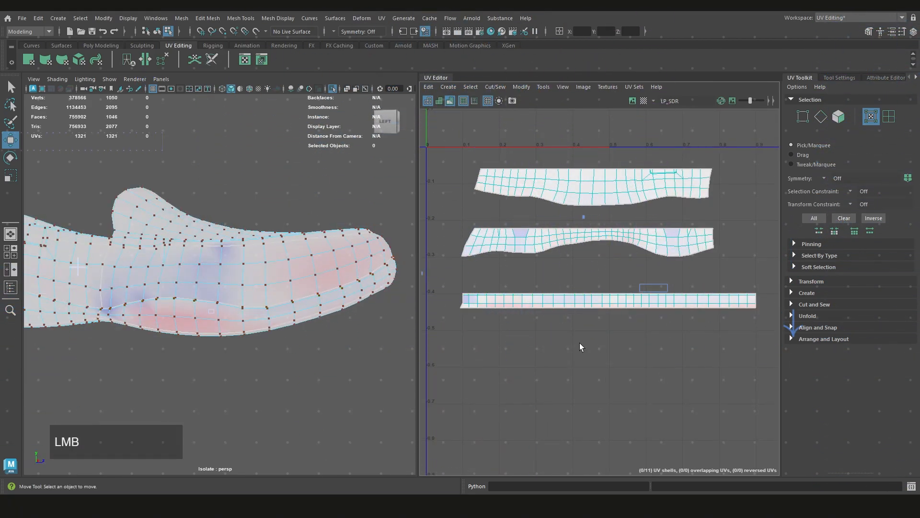
{"action": "scroll", "coordinate": [569, 314], "scroll_direction": "up", "scroll_amount": 3}
{"action": "scroll", "coordinate": [571, 315], "scroll_direction": "down", "scroll_amount": 4}
{"action": "middle_click_drag", "start_coordinate": [582, 313], "coordinate": [595, 329], "text": "alt"}
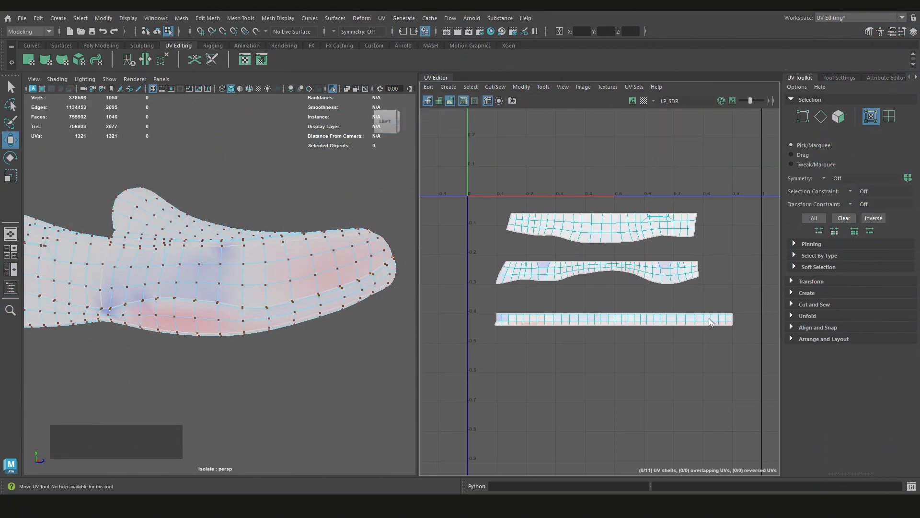
{"action": "scroll", "coordinate": [508, 349], "scroll_direction": "up", "scroll_amount": 3}
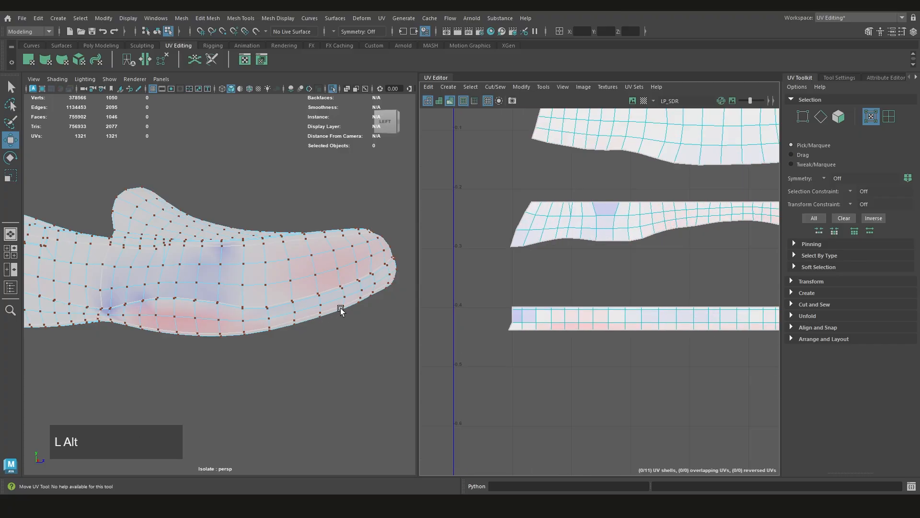
{"action": "left_click_drag", "start_coordinate": [326, 321], "coordinate": [214, 267], "text": "alt"}
{"action": "scroll", "coordinate": [283, 338], "scroll_direction": "down", "scroll_amount": 3}
{"action": "scroll", "coordinate": [335, 336], "scroll_direction": "down", "scroll_amount": 3}
{"action": "middle_click_drag", "start_coordinate": [284, 325], "coordinate": [303, 318], "text": "alt"}
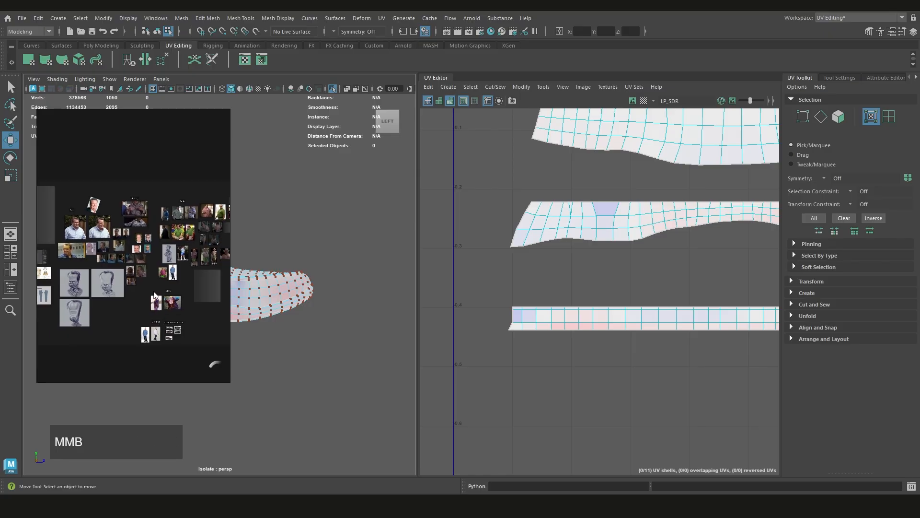
Bring up the shoe reference board and examine the dark rubber sole edge in the Mephisto side photos
{"action": "middle_click_drag", "start_coordinate": [177, 333], "coordinate": [167, 279]}
{"action": "scroll", "coordinate": [167, 279], "scroll_direction": "up", "scroll_amount": 3}
{"action": "scroll", "coordinate": [153, 285], "scroll_direction": "up", "scroll_amount": 10}
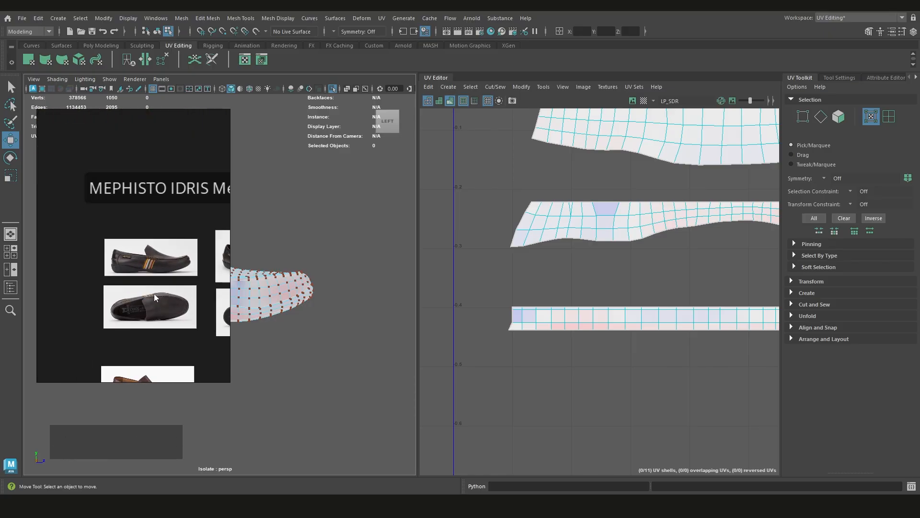
{"action": "scroll", "coordinate": [180, 311], "scroll_direction": "down", "scroll_amount": 2}
{"action": "scroll", "coordinate": [131, 282], "scroll_direction": "up", "scroll_amount": 7}
{"action": "scroll", "coordinate": [120, 275], "scroll_direction": "up", "scroll_amount": 2}
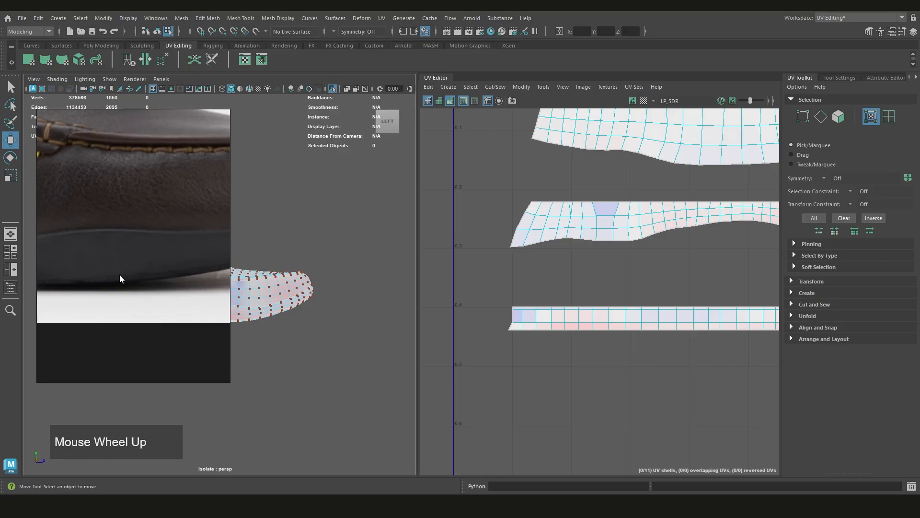
{"action": "scroll", "coordinate": [105, 268], "scroll_direction": "down", "scroll_amount": 4}
{"action": "scroll", "coordinate": [75, 258], "scroll_direction": "up", "scroll_amount": 6}
{"action": "scroll", "coordinate": [140, 267], "scroll_direction": "down", "scroll_amount": 2}
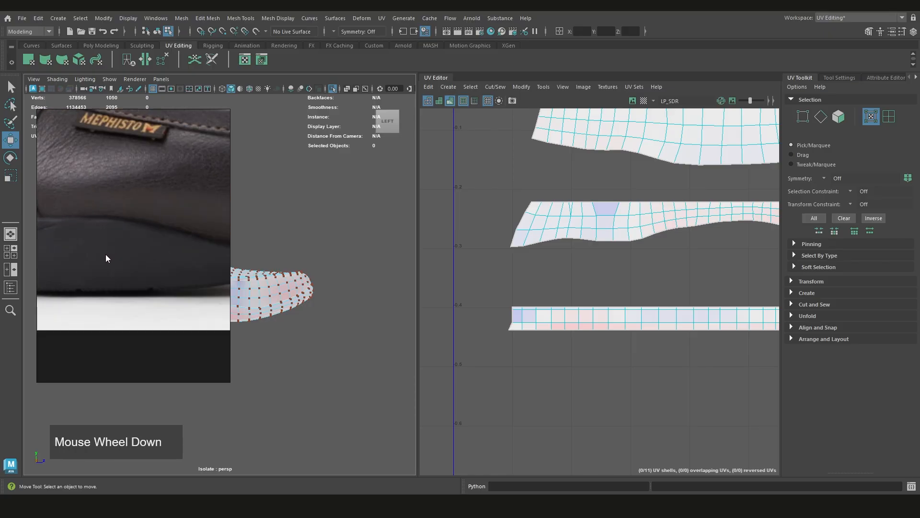
{"action": "scroll", "coordinate": [156, 250], "scroll_direction": "down", "scroll_amount": 7}
Examine the sole and toe edge in the reference photo of the brown leather shoe
{"action": "middle_click_drag", "start_coordinate": [163, 256], "coordinate": [101, 177]}
{"action": "scroll", "coordinate": [116, 257], "scroll_direction": "down", "scroll_amount": 2}
{"action": "scroll", "coordinate": [153, 341], "scroll_direction": "up", "scroll_amount": 5}
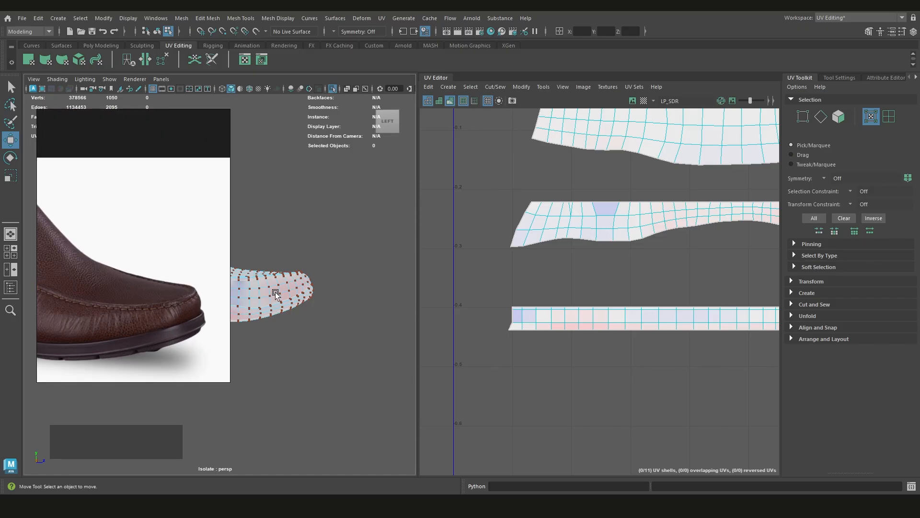
{"action": "scroll", "coordinate": [146, 300], "scroll_direction": "down", "scroll_amount": 6}
{"action": "scroll", "coordinate": [126, 316], "scroll_direction": "up", "scroll_amount": 5}
{"action": "scroll", "coordinate": [125, 317], "scroll_direction": "down", "scroll_amount": 5}
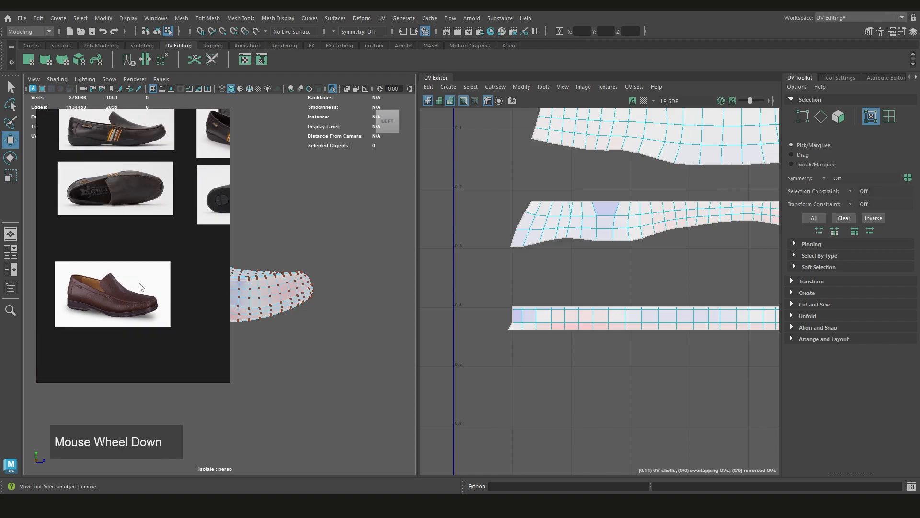
Examine how the sole wraps around the toes in the reference photo of the dark pair with striped side tabs
{"action": "middle_click_drag", "start_coordinate": [206, 196], "coordinate": [150, 278]}
{"action": "scroll", "coordinate": [139, 271], "scroll_direction": "down", "scroll_amount": 2}
{"action": "scroll", "coordinate": [144, 257], "scroll_direction": "up", "scroll_amount": 6}
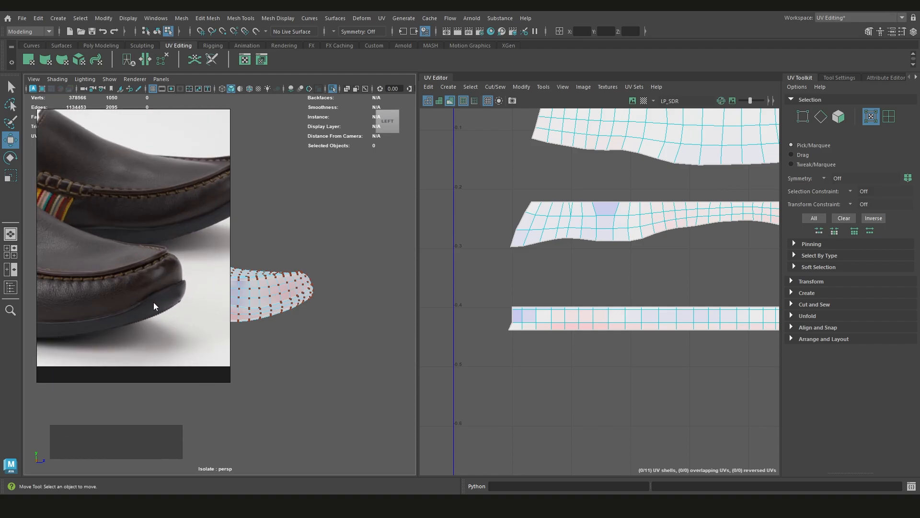
{"action": "scroll", "coordinate": [154, 302], "scroll_direction": "down", "scroll_amount": 1}
{"action": "scroll", "coordinate": [173, 270], "scroll_direction": "up", "scroll_amount": 3}
{"action": "scroll", "coordinate": [88, 303], "scroll_direction": "down", "scroll_amount": 1}
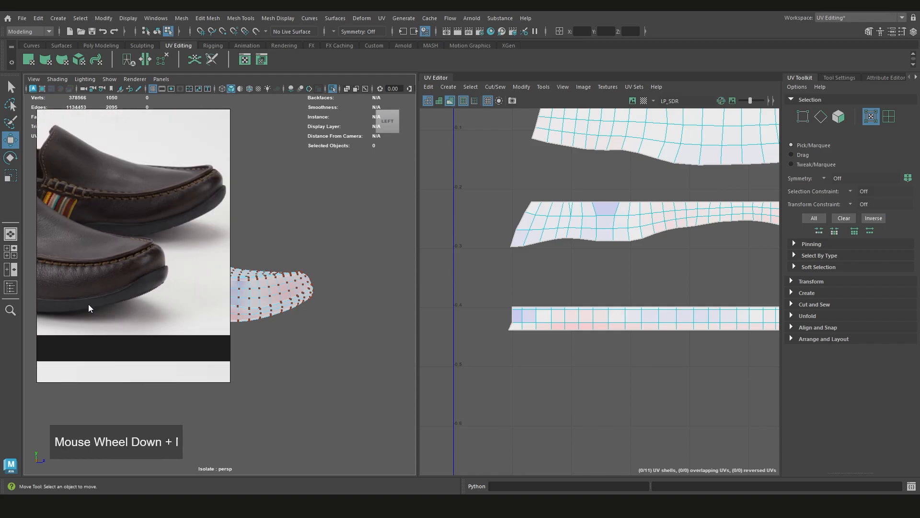
{"action": "scroll", "coordinate": [143, 293], "scroll_direction": "up", "scroll_amount": 2}
{"action": "scroll", "coordinate": [592, 355], "scroll_direction": "down", "scroll_amount": 2}
{"action": "scroll", "coordinate": [599, 354], "scroll_direction": "down", "scroll_amount": 2}
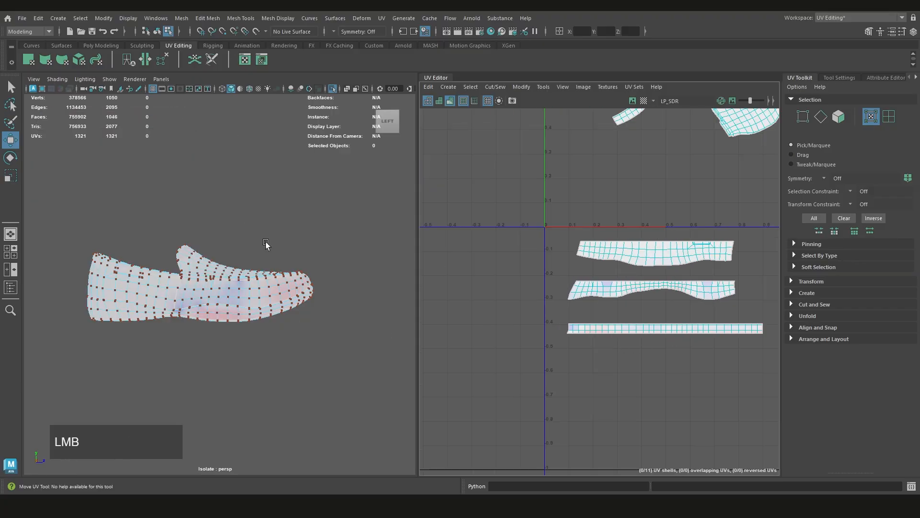
Recheck the distortion of the fully straightened lower toe strip in the layout and around the toe of the shoe
{"action": "left_click", "coordinate": [194, 121]}
{"action": "middle_click_drag", "start_coordinate": [657, 307], "coordinate": [629, 325], "text": "alt"}
{"action": "scroll", "coordinate": [749, 330], "scroll_direction": "up", "scroll_amount": 2}
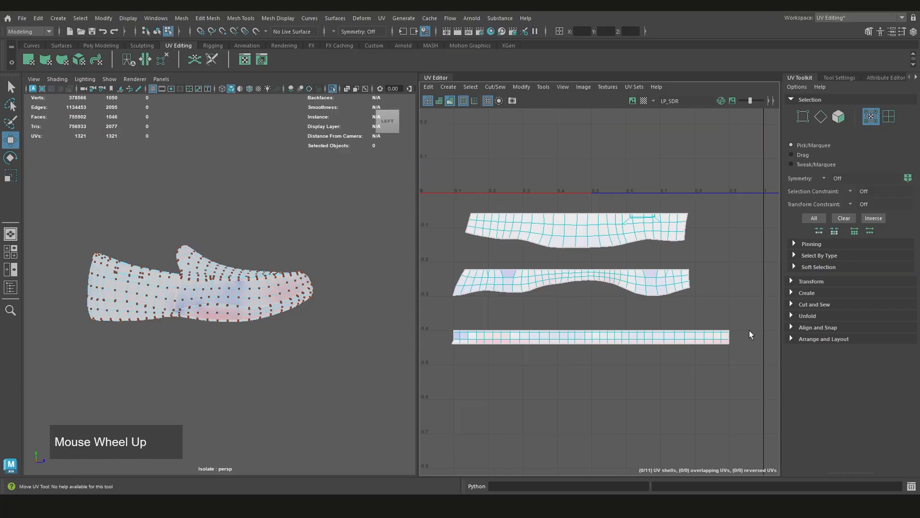
{"action": "left_click_drag", "start_coordinate": [744, 316], "coordinate": [436, 369]}
{"action": "scroll", "coordinate": [502, 341], "scroll_direction": "down", "scroll_amount": 2}
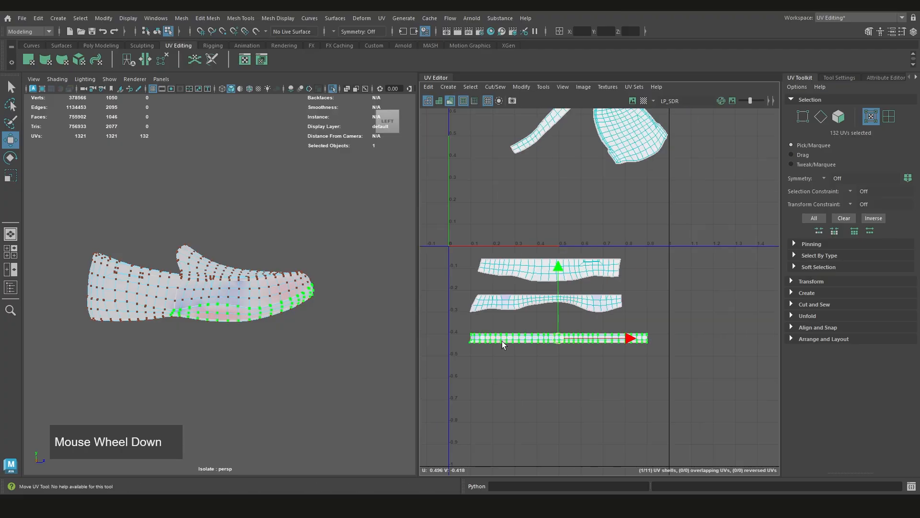
{"action": "left_click", "coordinate": [553, 369]}
{"action": "scroll", "coordinate": [288, 308], "scroll_direction": "up", "scroll_amount": 2}
{"action": "scroll", "coordinate": [288, 308], "scroll_direction": "up", "scroll_amount": 2}
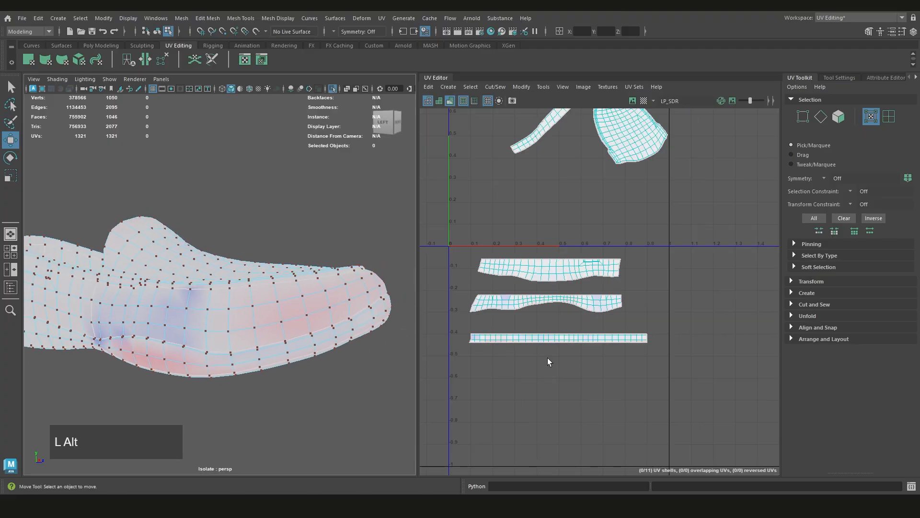
{"action": "scroll", "coordinate": [568, 349], "scroll_direction": "up", "scroll_amount": 2}
Undo the straightening of the lower toe strip's upper edge, going back to the version with only a flat lower edge
{"action": "key", "text": "ctrl+z"}
{"action": "key", "text": "ctrl+z"}
{"action": "key", "text": "ctrl+z"}
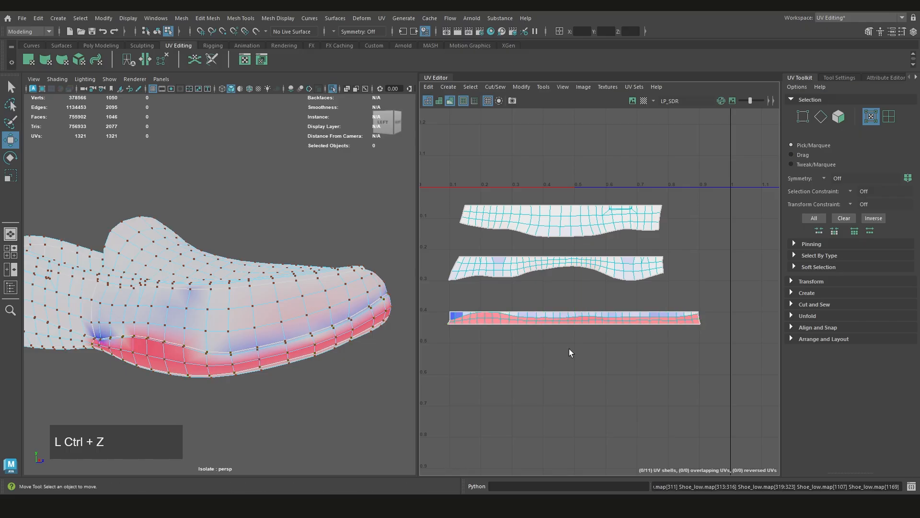
{"action": "key", "text": "ctrl+z"}
{"action": "left_click", "coordinate": [546, 323]}
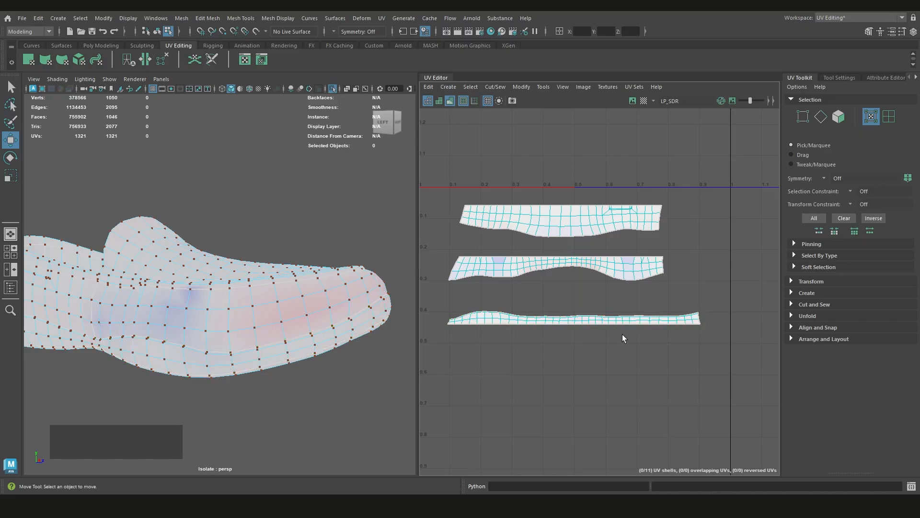
Turn off the distortion display and rotate the diagonal lower heel strip shell until it lies roughly horizontal
{"action": "scroll", "coordinate": [606, 300], "scroll_direction": "down", "scroll_amount": 6}
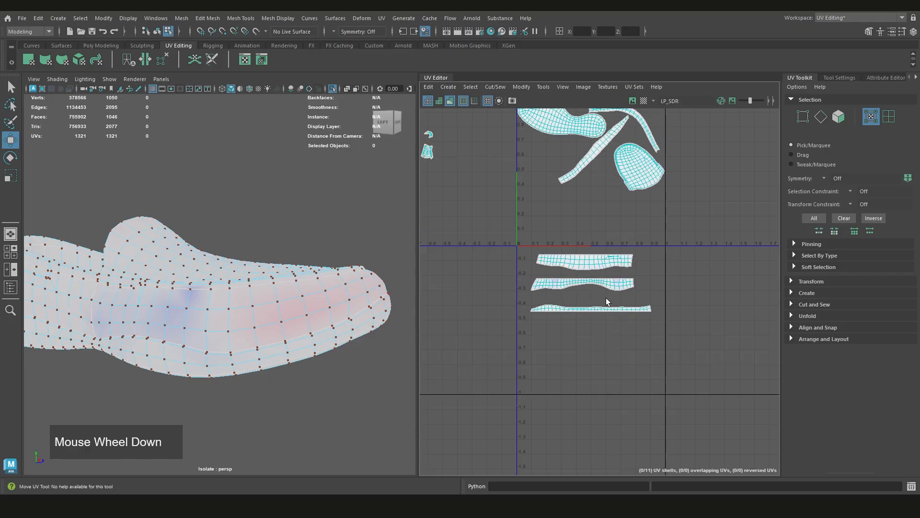
{"action": "middle_click_drag", "start_coordinate": [605, 300], "coordinate": [584, 296], "text": "alt"}
{"action": "scroll", "coordinate": [583, 297], "scroll_direction": "up", "scroll_amount": 1}
{"action": "left_click", "coordinate": [572, 243]}
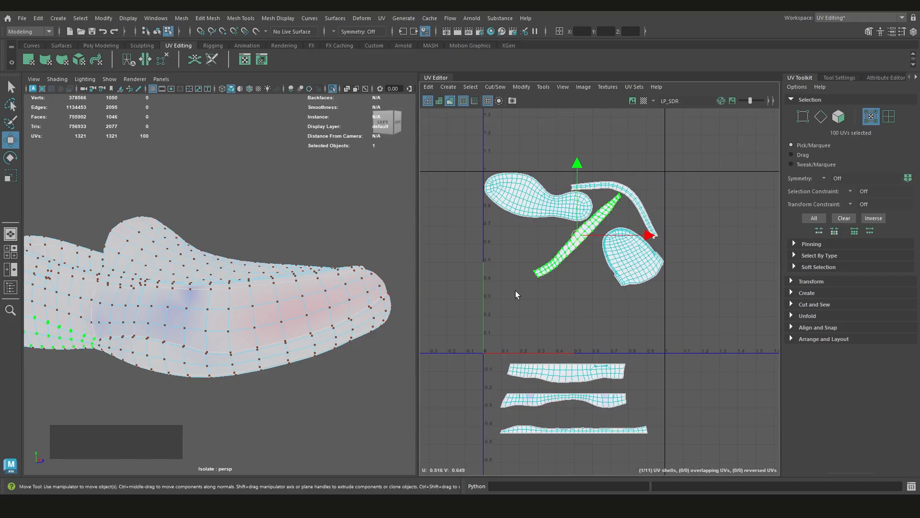
{"action": "scroll", "coordinate": [177, 329], "scroll_direction": "down", "scroll_amount": 4}
{"action": "middle_click_drag", "start_coordinate": [177, 329], "coordinate": [353, 315], "text": "alt"}
{"action": "left_click_drag", "start_coordinate": [352, 316], "coordinate": [392, 308], "text": "alt"}
{"action": "scroll", "coordinate": [595, 270], "scroll_direction": "up", "scroll_amount": 3}
{"action": "middle_click_drag", "start_coordinate": [594, 271], "coordinate": [576, 291], "text": "alt"}
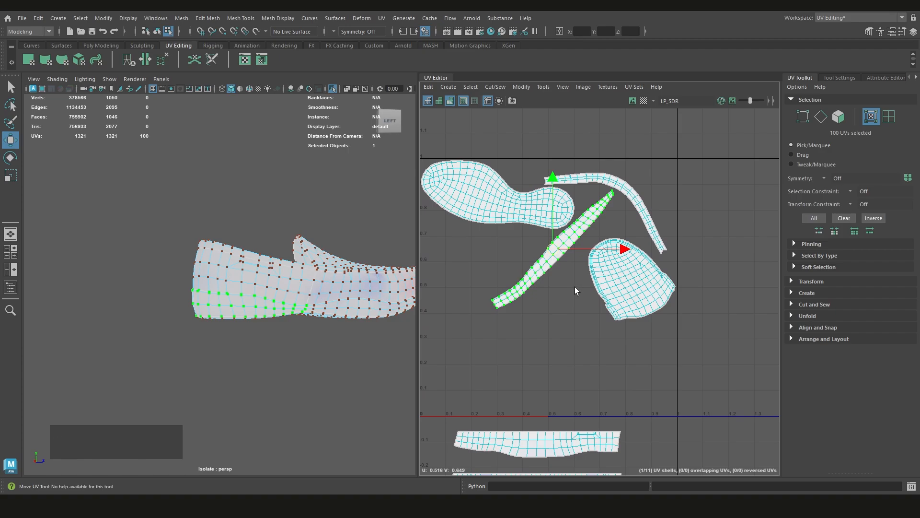
{"action": "key", "text": "7"}
{"action": "key", "text": "e"}
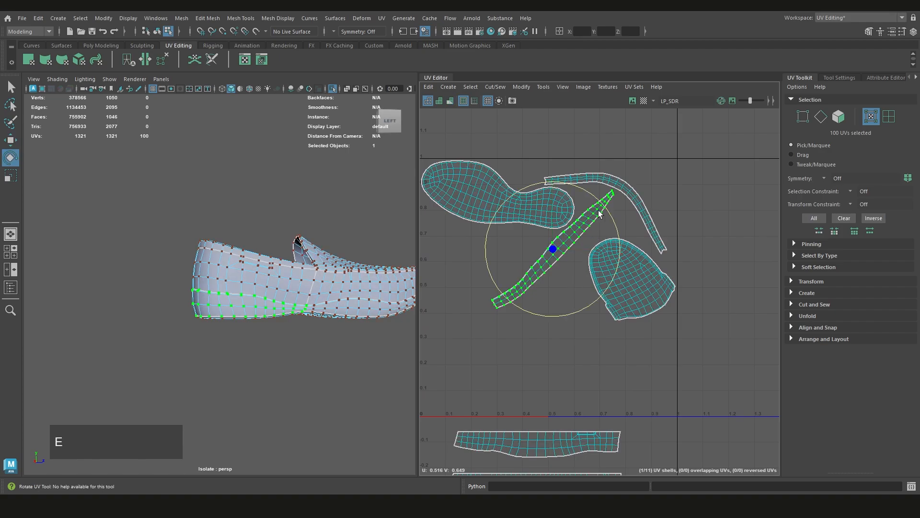
{"action": "left_click_drag", "start_coordinate": [598, 210], "coordinate": [621, 267]}
{"action": "key", "text": "w"}
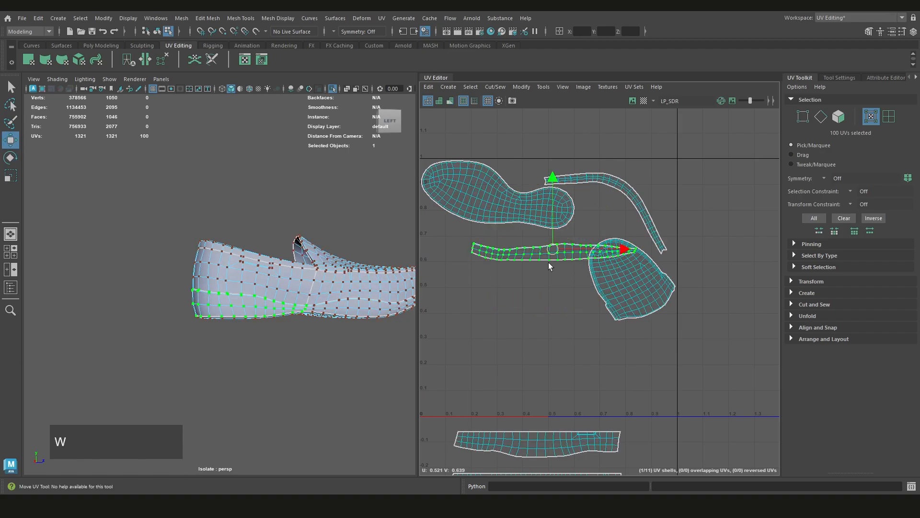
Move the lower heel strip shell out of the 0–1 tile to below the lower toe strip
{"action": "middle_click_drag", "start_coordinate": [554, 263], "coordinate": [535, 426]}
{"action": "middle_click_drag", "start_coordinate": [535, 427], "coordinate": [563, 279], "text": "alt"}
{"action": "middle_click_drag", "start_coordinate": [564, 279], "coordinate": [569, 424]}
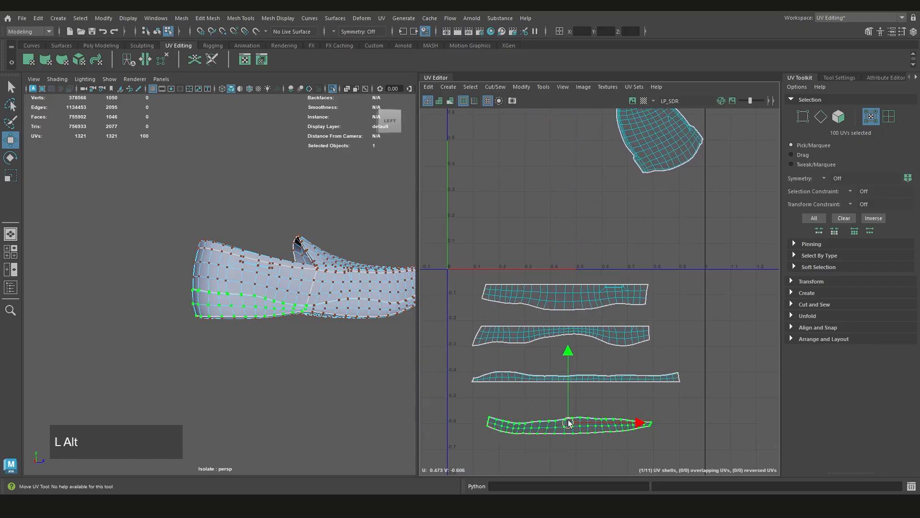
{"action": "scroll", "coordinate": [551, 372], "scroll_direction": "up", "scroll_amount": 2}
{"action": "left_click_drag", "start_coordinate": [539, 357], "coordinate": [507, 339]}
Straighten the heel strip's lower boundary by aligning its 25 edge UVs from end to end into a horizontal line
{"action": "left_click_drag", "start_coordinate": [367, 331], "coordinate": [390, 303], "text": "alt"}
{"action": "middle_click_drag", "start_coordinate": [500, 334], "coordinate": [506, 317], "text": "alt"}
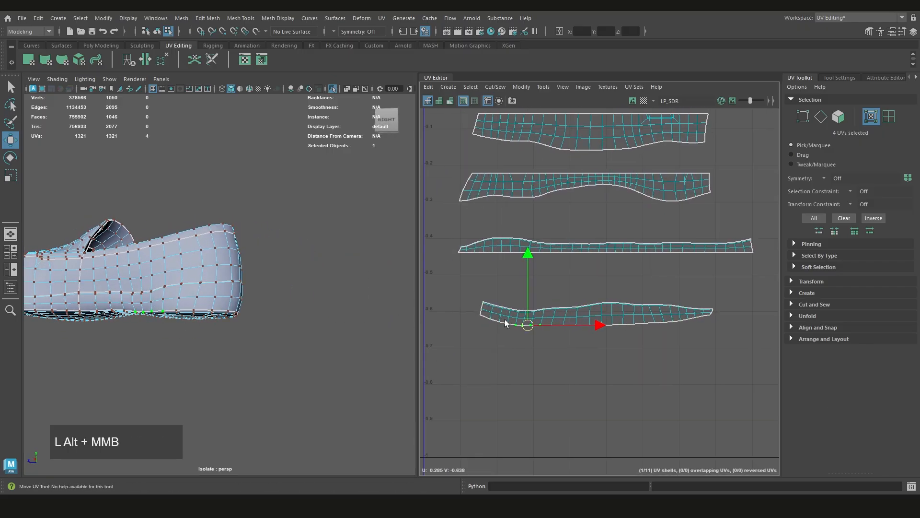
{"action": "scroll", "coordinate": [505, 317], "scroll_direction": "up", "scroll_amount": 3}
{"action": "left_click", "coordinate": [469, 313]}
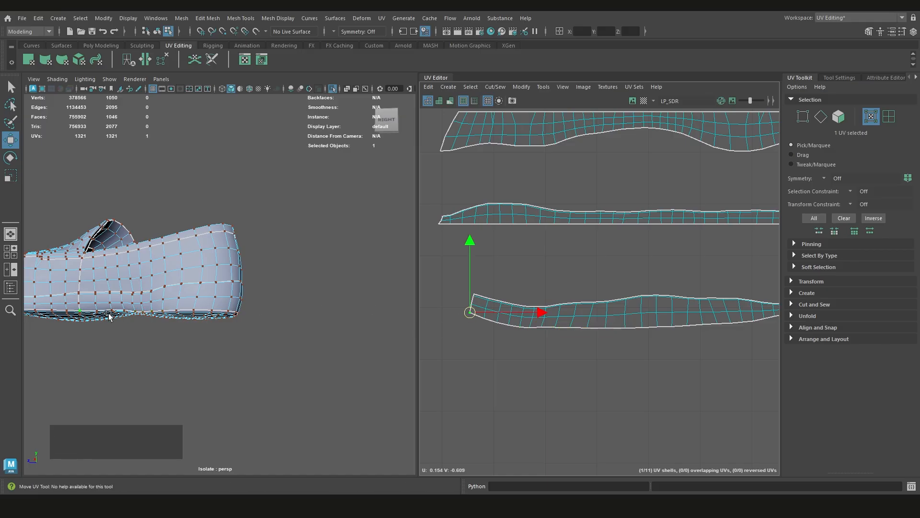
{"action": "middle_click_drag", "start_coordinate": [631, 327], "coordinate": [495, 320], "text": "alt"}
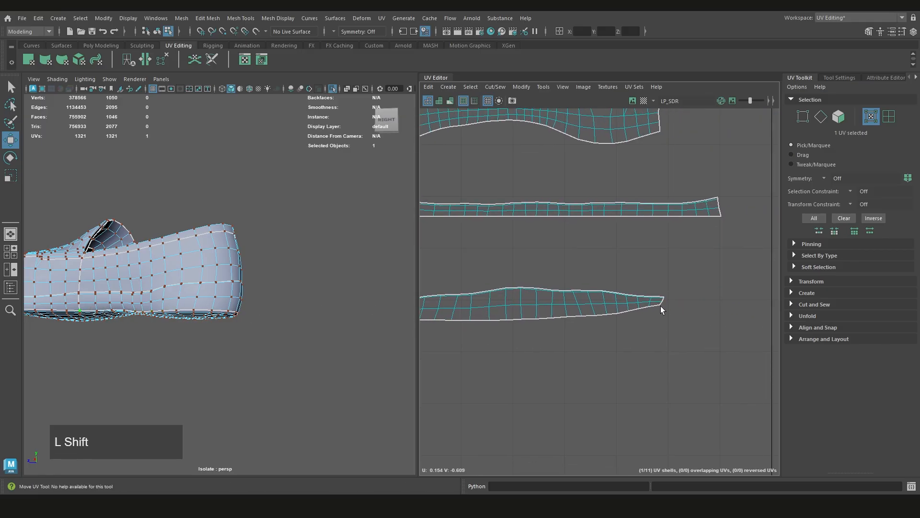
{"action": "double_click", "coordinate": [660, 309], "text": "shift"}
{"action": "middle_click_drag", "start_coordinate": [434, 360], "coordinate": [580, 355], "text": "alt"}
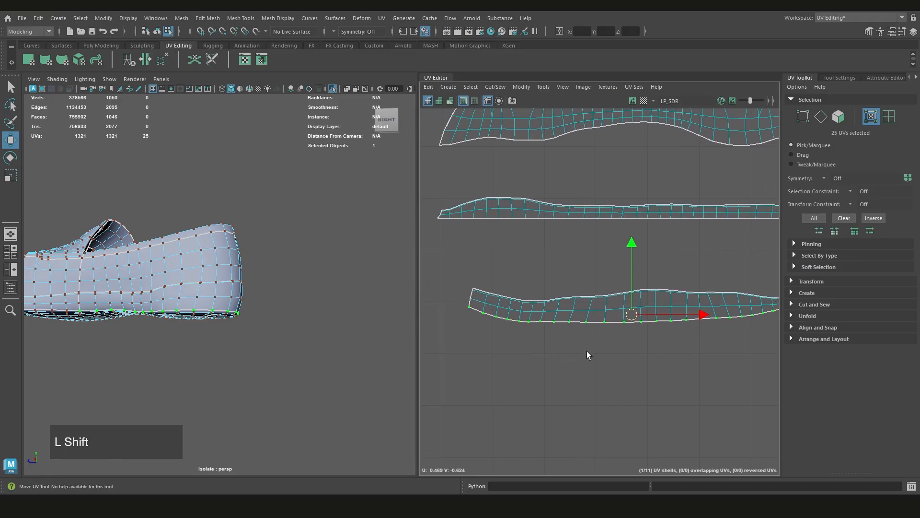
{"action": "right_click_drag", "start_coordinate": [587, 300], "coordinate": [597, 269], "text": "shift"}
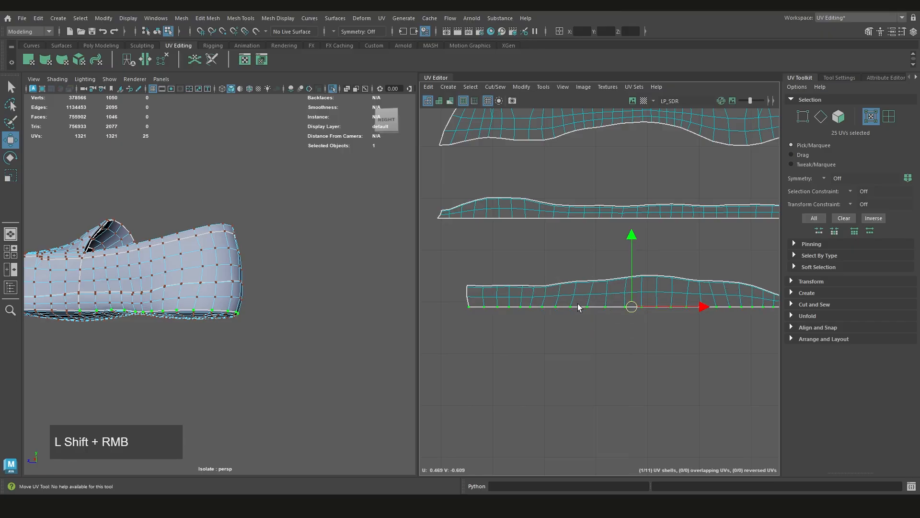
{"action": "scroll", "coordinate": [569, 321], "scroll_direction": "down", "scroll_amount": 4}
{"action": "scroll", "coordinate": [569, 321], "scroll_direction": "up", "scroll_amount": 2}
{"action": "left_click_drag", "start_coordinate": [755, 286], "coordinate": [462, 349]}
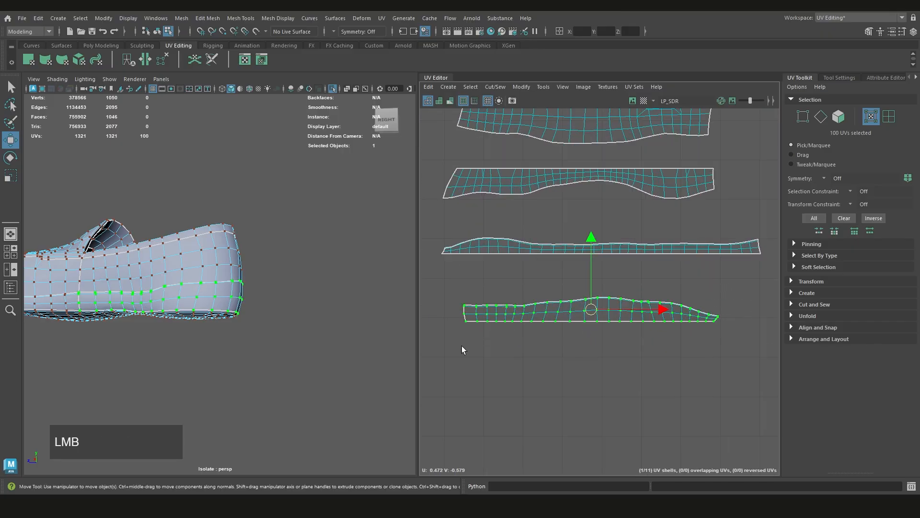
{"action": "key", "text": "ctrl+z"}
{"action": "left_click_drag", "start_coordinate": [743, 285], "coordinate": [434, 354], "text": "shift"}
{"action": "right_click_drag", "start_coordinate": [540, 355], "coordinate": [454, 286], "text": "shift"}
{"action": "right_click_drag", "start_coordinate": [524, 300], "coordinate": [435, 315], "text": "shift"}
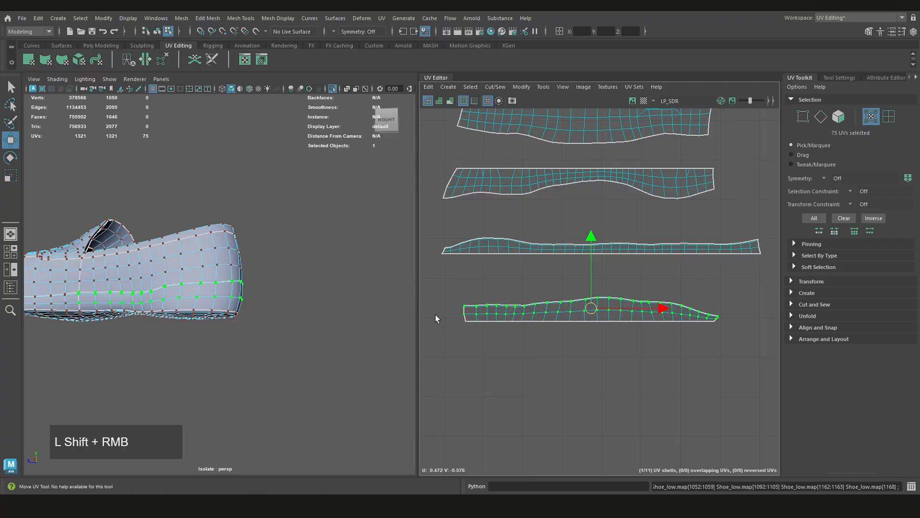
{"action": "left_click", "coordinate": [580, 359]}
Move the curved strip shell of the heel opening's inner collar below the lower heel strip
{"action": "scroll", "coordinate": [578, 359], "scroll_direction": "down", "scroll_amount": 4}
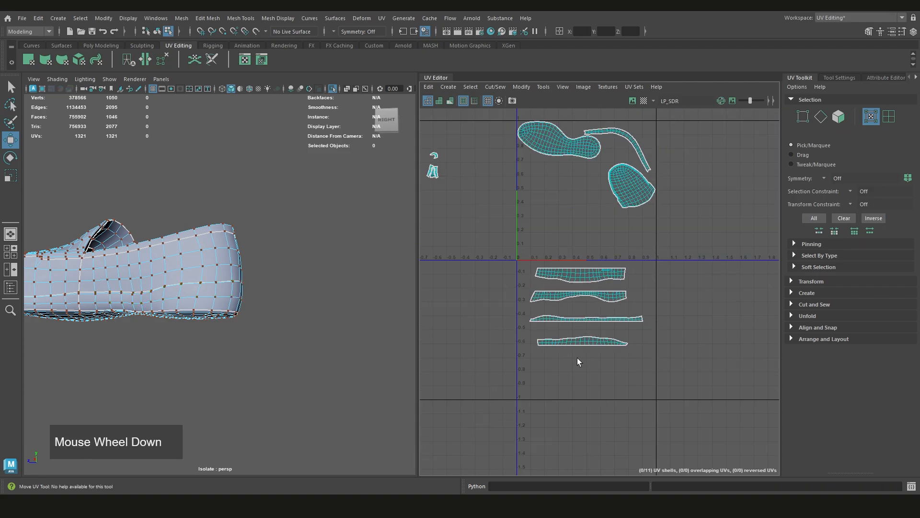
{"action": "middle_click_drag", "start_coordinate": [575, 328], "coordinate": [578, 398], "text": "alt"}
{"action": "scroll", "coordinate": [627, 204], "scroll_direction": "up", "scroll_amount": 2}
{"action": "left_click", "coordinate": [629, 205]}
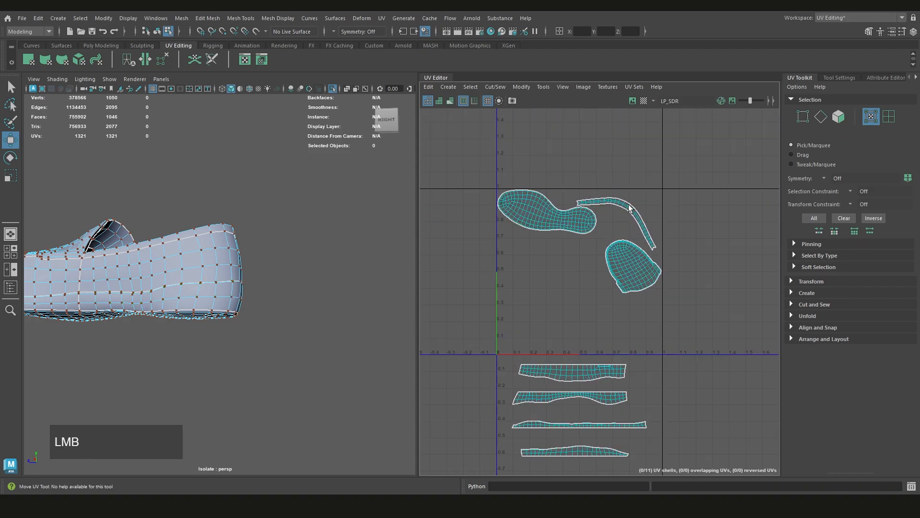
{"action": "scroll", "coordinate": [294, 287], "scroll_direction": "up", "scroll_amount": 3}
{"action": "left_click_drag", "start_coordinate": [294, 287], "coordinate": [326, 299], "text": "alt"}
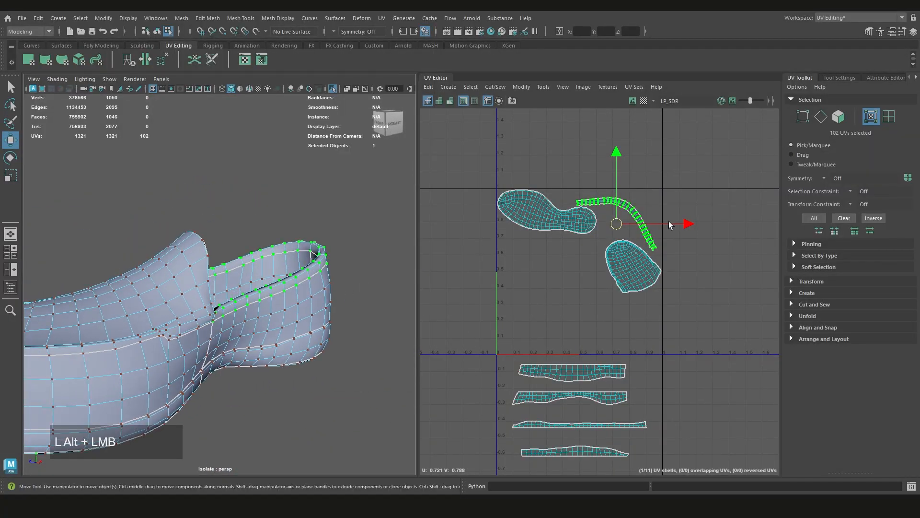
{"action": "scroll", "coordinate": [615, 220], "scroll_direction": "down", "scroll_amount": 2}
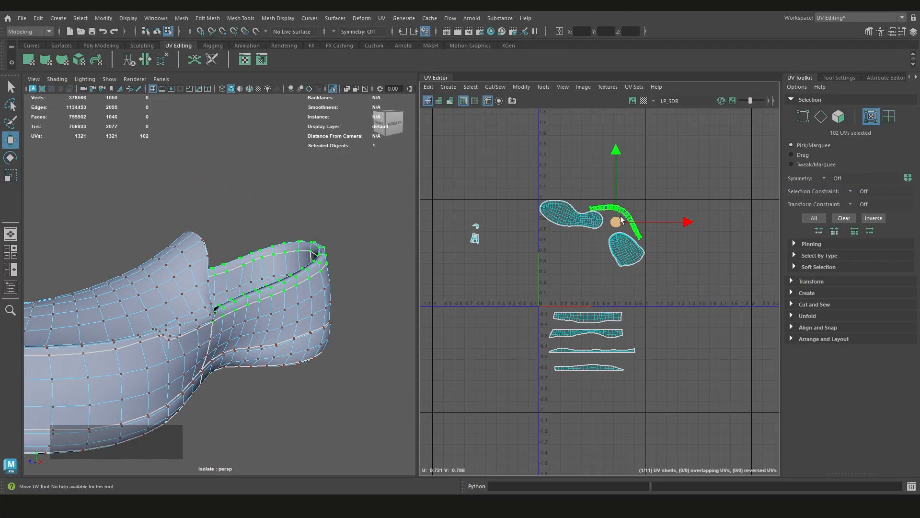
{"action": "middle_click_drag", "start_coordinate": [618, 222], "coordinate": [583, 394]}
Straighten the curved collar strip along its lower boundary, using the 25 edge UVs from one end to the other
{"action": "scroll", "coordinate": [583, 394], "scroll_direction": "up", "scroll_amount": 3}
{"action": "scroll", "coordinate": [596, 304], "scroll_direction": "up", "scroll_amount": 3}
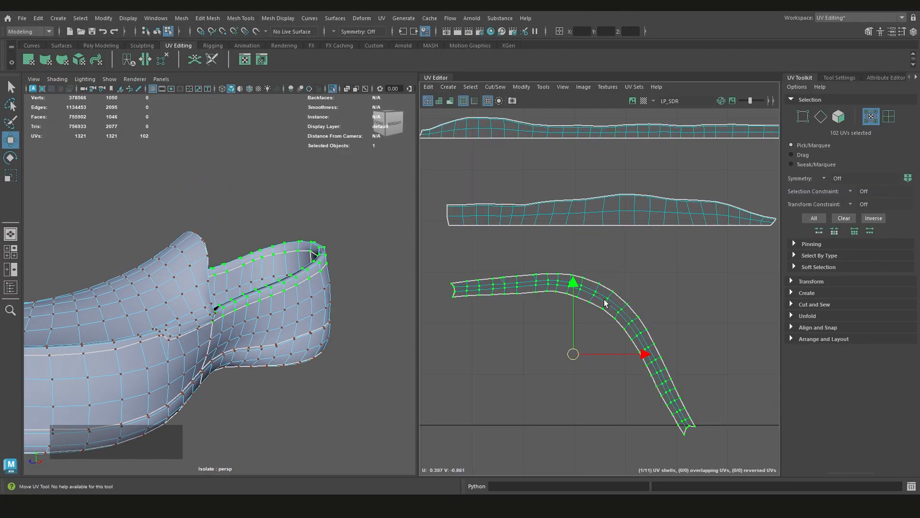
{"action": "scroll", "coordinate": [476, 286], "scroll_direction": "up", "scroll_amount": 2}
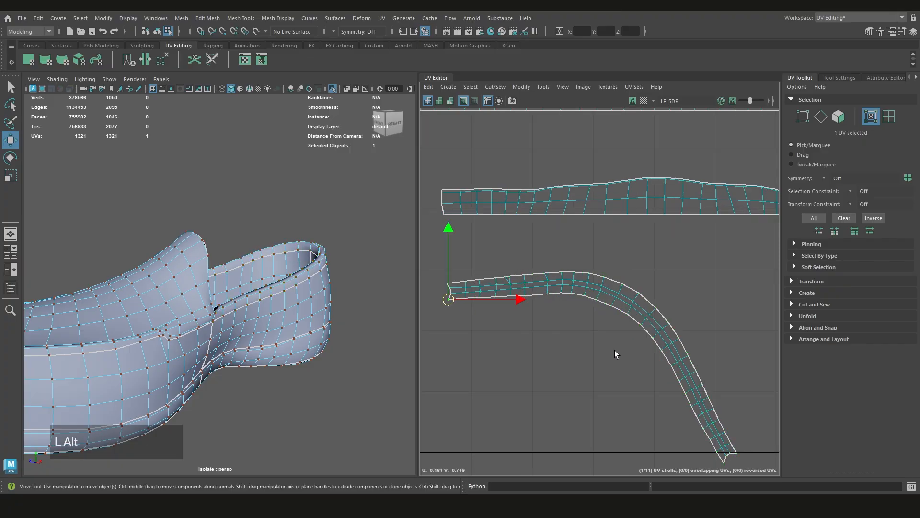
{"action": "scroll", "coordinate": [717, 405], "scroll_direction": "up", "scroll_amount": 2}
{"action": "left_click", "coordinate": [727, 445], "text": "shift"}
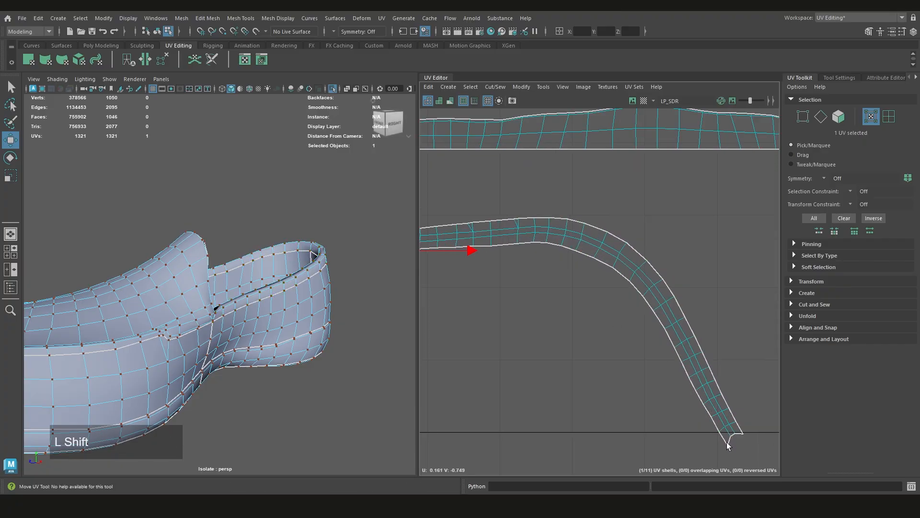
{"action": "left_click", "coordinate": [727, 445], "text": "shift"}
{"action": "left_click", "coordinate": [725, 445]}
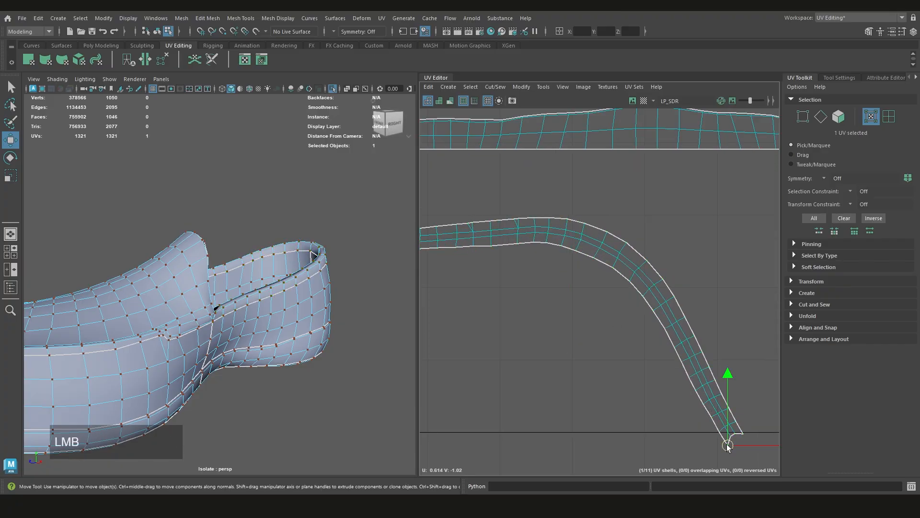
{"action": "left_click", "coordinate": [548, 246], "text": "shift"}
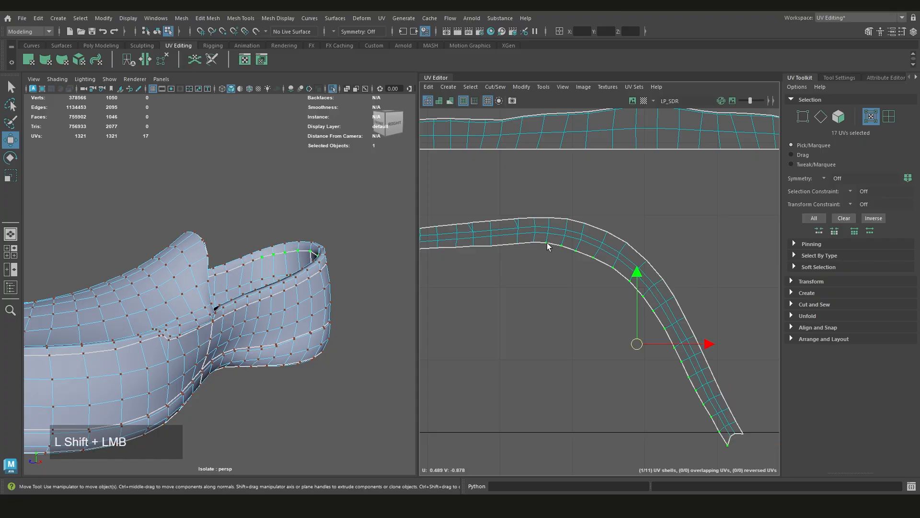
{"action": "middle_click_drag", "start_coordinate": [548, 245], "coordinate": [596, 296], "text": "alt"}
{"action": "left_click", "coordinate": [508, 259], "text": "shift"}
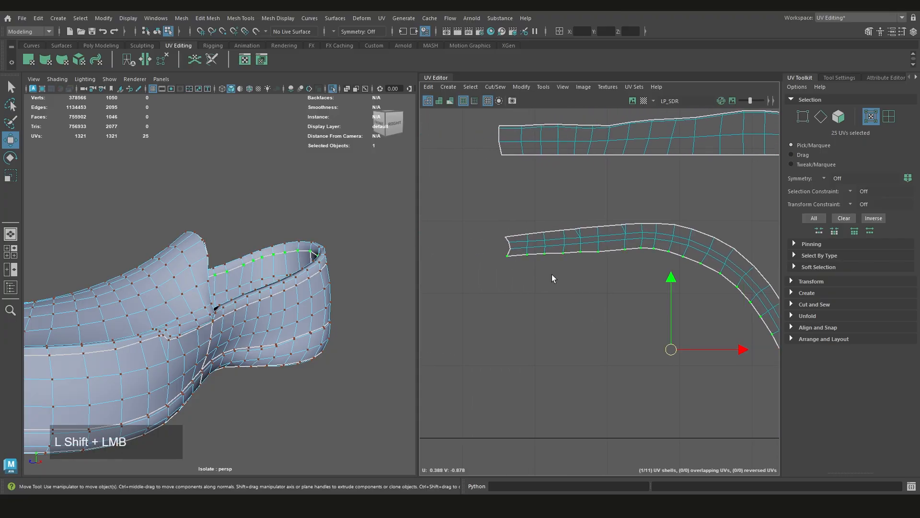
{"action": "middle_click_drag", "start_coordinate": [551, 273], "coordinate": [491, 292], "text": "alt"}
{"action": "right_click_drag", "start_coordinate": [542, 276], "coordinate": [593, 200], "text": "shift"}
Undo the last straightening operation and straighten all the collar strip's UVs into a horizontal band
{"action": "key", "text": "ctrl+z"}
{"action": "left_click_drag", "start_coordinate": [747, 302], "coordinate": [420, 367]}
{"action": "right_click_drag", "start_coordinate": [507, 280], "coordinate": [549, 239], "text": "shift"}
{"action": "middle_click_drag", "start_coordinate": [574, 372], "coordinate": [505, 335], "text": "alt"}
Try to shift the two middle UVs at the collar strip's notched far end horizontally to square it off
{"action": "scroll", "coordinate": [699, 310], "scroll_direction": "up", "scroll_amount": 3}
{"action": "scroll", "coordinate": [699, 310], "scroll_direction": "up", "scroll_amount": 2}
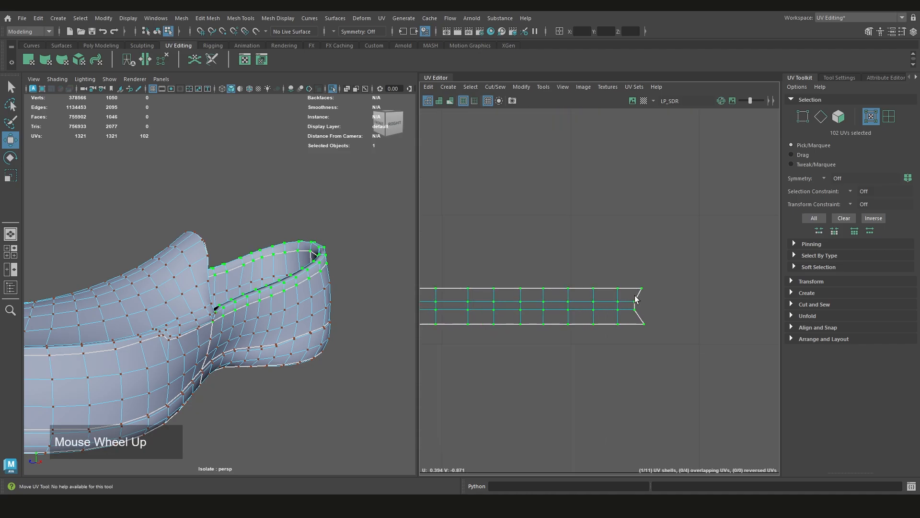
{"action": "mouse_move", "coordinate": [651, 298]}
{"action": "left_mouse_down"}
{"action": "mouse_move", "coordinate": [622, 317]}
{"action": "mouse_move", "coordinate": [669, 302]}
{"action": "left_mouse_up"}
{"action": "left_click", "coordinate": [650, 346]}
{"action": "scroll", "coordinate": [650, 346], "scroll_direction": "down", "scroll_amount": 5}
{"action": "middle_click_drag", "start_coordinate": [530, 351], "coordinate": [611, 334], "text": "alt"}
{"action": "key", "text": "ctrl+z"}
{"action": "left_click", "coordinate": [611, 335]}
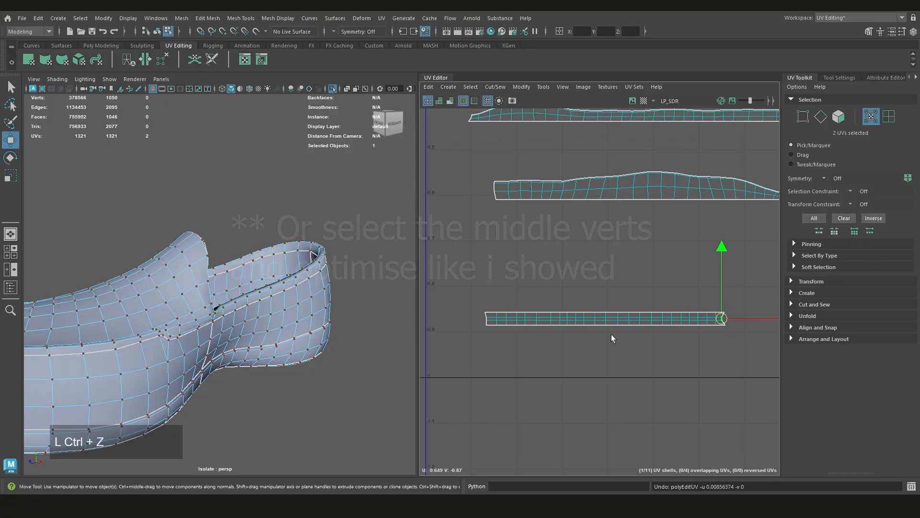
Examine the distortion shading around the collar and heel of the shoe and on the strips in the UV layout
{"action": "left_click_drag", "start_coordinate": [329, 308], "coordinate": [162, 310], "text": "alt"}
{"action": "scroll", "coordinate": [307, 340], "scroll_direction": "up", "scroll_amount": 4}
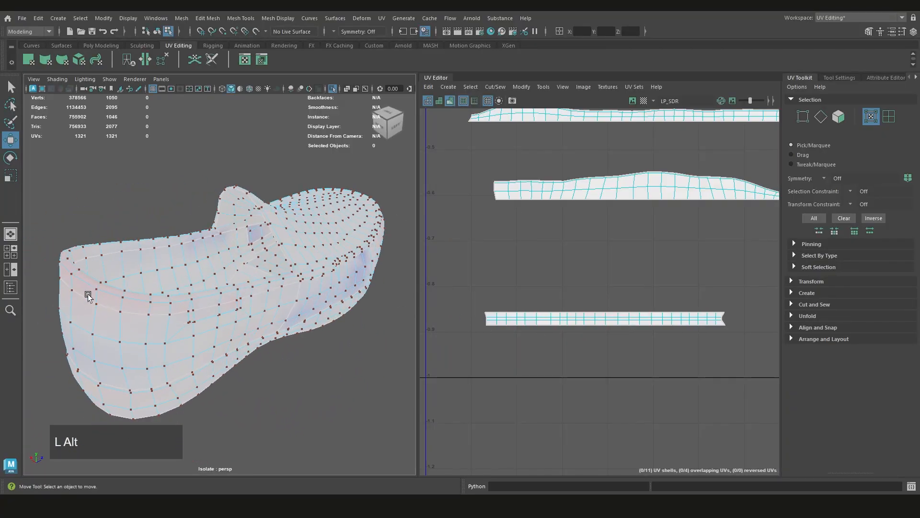
{"action": "left_click_drag", "start_coordinate": [90, 297], "coordinate": [363, 303], "text": "alt"}
{"action": "scroll", "coordinate": [627, 254], "scroll_direction": "down", "scroll_amount": 6}
{"action": "middle_click_drag", "start_coordinate": [635, 254], "coordinate": [622, 330], "text": "alt"}
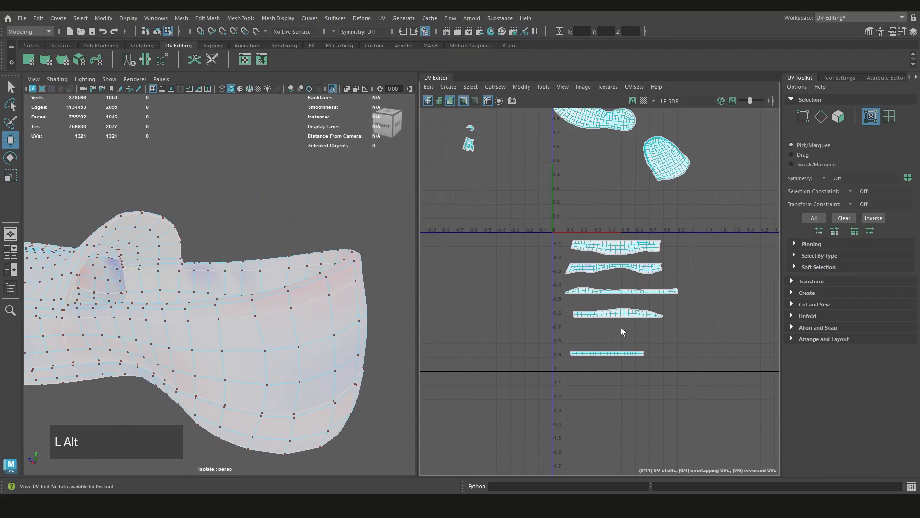
{"action": "middle_click_drag", "start_coordinate": [649, 218], "coordinate": [648, 266], "text": "alt"}
{"action": "scroll", "coordinate": [647, 269], "scroll_direction": "down", "scroll_amount": 3}
{"action": "scroll", "coordinate": [649, 288], "scroll_direction": "up", "scroll_amount": 3}
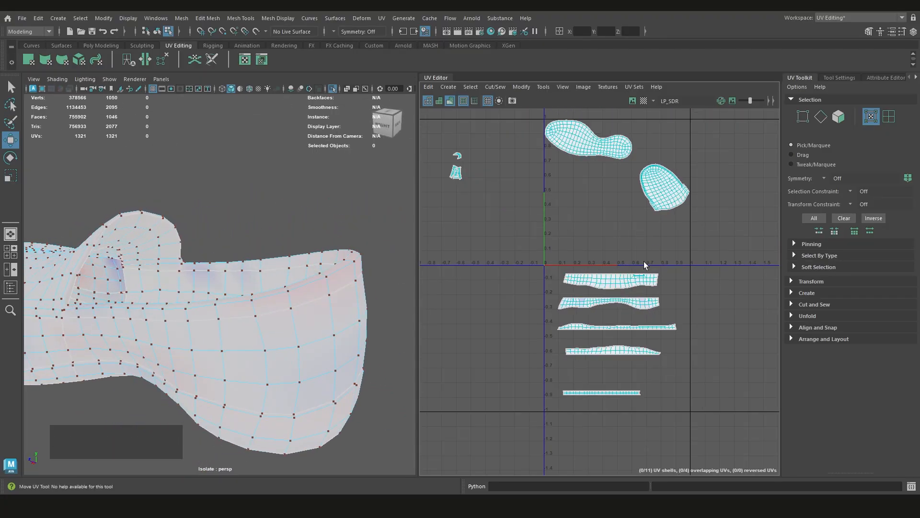
Turn off the distortion shading and move the five strip shells together up into the 0–1 tile
{"action": "key", "text": "7"}
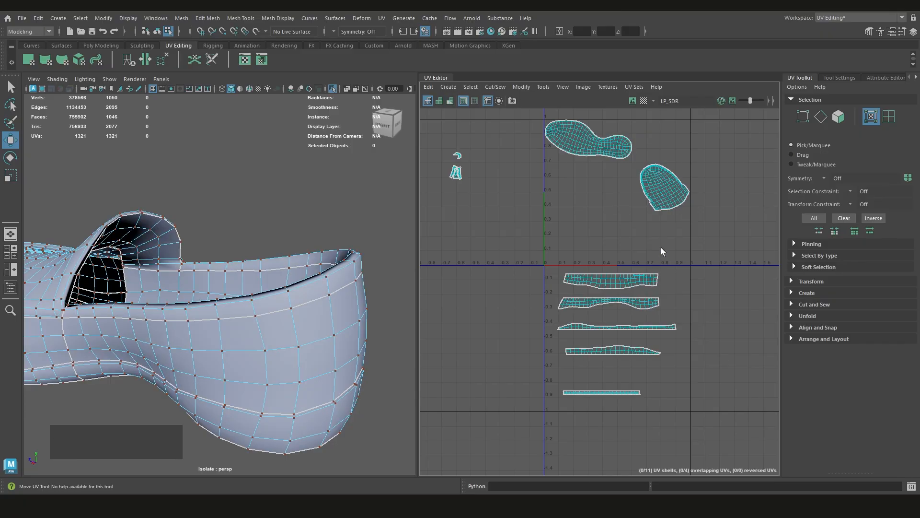
{"action": "right_click_drag", "start_coordinate": [661, 248], "coordinate": [640, 234]}
{"action": "left_click_drag", "start_coordinate": [684, 257], "coordinate": [530, 427]}
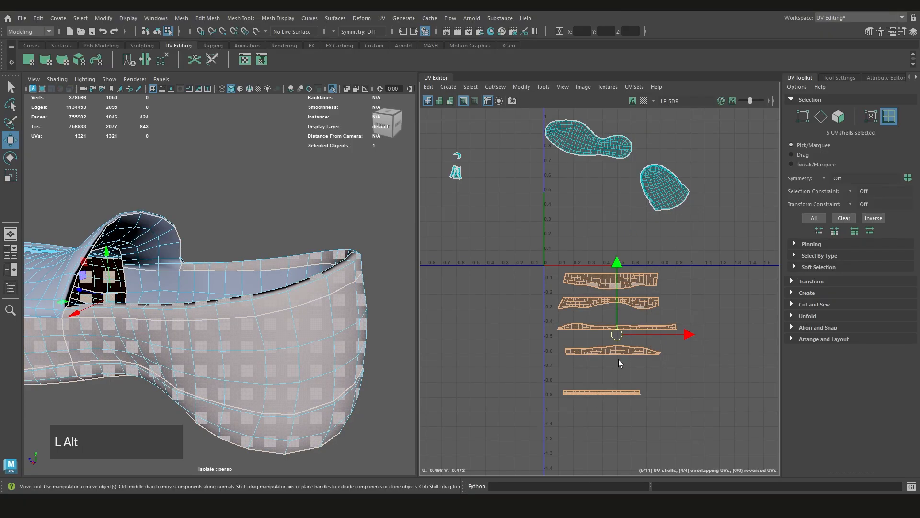
{"action": "middle_click_drag", "start_coordinate": [617, 331], "coordinate": [599, 244], "text": "alt"}
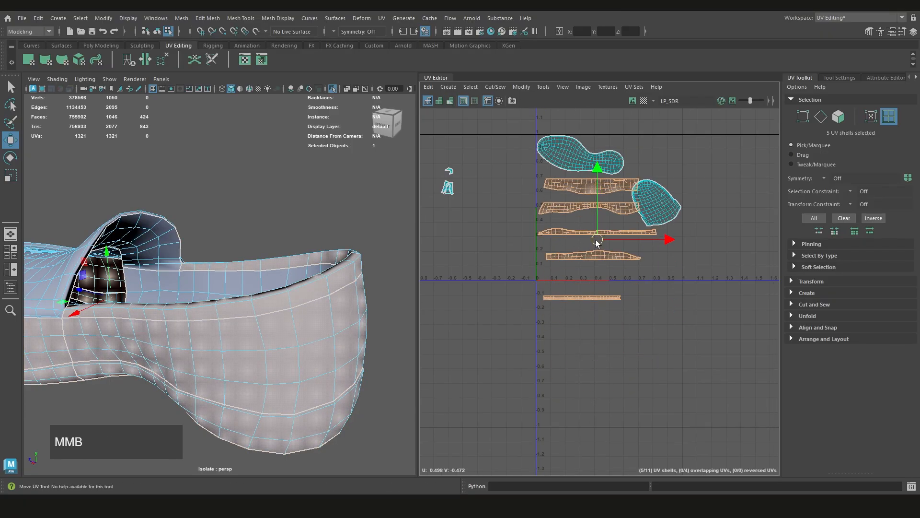
Place the straight collar band just beneath the long thin strip and move the tapered strip down to the 0–1 tile's lower edge
{"action": "scroll", "coordinate": [600, 244], "scroll_direction": "up", "scroll_amount": 3}
{"action": "left_click", "coordinate": [593, 328]}
{"action": "left_click", "coordinate": [592, 328]}
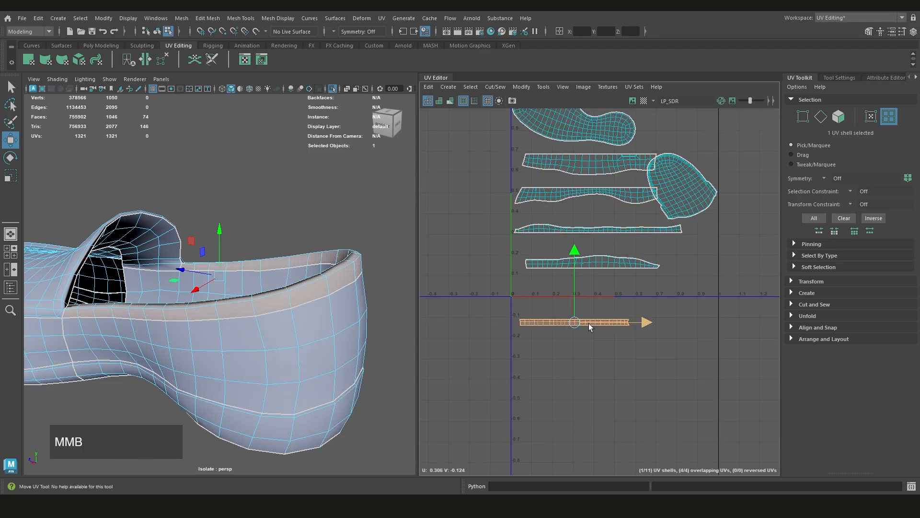
{"action": "mouse_move", "coordinate": [591, 325]}
{"action": "middle_mouse_down"}
{"action": "mouse_move", "coordinate": [570, 287]}
{"action": "mouse_move", "coordinate": [590, 326]}
{"action": "mouse_move", "coordinate": [590, 314]}
{"action": "mouse_move", "coordinate": [557, 335]}
{"action": "mouse_move", "coordinate": [542, 282]}
{"action": "middle_mouse_up"}
{"action": "left_click", "coordinate": [595, 303]}
{"action": "left_click", "coordinate": [573, 329]}
{"action": "left_click", "coordinate": [556, 317]}
{"action": "left_click", "coordinate": [540, 330]}
{"action": "left_click", "coordinate": [551, 278]}
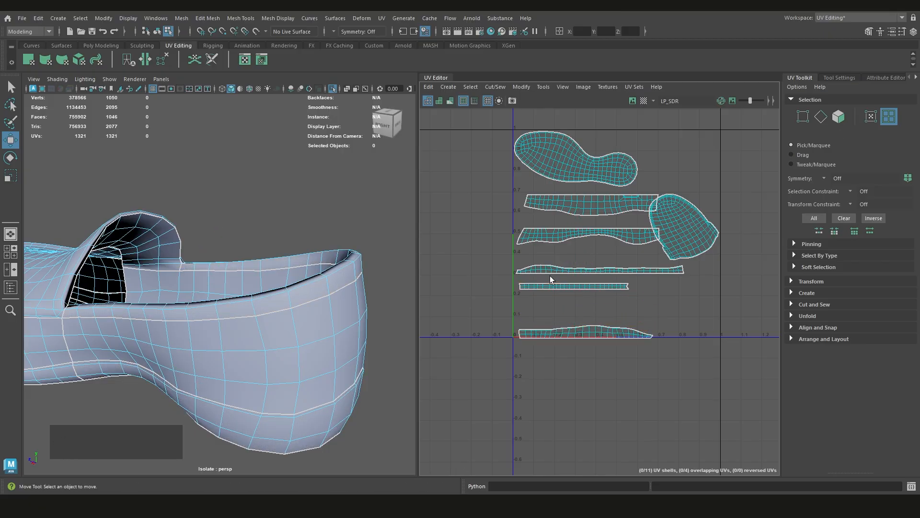
Move the long thin strip down between the collar band and the tapered strip, and let the scene autosave
{"action": "scroll", "coordinate": [552, 278], "scroll_direction": "down", "scroll_amount": 2}
{"action": "scroll", "coordinate": [287, 321], "scroll_direction": "down", "scroll_amount": 3}
{"action": "left_click_drag", "start_coordinate": [294, 319], "coordinate": [336, 294], "text": "alt"}
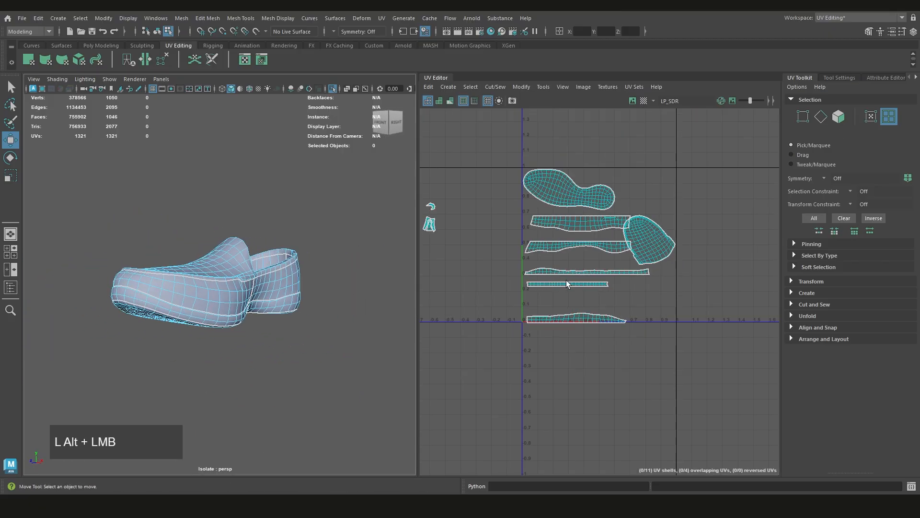
{"action": "left_click", "coordinate": [557, 274]}
{"action": "scroll", "coordinate": [557, 275], "scroll_direction": "up", "scroll_amount": 2}
{"action": "scroll", "coordinate": [557, 274], "scroll_direction": "up", "scroll_amount": 1}
{"action": "middle_click_drag", "start_coordinate": [557, 275], "coordinate": [568, 329]}
{"action": "left_click", "coordinate": [568, 337]}
{"action": "left_click", "coordinate": [543, 310]}
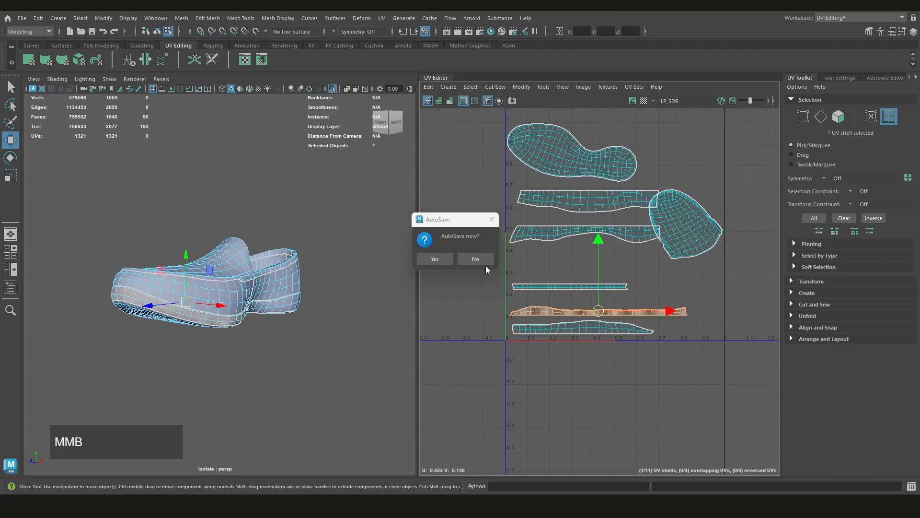
{"action": "left_click", "coordinate": [483, 265]}
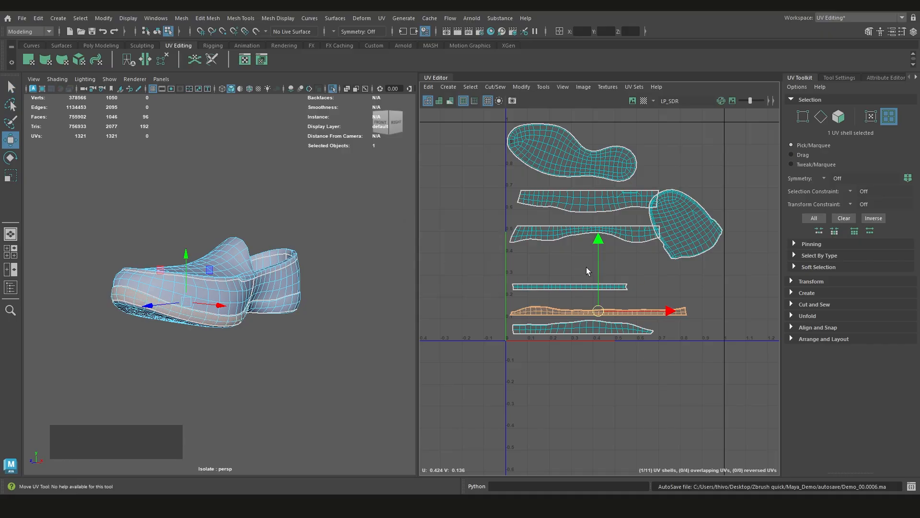
Move the lower of the two wide wavy strips down to sit just above the straight collar band
{"action": "scroll", "coordinate": [528, 242], "scroll_direction": "down", "scroll_amount": 1}
{"action": "middle_click_drag", "start_coordinate": [585, 251], "coordinate": [599, 302], "text": "alt"}
{"action": "scroll", "coordinate": [602, 315], "scroll_direction": "up", "scroll_amount": 1}
{"action": "scroll", "coordinate": [602, 315], "scroll_direction": "down", "scroll_amount": 1}
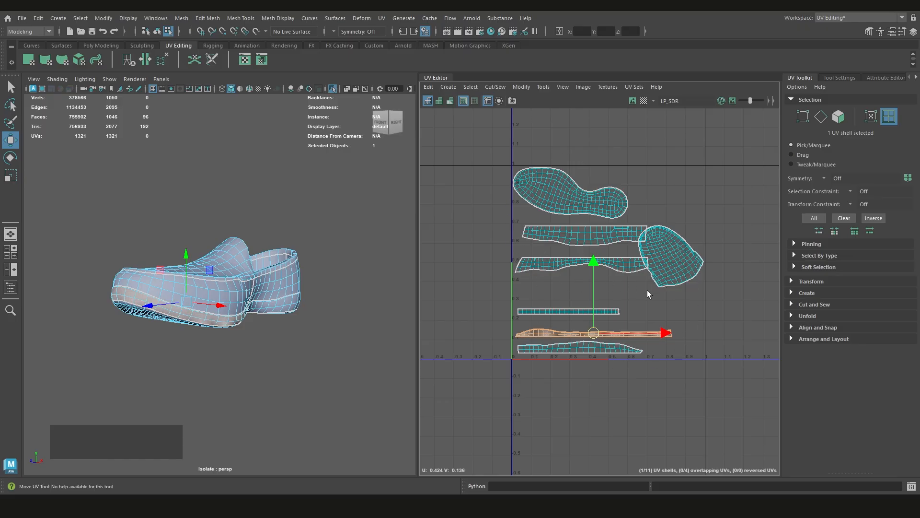
{"action": "left_click", "coordinate": [581, 202]}
{"action": "left_click", "coordinate": [607, 263]}
{"action": "middle_click_drag", "start_coordinate": [621, 272], "coordinate": [625, 288]}
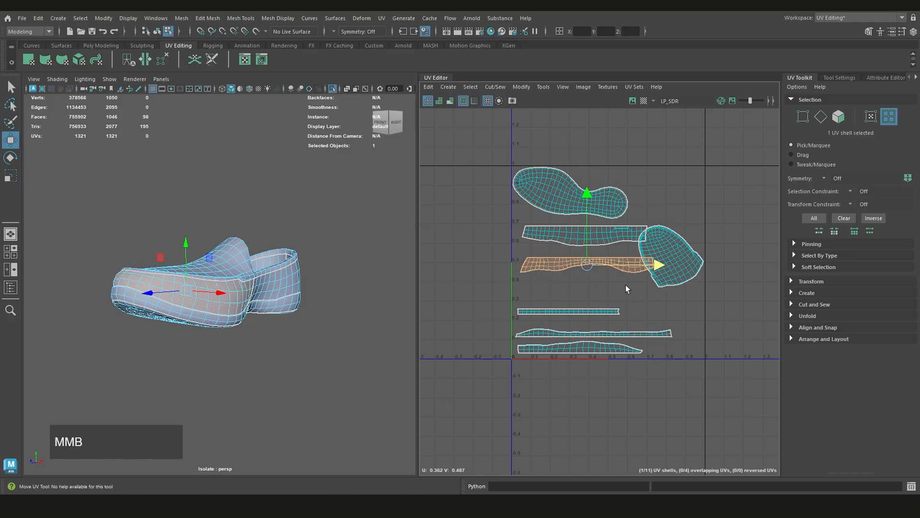
{"action": "middle_click_drag", "start_coordinate": [586, 265], "coordinate": [585, 292]}
{"action": "scroll", "coordinate": [558, 292], "scroll_direction": "up", "scroll_amount": 2}
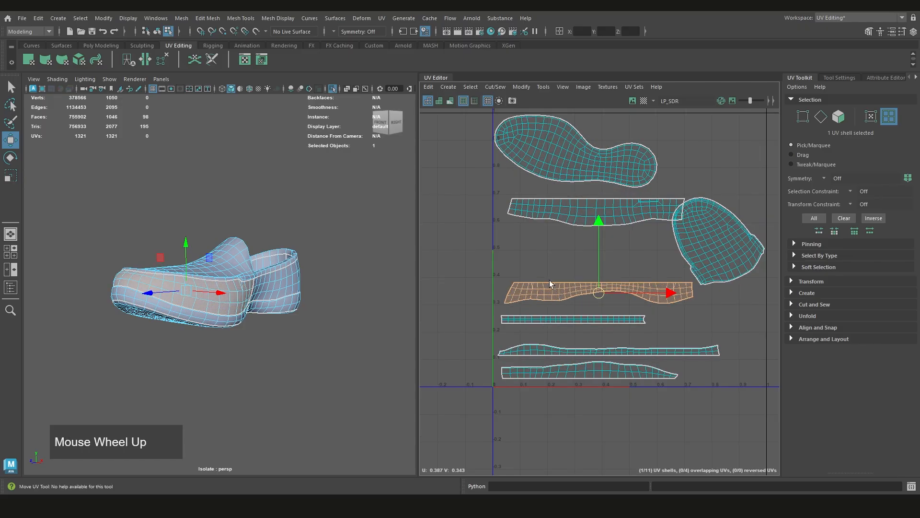
Switch to face selection in the UV layout and select all faces of the wavy strip above the collar band
{"action": "left_click", "coordinate": [532, 261]}
{"action": "right_click", "coordinate": [532, 262]}
{"action": "right_click_drag", "start_coordinate": [533, 263], "coordinate": [532, 287]}
{"action": "left_click", "coordinate": [516, 298]}
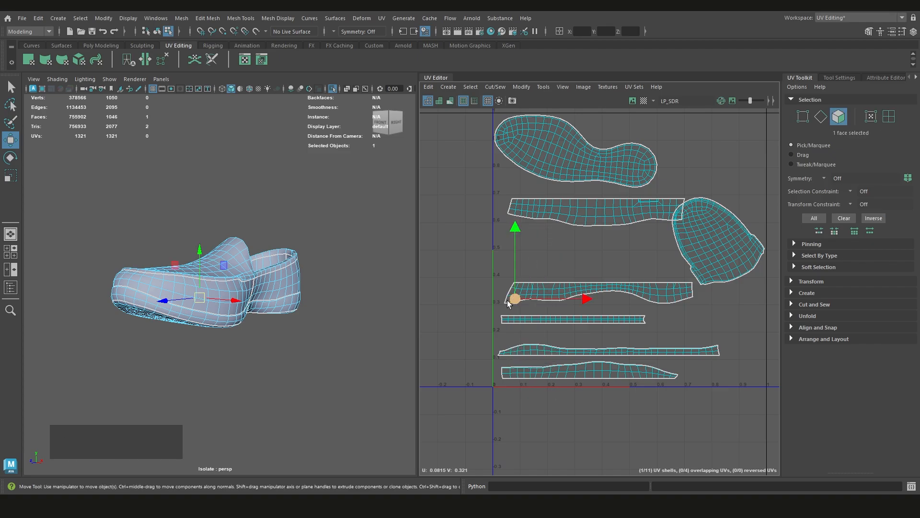
{"action": "left_click_drag", "start_coordinate": [701, 313], "coordinate": [623, 306]}
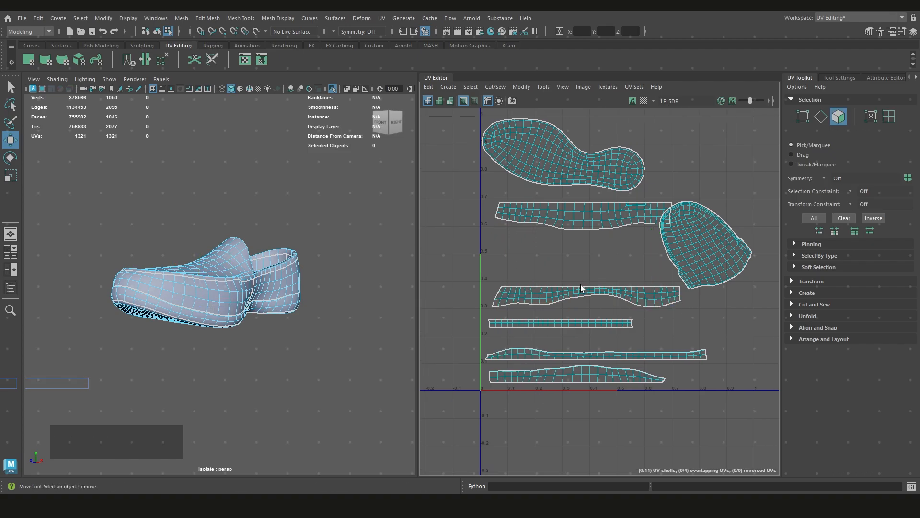
{"action": "double_click", "coordinate": [585, 297]}
{"action": "middle_click_drag", "start_coordinate": [578, 295], "coordinate": [573, 298]}
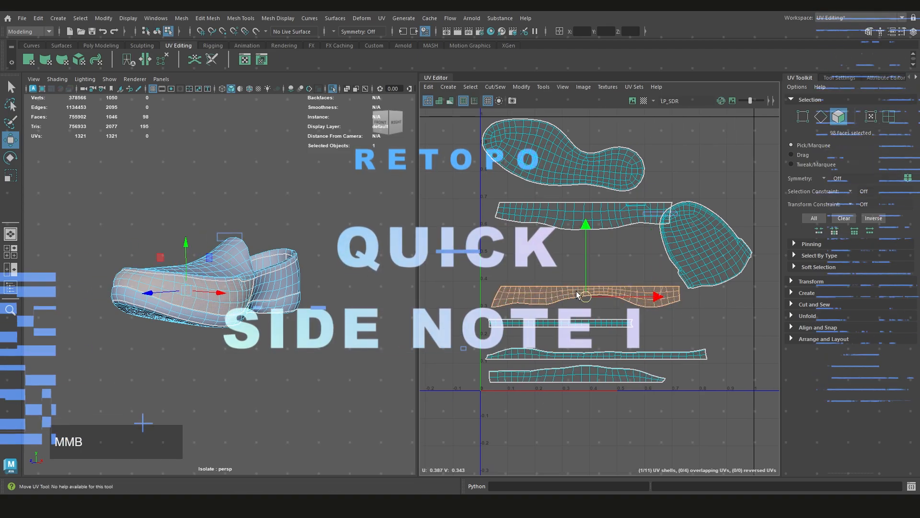
{"action": "middle_click_drag", "start_coordinate": [574, 298], "coordinate": [571, 300]}
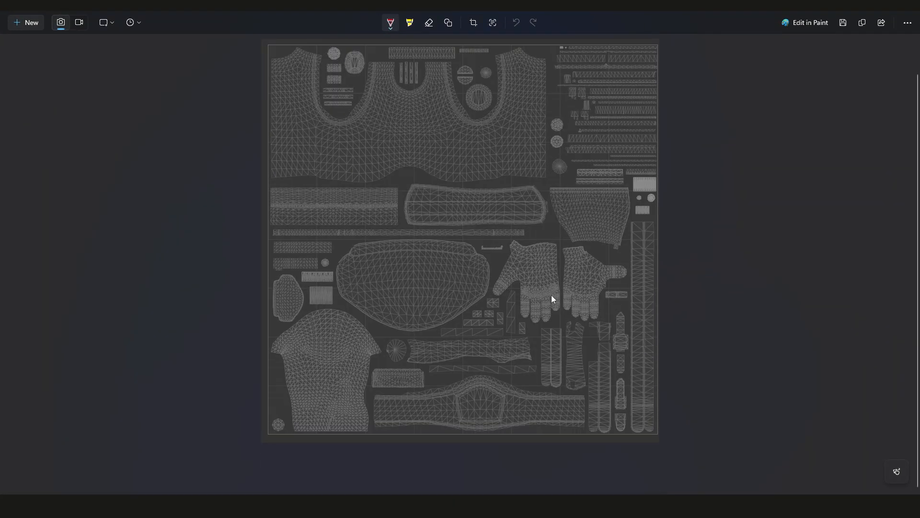
Examine the finished character UV layout in Snipping Tool, comparing it with the Cloud Strife reference image in the browser
{"action": "scroll", "coordinate": [537, 285], "scroll_direction": "up", "scroll_amount": 1}
{"action": "scroll", "coordinate": [919, 143], "scroll_direction": "down", "scroll_amount": 1}
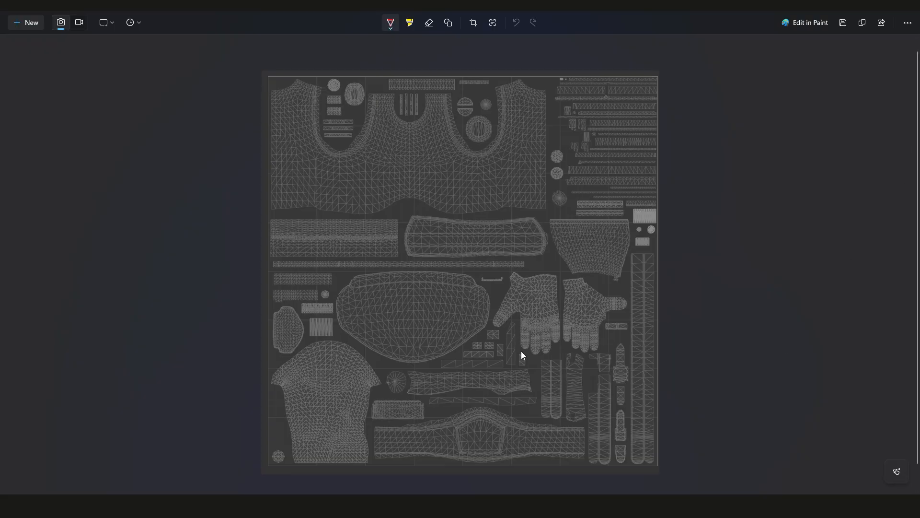
{"action": "left_click", "coordinate": [864, 5]}
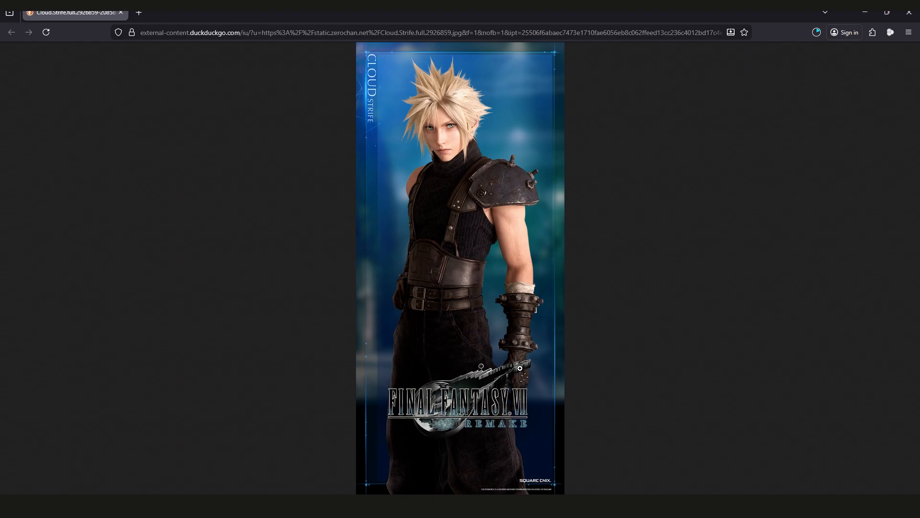
{"action": "left_click", "coordinate": [64, 495]}
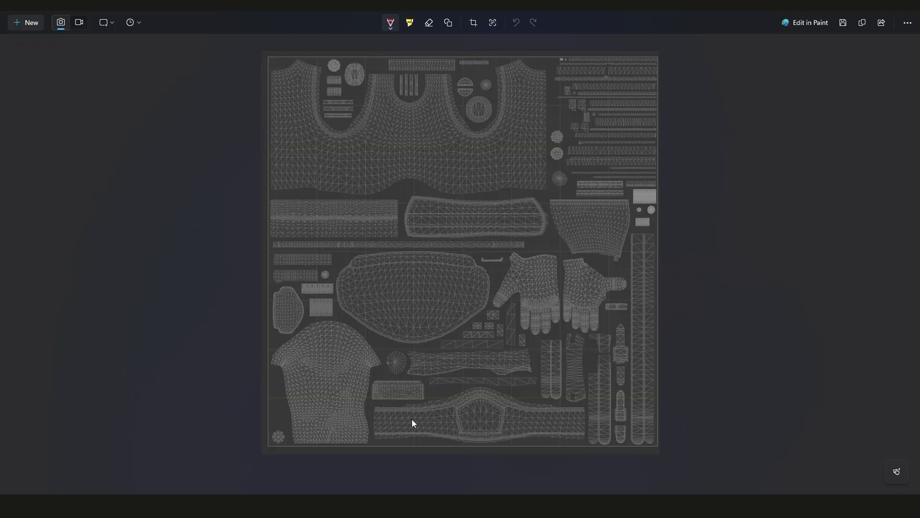
{"action": "left_click", "coordinate": [311, 506]}
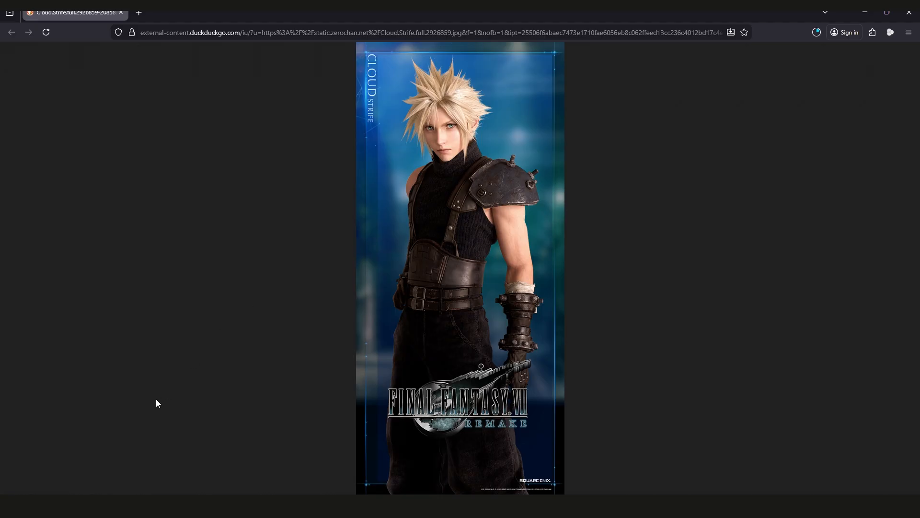
{"action": "left_click", "coordinate": [335, 506]}
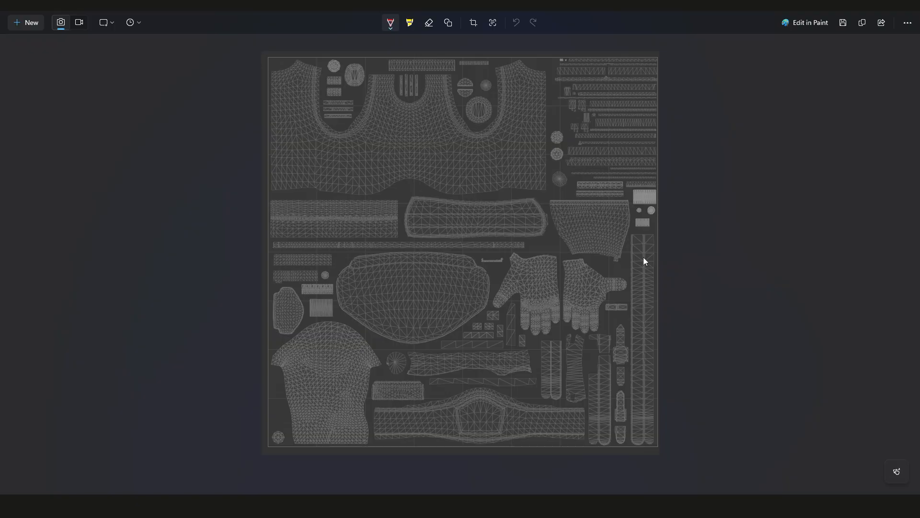
{"action": "key", "text": "alt+Tab"}
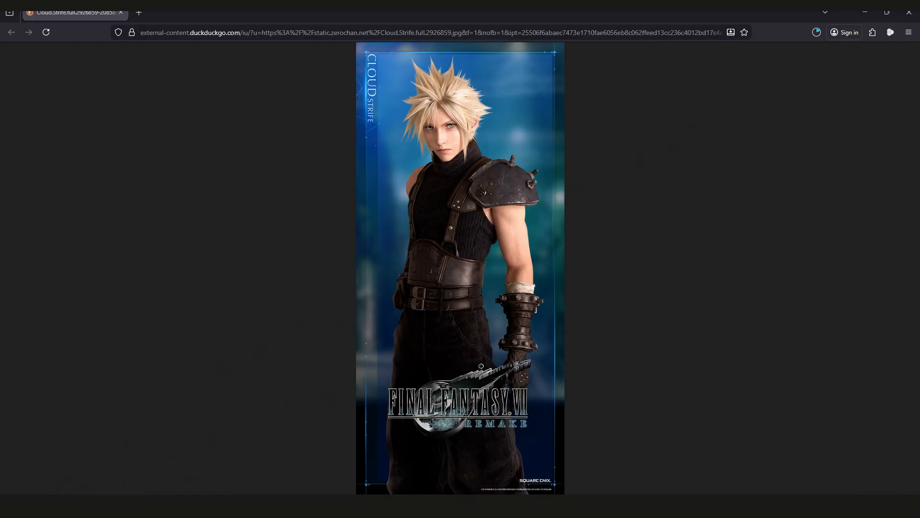
{"action": "key", "text": "alt+Tab"}
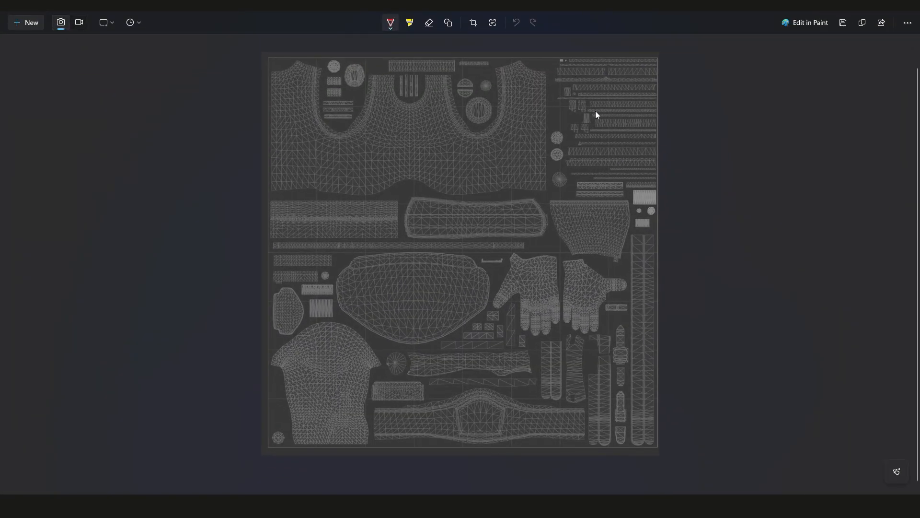
{"action": "scroll", "coordinate": [629, 136], "scroll_direction": "up", "scroll_amount": 1}
{"action": "scroll", "coordinate": [628, 142], "scroll_direction": "down", "scroll_amount": 2}
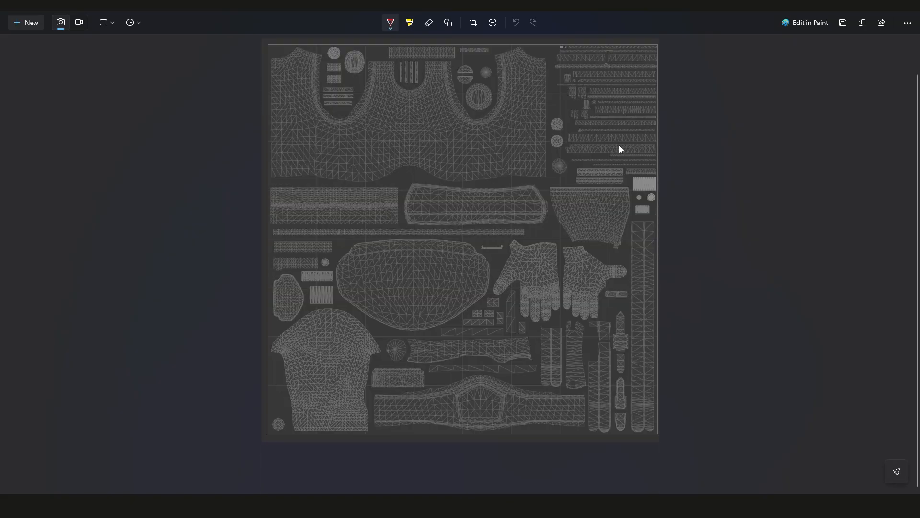
{"action": "left_click_drag", "start_coordinate": [916, 173], "coordinate": [916, 153]}
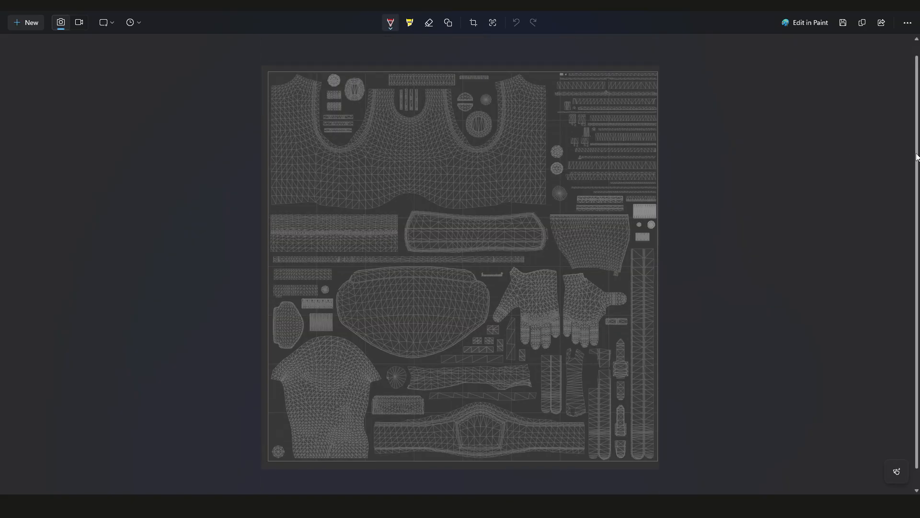
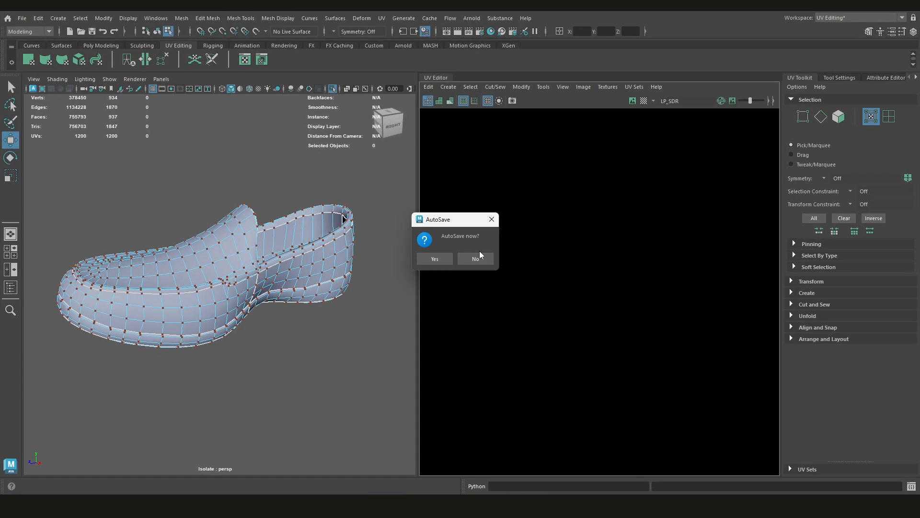
Decline the autosave and move the upper wide strip shell down to sit just above the wavy strip
{"action": "left_click", "coordinate": [488, 262]}
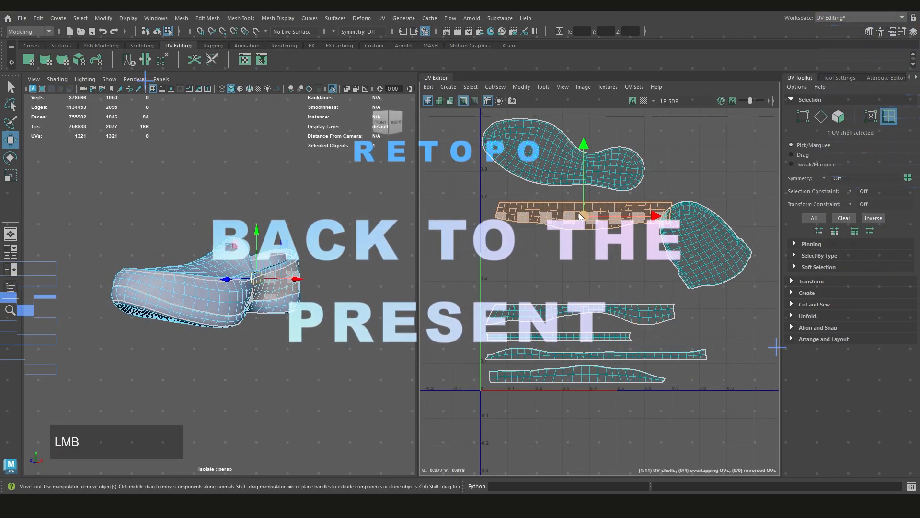
{"action": "middle_click_drag", "start_coordinate": [577, 206], "coordinate": [573, 283]}
{"action": "scroll", "coordinate": [611, 264], "scroll_direction": "down", "scroll_amount": 2}
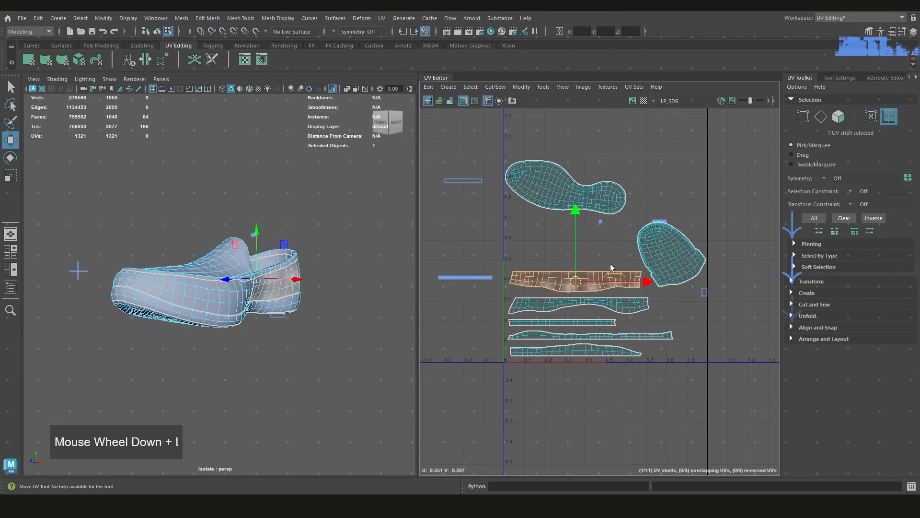
Move the toe-cap shell up and inward so it sits between the sole shell and the upper wide strip
{"action": "left_click", "coordinate": [647, 279]}
{"action": "middle_click_drag", "start_coordinate": [646, 281], "coordinate": [644, 263]}
{"action": "scroll", "coordinate": [646, 239], "scroll_direction": "down", "scroll_amount": 4}
{"action": "scroll", "coordinate": [648, 277], "scroll_direction": "up", "scroll_amount": 3}
{"action": "left_click", "coordinate": [649, 278]}
{"action": "left_click", "coordinate": [649, 245]}
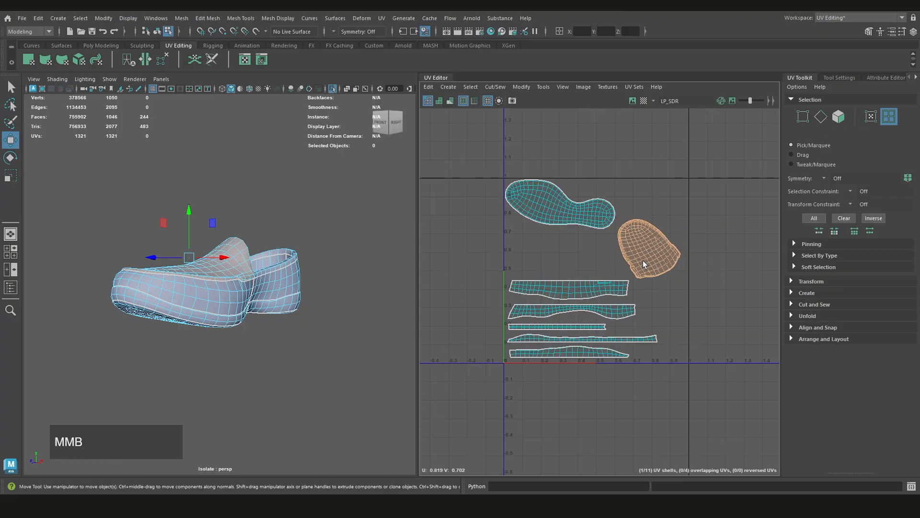
Try shifting all seven main shoe shells straight down together, and undo the move
{"action": "left_click", "coordinate": [714, 215]}
{"action": "left_click", "coordinate": [589, 214]}
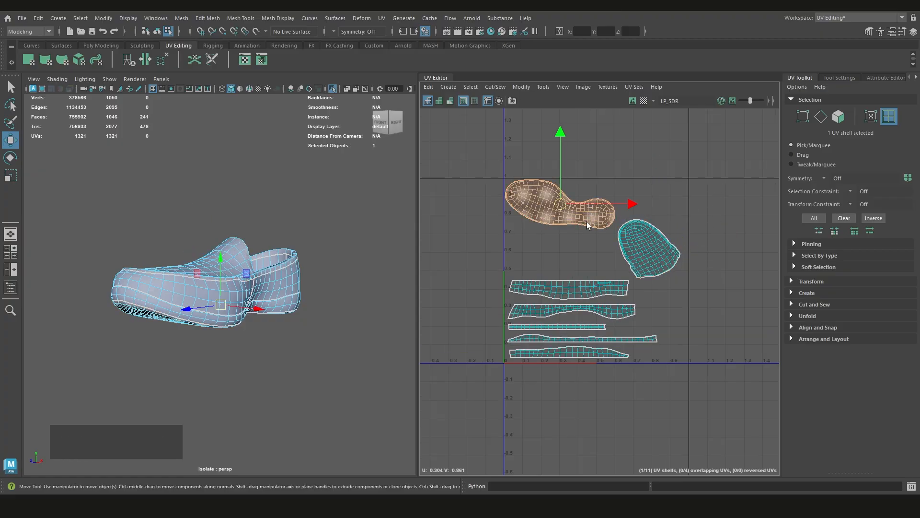
{"action": "left_click_drag", "start_coordinate": [709, 161], "coordinate": [459, 403]}
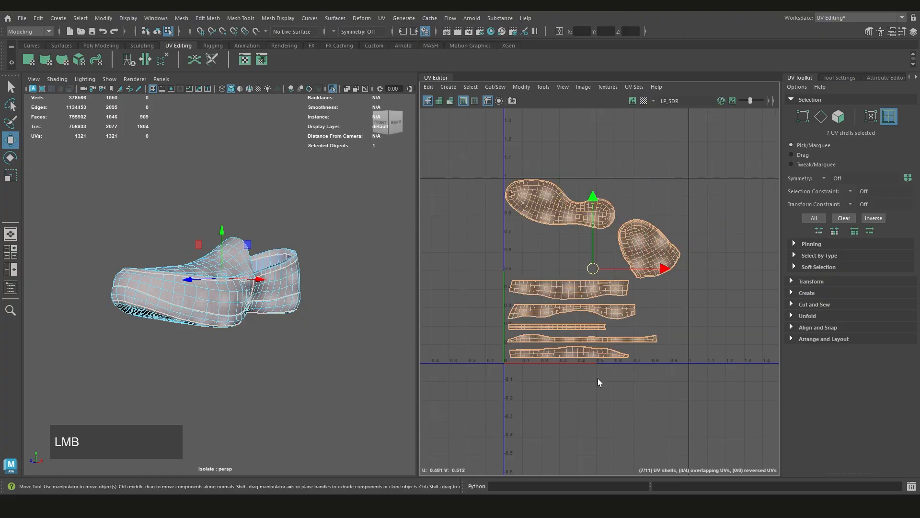
{"action": "scroll", "coordinate": [635, 350], "scroll_direction": "down", "scroll_amount": 3}
{"action": "middle_click_drag", "start_coordinate": [623, 341], "coordinate": [620, 365], "text": "shift"}
{"action": "scroll", "coordinate": [616, 340], "scroll_direction": "up", "scroll_amount": 3}
{"action": "key", "text": "ctrl+z"}
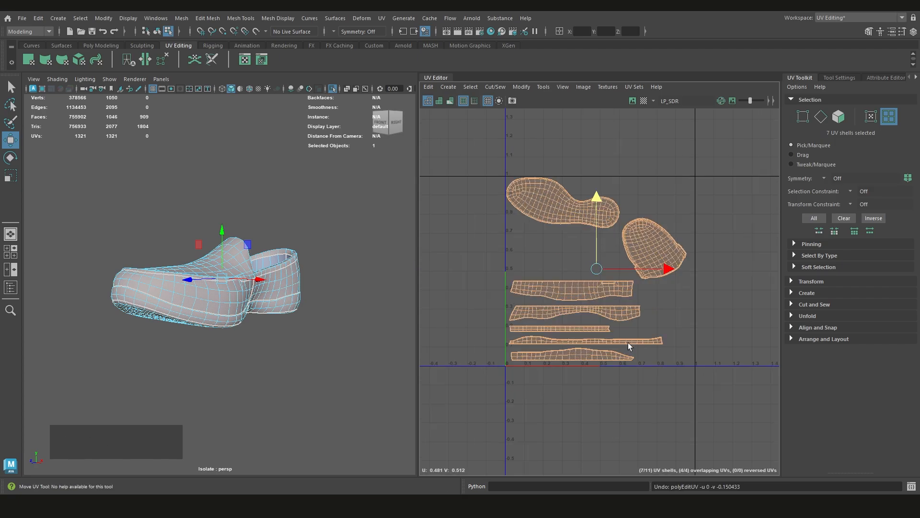
Select all seven main shells, scale them up uniformly until the longest strip nearly spans the tile, and align them to the tile's origin corner
{"action": "middle_click_drag", "start_coordinate": [680, 316], "coordinate": [665, 335], "text": "alt"}
{"action": "left_click", "coordinate": [666, 338]}
{"action": "left_click_drag", "start_coordinate": [692, 223], "coordinate": [456, 409]}
{"action": "key", "text": "r"}
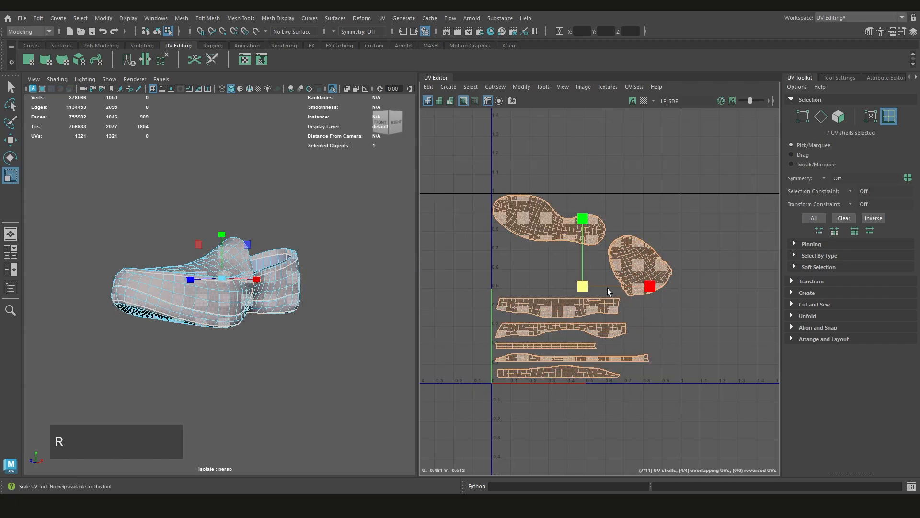
{"action": "left_click_drag", "start_coordinate": [577, 290], "coordinate": [594, 299]}
{"action": "key", "text": "w"}
{"action": "middle_click_drag", "start_coordinate": [565, 336], "coordinate": [577, 318]}
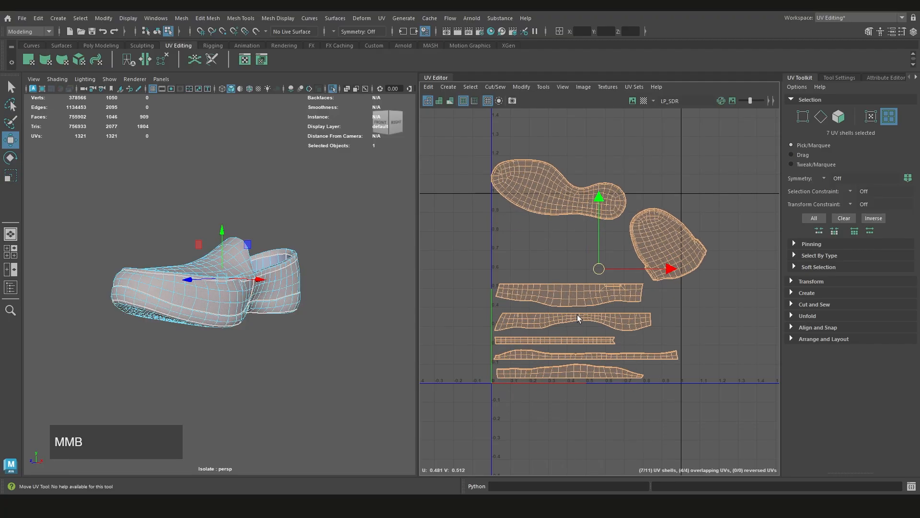
Move the sole shell down inside the tile, just above the upper wide strip
{"action": "left_click", "coordinate": [658, 321]}
{"action": "middle_click_drag", "start_coordinate": [589, 263], "coordinate": [593, 296], "text": "alt"}
{"action": "left_click", "coordinate": [567, 233]}
{"action": "middle_click_drag", "start_coordinate": [567, 234], "coordinate": [569, 298]}
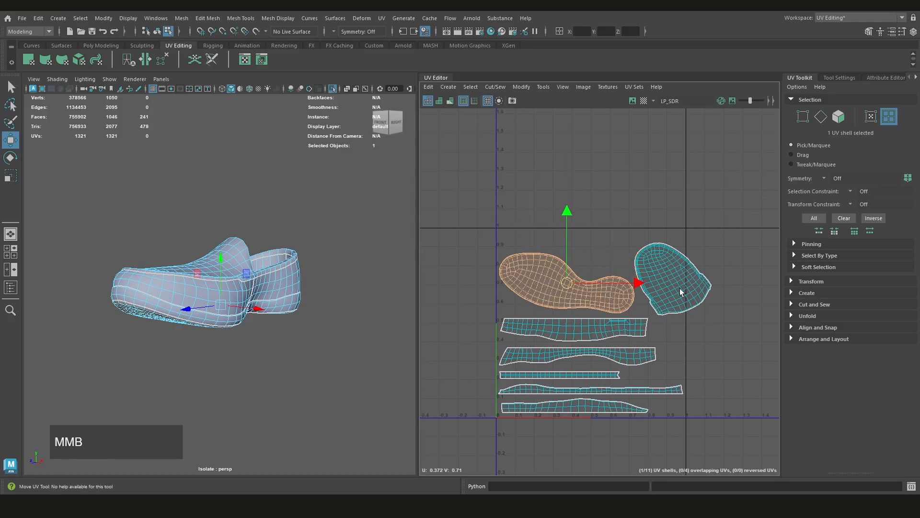
Move the toe-cap shell up and closer to the sole shell's heel end
{"action": "left_click", "coordinate": [661, 283]}
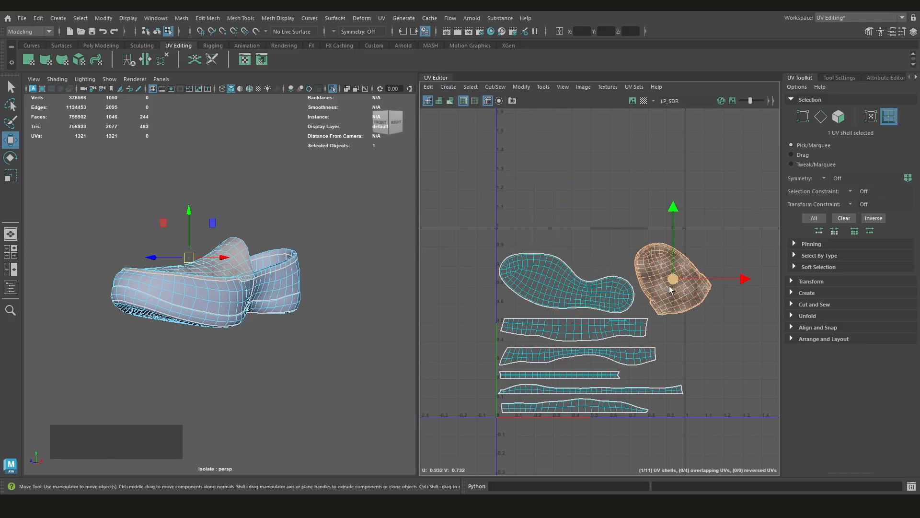
{"action": "scroll", "coordinate": [669, 286], "scroll_direction": "up", "scroll_amount": 3}
{"action": "middle_click_drag", "start_coordinate": [672, 296], "coordinate": [655, 281]}
{"action": "scroll", "coordinate": [655, 281], "scroll_direction": "down", "scroll_amount": 3}
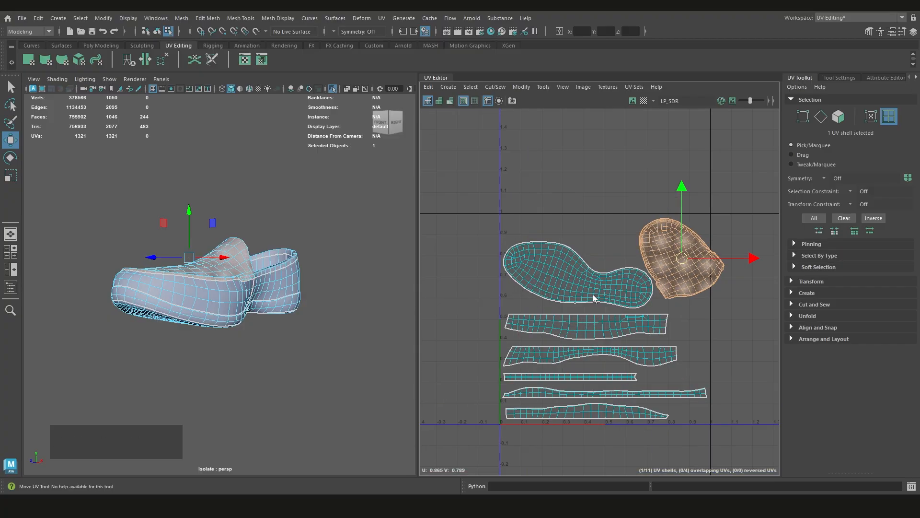
Rotate the sole shell about half a turn so its heel end faces the tile's V axis and its toe end slopes down
{"action": "left_click", "coordinate": [596, 298]}
{"action": "key", "text": "e"}
{"action": "left_click_drag", "start_coordinate": [635, 256], "coordinate": [527, 389]}
{"action": "left_click_drag", "start_coordinate": [616, 272], "coordinate": [621, 321]}
{"action": "middle_click_drag", "start_coordinate": [614, 294], "coordinate": [607, 280]}
Tuck the toe-cap shell against the upper side of the rotated sole shell, near the tile's upper corner
{"action": "key", "text": "w"}
{"action": "middle_click_drag", "start_coordinate": [671, 270], "coordinate": [633, 288], "text": "alt"}
{"action": "left_click", "coordinate": [646, 286]}
{"action": "middle_click_drag", "start_coordinate": [645, 287], "coordinate": [636, 288]}
{"action": "left_click", "coordinate": [673, 330]}
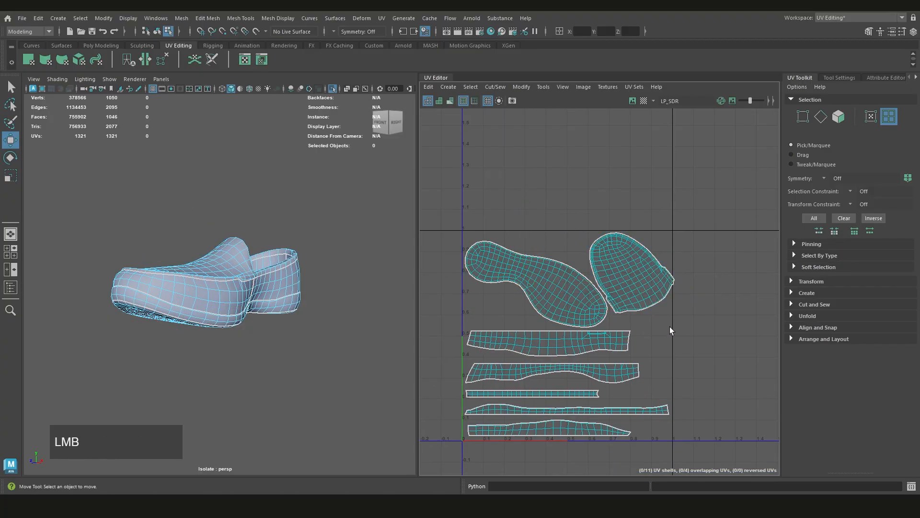
Expand the Transform settings that contain the texel density controls
{"action": "scroll", "coordinate": [670, 328], "scroll_direction": "down", "scroll_amount": 2}
{"action": "middle_click_drag", "start_coordinate": [720, 308], "coordinate": [710, 297], "text": "alt"}
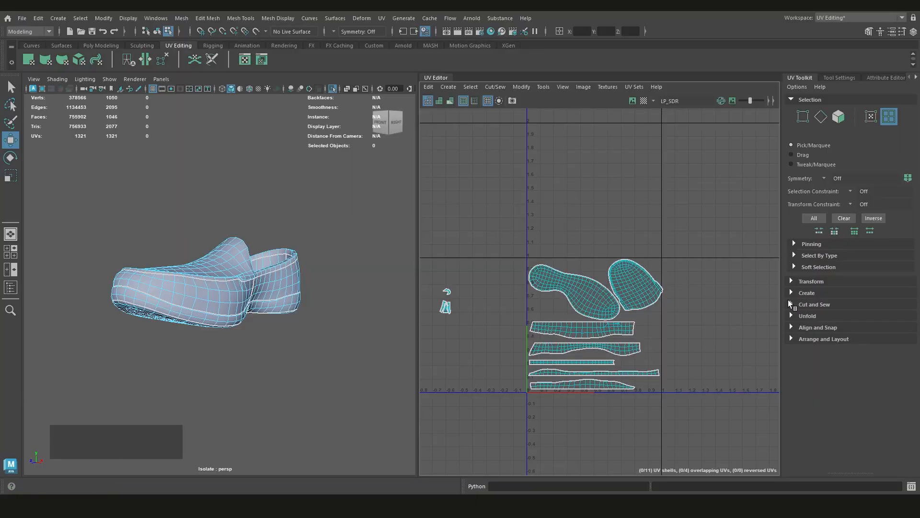
{"action": "left_click", "coordinate": [790, 282]}
{"action": "scroll", "coordinate": [796, 377], "scroll_direction": "down", "scroll_amount": 6}
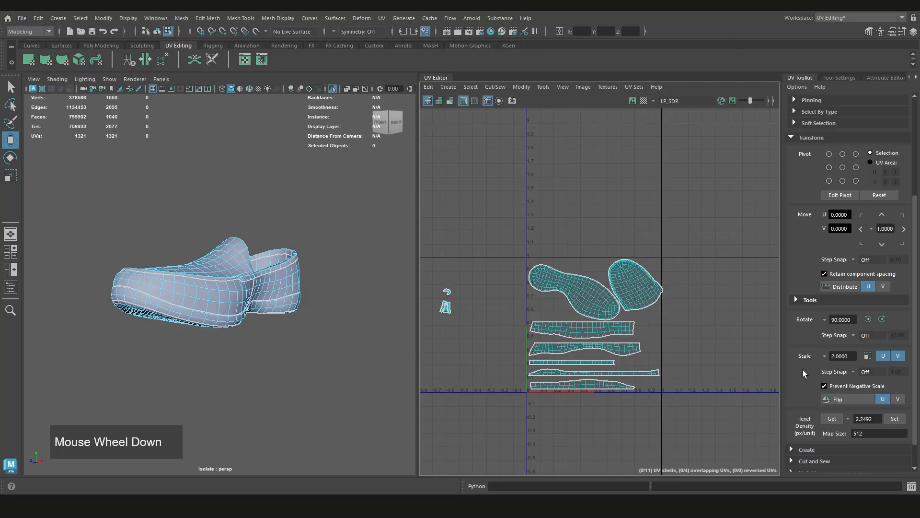
{"action": "scroll", "coordinate": [653, 387], "scroll_direction": "up", "scroll_amount": 2}
{"action": "scroll", "coordinate": [673, 318], "scroll_direction": "up", "scroll_amount": 1, "text": "alt"}
{"action": "scroll", "coordinate": [682, 341], "scroll_direction": "down", "scroll_amount": 2}
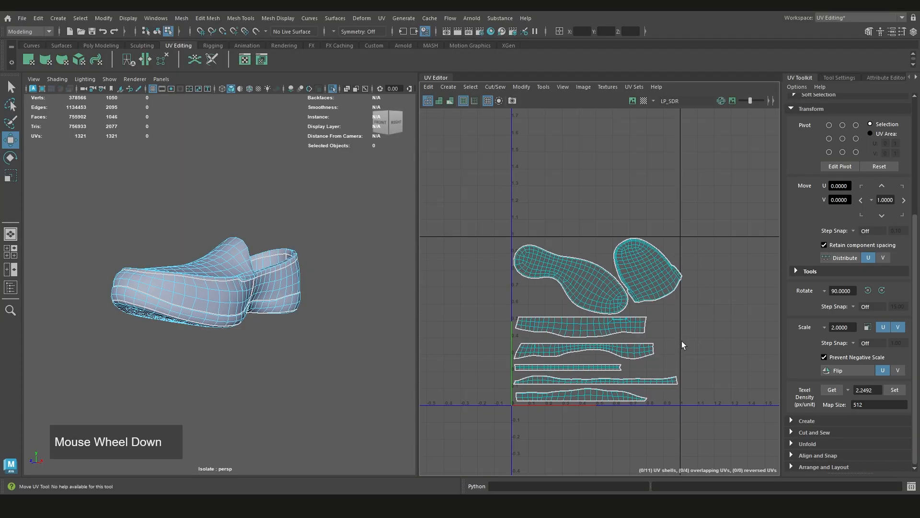
{"action": "scroll", "coordinate": [581, 281], "scroll_direction": "up", "scroll_amount": 2}
Apply the checker map to the shoe and inspect its pattern from the side and from above
{"action": "left_click", "coordinate": [581, 282]}
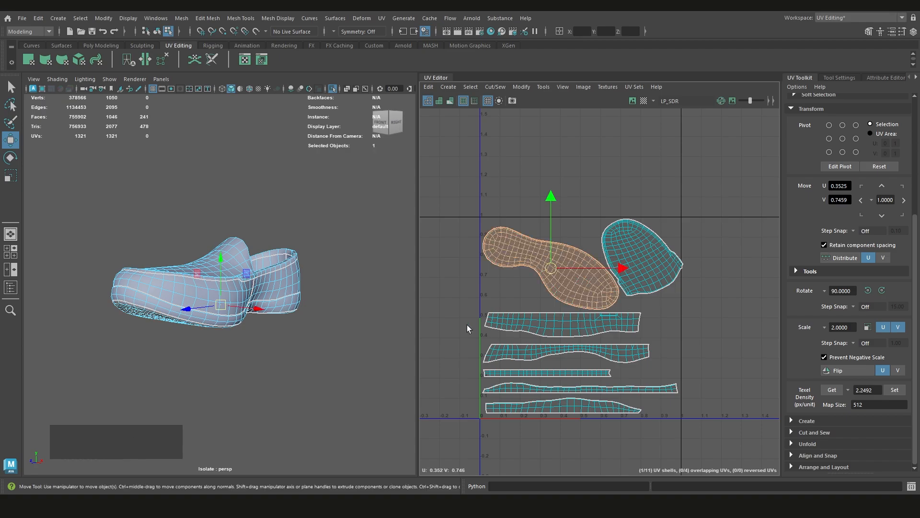
{"action": "left_click", "coordinate": [644, 101]}
{"action": "scroll", "coordinate": [201, 288], "scroll_direction": "up", "scroll_amount": 3, "text": "alt"}
{"action": "left_click_drag", "start_coordinate": [202, 297], "coordinate": [305, 311], "text": "alt"}
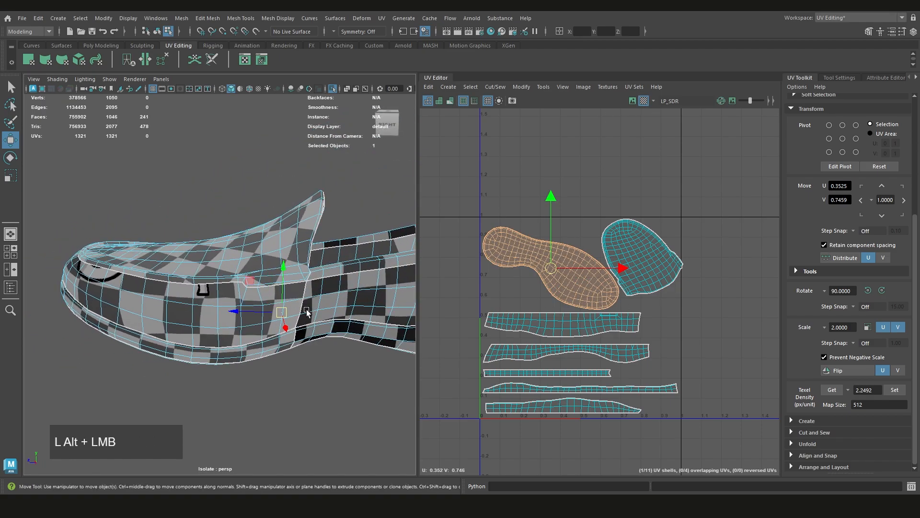
{"action": "middle_click_drag", "start_coordinate": [297, 304], "coordinate": [266, 324], "text": "alt"}
{"action": "left_click_drag", "start_coordinate": [365, 163], "coordinate": [391, 253], "text": "alt"}
{"action": "middle_click_drag", "start_coordinate": [391, 254], "coordinate": [364, 259], "text": "alt"}
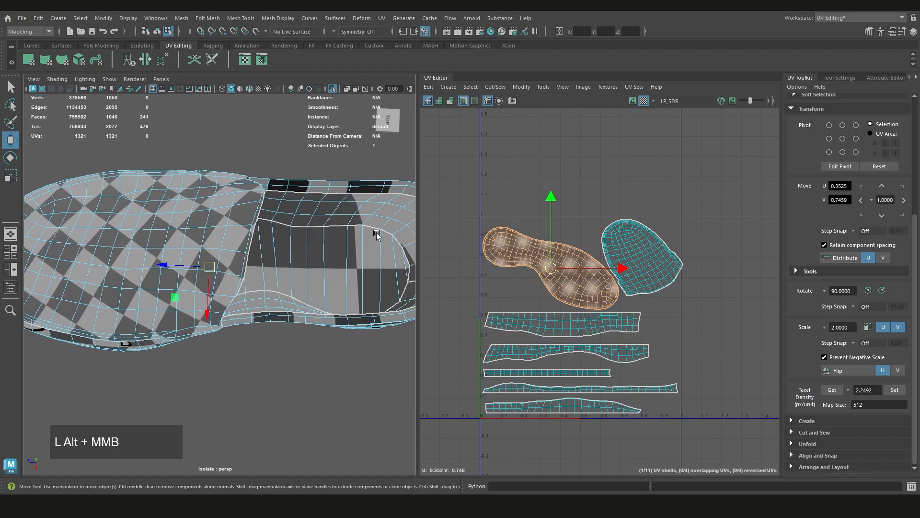
{"action": "scroll", "coordinate": [701, 325], "scroll_direction": "down", "scroll_amount": 5}
{"action": "scroll", "coordinate": [667, 317], "scroll_direction": "up", "scroll_amount": 2}
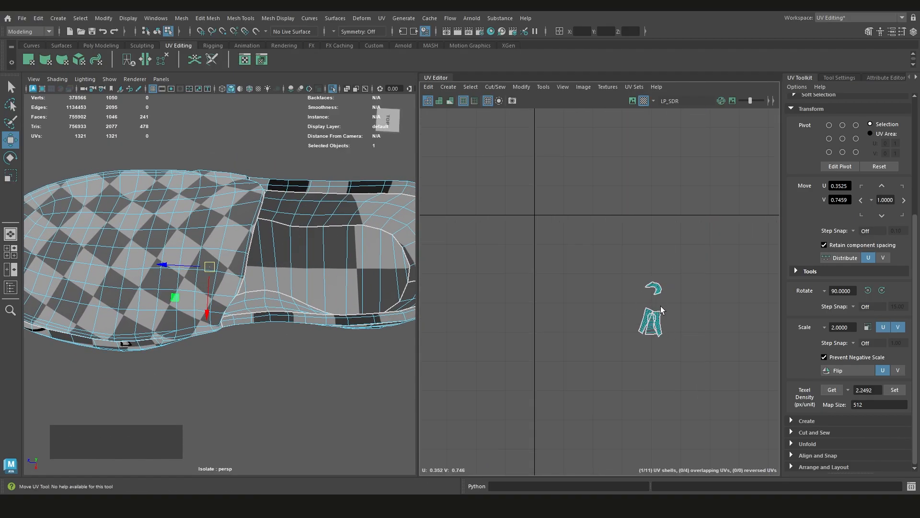
{"action": "scroll", "coordinate": [308, 323], "scroll_direction": "down", "scroll_amount": 3}
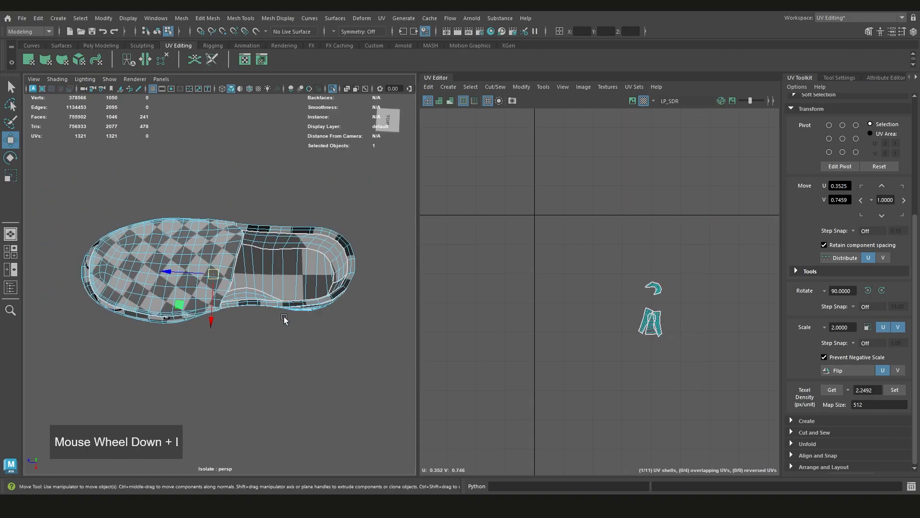
{"action": "left_click_drag", "start_coordinate": [308, 322], "coordinate": [299, 320], "text": "alt"}
{"action": "middle_click_drag", "start_coordinate": [299, 319], "coordinate": [279, 302], "text": "alt"}
Compare the checker size across the shoe's front and heel side panels, selecting each panel's wide strip shell in the layout
{"action": "middle_click_drag", "start_coordinate": [463, 328], "coordinate": [733, 302], "text": "alt"}
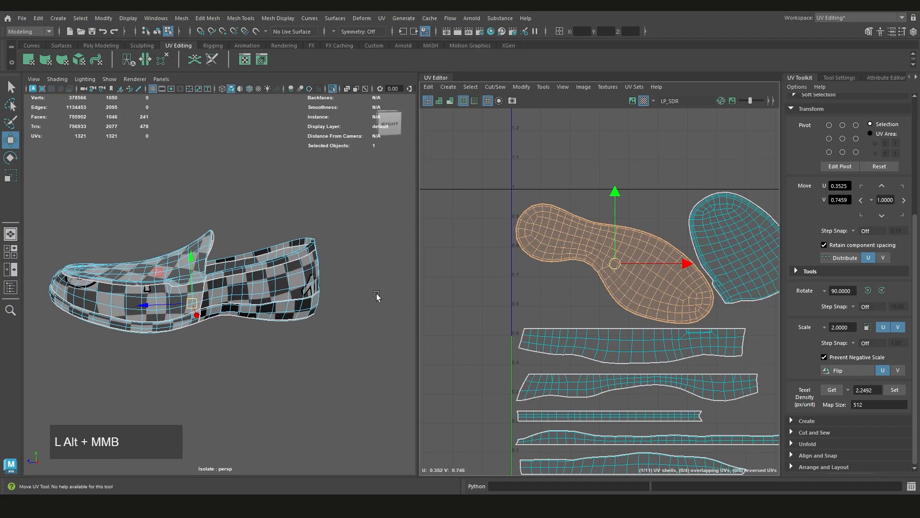
{"action": "scroll", "coordinate": [590, 306], "scroll_direction": "down", "scroll_amount": 2}
{"action": "scroll", "coordinate": [211, 287], "scroll_direction": "up", "scroll_amount": 3}
{"action": "scroll", "coordinate": [206, 284], "scroll_direction": "up", "scroll_amount": 4}
{"action": "mouse_move", "coordinate": [208, 276]}
{"action": "left_mouse_down", "text": "alt"}
{"action": "mouse_move", "coordinate": [201, 292]}
{"action": "mouse_move", "coordinate": [197, 282]}
{"action": "left_mouse_up", "text": "alt"}
{"action": "middle_click_drag", "start_coordinate": [198, 282], "coordinate": [282, 295], "text": "alt"}
{"action": "scroll", "coordinate": [299, 261], "scroll_direction": "down", "scroll_amount": 4}
{"action": "left_click", "coordinate": [222, 266]}
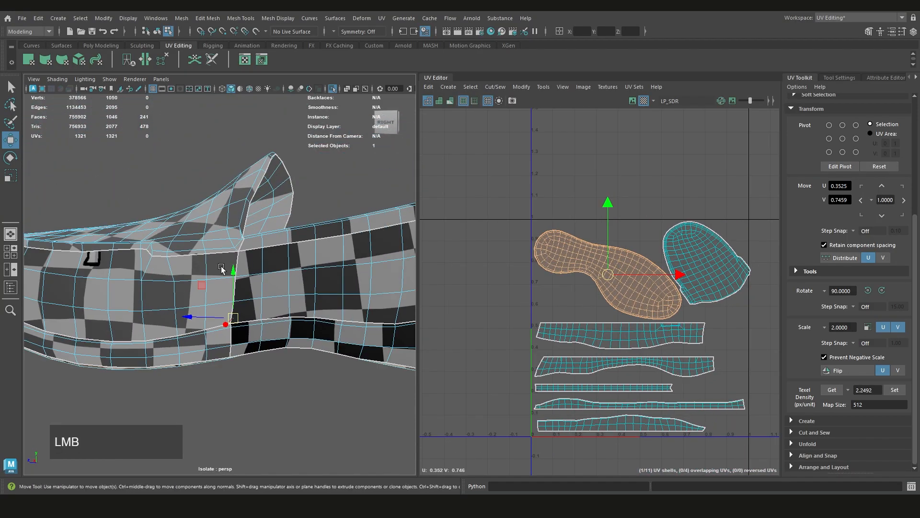
{"action": "left_click", "coordinate": [294, 266]}
{"action": "left_click", "coordinate": [678, 338]}
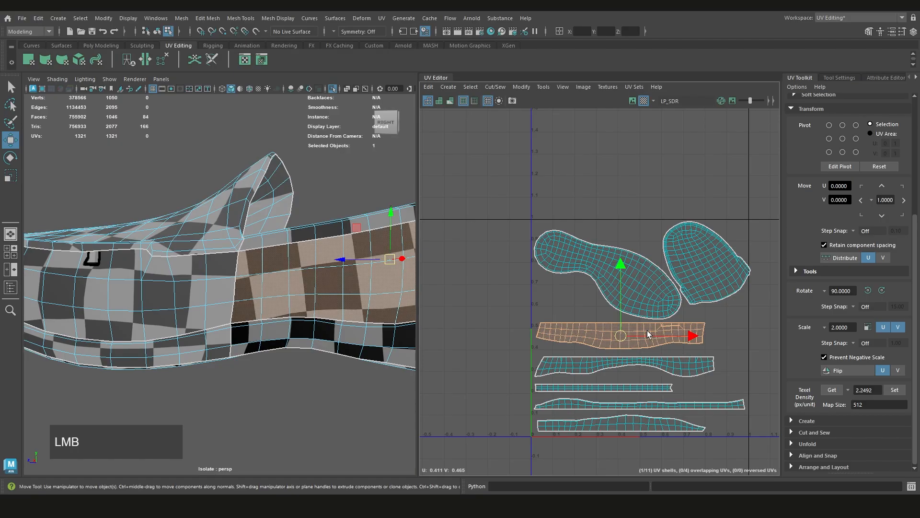
{"action": "left_click", "coordinate": [656, 368]}
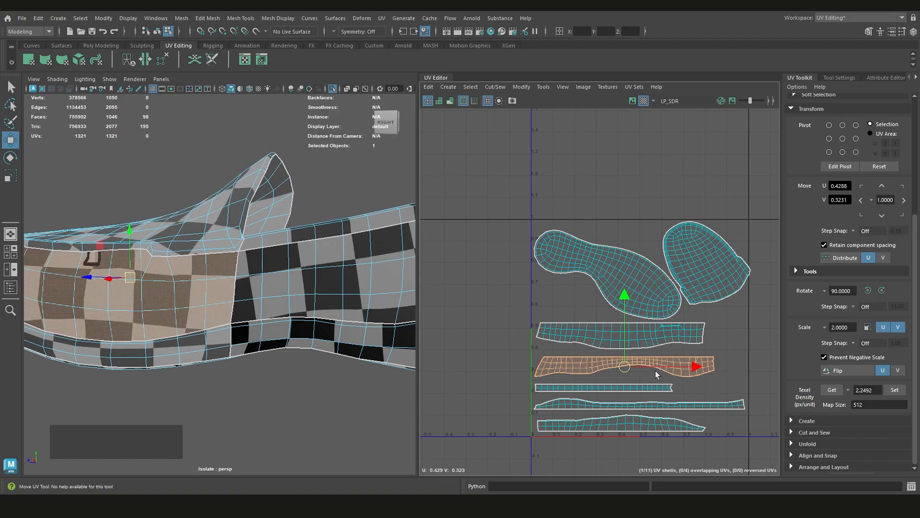
Try scaling up the wavy front-panel strip to see its effect on the checker size, and undo the scaling
{"action": "scroll", "coordinate": [635, 346], "scroll_direction": "down", "scroll_amount": 2}
{"action": "key", "text": "r"}
{"action": "middle_click_drag", "start_coordinate": [618, 346], "coordinate": [695, 408]}
{"action": "scroll", "coordinate": [223, 303], "scroll_direction": "up", "scroll_amount": 4}
{"action": "scroll", "coordinate": [223, 303], "scroll_direction": "down", "scroll_amount": 6}
{"action": "middle_click_drag", "start_coordinate": [222, 303], "coordinate": [201, 269], "text": "alt"}
{"action": "scroll", "coordinate": [265, 310], "scroll_direction": "up", "scroll_amount": 4}
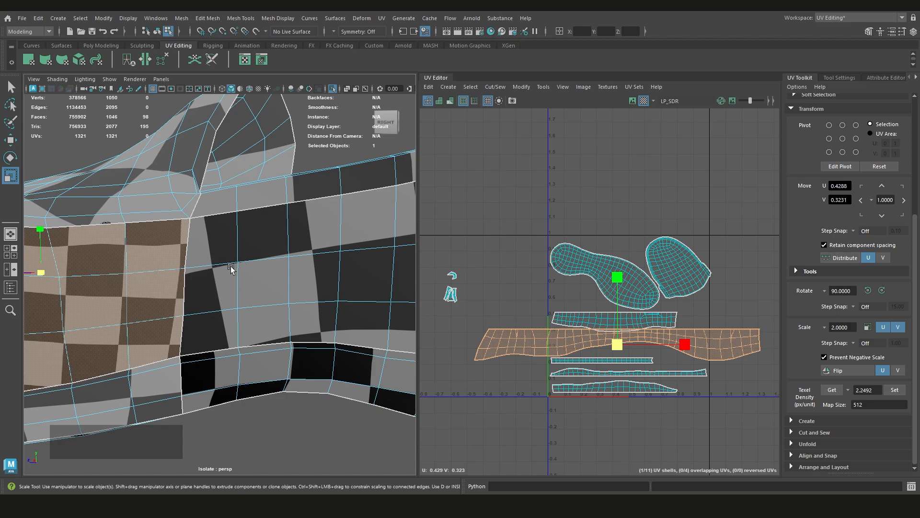
{"action": "key", "text": "ctrl+z"}
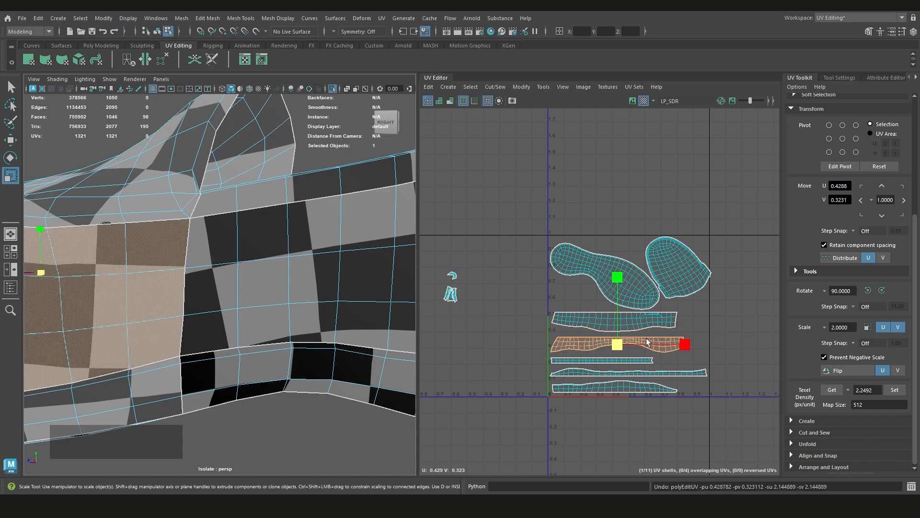
Try adjusting the upper wide heel-panel strip, undo the change, and clear the selection
{"action": "left_click", "coordinate": [647, 325]}
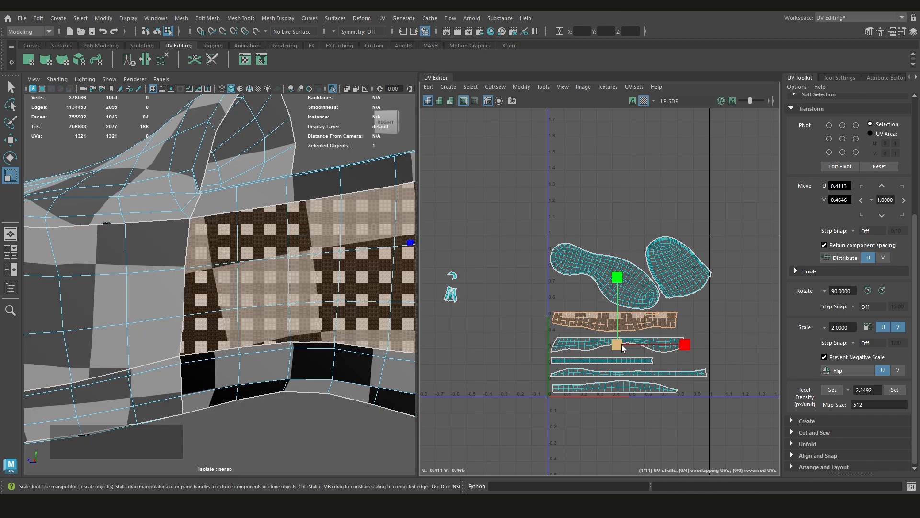
{"action": "middle_click_drag", "start_coordinate": [637, 325], "coordinate": [592, 340]}
{"action": "key", "text": "ctrl+z"}
{"action": "left_click", "coordinate": [704, 326]}
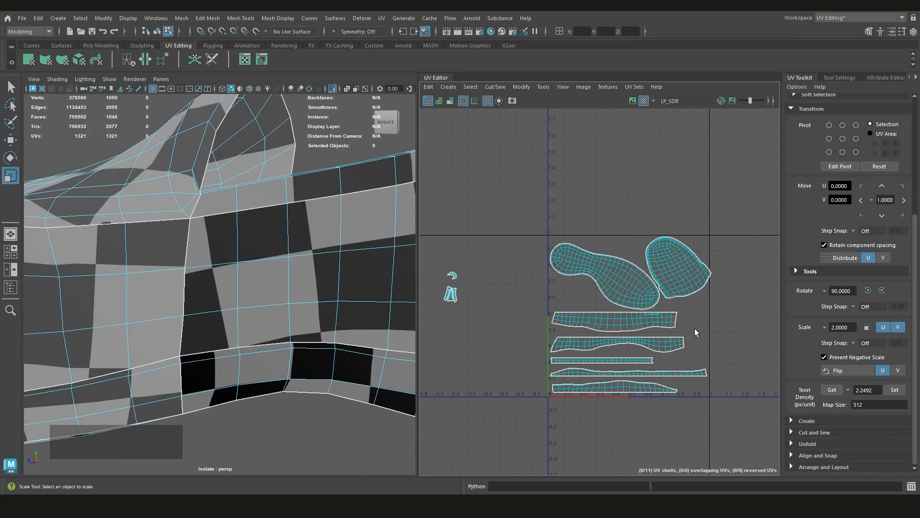
Try scaling and moving one of the small shells outside the tile, and undo both changes
{"action": "scroll", "coordinate": [696, 332], "scroll_direction": "down", "scroll_amount": 2}
{"action": "scroll", "coordinate": [696, 340], "scroll_direction": "up", "scroll_amount": 2}
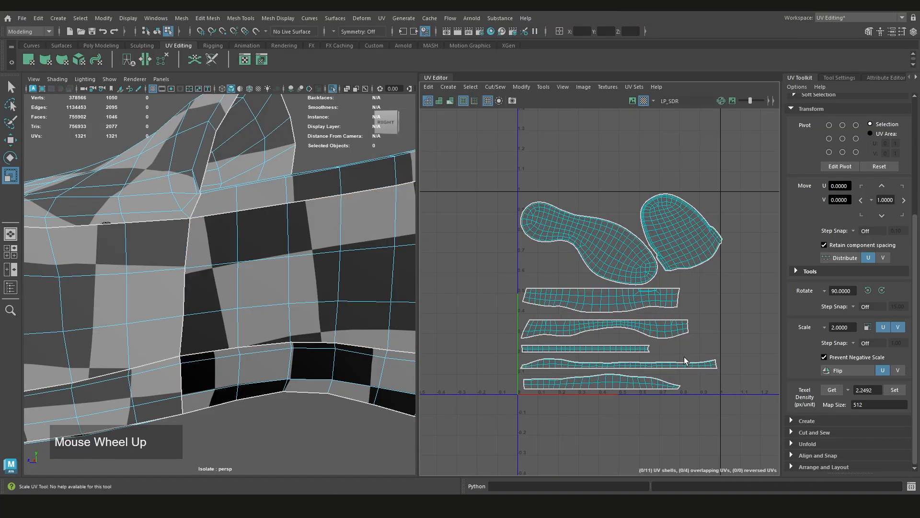
{"action": "scroll", "coordinate": [640, 349], "scroll_direction": "down", "scroll_amount": 2}
{"action": "scroll", "coordinate": [467, 294], "scroll_direction": "up", "scroll_amount": 3}
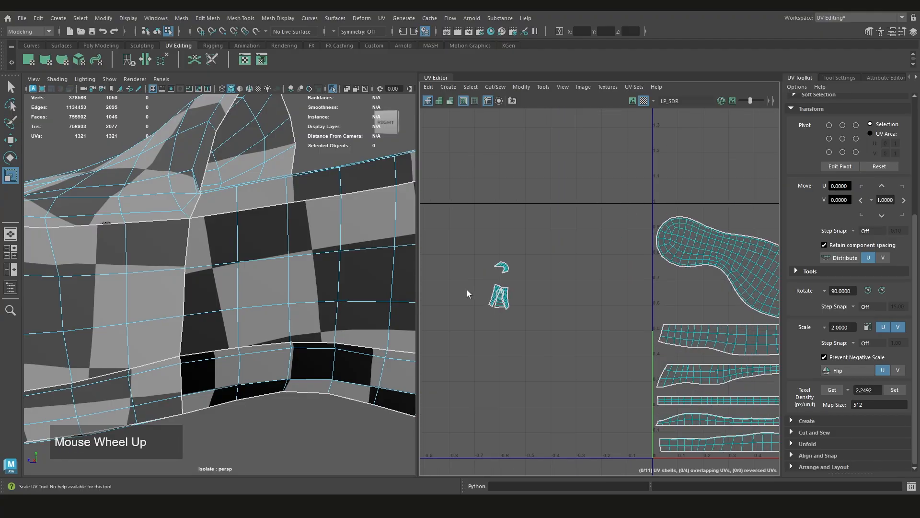
{"action": "left_click", "coordinate": [498, 296]}
{"action": "mouse_move", "coordinate": [500, 298]}
{"action": "middle_mouse_down"}
{"action": "mouse_move", "coordinate": [642, 323]}
{"action": "mouse_move", "coordinate": [617, 327]}
{"action": "mouse_move", "coordinate": [757, 331]}
{"action": "mouse_move", "coordinate": [442, 301]}
{"action": "mouse_move", "coordinate": [496, 301]}
{"action": "middle_mouse_up"}
{"action": "key", "text": "ctrl+z"}
{"action": "key", "text": "w"}
{"action": "key", "text": "ctrl+z"}
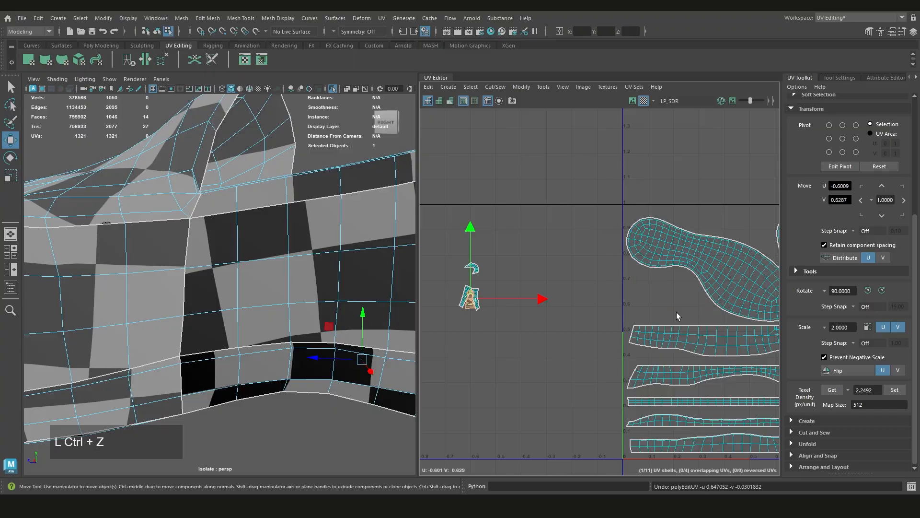
Nudge the toe-cap shell slightly, then move and slightly rotate the sole shell so it sits higher and closer to the tile's V axis
{"action": "scroll", "coordinate": [624, 286], "scroll_direction": "up", "scroll_amount": 2}
{"action": "left_click", "coordinate": [645, 291]}
{"action": "scroll", "coordinate": [646, 292], "scroll_direction": "up", "scroll_amount": 2}
{"action": "middle_click_drag", "start_coordinate": [646, 292], "coordinate": [646, 312]}
{"action": "scroll", "coordinate": [698, 235], "scroll_direction": "down", "scroll_amount": 3}
{"action": "scroll", "coordinate": [583, 287], "scroll_direction": "up", "scroll_amount": 3}
{"action": "left_click", "coordinate": [593, 304]}
{"action": "middle_click_drag", "start_coordinate": [593, 304], "coordinate": [591, 303]}
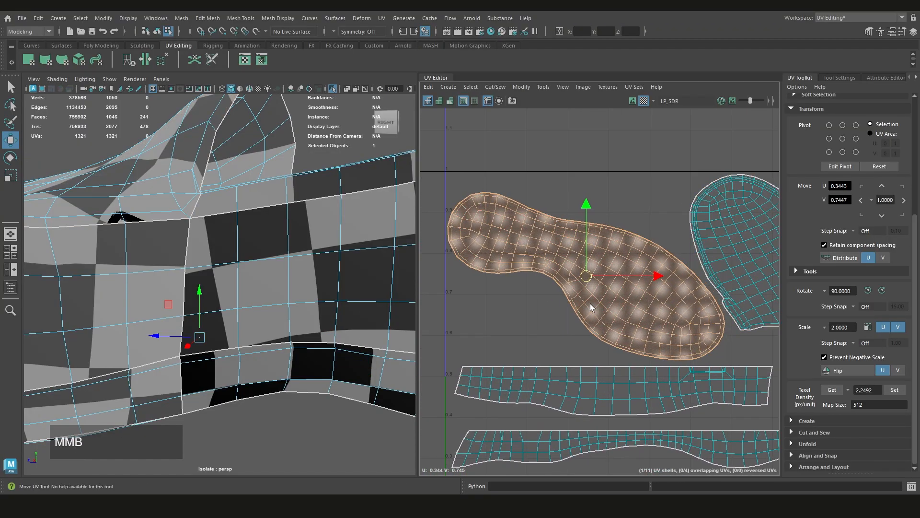
{"action": "key", "text": "e"}
{"action": "left_click_drag", "start_coordinate": [648, 257], "coordinate": [651, 264]}
{"action": "key", "text": "w"}
{"action": "middle_click_drag", "start_coordinate": [598, 286], "coordinate": [597, 278]}
Shift the toe-cap shell closer to the sole shell so that it lies fully inside the tile
{"action": "scroll", "coordinate": [608, 293], "scroll_direction": "up", "scroll_amount": 2}
{"action": "left_click", "coordinate": [608, 293]}
{"action": "middle_click_drag", "start_coordinate": [771, 280], "coordinate": [622, 310], "text": "alt"}
{"action": "scroll", "coordinate": [605, 294], "scroll_direction": "down", "scroll_amount": 5}
{"action": "left_click", "coordinate": [641, 321]}
Get the toe-cap shell's texel density and apply that 12.8324 px/unit value to the sole shell and the five strip shells
{"action": "left_click", "coordinate": [618, 291]}
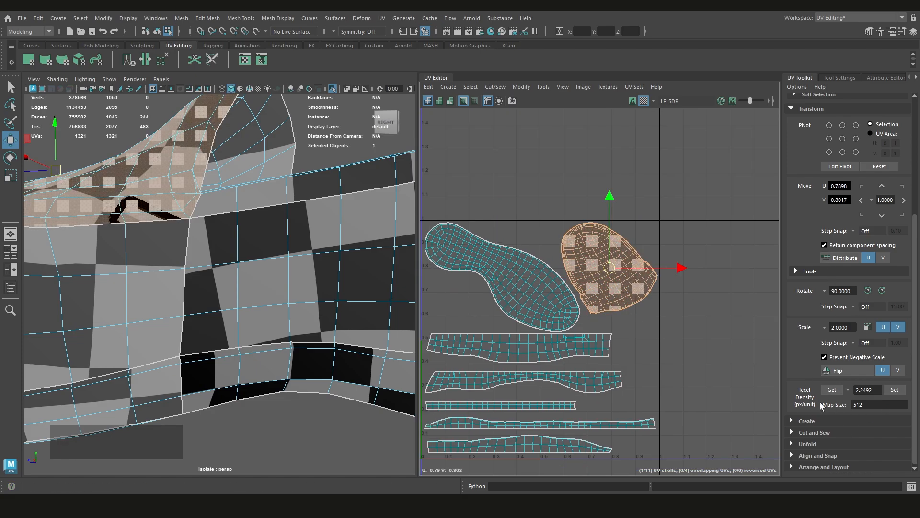
{"action": "left_click", "coordinate": [836, 392]}
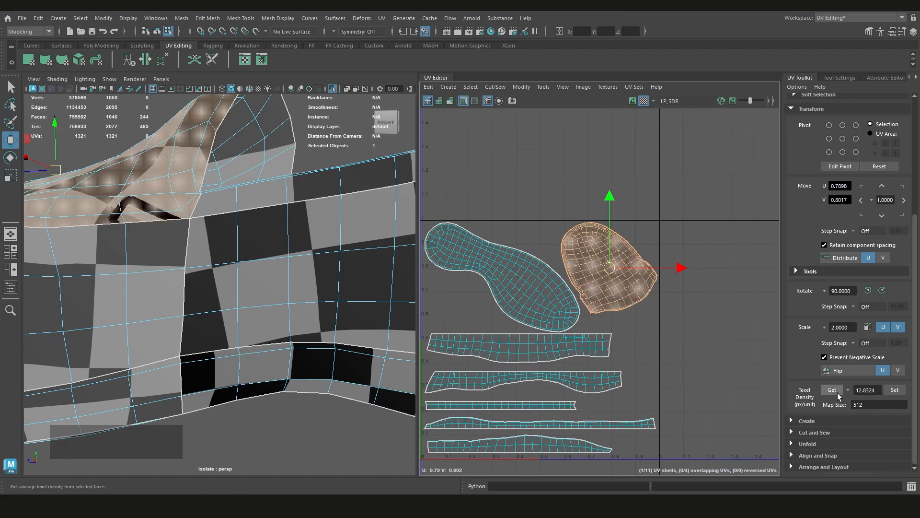
{"action": "left_click", "coordinate": [516, 300]}
{"action": "scroll", "coordinate": [599, 307], "scroll_direction": "down", "scroll_amount": 3}
{"action": "middle_click_drag", "start_coordinate": [599, 345], "coordinate": [631, 322], "text": "alt"}
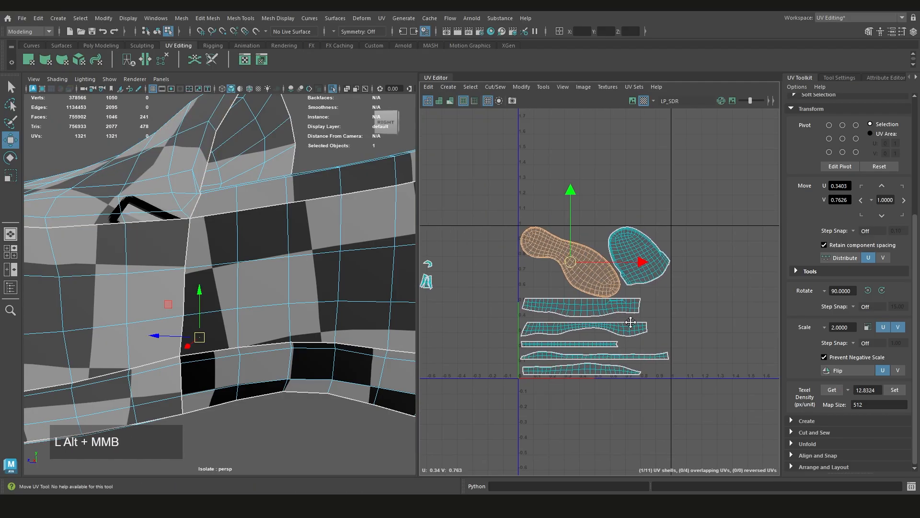
{"action": "scroll", "coordinate": [630, 322], "scroll_direction": "up", "scroll_amount": 2}
{"action": "left_click", "coordinate": [571, 301], "text": "shift"}
{"action": "left_click", "coordinate": [596, 331], "text": "shift"}
{"action": "left_click", "coordinate": [598, 351], "text": "shift"}
{"action": "left_click", "coordinate": [599, 367], "text": "shift"}
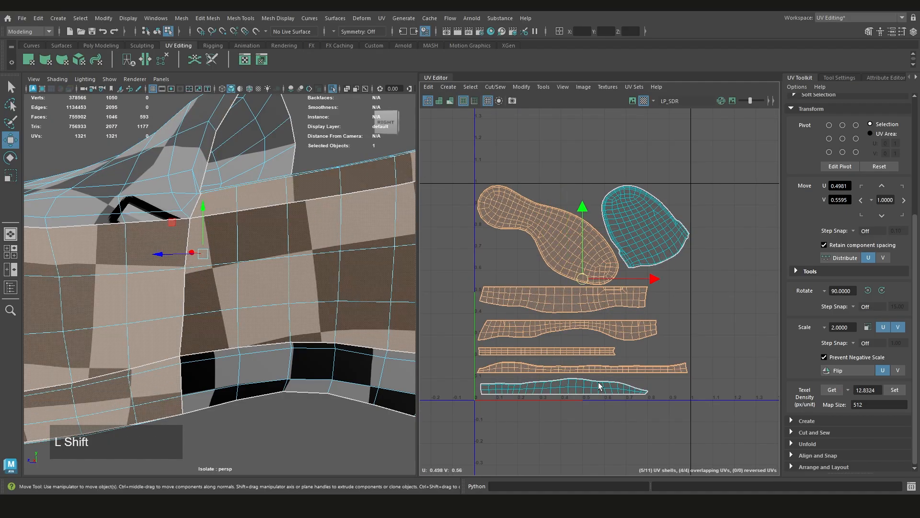
{"action": "left_click", "coordinate": [598, 386], "text": "shift"}
{"action": "left_click", "coordinate": [894, 389]}
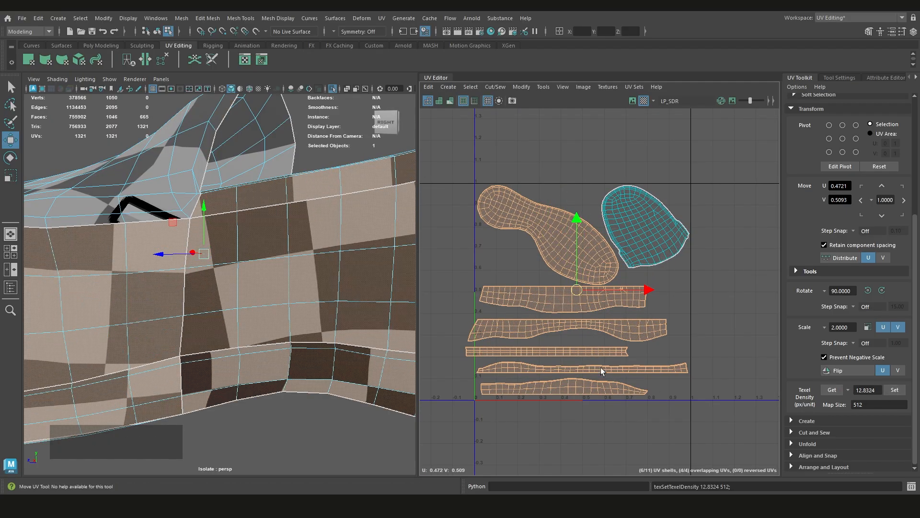
Compare the layout before and after the density change by undoing and redoing it, and inspect the texel density of the strip shells
{"action": "key", "text": "ctrl+z"}
{"action": "key", "text": "shift+z"}
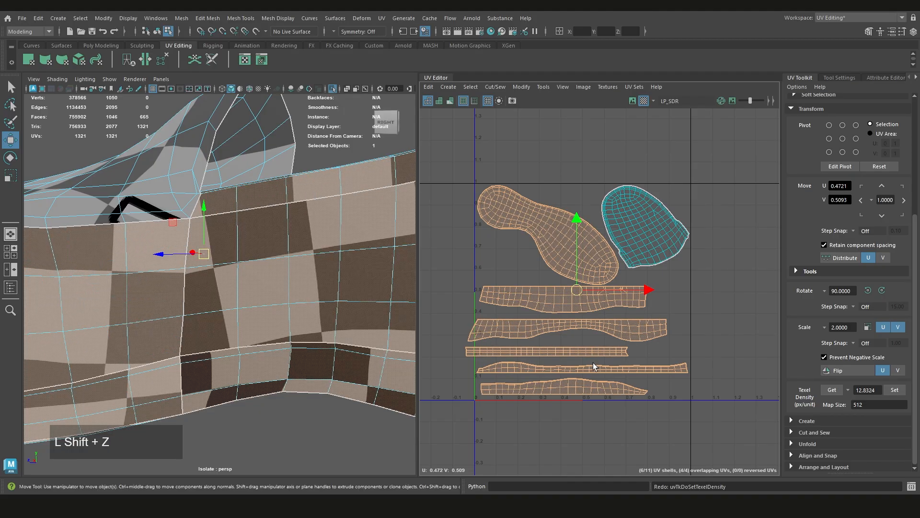
{"action": "left_click", "coordinate": [672, 308]}
{"action": "left_click", "coordinate": [588, 289]}
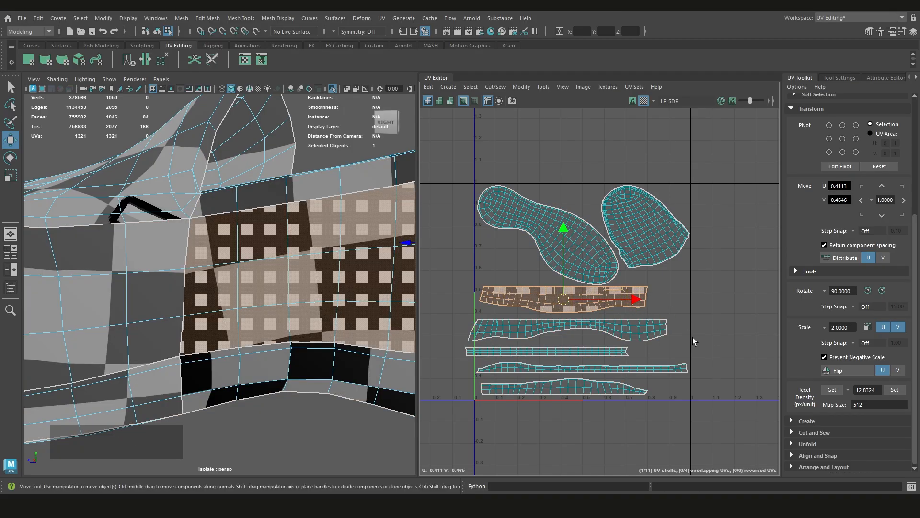
{"action": "left_click", "coordinate": [826, 389]}
{"action": "left_click", "coordinate": [828, 389]}
{"action": "left_click", "coordinate": [629, 331]}
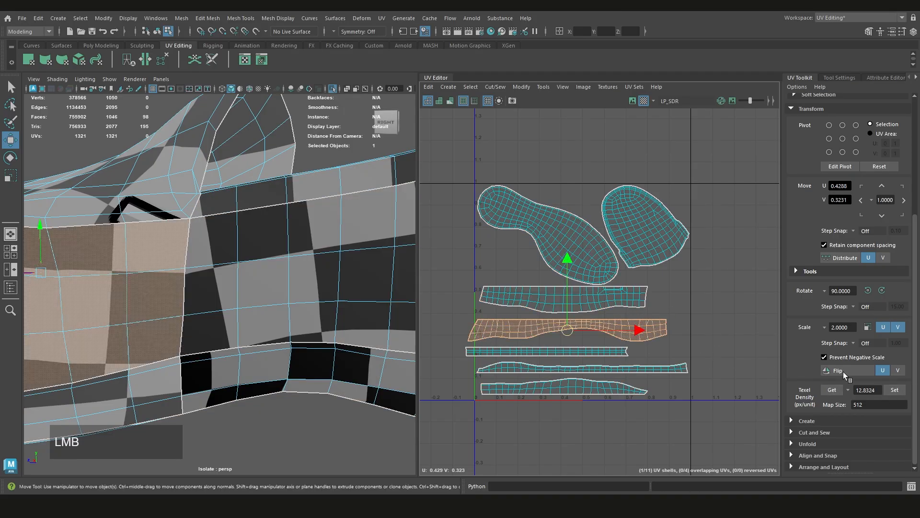
{"action": "left_click", "coordinate": [594, 352]}
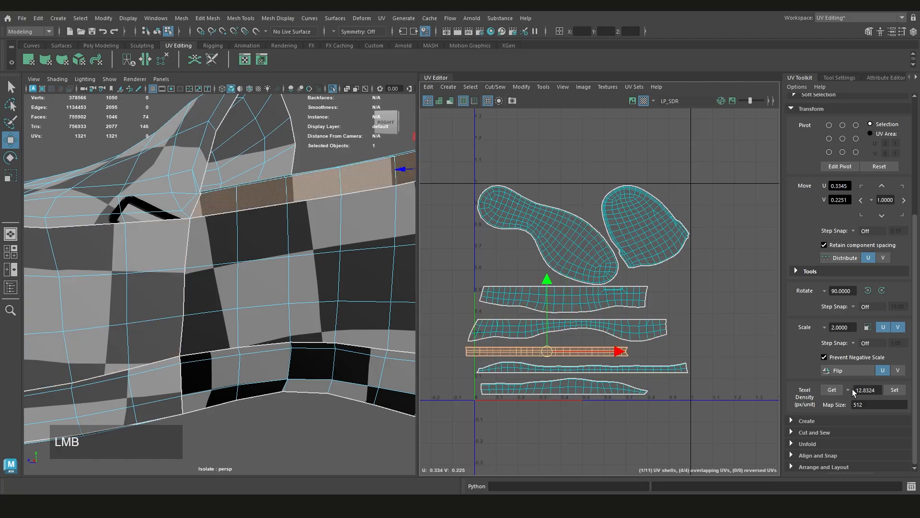
{"action": "left_click", "coordinate": [599, 369]}
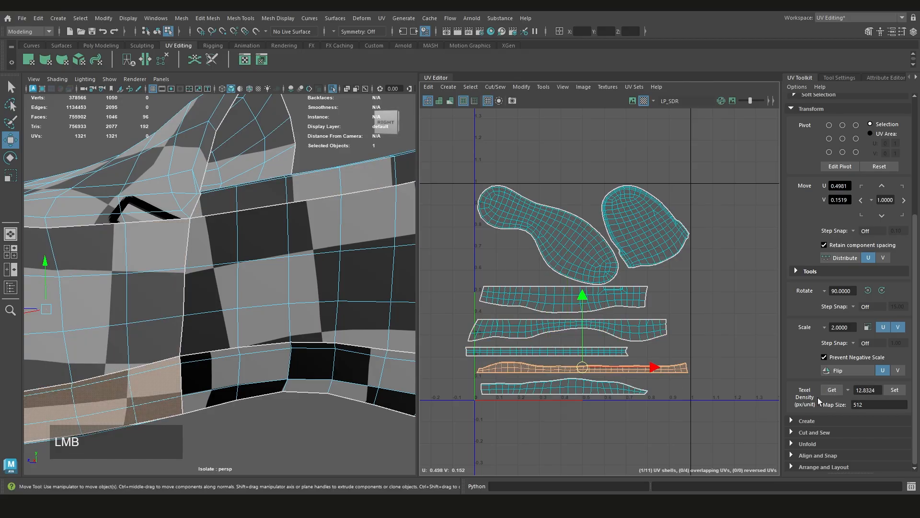
{"action": "left_click", "coordinate": [614, 386]}
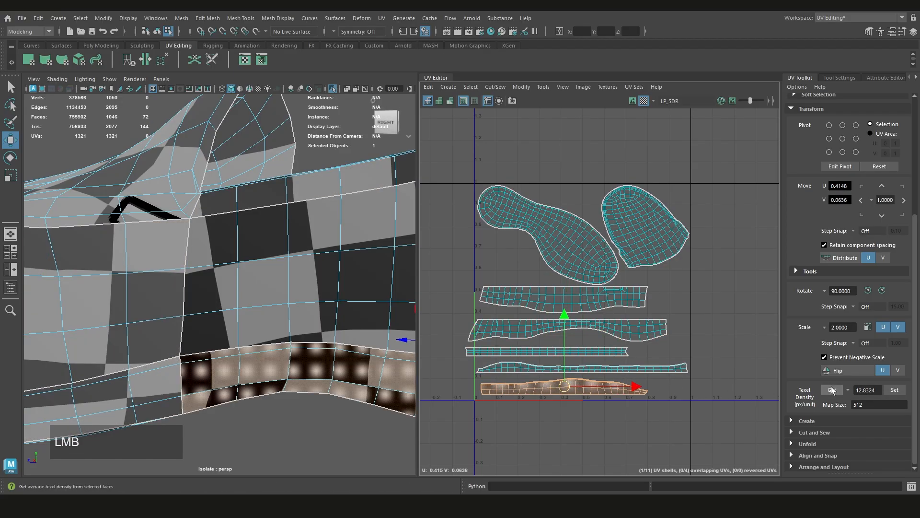
Move the second and third strip shells away from the V axis so that they lie fully inside the tile
{"action": "left_click", "coordinate": [571, 265]}
{"action": "scroll", "coordinate": [461, 307], "scroll_direction": "down", "scroll_amount": 5}
{"action": "scroll", "coordinate": [225, 291], "scroll_direction": "down", "scroll_amount": 3}
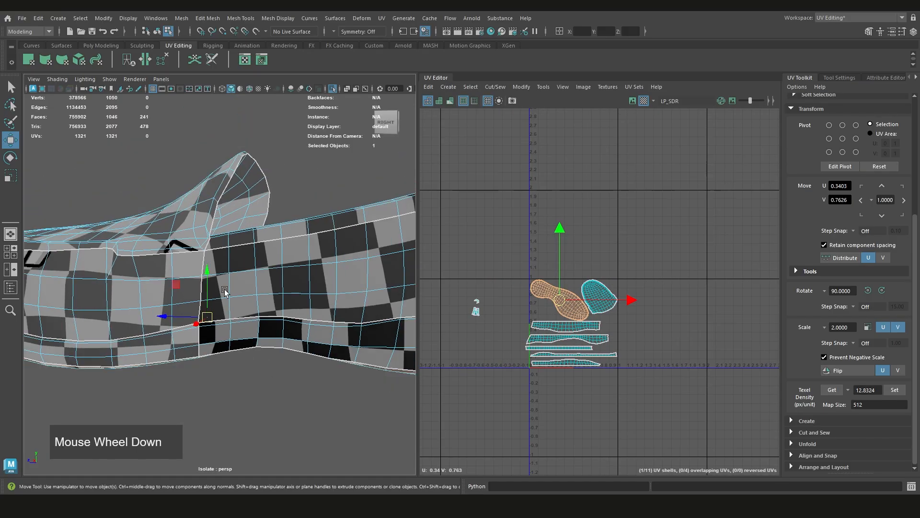
{"action": "scroll", "coordinate": [546, 314], "scroll_direction": "up", "scroll_amount": 4}
{"action": "middle_click_drag", "start_coordinate": [680, 375], "coordinate": [550, 329], "text": "alt"}
{"action": "scroll", "coordinate": [565, 320], "scroll_direction": "up", "scroll_amount": 4}
{"action": "left_click", "coordinate": [563, 319]}
{"action": "middle_click_drag", "start_coordinate": [488, 321], "coordinate": [504, 320]}
{"action": "left_click", "coordinate": [514, 353]}
{"action": "mouse_move", "coordinate": [514, 352]}
{"action": "middle_mouse_down"}
{"action": "mouse_move", "coordinate": [536, 350]}
{"action": "mouse_move", "coordinate": [543, 375]}
{"action": "middle_mouse_up"}
{"action": "left_click", "coordinate": [541, 377]}
Shift the five strip shells slightly downward one by one, keeping them separated and leaving more room below the sole shell
{"action": "left_click", "coordinate": [554, 407]}
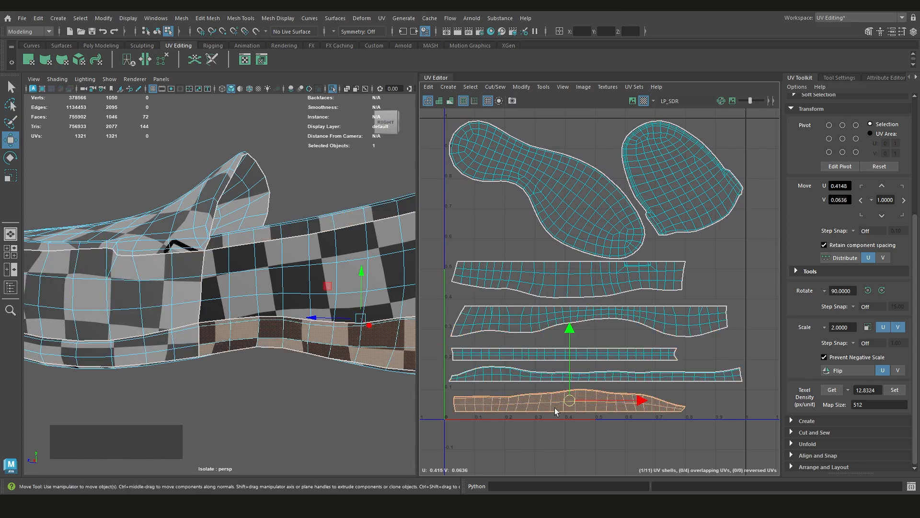
{"action": "middle_click_drag", "start_coordinate": [554, 407], "coordinate": [551, 410]}
{"action": "left_click", "coordinate": [609, 375]}
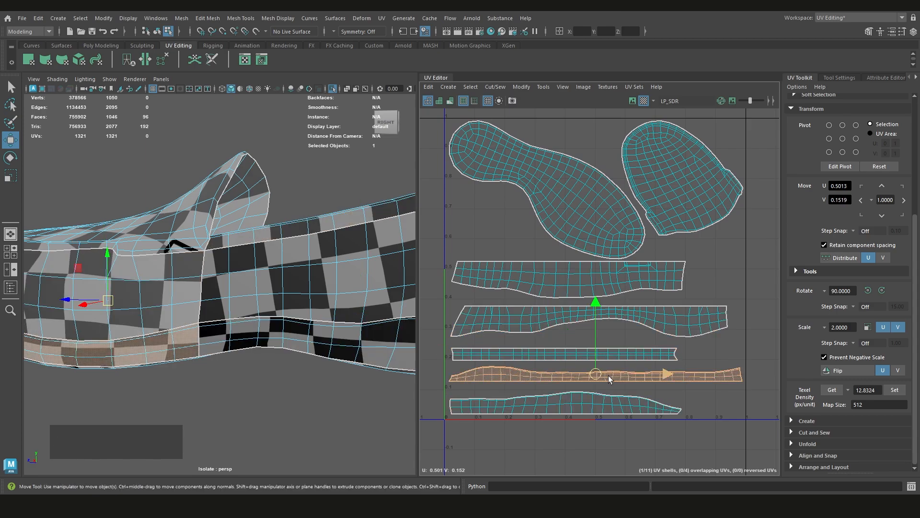
{"action": "middle_click_drag", "start_coordinate": [609, 376], "coordinate": [595, 380]}
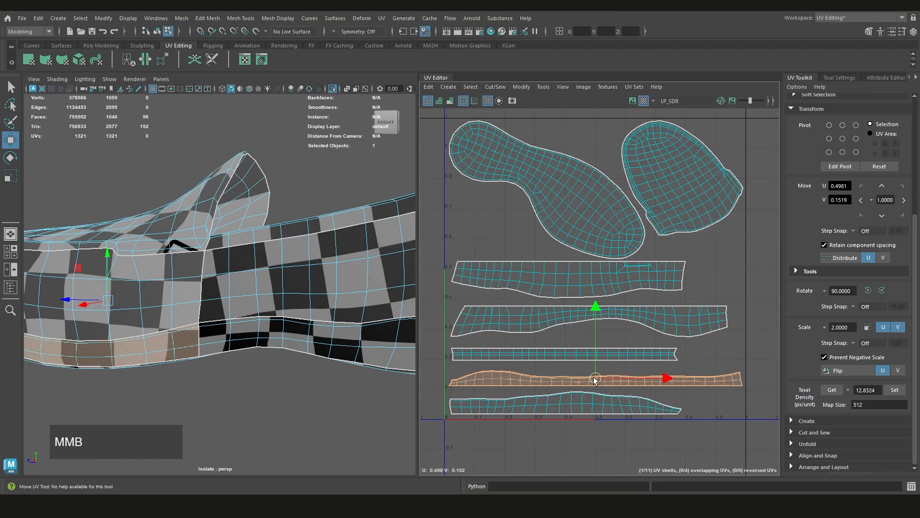
{"action": "left_click", "coordinate": [551, 354]}
{"action": "middle_click_drag", "start_coordinate": [542, 358], "coordinate": [539, 360]}
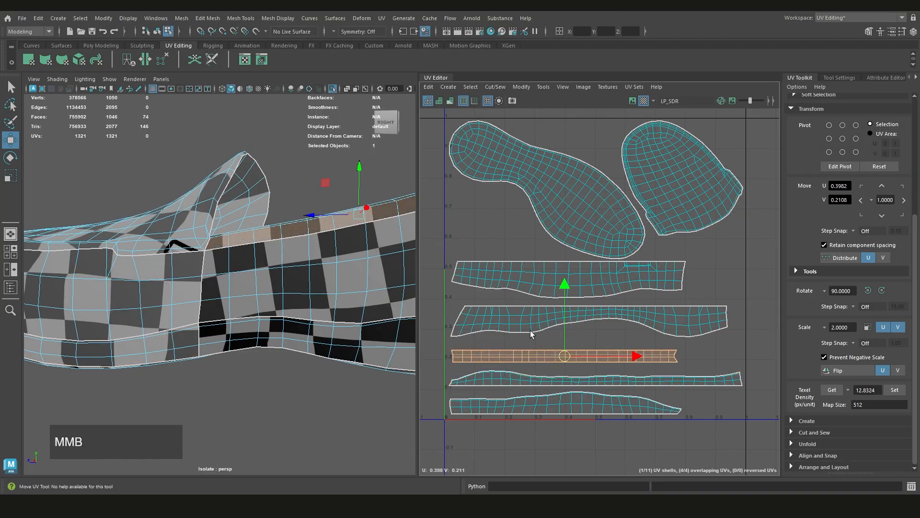
{"action": "left_click", "coordinate": [530, 322]}
{"action": "middle_click_drag", "start_coordinate": [530, 322], "coordinate": [531, 326]}
{"action": "left_click", "coordinate": [538, 282]}
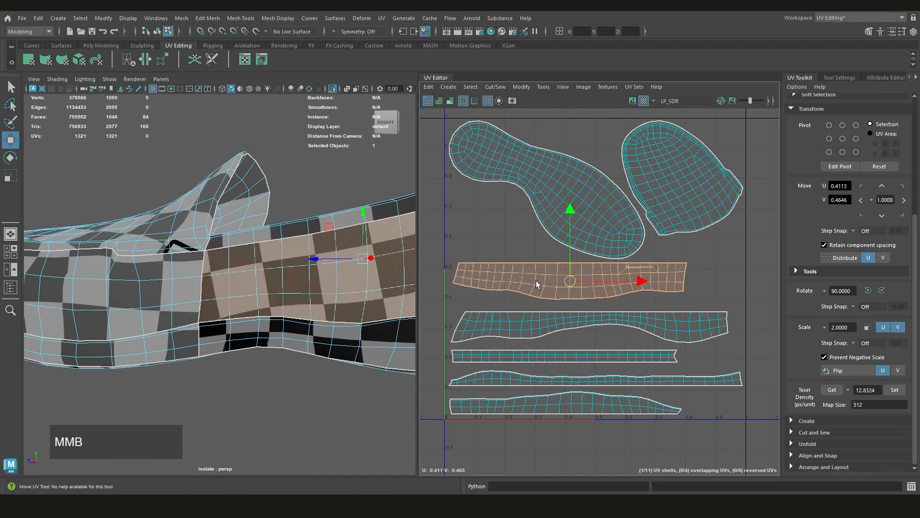
{"action": "middle_click_drag", "start_coordinate": [538, 282], "coordinate": [539, 290]}
Select all seven shells in the 0–1 tile and open the Layout UVs options
{"action": "scroll", "coordinate": [688, 327], "scroll_direction": "down", "scroll_amount": 5}
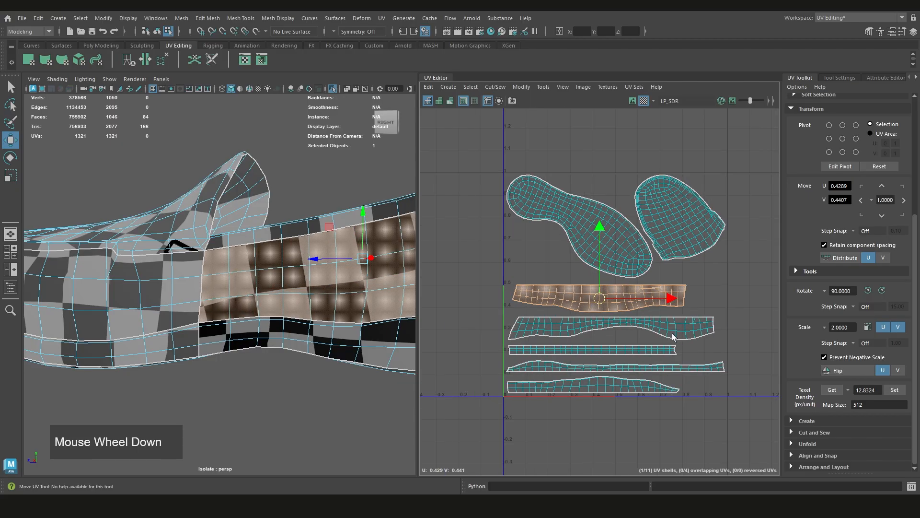
{"action": "scroll", "coordinate": [676, 333], "scroll_direction": "up", "scroll_amount": 2}
{"action": "middle_click_drag", "start_coordinate": [673, 339], "coordinate": [646, 341], "text": "alt"}
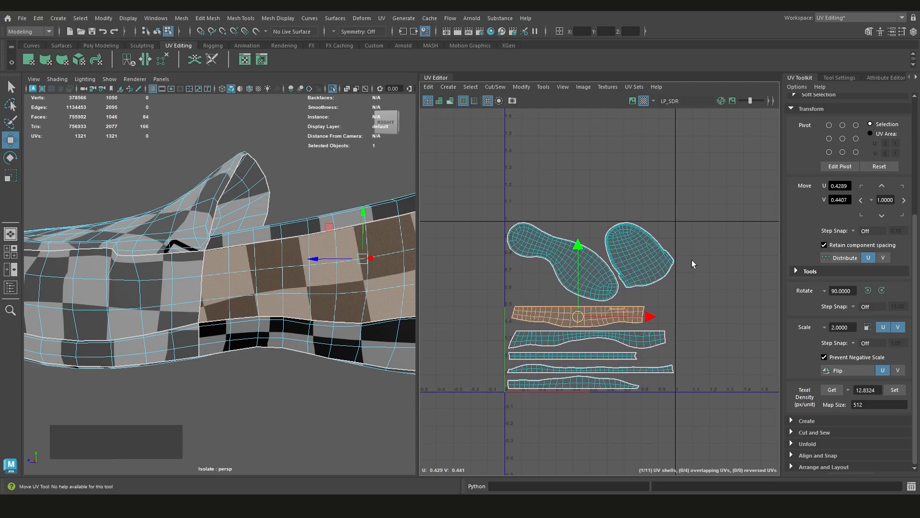
{"action": "left_click_drag", "start_coordinate": [712, 197], "coordinate": [451, 441]}
{"action": "right_click", "coordinate": [641, 199], "text": "shift"}
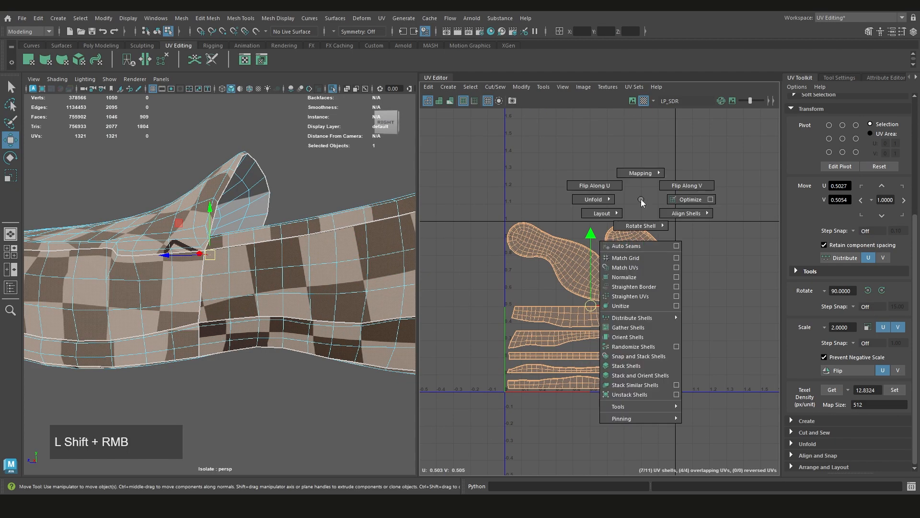
{"action": "right_click_drag", "start_coordinate": [641, 201], "coordinate": [614, 216], "text": "shift"}
{"action": "right_click_drag", "start_coordinate": [586, 228], "coordinate": [589, 228], "text": "shift"}
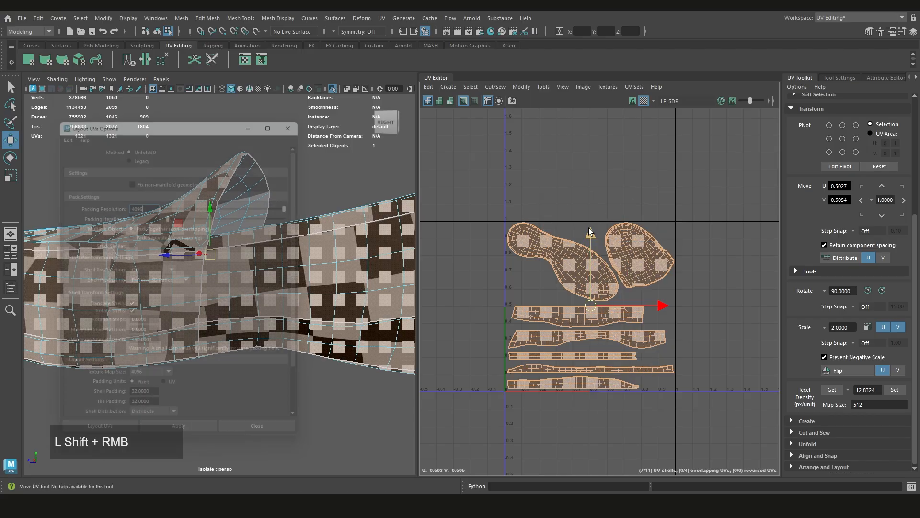
{"action": "left_click_drag", "start_coordinate": [188, 120], "coordinate": [245, 99]}
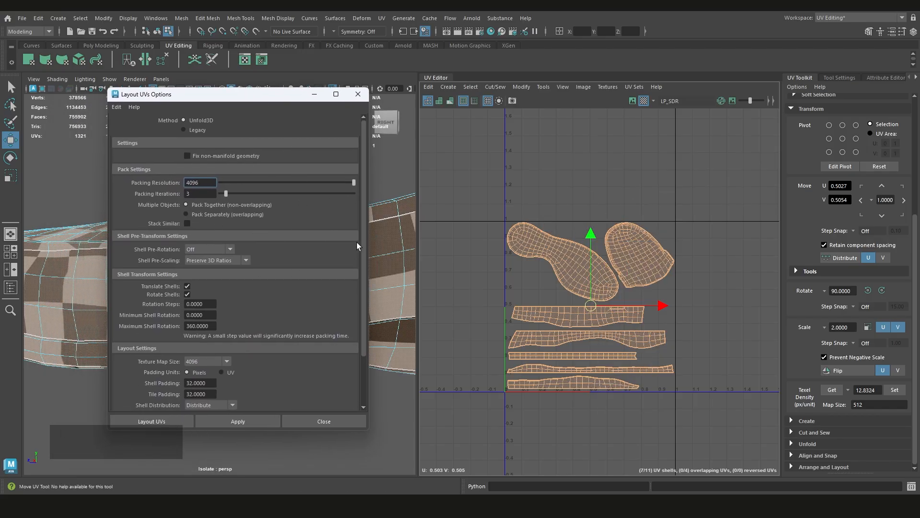
Review the packing resolution, packing iterations and shell pre-rotation settings for the UV layout against the current shells
{"action": "left_click_drag", "start_coordinate": [362, 243], "coordinate": [366, 234]}
{"action": "left_click", "coordinate": [204, 184]}
{"action": "left_click", "coordinate": [682, 247]}
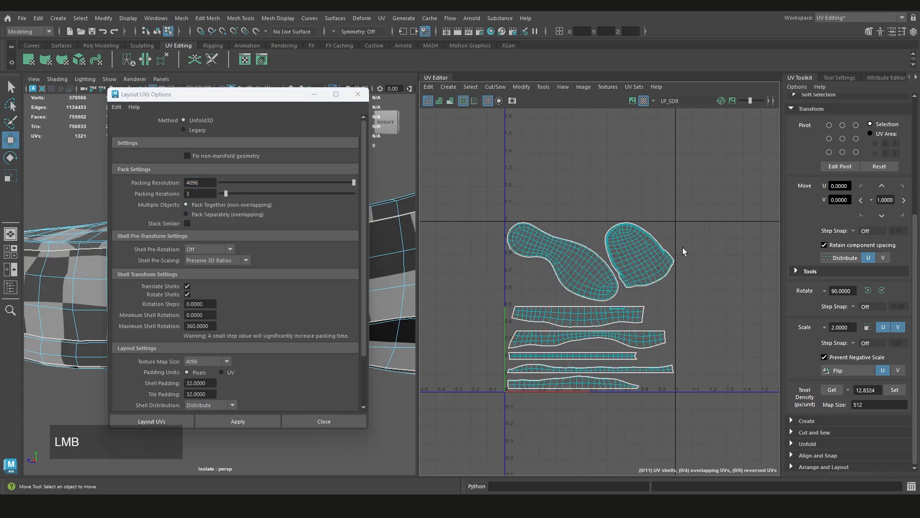
{"action": "left_click", "coordinate": [571, 249]}
{"action": "left_click_drag", "start_coordinate": [516, 386], "coordinate": [517, 387]}
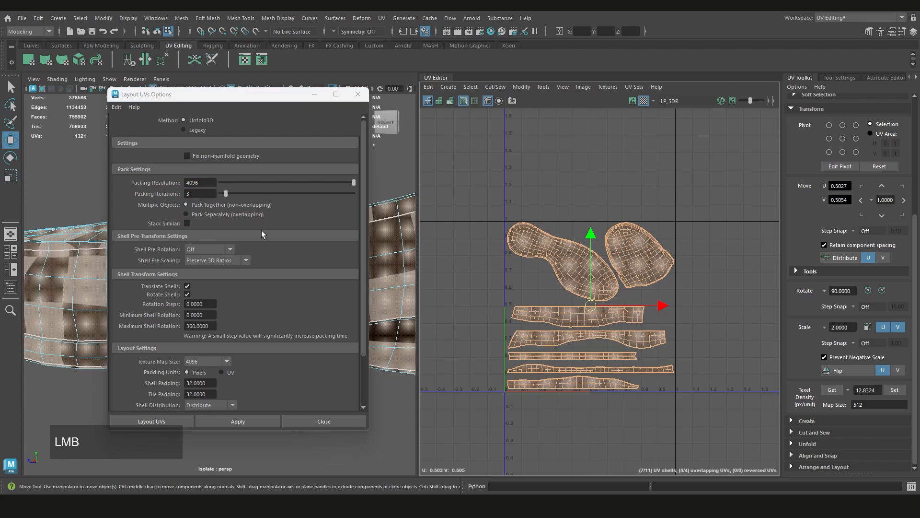
{"action": "left_click", "coordinate": [209, 194]}
{"action": "left_click", "coordinate": [609, 197]}
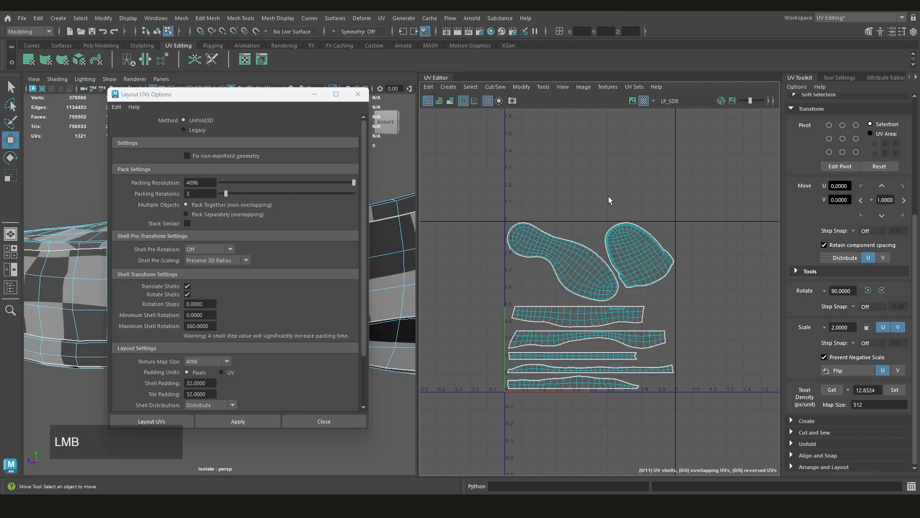
{"action": "left_click_drag", "start_coordinate": [572, 246], "coordinate": [673, 416]}
{"action": "left_click", "coordinate": [661, 310]}
{"action": "left_click", "coordinate": [209, 249]}
{"action": "left_click", "coordinate": [208, 248]}
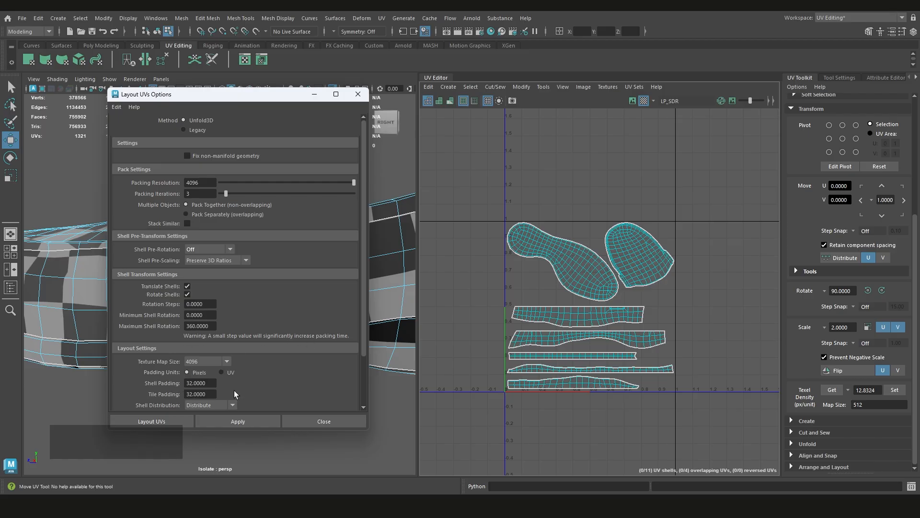
Examine the gaps between the sole, toe-cap and strip shells against the shell rotation, packing resolution, shell padding and tile padding settings
{"action": "scroll", "coordinate": [580, 311], "scroll_direction": "up", "scroll_amount": 3}
{"action": "key", "text": "w"}
{"action": "left_click", "coordinate": [582, 261]}
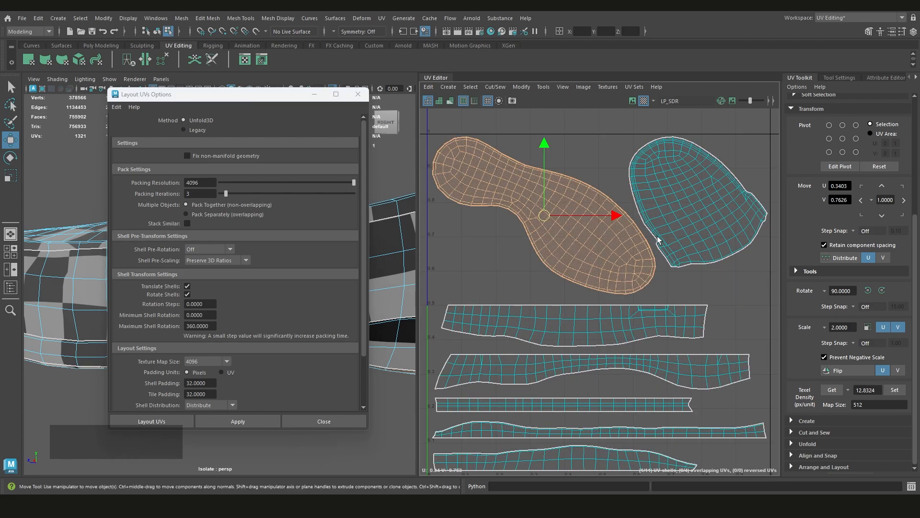
{"action": "scroll", "coordinate": [646, 241], "scroll_direction": "up", "scroll_amount": 3}
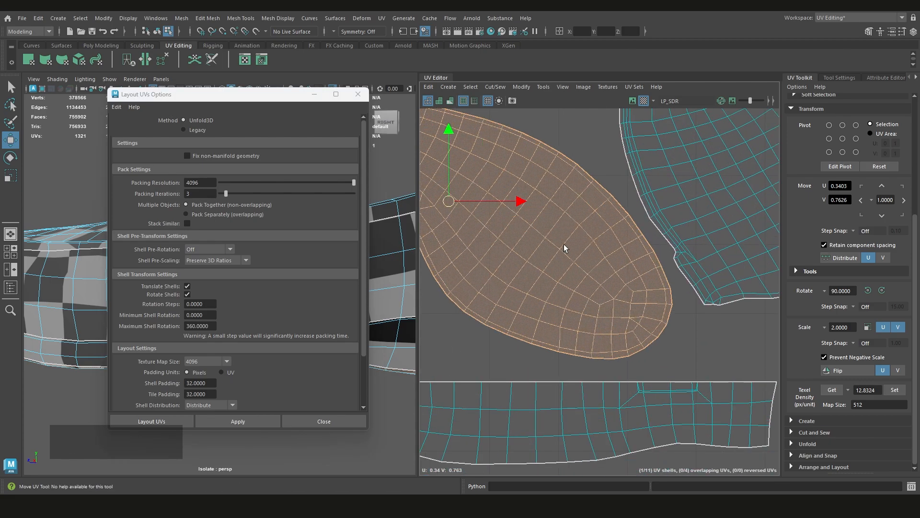
{"action": "scroll", "coordinate": [564, 247], "scroll_direction": "down", "scroll_amount": 2}
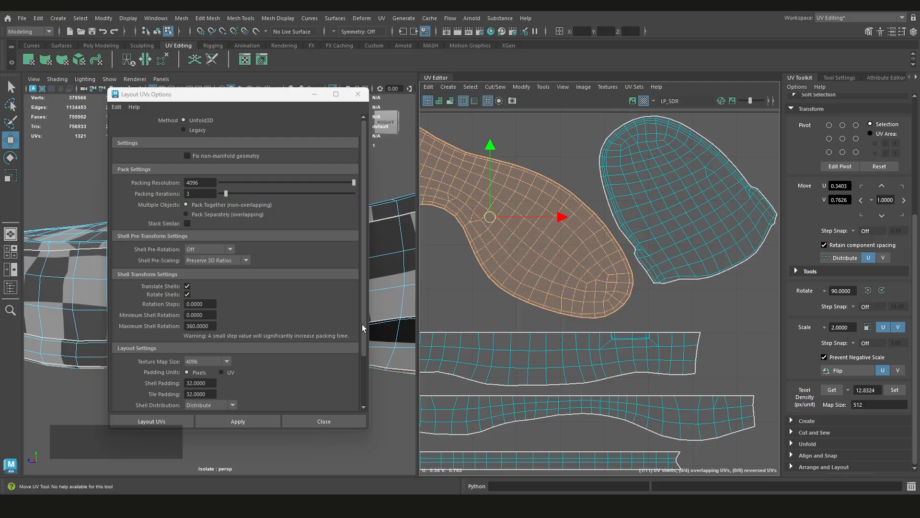
{"action": "left_click", "coordinate": [362, 325]}
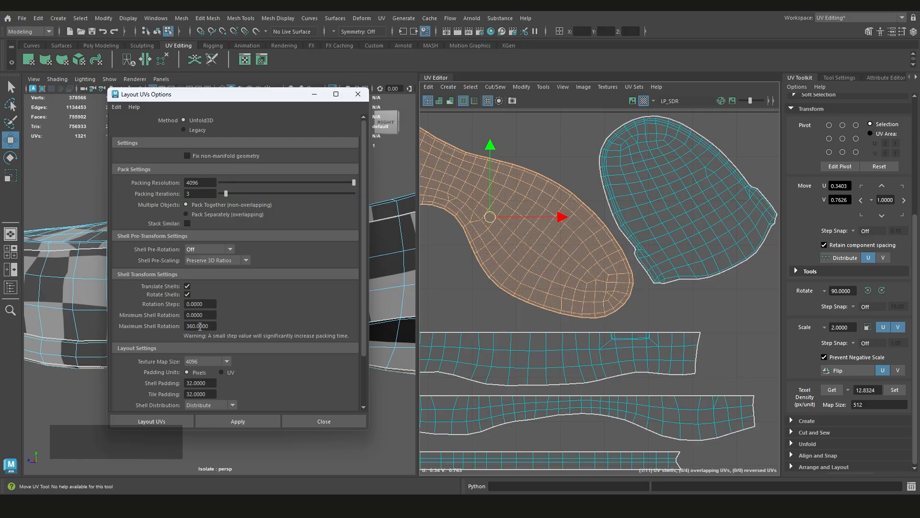
{"action": "left_click", "coordinate": [217, 183]}
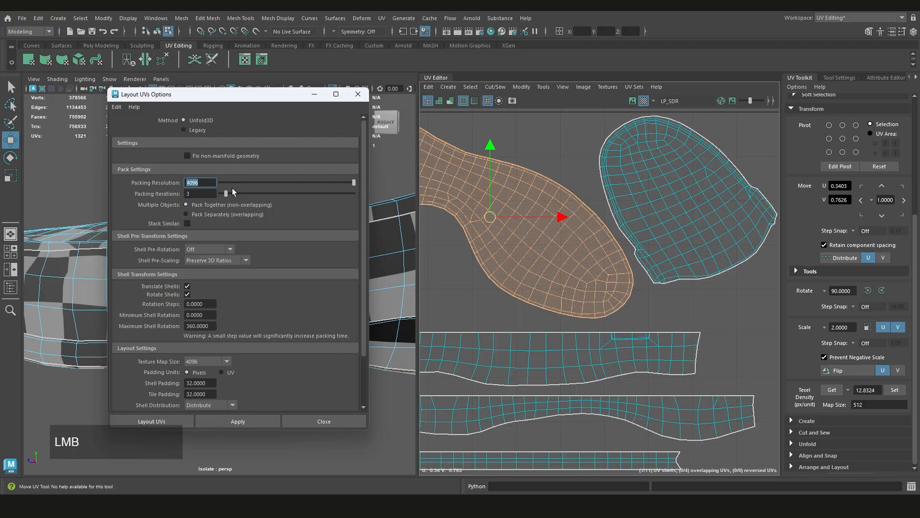
{"action": "scroll", "coordinate": [674, 282], "scroll_direction": "down", "scroll_amount": 3}
{"action": "left_click", "coordinate": [760, 284]}
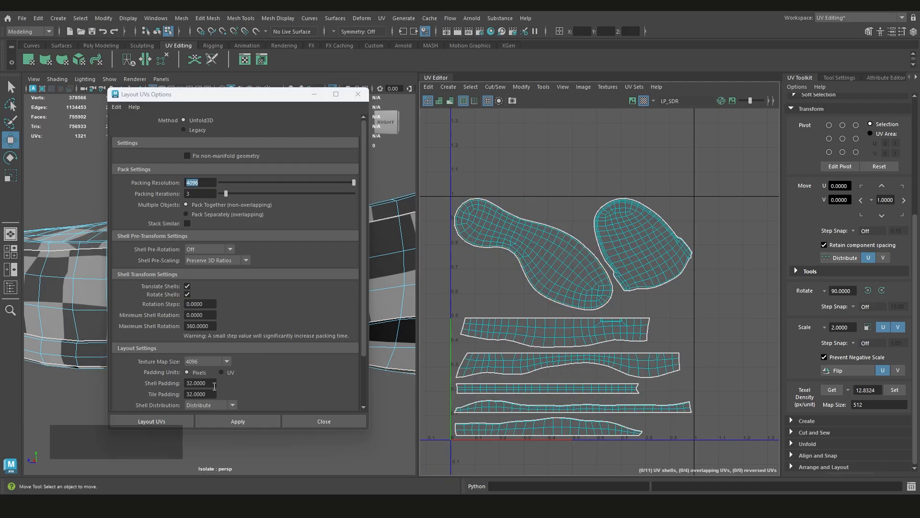
{"action": "left_click_drag", "start_coordinate": [213, 384], "coordinate": [193, 393]}
{"action": "scroll", "coordinate": [484, 293], "scroll_direction": "up", "scroll_amount": 2}
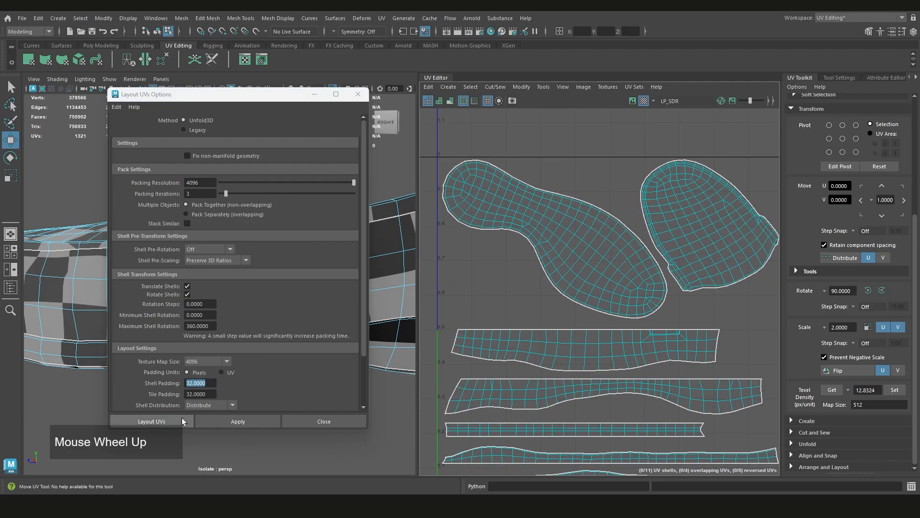
{"action": "left_click", "coordinate": [214, 394]}
Move the sole shell slightly closer to the tile's V axis and upper border
{"action": "scroll", "coordinate": [444, 186], "scroll_direction": "up", "scroll_amount": 3}
{"action": "left_click", "coordinate": [476, 185]}
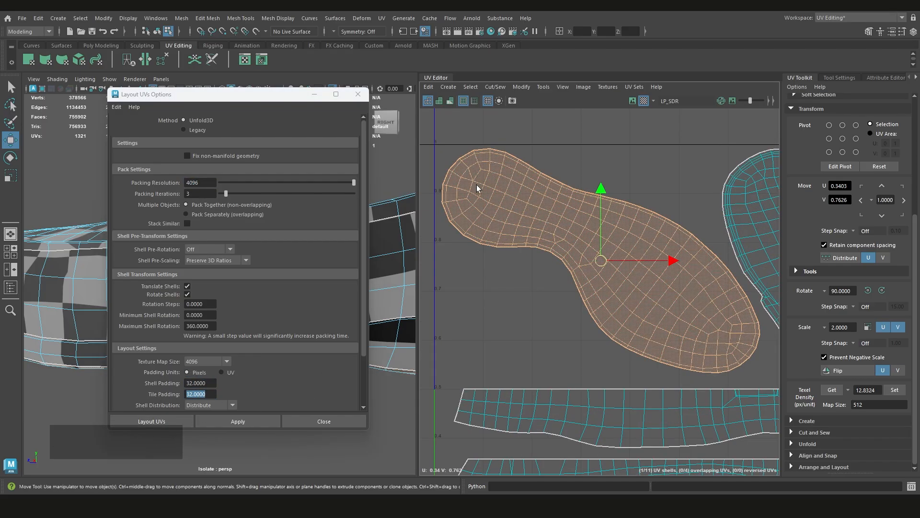
{"action": "mouse_move", "coordinate": [477, 185]}
{"action": "middle_mouse_down"}
{"action": "mouse_move", "coordinate": [482, 192]}
{"action": "mouse_move", "coordinate": [487, 174]}
{"action": "middle_mouse_up"}
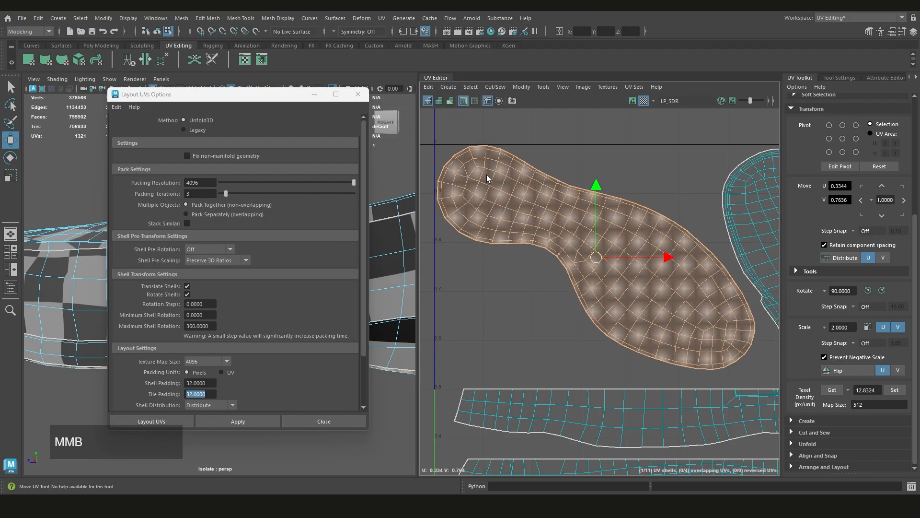
Undo the sole shell's last move and clear the UV selection
{"action": "key", "text": "ctrl+z"}
{"action": "left_click", "coordinate": [573, 153]}
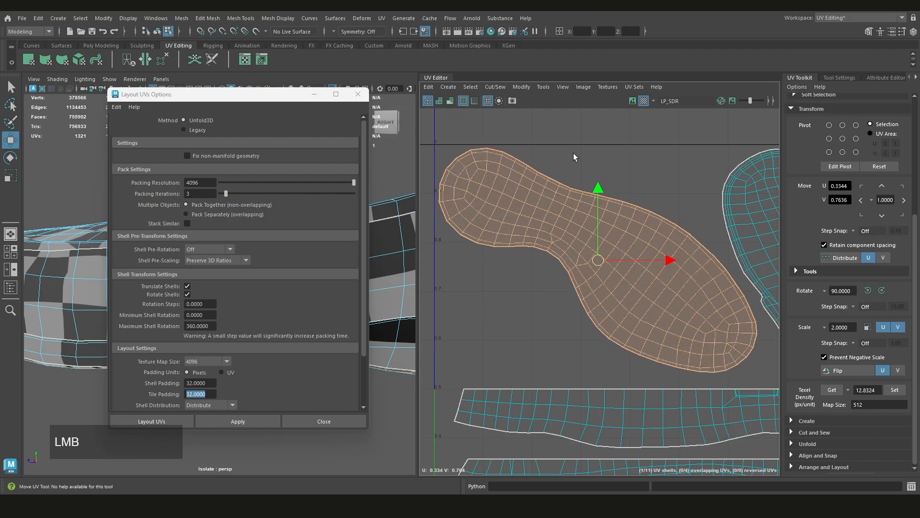
{"action": "left_click_drag", "start_coordinate": [364, 299], "coordinate": [362, 360]}
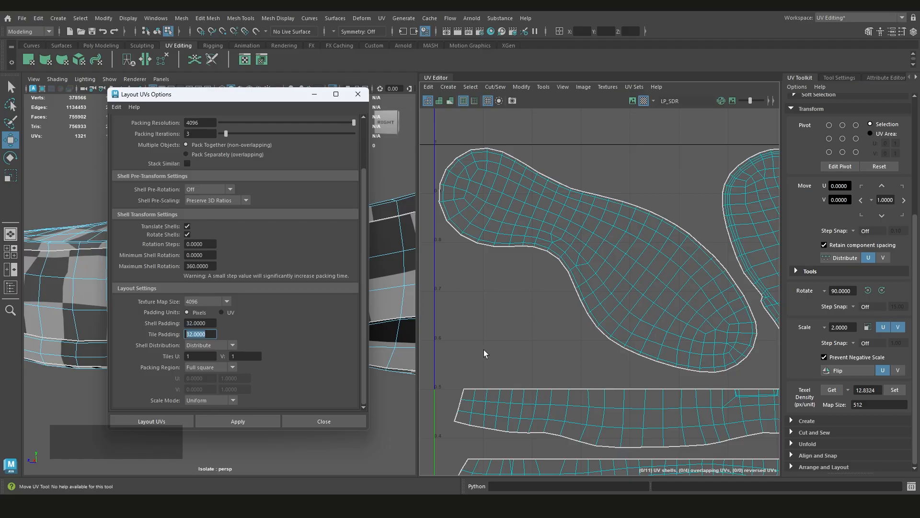
Lay out the seven shells in the 0–1 tile again with 4096 packing resolution and 32-pixel shell and tile padding
{"action": "scroll", "coordinate": [519, 329], "scroll_direction": "down", "scroll_amount": 5}
{"action": "left_click_drag", "start_coordinate": [656, 269], "coordinate": [471, 438]}
{"action": "scroll", "coordinate": [530, 364], "scroll_direction": "down", "scroll_amount": 3}
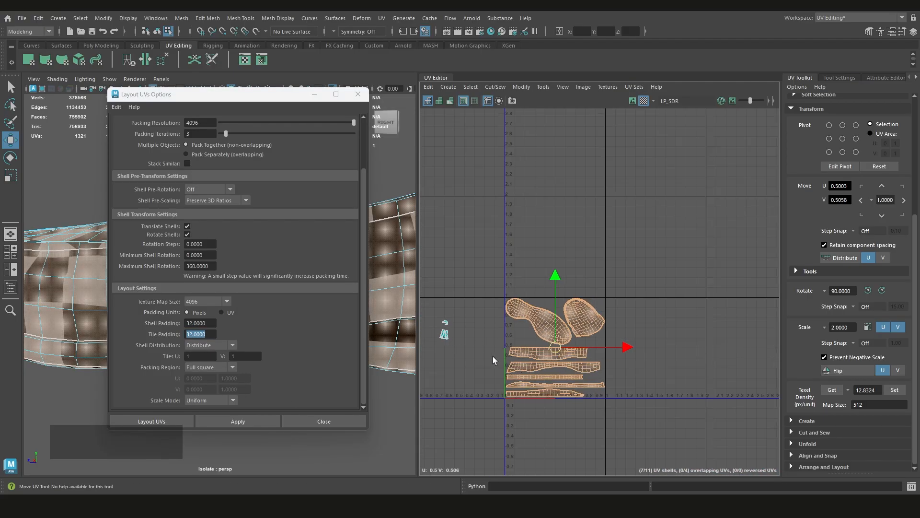
{"action": "scroll", "coordinate": [496, 356], "scroll_direction": "up", "scroll_amount": 3}
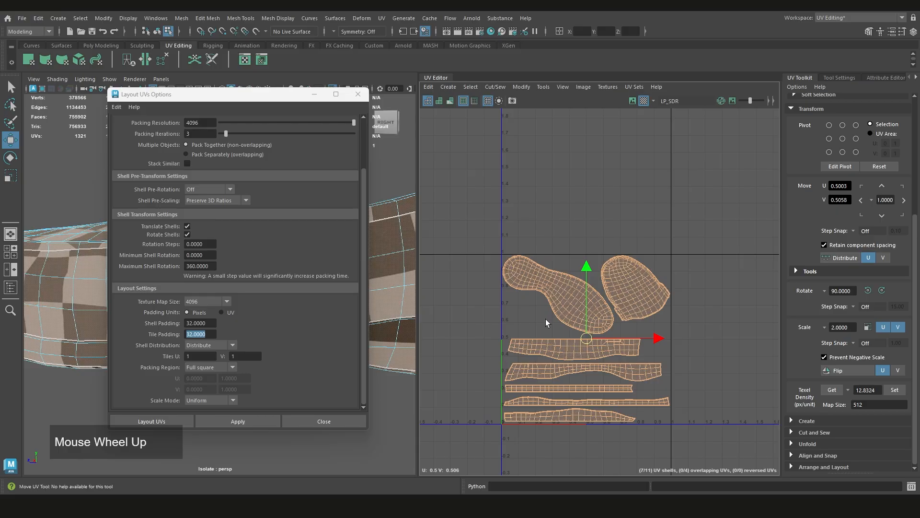
{"action": "left_click", "coordinate": [234, 422]}
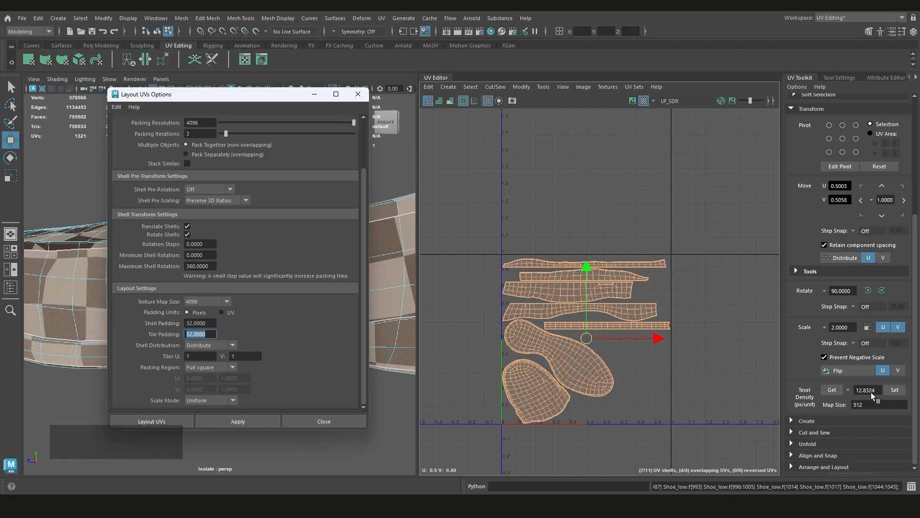
Check the texel density of the sole, toe-cap and straight strip shells in turn at map size 512
{"action": "scroll", "coordinate": [646, 392], "scroll_direction": "up", "scroll_amount": 3}
{"action": "left_click", "coordinate": [542, 361]}
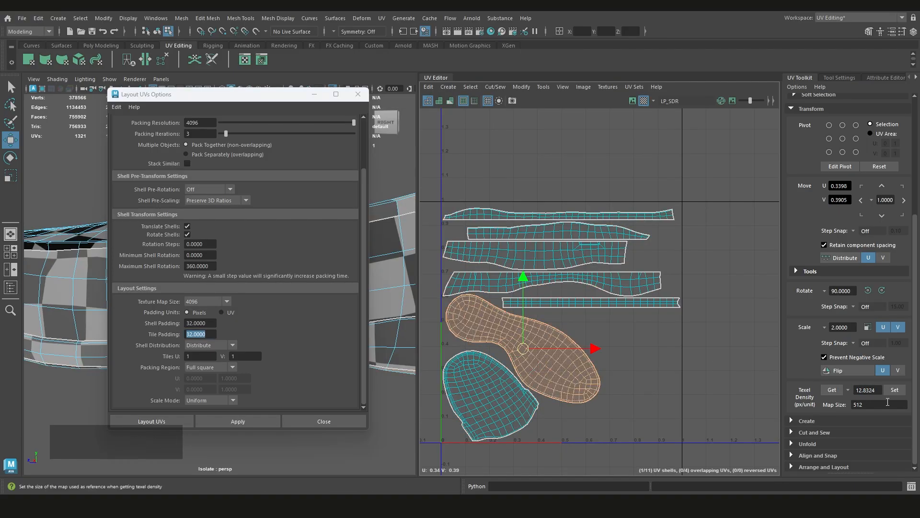
{"action": "left_click", "coordinate": [830, 390]}
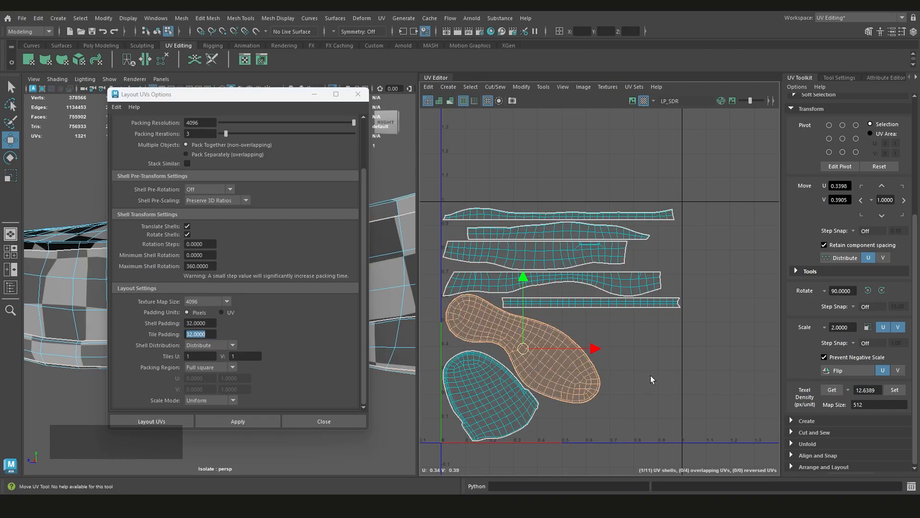
{"action": "left_click", "coordinate": [508, 398]}
{"action": "left_click", "coordinate": [832, 391]}
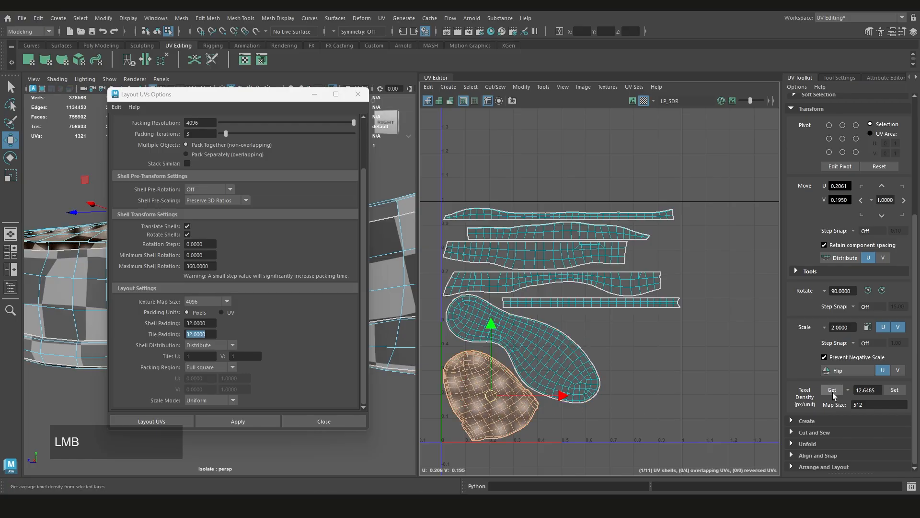
{"action": "left_click", "coordinate": [580, 302]}
{"action": "left_click", "coordinate": [824, 390]}
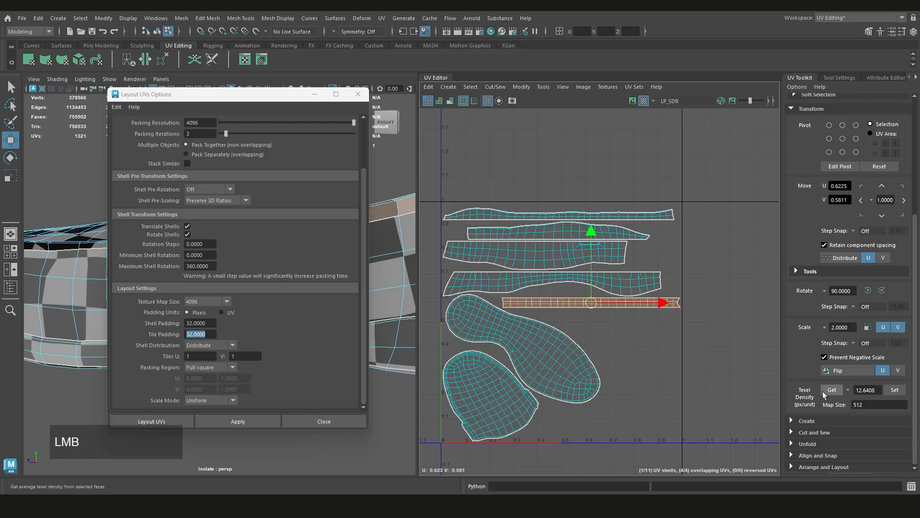
{"action": "left_click", "coordinate": [580, 357]}
{"action": "left_click", "coordinate": [638, 337]}
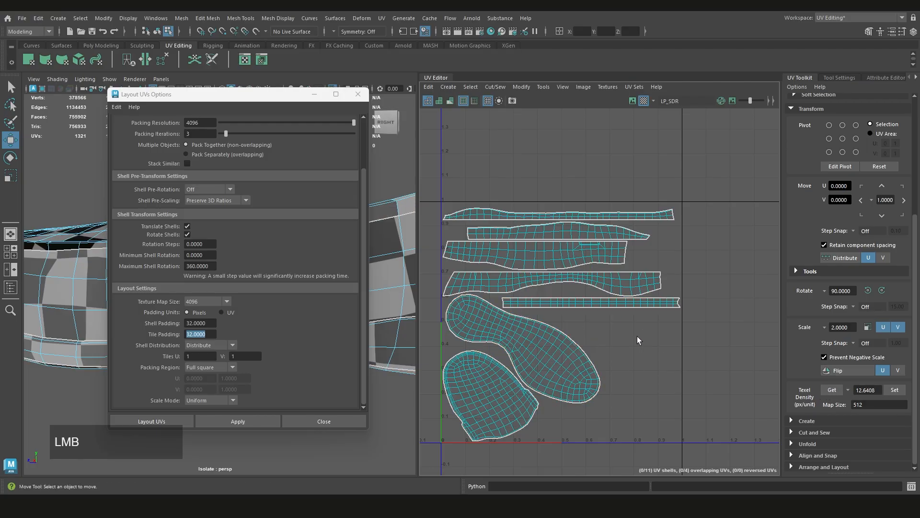
Undo the last UV layout to restore the arrangement with the sole and toe-cap shells above the strips
{"action": "scroll", "coordinate": [500, 294], "scroll_direction": "down", "scroll_amount": 3}
{"action": "scroll", "coordinate": [685, 357], "scroll_direction": "up", "scroll_amount": 2}
{"action": "scroll", "coordinate": [686, 358], "scroll_direction": "down", "scroll_amount": 2}
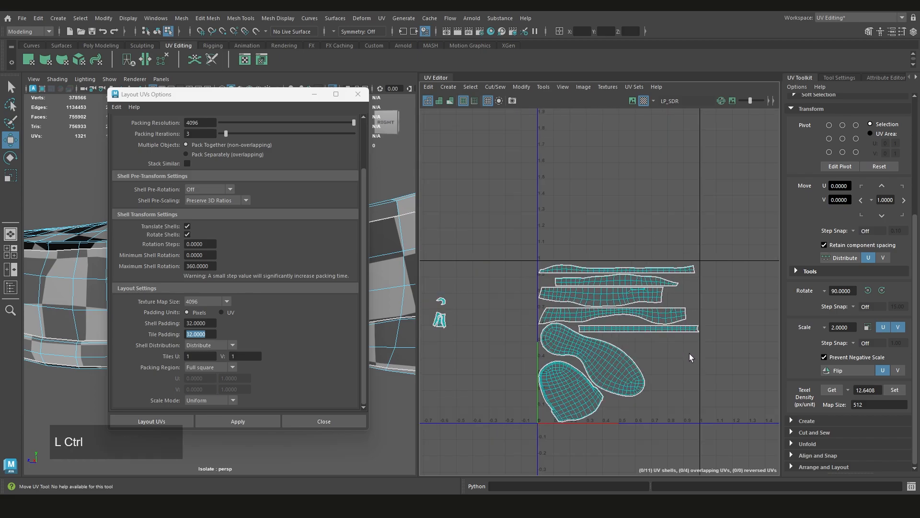
{"action": "key", "text": "ctrl+z"}
{"action": "key", "text": "ctrl+z"}
{"action": "key", "text": "ctrl+z"}
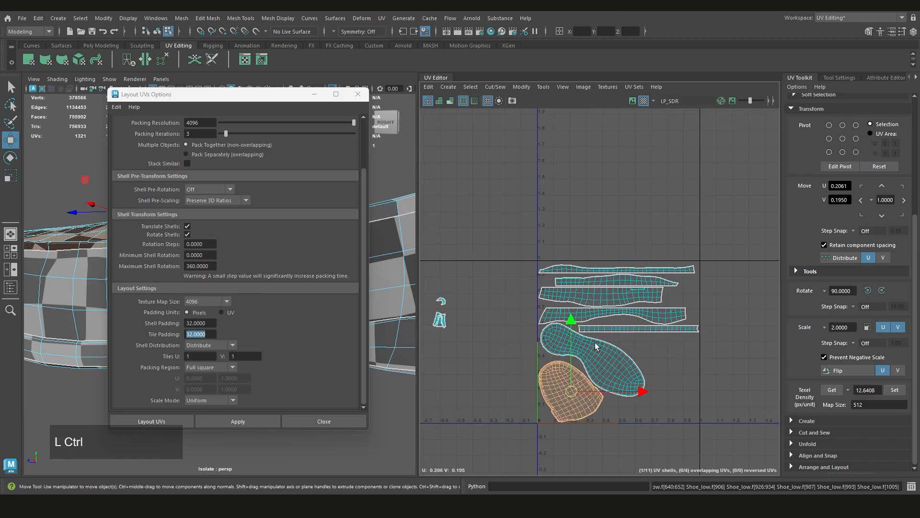
{"action": "scroll", "coordinate": [613, 333], "scroll_direction": "up", "scroll_amount": 2}
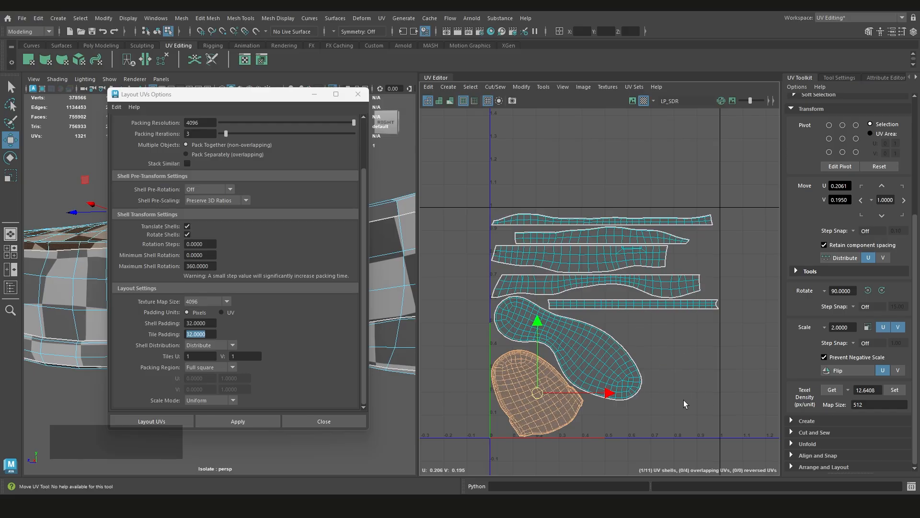
{"action": "scroll", "coordinate": [589, 309], "scroll_direction": "down", "scroll_amount": 2}
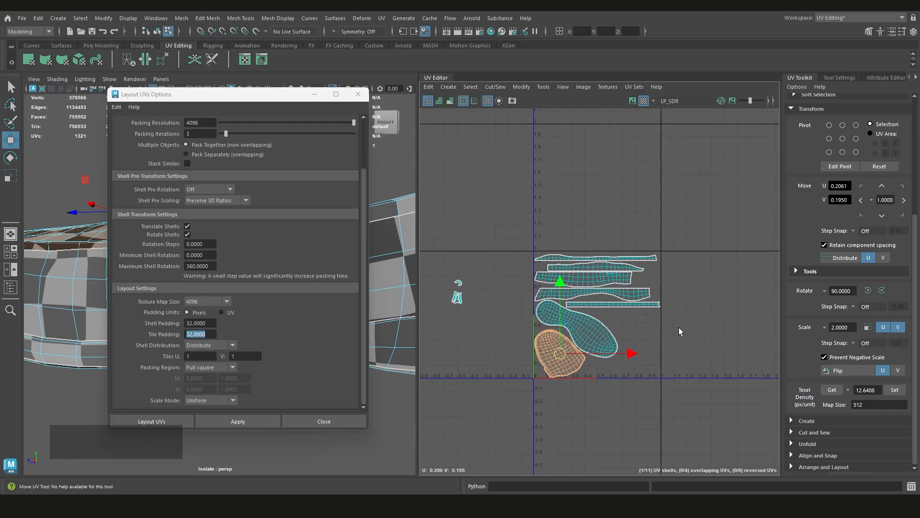
{"action": "scroll", "coordinate": [602, 309], "scroll_direction": "up", "scroll_amount": 2}
{"action": "key", "text": "ctrl+z"}
{"action": "key", "text": "ctrl+z"}
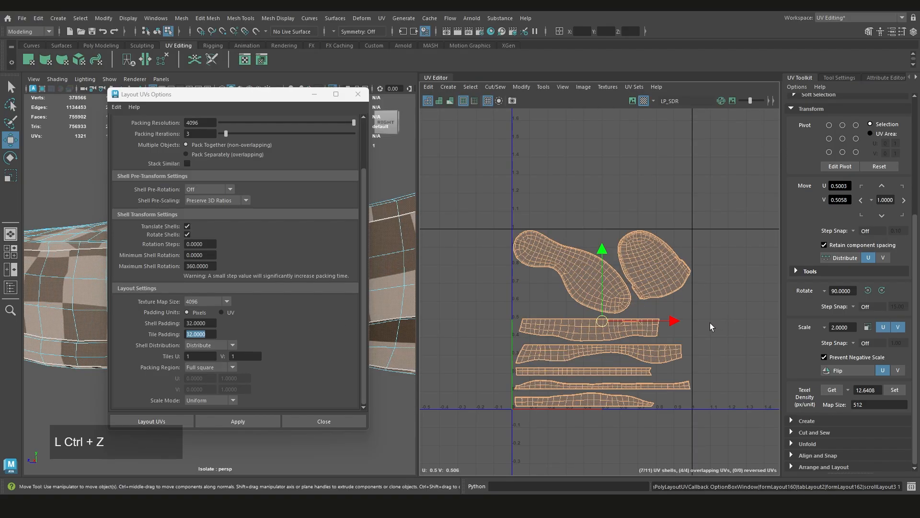
Move the three small elongated shells from outside the tile into the gap below the narrow end of the sole shell
{"action": "left_click", "coordinate": [695, 312]}
{"action": "scroll", "coordinate": [695, 312], "scroll_direction": "down", "scroll_amount": 2}
{"action": "middle_click_drag", "start_coordinate": [556, 314], "coordinate": [595, 318], "text": "alt"}
{"action": "scroll", "coordinate": [594, 317], "scroll_direction": "up", "scroll_amount": 3}
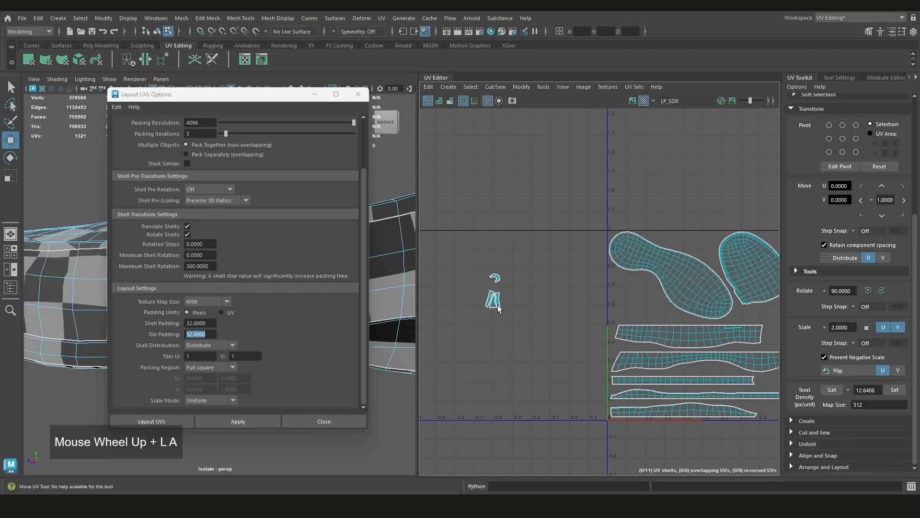
{"action": "left_click", "coordinate": [498, 305]}
{"action": "scroll", "coordinate": [499, 306], "scroll_direction": "up", "scroll_amount": 2}
{"action": "middle_click_drag", "start_coordinate": [504, 305], "coordinate": [731, 313]}
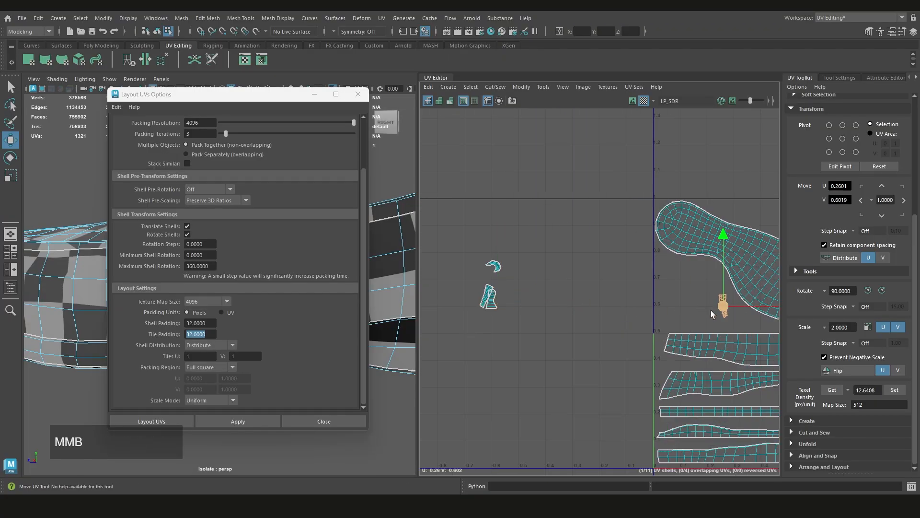
{"action": "left_click", "coordinate": [494, 305]}
{"action": "middle_click_drag", "start_coordinate": [495, 305], "coordinate": [709, 315]}
{"action": "left_click", "coordinate": [484, 296]}
{"action": "middle_click_drag", "start_coordinate": [485, 296], "coordinate": [685, 309]}
Place the small curved shell inside the 0–1 tile, just above the three small elongated shells
{"action": "left_click", "coordinate": [494, 267]}
{"action": "middle_click_drag", "start_coordinate": [494, 267], "coordinate": [705, 288]}
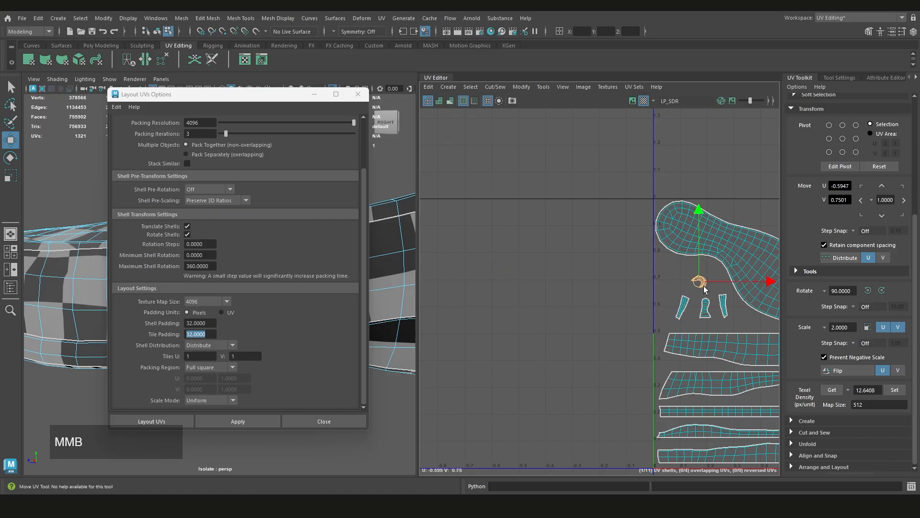
{"action": "scroll", "coordinate": [580, 302], "scroll_direction": "down", "scroll_amount": 2}
{"action": "scroll", "coordinate": [537, 297], "scroll_direction": "up", "scroll_amount": 4}
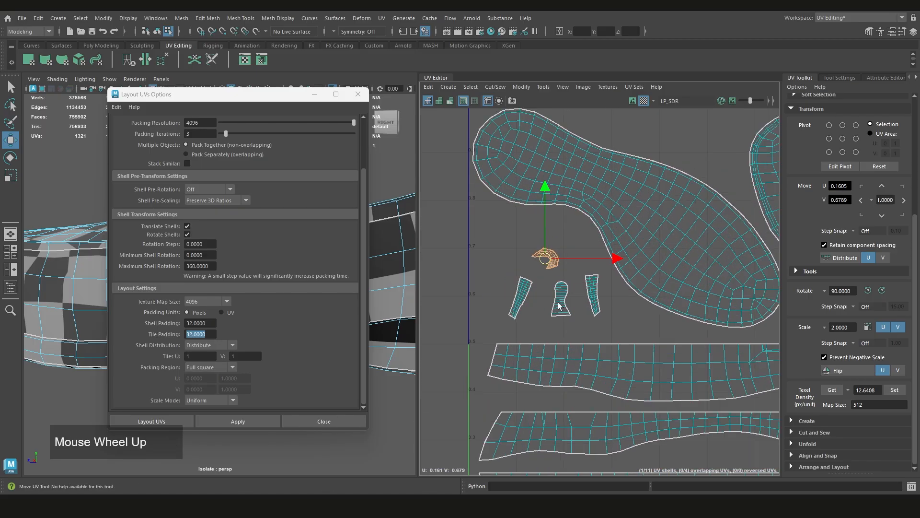
{"action": "scroll", "coordinate": [523, 297], "scroll_direction": "up", "scroll_amount": 2}
{"action": "scroll", "coordinate": [538, 290], "scroll_direction": "down", "scroll_amount": 3}
{"action": "scroll", "coordinate": [528, 295], "scroll_direction": "up", "scroll_amount": 3}
{"action": "left_click", "coordinate": [527, 296]}
{"action": "scroll", "coordinate": [552, 293], "scroll_direction": "down", "scroll_amount": 2}
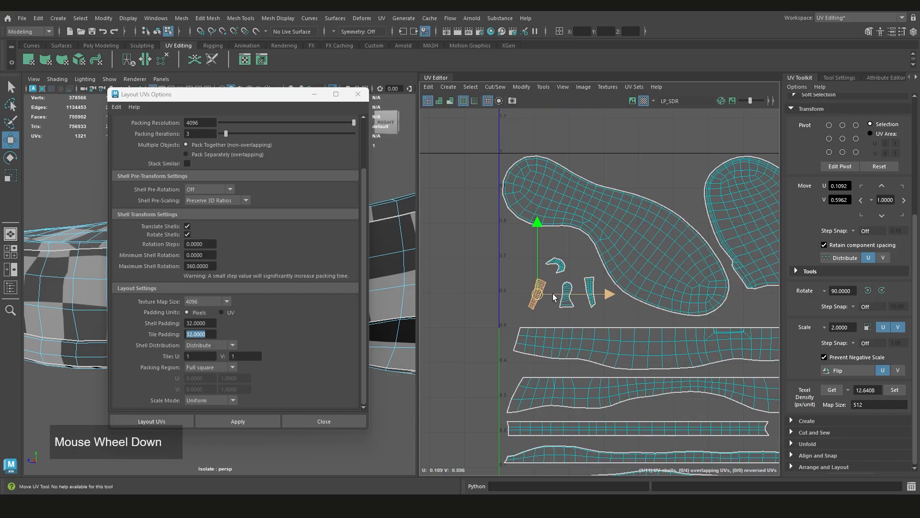
{"action": "scroll", "coordinate": [553, 294], "scroll_direction": "down", "scroll_amount": 3}
Select the sole and toe-cap shells and minimize the Layout UVs options to reveal the whole shoe
{"action": "middle_click_drag", "start_coordinate": [703, 281], "coordinate": [668, 302], "text": "alt"}
{"action": "left_click_drag", "start_coordinate": [663, 240], "coordinate": [566, 275]}
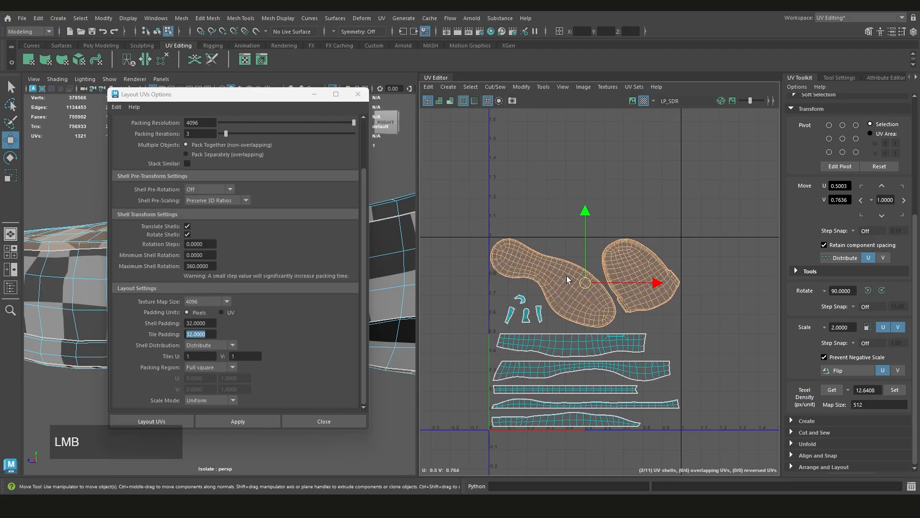
{"action": "left_click", "coordinate": [314, 95]}
{"action": "scroll", "coordinate": [288, 267], "scroll_direction": "down", "scroll_amount": 6}
{"action": "left_click_drag", "start_coordinate": [289, 263], "coordinate": [290, 303], "text": "alt"}
{"action": "scroll", "coordinate": [589, 338], "scroll_direction": "up", "scroll_amount": 2}
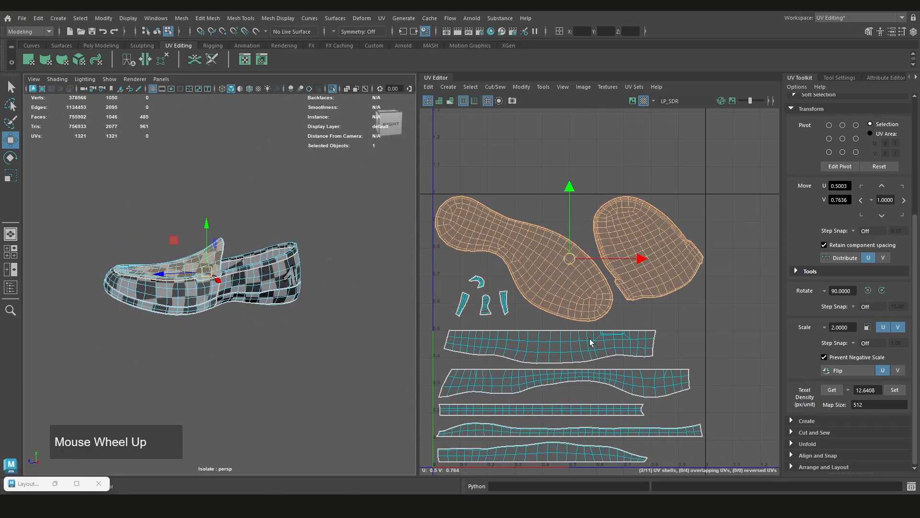
Select the side and strip shells one by one to identify the part of the shoe each belongs to
{"action": "left_click", "coordinate": [590, 339]}
{"action": "left_click", "coordinate": [515, 380]}
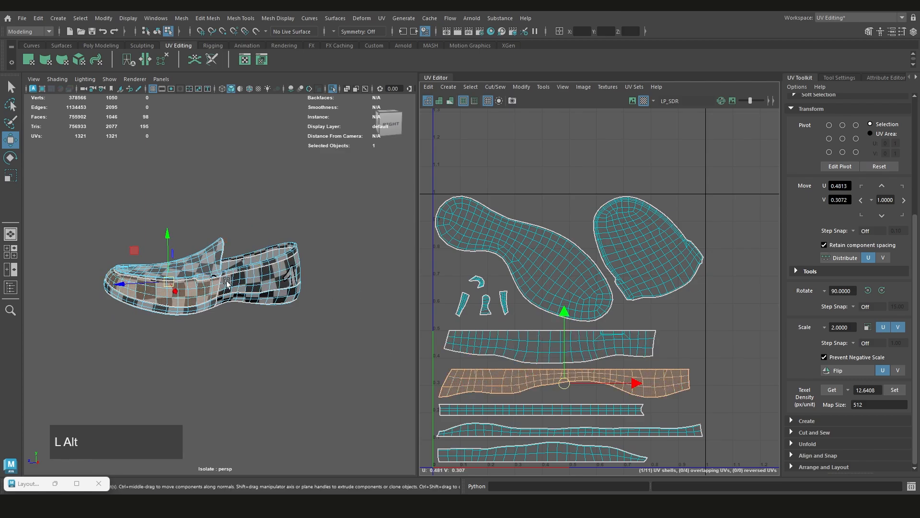
{"action": "scroll", "coordinate": [226, 283], "scroll_direction": "up", "scroll_amount": 2}
{"action": "left_click", "coordinate": [533, 415]}
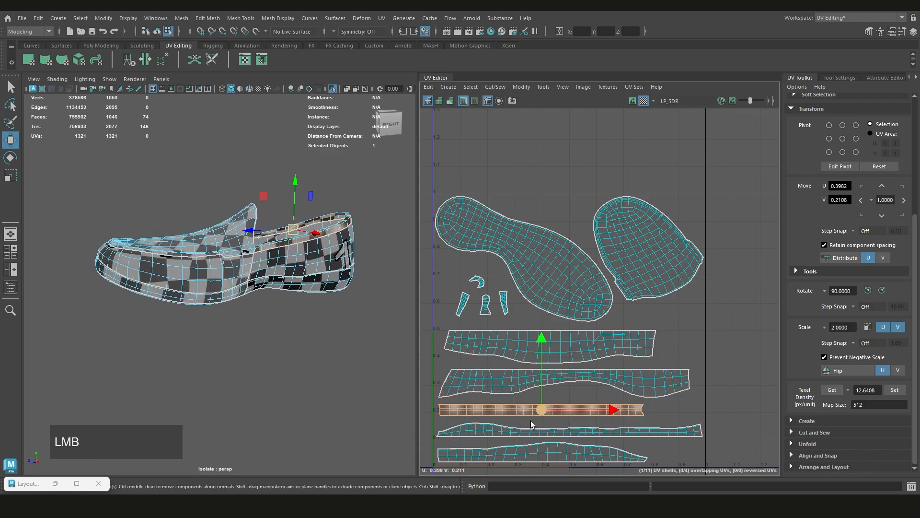
{"action": "left_click_drag", "start_coordinate": [336, 318], "coordinate": [290, 301], "text": "alt"}
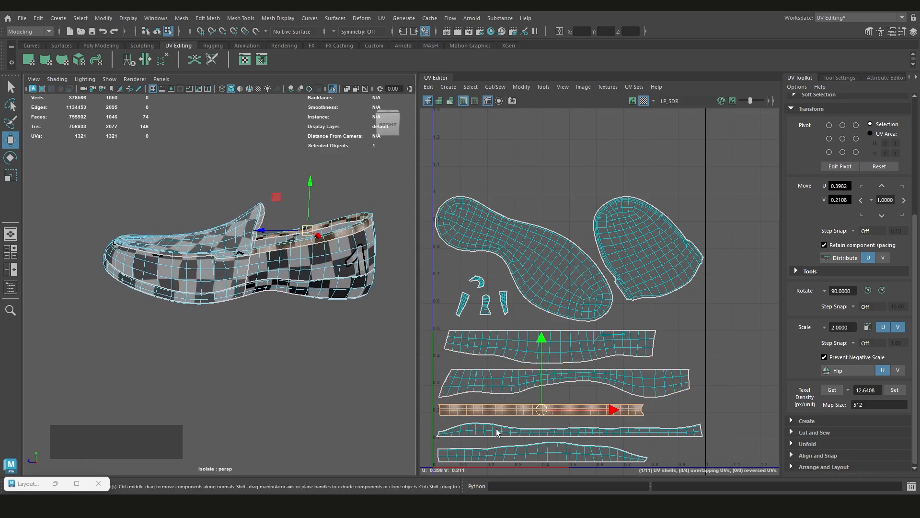
{"action": "left_click", "coordinate": [496, 430]}
{"action": "left_click", "coordinate": [496, 454]}
Move the straight collar strip directly below the sole shell and shift the two wide side shells down to space the rows
{"action": "left_click", "coordinate": [502, 411]}
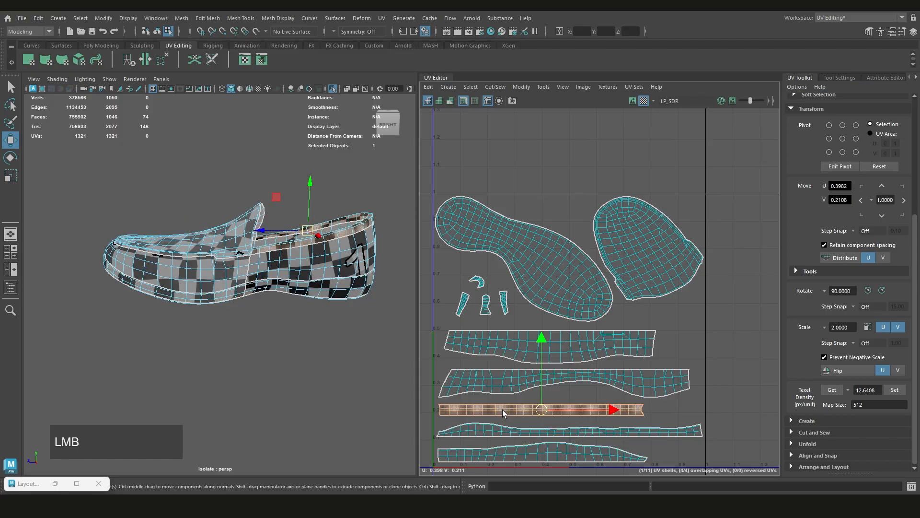
{"action": "scroll", "coordinate": [502, 410], "scroll_direction": "up", "scroll_amount": 1}
{"action": "left_click_drag", "start_coordinate": [548, 386], "coordinate": [551, 293]}
{"action": "left_click", "coordinate": [573, 340]}
{"action": "left_click", "coordinate": [543, 375], "text": "shift"}
{"action": "middle_click_drag", "start_coordinate": [543, 374], "coordinate": [563, 359], "text": "alt"}
{"action": "left_click_drag", "start_coordinate": [594, 317], "coordinate": [592, 342]}
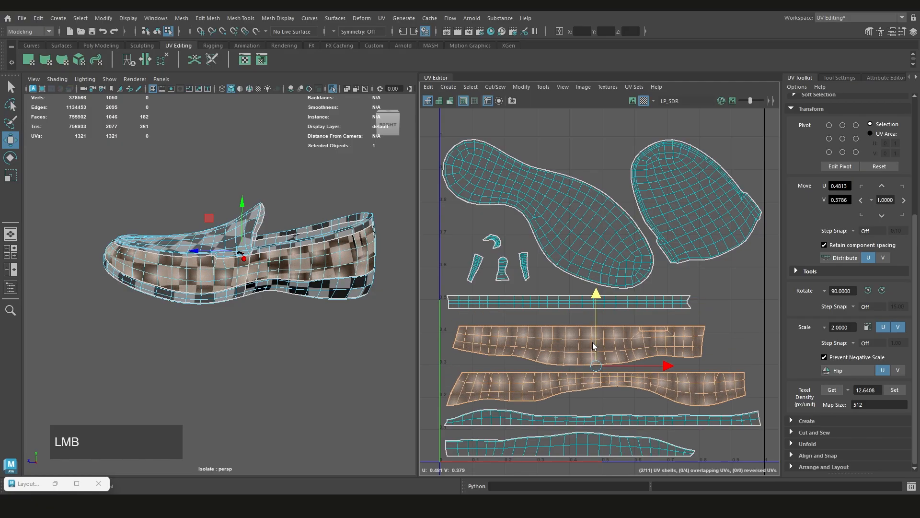
Check the order of the five strip shells against the shoe and review the full 0–1 tile arrangement
{"action": "left_click", "coordinate": [527, 301]}
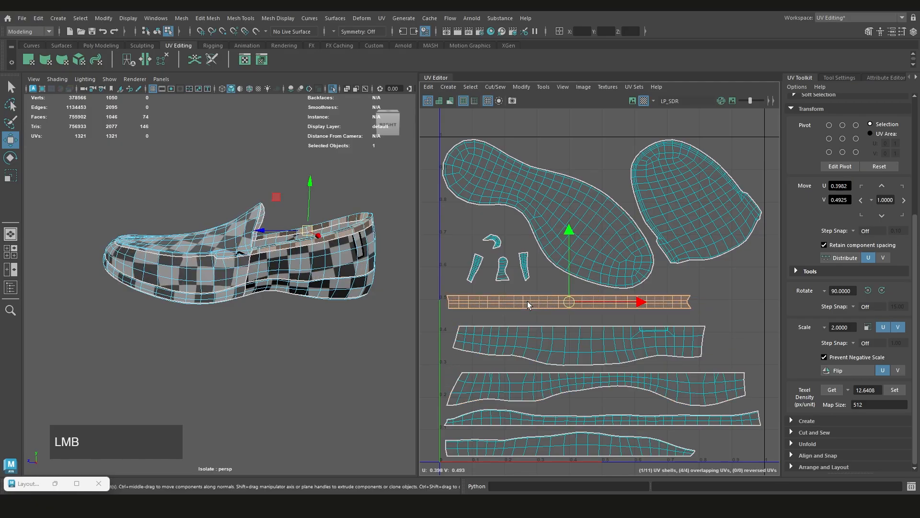
{"action": "left_click", "coordinate": [530, 342]}
{"action": "left_click", "coordinate": [527, 384]}
{"action": "left_click", "coordinate": [517, 422]}
{"action": "left_click", "coordinate": [518, 444]}
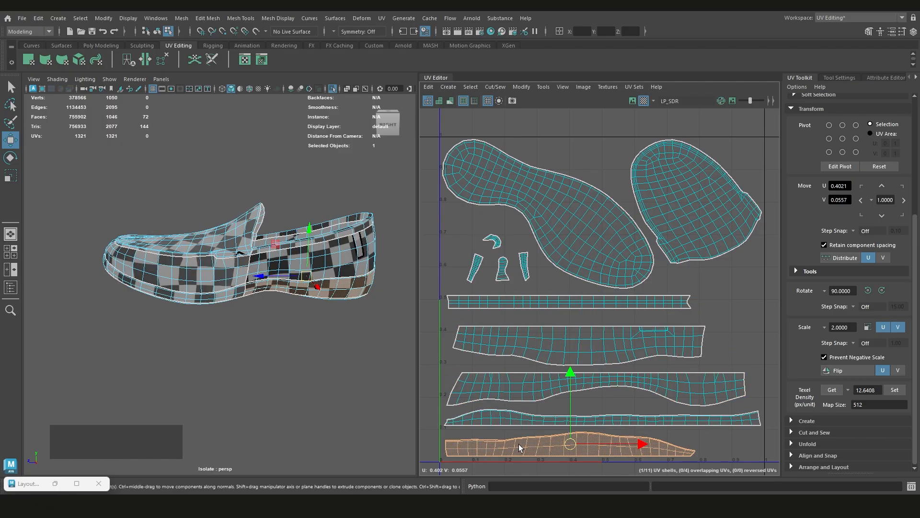
{"action": "scroll", "coordinate": [696, 361], "scroll_direction": "down", "scroll_amount": 3}
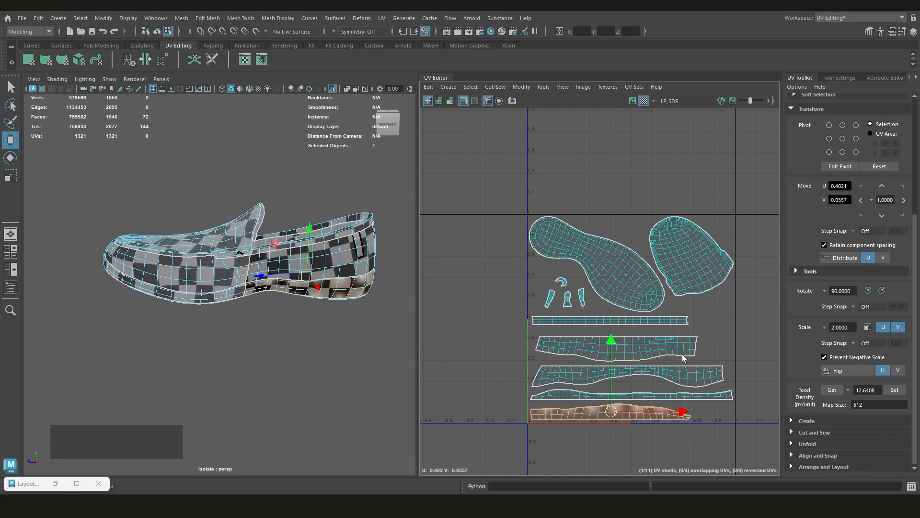
{"action": "middle_click_drag", "start_coordinate": [689, 368], "coordinate": [698, 336], "text": "alt"}
{"action": "scroll", "coordinate": [698, 336], "scroll_direction": "up", "scroll_amount": 3}
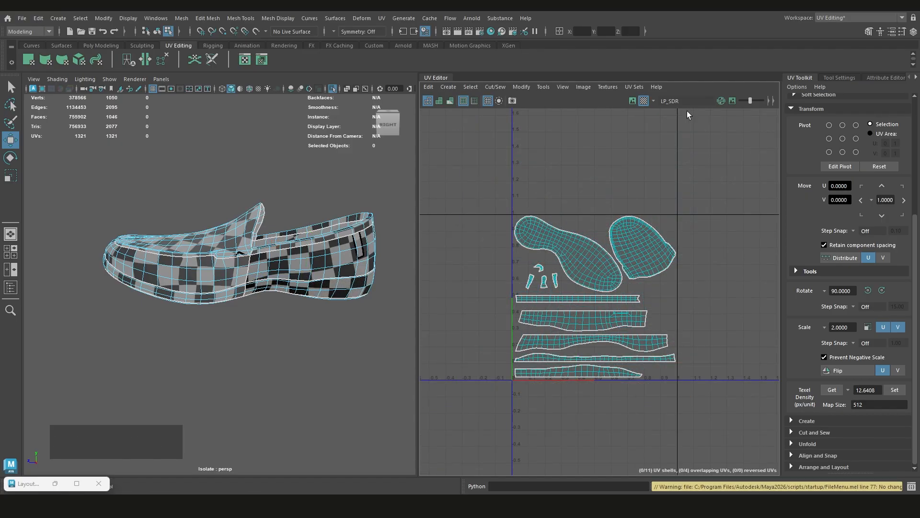
Return the shoe to object mode, select the whole mesh and delete its construction history
{"action": "left_click", "coordinate": [199, 282]}
{"action": "scroll", "coordinate": [238, 273], "scroll_direction": "up", "scroll_amount": 3, "text": "alt"}
{"action": "right_click_drag", "start_coordinate": [290, 185], "coordinate": [322, 177]}
{"action": "left_click", "coordinate": [289, 345]}
{"action": "left_click", "coordinate": [238, 277]}
{"action": "key", "text": "q"}
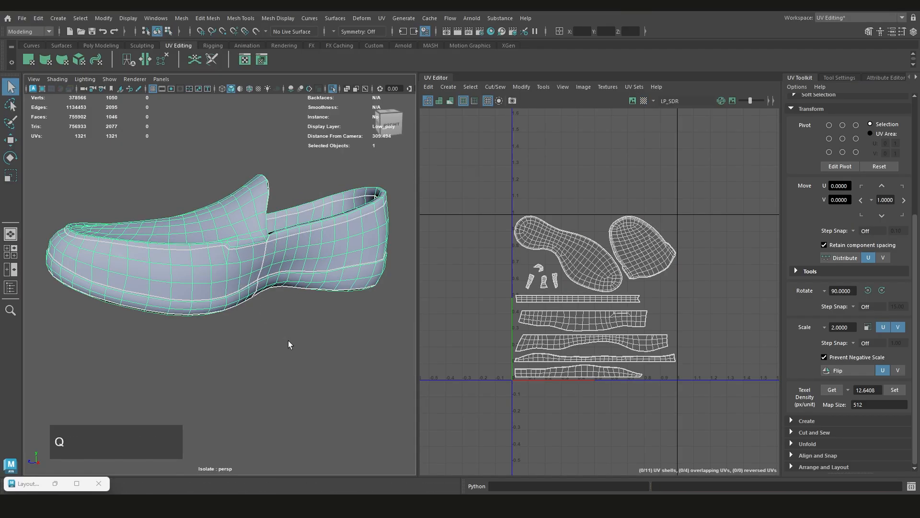
{"action": "left_click", "coordinate": [238, 272]}
{"action": "key", "text": "shift+alt+d"}
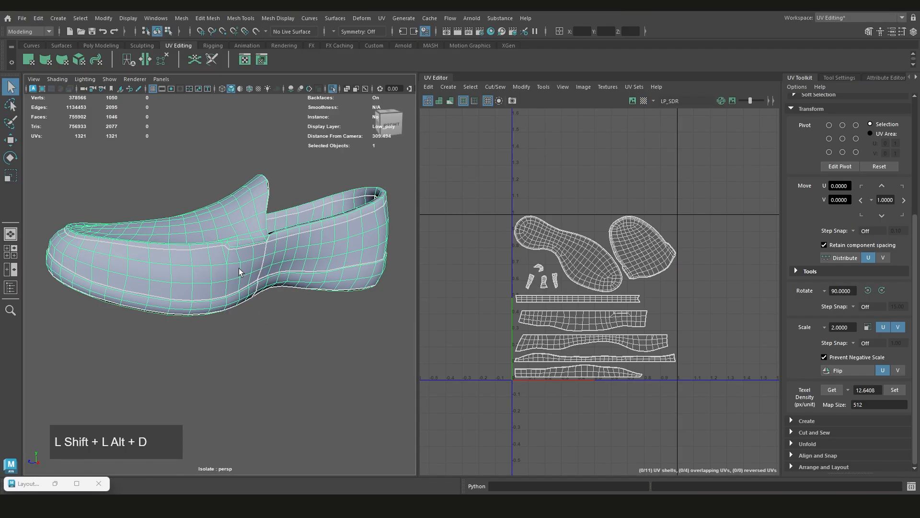
Collapse the Transform section of the UV Toolkit
{"action": "left_click", "coordinate": [282, 368]}
{"action": "middle_click_drag", "start_coordinate": [283, 368], "coordinate": [287, 387], "text": "alt"}
{"action": "left_click_drag", "start_coordinate": [288, 387], "coordinate": [206, 339], "text": "alt"}
{"action": "left_click", "coordinate": [232, 316]}
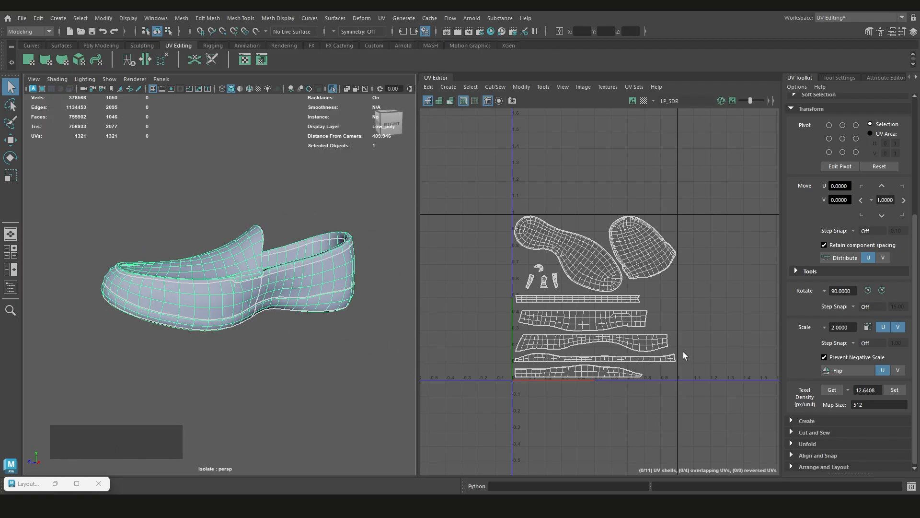
{"action": "left_click_drag", "start_coordinate": [916, 383], "coordinate": [915, 340]}
{"action": "left_click", "coordinate": [788, 173]}
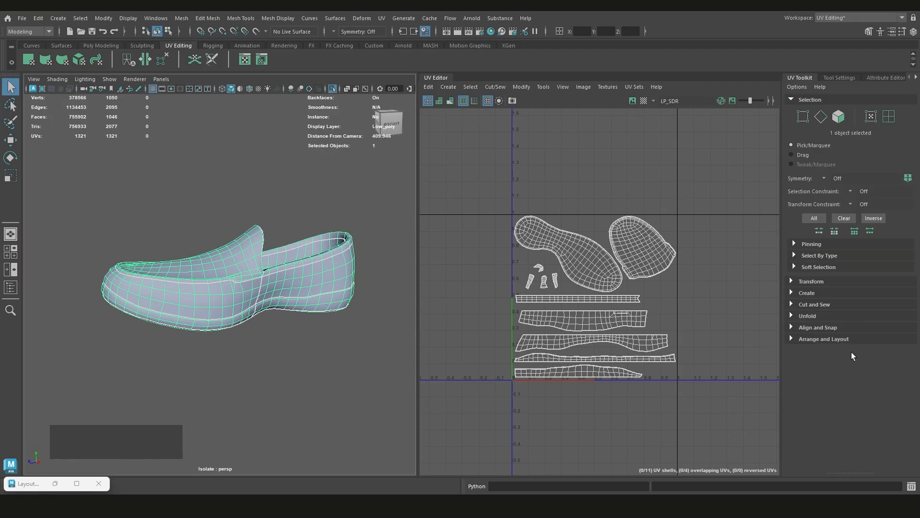
Expand the Select By Type section and select all texture border edges of the shoe in edge mode
{"action": "left_click", "coordinate": [819, 255]}
{"action": "scroll", "coordinate": [611, 177], "scroll_direction": "up", "scroll_amount": 2}
{"action": "right_click", "coordinate": [615, 190]}
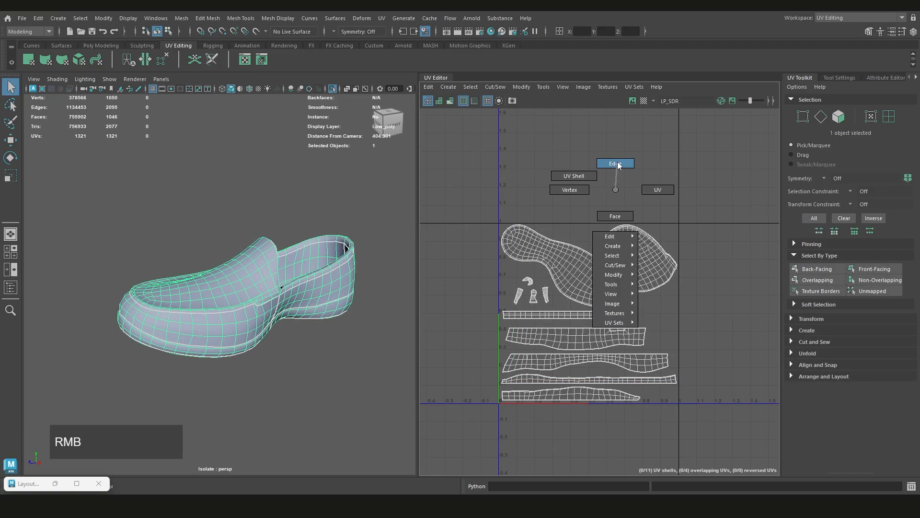
{"action": "right_click_drag", "start_coordinate": [618, 165], "coordinate": [619, 166]}
{"action": "scroll", "coordinate": [638, 217], "scroll_direction": "down", "scroll_amount": 1}
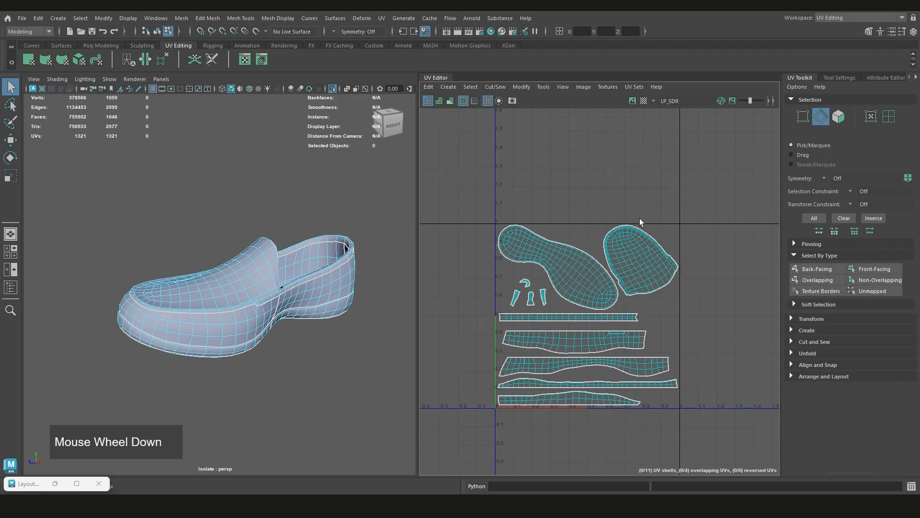
{"action": "left_click", "coordinate": [821, 290]}
{"action": "scroll", "coordinate": [652, 284], "scroll_direction": "up", "scroll_amount": 2}
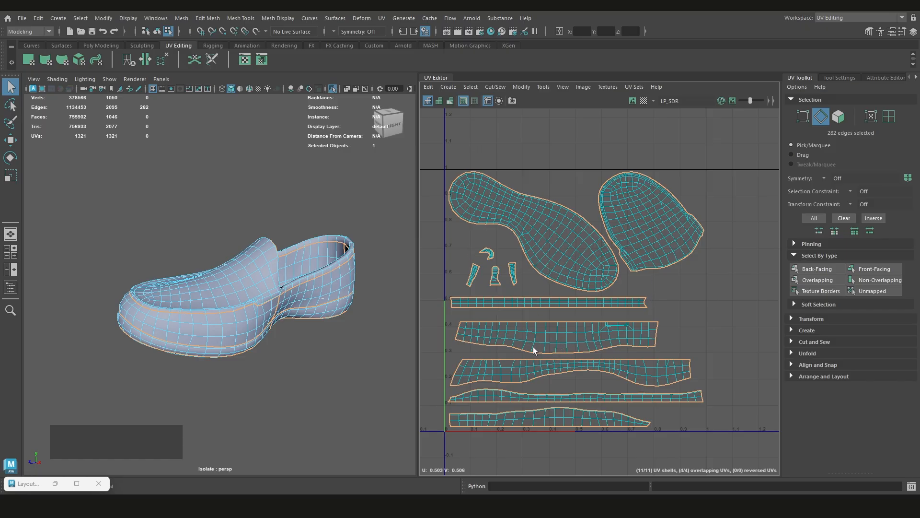
Clear the edge selection and return the shoe to object mode with the whole mesh selected
{"action": "left_click", "coordinate": [335, 346]}
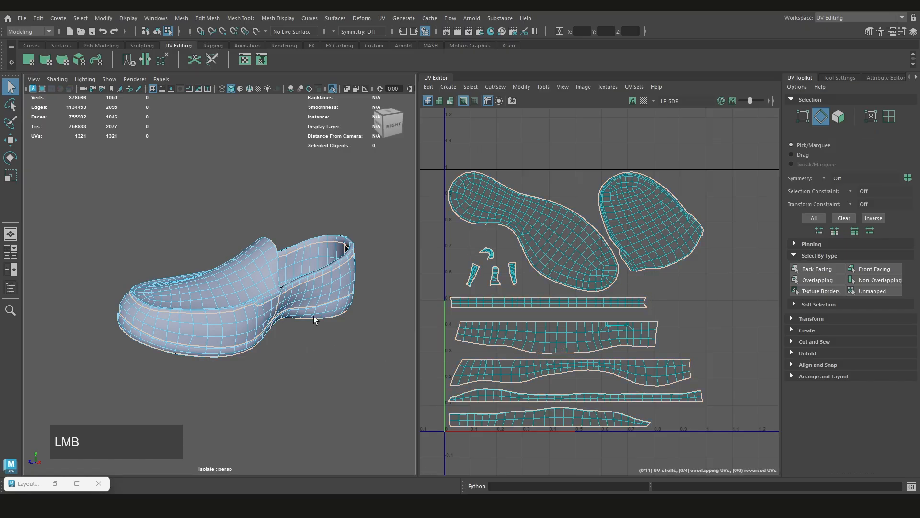
{"action": "right_click_drag", "start_coordinate": [308, 187], "coordinate": [367, 168]}
{"action": "left_click", "coordinate": [330, 372]}
{"action": "left_click", "coordinate": [251, 285]}
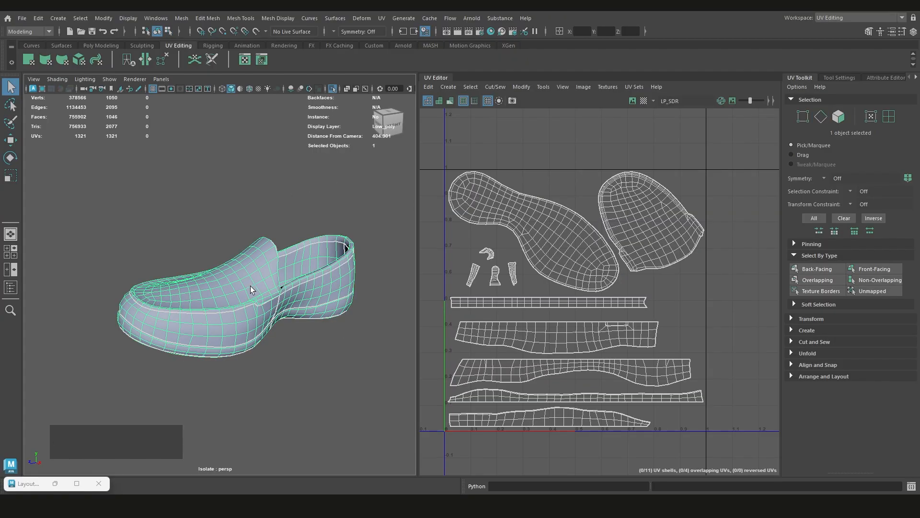
Inspect the shoe's smooth shading around the tongue corner, the opening and the inside, with and without the wireframe
{"action": "right_click_drag", "start_coordinate": [229, 221], "coordinate": [320, 234], "text": "shift"}
{"action": "left_click", "coordinate": [300, 339]}
{"action": "left_click_drag", "start_coordinate": [301, 338], "coordinate": [272, 335], "text": "alt"}
{"action": "scroll", "coordinate": [261, 325], "scroll_direction": "up", "scroll_amount": 6}
{"action": "middle_click_drag", "start_coordinate": [297, 298], "coordinate": [246, 291], "text": "alt"}
{"action": "scroll", "coordinate": [246, 290], "scroll_direction": "down", "scroll_amount": 5}
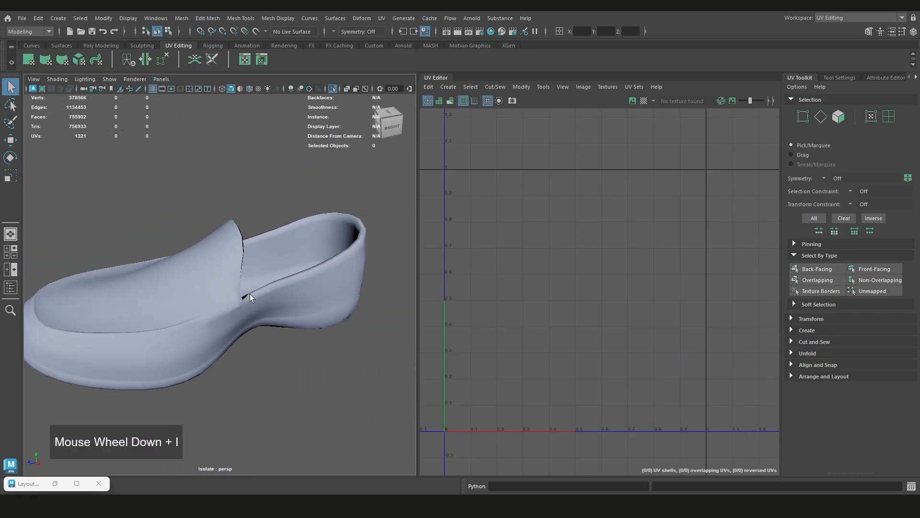
{"action": "left_click_drag", "start_coordinate": [249, 294], "coordinate": [217, 255], "text": "alt"}
{"action": "scroll", "coordinate": [142, 280], "scroll_direction": "up", "scroll_amount": 4}
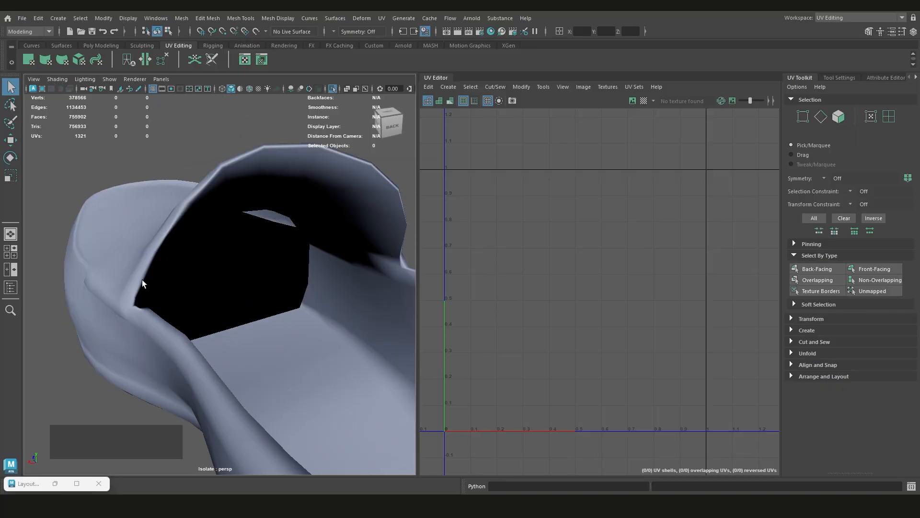
{"action": "scroll", "coordinate": [177, 258], "scroll_direction": "down", "scroll_amount": 4}
{"action": "left_click_drag", "start_coordinate": [320, 261], "coordinate": [275, 285], "text": "alt"}
{"action": "left_click", "coordinate": [289, 257]}
{"action": "scroll", "coordinate": [289, 257], "scroll_direction": "down", "scroll_amount": 2, "text": "alt"}
{"action": "scroll", "coordinate": [271, 283], "scroll_direction": "up", "scroll_amount": 4, "text": "alt"}
{"action": "middle_click_drag", "start_coordinate": [287, 303], "coordinate": [298, 294], "text": "alt"}
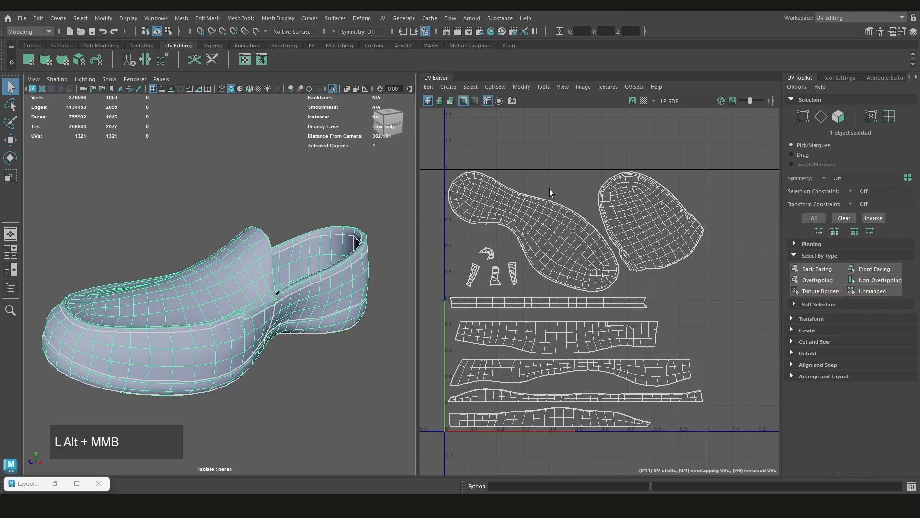
Select all texture border edges of the shoe in edge mode and harden them
{"action": "right_click_drag", "start_coordinate": [556, 178], "coordinate": [554, 154]}
{"action": "scroll", "coordinate": [554, 163], "scroll_direction": "down", "scroll_amount": 2}
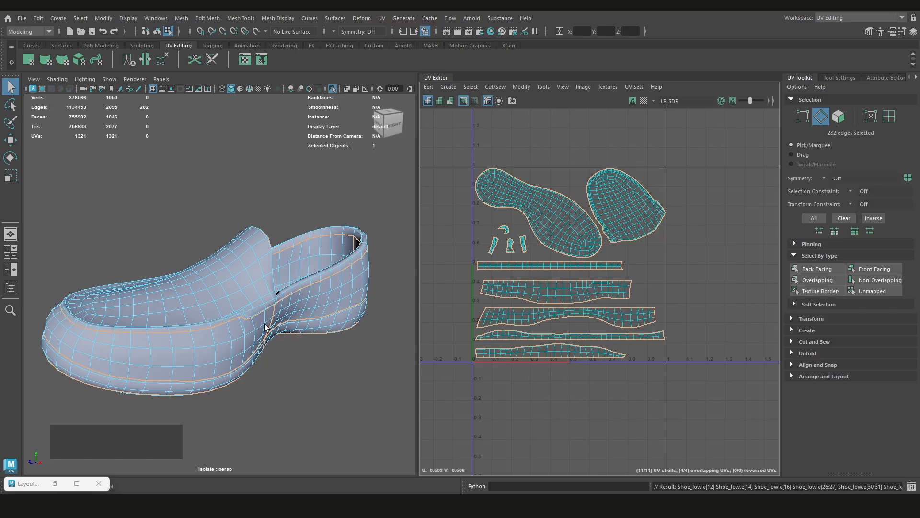
{"action": "mouse_move", "coordinate": [280, 256]}
{"action": "middle_mouse_down", "text": "alt"}
{"action": "mouse_move", "coordinate": [272, 275]}
{"action": "mouse_move", "coordinate": [278, 253]}
{"action": "middle_mouse_up", "text": "alt"}
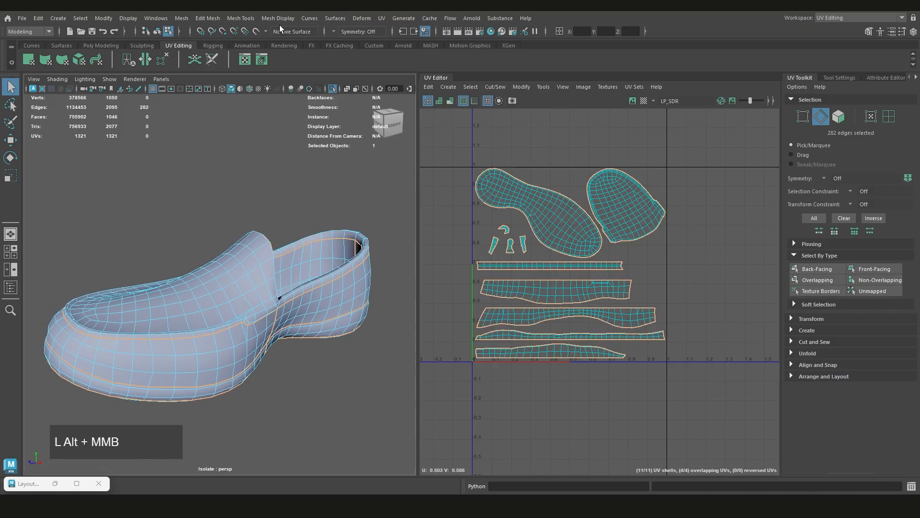
{"action": "left_click", "coordinate": [278, 20]}
{"action": "left_click", "coordinate": [312, 138]}
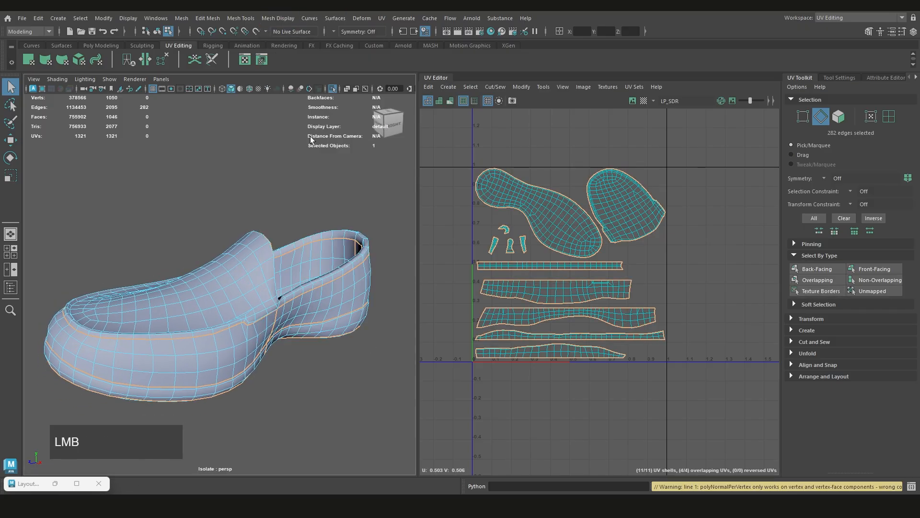
{"action": "right_click", "coordinate": [304, 197]}
{"action": "right_click_drag", "start_coordinate": [299, 196], "coordinate": [386, 226], "text": "shift"}
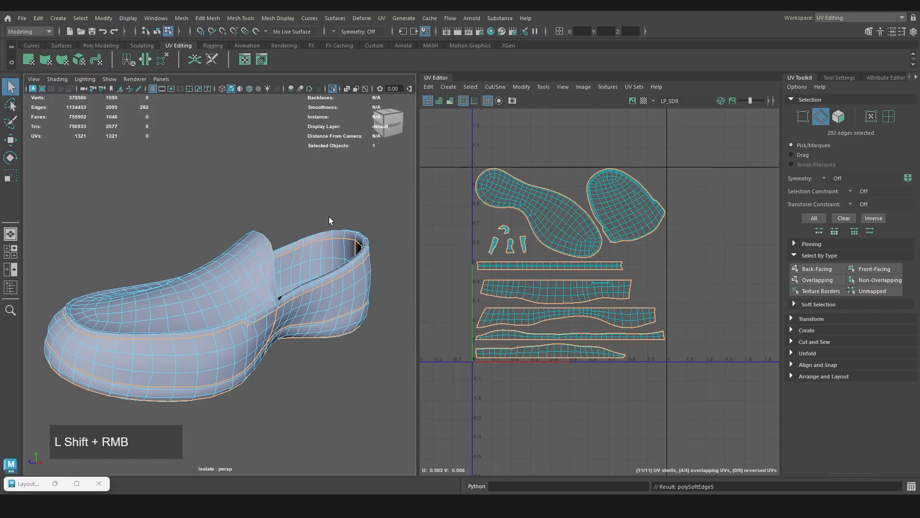
Return to object mode and unlock the normals of the whole shoe mesh
{"action": "left_click", "coordinate": [289, 208]}
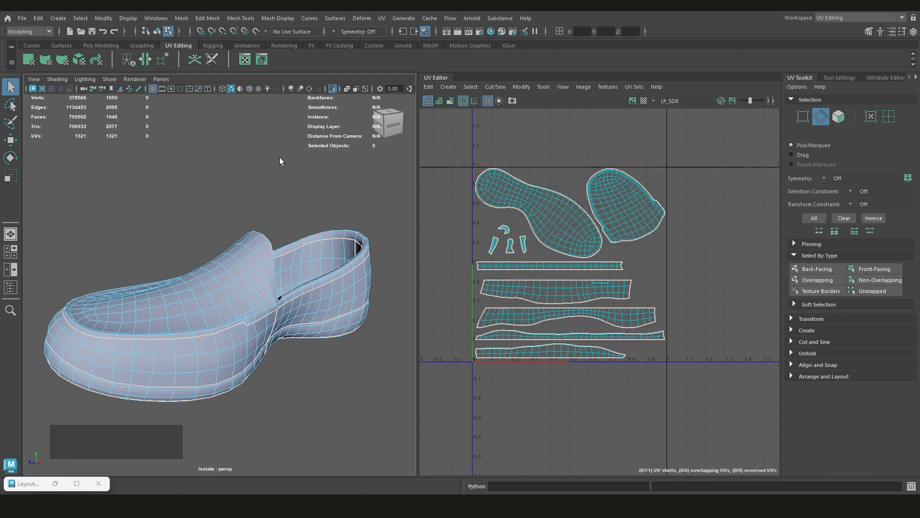
{"action": "scroll", "coordinate": [274, 190], "scroll_direction": "down", "scroll_amount": 4}
{"action": "right_click_drag", "start_coordinate": [274, 189], "coordinate": [314, 176]}
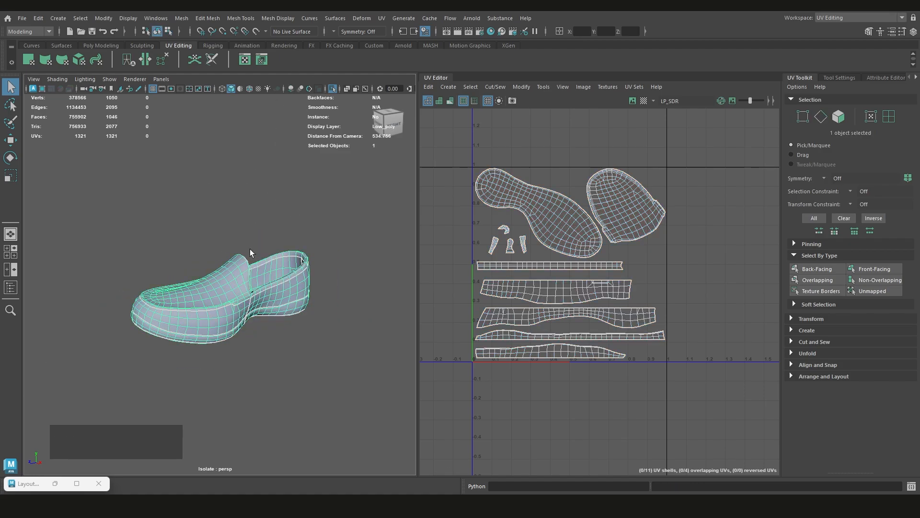
{"action": "left_click", "coordinate": [251, 22]}
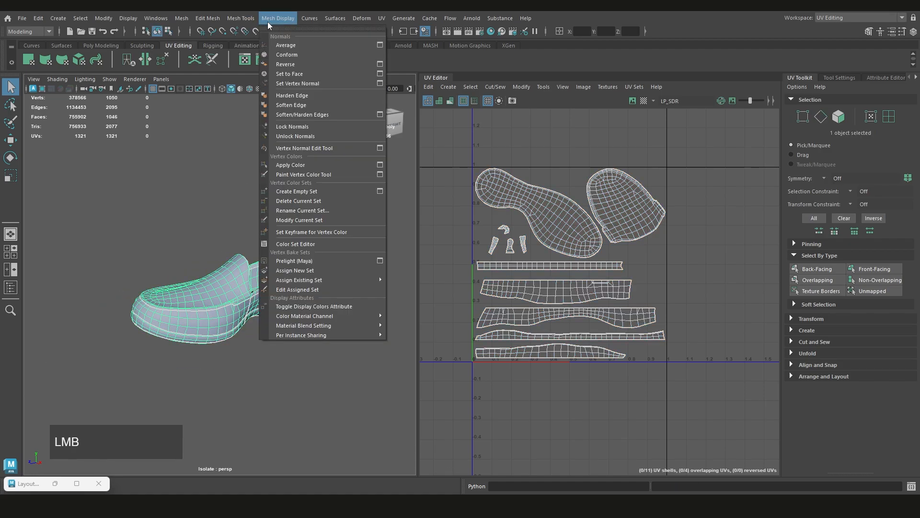
{"action": "left_click", "coordinate": [299, 135]}
Deselect the shoe and examine the shading along the tongue corner and side seams up close
{"action": "scroll", "coordinate": [273, 263], "scroll_direction": "up", "scroll_amount": 3}
{"action": "scroll", "coordinate": [274, 264], "scroll_direction": "down", "scroll_amount": 2}
{"action": "left_click", "coordinate": [283, 243]}
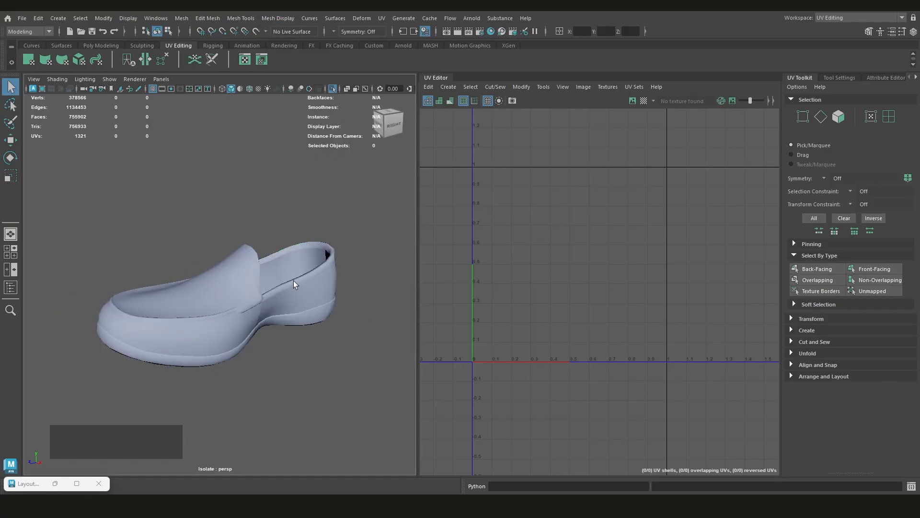
{"action": "left_click_drag", "start_coordinate": [293, 280], "coordinate": [264, 238], "text": "alt"}
{"action": "scroll", "coordinate": [281, 277], "scroll_direction": "up", "scroll_amount": 5}
{"action": "scroll", "coordinate": [333, 306], "scroll_direction": "up", "scroll_amount": 3, "text": "alt"}
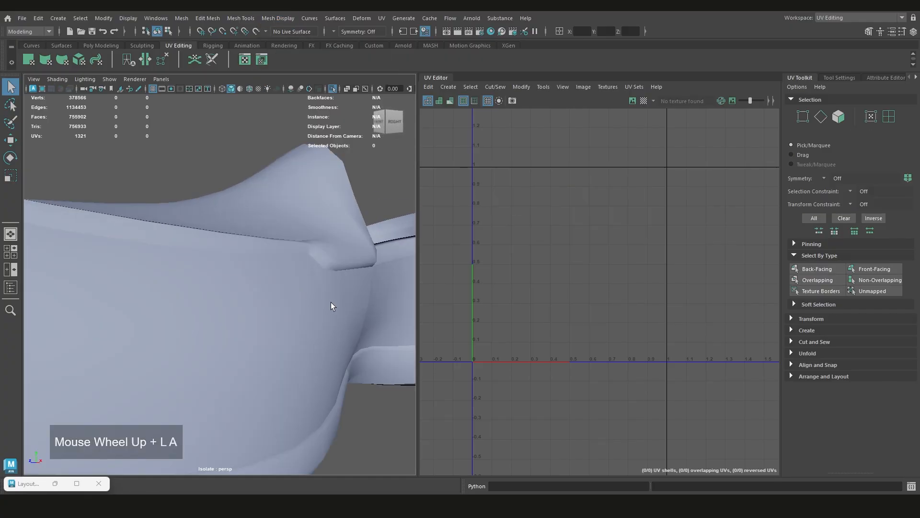
{"action": "middle_click_drag", "start_coordinate": [332, 307], "coordinate": [314, 286], "text": "alt"}
{"action": "left_click_drag", "start_coordinate": [314, 286], "coordinate": [279, 271], "text": "alt"}
{"action": "scroll", "coordinate": [305, 268], "scroll_direction": "down", "scroll_amount": 6, "text": "alt"}
{"action": "scroll", "coordinate": [289, 287], "scroll_direction": "down", "scroll_amount": 5}
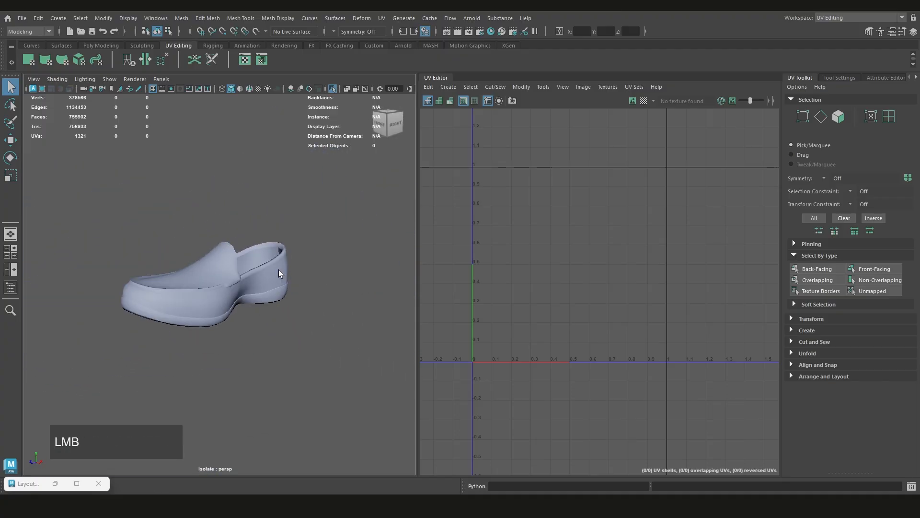
Select the shoe and lock its normals
{"action": "left_click", "coordinate": [279, 270]}
{"action": "middle_click_drag", "start_coordinate": [279, 270], "coordinate": [299, 279], "text": "alt"}
{"action": "left_click", "coordinate": [276, 19]}
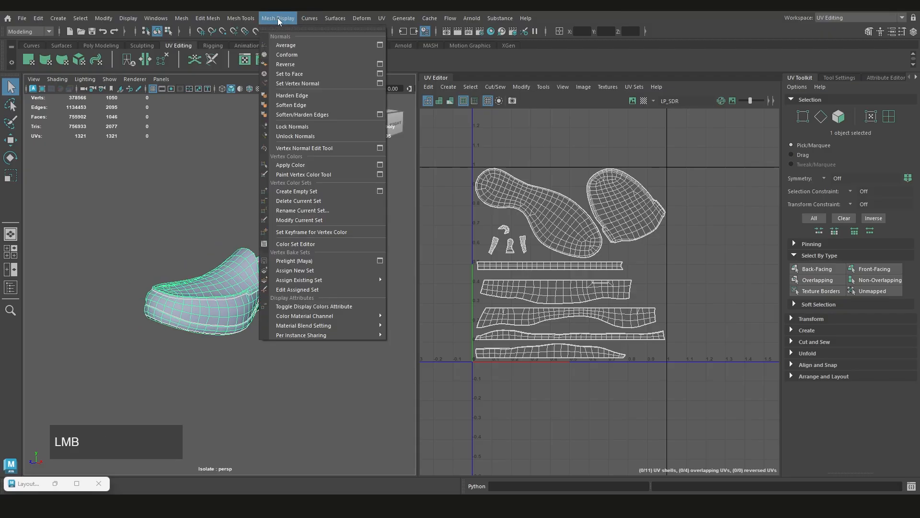
{"action": "left_click", "coordinate": [294, 123]}
Examine the shading along the toe, tongue and opposite side of the shoe without the wireframe
{"action": "scroll", "coordinate": [240, 215], "scroll_direction": "up", "scroll_amount": 3}
{"action": "left_click", "coordinate": [237, 207]}
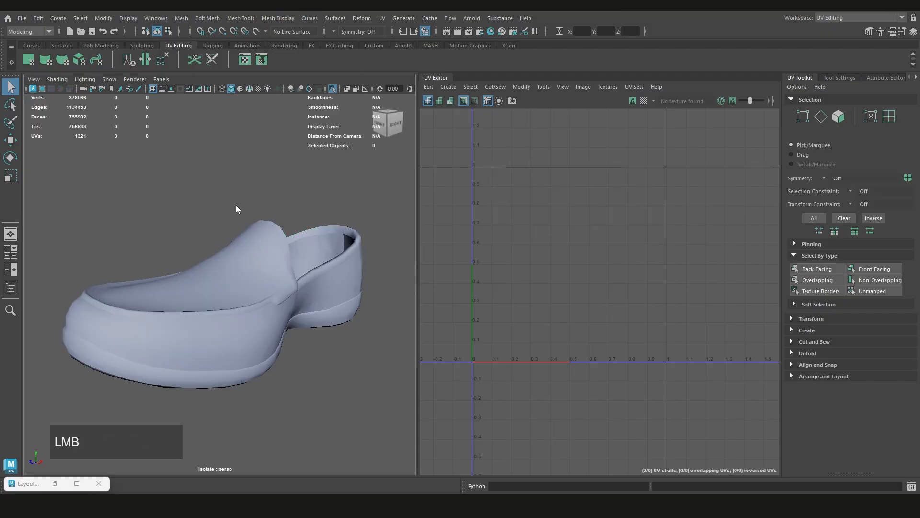
{"action": "left_click_drag", "start_coordinate": [236, 205], "coordinate": [397, 319], "text": "alt"}
{"action": "middle_click_drag", "start_coordinate": [397, 320], "coordinate": [298, 277], "text": "alt"}
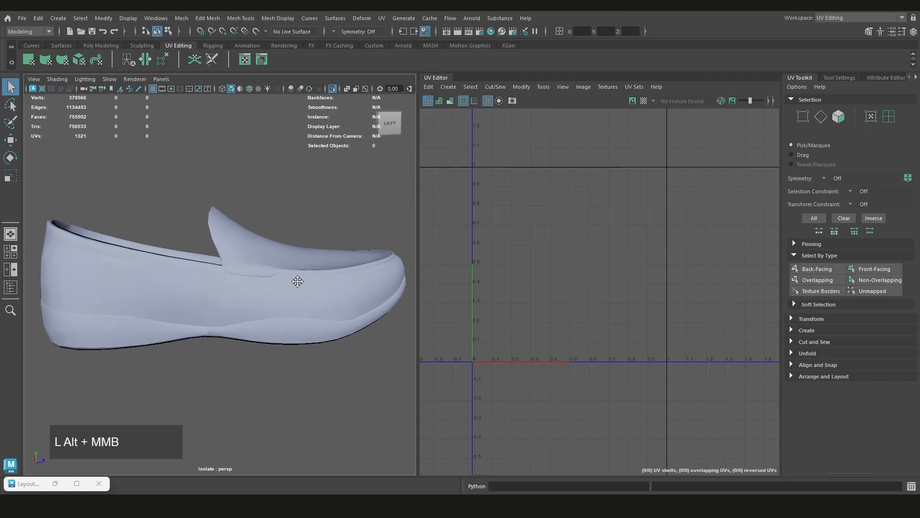
{"action": "scroll", "coordinate": [304, 265], "scroll_direction": "up", "scroll_amount": 3, "text": "alt"}
{"action": "left_click_drag", "start_coordinate": [304, 265], "coordinate": [271, 277], "text": "alt"}
{"action": "left_click", "coordinate": [345, 271]}
{"action": "scroll", "coordinate": [258, 282], "scroll_direction": "down", "scroll_amount": 4}
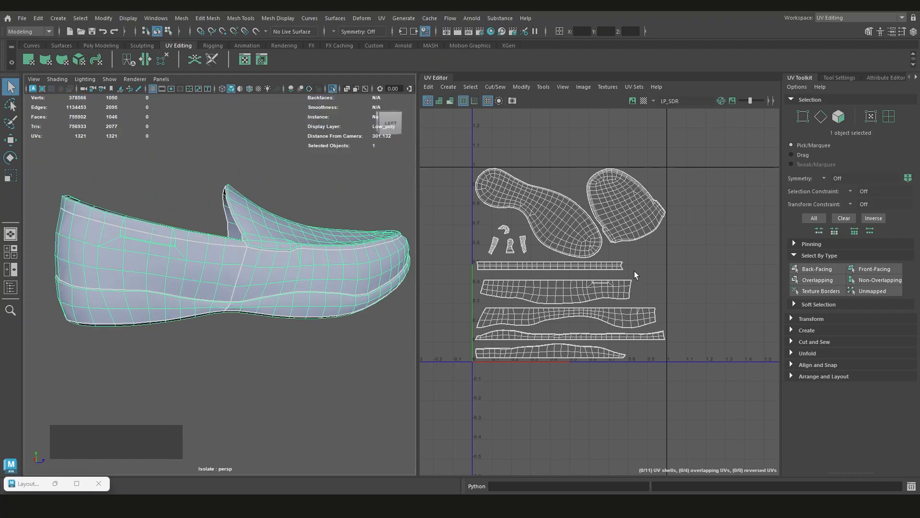
Check the UV seams on the sole, side and collar of the selected shoe against its UV shells
{"action": "left_click_drag", "start_coordinate": [202, 295], "coordinate": [419, 252], "text": "alt"}
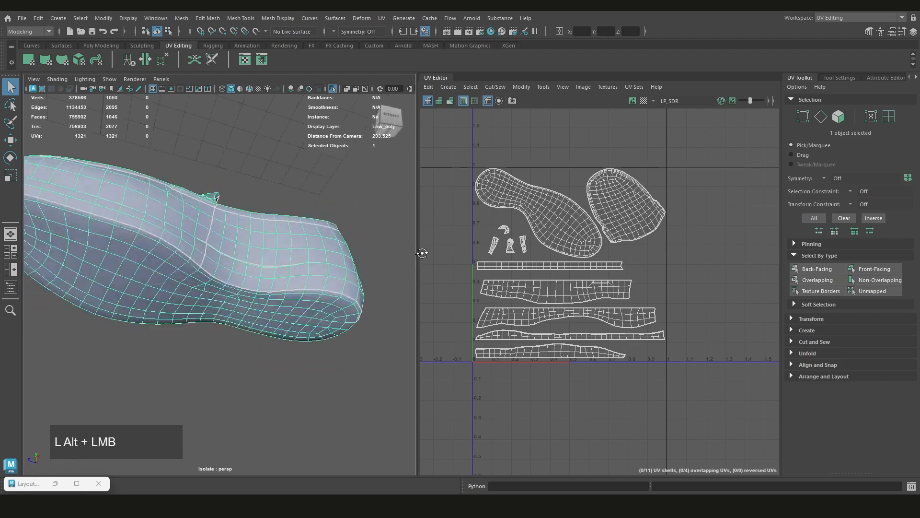
{"action": "left_click", "coordinate": [285, 379]}
{"action": "left_click_drag", "start_coordinate": [207, 257], "coordinate": [253, 258], "text": "alt"}
{"action": "left_click", "coordinate": [324, 262]}
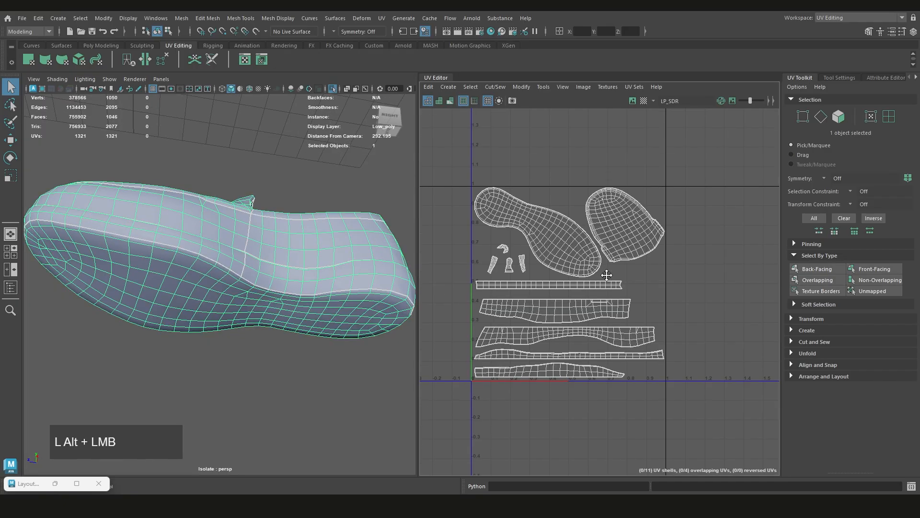
{"action": "left_click_drag", "start_coordinate": [324, 263], "coordinate": [458, 298], "text": "alt"}
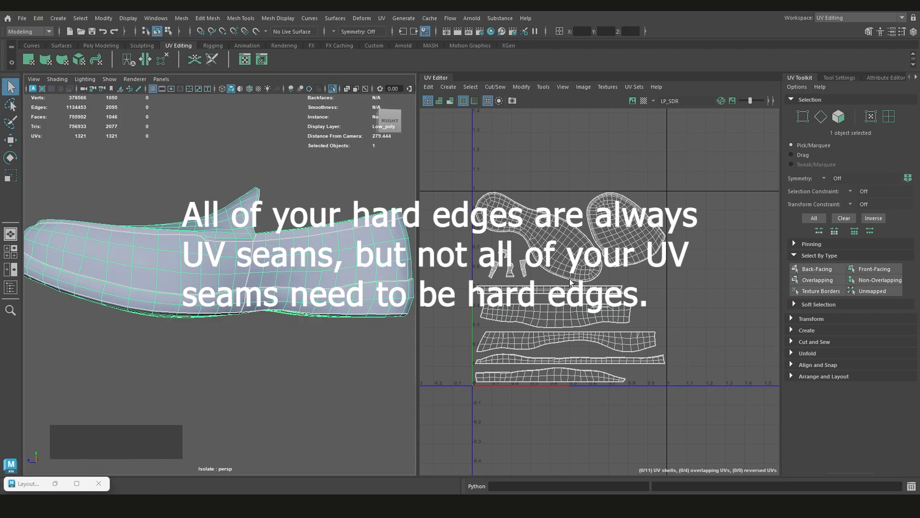
{"action": "middle_click_drag", "start_coordinate": [281, 267], "coordinate": [271, 267], "text": "alt"}
{"action": "left_click_drag", "start_coordinate": [271, 266], "coordinate": [262, 211], "text": "alt"}
{"action": "scroll", "coordinate": [263, 263], "scroll_direction": "up", "scroll_amount": 3, "text": "alt"}
{"action": "scroll", "coordinate": [260, 261], "scroll_direction": "down", "scroll_amount": 2, "text": "alt"}
{"action": "middle_click_drag", "start_coordinate": [262, 210], "coordinate": [263, 189], "text": "alt"}
{"action": "scroll", "coordinate": [263, 188], "scroll_direction": "up", "scroll_amount": 5}
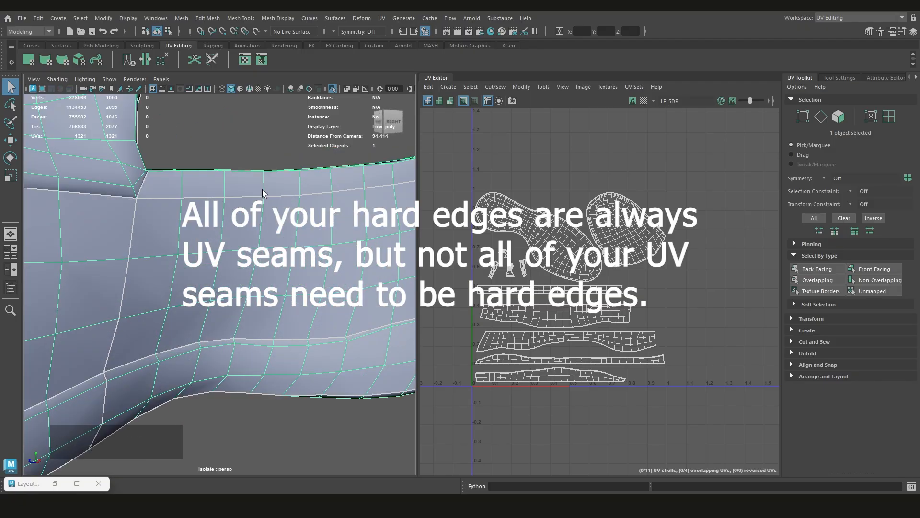
{"action": "scroll", "coordinate": [263, 188], "scroll_direction": "down", "scroll_amount": 4}
{"action": "left_click_drag", "start_coordinate": [263, 215], "coordinate": [298, 281], "text": "alt"}
{"action": "scroll", "coordinate": [283, 279], "scroll_direction": "down", "scroll_amount": 5}
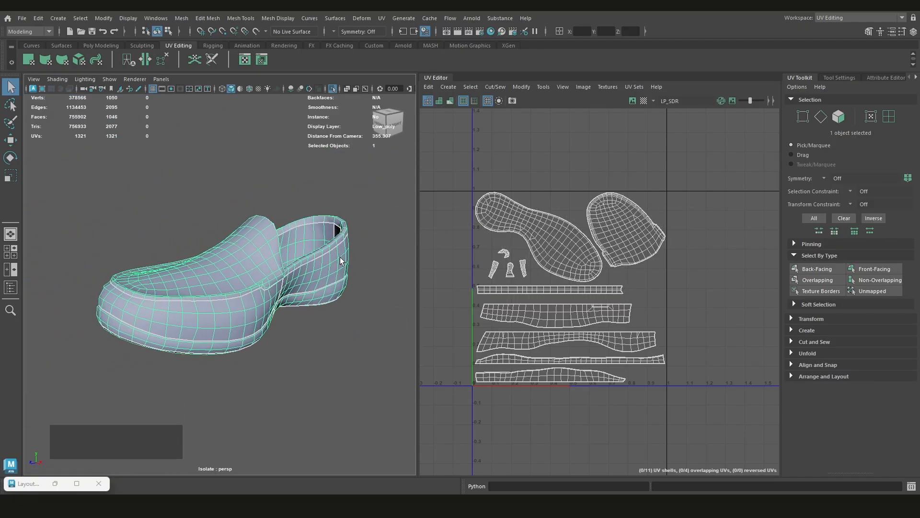
{"action": "scroll", "coordinate": [340, 259], "scroll_direction": "up", "scroll_amount": 3}
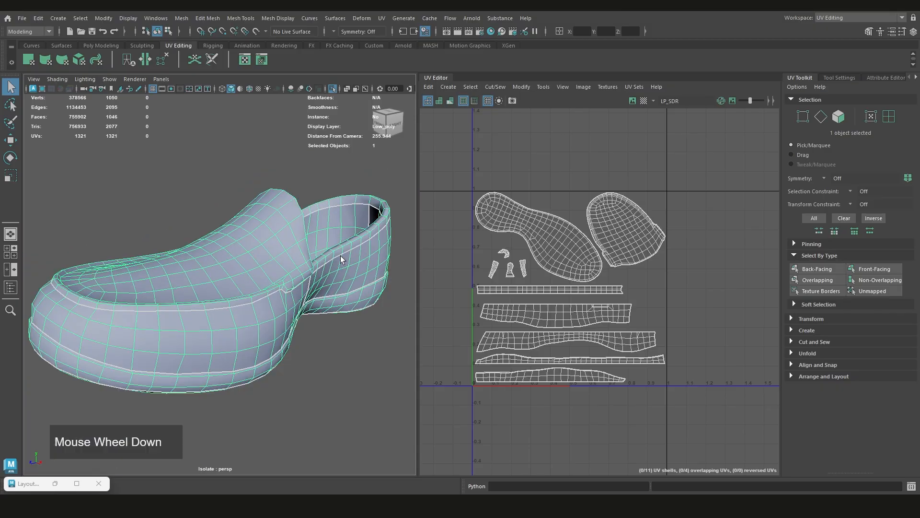
{"action": "scroll", "coordinate": [340, 258], "scroll_direction": "down", "scroll_amount": 3}
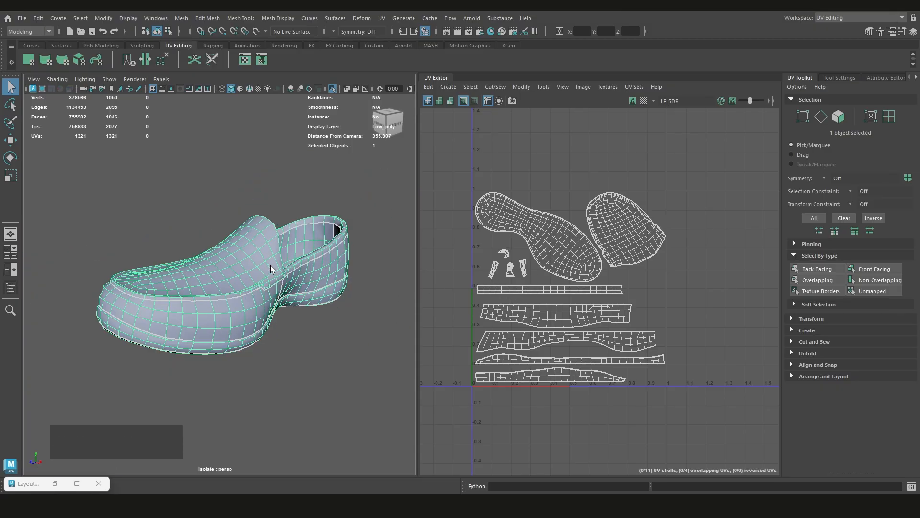
{"action": "scroll", "coordinate": [282, 268], "scroll_direction": "up", "scroll_amount": 3}
{"action": "scroll", "coordinate": [302, 269], "scroll_direction": "down", "scroll_amount": 1}
{"action": "mouse_move", "coordinate": [304, 268]}
{"action": "left_mouse_down", "text": "alt"}
{"action": "mouse_move", "coordinate": [431, 269]}
{"action": "mouse_move", "coordinate": [365, 302]}
{"action": "mouse_move", "coordinate": [281, 268]}
{"action": "mouse_move", "coordinate": [314, 266]}
{"action": "left_mouse_up", "text": "alt"}
{"action": "scroll", "coordinate": [299, 212], "scroll_direction": "down", "scroll_amount": 3}
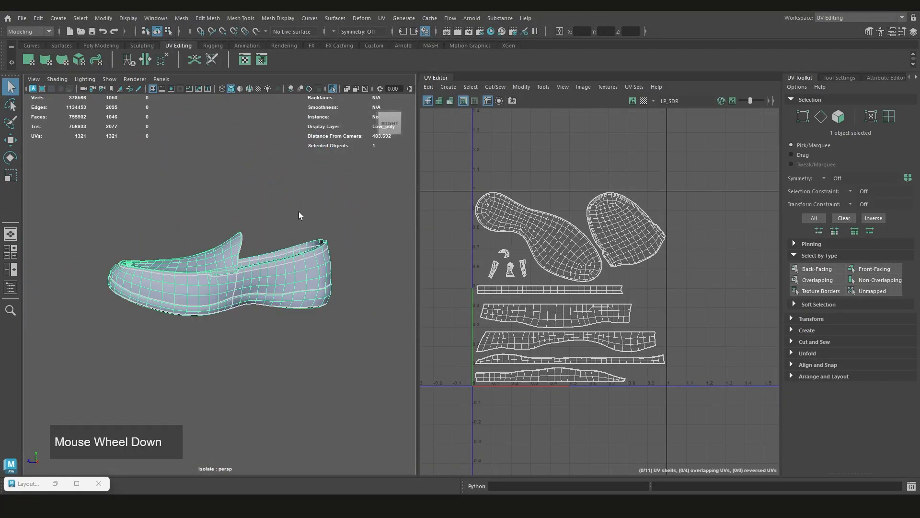
Compare the unselected shoe's shading with its wireframe around the vertical side seam, tongue corner and heel
{"action": "left_click", "coordinate": [298, 212]}
{"action": "scroll", "coordinate": [252, 249], "scroll_direction": "up", "scroll_amount": 3}
{"action": "left_click_drag", "start_coordinate": [252, 248], "coordinate": [318, 273], "text": "alt"}
{"action": "scroll", "coordinate": [341, 269], "scroll_direction": "up", "scroll_amount": 4, "text": "alt"}
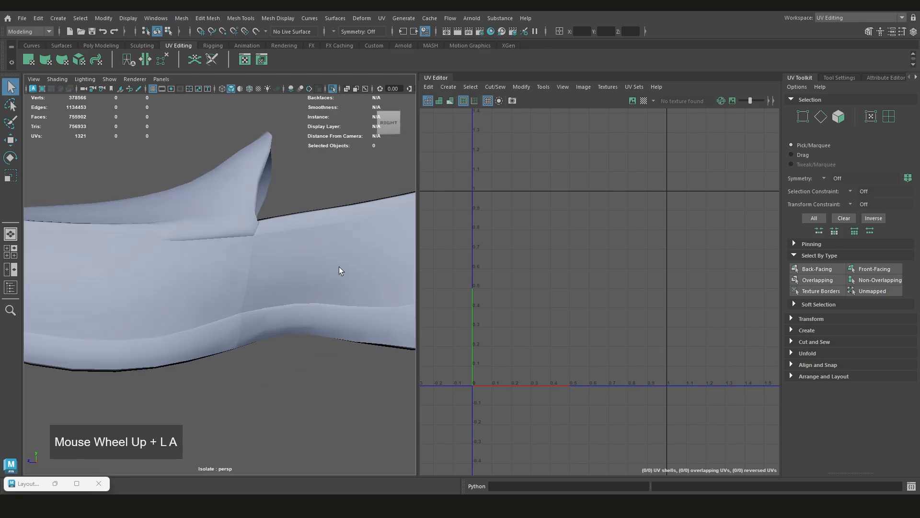
{"action": "left_click_drag", "start_coordinate": [252, 281], "coordinate": [279, 288], "text": "alt"}
{"action": "left_click", "coordinate": [189, 306]}
{"action": "scroll", "coordinate": [281, 285], "scroll_direction": "down", "scroll_amount": 5}
{"action": "scroll", "coordinate": [314, 274], "scroll_direction": "up", "scroll_amount": 4}
{"action": "left_click", "coordinate": [303, 219]}
{"action": "left_click_drag", "start_coordinate": [334, 227], "coordinate": [286, 236], "text": "alt"}
{"action": "scroll", "coordinate": [307, 249], "scroll_direction": "down", "scroll_amount": 1}
{"action": "mouse_move", "coordinate": [325, 335]}
{"action": "left_mouse_down", "text": "alt"}
{"action": "mouse_move", "coordinate": [146, 330]}
{"action": "mouse_move", "coordinate": [163, 304]}
{"action": "mouse_move", "coordinate": [124, 329]}
{"action": "mouse_move", "coordinate": [326, 316]}
{"action": "left_mouse_up", "text": "alt"}
{"action": "scroll", "coordinate": [322, 310], "scroll_direction": "down", "scroll_amount": 3}
{"action": "left_click", "coordinate": [269, 294]}
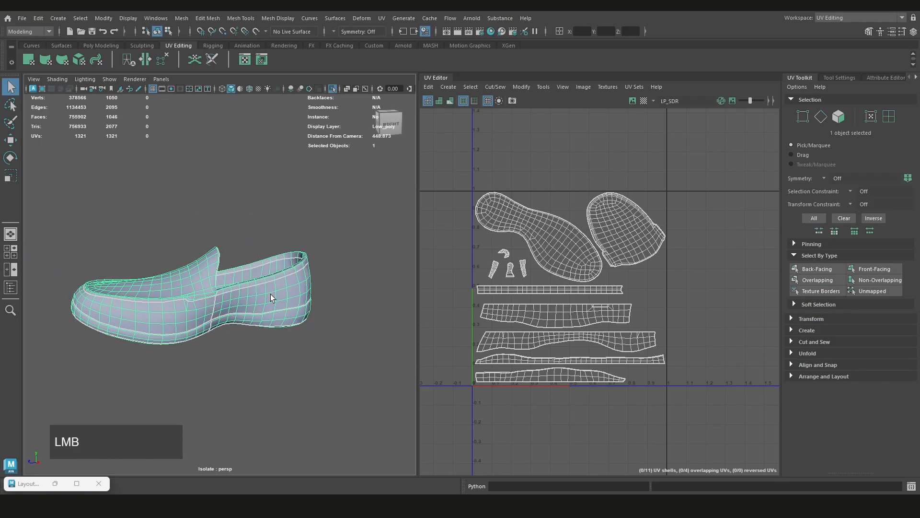
{"action": "right_click_drag", "start_coordinate": [260, 220], "coordinate": [261, 277], "text": "shift"}
{"action": "right_click_drag", "start_coordinate": [318, 235], "coordinate": [370, 222], "text": "shift"}
{"action": "scroll", "coordinate": [348, 246], "scroll_direction": "up", "scroll_amount": 4}
{"action": "left_click", "coordinate": [295, 202]}
{"action": "left_click_drag", "start_coordinate": [273, 259], "coordinate": [275, 286], "text": "alt"}
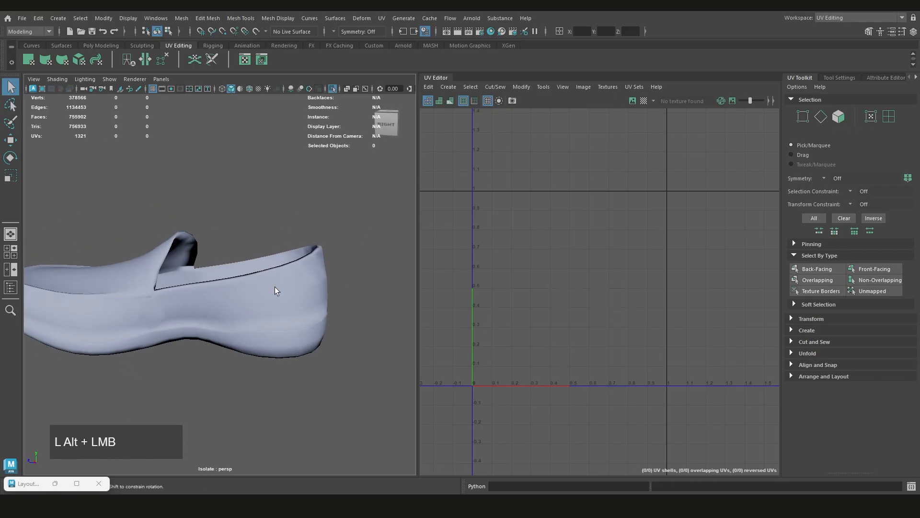
Select the shoe and unlock its normals again
{"action": "left_click", "coordinate": [306, 272]}
{"action": "left_click", "coordinate": [287, 18]}
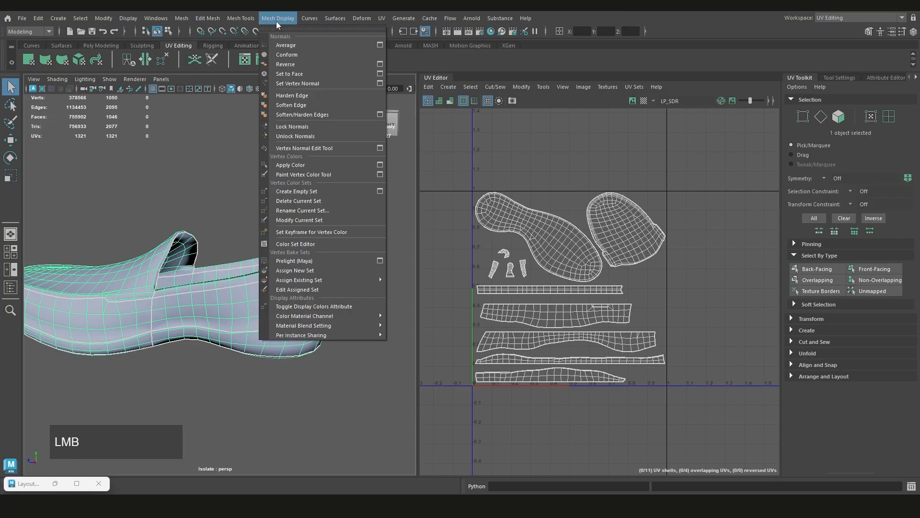
{"action": "left_click", "coordinate": [294, 134]}
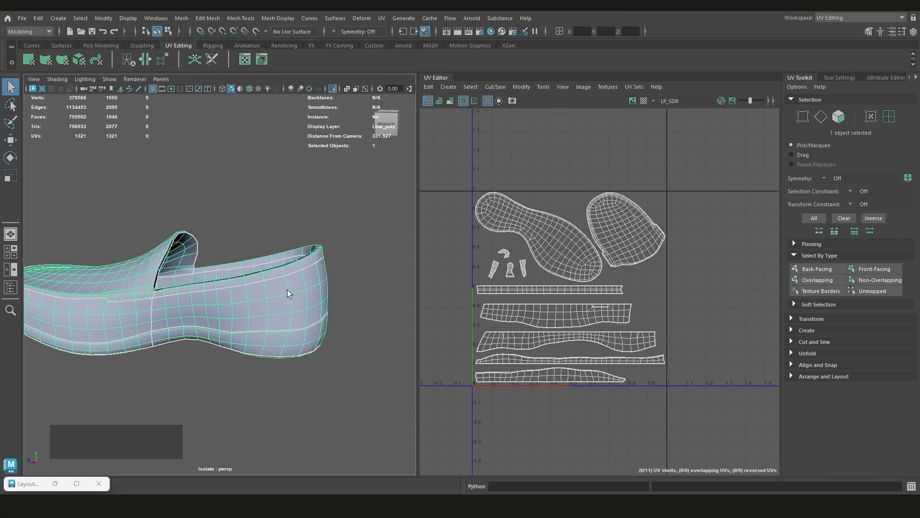
Soften all edges of the shoe and return to object selection
{"action": "right_click_drag", "start_coordinate": [284, 284], "coordinate": [372, 227], "text": "shift"}
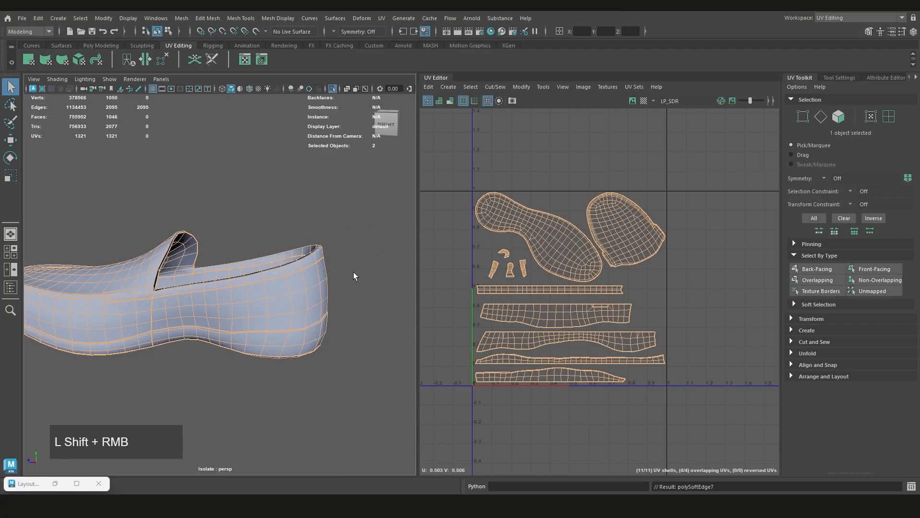
{"action": "left_click", "coordinate": [290, 296]}
{"action": "left_click_drag", "start_coordinate": [308, 301], "coordinate": [332, 303], "text": "alt"}
{"action": "scroll", "coordinate": [331, 303], "scroll_direction": "down", "scroll_amount": 3, "text": "alt"}
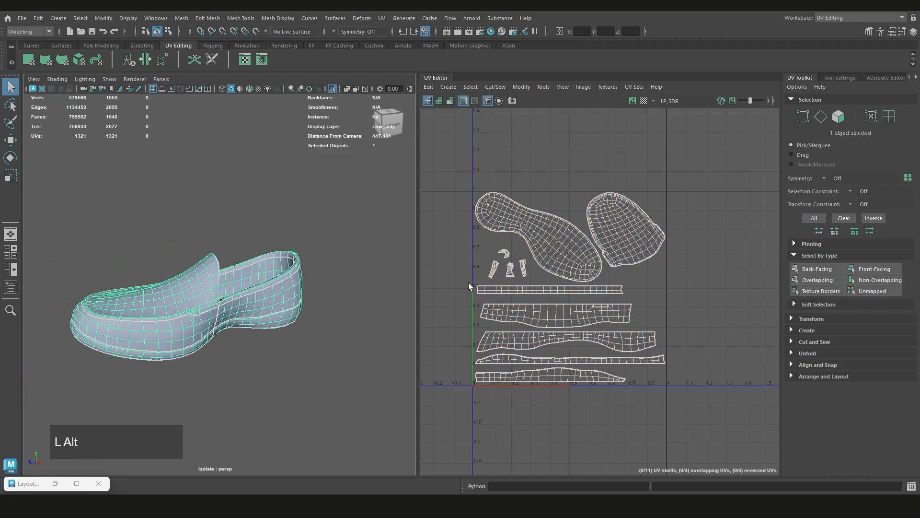
Select the shoe's UV border edges and harden them
{"action": "middle_click_drag", "start_coordinate": [331, 303], "coordinate": [355, 310], "text": "alt"}
{"action": "right_click_drag", "start_coordinate": [557, 234], "coordinate": [558, 209]}
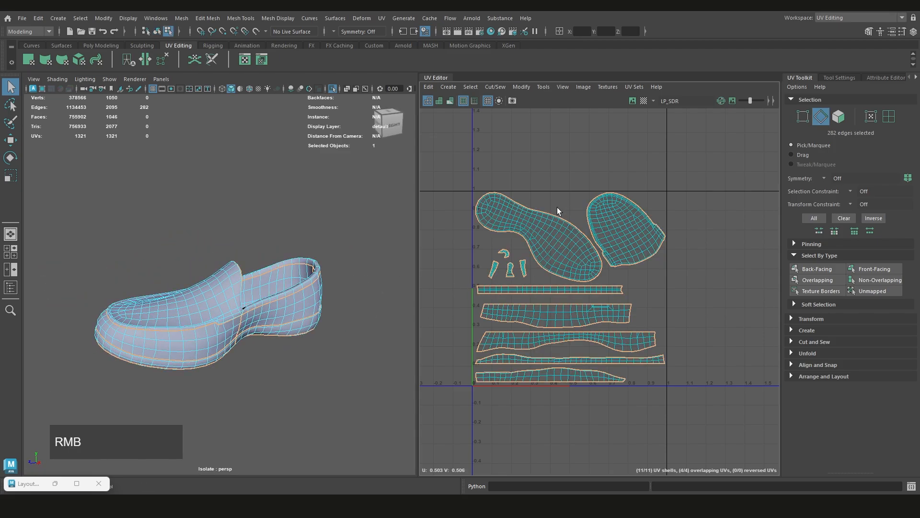
{"action": "left_click", "coordinate": [568, 183]}
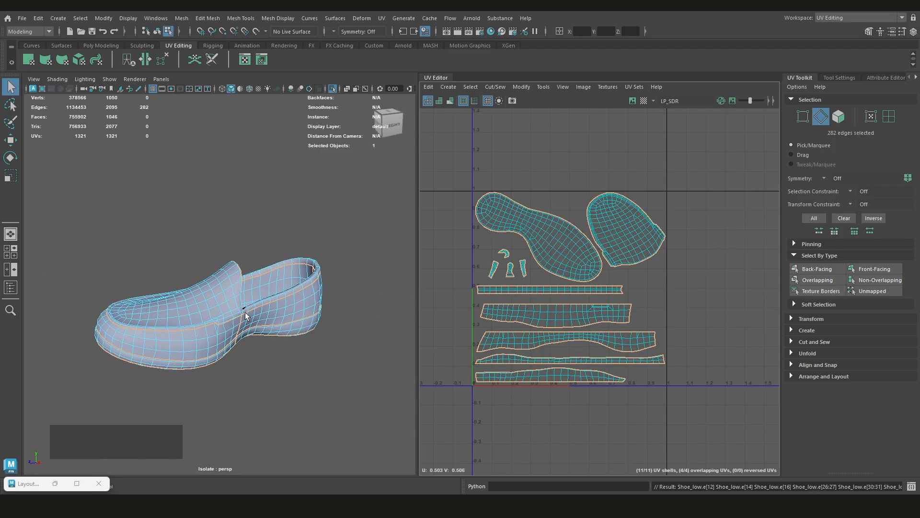
{"action": "scroll", "coordinate": [245, 315], "scroll_direction": "up", "scroll_amount": 3}
{"action": "left_click_drag", "start_coordinate": [273, 293], "coordinate": [287, 295], "text": "alt"}
{"action": "right_click_drag", "start_coordinate": [298, 212], "coordinate": [378, 237], "text": "shift"}
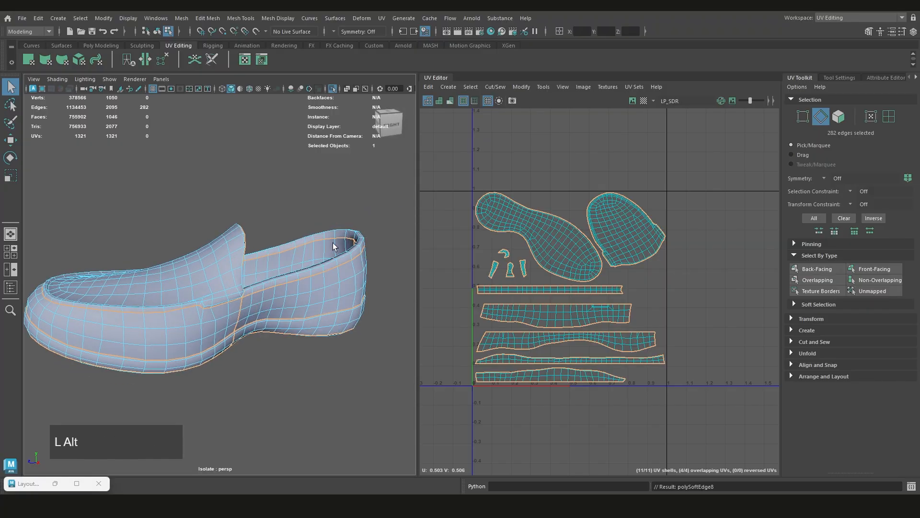
Return to object mode, deselect the shoe and examine its shading along the side seam and heel
{"action": "middle_click_drag", "start_coordinate": [377, 238], "coordinate": [232, 260], "text": "alt"}
{"action": "mouse_move", "coordinate": [232, 260]}
{"action": "left_mouse_down", "text": "alt"}
{"action": "mouse_move", "coordinate": [70, 261]}
{"action": "mouse_move", "coordinate": [167, 263]}
{"action": "mouse_move", "coordinate": [239, 249]}
{"action": "left_mouse_up", "text": "alt"}
{"action": "mouse_move", "coordinate": [240, 219]}
{"action": "right_mouse_down"}
{"action": "mouse_move", "coordinate": [291, 208]}
{"action": "mouse_move", "coordinate": [183, 220]}
{"action": "right_mouse_up"}
{"action": "mouse_move", "coordinate": [182, 220]}
{"action": "right_mouse_down"}
{"action": "mouse_move", "coordinate": [262, 212]}
{"action": "mouse_move", "coordinate": [284, 198]}
{"action": "right_mouse_up"}
{"action": "right_click", "coordinate": [246, 207]}
{"action": "right_click", "coordinate": [245, 211]}
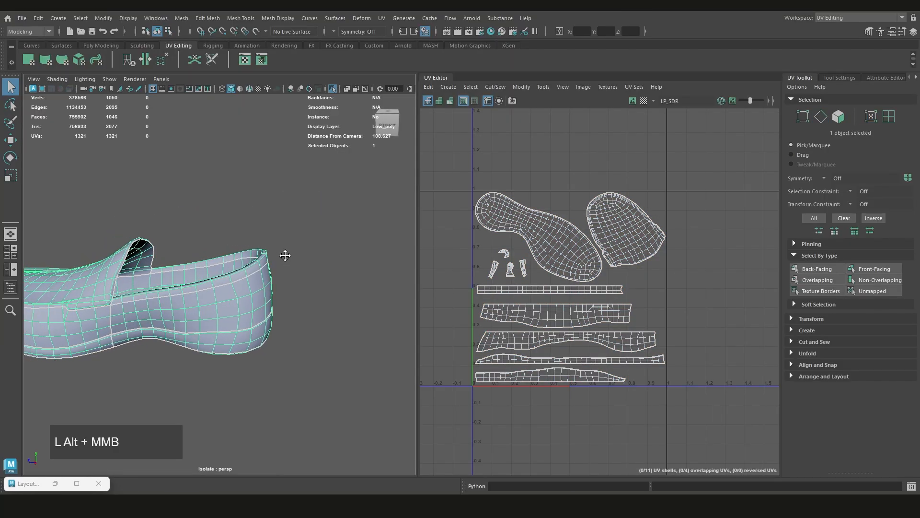
{"action": "middle_click_drag", "start_coordinate": [285, 255], "coordinate": [287, 284], "text": "alt"}
{"action": "left_click_drag", "start_coordinate": [288, 284], "coordinate": [300, 267], "text": "alt"}
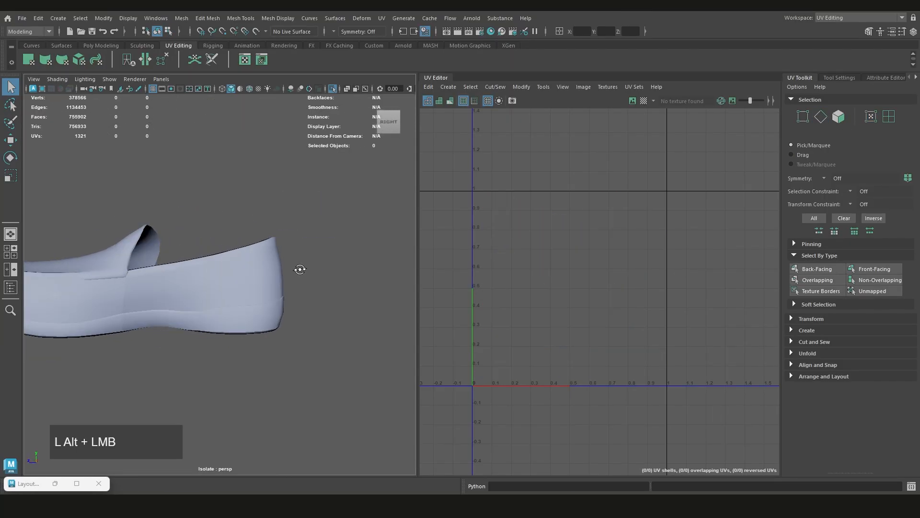
Try locking the normals of the whole shoe
{"action": "left_click", "coordinate": [254, 274]}
{"action": "left_click", "coordinate": [283, 19]}
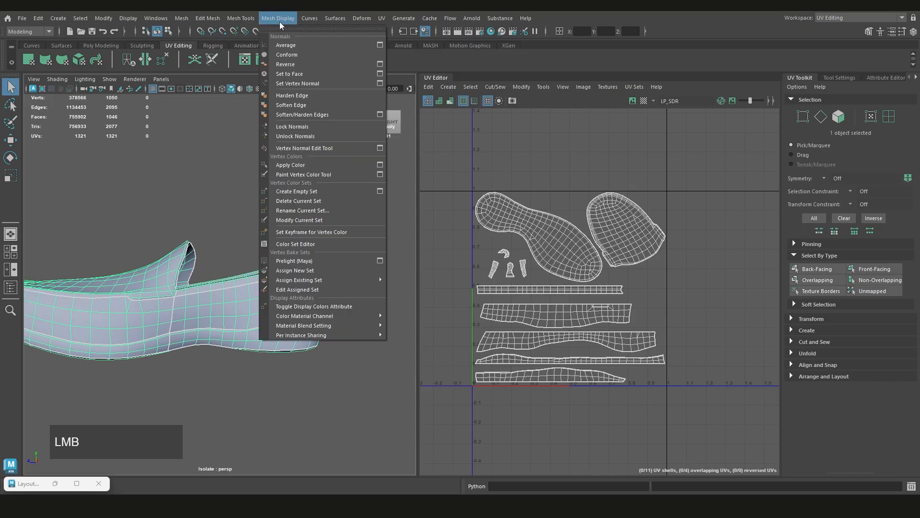
{"action": "left_click", "coordinate": [295, 126]}
{"action": "scroll", "coordinate": [318, 223], "scroll_direction": "up", "scroll_amount": 2}
{"action": "left_click", "coordinate": [319, 223]}
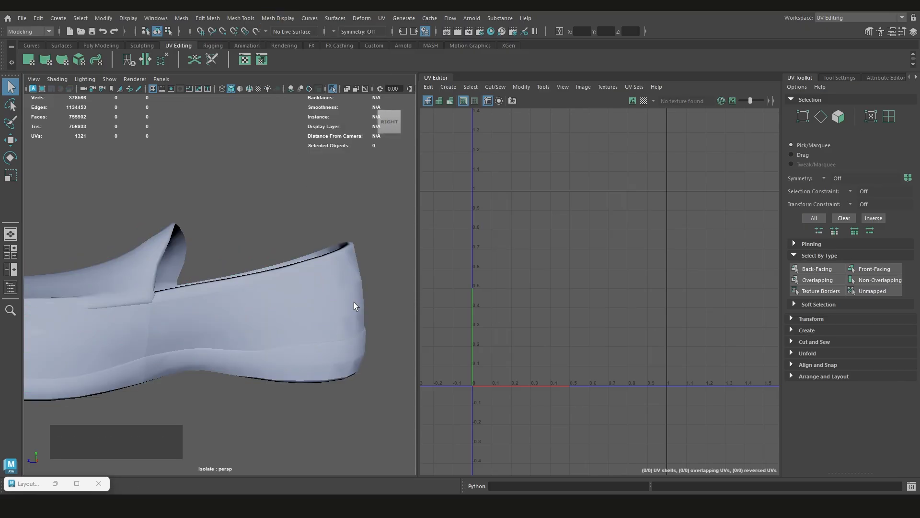
{"action": "key", "text": "ctrl+z"}
Examine the unselected shoe's shading around the heel, side seam, tongue and toe
{"action": "left_click", "coordinate": [299, 261], "text": "ctrl"}
{"action": "left_click_drag", "start_coordinate": [328, 274], "coordinate": [222, 289], "text": "alt"}
{"action": "left_click", "coordinate": [184, 332]}
{"action": "left_click_drag", "start_coordinate": [184, 332], "coordinate": [235, 322], "text": "alt"}
{"action": "left_click", "coordinate": [274, 232]}
{"action": "left_click_drag", "start_coordinate": [230, 265], "coordinate": [283, 267], "text": "alt"}
{"action": "scroll", "coordinate": [269, 287], "scroll_direction": "down", "scroll_amount": 3}
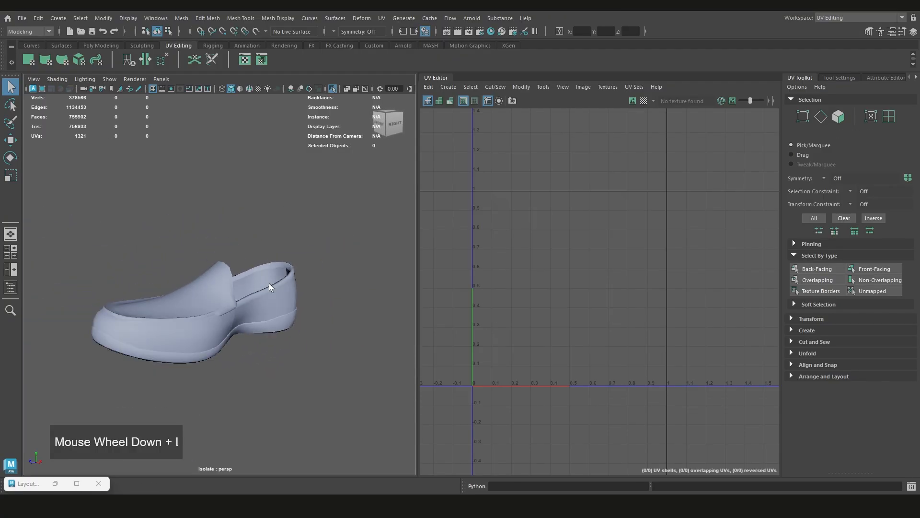
{"action": "scroll", "coordinate": [297, 300], "scroll_direction": "up", "scroll_amount": 3}
{"action": "left_click_drag", "start_coordinate": [297, 300], "coordinate": [542, 283], "text": "alt"}
Select the shoe and compare its seams with the strip shells in the UV layout
{"action": "left_click", "coordinate": [235, 300]}
{"action": "mouse_move", "coordinate": [234, 300]}
{"action": "left_mouse_down", "text": "alt"}
{"action": "mouse_move", "coordinate": [213, 310]}
{"action": "mouse_move", "coordinate": [225, 307]}
{"action": "left_mouse_up", "text": "alt"}
{"action": "scroll", "coordinate": [695, 379], "scroll_direction": "down", "scroll_amount": 3}
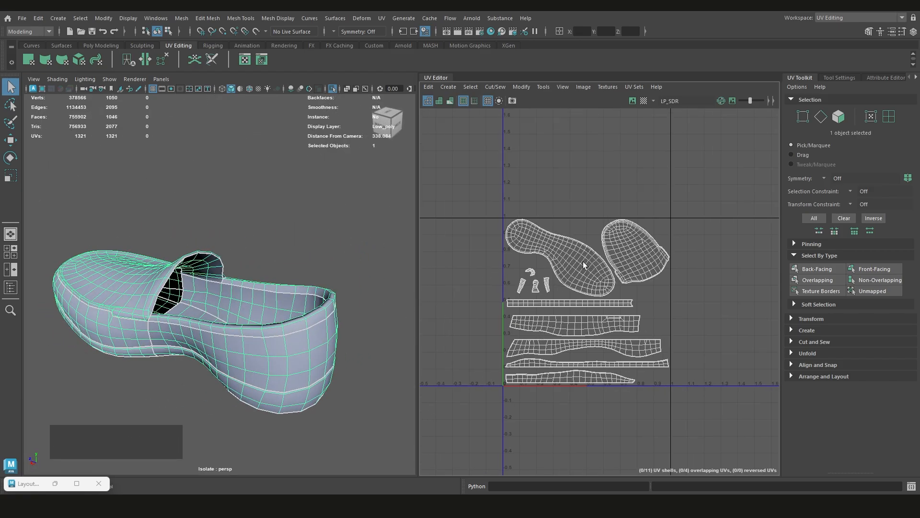
{"action": "left_click_drag", "start_coordinate": [268, 307], "coordinate": [249, 340], "text": "alt"}
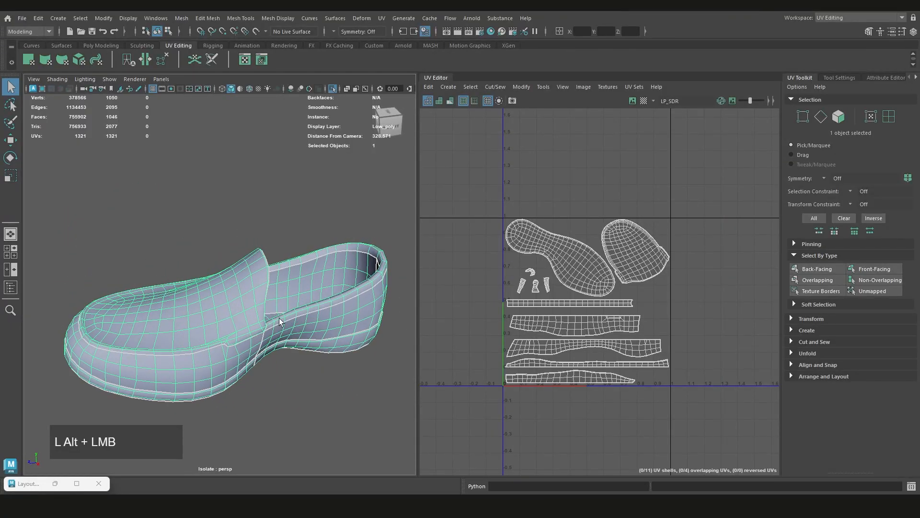
{"action": "scroll", "coordinate": [282, 320], "scroll_direction": "down", "scroll_amount": 4}
{"action": "scroll", "coordinate": [330, 307], "scroll_direction": "up", "scroll_amount": 4}
{"action": "scroll", "coordinate": [577, 406], "scroll_direction": "up", "scroll_amount": 4}
{"action": "middle_click_drag", "start_coordinate": [611, 356], "coordinate": [677, 342], "text": "alt"}
{"action": "scroll", "coordinate": [657, 334], "scroll_direction": "up", "scroll_amount": 3}
{"action": "scroll", "coordinate": [656, 333], "scroll_direction": "down", "scroll_amount": 1}
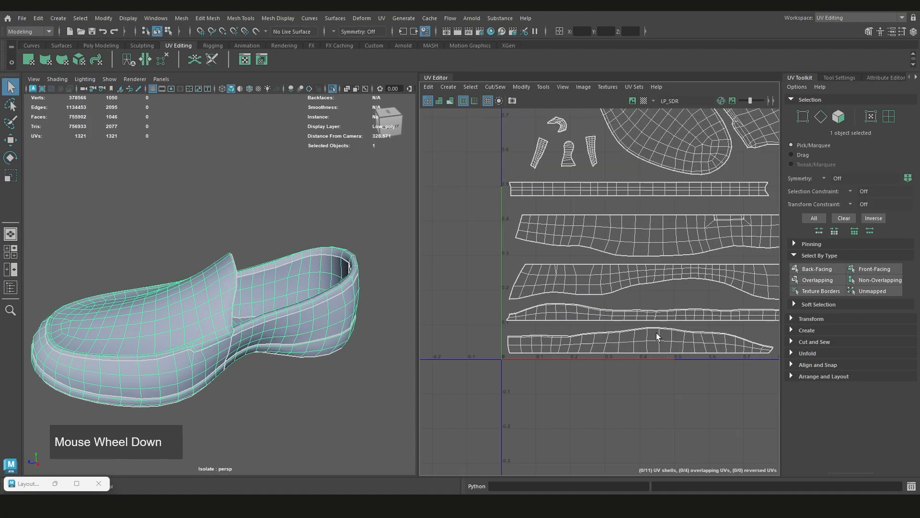
{"action": "scroll", "coordinate": [657, 332], "scroll_direction": "down", "scroll_amount": 1}
Try moving the sole-shaped UV shell in UV Shell selection mode
{"action": "middle_click_drag", "start_coordinate": [645, 289], "coordinate": [645, 294], "text": "alt"}
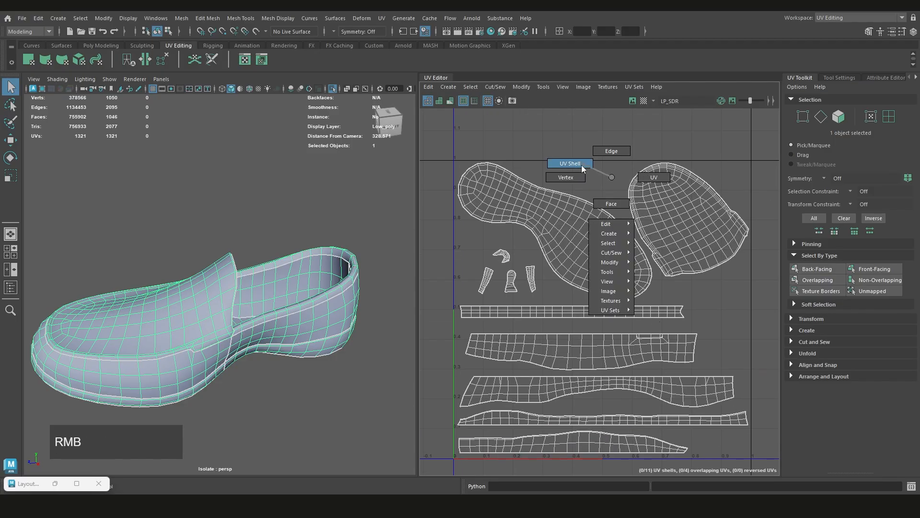
{"action": "right_click_drag", "start_coordinate": [582, 164], "coordinate": [581, 165]}
{"action": "left_click", "coordinate": [563, 209]}
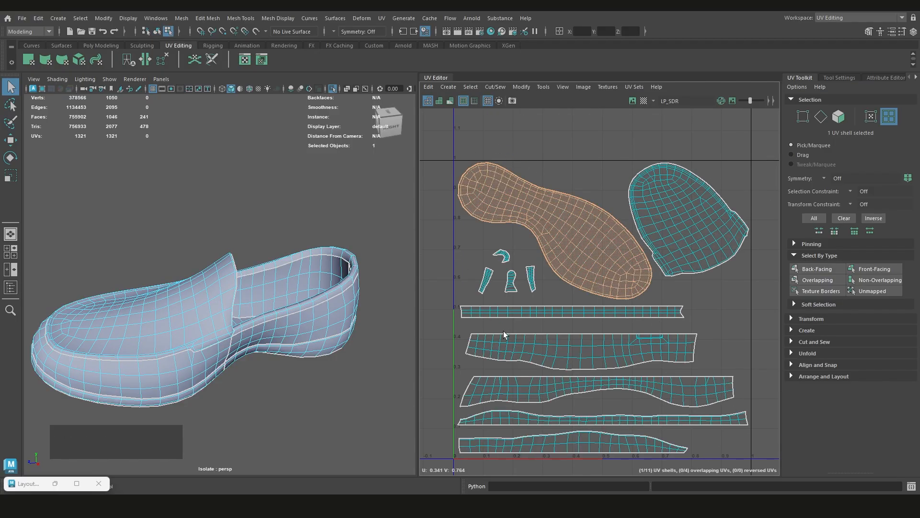
{"action": "middle_click_drag", "start_coordinate": [504, 334], "coordinate": [501, 309], "text": "alt"}
{"action": "scroll", "coordinate": [494, 225], "scroll_direction": "up", "scroll_amount": 3}
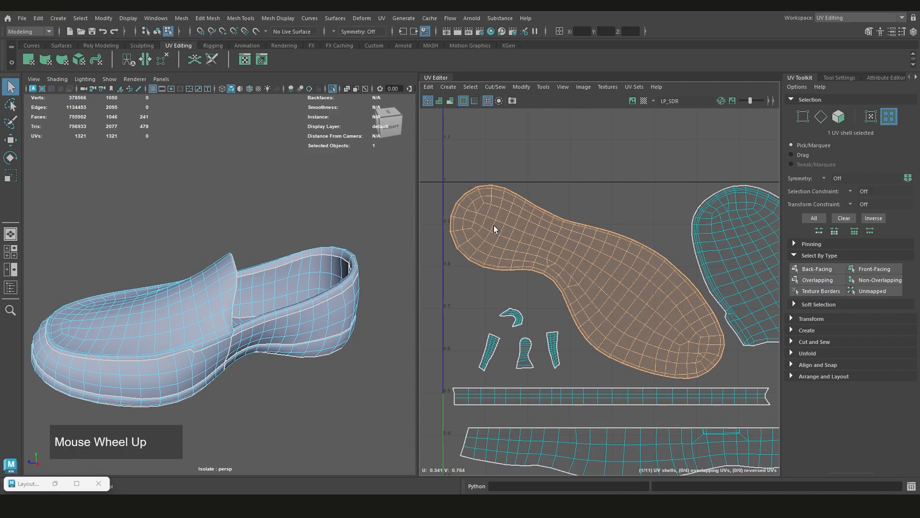
{"action": "key", "text": "w"}
{"action": "middle_click_drag", "start_coordinate": [498, 235], "coordinate": [498, 226]}
{"action": "key", "text": "ctrl+z"}
{"action": "key", "text": "ctrl+z"}
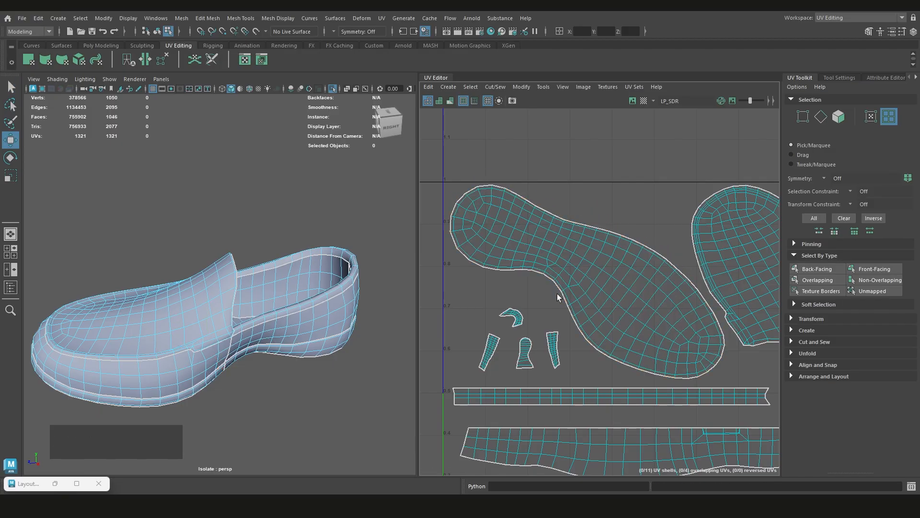
Examine the spacing and arrangement of the UV shells inside the 0–1 tile
{"action": "scroll", "coordinate": [563, 214], "scroll_direction": "down", "scroll_amount": 3}
{"action": "middle_click_drag", "start_coordinate": [563, 214], "coordinate": [643, 277], "text": "alt"}
{"action": "scroll", "coordinate": [679, 321], "scroll_direction": "up", "scroll_amount": 2}
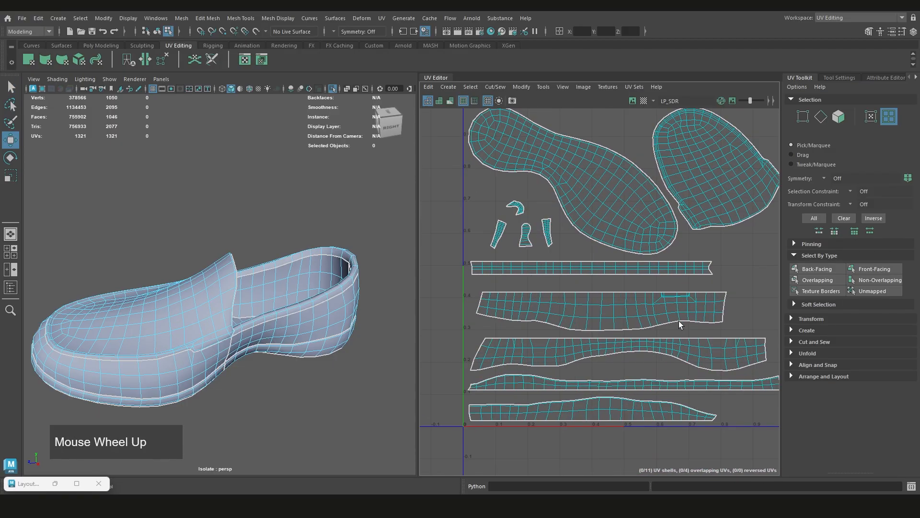
{"action": "middle_click_drag", "start_coordinate": [669, 335], "coordinate": [626, 298], "text": "alt"}
{"action": "middle_click_drag", "start_coordinate": [634, 356], "coordinate": [627, 374], "text": "alt"}
{"action": "scroll", "coordinate": [628, 355], "scroll_direction": "down", "scroll_amount": 3}
{"action": "middle_click_drag", "start_coordinate": [635, 326], "coordinate": [610, 347], "text": "alt"}
{"action": "left_click", "coordinate": [681, 321]}
{"action": "scroll", "coordinate": [680, 322], "scroll_direction": "up", "scroll_amount": 1}
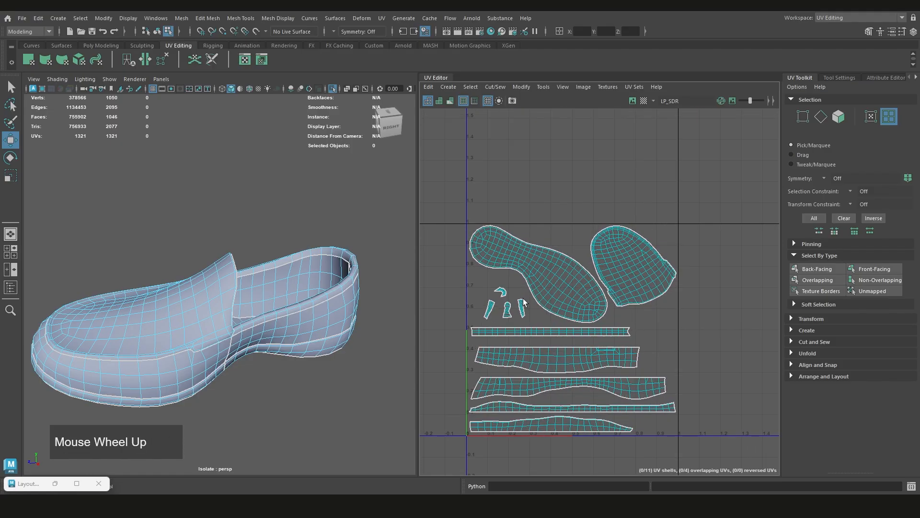
Select the two large UV shells and several strip shells in turn to identify their parts on the shoe
{"action": "left_click_drag", "start_coordinate": [496, 260], "coordinate": [496, 262]}
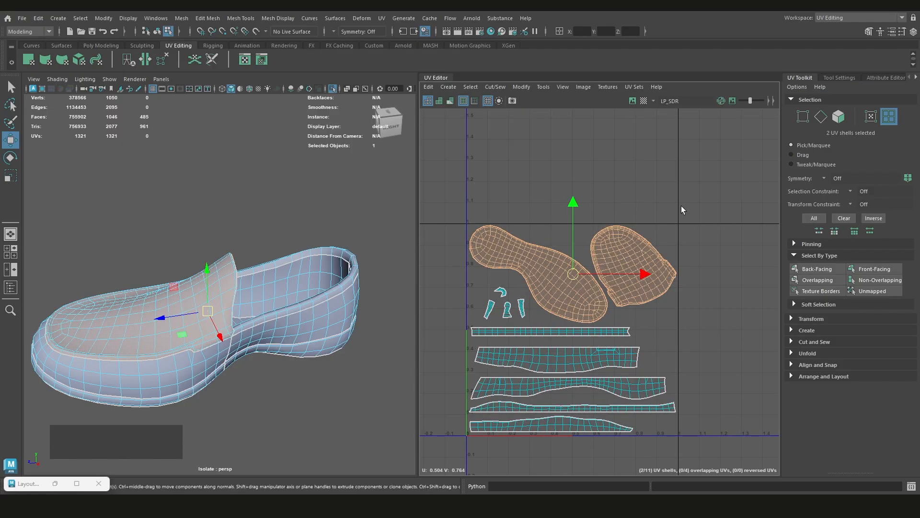
{"action": "left_click", "coordinate": [686, 334]}
{"action": "left_click", "coordinate": [536, 335]}
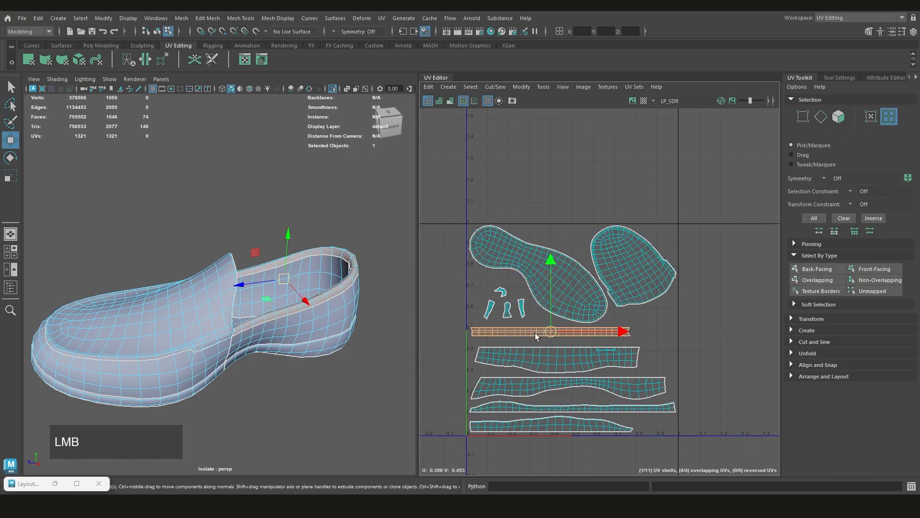
{"action": "left_click", "coordinate": [527, 361]}
{"action": "left_click", "coordinate": [519, 386]}
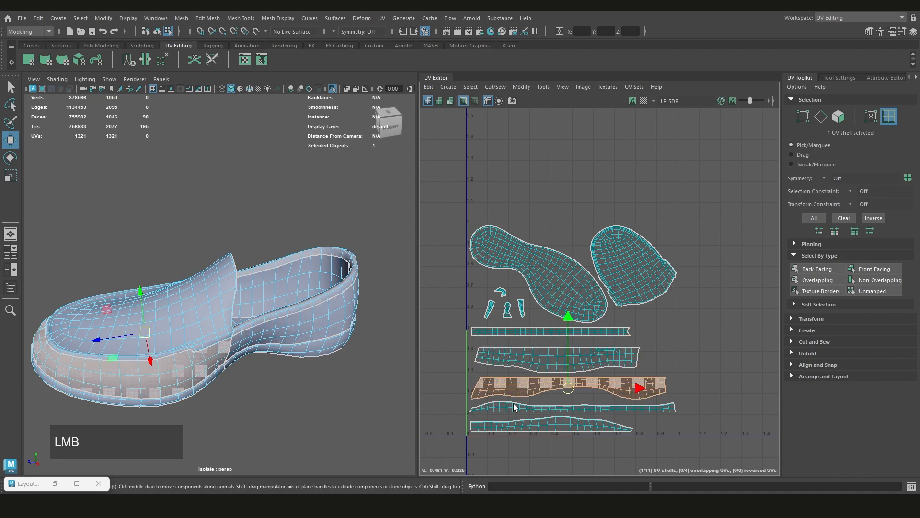
{"action": "left_click", "coordinate": [511, 428]}
{"action": "left_click_drag", "start_coordinate": [211, 307], "coordinate": [261, 316], "text": "alt"}
Try moving the four small UV shells into the gap beneath the toe-cap shell
{"action": "left_click", "coordinate": [718, 349]}
{"action": "scroll", "coordinate": [542, 318], "scroll_direction": "up", "scroll_amount": 2}
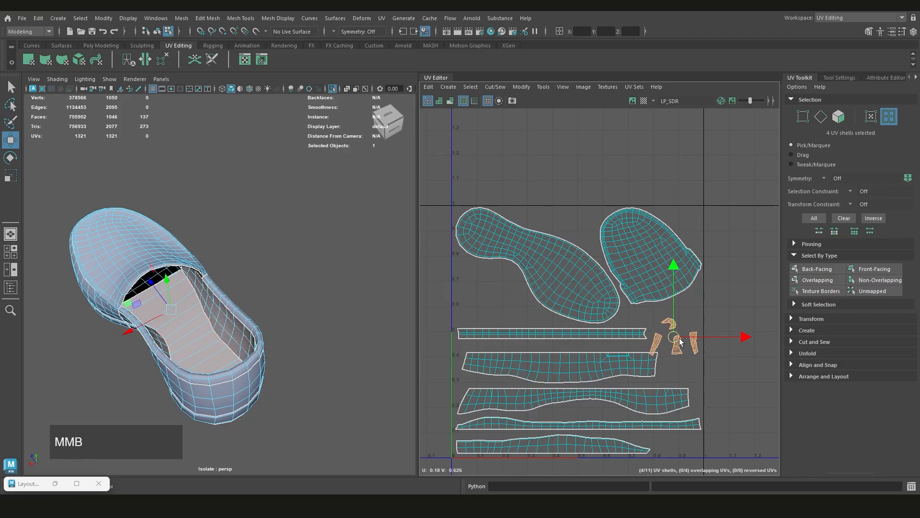
{"action": "left_click", "coordinate": [732, 335]}
Save the scene
{"action": "scroll", "coordinate": [694, 323], "scroll_direction": "down", "scroll_amount": 2}
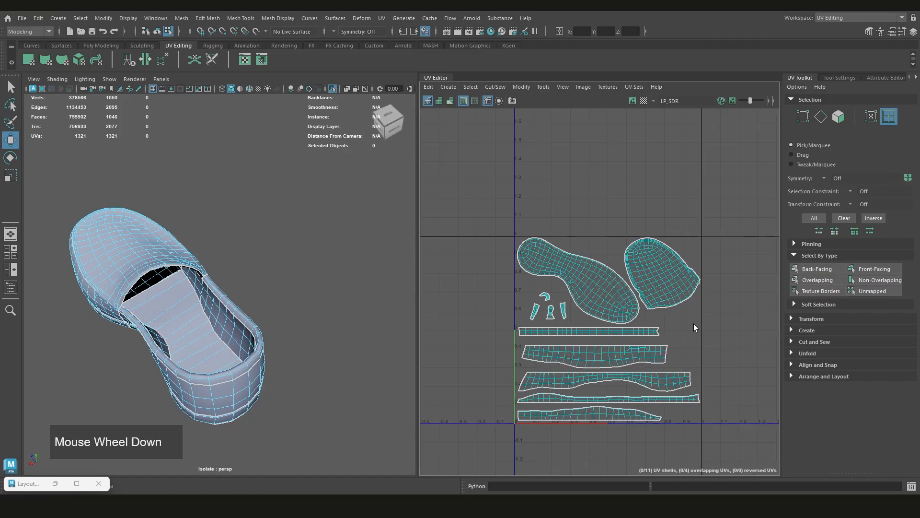
{"action": "left_click_drag", "start_coordinate": [694, 323], "coordinate": [616, 321], "text": "alt"}
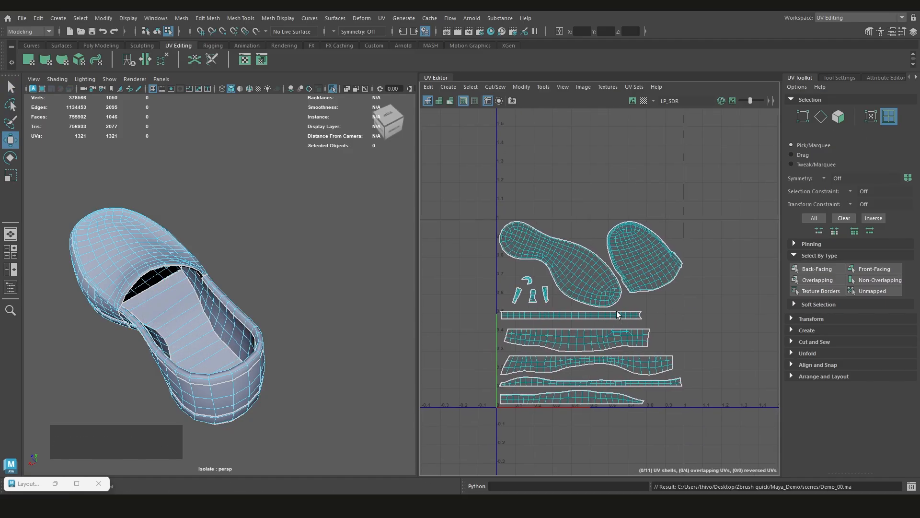
Examine the mesh topology inside the shoe around the tongue, collar and insole
{"action": "left_click_drag", "start_coordinate": [209, 298], "coordinate": [216, 321], "text": "alt"}
{"action": "middle_click_drag", "start_coordinate": [216, 321], "coordinate": [218, 318], "text": "alt"}
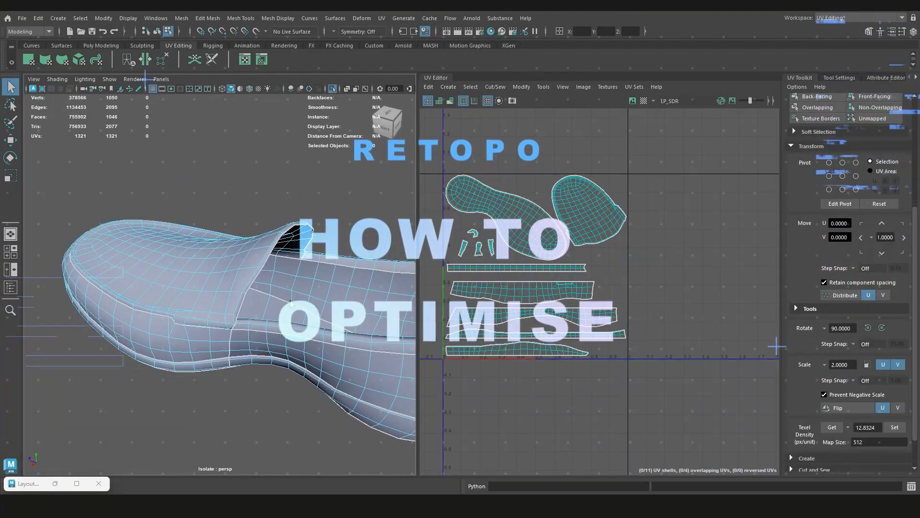
{"action": "scroll", "coordinate": [231, 257], "scroll_direction": "up", "scroll_amount": 5}
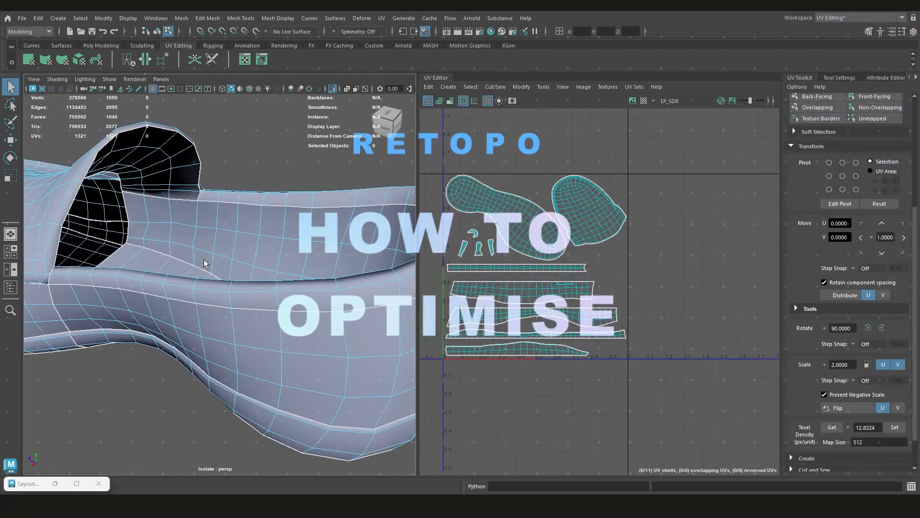
{"action": "left_click_drag", "start_coordinate": [231, 257], "coordinate": [144, 288], "text": "alt"}
{"action": "scroll", "coordinate": [270, 267], "scroll_direction": "down", "scroll_amount": 4}
{"action": "mouse_move", "coordinate": [144, 288]}
{"action": "right_mouse_down", "text": "alt"}
{"action": "mouse_move", "coordinate": [182, 280]}
{"action": "mouse_move", "coordinate": [148, 275]}
{"action": "right_mouse_up", "text": "alt"}
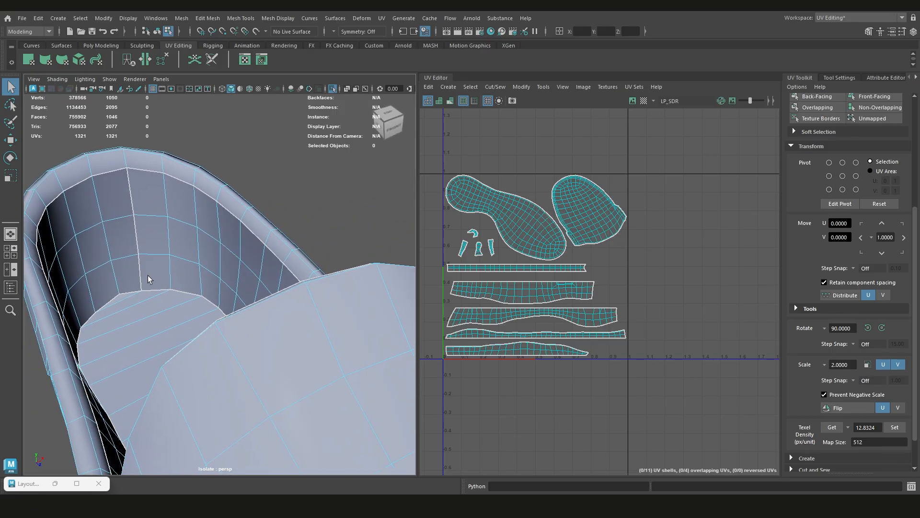
Inspect the edge flow over the shoe's outer sides, toe cap and side seam
{"action": "left_click_drag", "start_coordinate": [148, 276], "coordinate": [257, 312], "text": "alt"}
{"action": "scroll", "coordinate": [257, 318], "scroll_direction": "down", "scroll_amount": 5}
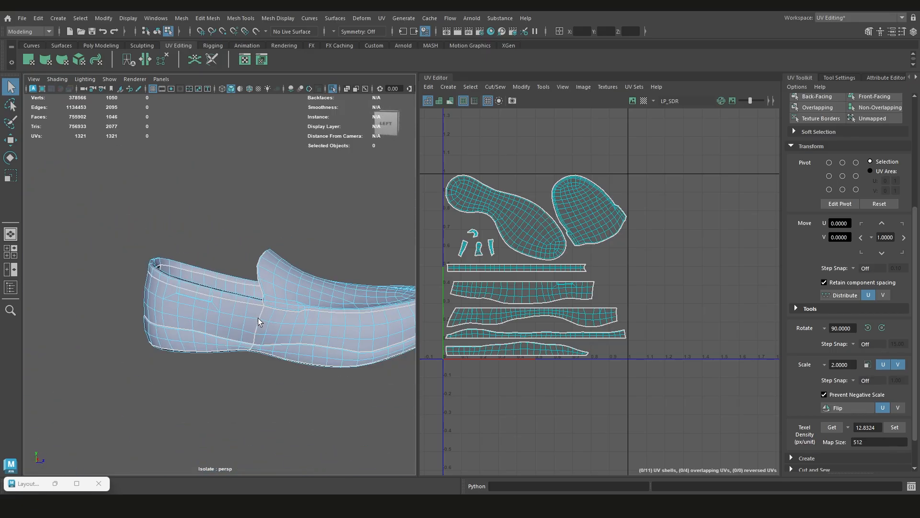
{"action": "left_click_drag", "start_coordinate": [258, 318], "coordinate": [306, 357], "text": "alt"}
{"action": "middle_click_drag", "start_coordinate": [305, 357], "coordinate": [268, 330], "text": "alt"}
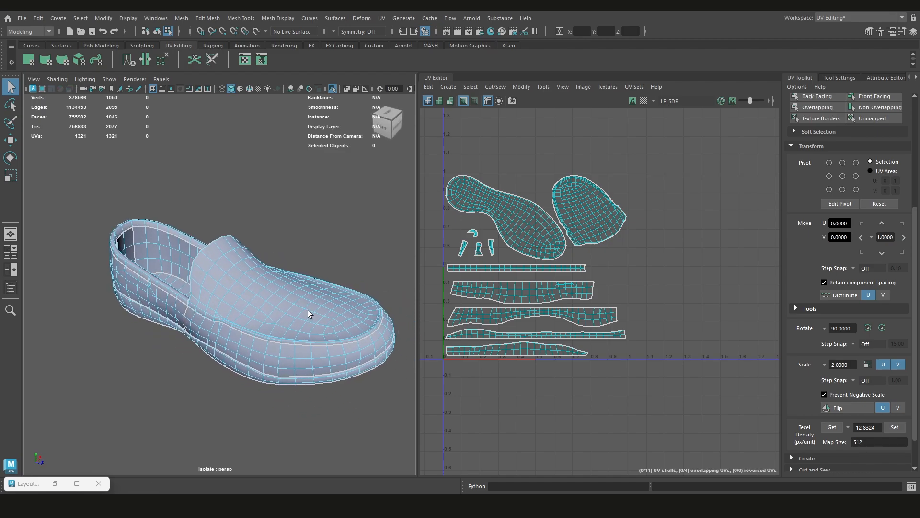
{"action": "left_click_drag", "start_coordinate": [307, 310], "coordinate": [264, 314], "text": "alt"}
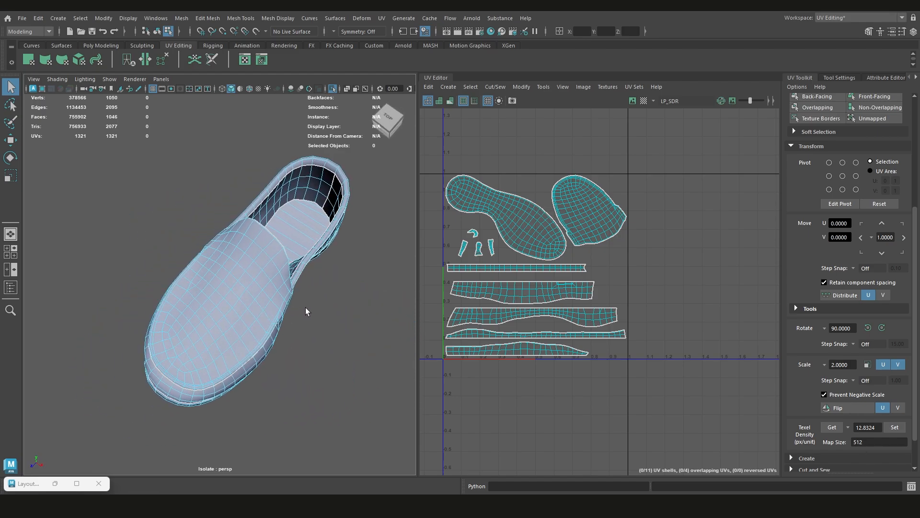
{"action": "left_click_drag", "start_coordinate": [326, 295], "coordinate": [283, 275], "text": "alt"}
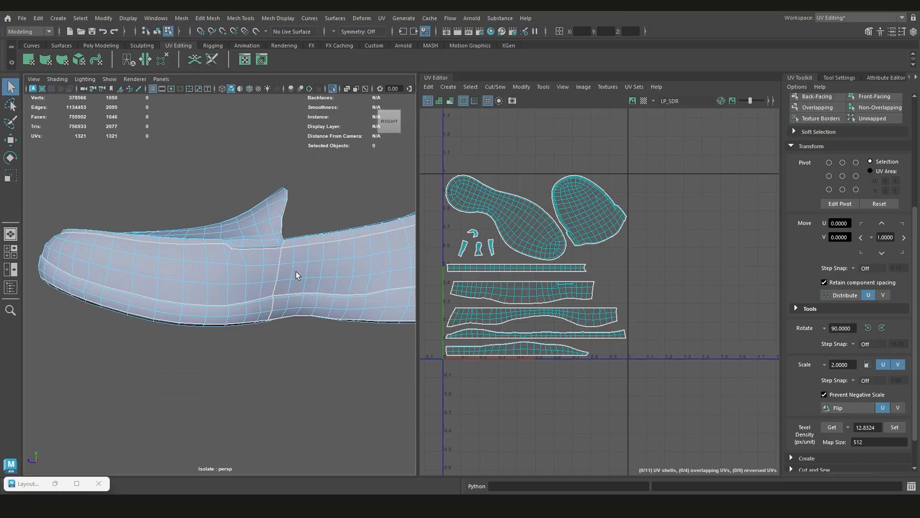
{"action": "left_click_drag", "start_coordinate": [266, 248], "coordinate": [299, 275], "text": "alt"}
{"action": "right_click_drag", "start_coordinate": [300, 275], "coordinate": [286, 180], "text": "alt"}
{"action": "middle_click_drag", "start_coordinate": [286, 179], "coordinate": [261, 221], "text": "alt"}
{"action": "right_click_drag", "start_coordinate": [262, 221], "coordinate": [259, 248]}
{"action": "middle_click_drag", "start_coordinate": [220, 306], "coordinate": [264, 252], "text": "alt"}
Select all faces of the shoe mesh and inspect the collar and side closely
{"action": "double_click", "coordinate": [260, 255]}
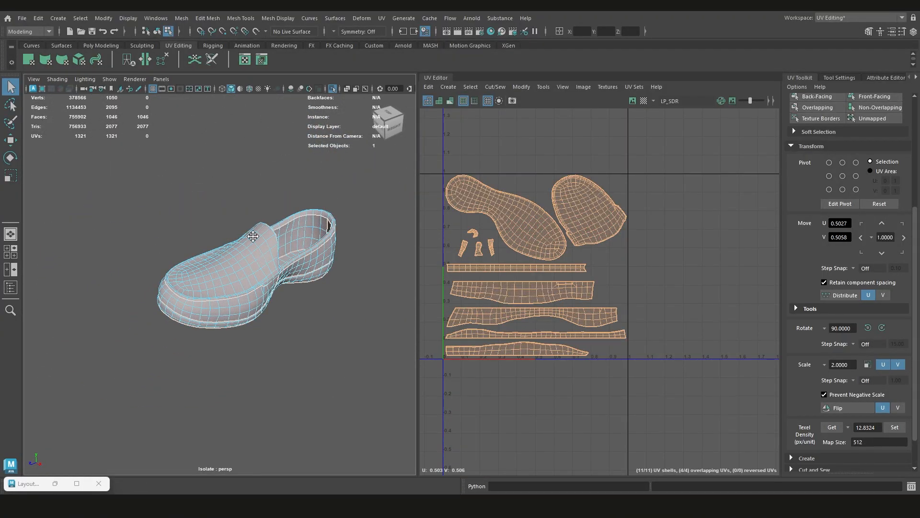
{"action": "scroll", "coordinate": [231, 271], "scroll_direction": "up", "scroll_amount": 3}
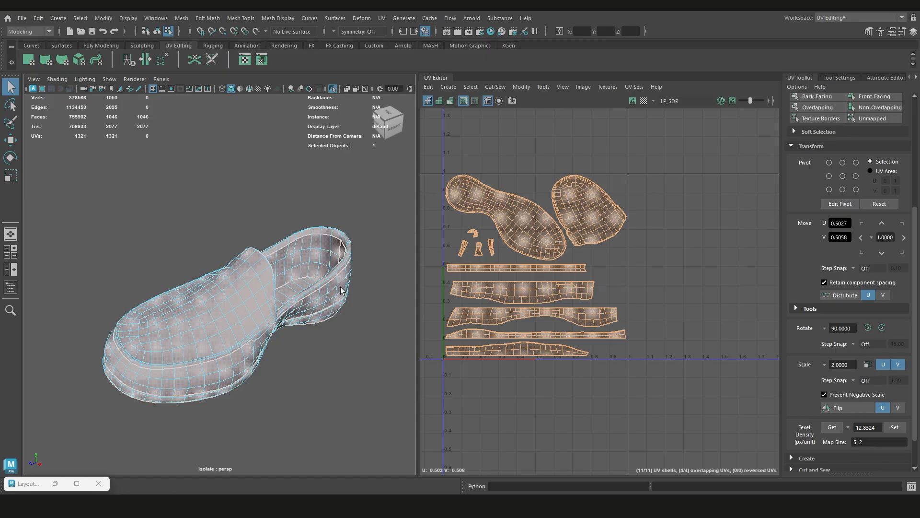
{"action": "left_click_drag", "start_coordinate": [296, 283], "coordinate": [297, 279], "text": "alt"}
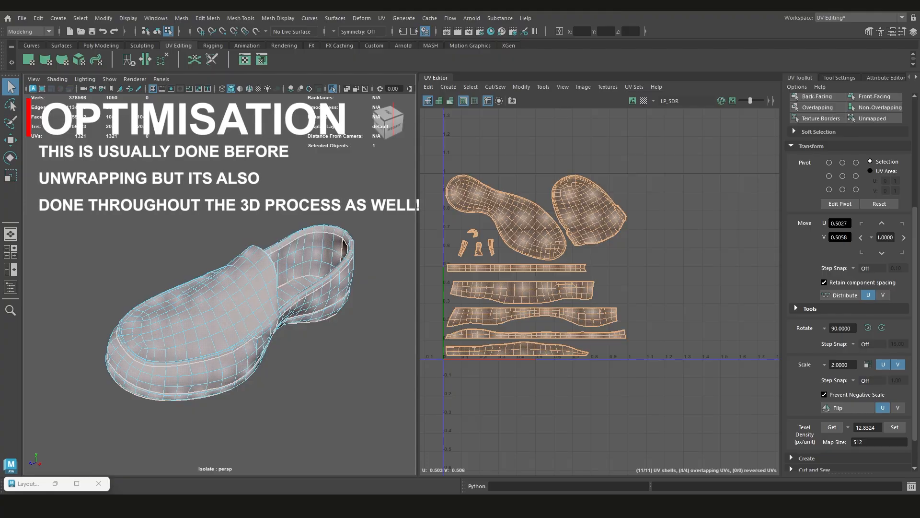
{"action": "left_click_drag", "start_coordinate": [242, 226], "coordinate": [261, 223], "text": "alt"}
{"action": "scroll", "coordinate": [182, 251], "scroll_direction": "up", "scroll_amount": 5}
{"action": "scroll", "coordinate": [460, 237], "scroll_direction": "up", "scroll_amount": 4}
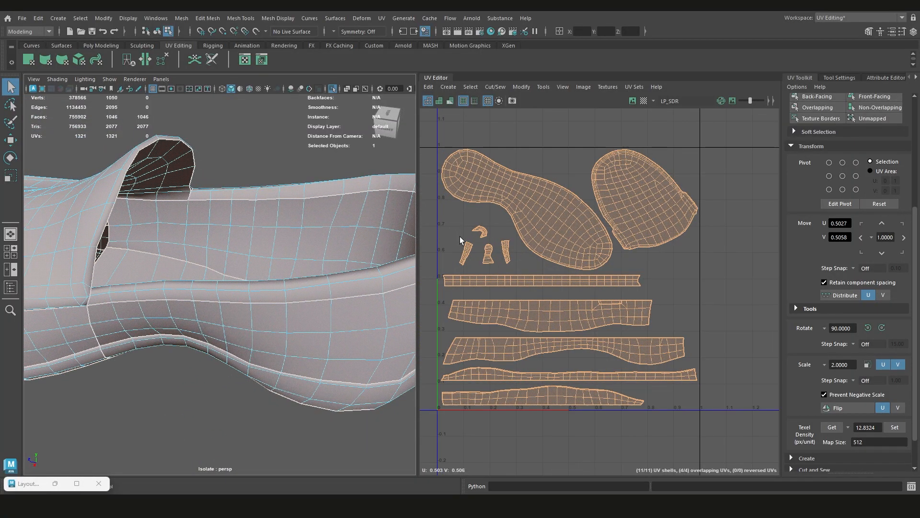
Try deleting the UVs of the four small shells below the insole shell, and undo the deletion
{"action": "right_click_drag", "start_coordinate": [539, 242], "coordinate": [518, 223]}
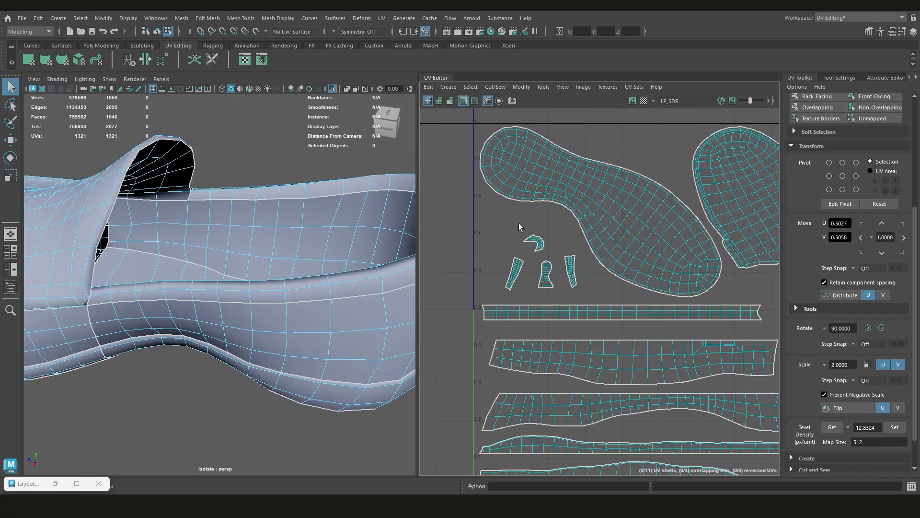
{"action": "key", "text": "Delete"}
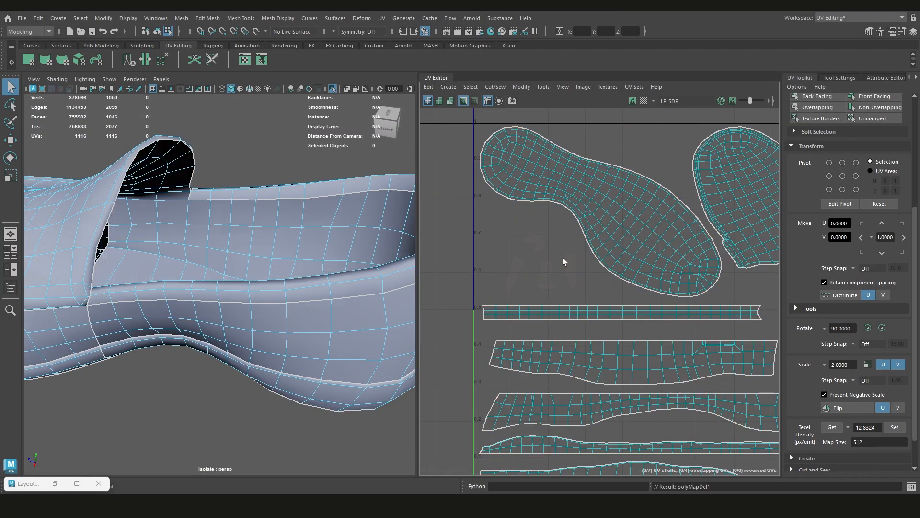
{"action": "key", "text": "ctrl+z"}
Examine the edge density and flow across the underside of the sole from toe to heel
{"action": "scroll", "coordinate": [283, 278], "scroll_direction": "down", "scroll_amount": 5}
{"action": "left_click_drag", "start_coordinate": [283, 283], "coordinate": [316, 266], "text": "alt"}
{"action": "left_click_drag", "start_coordinate": [259, 267], "coordinate": [262, 185], "text": "alt"}
{"action": "scroll", "coordinate": [181, 214], "scroll_direction": "up", "scroll_amount": 5}
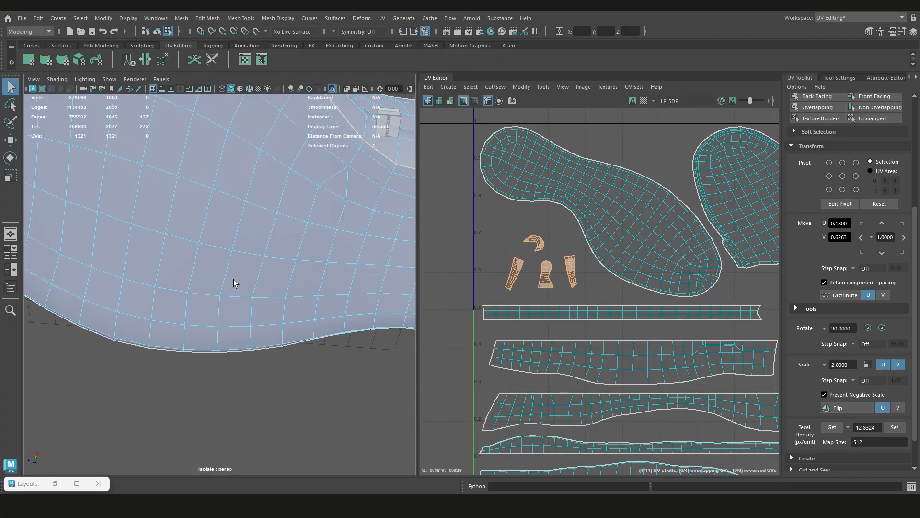
{"action": "scroll", "coordinate": [232, 278], "scroll_direction": "down", "scroll_amount": 4}
{"action": "scroll", "coordinate": [234, 248], "scroll_direction": "down", "scroll_amount": 3}
{"action": "left_click_drag", "start_coordinate": [223, 232], "coordinate": [214, 269], "text": "alt"}
{"action": "scroll", "coordinate": [237, 295], "scroll_direction": "up", "scroll_amount": 5}
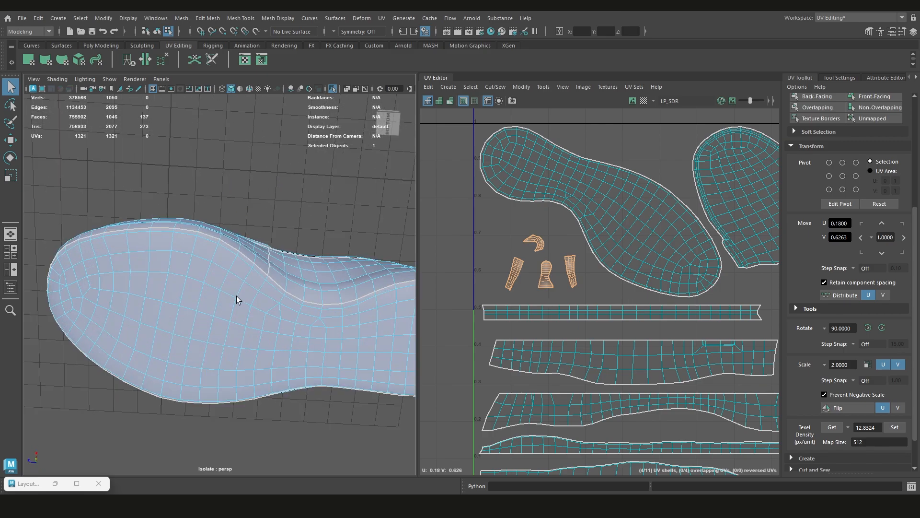
{"action": "scroll", "coordinate": [245, 310], "scroll_direction": "down", "scroll_amount": 2}
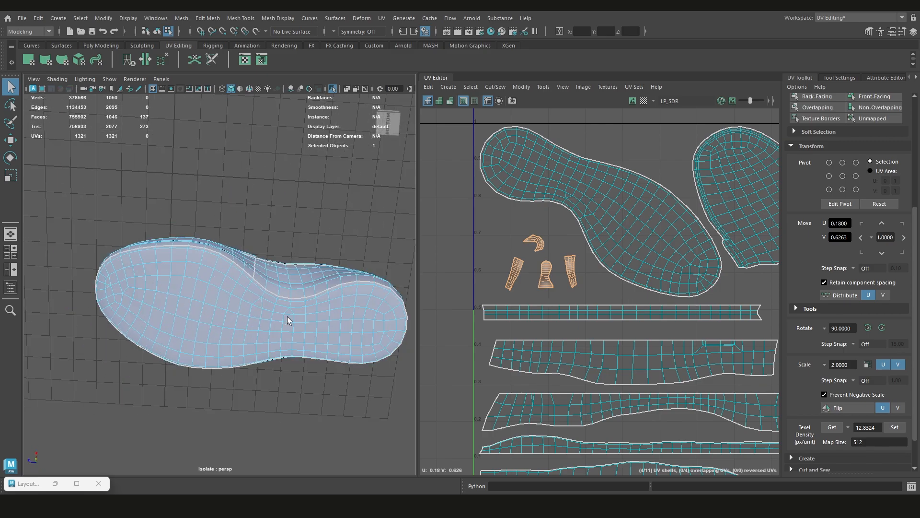
{"action": "left_click_drag", "start_coordinate": [278, 314], "coordinate": [297, 234], "text": "alt"}
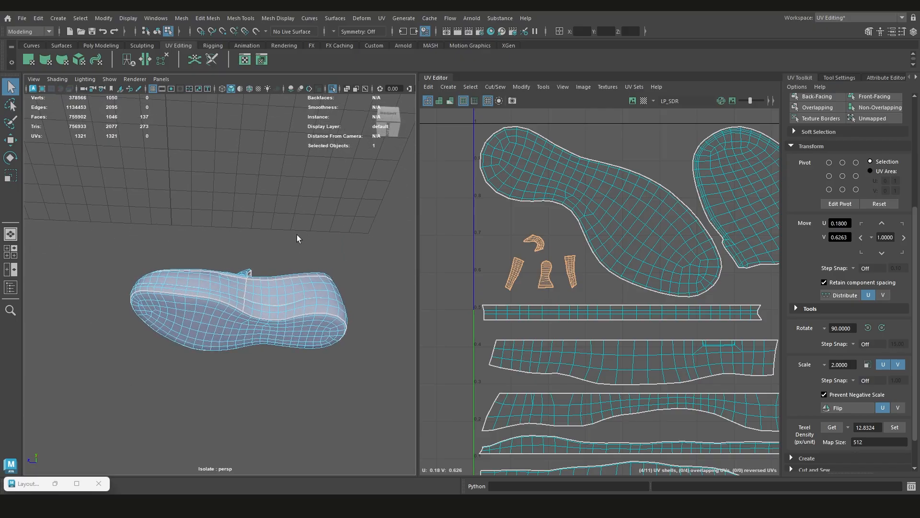
Leave isolation of the low-poly shoe and make the decimated shoe mesh the live surface
{"action": "key", "text": "ctrl+1"}
{"action": "left_click", "coordinate": [293, 237]}
{"action": "scroll", "coordinate": [297, 230], "scroll_direction": "up", "scroll_amount": 4}
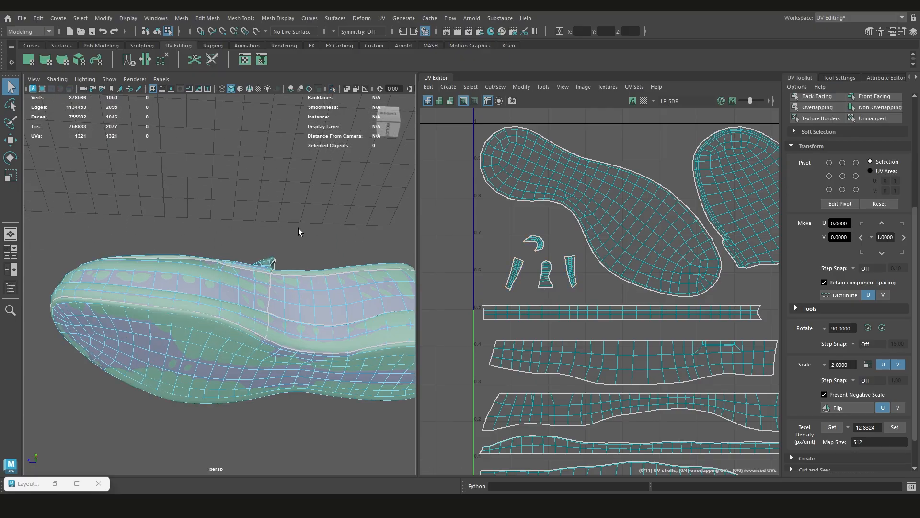
{"action": "right_click_drag", "start_coordinate": [299, 227], "coordinate": [336, 206]}
{"action": "left_click", "coordinate": [285, 259]}
{"action": "scroll", "coordinate": [281, 262], "scroll_direction": "up", "scroll_amount": 4}
{"action": "left_click", "coordinate": [199, 261]}
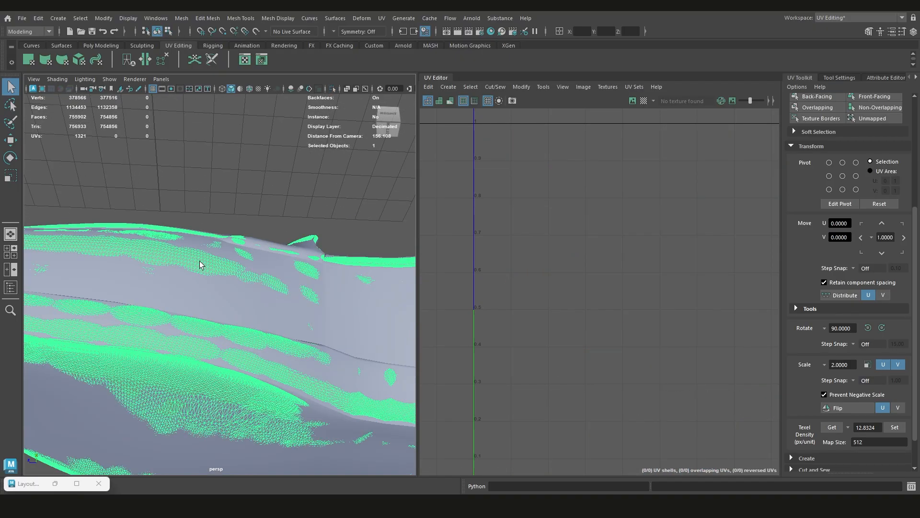
{"action": "scroll", "coordinate": [199, 260], "scroll_direction": "down", "scroll_amount": 6}
{"action": "left_click_drag", "start_coordinate": [200, 261], "coordinate": [245, 273], "text": "alt"}
{"action": "scroll", "coordinate": [246, 272], "scroll_direction": "up", "scroll_amount": 3}
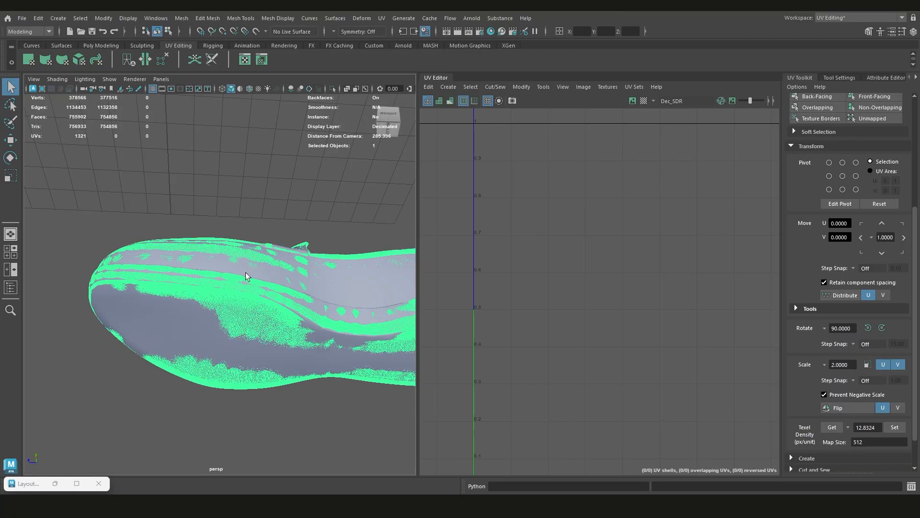
{"action": "left_click", "coordinate": [255, 29]}
Activate Quad Draw on the low-poly shoe and switch to the Custom Default workspace with the Hypershade window minimised
{"action": "left_click", "coordinate": [198, 306]}
{"action": "left_click_drag", "start_coordinate": [212, 337], "coordinate": [220, 307], "text": "alt"}
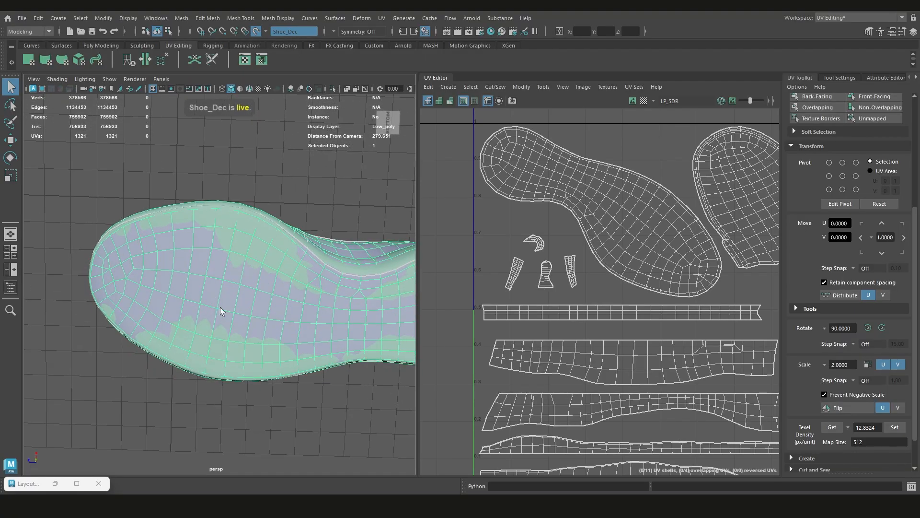
{"action": "key", "text": "ctrl+shift+q"}
{"action": "left_click", "coordinate": [856, 15]}
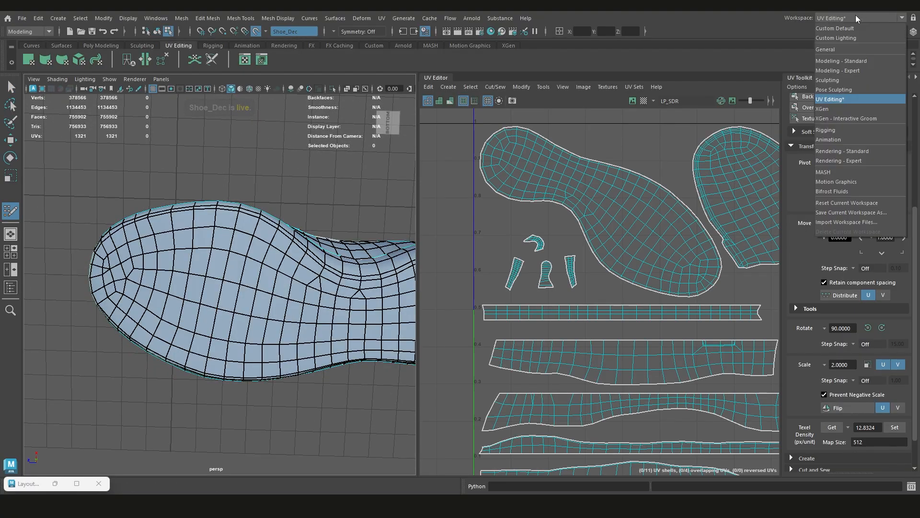
{"action": "left_click", "coordinate": [833, 28]}
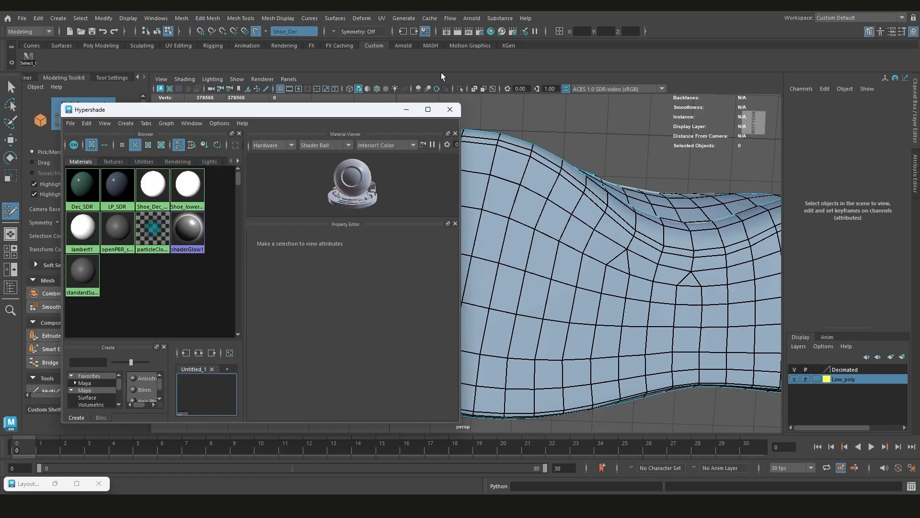
{"action": "left_click", "coordinate": [406, 112]}
{"action": "left_click", "coordinate": [871, 18]}
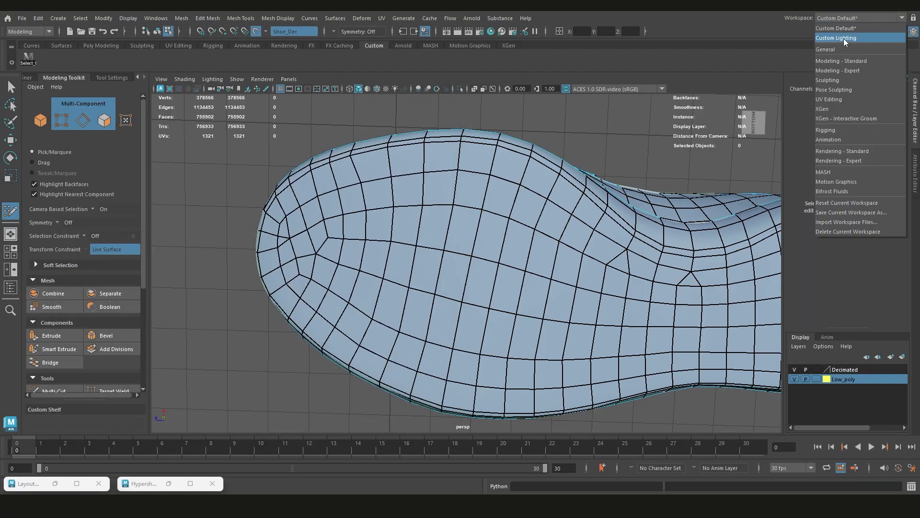
{"action": "left_click", "coordinate": [725, 13]}
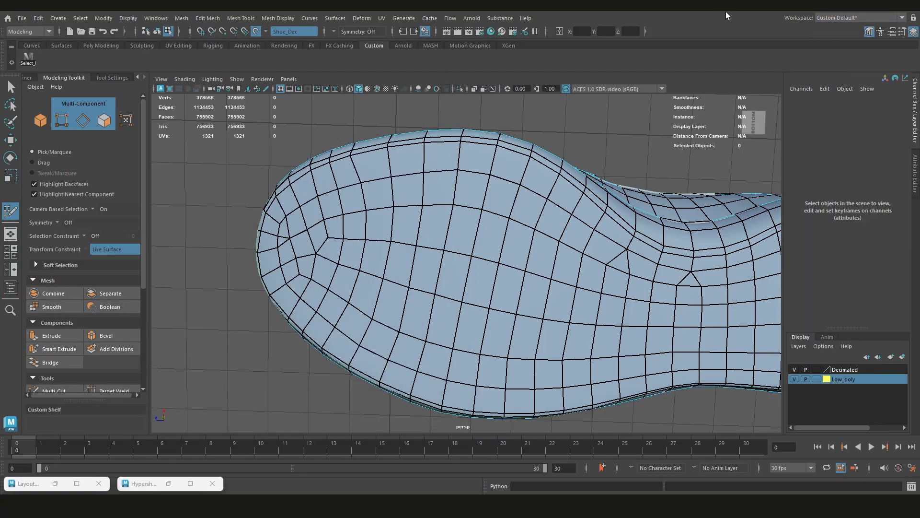
Weld vertices at the toe and heel ends of the sole's central lengthwise edge row
{"action": "scroll", "coordinate": [501, 300], "scroll_direction": "down", "scroll_amount": 5}
{"action": "scroll", "coordinate": [508, 288], "scroll_direction": "up", "scroll_amount": 3}
{"action": "left_click_drag", "start_coordinate": [507, 288], "coordinate": [501, 267], "text": "alt"}
{"action": "scroll", "coordinate": [509, 279], "scroll_direction": "up", "scroll_amount": 2}
{"action": "scroll", "coordinate": [483, 255], "scroll_direction": "up", "scroll_amount": 4}
{"action": "scroll", "coordinate": [463, 255], "scroll_direction": "down", "scroll_amount": 3}
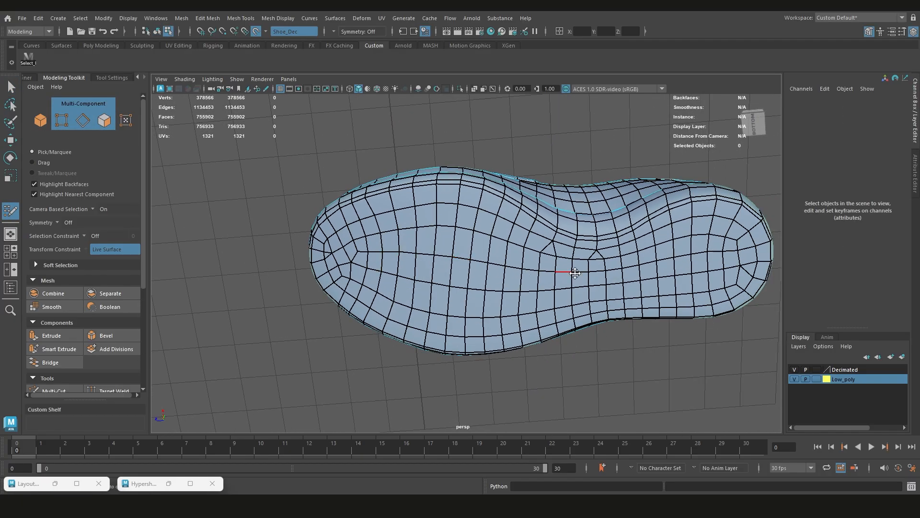
{"action": "scroll", "coordinate": [436, 263], "scroll_direction": "up", "scroll_amount": 4}
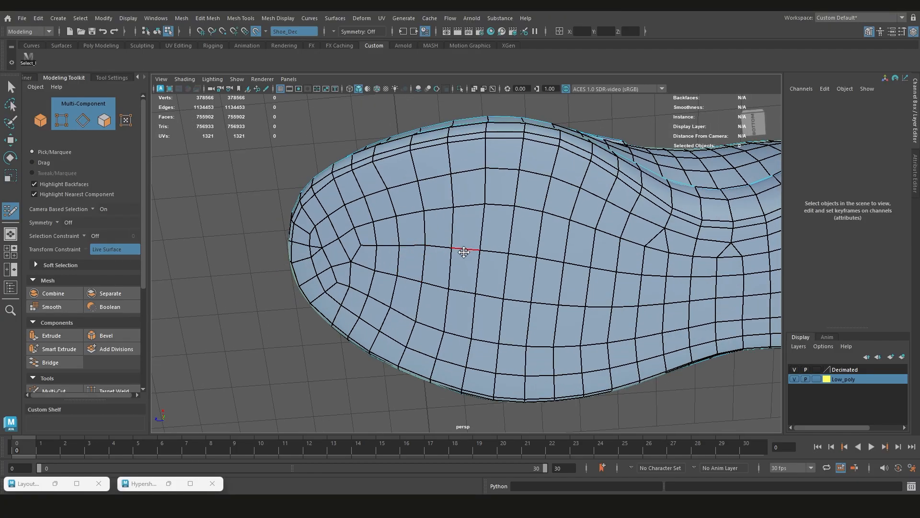
{"action": "left_click_drag", "start_coordinate": [464, 252], "coordinate": [382, 249], "text": "alt"}
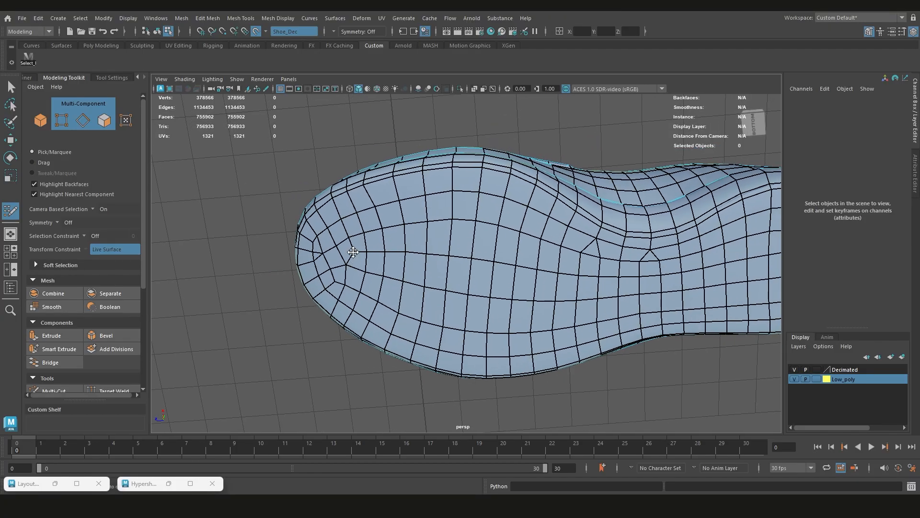
{"action": "scroll", "coordinate": [503, 266], "scroll_direction": "down", "scroll_amount": 3}
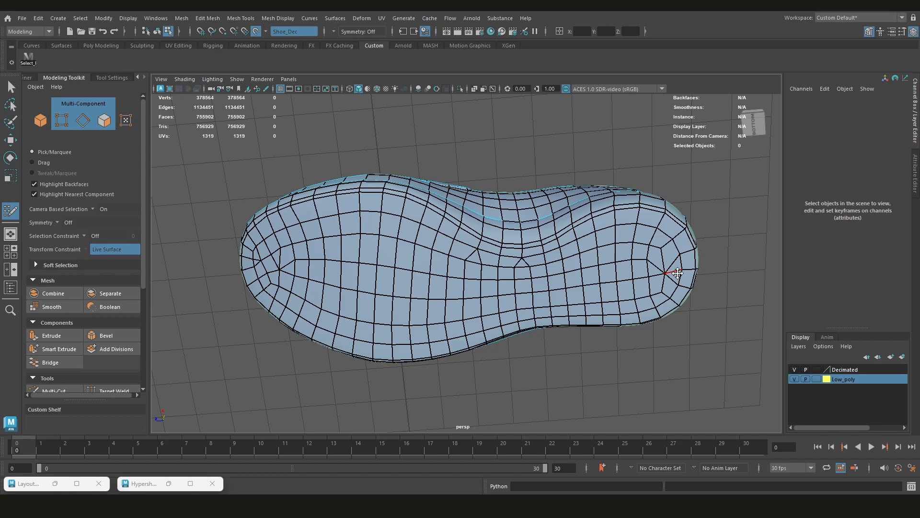
{"action": "left_click_drag", "start_coordinate": [697, 258], "coordinate": [666, 240], "text": "alt"}
{"action": "key", "text": "ctrl+z"}
Remove a lengthwise edge row through the middle of the sole
{"action": "key", "text": "ctrl+z"}
{"action": "scroll", "coordinate": [338, 272], "scroll_direction": "up", "scroll_amount": 2}
{"action": "middle_click_drag", "start_coordinate": [369, 285], "coordinate": [463, 278], "text": "alt"}
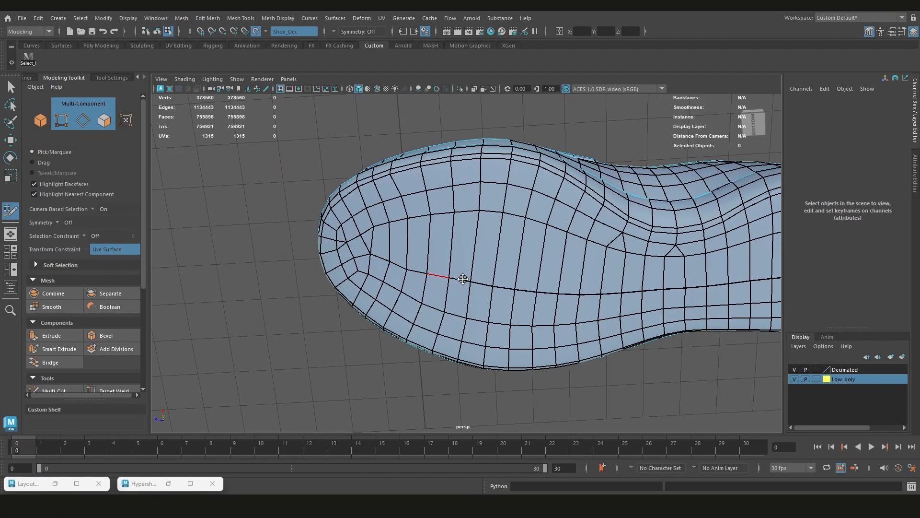
{"action": "key", "text": "ctrl+z"}
{"action": "middle_click_drag", "start_coordinate": [648, 289], "coordinate": [547, 298], "text": "alt"}
{"action": "key", "text": "ctrl+z"}
Weld leftover vertices and relax the edge flow across the sole's forefoot and arch
{"action": "key", "text": "ctrl+z"}
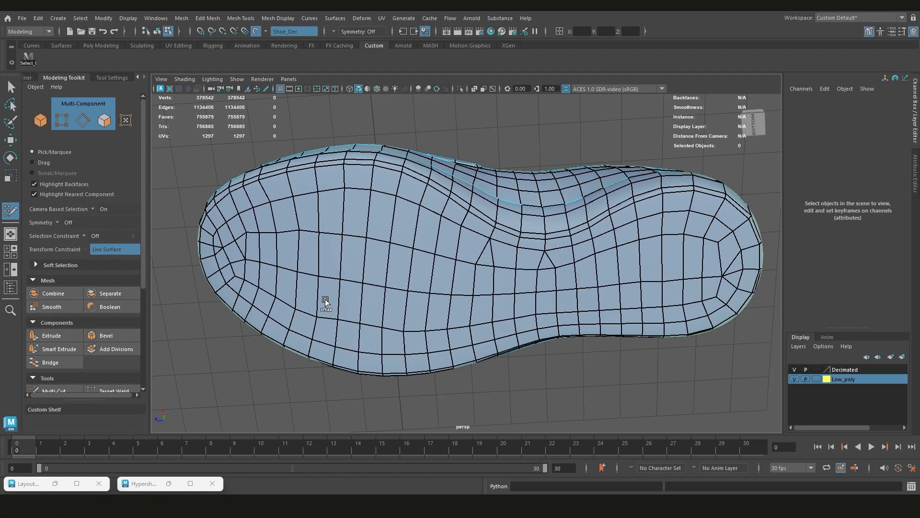
{"action": "left_click_drag", "start_coordinate": [574, 269], "coordinate": [364, 273], "text": "alt"}
{"action": "key", "text": "ctrl+z"}
{"action": "key", "text": "ctrl+z"}
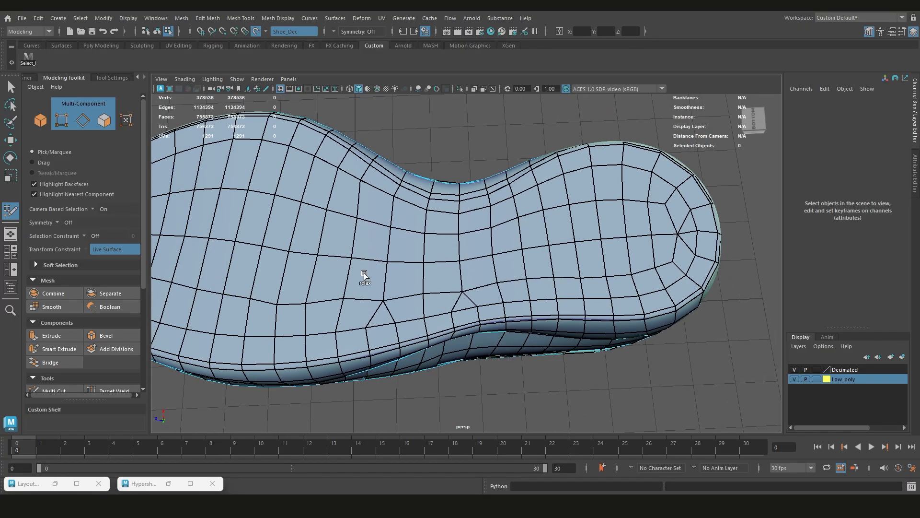
{"action": "middle_click_drag", "start_coordinate": [365, 290], "coordinate": [460, 290], "text": "alt"}
{"action": "scroll", "coordinate": [480, 275], "scroll_direction": "down", "scroll_amount": 4}
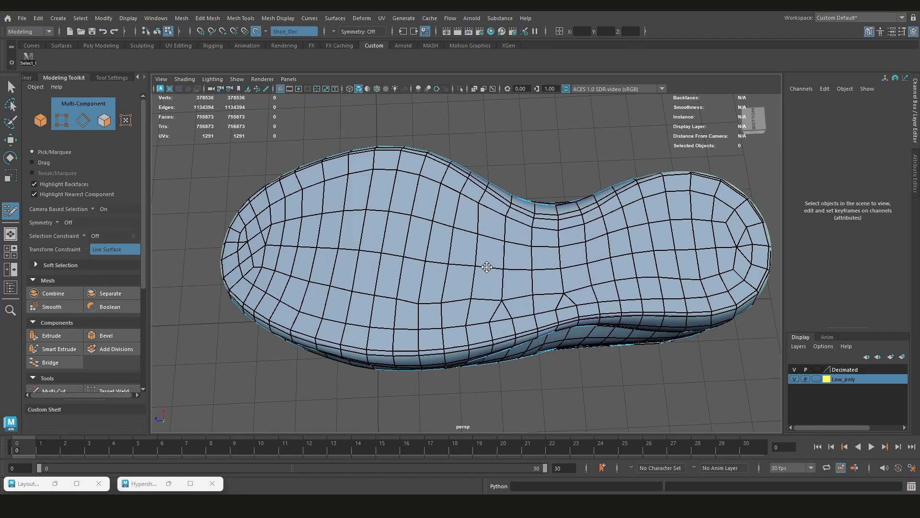
Delete the lengthwise edge loop running along the middle of the shoe's inner side walls
{"action": "left_click_drag", "start_coordinate": [512, 277], "coordinate": [441, 259], "text": "alt"}
{"action": "scroll", "coordinate": [491, 257], "scroll_direction": "up", "scroll_amount": 3}
{"action": "scroll", "coordinate": [441, 259], "scroll_direction": "up", "scroll_amount": 3}
{"action": "scroll", "coordinate": [441, 259], "scroll_direction": "up", "scroll_amount": 2}
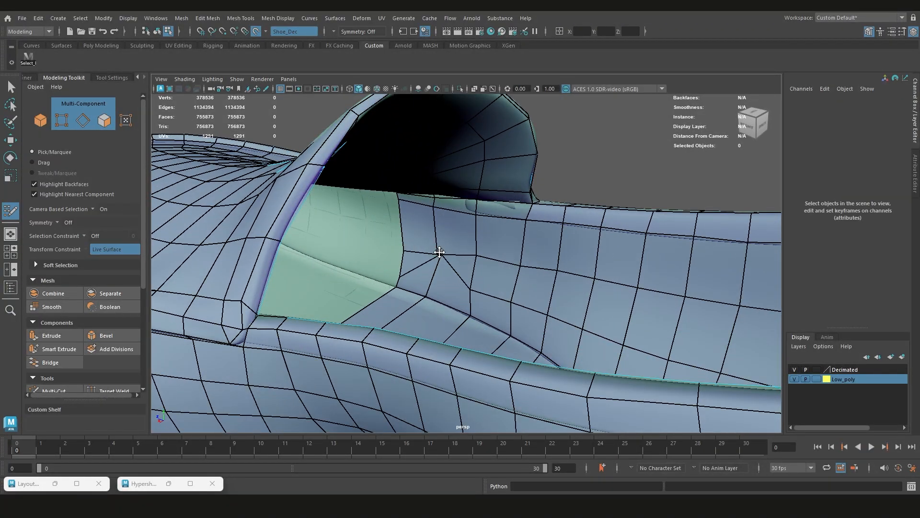
{"action": "scroll", "coordinate": [441, 259], "scroll_direction": "down", "scroll_amount": 3}
{"action": "key", "text": "ctrl+z"}
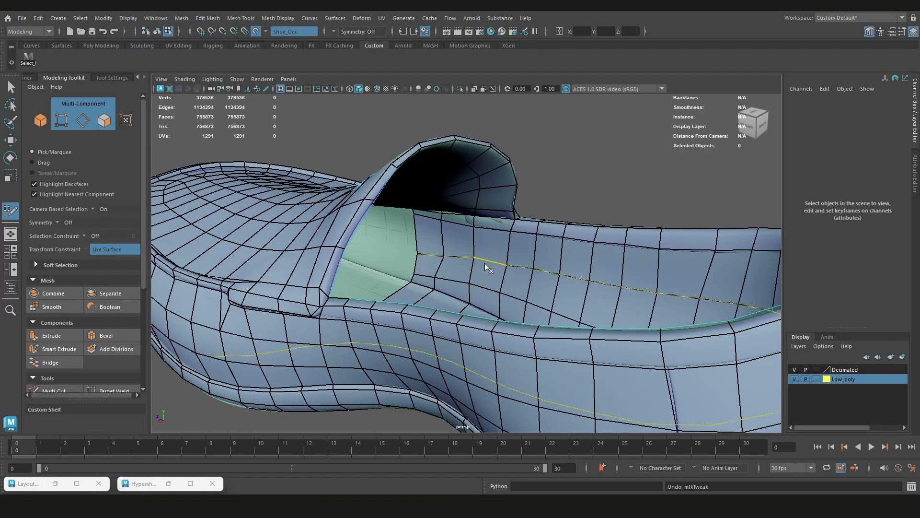
{"action": "left_click_drag", "start_coordinate": [487, 267], "coordinate": [366, 265], "text": "alt"}
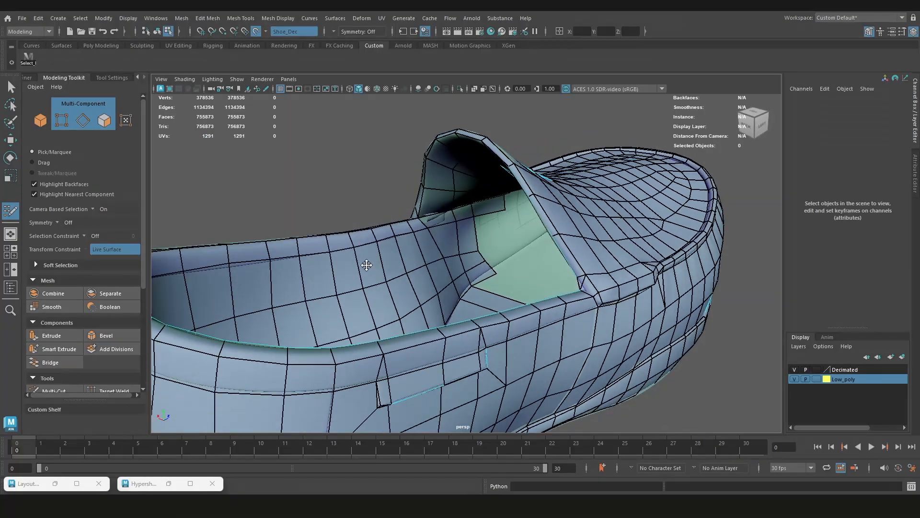
{"action": "left_click", "coordinate": [435, 262], "text": "ctrl+shift"}
Try deleting the remaining lengthwise edge loop on the inner side wall, and undo the deletion
{"action": "scroll", "coordinate": [428, 263], "scroll_direction": "down", "scroll_amount": 3}
{"action": "left_click_drag", "start_coordinate": [428, 263], "coordinate": [368, 277], "text": "alt"}
{"action": "middle_click_drag", "start_coordinate": [368, 277], "coordinate": [497, 306], "text": "alt"}
{"action": "scroll", "coordinate": [497, 306], "scroll_direction": "up", "scroll_amount": 3}
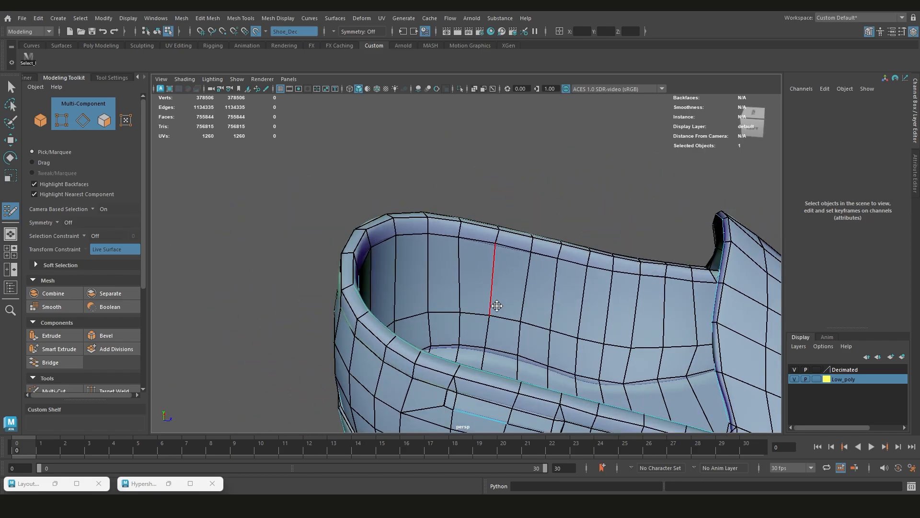
{"action": "left_click_drag", "start_coordinate": [497, 306], "coordinate": [479, 272], "text": "alt"}
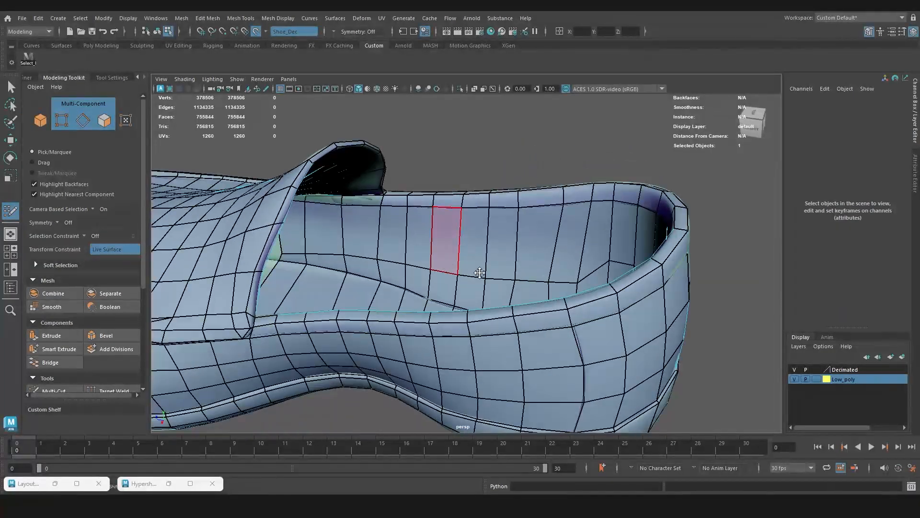
{"action": "double_click", "coordinate": [478, 277]}
{"action": "key", "text": "Delete"}
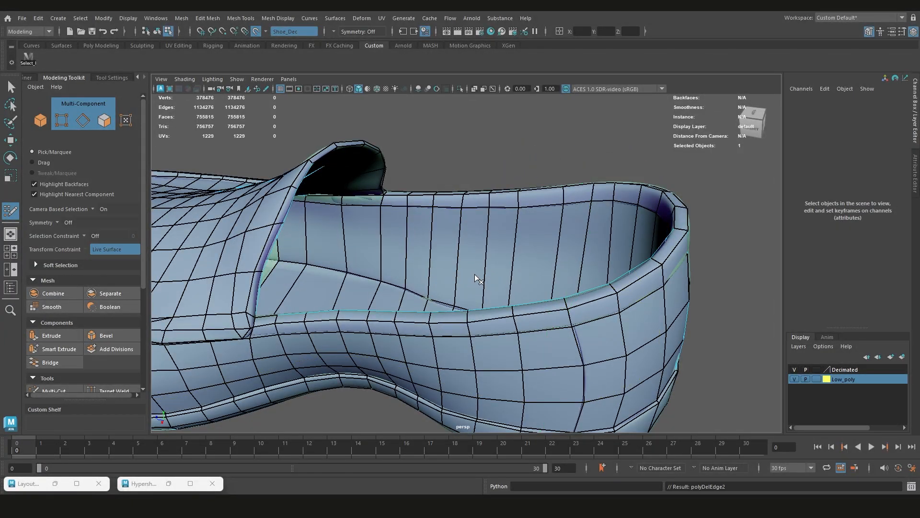
{"action": "key", "text": "ctrl+z"}
{"action": "key", "text": "ctrl+z"}
{"action": "key", "text": "ctrl+z"}
{"action": "key", "text": "ctrl+z"}
{"action": "key", "text": "ctrl+z"}
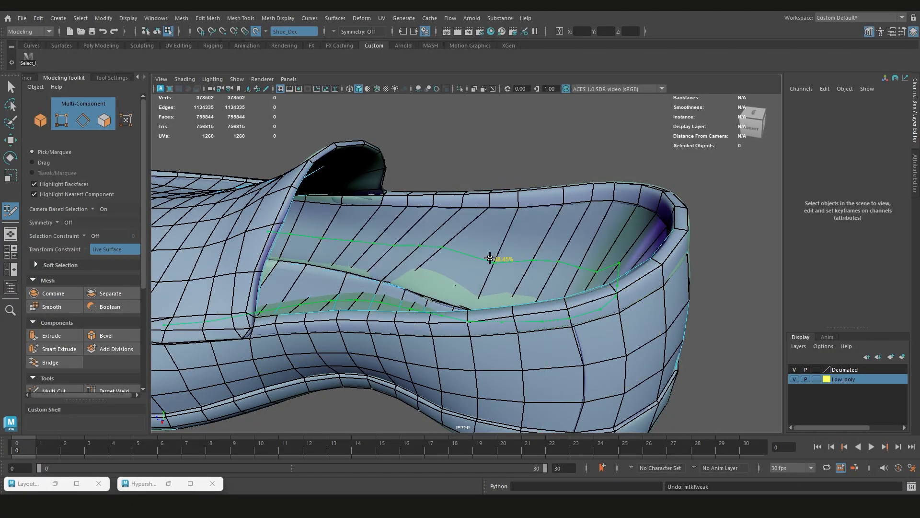
{"action": "key", "text": "ctrl+z"}
Relax the remaining lengthwise edge row along the inner side wall from the tongue towards the heel
{"action": "mouse_move", "coordinate": [429, 263]}
{"action": "left_mouse_down", "text": "shift"}
{"action": "mouse_move", "coordinate": [389, 254]}
{"action": "mouse_move", "coordinate": [524, 271]}
{"action": "mouse_move", "coordinate": [479, 266]}
{"action": "left_mouse_up", "text": "shift"}
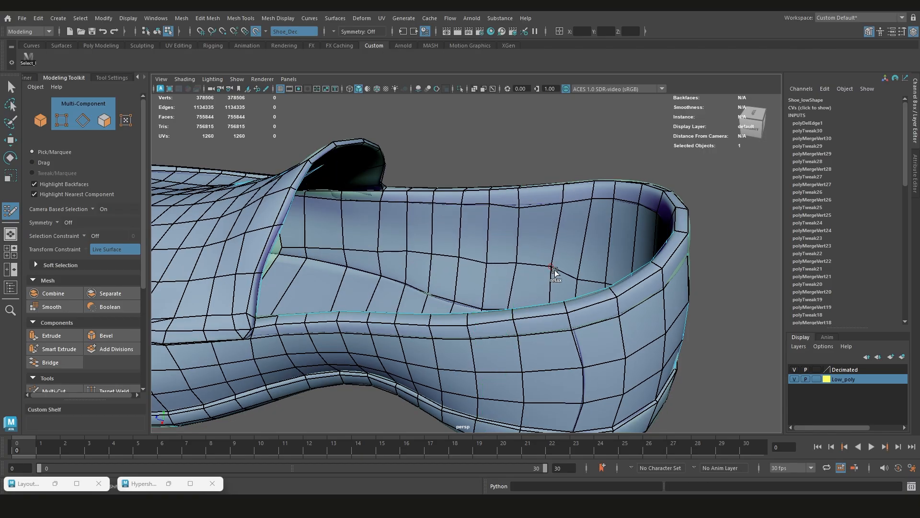
{"action": "left_click_drag", "start_coordinate": [554, 271], "coordinate": [379, 247], "text": "alt"}
{"action": "scroll", "coordinate": [479, 236], "scroll_direction": "down", "scroll_amount": 5}
{"action": "scroll", "coordinate": [452, 243], "scroll_direction": "up", "scroll_amount": 5}
{"action": "scroll", "coordinate": [452, 243], "scroll_direction": "down", "scroll_amount": 5}
Weld neighbouring vertices one after another to collapse a crosswise edge row around the middle of the shoe
{"action": "mouse_move", "coordinate": [452, 244]}
{"action": "left_mouse_down", "text": "alt"}
{"action": "mouse_move", "coordinate": [602, 281]}
{"action": "mouse_move", "coordinate": [322, 299]}
{"action": "mouse_move", "coordinate": [419, 322]}
{"action": "mouse_move", "coordinate": [479, 263]}
{"action": "mouse_move", "coordinate": [486, 314]}
{"action": "mouse_move", "coordinate": [482, 251]}
{"action": "left_mouse_up", "text": "alt"}
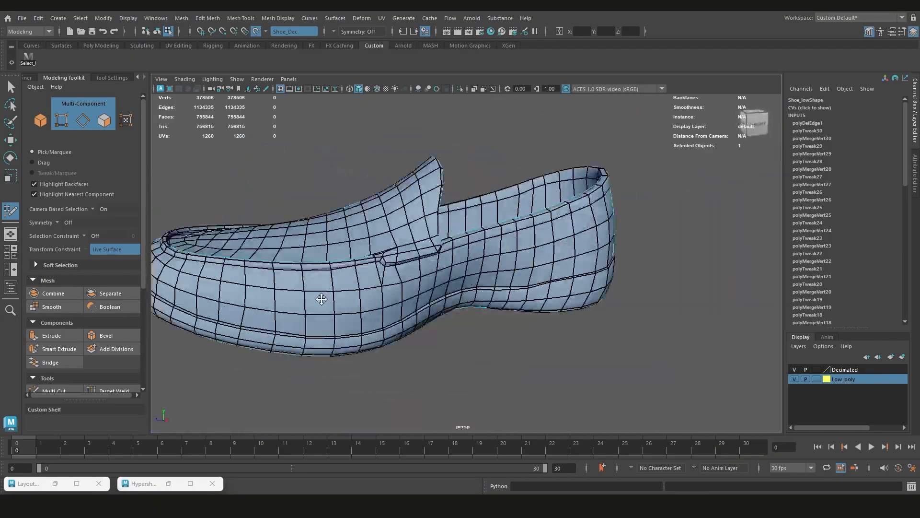
{"action": "scroll", "coordinate": [486, 314], "scroll_direction": "up", "scroll_amount": 3}
{"action": "left_click_drag", "start_coordinate": [452, 283], "coordinate": [480, 284]}
{"action": "scroll", "coordinate": [459, 331], "scroll_direction": "up", "scroll_amount": 5}
{"action": "left_click_drag", "start_coordinate": [458, 331], "coordinate": [475, 278], "text": "alt"}
{"action": "left_click_drag", "start_coordinate": [477, 277], "coordinate": [501, 284]}
{"action": "mouse_move", "coordinate": [501, 284]}
{"action": "left_mouse_down", "text": "alt"}
{"action": "mouse_move", "coordinate": [481, 348]}
{"action": "mouse_move", "coordinate": [502, 344]}
{"action": "left_mouse_up", "text": "alt"}
{"action": "left_click_drag", "start_coordinate": [502, 344], "coordinate": [474, 274], "text": "alt"}
{"action": "left_click_drag", "start_coordinate": [537, 278], "coordinate": [469, 280]}
{"action": "scroll", "coordinate": [470, 295], "scroll_direction": "down", "scroll_amount": 4}
{"action": "mouse_move", "coordinate": [537, 301]}
{"action": "left_mouse_down"}
{"action": "mouse_move", "coordinate": [468, 300]}
{"action": "mouse_move", "coordinate": [485, 268]}
{"action": "left_mouse_up"}
Relax the edge flow on the shoe's outer side between the tongue, the collar and the sole seam
{"action": "mouse_move", "coordinate": [511, 289]}
{"action": "left_mouse_down"}
{"action": "mouse_move", "coordinate": [487, 289]}
{"action": "mouse_move", "coordinate": [483, 331]}
{"action": "mouse_move", "coordinate": [495, 225]}
{"action": "mouse_move", "coordinate": [497, 353]}
{"action": "mouse_move", "coordinate": [476, 225]}
{"action": "mouse_move", "coordinate": [530, 269]}
{"action": "mouse_move", "coordinate": [462, 247]}
{"action": "mouse_move", "coordinate": [499, 287]}
{"action": "mouse_move", "coordinate": [513, 324]}
{"action": "mouse_move", "coordinate": [579, 359]}
{"action": "mouse_move", "coordinate": [520, 269]}
{"action": "mouse_move", "coordinate": [653, 242]}
{"action": "left_mouse_up"}
{"action": "scroll", "coordinate": [496, 225], "scroll_direction": "up", "scroll_amount": 4}
{"action": "left_click", "coordinate": [495, 225], "text": "ctrl+shift"}
{"action": "scroll", "coordinate": [519, 269], "scroll_direction": "down", "scroll_amount": 3}
{"action": "scroll", "coordinate": [653, 242], "scroll_direction": "up", "scroll_amount": 5}
{"action": "middle_click_drag", "start_coordinate": [653, 243], "coordinate": [564, 227], "text": "alt"}
{"action": "left_click_drag", "start_coordinate": [563, 227], "coordinate": [452, 240], "text": "alt"}
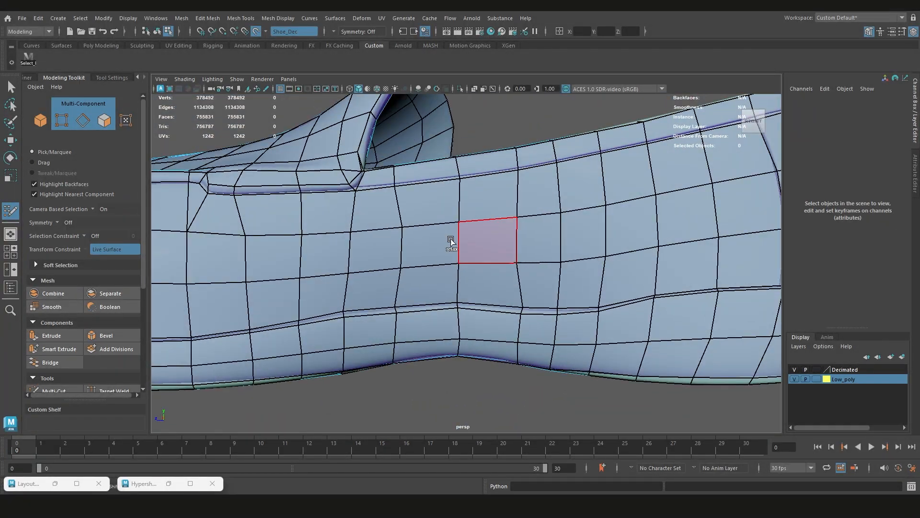
{"action": "scroll", "coordinate": [451, 235], "scroll_direction": "up", "scroll_amount": 2}
{"action": "left_click_drag", "start_coordinate": [423, 202], "coordinate": [424, 198]}
{"action": "middle_click_drag", "start_coordinate": [423, 198], "coordinate": [287, 218], "text": "alt"}
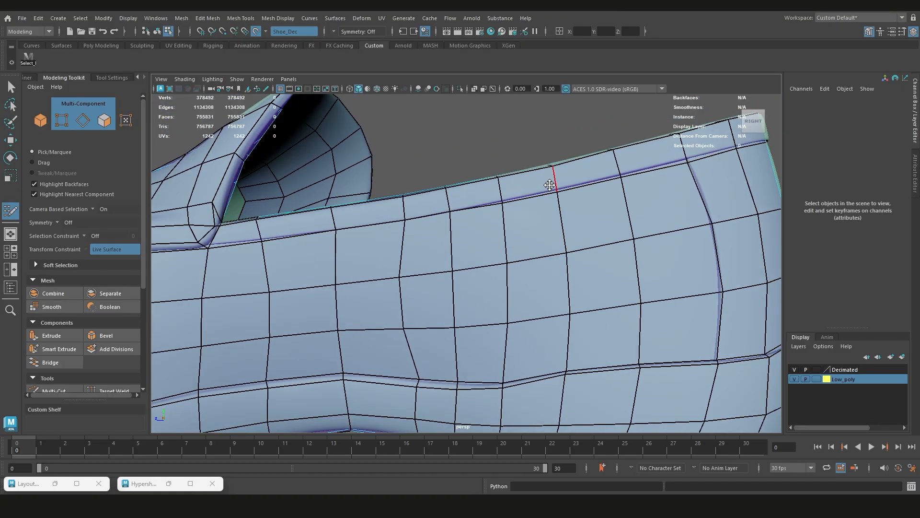
{"action": "scroll", "coordinate": [548, 185], "scroll_direction": "up", "scroll_amount": 1}
{"action": "middle_click_drag", "start_coordinate": [549, 185], "coordinate": [491, 223], "text": "alt"}
{"action": "left_click_drag", "start_coordinate": [412, 224], "coordinate": [411, 220]}
{"action": "middle_click_drag", "start_coordinate": [410, 220], "coordinate": [558, 101], "text": "alt"}
Weld adjacent vertex pairs across one edge column to reduce the mesh between the shoe's side and sole
{"action": "left_click_drag", "start_coordinate": [540, 292], "coordinate": [507, 321], "text": "alt"}
{"action": "scroll", "coordinate": [507, 321], "scroll_direction": "down", "scroll_amount": 2}
{"action": "scroll", "coordinate": [508, 320], "scroll_direction": "down", "scroll_amount": 4}
{"action": "middle_click_drag", "start_coordinate": [555, 312], "coordinate": [458, 309], "text": "alt"}
{"action": "scroll", "coordinate": [480, 297], "scroll_direction": "up", "scroll_amount": 1}
{"action": "left_click_drag", "start_coordinate": [491, 281], "coordinate": [520, 278]}
{"action": "left_click_drag", "start_coordinate": [492, 348], "coordinate": [519, 349]}
{"action": "left_click_drag", "start_coordinate": [492, 315], "coordinate": [519, 314]}
{"action": "mouse_move", "coordinate": [511, 312]}
{"action": "left_mouse_down", "text": "shift"}
{"action": "mouse_move", "coordinate": [442, 313]}
{"action": "mouse_move", "coordinate": [499, 306]}
{"action": "left_mouse_up", "text": "shift"}
Delete the lengthwise edge row on the sole's forefoot between the toe and the arch, together with its vertices
{"action": "scroll", "coordinate": [480, 297], "scroll_direction": "down", "scroll_amount": 4}
{"action": "middle_click_drag", "start_coordinate": [314, 266], "coordinate": [556, 287], "text": "alt"}
{"action": "scroll", "coordinate": [428, 269], "scroll_direction": "up", "scroll_amount": 3}
{"action": "key", "text": "ctrl+z"}
{"action": "left_click_drag", "start_coordinate": [428, 257], "coordinate": [422, 280]}
{"action": "middle_click_drag", "start_coordinate": [696, 314], "coordinate": [570, 289], "text": "alt"}
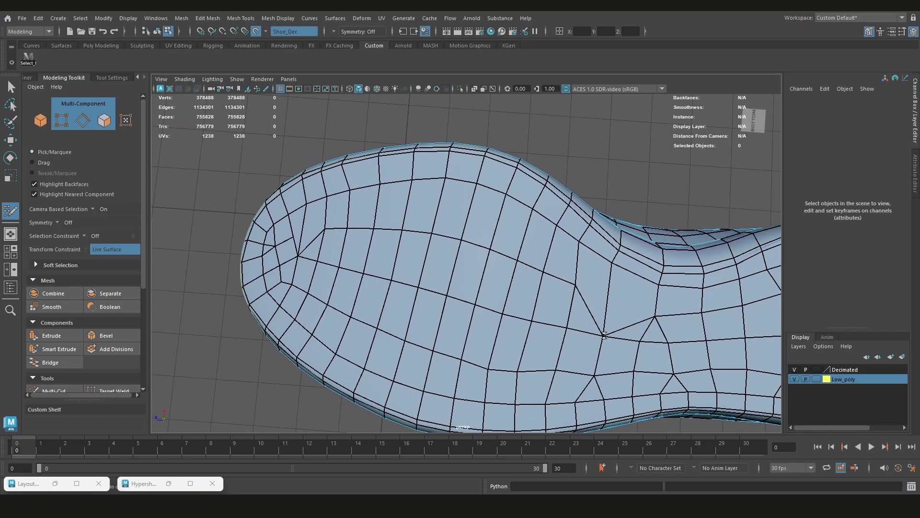
{"action": "double_click", "coordinate": [493, 257]}
{"action": "key", "text": "ctrl+Delete"}
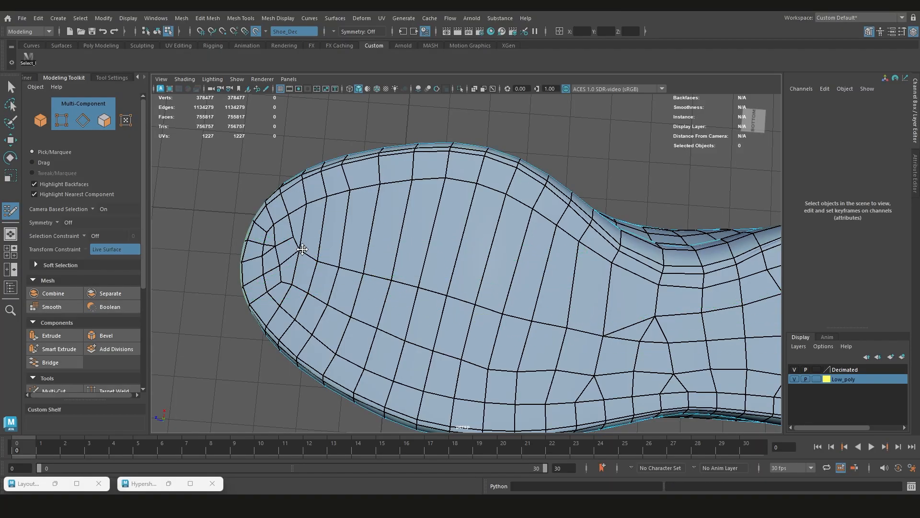
Delete the surplus edges and vertices inside the sole's toe tip so the remaining edges converge at one point
{"action": "mouse_move", "coordinate": [322, 254]}
{"action": "left_mouse_down", "text": "shift"}
{"action": "mouse_move", "coordinate": [318, 263]}
{"action": "mouse_move", "coordinate": [469, 304]}
{"action": "mouse_move", "coordinate": [620, 323]}
{"action": "mouse_move", "coordinate": [411, 274]}
{"action": "mouse_move", "coordinate": [409, 243]}
{"action": "mouse_move", "coordinate": [500, 275]}
{"action": "left_mouse_up", "text": "shift"}
{"action": "middle_click_drag", "start_coordinate": [335, 307], "coordinate": [487, 274], "text": "alt"}
{"action": "scroll", "coordinate": [490, 275], "scroll_direction": "up", "scroll_amount": 5}
{"action": "left_click_drag", "start_coordinate": [490, 275], "coordinate": [511, 268], "text": "alt"}
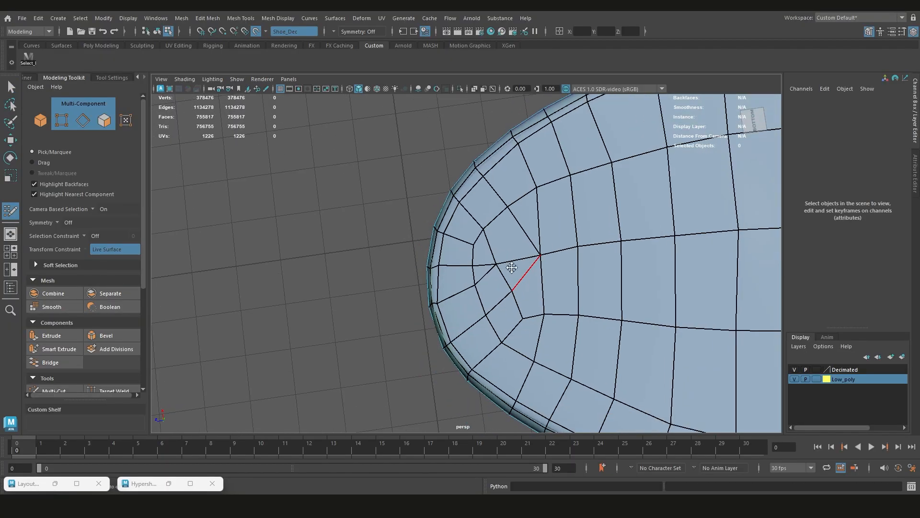
{"action": "left_click", "coordinate": [503, 276], "text": "ctrl+shift"}
{"action": "left_click", "coordinate": [508, 264], "text": "ctrl+shift"}
{"action": "left_click", "coordinate": [502, 302], "text": "ctrl+shift"}
{"action": "middle_click_drag", "start_coordinate": [571, 298], "coordinate": [477, 291], "text": "alt"}
{"action": "left_click", "coordinate": [499, 245], "text": "ctrl+shift"}
Remove one more surplus vertex beside the point where the edges converge at the sole's toe
{"action": "scroll", "coordinate": [519, 288], "scroll_direction": "down", "scroll_amount": 5}
{"action": "middle_click_drag", "start_coordinate": [686, 236], "coordinate": [522, 247], "text": "alt"}
{"action": "middle_click_drag", "start_coordinate": [293, 277], "coordinate": [494, 268], "text": "alt"}
{"action": "scroll", "coordinate": [493, 266], "scroll_direction": "up", "scroll_amount": 5}
{"action": "left_click_drag", "start_coordinate": [493, 263], "coordinate": [499, 330], "text": "shift"}
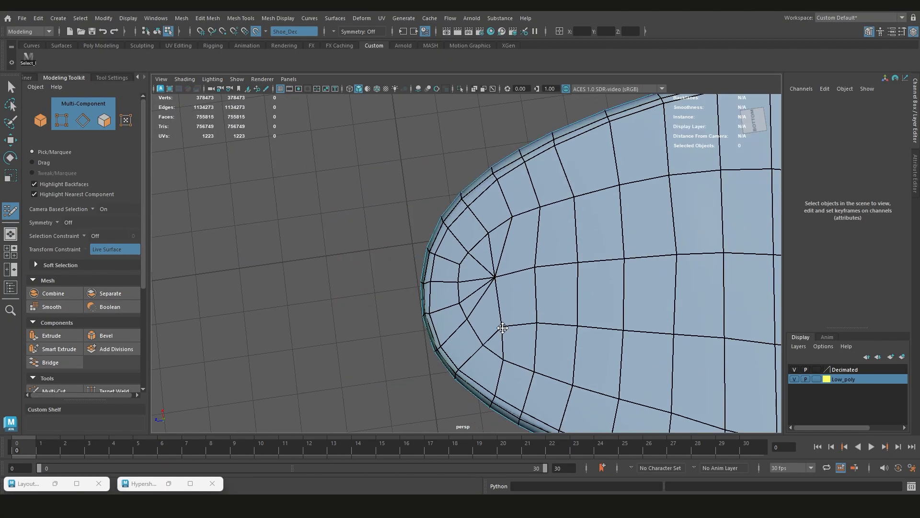
{"action": "scroll", "coordinate": [499, 331], "scroll_direction": "down", "scroll_amount": 3}
{"action": "middle_click_drag", "start_coordinate": [729, 290], "coordinate": [470, 307], "text": "alt"}
{"action": "left_click", "coordinate": [503, 296], "text": "ctrl+shift"}
Relax the edge flow across the sole from the toe towards the heel
{"action": "scroll", "coordinate": [520, 298], "scroll_direction": "up", "scroll_amount": 3}
{"action": "left_click_drag", "start_coordinate": [521, 301], "coordinate": [523, 308], "text": "shift"}
{"action": "scroll", "coordinate": [524, 308], "scroll_direction": "down", "scroll_amount": 4}
{"action": "middle_click_drag", "start_coordinate": [562, 295], "coordinate": [530, 297], "text": "alt"}
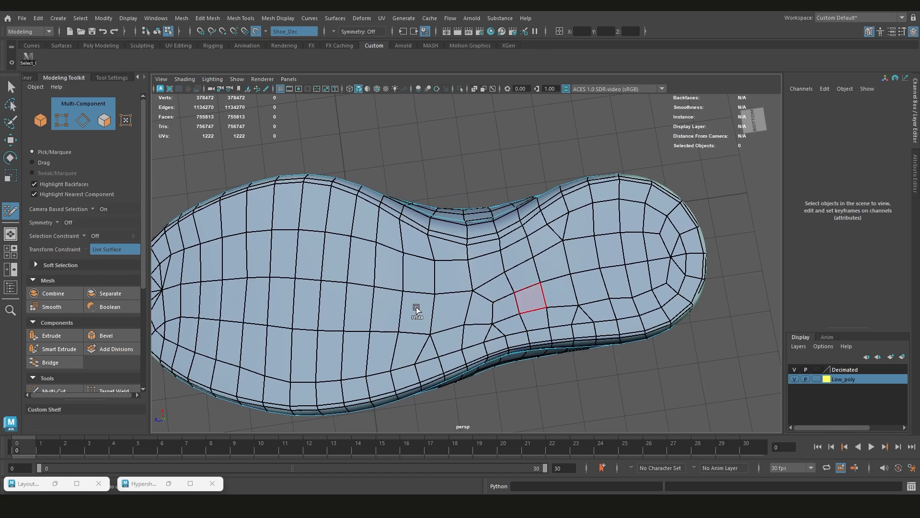
{"action": "mouse_move", "coordinate": [630, 255]}
{"action": "left_mouse_down", "text": "shift"}
{"action": "mouse_move", "coordinate": [629, 290]}
{"action": "mouse_move", "coordinate": [668, 264]}
{"action": "left_mouse_up", "text": "shift"}
Delete a lengthwise edge row on top of the shoe between toe and tongue with its vertices, and relax the surrounding faces
{"action": "scroll", "coordinate": [661, 268], "scroll_direction": "down", "scroll_amount": 2}
{"action": "middle_click_drag", "start_coordinate": [451, 302], "coordinate": [550, 273], "text": "alt"}
{"action": "left_click_drag", "start_coordinate": [551, 273], "coordinate": [520, 402], "text": "alt"}
{"action": "middle_click_drag", "start_coordinate": [444, 254], "coordinate": [442, 288], "text": "alt"}
{"action": "left_click_drag", "start_coordinate": [442, 287], "coordinate": [532, 336], "text": "alt"}
{"action": "middle_click_drag", "start_coordinate": [496, 364], "coordinate": [504, 304], "text": "alt"}
{"action": "scroll", "coordinate": [502, 304], "scroll_direction": "up", "scroll_amount": 3}
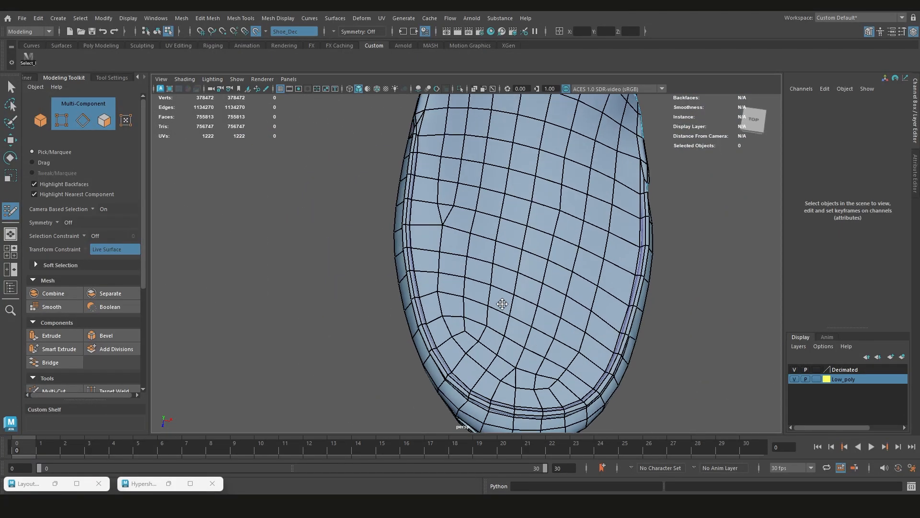
{"action": "left_click", "coordinate": [487, 333], "text": "ctrl+shift"}
{"action": "scroll", "coordinate": [498, 307], "scroll_direction": "down", "scroll_amount": 3}
{"action": "middle_click_drag", "start_coordinate": [522, 230], "coordinate": [513, 270], "text": "alt"}
{"action": "scroll", "coordinate": [513, 259], "scroll_direction": "up", "scroll_amount": 2}
{"action": "left_click", "coordinate": [514, 211], "text": "ctrl+shift"}
{"action": "left_click_drag", "start_coordinate": [515, 215], "coordinate": [519, 241], "text": "shift"}
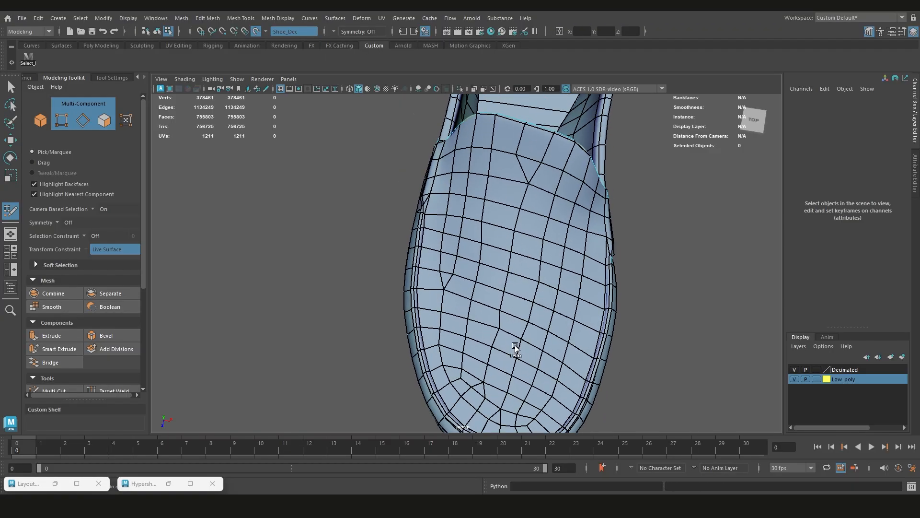
Delete a second lengthwise edge row and its vertices on the shoe's upper, running from the toe towards the tongue
{"action": "middle_click_drag", "start_coordinate": [520, 378], "coordinate": [500, 242], "text": "alt"}
{"action": "left_click_drag", "start_coordinate": [500, 242], "coordinate": [493, 263], "text": "alt"}
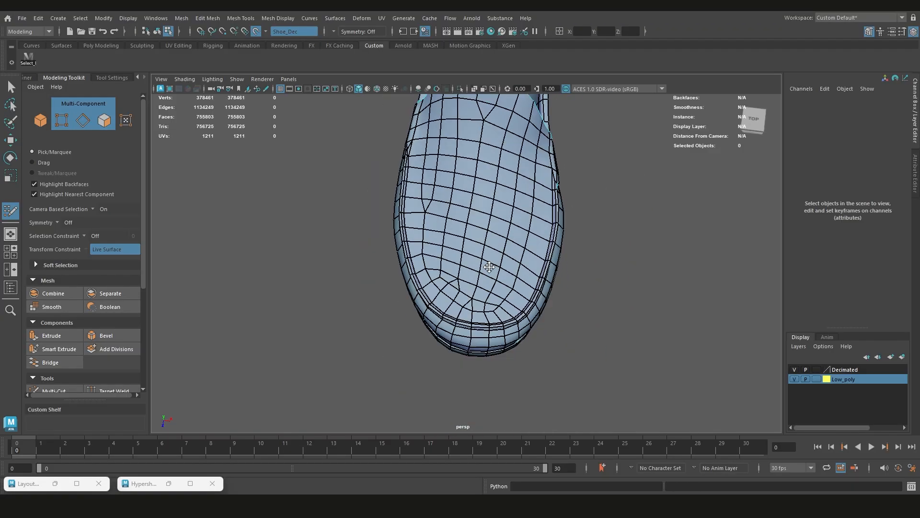
{"action": "scroll", "coordinate": [493, 263], "scroll_direction": "down", "scroll_amount": 2}
{"action": "middle_click_drag", "start_coordinate": [493, 225], "coordinate": [472, 307], "text": "alt"}
{"action": "scroll", "coordinate": [489, 207], "scroll_direction": "up", "scroll_amount": 4}
{"action": "left_click_drag", "start_coordinate": [489, 195], "coordinate": [517, 205]}
{"action": "scroll", "coordinate": [516, 205], "scroll_direction": "down", "scroll_amount": 2}
{"action": "middle_click_drag", "start_coordinate": [503, 288], "coordinate": [474, 252], "text": "alt"}
{"action": "left_click", "coordinate": [464, 300], "text": "ctrl+shift"}
Relax the mesh over the shoe's upper to even out the spacing between the tongue and the toe
{"action": "scroll", "coordinate": [460, 287], "scroll_direction": "down", "scroll_amount": 1}
{"action": "middle_click_drag", "start_coordinate": [432, 274], "coordinate": [456, 265], "text": "alt"}
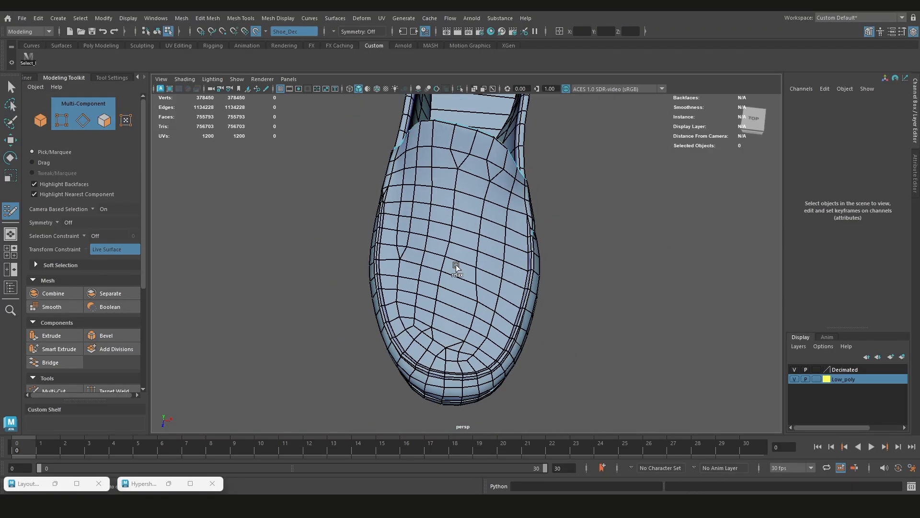
{"action": "left_click_drag", "start_coordinate": [470, 165], "coordinate": [486, 225], "text": "shift"}
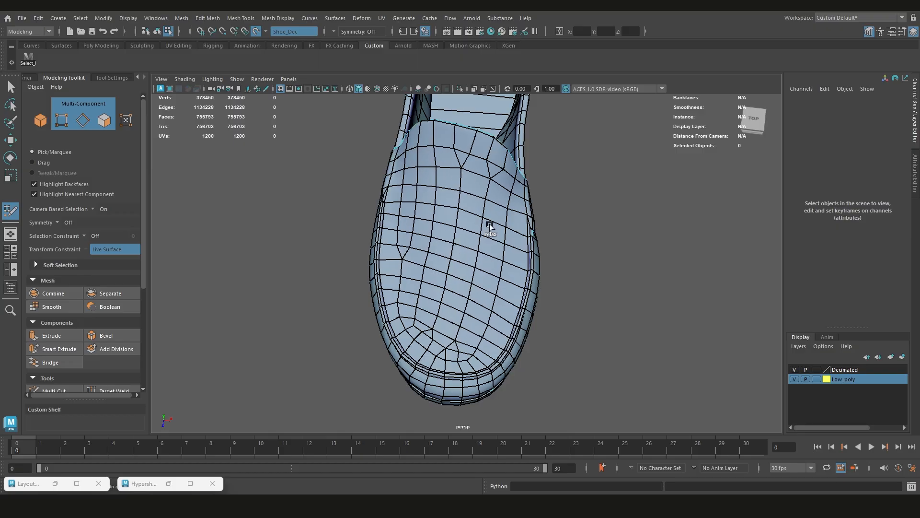
{"action": "mouse_move", "coordinate": [428, 306]}
{"action": "left_mouse_down", "text": "alt"}
{"action": "mouse_move", "coordinate": [415, 287]}
{"action": "mouse_move", "coordinate": [517, 218]}
{"action": "mouse_move", "coordinate": [466, 242]}
{"action": "mouse_move", "coordinate": [441, 268]}
{"action": "mouse_move", "coordinate": [417, 254]}
{"action": "mouse_move", "coordinate": [373, 264]}
{"action": "mouse_move", "coordinate": [504, 185]}
{"action": "left_mouse_up", "text": "alt"}
Leave Quad Draw, select the low-poly shoe in object mode and delete its construction history
{"action": "right_click_drag", "start_coordinate": [504, 185], "coordinate": [534, 172]}
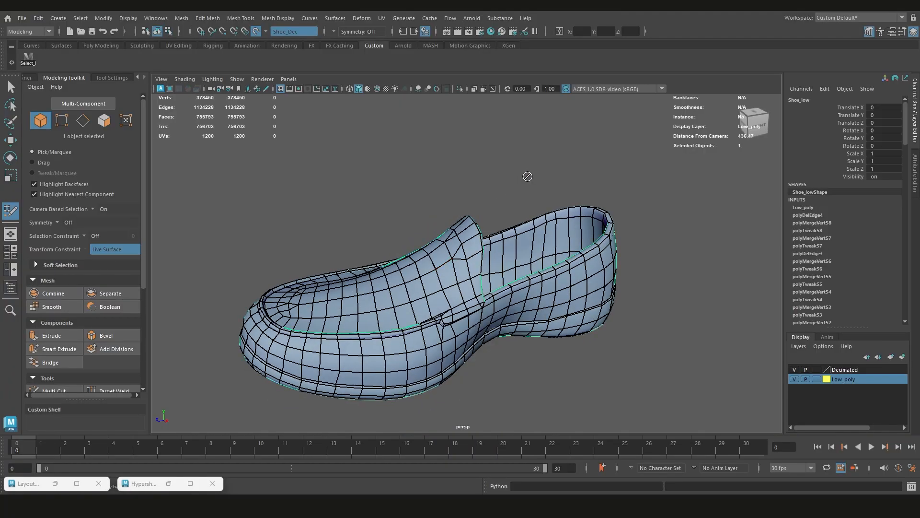
{"action": "scroll", "coordinate": [527, 180], "scroll_direction": "down", "scroll_amount": 2}
{"action": "left_click", "coordinate": [515, 201]}
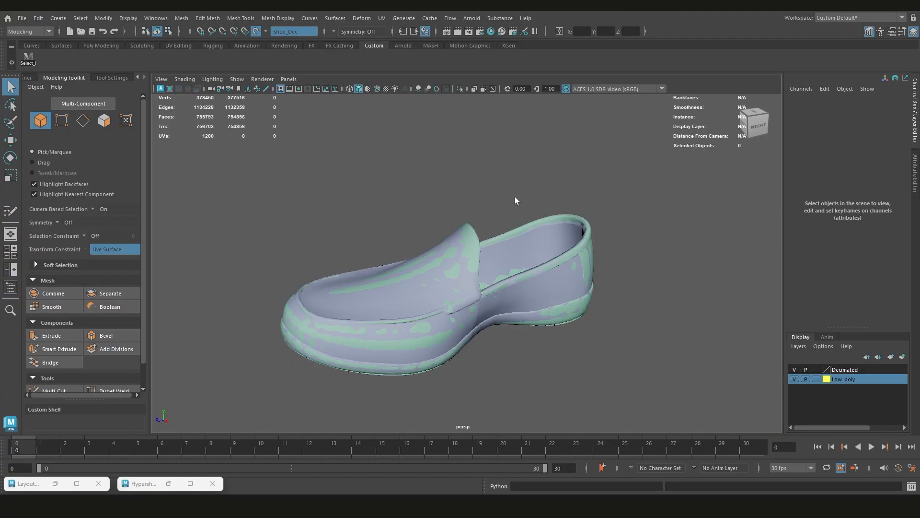
{"action": "left_click", "coordinate": [471, 244]}
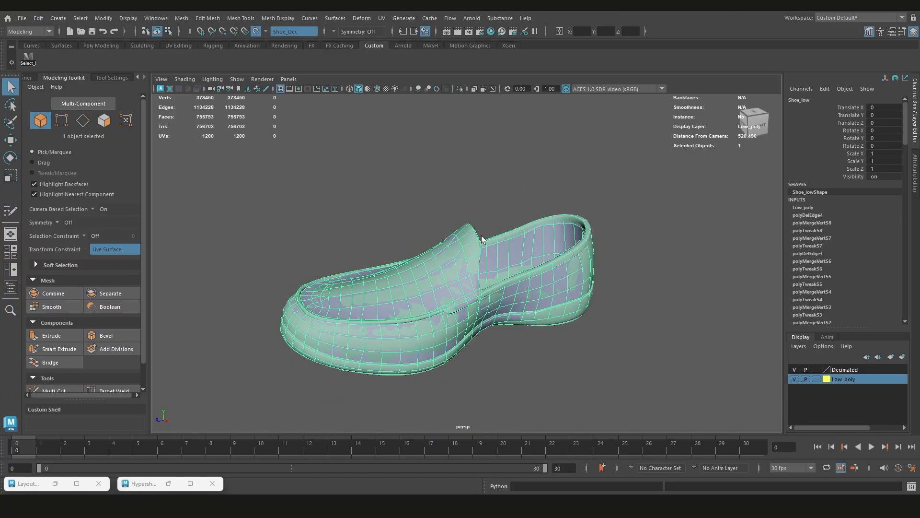
{"action": "key", "text": "alt+shift+d"}
{"action": "left_click_drag", "start_coordinate": [454, 259], "coordinate": [539, 203], "text": "alt"}
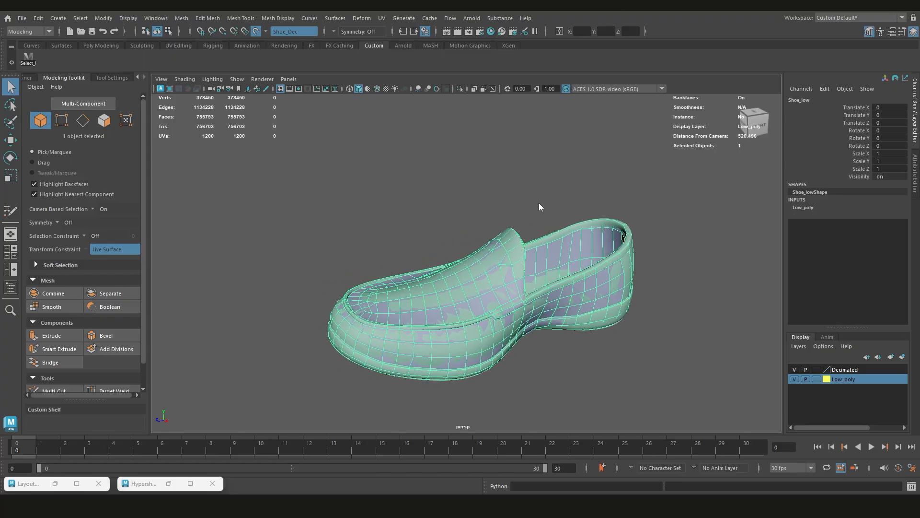
Switch the low-poly shoe to vertex mode and select all of its vertices
{"action": "right_click_drag", "start_coordinate": [539, 203], "coordinate": [502, 205]}
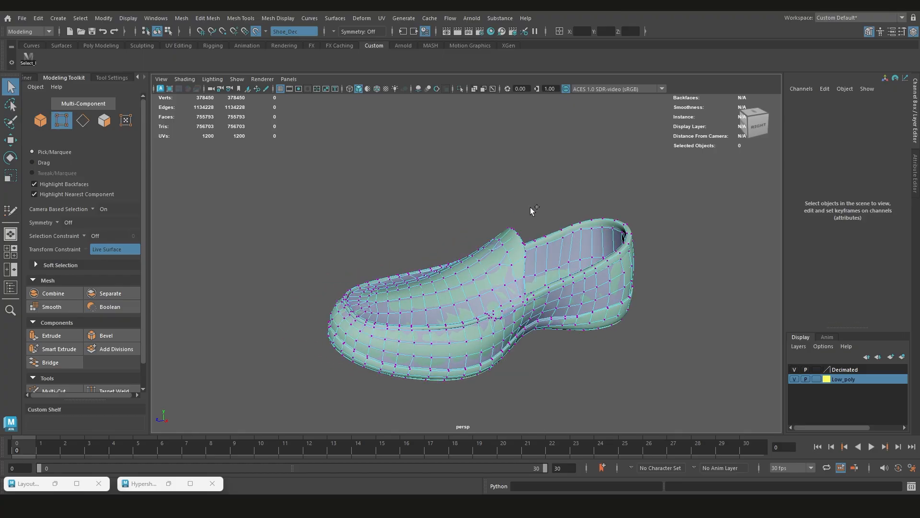
{"action": "key", "text": "ctrl+shift+a"}
{"action": "middle_click_drag", "start_coordinate": [569, 211], "coordinate": [538, 220], "text": "alt"}
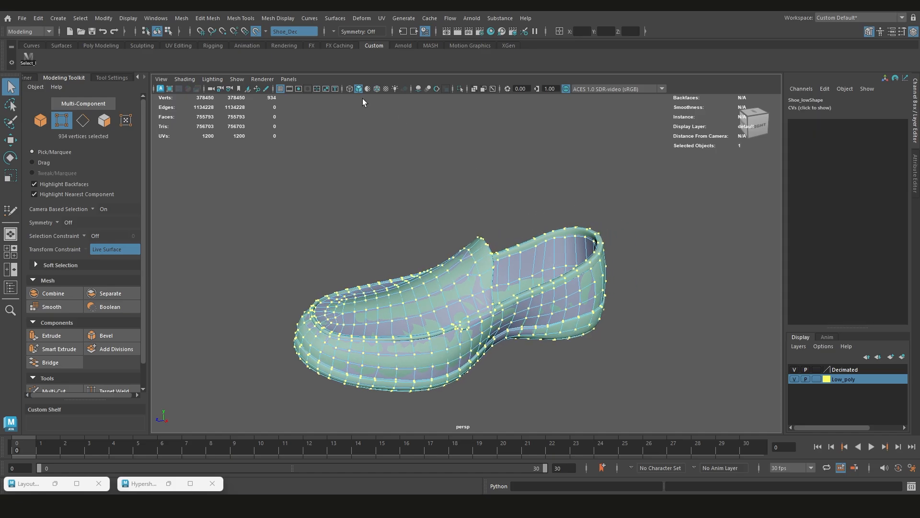
{"action": "right_click", "coordinate": [417, 173], "text": "shift"}
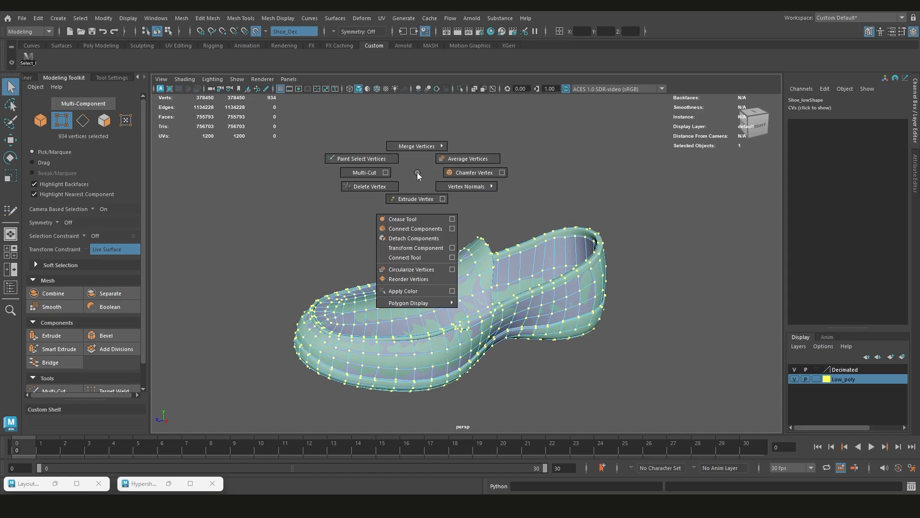
{"action": "right_click_drag", "start_coordinate": [417, 171], "coordinate": [416, 171], "text": "shift"}
{"action": "key", "text": "alt+Tab"}
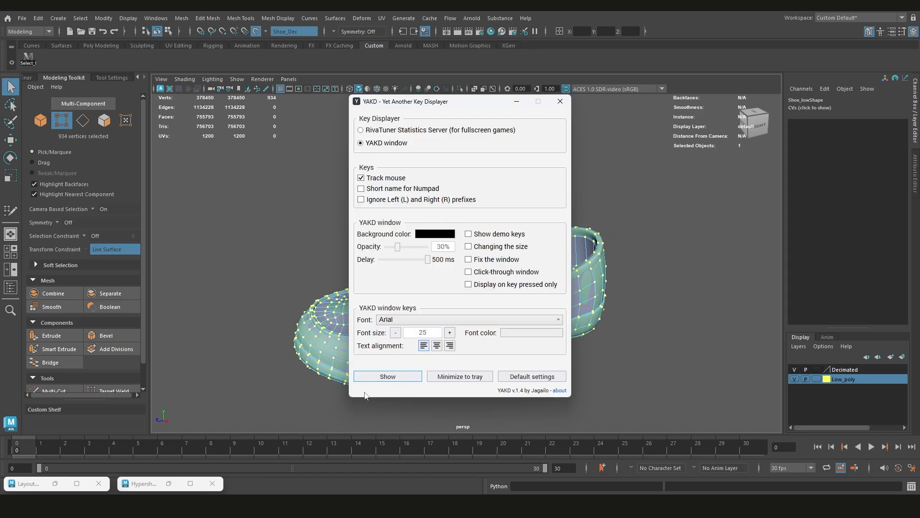
{"action": "left_click", "coordinate": [369, 379]}
{"action": "middle_click_drag", "start_coordinate": [294, 224], "coordinate": [288, 231], "text": "alt"}
{"action": "left_click_drag", "start_coordinate": [183, 430], "coordinate": [273, 405]}
Merge all selected vertices of the low-poly shoe with a threshold of 0.0100 and close the merge options
{"action": "middle_click_drag", "start_coordinate": [446, 212], "coordinate": [465, 205], "text": "alt"}
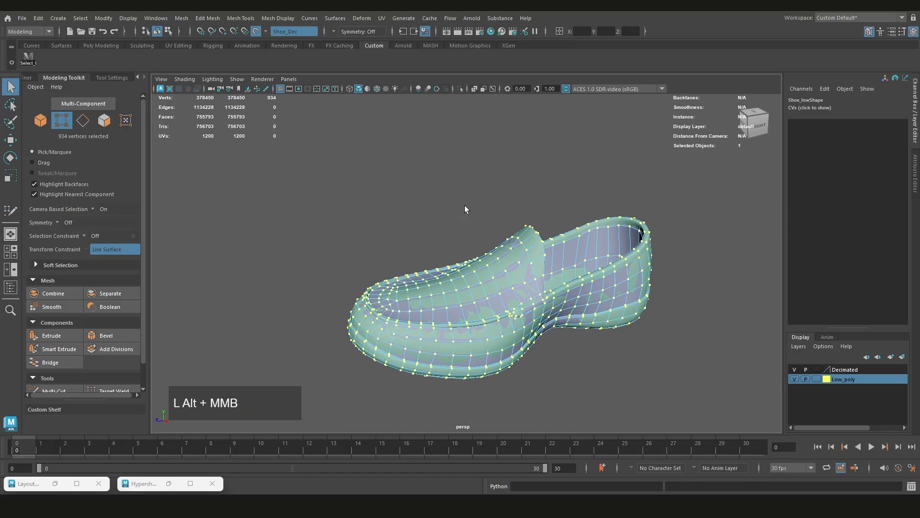
{"action": "right_click_drag", "start_coordinate": [471, 193], "coordinate": [485, 171], "text": "shift"}
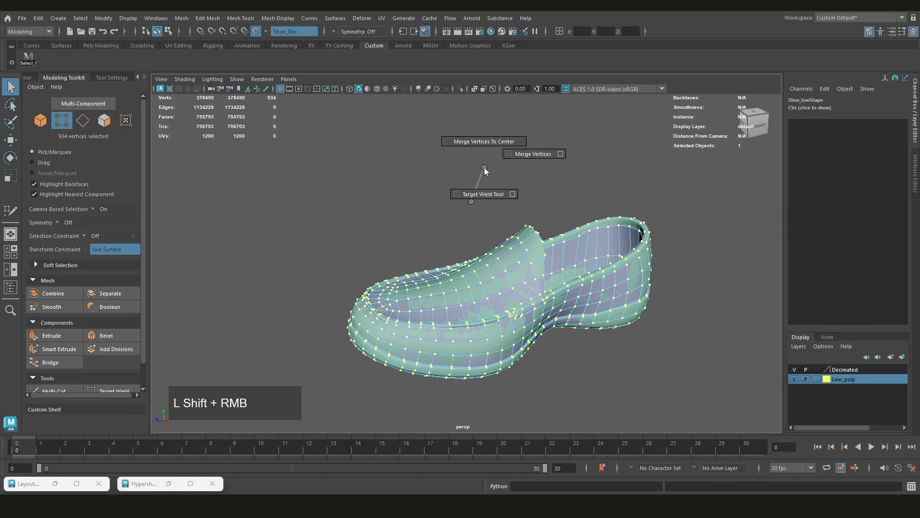
{"action": "right_click_drag", "start_coordinate": [565, 157], "coordinate": [560, 154], "text": "shift"}
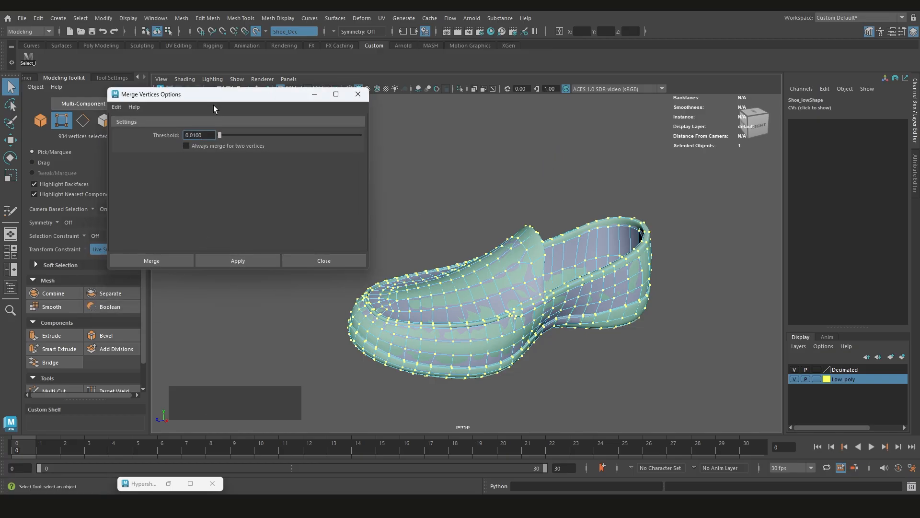
{"action": "left_click_drag", "start_coordinate": [215, 96], "coordinate": [260, 139]}
{"action": "left_click", "coordinate": [288, 301]}
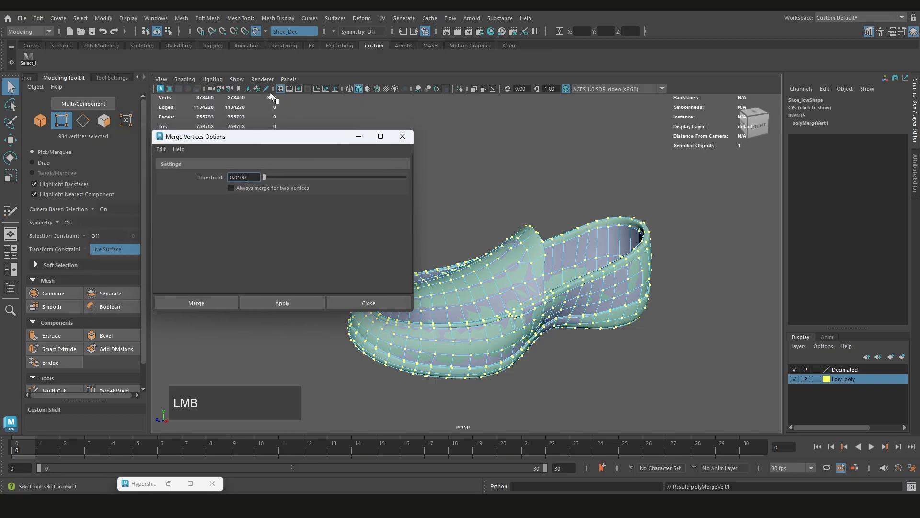
{"action": "left_click", "coordinate": [402, 136]}
Return to object mode, select the low-poly shoe and run Cleanup on it
{"action": "left_click_drag", "start_coordinate": [488, 223], "coordinate": [493, 205], "text": "alt"}
{"action": "right_click_drag", "start_coordinate": [492, 206], "coordinate": [541, 191]}
{"action": "left_click", "coordinate": [465, 309]}
{"action": "middle_click_drag", "start_coordinate": [471, 256], "coordinate": [474, 260], "text": "alt"}
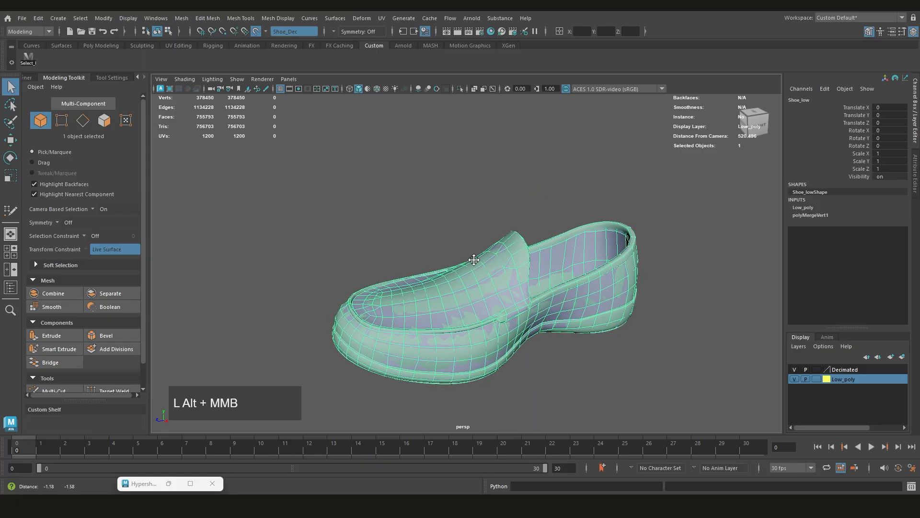
{"action": "left_click", "coordinate": [177, 18]}
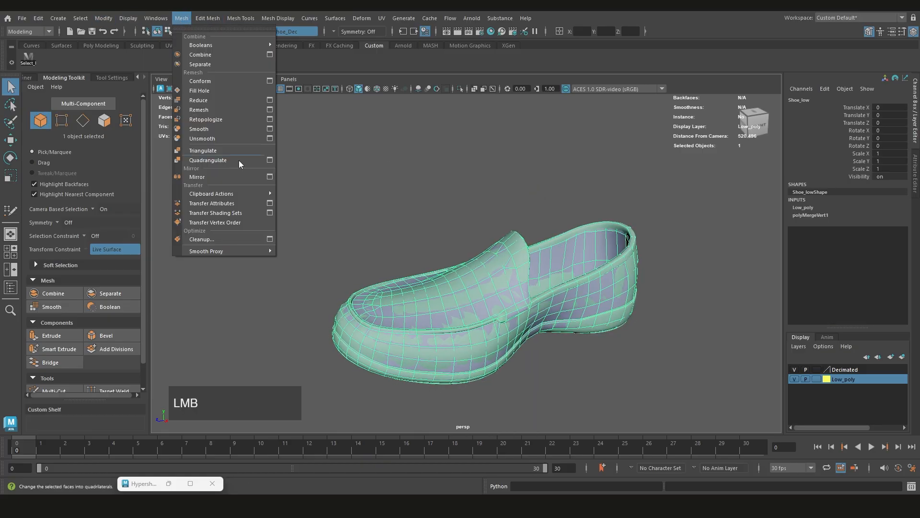
{"action": "left_click", "coordinate": [270, 238]}
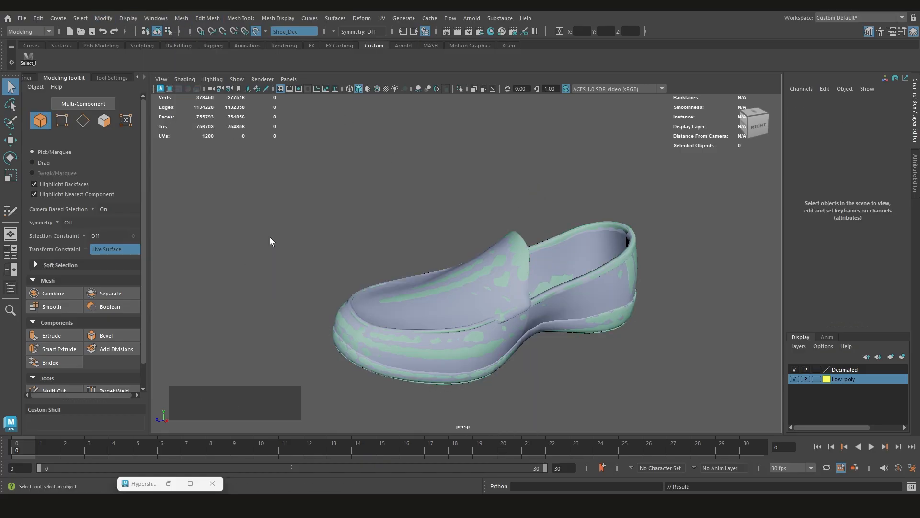
Check the shoe for faces with more than 4 sides using Cleanup set to select matching polygons, and close its options
{"action": "left_click", "coordinate": [182, 18]}
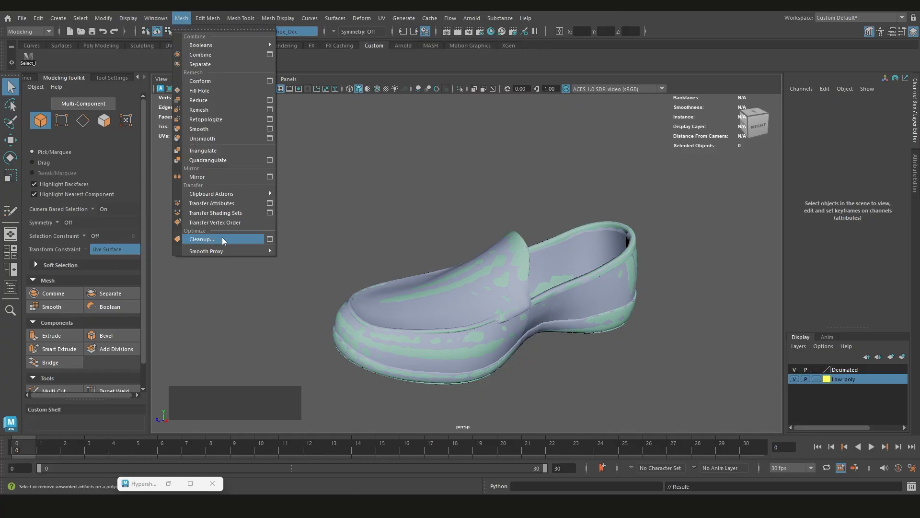
{"action": "left_click", "coordinate": [269, 237]}
{"action": "left_click", "coordinate": [286, 305]}
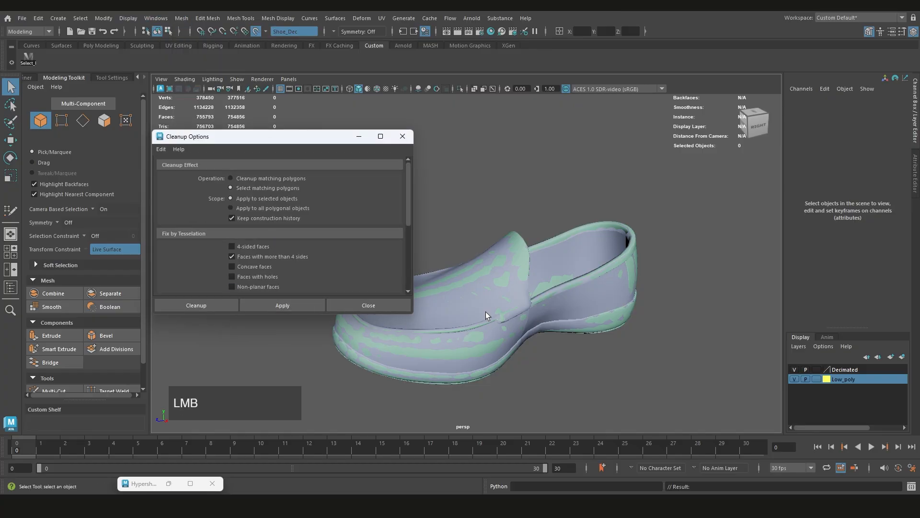
{"action": "left_click", "coordinate": [508, 265]}
{"action": "left_click", "coordinate": [293, 307]}
{"action": "left_click_drag", "start_coordinate": [551, 230], "coordinate": [370, 162], "text": "alt"}
{"action": "left_click", "coordinate": [316, 153]}
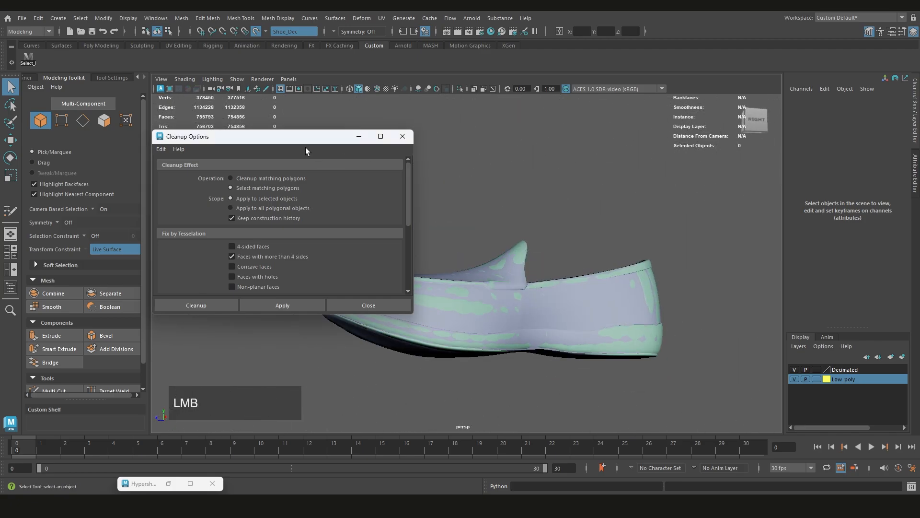
{"action": "left_click_drag", "start_coordinate": [306, 148], "coordinate": [284, 183]}
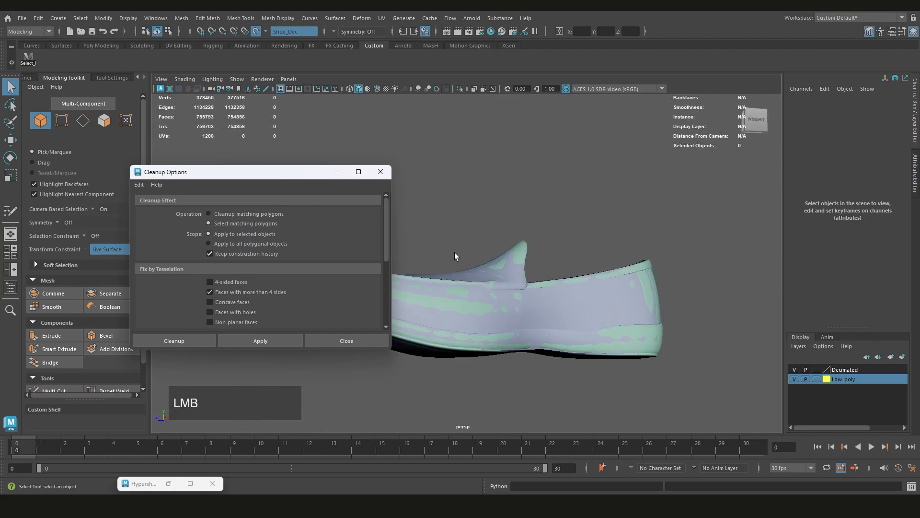
{"action": "left_click", "coordinate": [359, 340]}
Select the low-poly shoe and switch the workspace to UV Editing
{"action": "left_click_drag", "start_coordinate": [533, 310], "coordinate": [510, 313], "text": "alt"}
{"action": "left_click", "coordinate": [454, 304]}
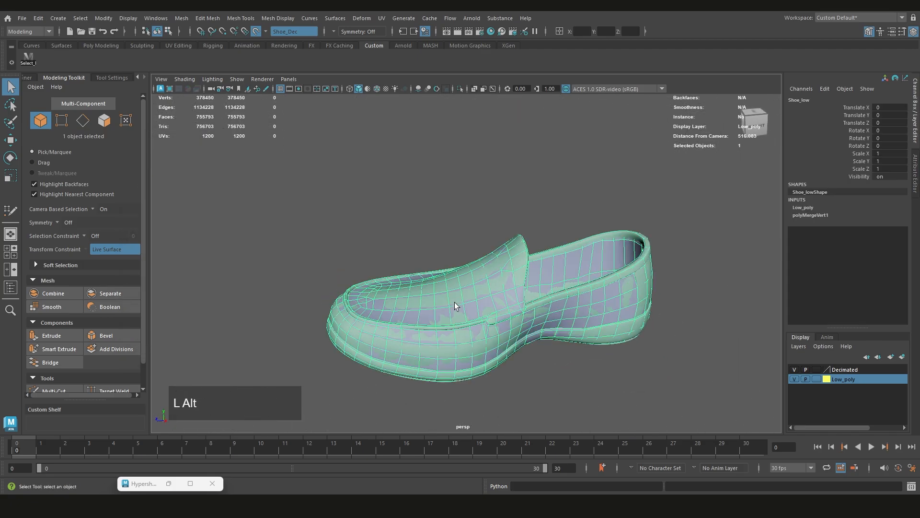
{"action": "middle_click_drag", "start_coordinate": [454, 304], "coordinate": [469, 269], "text": "alt"}
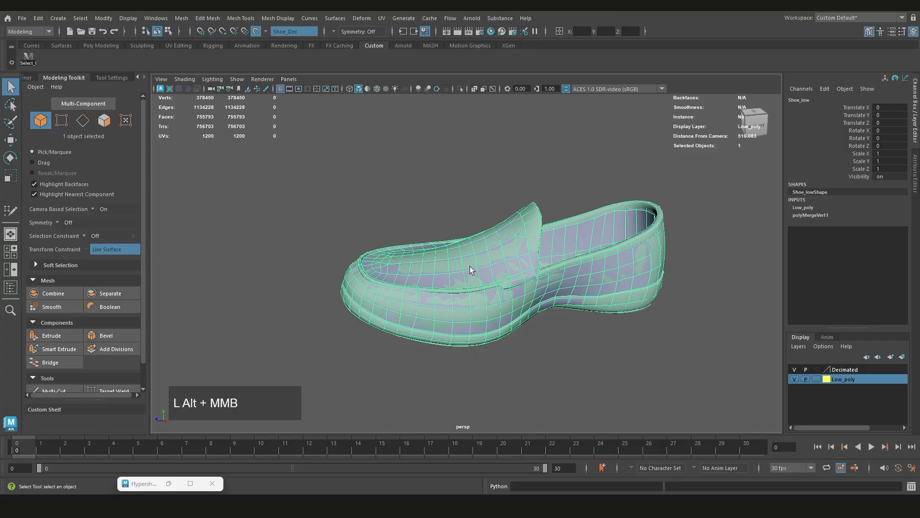
{"action": "left_click", "coordinate": [898, 18]}
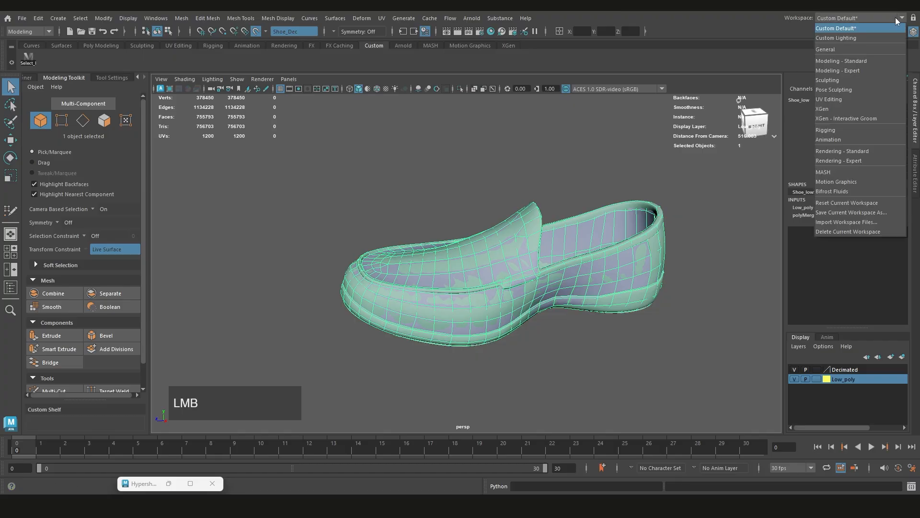
{"action": "left_click", "coordinate": [842, 99]}
{"action": "scroll", "coordinate": [595, 284], "scroll_direction": "down", "scroll_amount": 2}
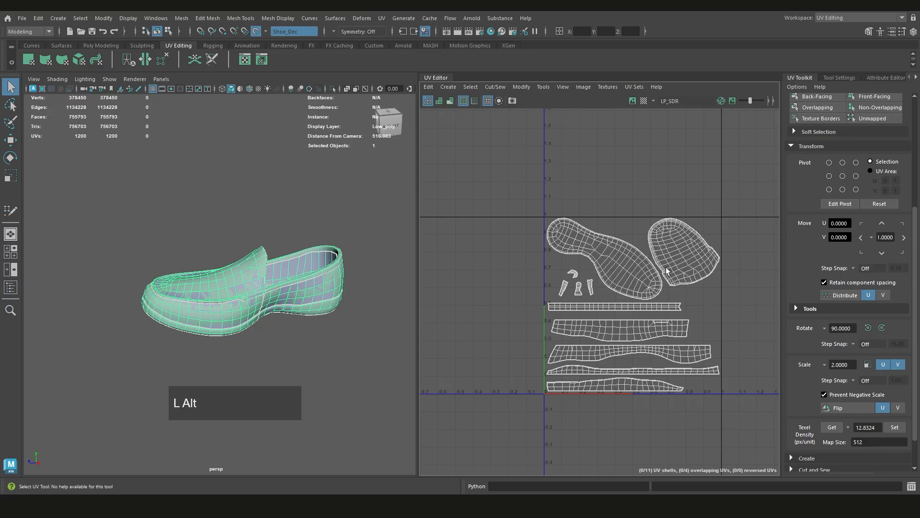
Switch to UV shell selection, select the sole's shell and optimize its UVs
{"action": "scroll", "coordinate": [617, 232], "scroll_direction": "up", "scroll_amount": 2}
{"action": "right_click", "coordinate": [536, 209]}
{"action": "left_click", "coordinate": [505, 198]}
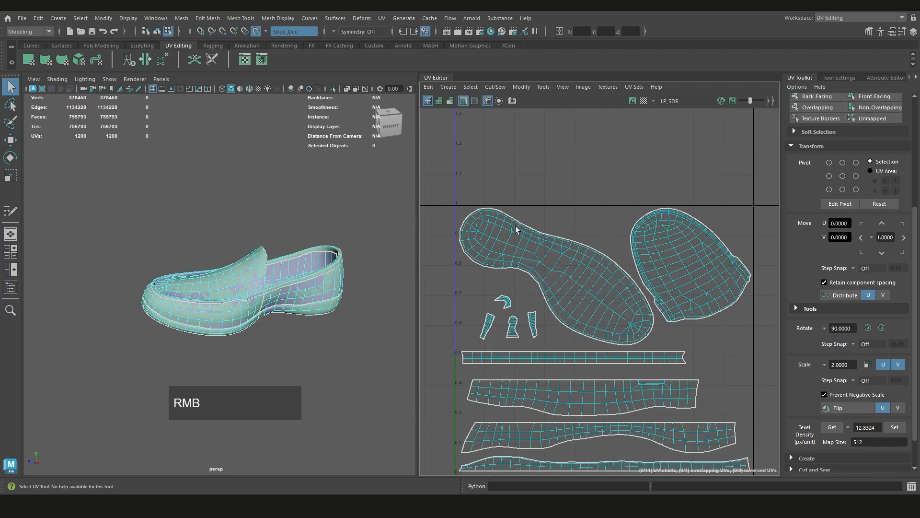
{"action": "left_click", "coordinate": [537, 257]}
{"action": "right_click_drag", "start_coordinate": [567, 215], "coordinate": [613, 209], "text": "shift"}
Undo and redo the sole shell's UV optimization to compare both layouts
{"action": "key", "text": "ctrl+z"}
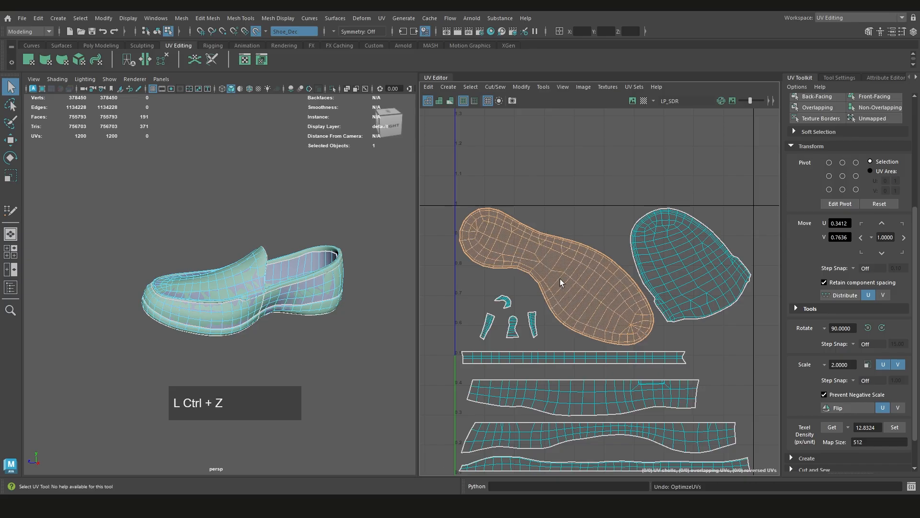
{"action": "key", "text": "shift+z"}
{"action": "middle_click_drag", "start_coordinate": [554, 267], "coordinate": [530, 265], "text": "alt"}
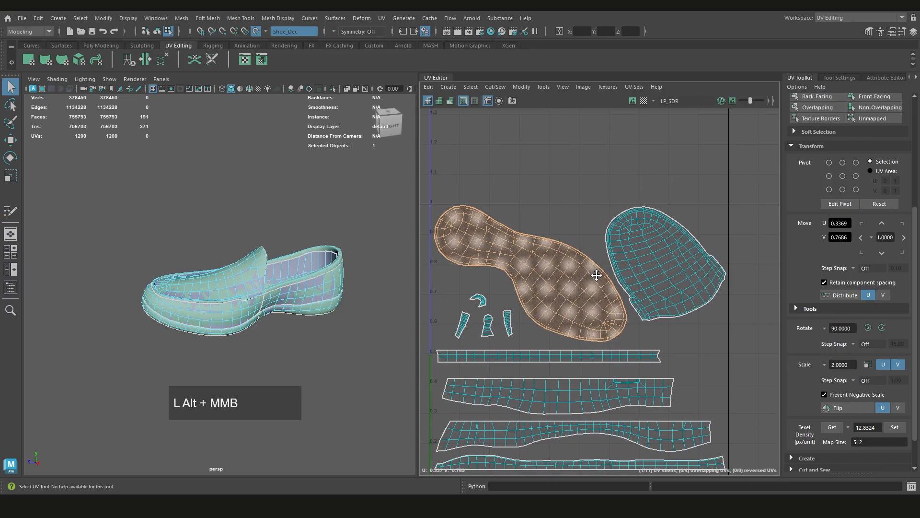
Optimize the rounded toe-upper UV shell, and give it and the sole shell the narrow straight strip's texel density of 12.8596
{"action": "left_click", "coordinate": [671, 256]}
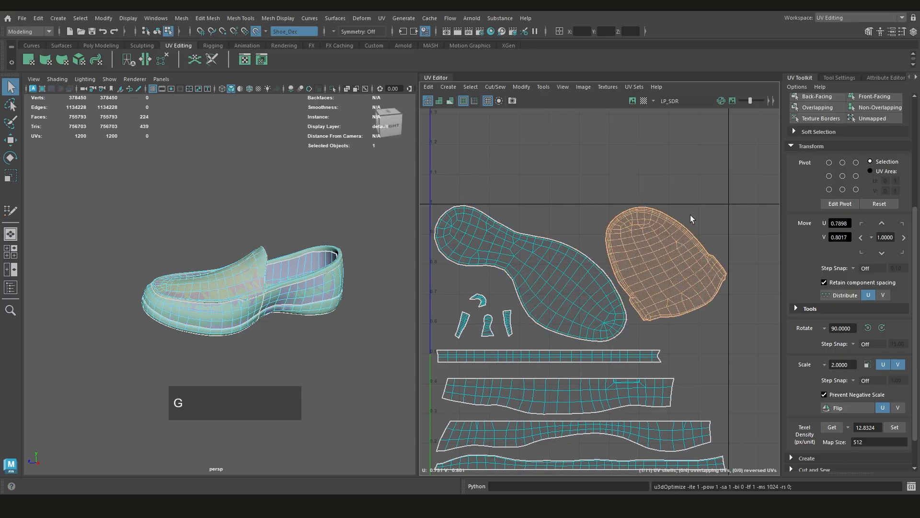
{"action": "middle_click_drag", "start_coordinate": [657, 284], "coordinate": [644, 242], "text": "alt"}
{"action": "left_click", "coordinate": [631, 321]}
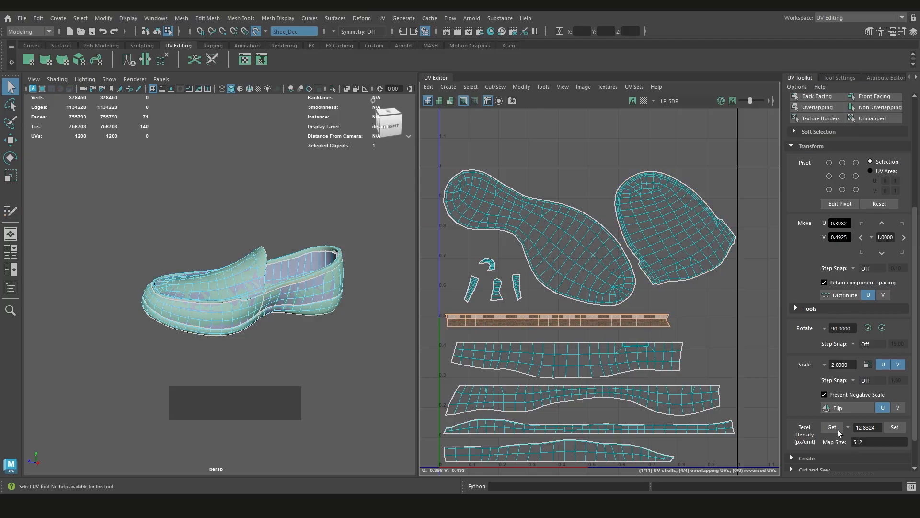
{"action": "left_click", "coordinate": [832, 427]}
{"action": "left_click", "coordinate": [661, 240]}
{"action": "left_click", "coordinate": [893, 428]}
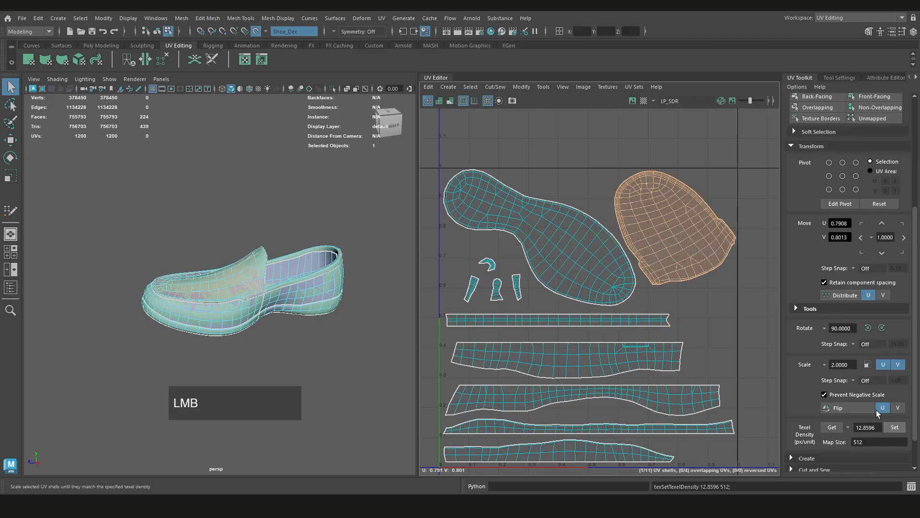
{"action": "left_click", "coordinate": [565, 249]}
{"action": "left_click", "coordinate": [893, 428]}
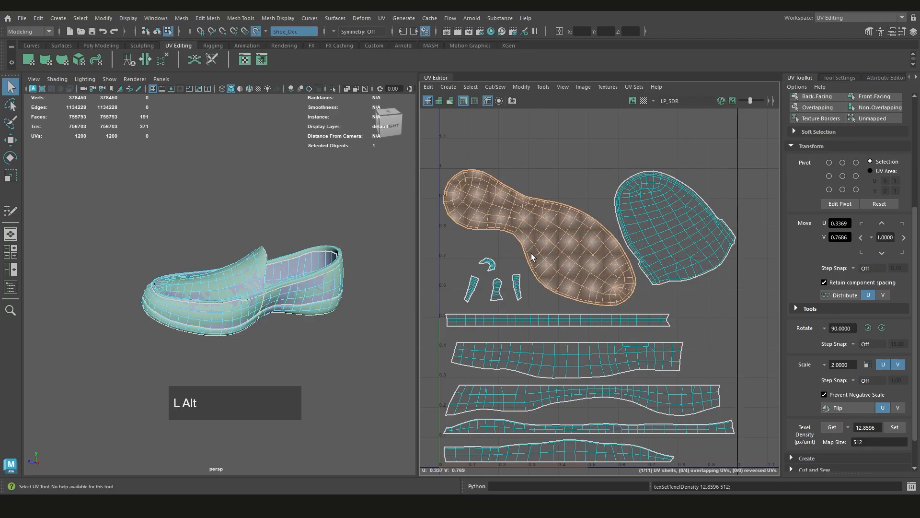
Optimize the UVs of the four small shells beside the sole, one shell at a time
{"action": "middle_click_drag", "start_coordinate": [532, 257], "coordinate": [563, 213], "text": "alt"}
{"action": "scroll", "coordinate": [552, 240], "scroll_direction": "up", "scroll_amount": 3}
{"action": "middle_click_drag", "start_coordinate": [457, 240], "coordinate": [470, 261], "text": "alt"}
{"action": "scroll", "coordinate": [522, 268], "scroll_direction": "up", "scroll_amount": 3}
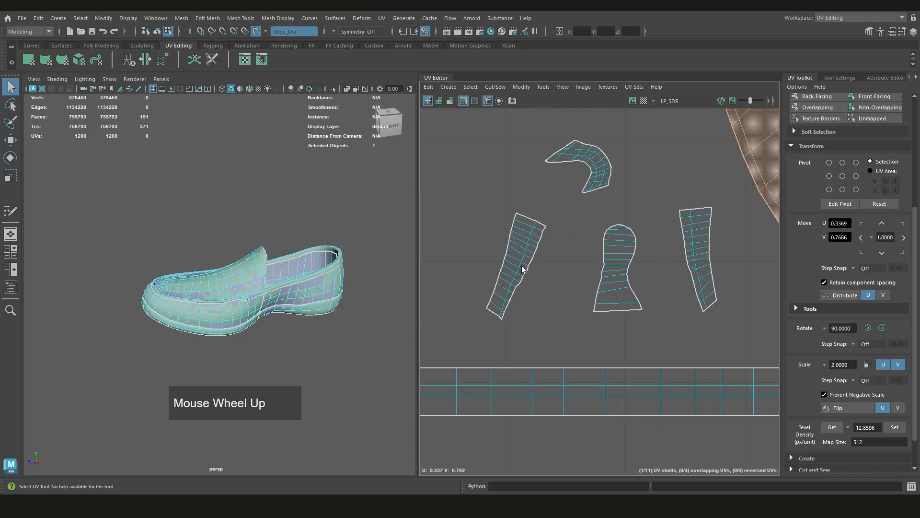
{"action": "left_click", "coordinate": [522, 267]}
{"action": "right_click_drag", "start_coordinate": [563, 241], "coordinate": [593, 238], "text": "shift"}
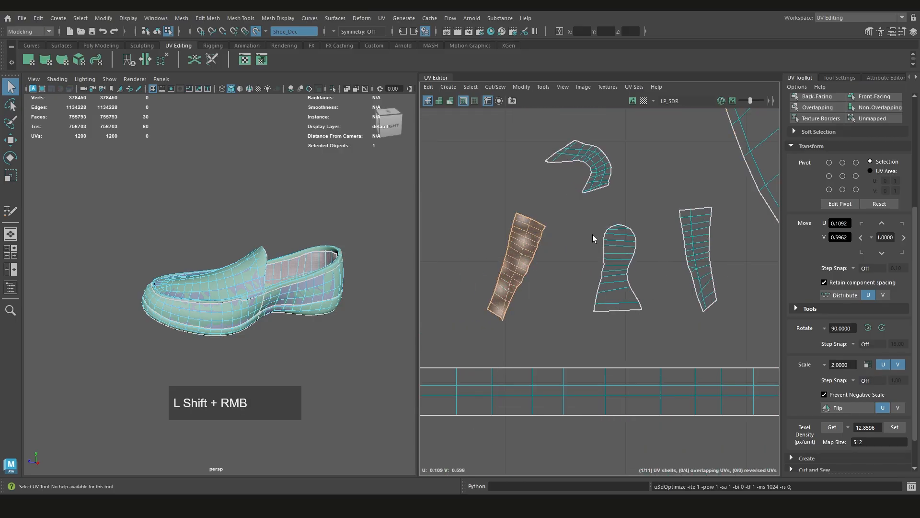
{"action": "left_click", "coordinate": [701, 250]}
{"action": "right_click_drag", "start_coordinate": [702, 250], "coordinate": [724, 250], "text": "shift"}
{"action": "left_click", "coordinate": [621, 268]}
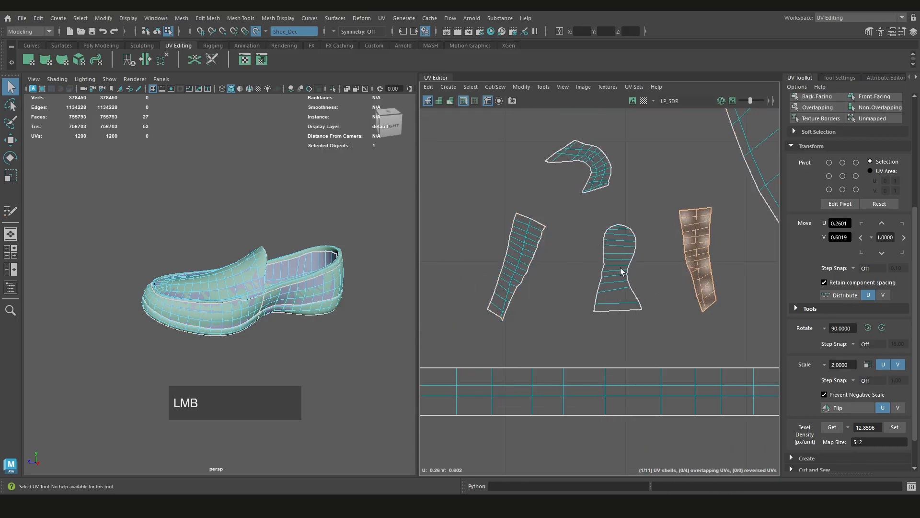
{"action": "right_click_drag", "start_coordinate": [662, 262], "coordinate": [684, 265], "text": "shift"}
{"action": "left_click", "coordinate": [598, 175]}
{"action": "right_click_drag", "start_coordinate": [614, 183], "coordinate": [648, 186], "text": "shift"}
Refine the topology on the inner side of the shoe's tongue with Quad Draw
{"action": "scroll", "coordinate": [259, 292], "scroll_direction": "up", "scroll_amount": 5}
{"action": "left_click_drag", "start_coordinate": [262, 261], "coordinate": [218, 250], "text": "alt"}
{"action": "scroll", "coordinate": [219, 244], "scroll_direction": "up", "scroll_amount": 5}
{"action": "middle_click_drag", "start_coordinate": [219, 251], "coordinate": [222, 271], "text": "alt"}
{"action": "right_click_drag", "start_coordinate": [227, 162], "coordinate": [193, 164]}
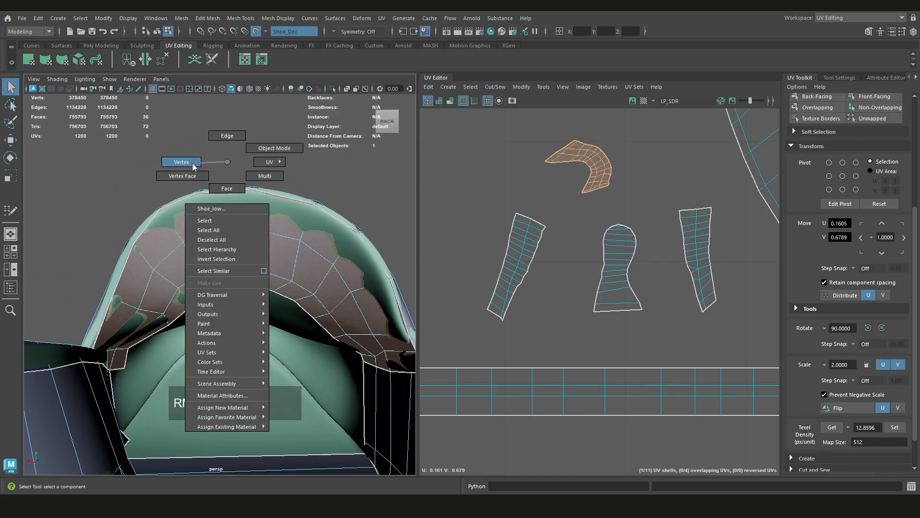
{"action": "left_click", "coordinate": [257, 149]}
{"action": "left_click", "coordinate": [238, 239]}
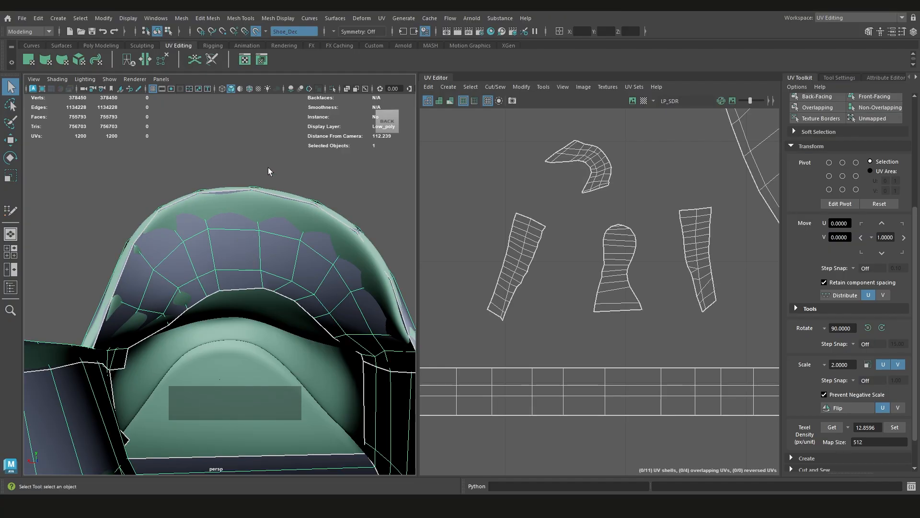
{"action": "key", "text": "ctrl+shift+q"}
{"action": "left_click_drag", "start_coordinate": [215, 241], "coordinate": [220, 240]}
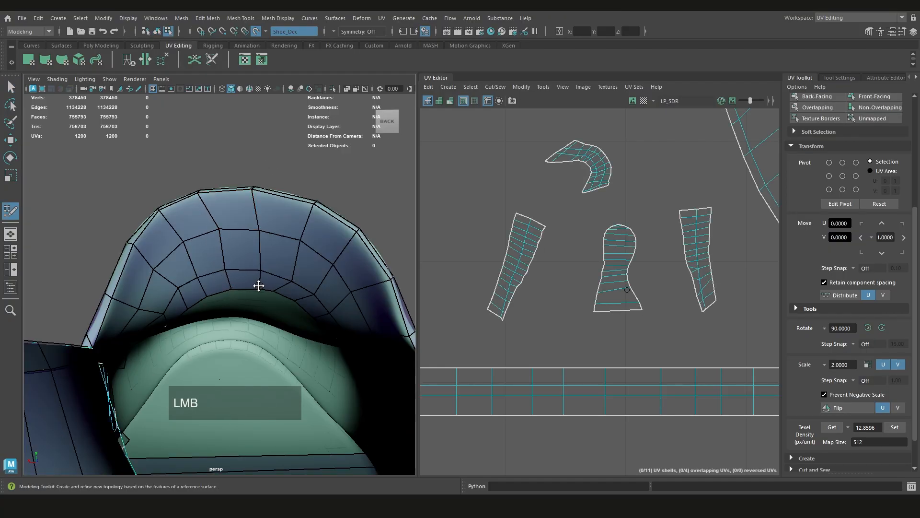
{"action": "mouse_move", "coordinate": [259, 285]}
{"action": "left_mouse_down", "text": "shift"}
{"action": "mouse_move", "coordinate": [218, 255]}
{"action": "mouse_move", "coordinate": [299, 267]}
{"action": "mouse_move", "coordinate": [265, 248]}
{"action": "left_mouse_up", "text": "shift"}
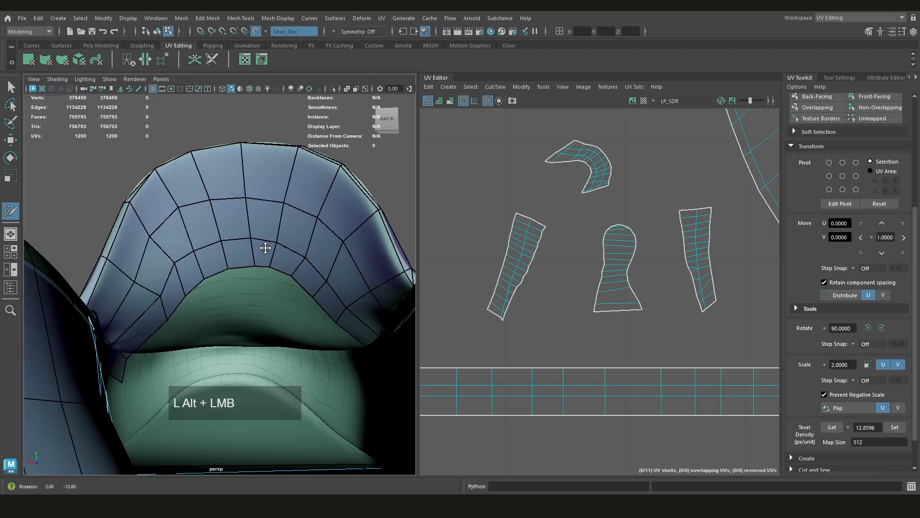
{"action": "left_click_drag", "start_coordinate": [185, 252], "coordinate": [154, 271], "text": "shift"}
{"action": "left_click_drag", "start_coordinate": [280, 248], "coordinate": [339, 267], "text": "shift"}
{"action": "left_click_drag", "start_coordinate": [304, 239], "coordinate": [231, 154], "text": "alt"}
{"action": "mouse_move", "coordinate": [204, 161]}
{"action": "right_mouse_down"}
{"action": "mouse_move", "coordinate": [254, 148]}
{"action": "mouse_move", "coordinate": [244, 147]}
{"action": "right_mouse_up"}
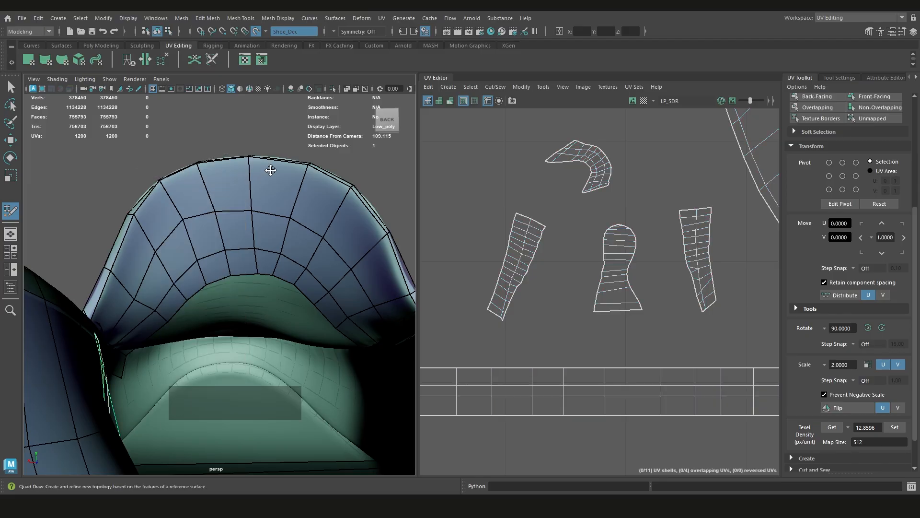
{"action": "key", "text": "ctrl+shift+q"}
Select the shoe again and optimize the small curved UV shell of the tongue's inner side
{"action": "left_click", "coordinate": [255, 196]}
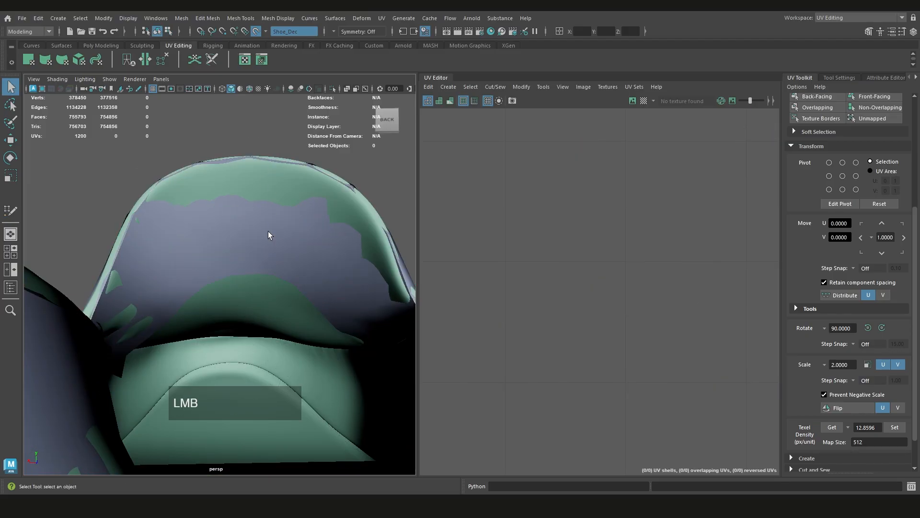
{"action": "left_click", "coordinate": [268, 231]}
{"action": "left_click", "coordinate": [585, 161]}
{"action": "middle_click_drag", "start_coordinate": [593, 112], "coordinate": [604, 179], "text": "alt"}
{"action": "right_click_drag", "start_coordinate": [604, 180], "coordinate": [576, 167]}
{"action": "left_click", "coordinate": [594, 231]}
{"action": "right_click_drag", "start_coordinate": [614, 200], "coordinate": [652, 201], "text": "shift"}
{"action": "left_click", "coordinate": [598, 243]}
{"action": "scroll", "coordinate": [569, 228], "scroll_direction": "down", "scroll_amount": 5}
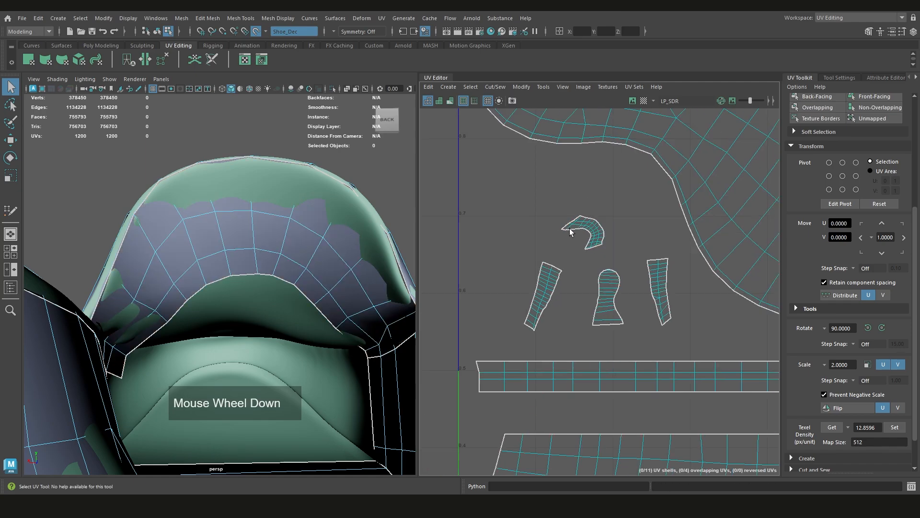
Turn on the UV distortion shading and examine the stretching on both sides of the shoe
{"action": "middle_click_drag", "start_coordinate": [573, 192], "coordinate": [569, 241], "text": "alt"}
{"action": "left_click_drag", "start_coordinate": [232, 284], "coordinate": [302, 296], "text": "alt"}
{"action": "scroll", "coordinate": [297, 296], "scroll_direction": "down", "scroll_amount": 8}
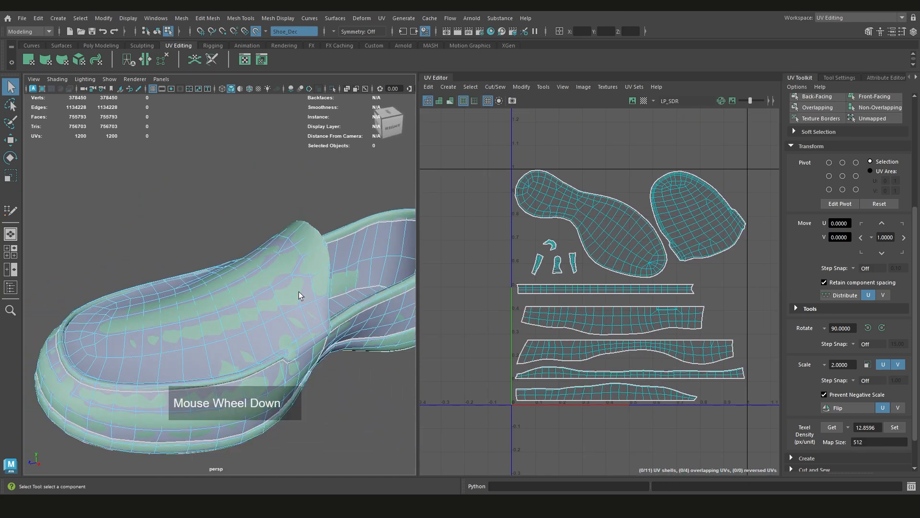
{"action": "middle_click_drag", "start_coordinate": [298, 295], "coordinate": [267, 269], "text": "alt"}
{"action": "left_click_drag", "start_coordinate": [282, 278], "coordinate": [297, 314], "text": "alt"}
{"action": "left_click", "coordinate": [297, 314]}
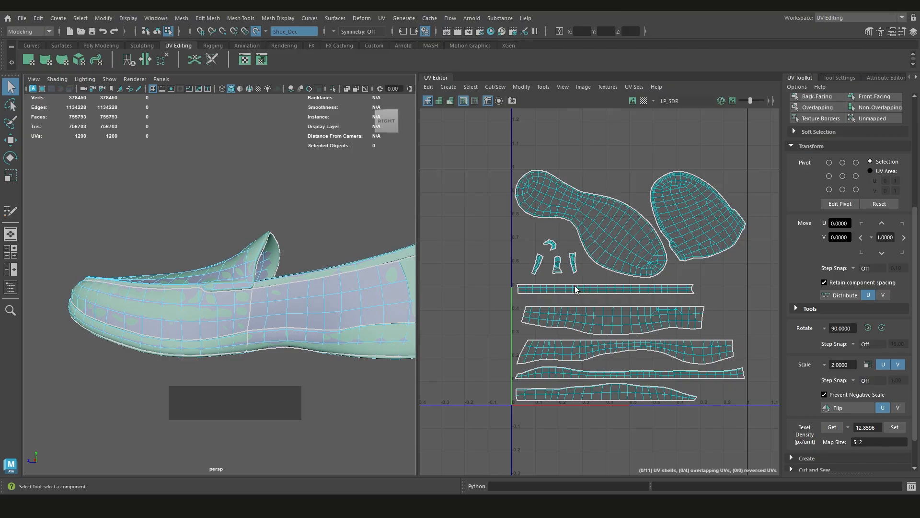
{"action": "middle_click_drag", "start_coordinate": [606, 285], "coordinate": [583, 249], "text": "alt"}
{"action": "left_click_drag", "start_coordinate": [298, 289], "coordinate": [357, 307], "text": "alt"}
{"action": "middle_click_drag", "start_coordinate": [580, 267], "coordinate": [566, 274], "text": "alt"}
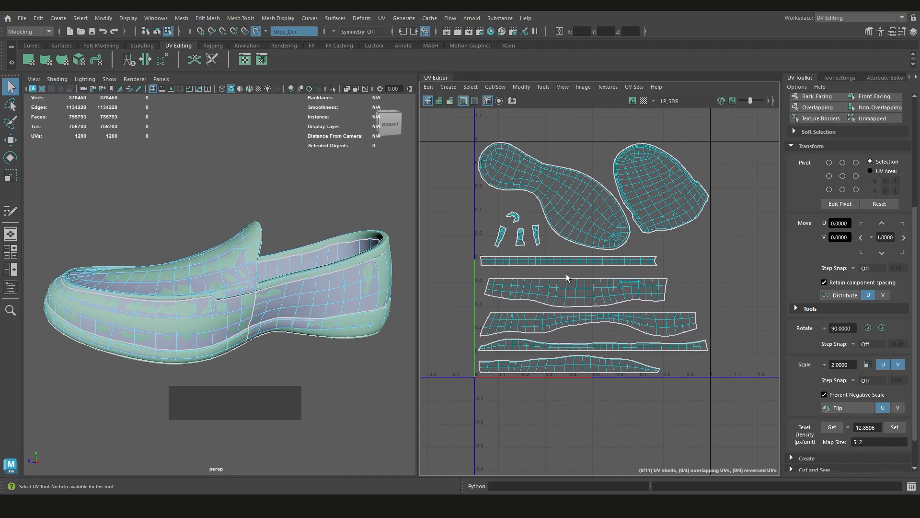
{"action": "key", "text": "7"}
{"action": "mouse_move", "coordinate": [328, 331]}
{"action": "left_mouse_down", "text": "alt"}
{"action": "mouse_move", "coordinate": [303, 313]}
{"action": "mouse_move", "coordinate": [279, 270]}
{"action": "mouse_move", "coordinate": [98, 319]}
{"action": "left_mouse_up", "text": "alt"}
{"action": "middle_click_drag", "start_coordinate": [99, 318], "coordinate": [103, 321], "text": "alt"}
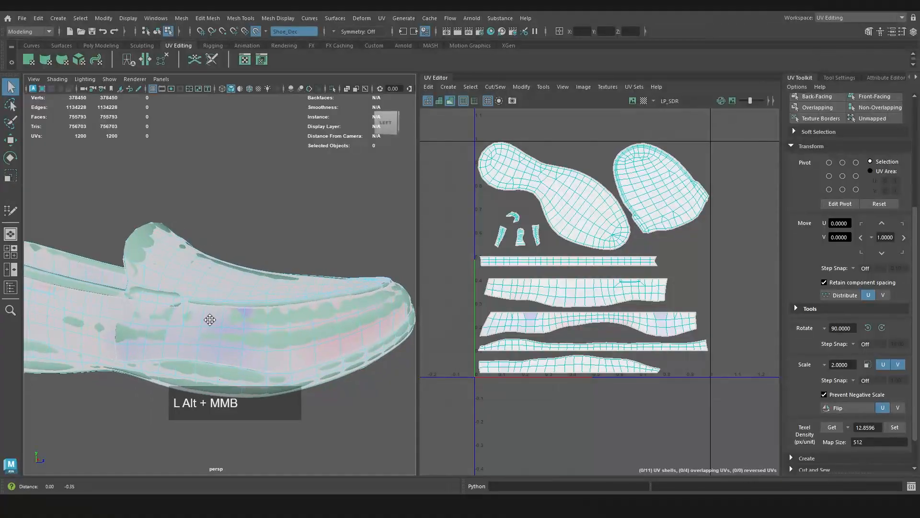
{"action": "scroll", "coordinate": [230, 294], "scroll_direction": "down", "scroll_amount": 3}
{"action": "left_click_drag", "start_coordinate": [287, 279], "coordinate": [230, 296], "text": "alt"}
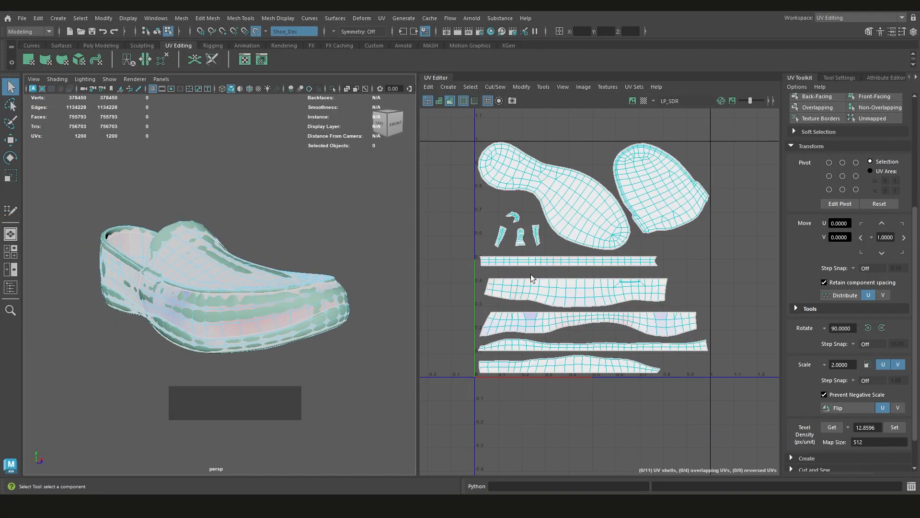
Turn off the distortion shading and switch the shoe to UV component selection
{"action": "scroll", "coordinate": [531, 278], "scroll_direction": "up", "scroll_amount": 2}
{"action": "left_click", "coordinate": [547, 291]}
{"action": "left_click", "coordinate": [539, 252]}
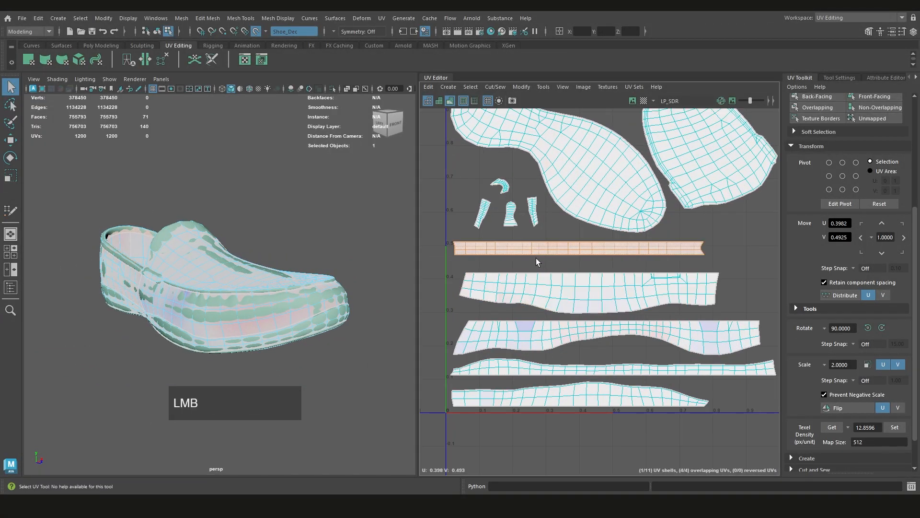
{"action": "left_click", "coordinate": [542, 333]}
{"action": "middle_click_drag", "start_coordinate": [586, 343], "coordinate": [594, 334], "text": "alt"}
{"action": "right_click_drag", "start_coordinate": [696, 305], "coordinate": [681, 290]}
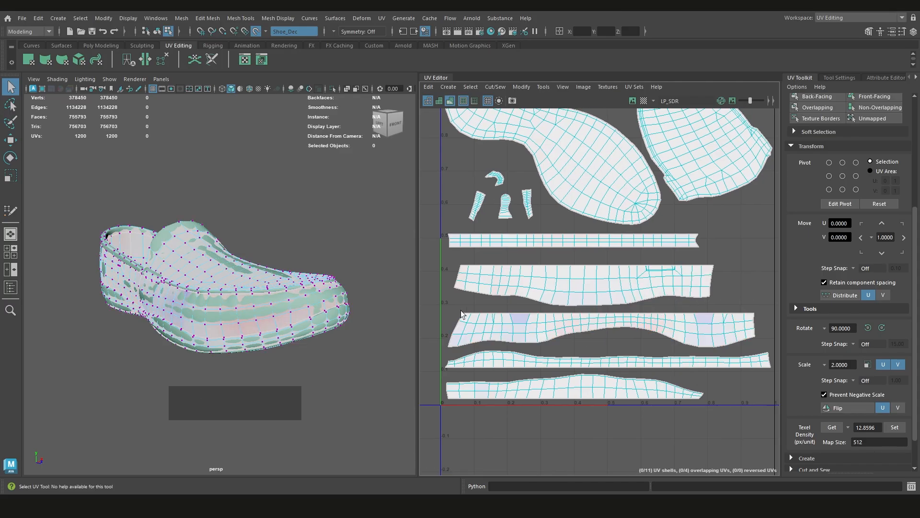
{"action": "key", "text": "7"}
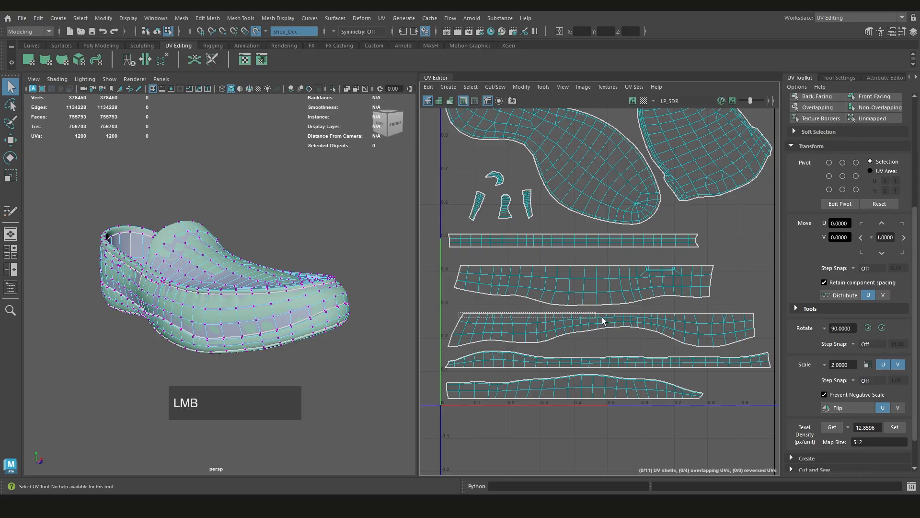
Optimize the UVs of the third-lowest strip shell, leaving its straight upper edge out, and compare the layouts by undoing and redoing
{"action": "left_click_drag", "start_coordinate": [603, 320], "coordinate": [436, 347]}
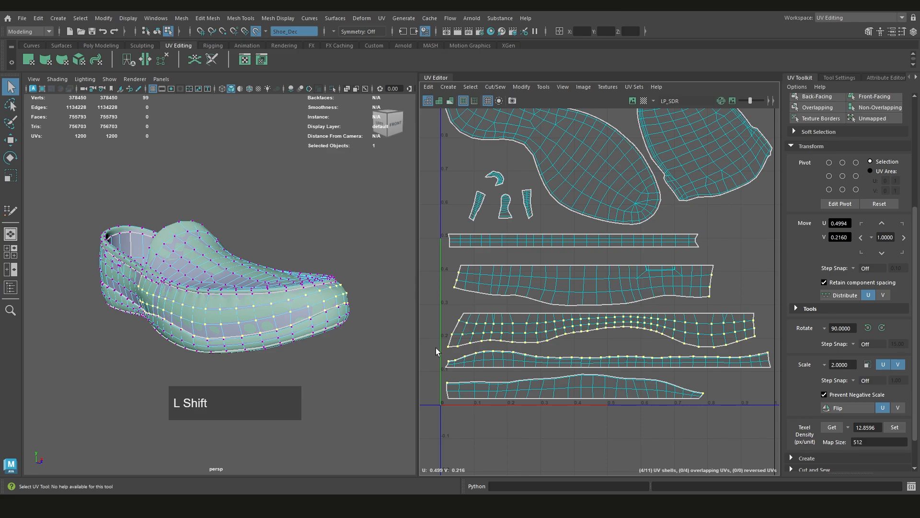
{"action": "middle_click_drag", "start_coordinate": [635, 341], "coordinate": [631, 335], "text": "alt"}
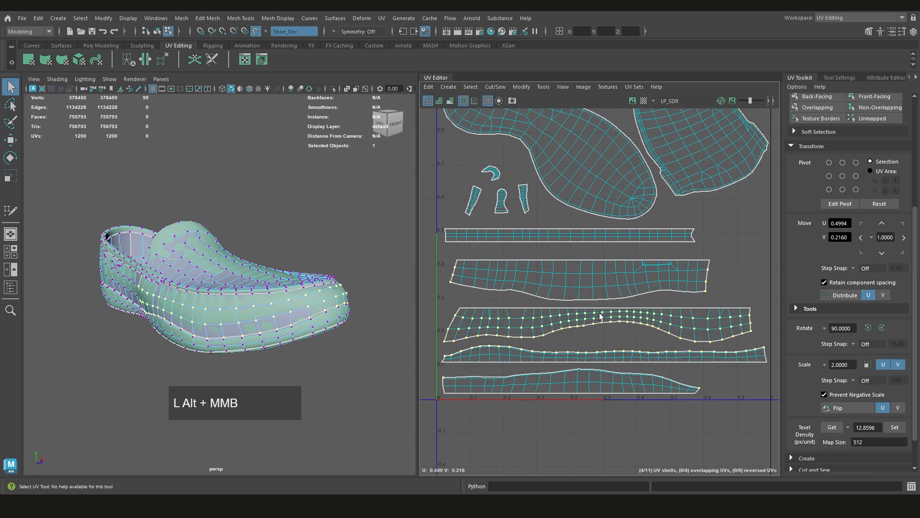
{"action": "right_click", "coordinate": [598, 314], "text": "shift"}
{"action": "left_click", "coordinate": [650, 316]}
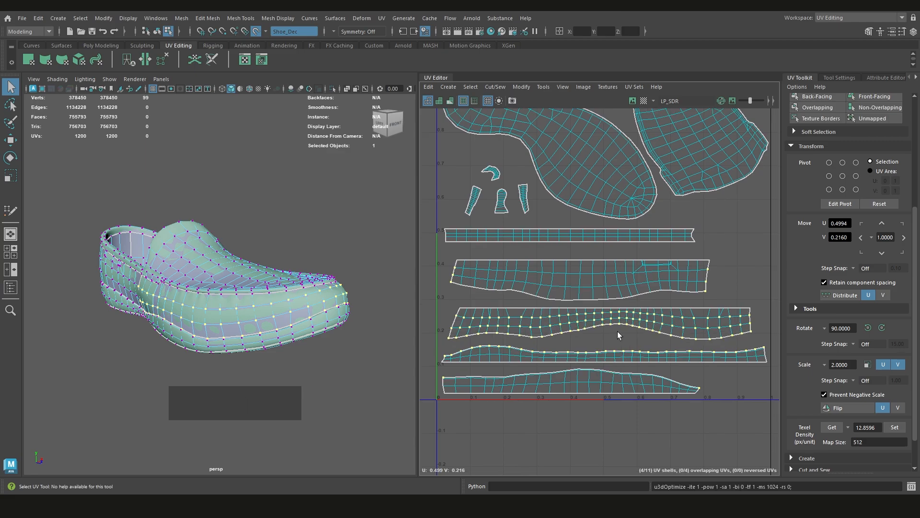
{"action": "key", "text": "ctrl+z"}
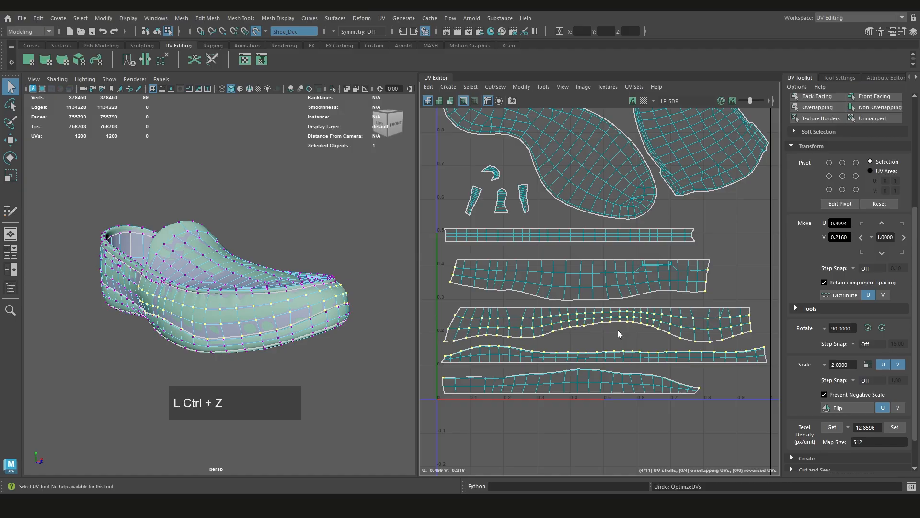
{"action": "key", "text": "shift+z"}
{"action": "middle_click_drag", "start_coordinate": [617, 330], "coordinate": [619, 318], "text": "alt"}
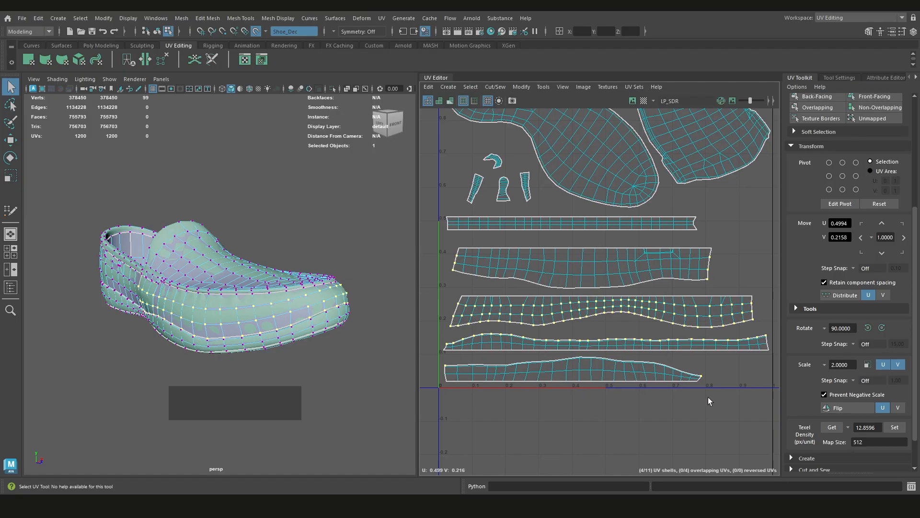
Optimize the UVs of the two lowest strip shells, leaving their straight bottom edges out of the selection
{"action": "left_click_drag", "start_coordinate": [734, 401], "coordinate": [436, 382]}
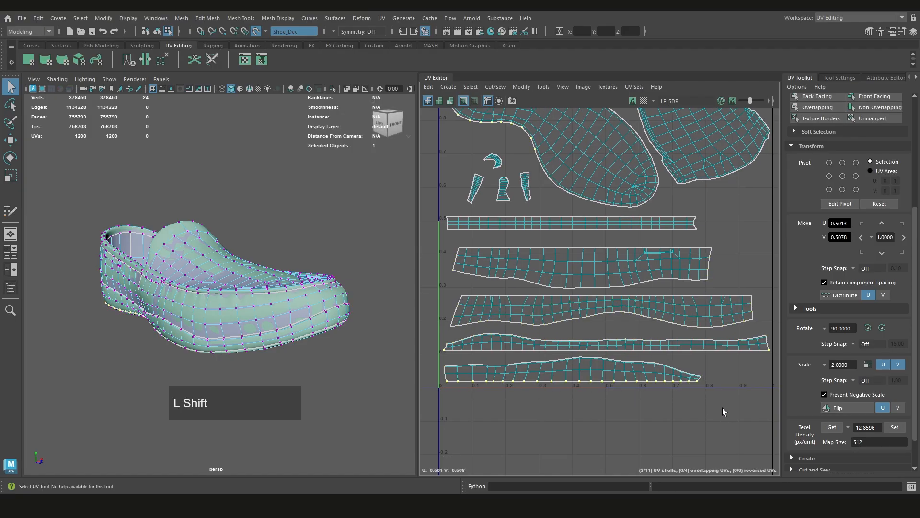
{"action": "left_click_drag", "start_coordinate": [704, 402], "coordinate": [430, 355], "text": "shift"}
{"action": "right_click_drag", "start_coordinate": [565, 393], "coordinate": [630, 403], "text": "shift"}
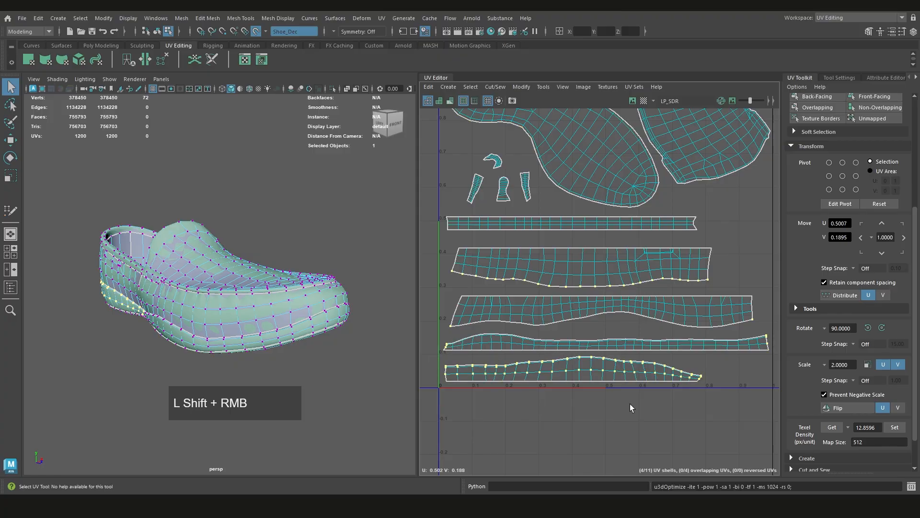
{"action": "left_click_drag", "start_coordinate": [437, 355], "coordinate": [777, 349]}
{"action": "left_click_drag", "start_coordinate": [776, 330], "coordinate": [434, 355], "text": "shift"}
{"action": "right_click_drag", "start_coordinate": [479, 335], "coordinate": [594, 331], "text": "shift"}
Optimize the strip shell with the small inner cut, leaving out its straight upper edge, and the narrow straight strip above it
{"action": "middle_click_drag", "start_coordinate": [518, 278], "coordinate": [528, 299], "text": "alt"}
{"action": "left_click_drag", "start_coordinate": [460, 263], "coordinate": [738, 278]}
{"action": "left_click_drag", "start_coordinate": [740, 264], "coordinate": [454, 312], "text": "shift"}
{"action": "left_click", "coordinate": [719, 261]}
{"action": "middle_click_drag", "start_coordinate": [719, 261], "coordinate": [722, 274], "text": "alt"}
{"action": "left_click_drag", "start_coordinate": [721, 274], "coordinate": [453, 242]}
{"action": "right_click_drag", "start_coordinate": [531, 246], "coordinate": [502, 245], "text": "shift"}
{"action": "left_click", "coordinate": [522, 243]}
Turn on the distortion shading, select the low-poly shoe and isolate it in the viewport to check its stretching
{"action": "middle_click_drag", "start_coordinate": [305, 289], "coordinate": [310, 290], "text": "alt"}
{"action": "left_click", "coordinate": [450, 100]}
{"action": "mouse_move", "coordinate": [230, 293]}
{"action": "left_mouse_down", "text": "alt"}
{"action": "mouse_move", "coordinate": [436, 315]}
{"action": "mouse_move", "coordinate": [552, 312]}
{"action": "left_mouse_up", "text": "alt"}
{"action": "right_click_drag", "start_coordinate": [359, 283], "coordinate": [388, 260]}
{"action": "key", "text": "ctrl+1"}
{"action": "mouse_move", "coordinate": [302, 312]}
{"action": "left_mouse_down", "text": "alt"}
{"action": "mouse_move", "coordinate": [184, 307]}
{"action": "mouse_move", "coordinate": [302, 354]}
{"action": "left_mouse_up", "text": "alt"}
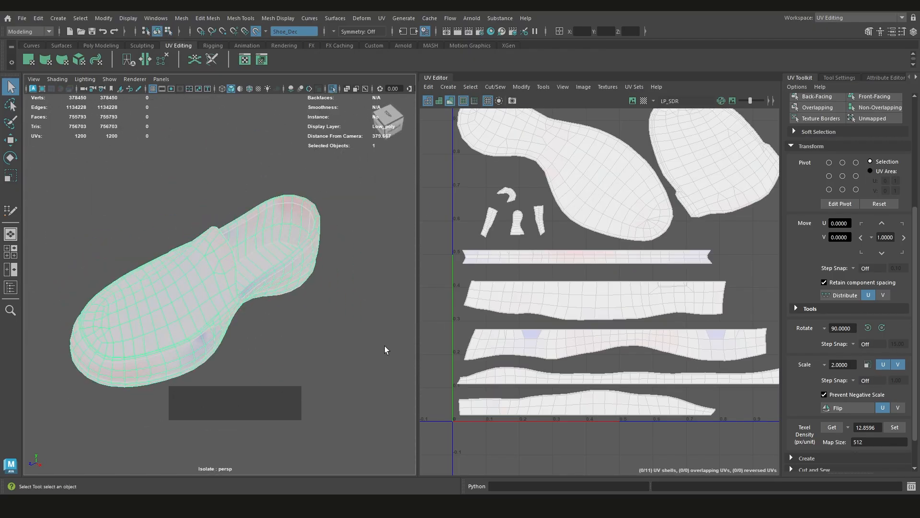
{"action": "left_click_drag", "start_coordinate": [386, 347], "coordinate": [264, 287], "text": "alt"}
Move individual UVs near the distorted patches of the third-lowest strip shell to reduce the stretching
{"action": "scroll", "coordinate": [509, 330], "scroll_direction": "up", "scroll_amount": 5}
{"action": "right_click_drag", "start_coordinate": [557, 317], "coordinate": [525, 316]}
{"action": "left_click", "coordinate": [558, 322]}
{"action": "middle_click_drag", "start_coordinate": [567, 333], "coordinate": [550, 332], "text": "alt"}
{"action": "key", "text": "w"}
{"action": "scroll", "coordinate": [551, 331], "scroll_direction": "down", "scroll_amount": 2}
{"action": "scroll", "coordinate": [550, 337], "scroll_direction": "down", "scroll_amount": 5}
{"action": "left_click_drag", "start_coordinate": [676, 270], "coordinate": [679, 270]}
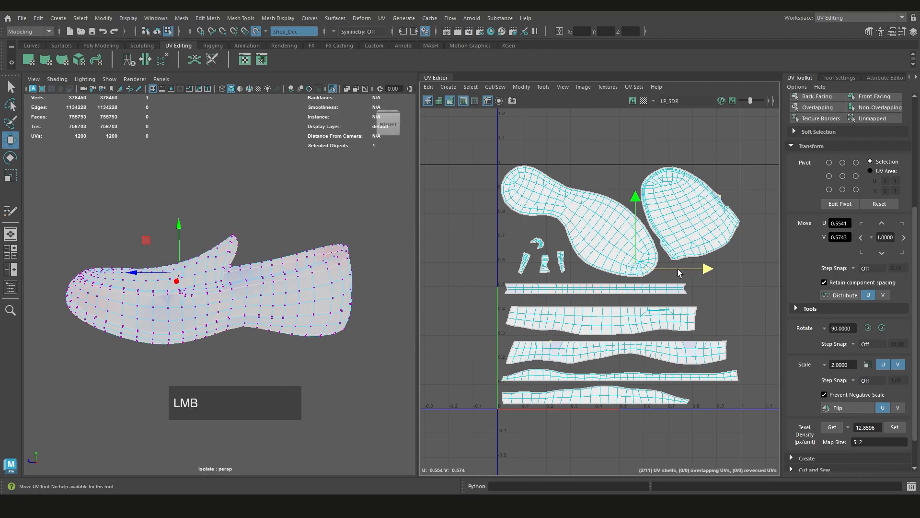
{"action": "scroll", "coordinate": [685, 341], "scroll_direction": "up", "scroll_amount": 2}
{"action": "middle_click_drag", "start_coordinate": [685, 341], "coordinate": [618, 334], "text": "alt"}
{"action": "left_click", "coordinate": [617, 330]}
{"action": "left_click_drag", "start_coordinate": [643, 253], "coordinate": [637, 253]}
{"action": "left_click", "coordinate": [447, 326]}
{"action": "middle_click_drag", "start_coordinate": [447, 326], "coordinate": [545, 325], "text": "alt"}
{"action": "left_click", "coordinate": [627, 224]}
{"action": "left_click_drag", "start_coordinate": [673, 225], "coordinate": [699, 224]}
{"action": "middle_click_drag", "start_coordinate": [699, 224], "coordinate": [633, 271], "text": "alt"}
{"action": "key", "text": "ctrl+z"}
{"action": "key", "text": "ctrl+z"}
Turn off the distortion shading, optimize the rounded toe-upper UV shell again and clear the selection
{"action": "middle_click_drag", "start_coordinate": [695, 297], "coordinate": [667, 342], "text": "alt"}
{"action": "right_click_drag", "start_coordinate": [629, 197], "coordinate": [628, 237]}
{"action": "key", "text": "7"}
{"action": "right_click_drag", "start_coordinate": [671, 211], "coordinate": [642, 240]}
{"action": "left_click", "coordinate": [642, 273]}
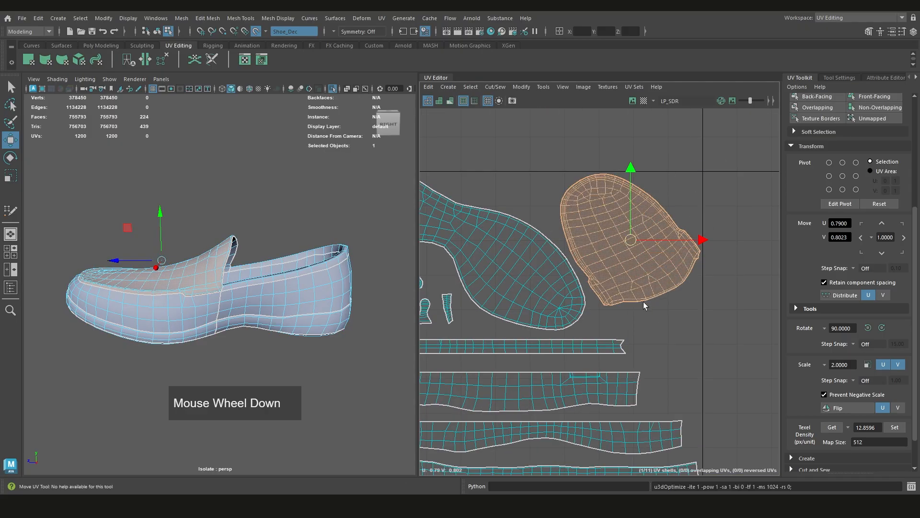
{"action": "scroll", "coordinate": [644, 303], "scroll_direction": "down", "scroll_amount": 1}
{"action": "middle_click_drag", "start_coordinate": [676, 355], "coordinate": [725, 318], "text": "alt"}
{"action": "left_click", "coordinate": [726, 318]}
Select all faces of the isolated shoe, including every UV shell, and return to the Select tool
{"action": "left_click_drag", "start_coordinate": [262, 289], "coordinate": [334, 227], "text": "alt"}
{"action": "scroll", "coordinate": [152, 172], "scroll_direction": "up", "scroll_amount": 4}
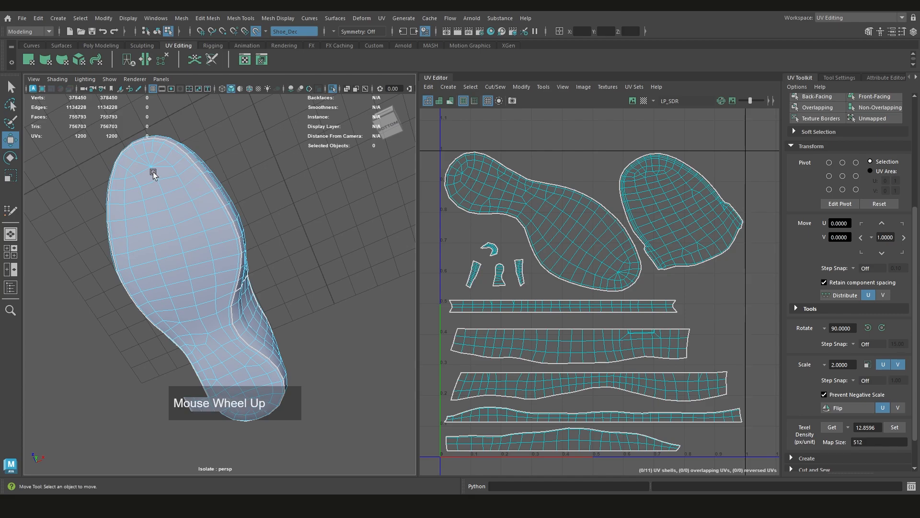
{"action": "scroll", "coordinate": [224, 211], "scroll_direction": "down", "scroll_amount": 4}
{"action": "left_click_drag", "start_coordinate": [226, 218], "coordinate": [225, 250], "text": "alt"}
{"action": "right_click_drag", "start_coordinate": [232, 215], "coordinate": [225, 242]}
{"action": "double_click", "coordinate": [282, 300]}
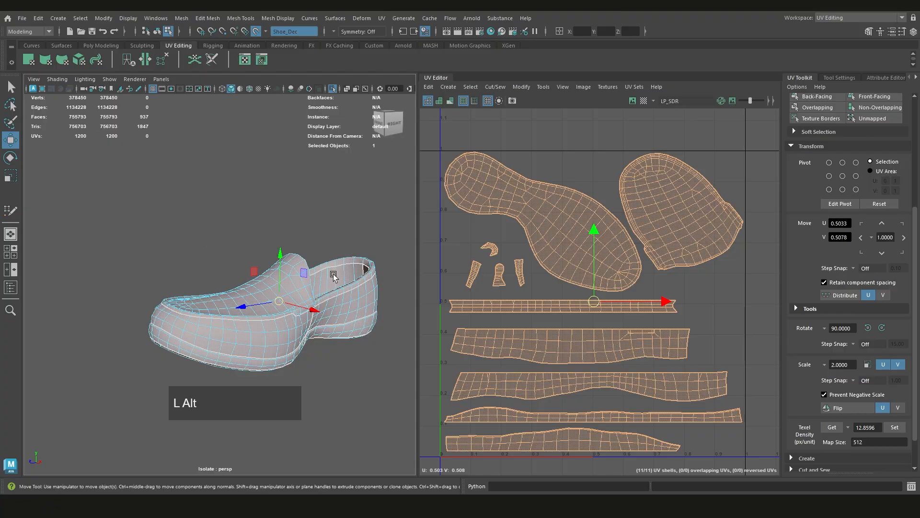
{"action": "scroll", "coordinate": [334, 277], "scroll_direction": "up", "scroll_amount": 2}
{"action": "left_click_drag", "start_coordinate": [334, 276], "coordinate": [192, 262], "text": "alt"}
{"action": "key", "text": "q"}
{"action": "scroll", "coordinate": [265, 274], "scroll_direction": "down", "scroll_amount": 3}
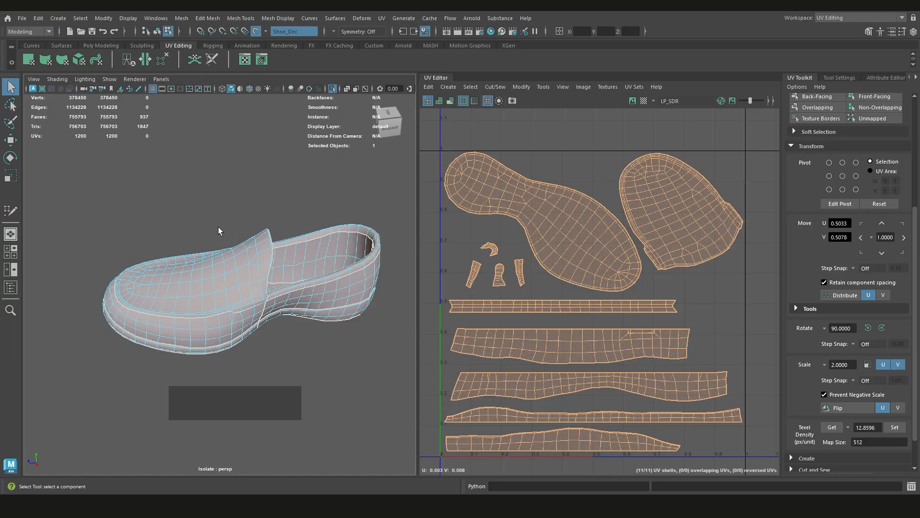
{"action": "left_click_drag", "start_coordinate": [244, 326], "coordinate": [219, 318], "text": "alt"}
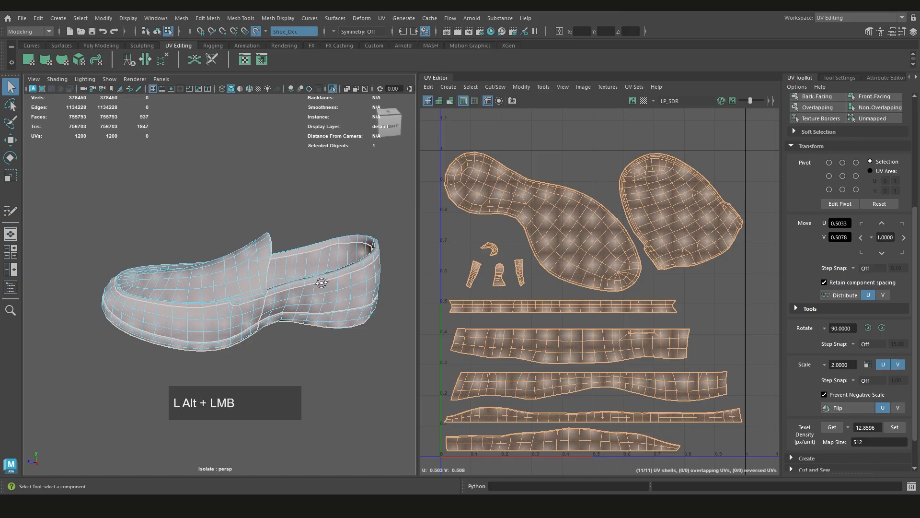
Examine the shoe's complete UV layout, from the sole and vamp shells to the side strips, and compare it with the 3D model
{"action": "left_click_drag", "start_coordinate": [318, 283], "coordinate": [230, 275], "text": "alt"}
{"action": "middle_click_drag", "start_coordinate": [575, 350], "coordinate": [605, 284], "text": "alt"}
{"action": "scroll", "coordinate": [642, 380], "scroll_direction": "up", "scroll_amount": 2}
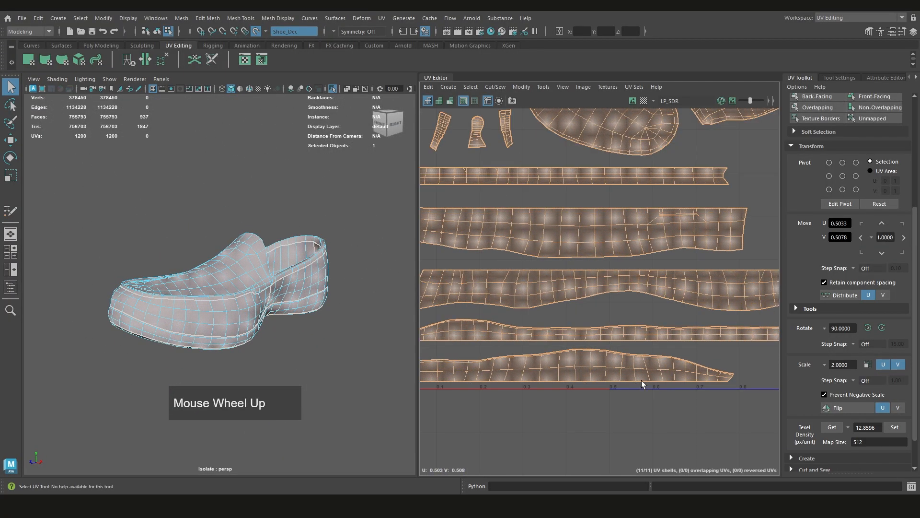
{"action": "scroll", "coordinate": [649, 372], "scroll_direction": "down", "scroll_amount": 1}
{"action": "middle_click_drag", "start_coordinate": [649, 372], "coordinate": [590, 412], "text": "alt"}
{"action": "middle_click_drag", "start_coordinate": [655, 450], "coordinate": [655, 454], "text": "alt"}
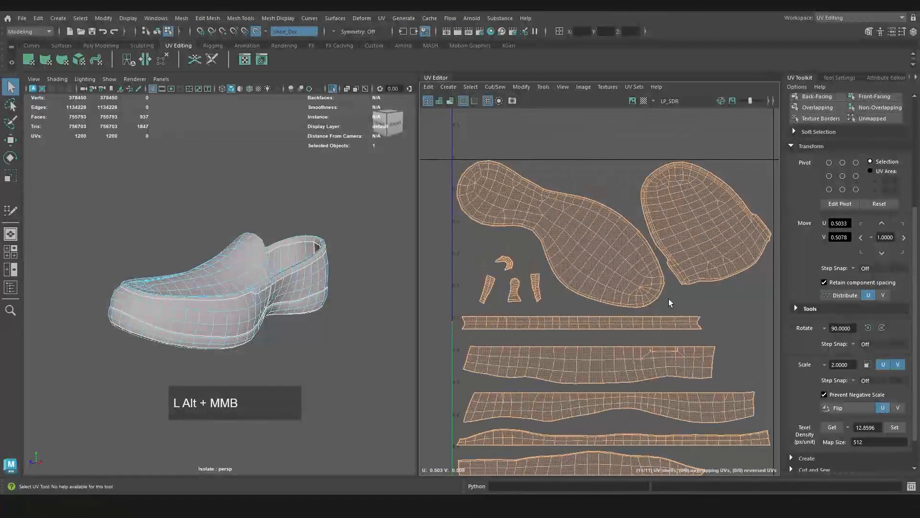
{"action": "middle_click_drag", "start_coordinate": [666, 302], "coordinate": [667, 338], "text": "alt"}
{"action": "scroll", "coordinate": [562, 263], "scroll_direction": "up", "scroll_amount": 3}
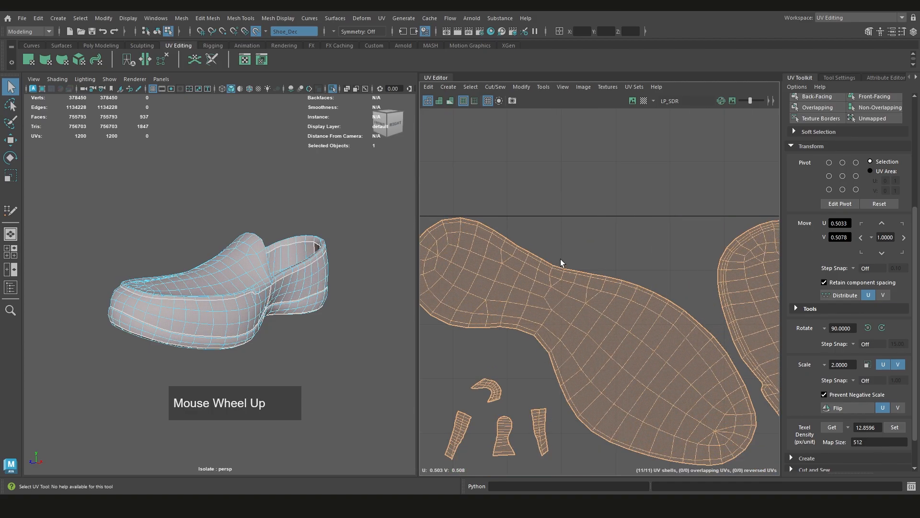
{"action": "middle_click_drag", "start_coordinate": [564, 274], "coordinate": [560, 176], "text": "alt"}
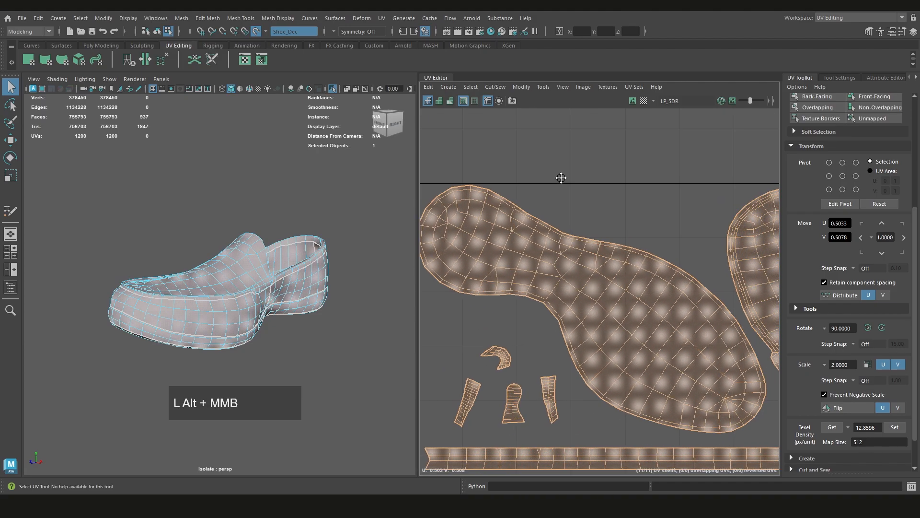
{"action": "middle_click_drag", "start_coordinate": [650, 309], "coordinate": [509, 277], "text": "alt"}
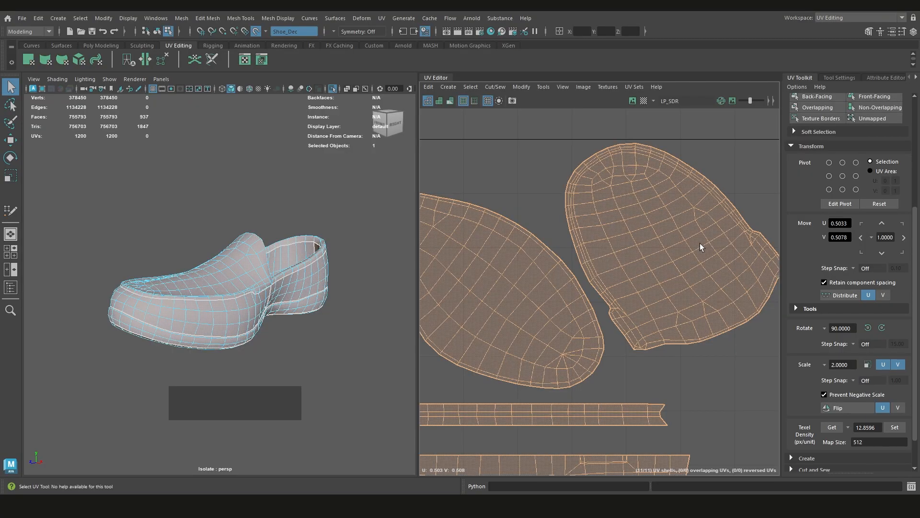
{"action": "scroll", "coordinate": [699, 243], "scroll_direction": "down", "scroll_amount": 2}
{"action": "scroll", "coordinate": [560, 277], "scroll_direction": "up", "scroll_amount": 2}
{"action": "left_click", "coordinate": [522, 269]}
{"action": "scroll", "coordinate": [595, 293], "scroll_direction": "down", "scroll_amount": 1}
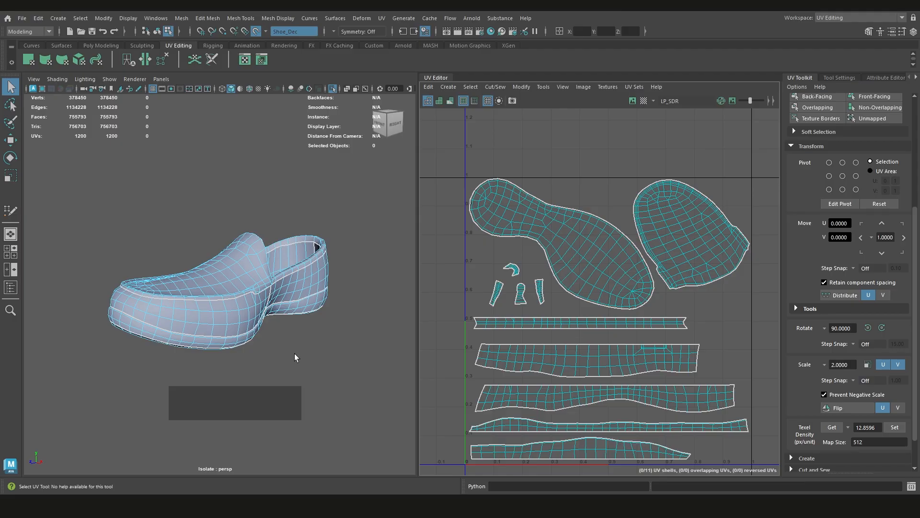
{"action": "left_click_drag", "start_coordinate": [253, 330], "coordinate": [133, 312], "text": "alt"}
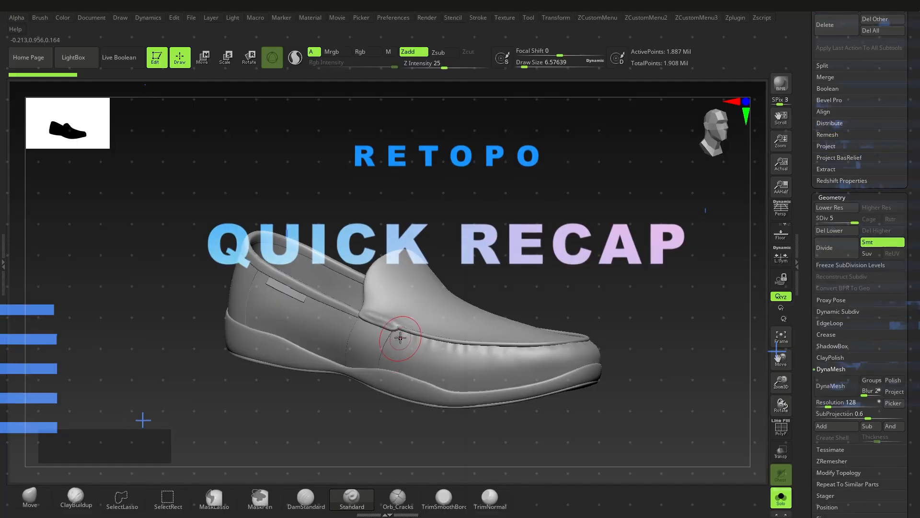
Switch to ZBrush and rename the Shoe_Base3 subtool in the Shoes_LP folder to Shoe_lower
{"action": "right_click_drag", "start_coordinate": [400, 338], "coordinate": [416, 307], "text": "ctrl"}
{"action": "right_click_drag", "start_coordinate": [416, 307], "coordinate": [422, 345]}
{"action": "right_click_drag", "start_coordinate": [421, 345], "coordinate": [496, 353], "text": "alt"}
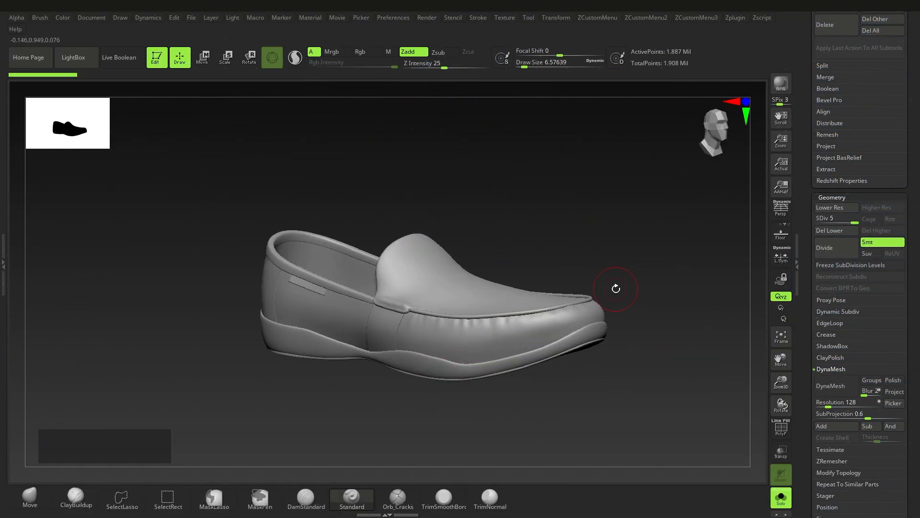
{"action": "left_click_drag", "start_coordinate": [919, 240], "coordinate": [917, 358]}
{"action": "left_click", "coordinate": [839, 229]}
{"action": "right_click_drag", "start_coordinate": [632, 293], "coordinate": [669, 310]}
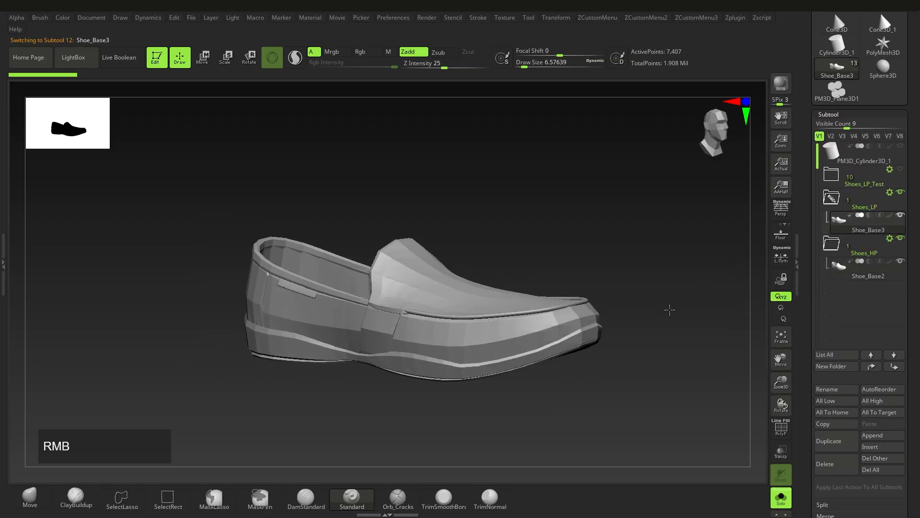
{"action": "left_click", "coordinate": [827, 390]}
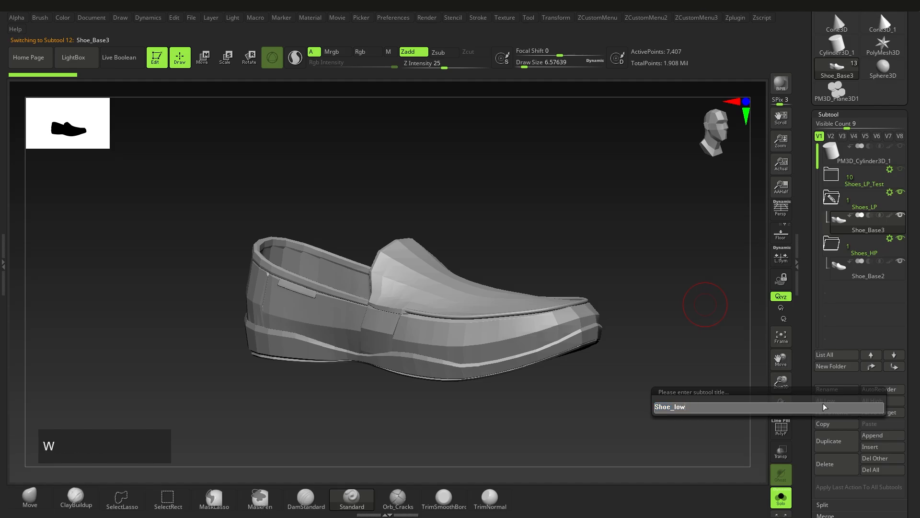
{"action": "key", "text": "Return"}
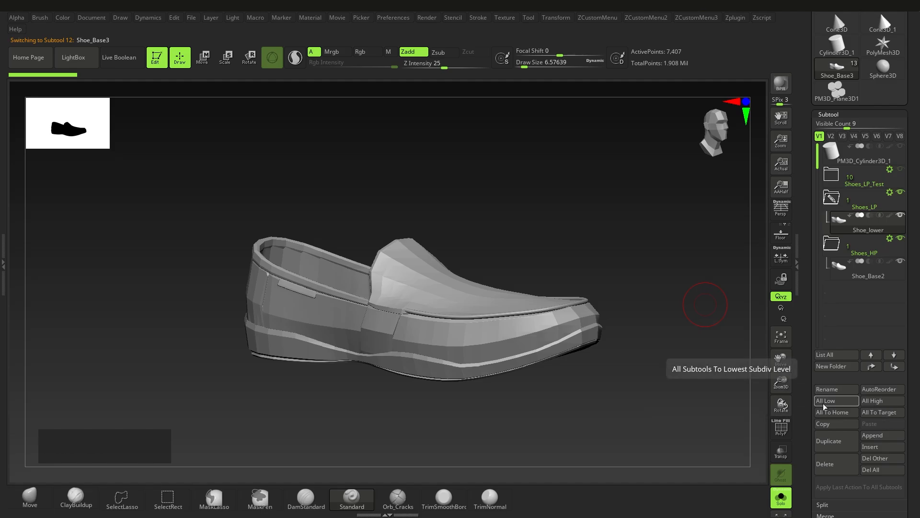
Select the Shoe_Base2 subtool in the Shoes_HP folder and open its name for editing
{"action": "right_click_drag", "start_coordinate": [572, 251], "coordinate": [594, 234], "text": "alt"}
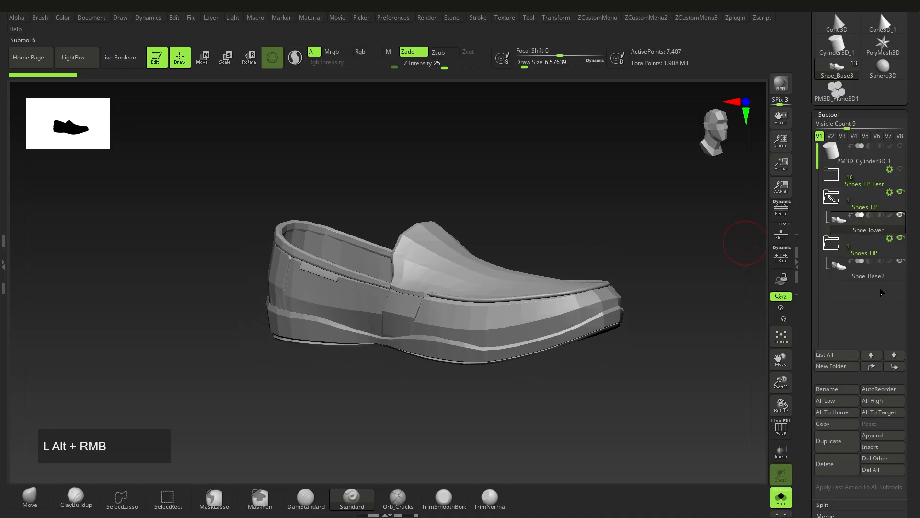
{"action": "left_click", "coordinate": [842, 274]}
{"action": "left_click", "coordinate": [828, 389]}
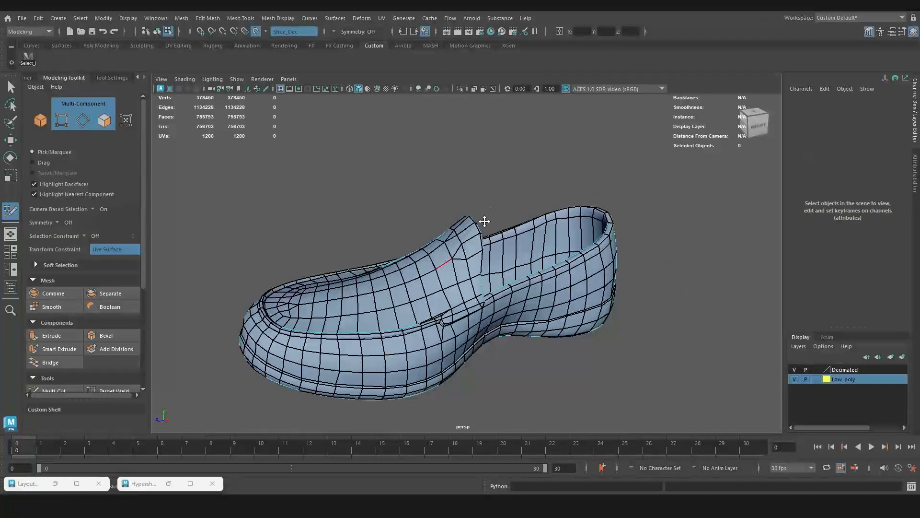
Switch to Maya, select the low-poly shoe mesh and delete its construction history
{"action": "right_click_drag", "start_coordinate": [484, 221], "coordinate": [547, 170]}
{"action": "scroll", "coordinate": [525, 182], "scroll_direction": "down", "scroll_amount": 2}
{"action": "key", "text": "q"}
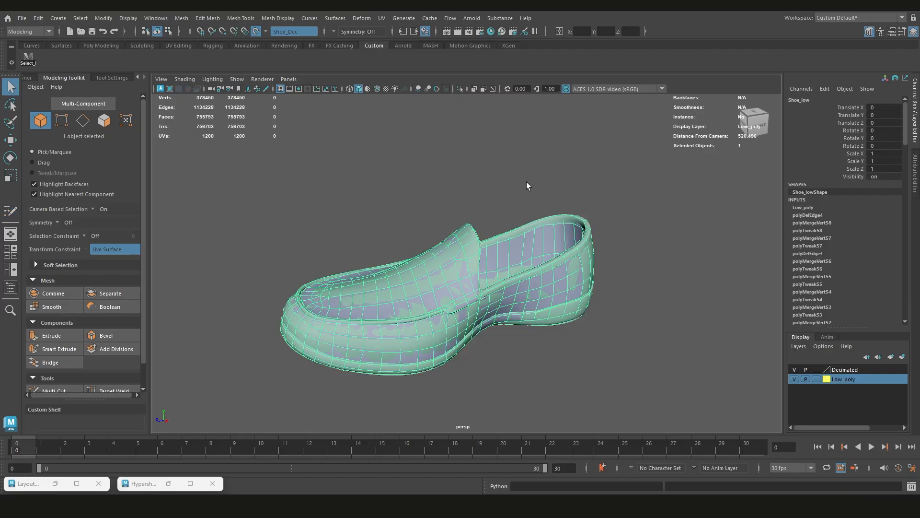
{"action": "left_click", "coordinate": [523, 190]}
{"action": "left_click", "coordinate": [472, 244]}
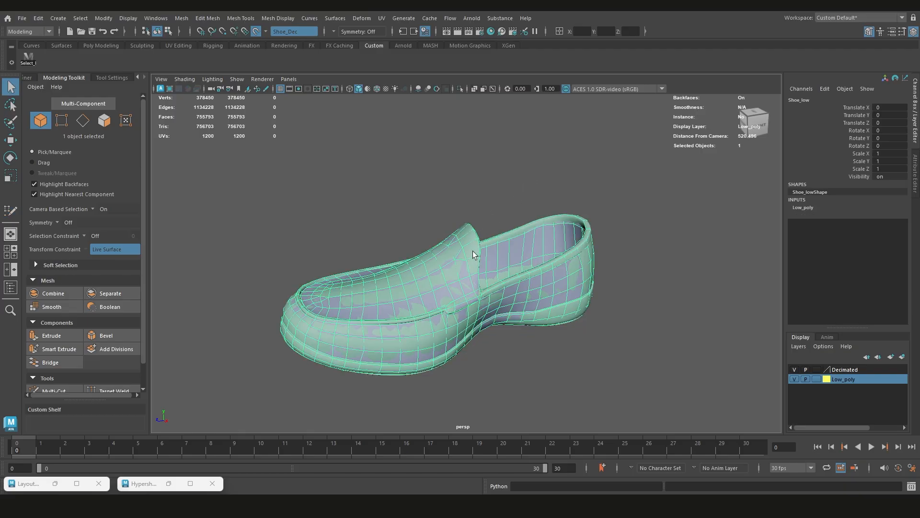
Remove an edge loop from the underside of the sole with Quad Draw and relax the forefoot topology
{"action": "left_click_drag", "start_coordinate": [484, 239], "coordinate": [537, 203], "text": "alt"}
{"action": "right_click_drag", "start_coordinate": [537, 203], "coordinate": [502, 209]}
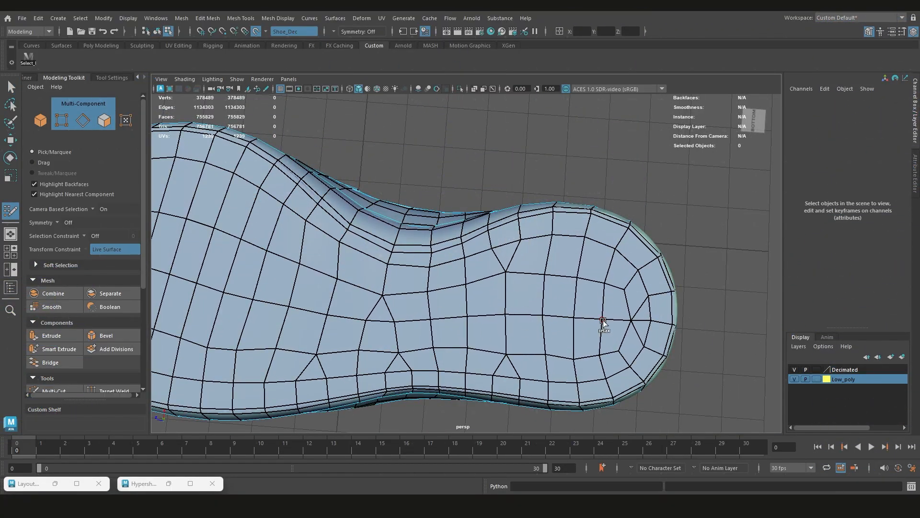
{"action": "scroll", "coordinate": [603, 320], "scroll_direction": "down", "scroll_amount": 3}
{"action": "middle_click_drag", "start_coordinate": [397, 303], "coordinate": [613, 326], "text": "alt"}
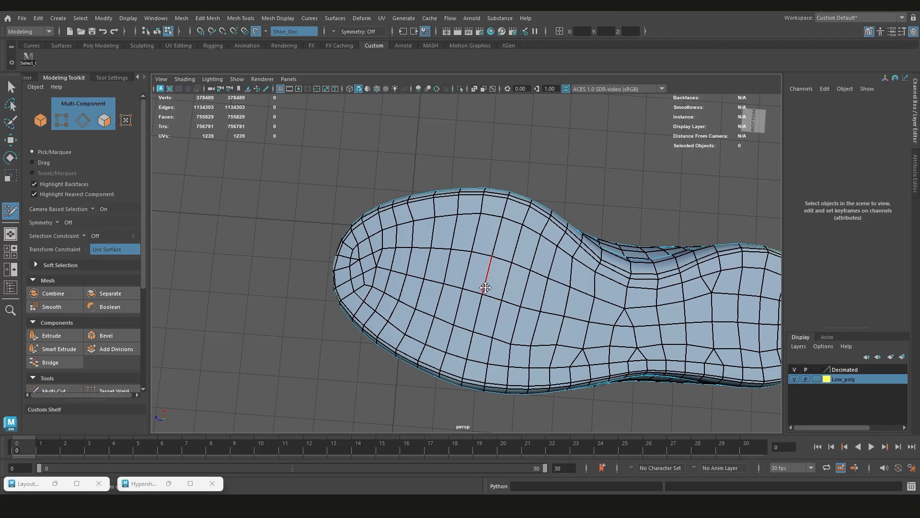
{"action": "scroll", "coordinate": [460, 269], "scroll_direction": "up", "scroll_amount": 2}
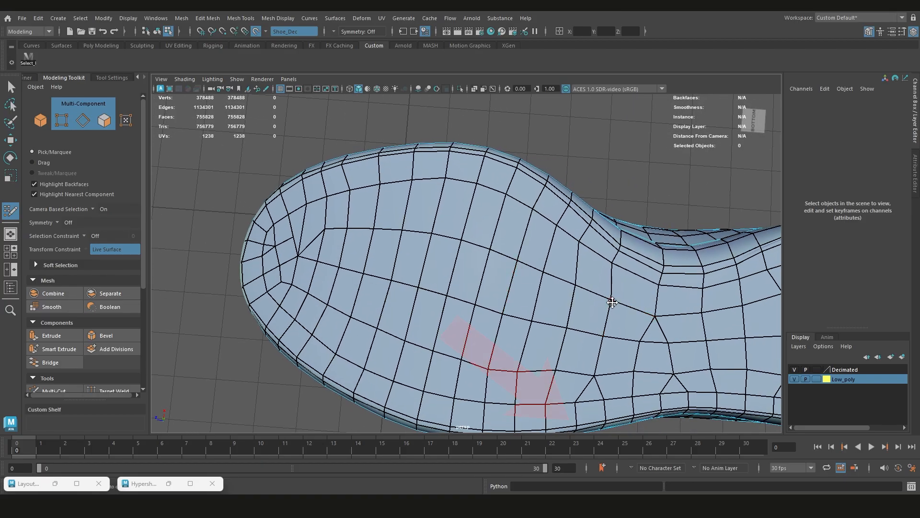
{"action": "left_click_drag", "start_coordinate": [613, 302], "coordinate": [603, 336]}
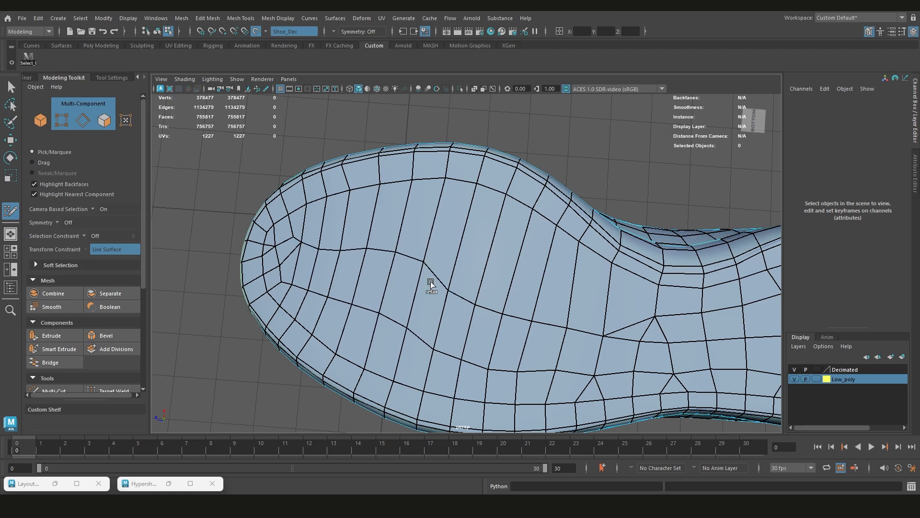
{"action": "left_click_drag", "start_coordinate": [431, 282], "coordinate": [603, 318], "text": "shift"}
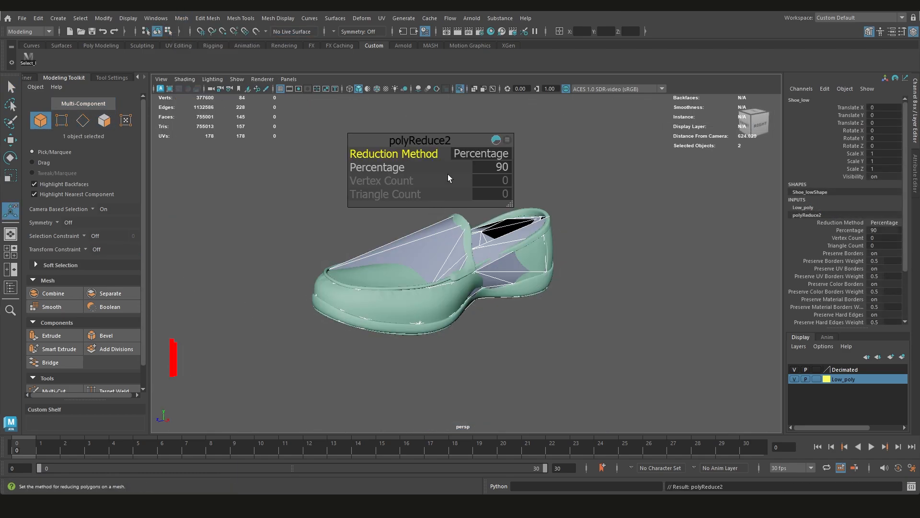
Set the low-poly shoe's Reduce percentage to 50
{"action": "left_click", "coordinate": [499, 166]}
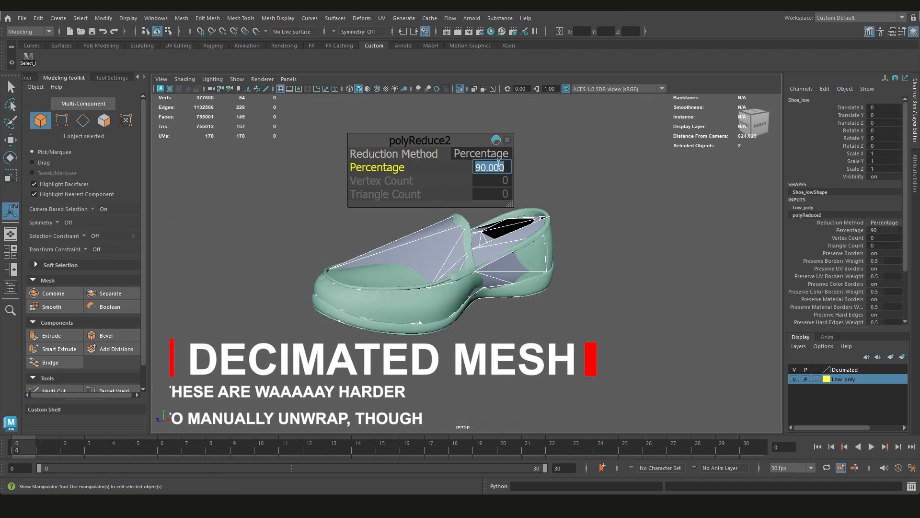
{"action": "type", "text": "50"}
{"action": "key", "text": "Return"}
{"action": "left_click_drag", "start_coordinate": [441, 287], "coordinate": [485, 278], "text": "alt"}
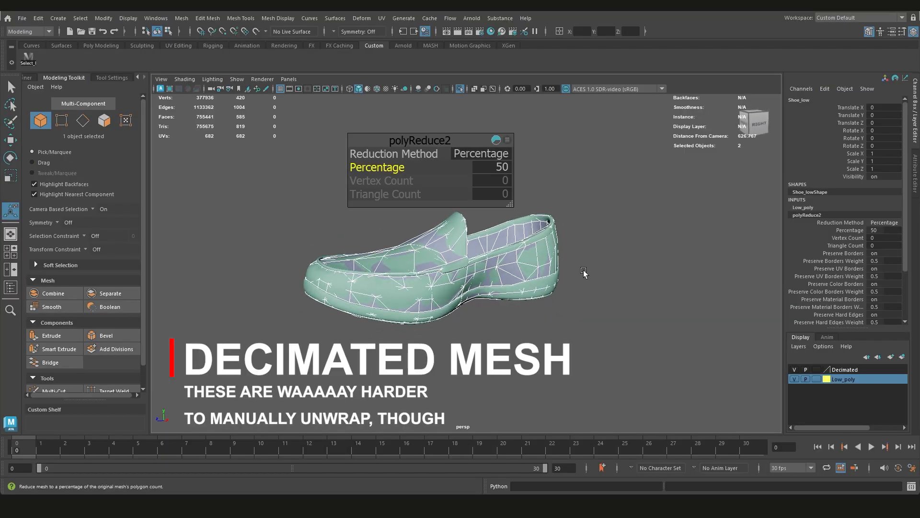
Select the reduced low-poly shoe and isolate it in the viewport
{"action": "key", "text": "q"}
{"action": "left_click", "coordinate": [587, 283]}
{"action": "left_click", "coordinate": [440, 253]}
{"action": "key", "text": "ctrl+1"}
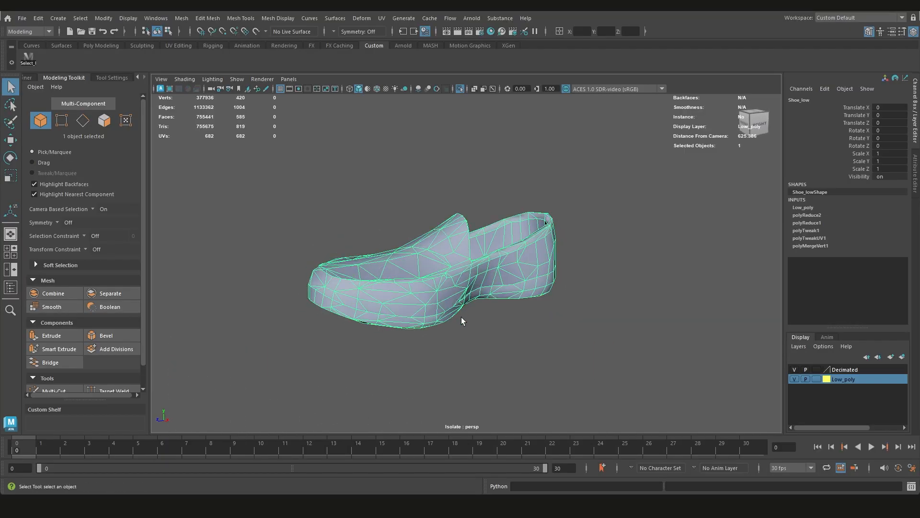
{"action": "left_click_drag", "start_coordinate": [462, 318], "coordinate": [300, 320], "text": "alt"}
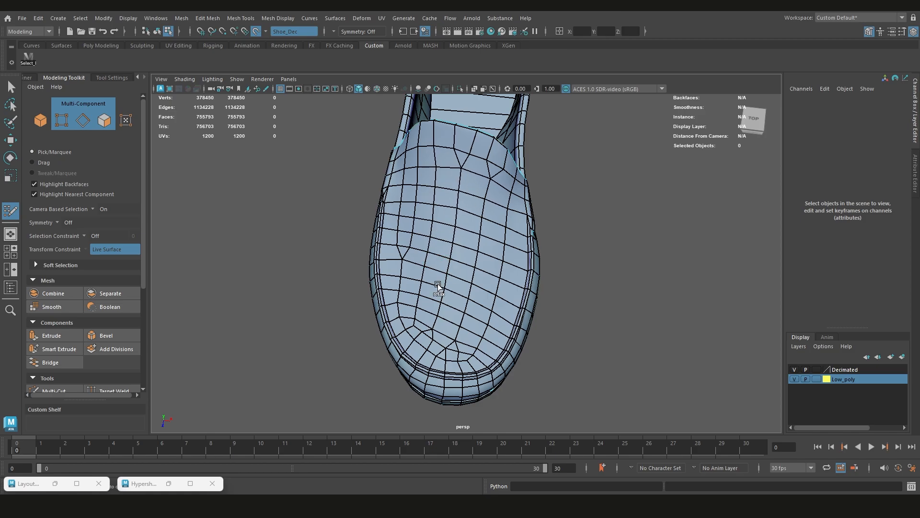
{"action": "scroll", "coordinate": [494, 213], "scroll_direction": "down", "scroll_amount": 5}
{"action": "left_click_drag", "start_coordinate": [495, 213], "coordinate": [466, 243], "text": "alt"}
{"action": "scroll", "coordinate": [439, 226], "scroll_direction": "up", "scroll_amount": 5}
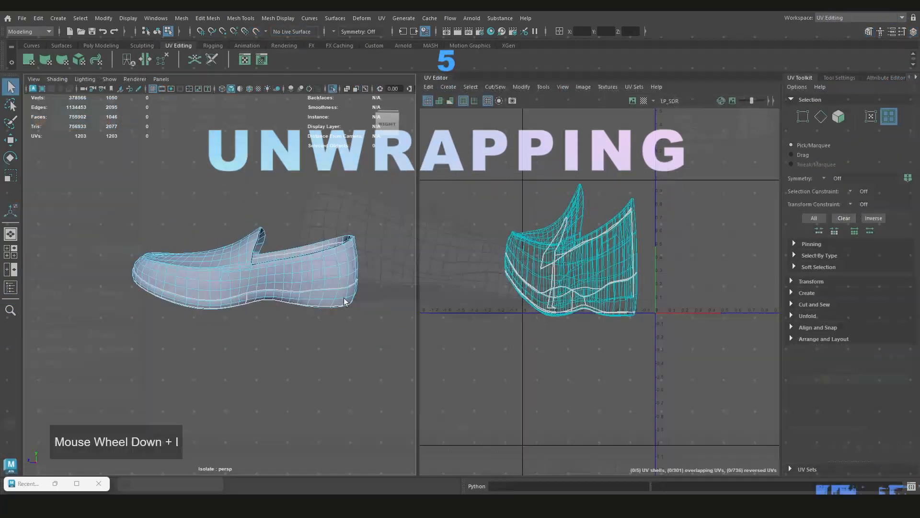
Select the sole's UV shell and move it to about U 0.744, V 0.724, clear of the overlapping shells
{"action": "scroll", "coordinate": [206, 283], "scroll_direction": "down", "scroll_amount": 2}
{"action": "right_click_drag", "start_coordinate": [530, 271], "coordinate": [501, 265]}
{"action": "left_click", "coordinate": [597, 318]}
{"action": "scroll", "coordinate": [597, 320], "scroll_direction": "down", "scroll_amount": 1}
{"action": "middle_click_drag", "start_coordinate": [671, 283], "coordinate": [614, 289], "text": "alt"}
{"action": "right_click_drag", "start_coordinate": [649, 272], "coordinate": [543, 265], "text": "shift"}
{"action": "key", "text": "w"}
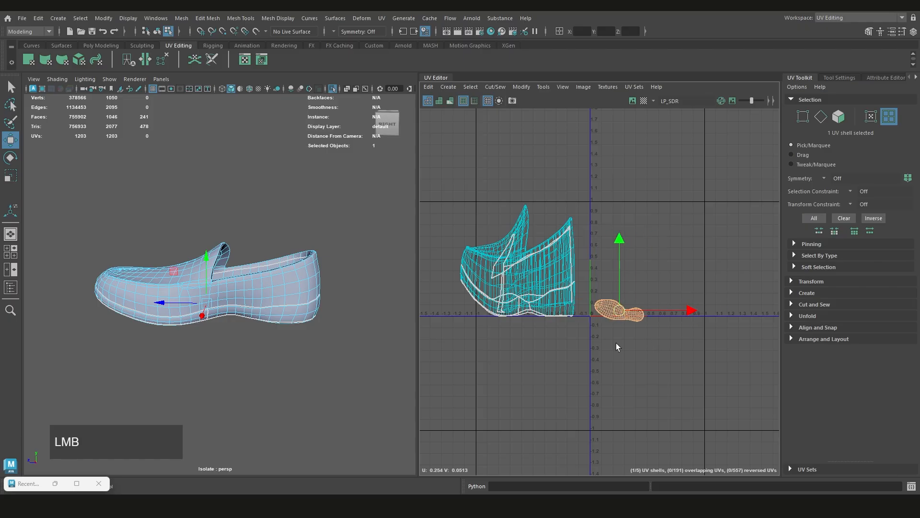
{"action": "scroll", "coordinate": [669, 276], "scroll_direction": "up", "scroll_amount": 2}
{"action": "middle_click_drag", "start_coordinate": [657, 275], "coordinate": [661, 260]}
{"action": "scroll", "coordinate": [684, 254], "scroll_direction": "up", "scroll_amount": 3}
{"action": "scroll", "coordinate": [684, 249], "scroll_direction": "down", "scroll_amount": 4}
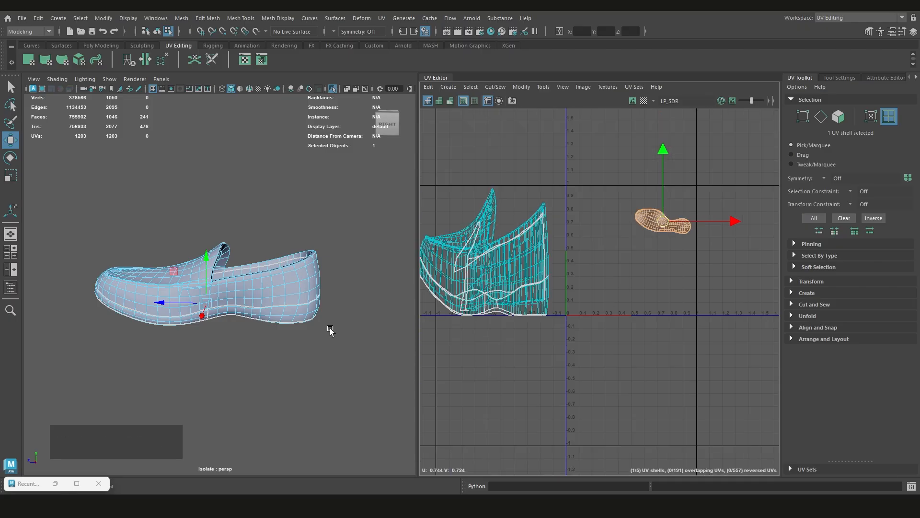
Select the two narrow strip UV shells around the shoe's lower edge and unfold them
{"action": "left_click", "coordinate": [547, 313]}
{"action": "left_click", "coordinate": [547, 312]}
{"action": "middle_click_drag", "start_coordinate": [504, 316], "coordinate": [565, 321], "text": "alt"}
{"action": "left_click", "coordinate": [533, 313], "text": "shift"}
{"action": "right_click_drag", "start_coordinate": [694, 267], "coordinate": [645, 267], "text": "shift"}
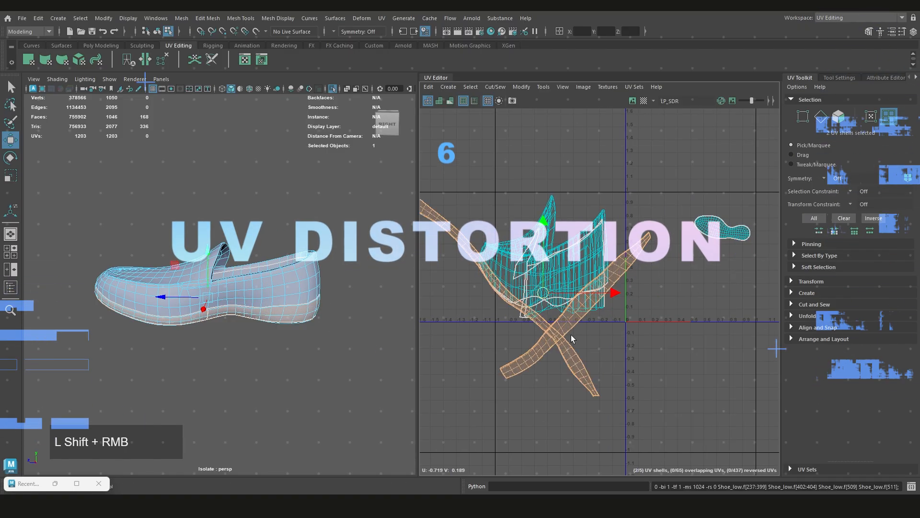
{"action": "scroll", "coordinate": [565, 334], "scroll_direction": "down", "scroll_amount": 3}
{"action": "middle_click_drag", "start_coordinate": [555, 334], "coordinate": [669, 234]}
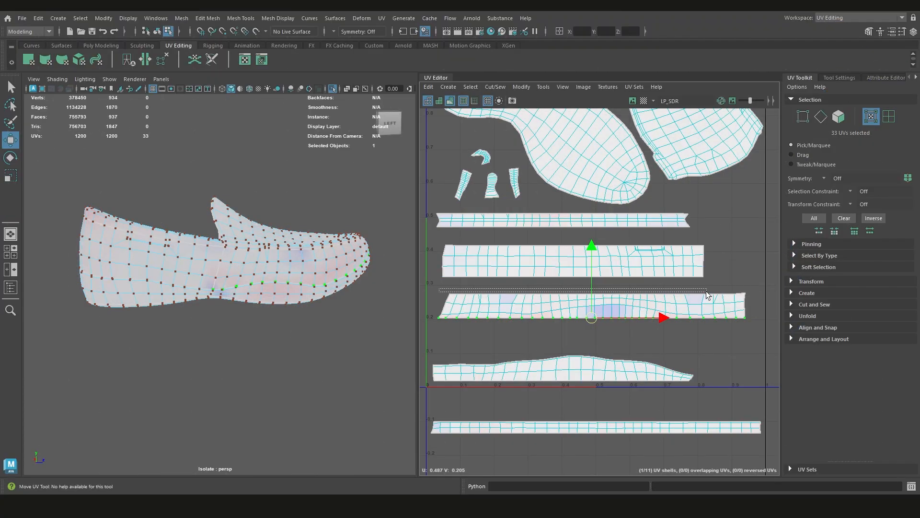
Select the upper UV row and the interior UVs of the slanted side strip to even out its distortion
{"action": "left_click_drag", "start_coordinate": [757, 298], "coordinate": [757, 297], "text": "shift"}
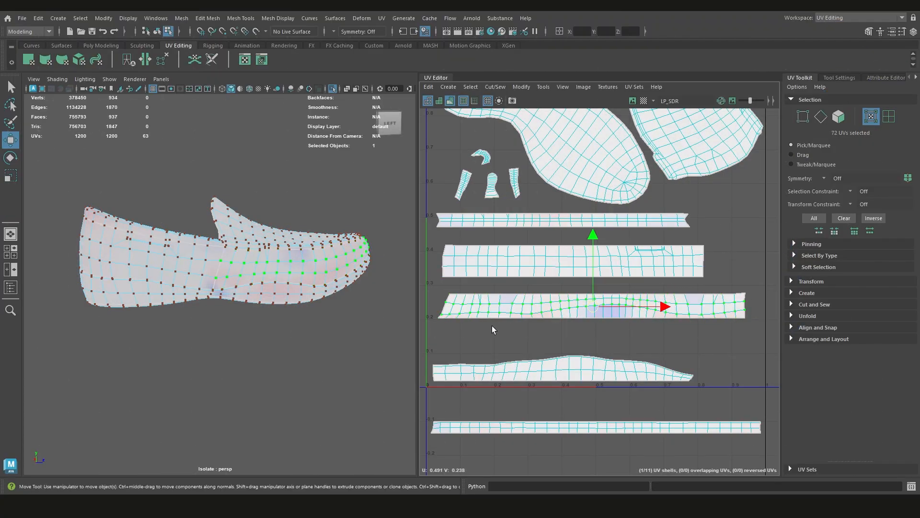
{"action": "right_click", "coordinate": [563, 300], "text": "shift"}
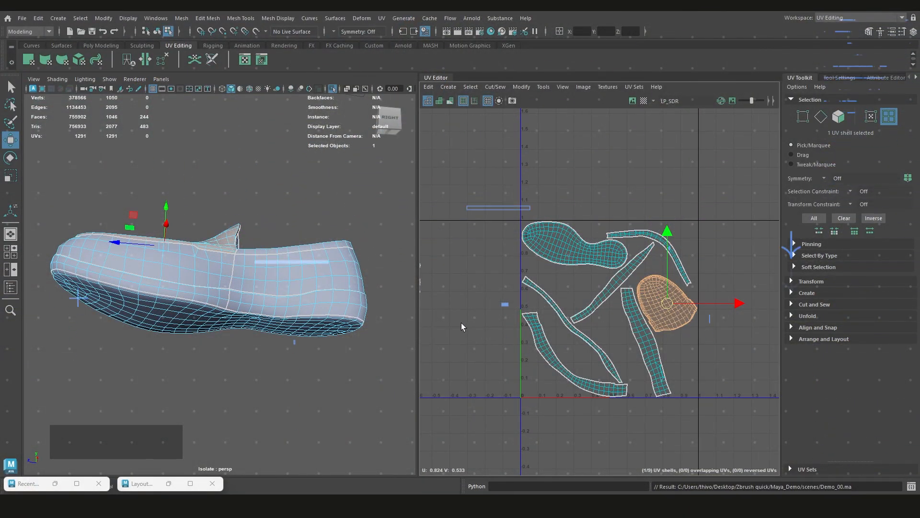
Compare the selected vamp UV shell with the shoe model and the other shells in the packed layout
{"action": "key", "text": "q"}
{"action": "scroll", "coordinate": [281, 237], "scroll_direction": "down", "scroll_amount": 3}
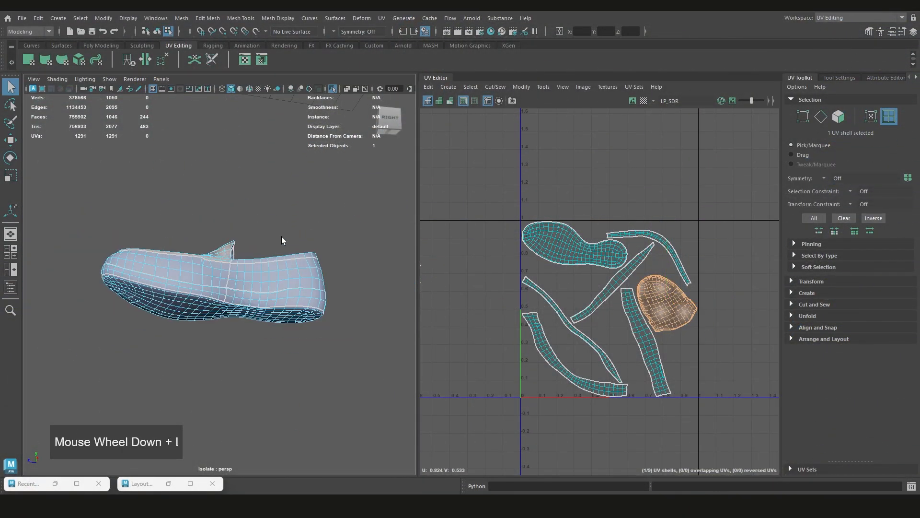
{"action": "left_click_drag", "start_coordinate": [281, 236], "coordinate": [306, 284], "text": "alt"}
{"action": "scroll", "coordinate": [582, 267], "scroll_direction": "down", "scroll_amount": 1}
{"action": "middle_click_drag", "start_coordinate": [608, 275], "coordinate": [551, 268], "text": "alt"}
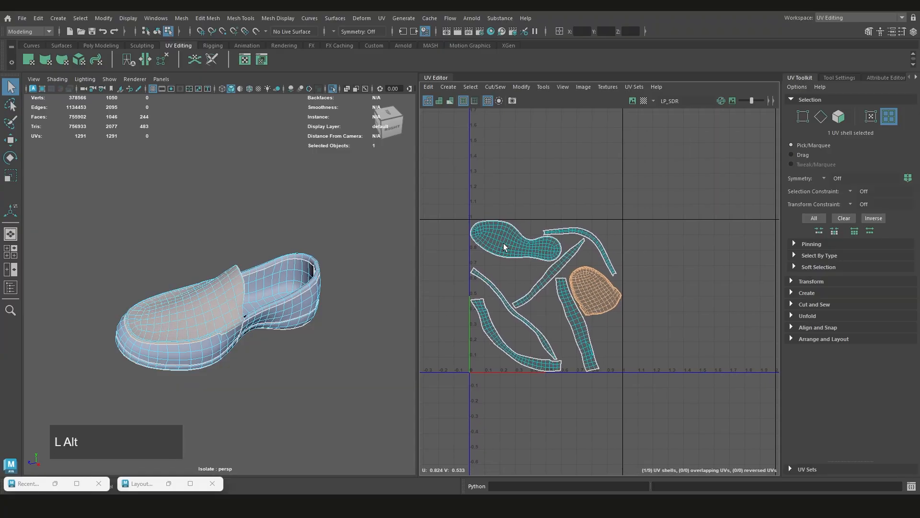
{"action": "scroll", "coordinate": [508, 239], "scroll_direction": "up", "scroll_amount": 1}
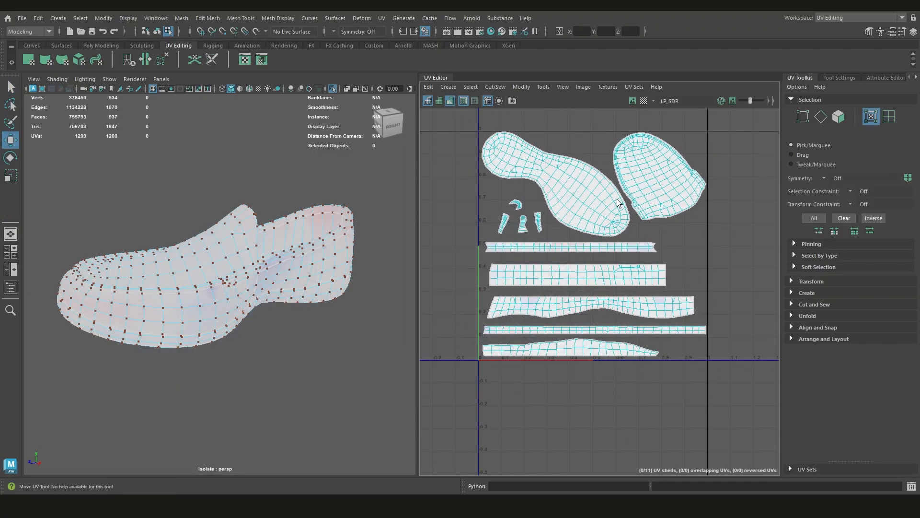
Check the UV distortion across the straightened shells and turn off the distortion shading
{"action": "scroll", "coordinate": [623, 283], "scroll_direction": "up", "scroll_amount": 2}
{"action": "scroll", "coordinate": [537, 304], "scroll_direction": "down", "scroll_amount": 2}
{"action": "middle_click_drag", "start_coordinate": [607, 290], "coordinate": [591, 315], "text": "alt"}
{"action": "middle_click_drag", "start_coordinate": [498, 346], "coordinate": [557, 315], "text": "alt"}
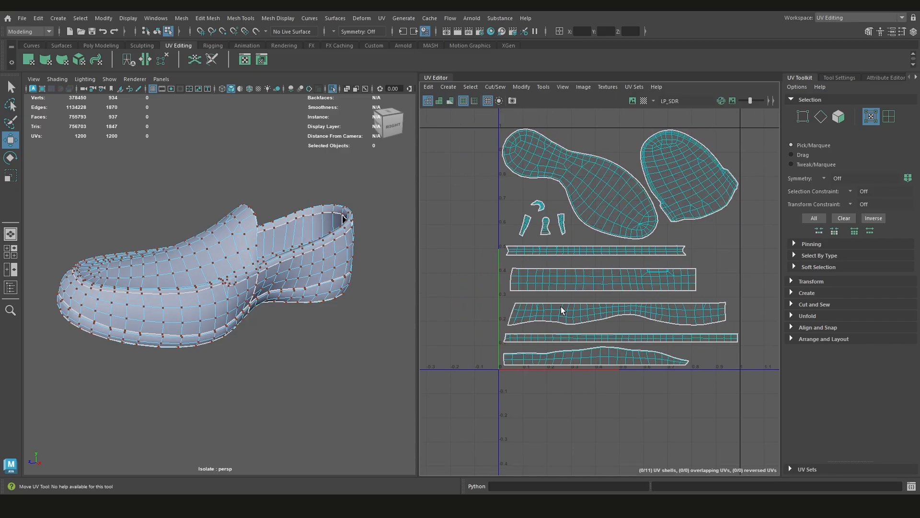
Examine the seams of the shoe's packed UV shells and the shading of its low-poly mesh around the heel
{"action": "scroll", "coordinate": [606, 345], "scroll_direction": "up", "scroll_amount": 2}
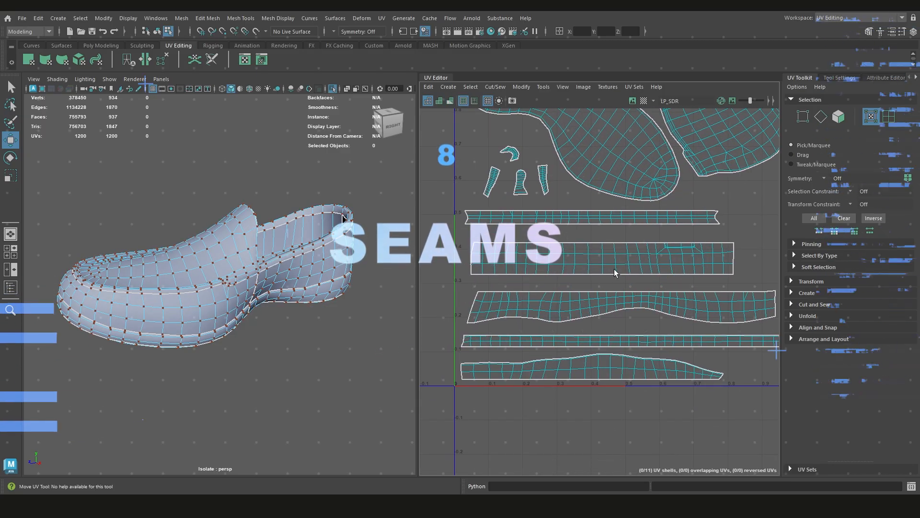
{"action": "middle_click_drag", "start_coordinate": [690, 300], "coordinate": [608, 296], "text": "alt"}
{"action": "middle_click_drag", "start_coordinate": [563, 271], "coordinate": [631, 293], "text": "alt"}
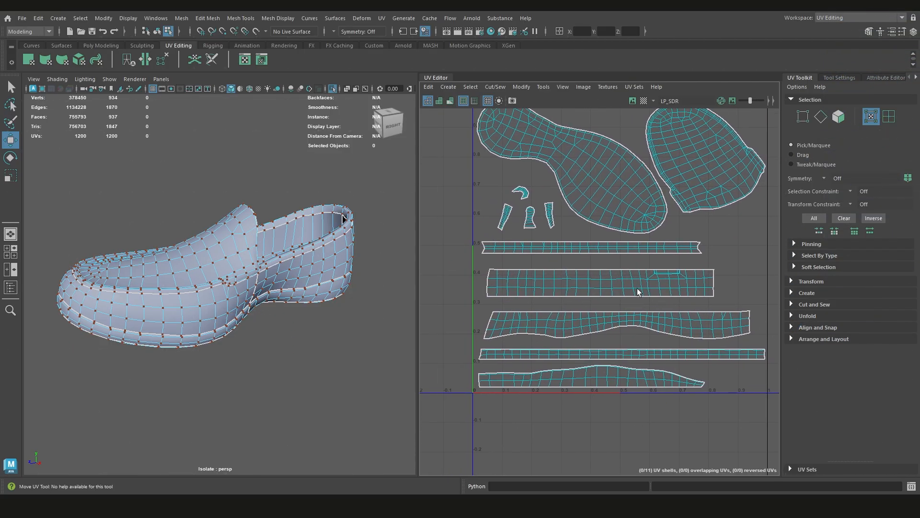
{"action": "scroll", "coordinate": [677, 292], "scroll_direction": "up", "scroll_amount": 1}
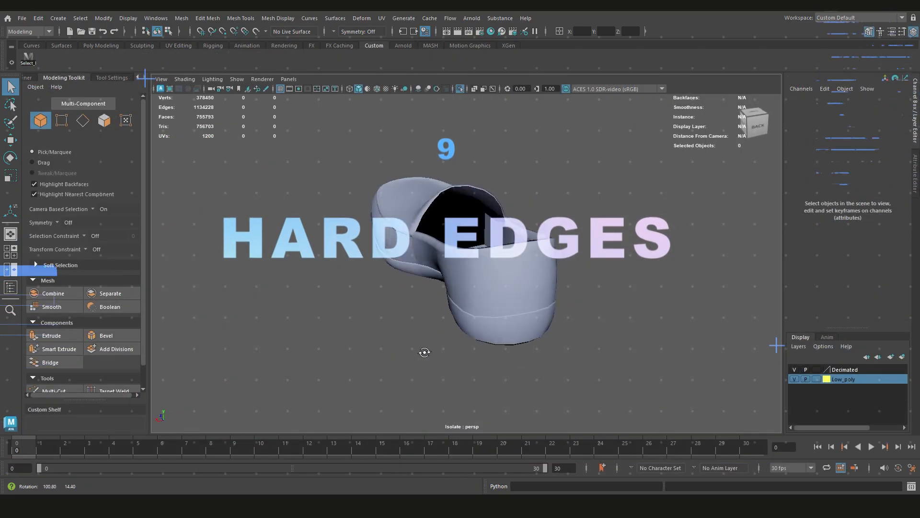
{"action": "left_click_drag", "start_coordinate": [423, 352], "coordinate": [499, 331], "text": "alt"}
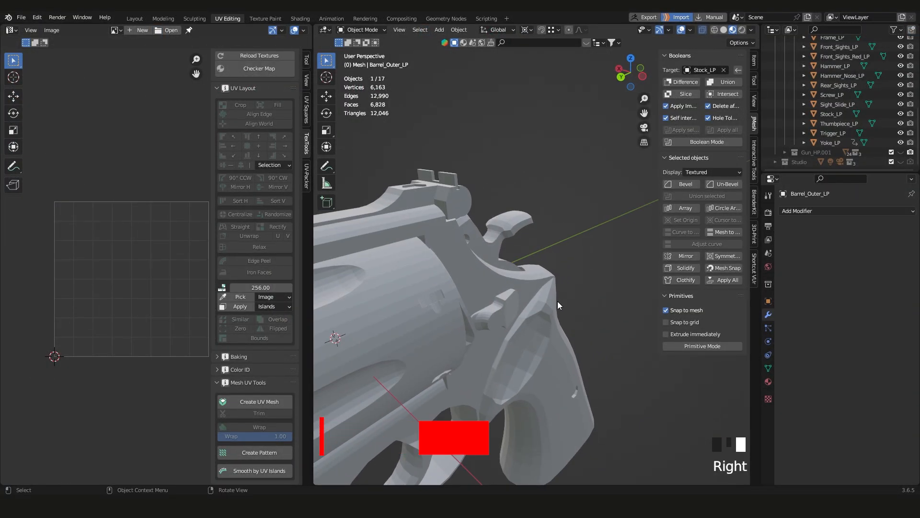
In Blender, select all the low-poly revolver parts, apply smooth shading to them, and clear the selection
{"action": "scroll", "coordinate": [513, 282], "scroll_direction": "down", "scroll_amount": 5}
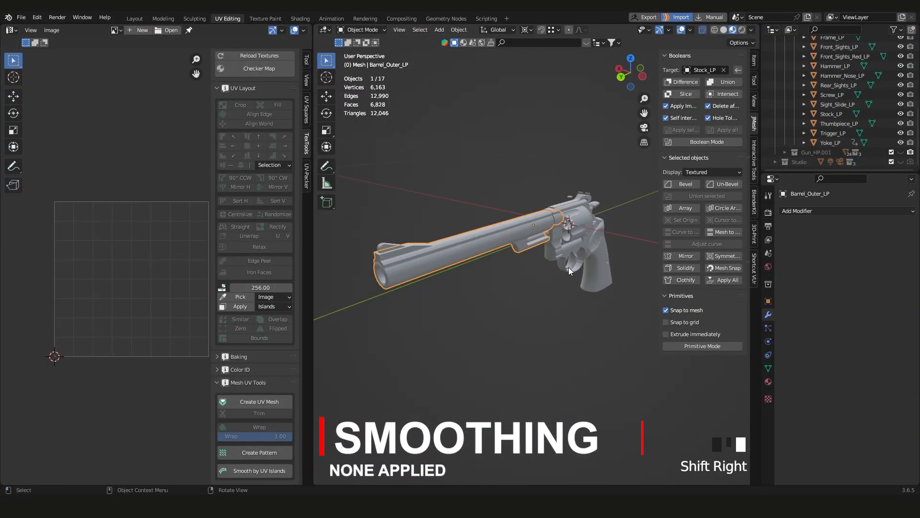
{"action": "key", "text": "a"}
{"action": "scroll", "coordinate": [532, 278], "scroll_direction": "up", "scroll_amount": 5}
{"action": "right_click_drag", "start_coordinate": [534, 286], "coordinate": [522, 272]}
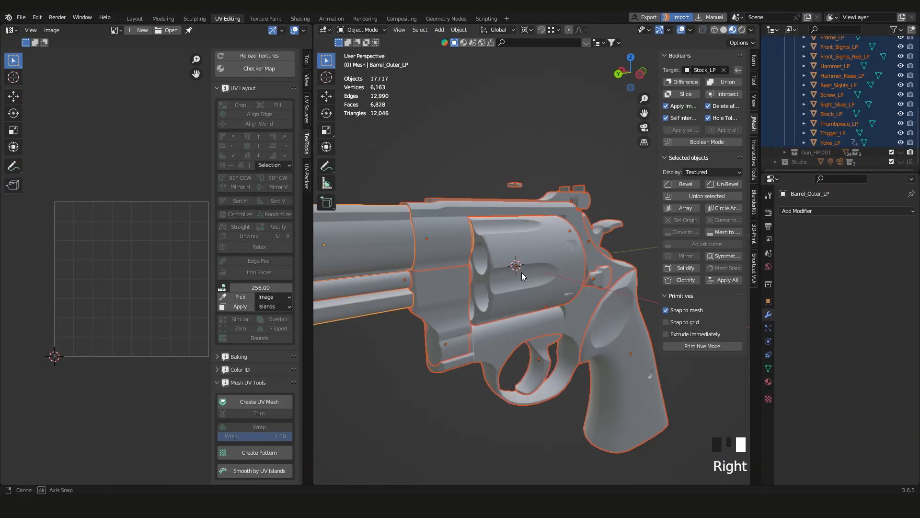
{"action": "right_click_drag", "start_coordinate": [350, 283], "coordinate": [566, 287], "text": "shift"}
{"action": "scroll", "coordinate": [520, 273], "scroll_direction": "up", "scroll_amount": 4}
{"action": "left_click", "coordinate": [619, 380]}
Examine the smoothed shading around the revolver's cylinder, frame and barrel from several angles
{"action": "right_click_drag", "start_coordinate": [508, 269], "coordinate": [494, 257]}
{"action": "right_click_drag", "start_coordinate": [493, 257], "coordinate": [565, 261], "text": "shift"}
{"action": "right_click_drag", "start_coordinate": [565, 261], "coordinate": [547, 247], "text": "shift"}
{"action": "scroll", "coordinate": [503, 256], "scroll_direction": "up", "scroll_amount": 4}
{"action": "scroll", "coordinate": [512, 266], "scroll_direction": "down", "scroll_amount": 11}
{"action": "right_click_drag", "start_coordinate": [547, 247], "coordinate": [441, 244], "text": "shift"}
{"action": "scroll", "coordinate": [532, 269], "scroll_direction": "up", "scroll_amount": 3}
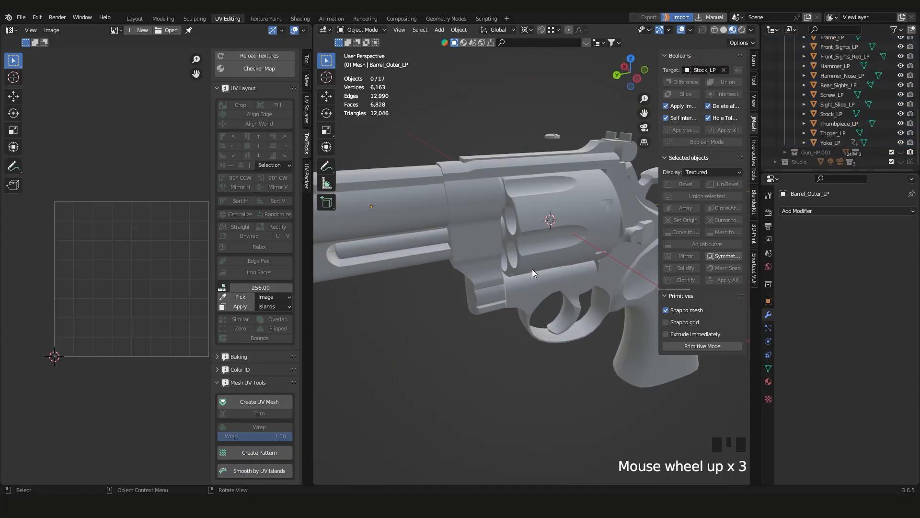
{"action": "right_click_drag", "start_coordinate": [532, 269], "coordinate": [520, 255]}
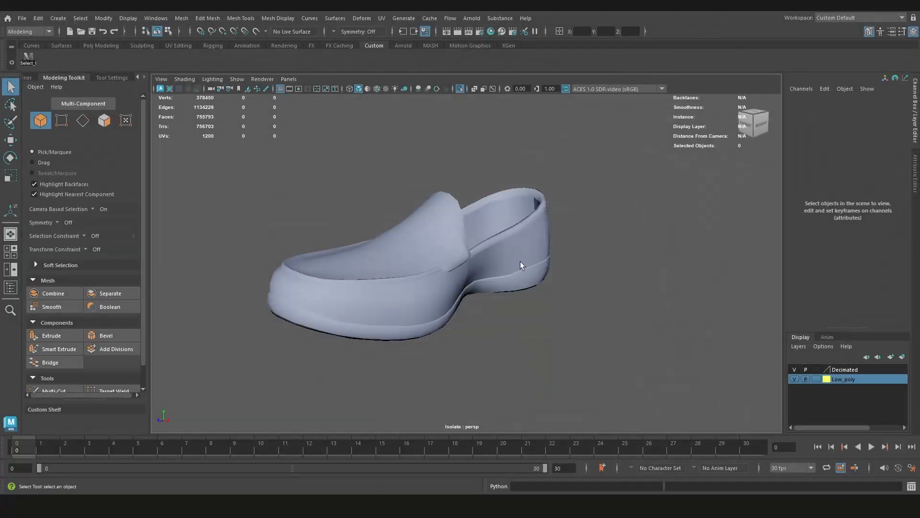
Return to Maya, select the low-poly shoe to inspect its wireframe, and check its shading from several angles with it deselected
{"action": "left_click", "coordinate": [521, 262]}
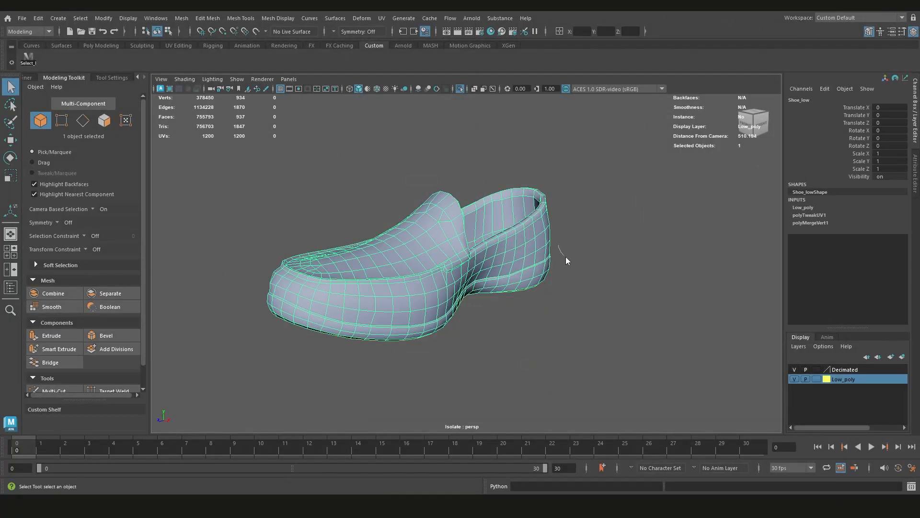
{"action": "right_click_drag", "start_coordinate": [662, 254], "coordinate": [655, 222], "text": "shift"}
{"action": "left_click", "coordinate": [557, 352]}
{"action": "left_click_drag", "start_coordinate": [528, 345], "coordinate": [561, 321], "text": "alt"}
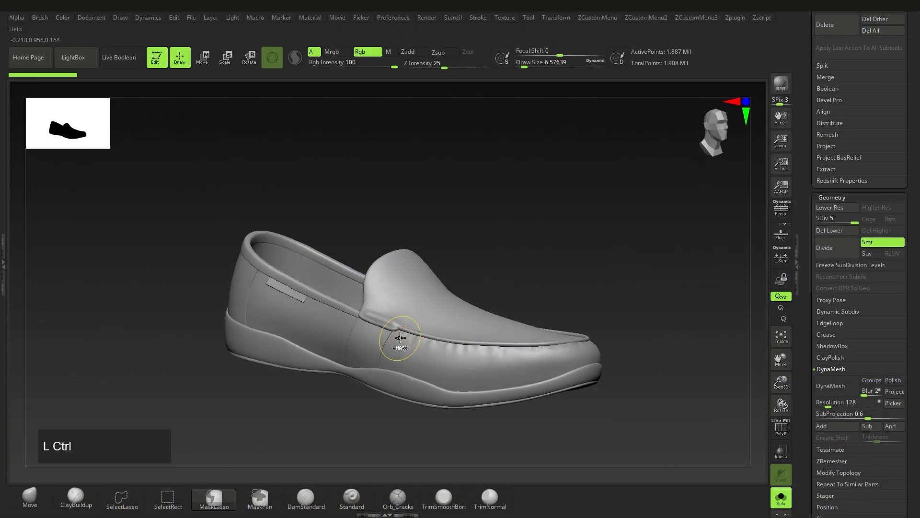
{"action": "right_click_drag", "start_coordinate": [398, 339], "coordinate": [460, 355], "text": "ctrl"}
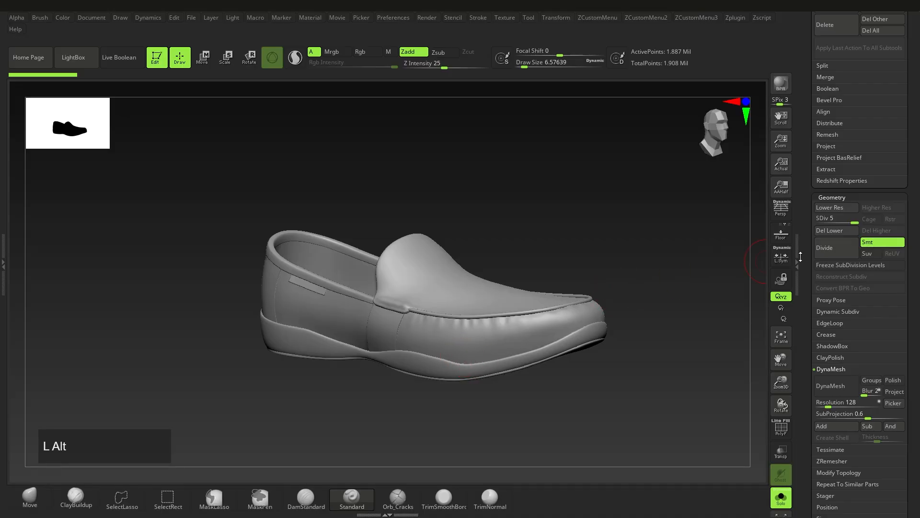
In ZBrush, select the Shoe_Base3 subtool in the Shoes_LP folder and rename it Shoe_lower
{"action": "left_click_drag", "start_coordinate": [917, 286], "coordinate": [918, 355]}
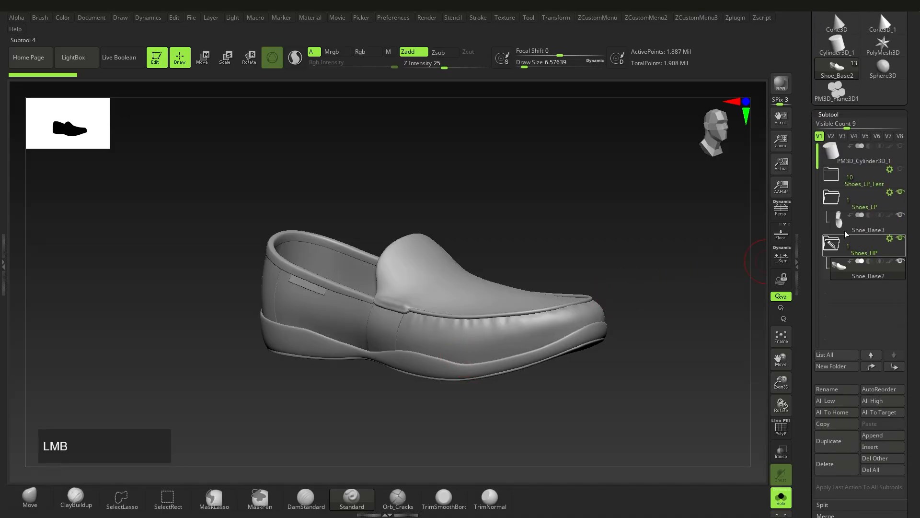
{"action": "left_click", "coordinate": [847, 234]}
{"action": "right_click_drag", "start_coordinate": [488, 334], "coordinate": [705, 304]}
{"action": "left_click", "coordinate": [825, 391]}
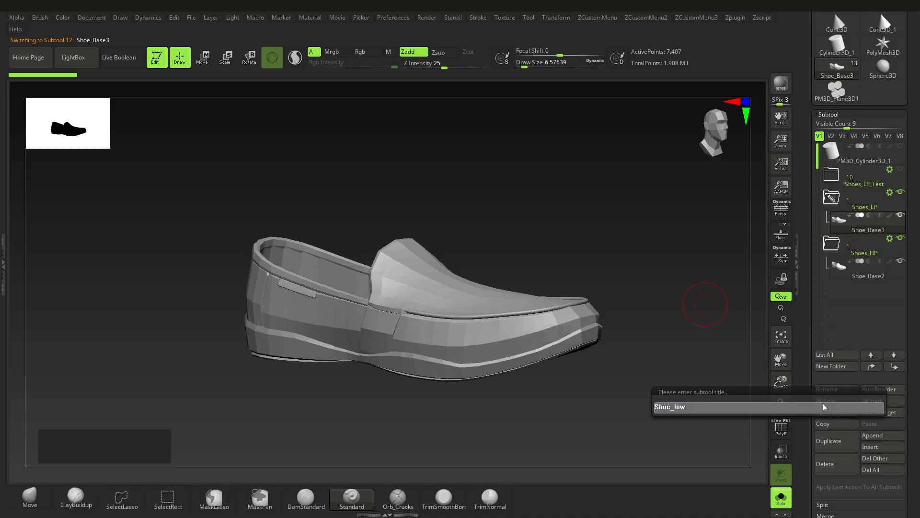
{"action": "type", "text": "Shoe_lower"}
{"action": "key", "text": "Return"}
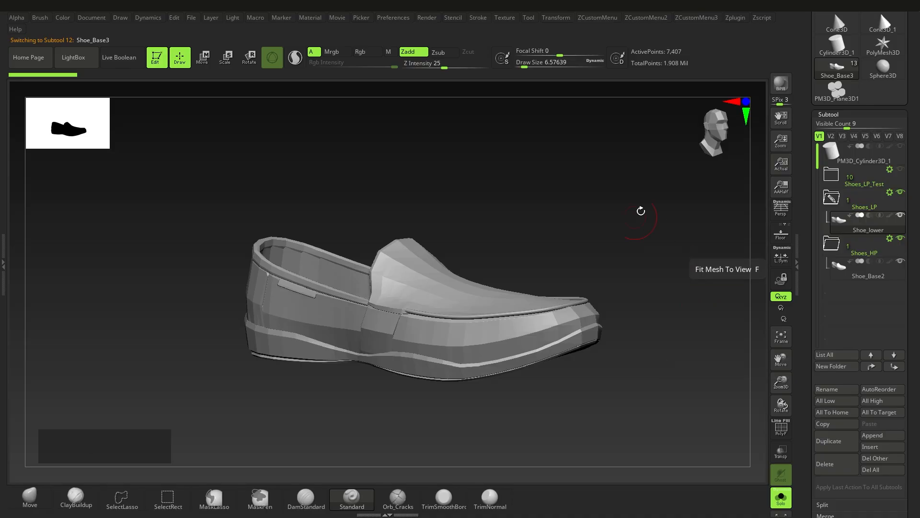
Select the Shoe_Base2 subtool in the Shoes_HP folder and rename it Shoe_Dec
{"action": "right_click_drag", "start_coordinate": [598, 258], "coordinate": [606, 236], "text": "alt"}
{"action": "left_click", "coordinate": [858, 277]}
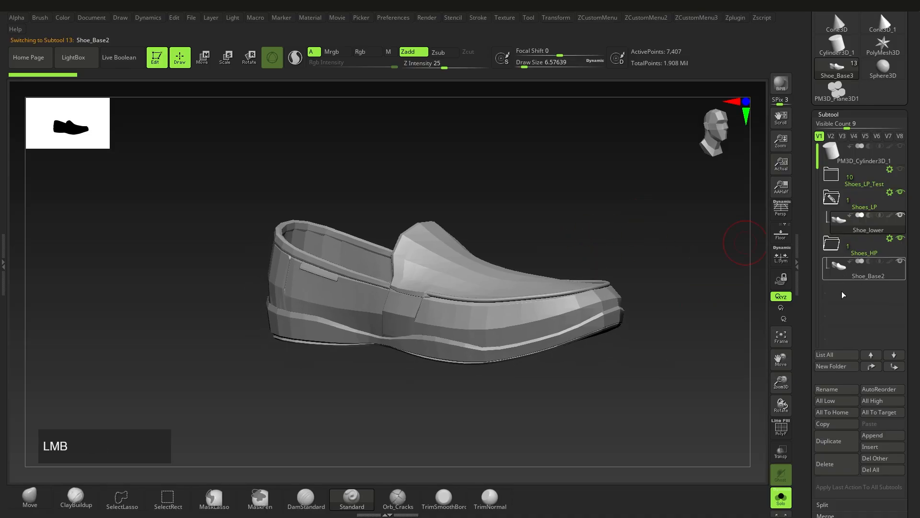
{"action": "left_click", "coordinate": [827, 389]}
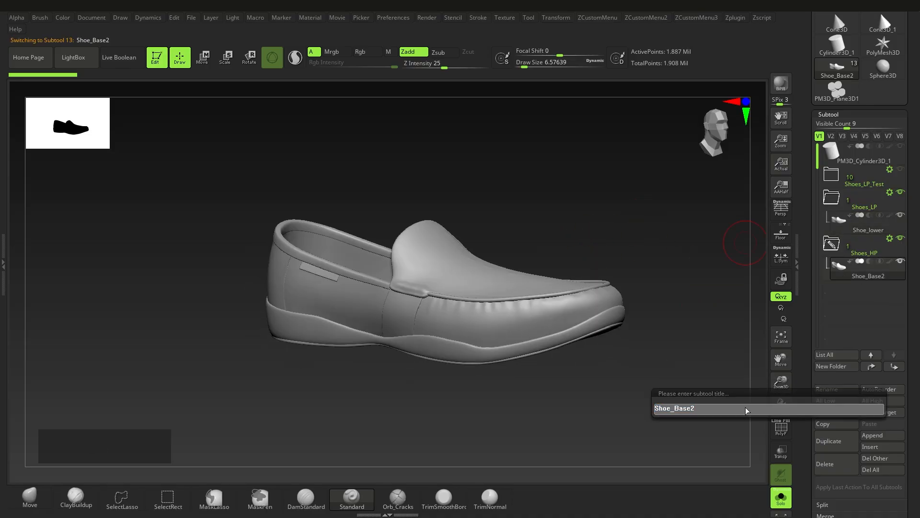
{"action": "key", "text": "BackSpace"}
{"action": "key", "text": "Return"}
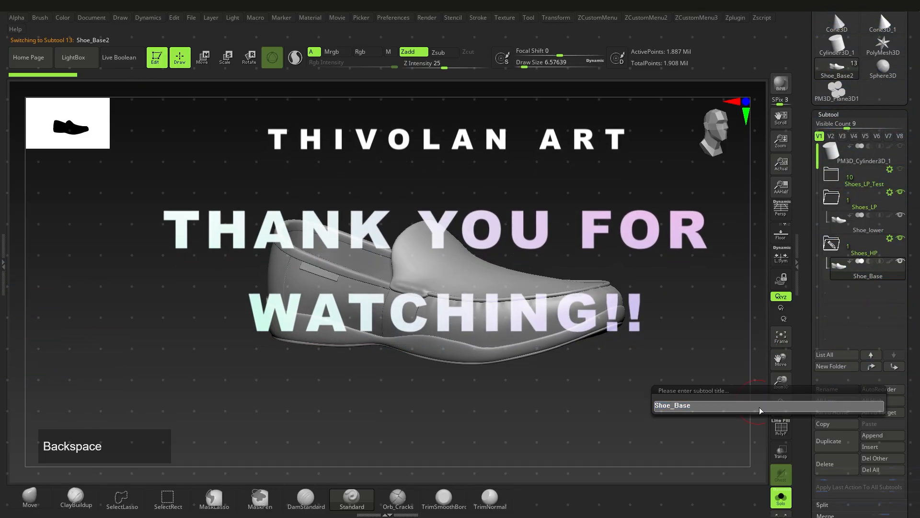
{"action": "key", "text": "BackSpace"}
{"action": "key", "text": "BackSpace"}
{"action": "key", "text": "BackSpace"}
{"action": "key", "text": "BackSpace"}
{"action": "type", "text": "Dec"}
{"action": "key", "text": "Return"}
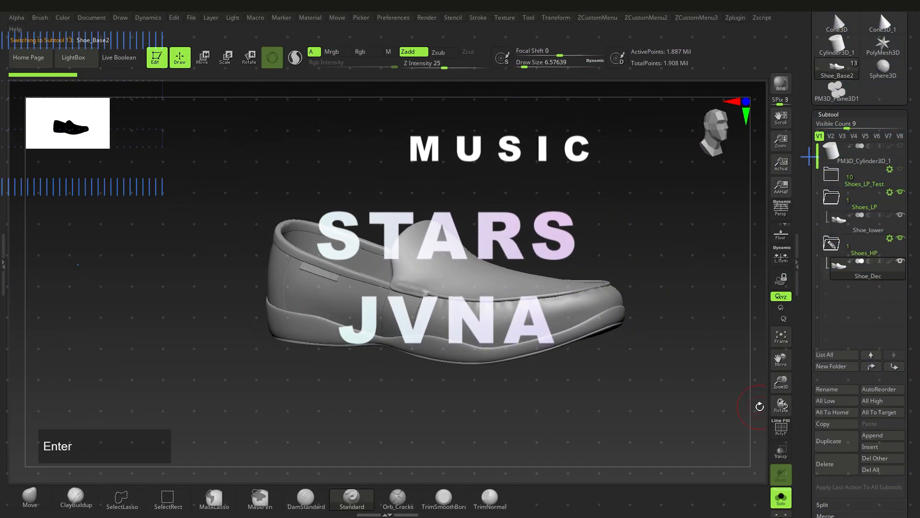
Delete the lower subdivision levels of the high-poly shoe and keep only its highest level
{"action": "right_click_drag", "start_coordinate": [508, 287], "coordinate": [550, 322], "text": "ctrl"}
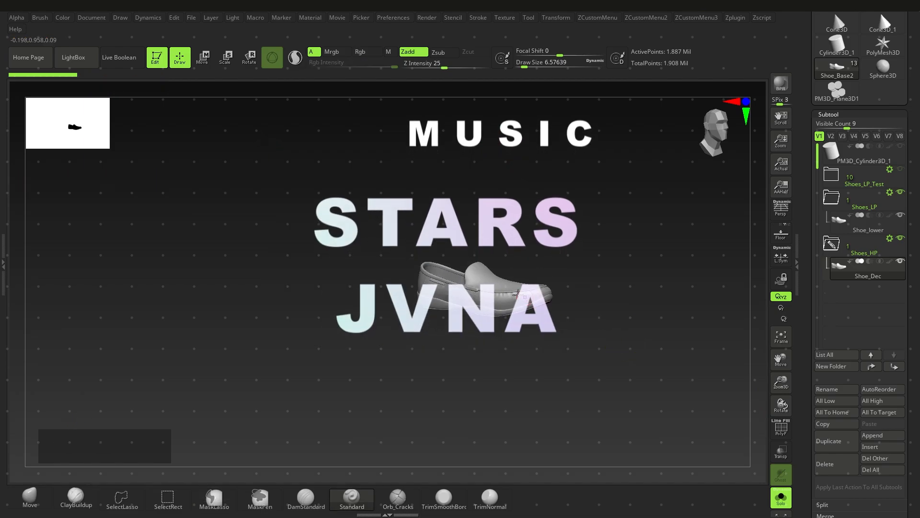
{"action": "right_click_drag", "start_coordinate": [517, 294], "coordinate": [532, 317], "text": "ctrl"}
{"action": "right_click_drag", "start_coordinate": [532, 317], "coordinate": [517, 329], "text": "alt"}
{"action": "left_click_drag", "start_coordinate": [919, 402], "coordinate": [919, 311]}
{"action": "left_click_drag", "start_coordinate": [919, 380], "coordinate": [919, 369]}
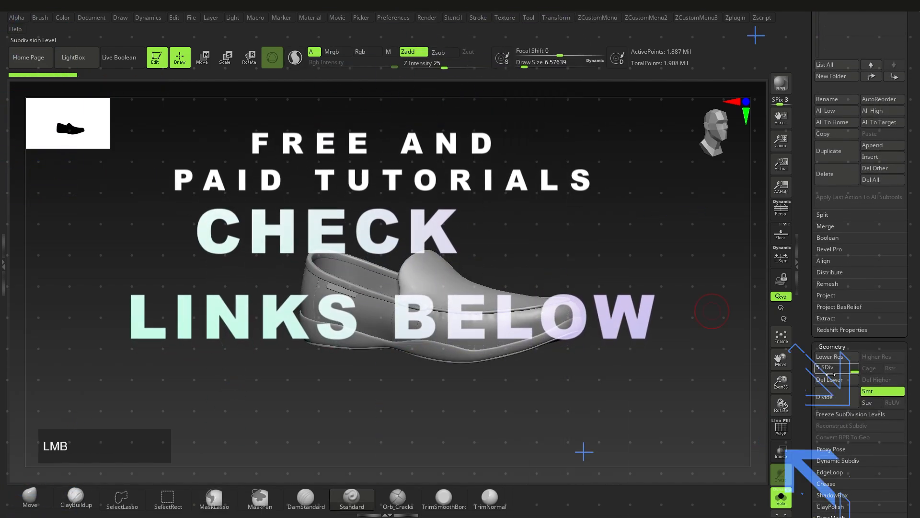
{"action": "left_click", "coordinate": [834, 380]}
{"action": "right_click_drag", "start_coordinate": [473, 287], "coordinate": [440, 287], "text": "ctrl"}
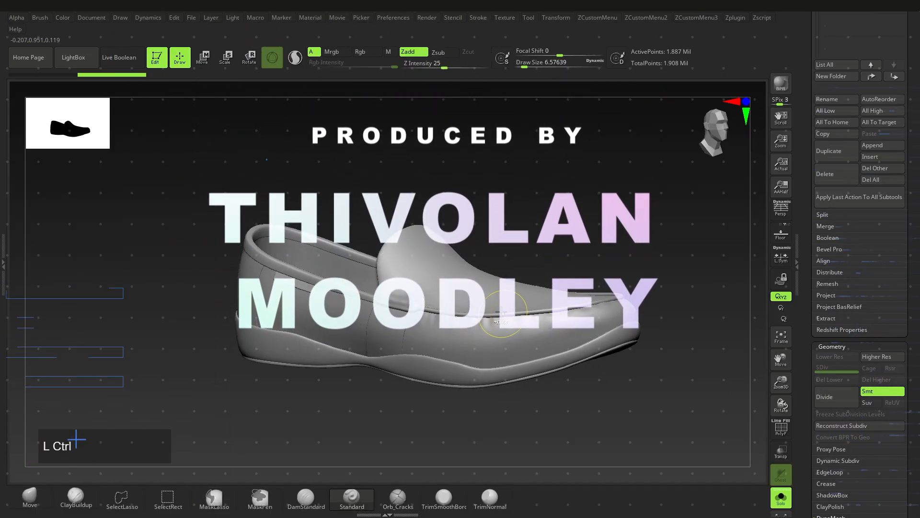
Open the Decimation Master plugin options for the high-poly shoe
{"action": "right_click_drag", "start_coordinate": [712, 115], "coordinate": [709, 75], "text": "ctrl"}
{"action": "left_click", "coordinate": [738, 19]}
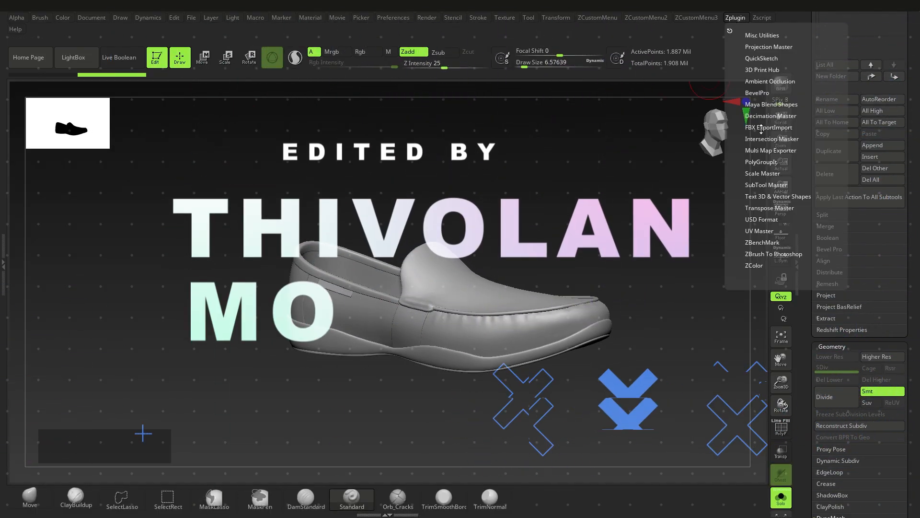
{"action": "left_click", "coordinate": [767, 115]}
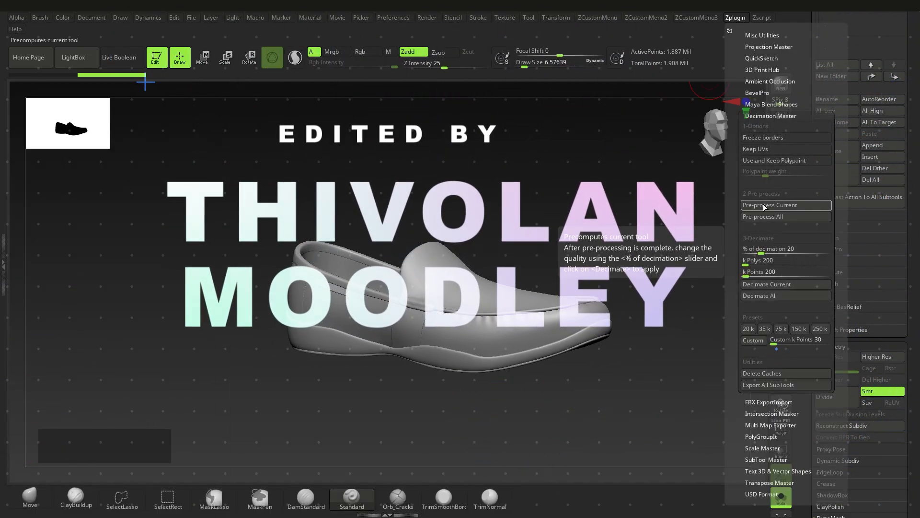